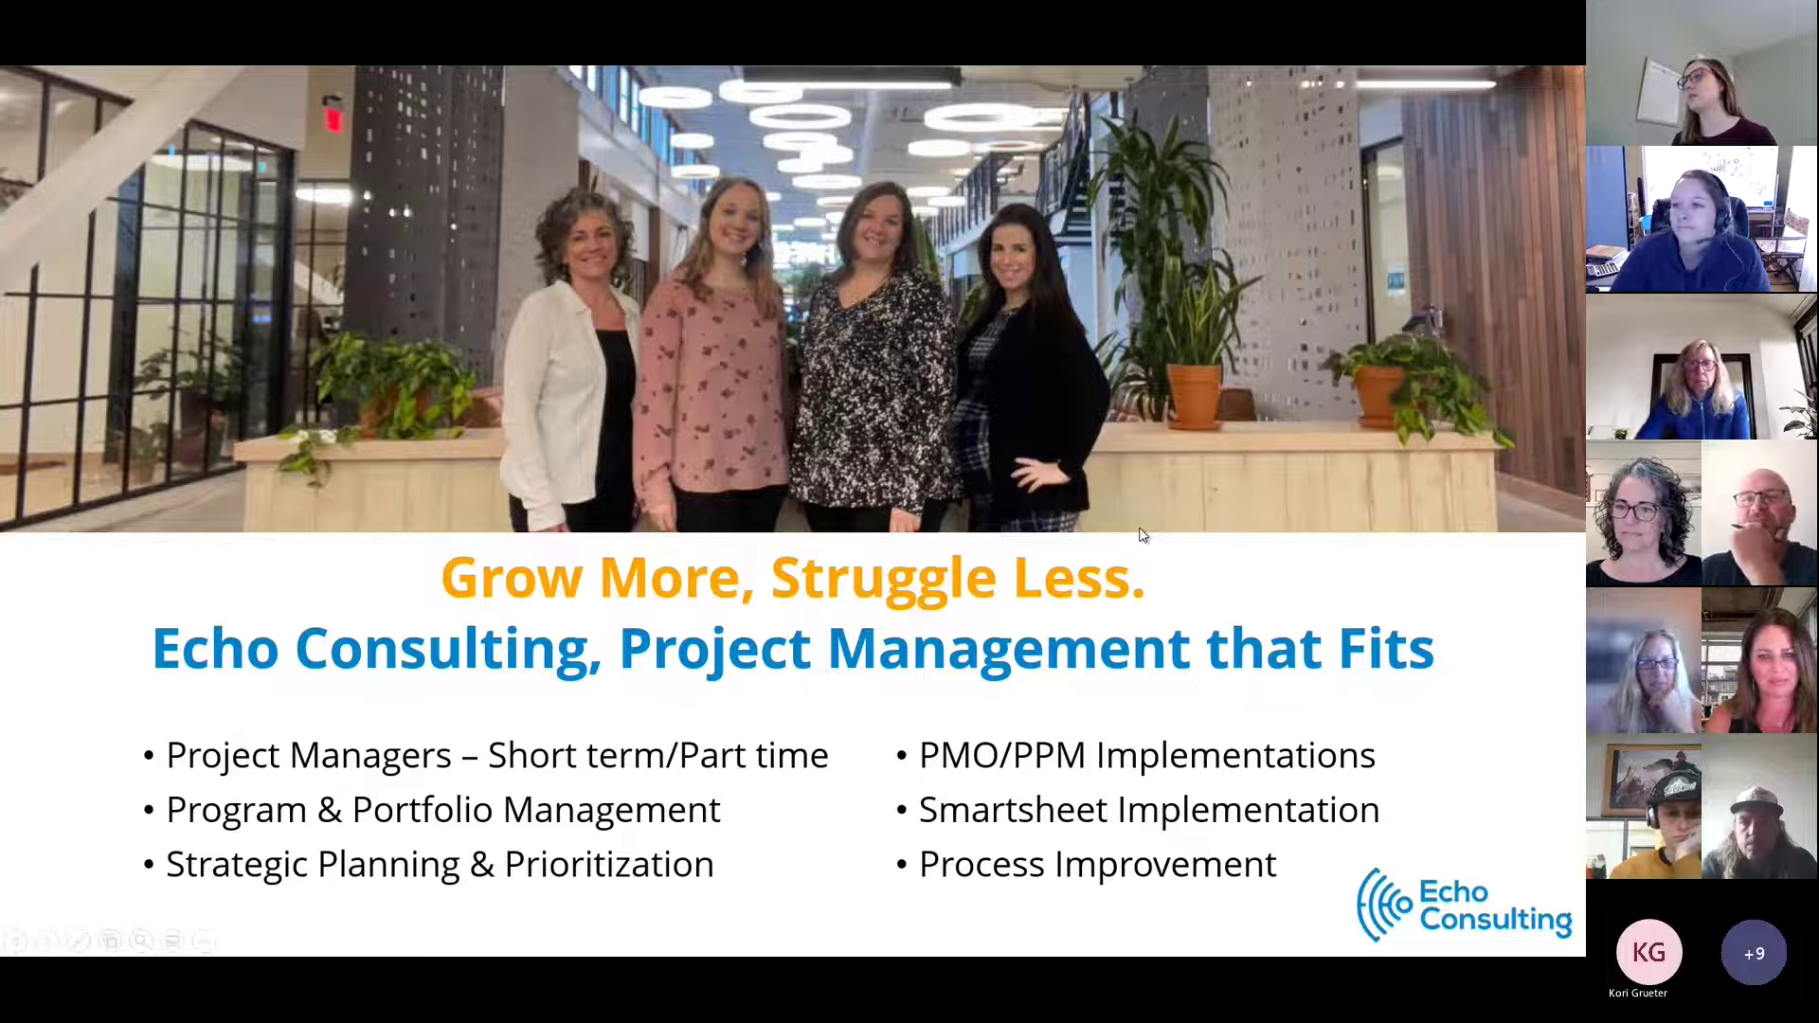
click(1207, 496)
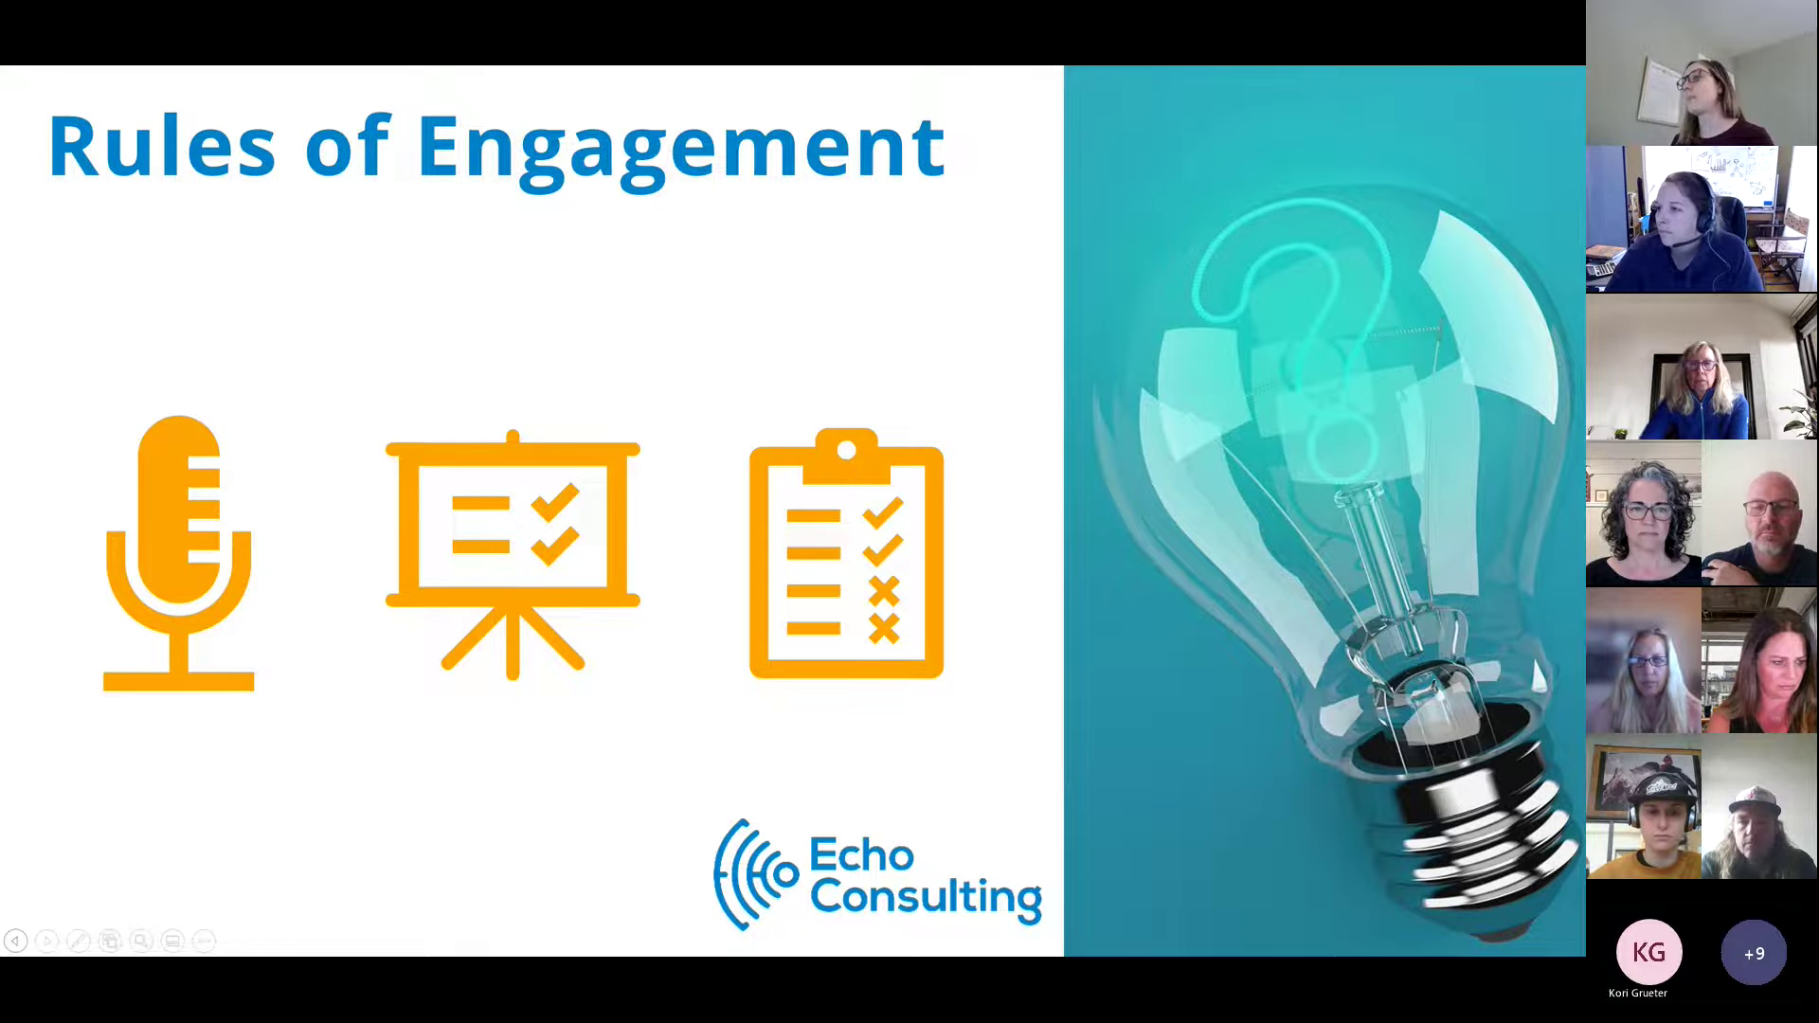
key(Right)
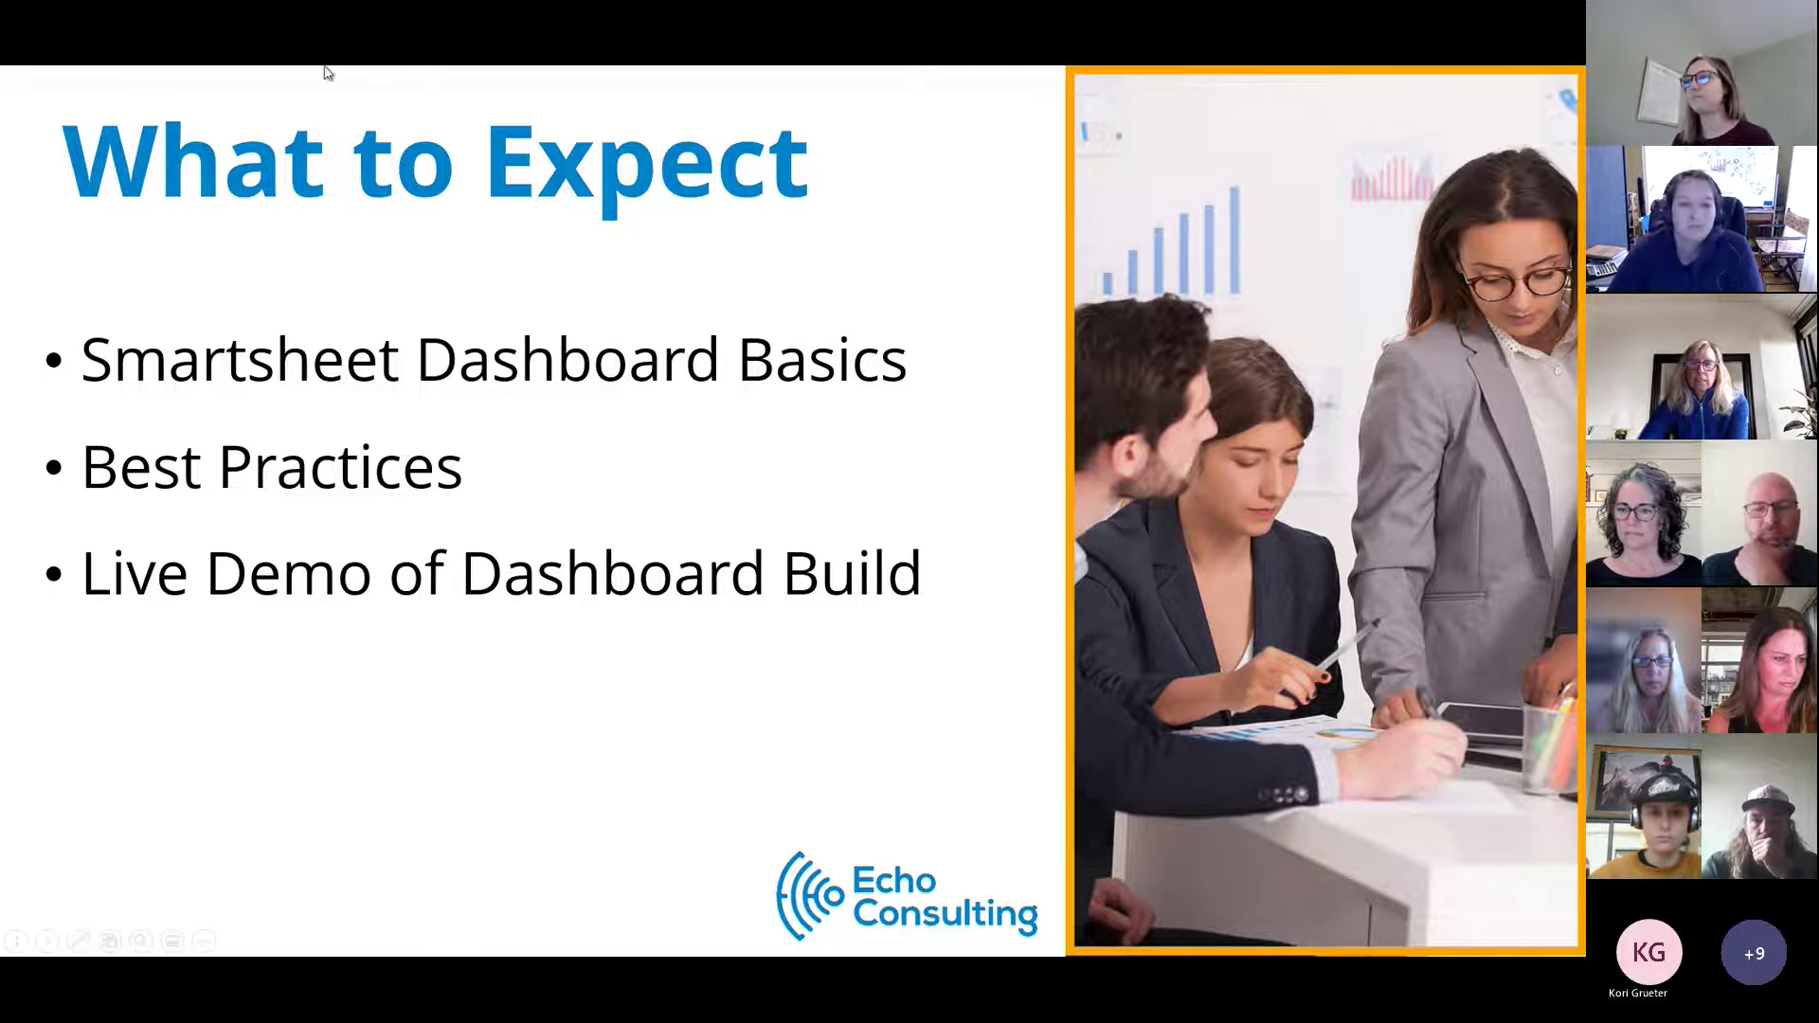
click(898, 377)
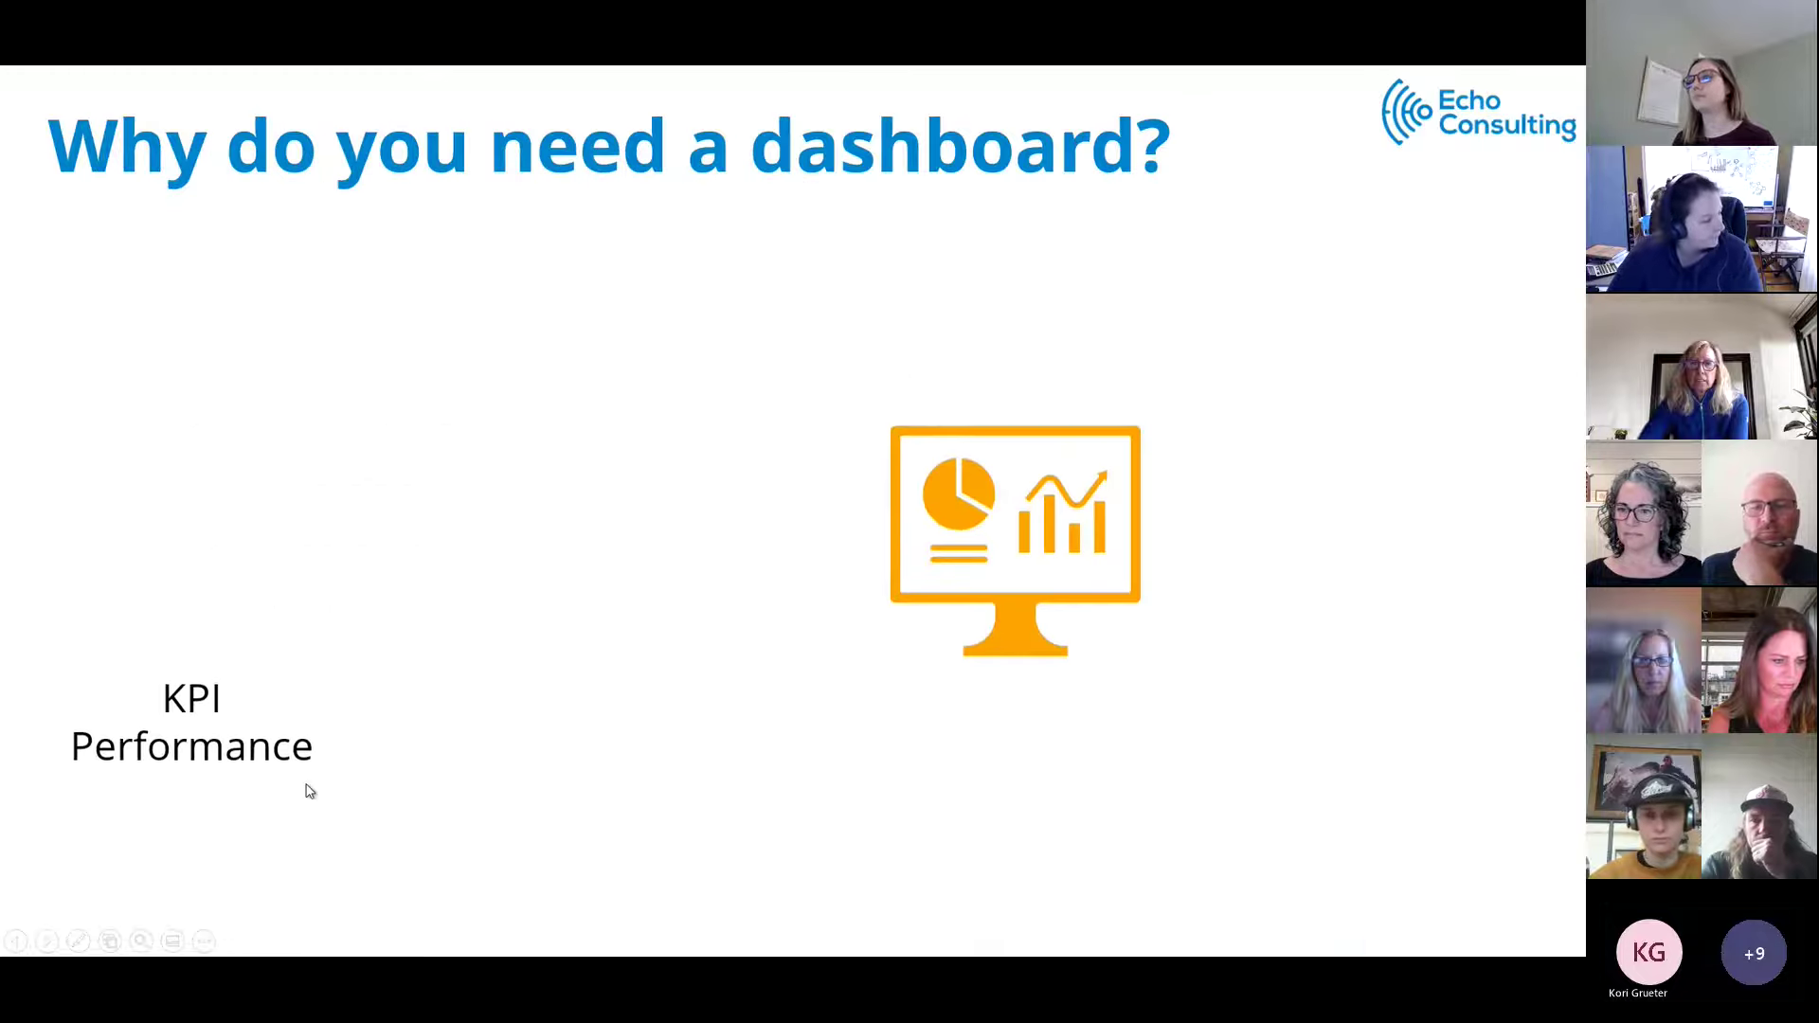
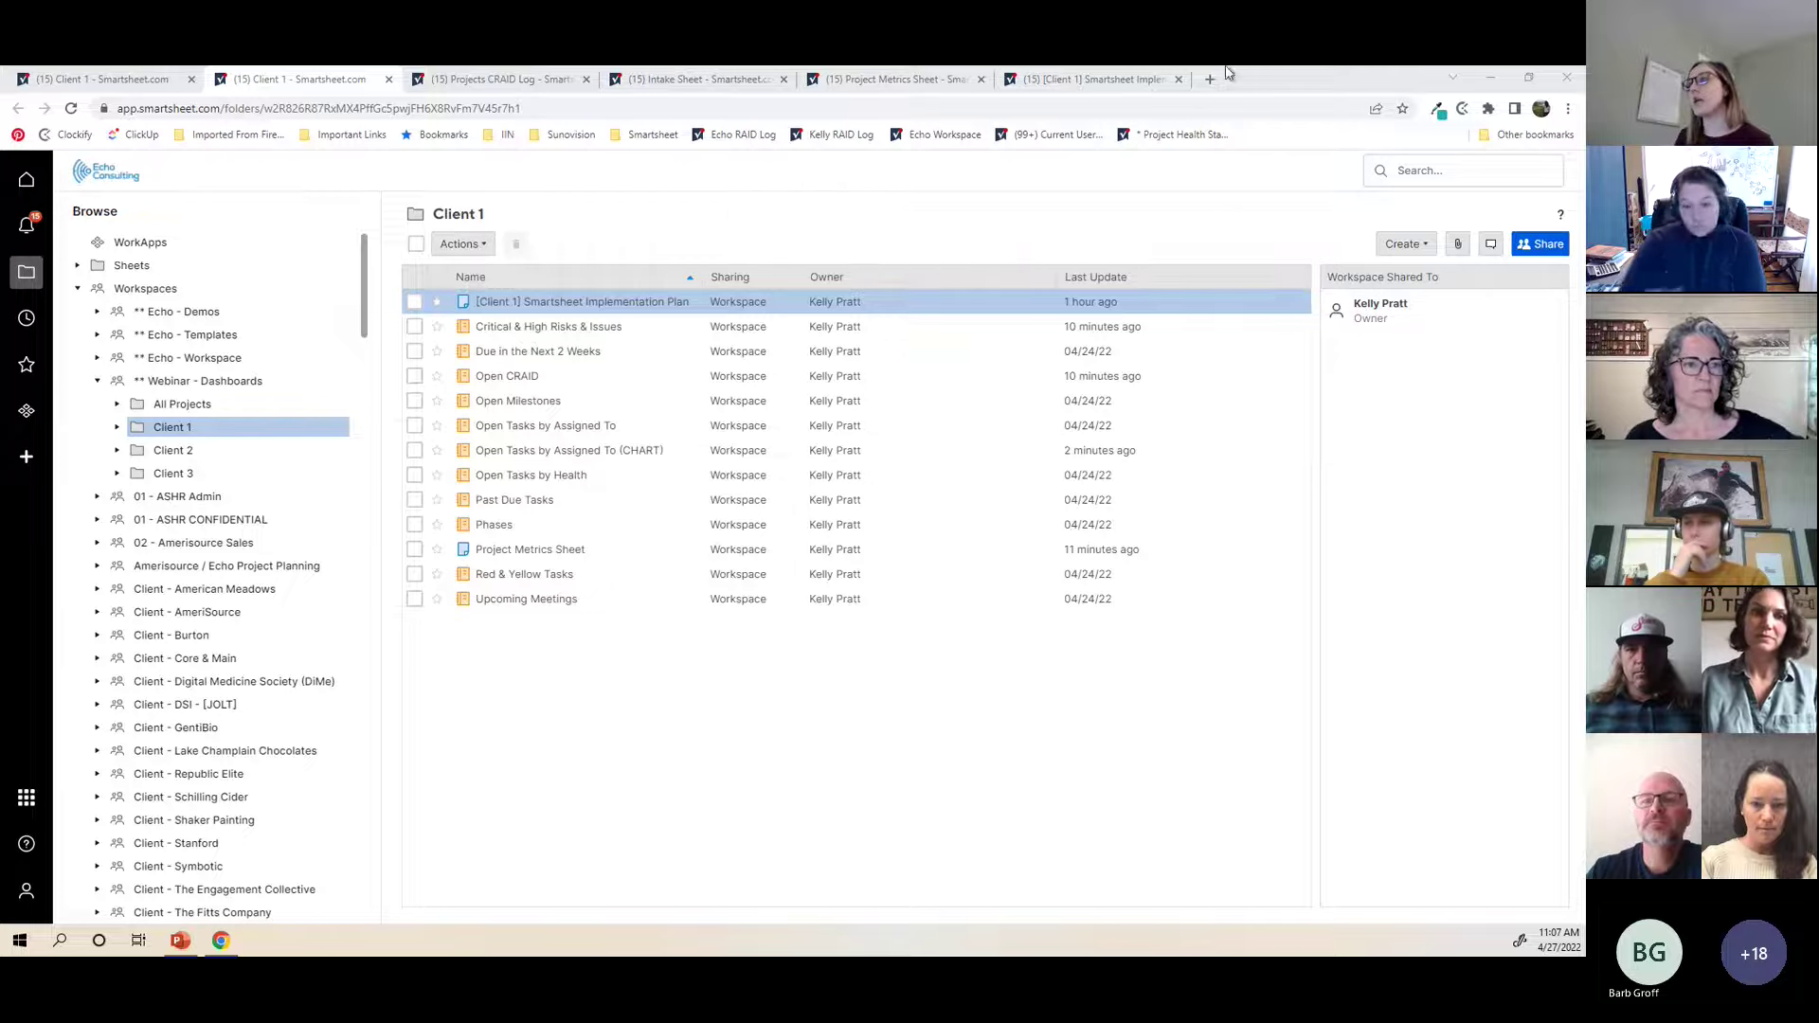
Step: Review the dashboard's source sheets: the Client 1 implementation plan, Project Metrics Sheet, Intake Sheet and Projects CRAID Log
click(1108, 80)
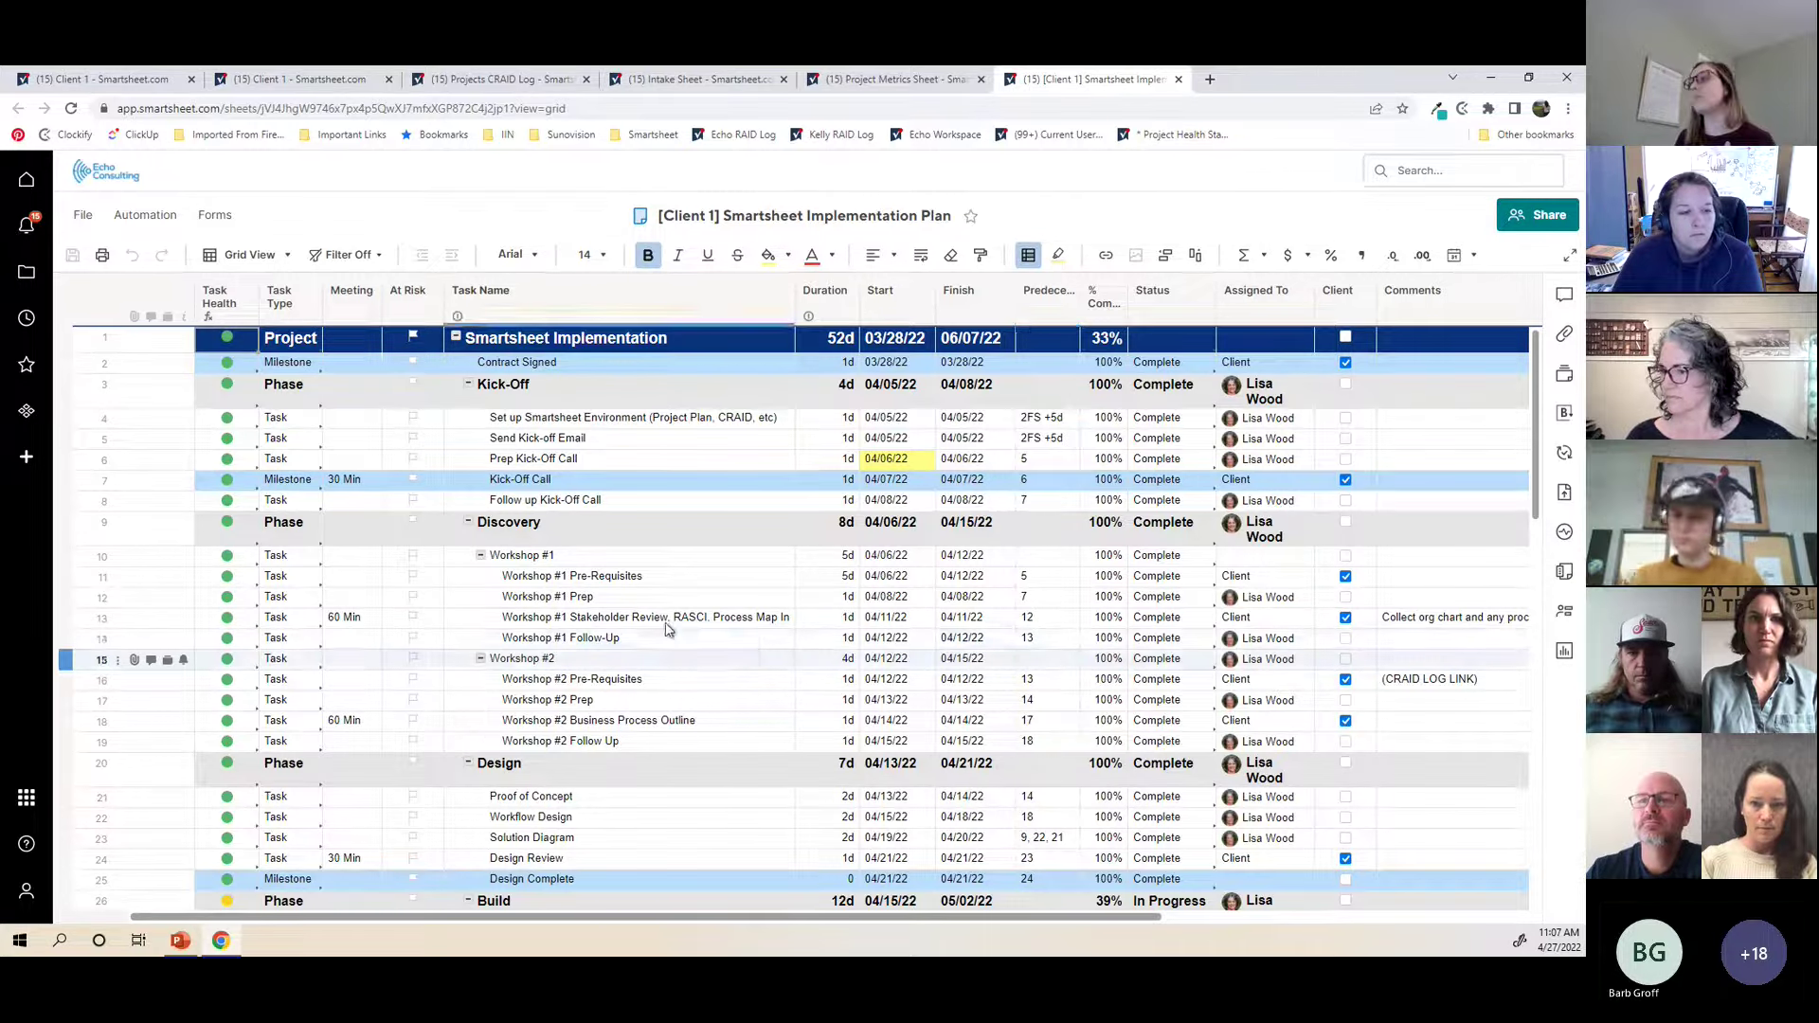
scroll(1050, 656, down, 3)
scroll(759, 706, up, 3)
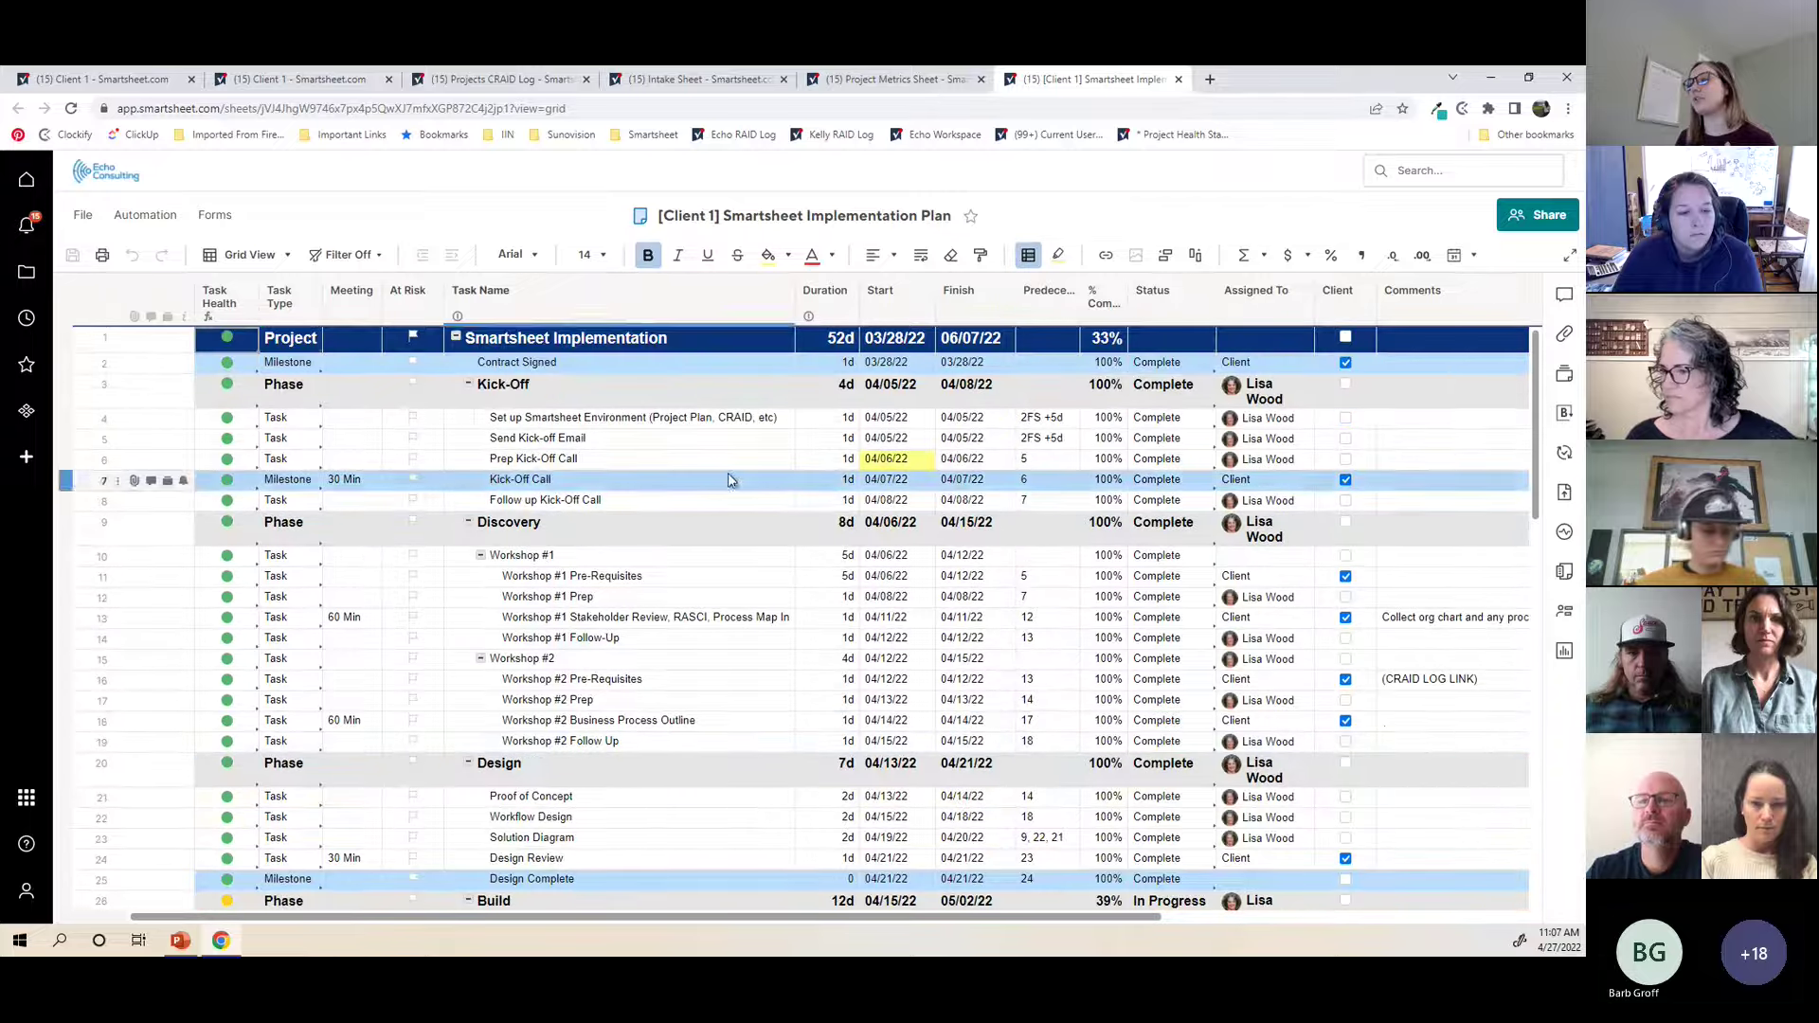
click(891, 79)
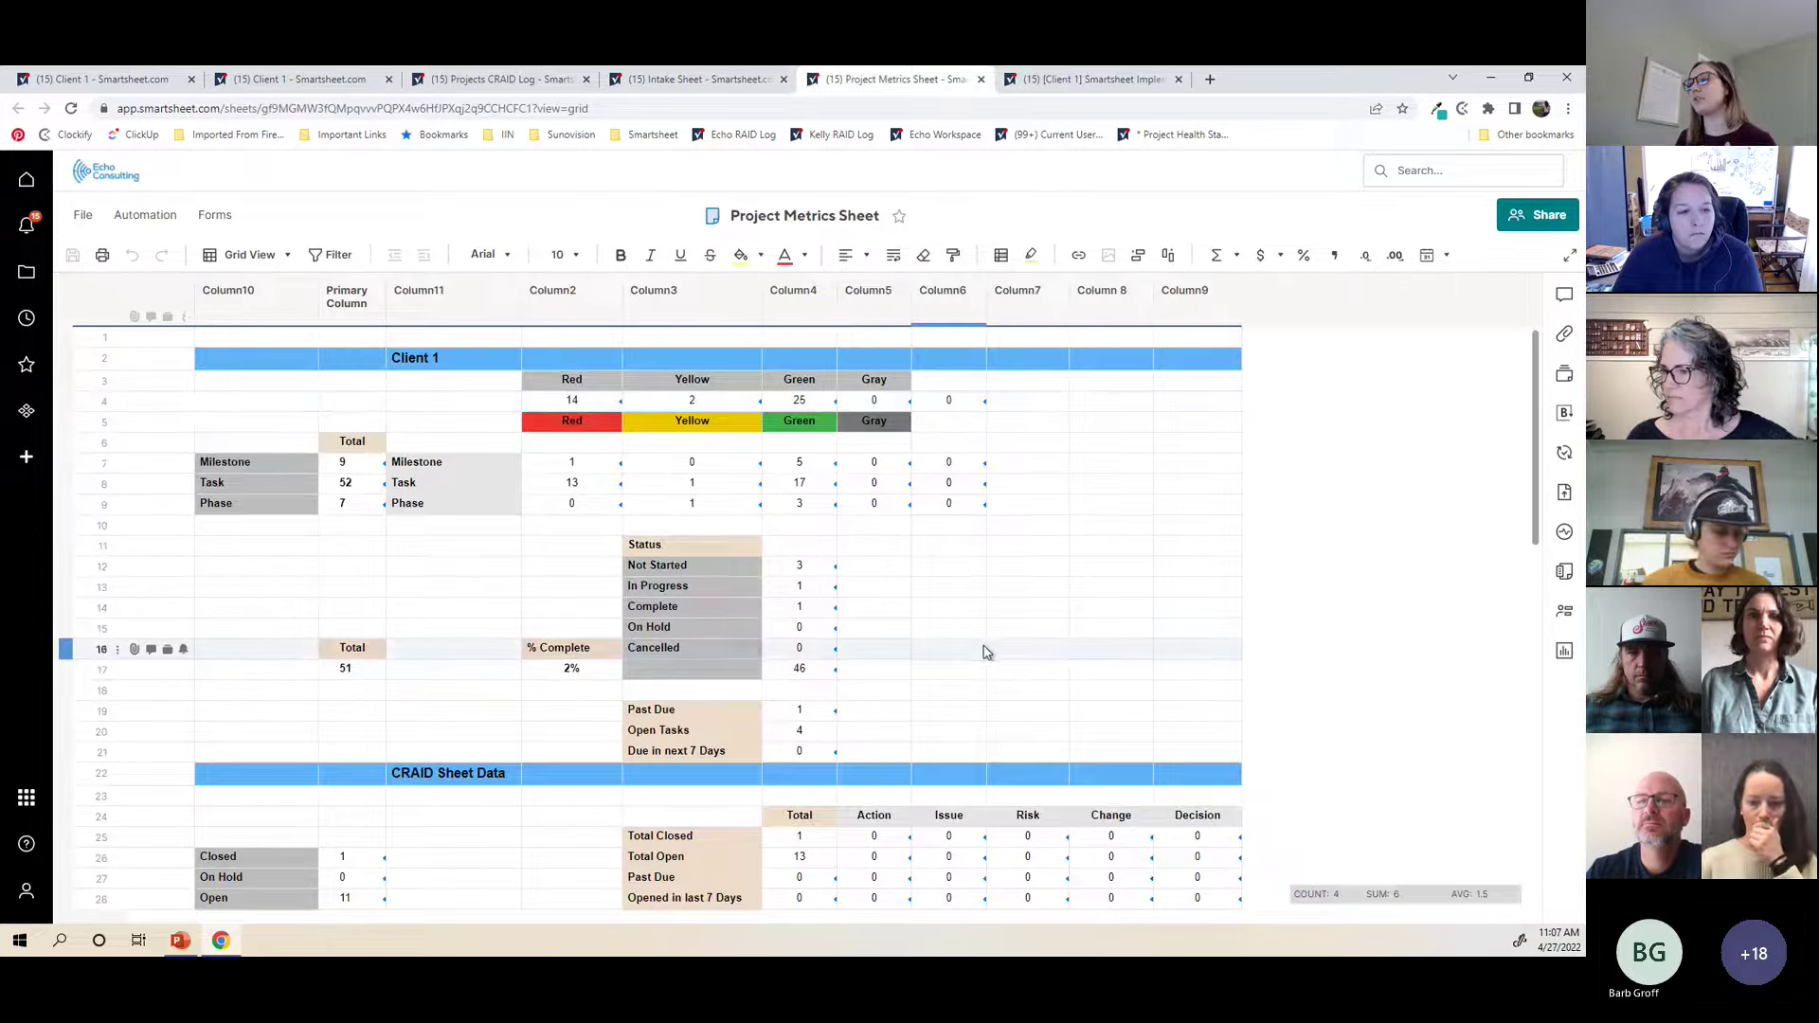
scroll(1080, 566, down, 3)
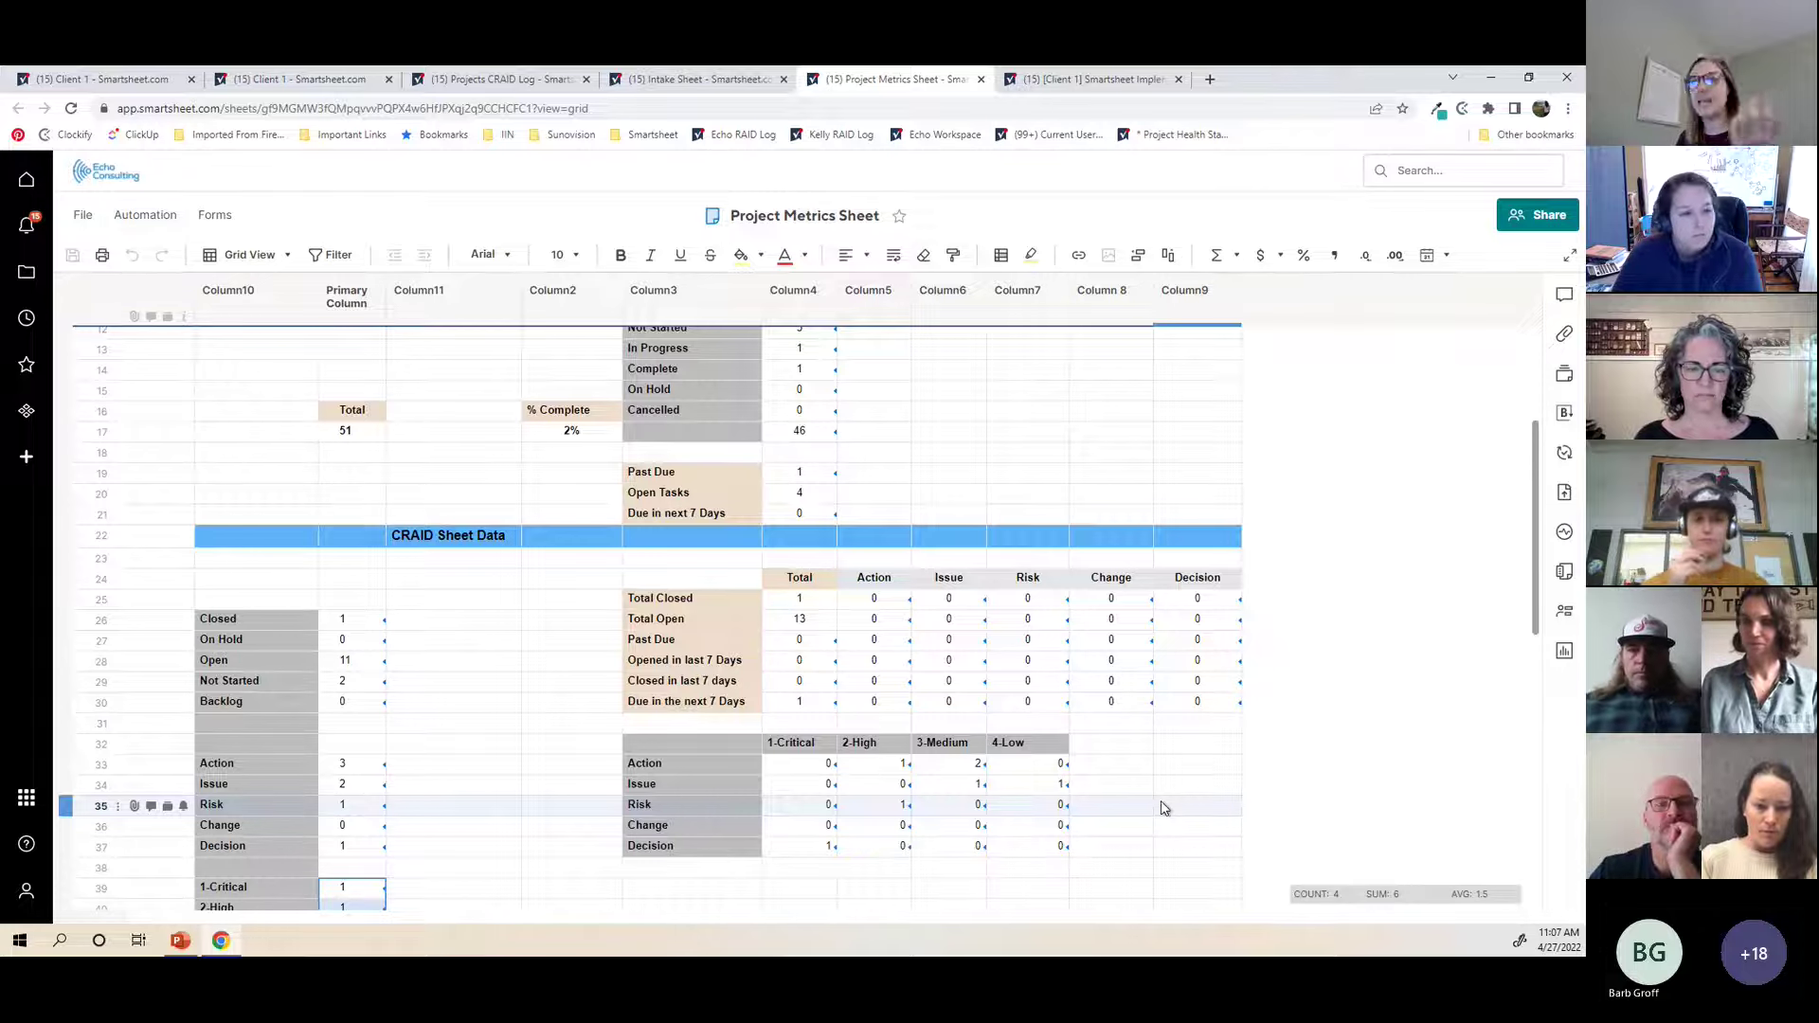
scroll(1164, 807, up, 5)
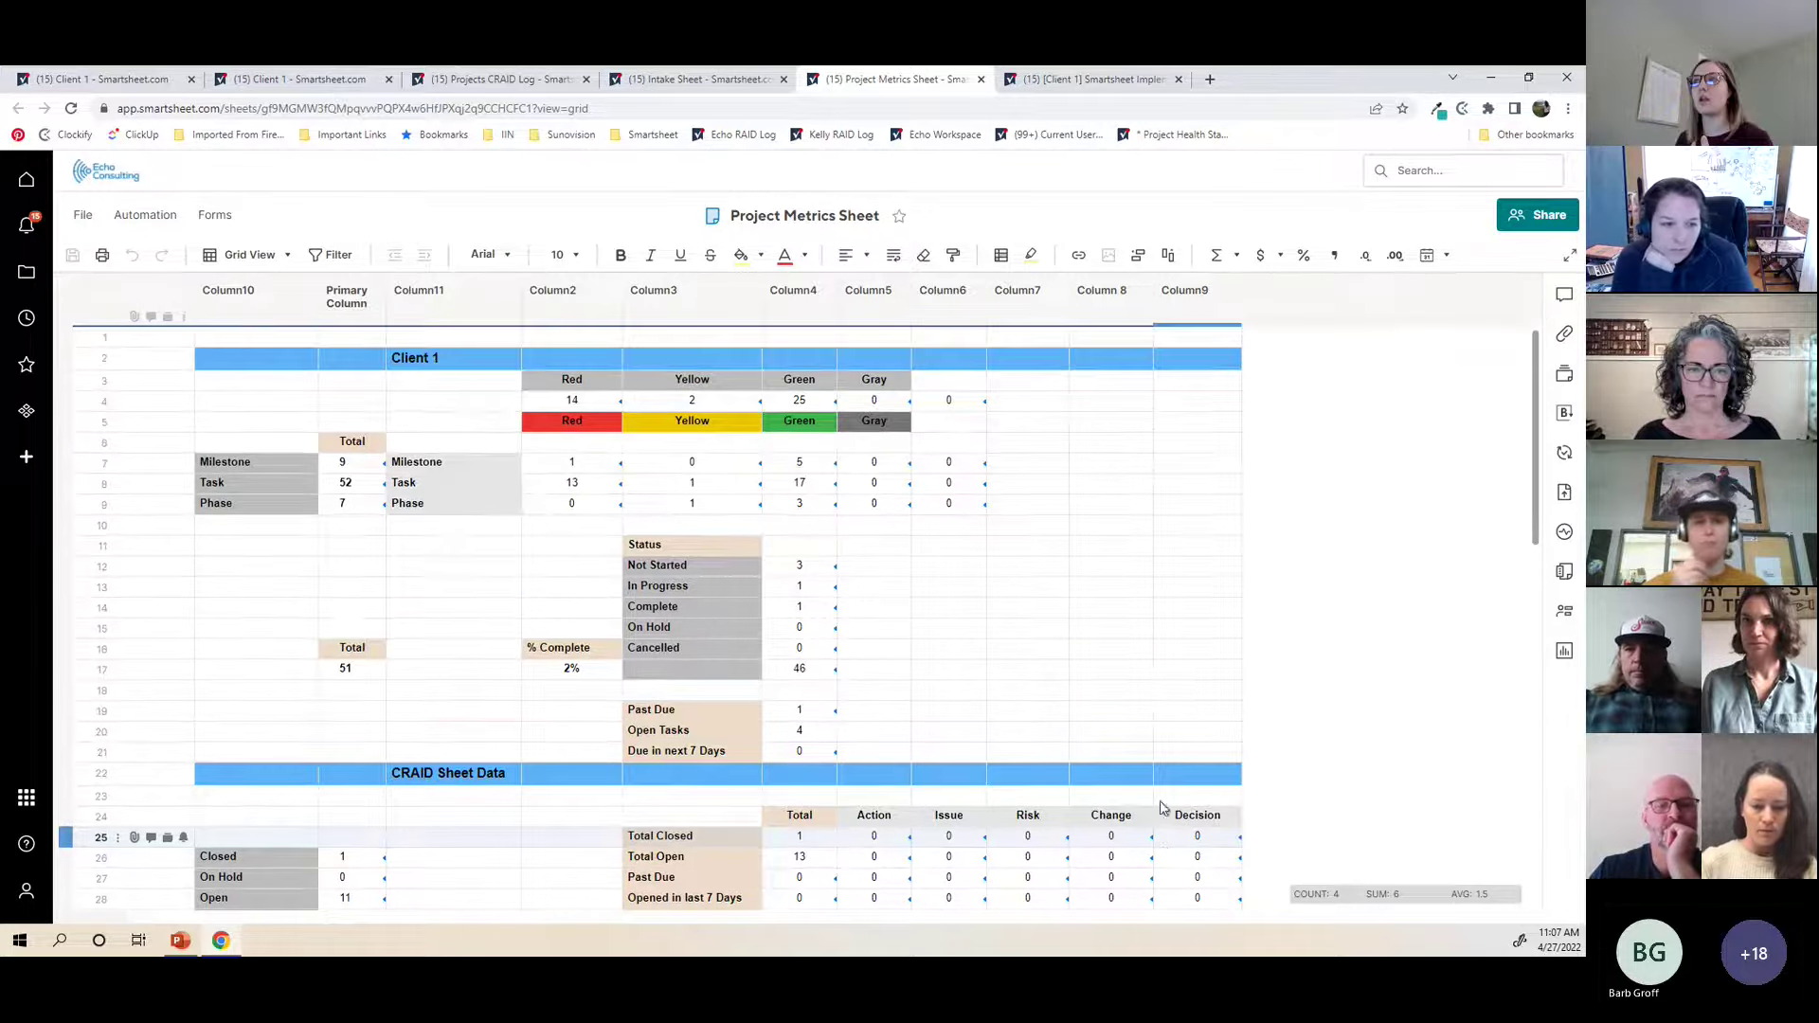
click(707, 83)
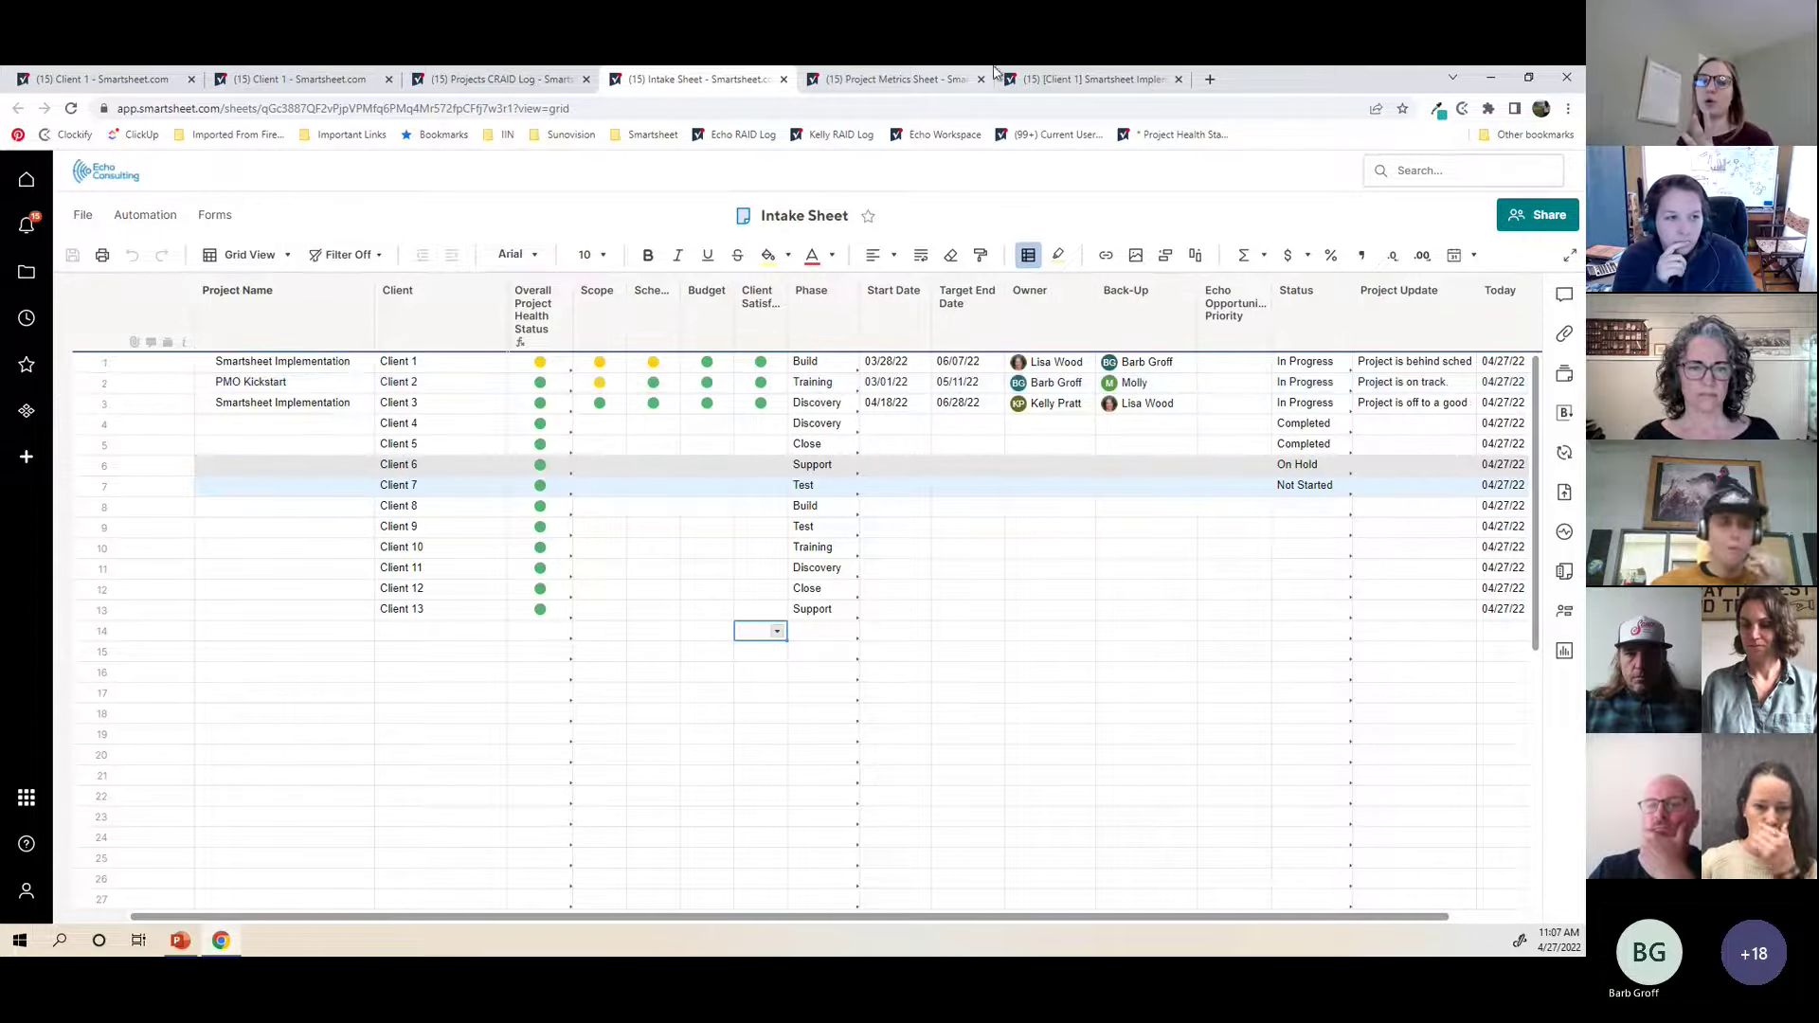
click(508, 82)
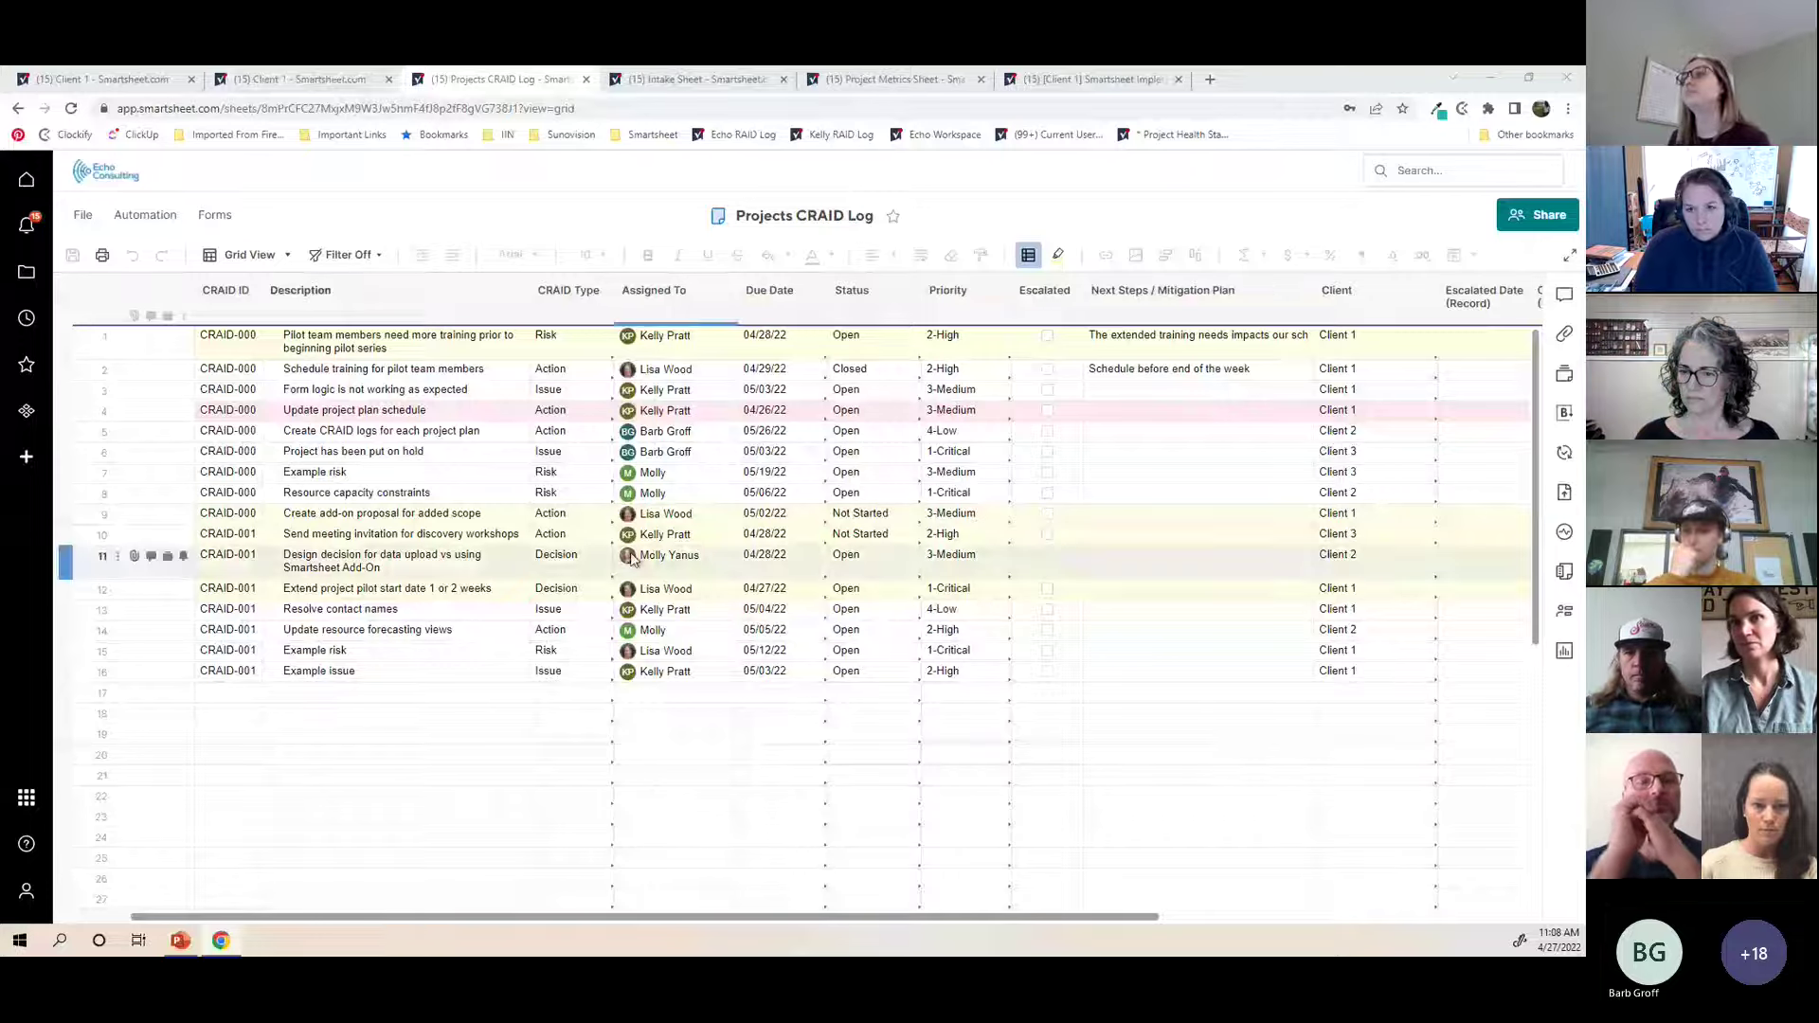
Step: Create a new dashboard named "Client 1 Smartsheet Implementation" in the Client 1 folder
click(123, 80)
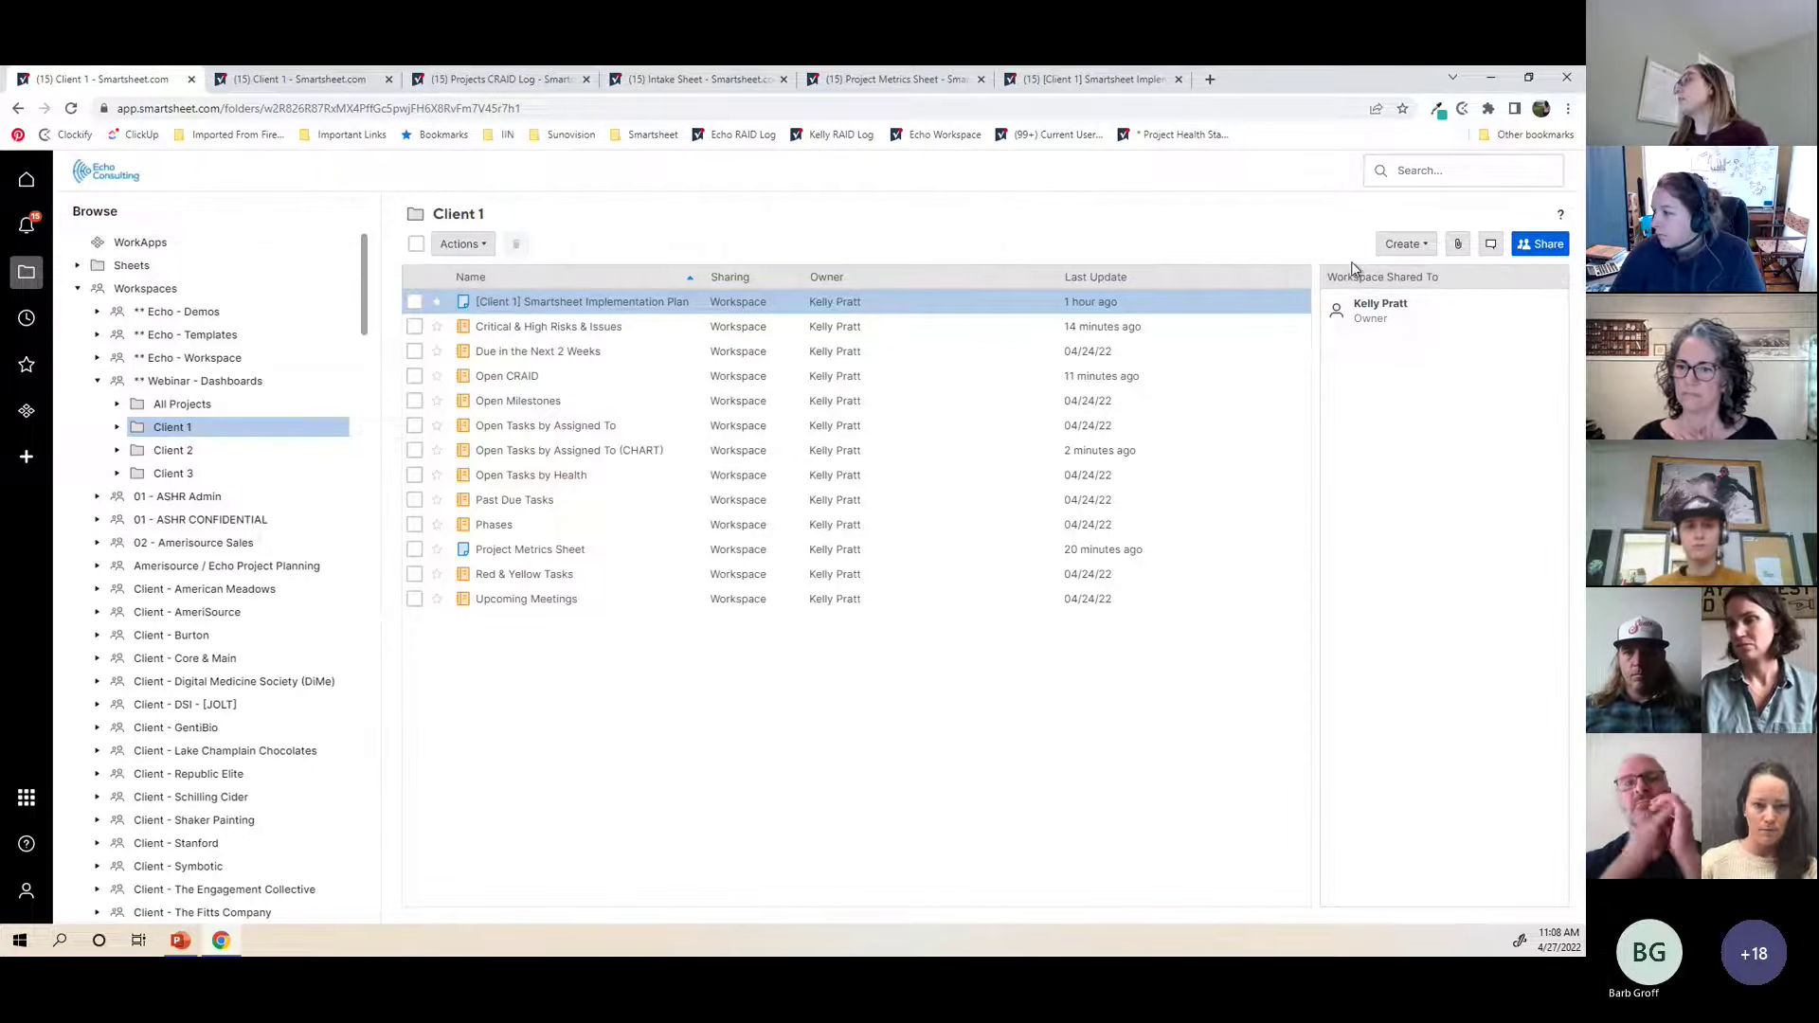
click(1419, 246)
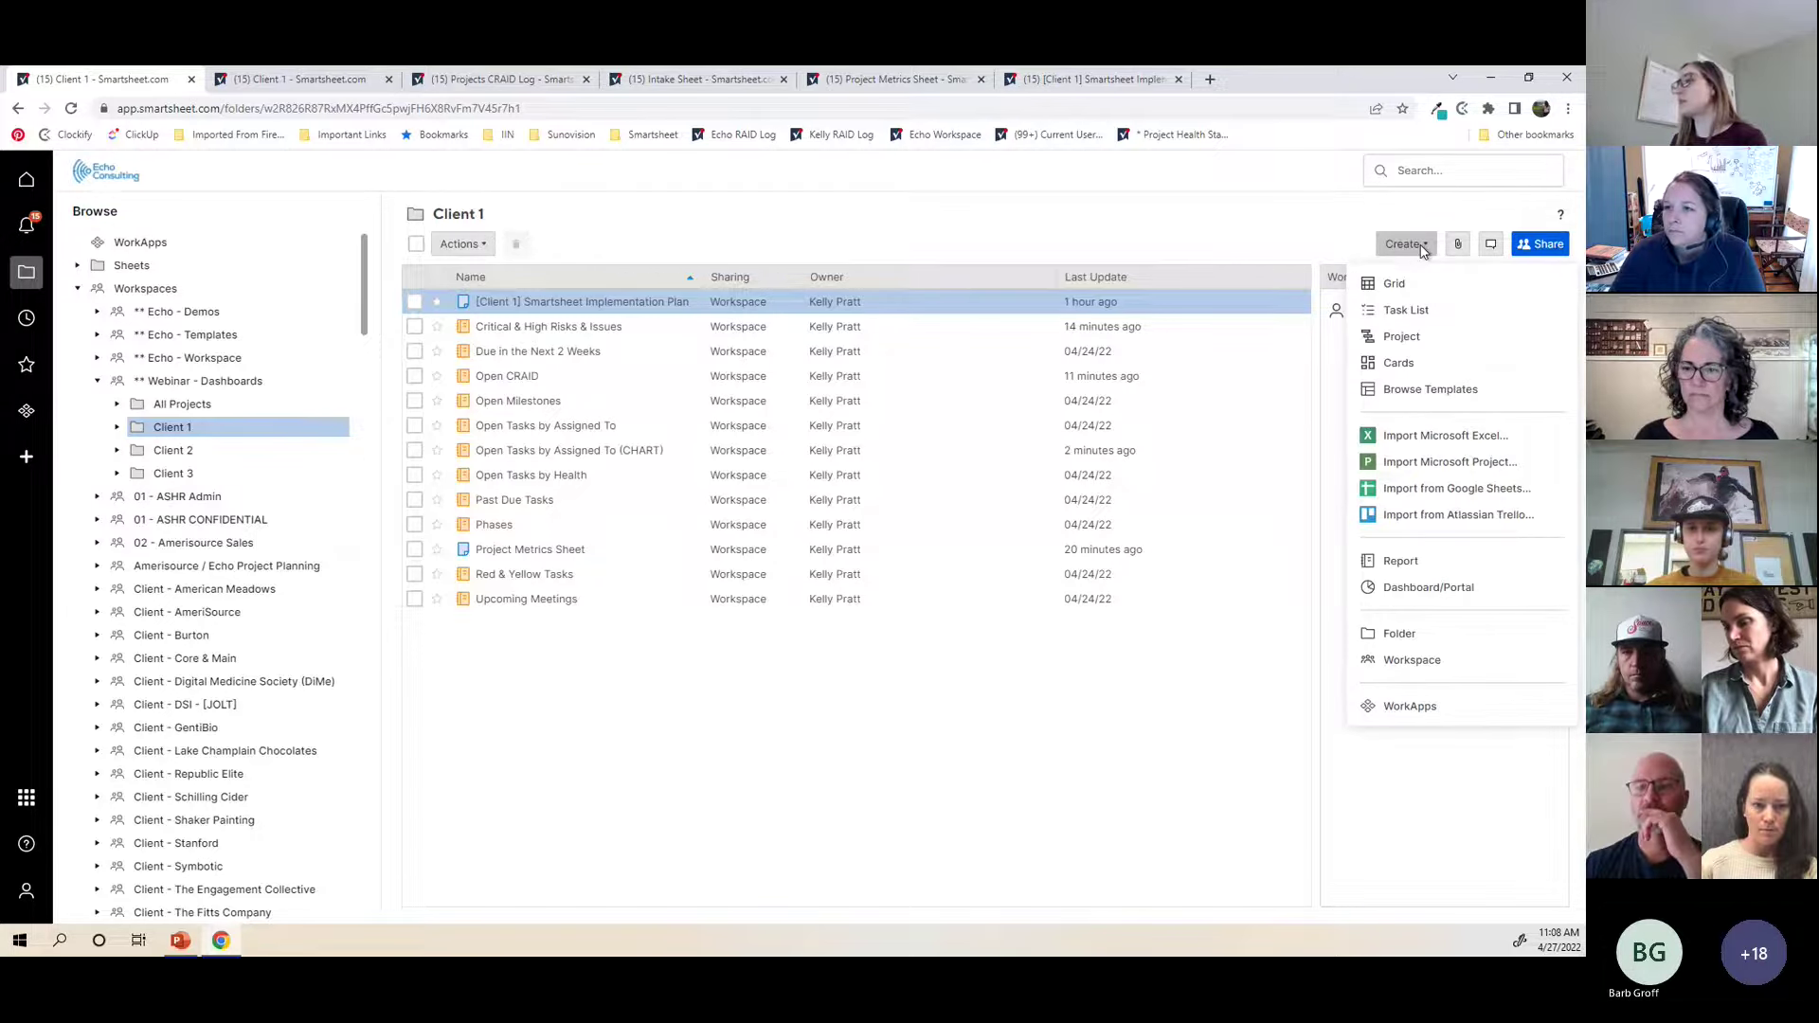
click(1428, 588)
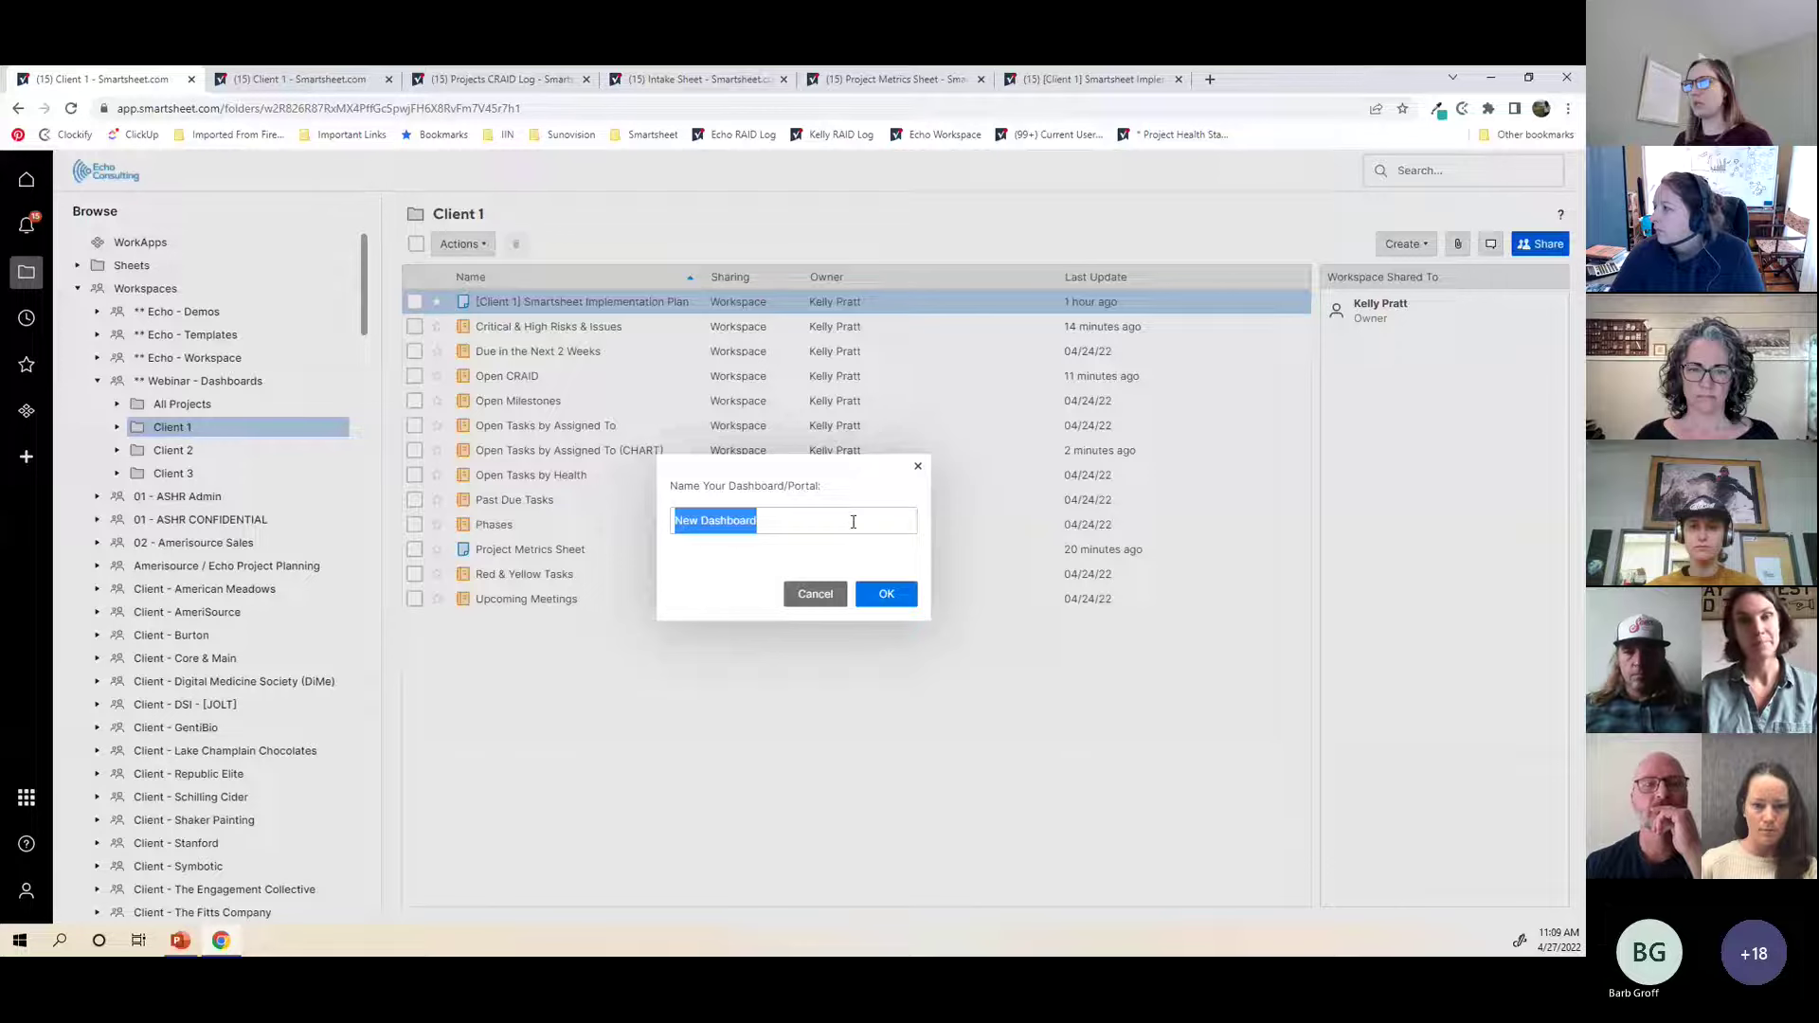
text(Client 1 Smartsheet I)
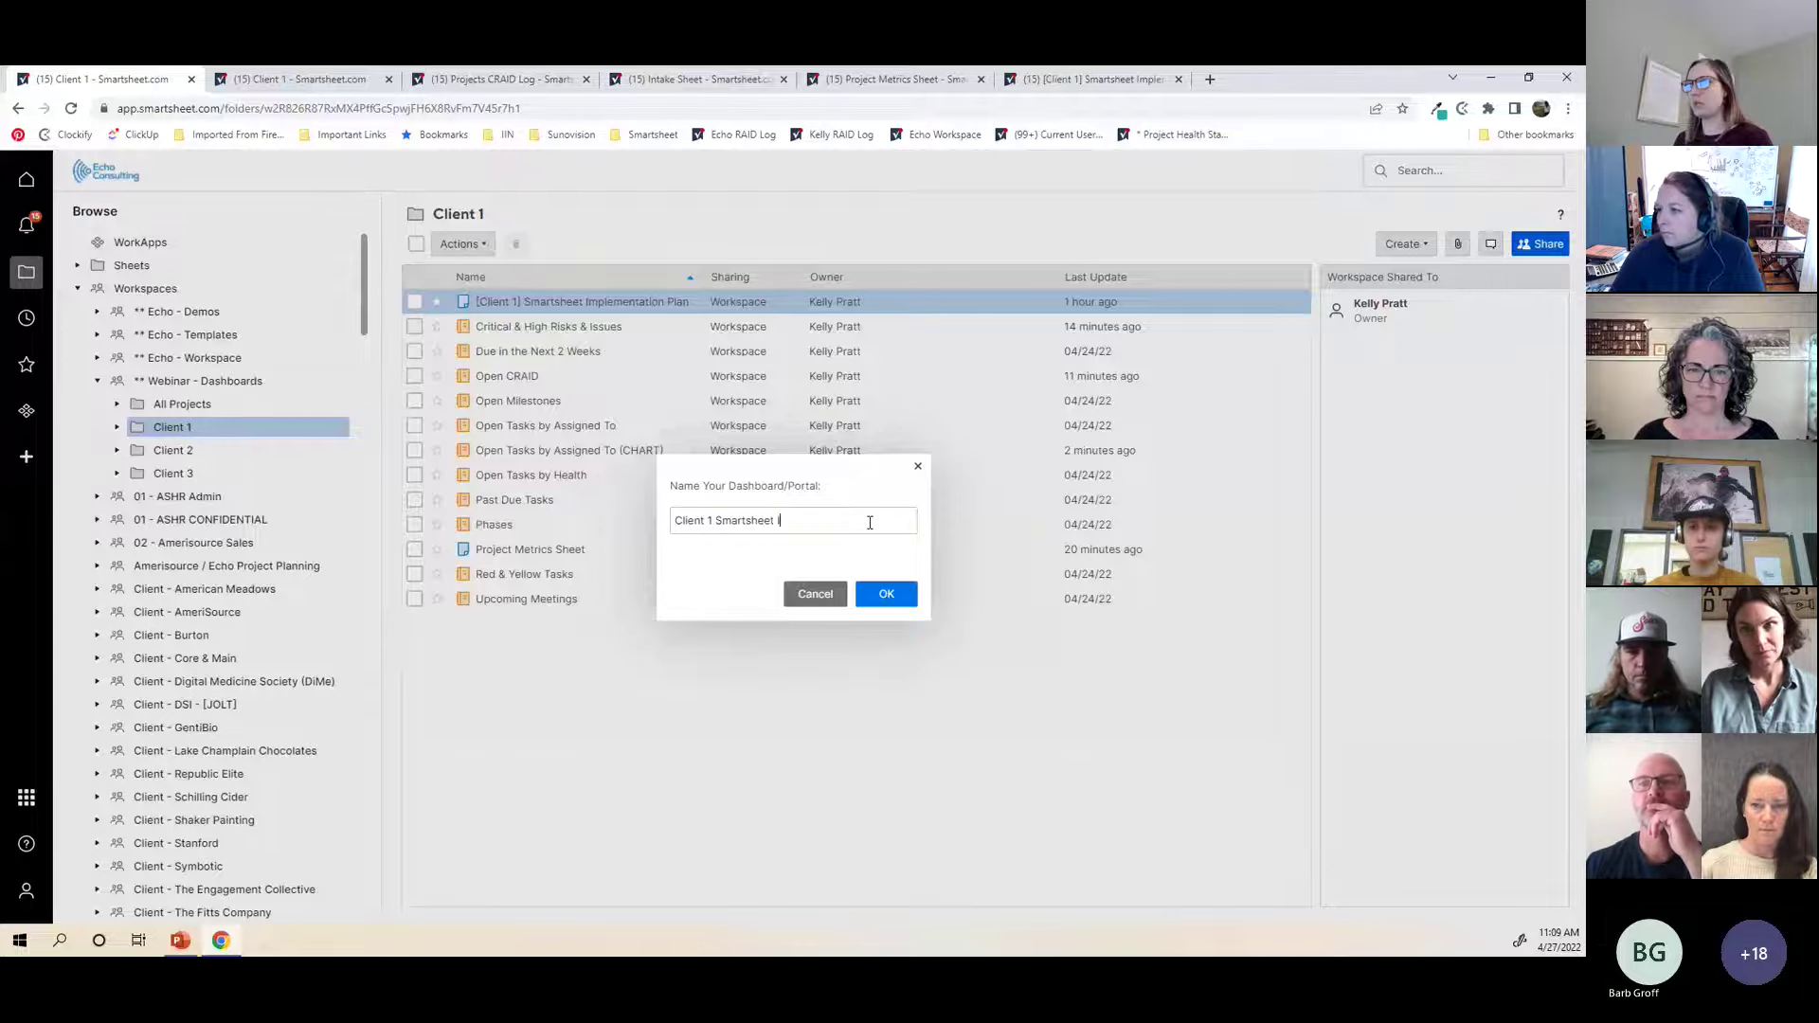
text(mplementation)
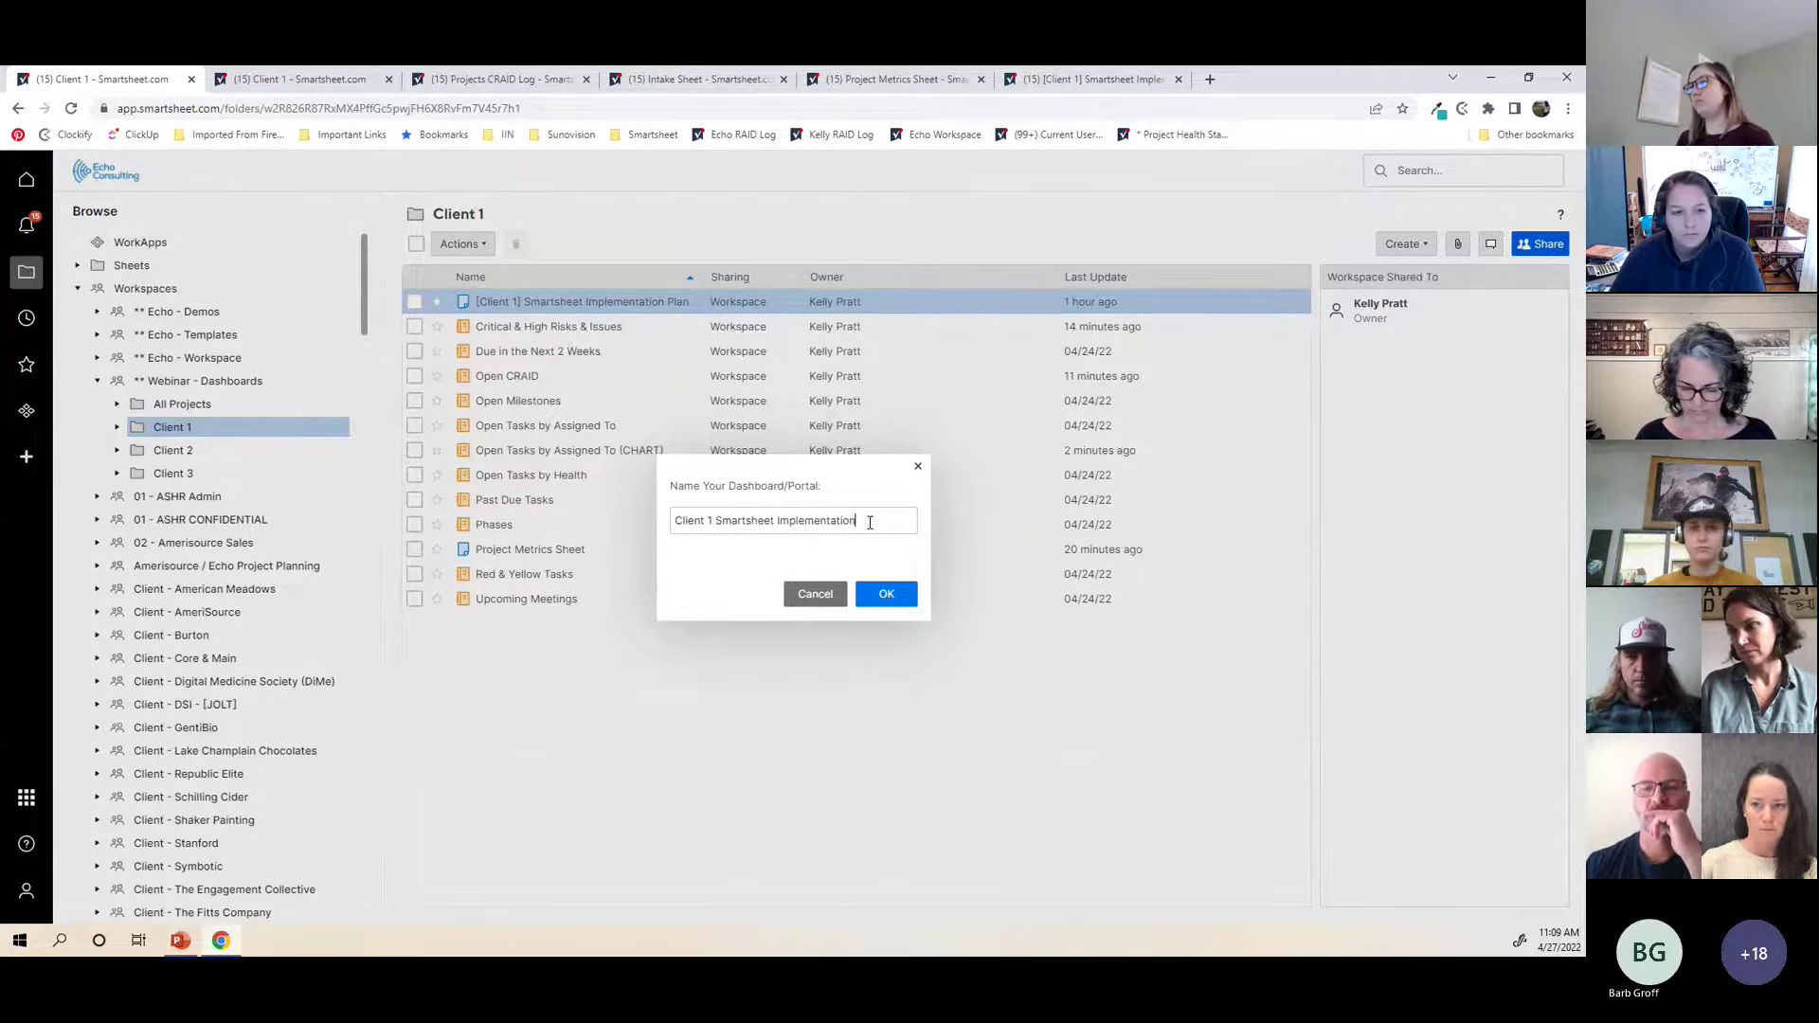
click(911, 599)
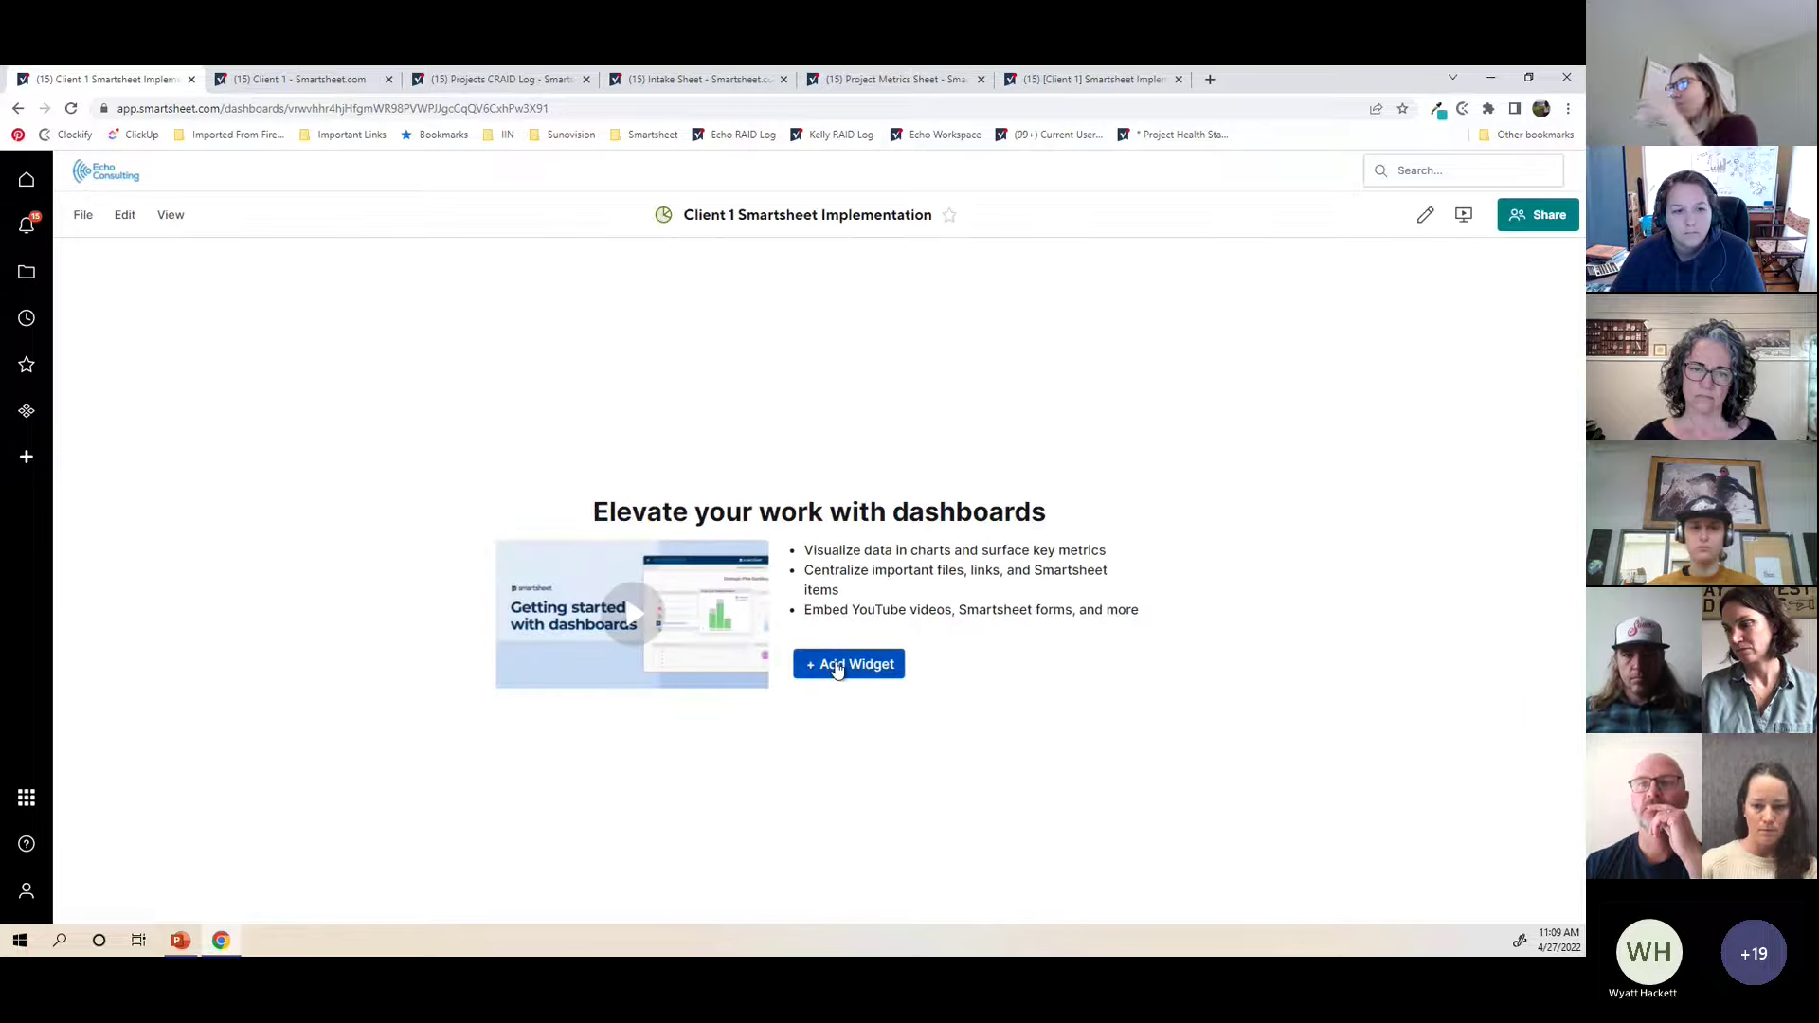
Step: Add a title widget spanning the full dashboard width and reading "Client 1 Smartsheet Implementation Dashboard"
click(837, 669)
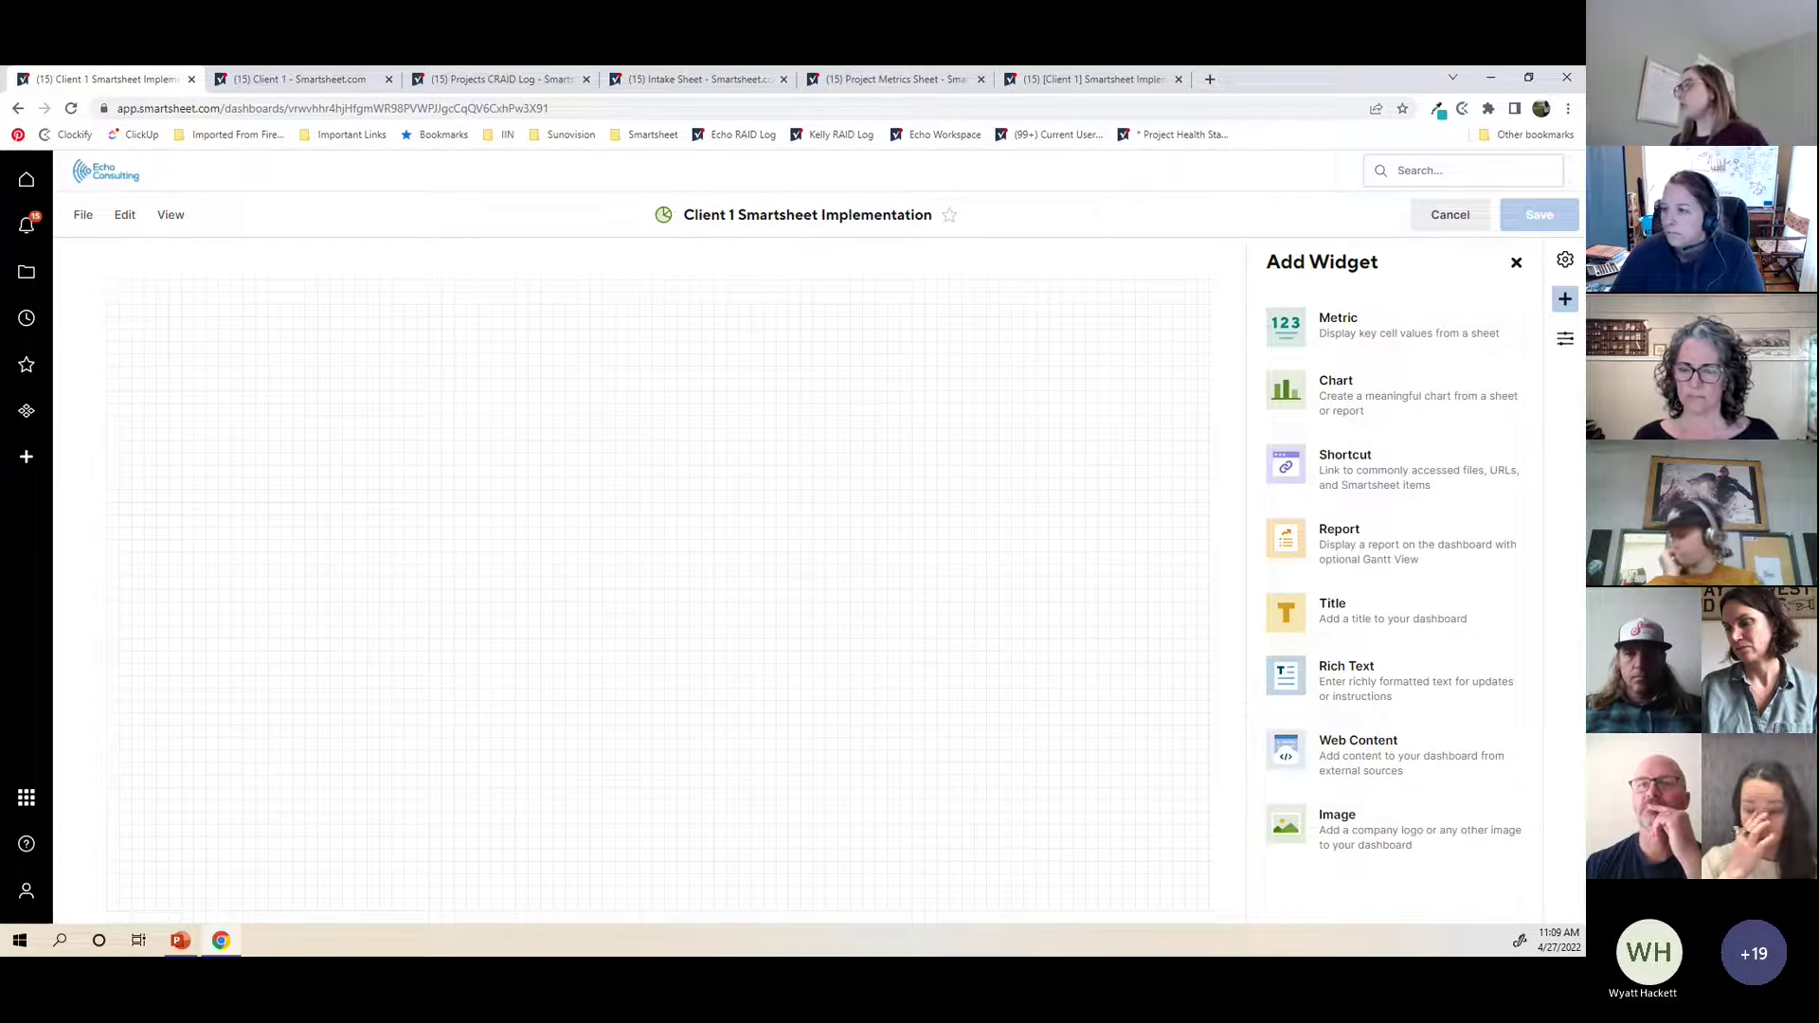
click(1364, 622)
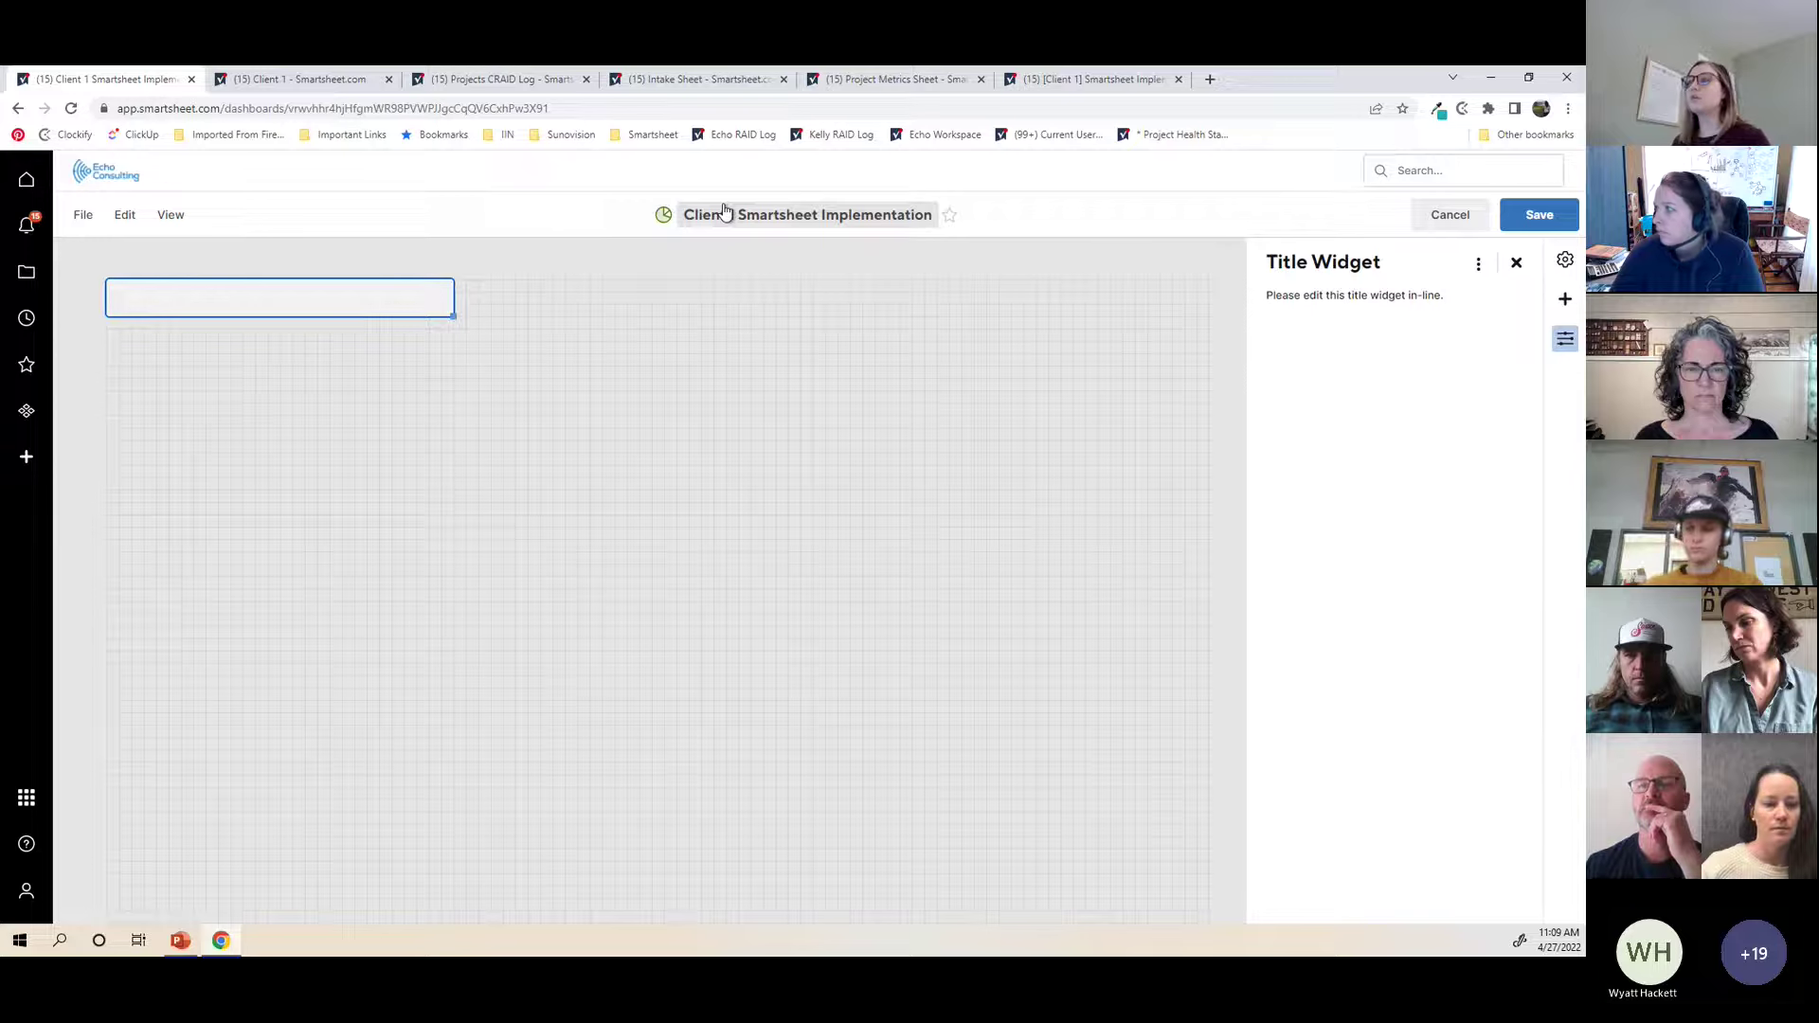
drag(454, 317, 1210, 323)
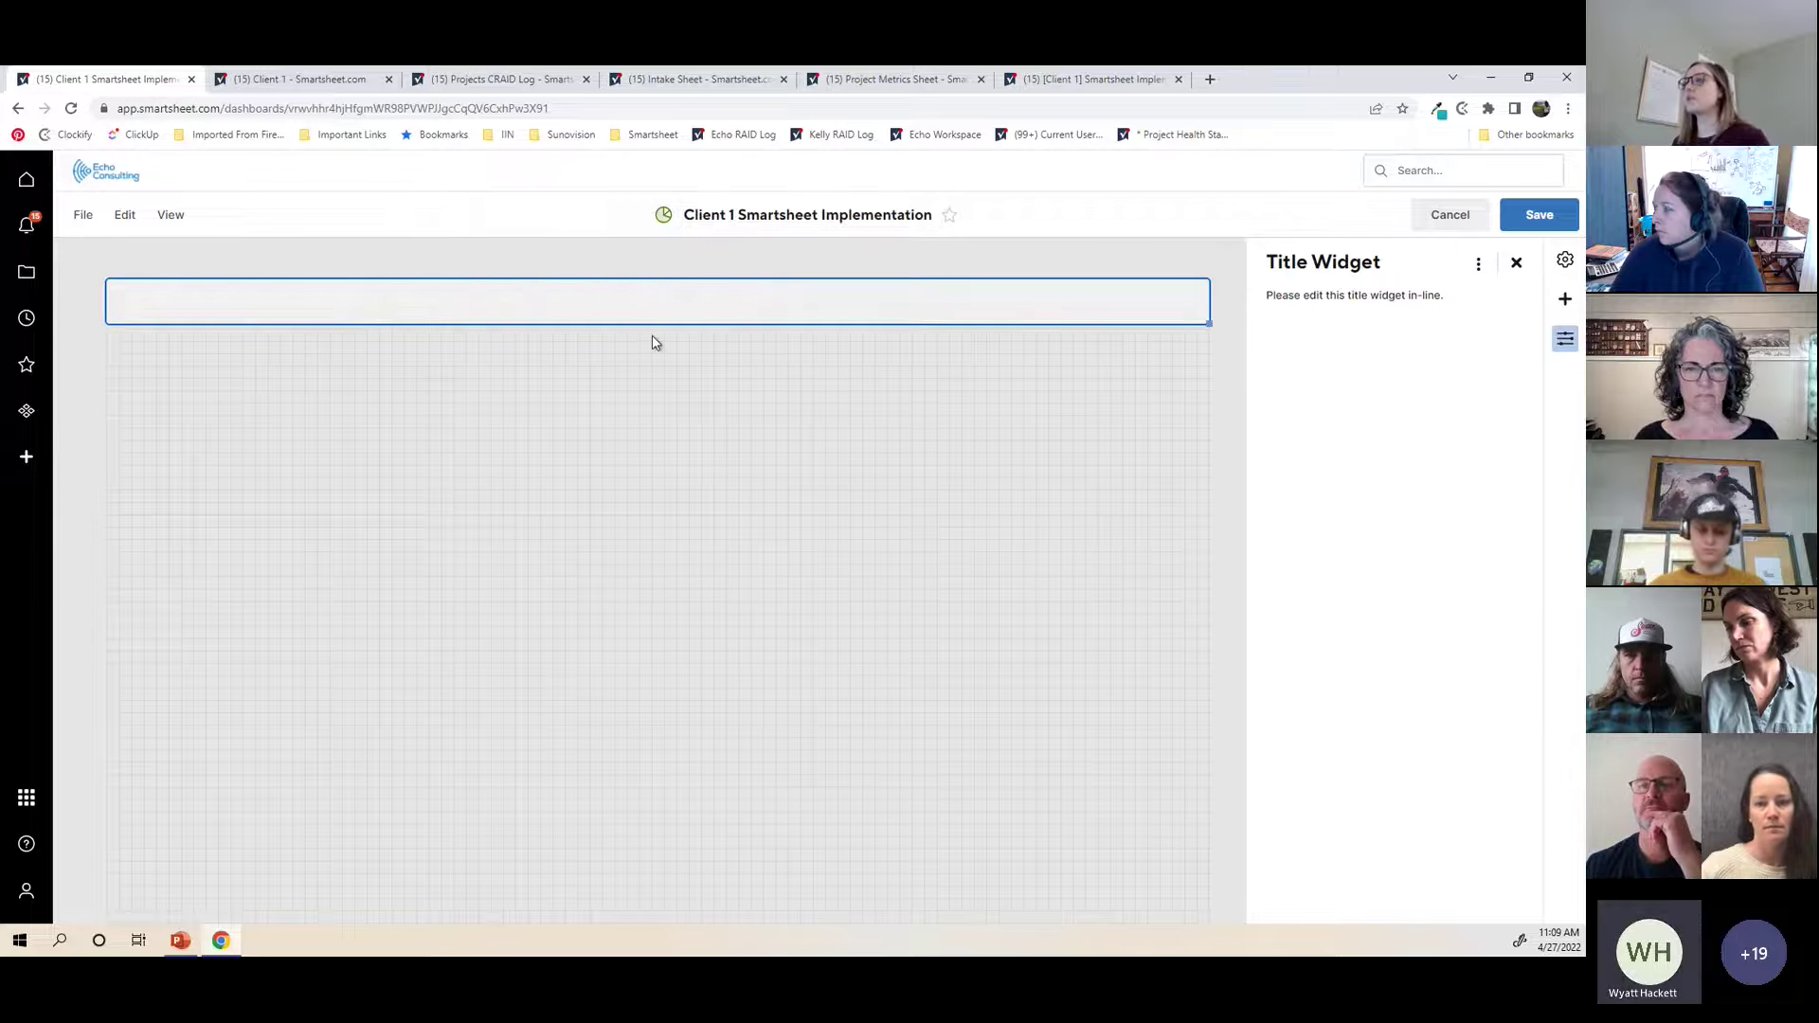
click(698, 317)
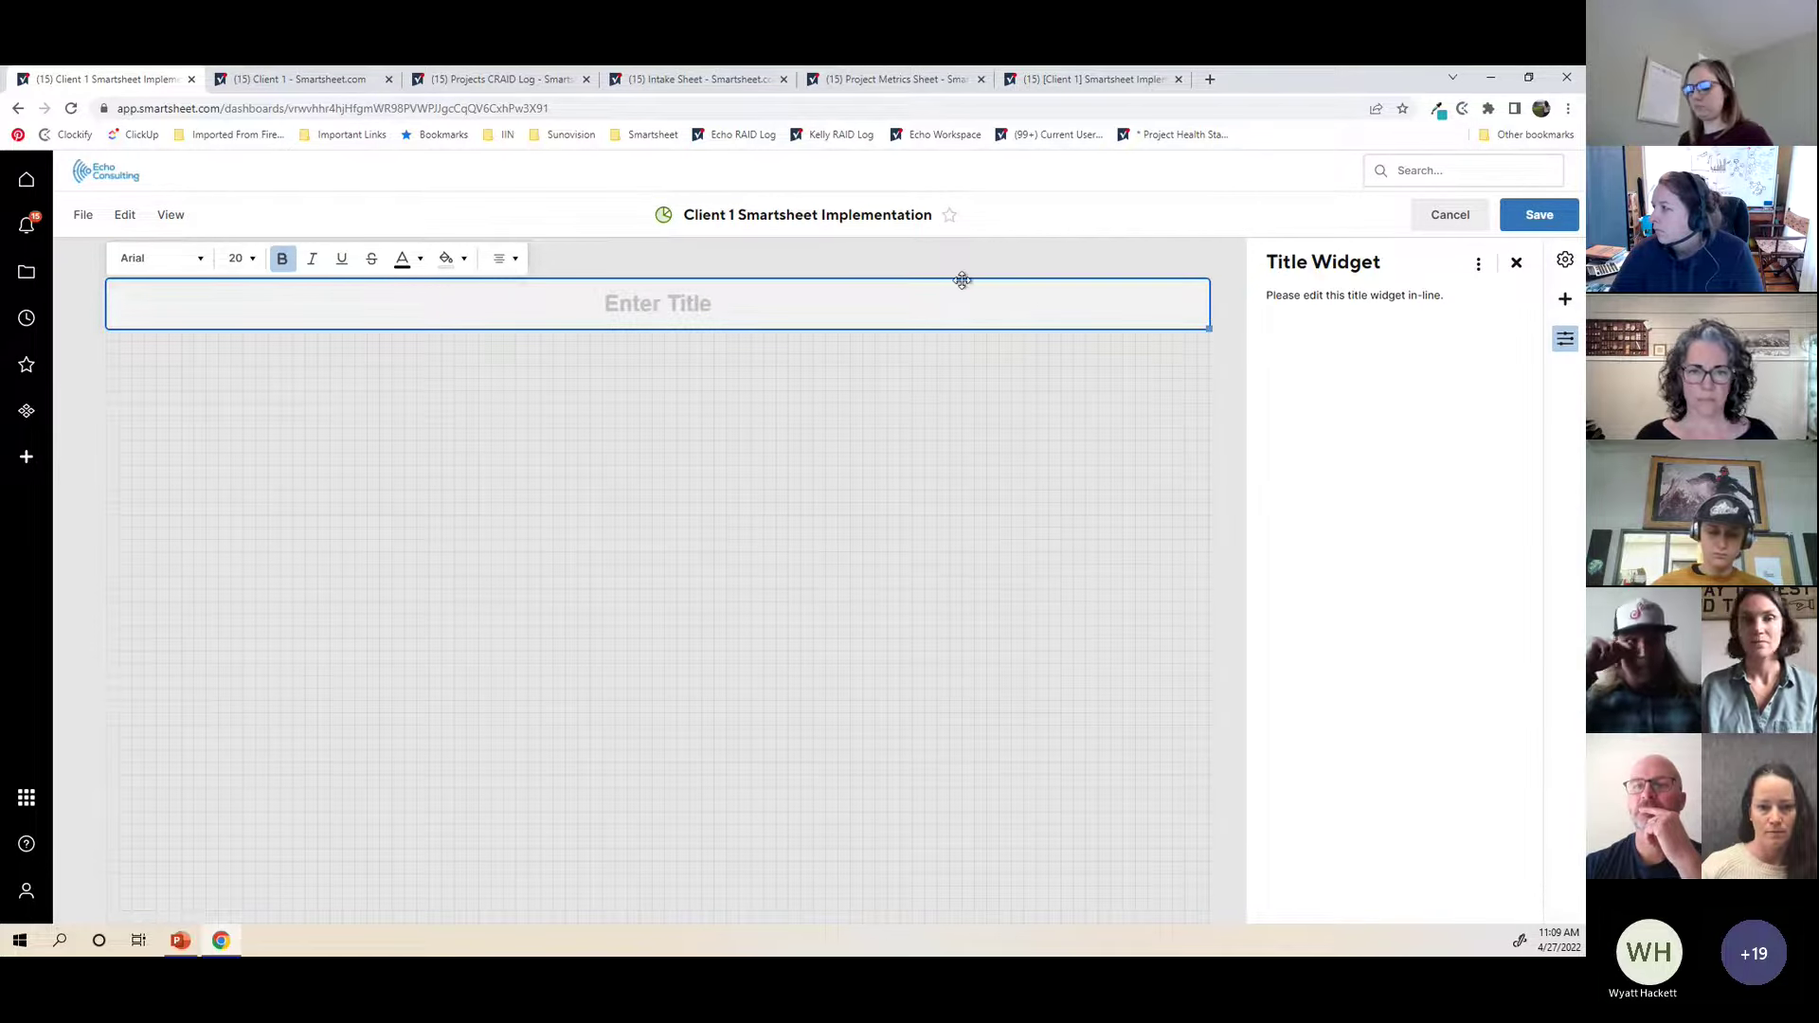
text(Client 1 Smart)
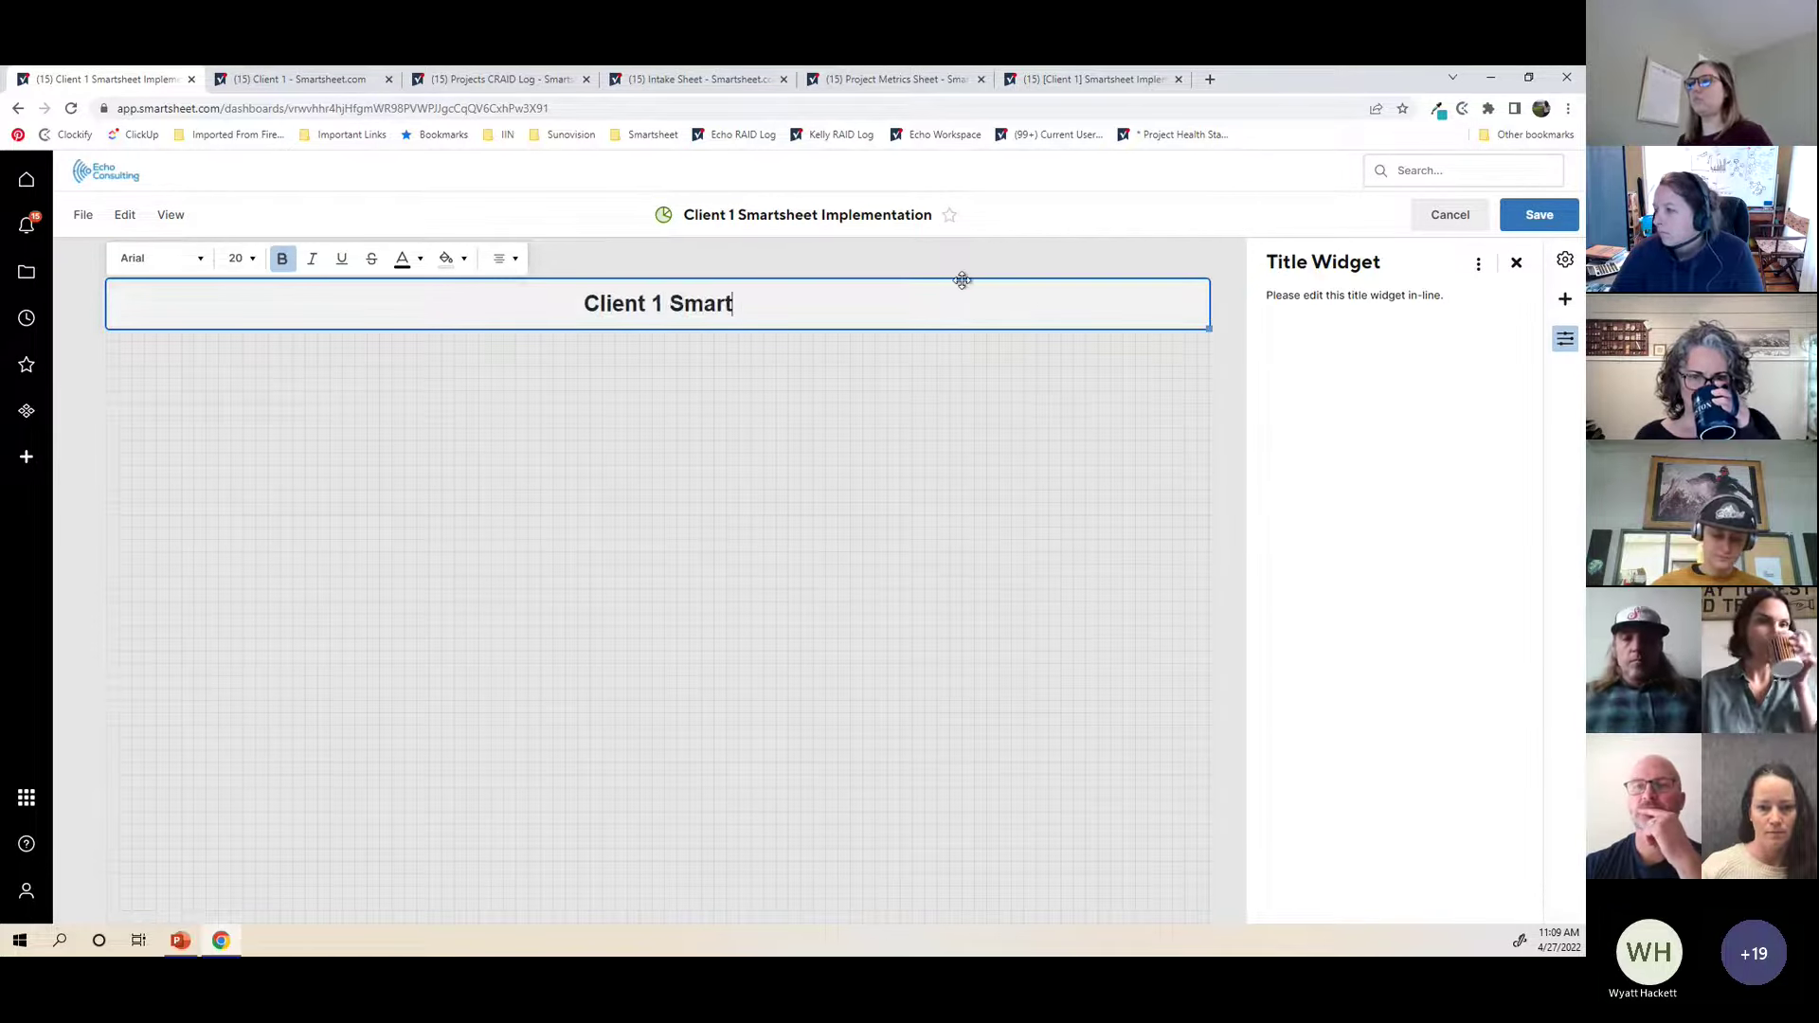
text(sheet I)
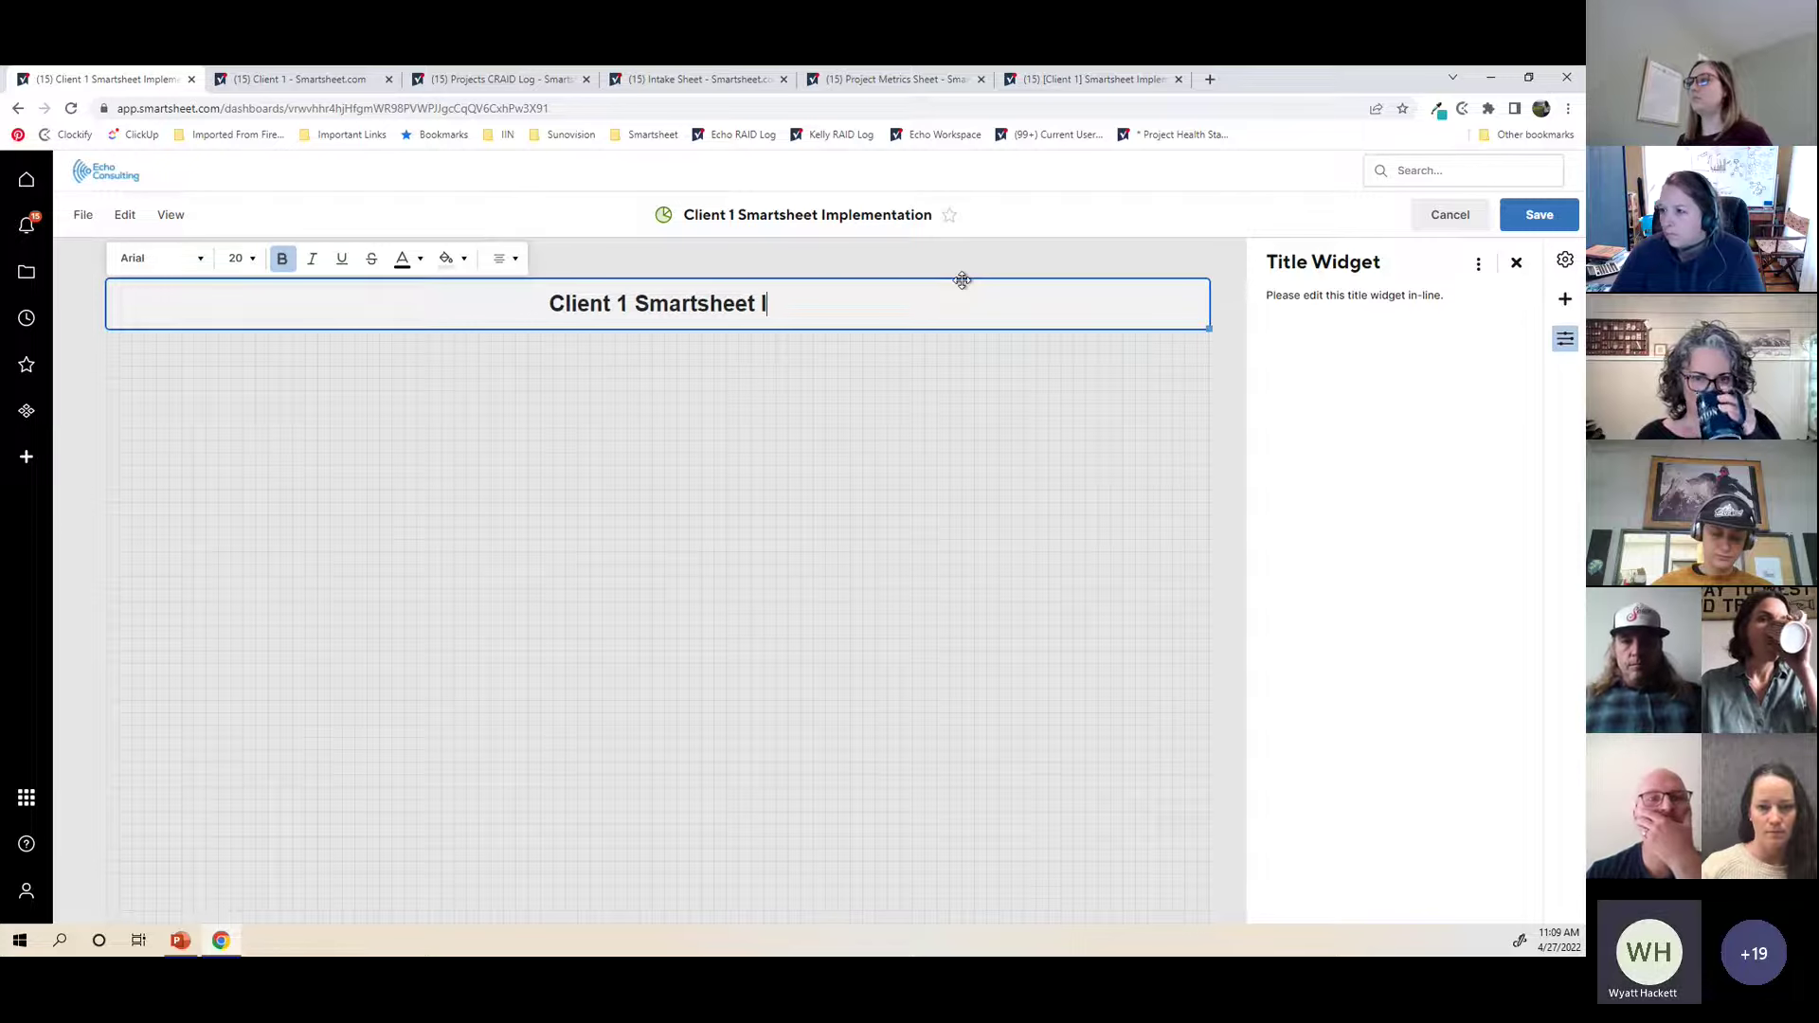
text(mplementation Dashboard)
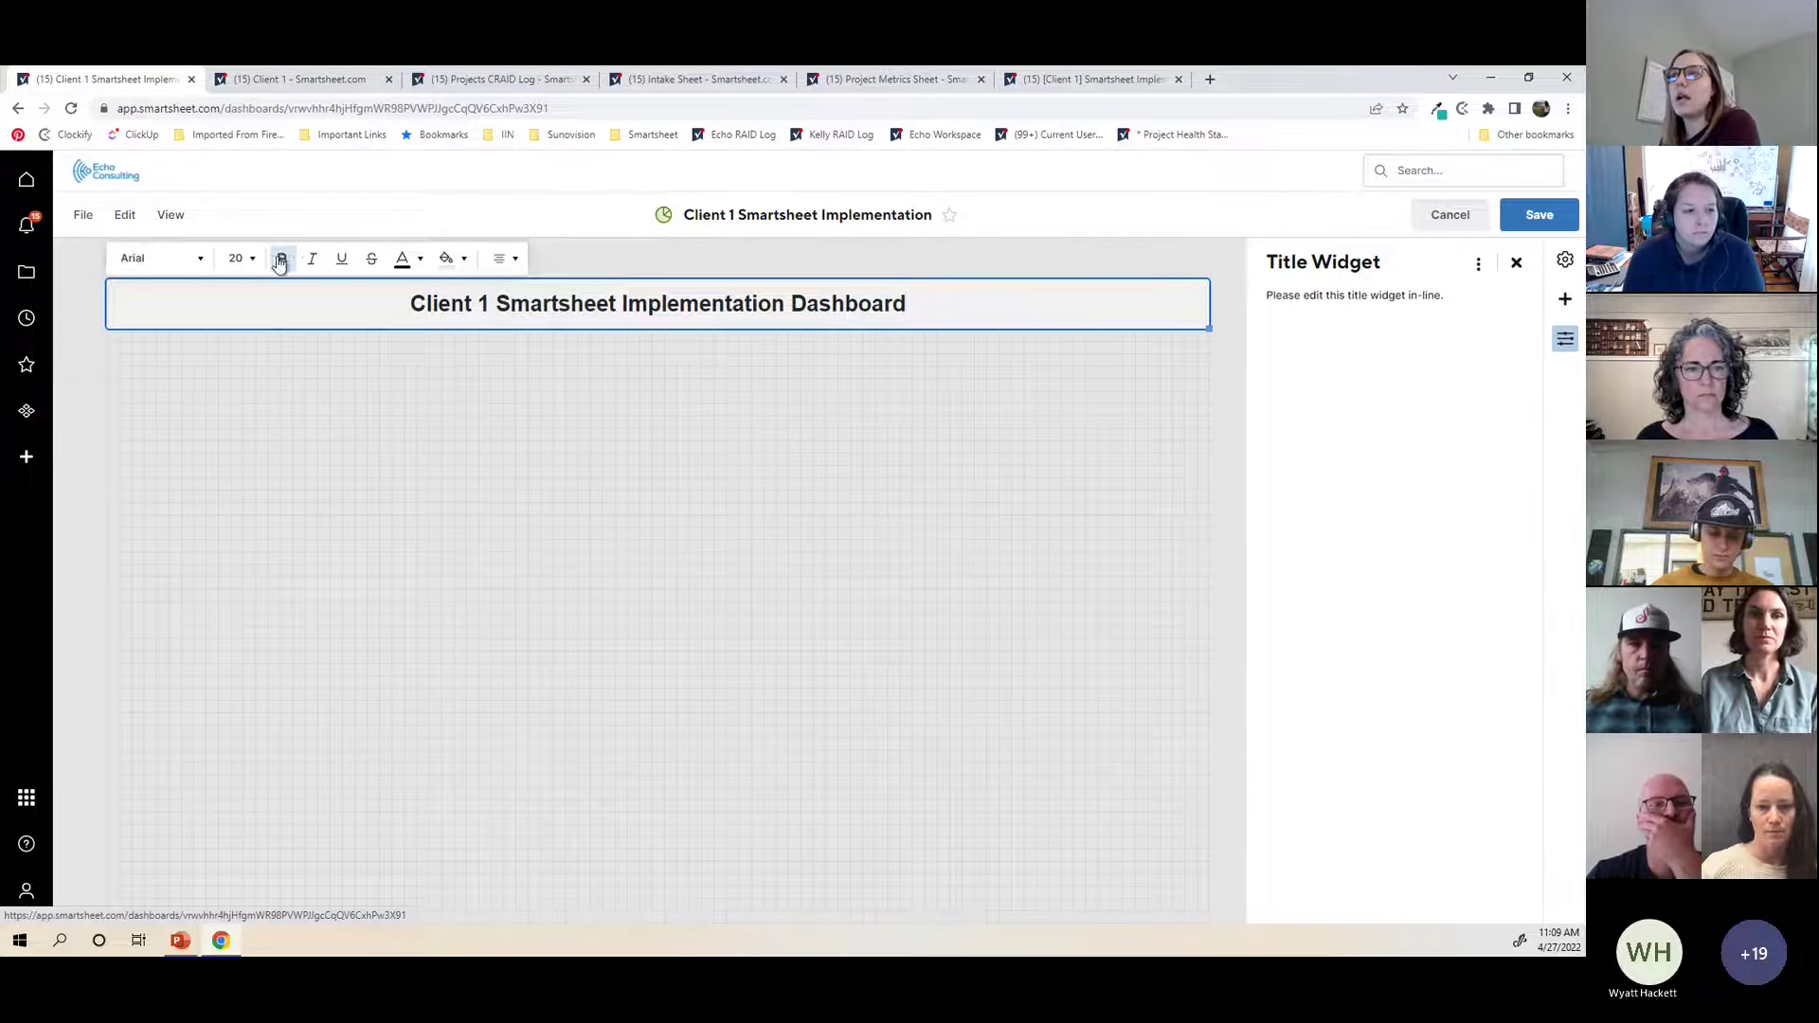
Step: Give the title widget a dark blue background and white text
click(447, 266)
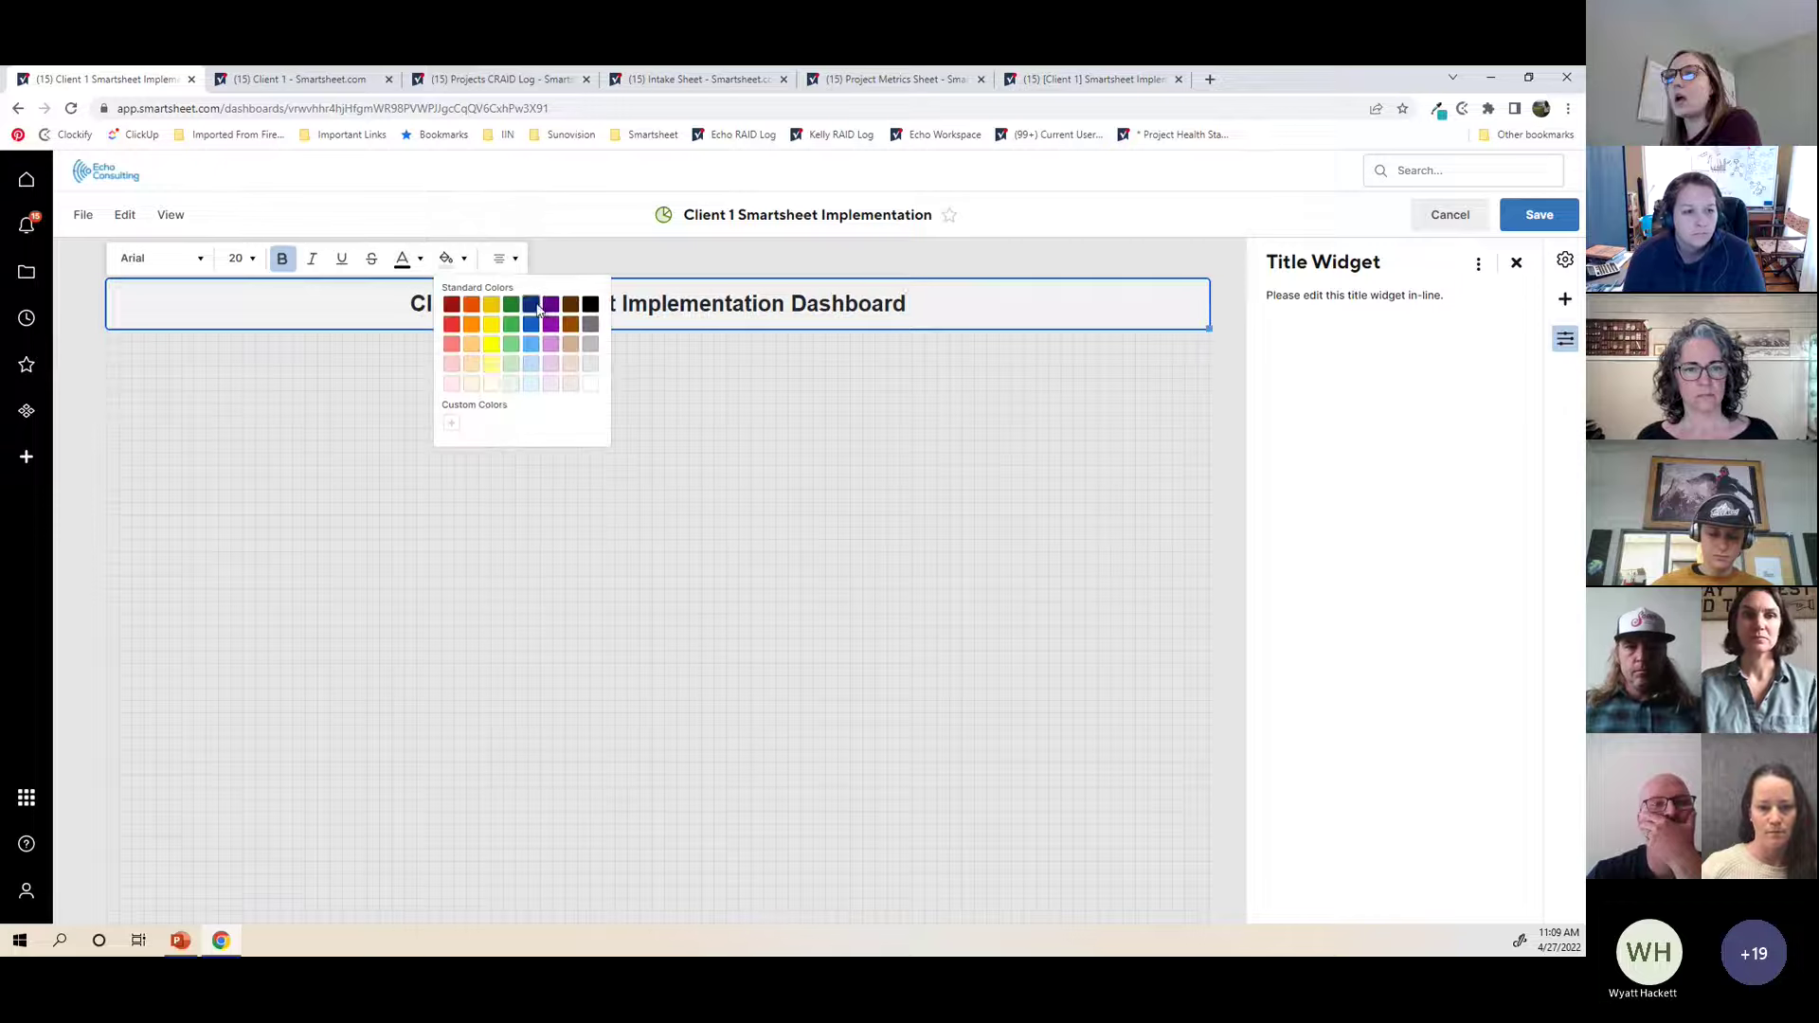
click(581, 296)
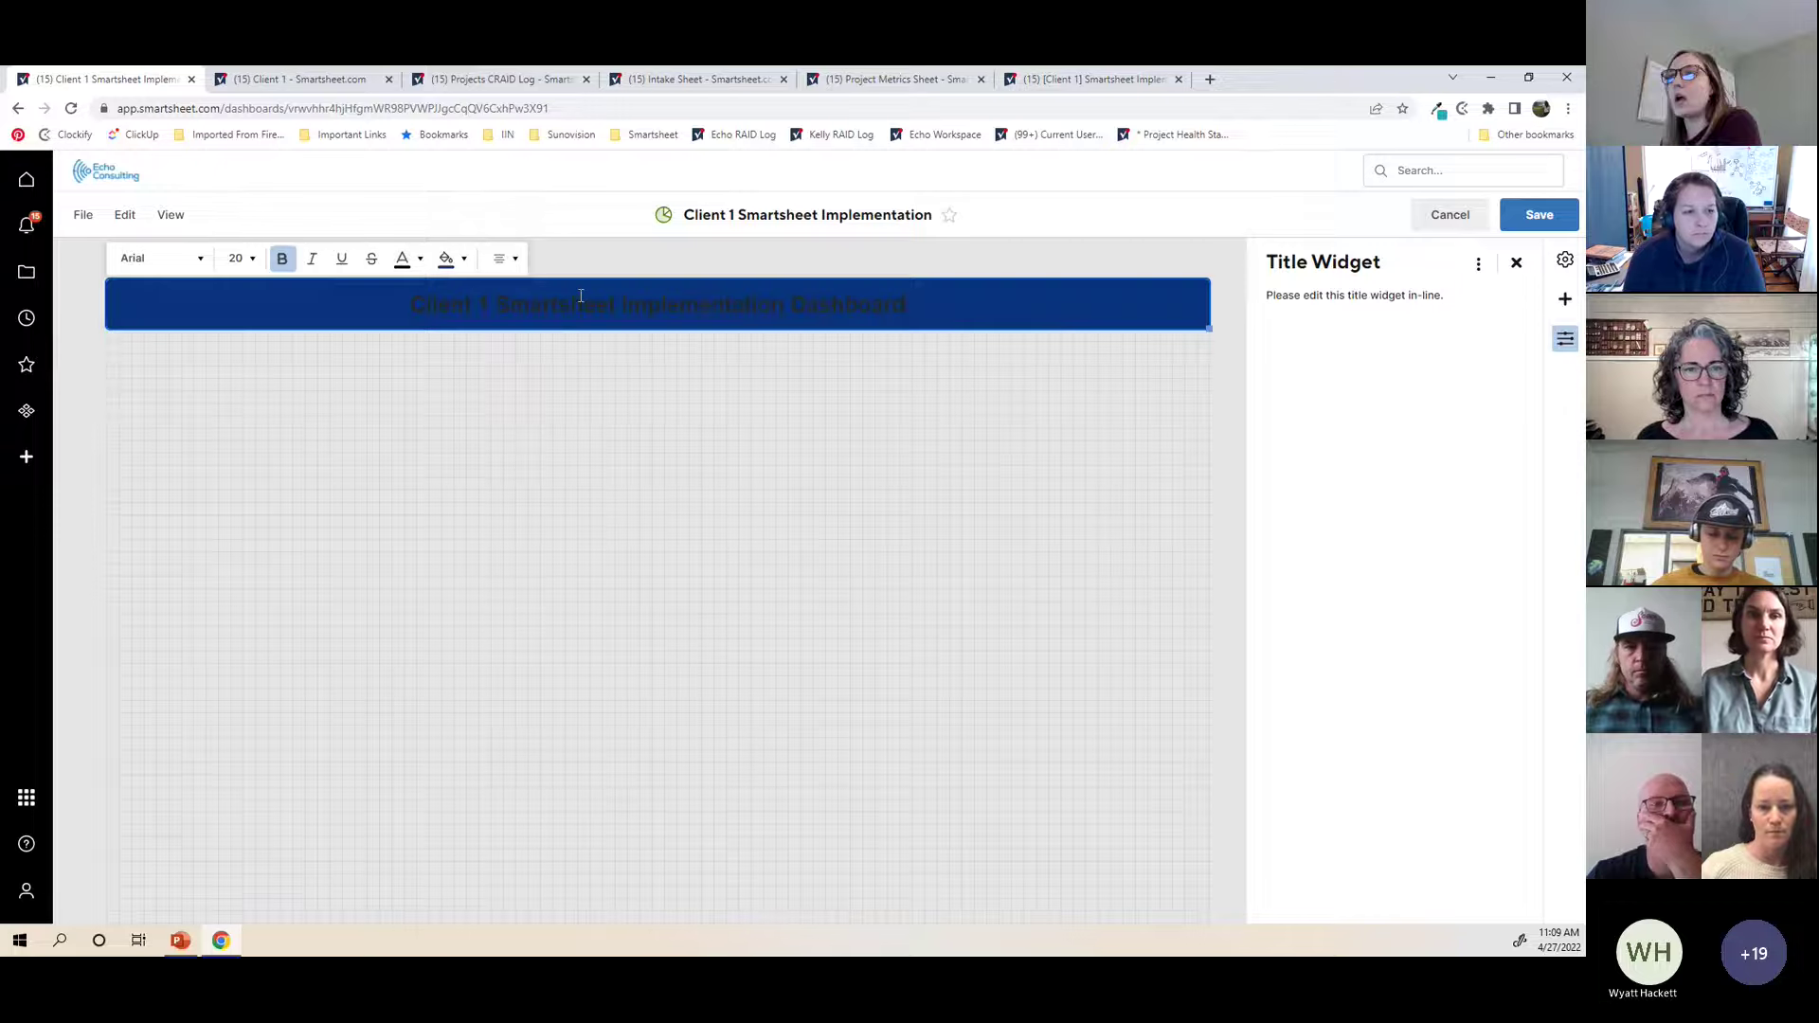
click(403, 258)
click(917, 782)
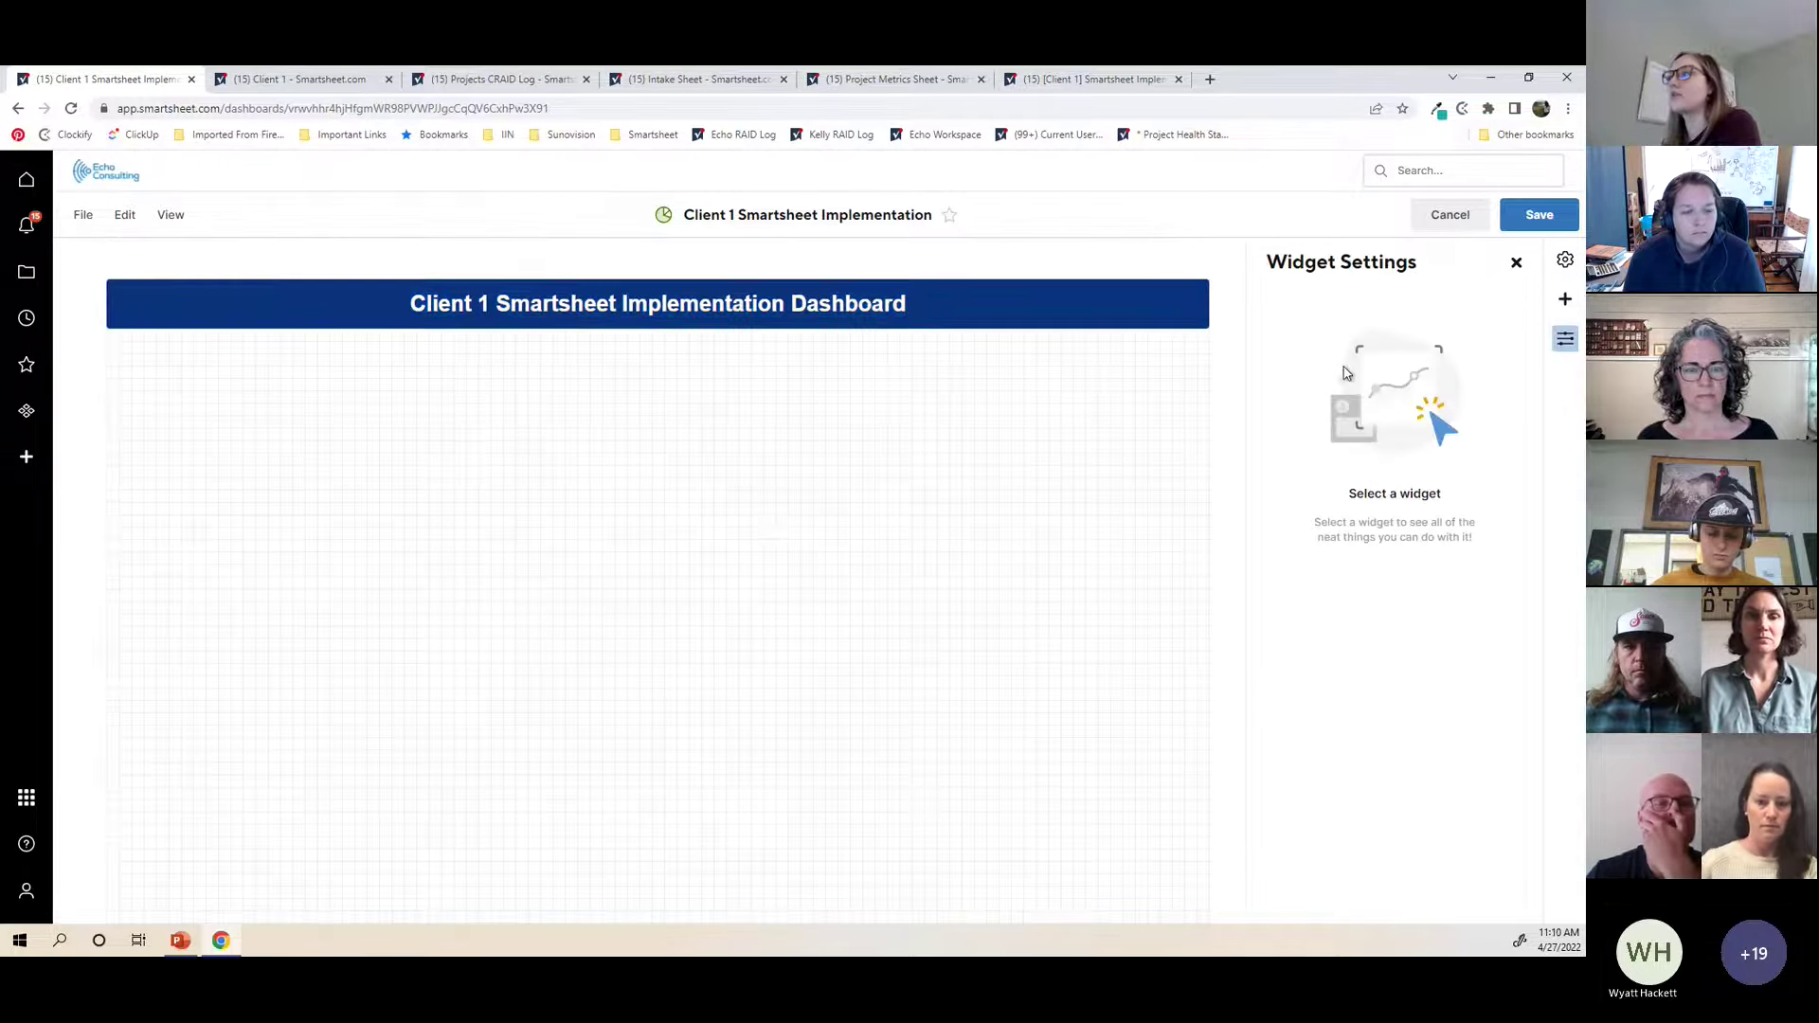
Step: Add a metric widget, make it wider and shorter, and place it near the middle just below the title
click(1565, 298)
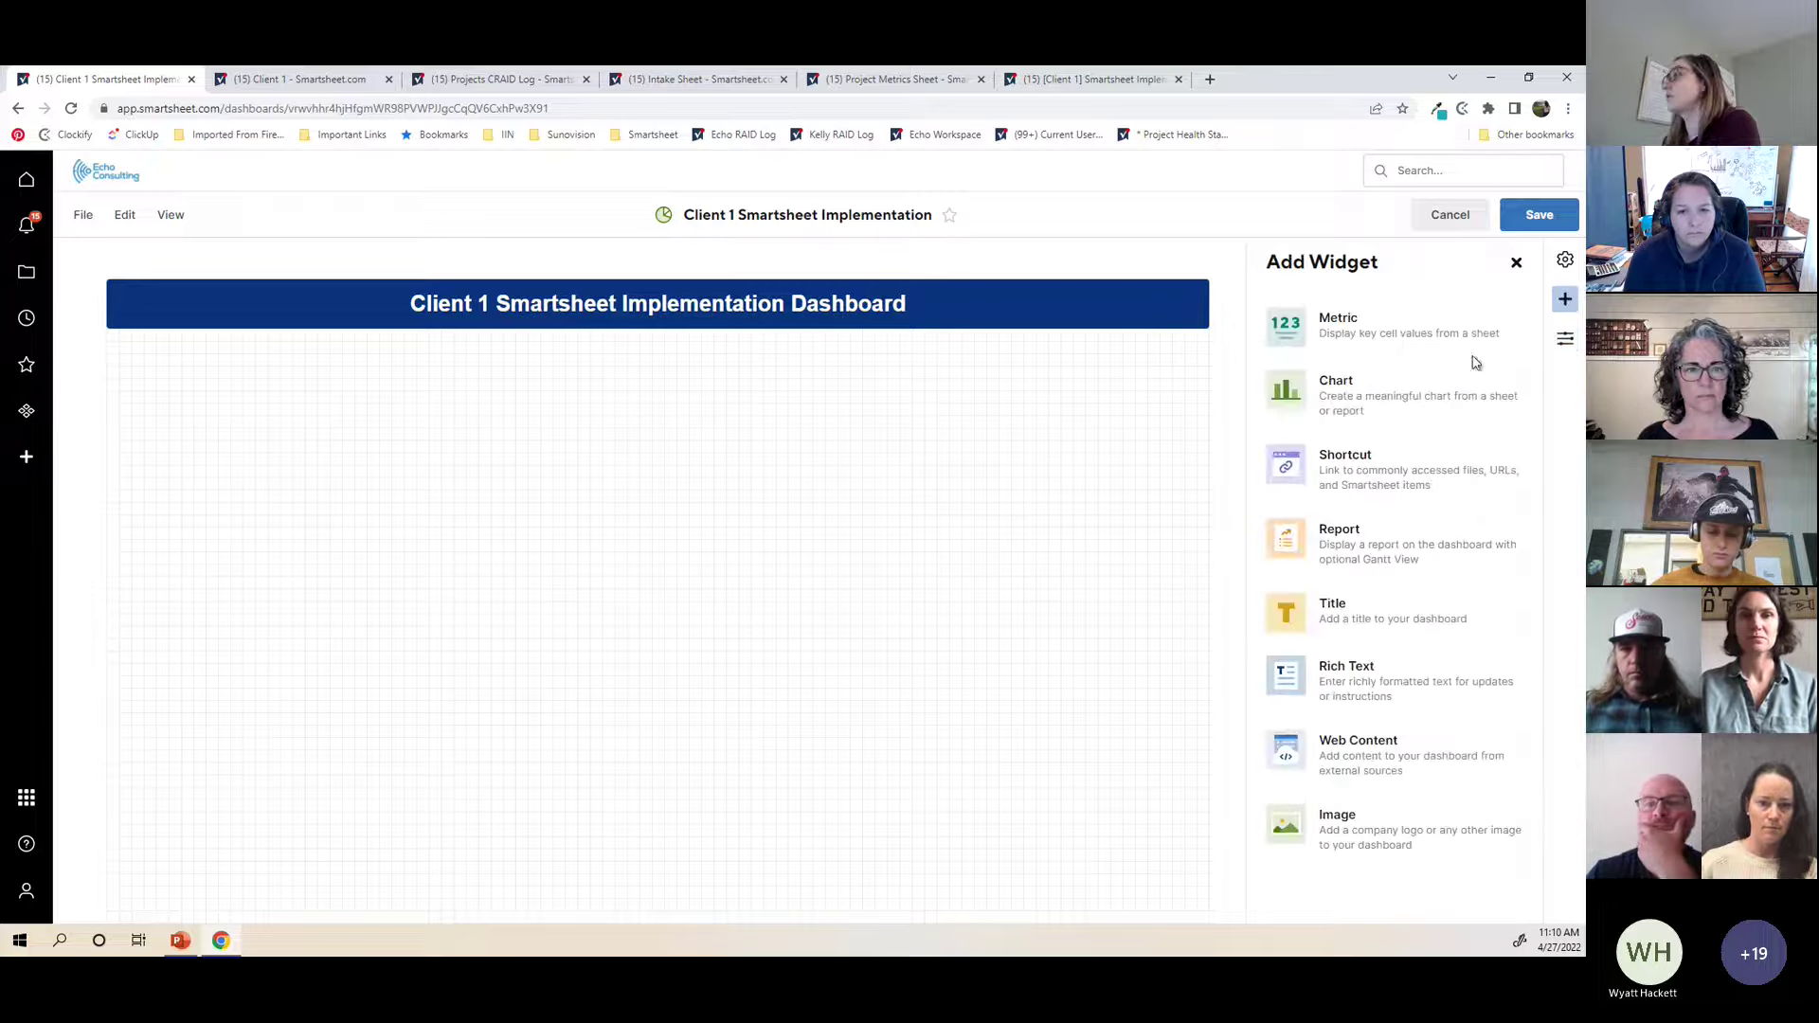
click(1383, 325)
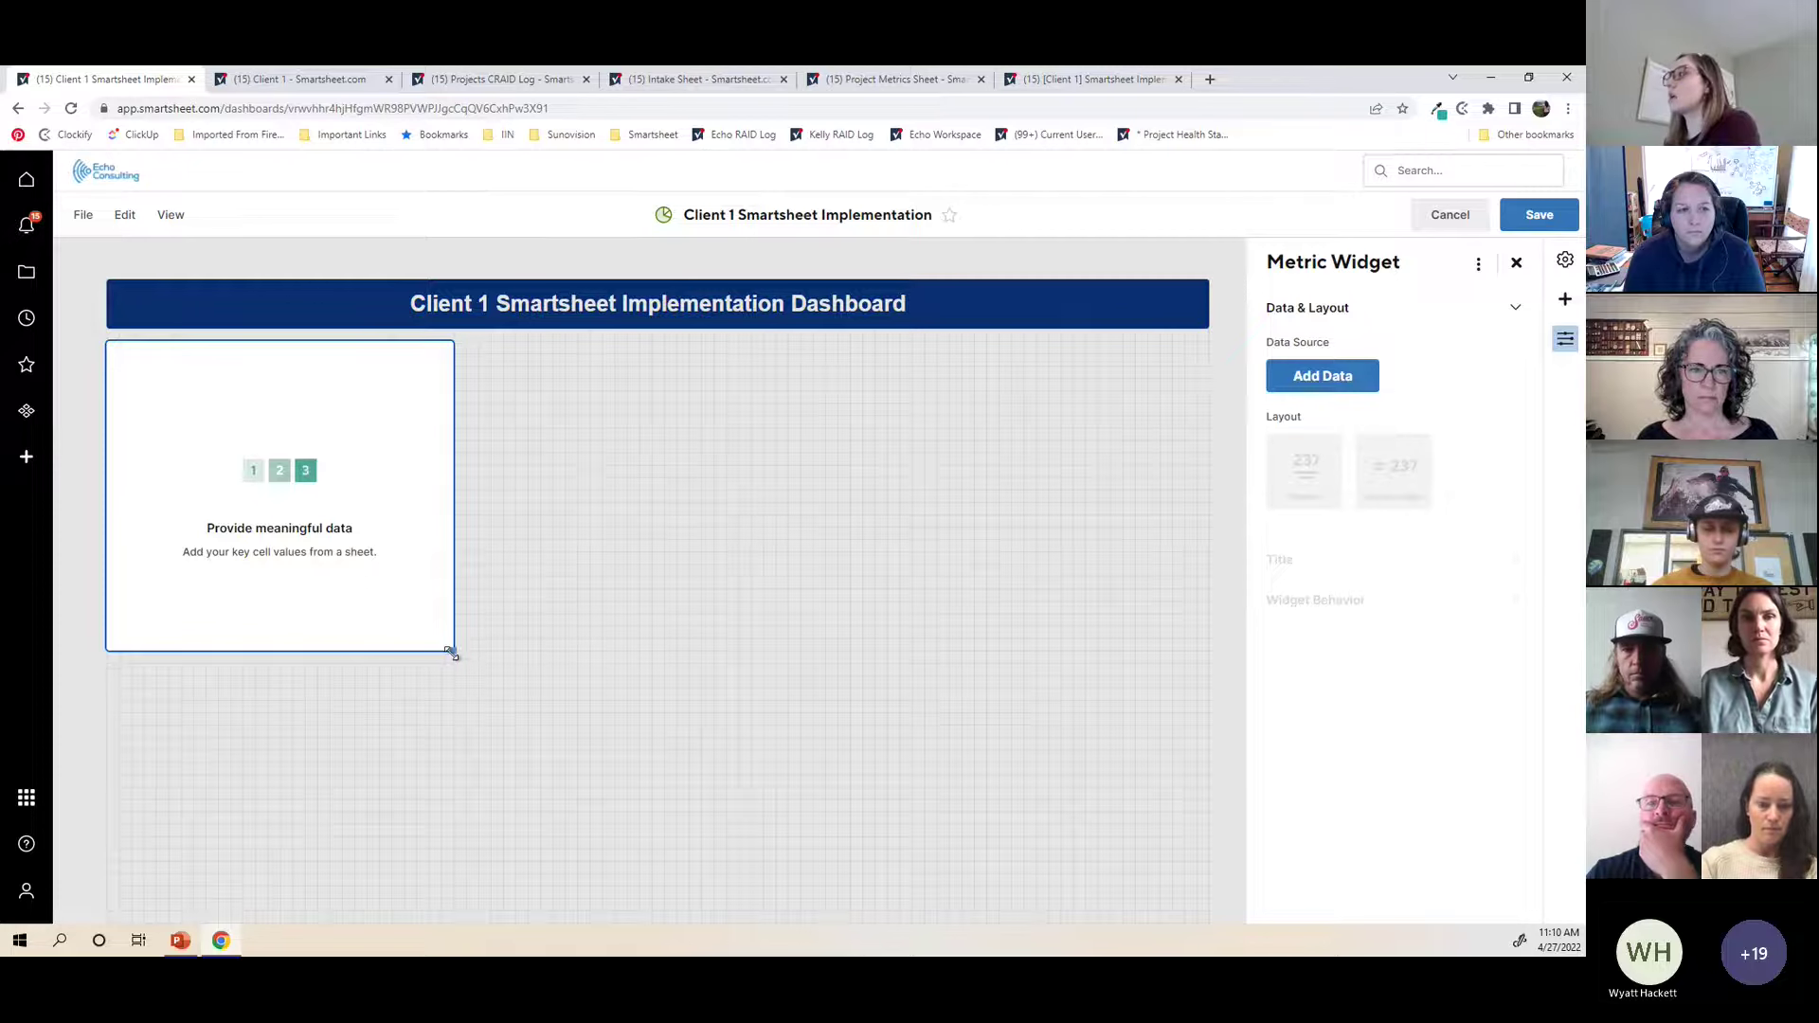
drag(453, 651, 569, 560)
click(1149, 471)
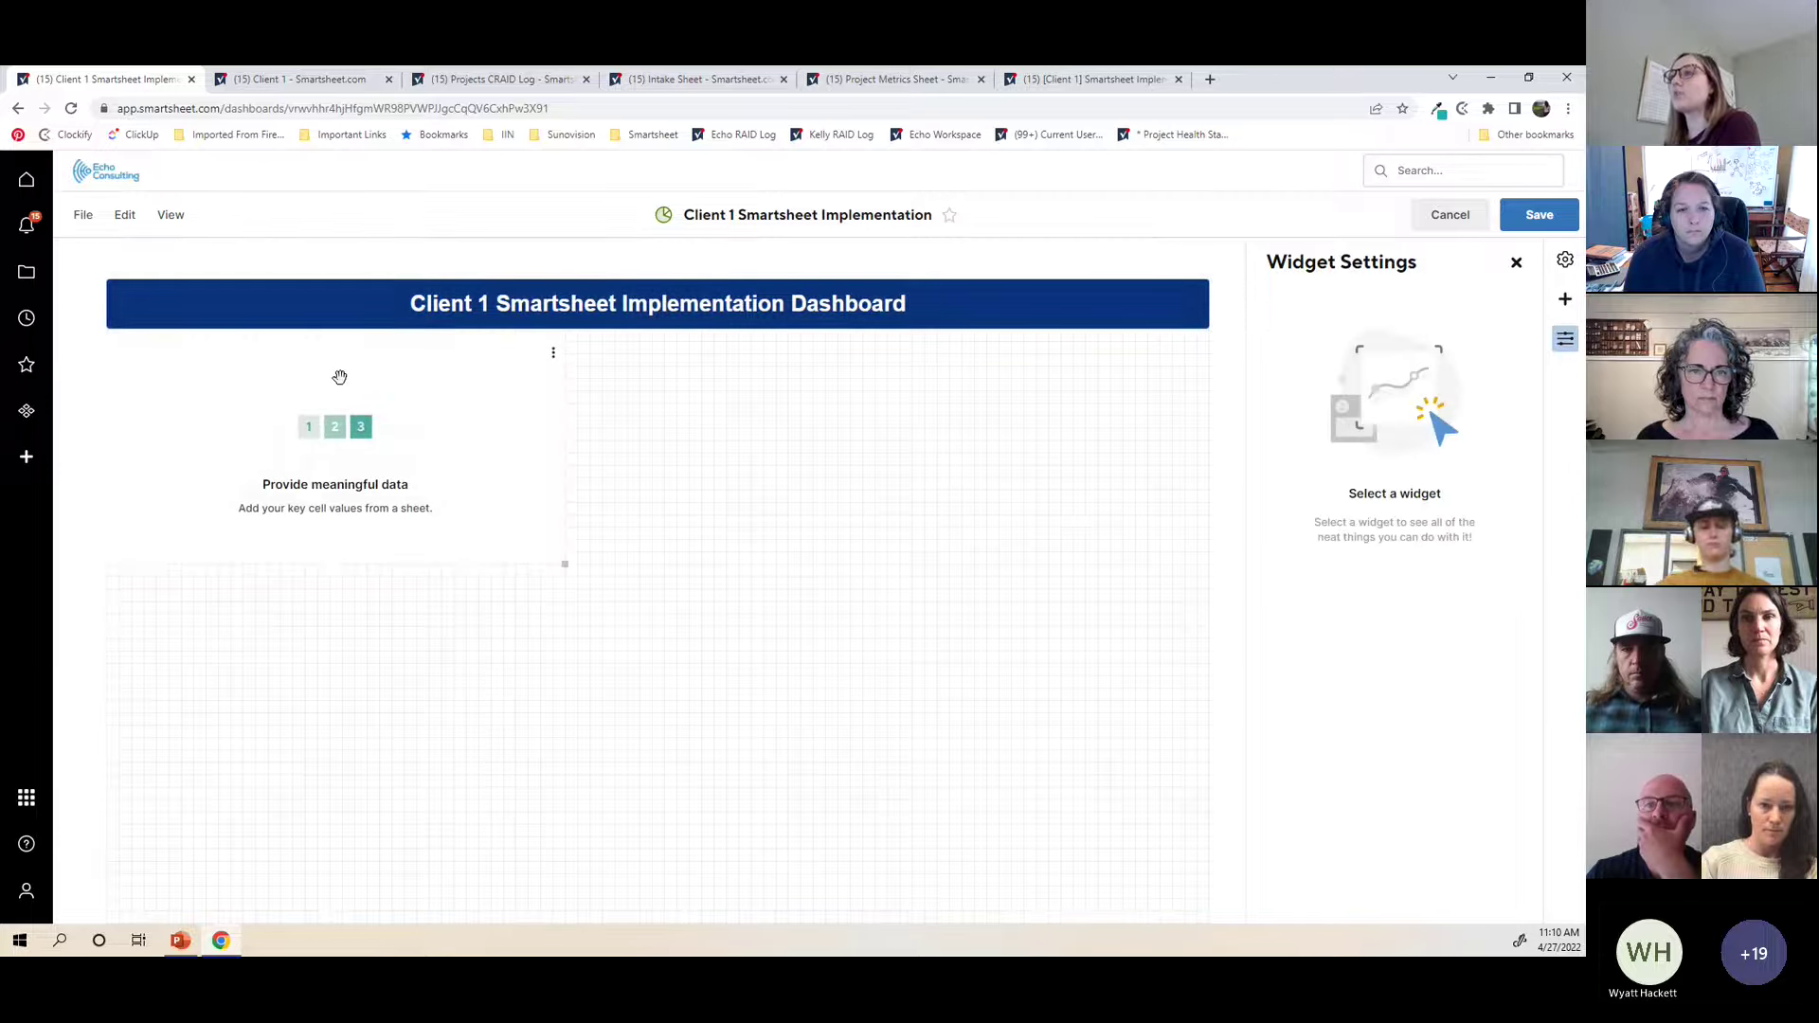
drag(339, 377, 497, 414)
click(1038, 474)
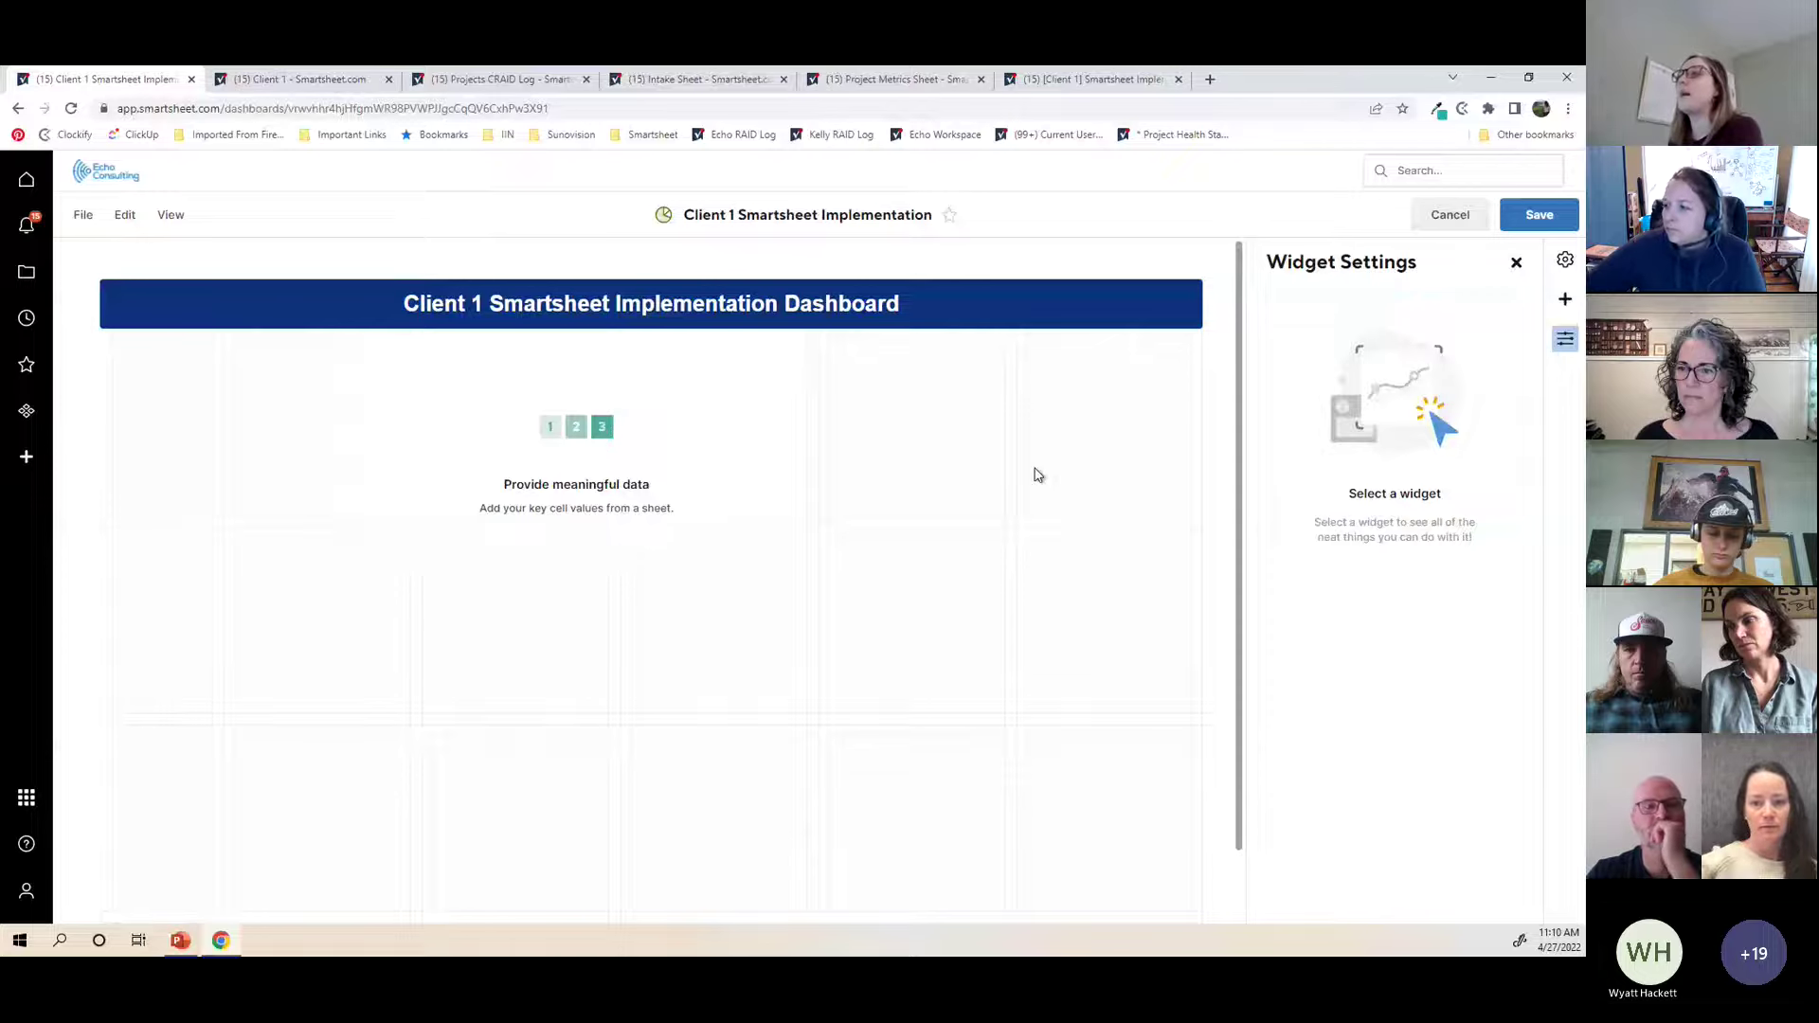
Step: Feed the metric widget with Client 1's Project Update cell from the Intake Sheet in the Webinar - Dashboards workspace
click(608, 460)
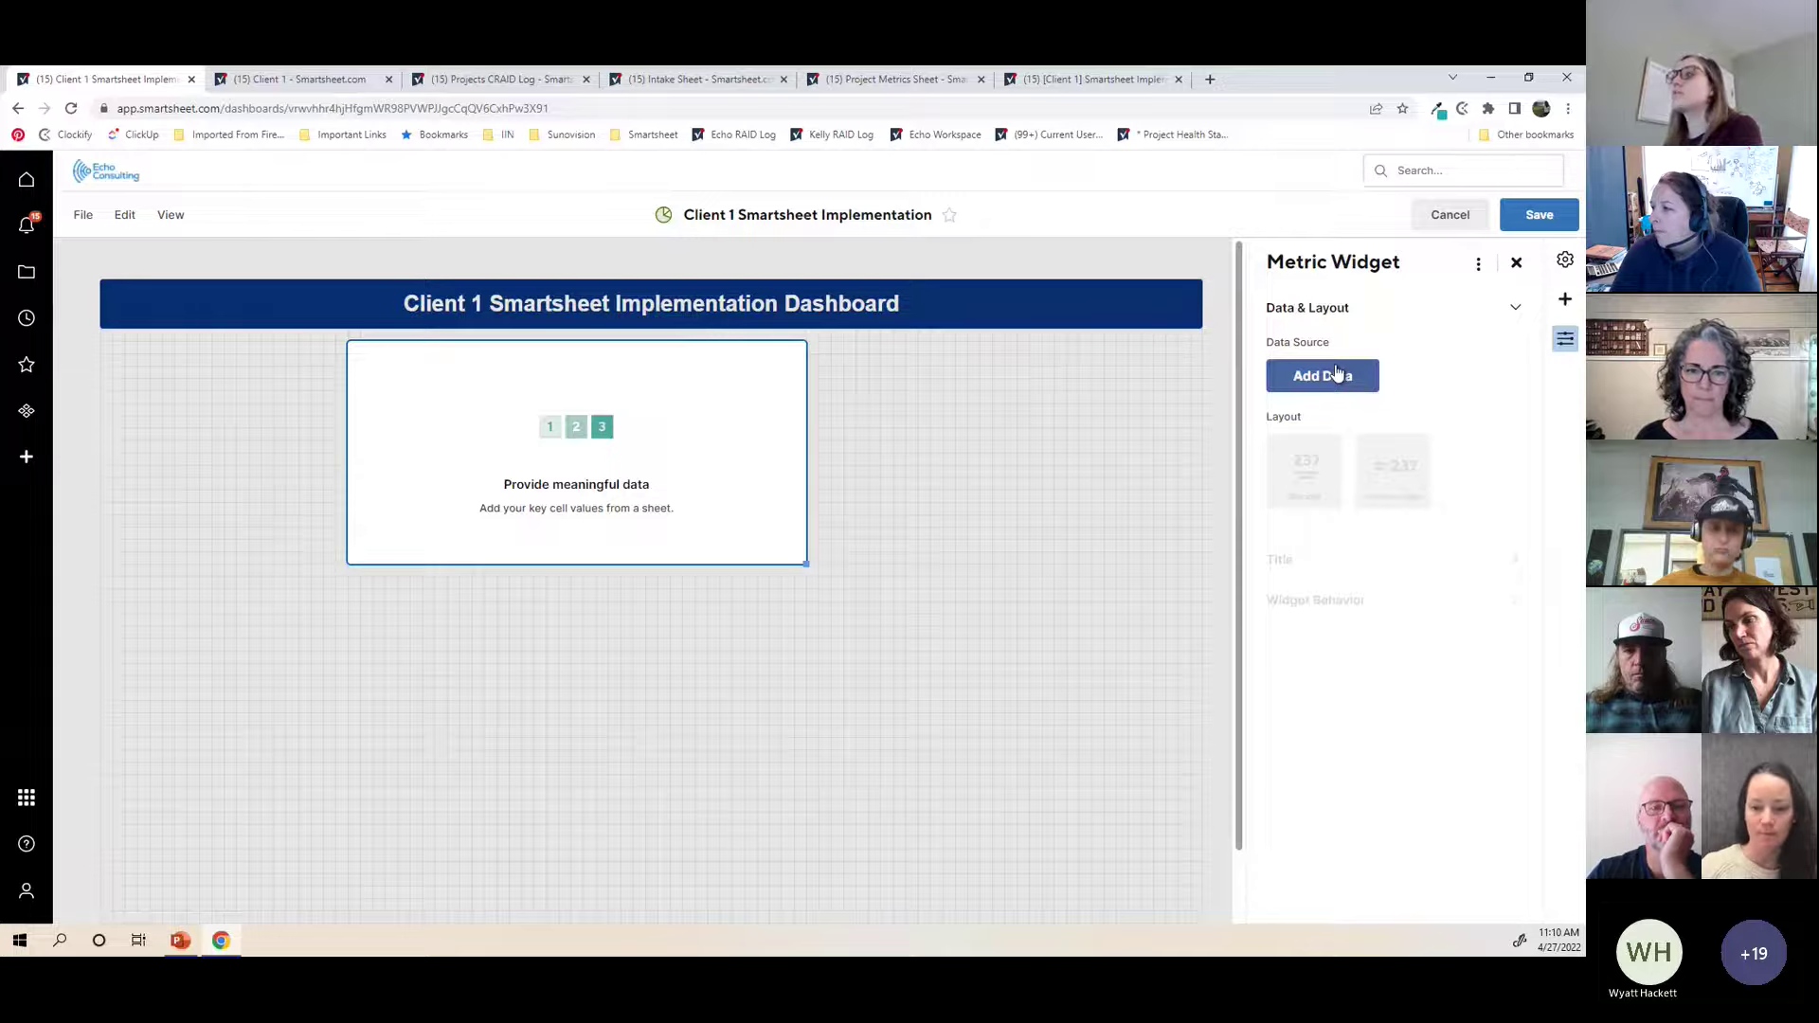
click(1337, 374)
click(241, 314)
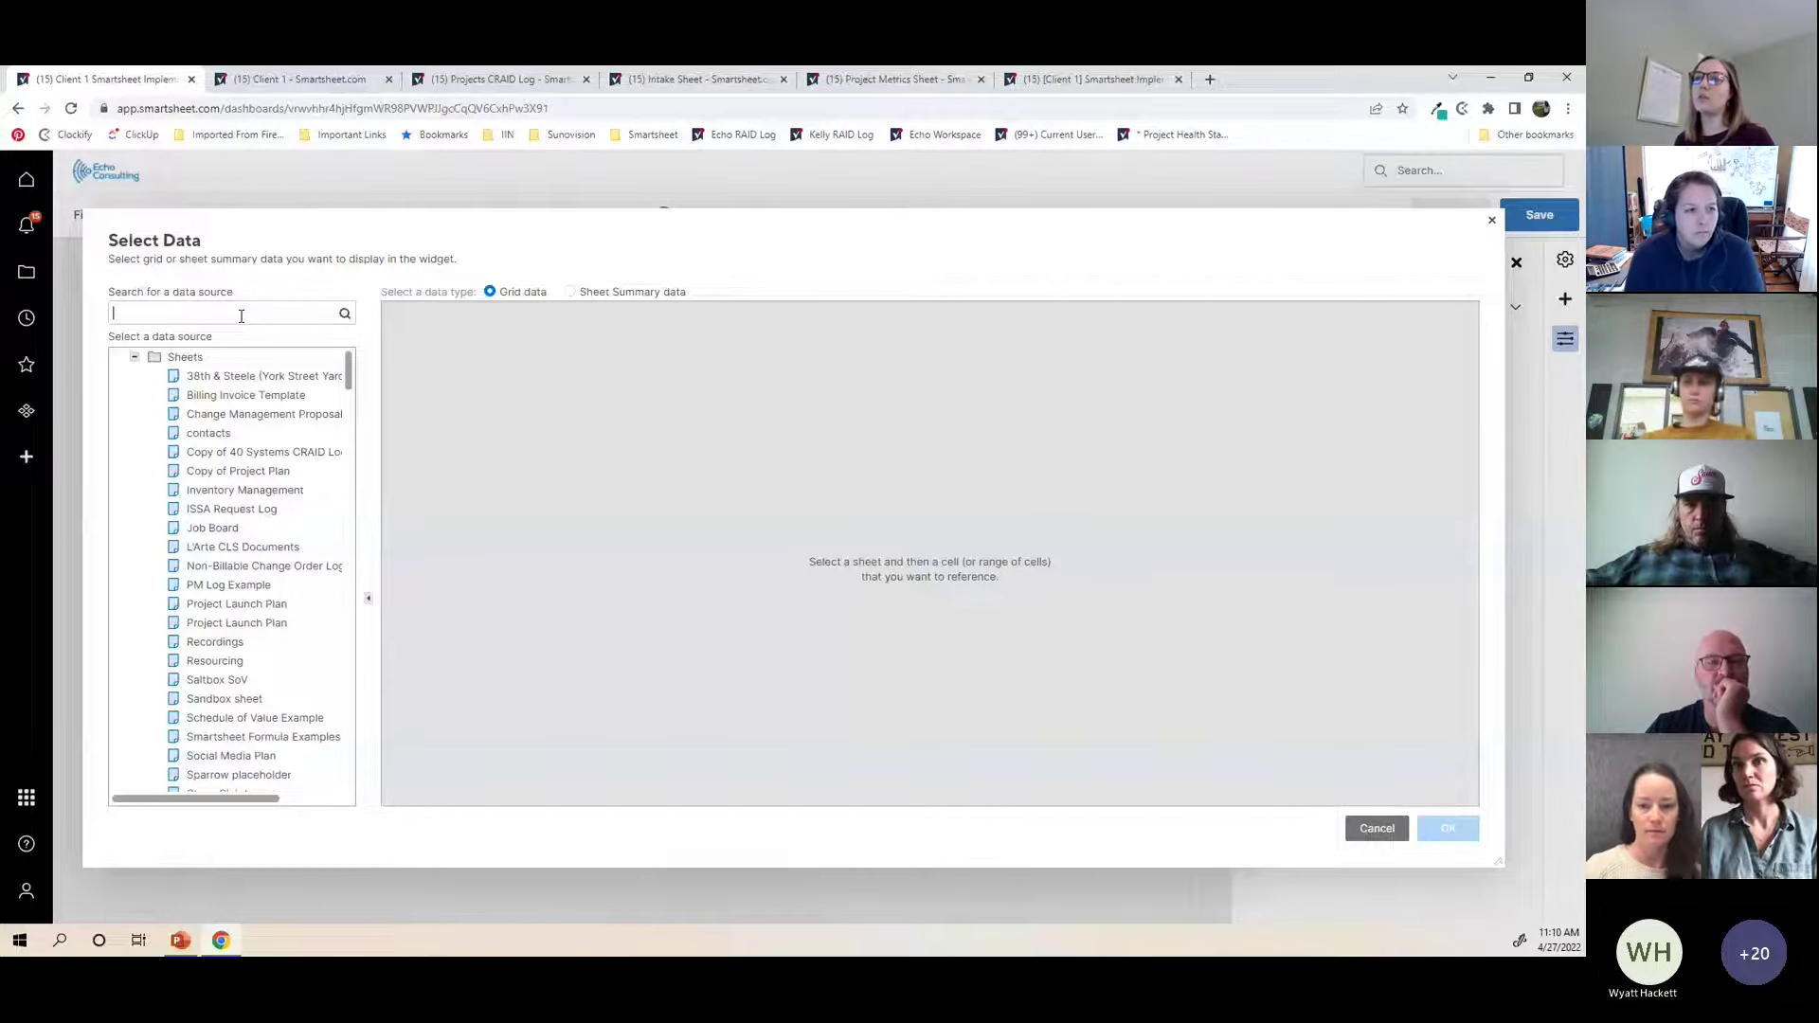
click(135, 356)
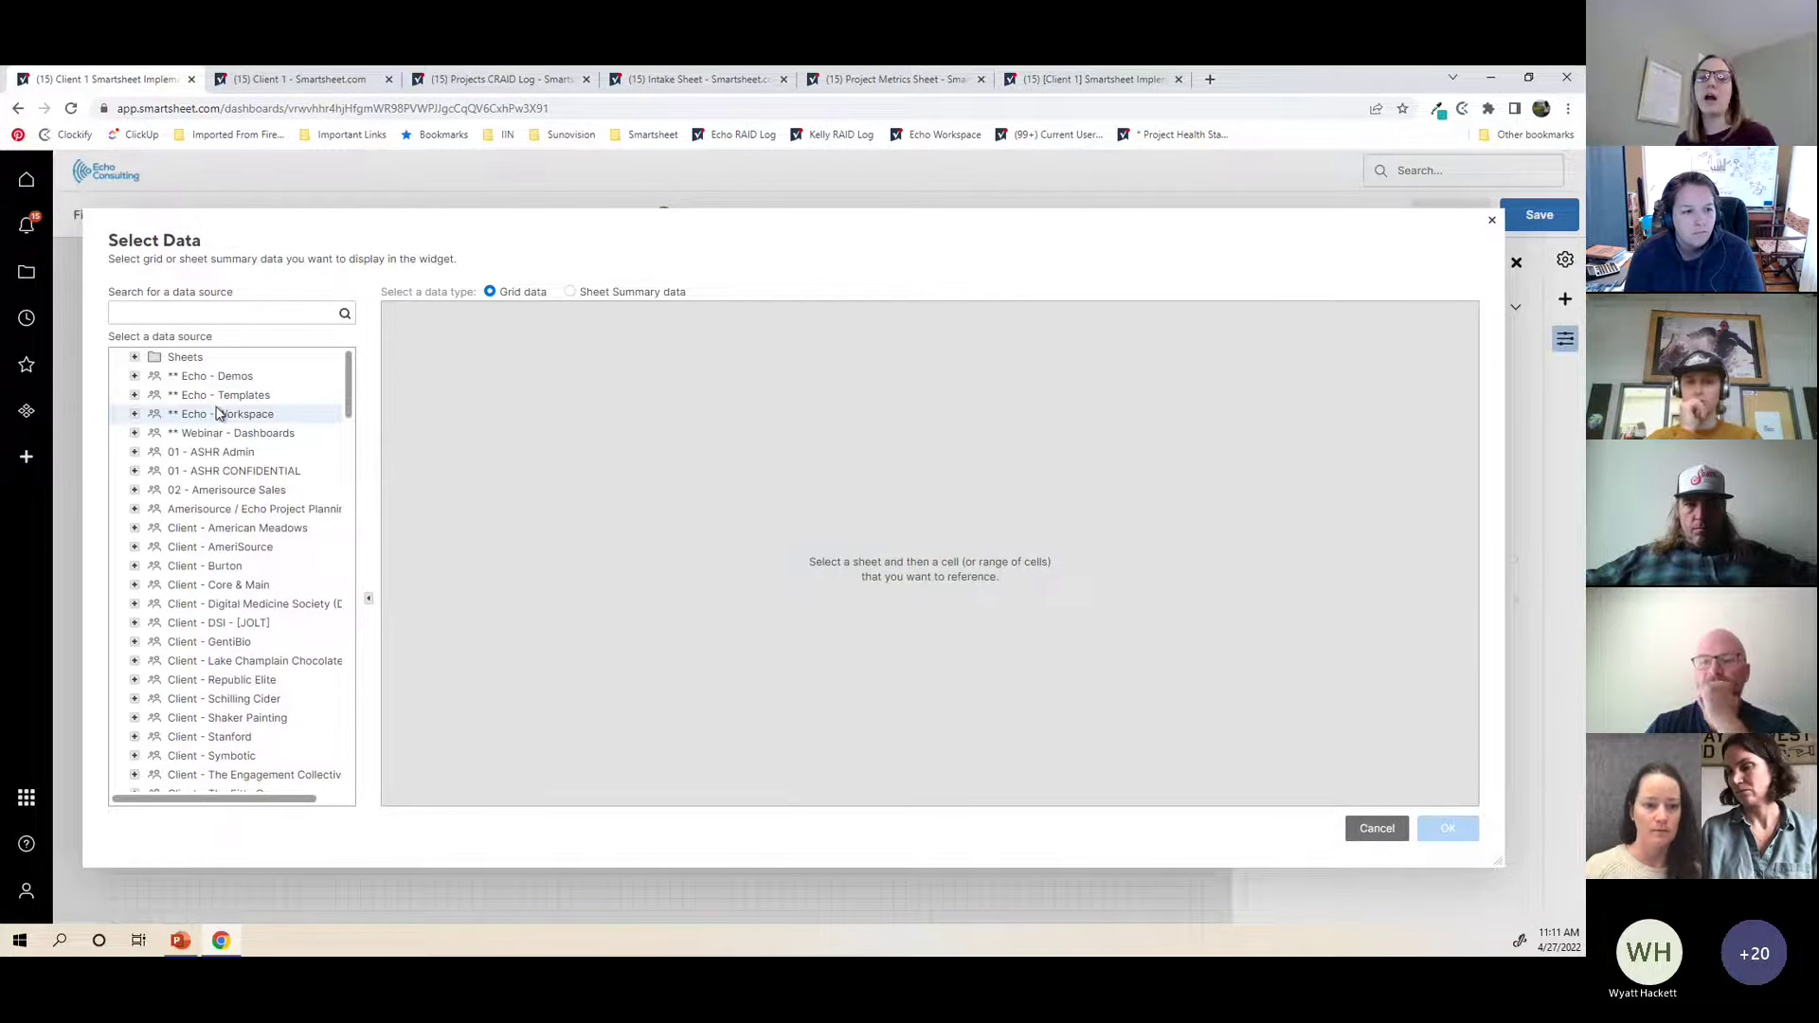
click(135, 433)
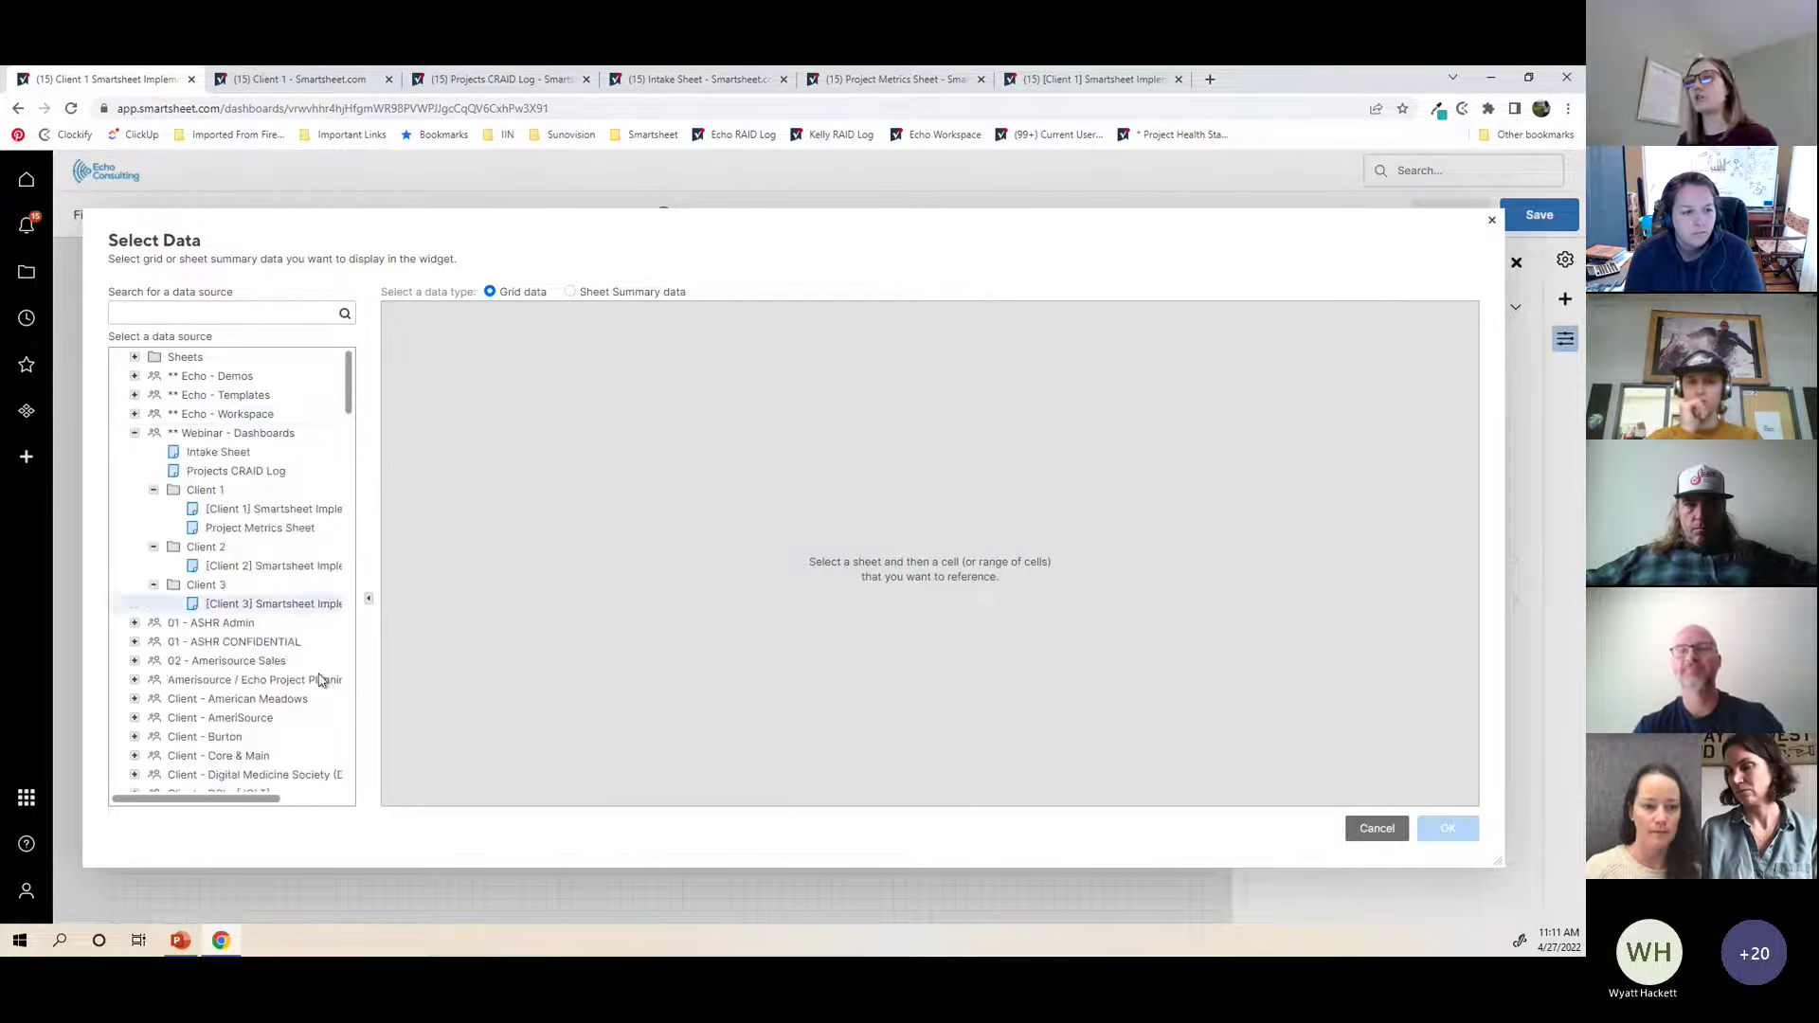
click(228, 455)
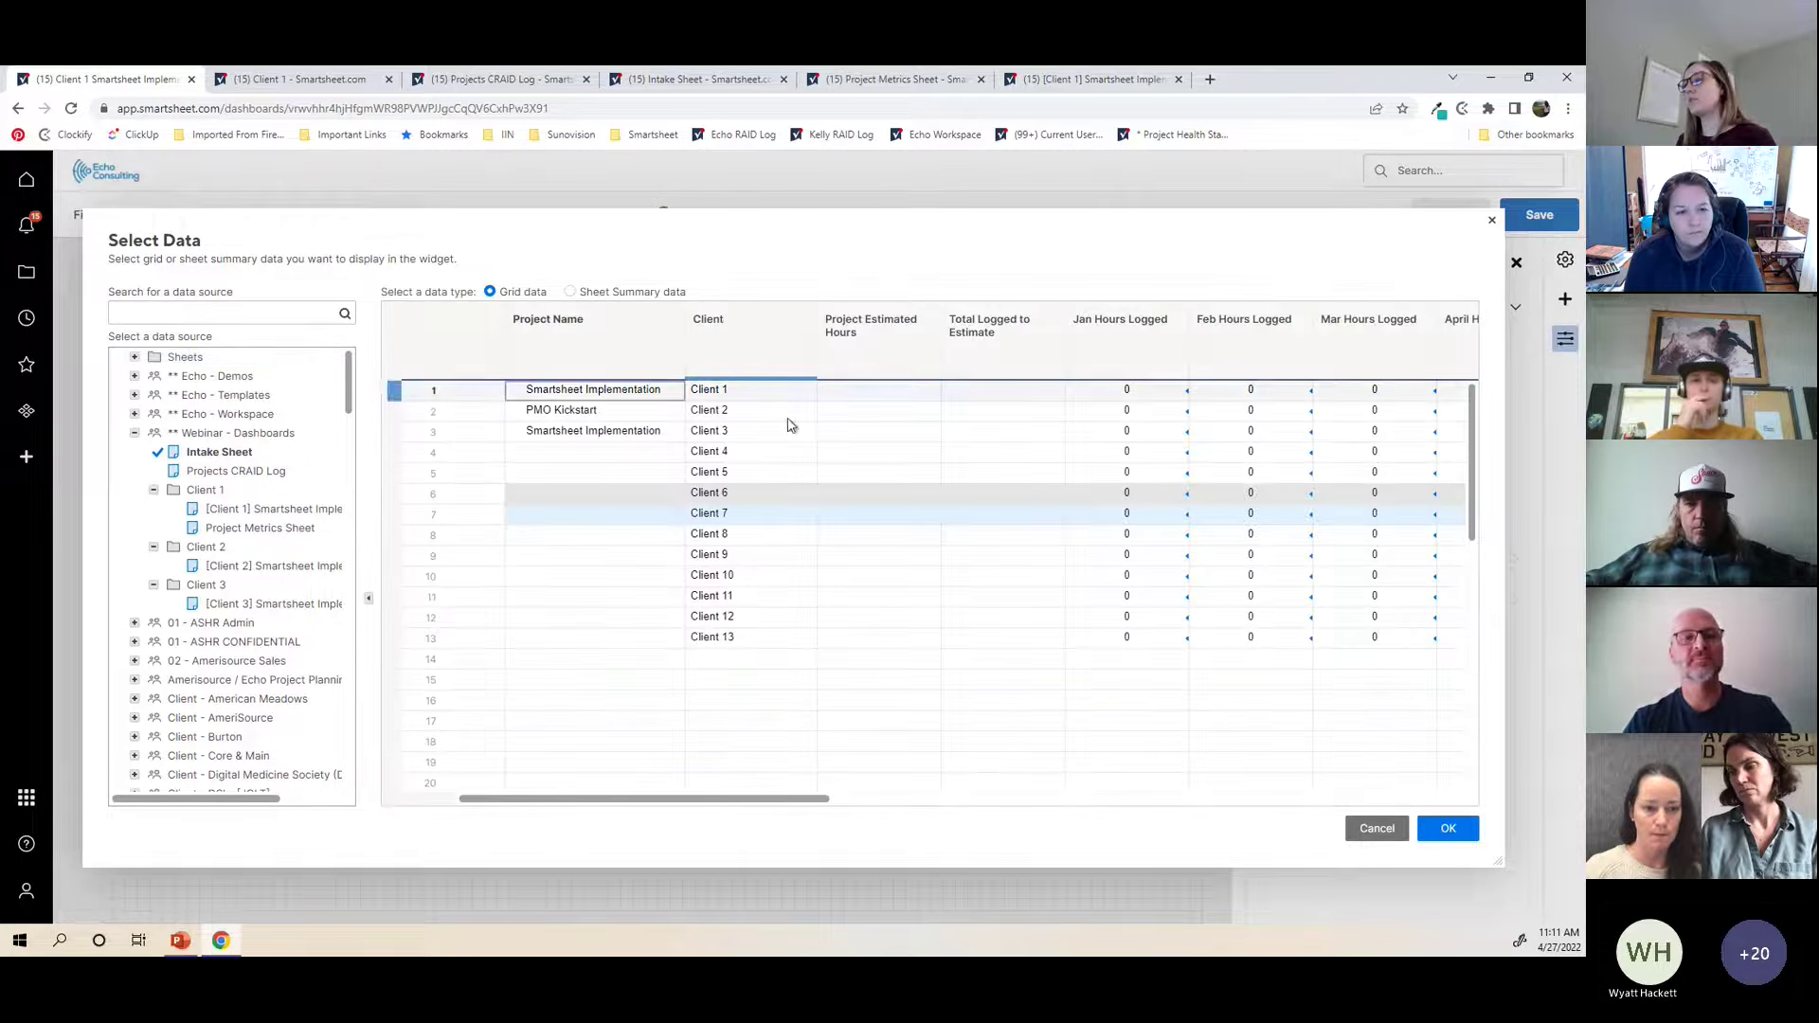
drag(711, 800, 1410, 786)
click(1265, 385)
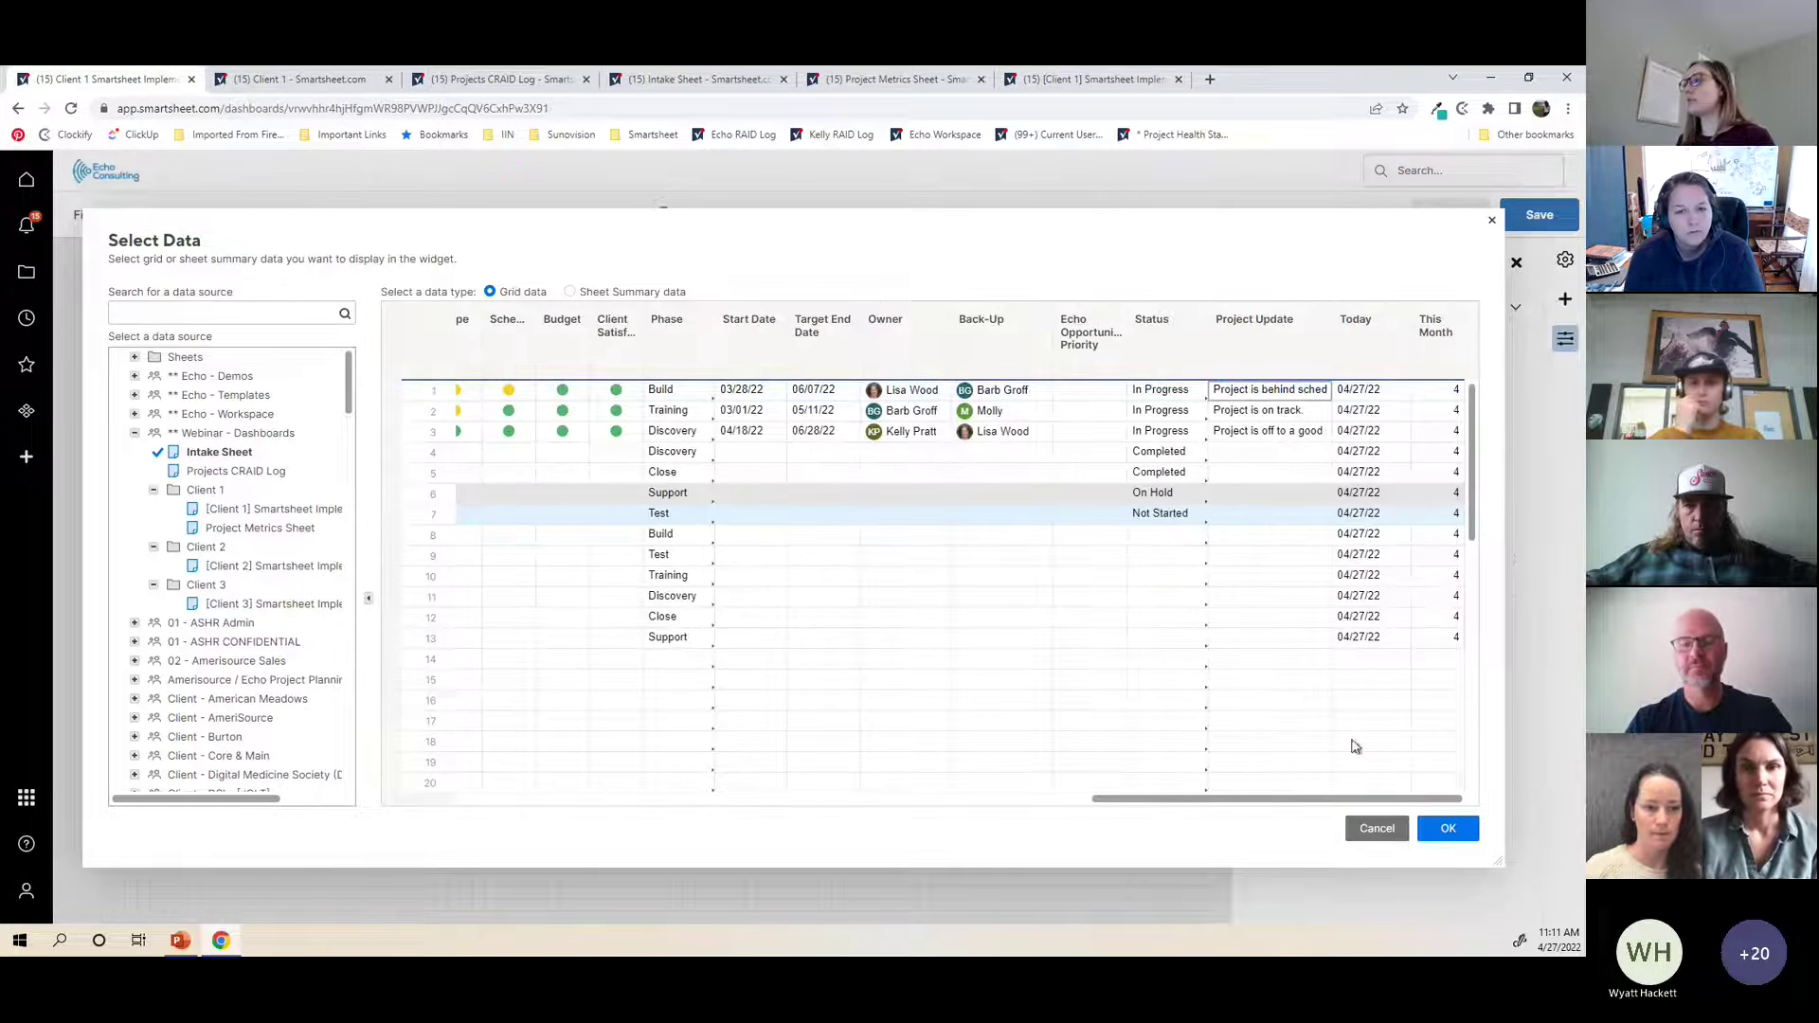
click(1355, 783)
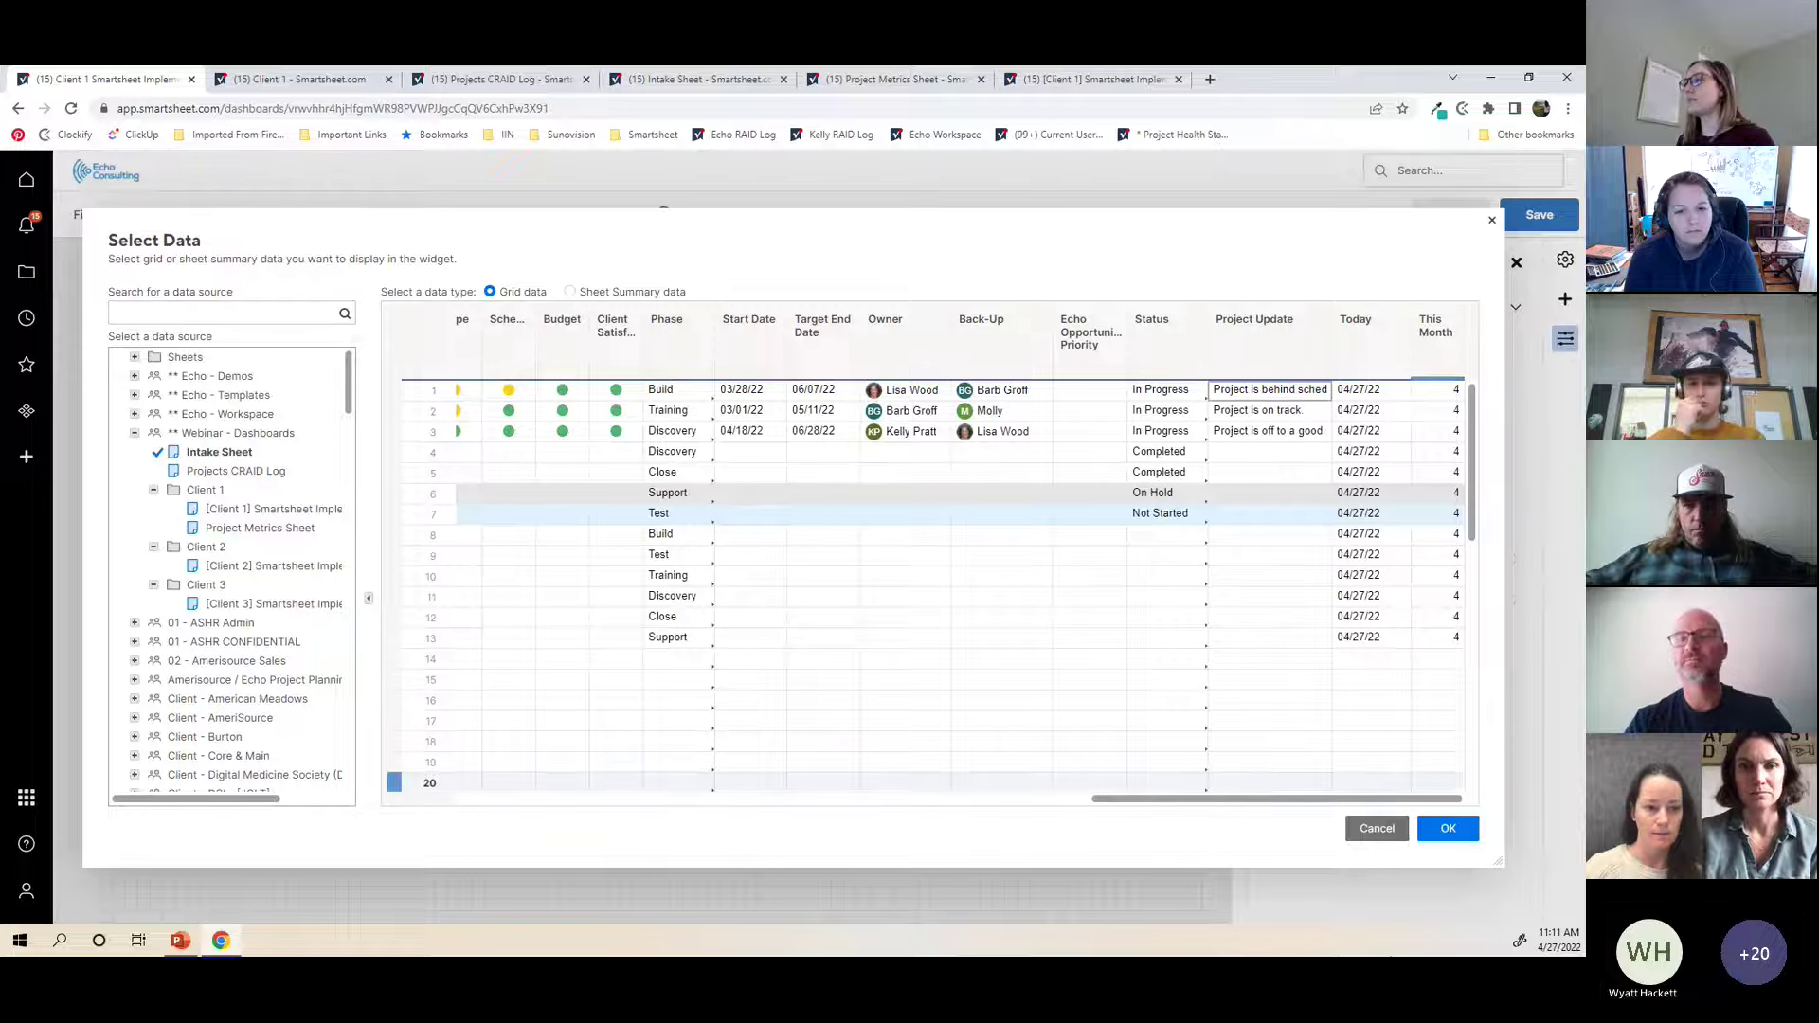
click(1449, 830)
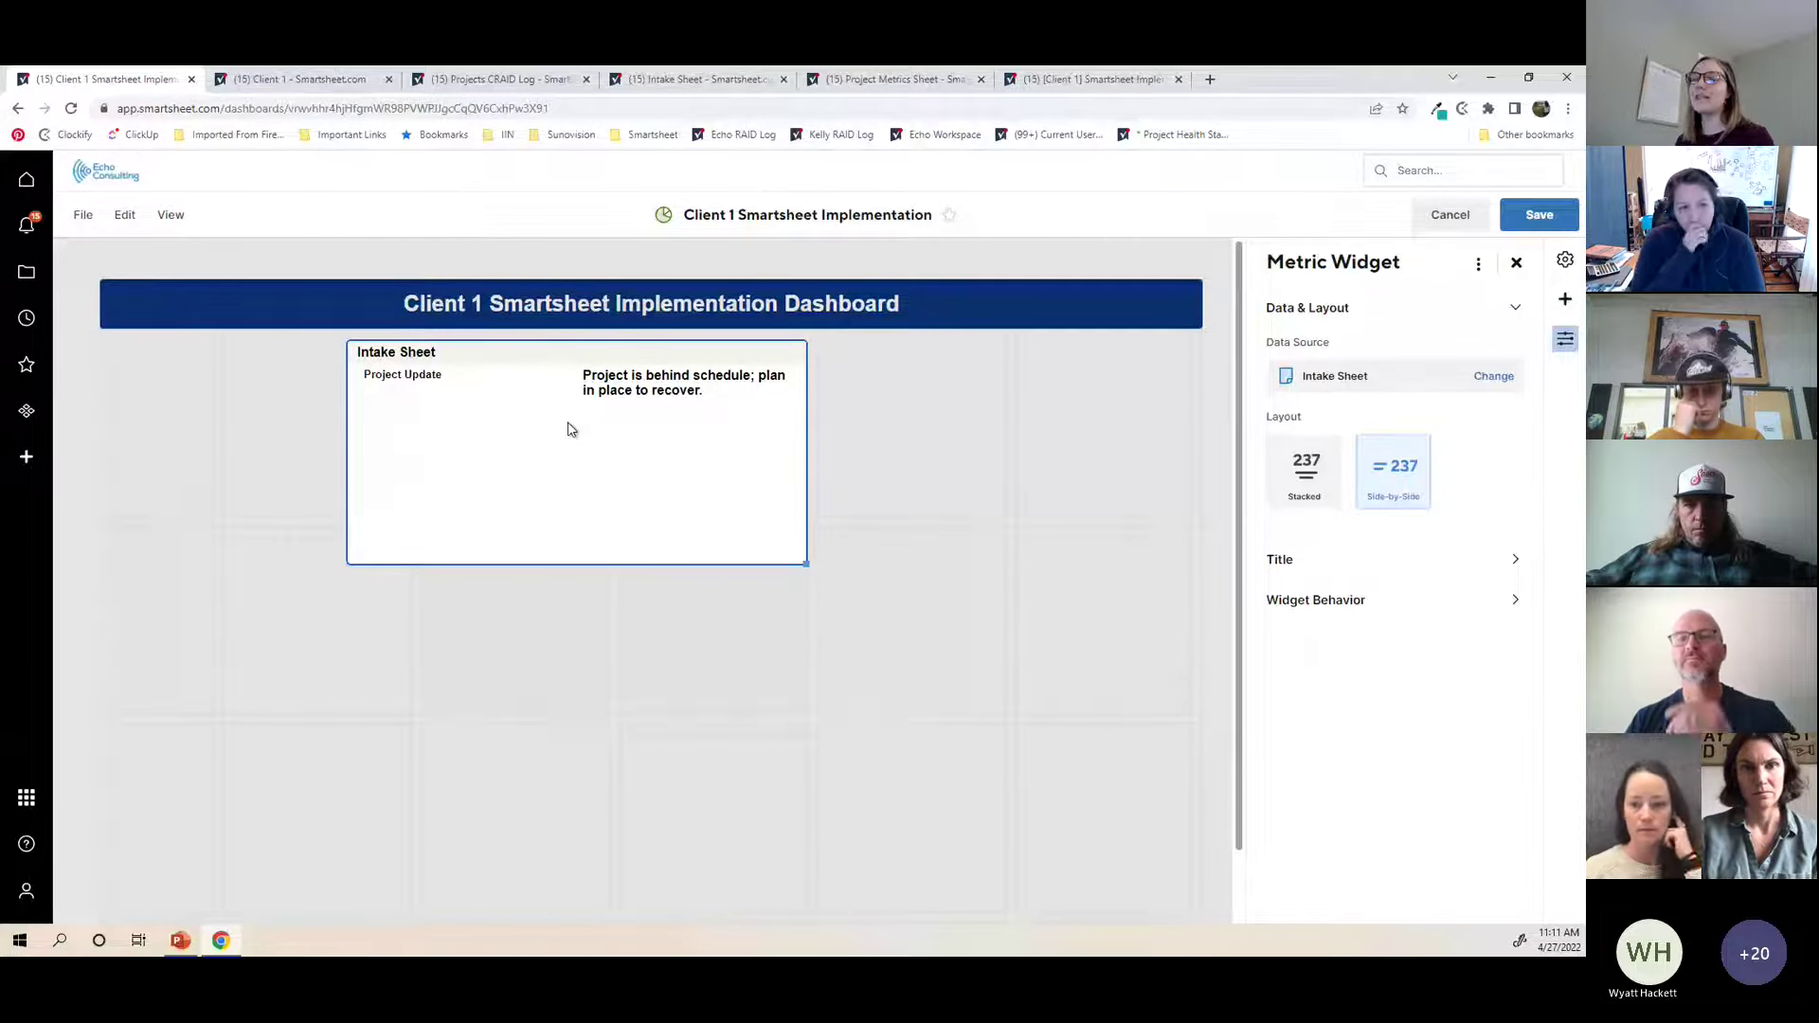
Step: Remove the Project Update label from the metric widget and switch its layout to Stacked
triple_click(426, 375)
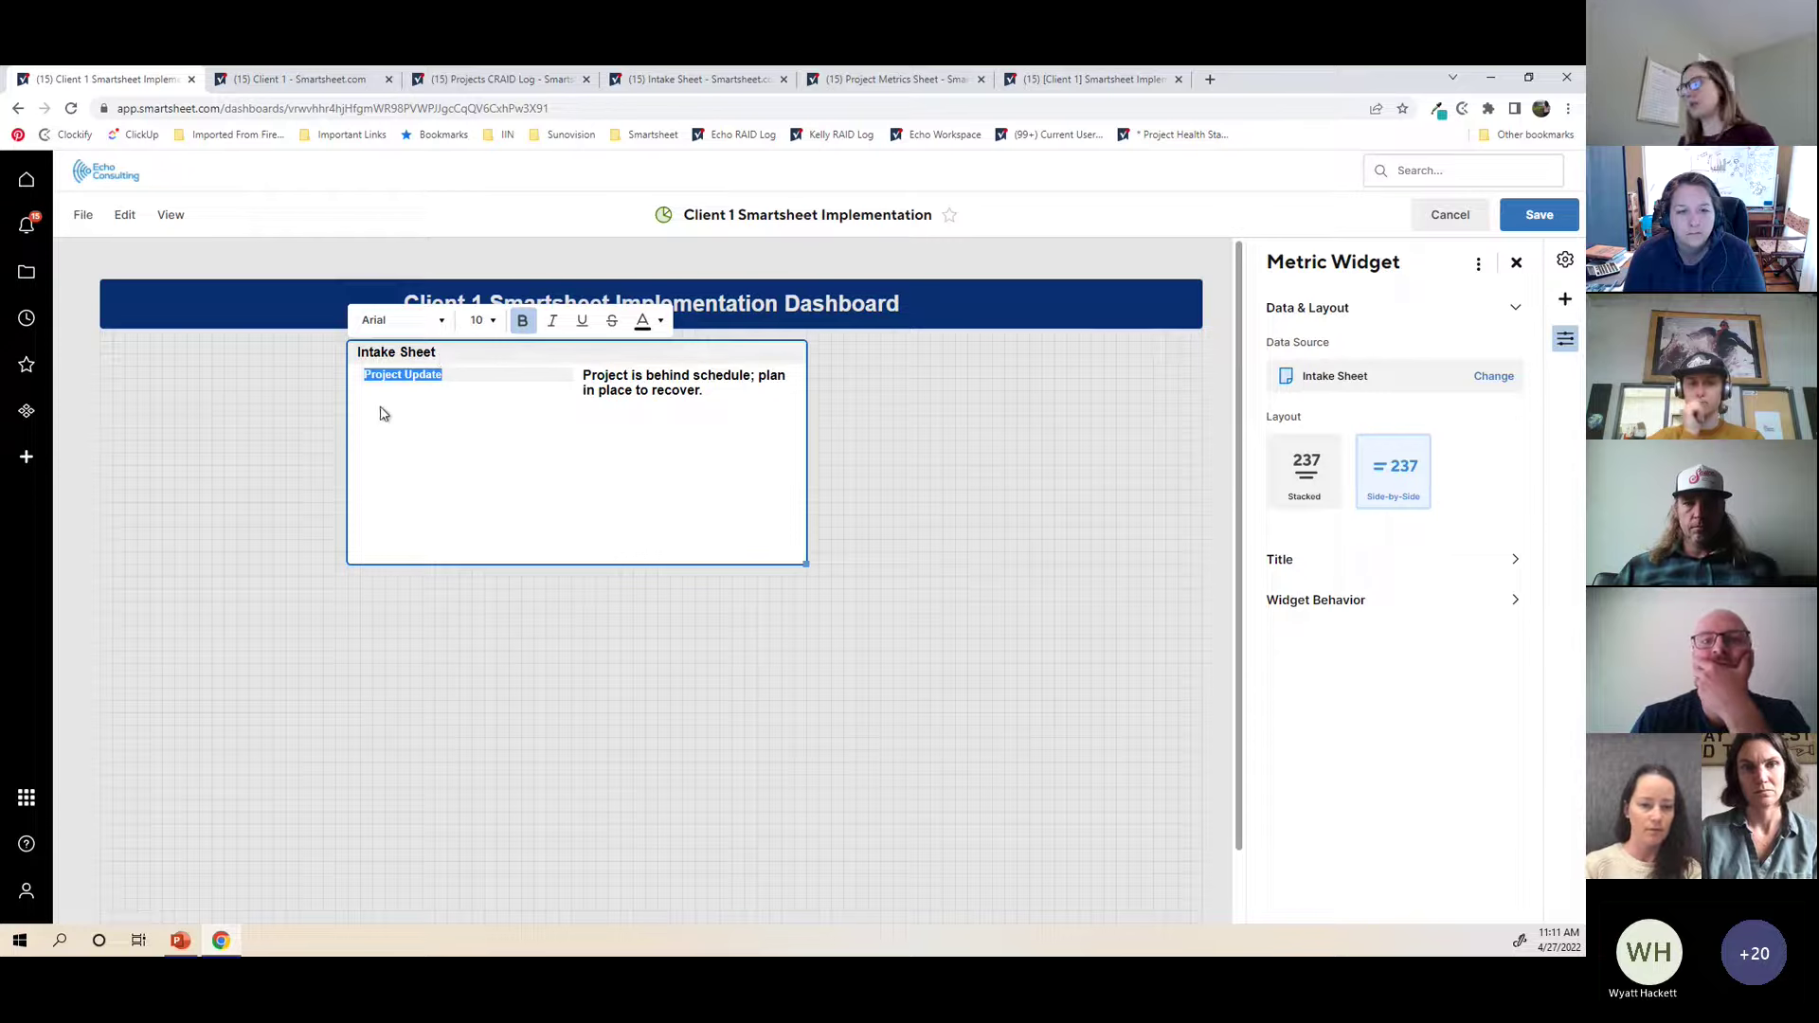
key(BackSpace)
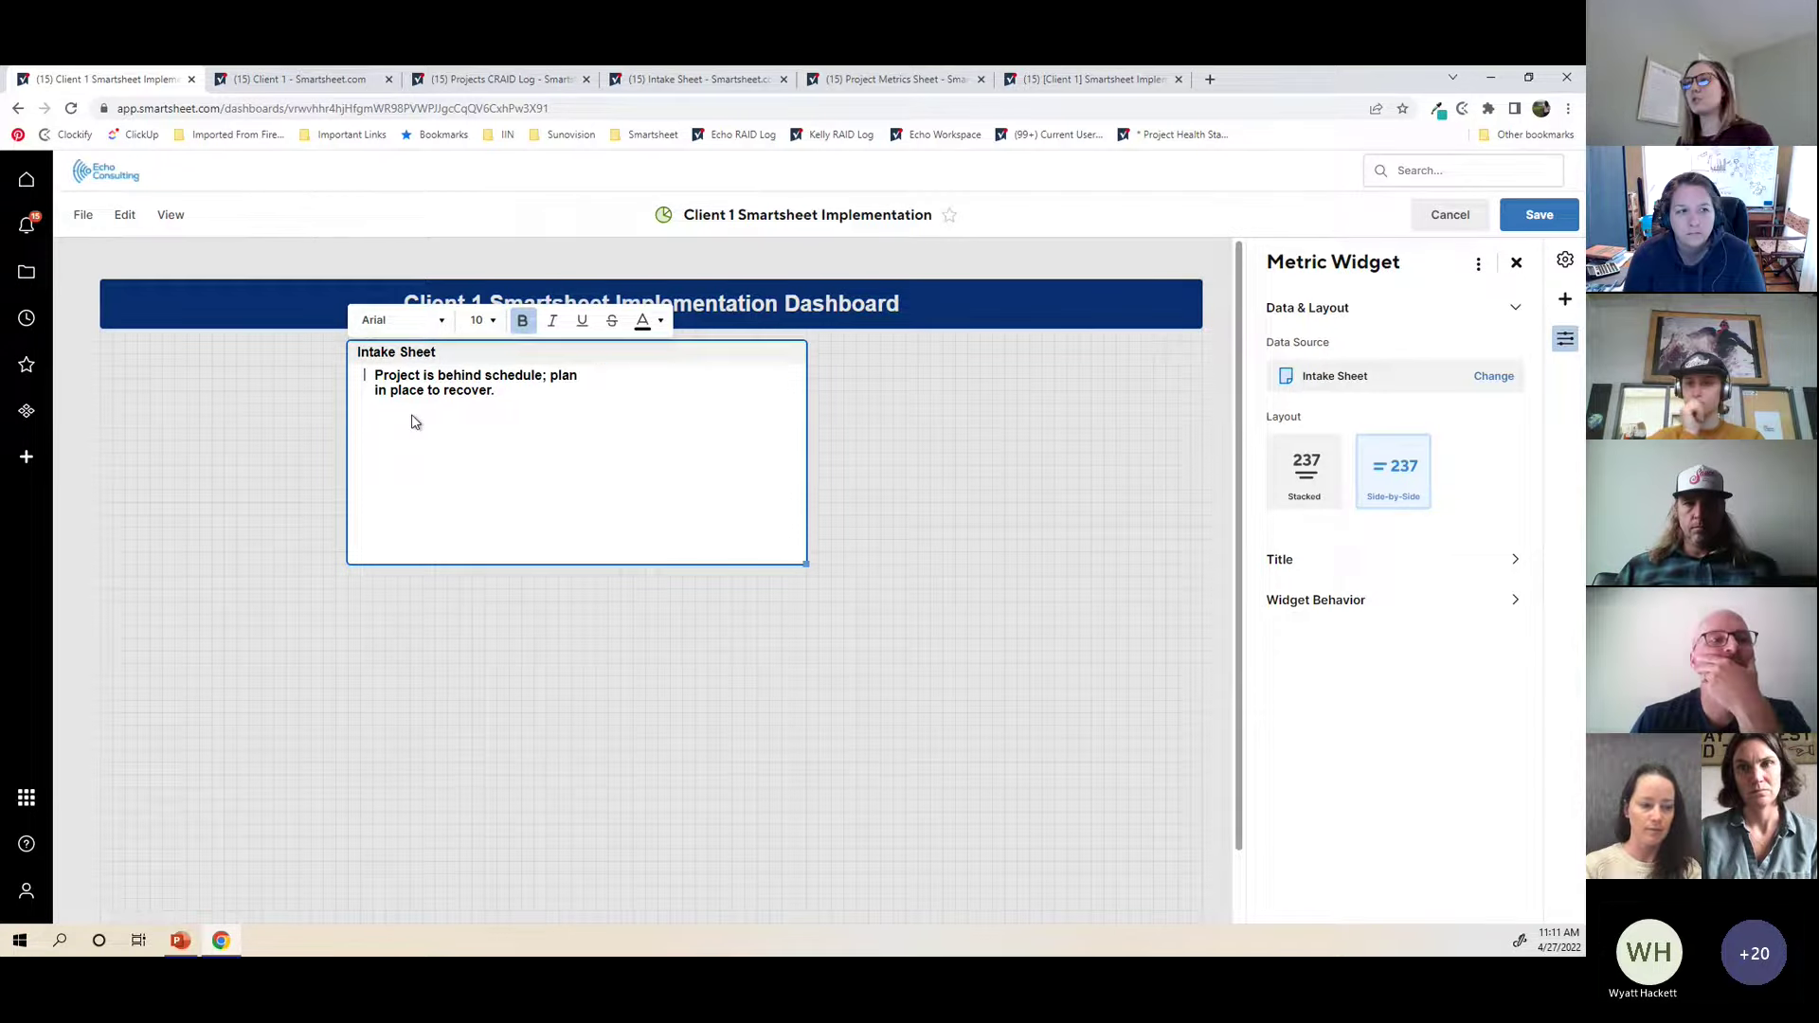
click(1300, 487)
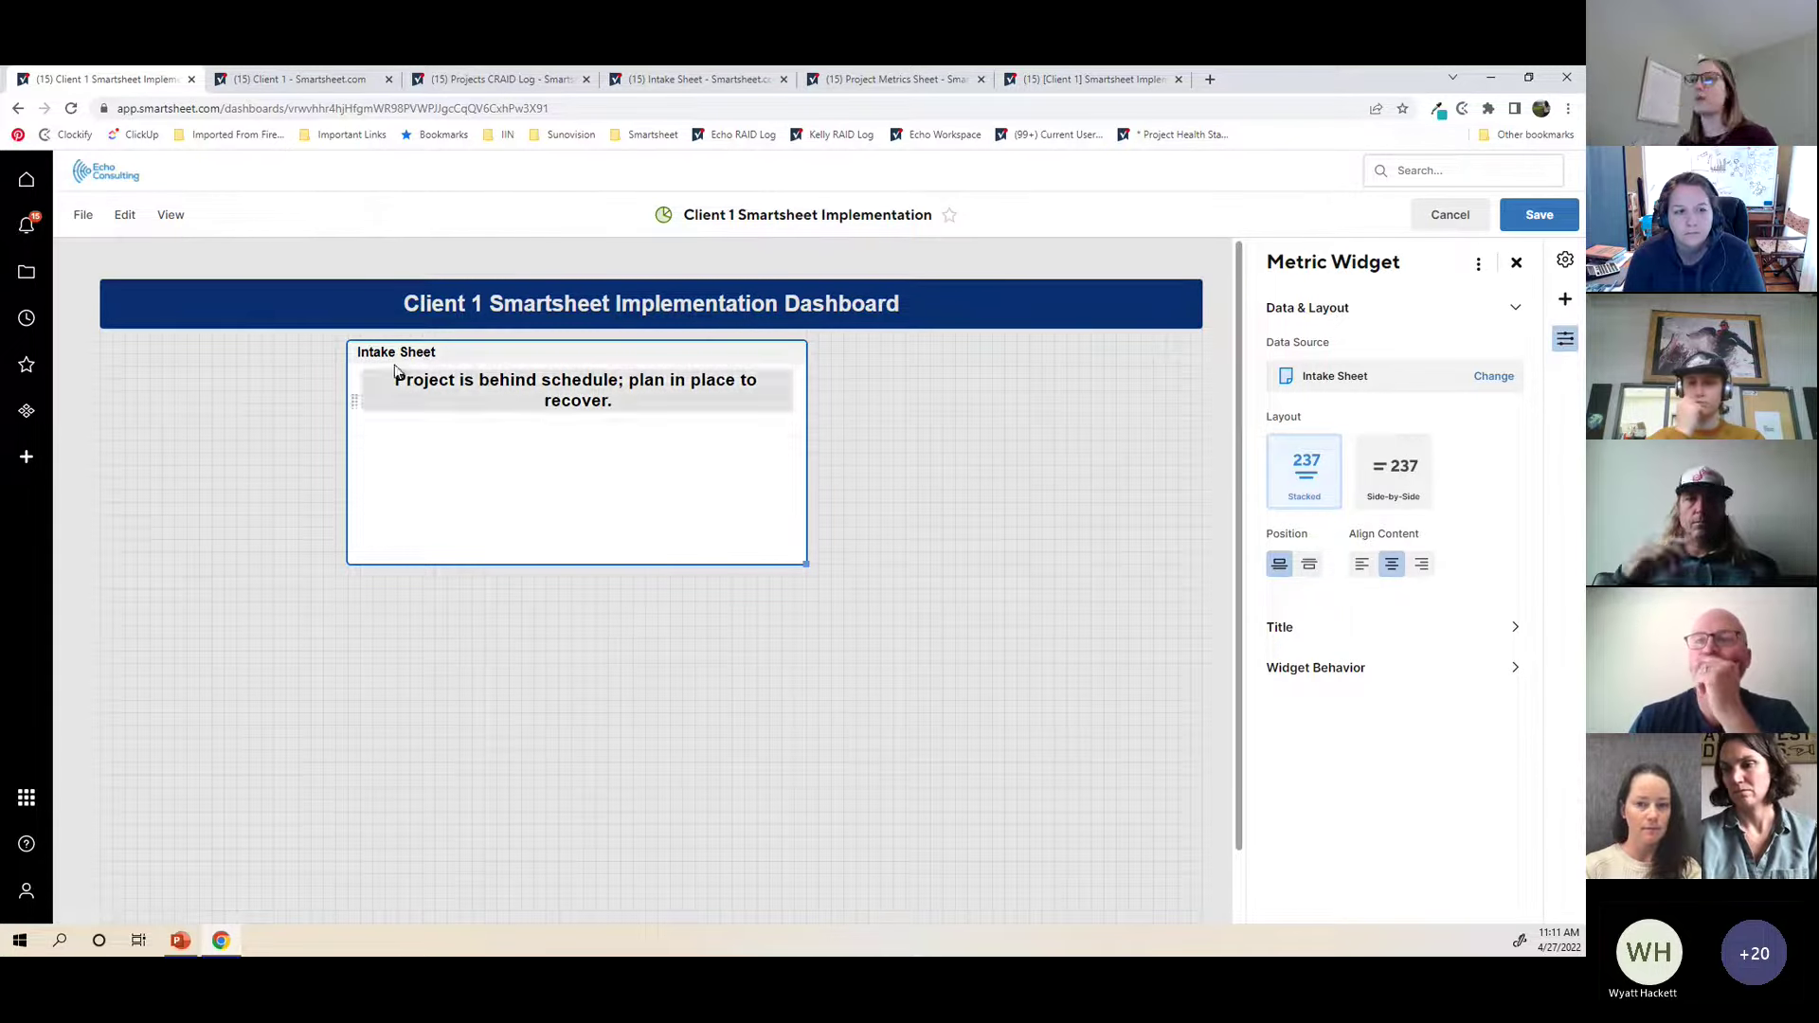
Step: Change the metric widget's title to "Project Status Update"
click(636, 355)
text(Project Update)
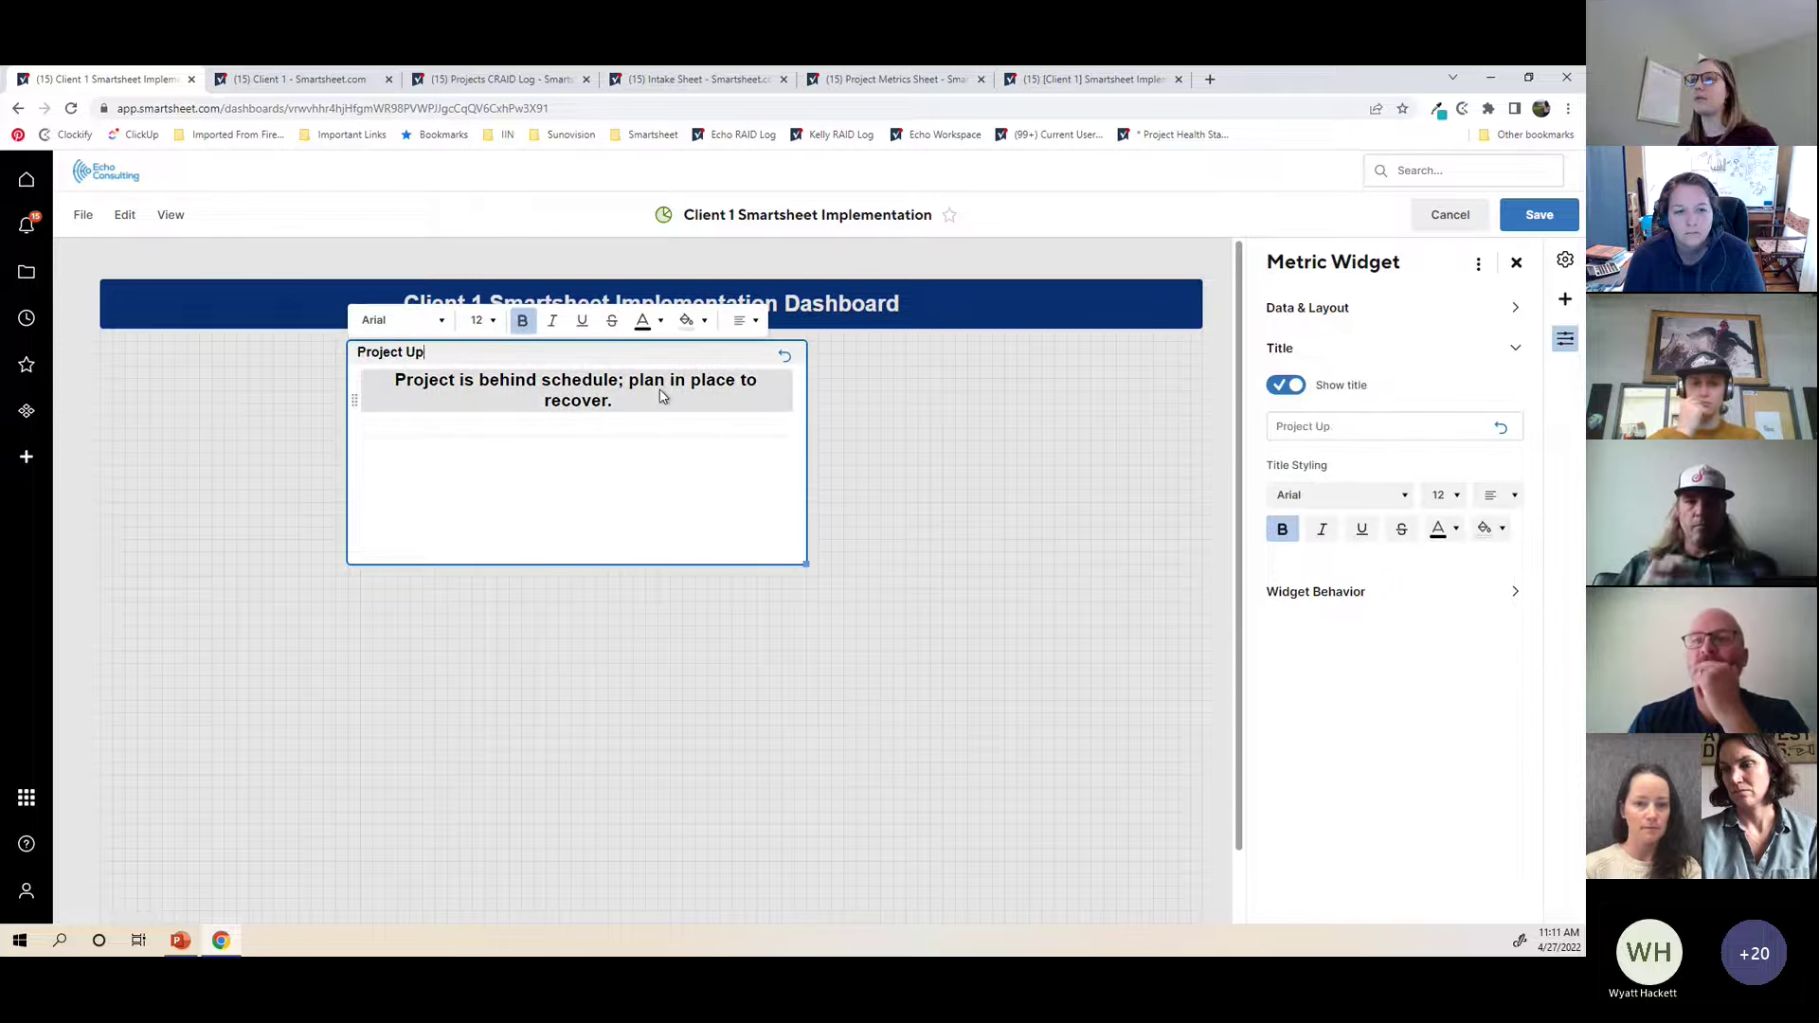
key(BackSpace)
key(BackSpace)
key(BackSpace)
key(BackSpace)
text(S)
key(BackSpace)
text(Status)
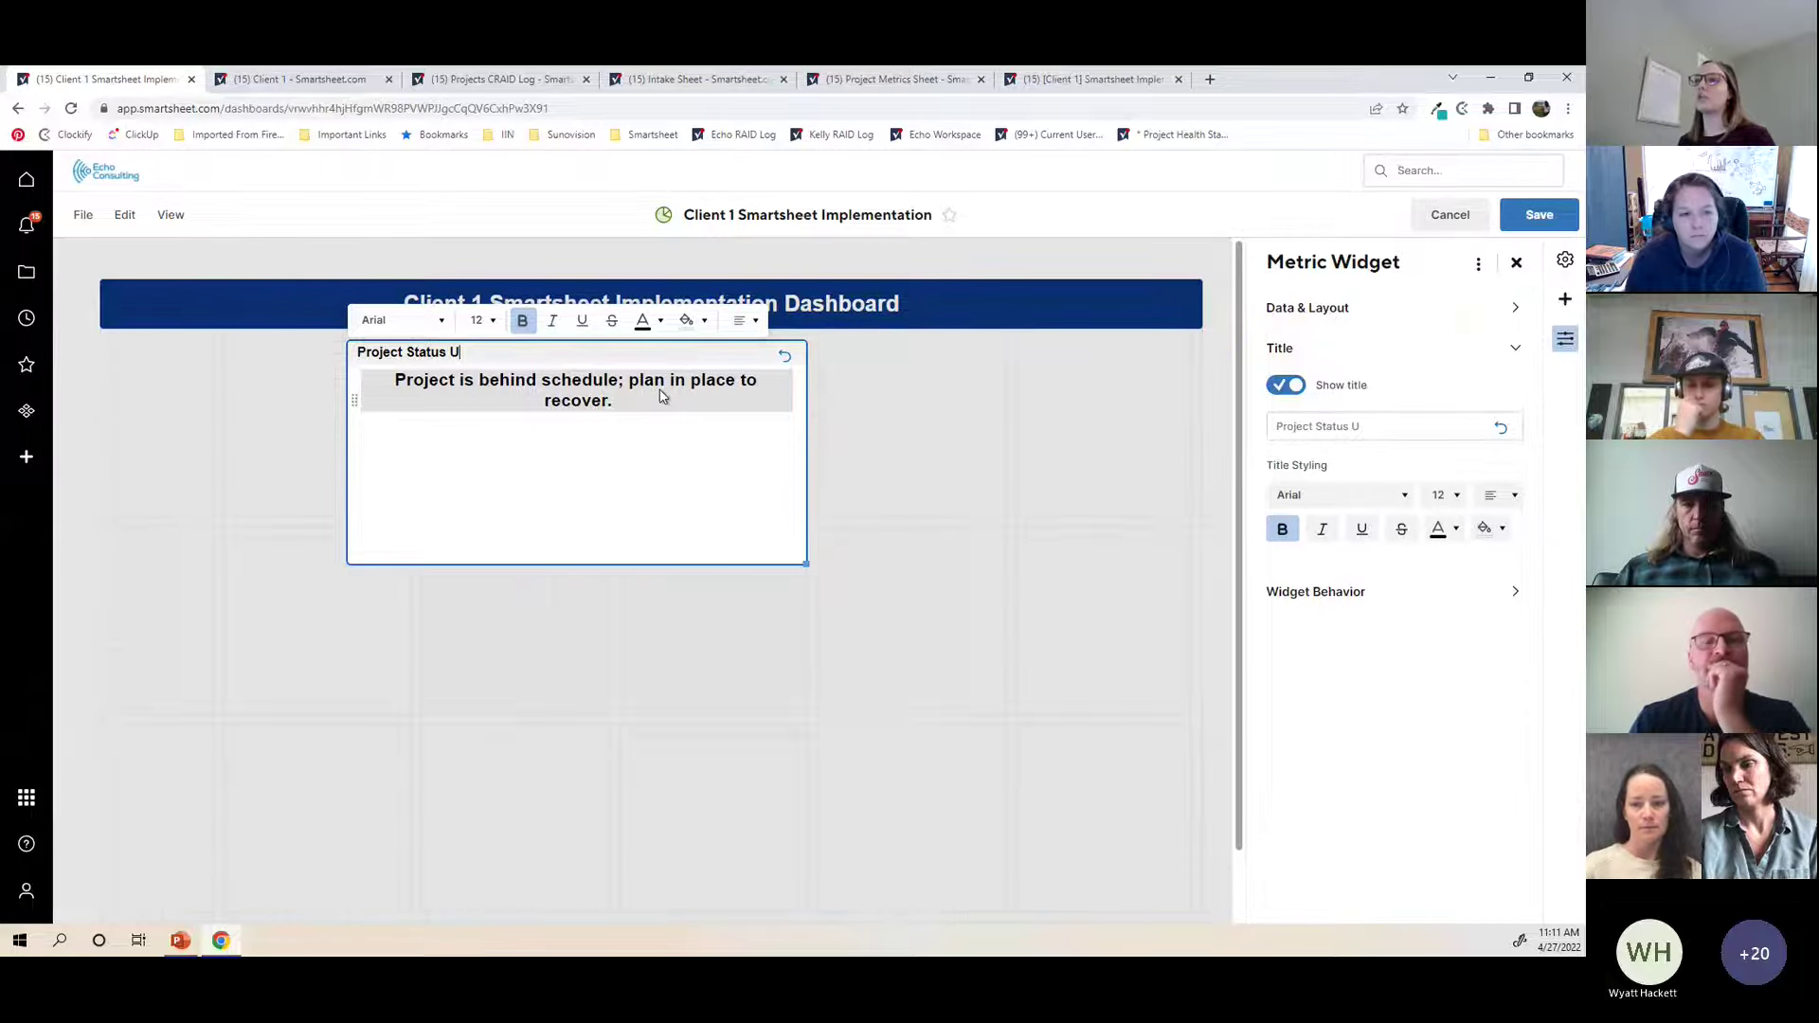
text(Update)
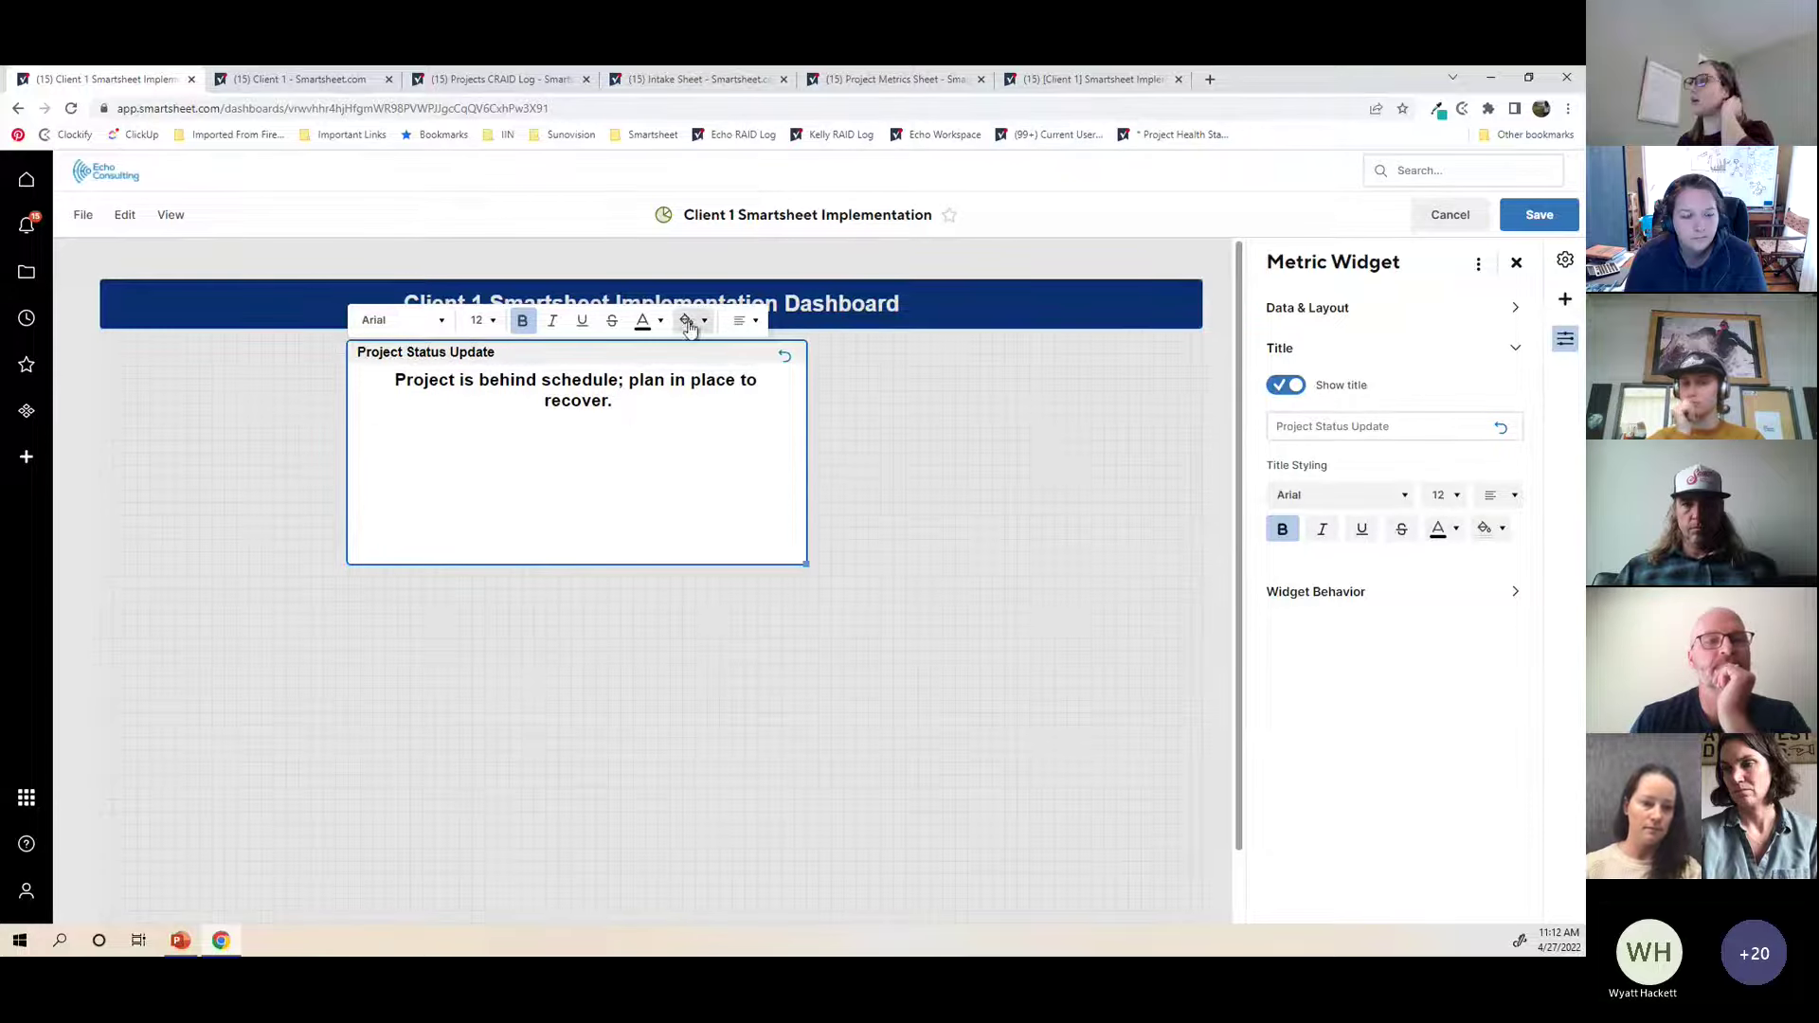
Step: Give the Project Status Update title a grey background and shift the widget slightly to the right
click(661, 322)
click(823, 409)
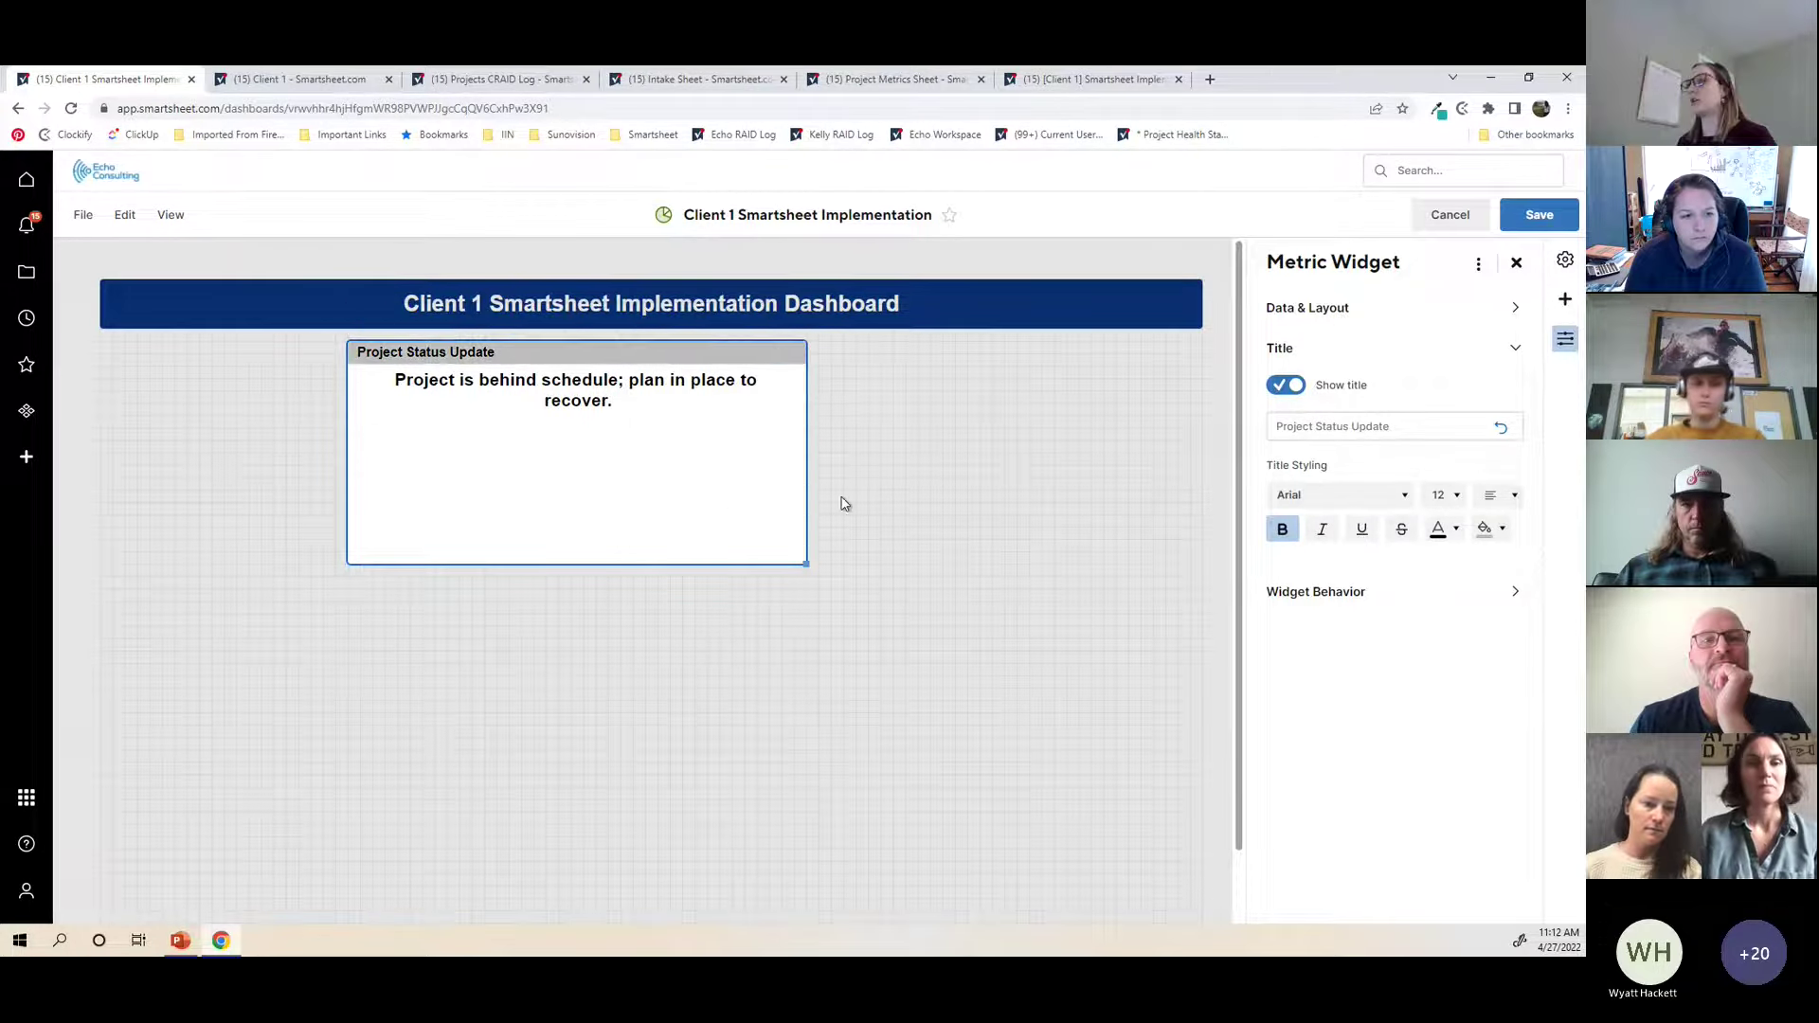
click(993, 503)
drag(637, 354, 649, 354)
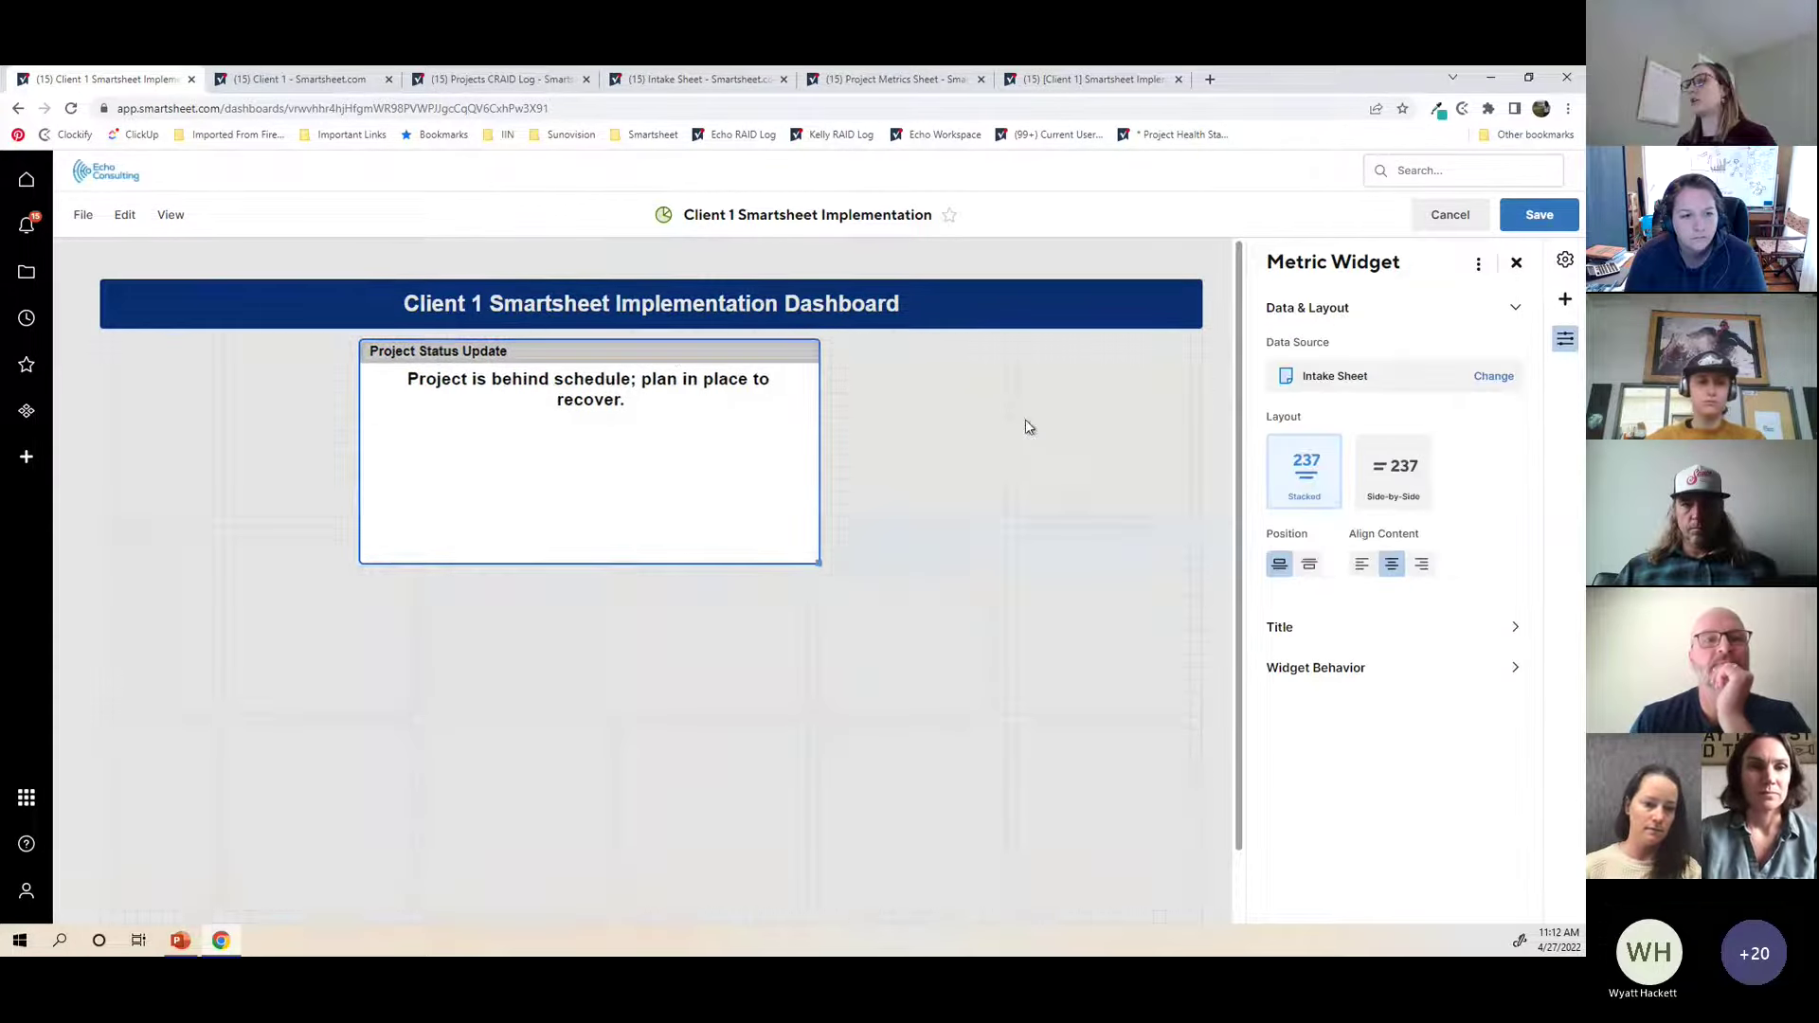
click(1027, 423)
Step: Add a second metric widget showing Client 1's Owner and Back-Up cells from the Intake Sheet in the Webinar - Dashboards workspace
click(1564, 299)
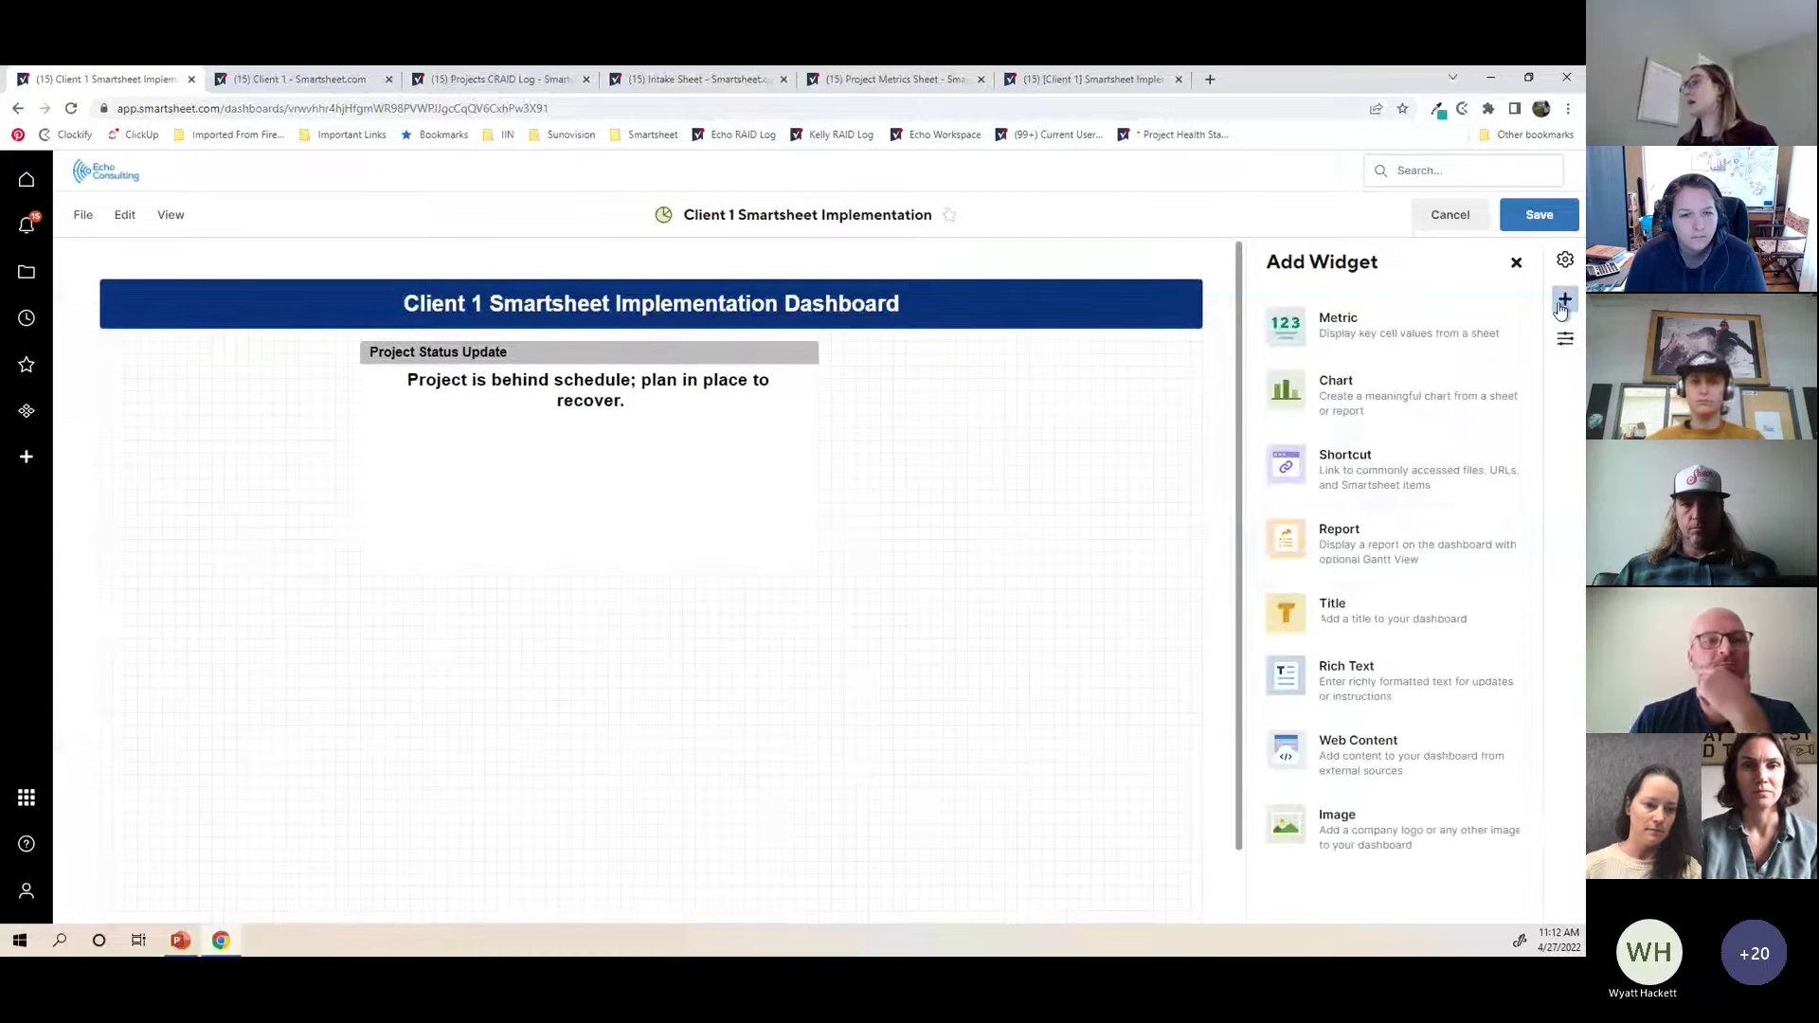
click(1377, 319)
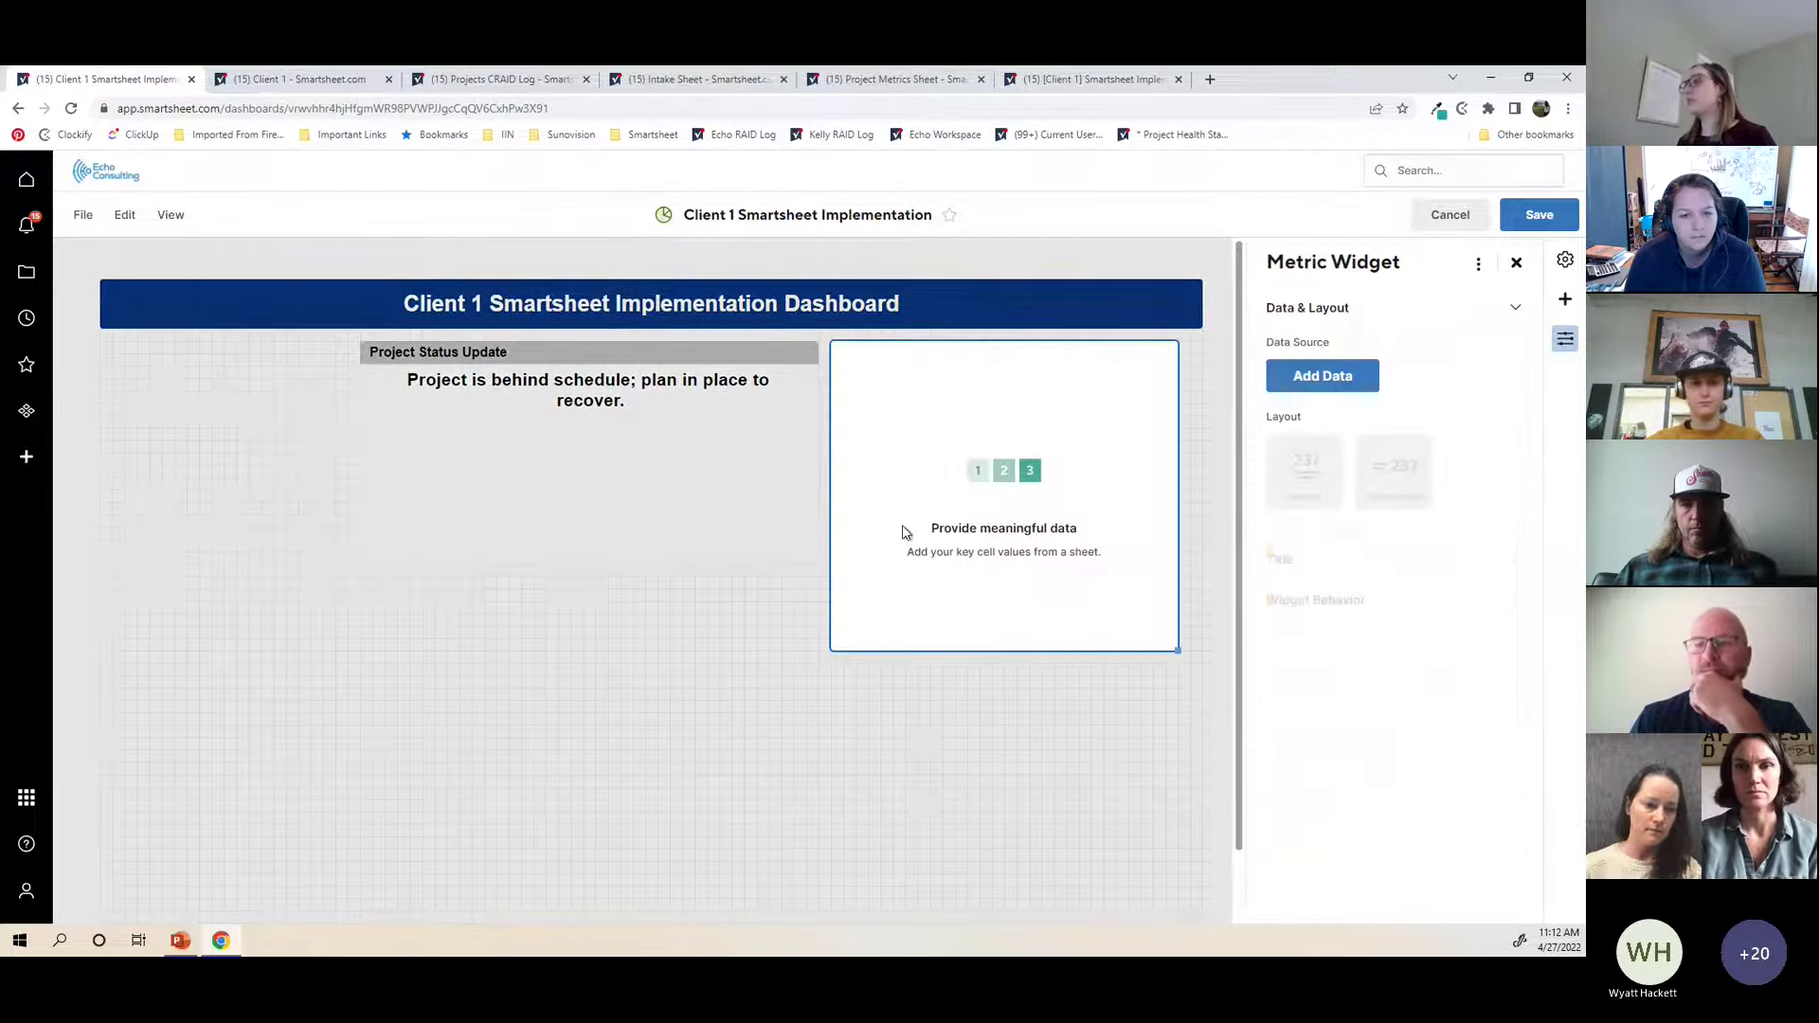
click(1324, 373)
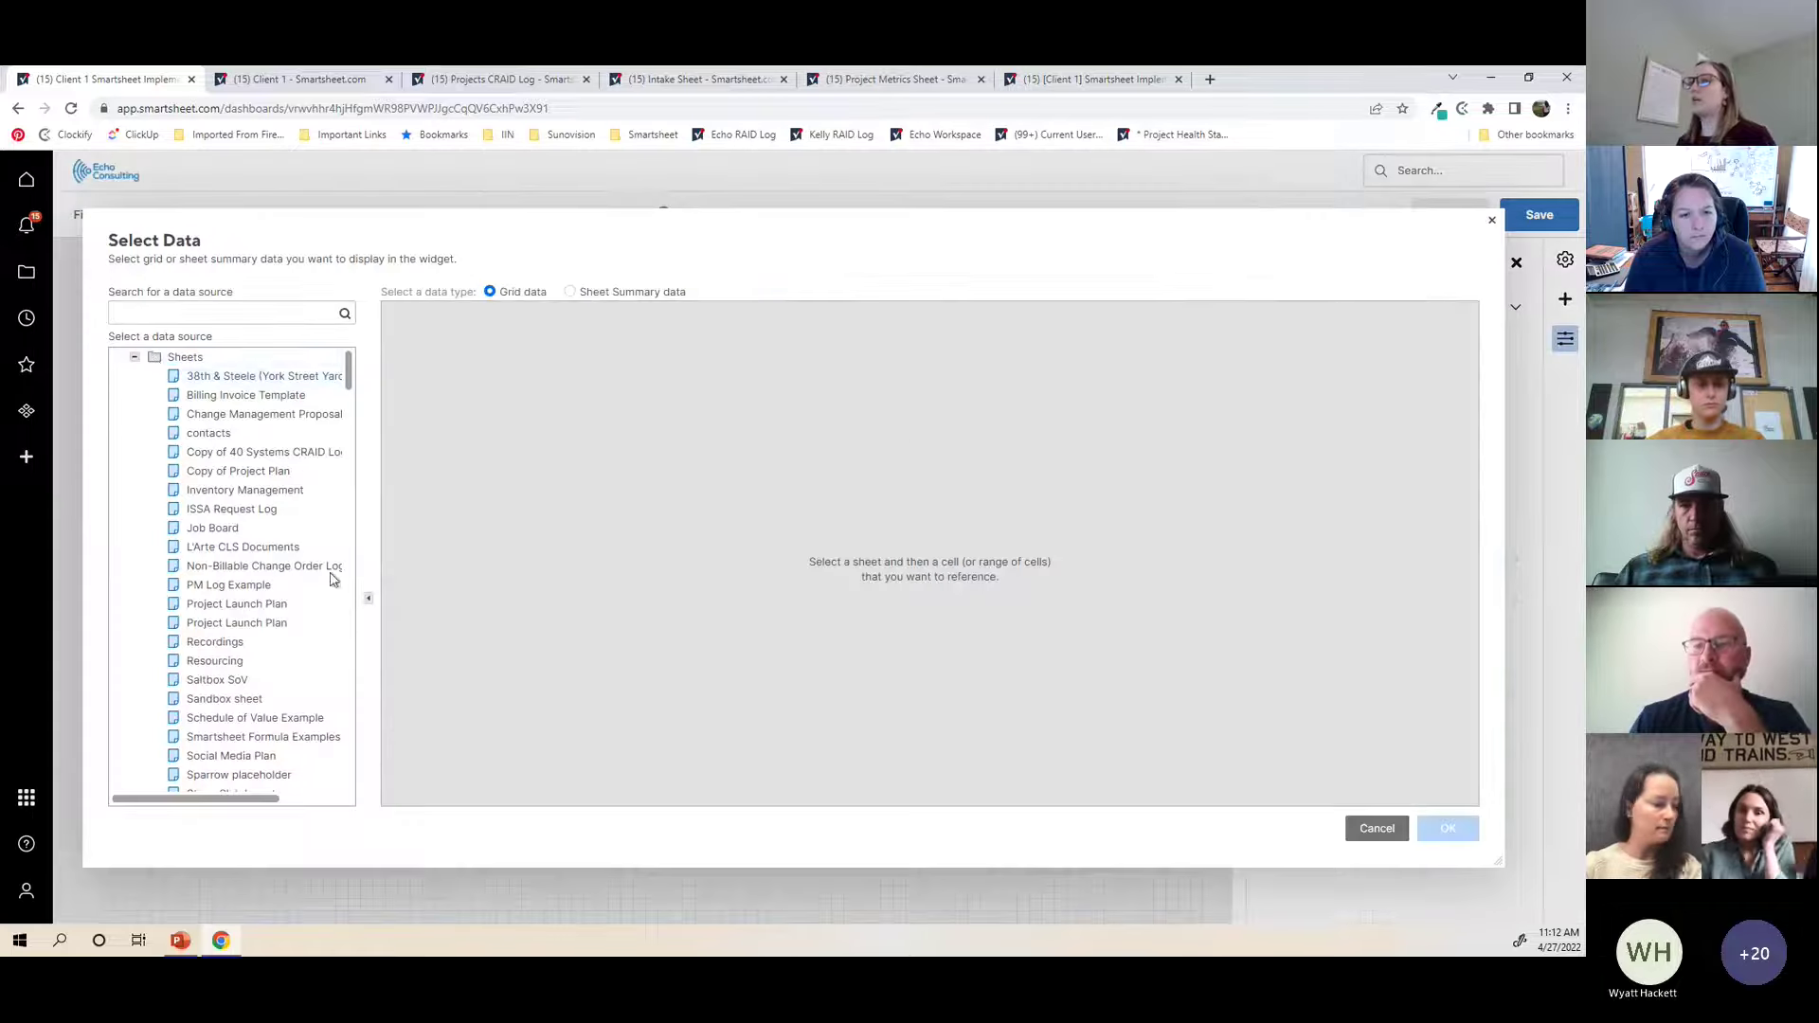
click(134, 357)
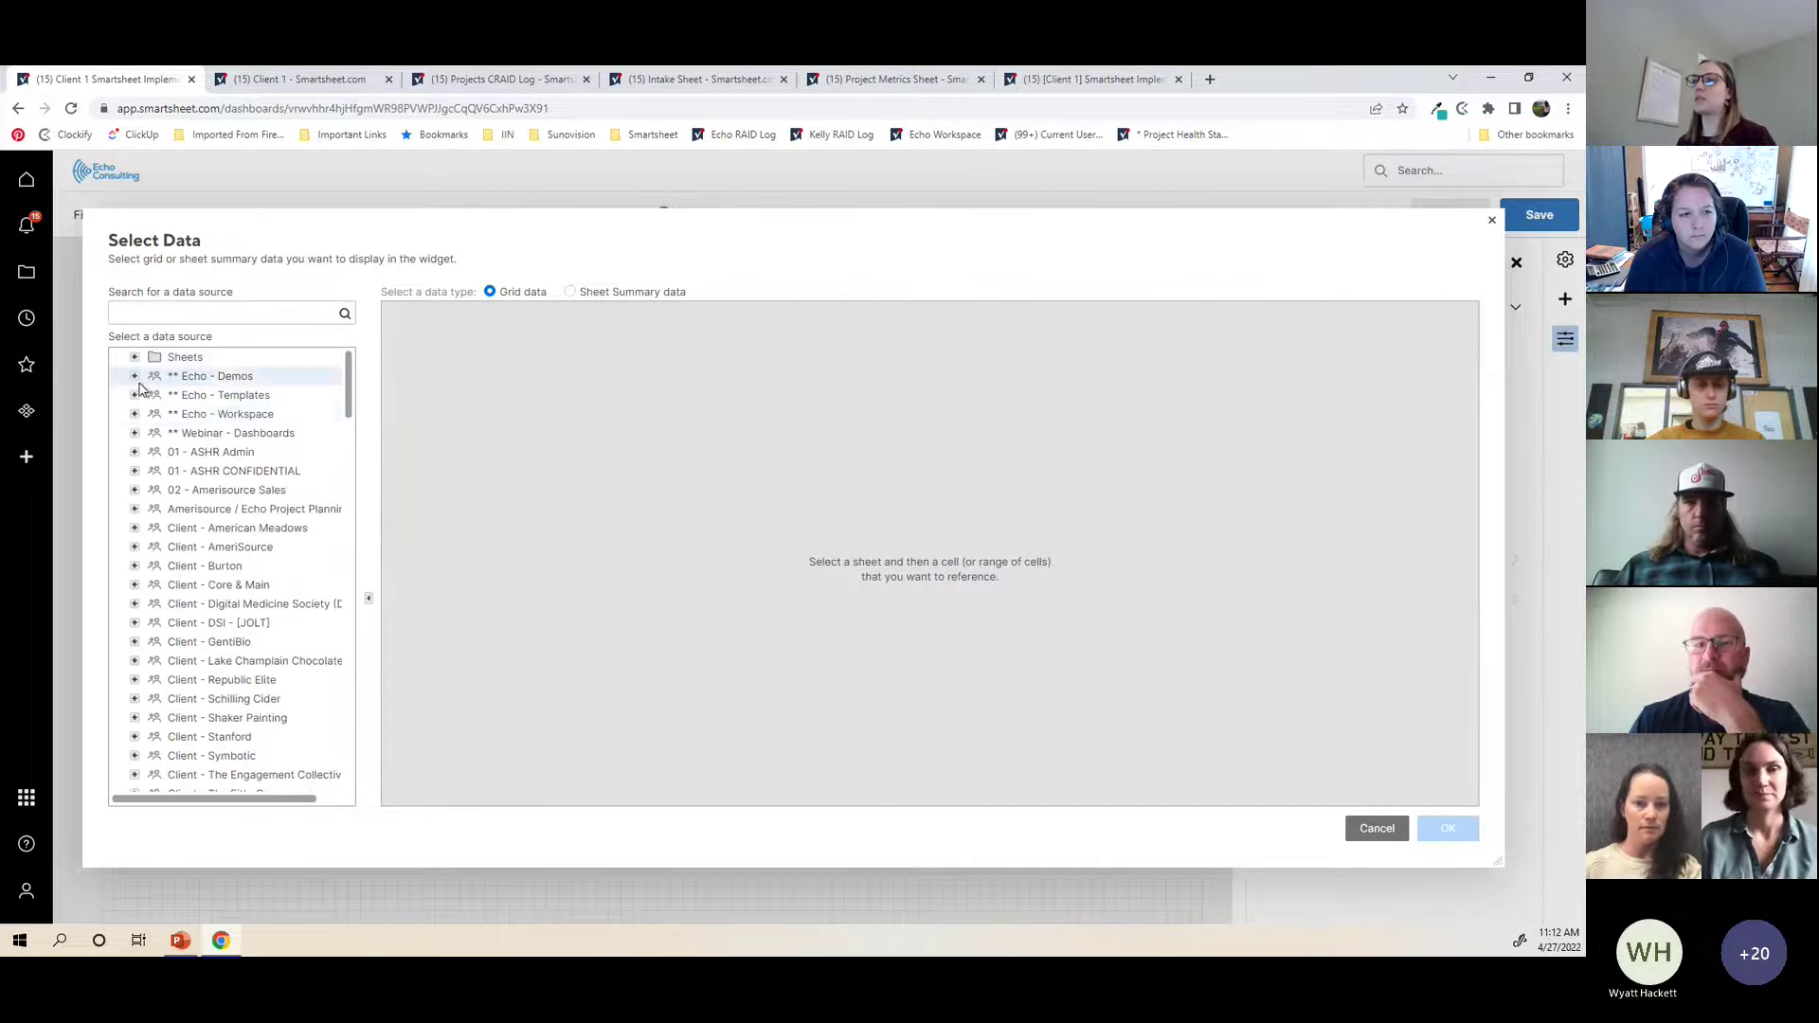
click(134, 434)
click(219, 452)
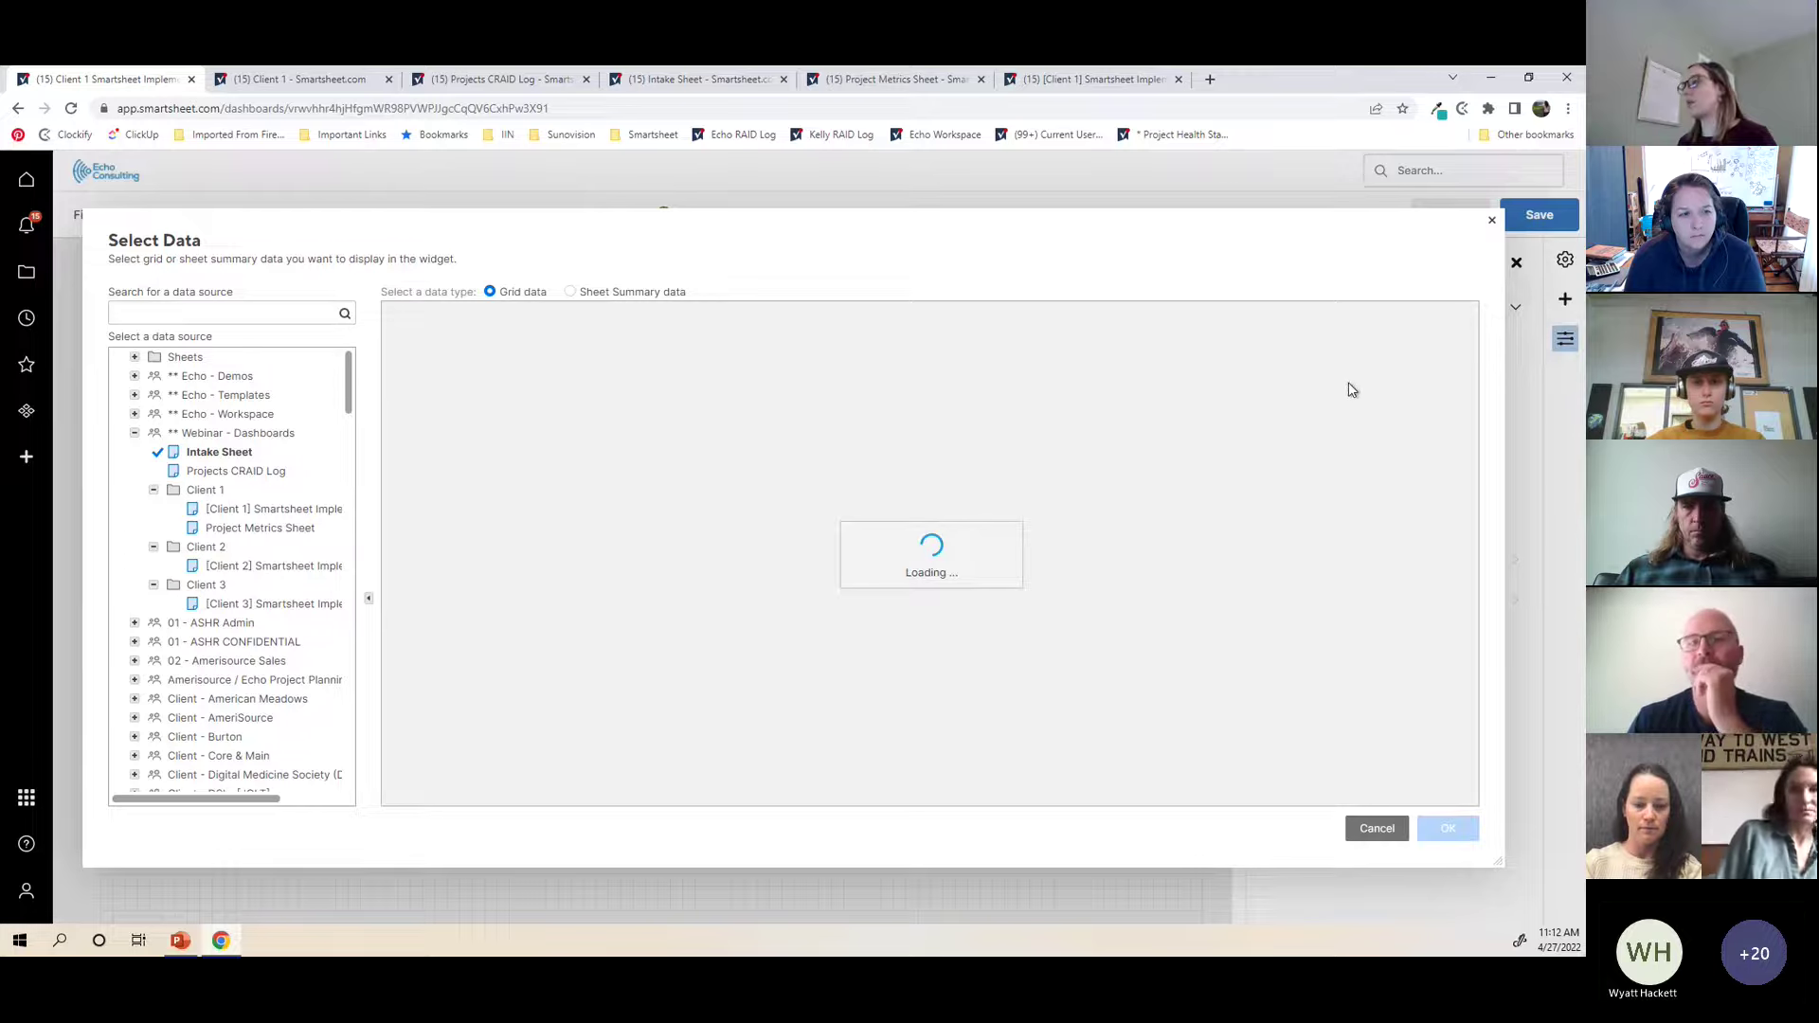
drag(625, 798, 1279, 799)
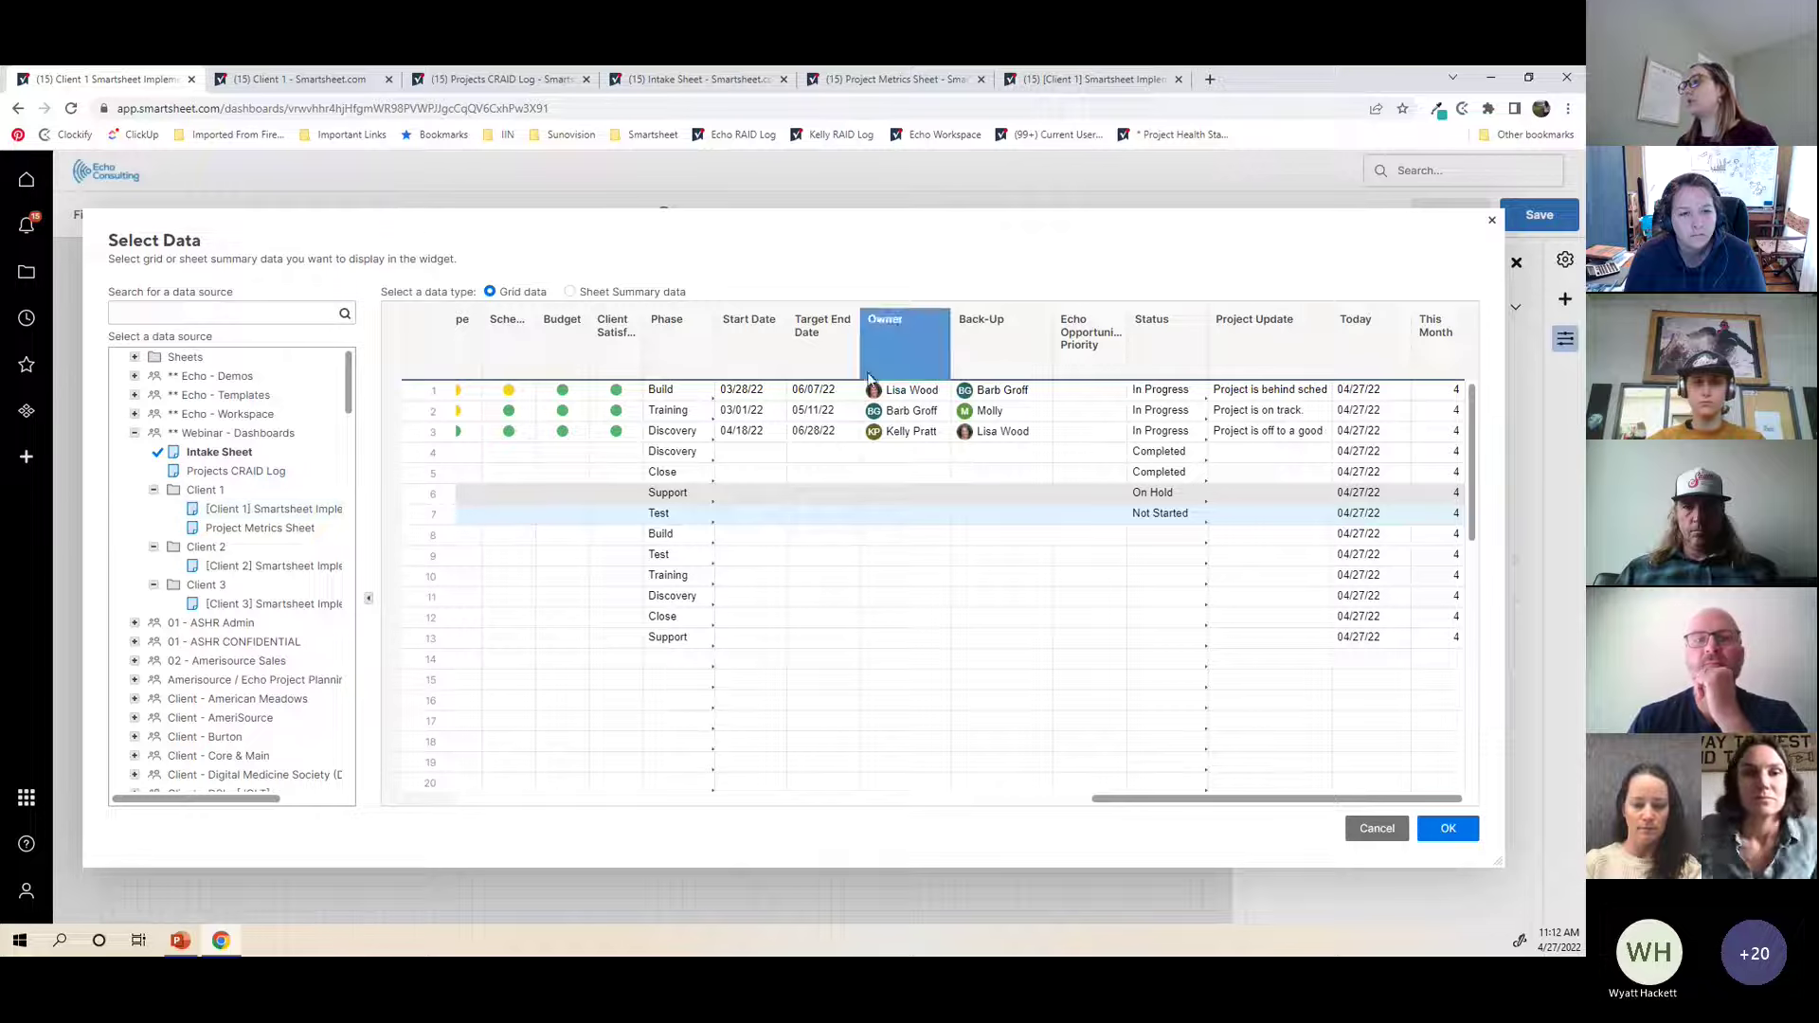
drag(904, 392, 1007, 402)
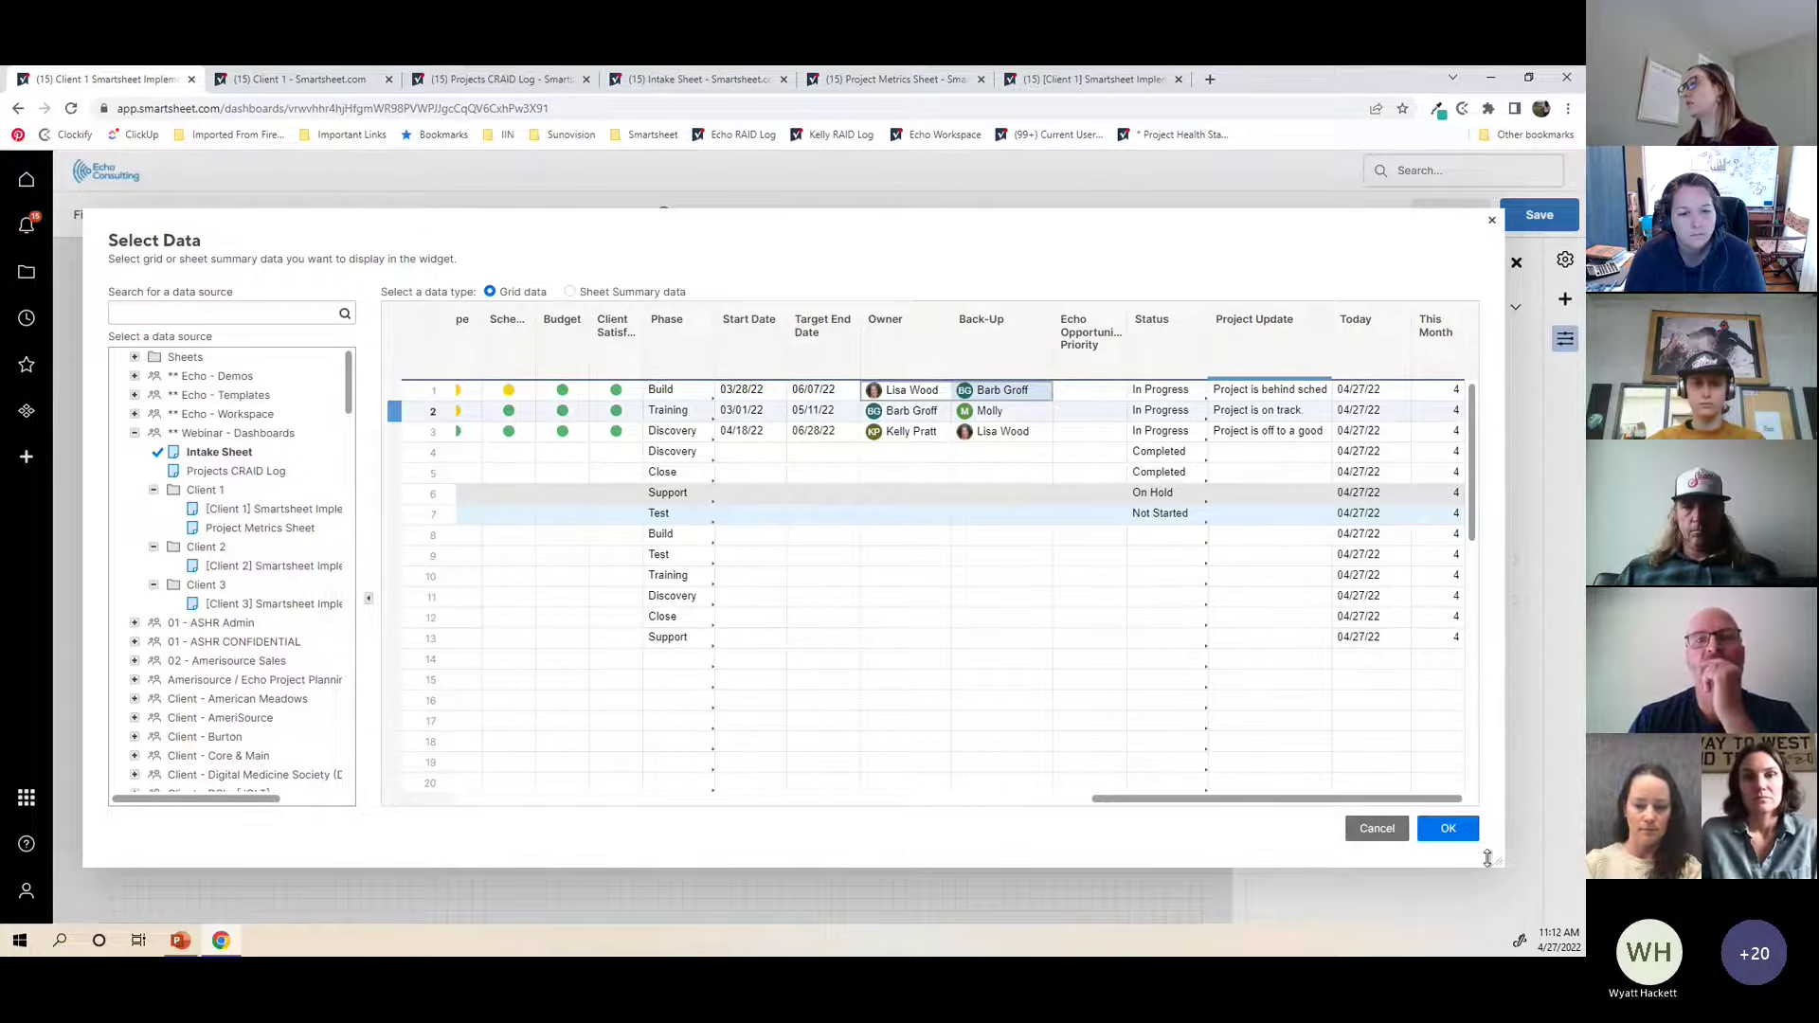
click(1448, 828)
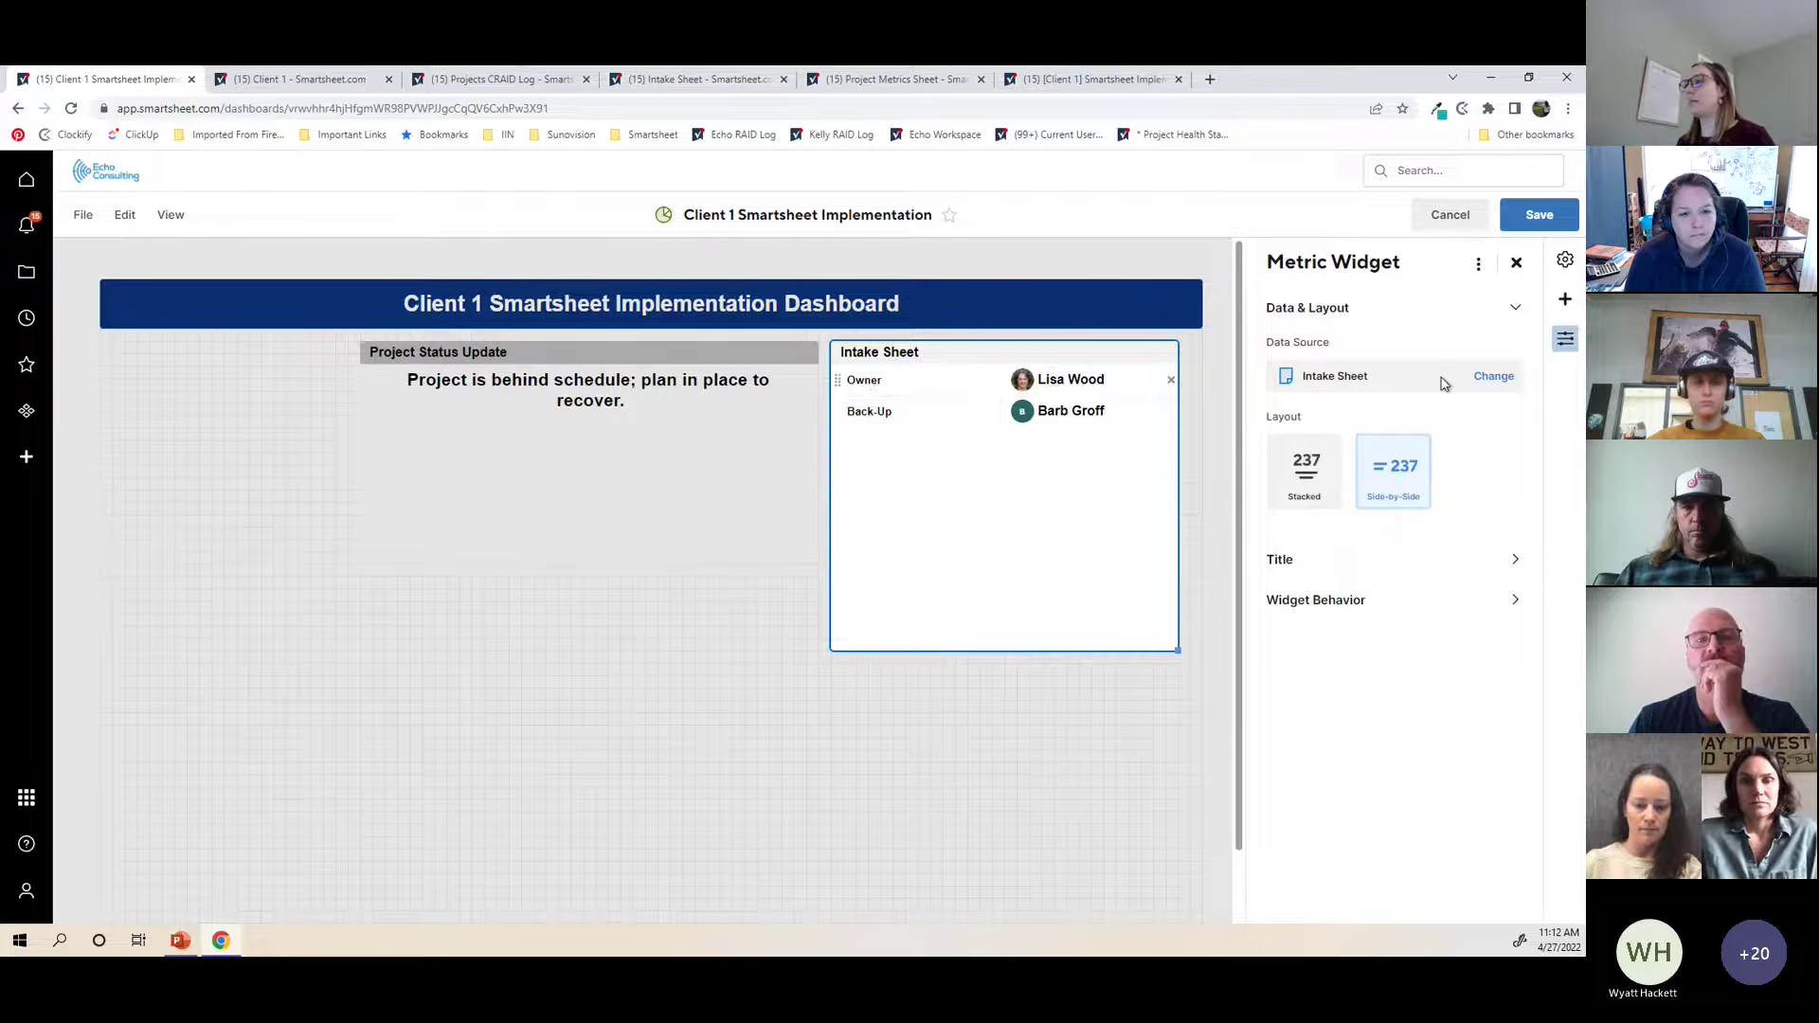
Step: Shrink the Owner and Back-Up metric widget so it fits closely around its two rows
drag(1178, 651, 1168, 442)
key(ctrl+a)
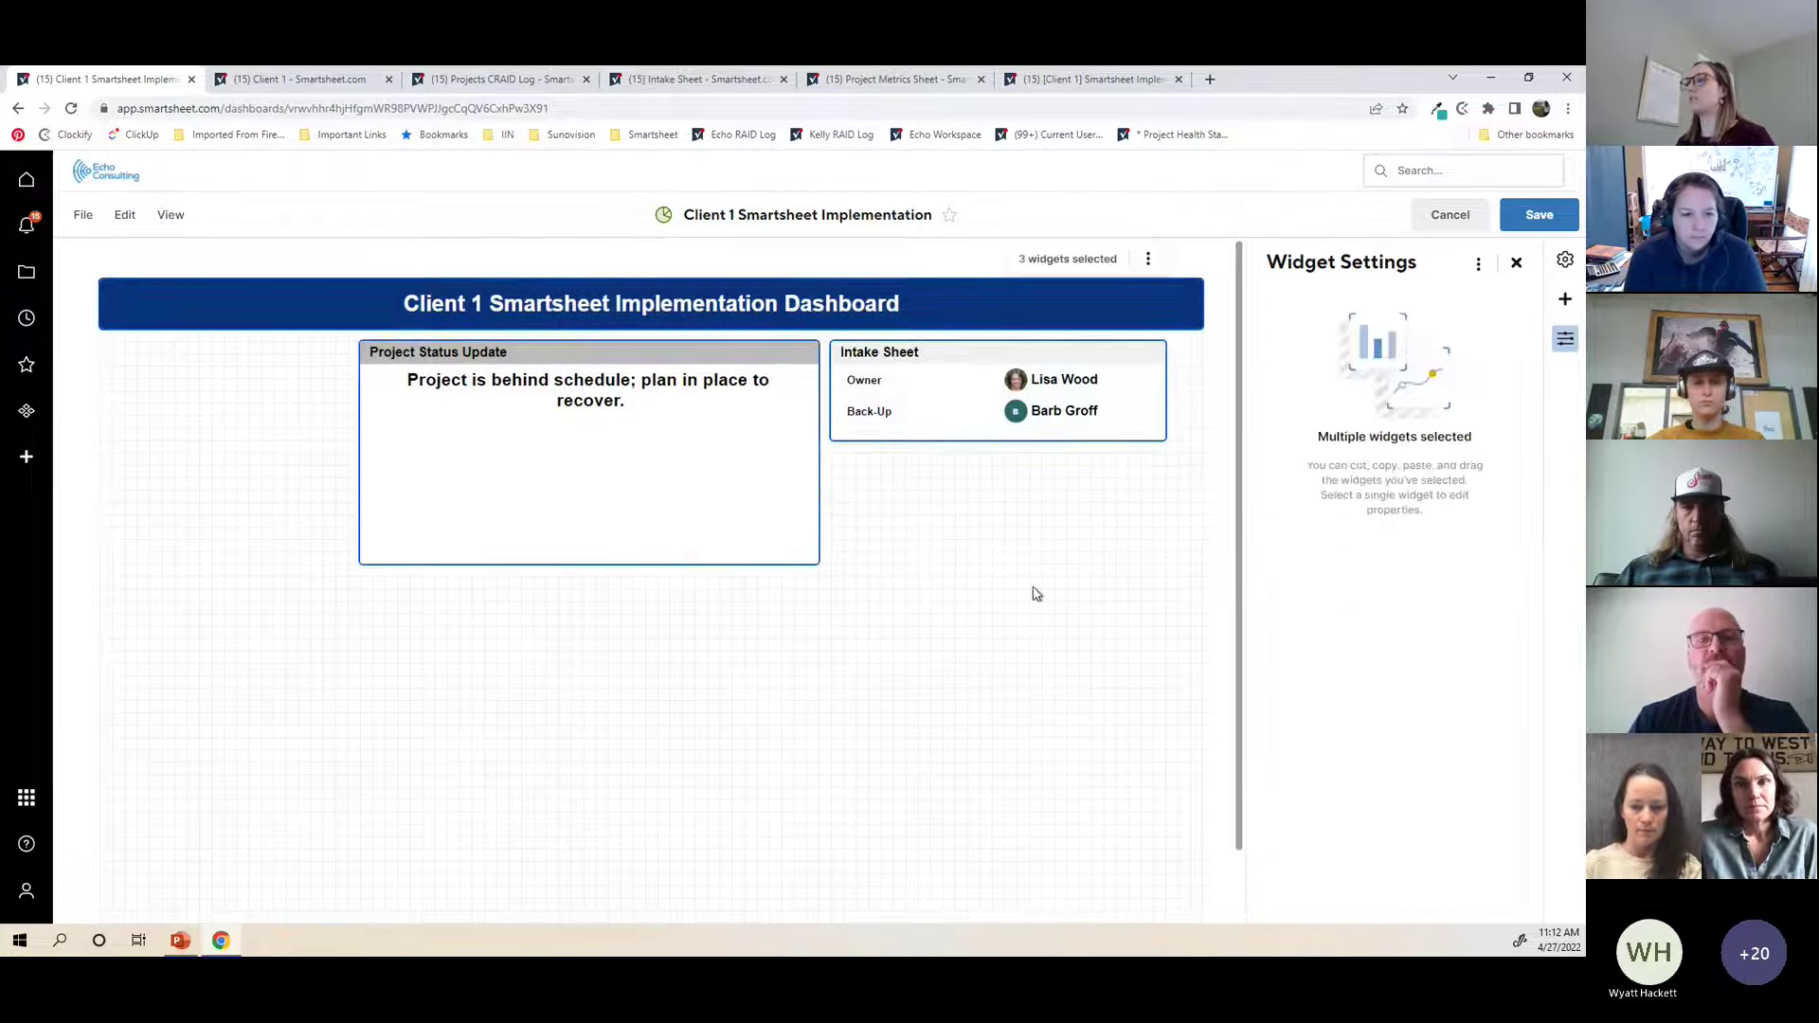
click(941, 540)
Step: Retitle the Owner and Back-Up widget "Project Team" and give its title a grey background
click(1153, 355)
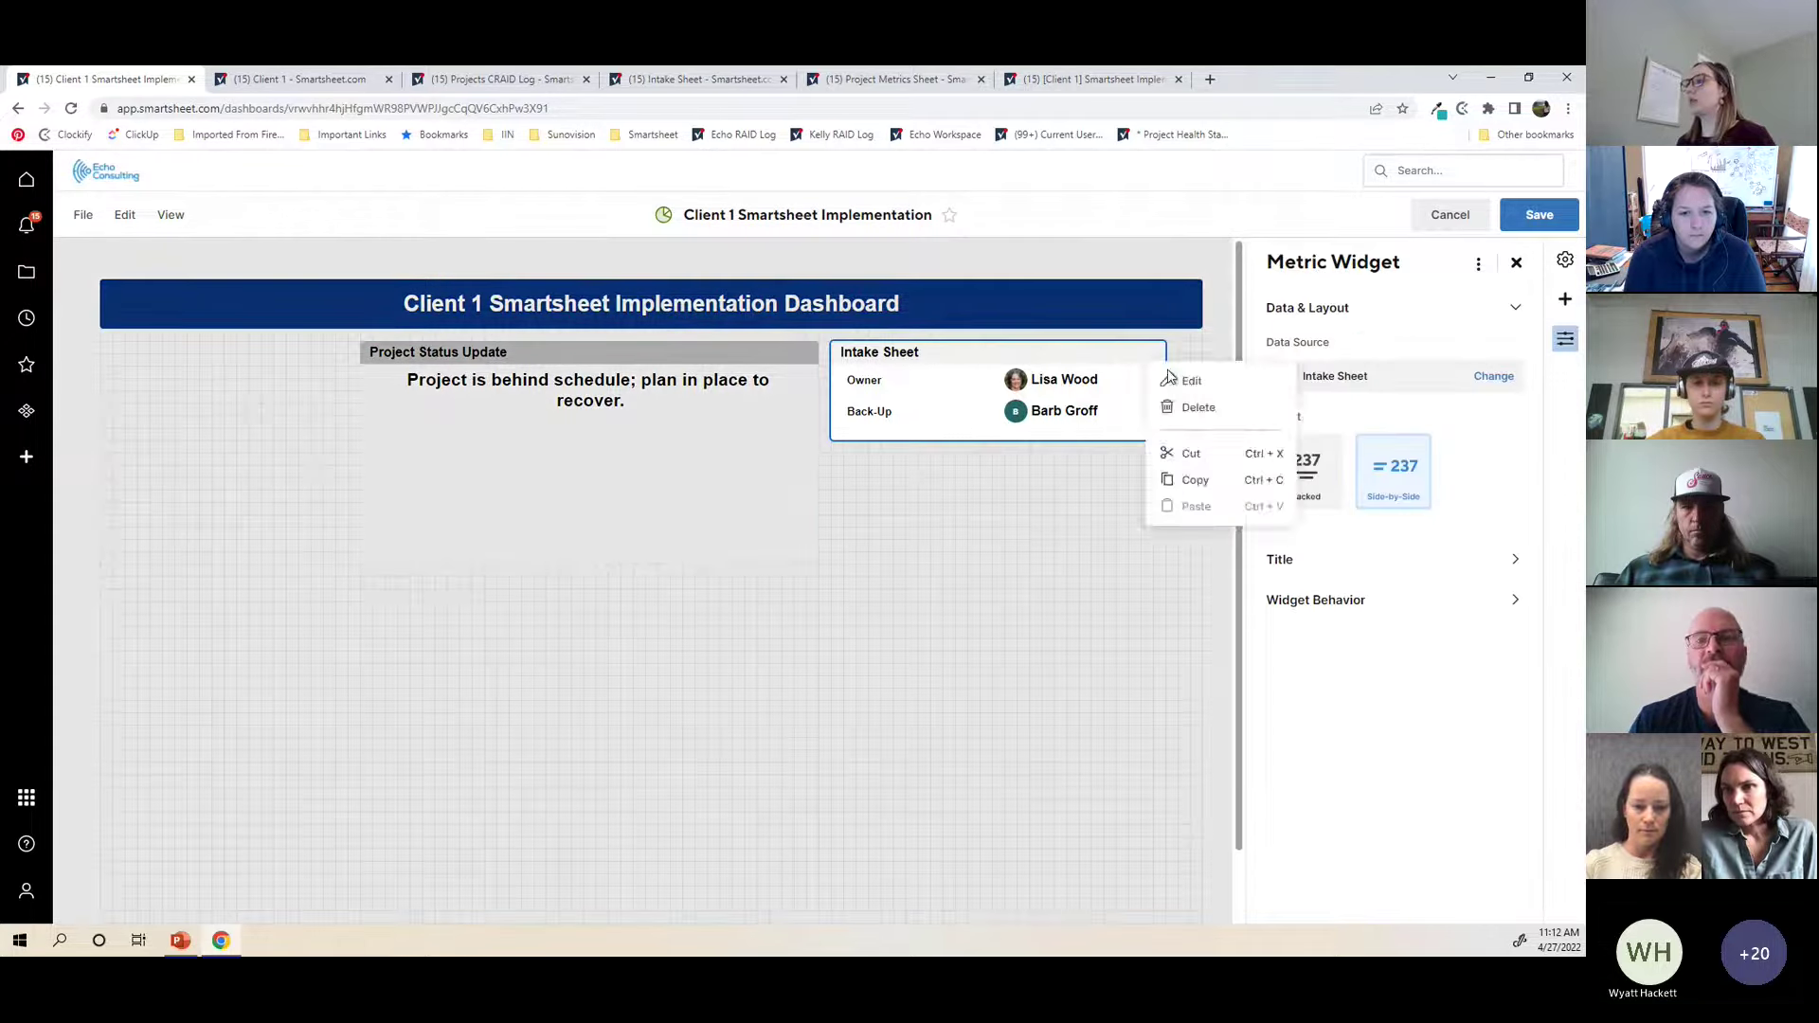
click(1187, 378)
double_click(881, 353)
text(Project Team)
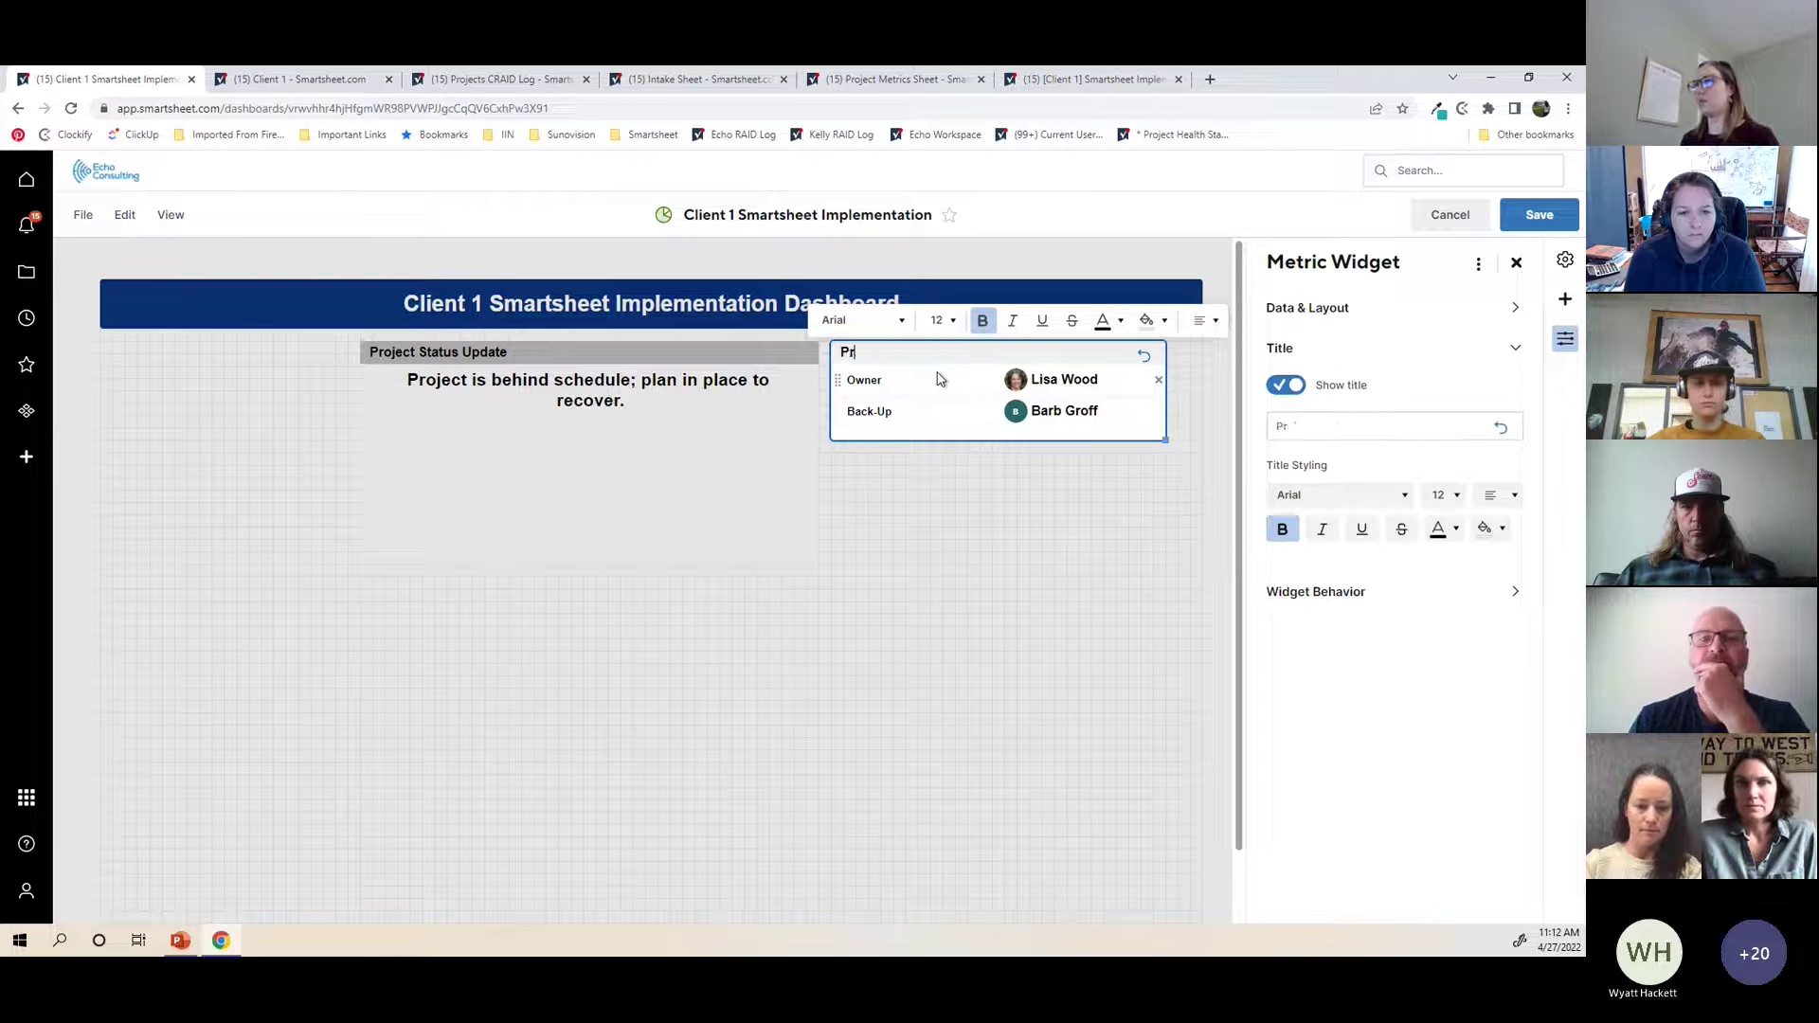
click(1161, 320)
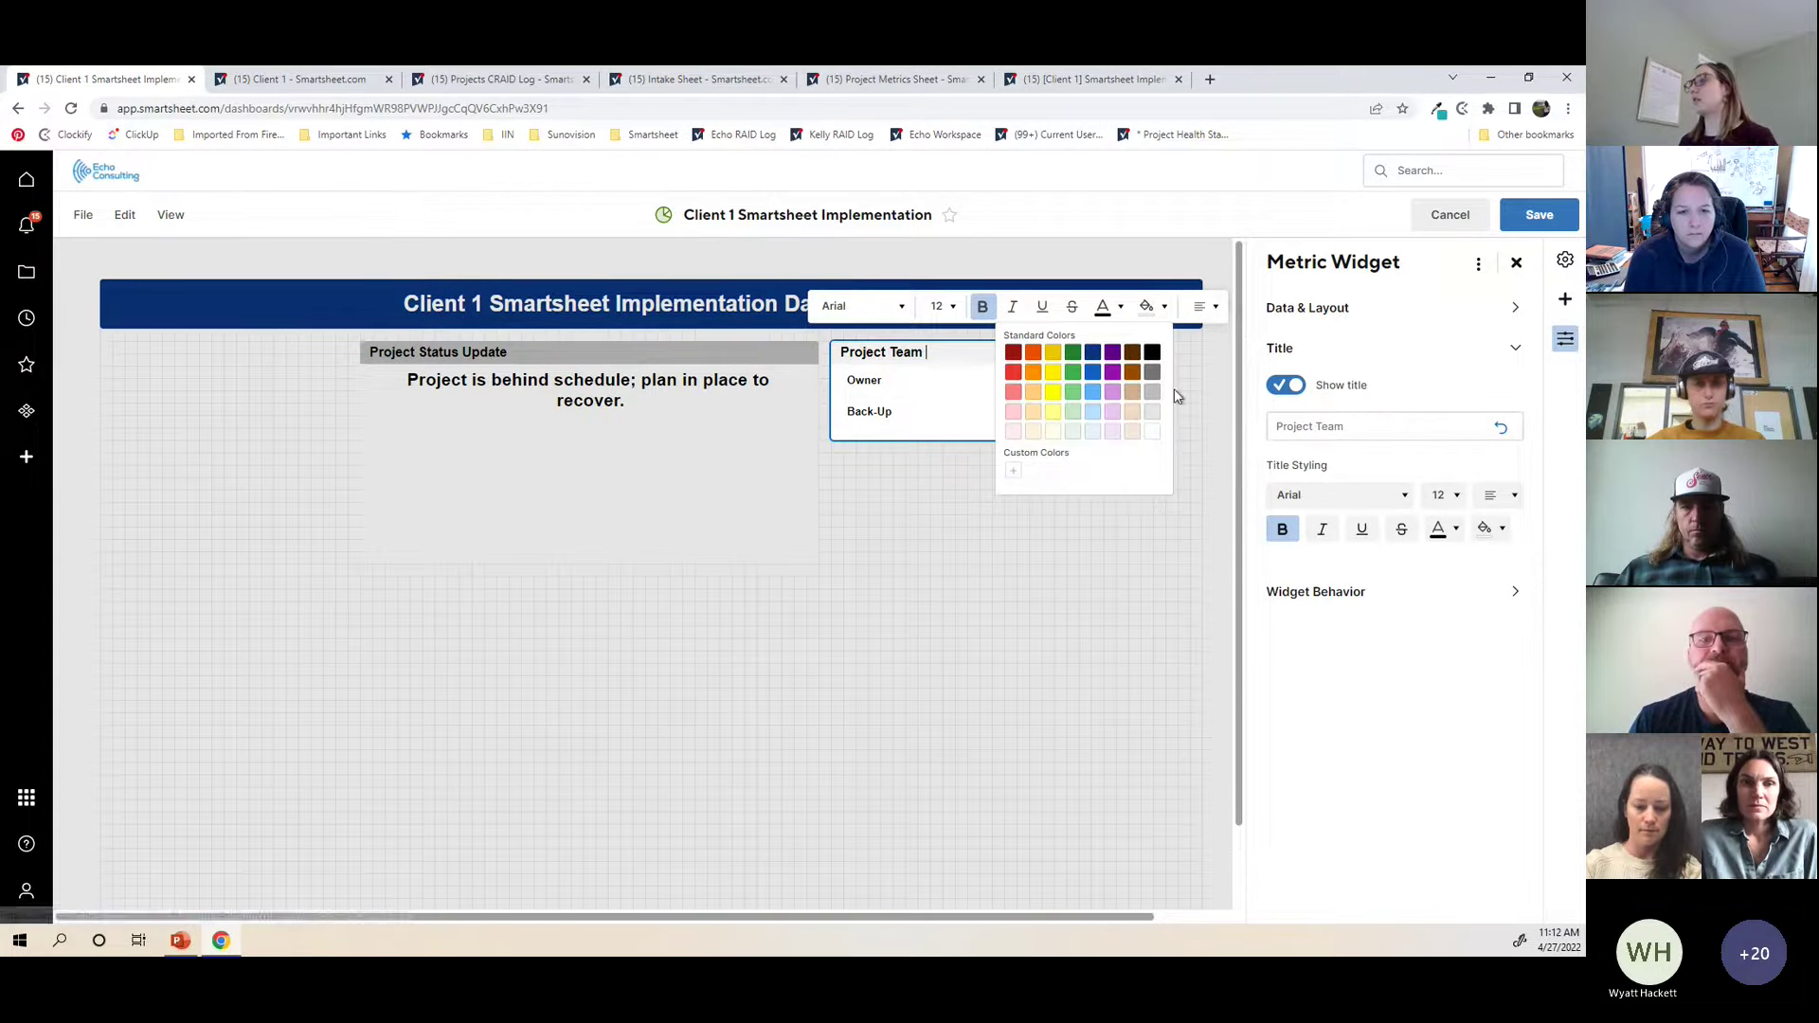
click(841, 650)
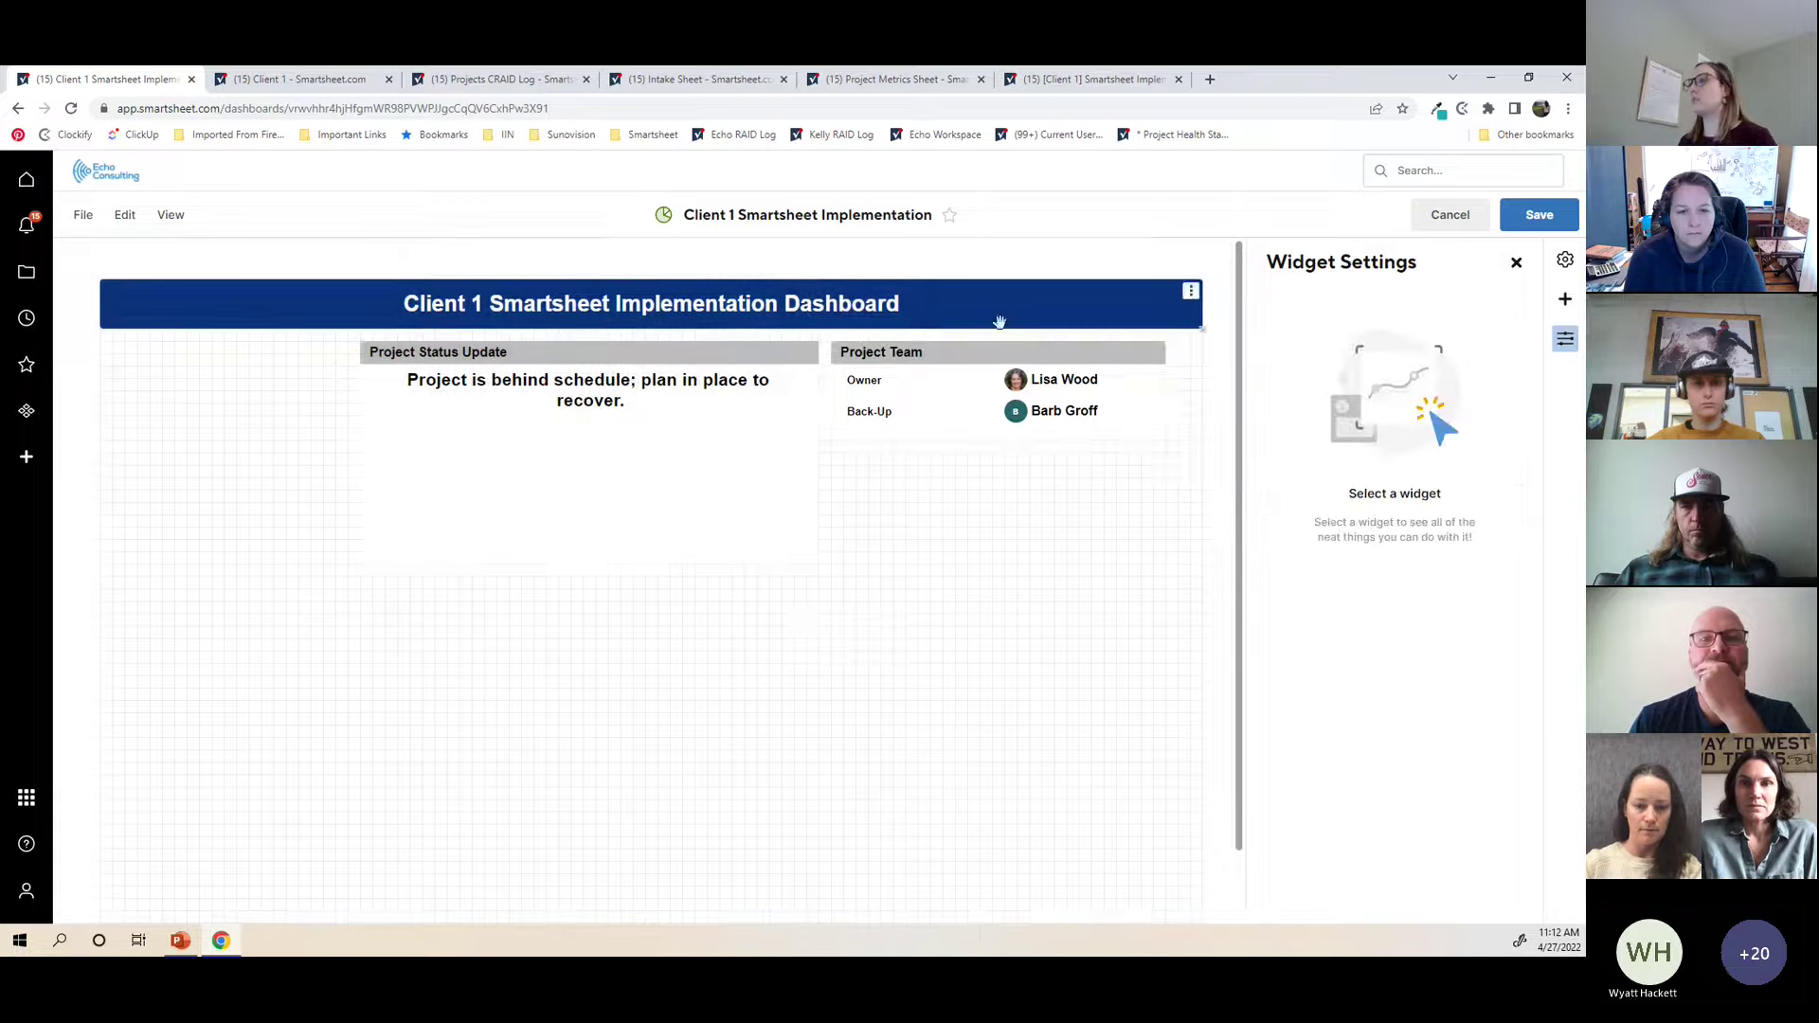
Step: Move the Project Team widget slightly to the right, leaving a gap beside the Project Status Update widget
drag(1020, 348, 1045, 347)
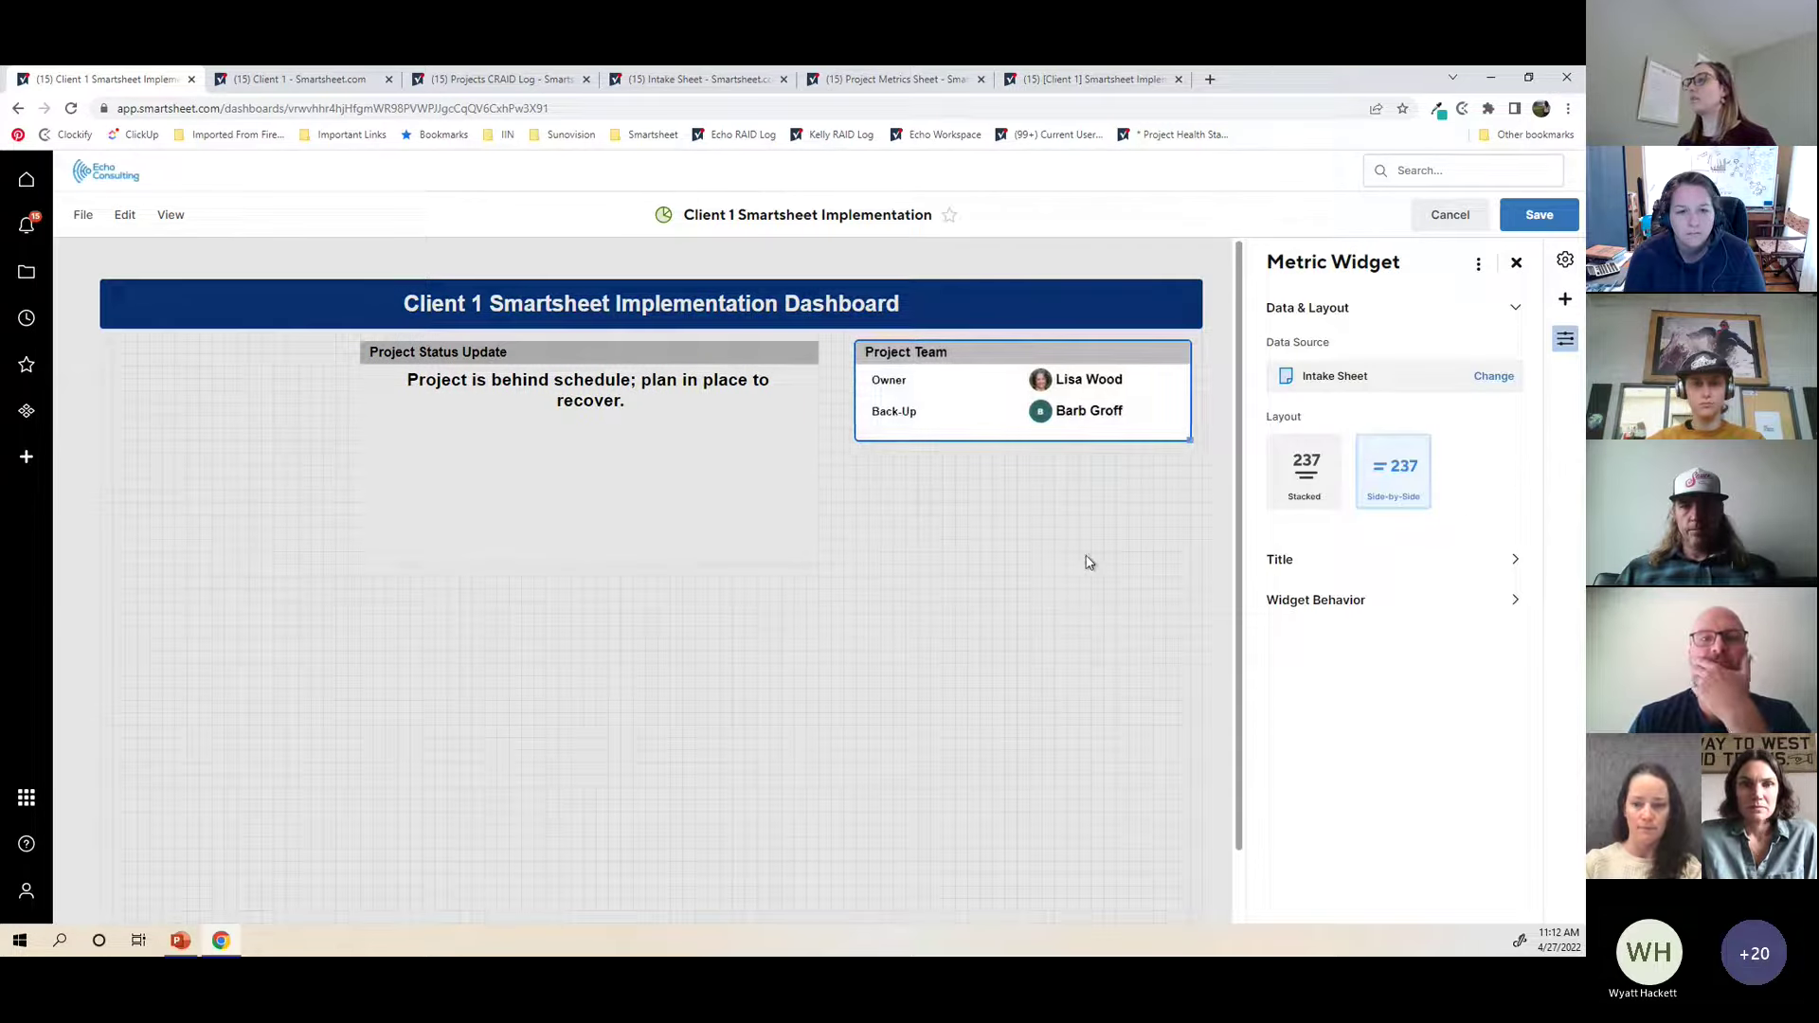
click(1031, 476)
key(ctrl+z)
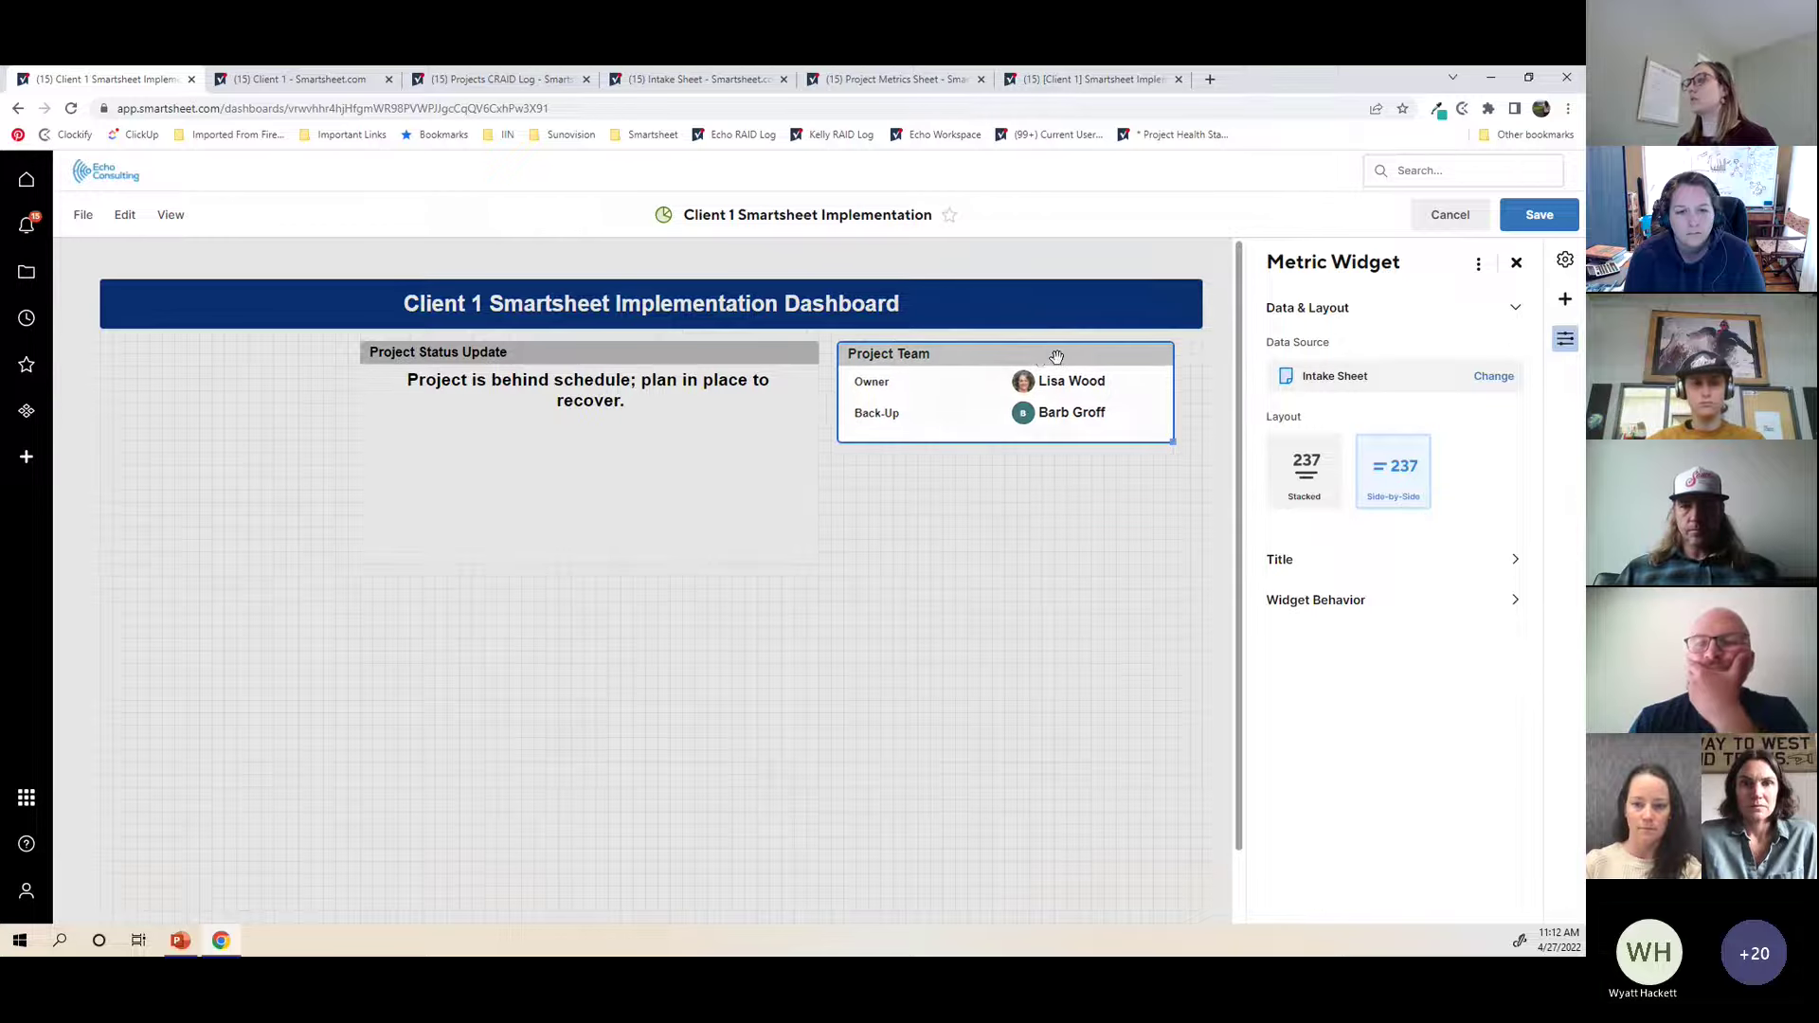
click(1144, 682)
Step: Add a metric widget showing the project's Start and Finish cells from the [Client 1] Smartsheet Implementation Plan in the Webinar - Dashboards workspace
click(1564, 298)
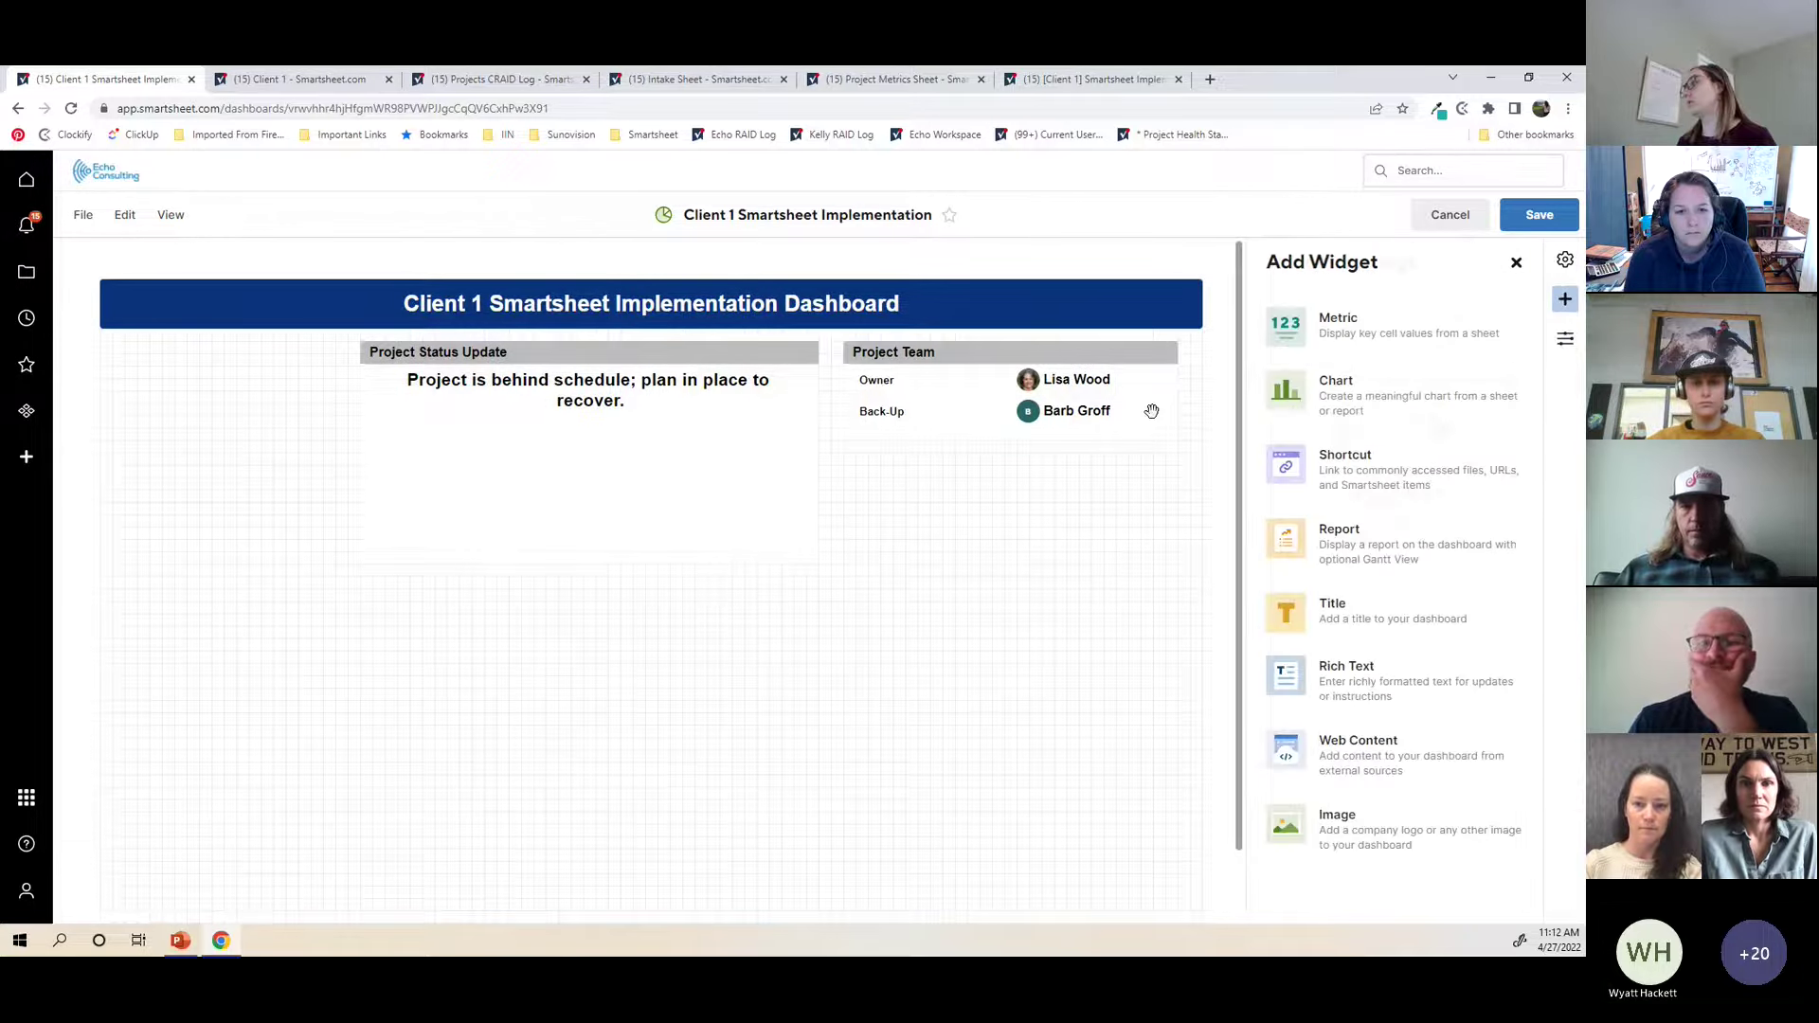
click(1339, 325)
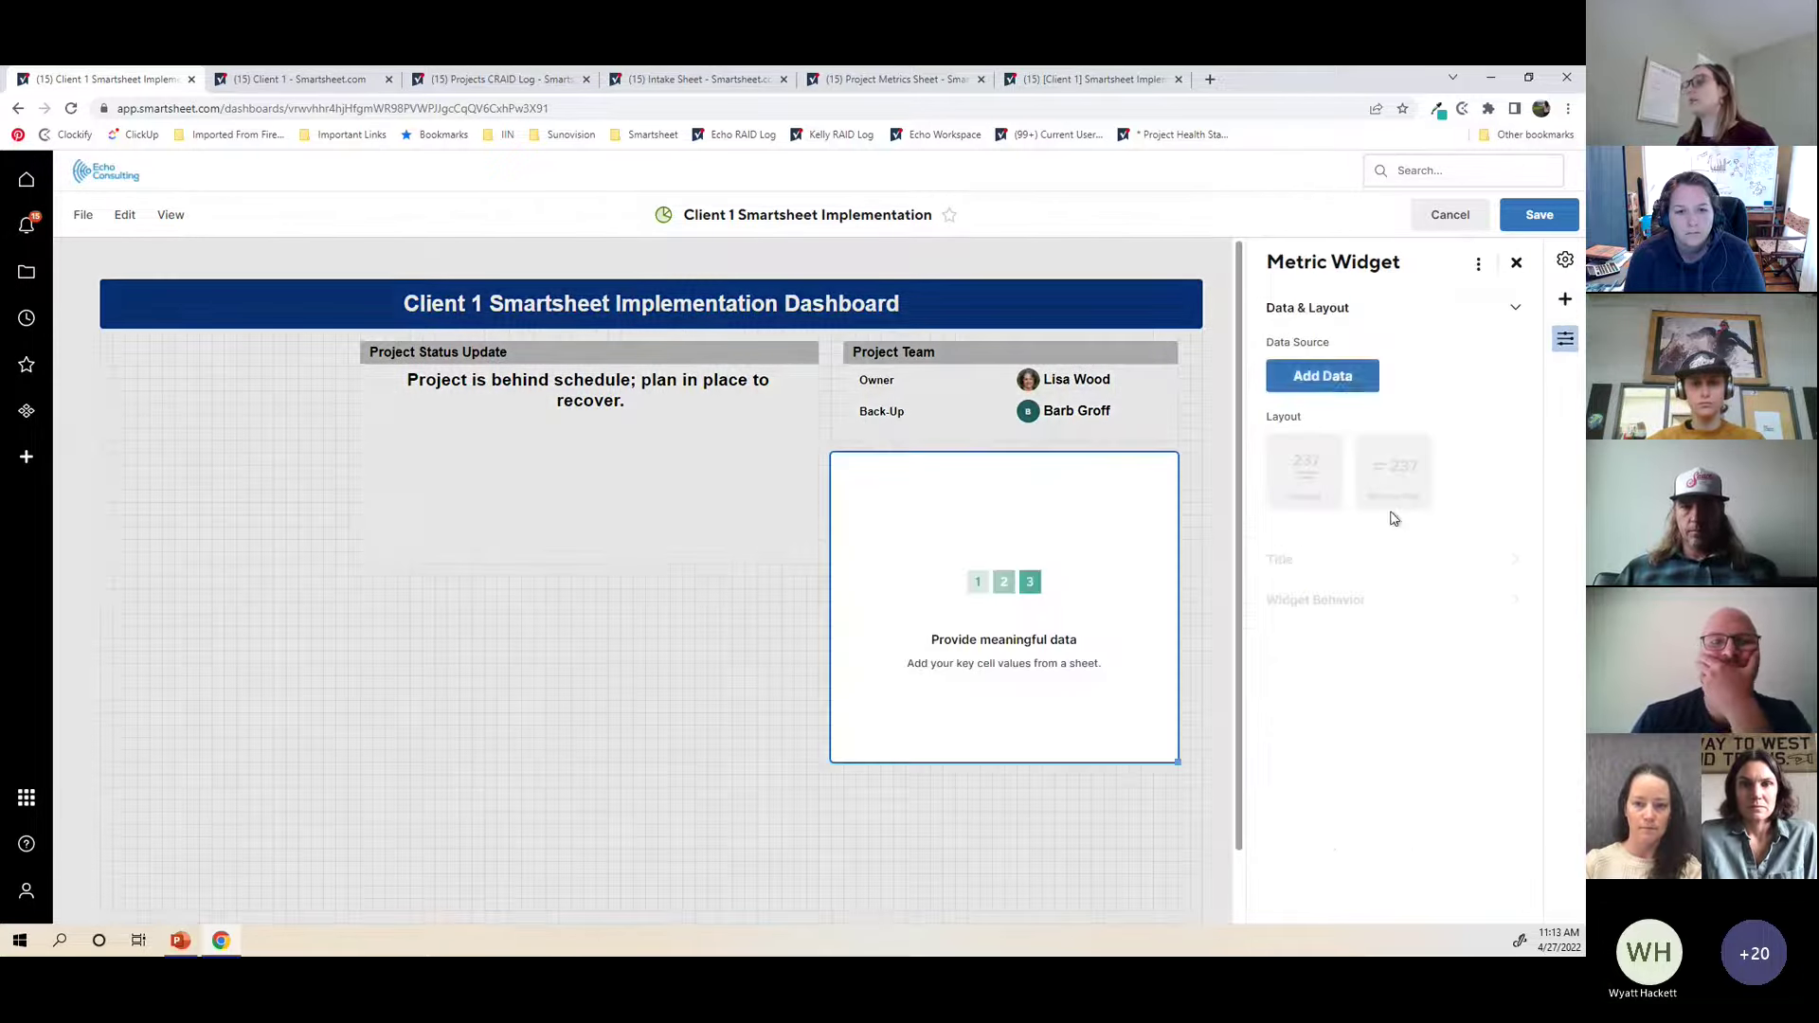
click(1323, 379)
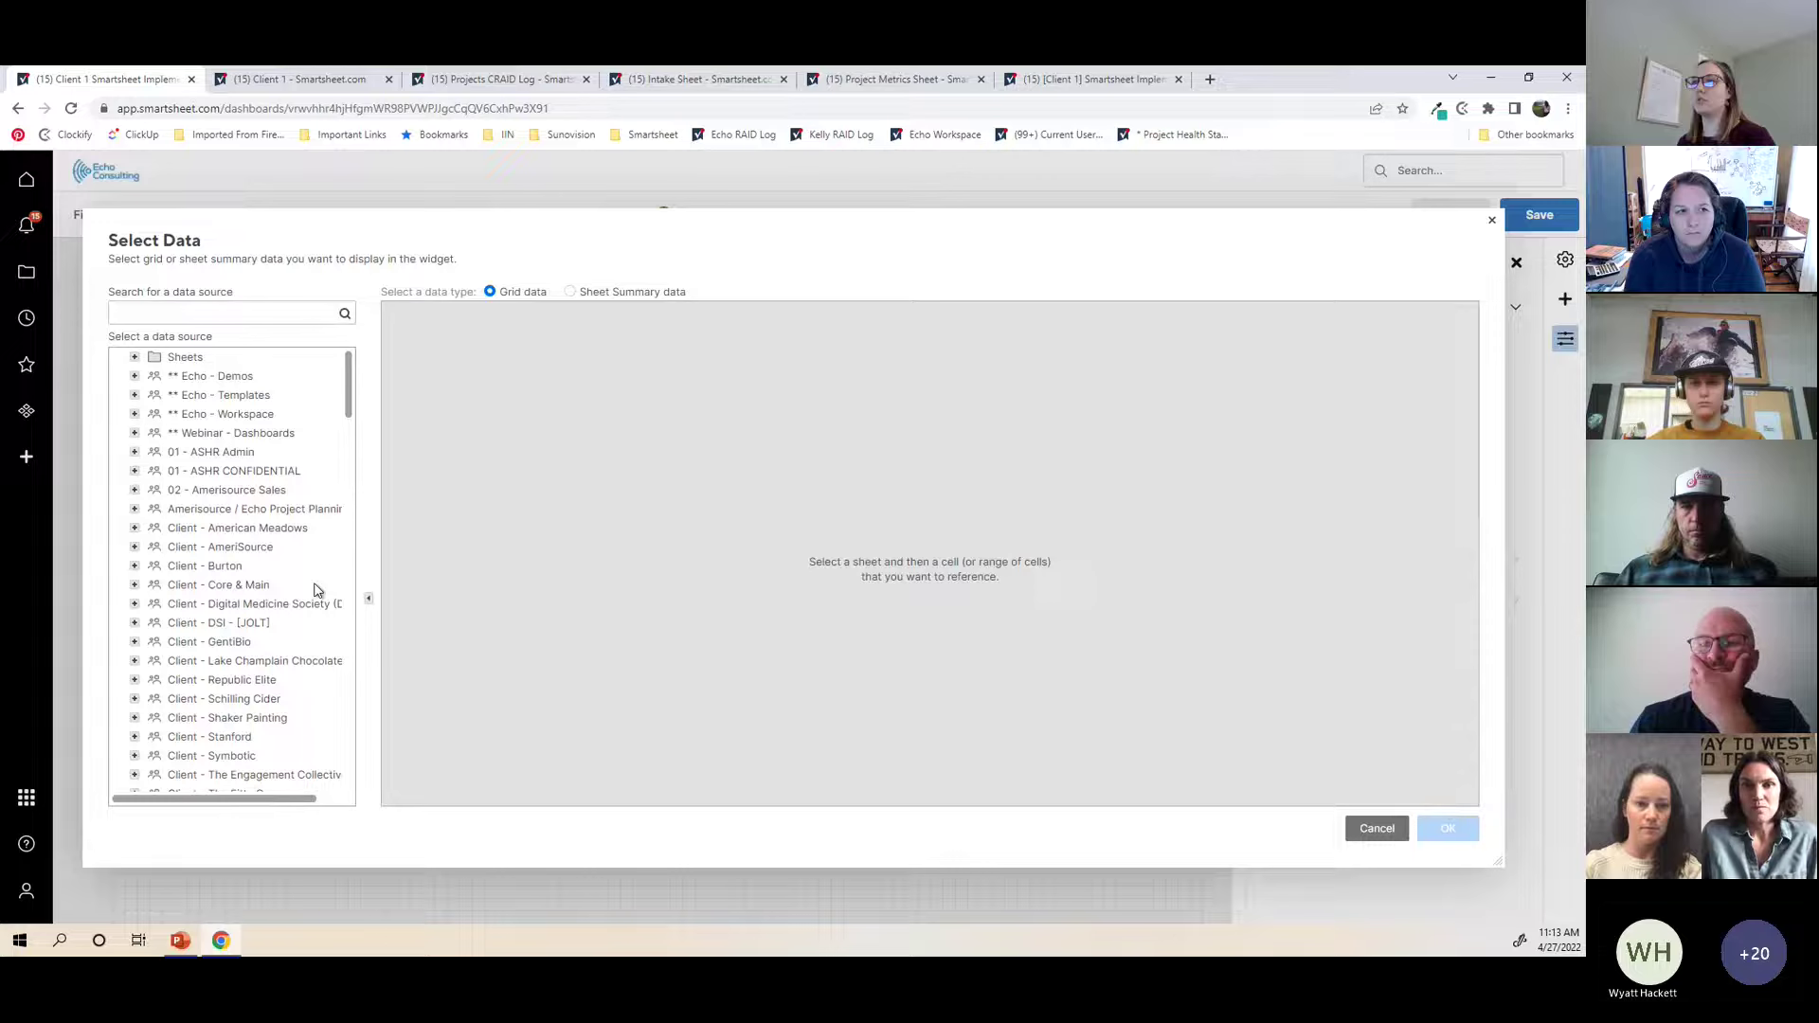
click(134, 433)
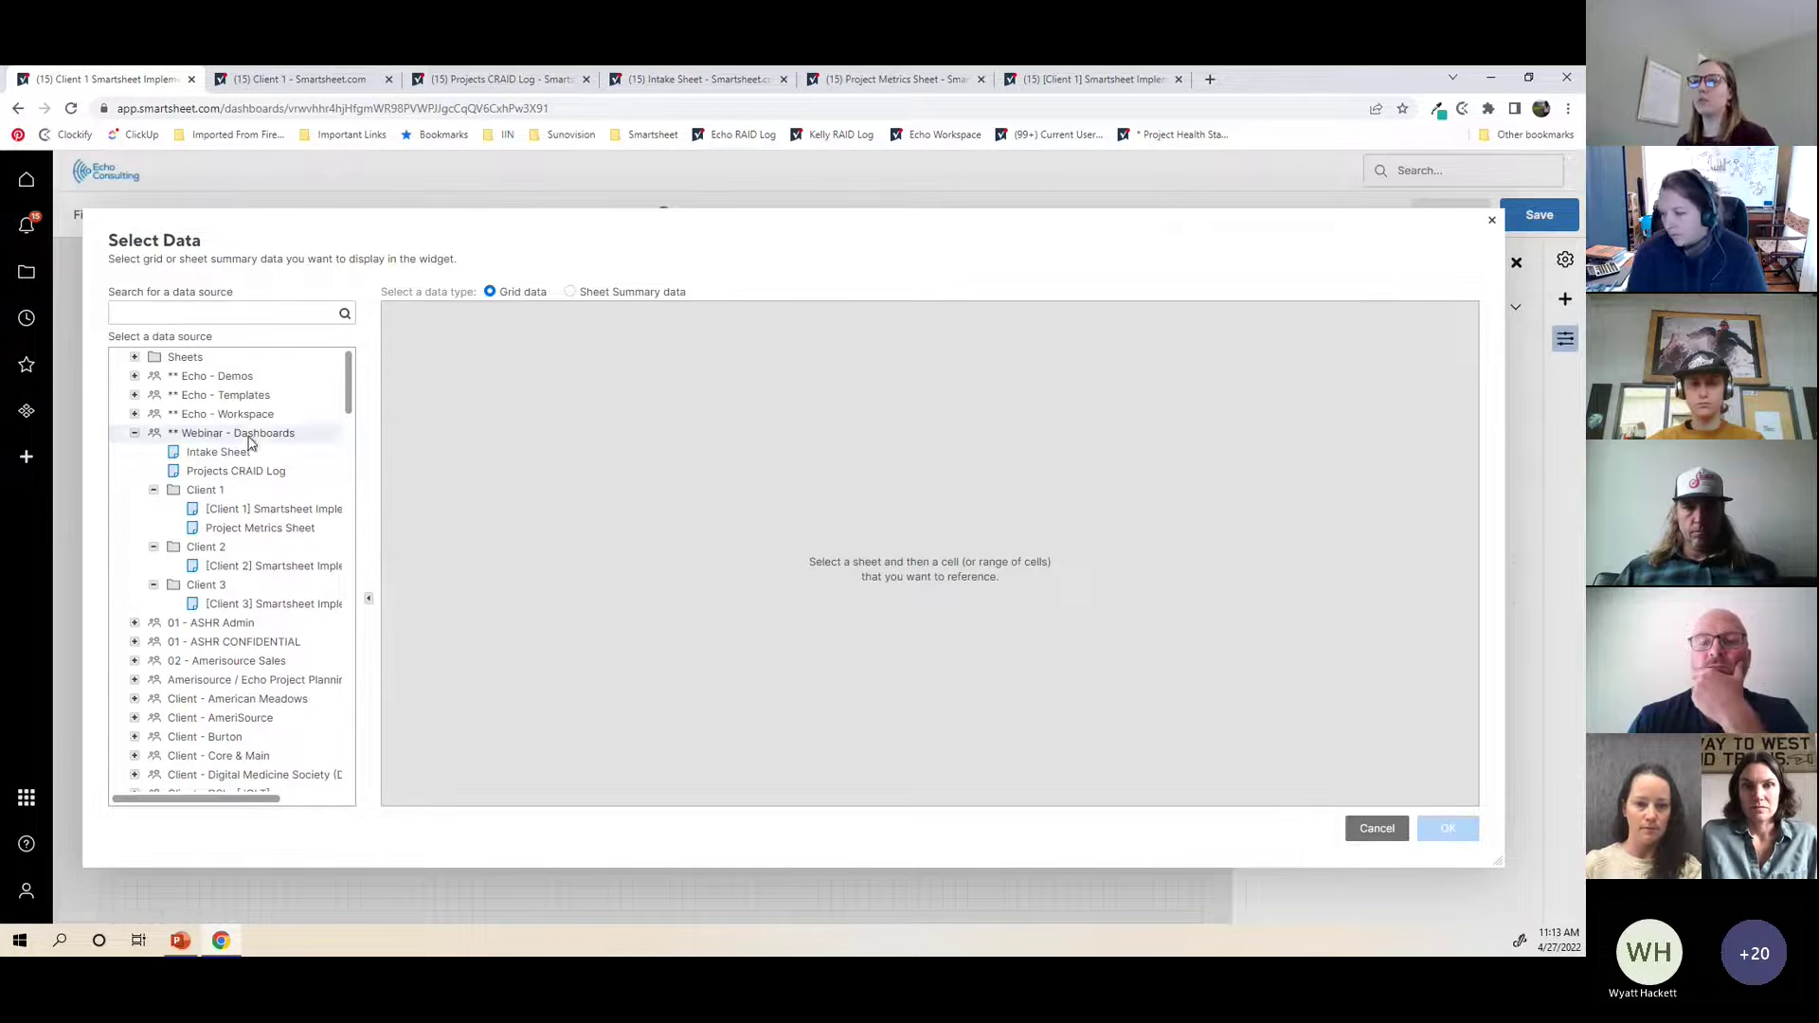
click(250, 512)
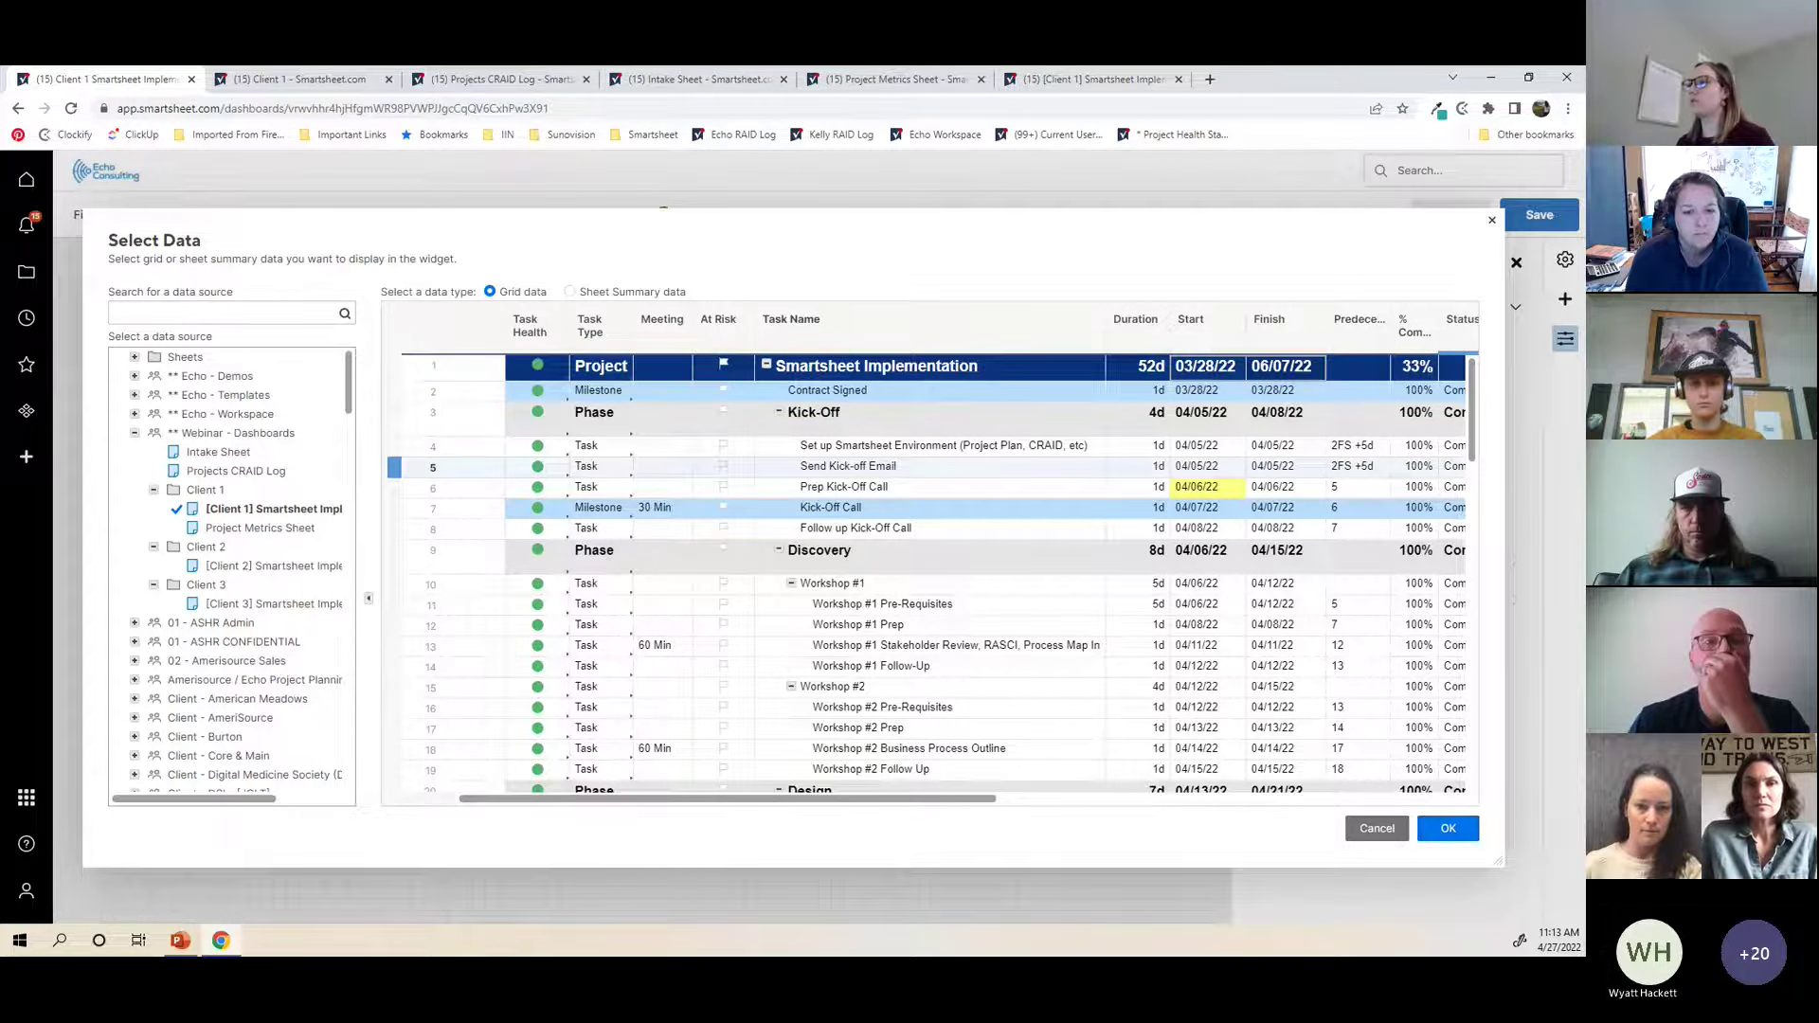
click(1448, 829)
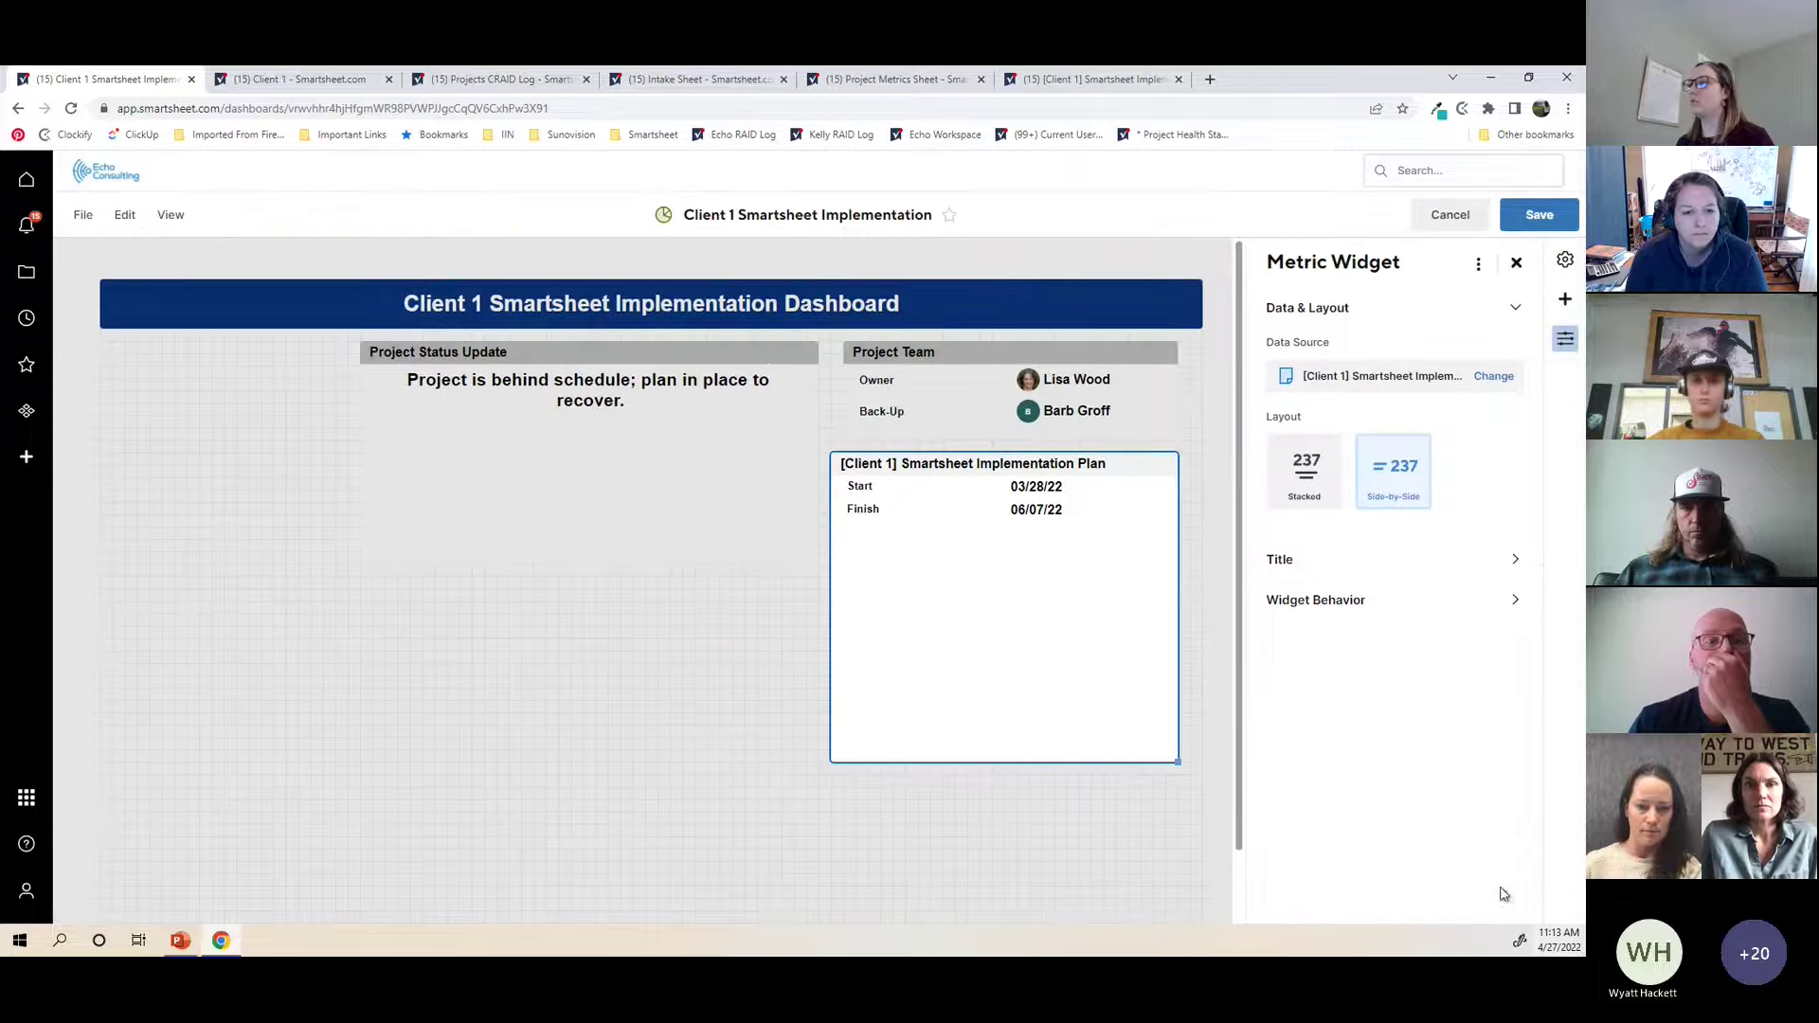
Step: Shorten the Start and Finish metric widget to fit its rows and retitle it "Project Timeline"
drag(1173, 763, 1190, 565)
double_click(1005, 463)
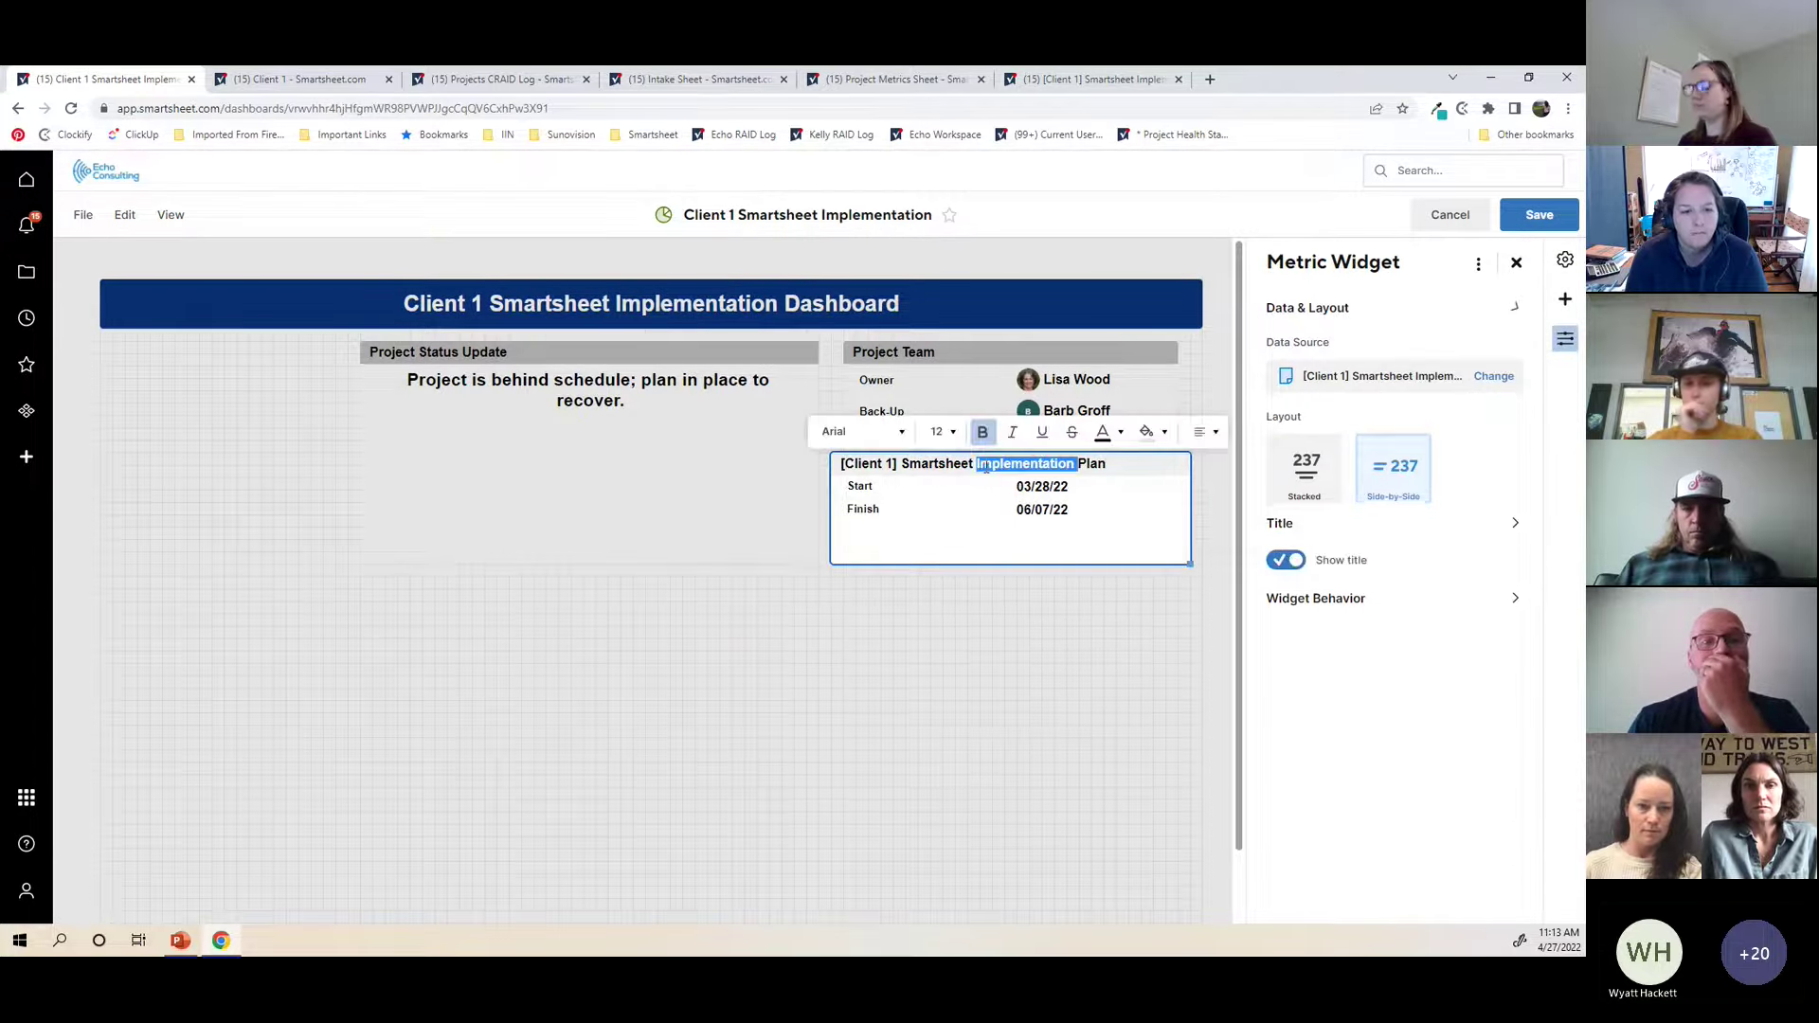
text(Project Timeline)
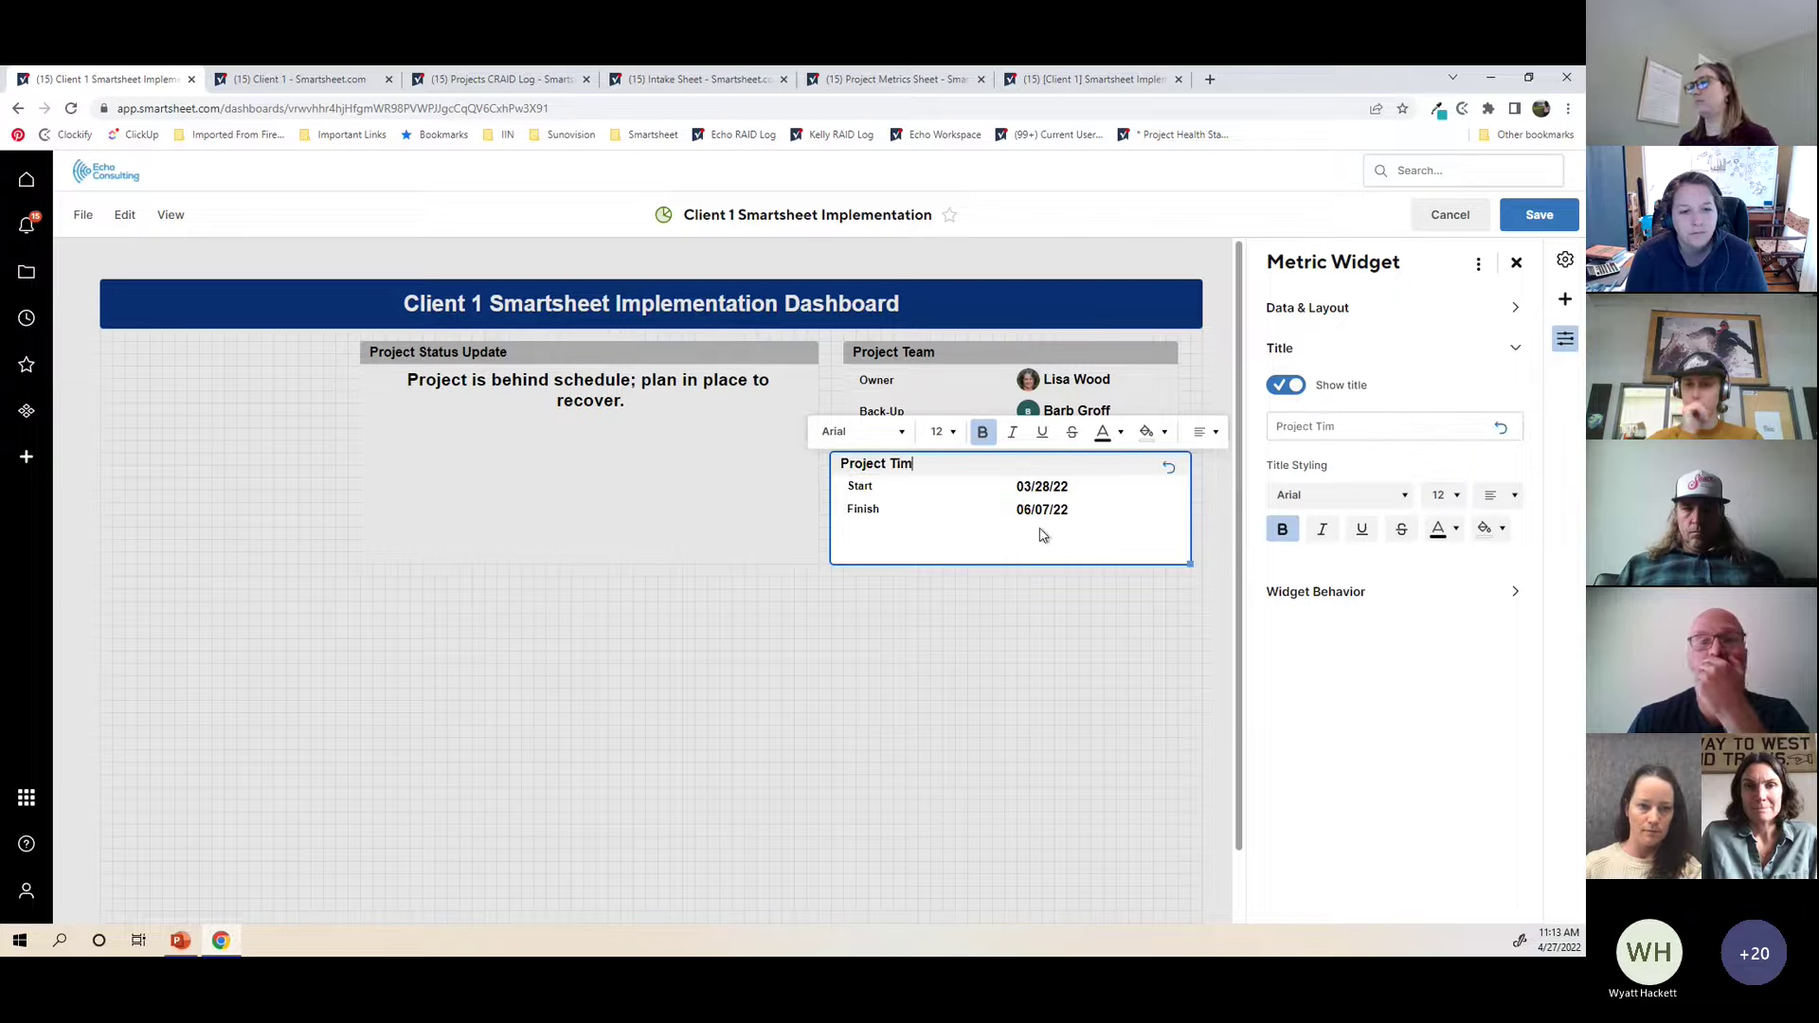
Step: Set the font size of the Start and Finish labels in the Project Timeline widget to 18
double_click(860, 485)
click(966, 431)
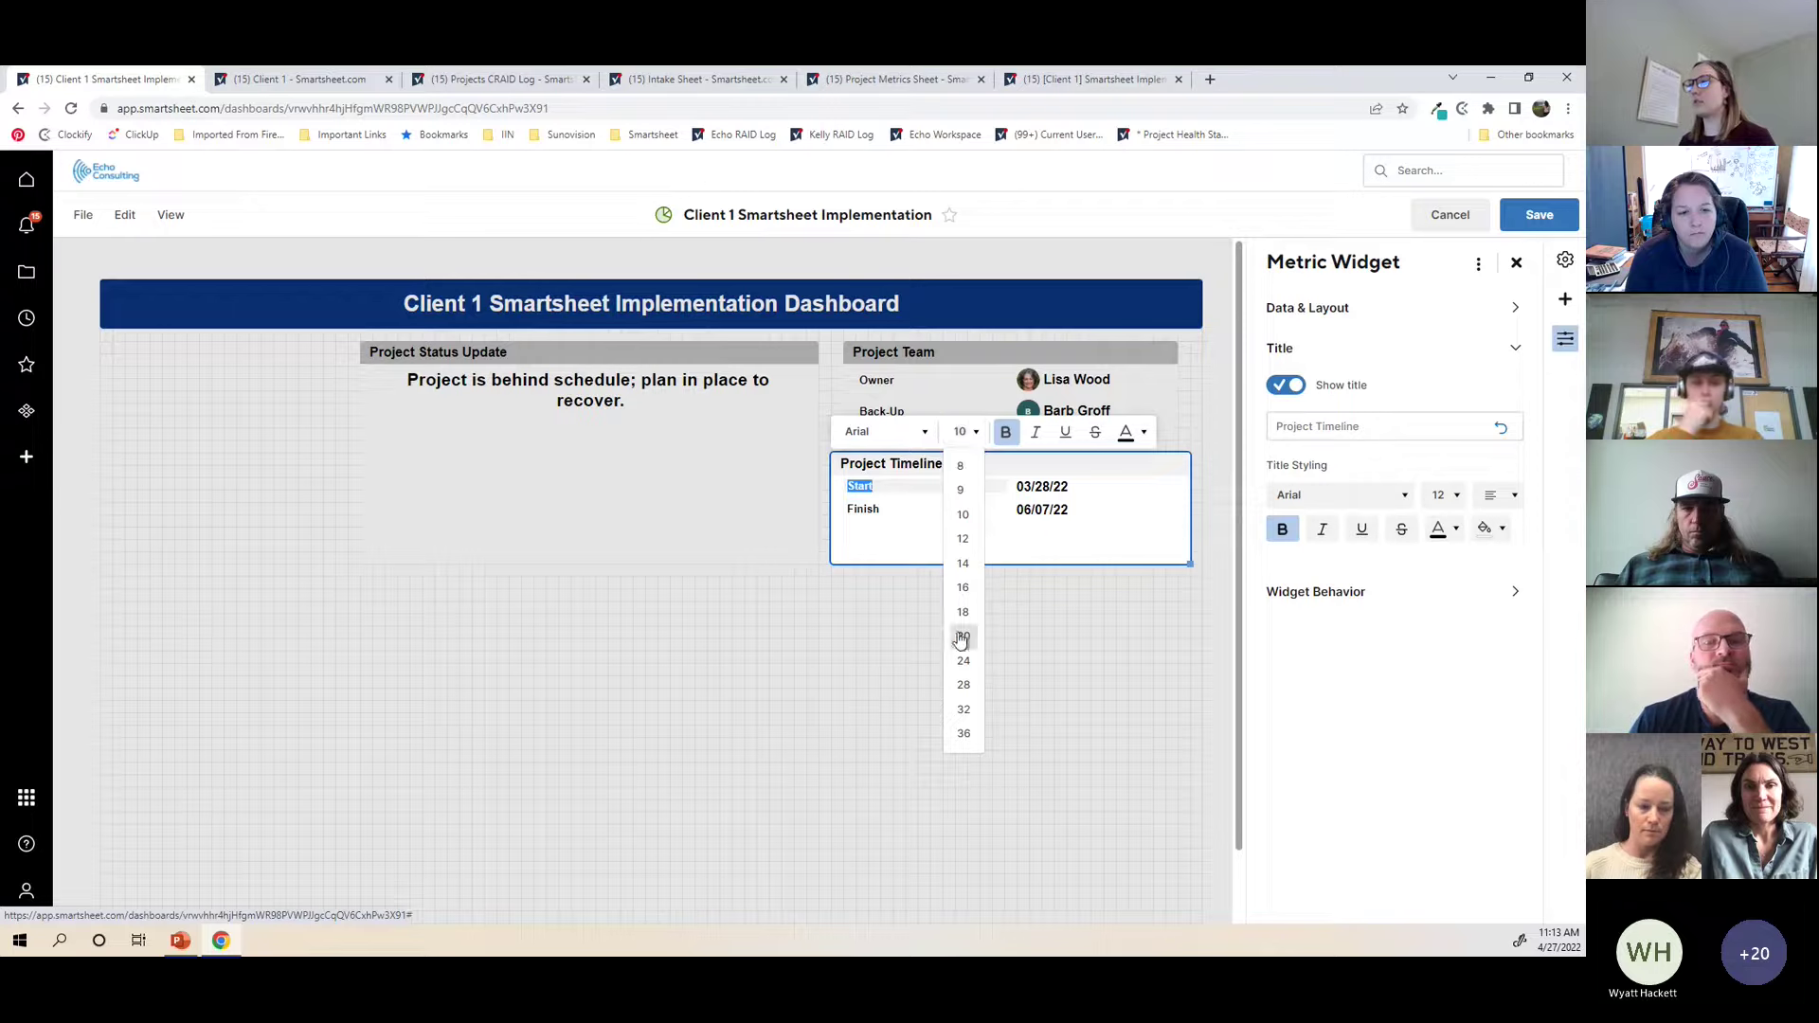
click(963, 660)
click(966, 431)
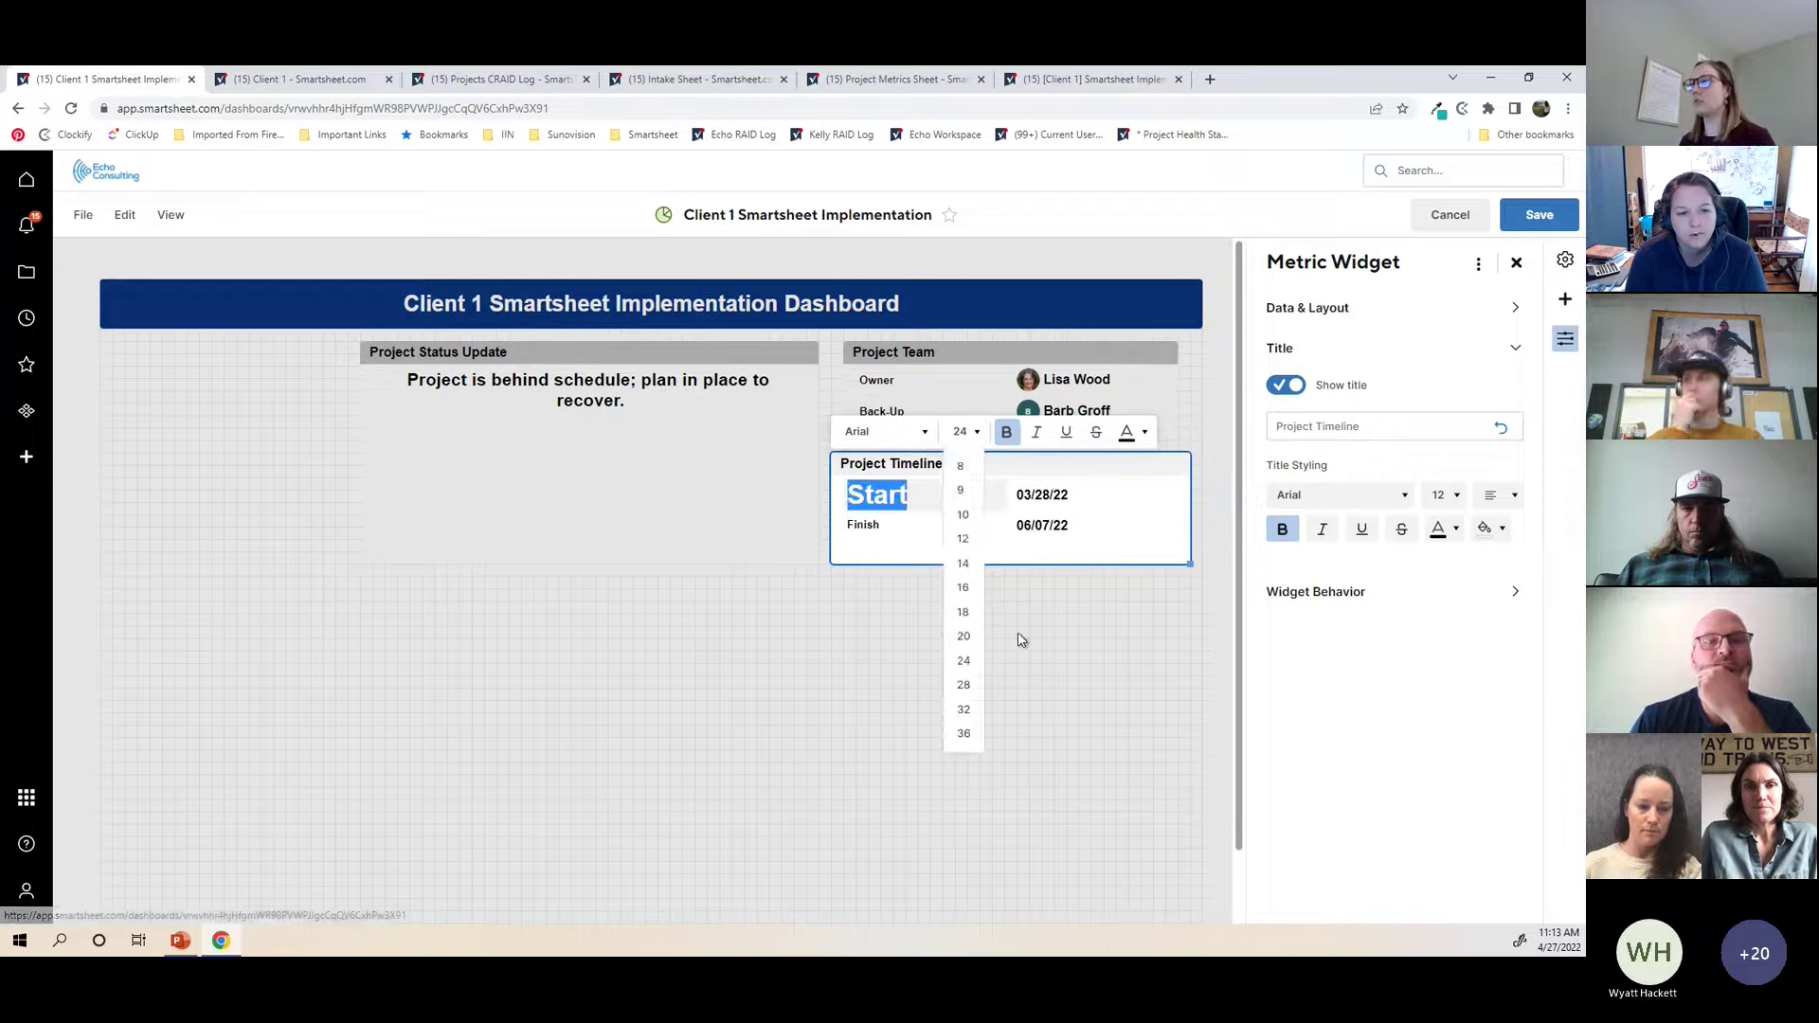
click(962, 614)
click(896, 541)
double_click(862, 518)
click(966, 431)
click(962, 614)
Step: Set the font size of both the Start and Finish date values in the Project Timeline widget to 18
click(1055, 486)
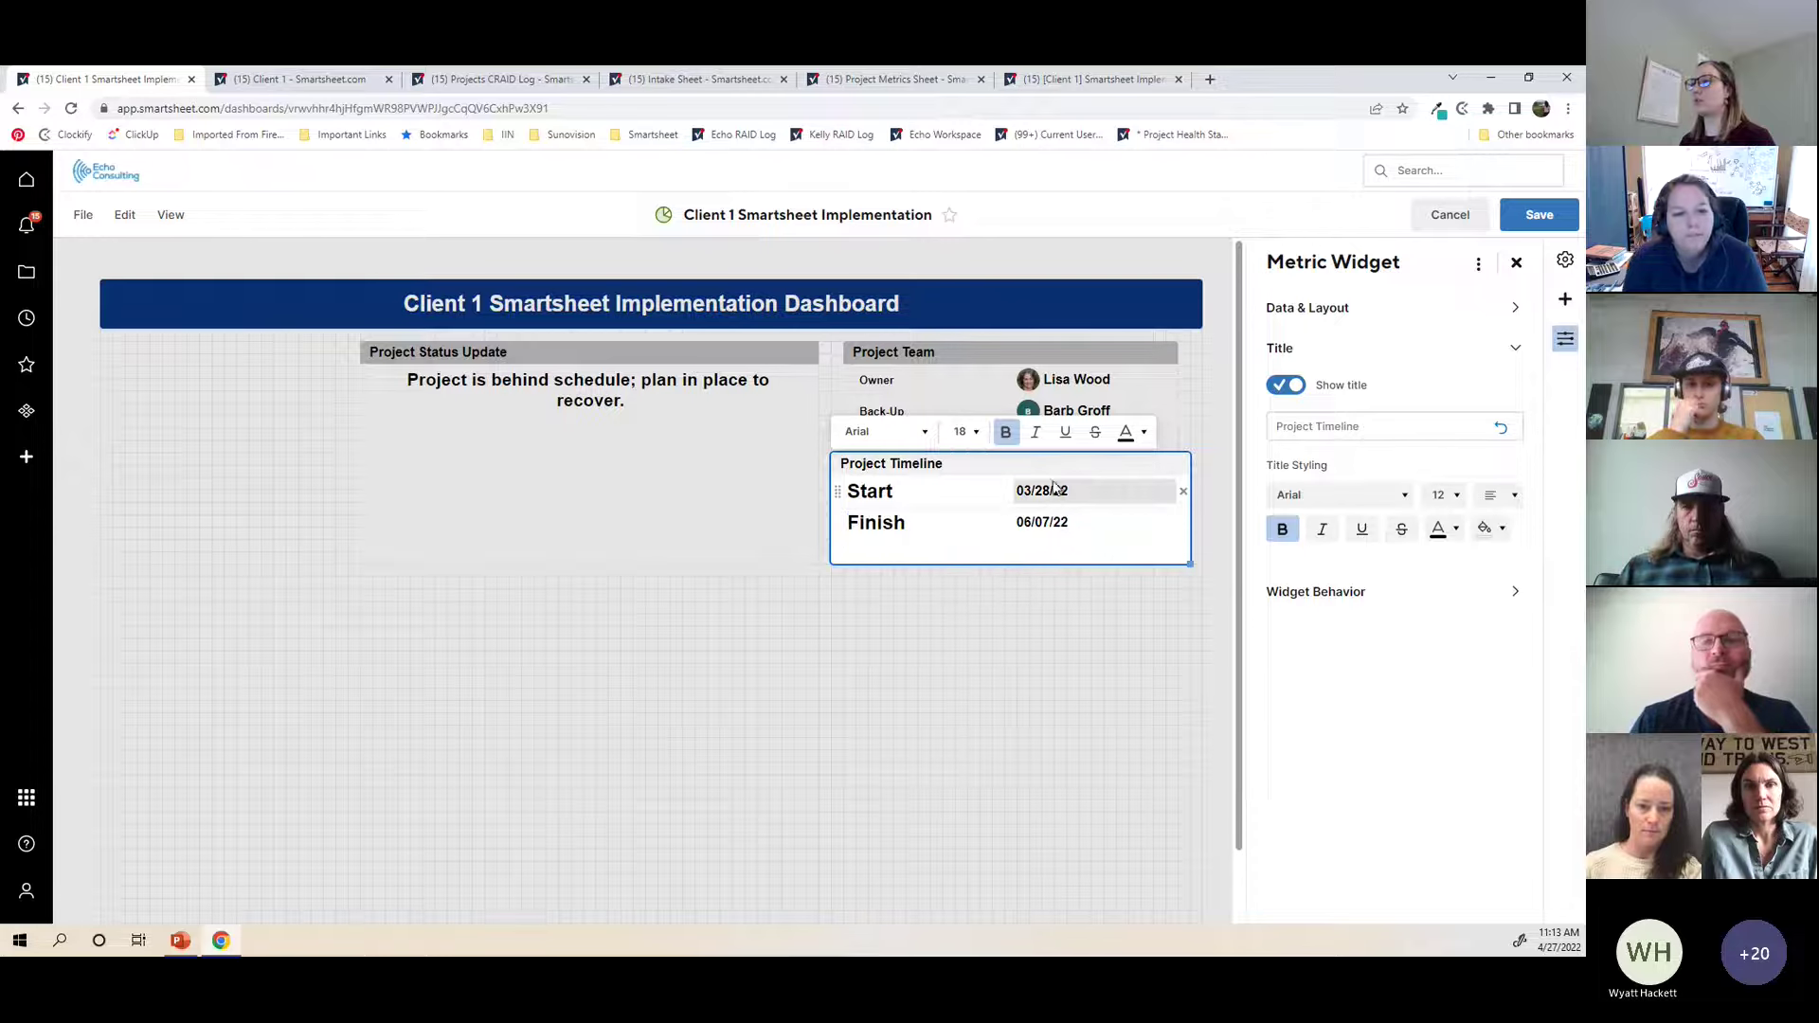
click(989, 458)
key(Escape)
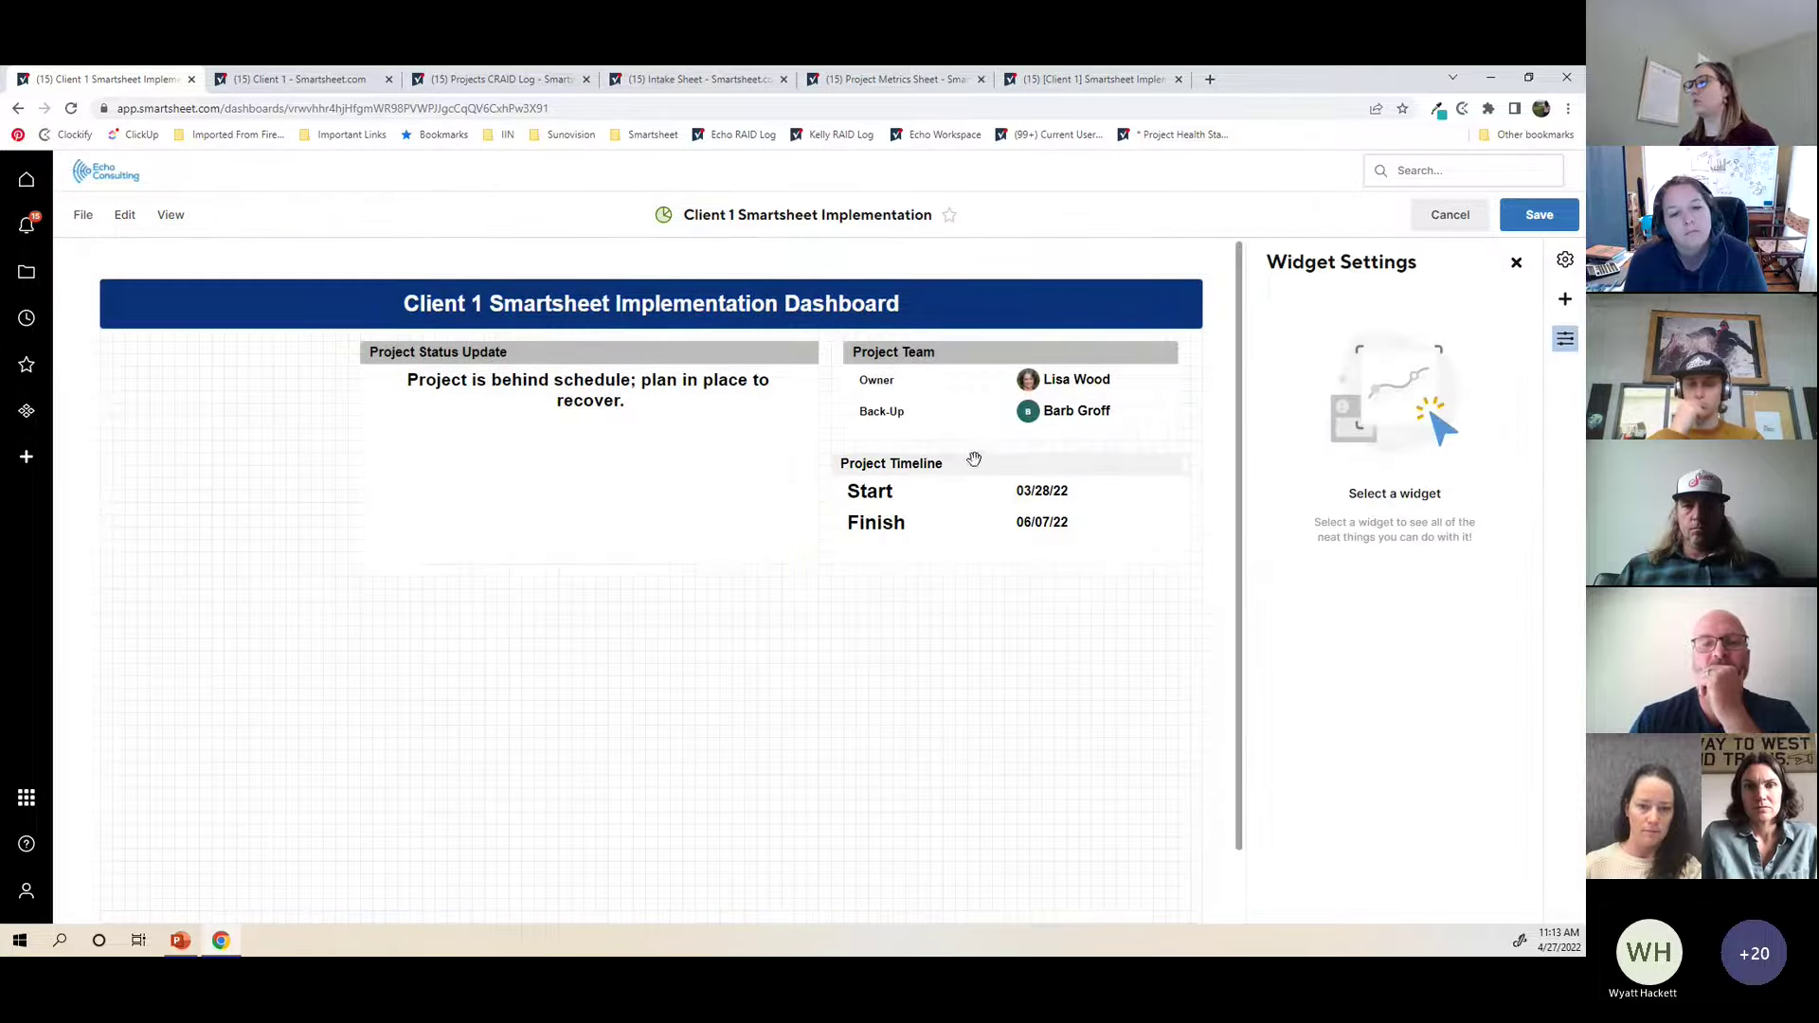
click(1012, 486)
click(1072, 510)
click(967, 431)
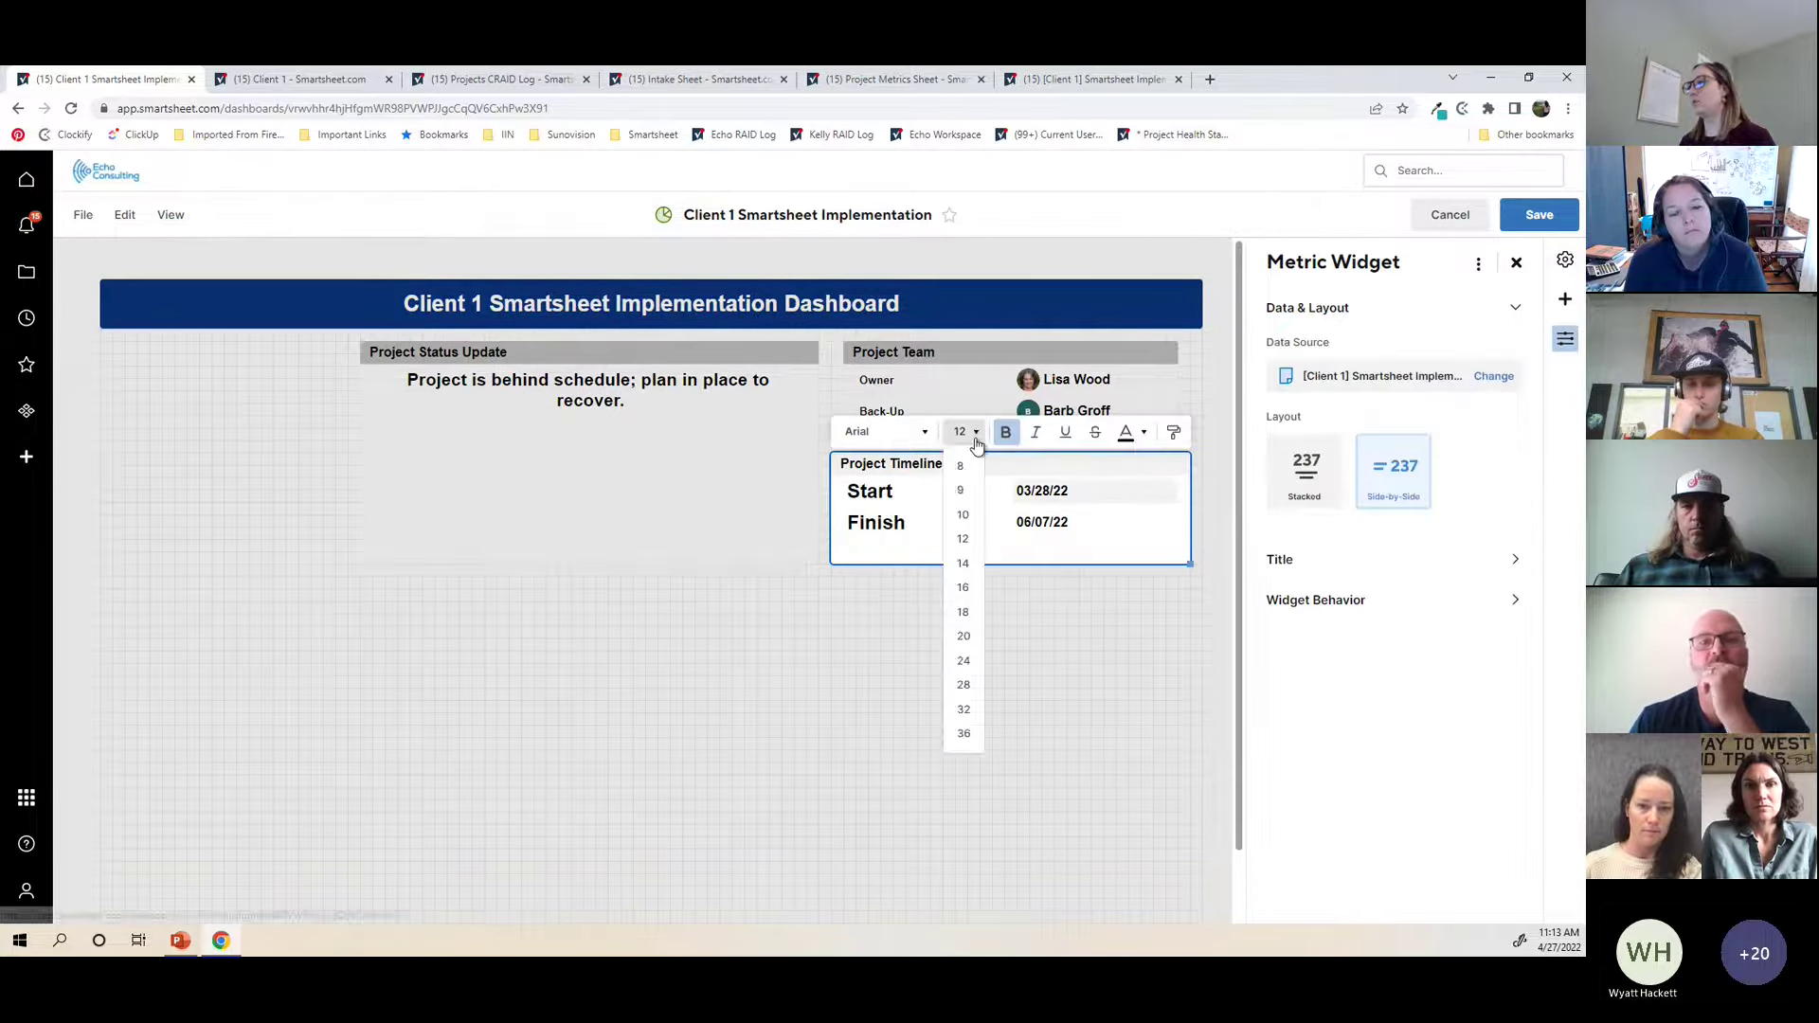
click(974, 612)
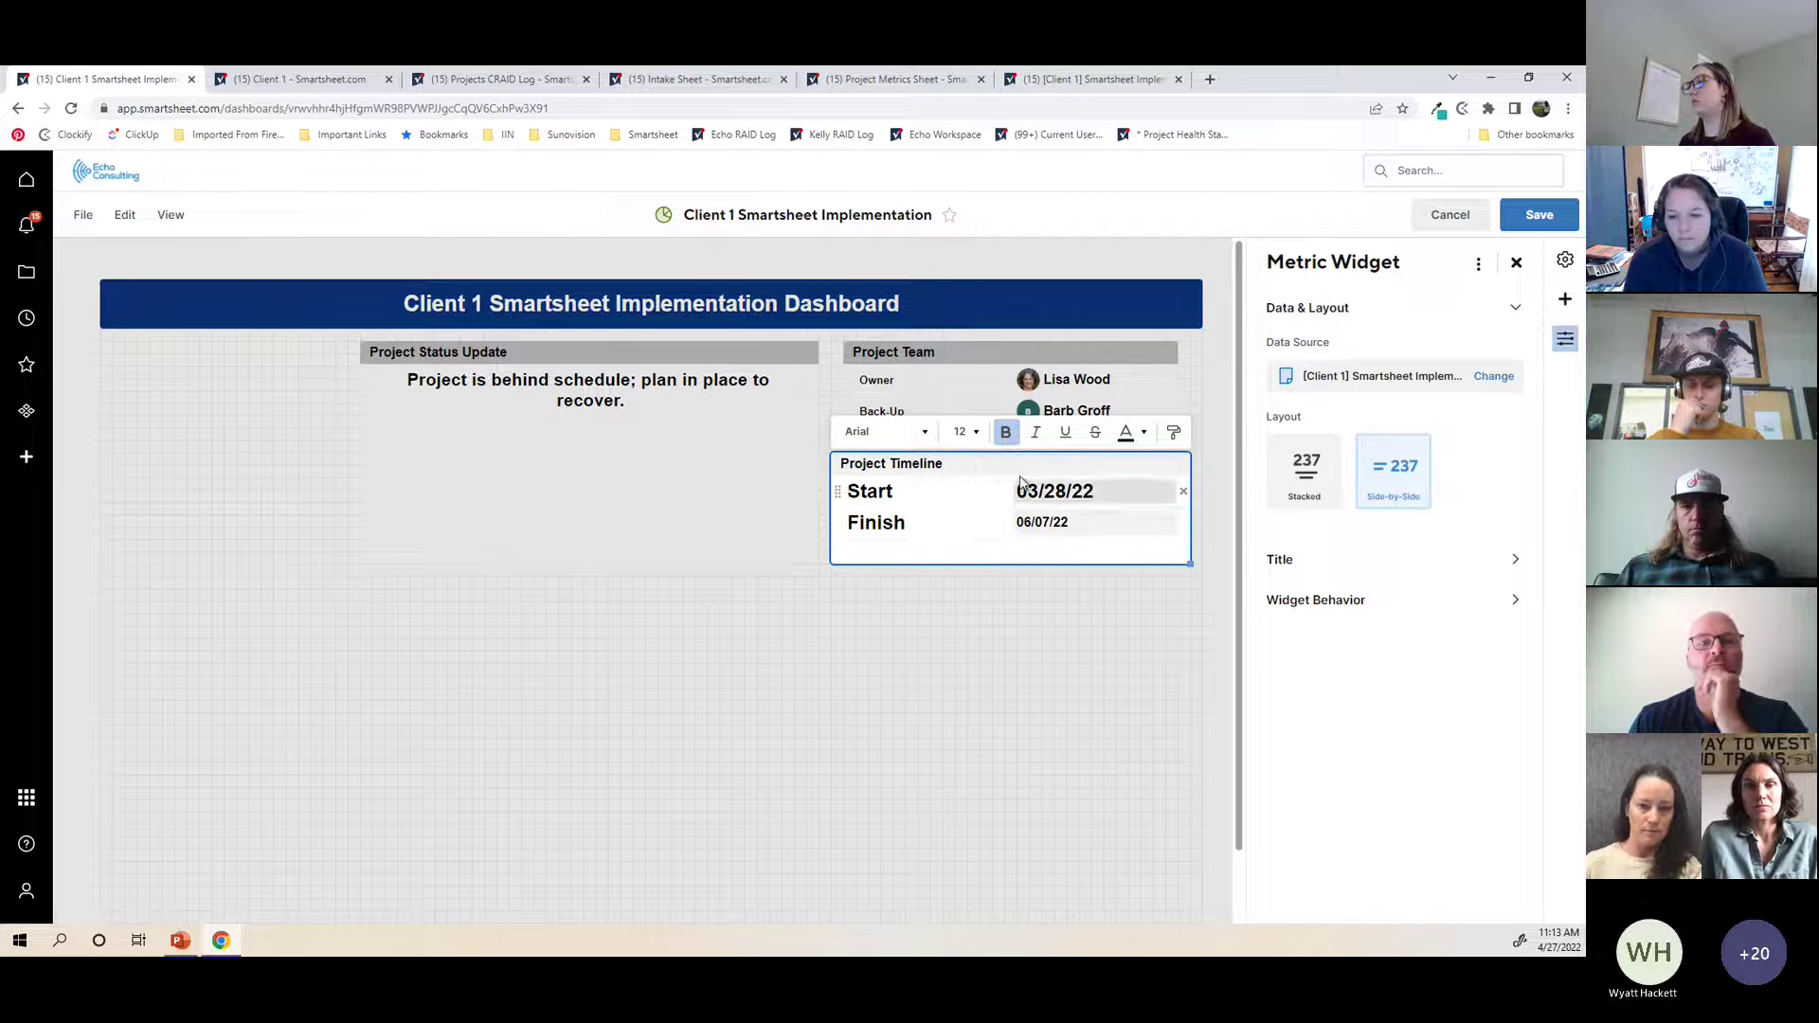
click(967, 431)
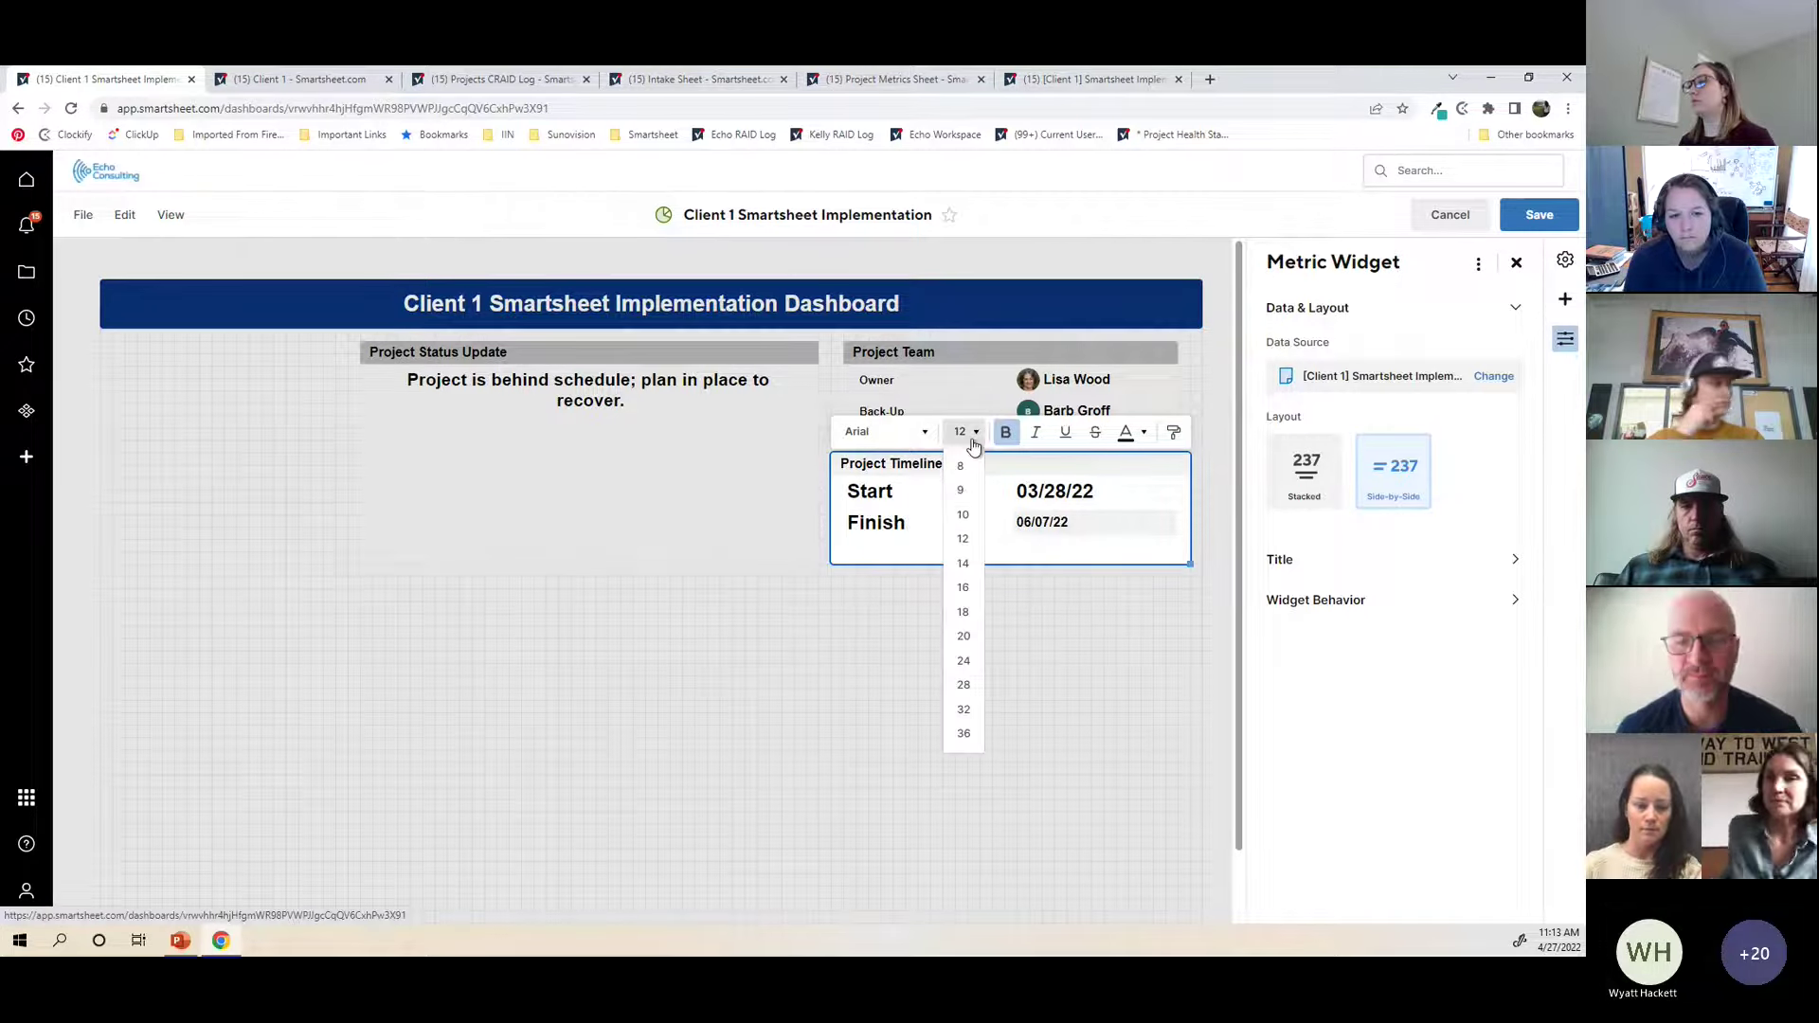
click(974, 612)
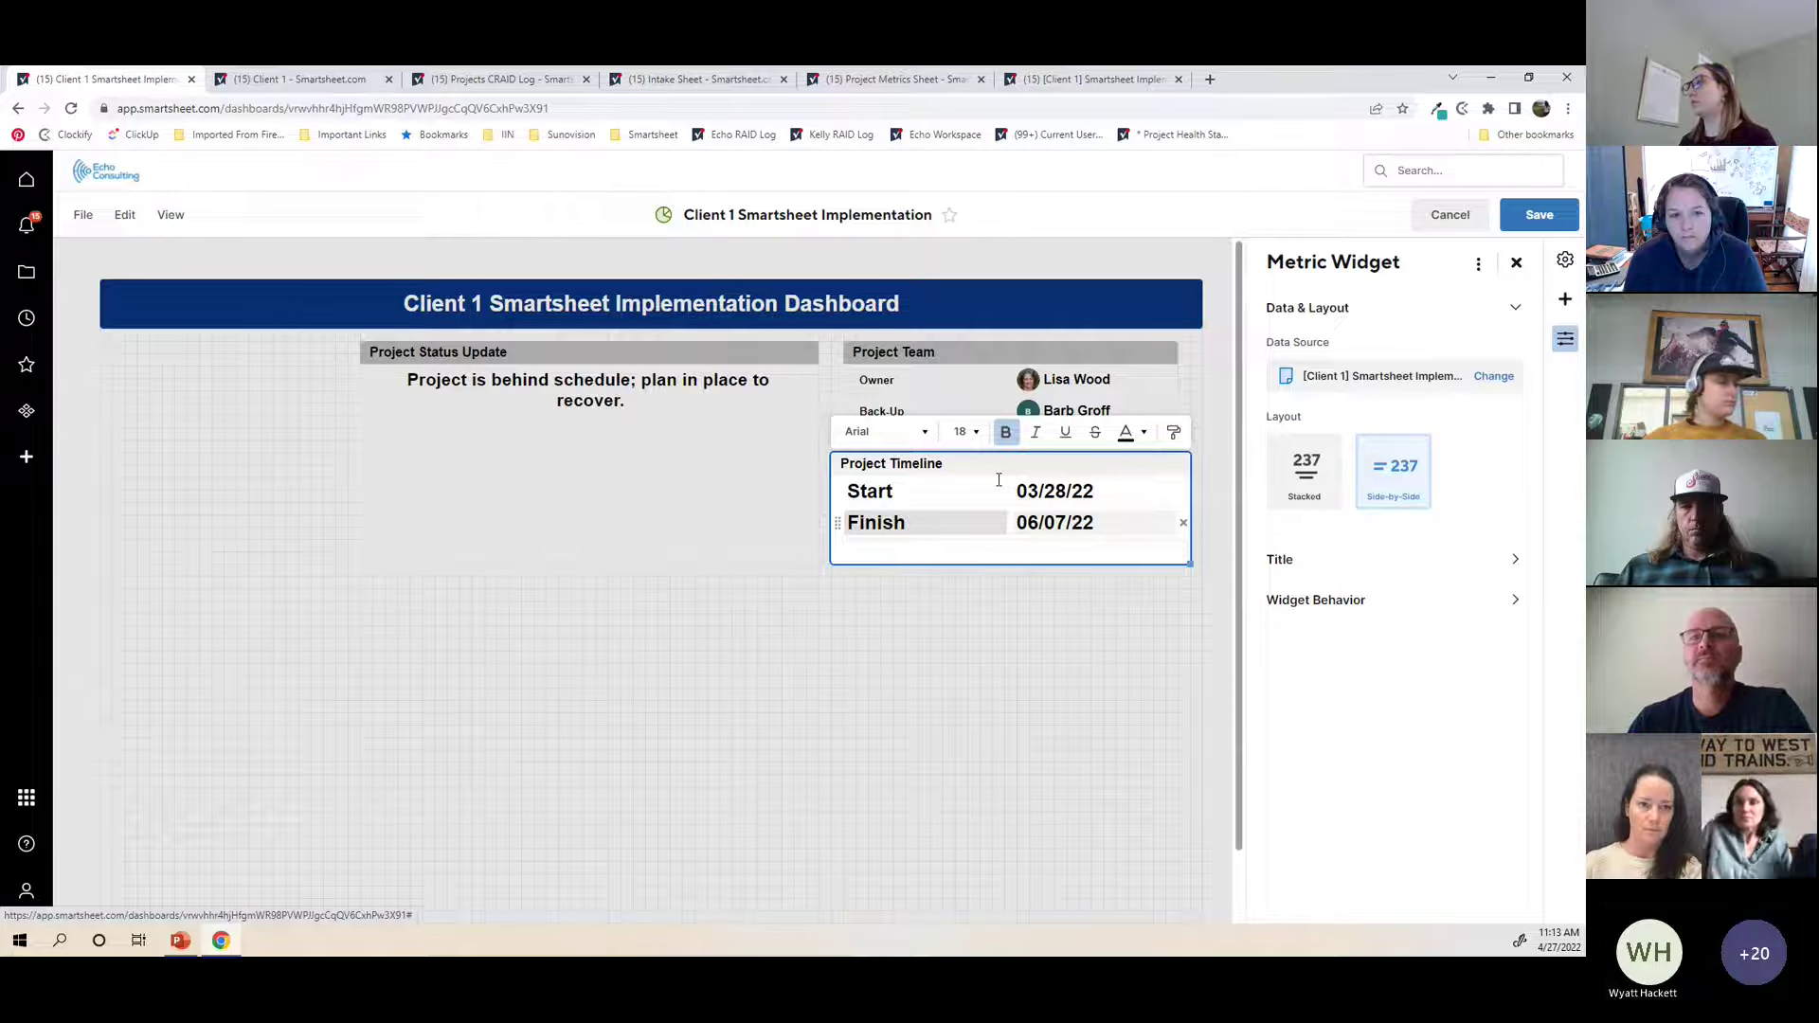
Step: Give the Project Timeline widget's title a grey background matching the other widget titles
click(995, 465)
click(1165, 418)
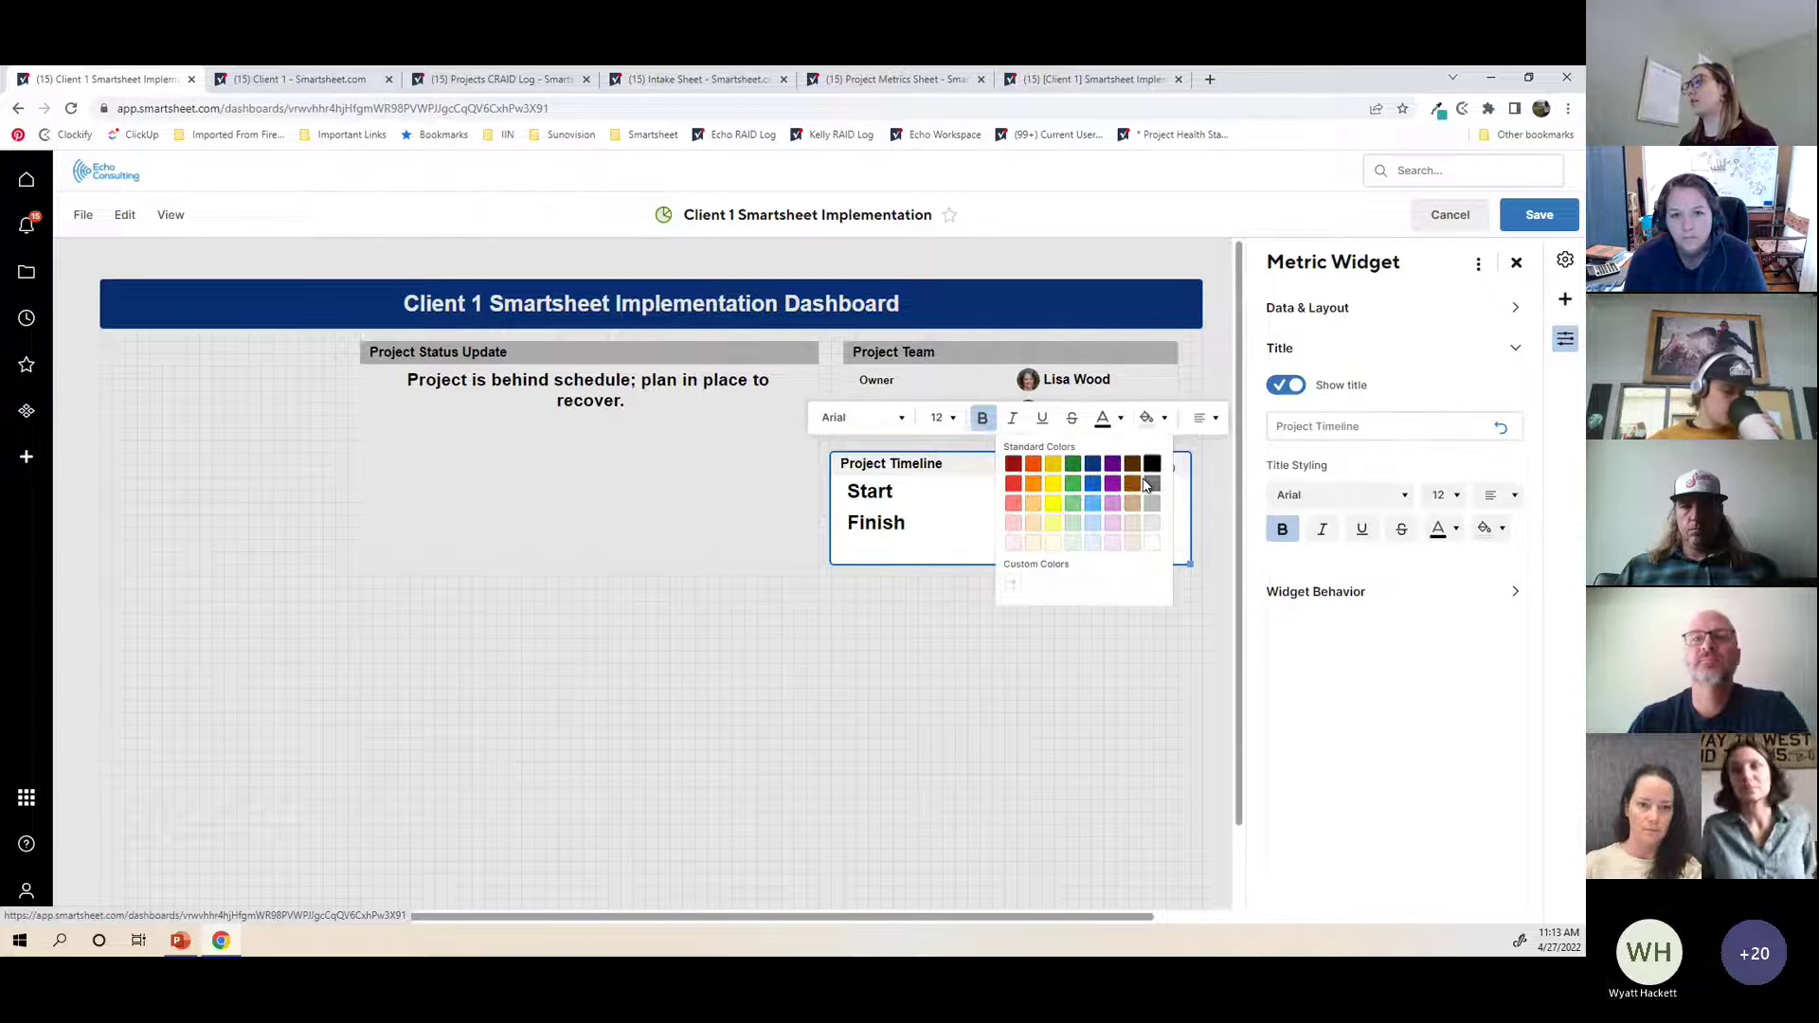
click(1224, 584)
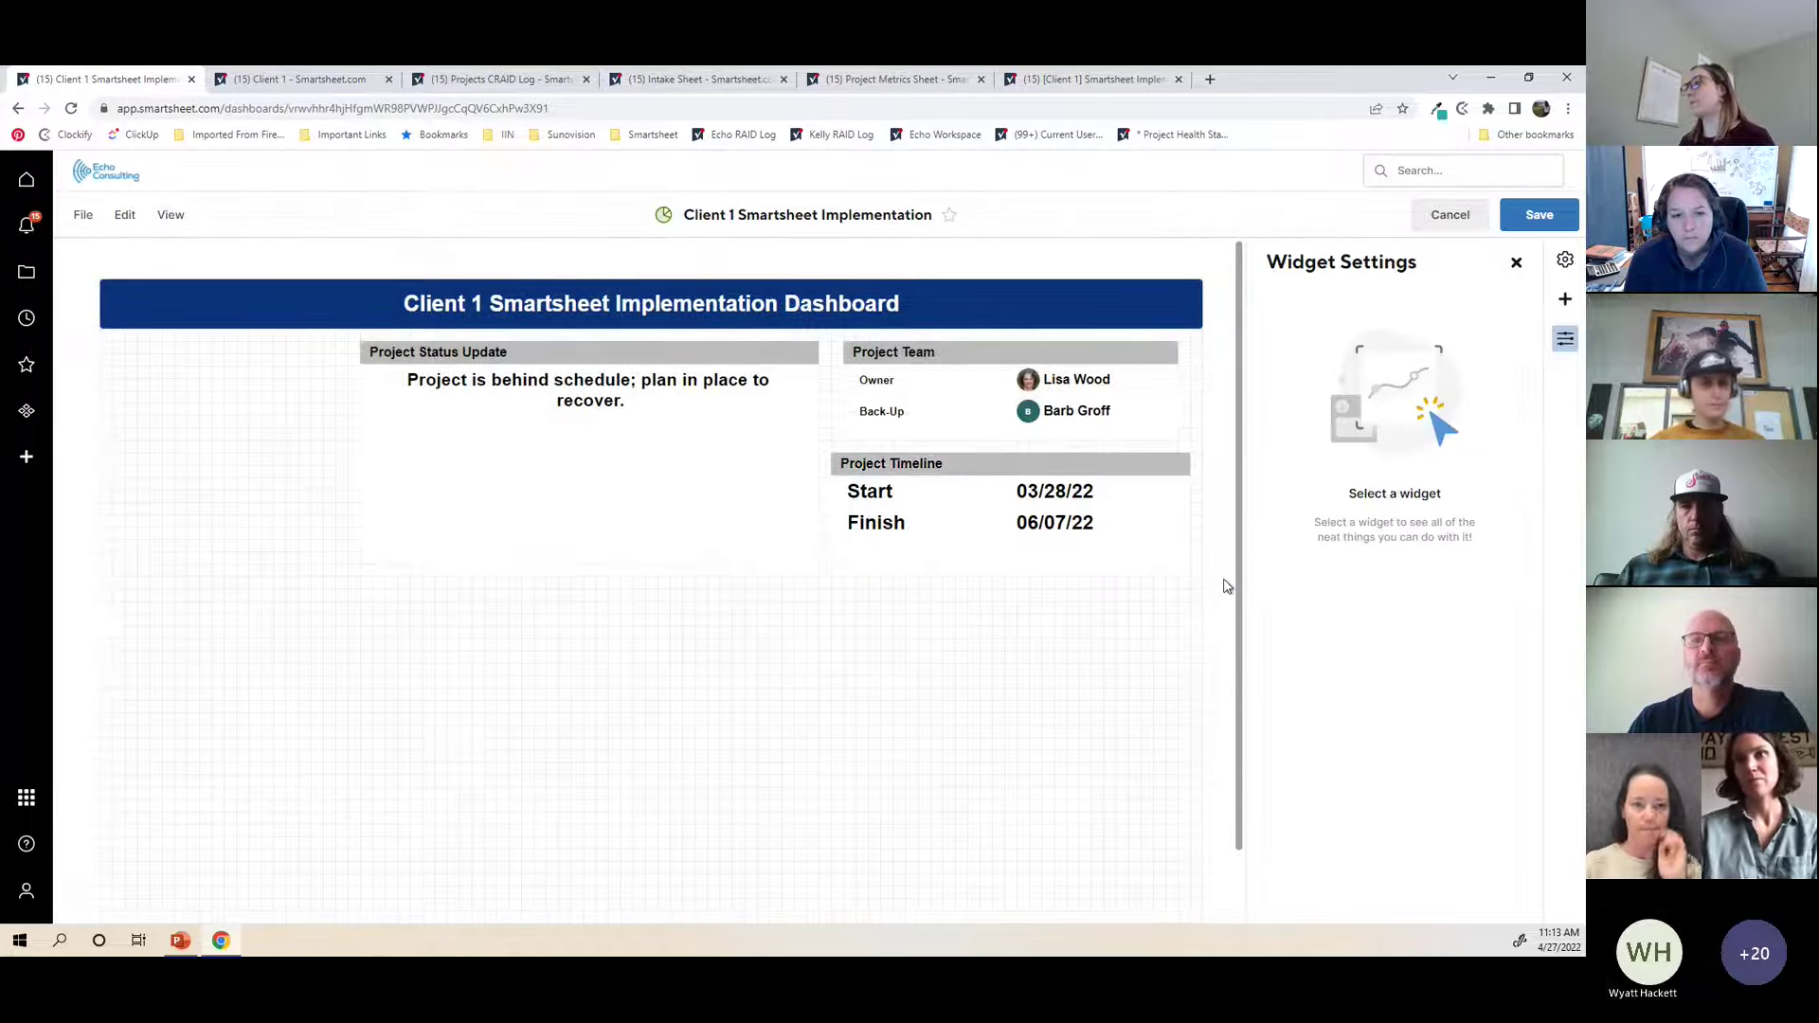
Step: Move and resize the Project Timeline widget to line up with the Project Team widget above it, and save the dashboard
click(1182, 560)
click(1133, 666)
click(1166, 464)
click(1005, 704)
click(1033, 537)
click(1214, 563)
click(1184, 559)
drag(1185, 559, 1174, 580)
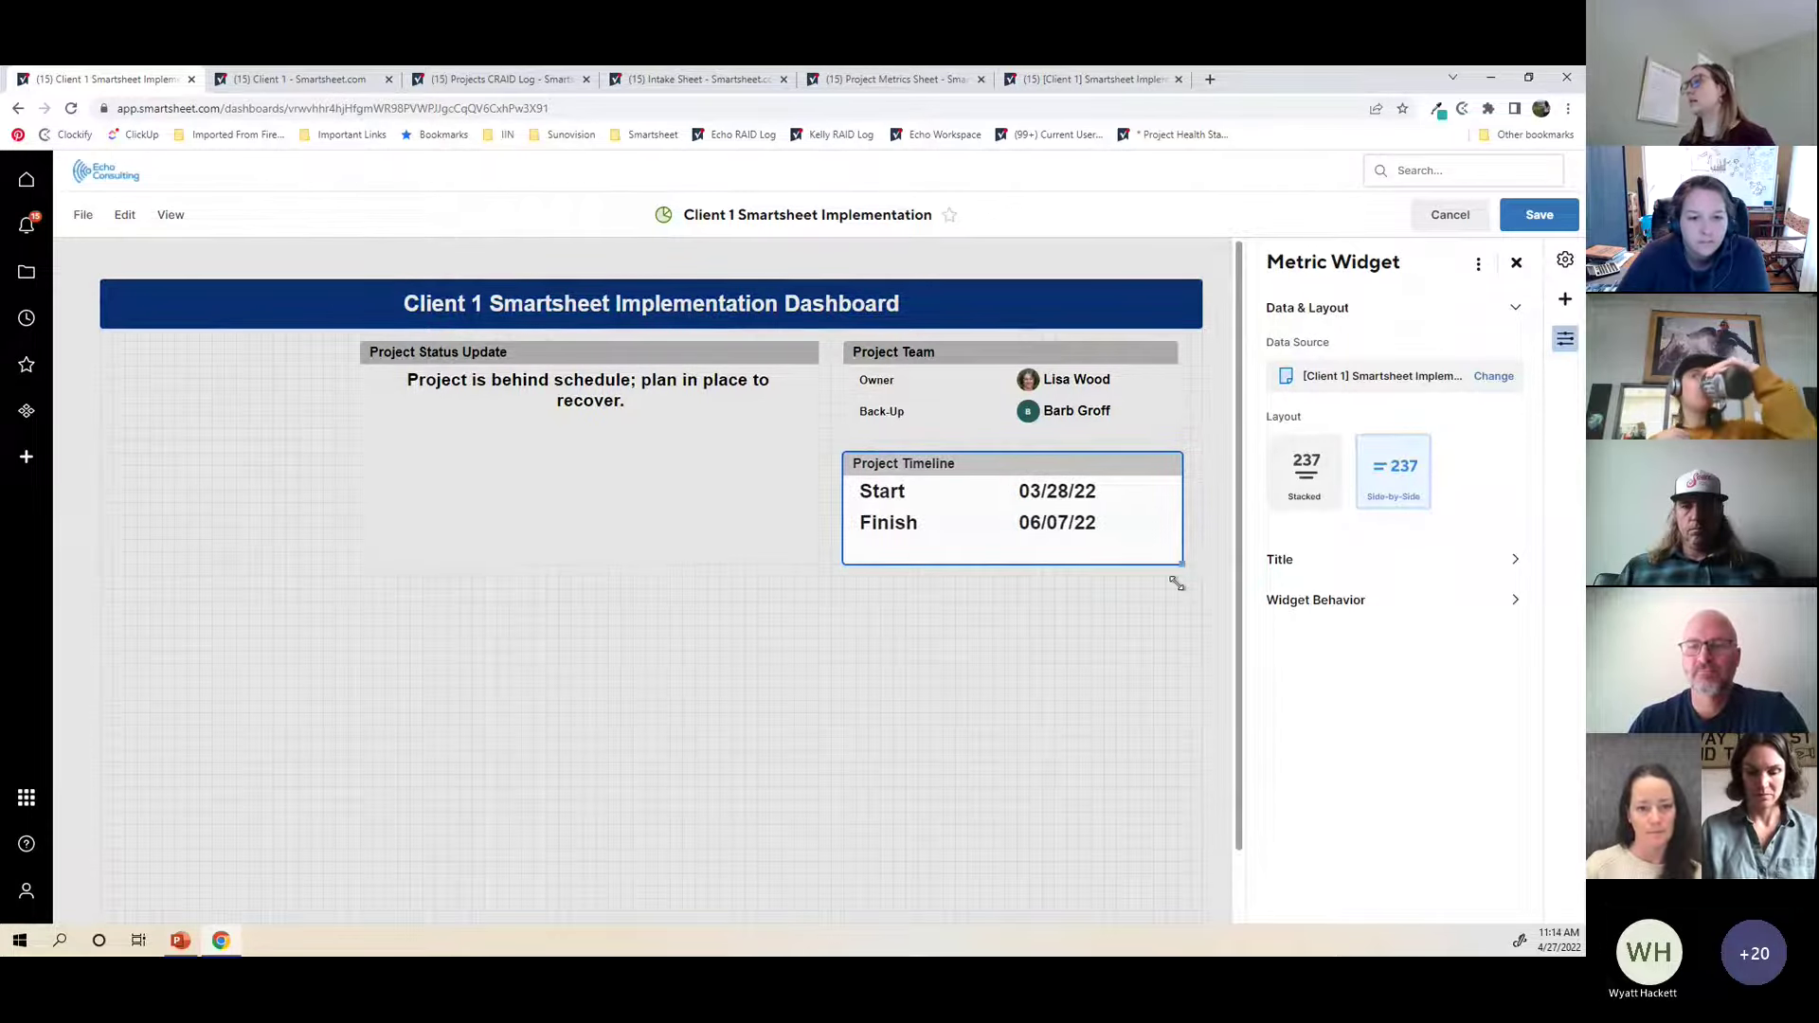
click(1173, 581)
click(1544, 216)
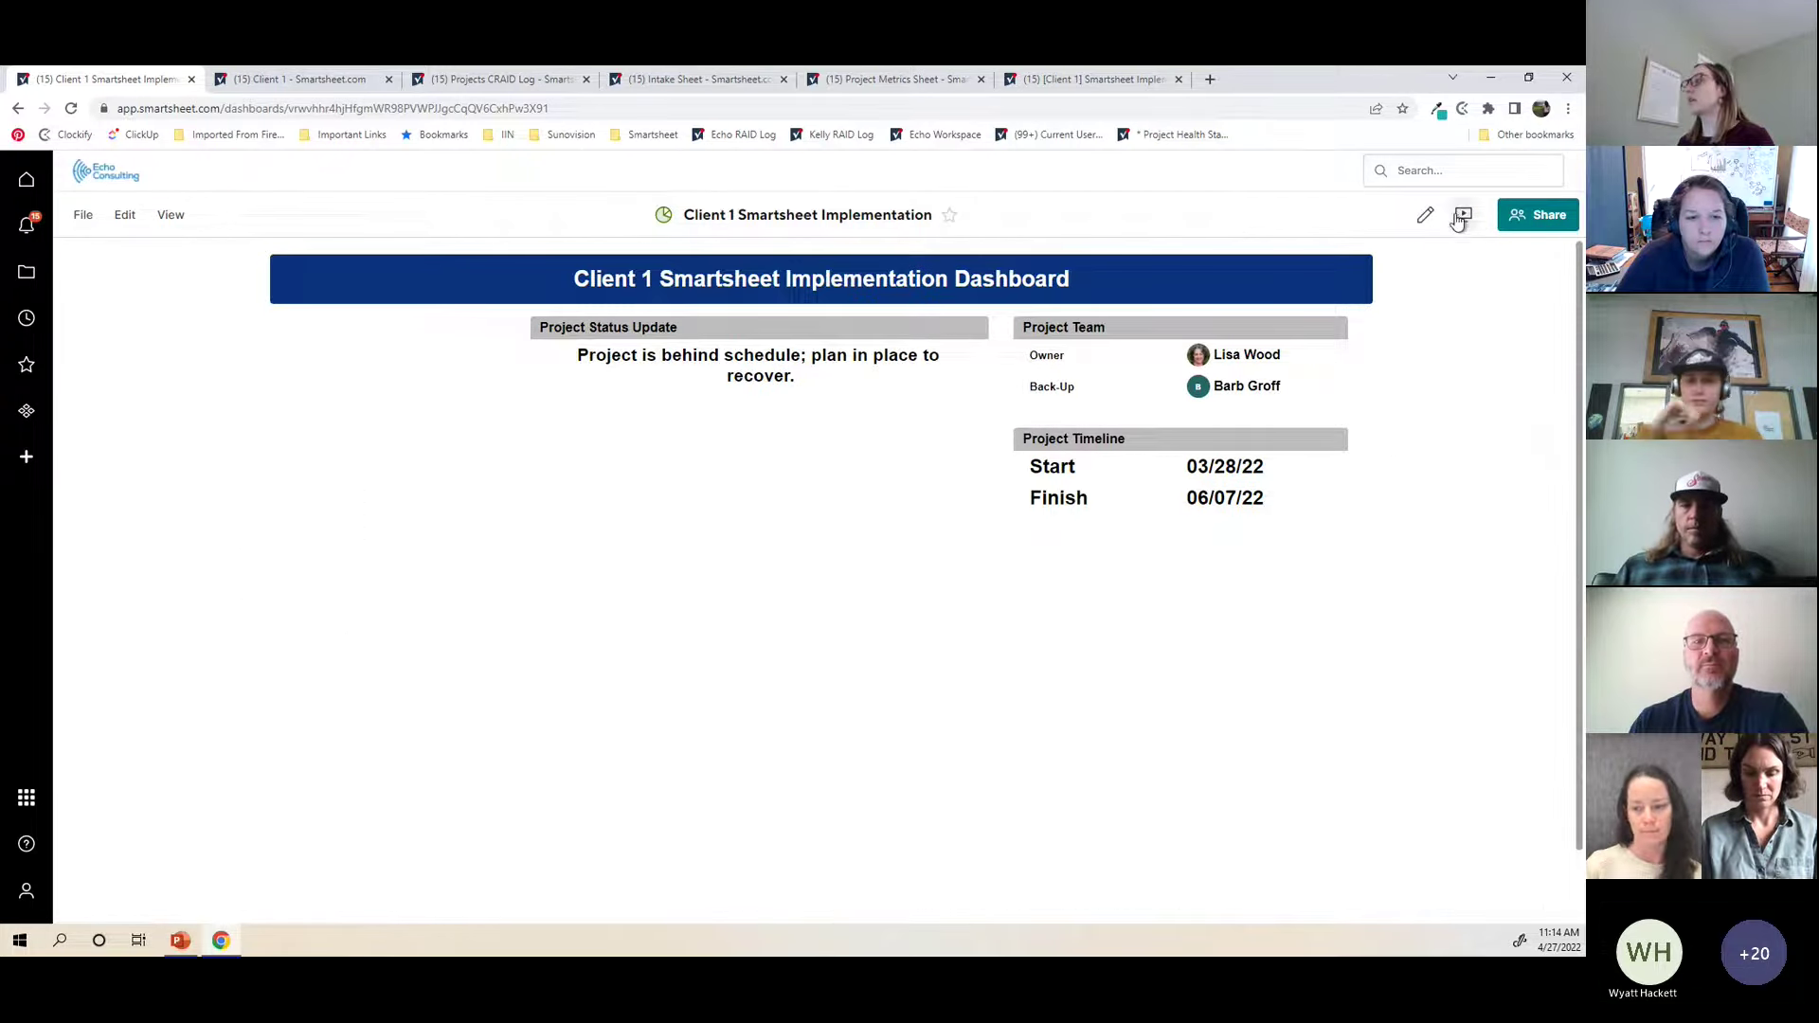
Step: Reopen the dashboard for editing and set the Owner and Back-Up labels in the Project Team widget to font size 18
click(1425, 214)
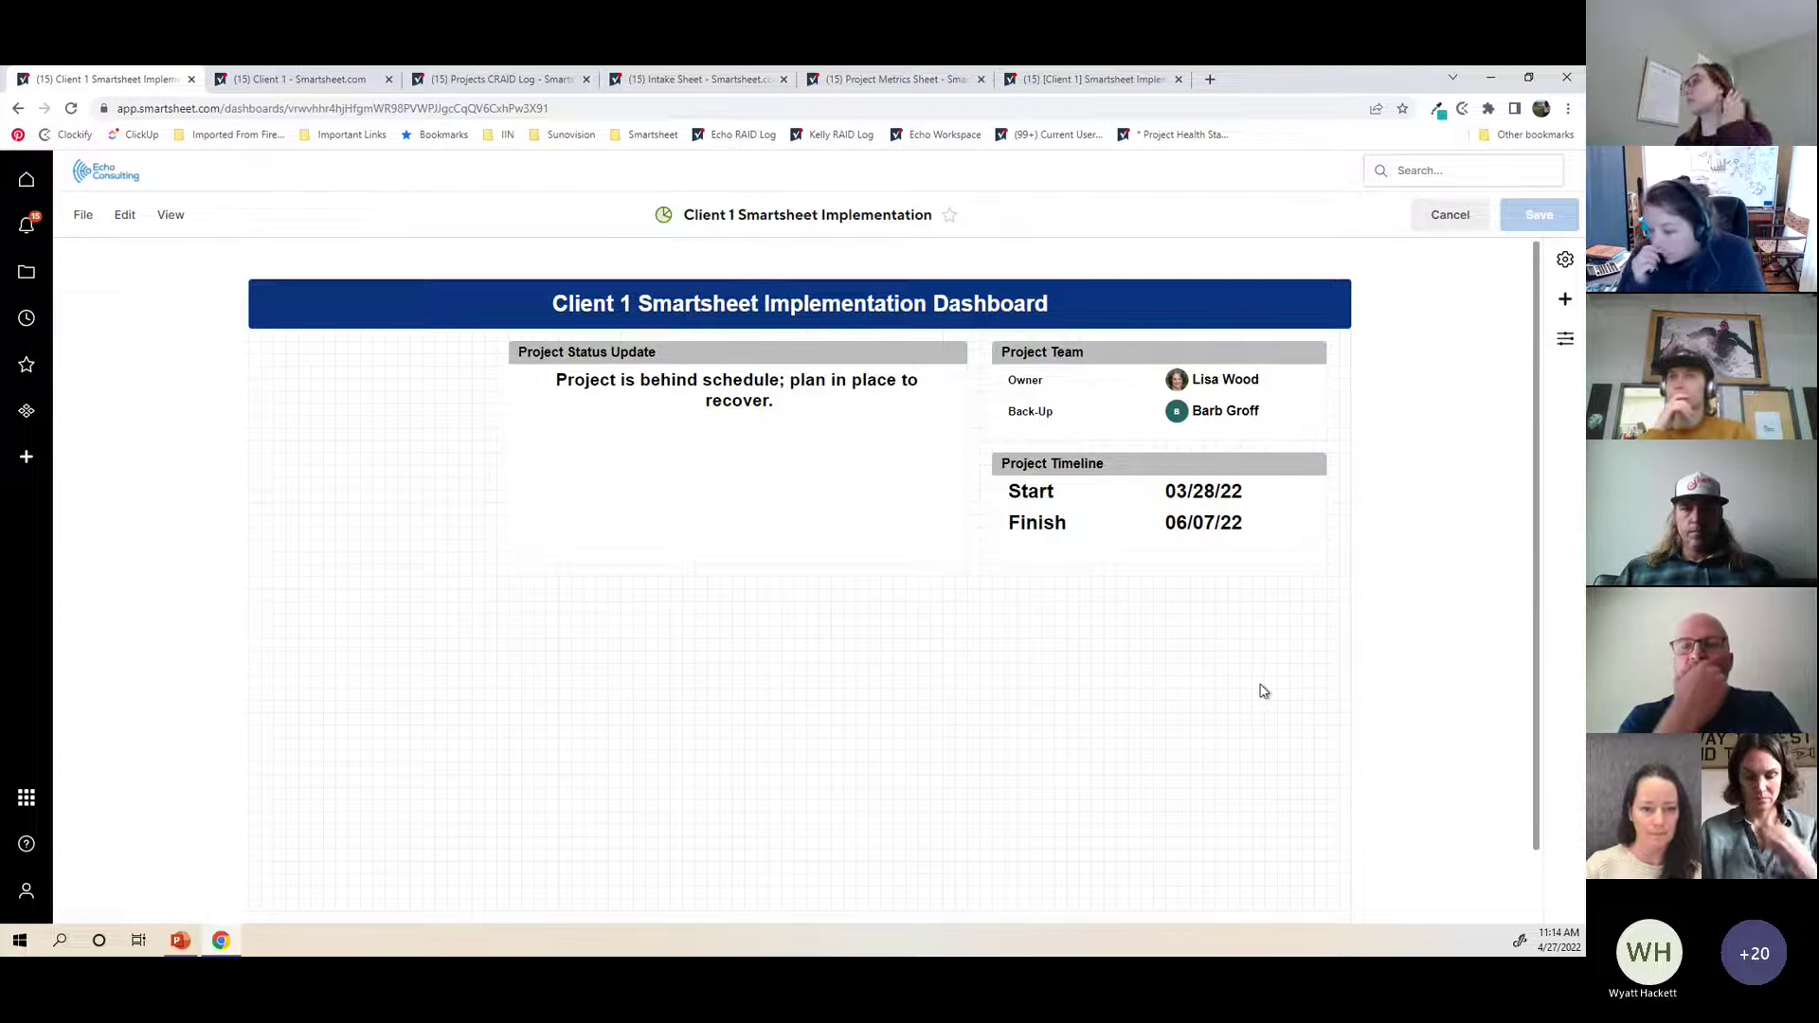
click(1315, 354)
click(1340, 379)
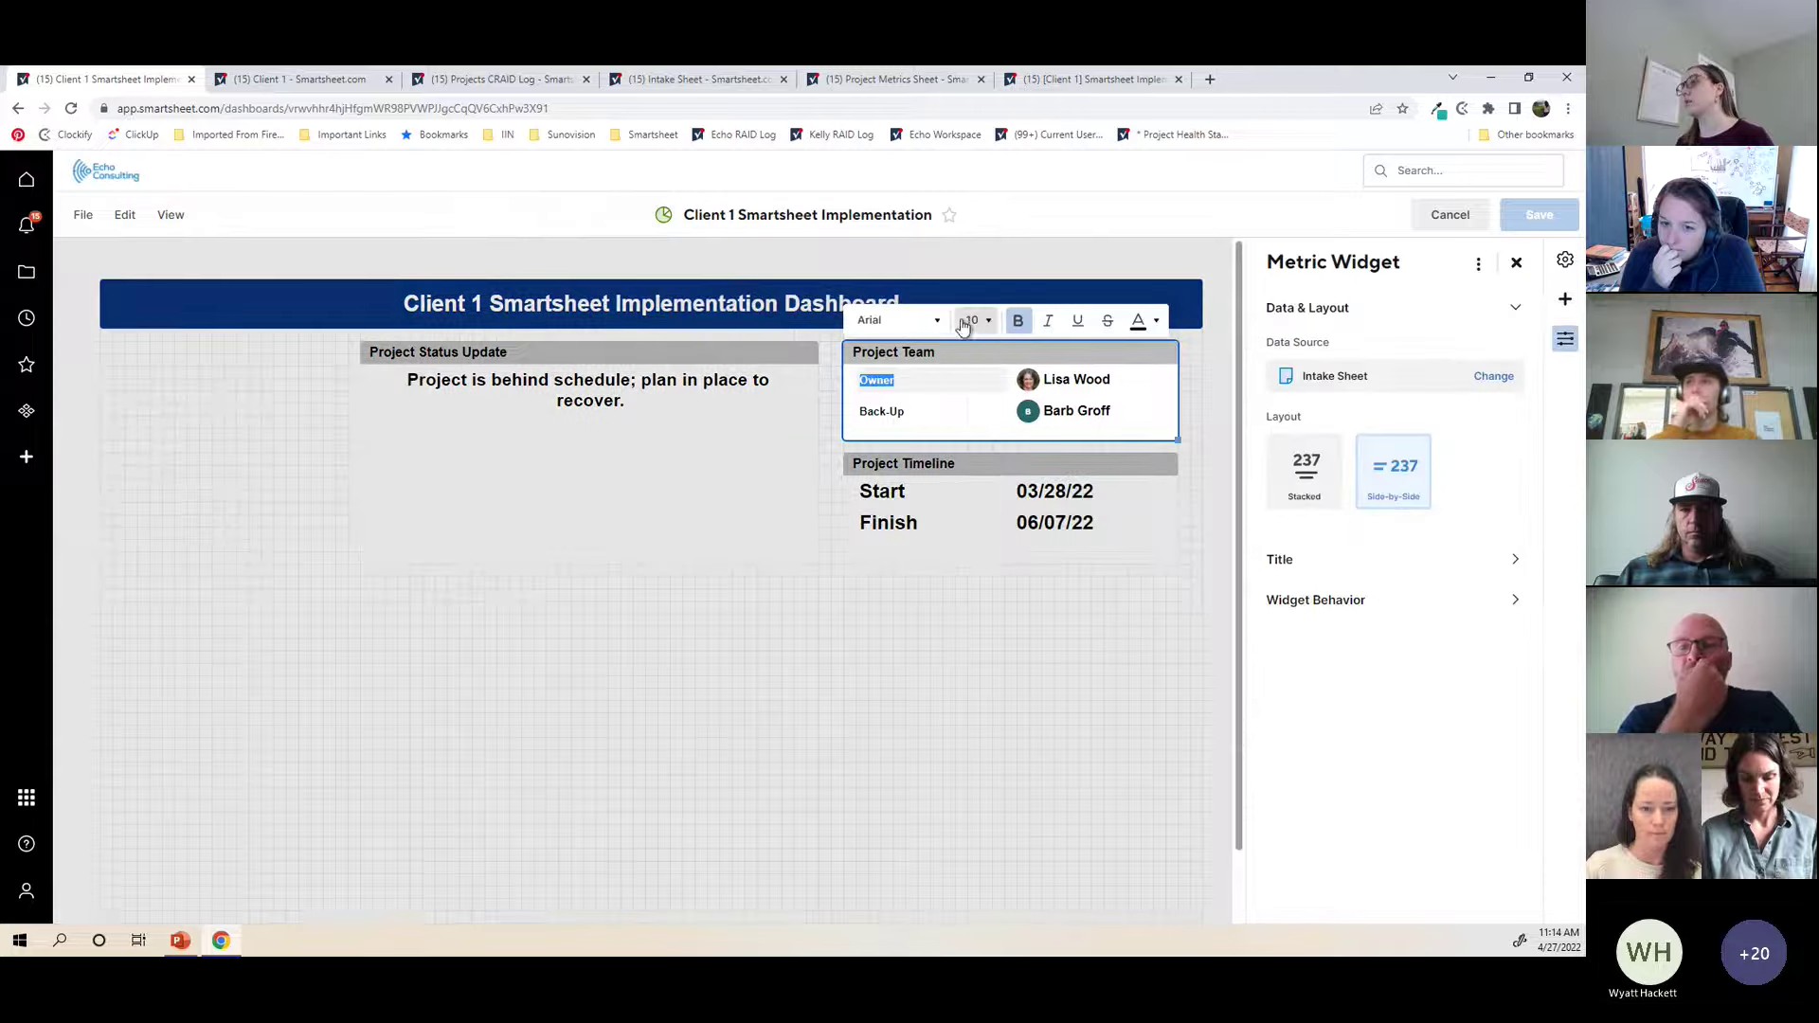
double_click(883, 381)
double_click(881, 411)
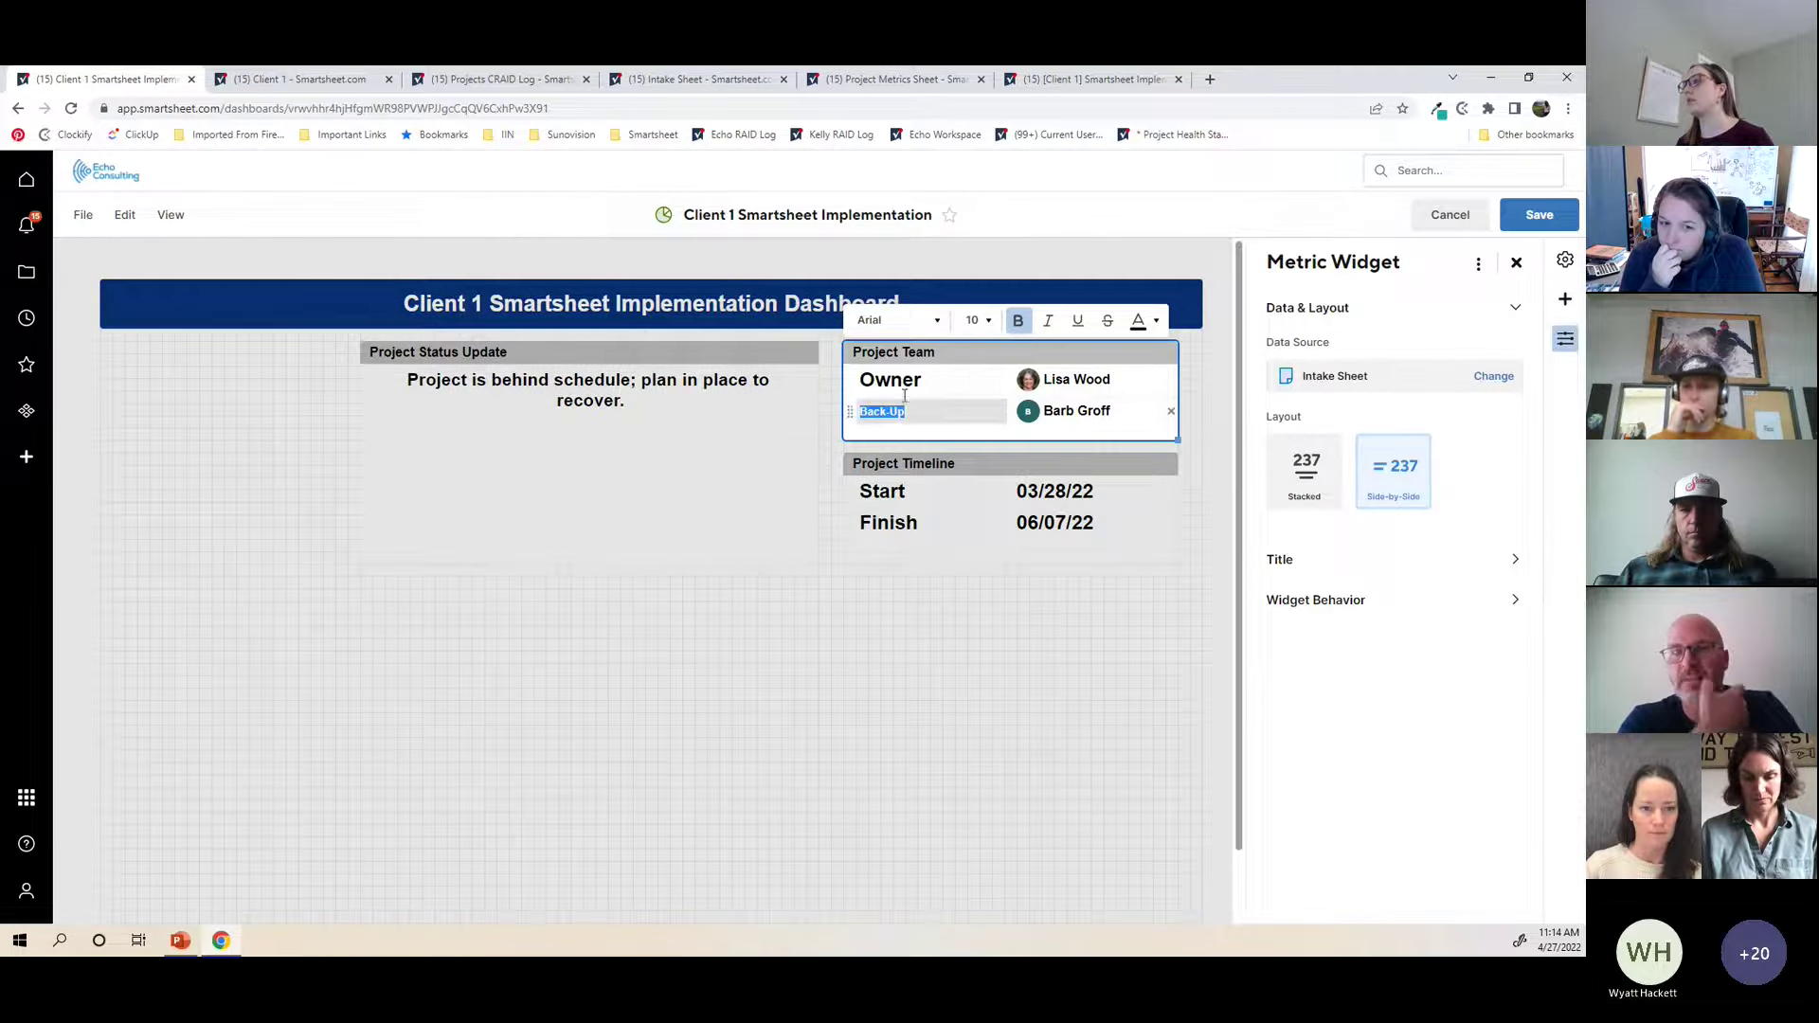
click(977, 321)
click(976, 500)
Step: Add a metric widget below the existing ones showing the % Complete value from Client 1's Project Metrics Sheet
click(422, 905)
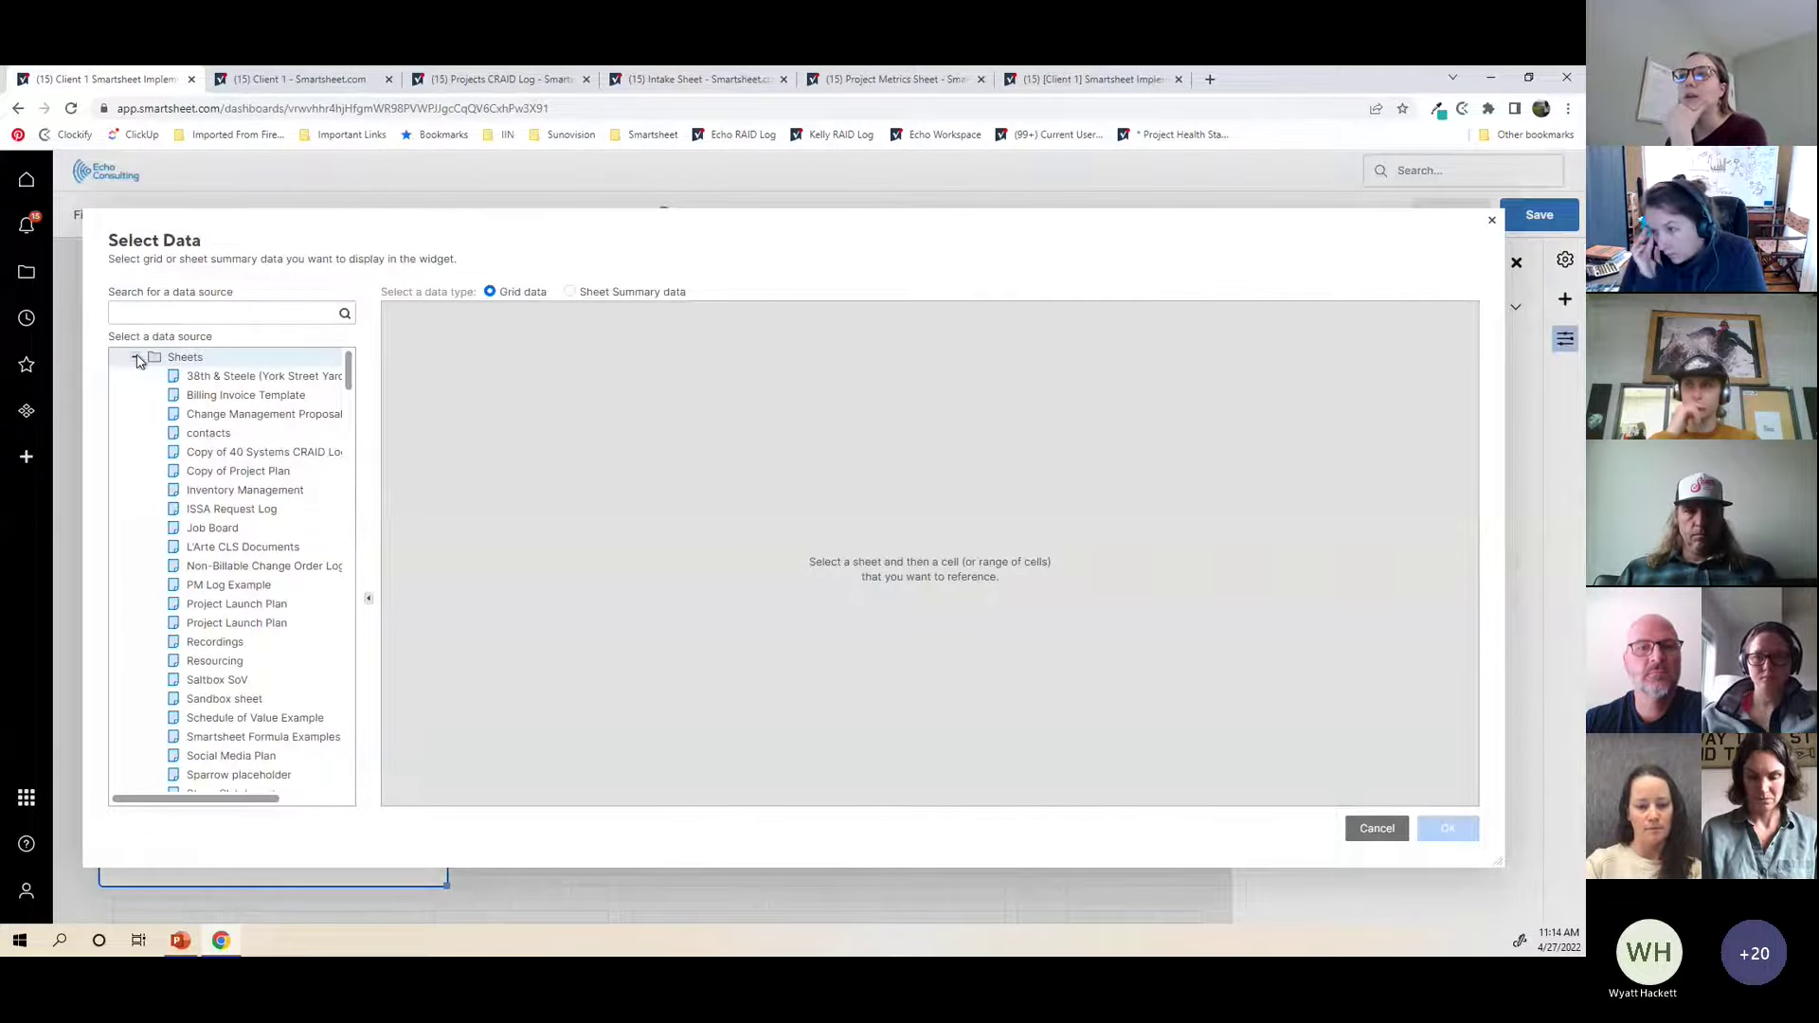
click(135, 357)
click(135, 433)
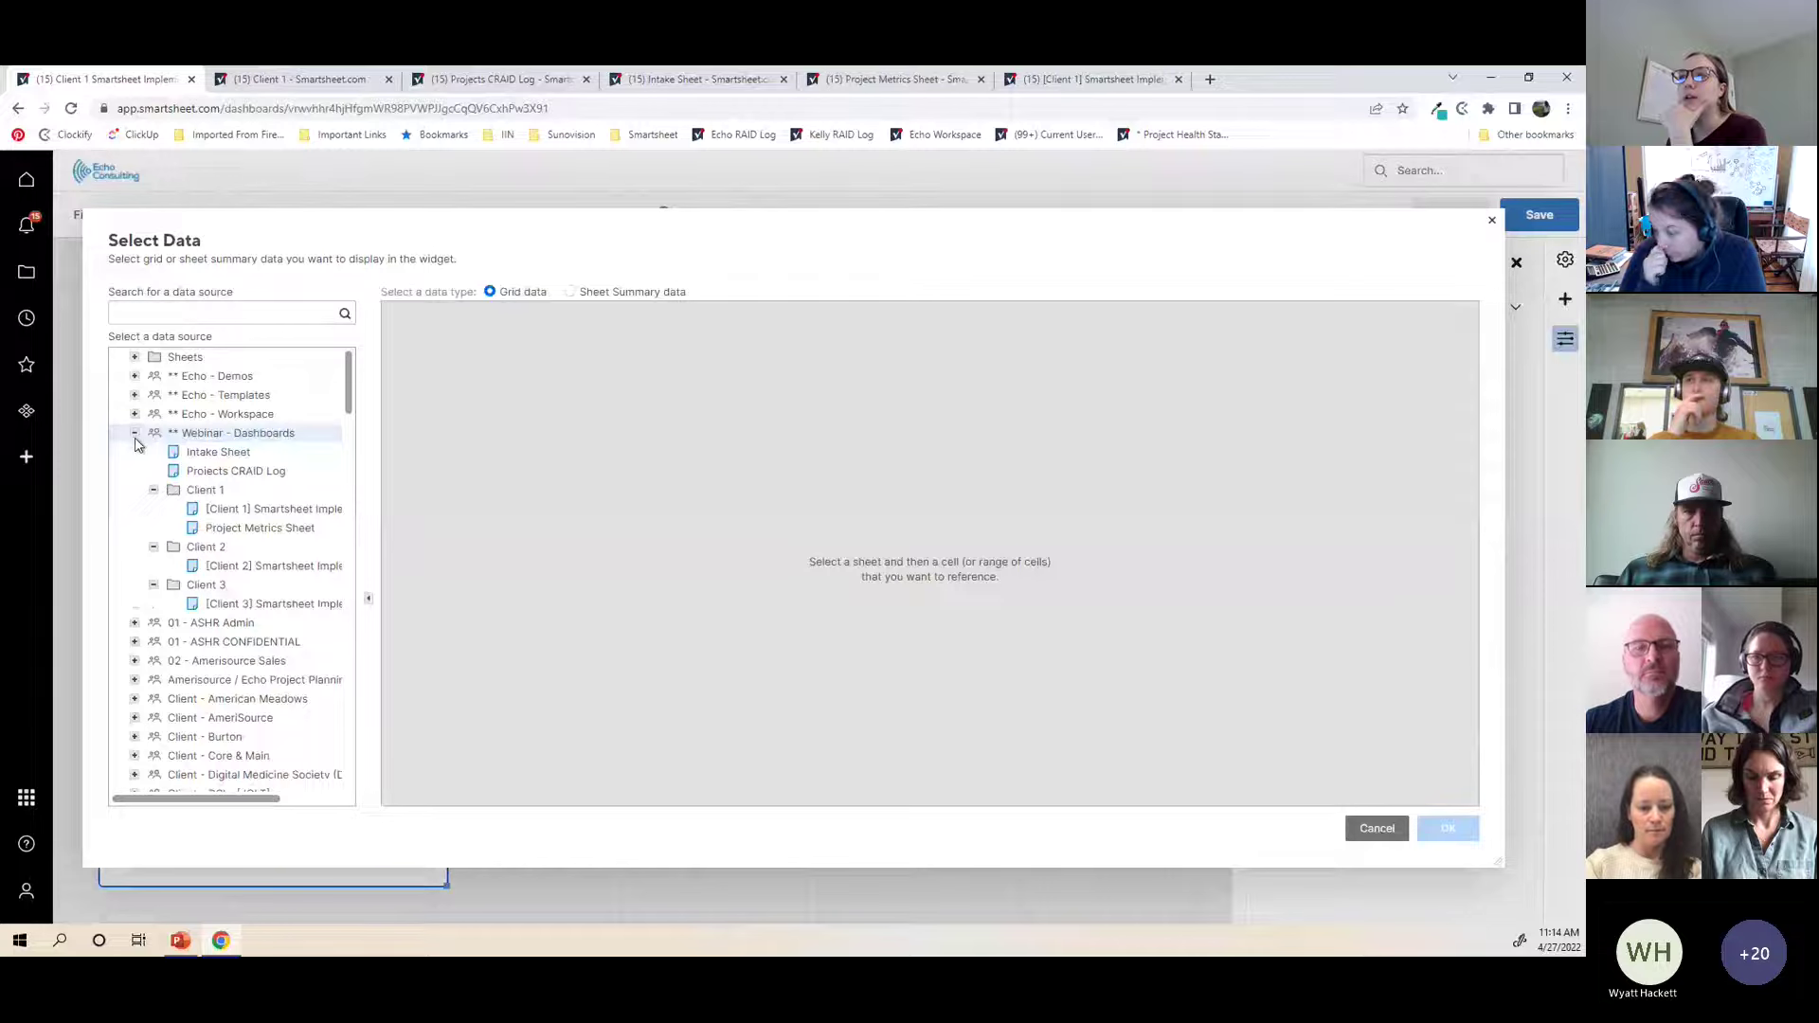
click(261, 528)
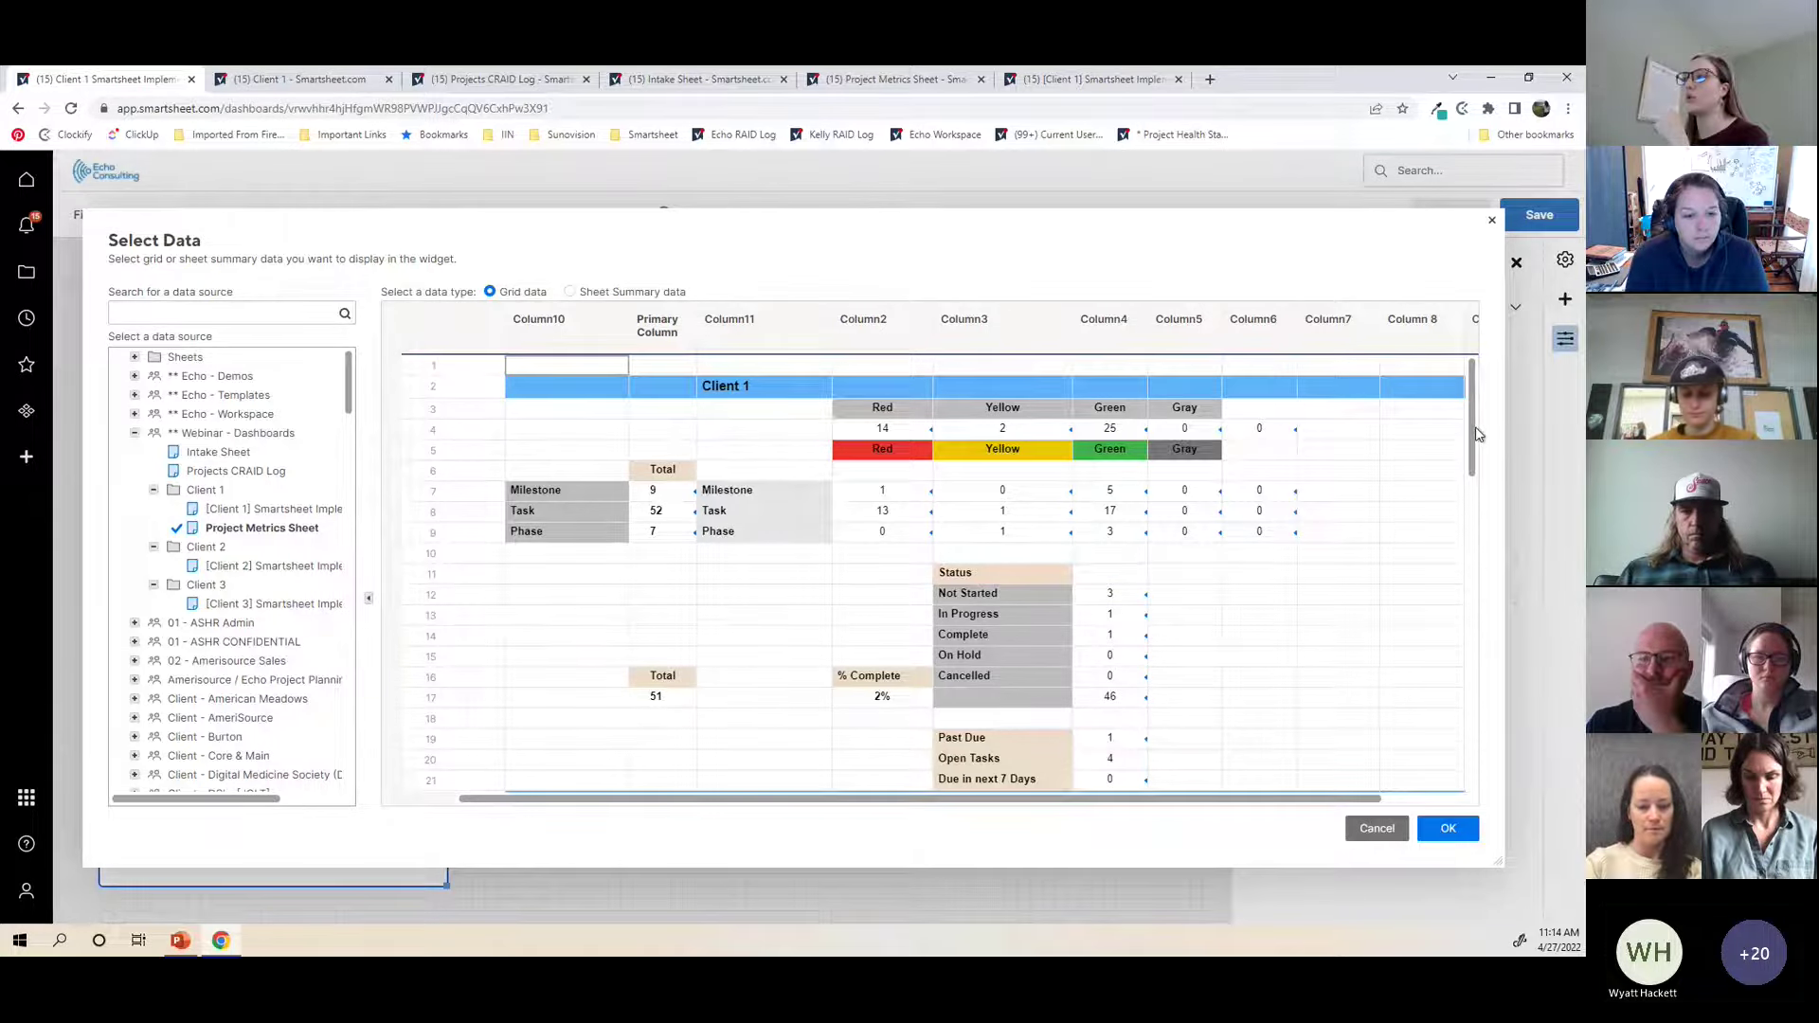
scroll(1478, 434, down, 3)
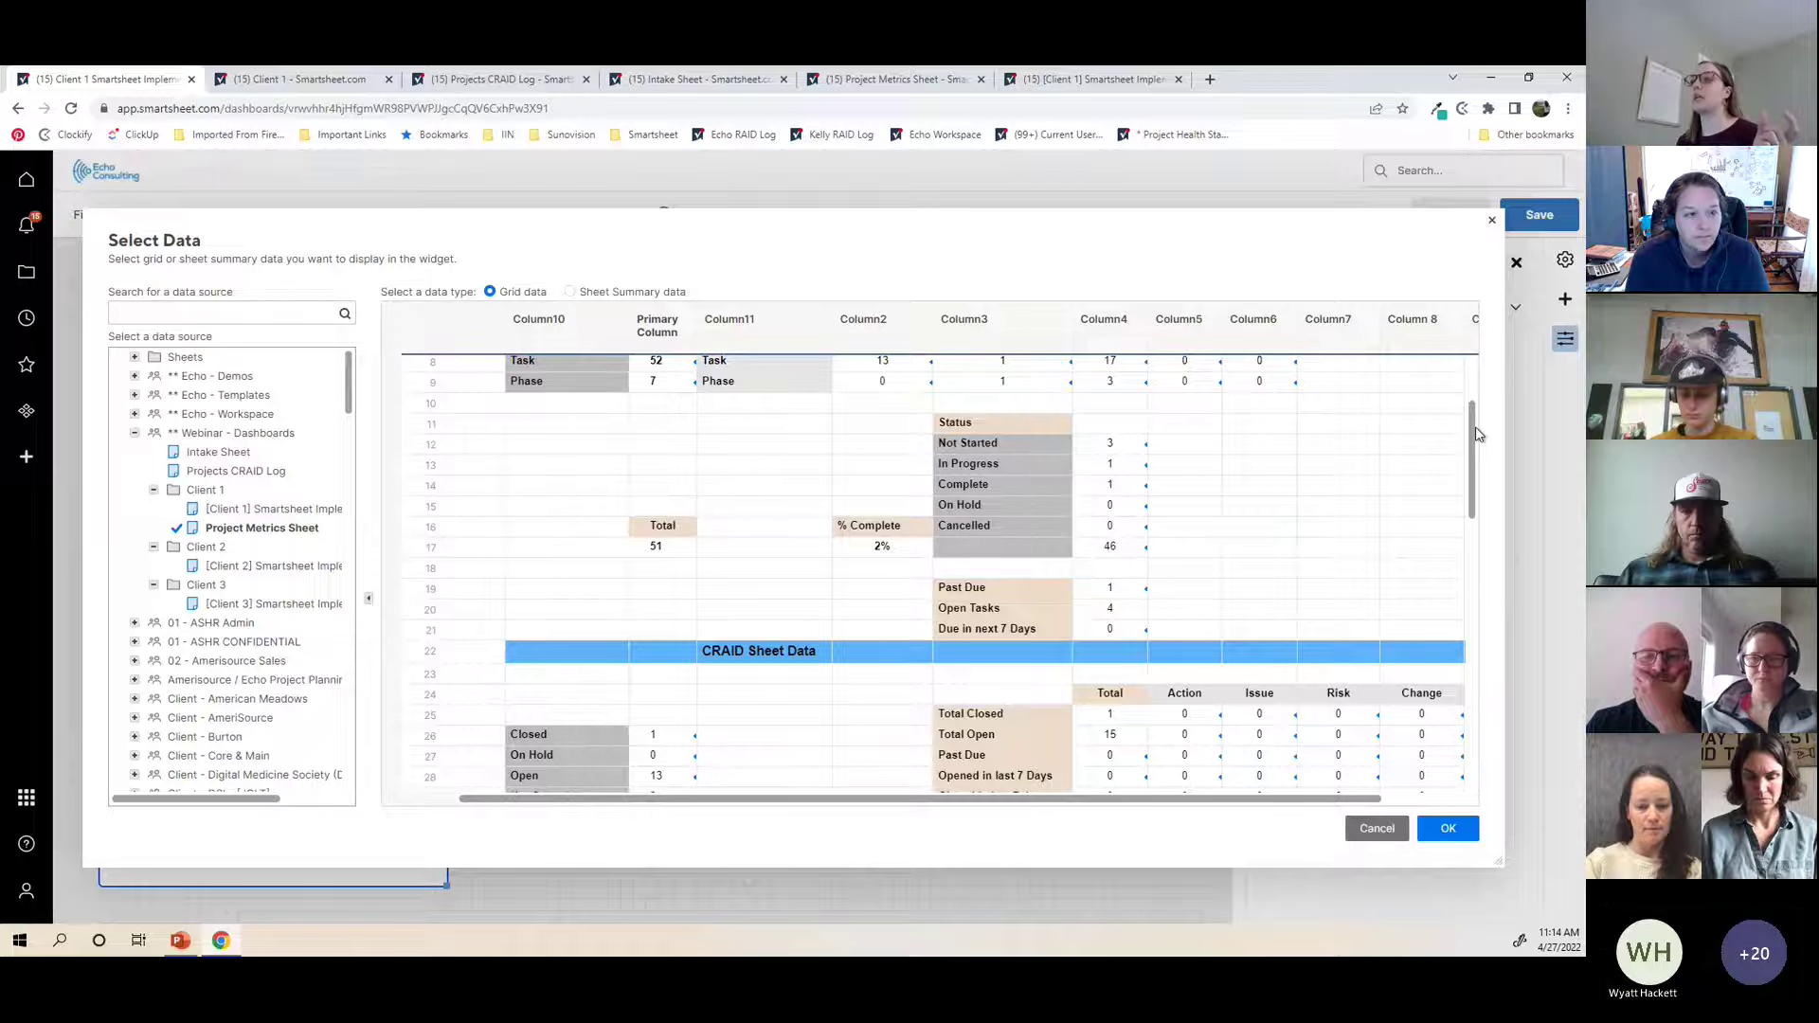
scroll(1475, 434, up, 3)
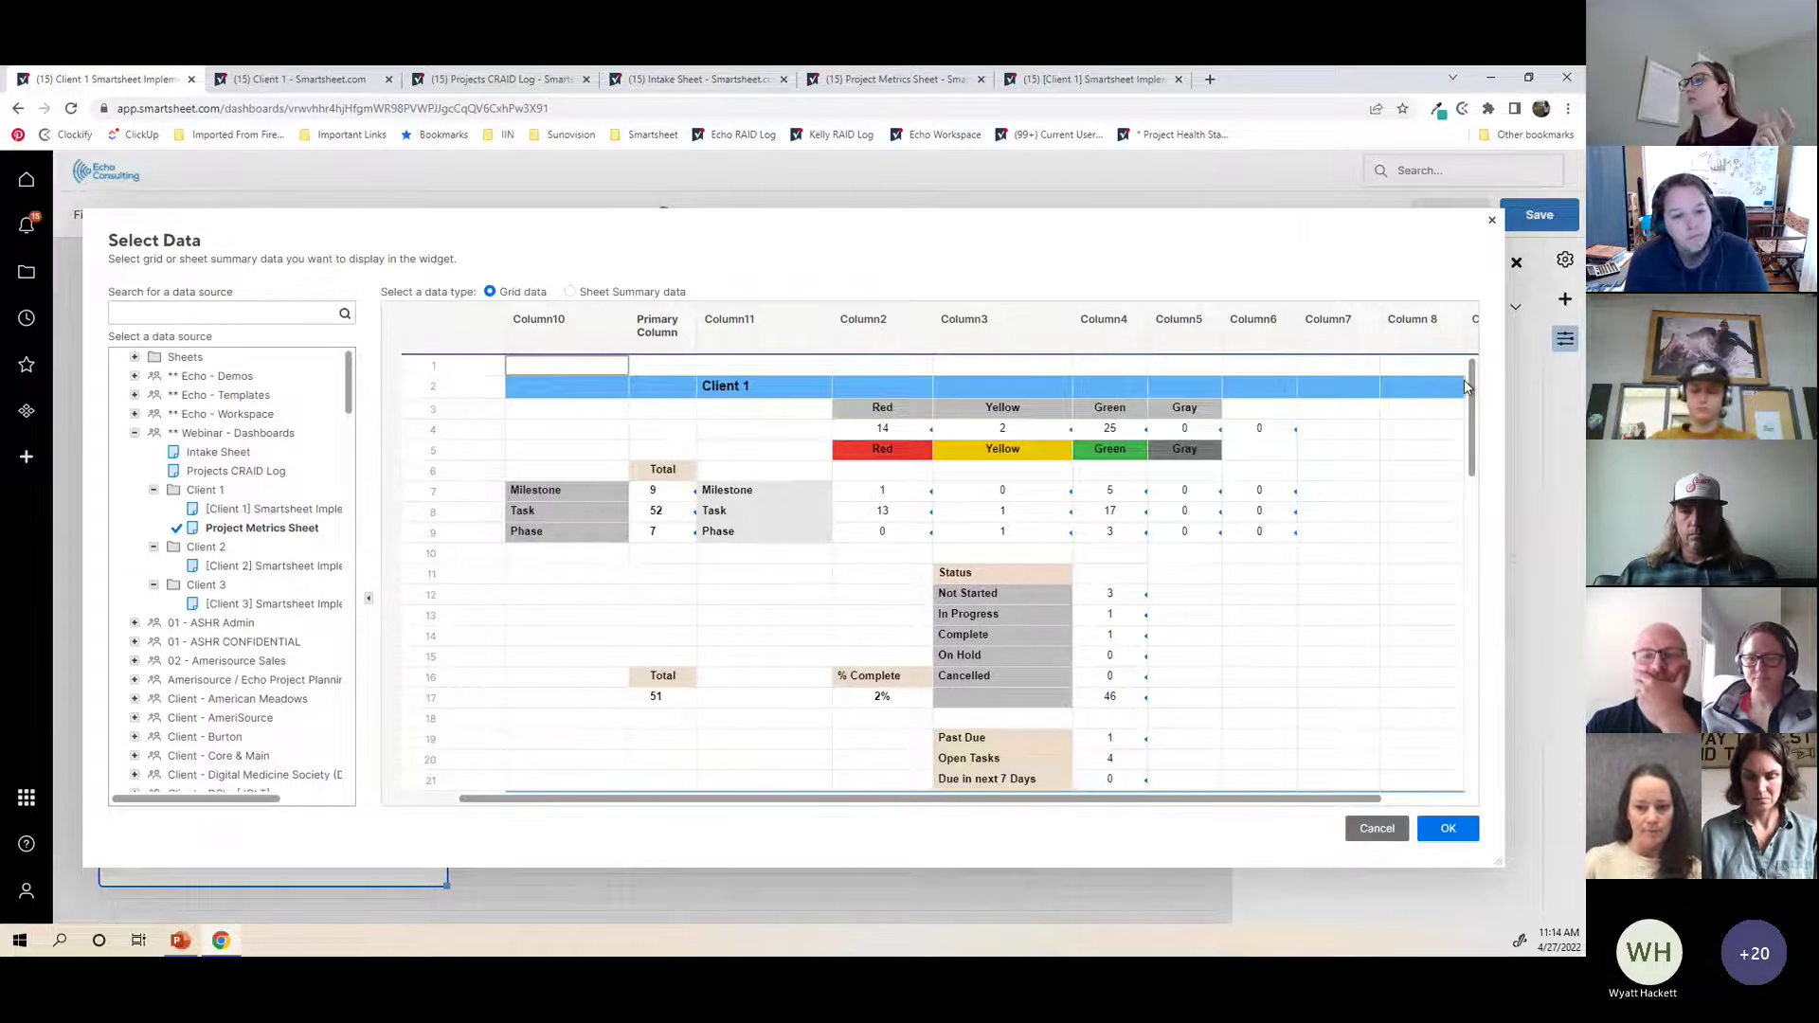
scroll(1467, 406, down, 1)
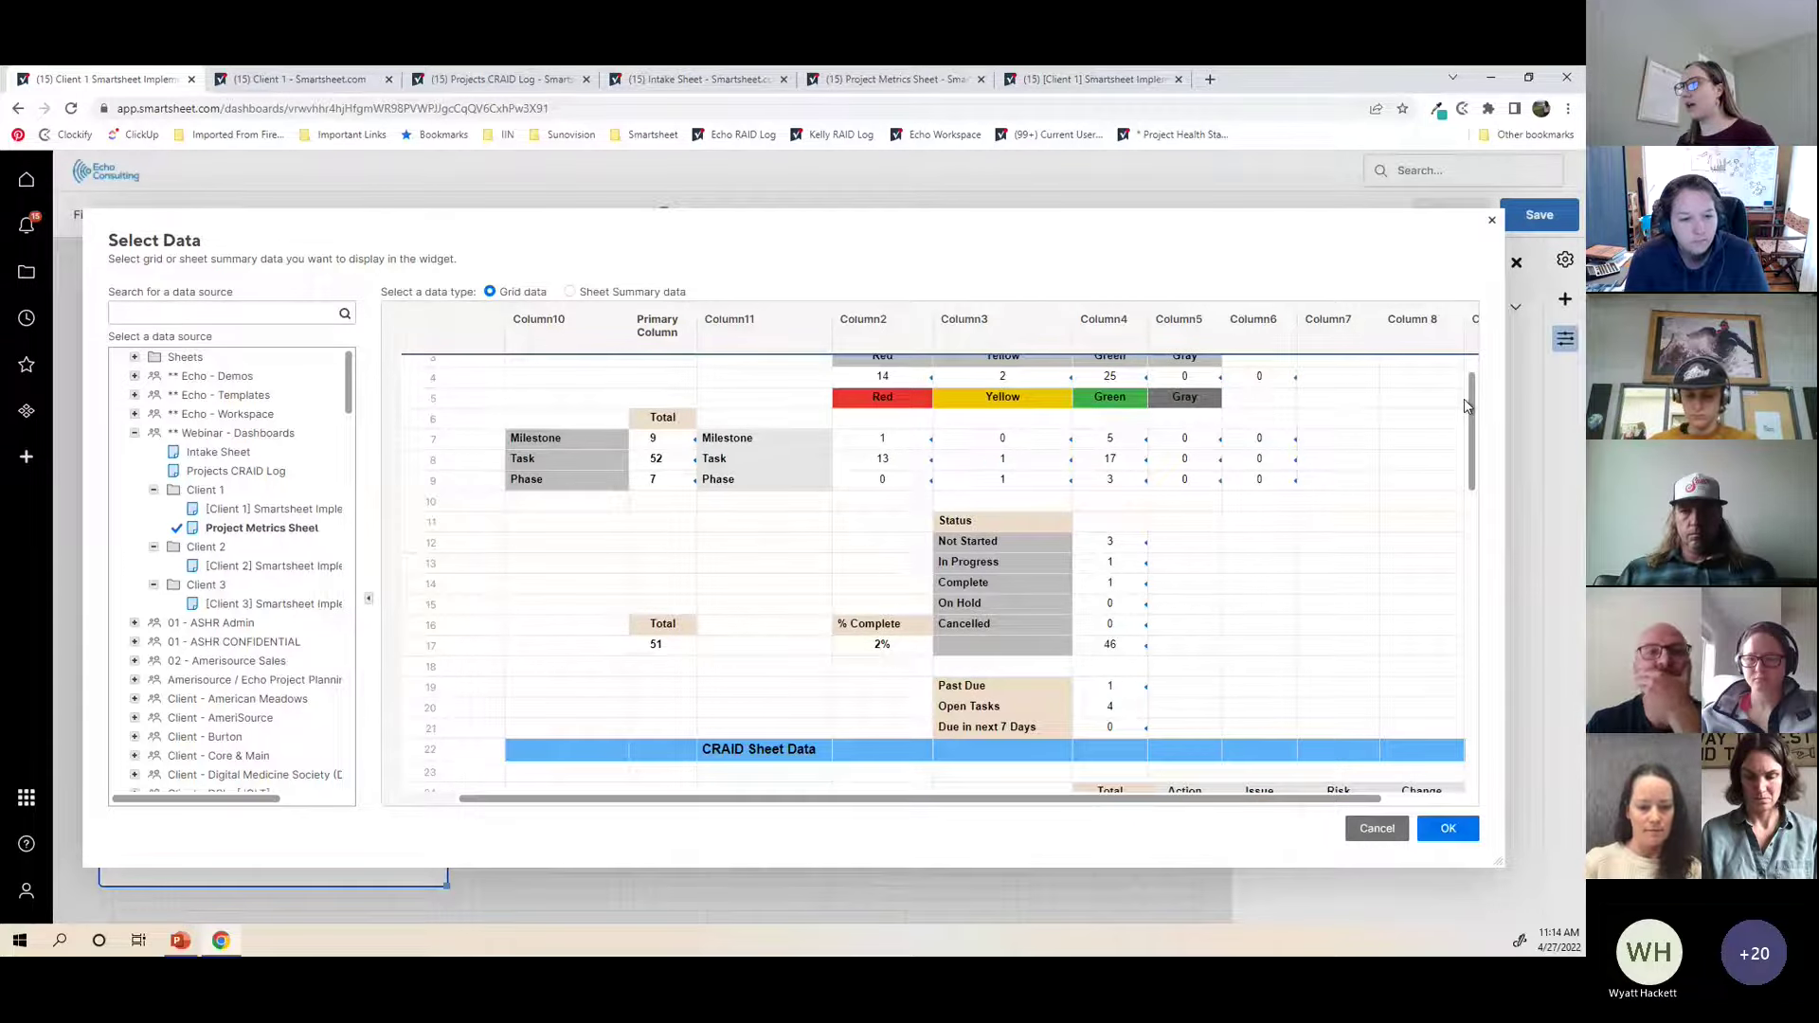
double_click(888, 648)
Step: Remove the Column2 label from the % Complete metric widget and shrink the widget to a small box around its value
double_click(325, 634)
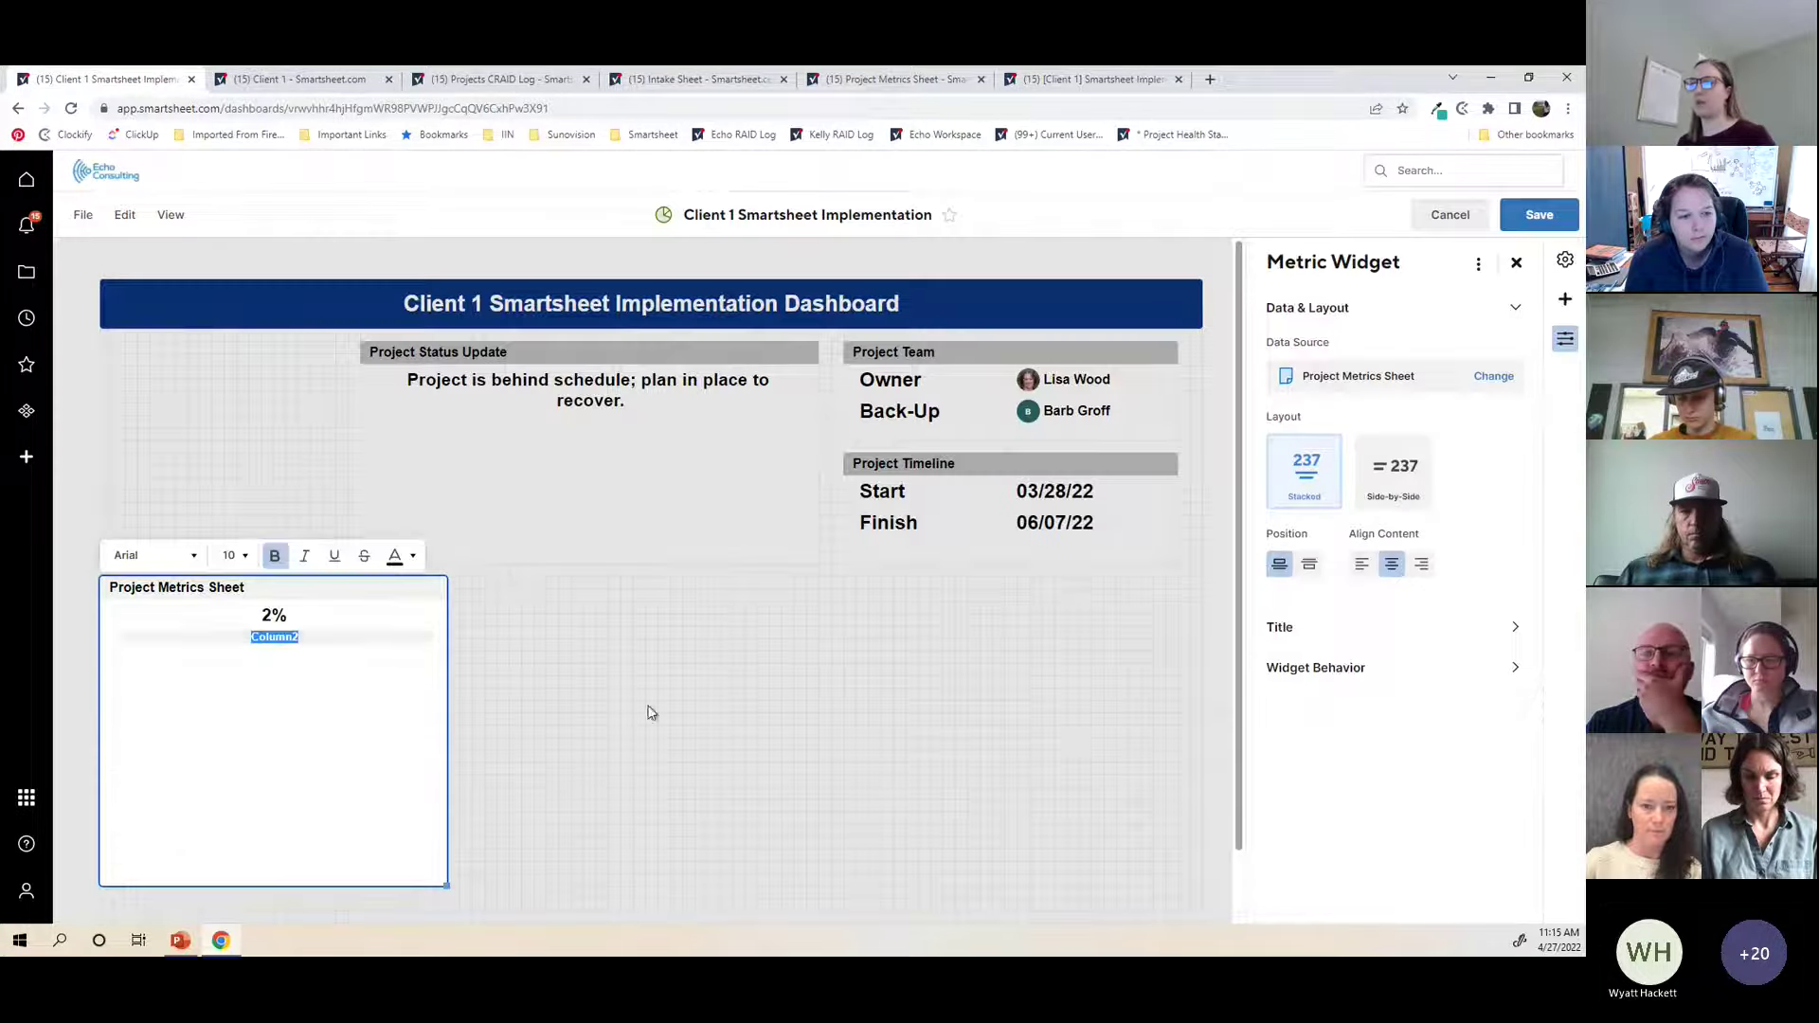
key(Delete)
click(650, 711)
drag(446, 885, 224, 695)
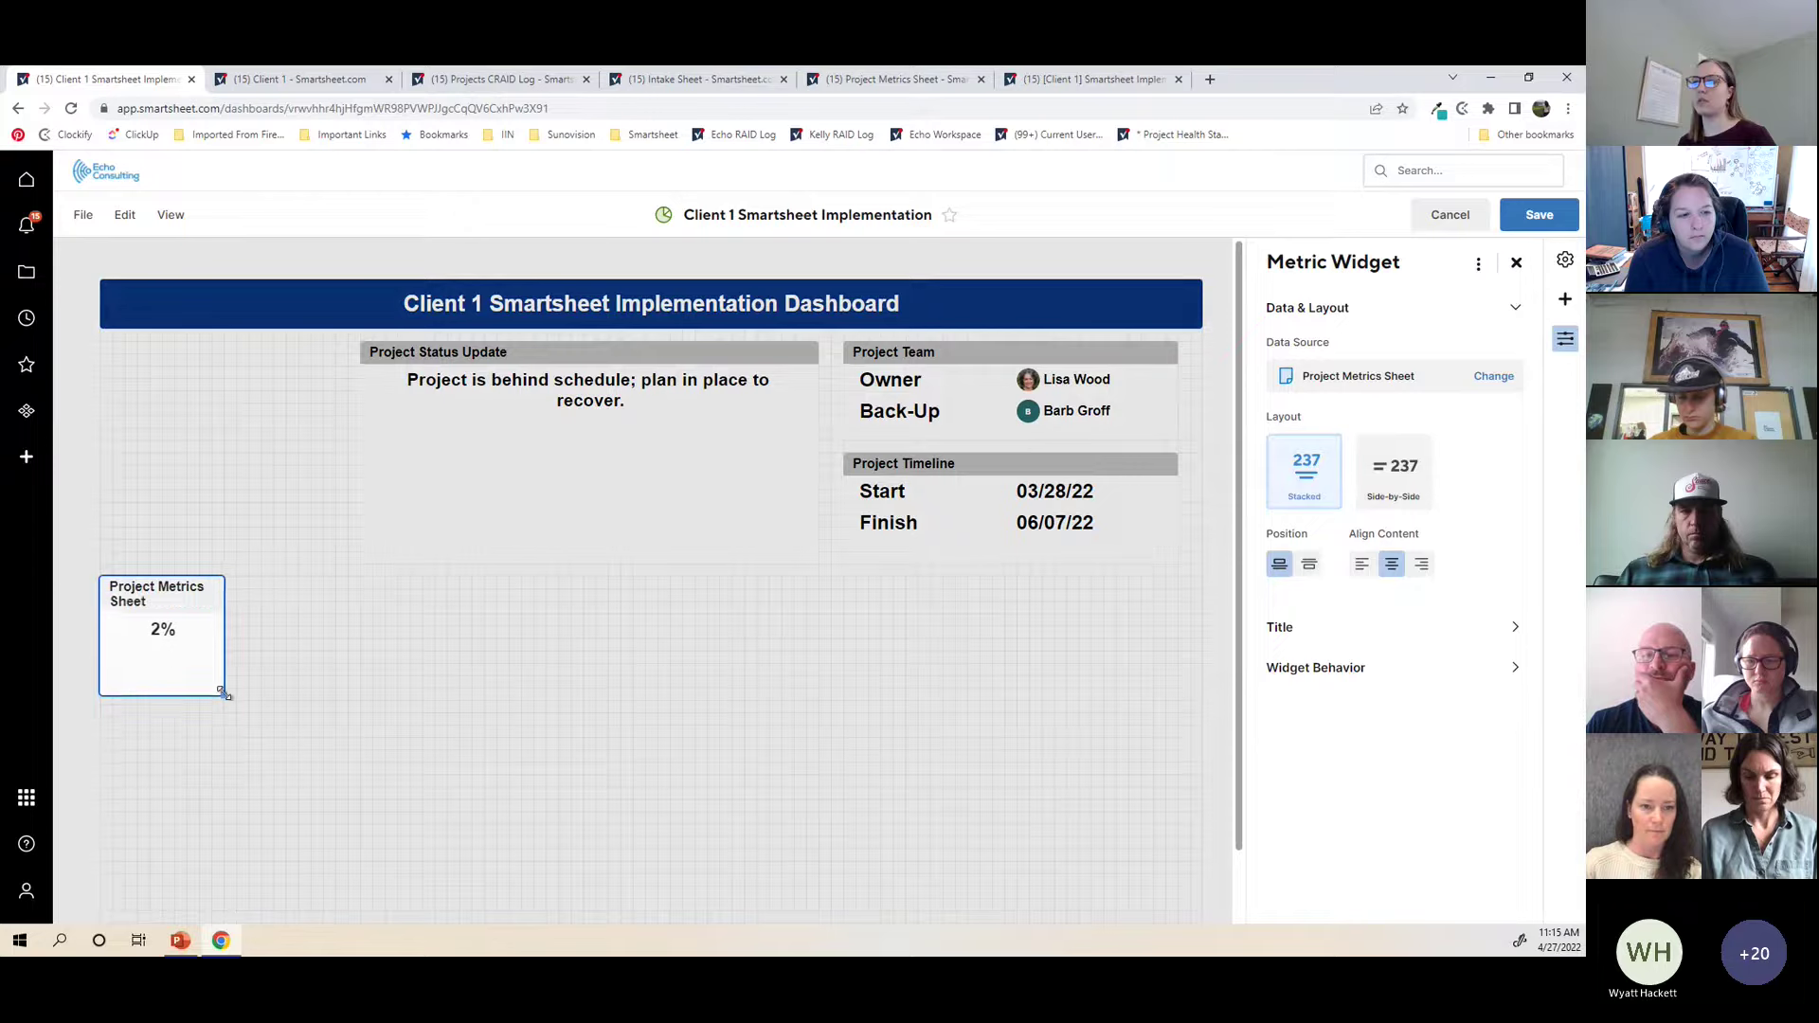
Step: Retitle the % Complete metric widget "Project Progress"
double_click(124, 595)
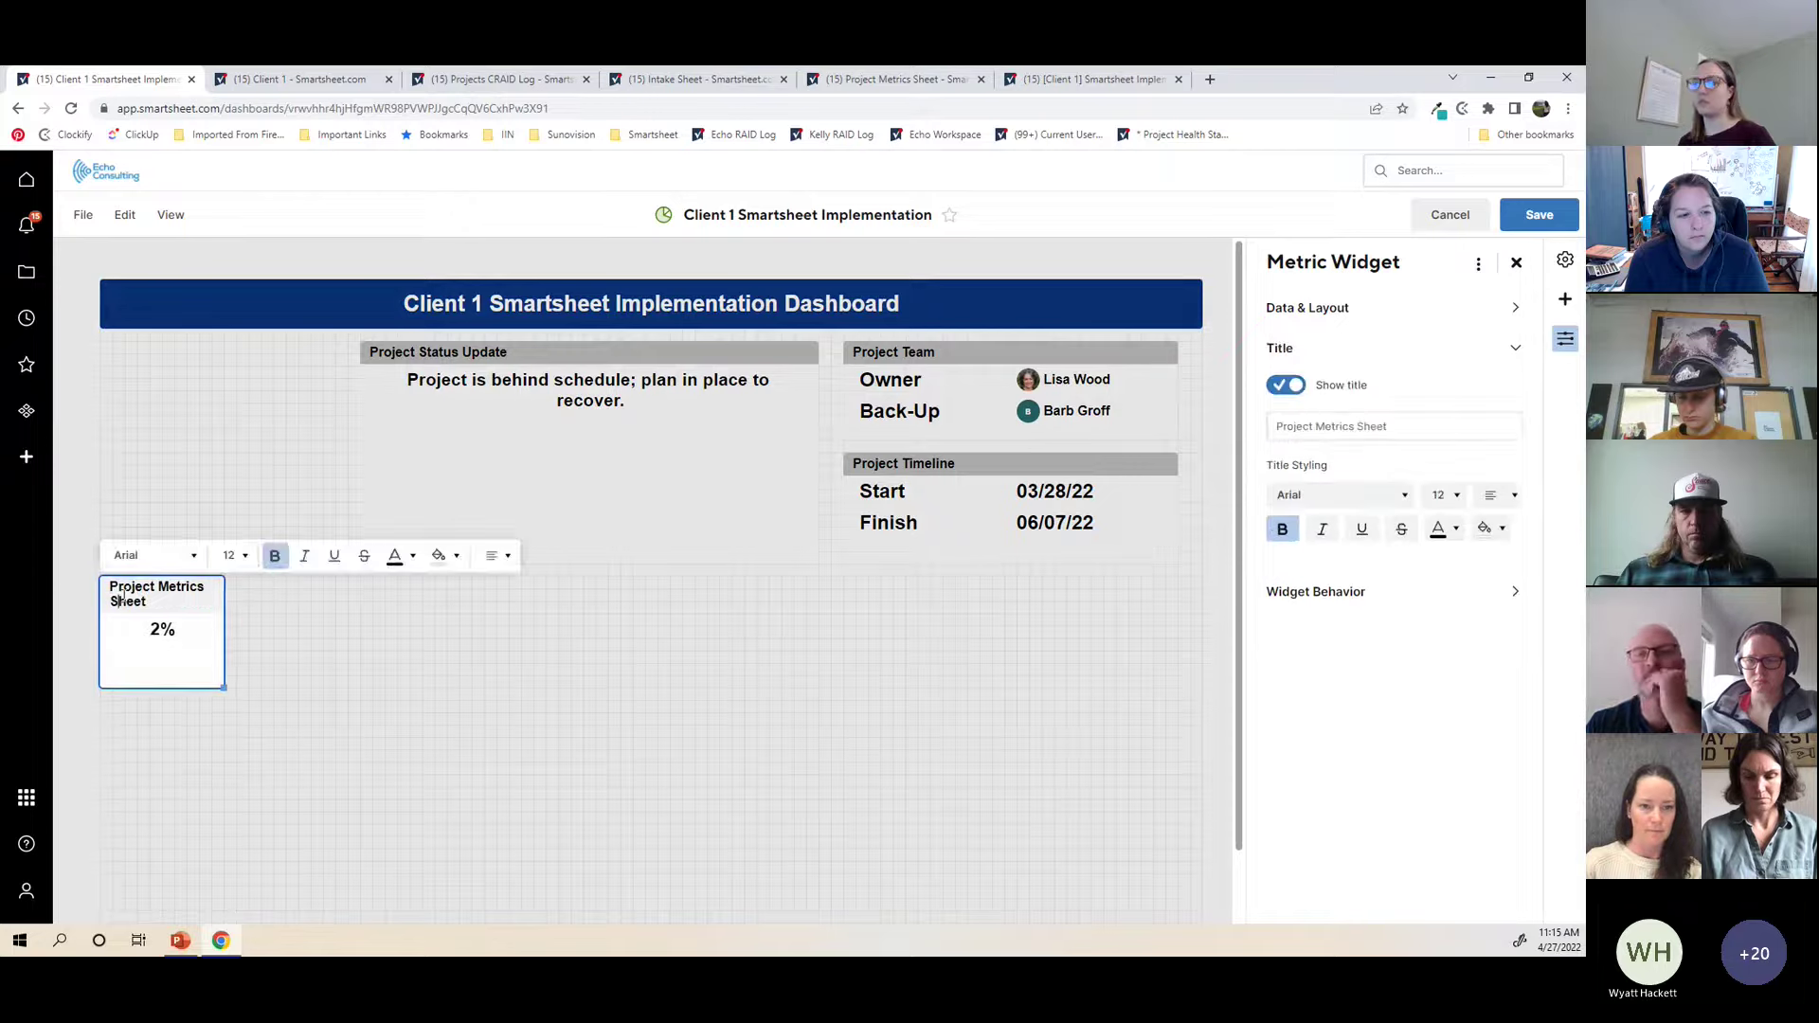
text(Proje)
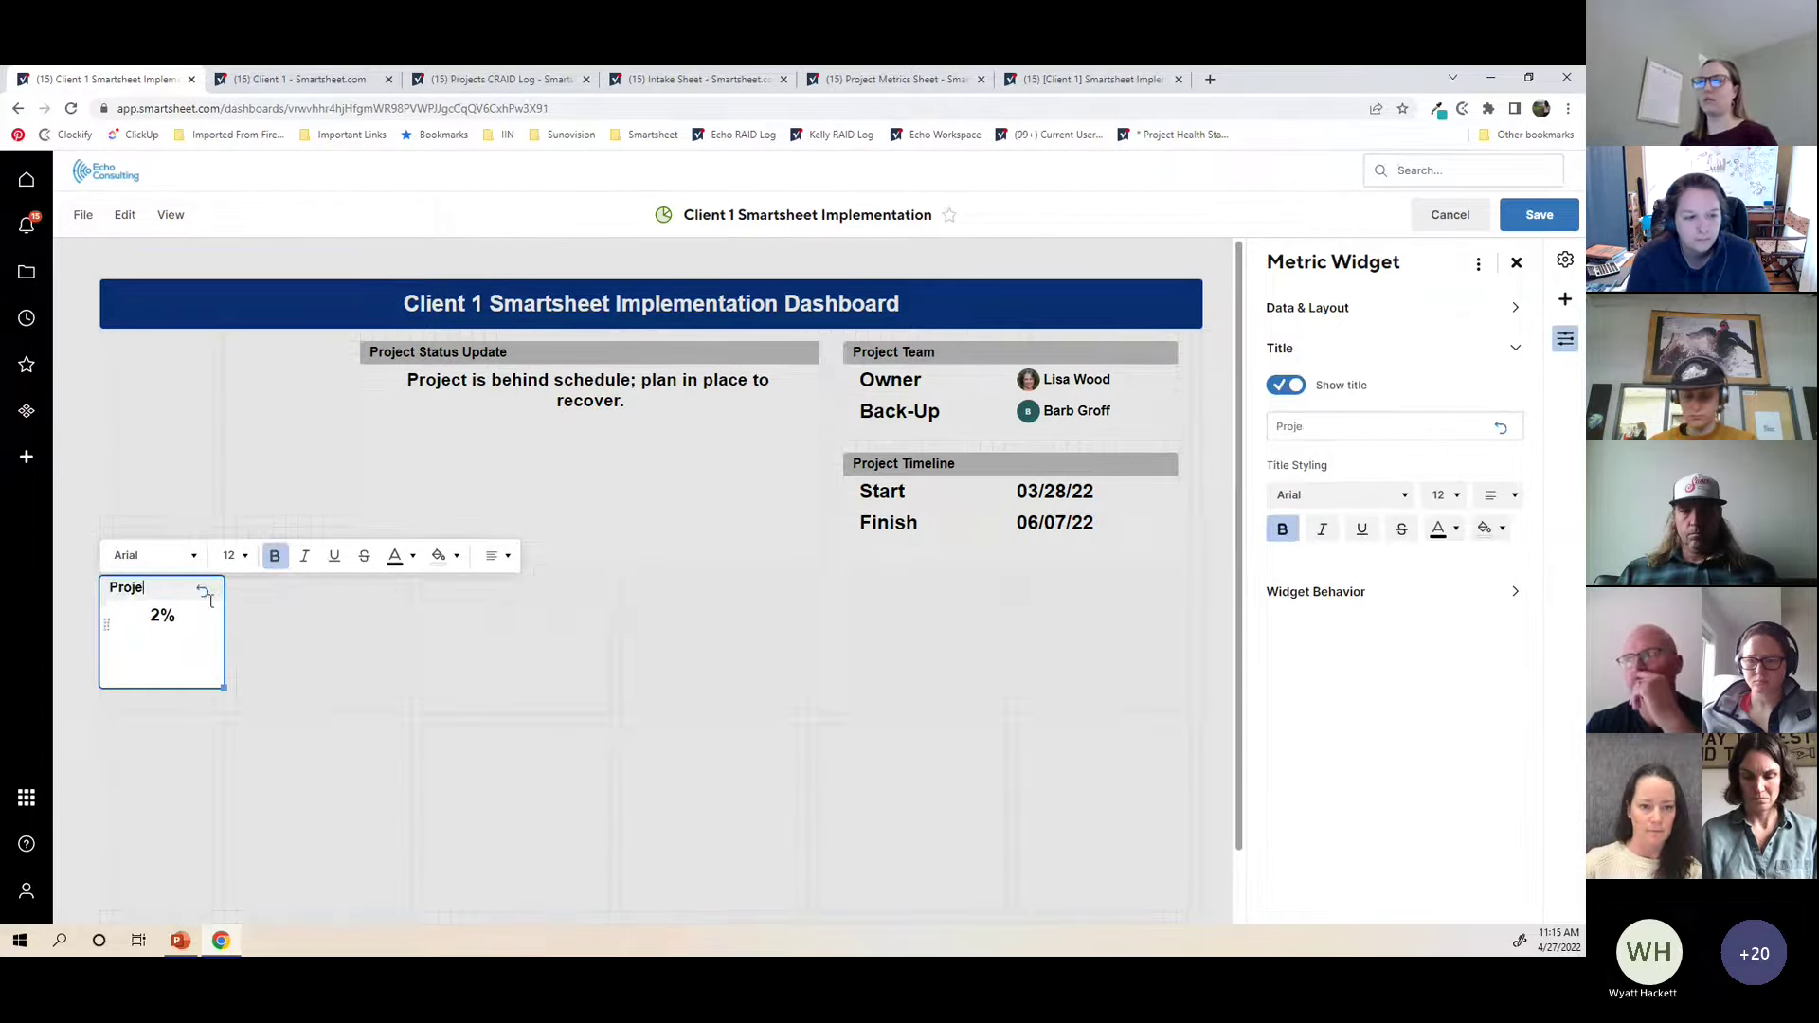
text(ct Prgress)
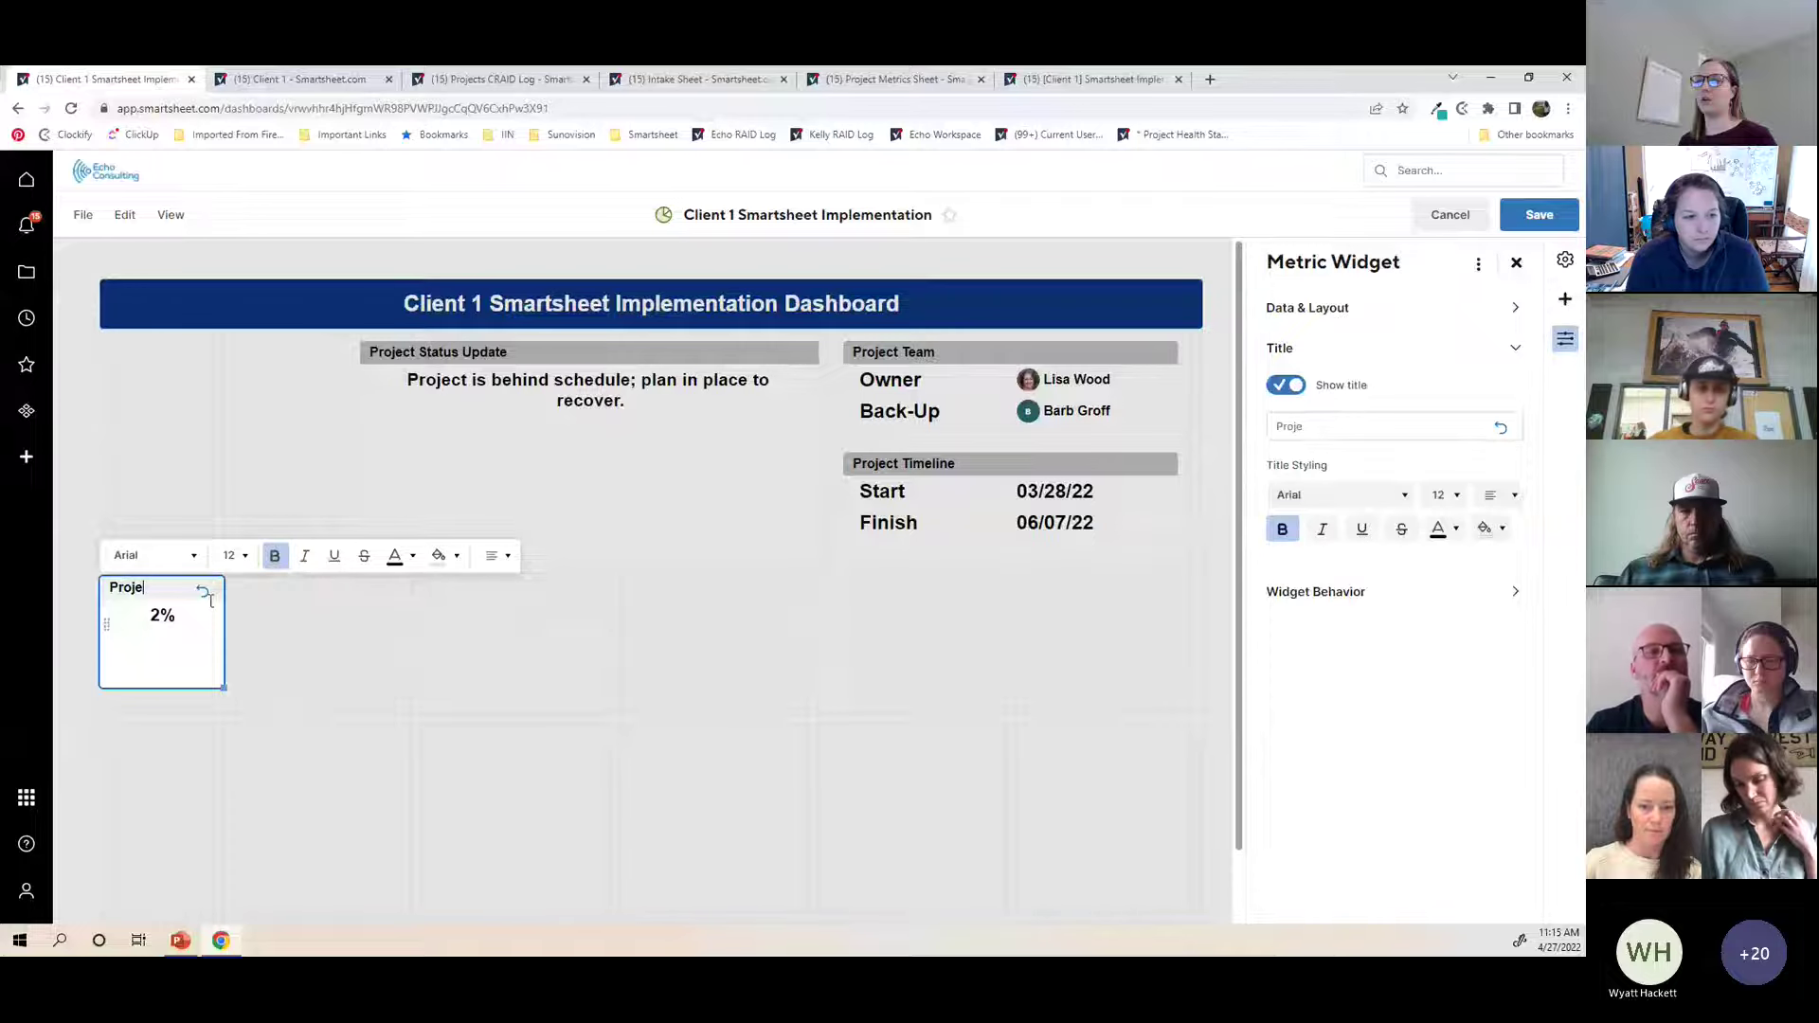
key(Left)
key(Left)
key(Left)
key(Left)
key(Left)
text(o)
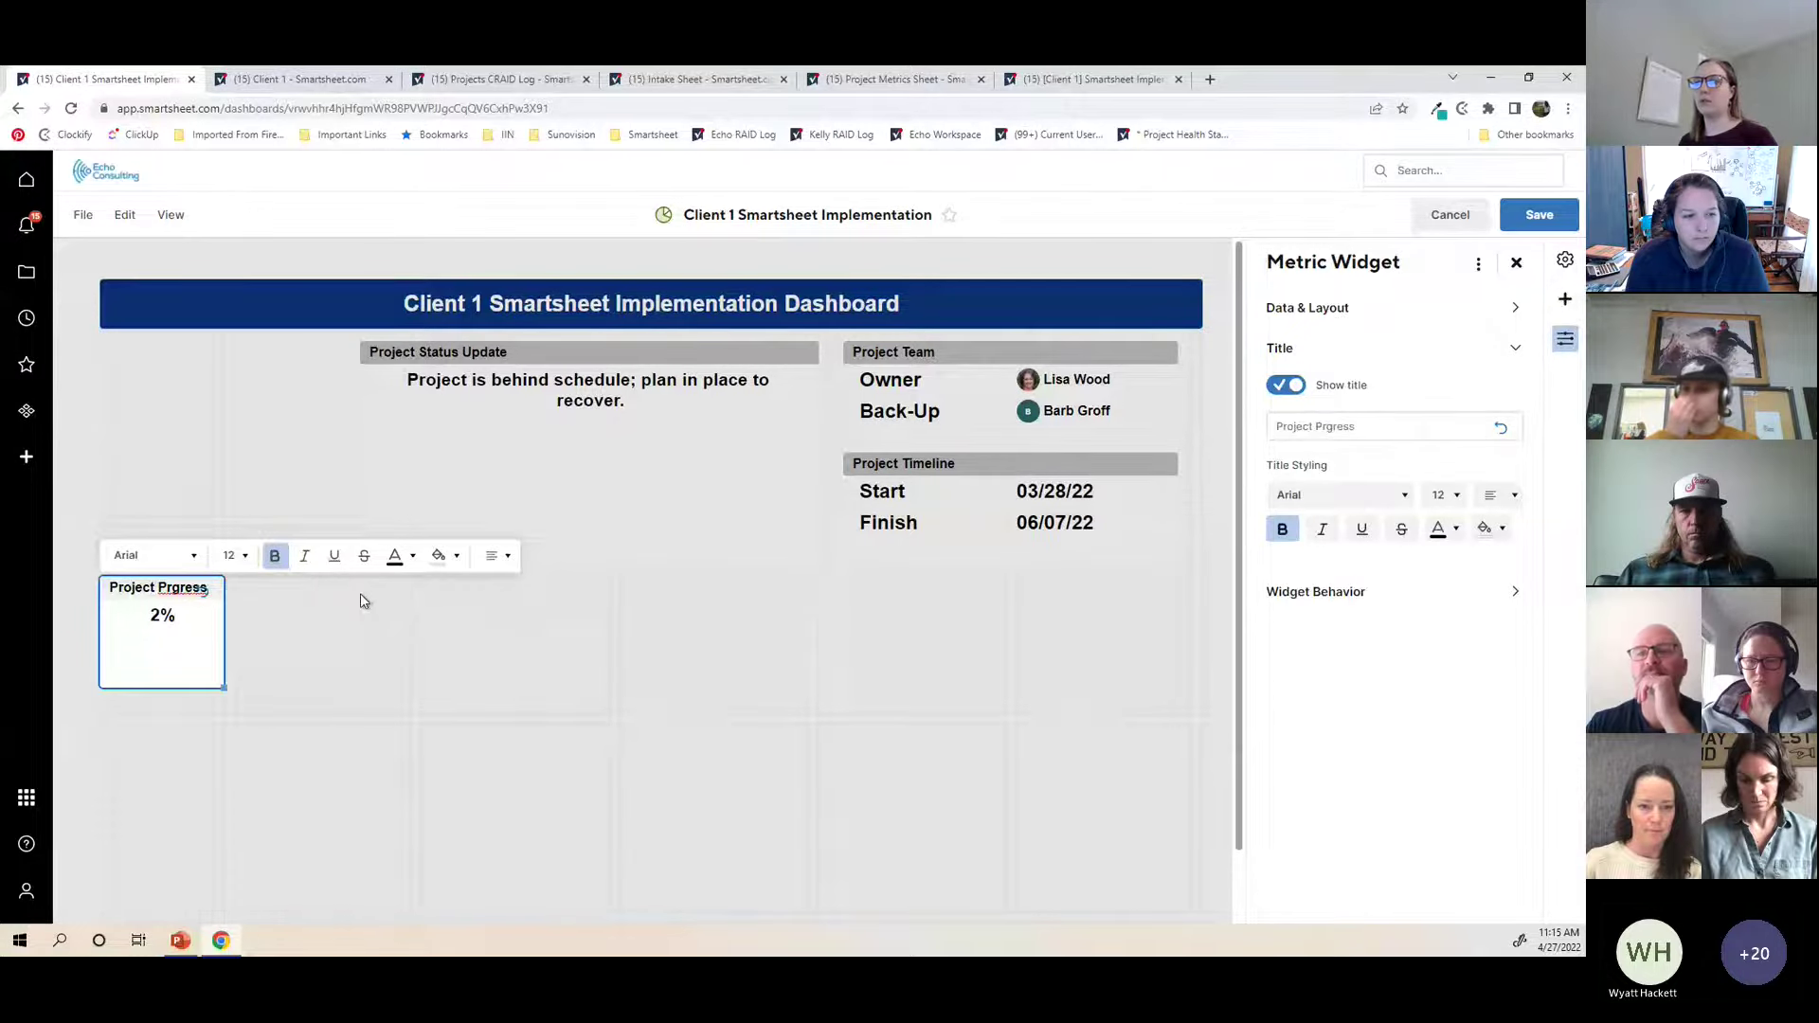
Step: Enlarge the Project Progress percentage text, move the widget directly under the dashboard title banner and make it slightly narrower
click(235, 556)
click(231, 787)
click(362, 755)
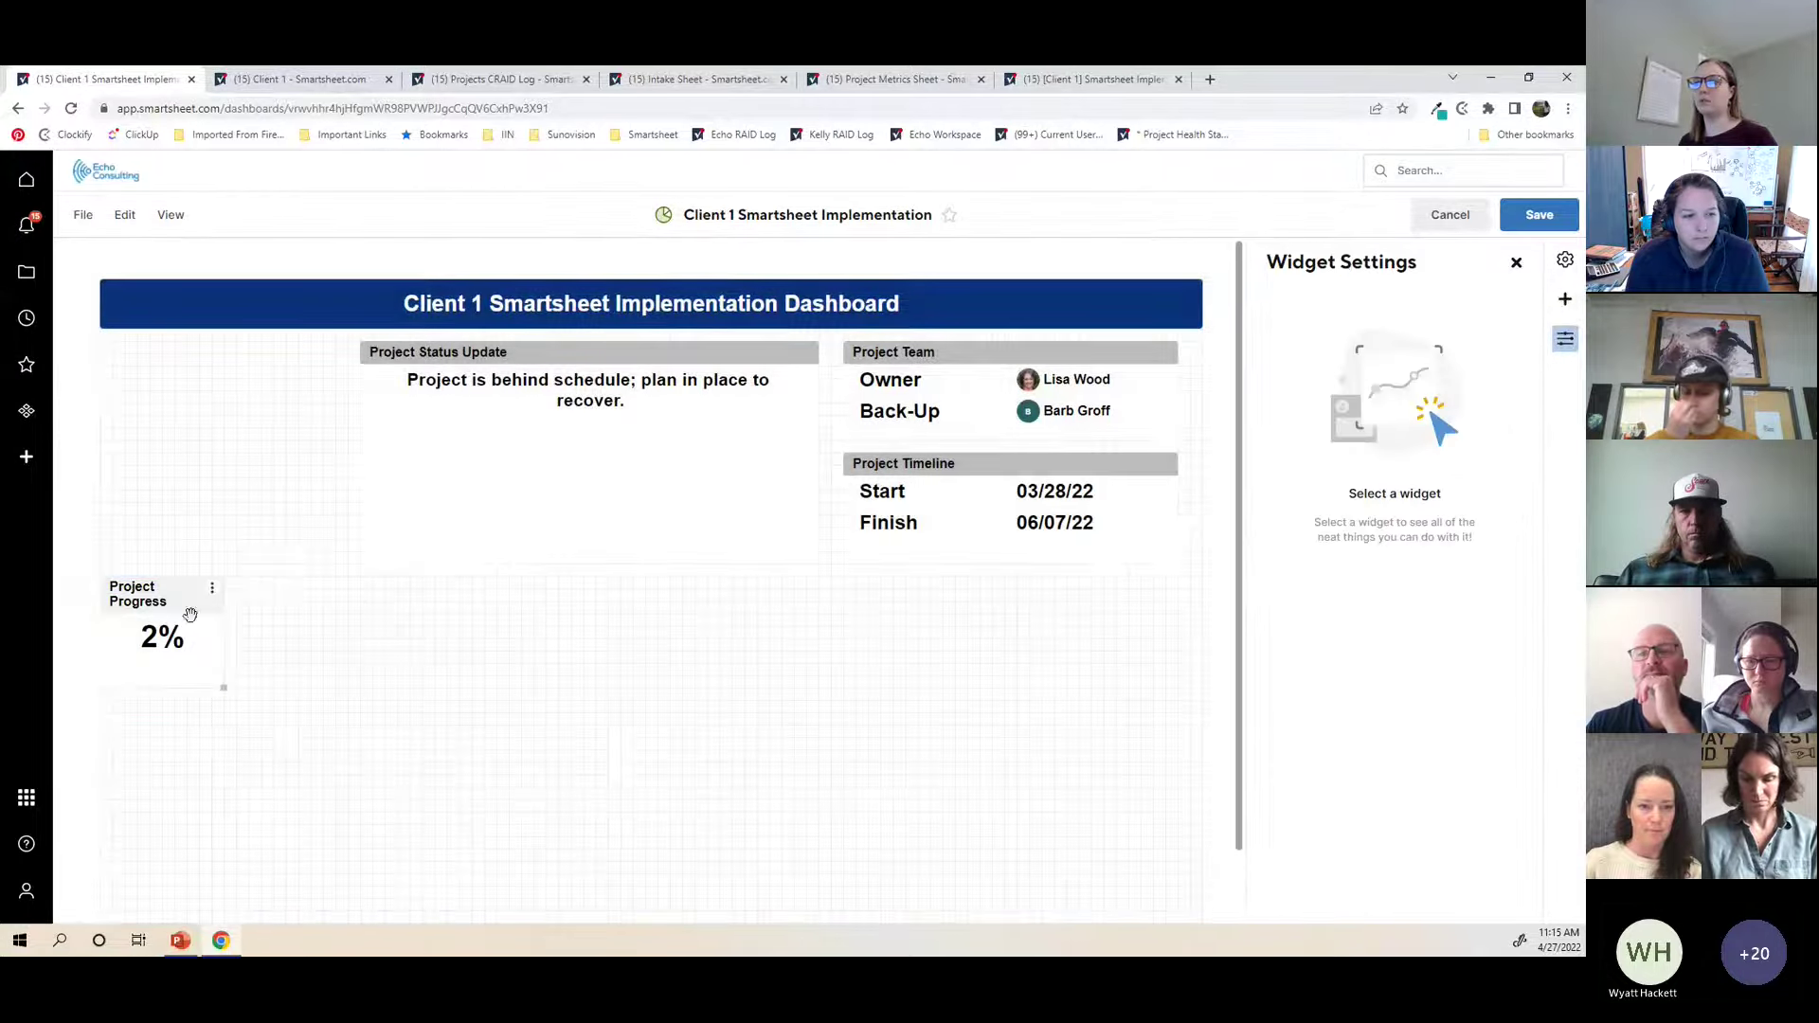
drag(156, 604, 156, 367)
drag(224, 449, 211, 442)
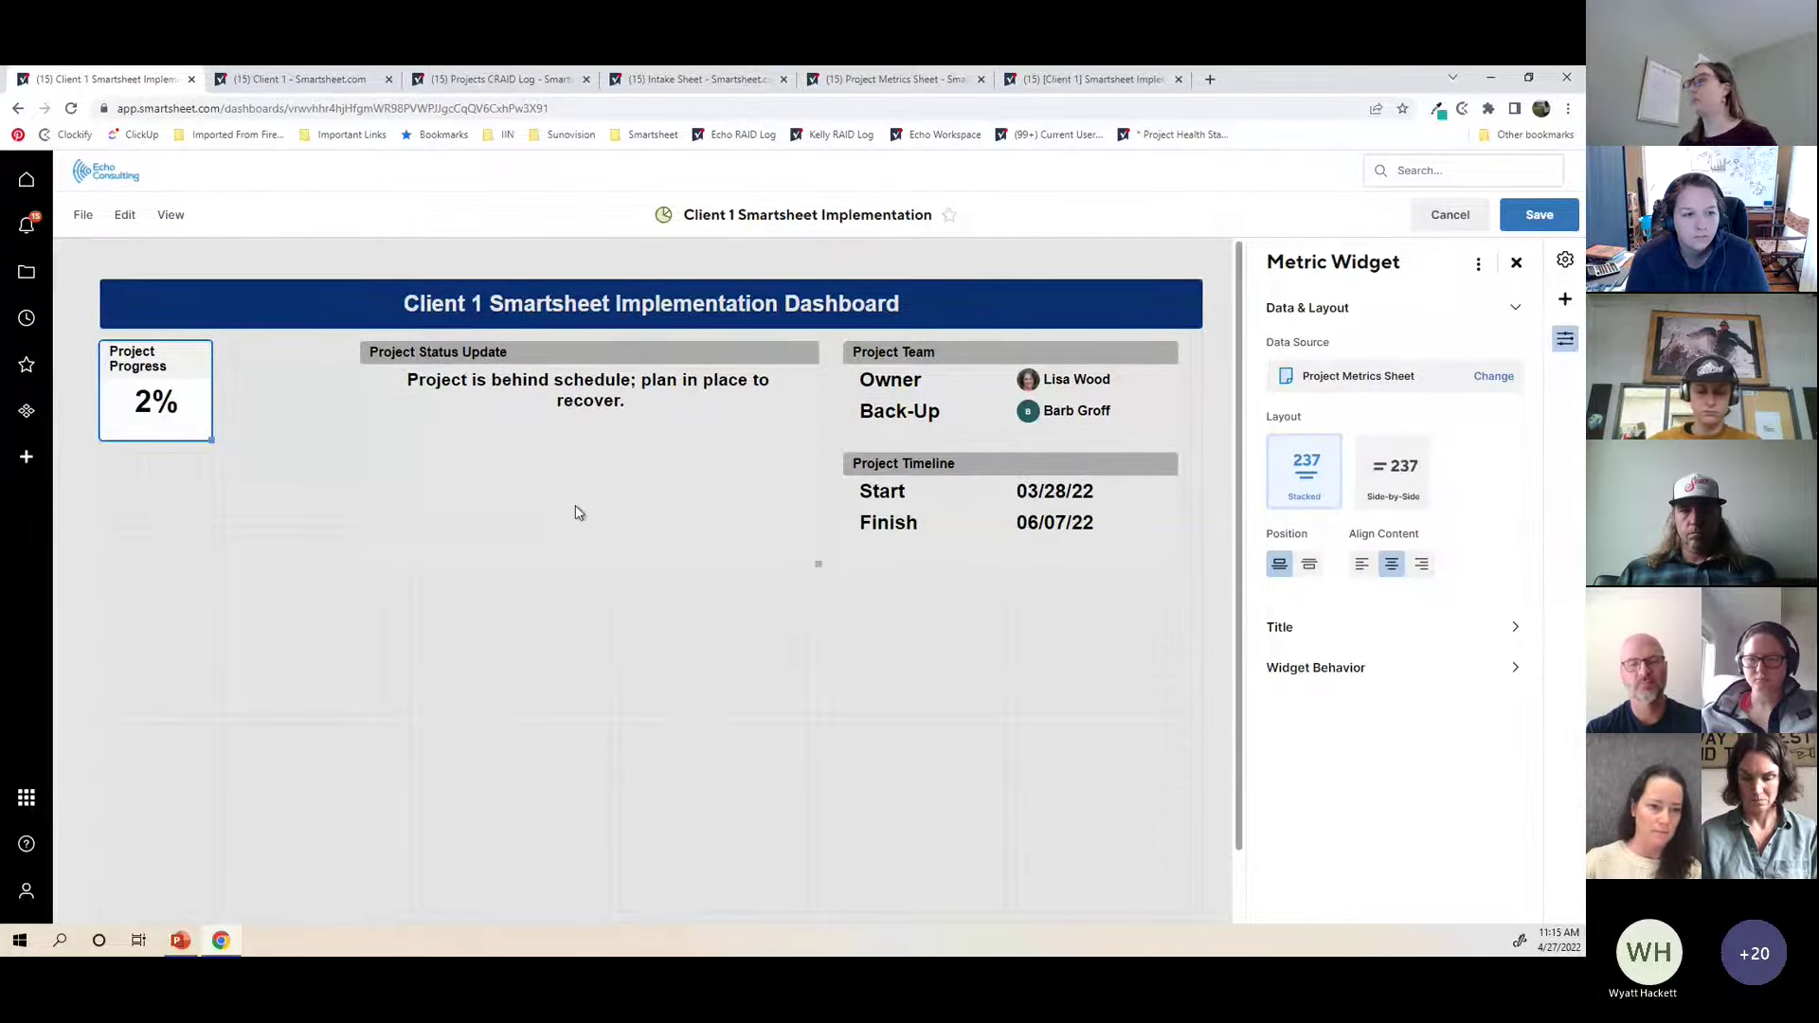
Step: Add another metric widget and search its data sources for "intake sheet"
click(1565, 300)
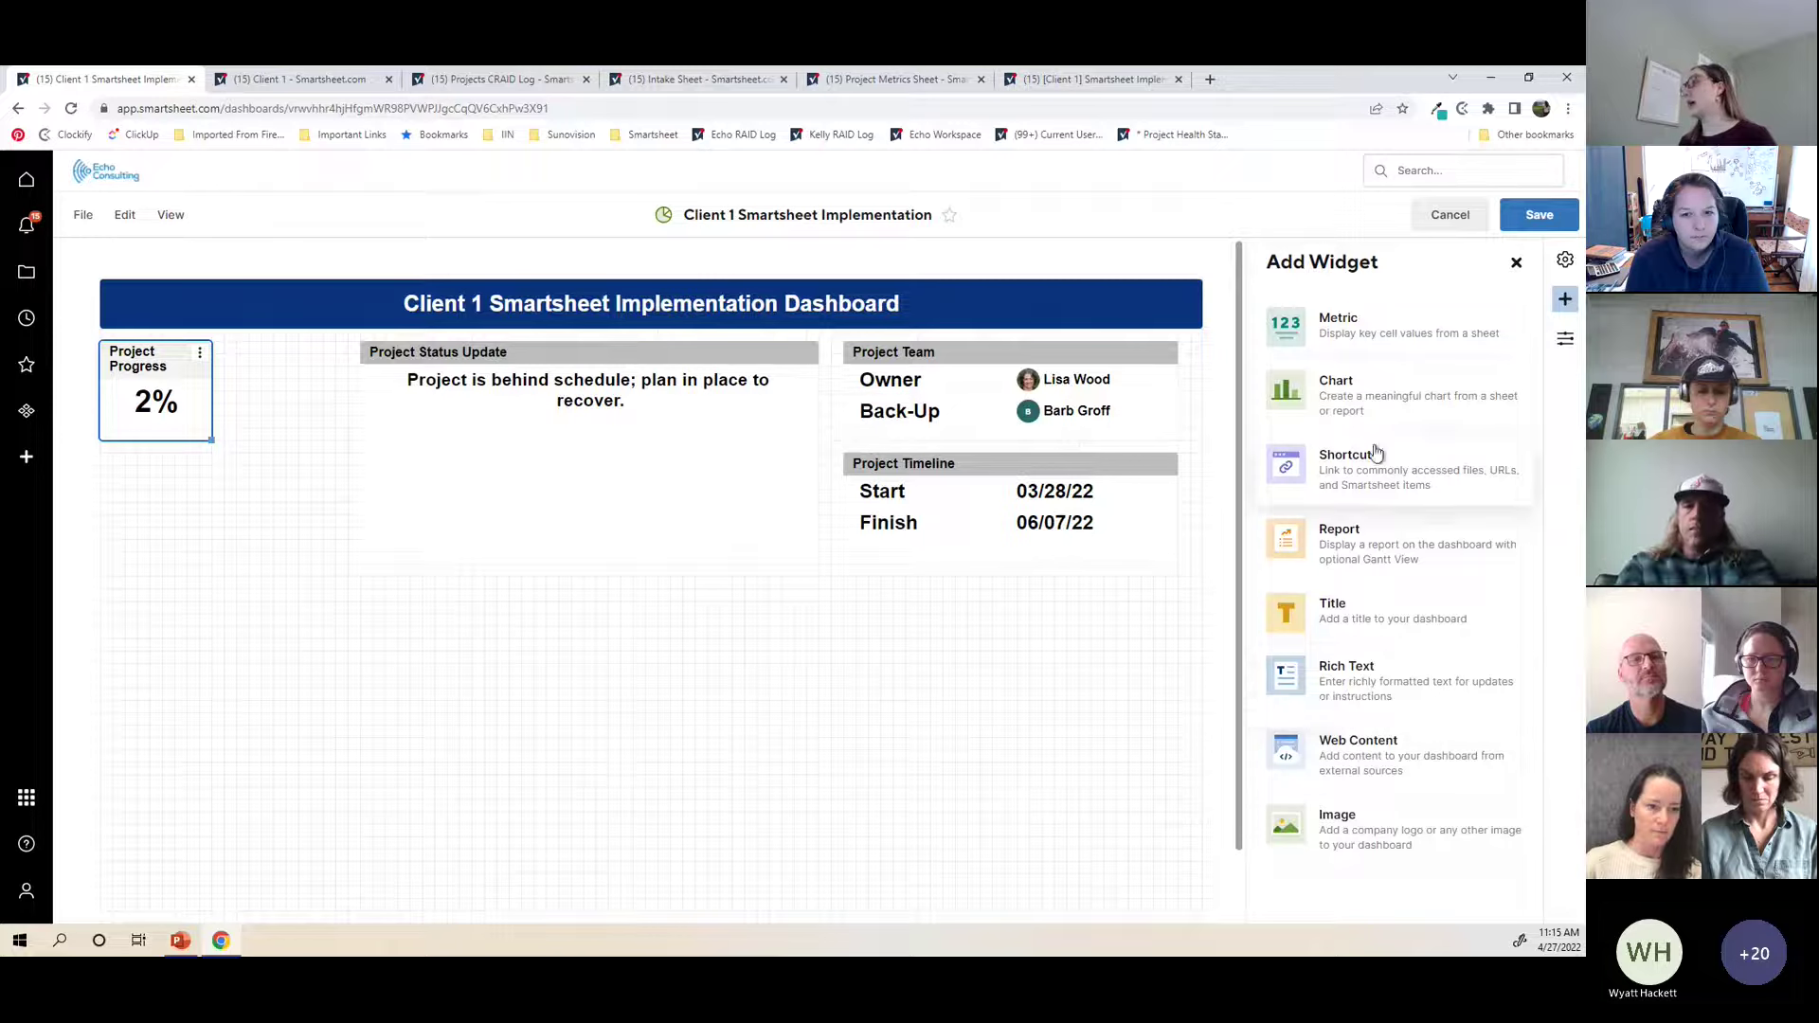
click(1373, 322)
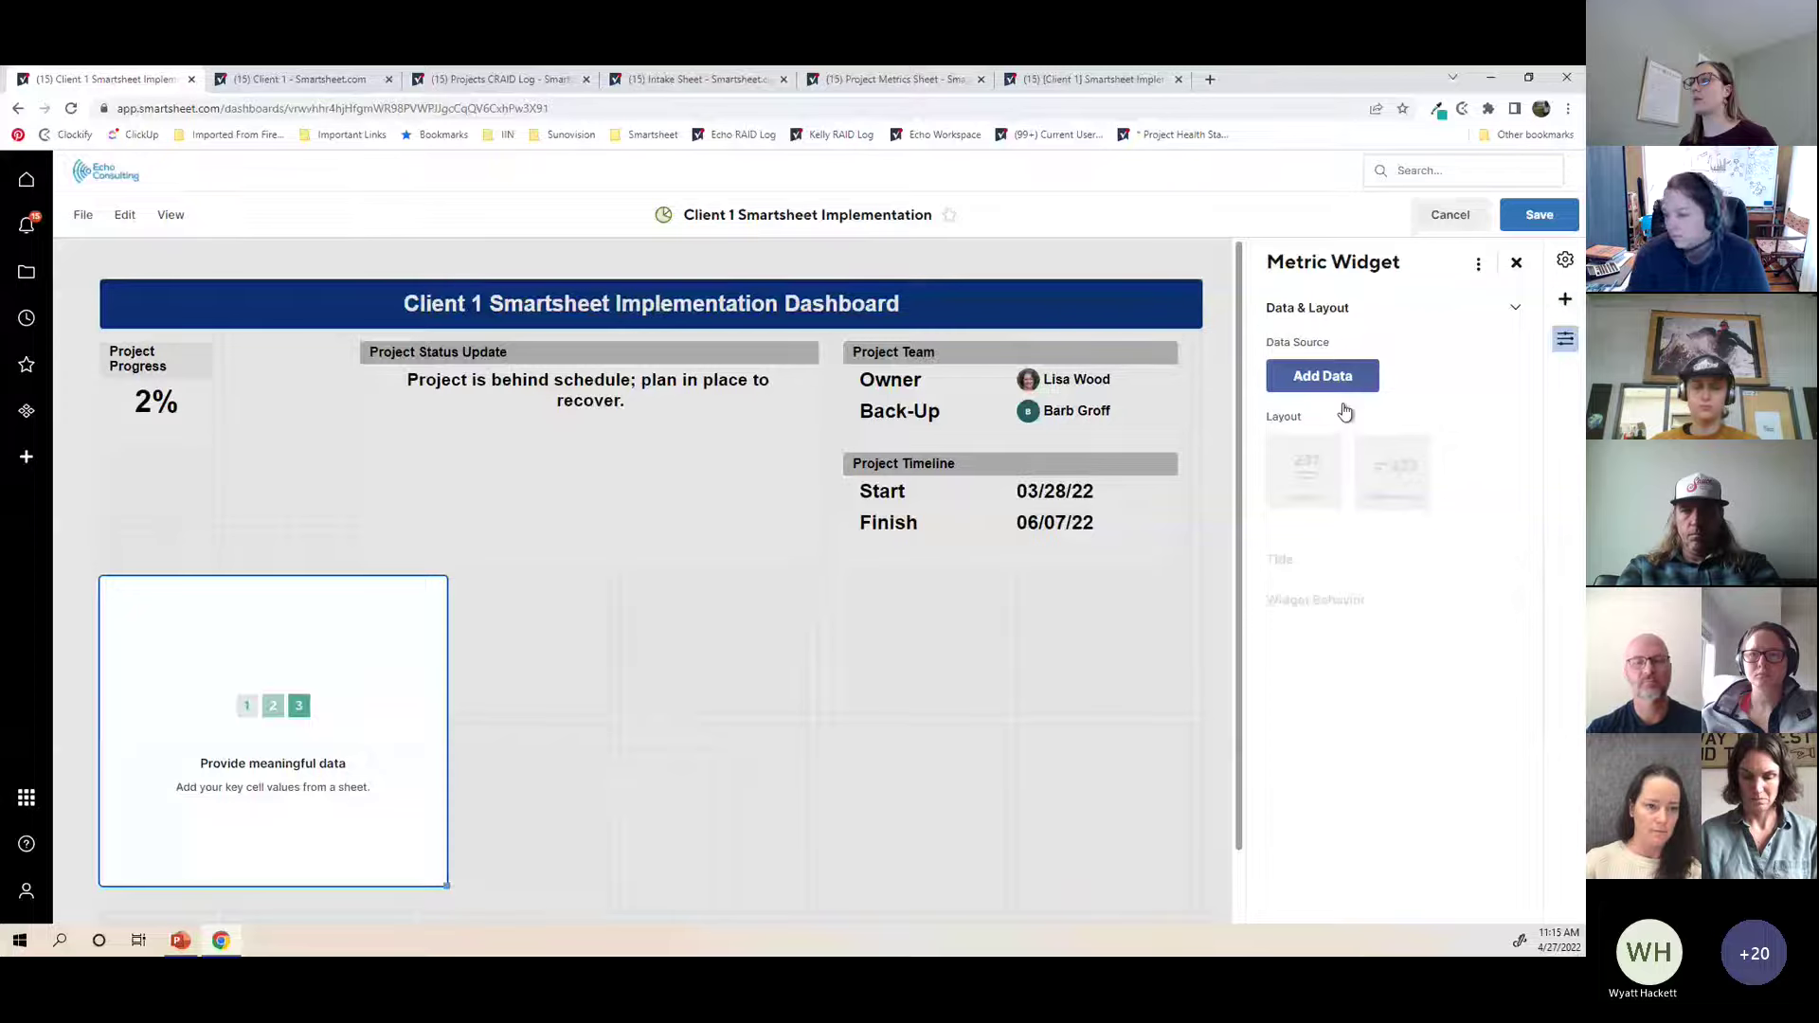
click(1325, 376)
text(intake)
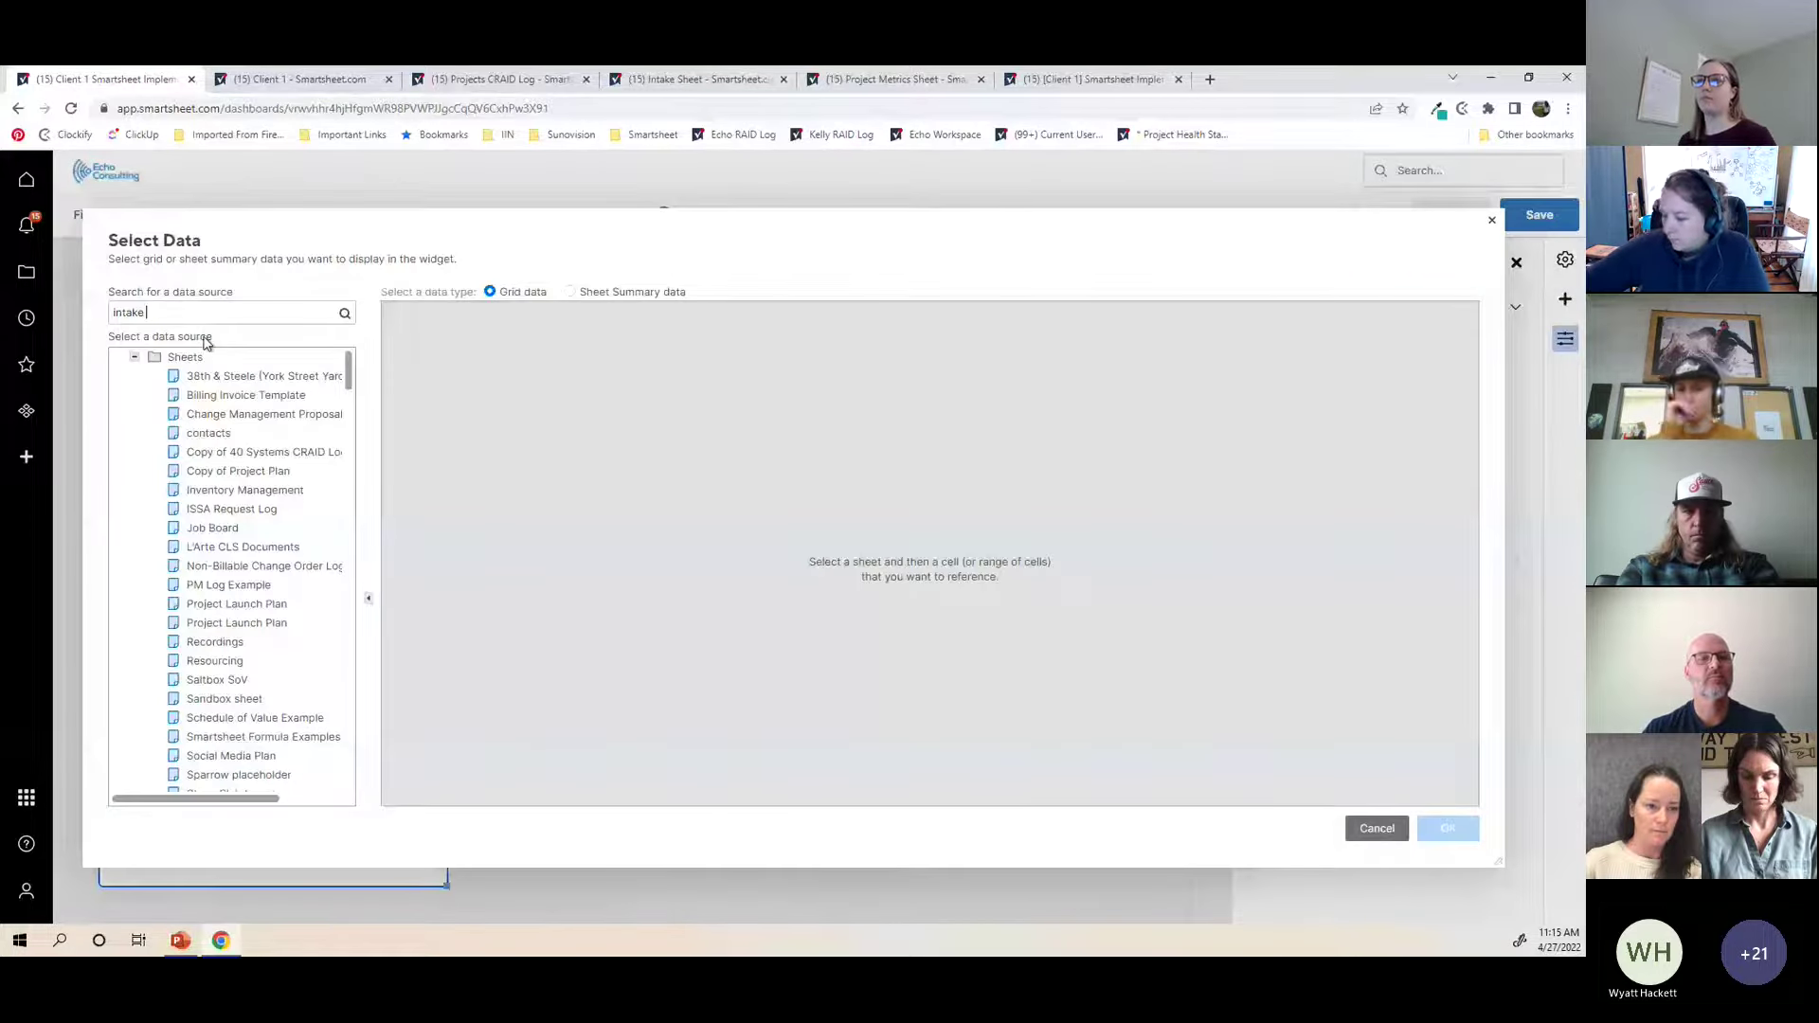
text( sheet)
click(135, 356)
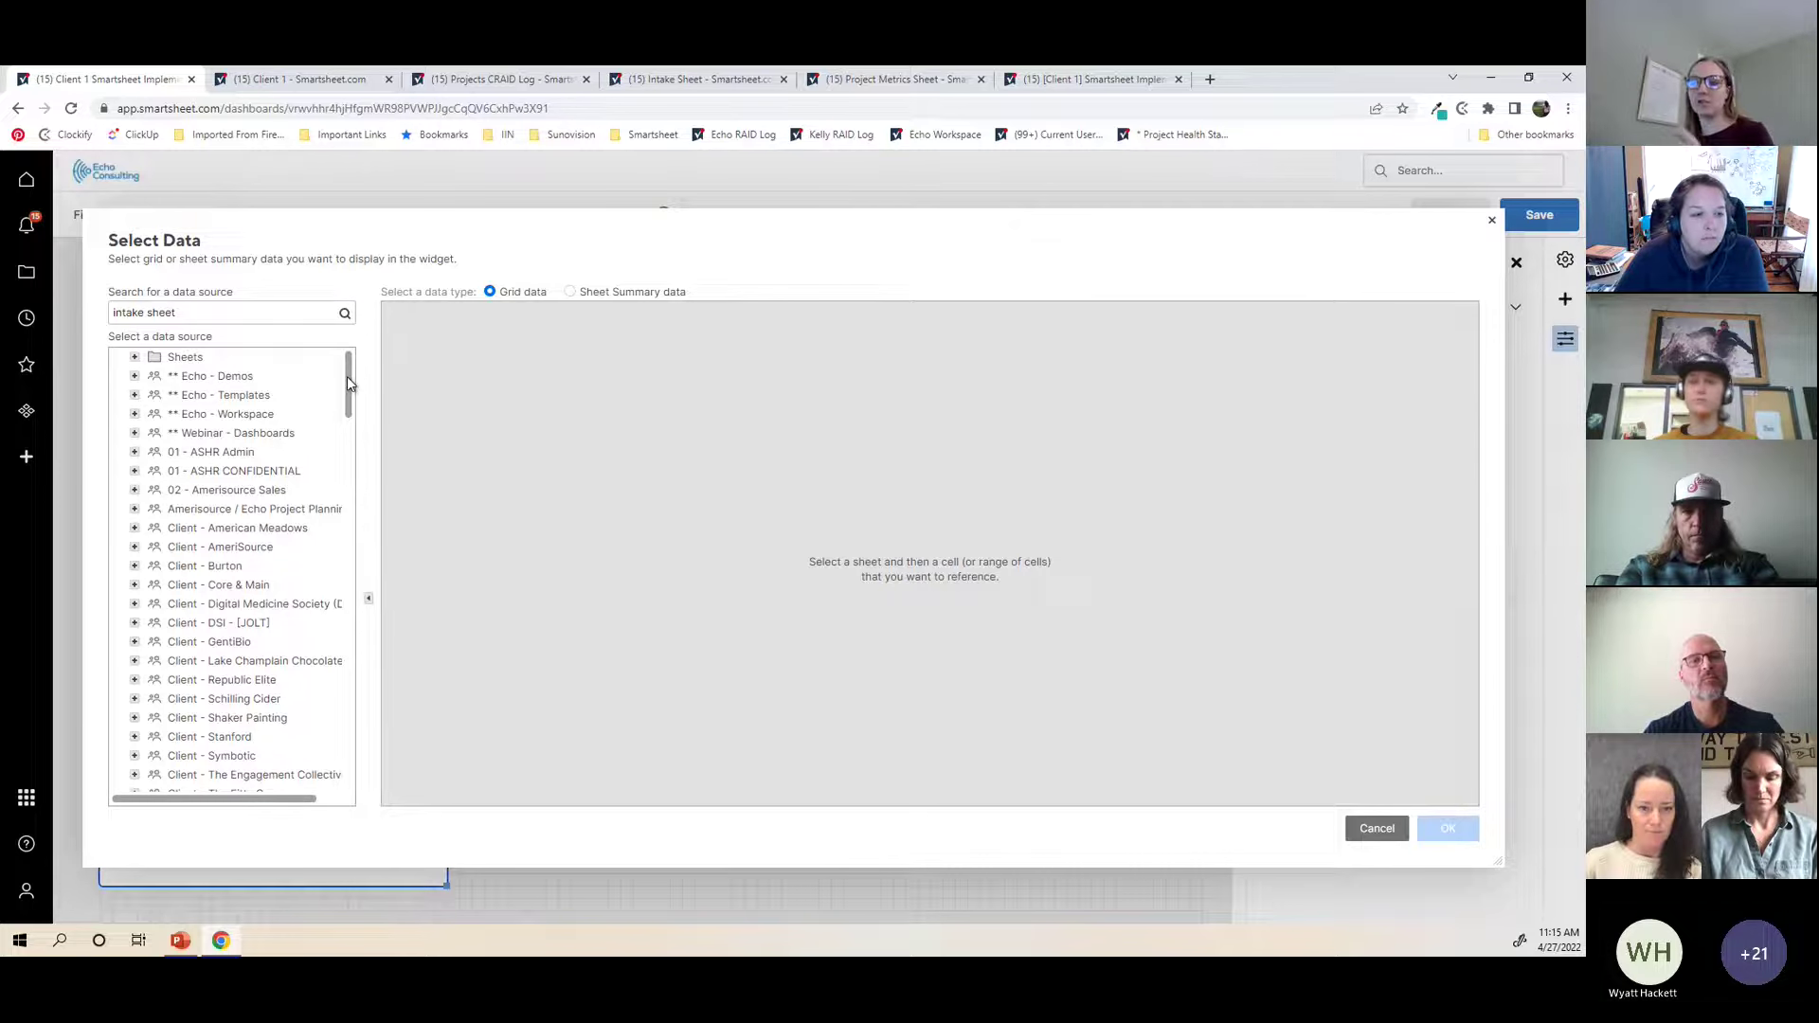
click(222, 306)
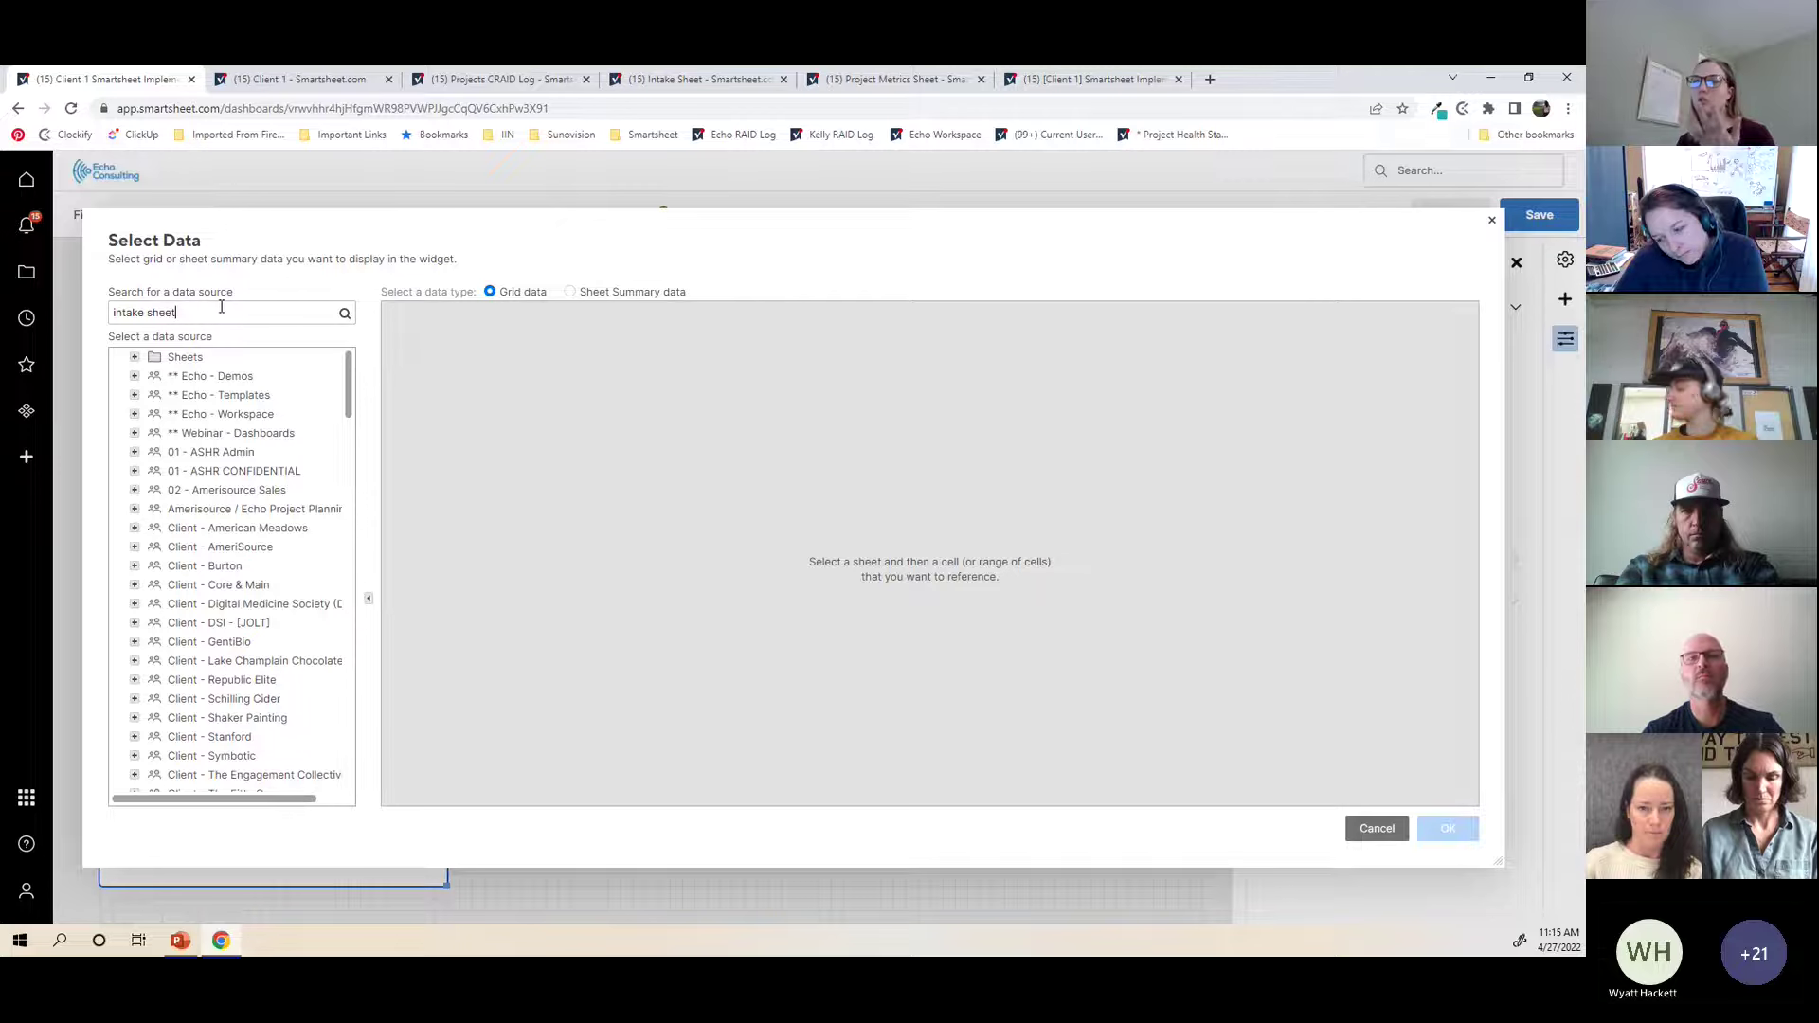
Step: Set the widget's data to Client 1's Overall Project Health Status cell from the Intake Sheet in the Webinar - Dashboards workspace
click(135, 433)
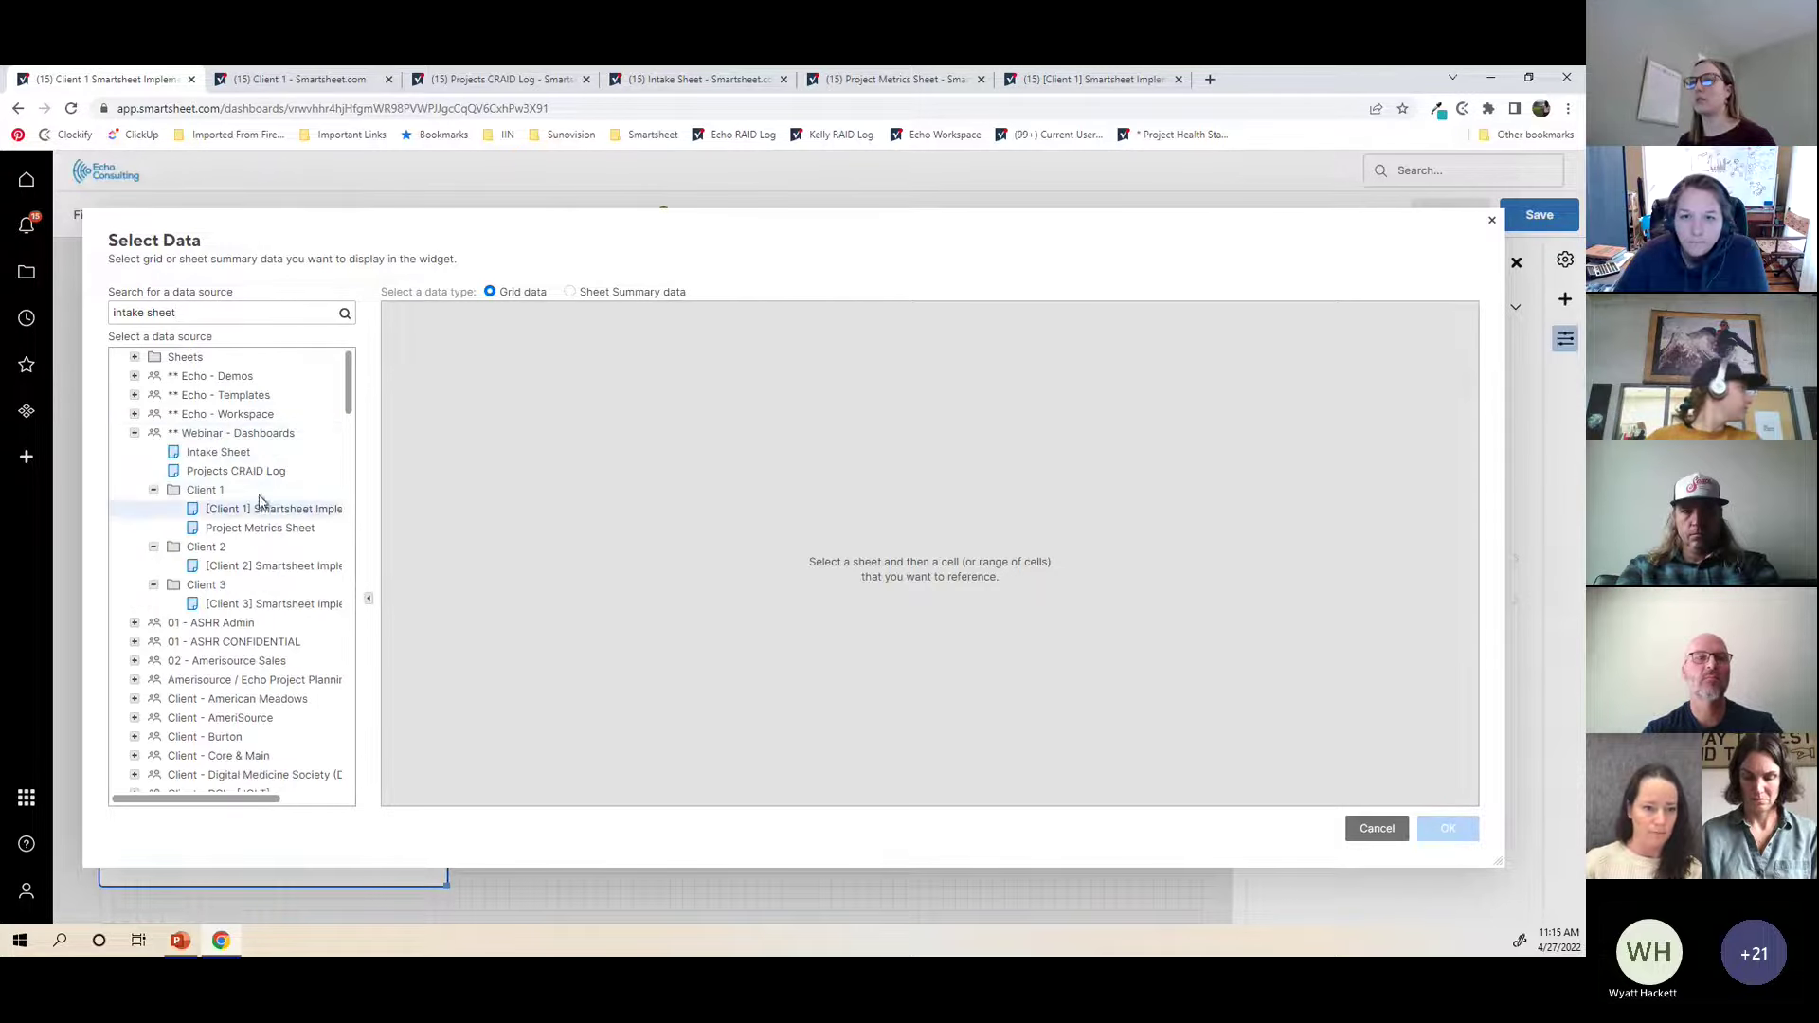
click(203, 452)
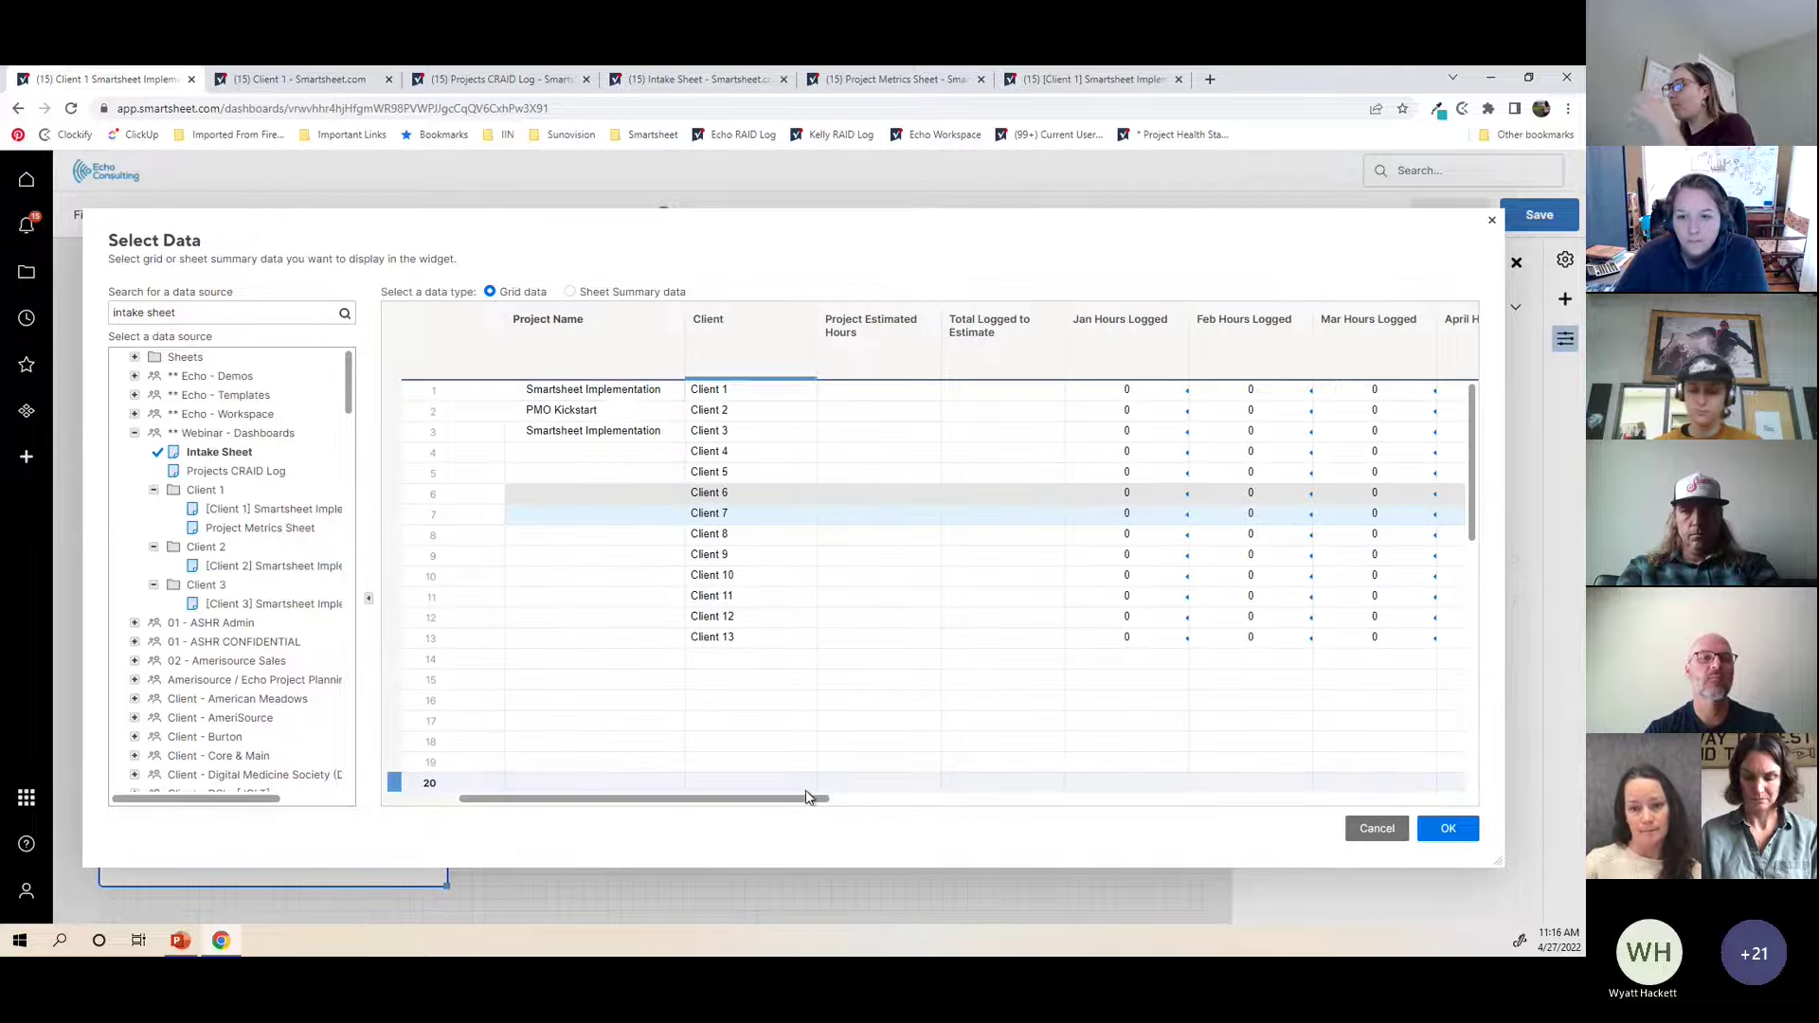
mouse_move(756, 809)
mouse_down()
mouse_move(1178, 768)
mouse_move(1464, 771)
mouse_move(1149, 776)
mouse_up()
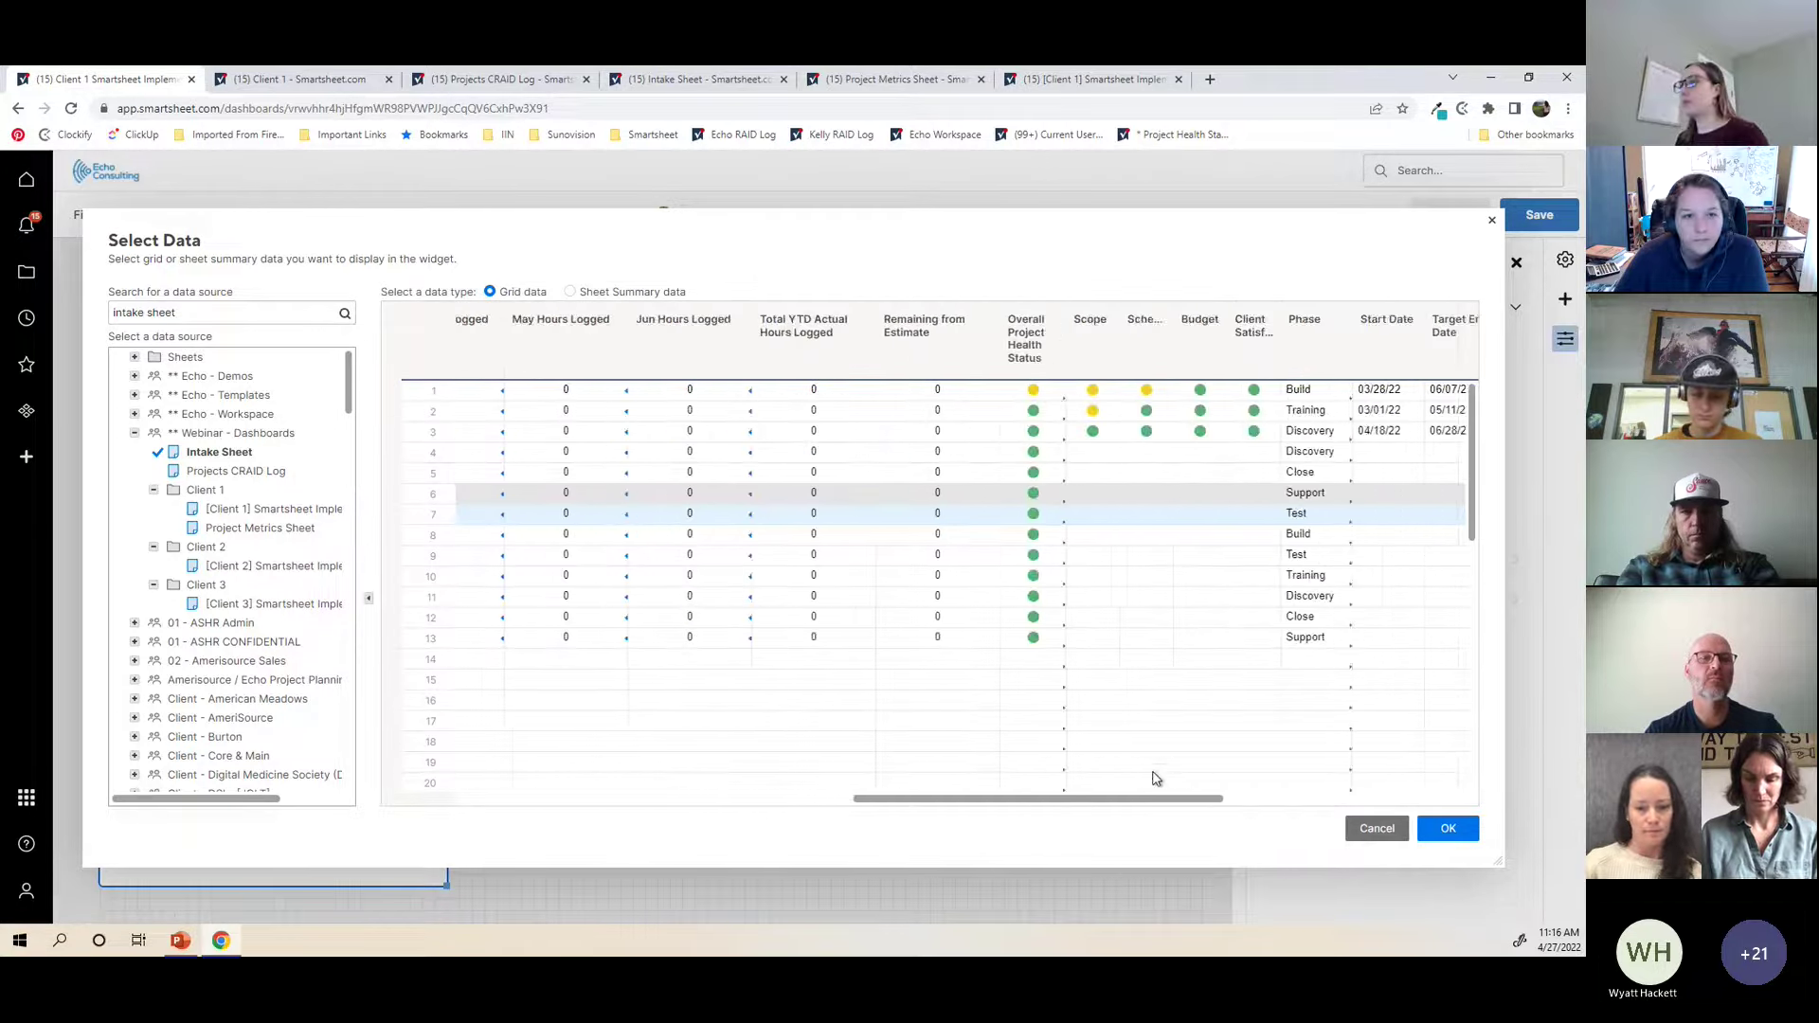
click(1049, 399)
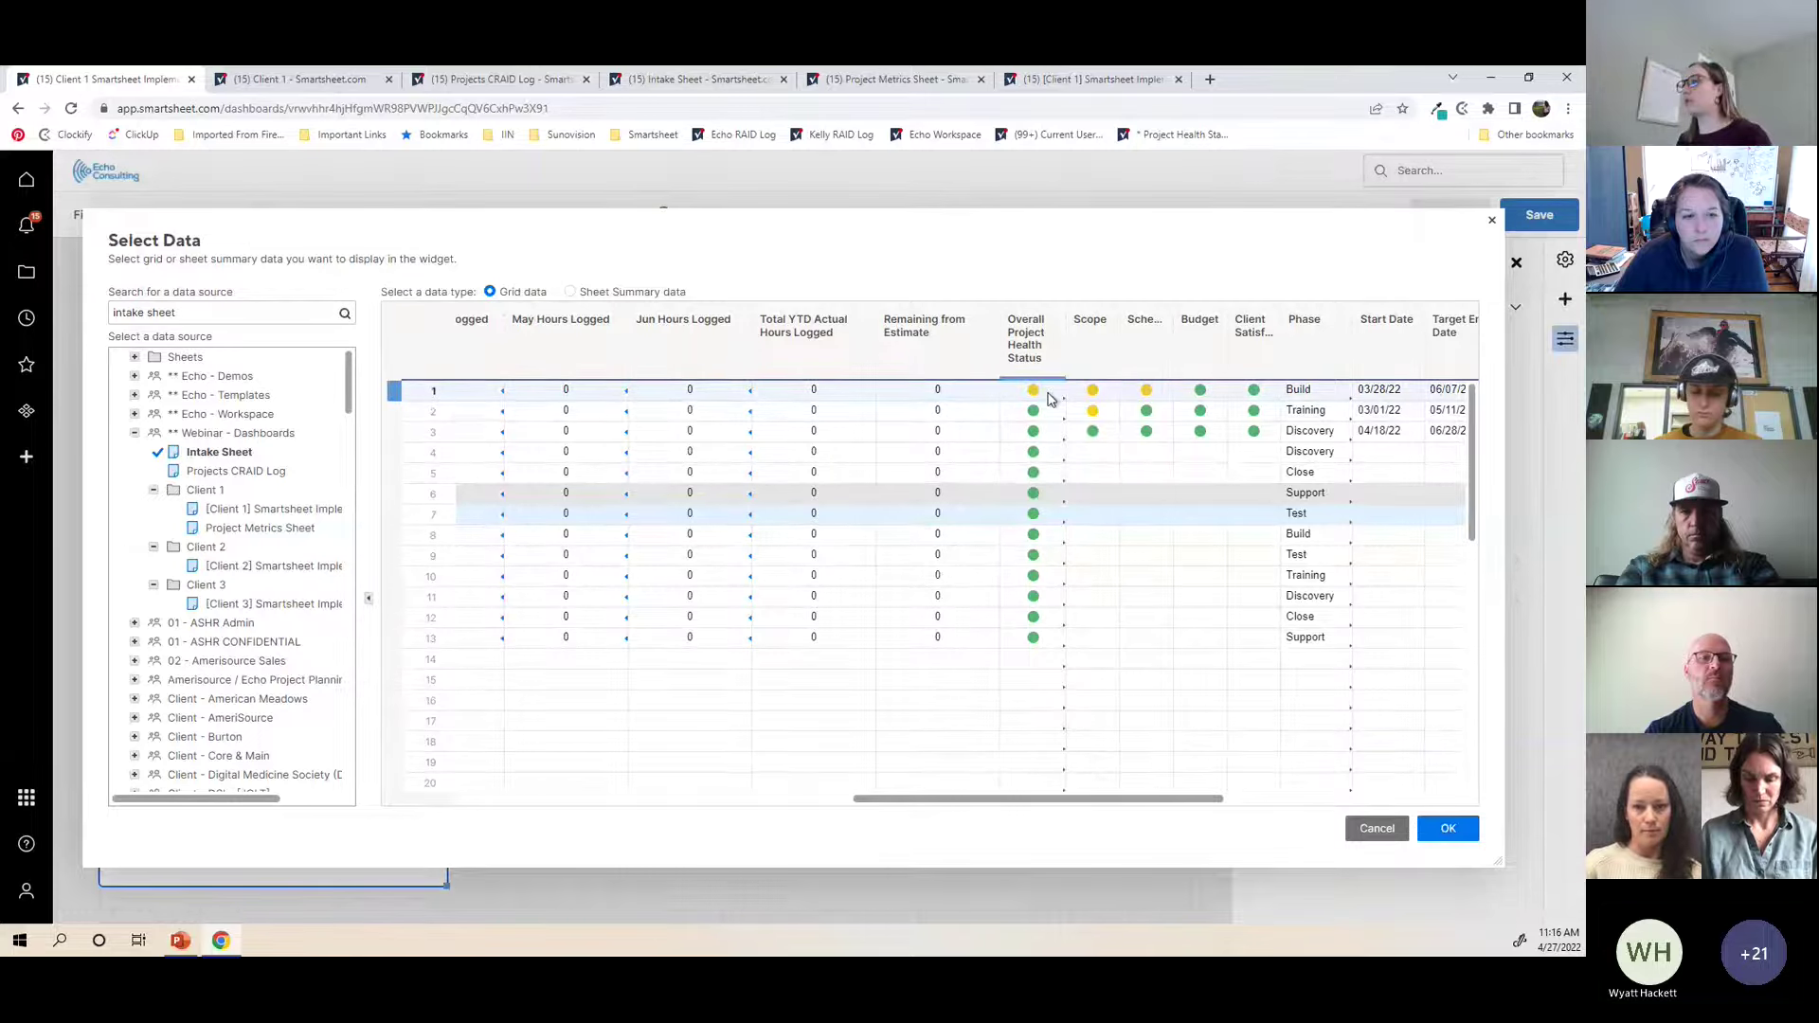
key(Return)
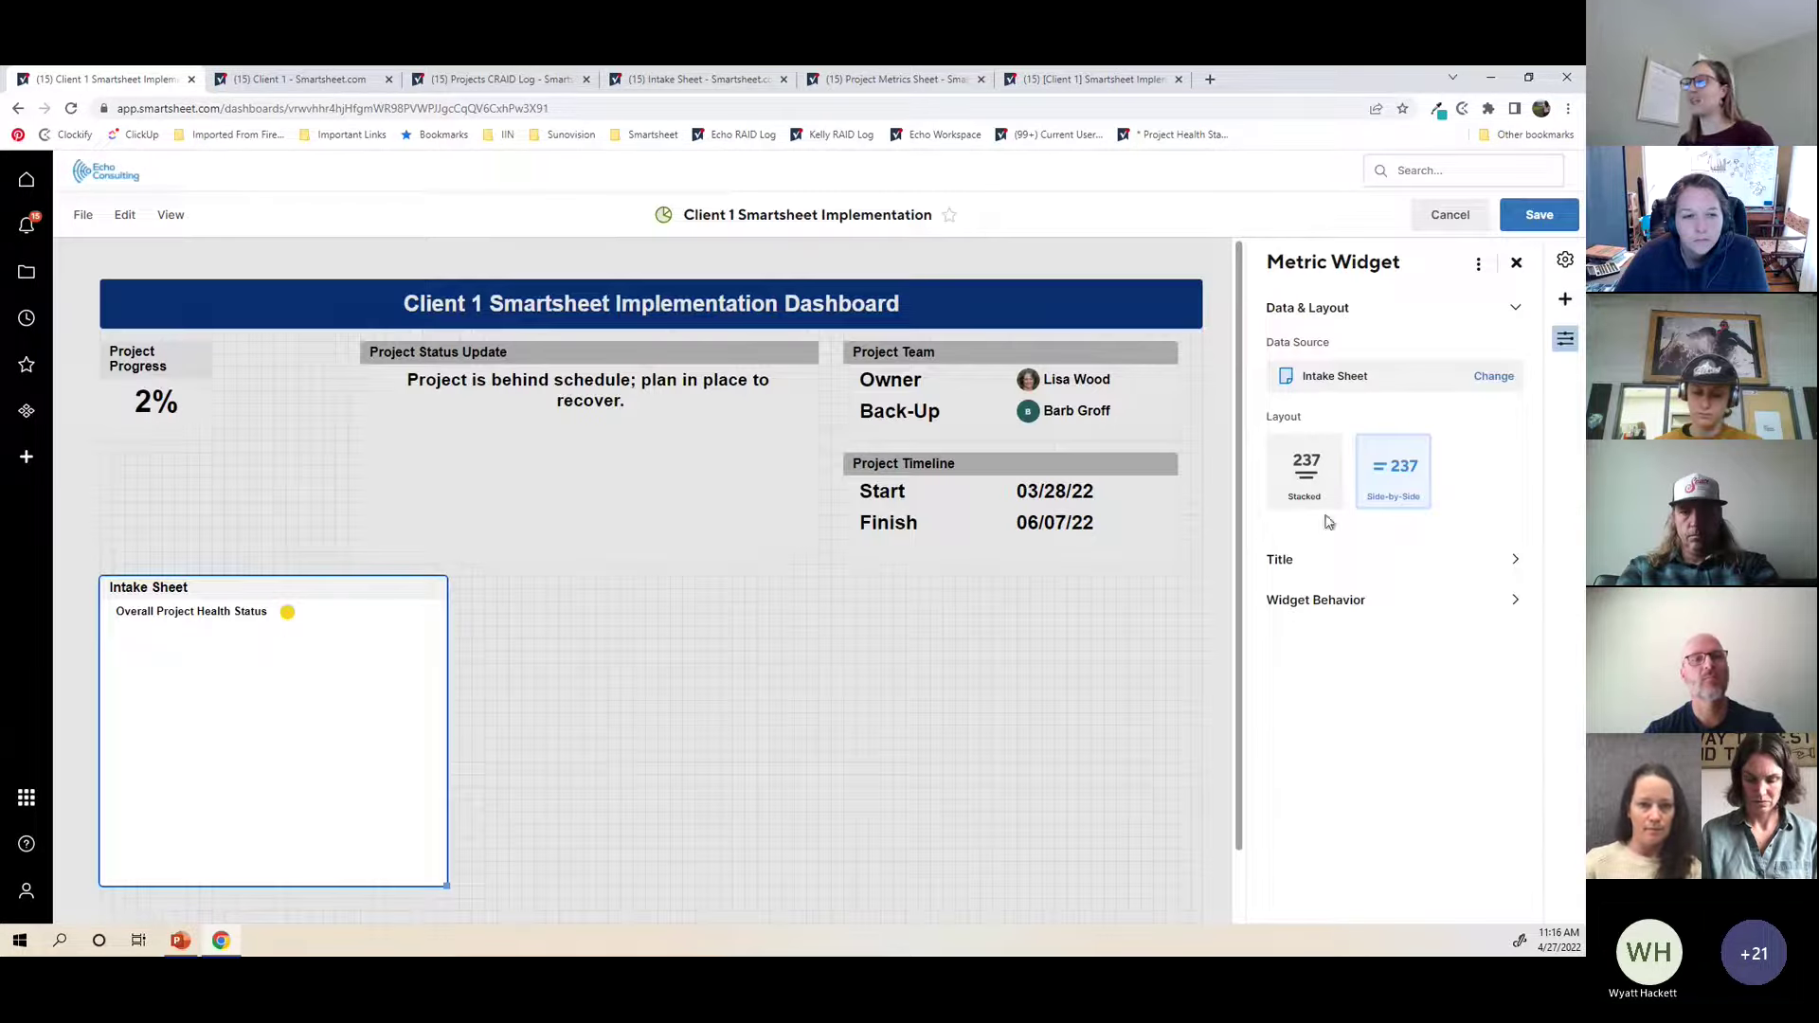
Step: Switch the health metric to the stacked layout, remove its Overall Project Health Status label and enlarge the status symbol
triple_click(249, 633)
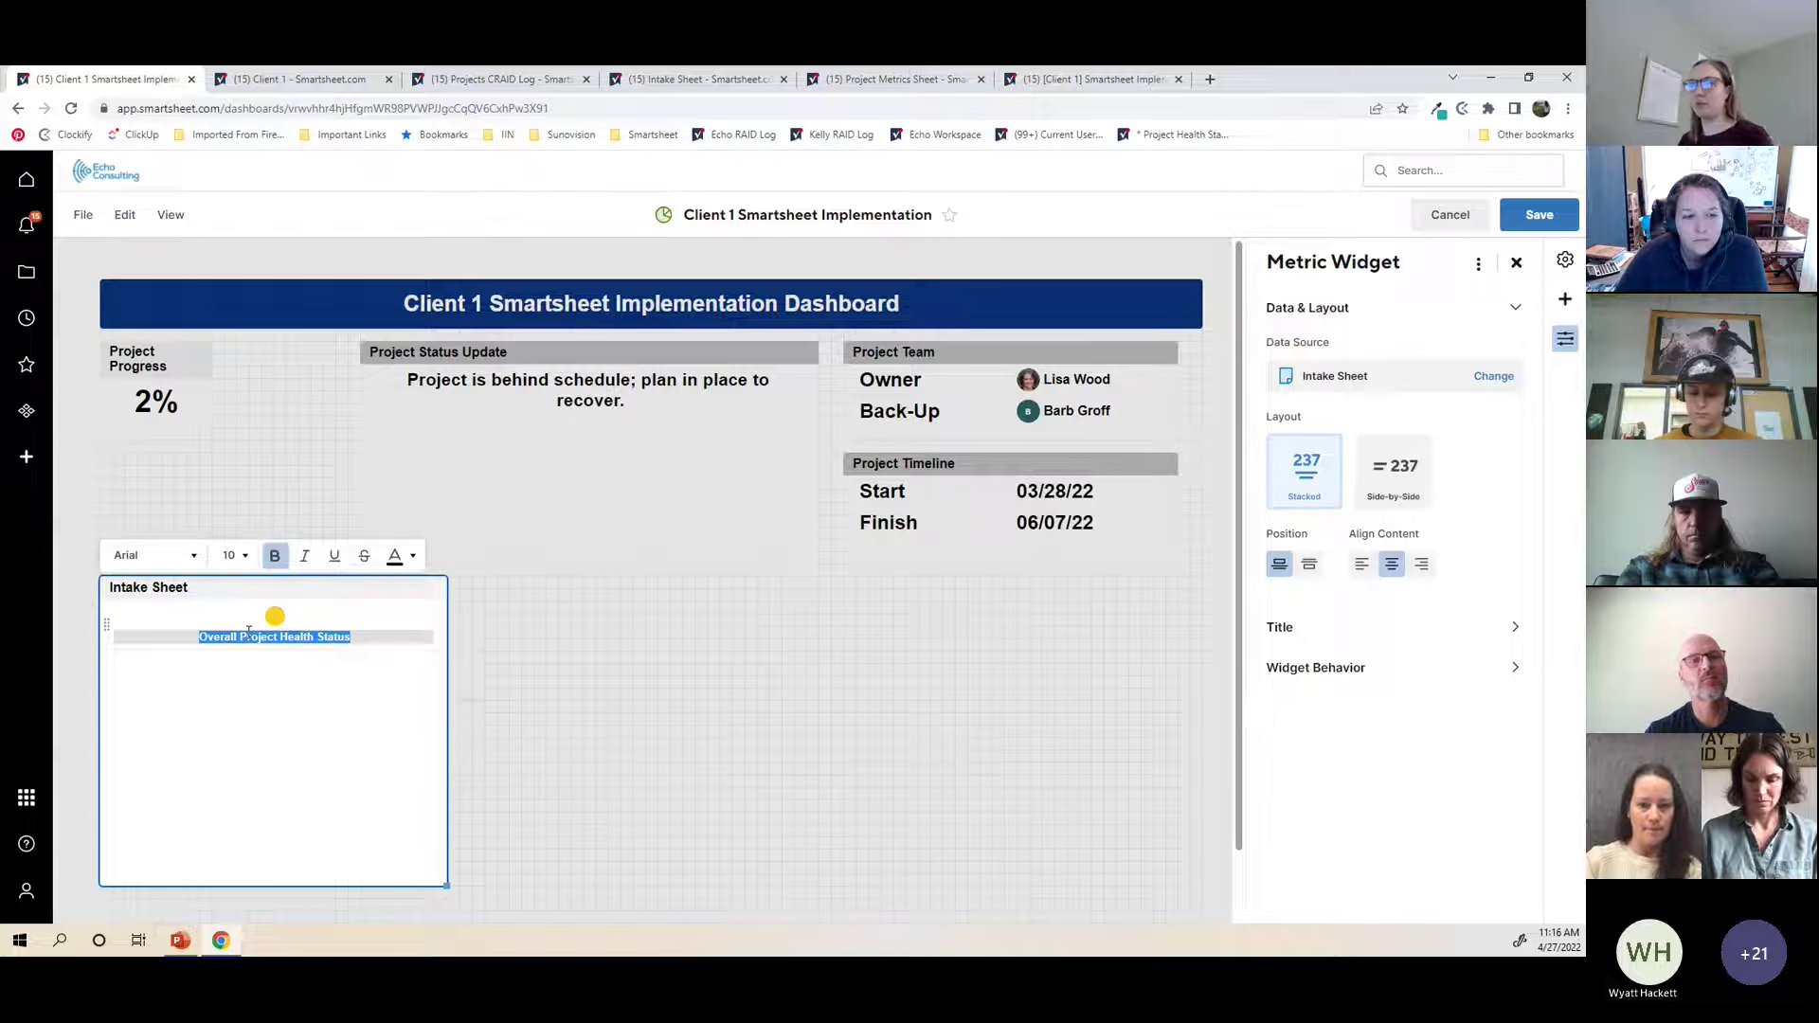
click(234, 555)
click(233, 810)
click(224, 601)
click(223, 588)
Step: Retitle the Intake Sheet metric widget "Project Health" and give its title a gray background
click(156, 584)
triple_click(157, 585)
text(Project Health)
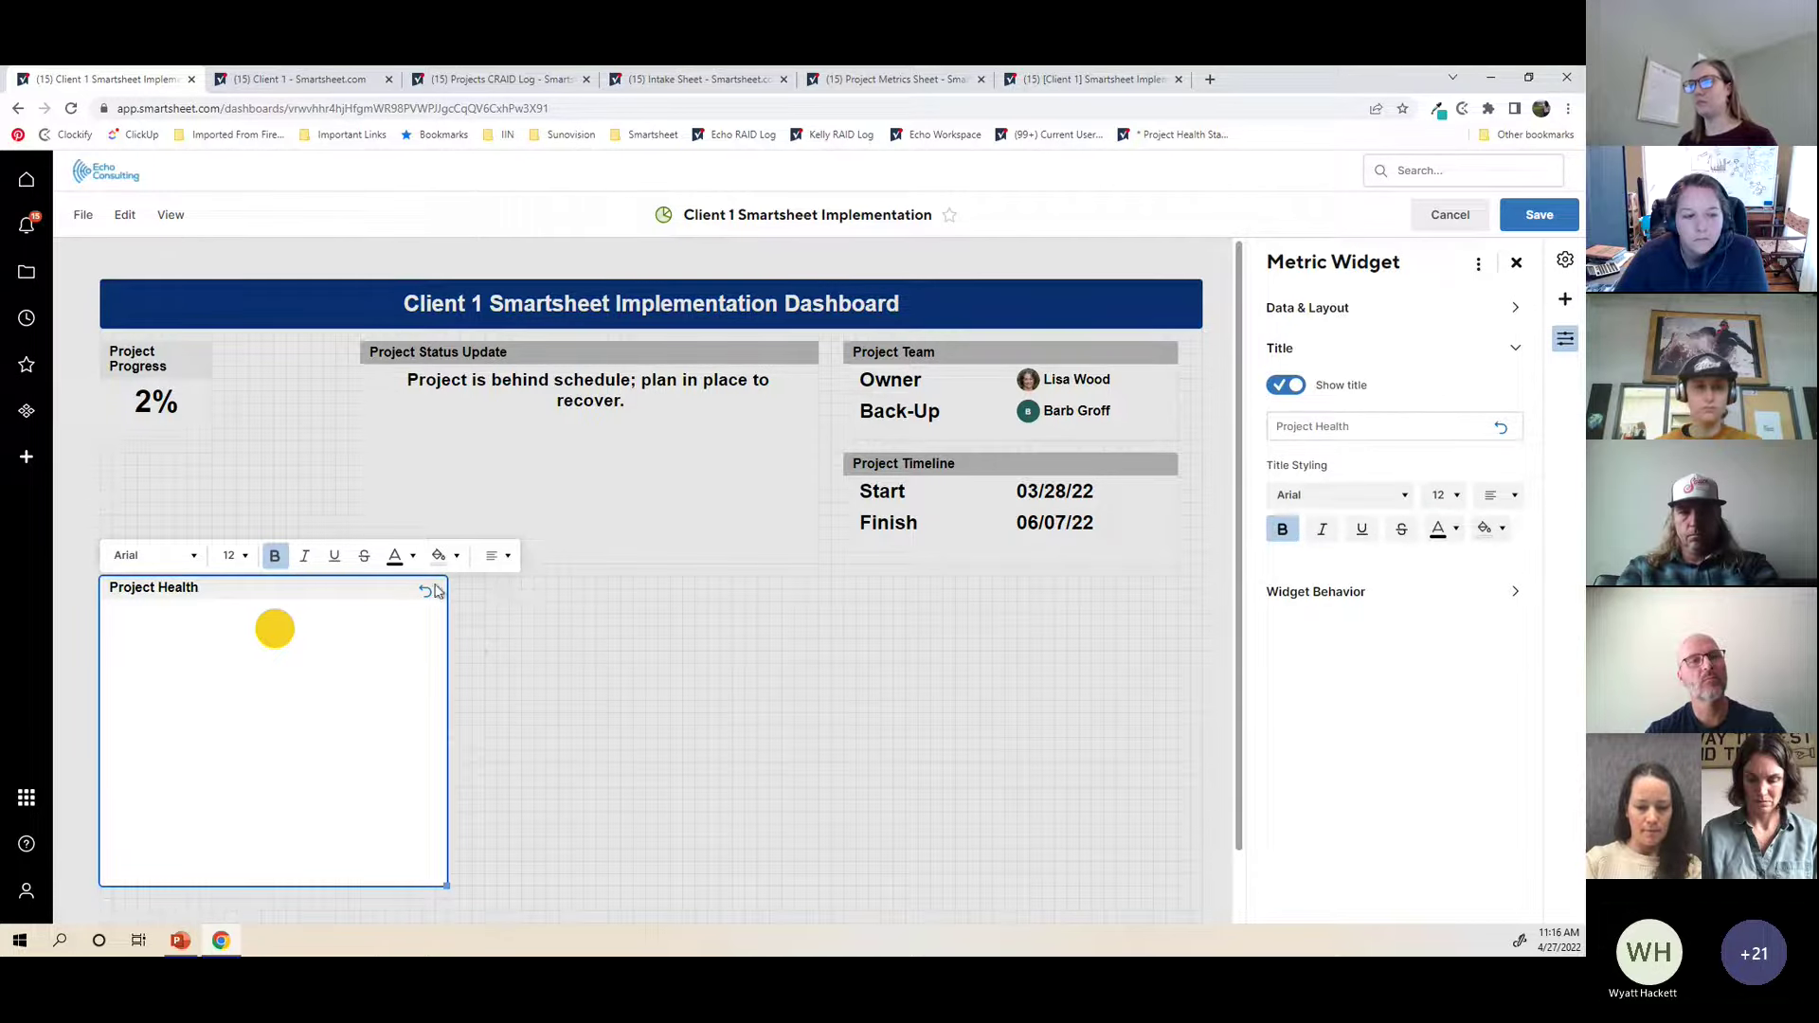
click(443, 555)
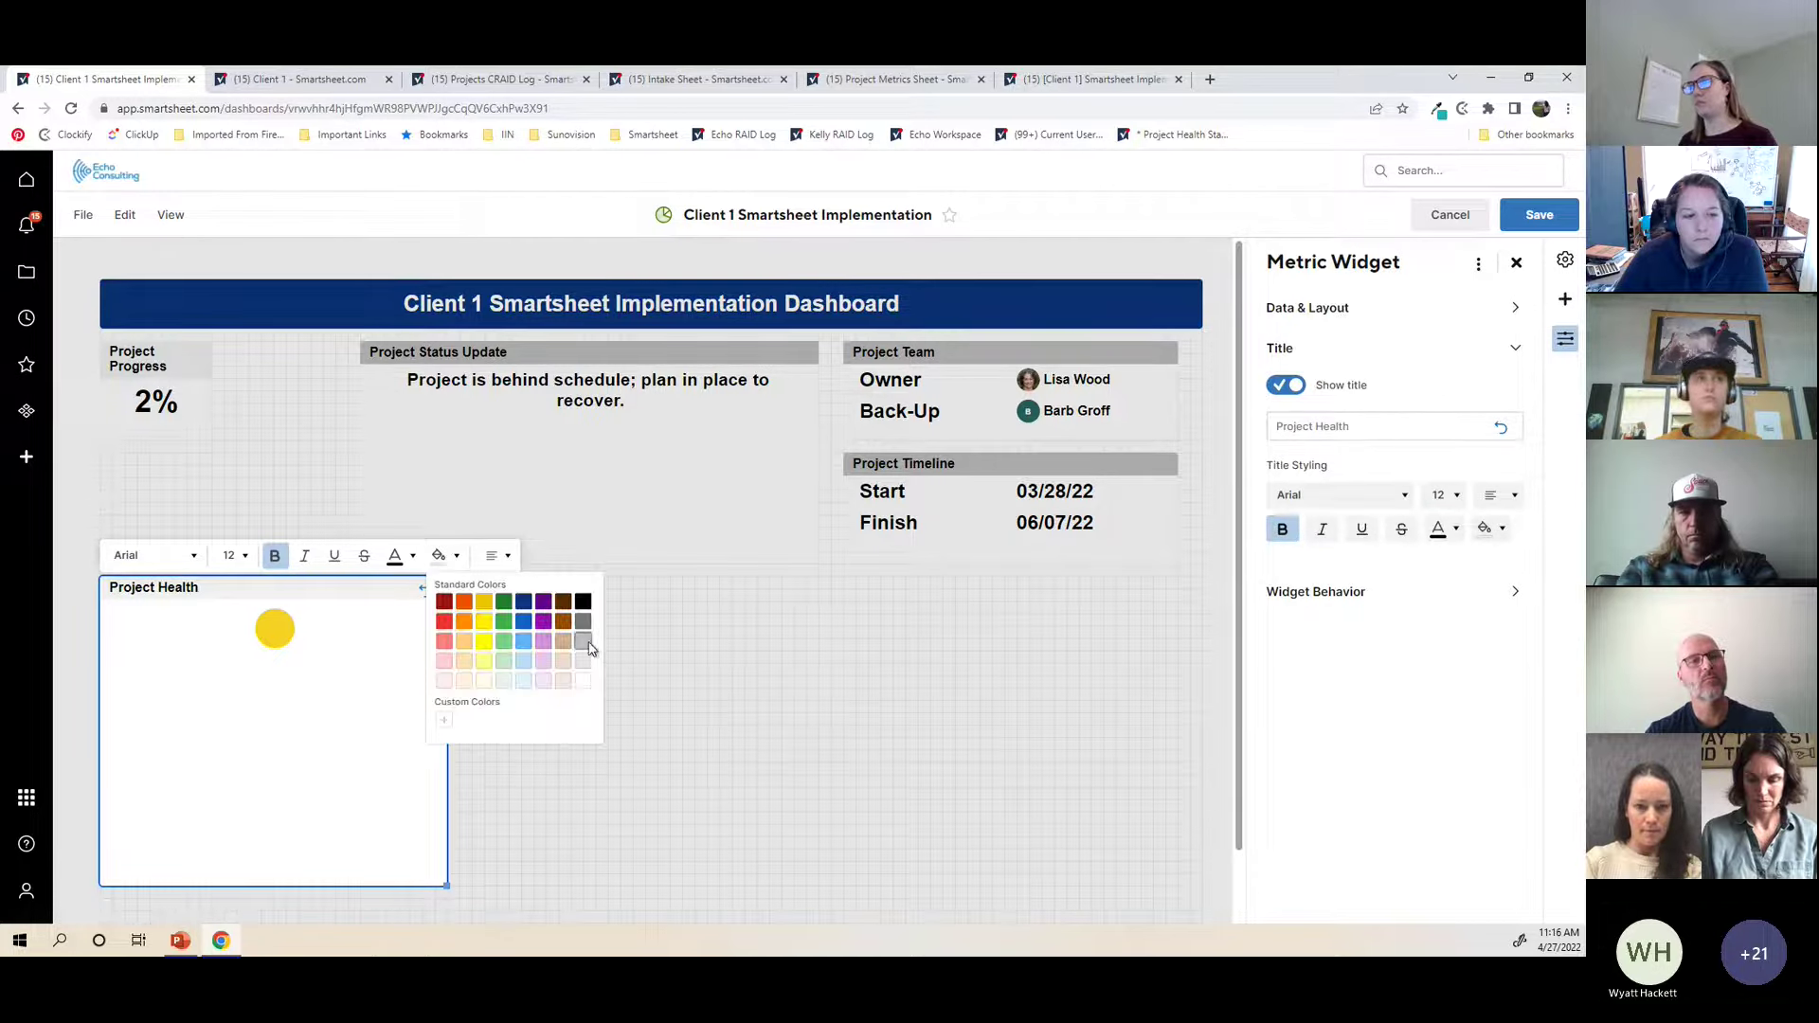
click(472, 711)
click(472, 711)
Step: Shrink the Project Health widget, place it just before Project Status Update, and shift Project Progress closer beside it
mouse_move(441, 881)
mouse_down()
mouse_move(247, 747)
mouse_move(211, 667)
mouse_up()
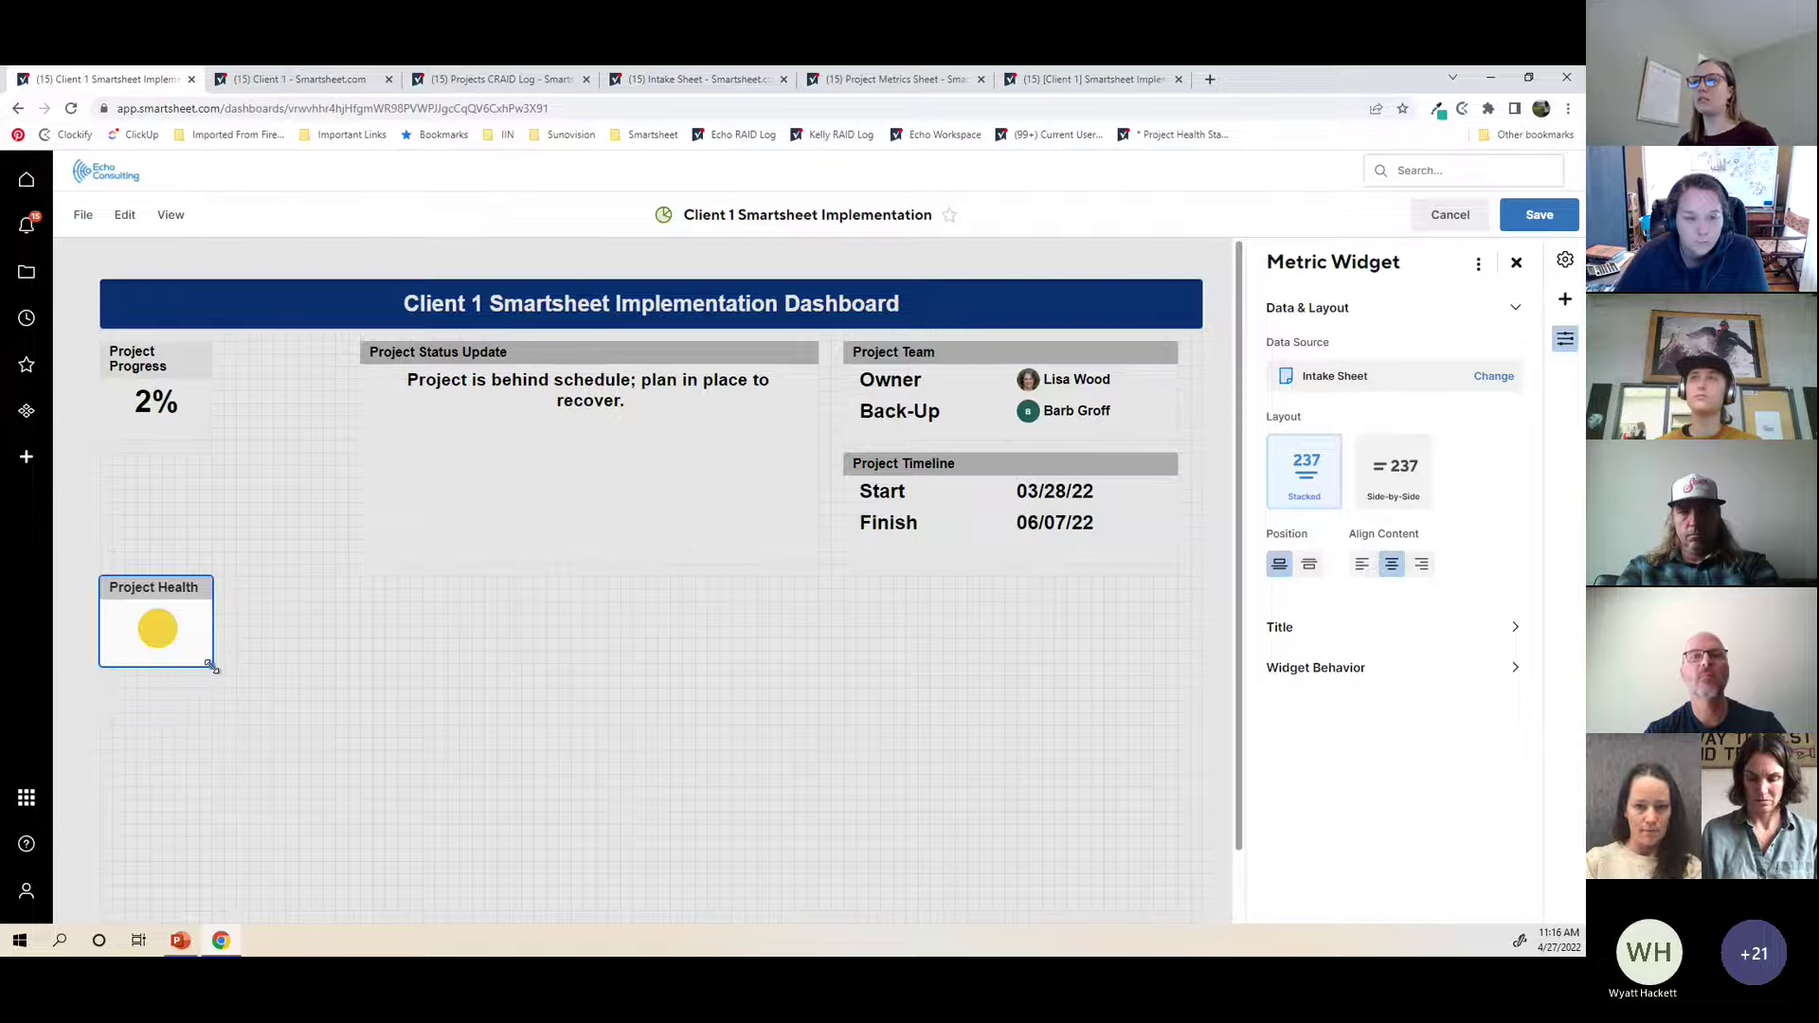
mouse_move(156, 621)
mouse_down()
mouse_move(804, 418)
mouse_move(393, 417)
mouse_move(620, 384)
mouse_move(957, 398)
mouse_move(739, 322)
mouse_move(237, 362)
mouse_move(271, 395)
mouse_move(279, 366)
mouse_up()
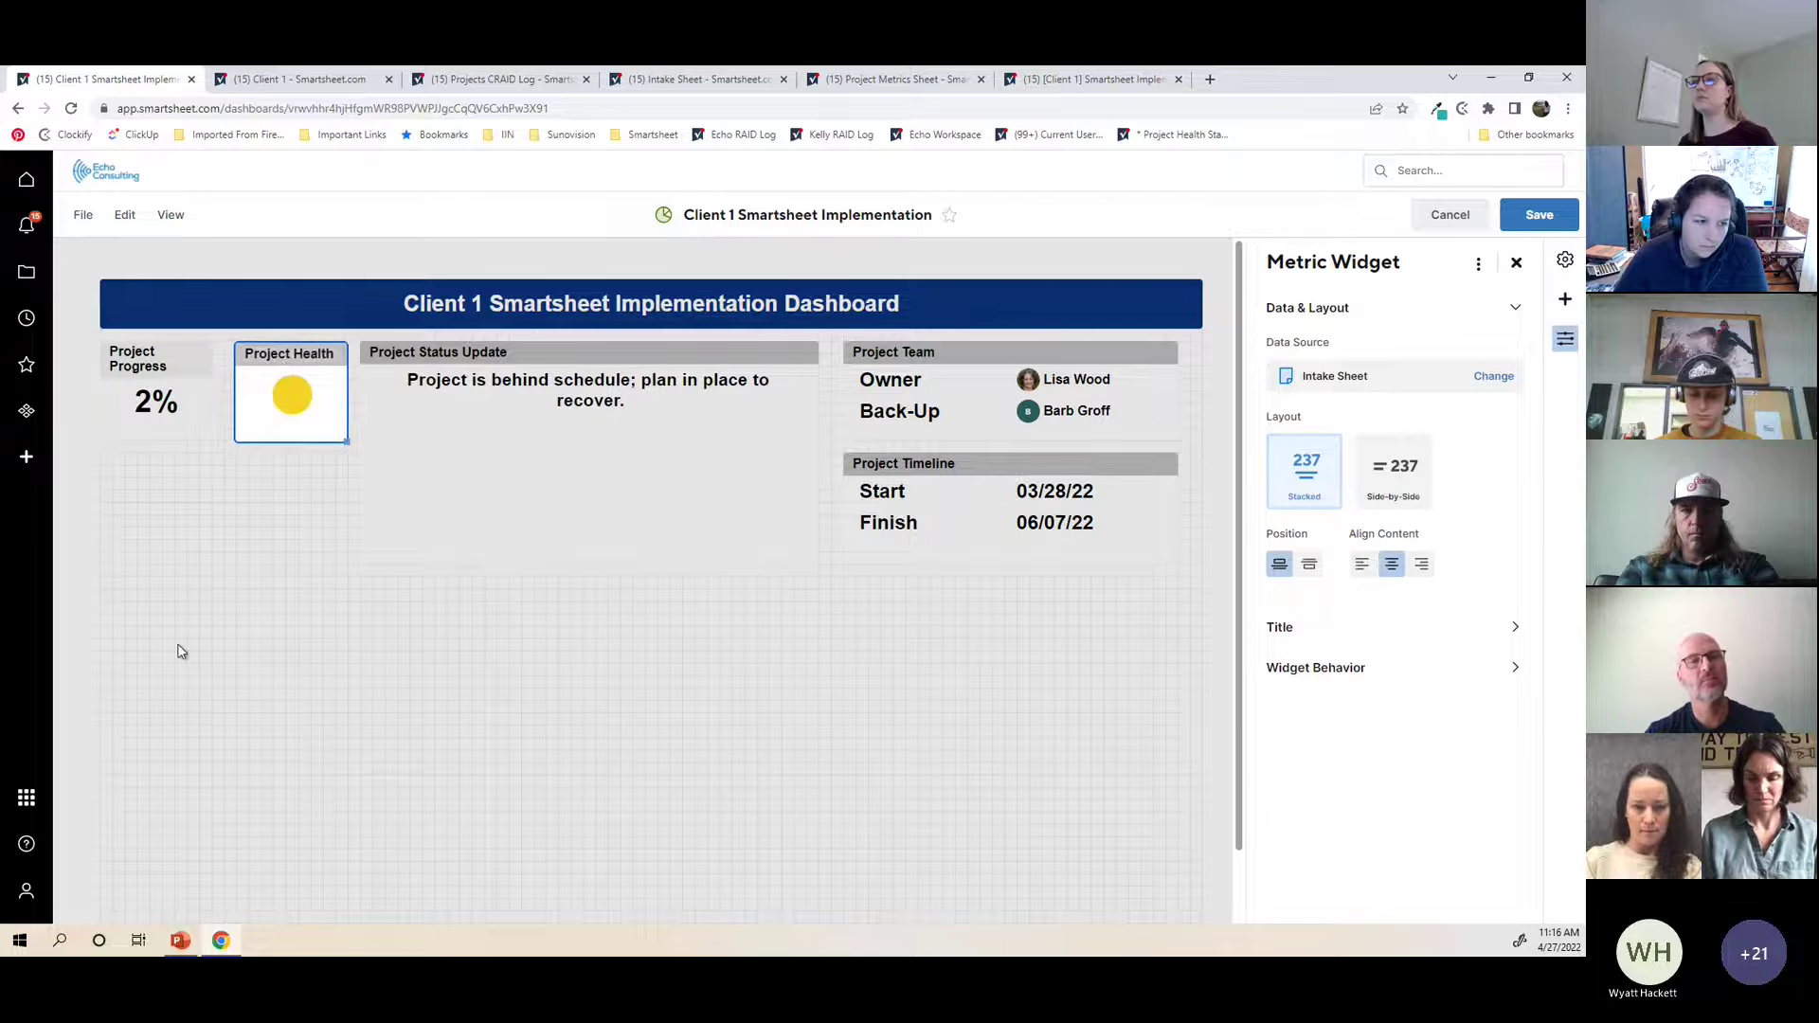
click(175, 650)
click(171, 364)
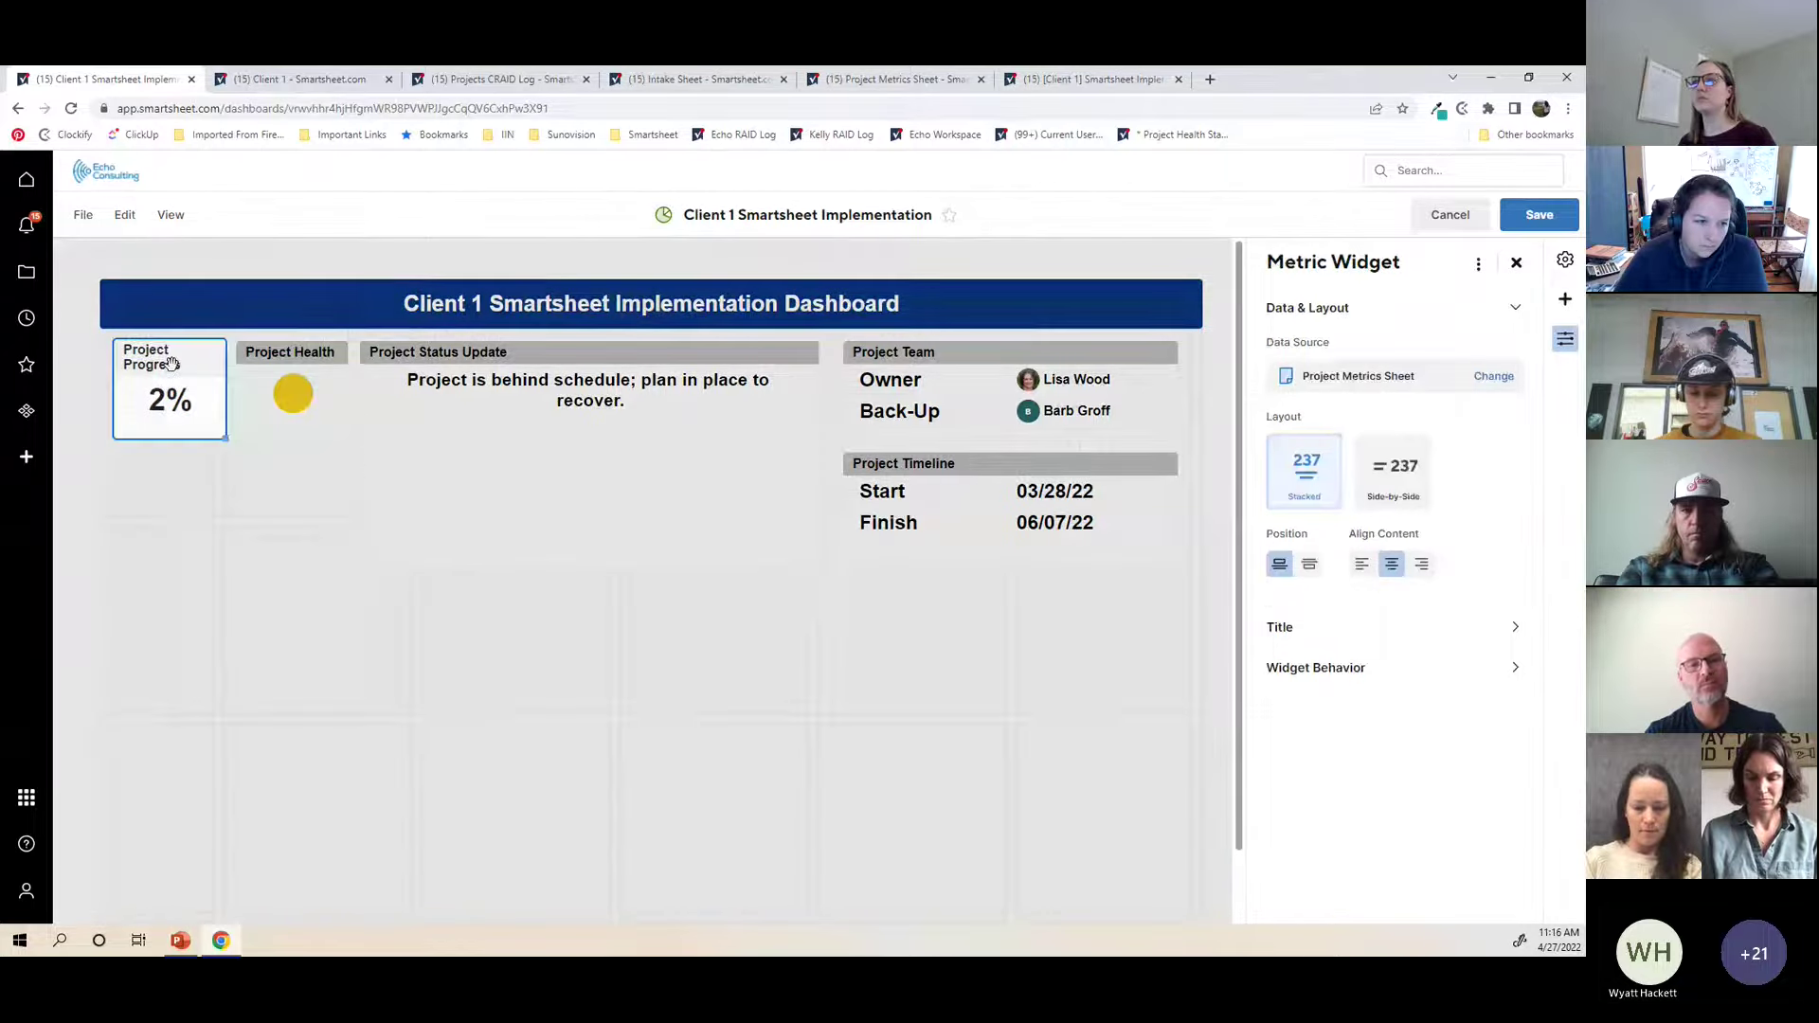
Step: Give the Project Progress widget's title the same gray background as the other widget titles
click(169, 368)
click(209, 350)
click(451, 320)
click(493, 381)
click(666, 671)
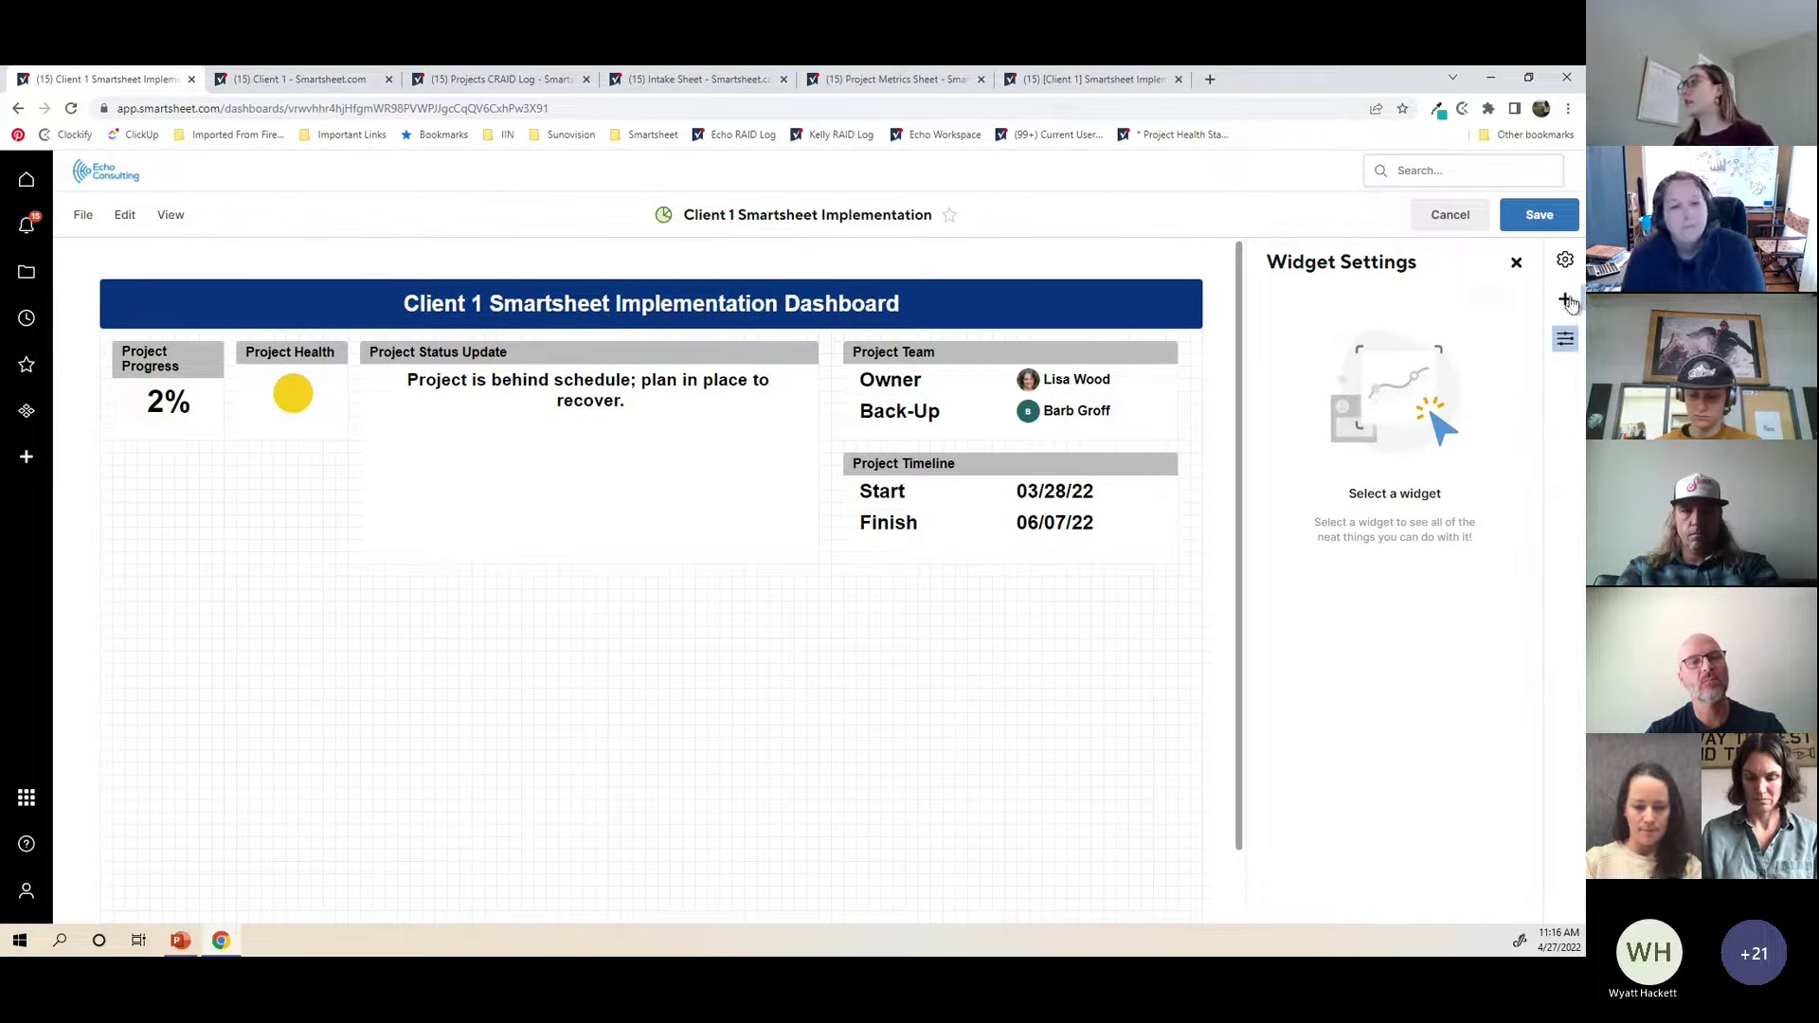
Step: Add a report widget below the metric widgets and set its source to the Phases report
scroll(440, 728, down, 1)
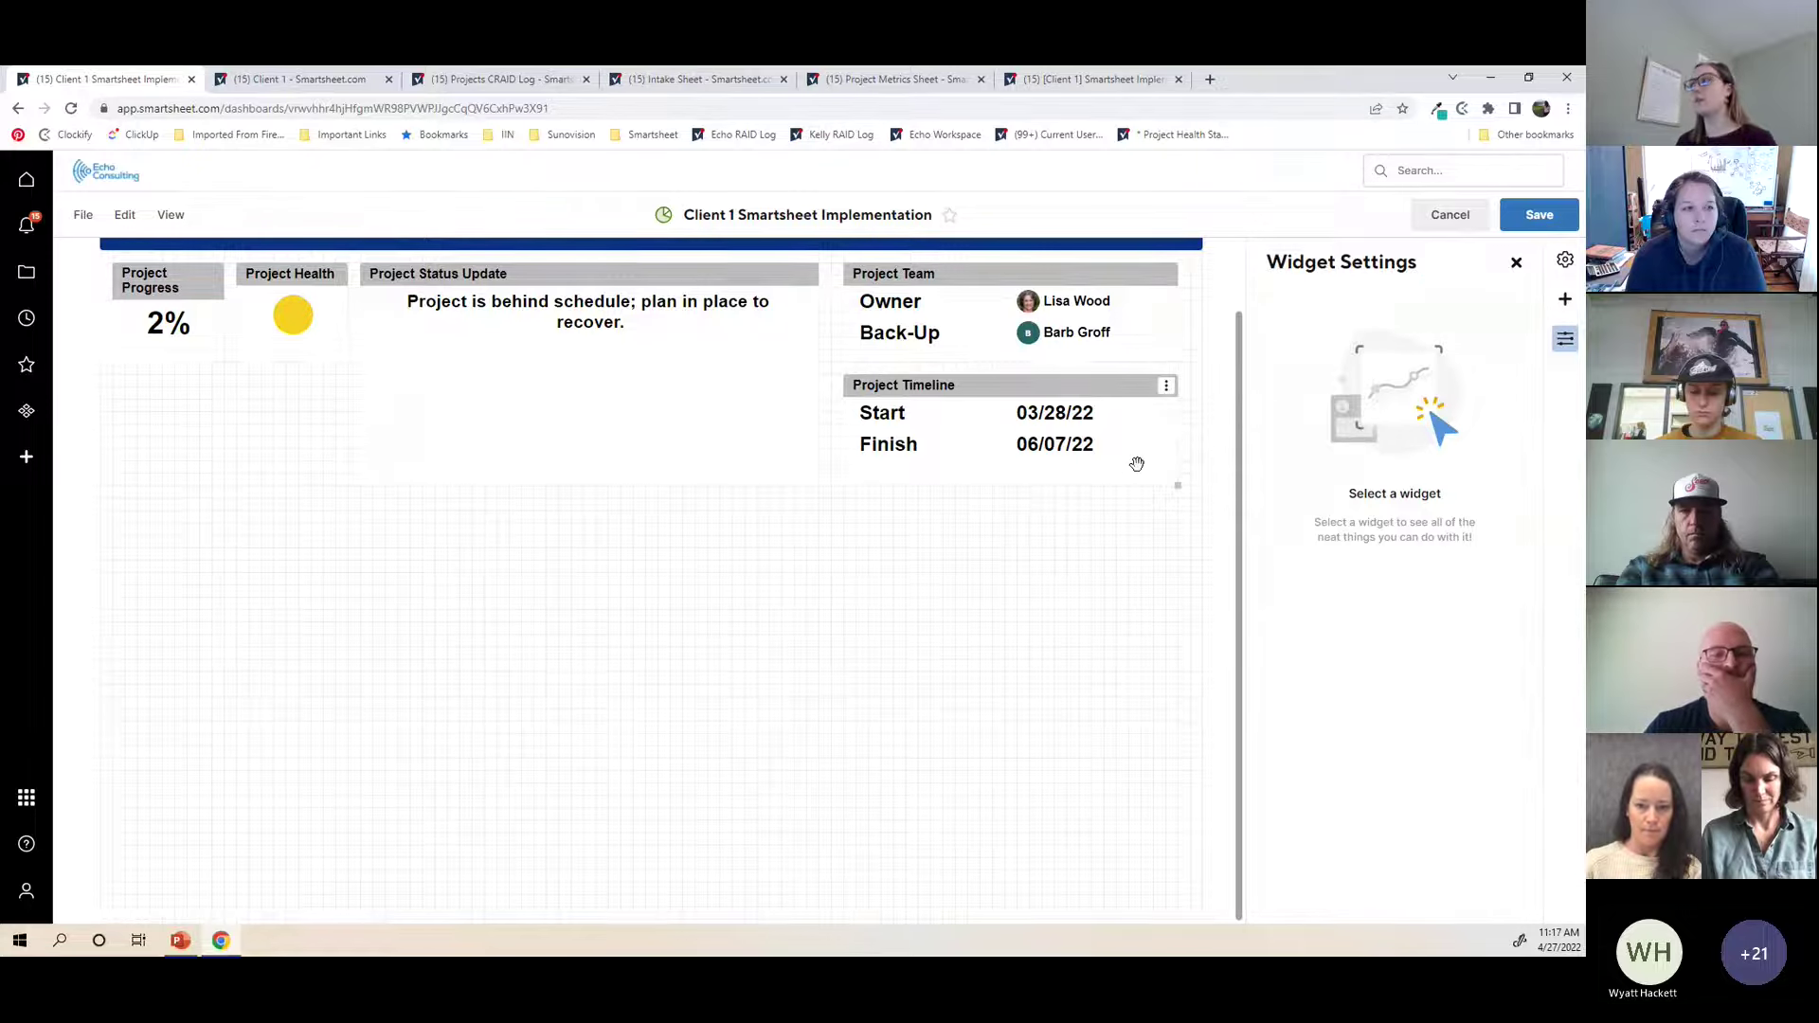
click(1566, 299)
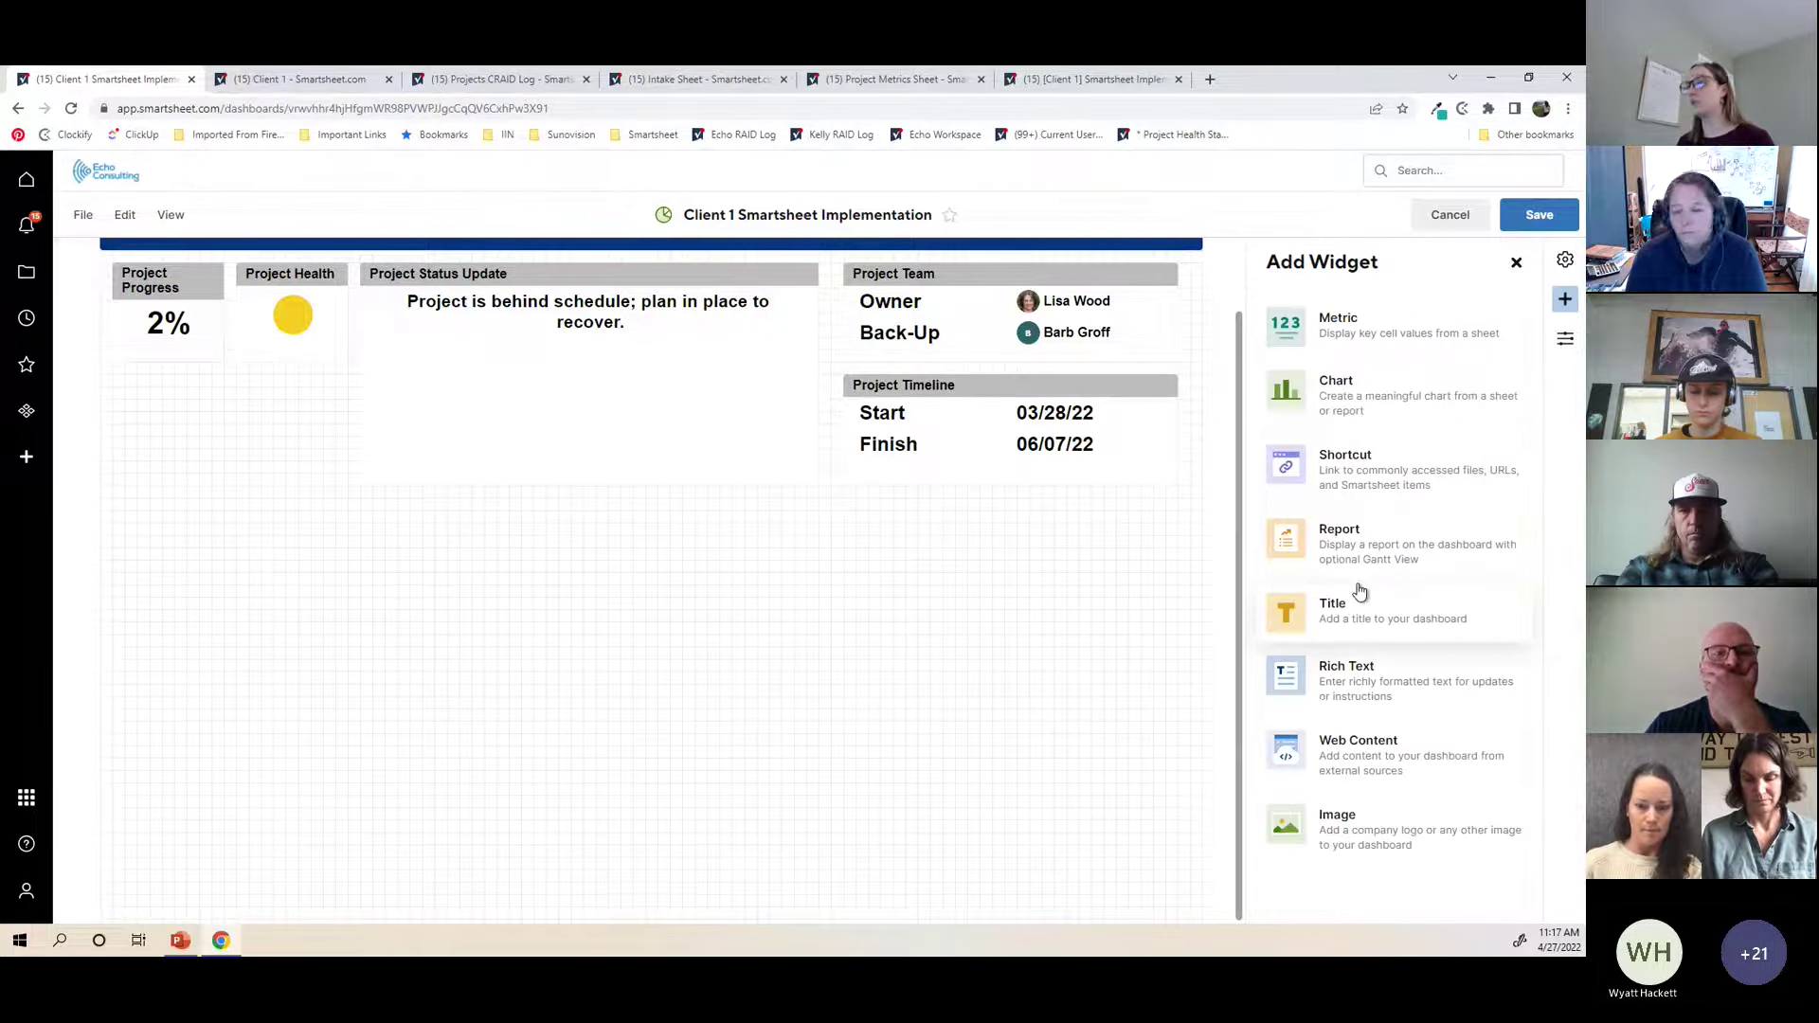
click(1352, 538)
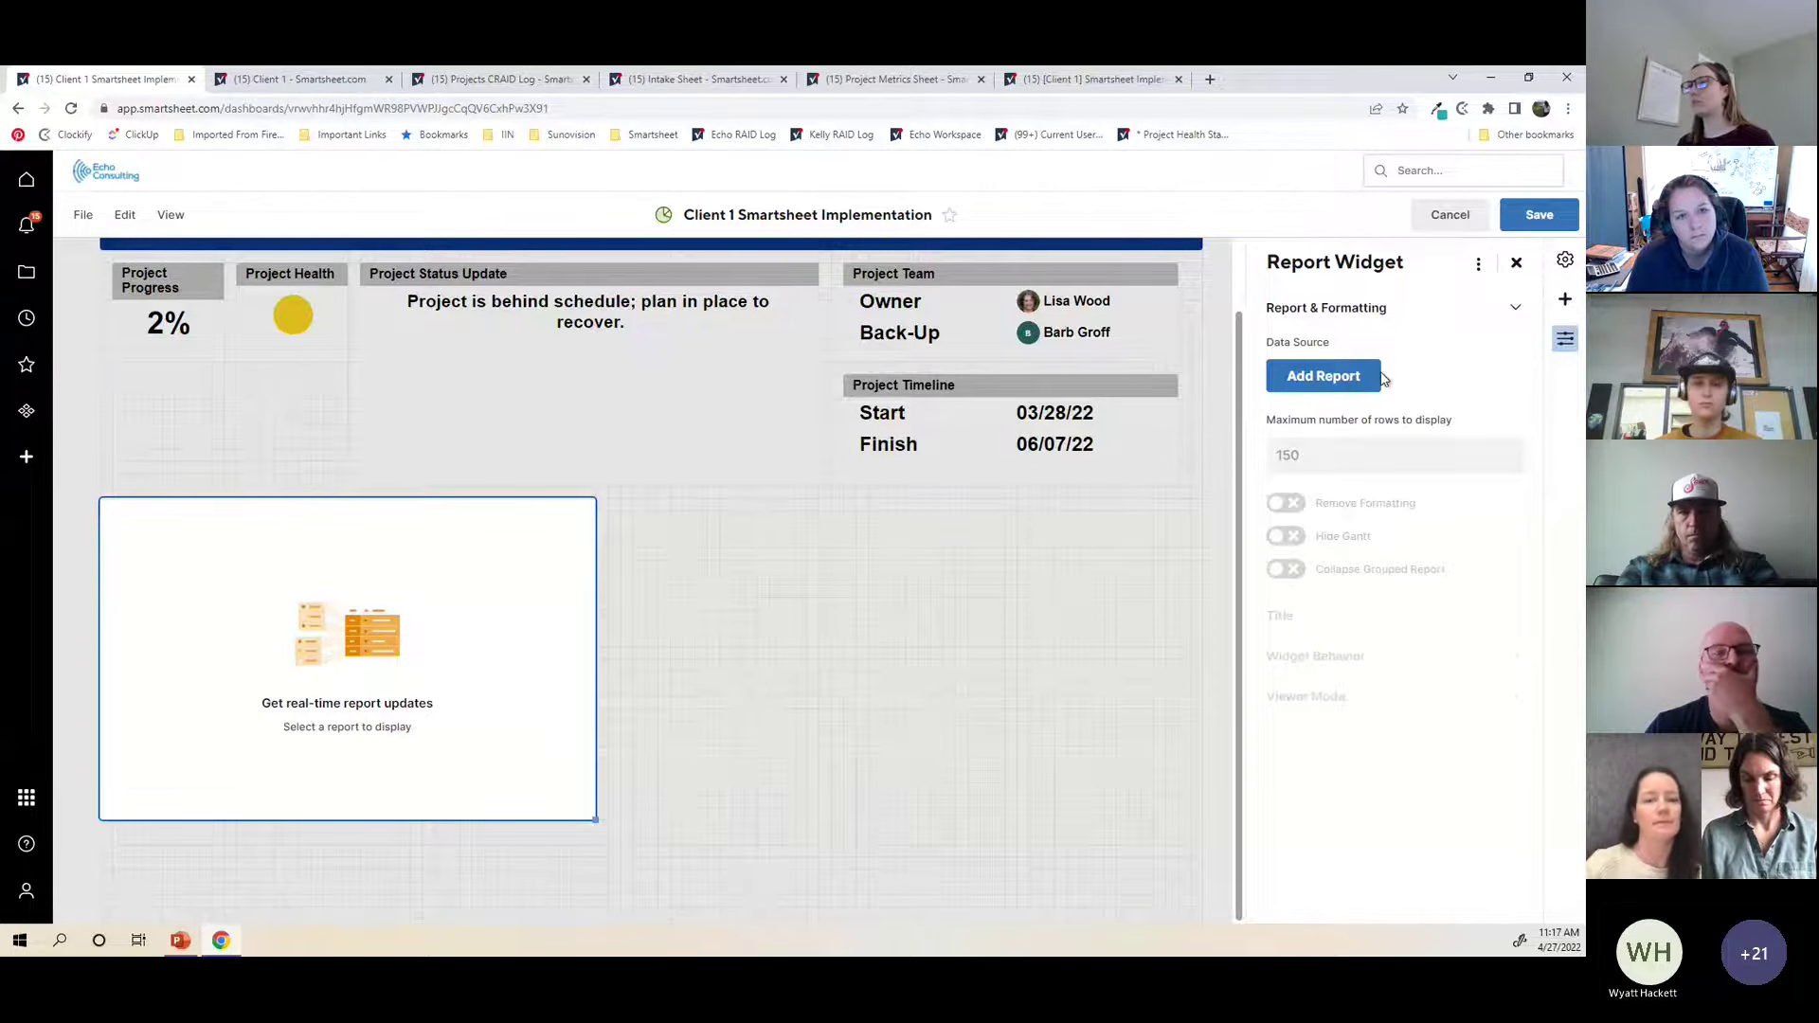
click(1376, 376)
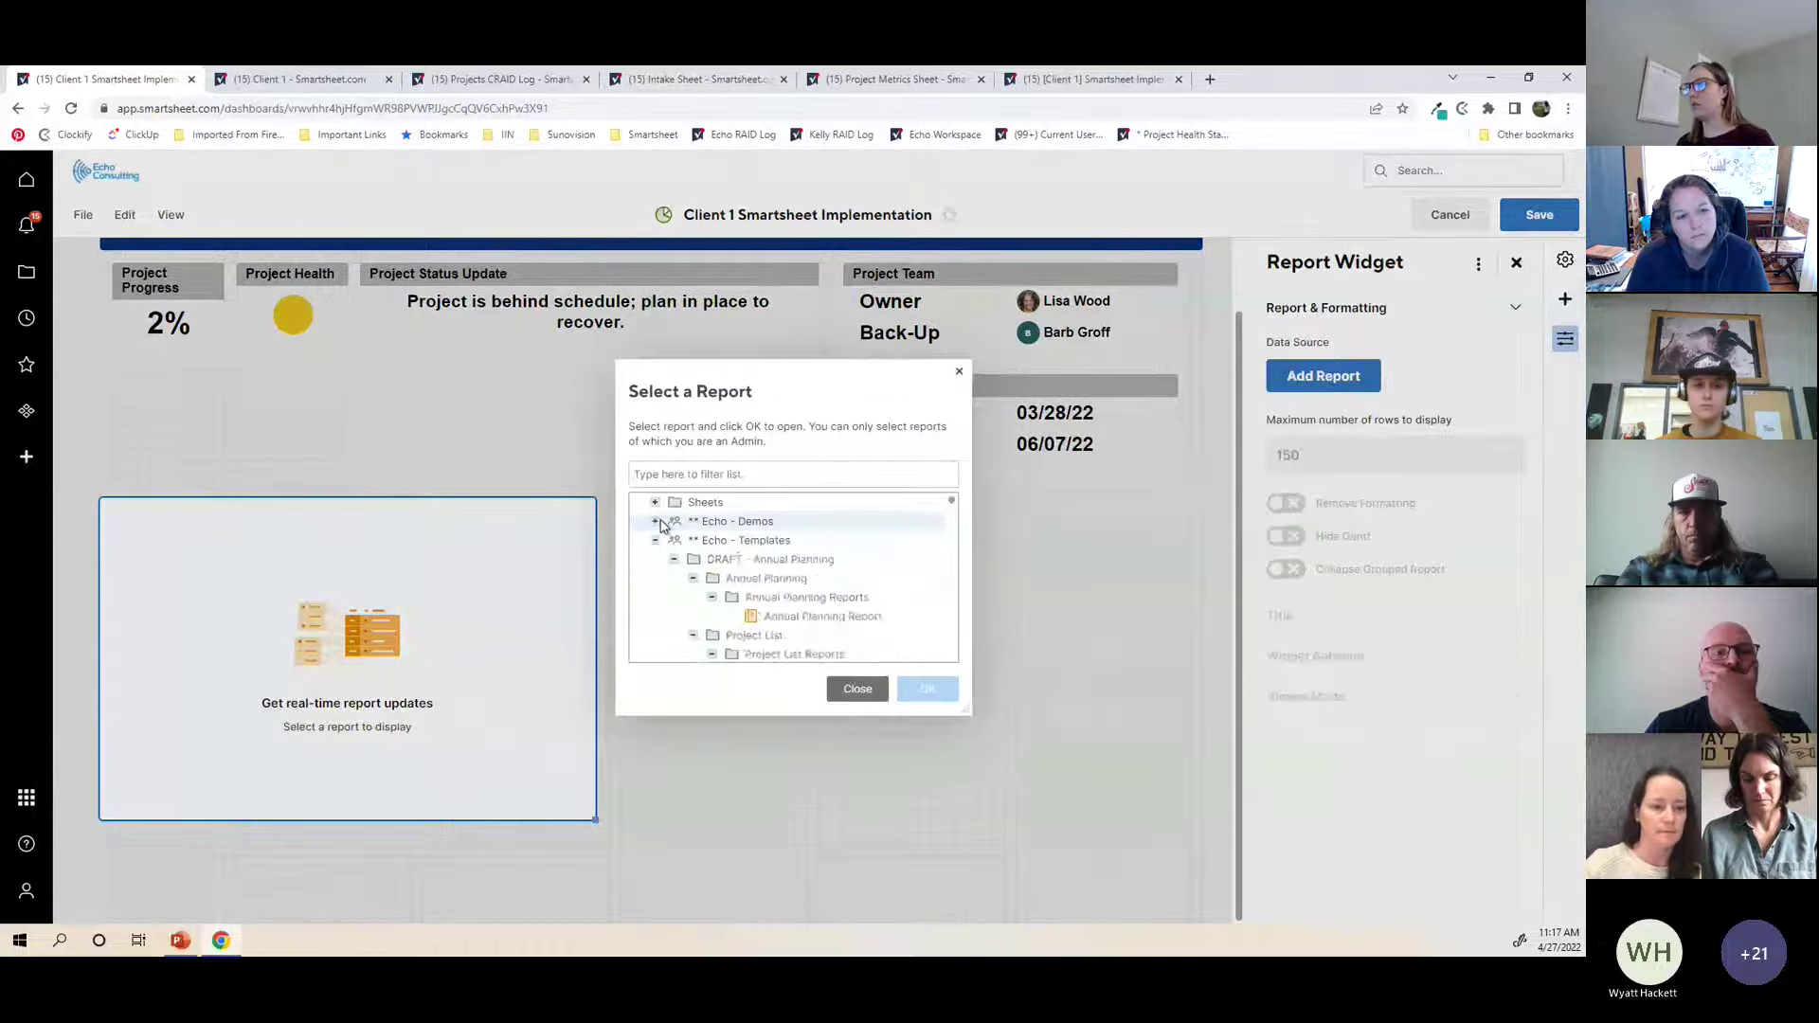
click(655, 559)
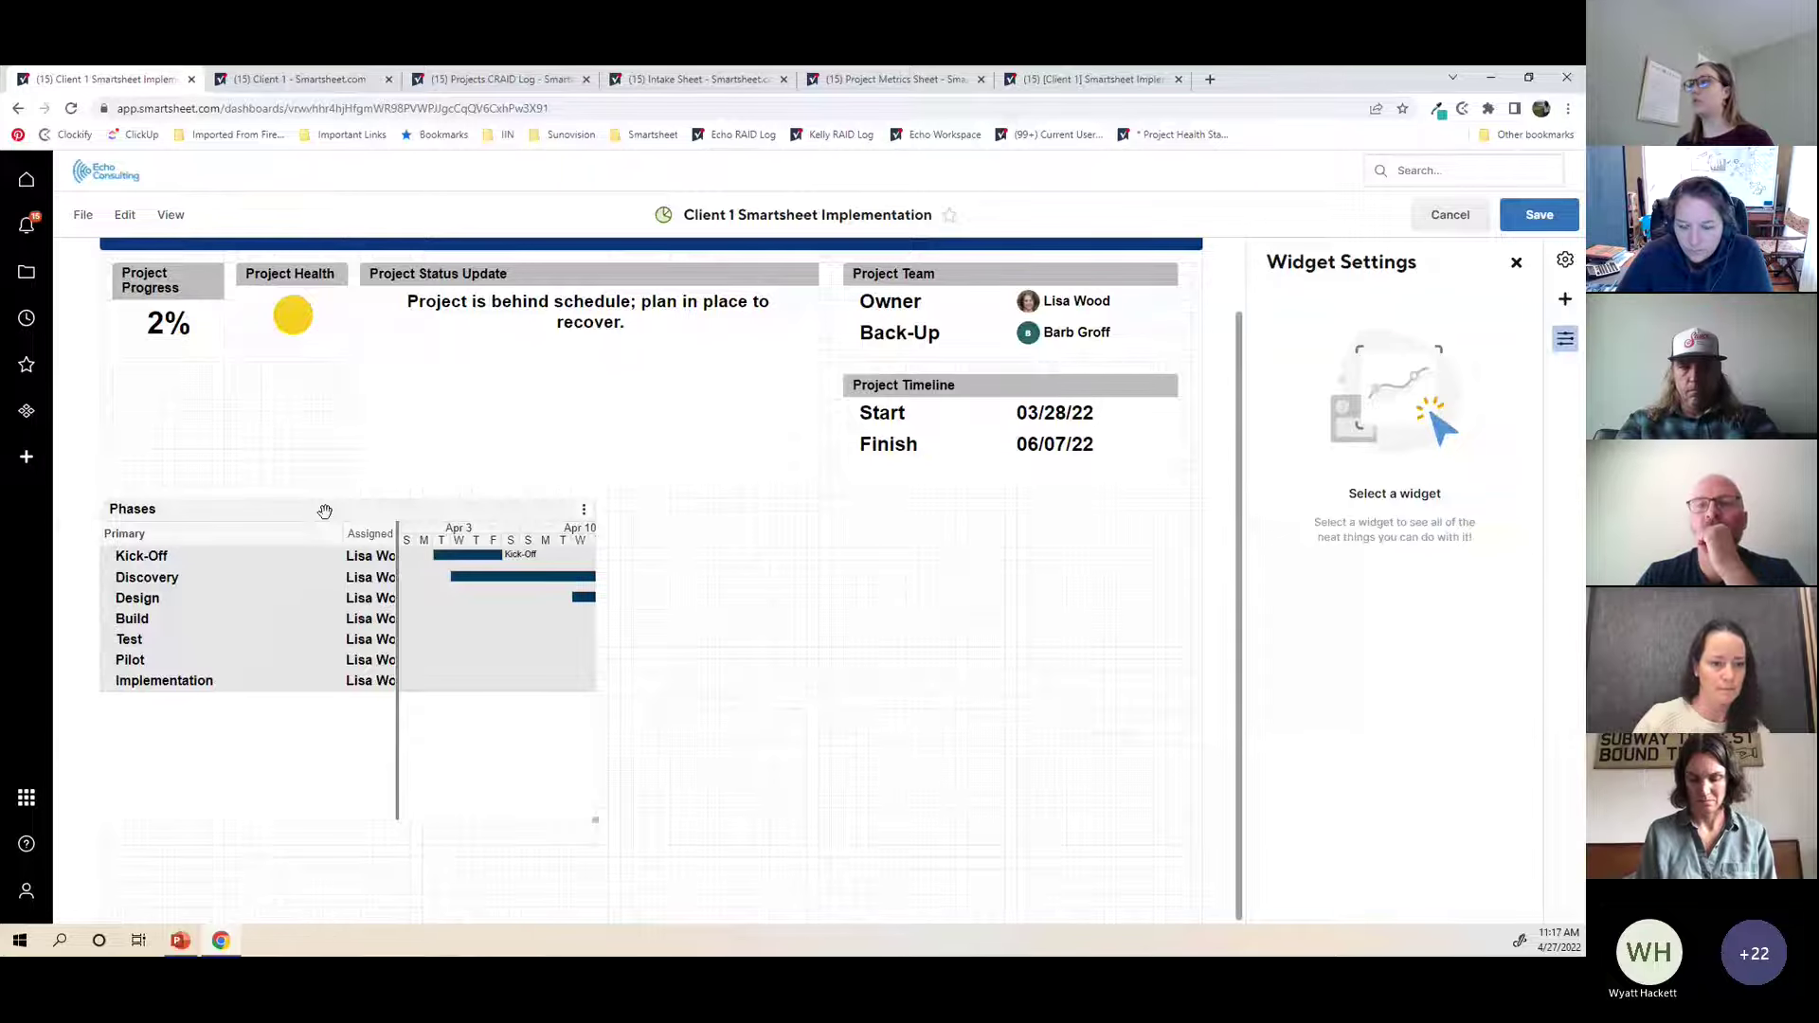
Step: Review the Task Type column in the [Client 1] Smartsheet Implementation Plan sheet and return to the dashboard
key(ctrl+9)
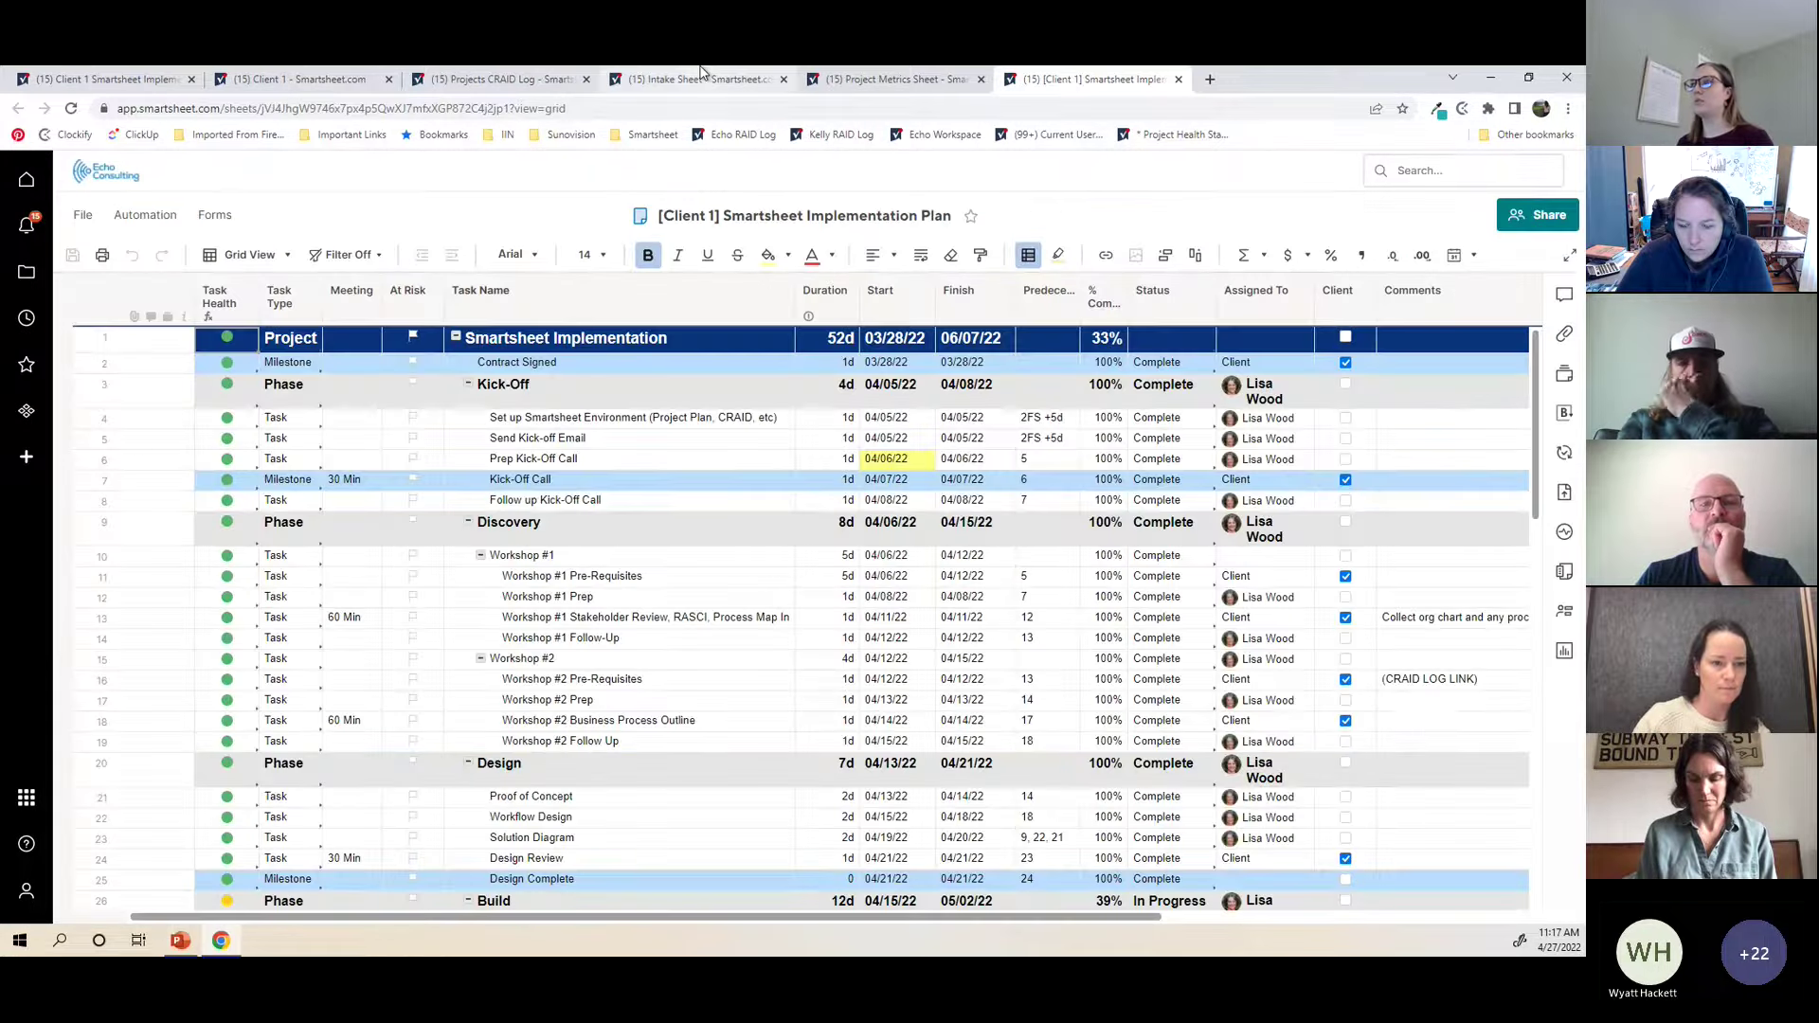
click(320, 315)
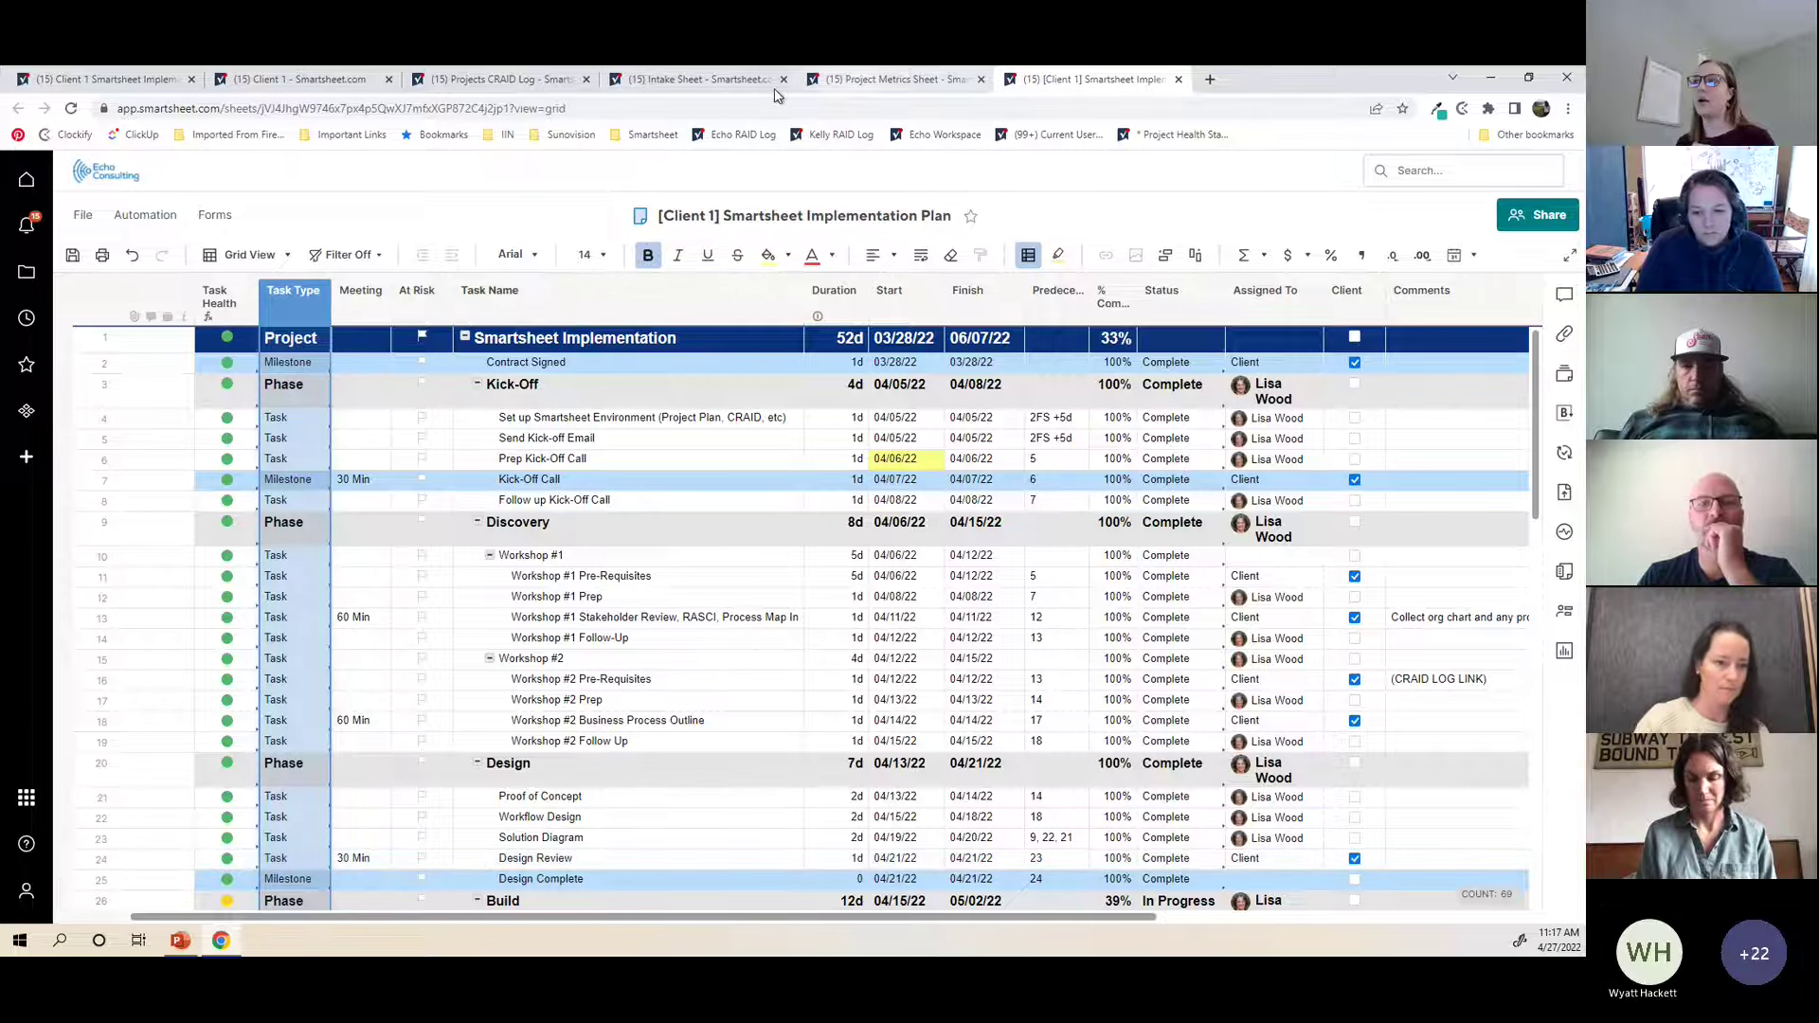
click(104, 80)
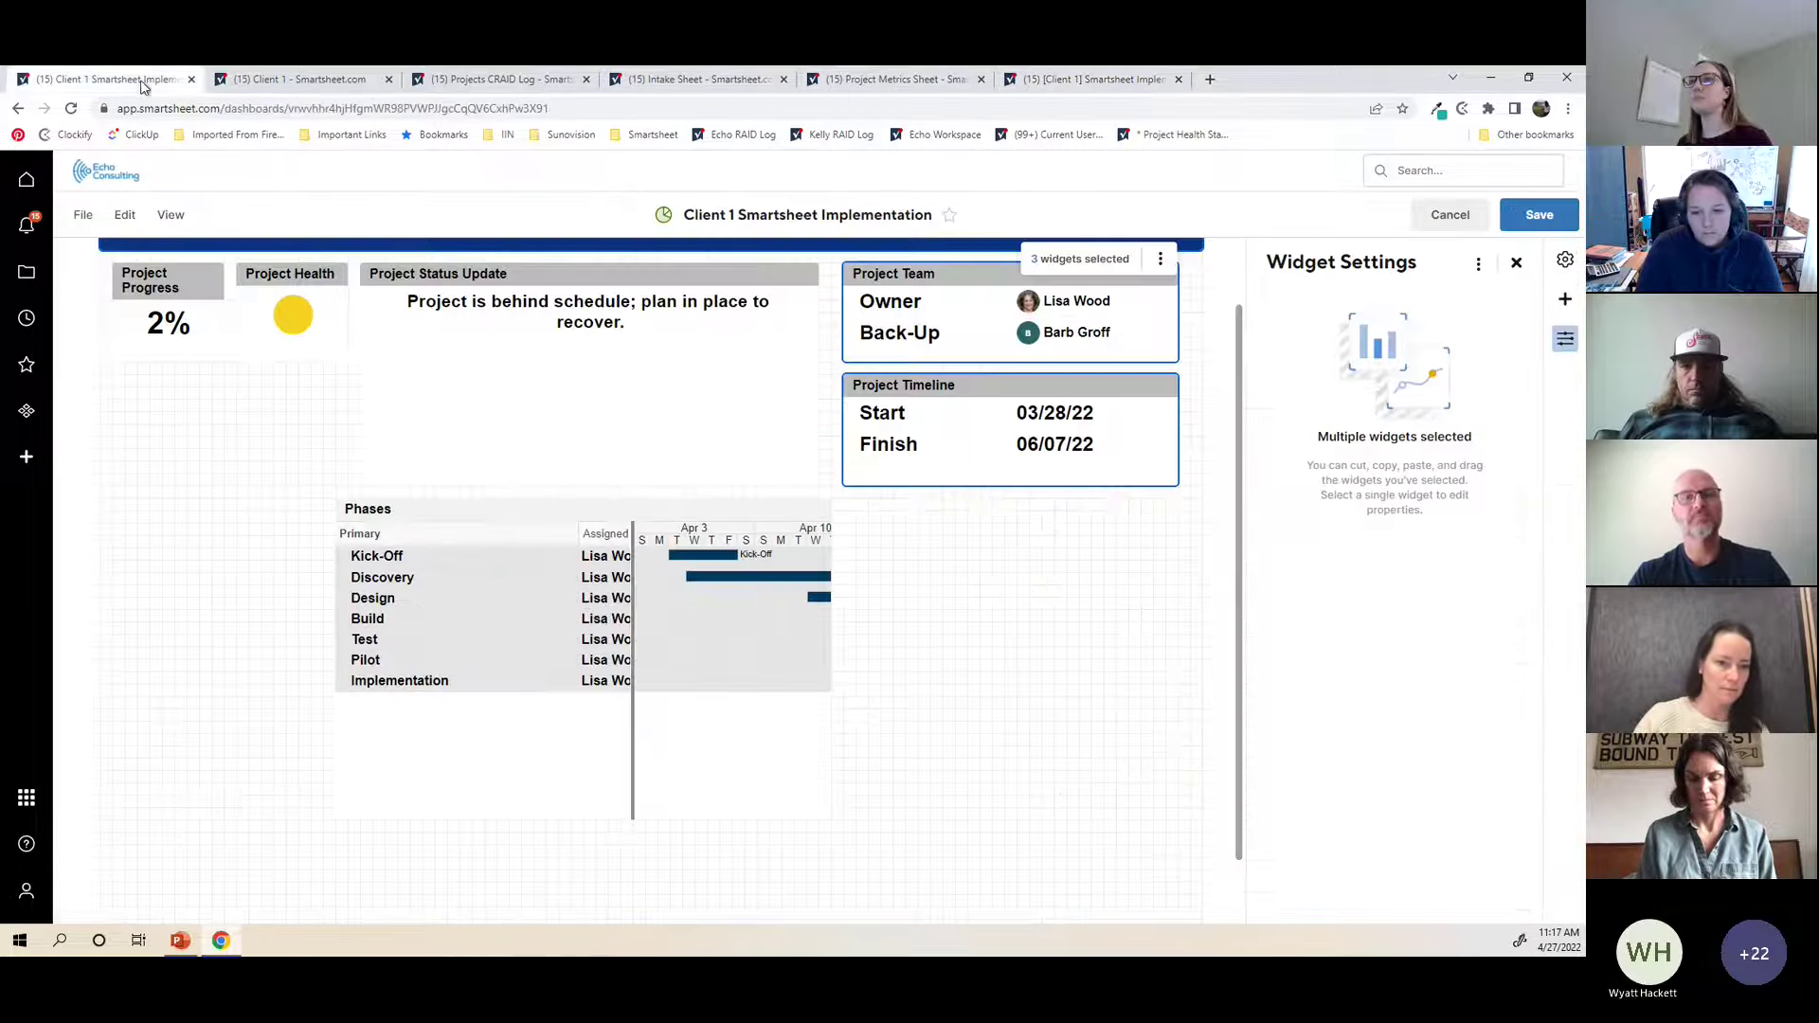
Step: Align the Phases report widget under Project Status Update, shorten it, and widen it to the dashboard's outer edge
click(916, 610)
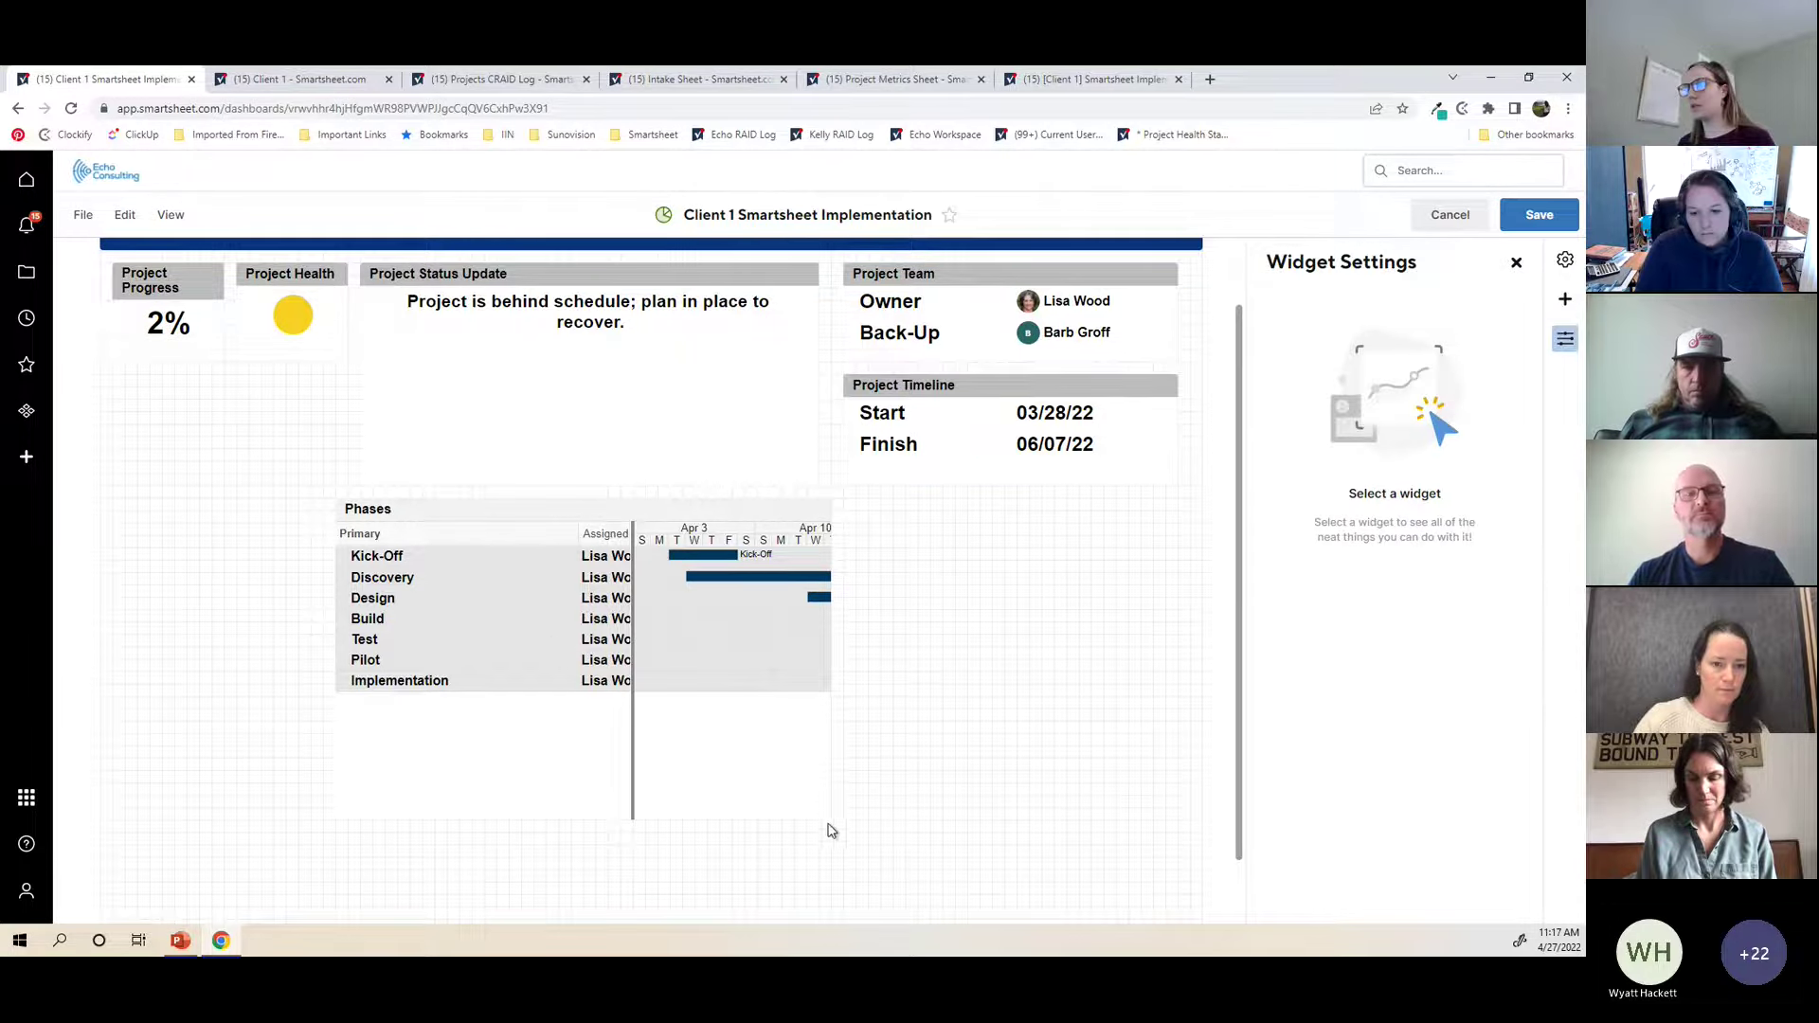
drag(834, 820, 932, 720)
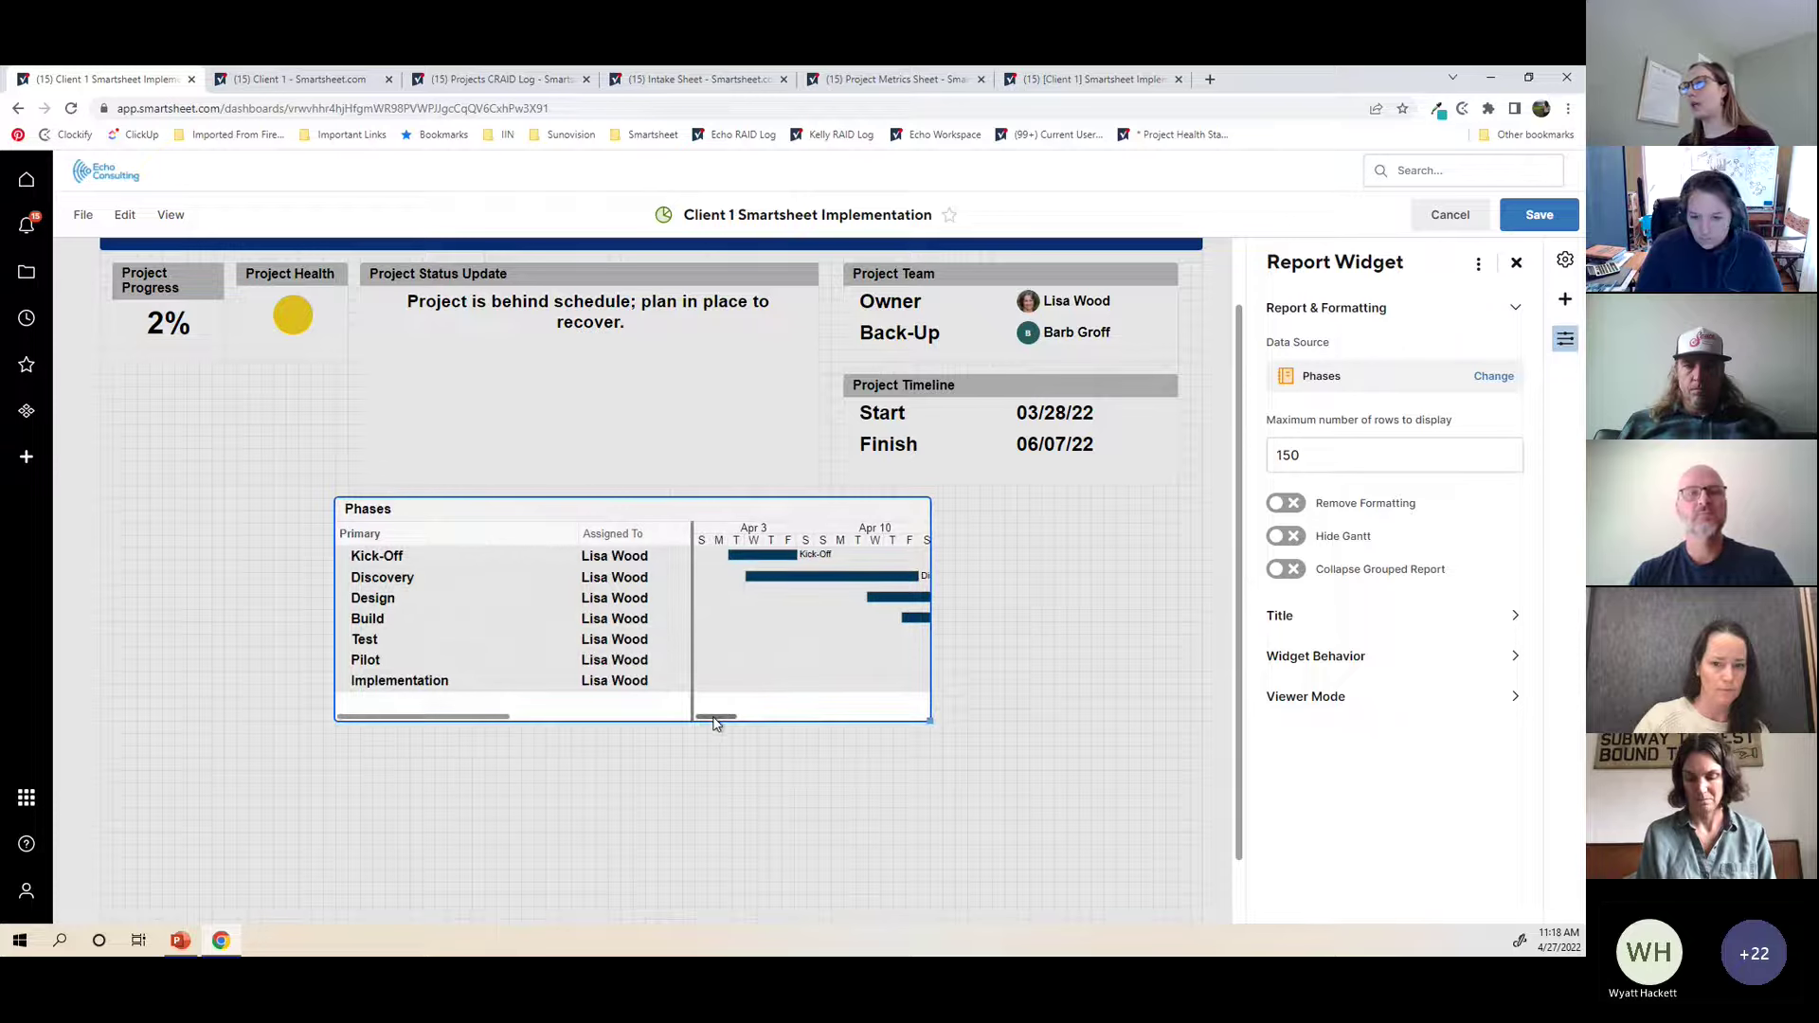
drag(715, 718, 753, 717)
click(938, 861)
click(670, 506)
drag(670, 506, 690, 505)
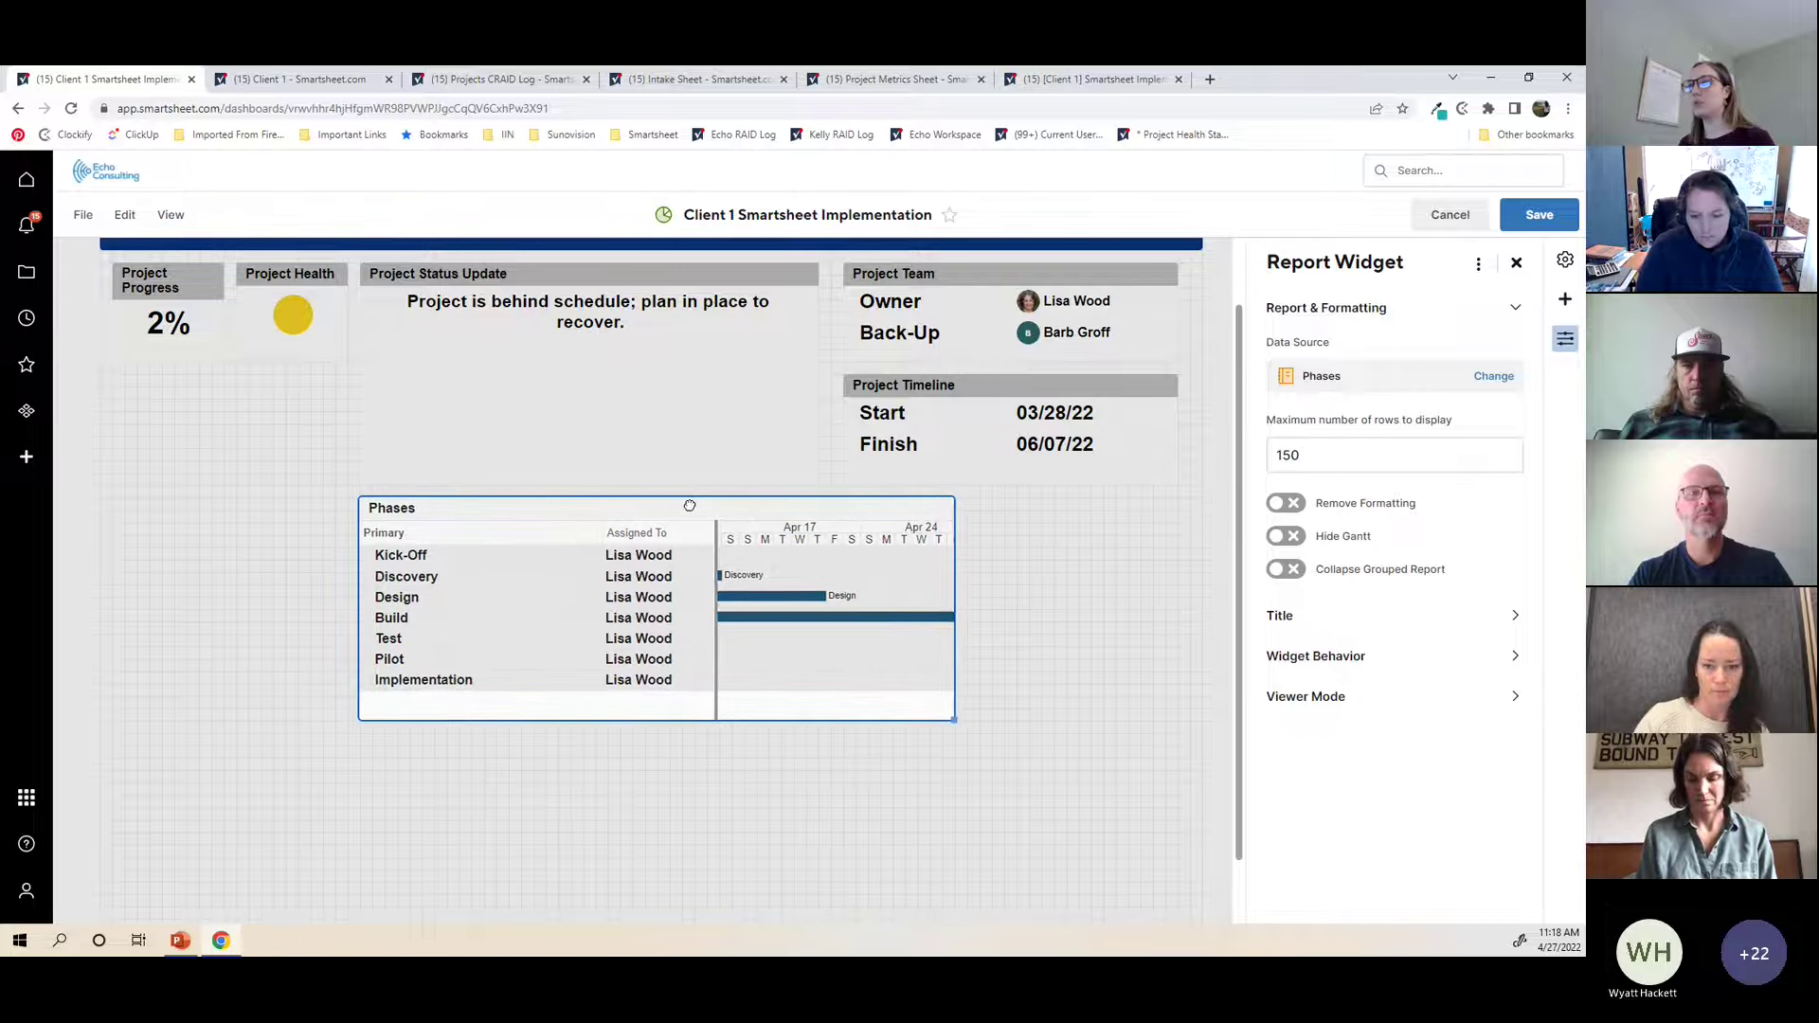
drag(953, 718, 1265, 716)
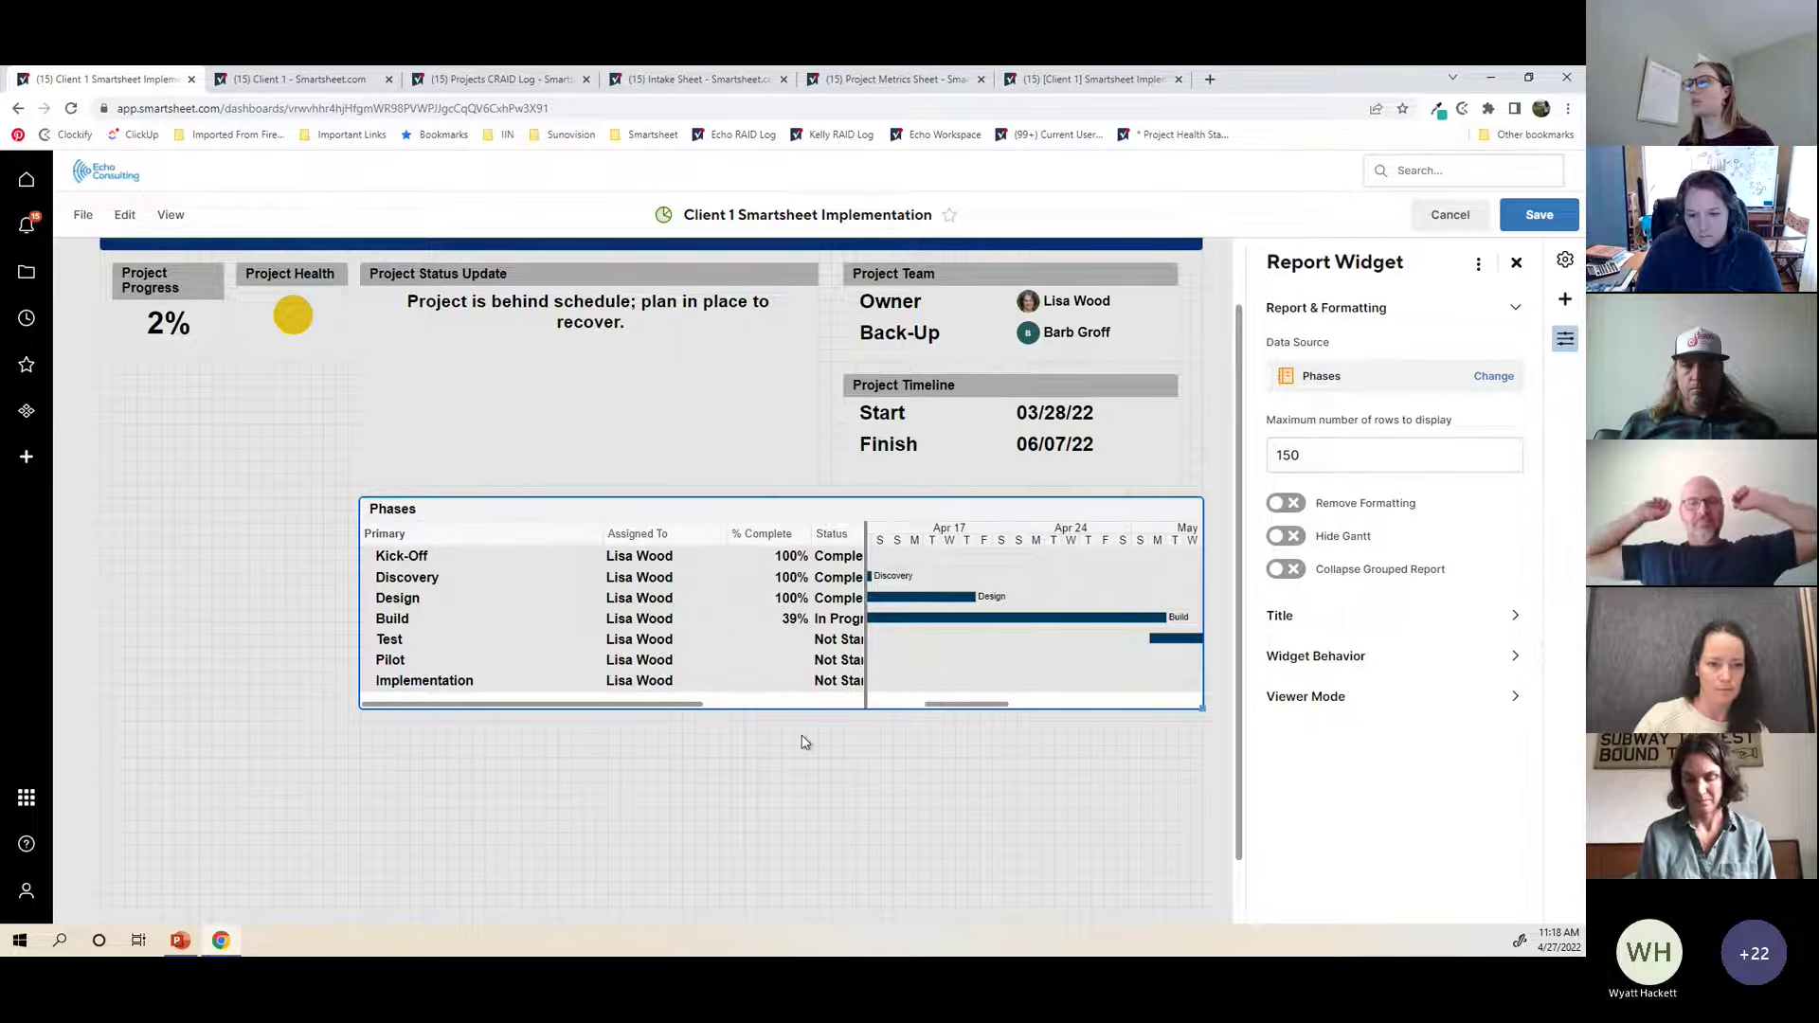
Step: Try hiding the Gantt view in the Phases report widget and show it again
click(1286, 537)
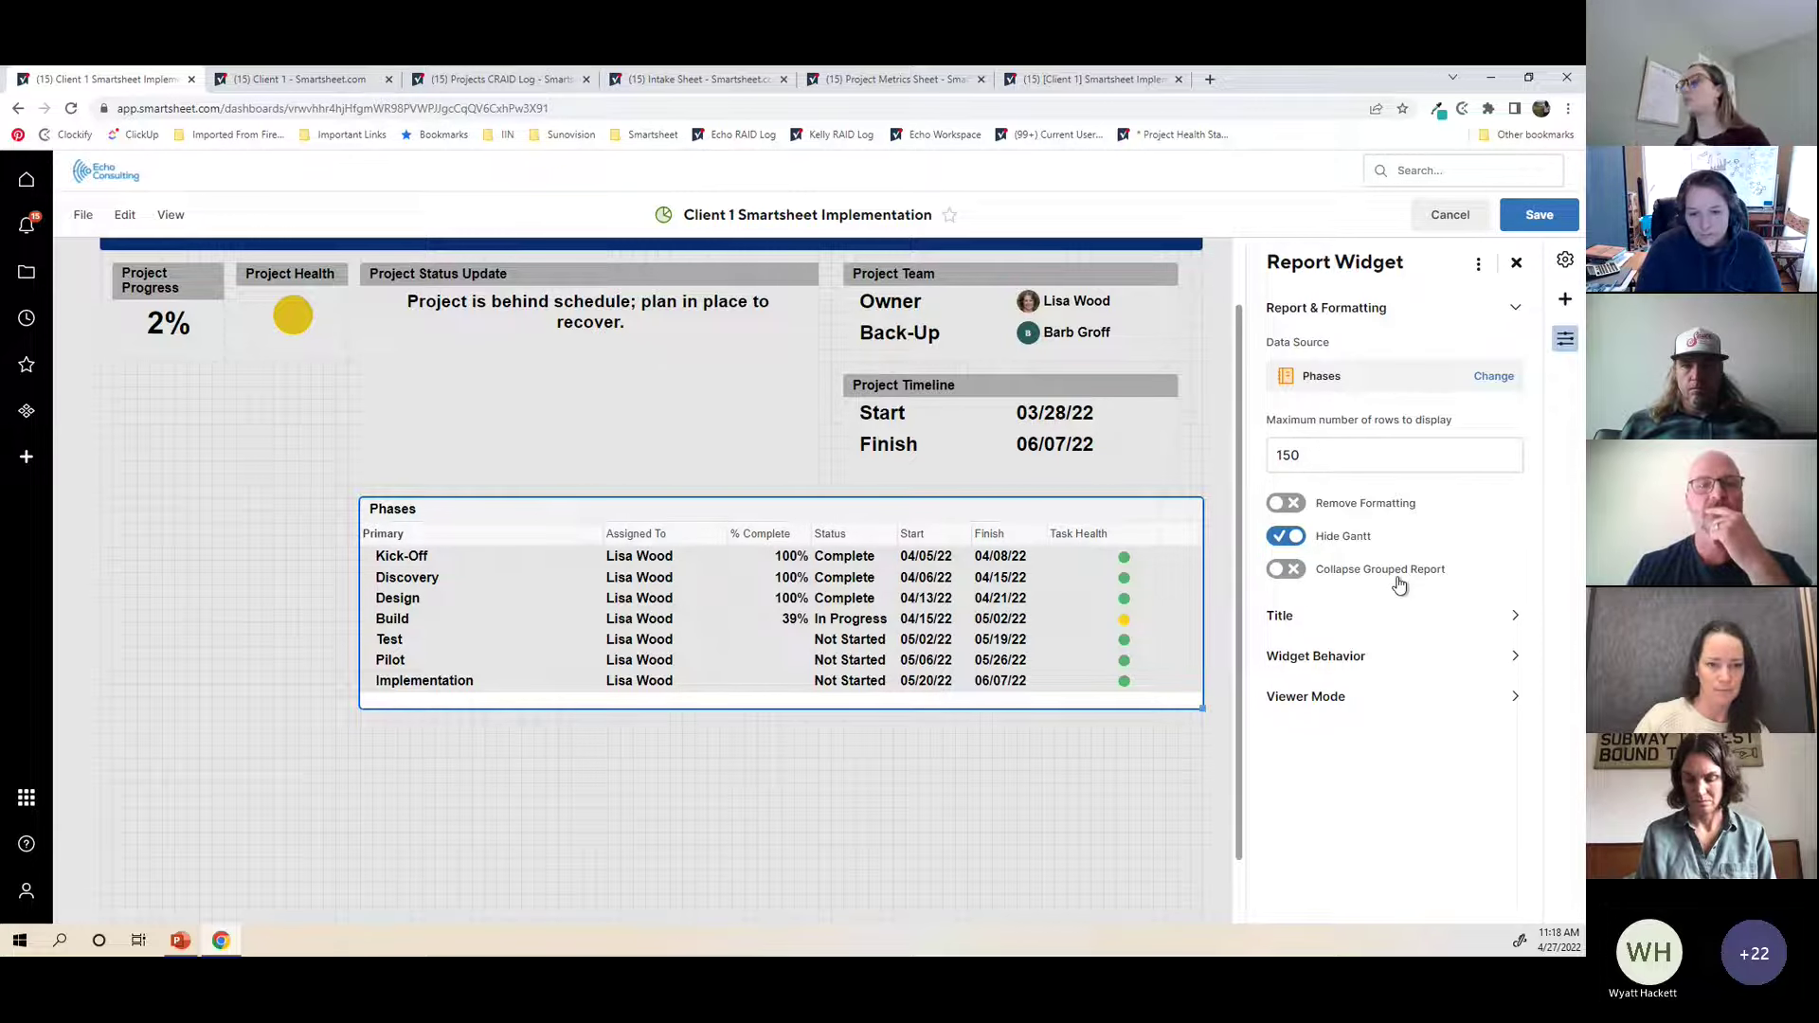
click(1284, 539)
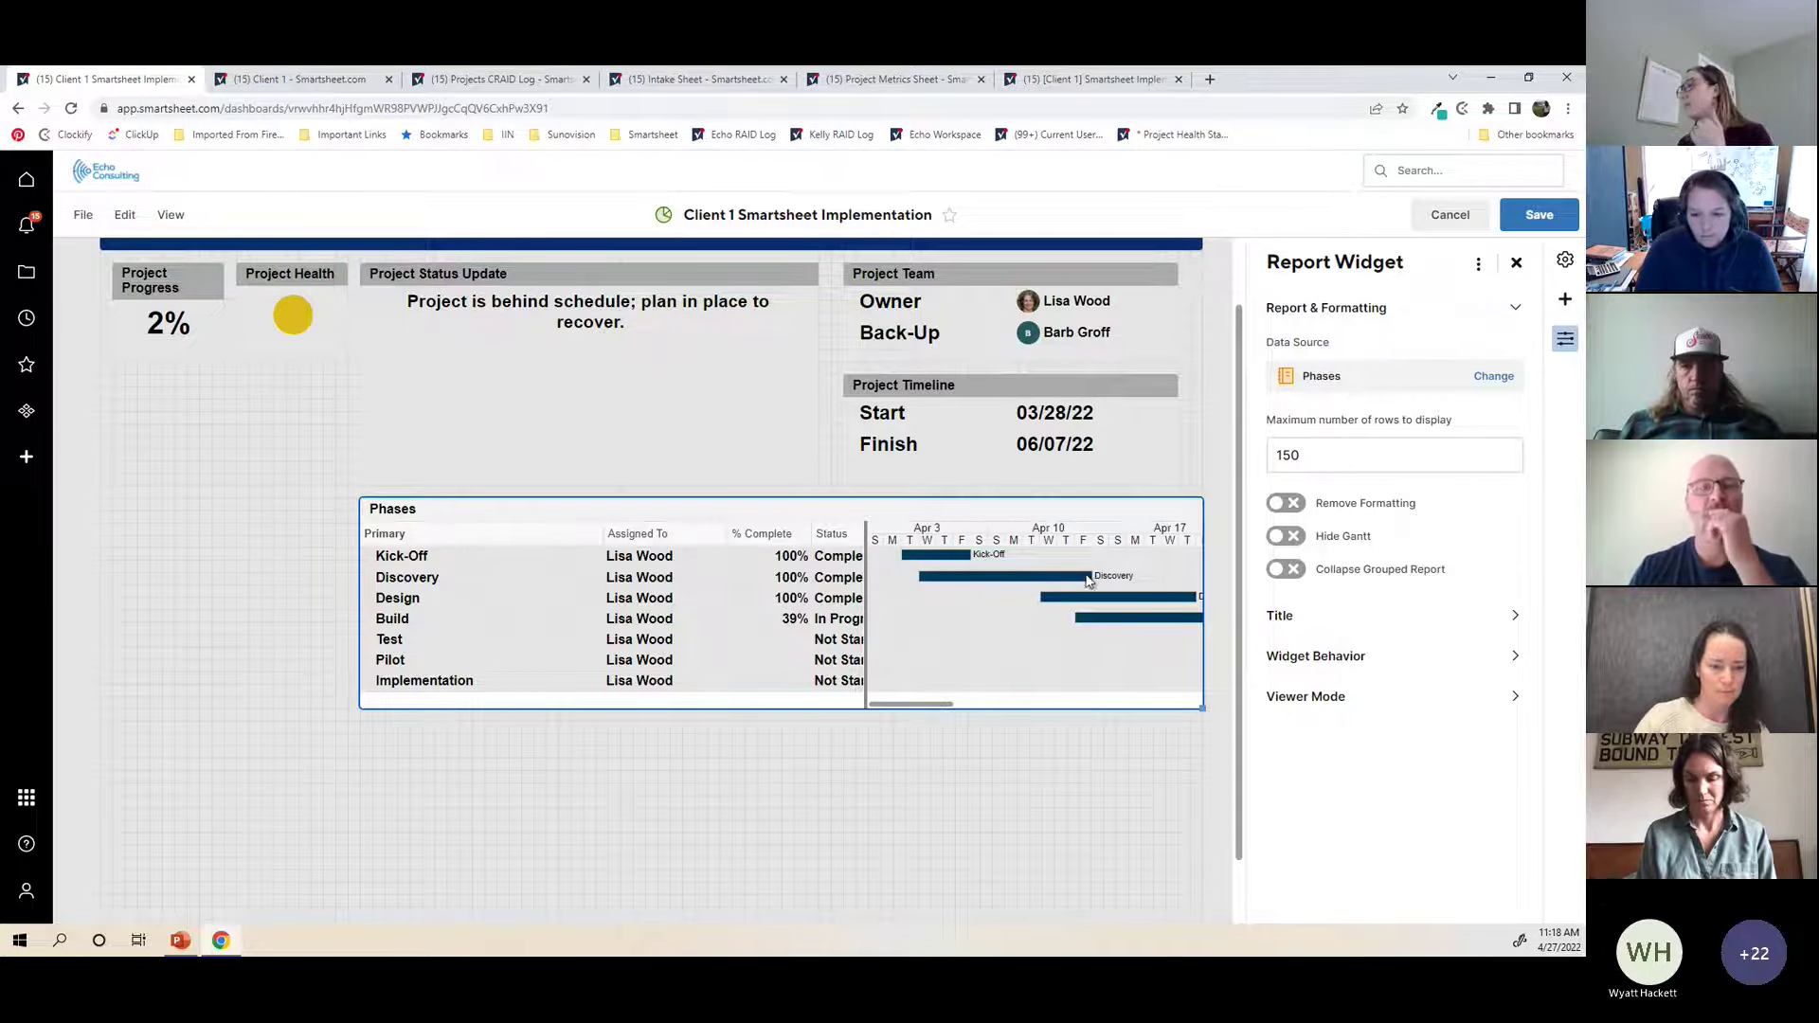
Step: Remove the source formatting from the Phases report widget and open its title settings
click(1291, 510)
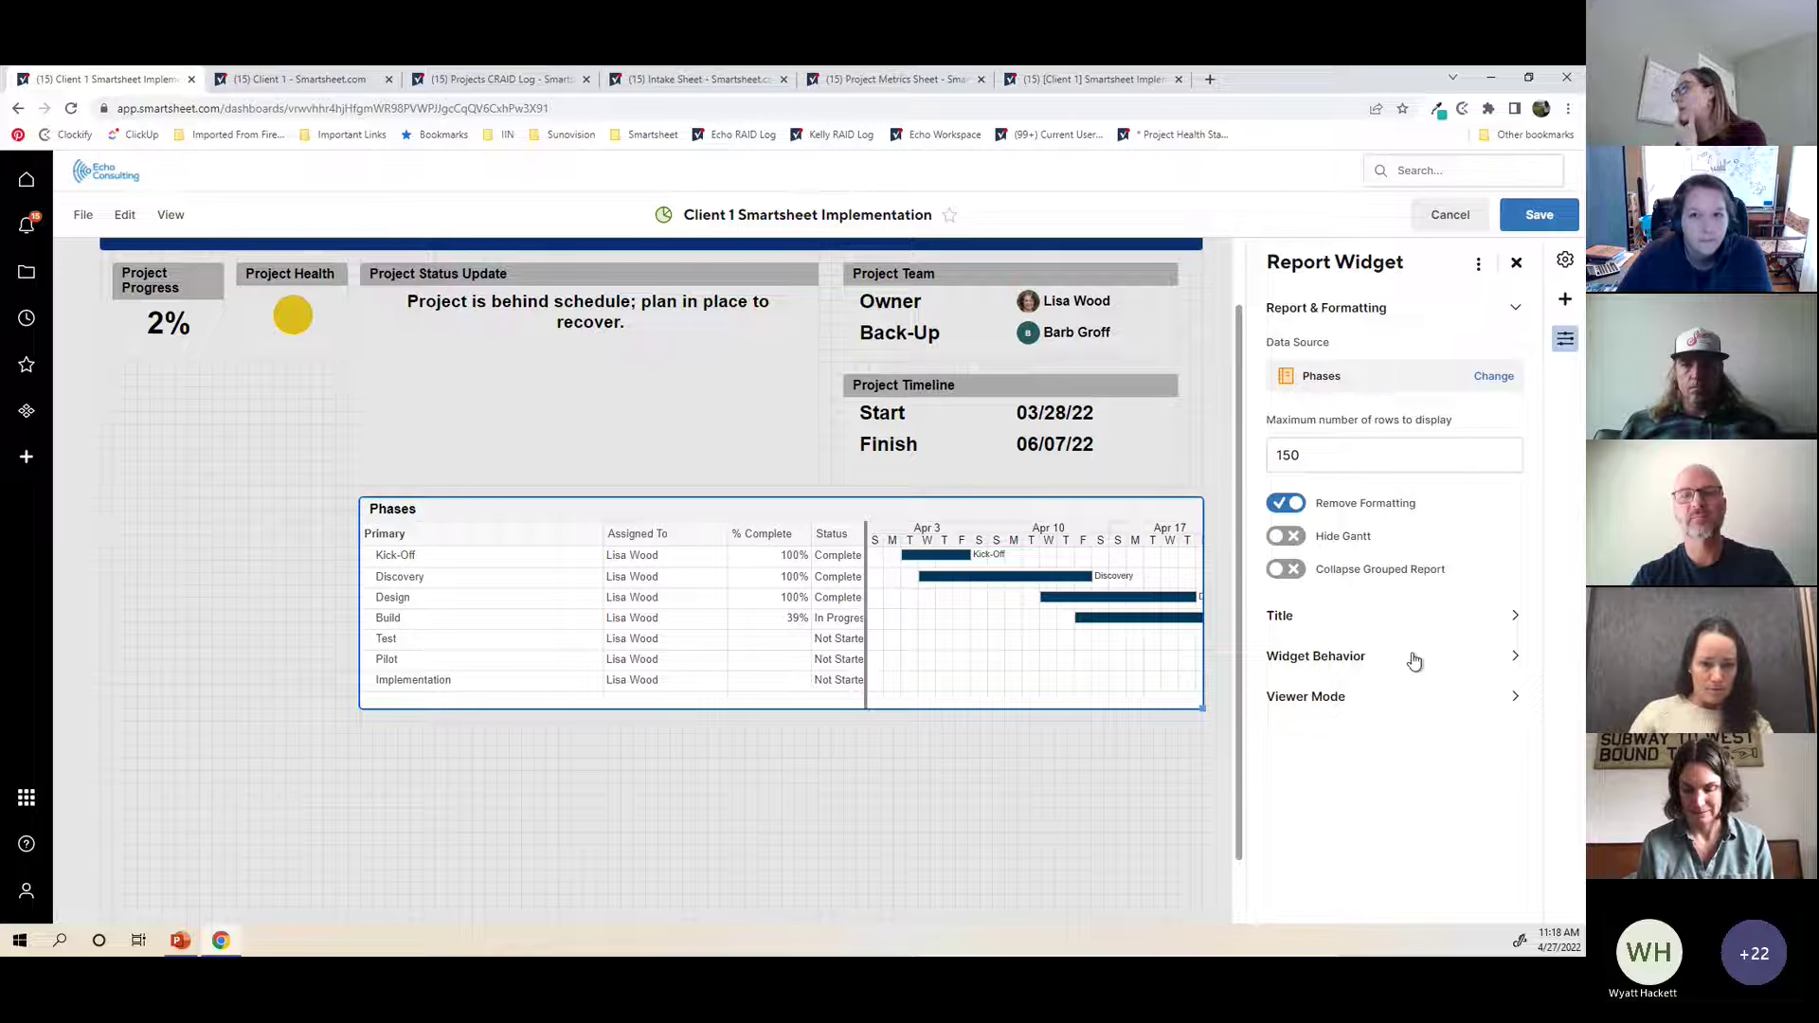
click(1281, 617)
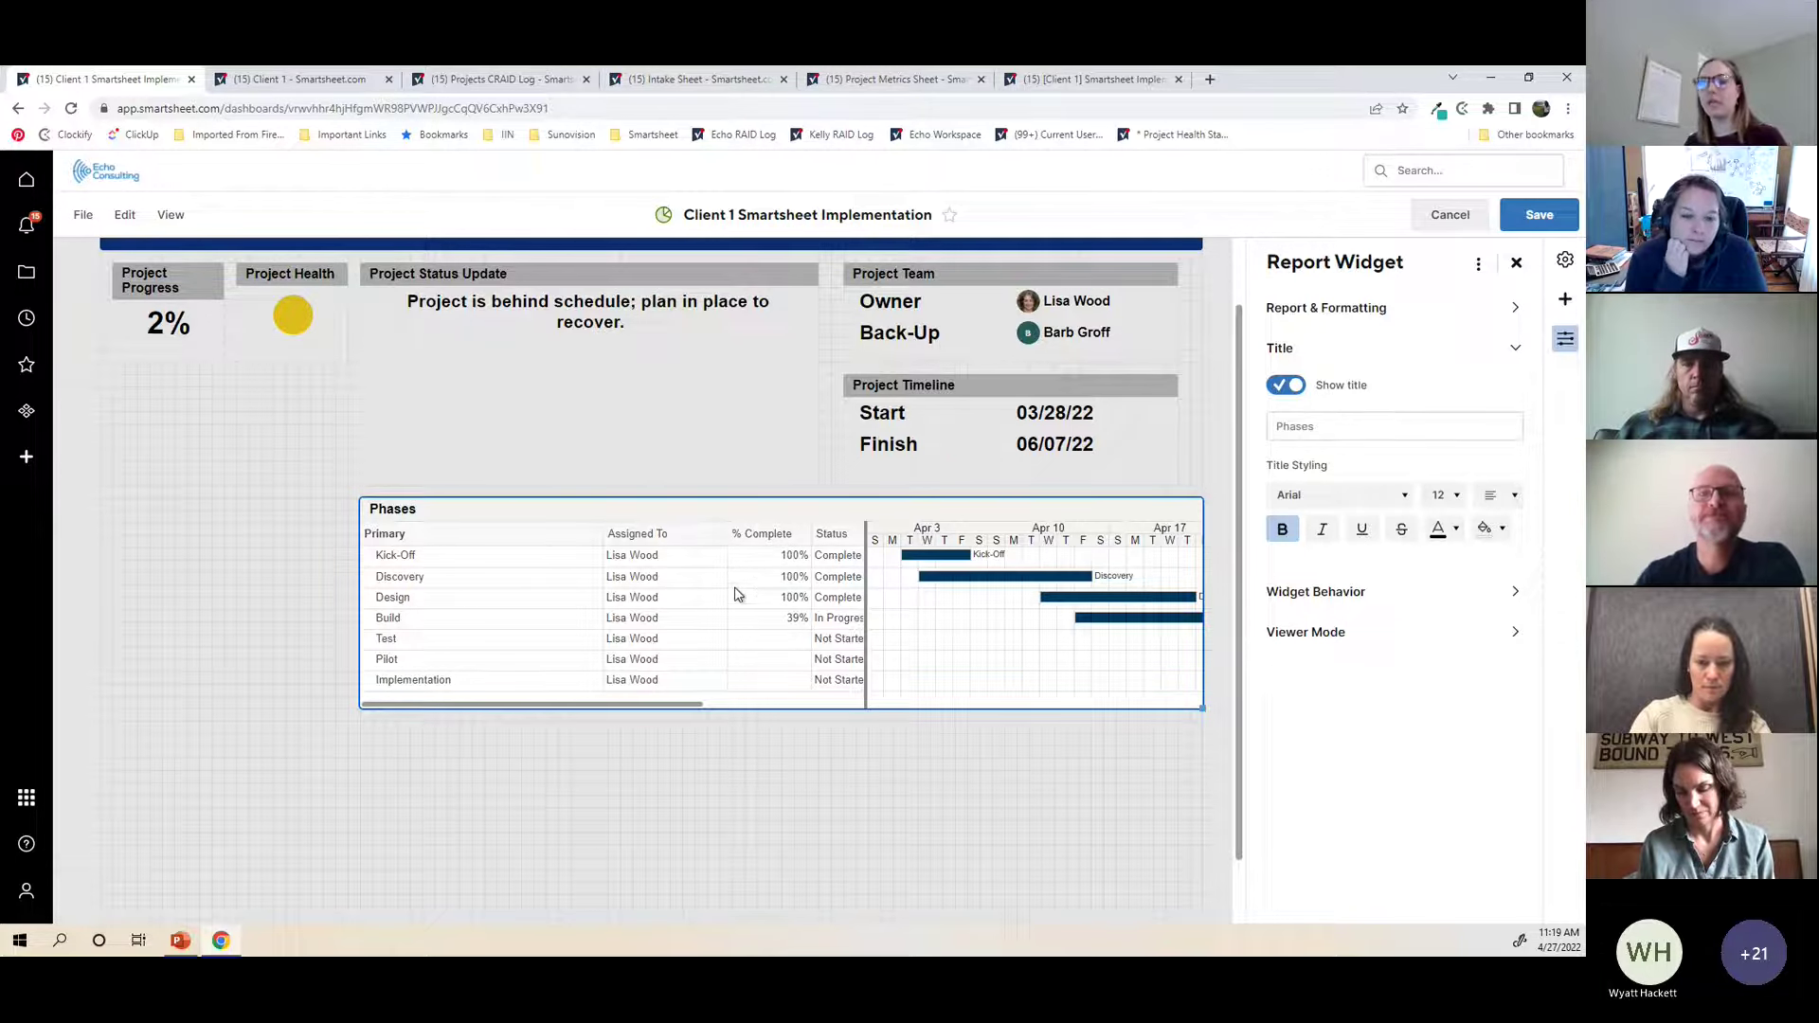
Step: Set the Phases report widget to open its data source when someone selects it, and save the dashboard
click(1346, 592)
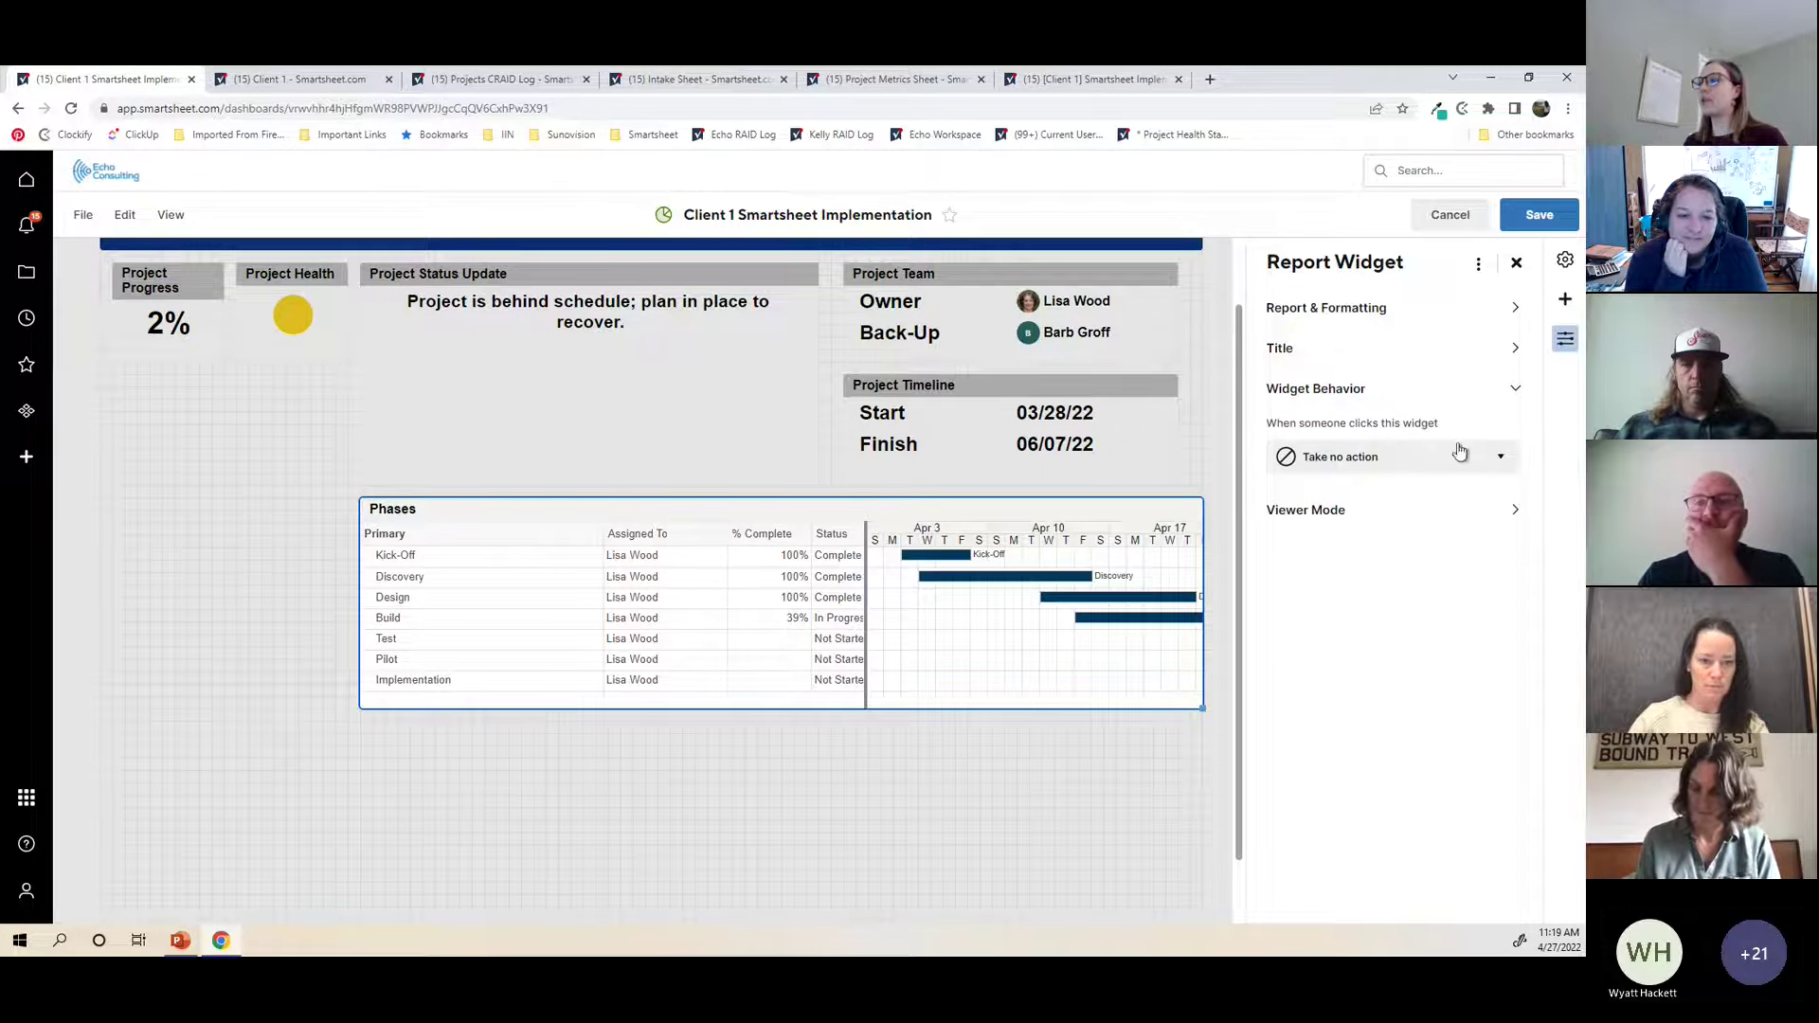
click(1325, 460)
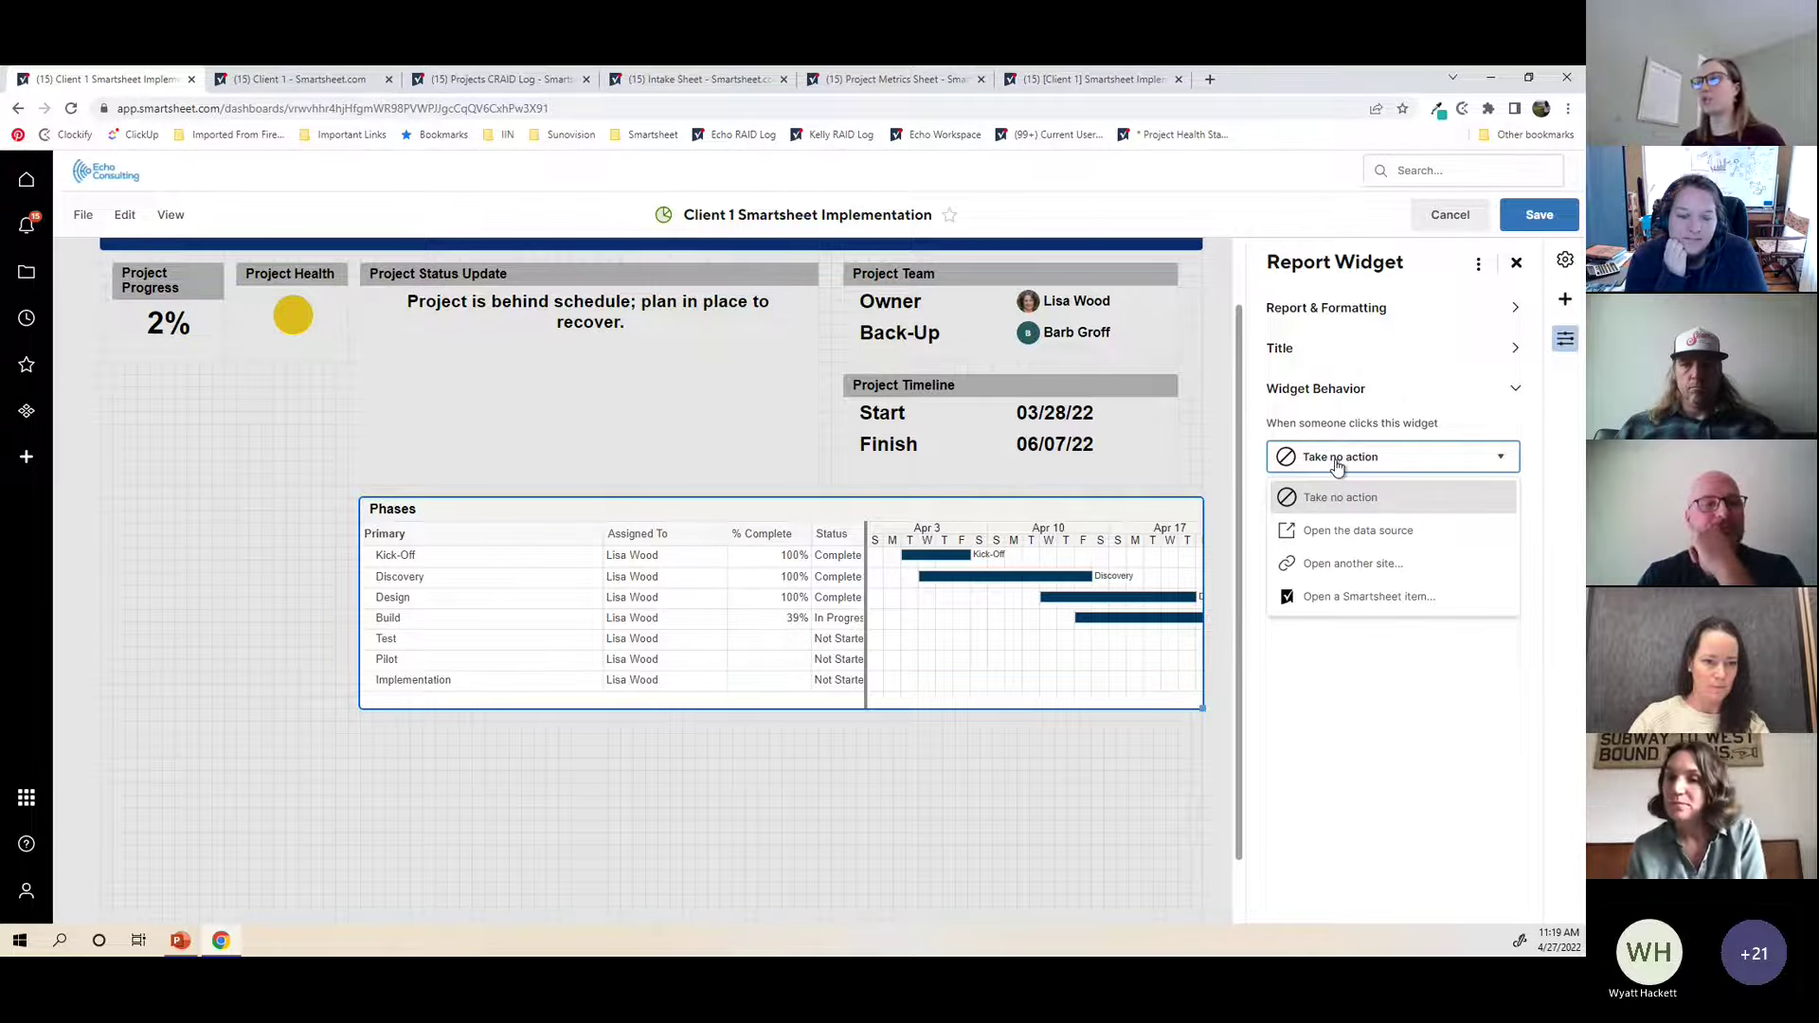
click(1381, 533)
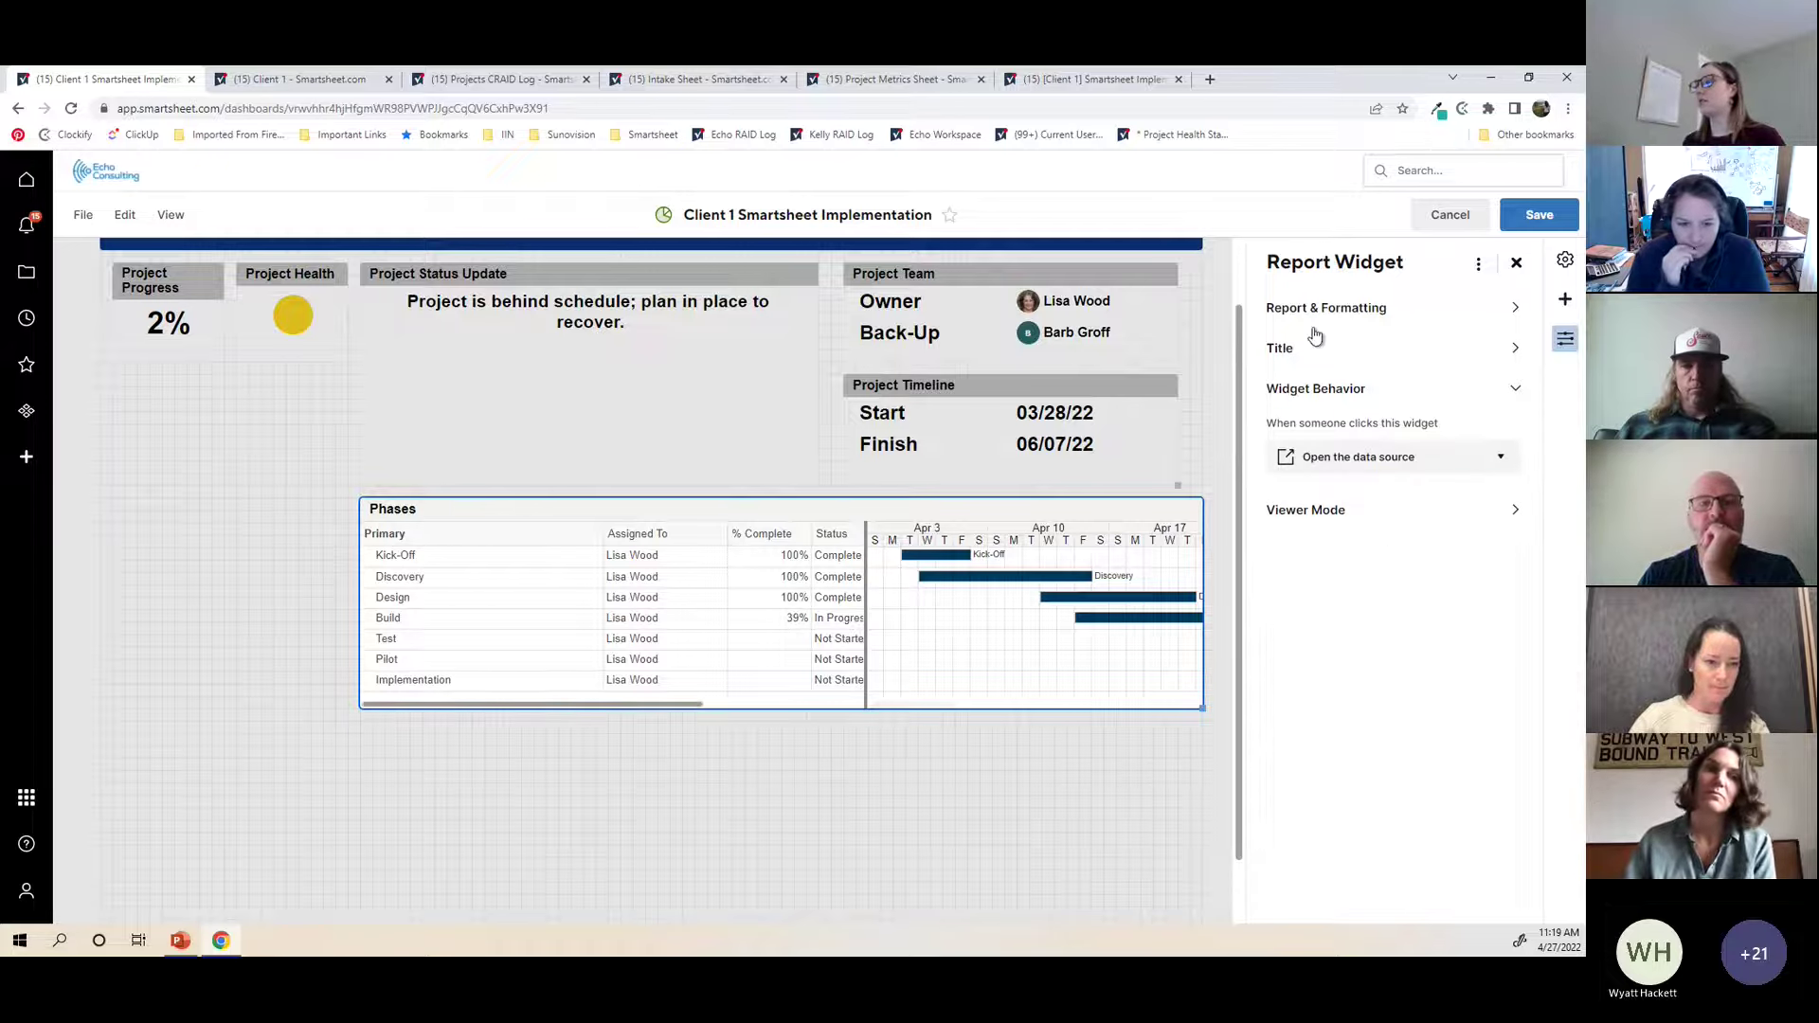
click(1540, 214)
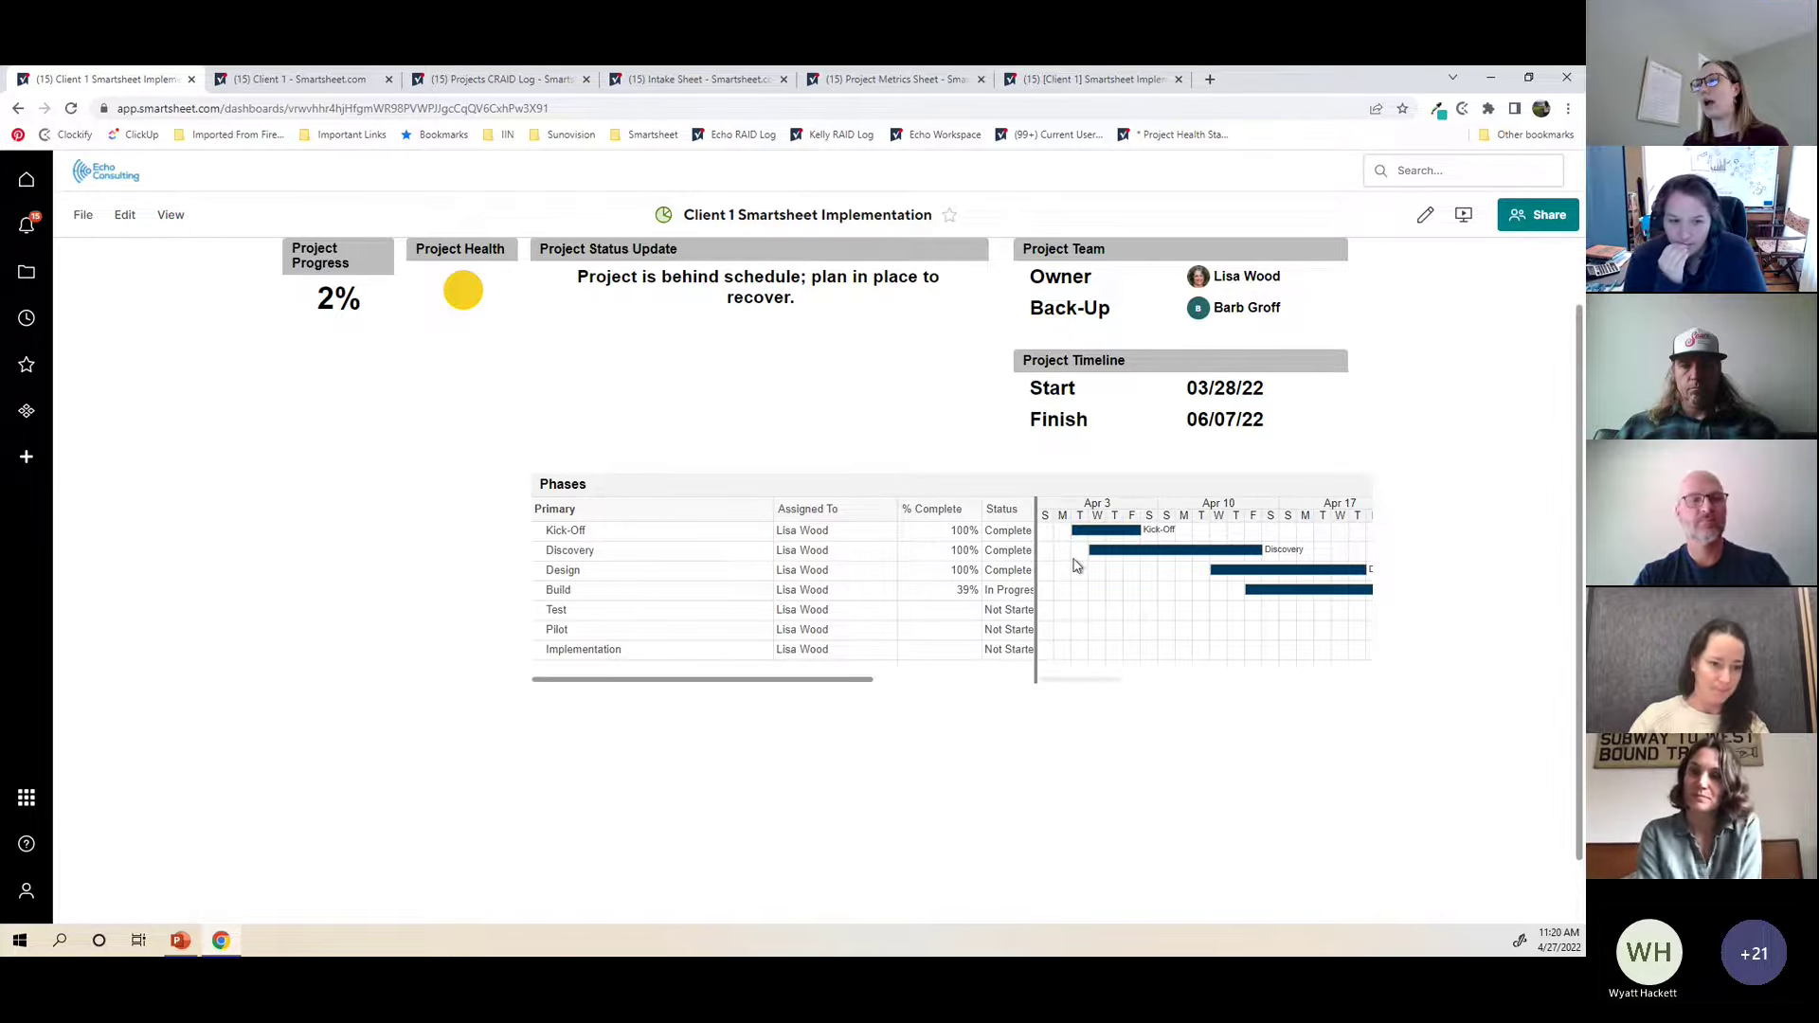
Step: Open the Phases report from its dashboard widget and narrow the Primary and Assigned To columns
click(969, 550)
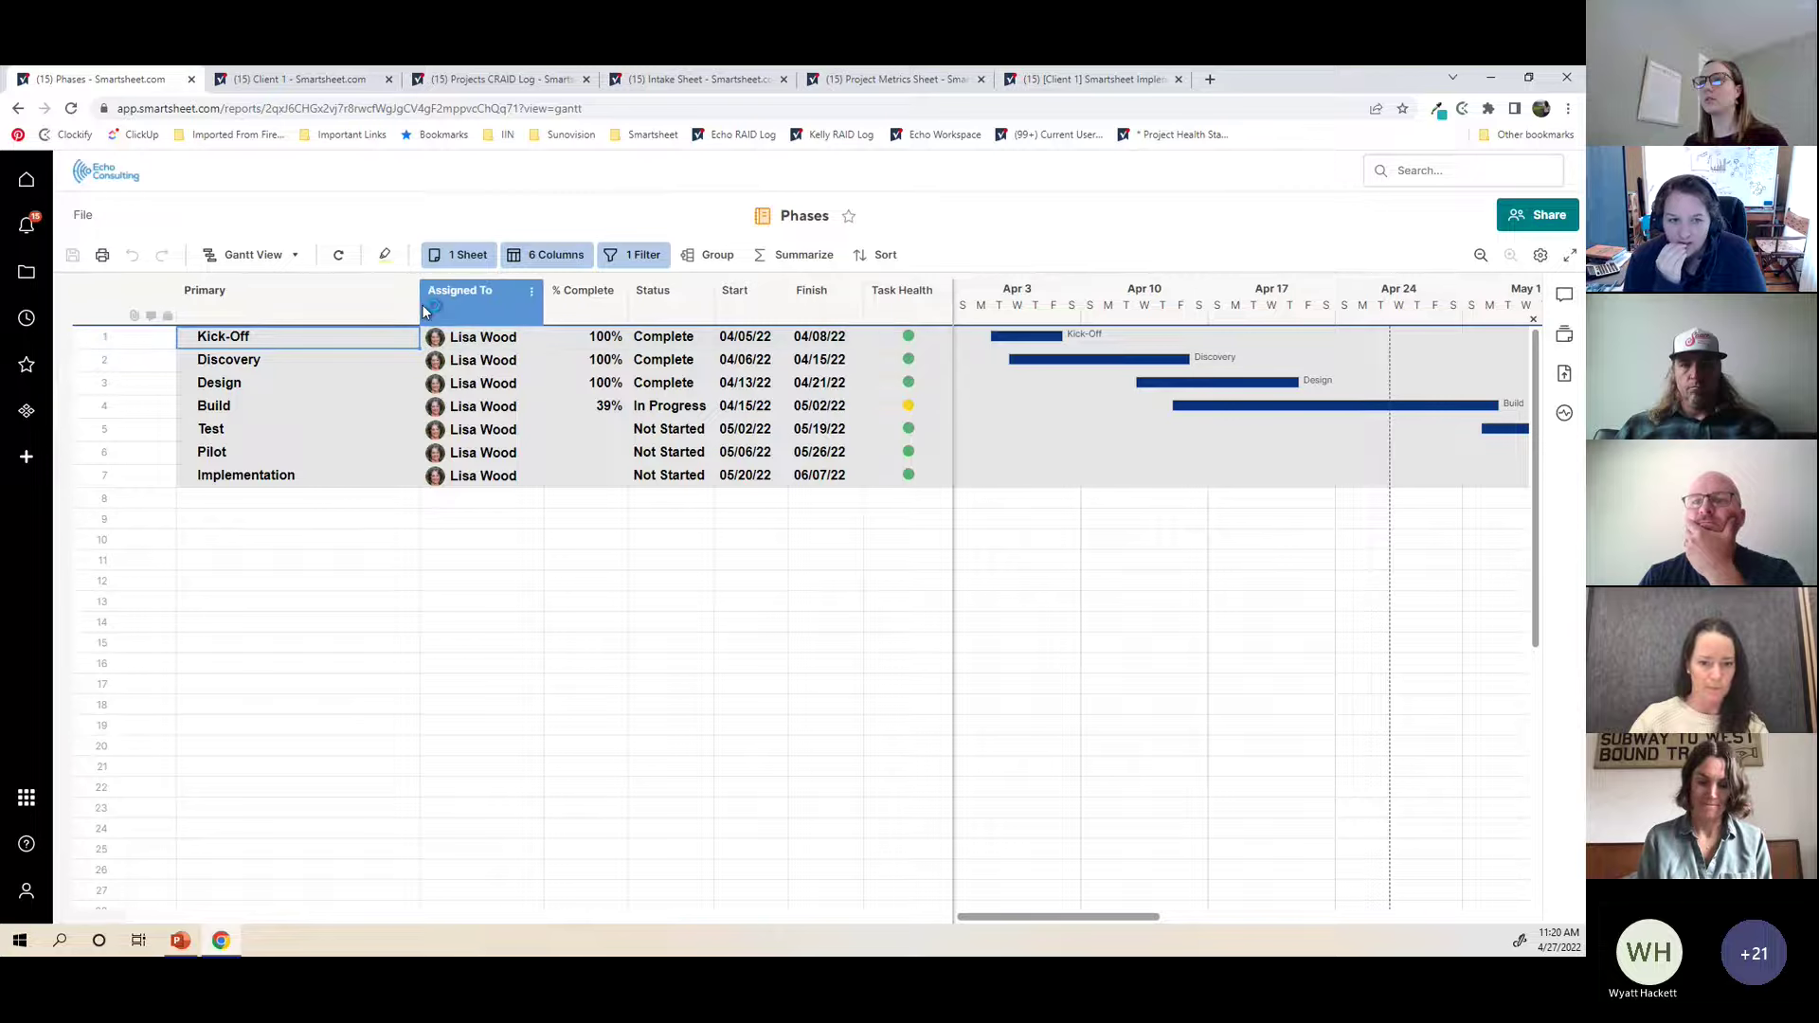
drag(424, 313, 346, 319)
drag(462, 295, 547, 311)
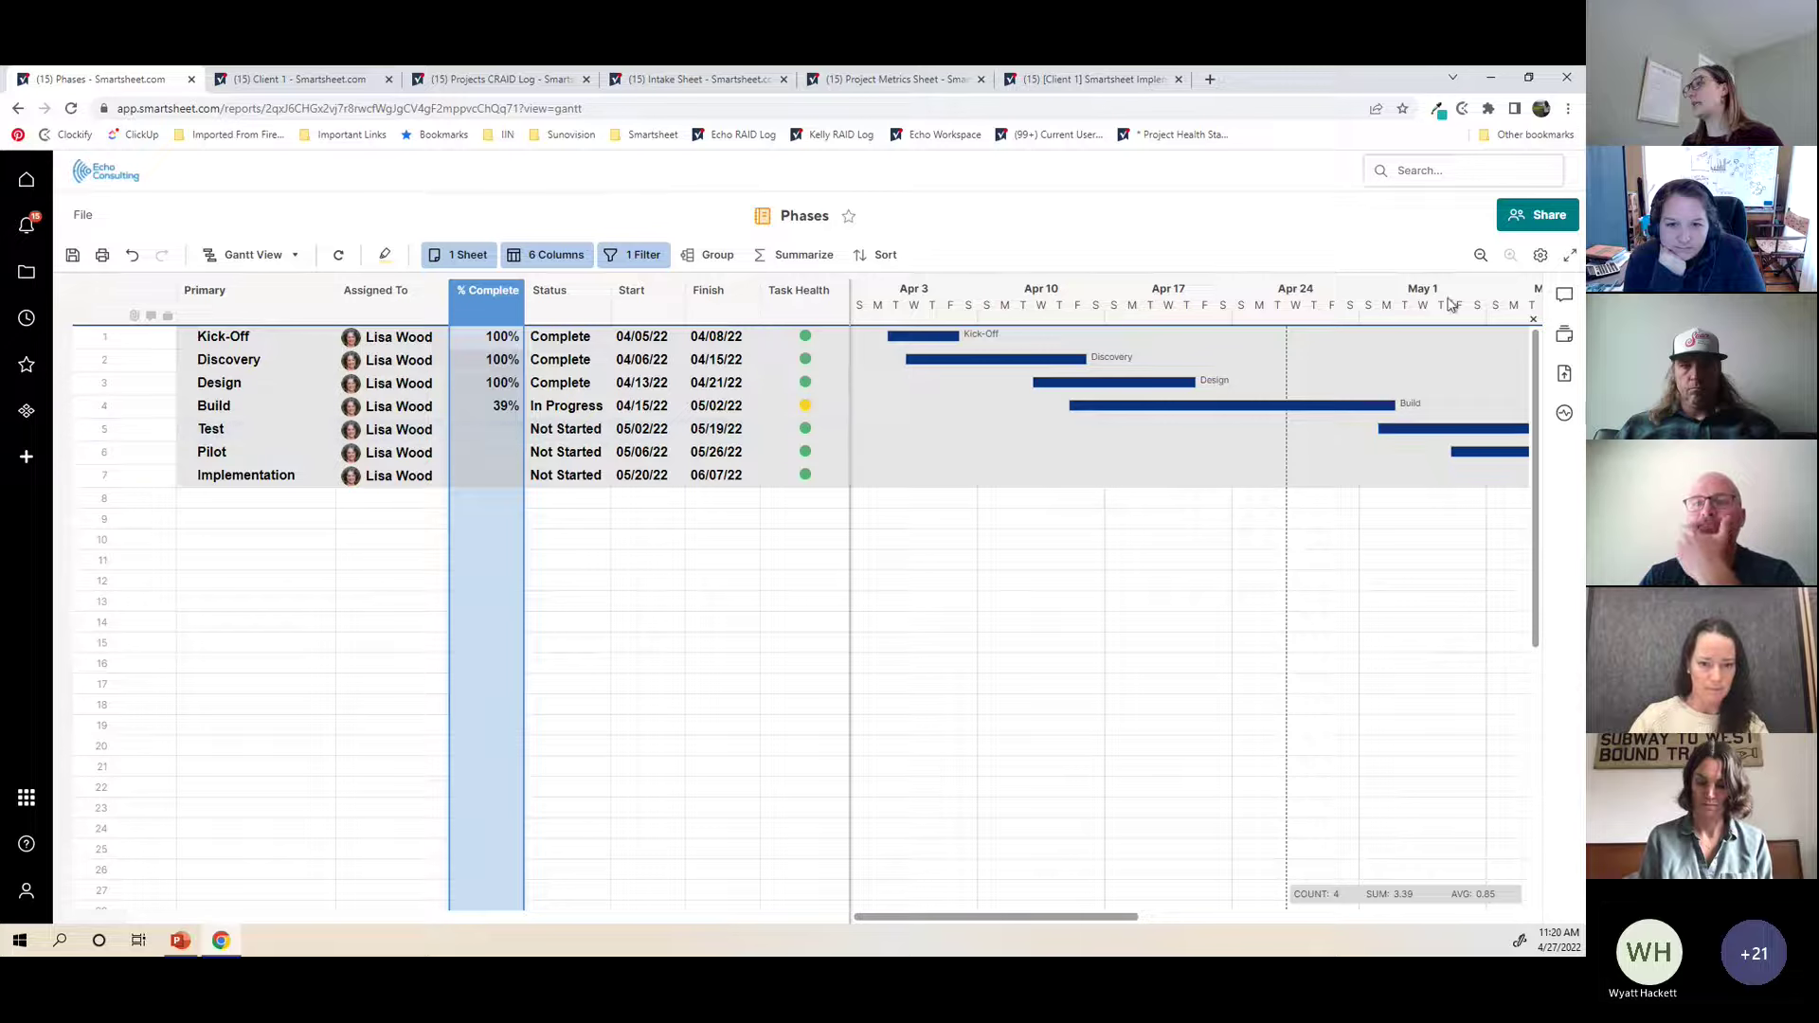
Step: Set the Phases report's Gantt timeline to a Months primary heading with Weeks as the secondary heading, and save the report
click(1543, 256)
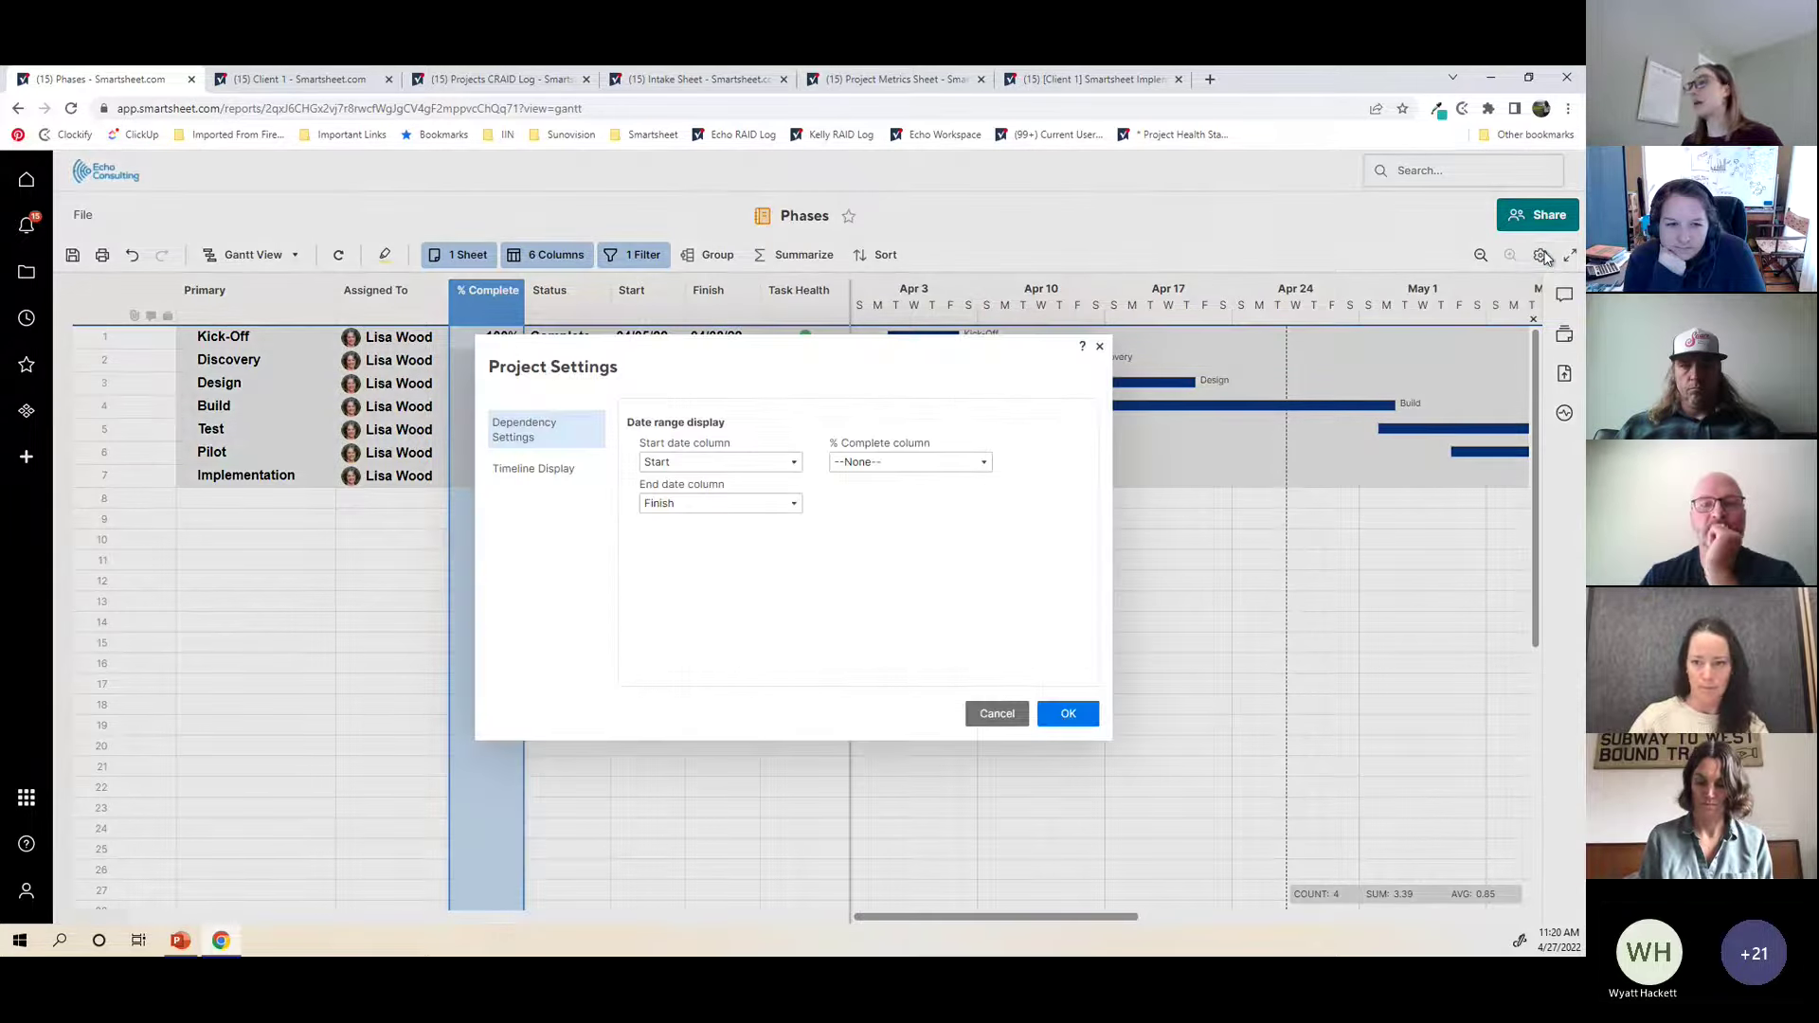
click(536, 471)
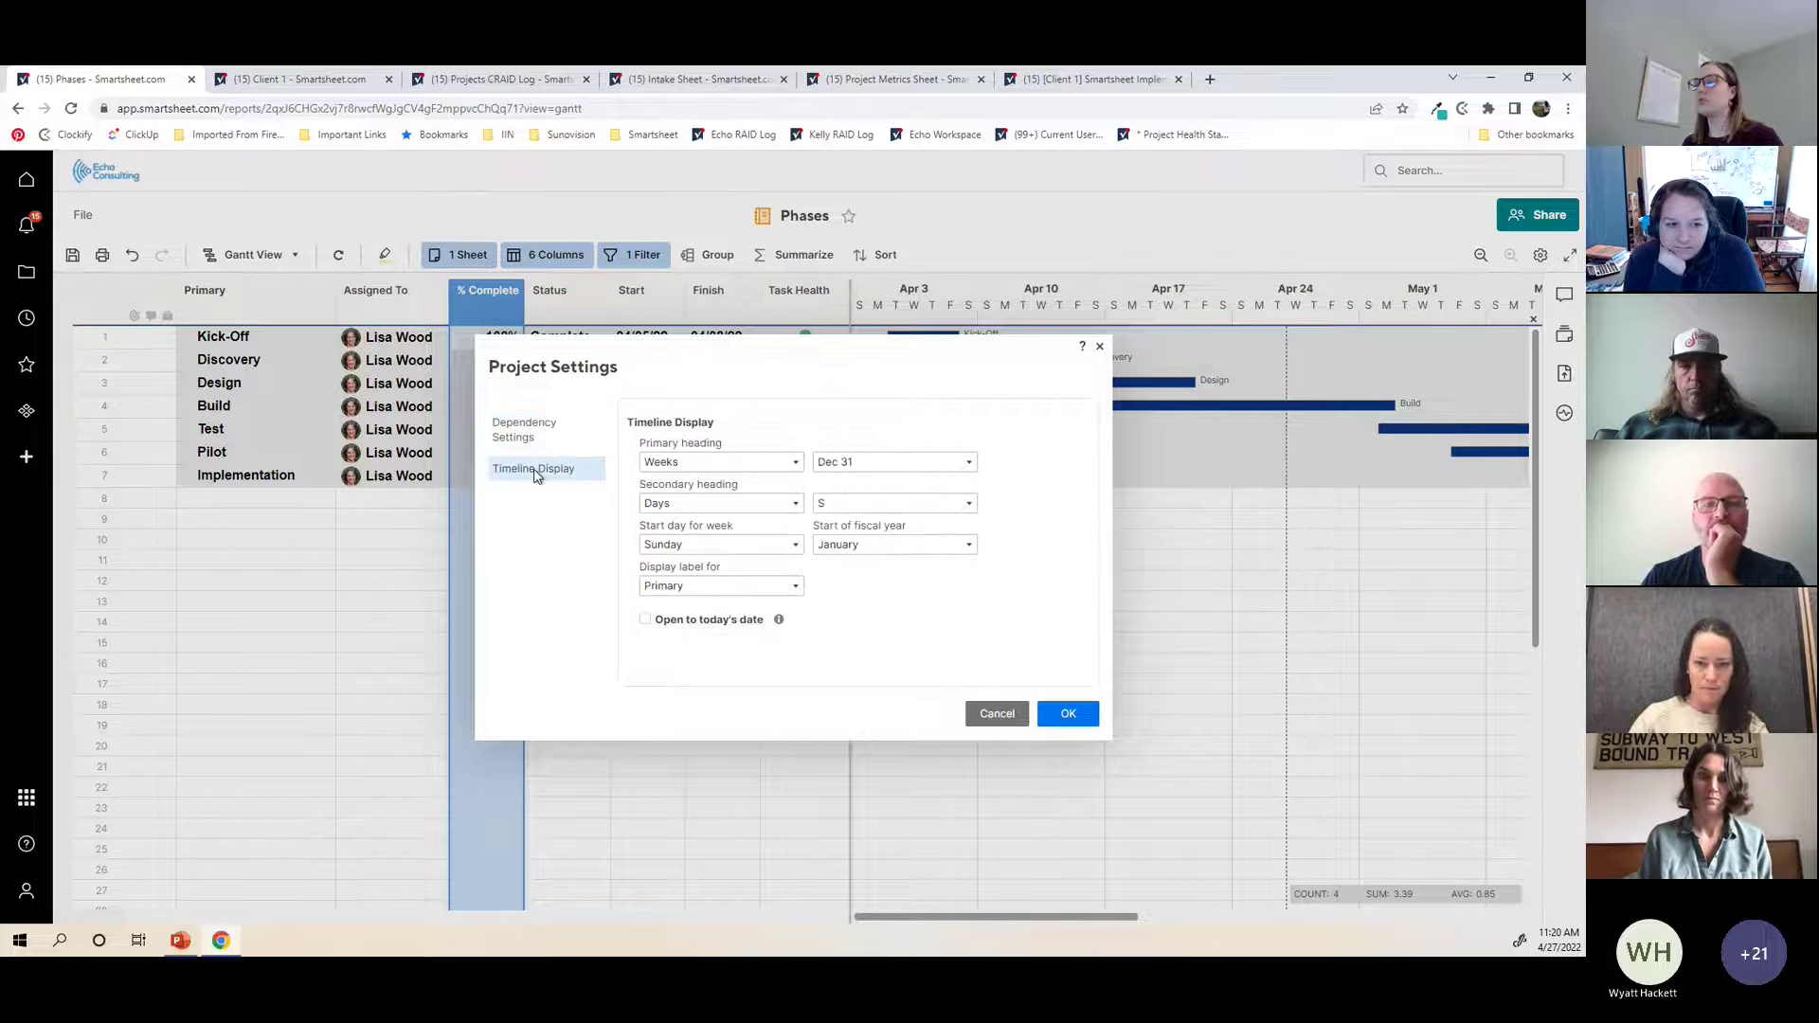
click(796, 463)
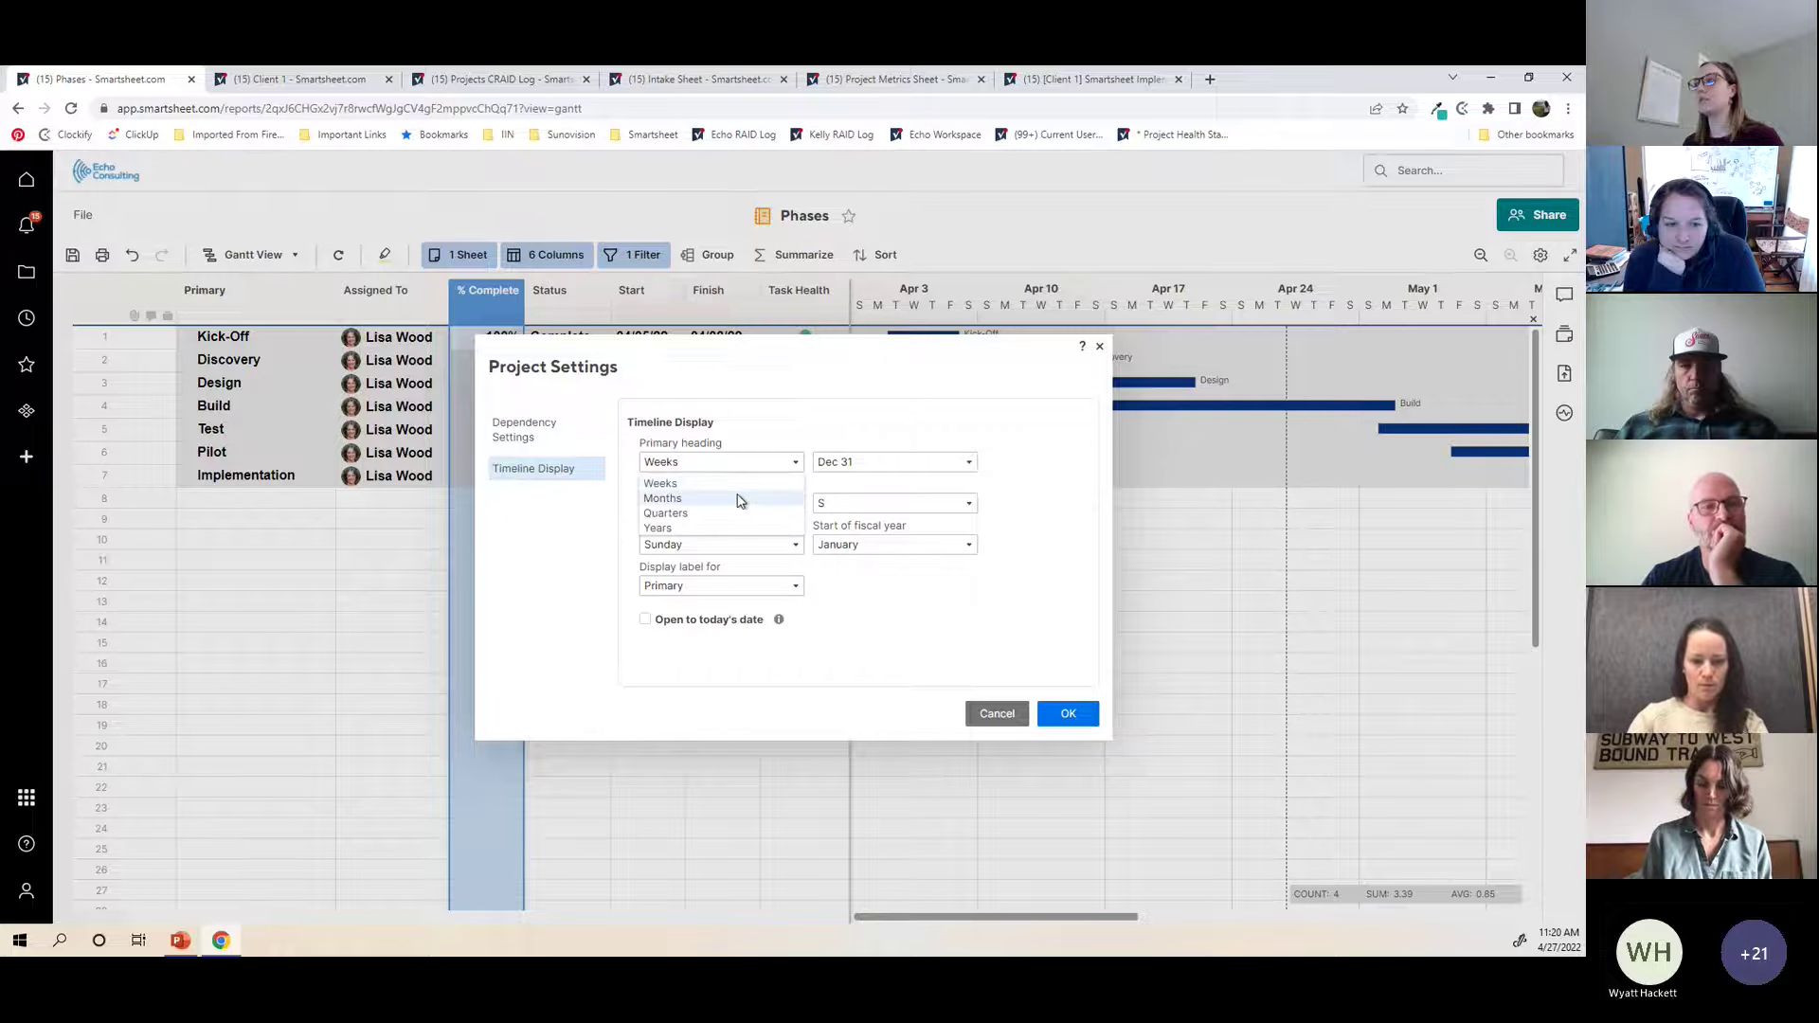
click(740, 500)
click(730, 503)
click(730, 533)
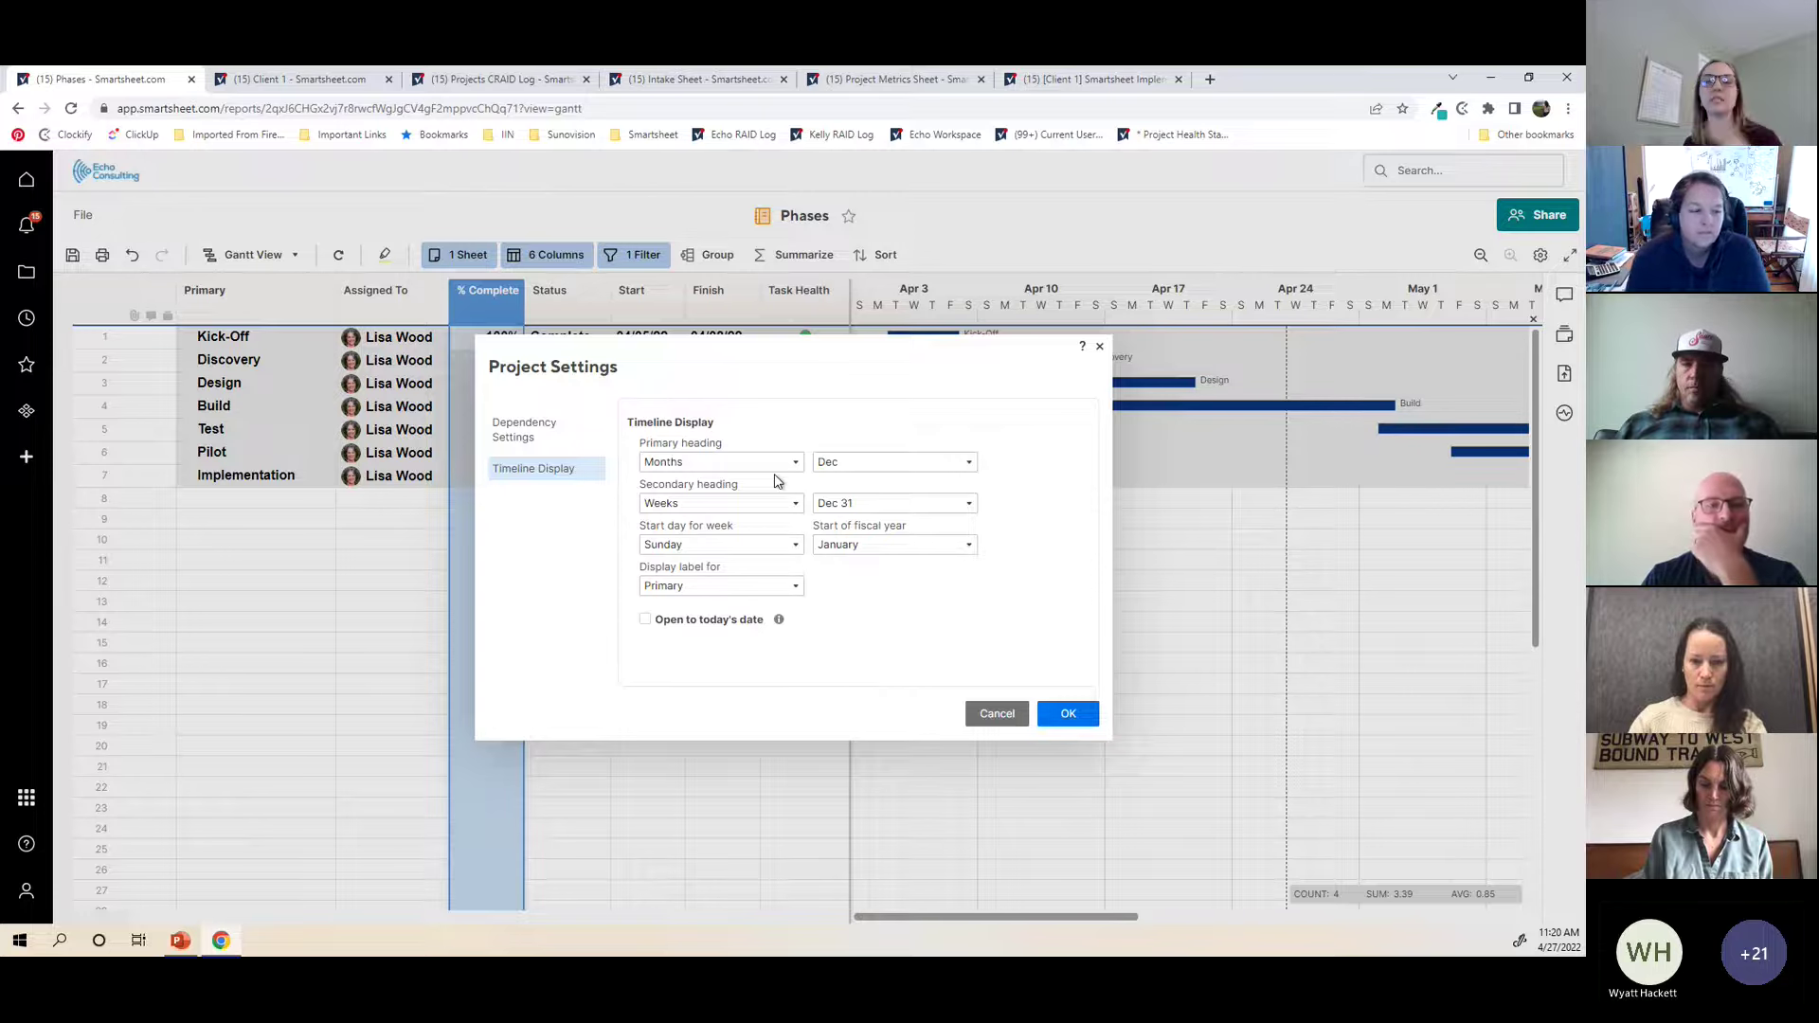
click(1068, 719)
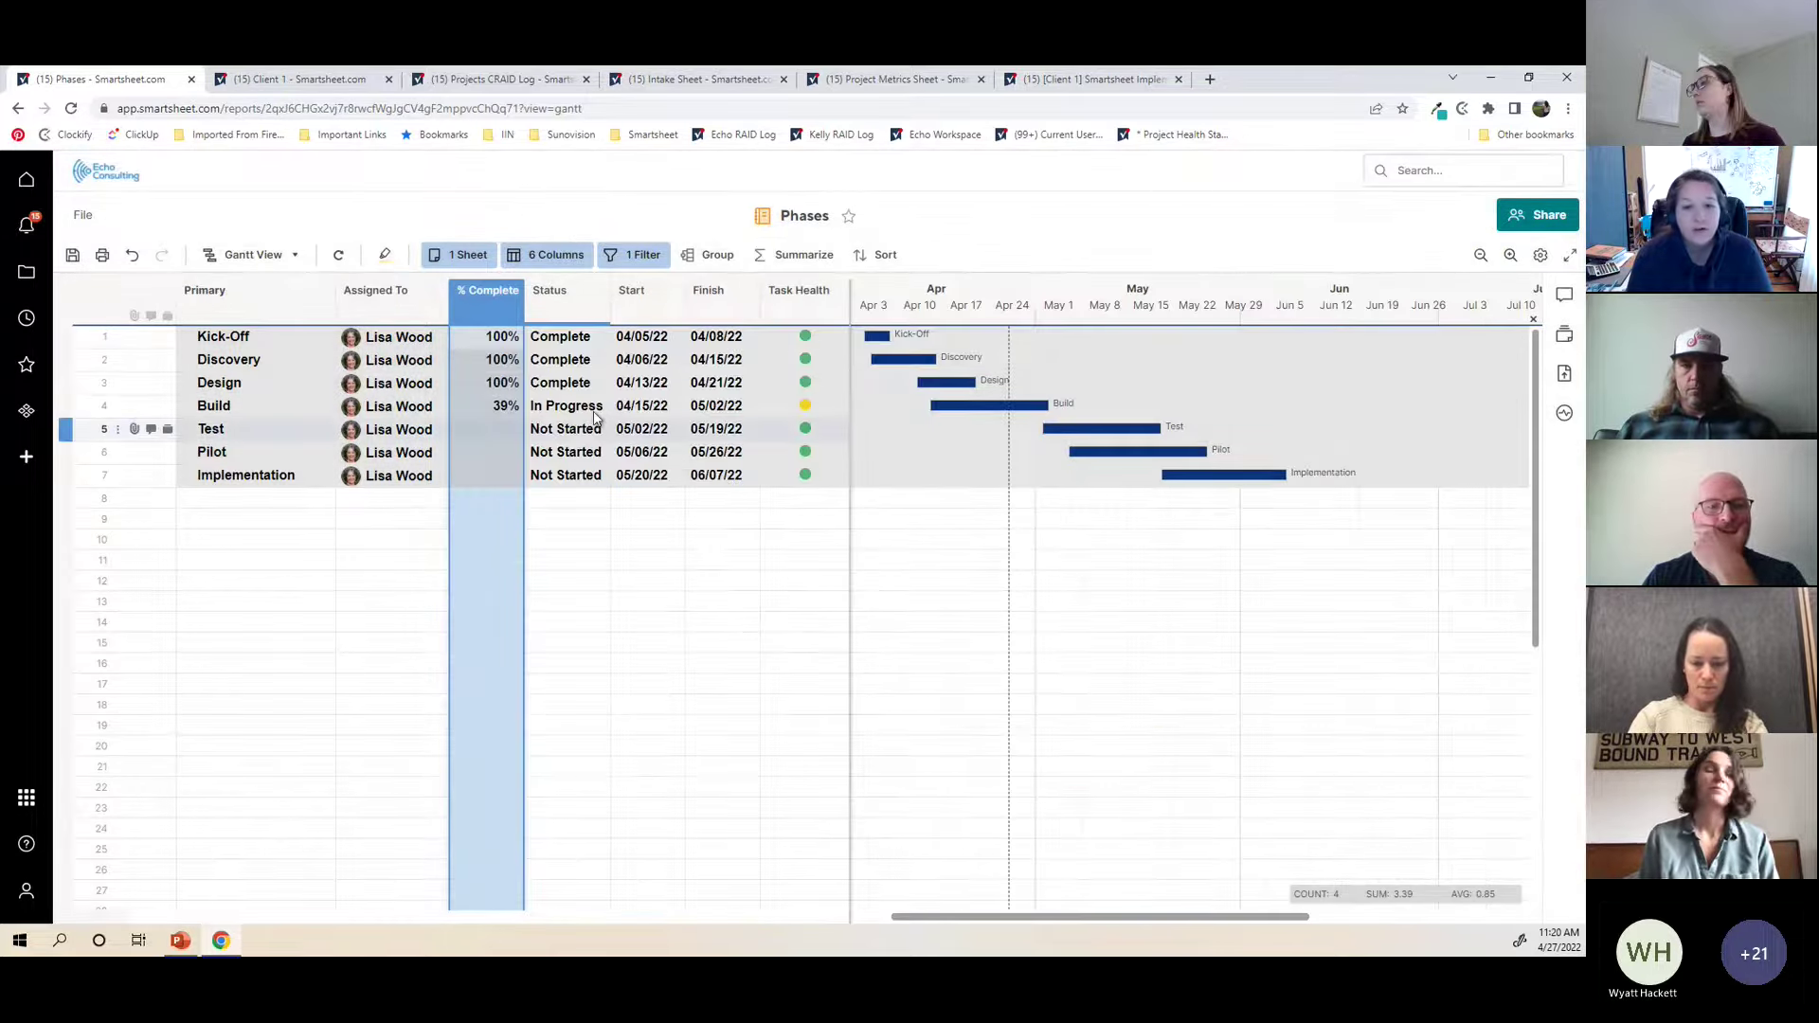
click(72, 256)
Step: Make the Phases report's Gantt timeline open to today's date
click(1541, 257)
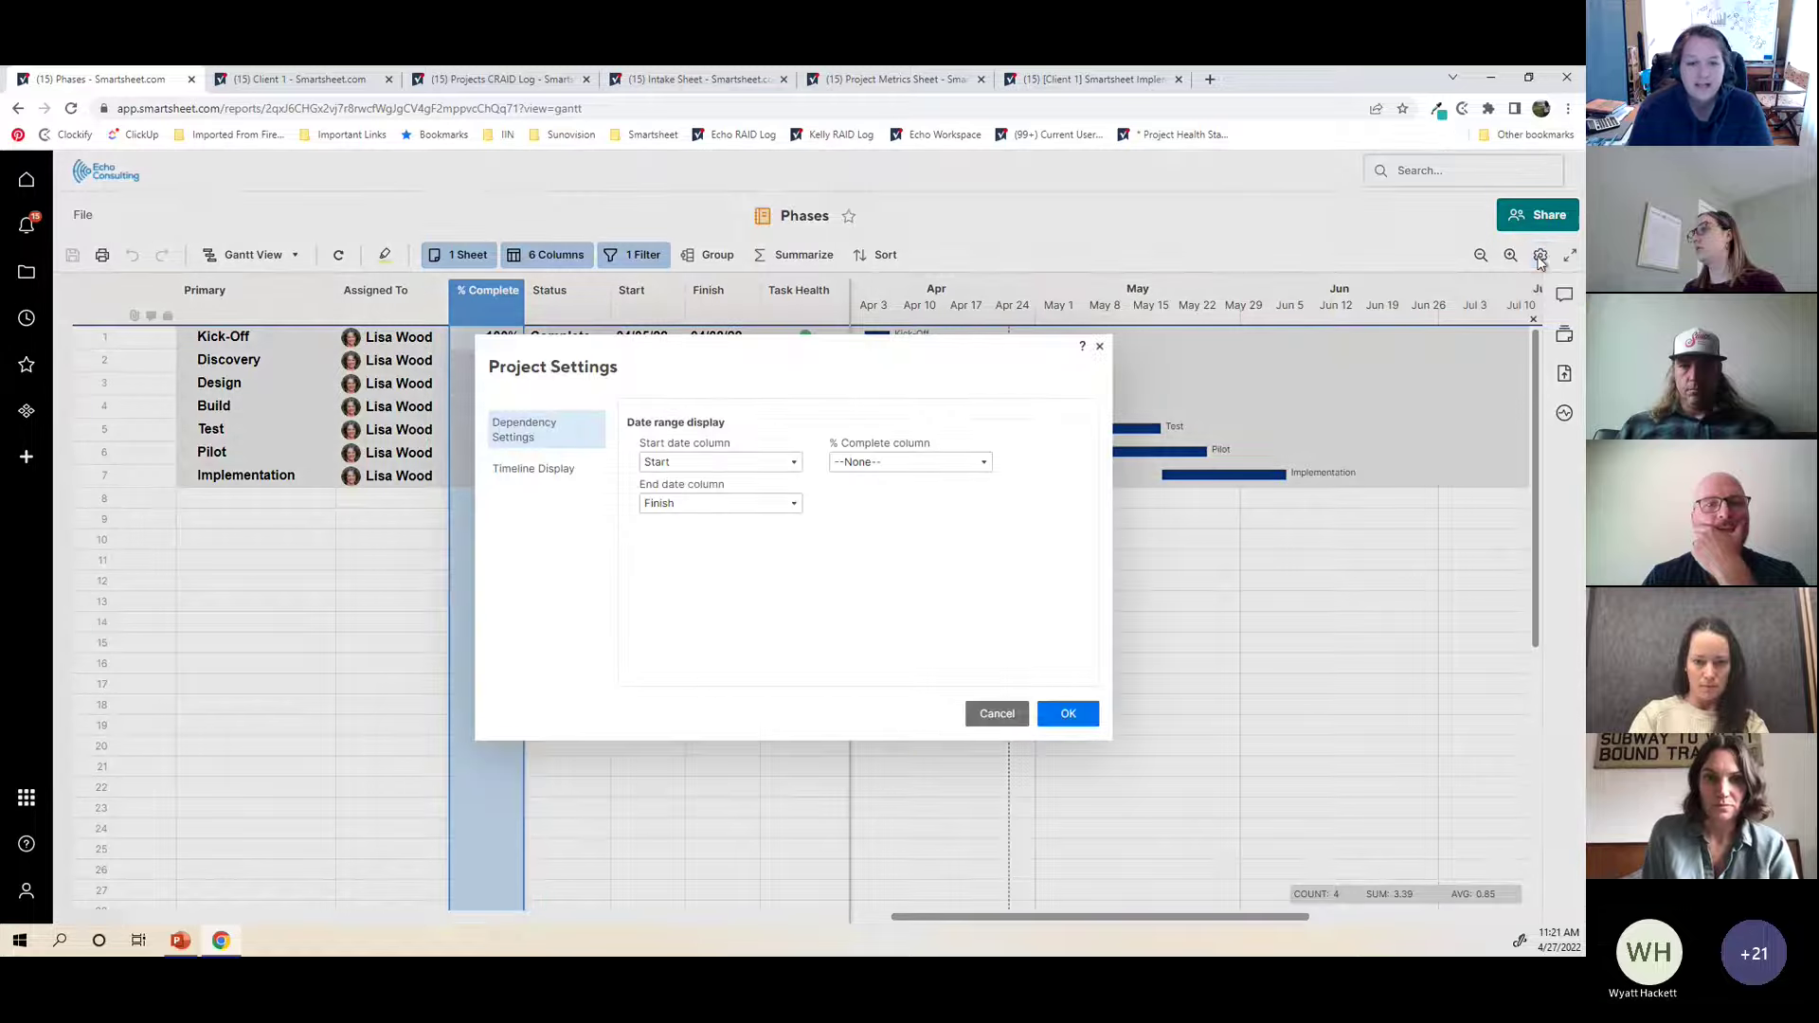
click(536, 468)
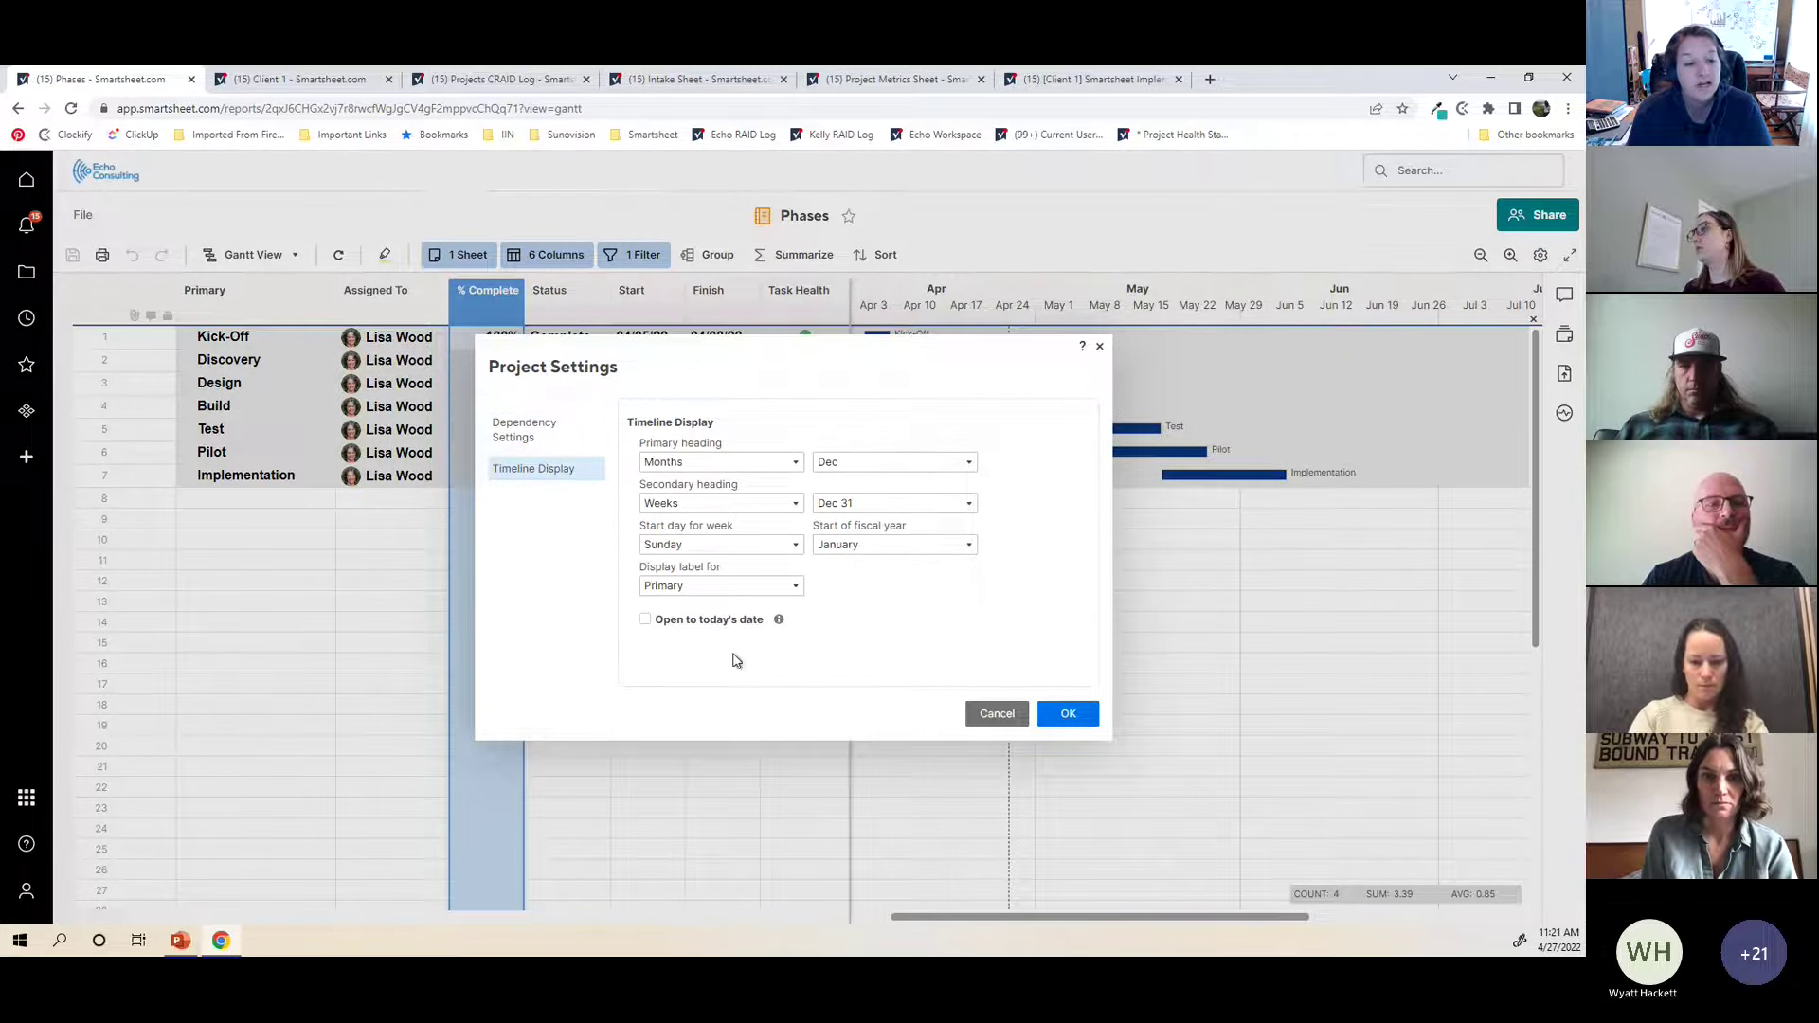
click(645, 620)
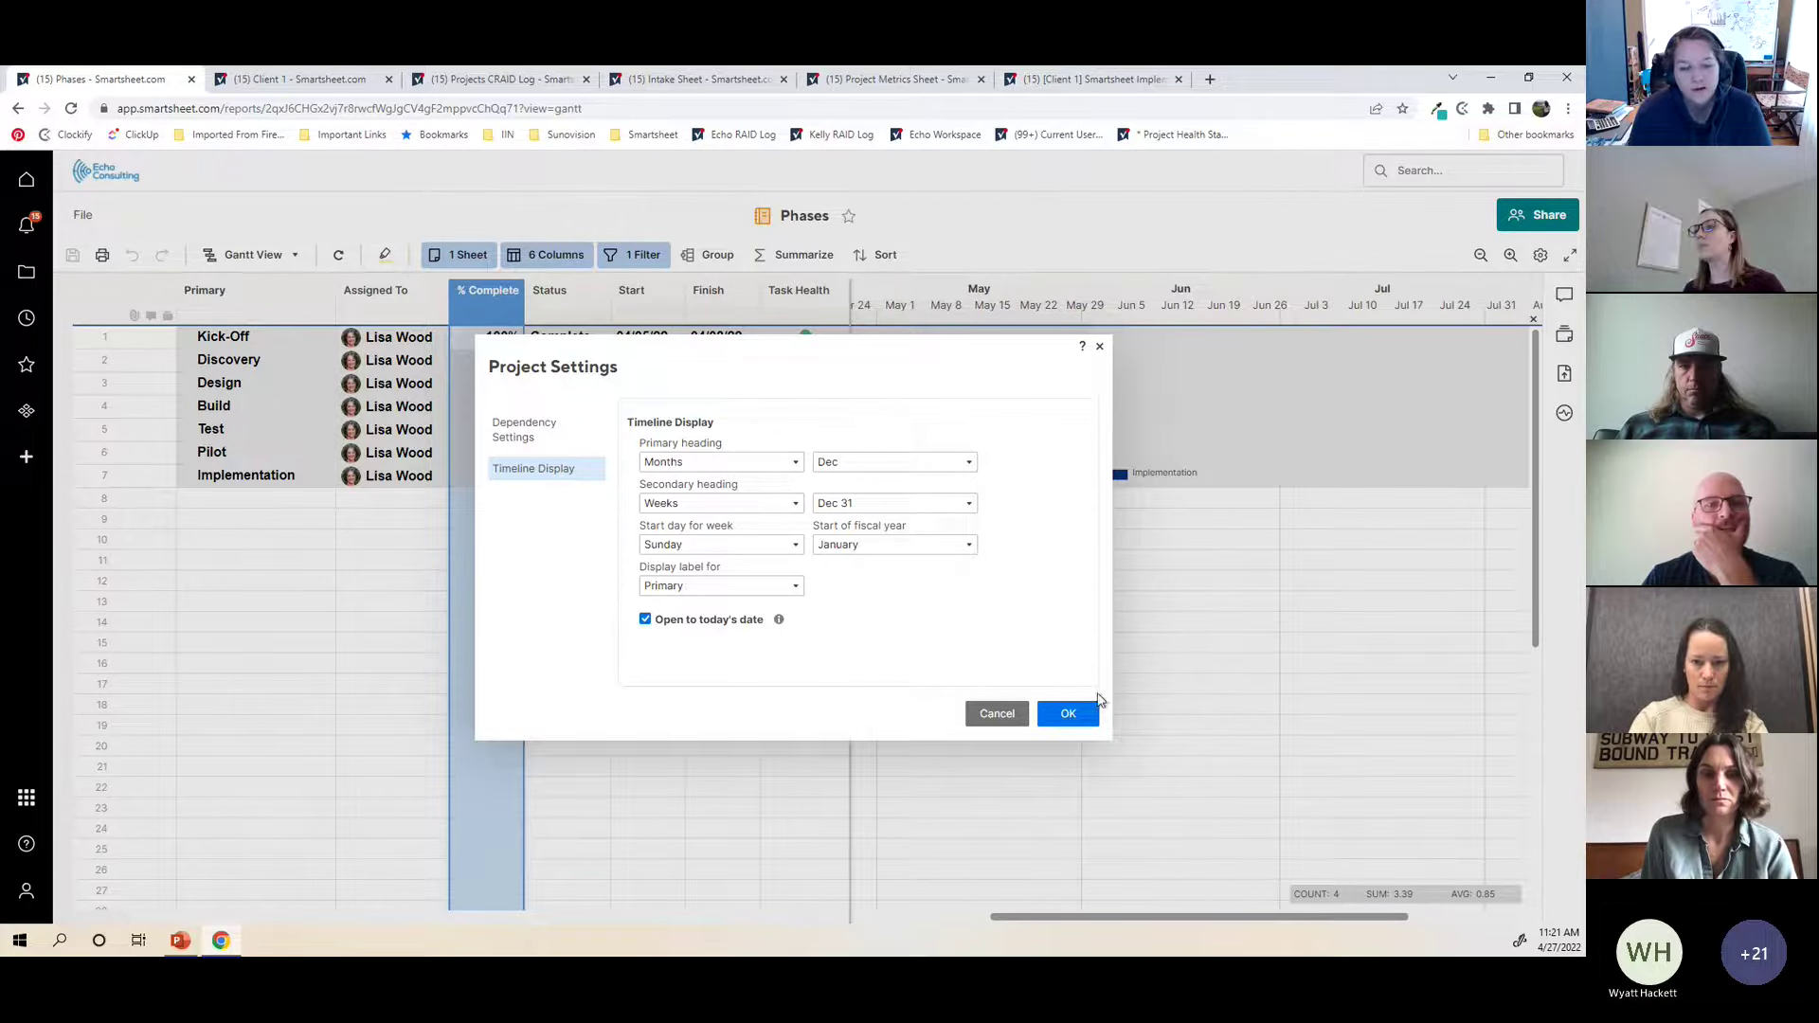
click(1069, 715)
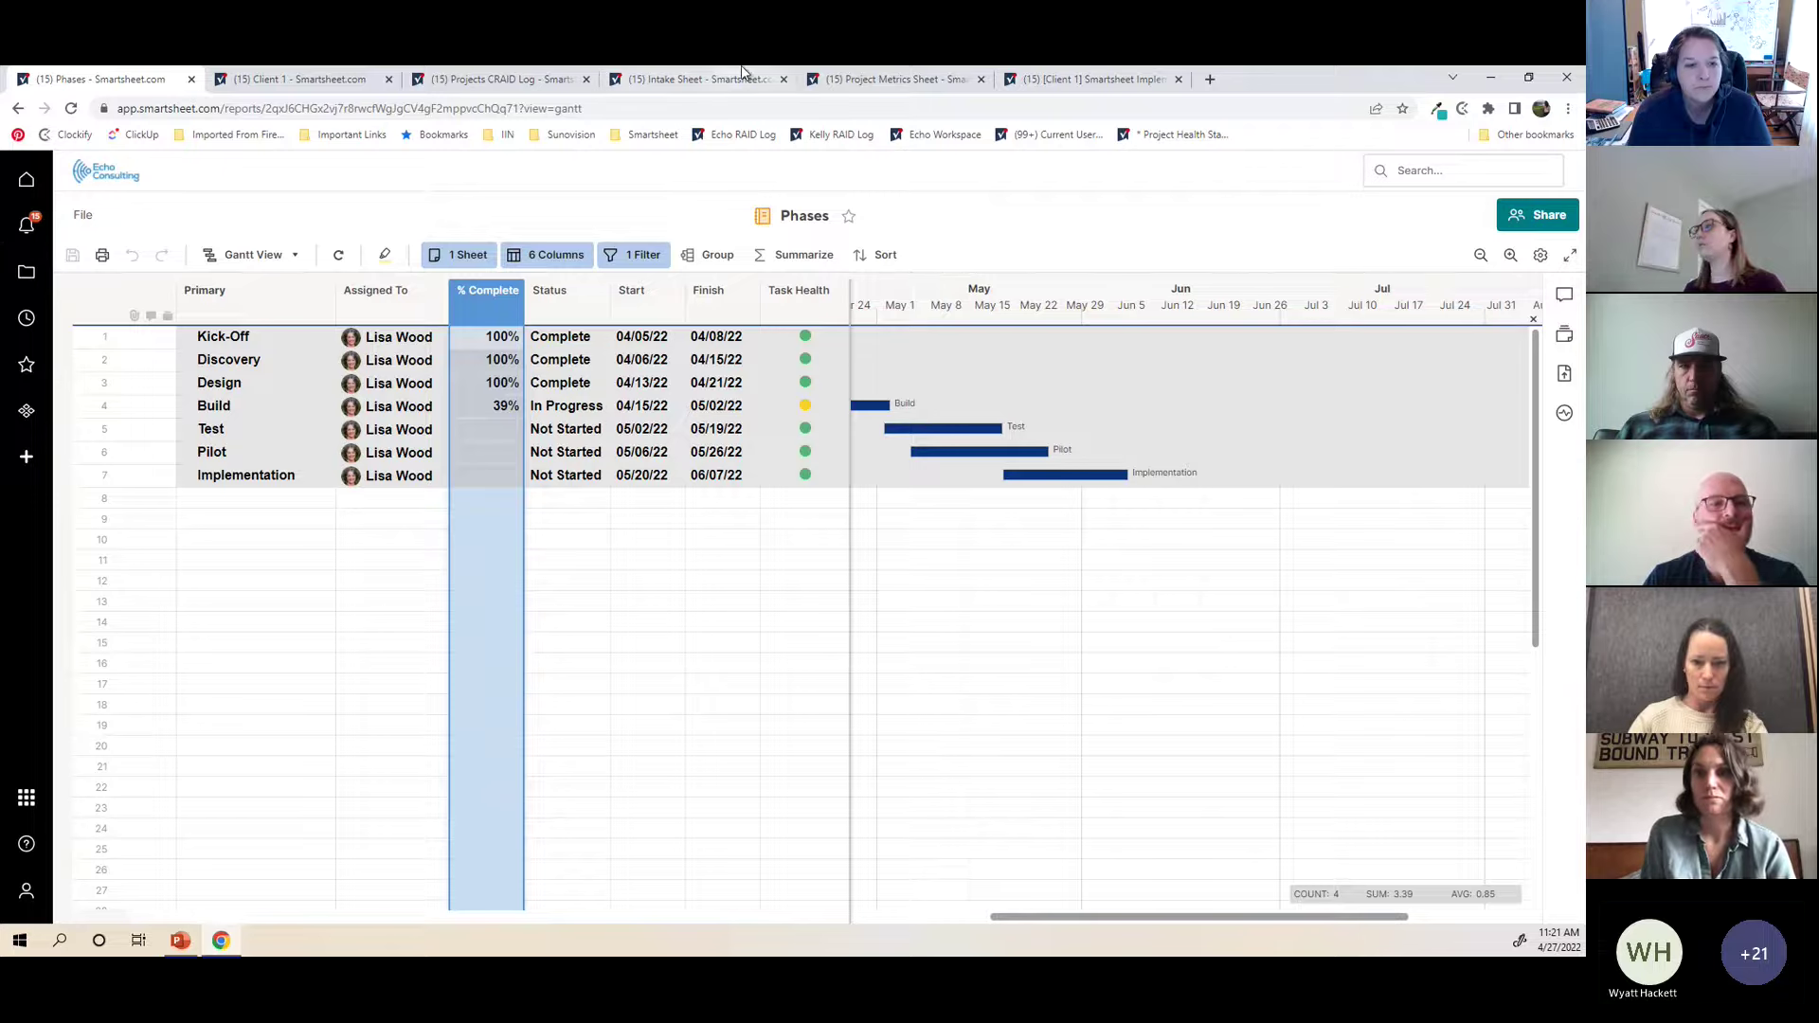
Step: Return to the Client 1 Smartsheet Implementation dashboard, reload it, and check the Phases widget's columns and timeline
click(1091, 79)
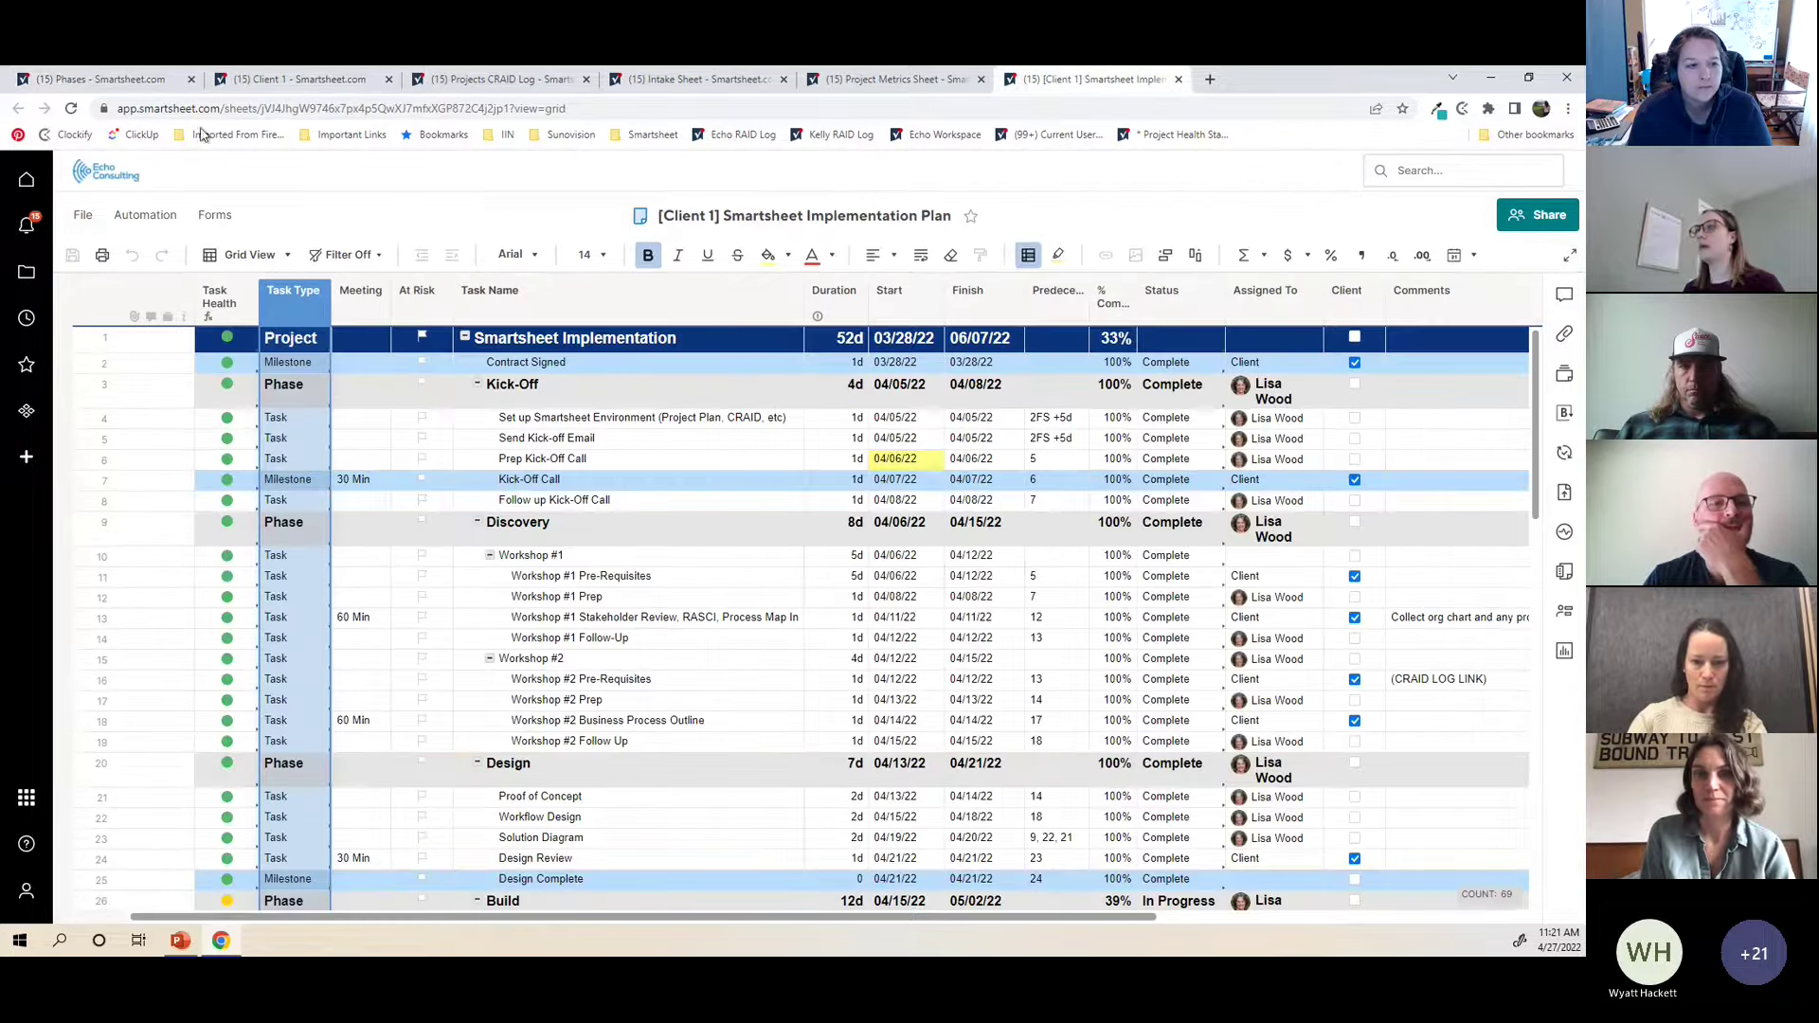
click(299, 79)
click(94, 79)
click(17, 110)
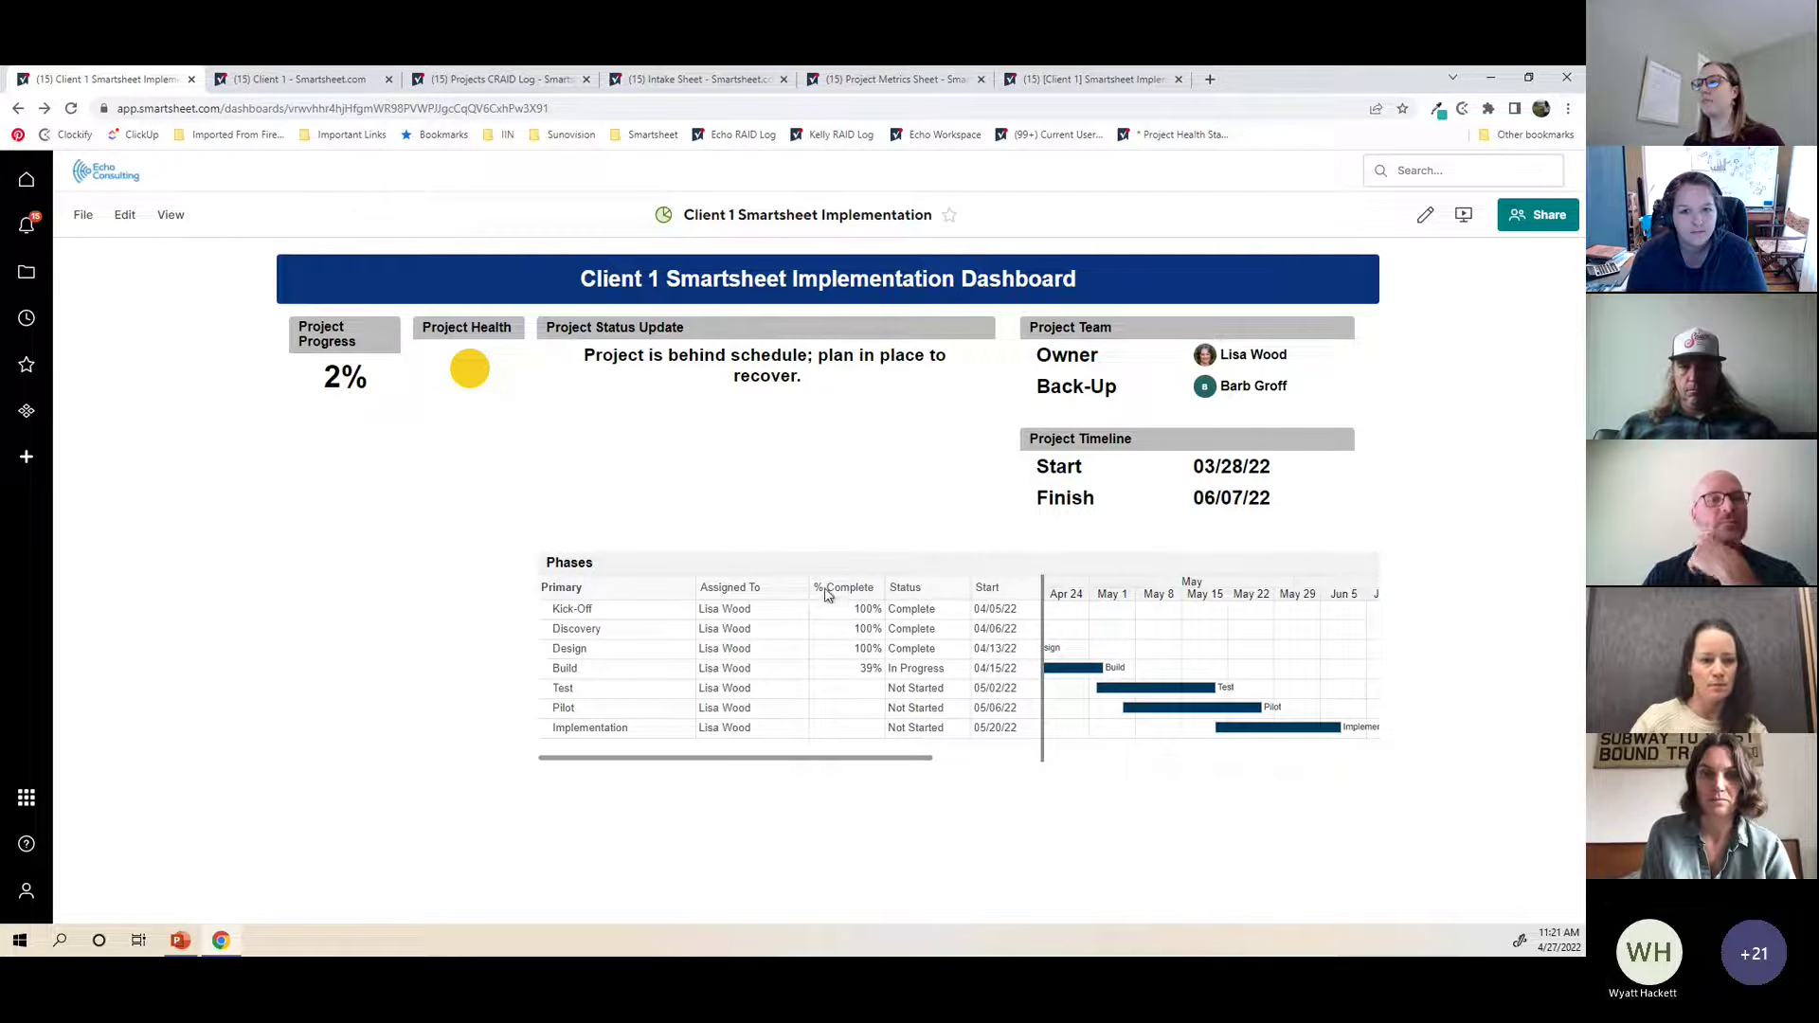
click(69, 113)
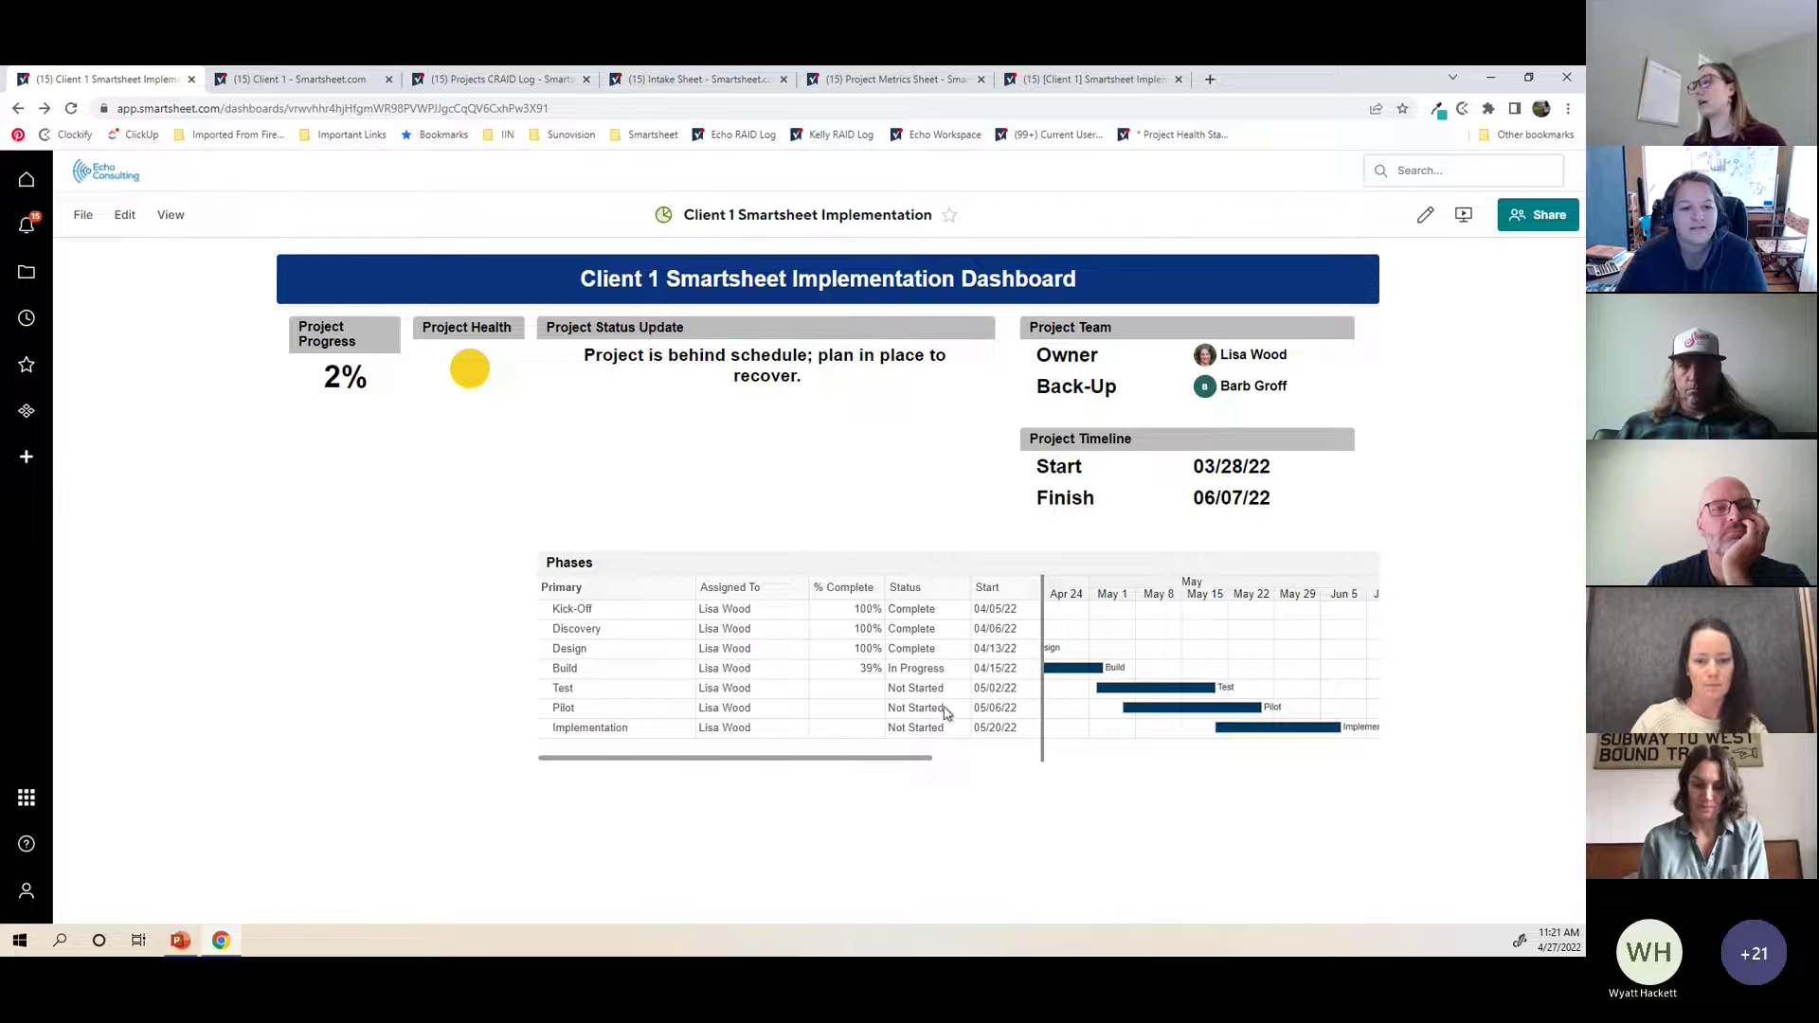
drag(934, 759, 1042, 771)
Step: Reopen the Phases report, narrow the Primary, Assigned To and Status columns further, and save it
click(1270, 713)
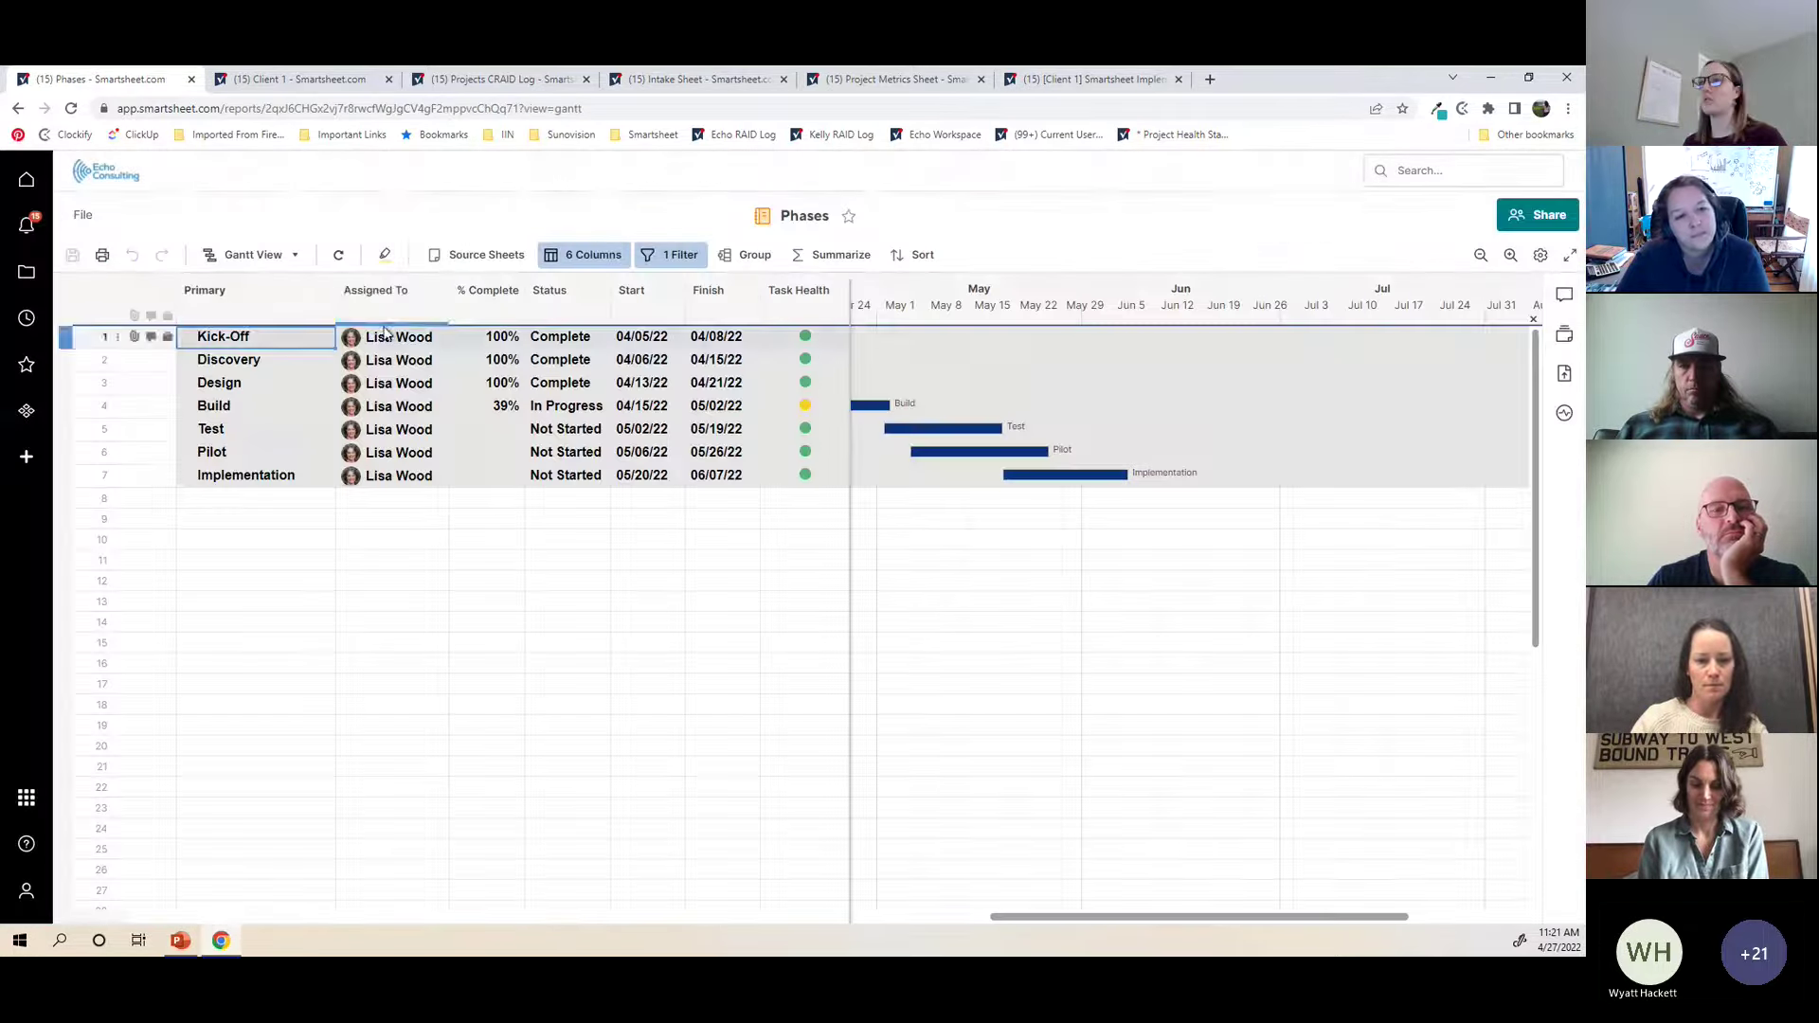
click(315, 311)
drag(451, 313, 414, 310)
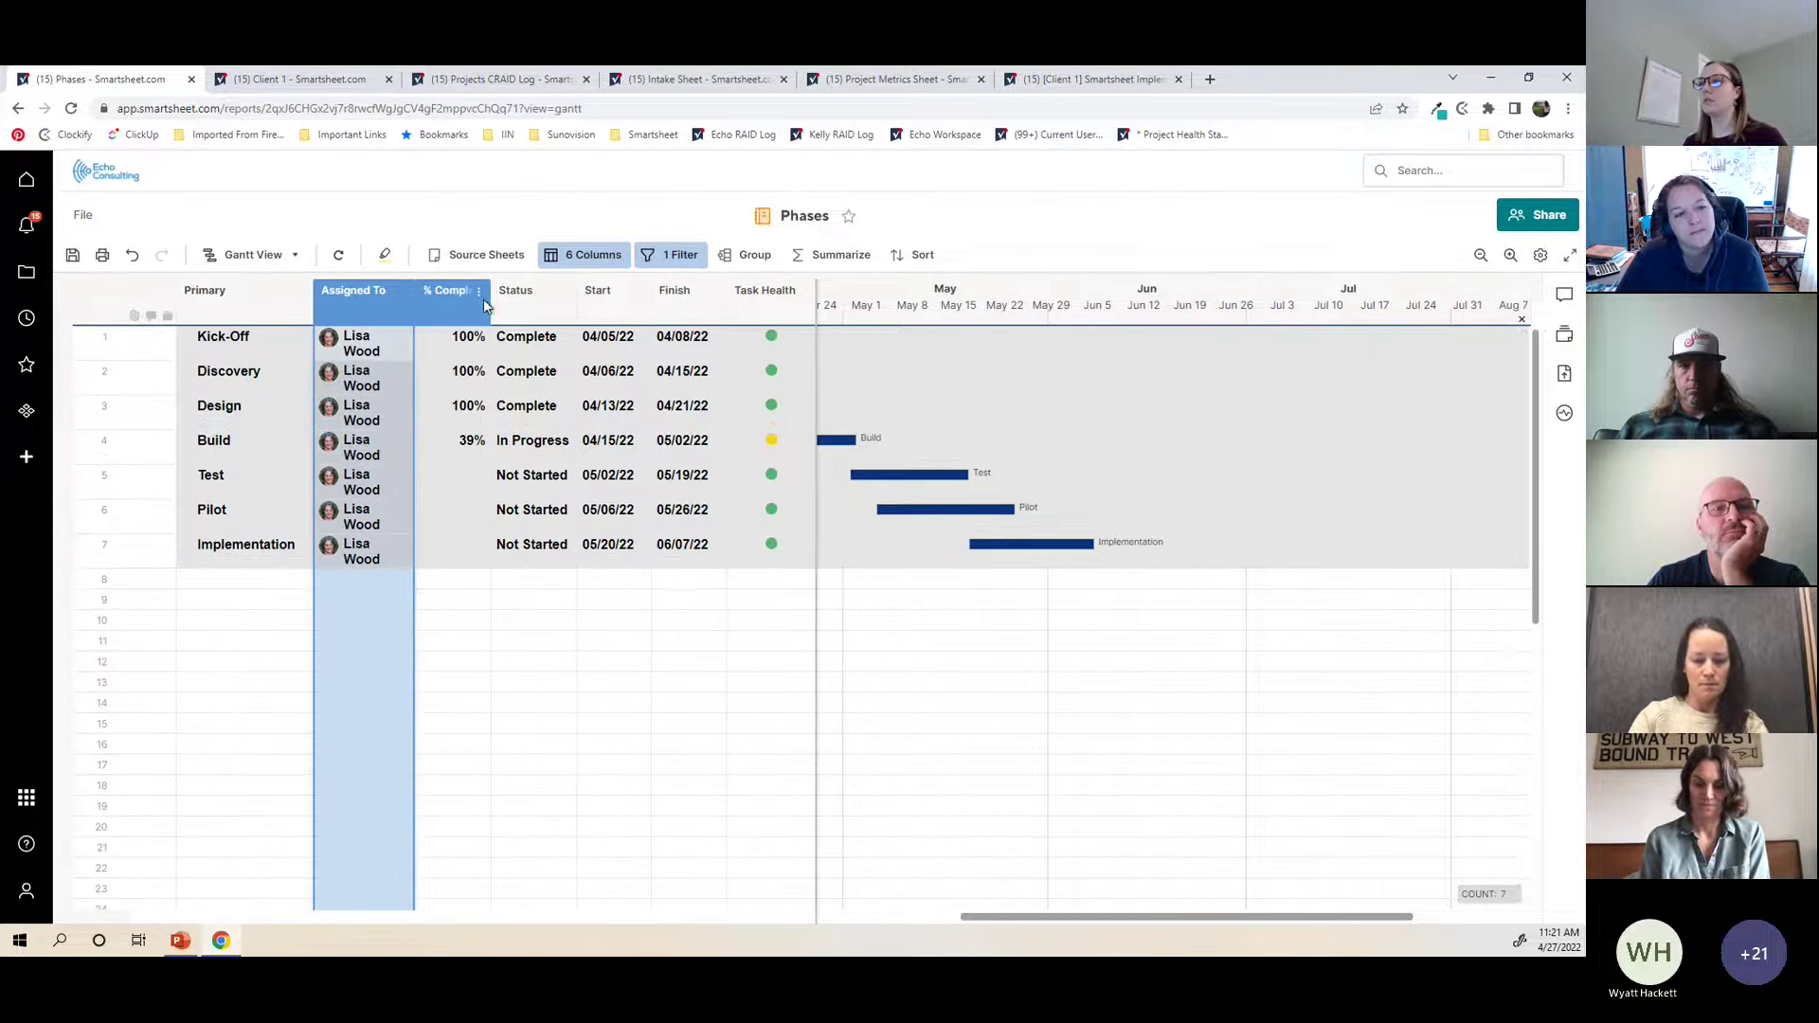
drag(573, 309, 559, 309)
click(71, 256)
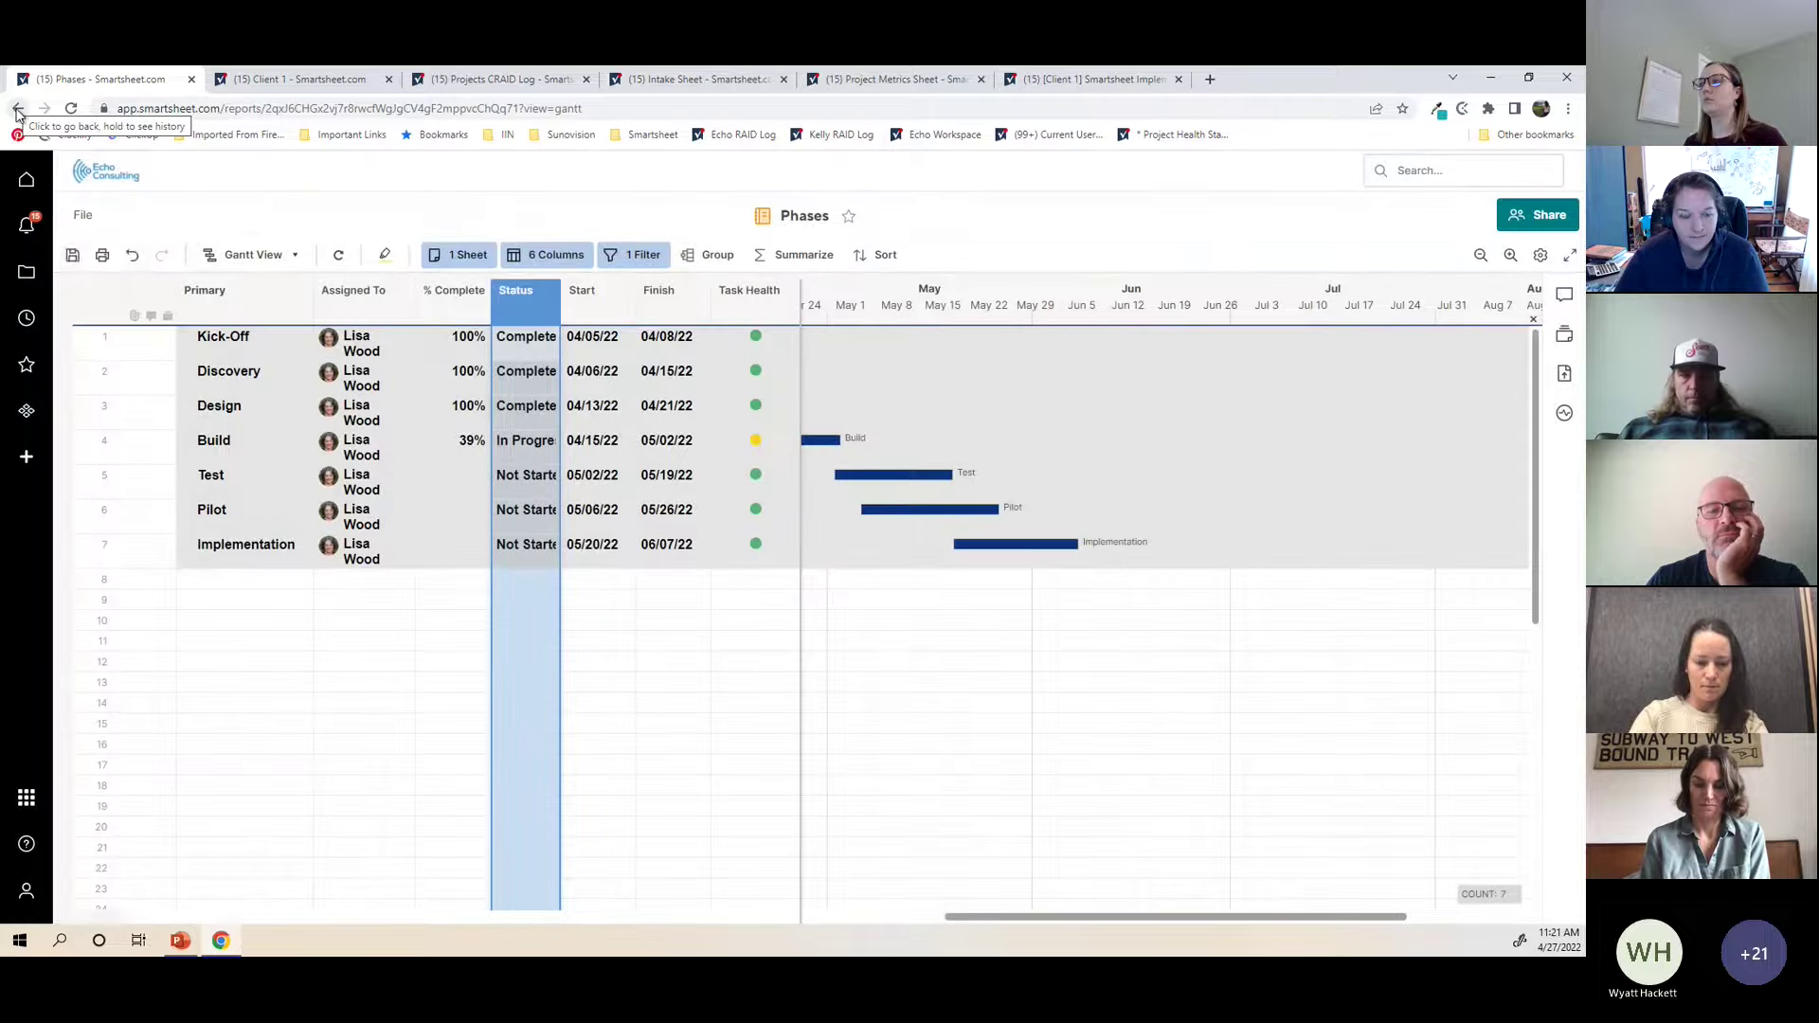
Step: Go back to the dashboard and check the Phases widget's columns and the earlier part of its Gantt timeline
click(17, 111)
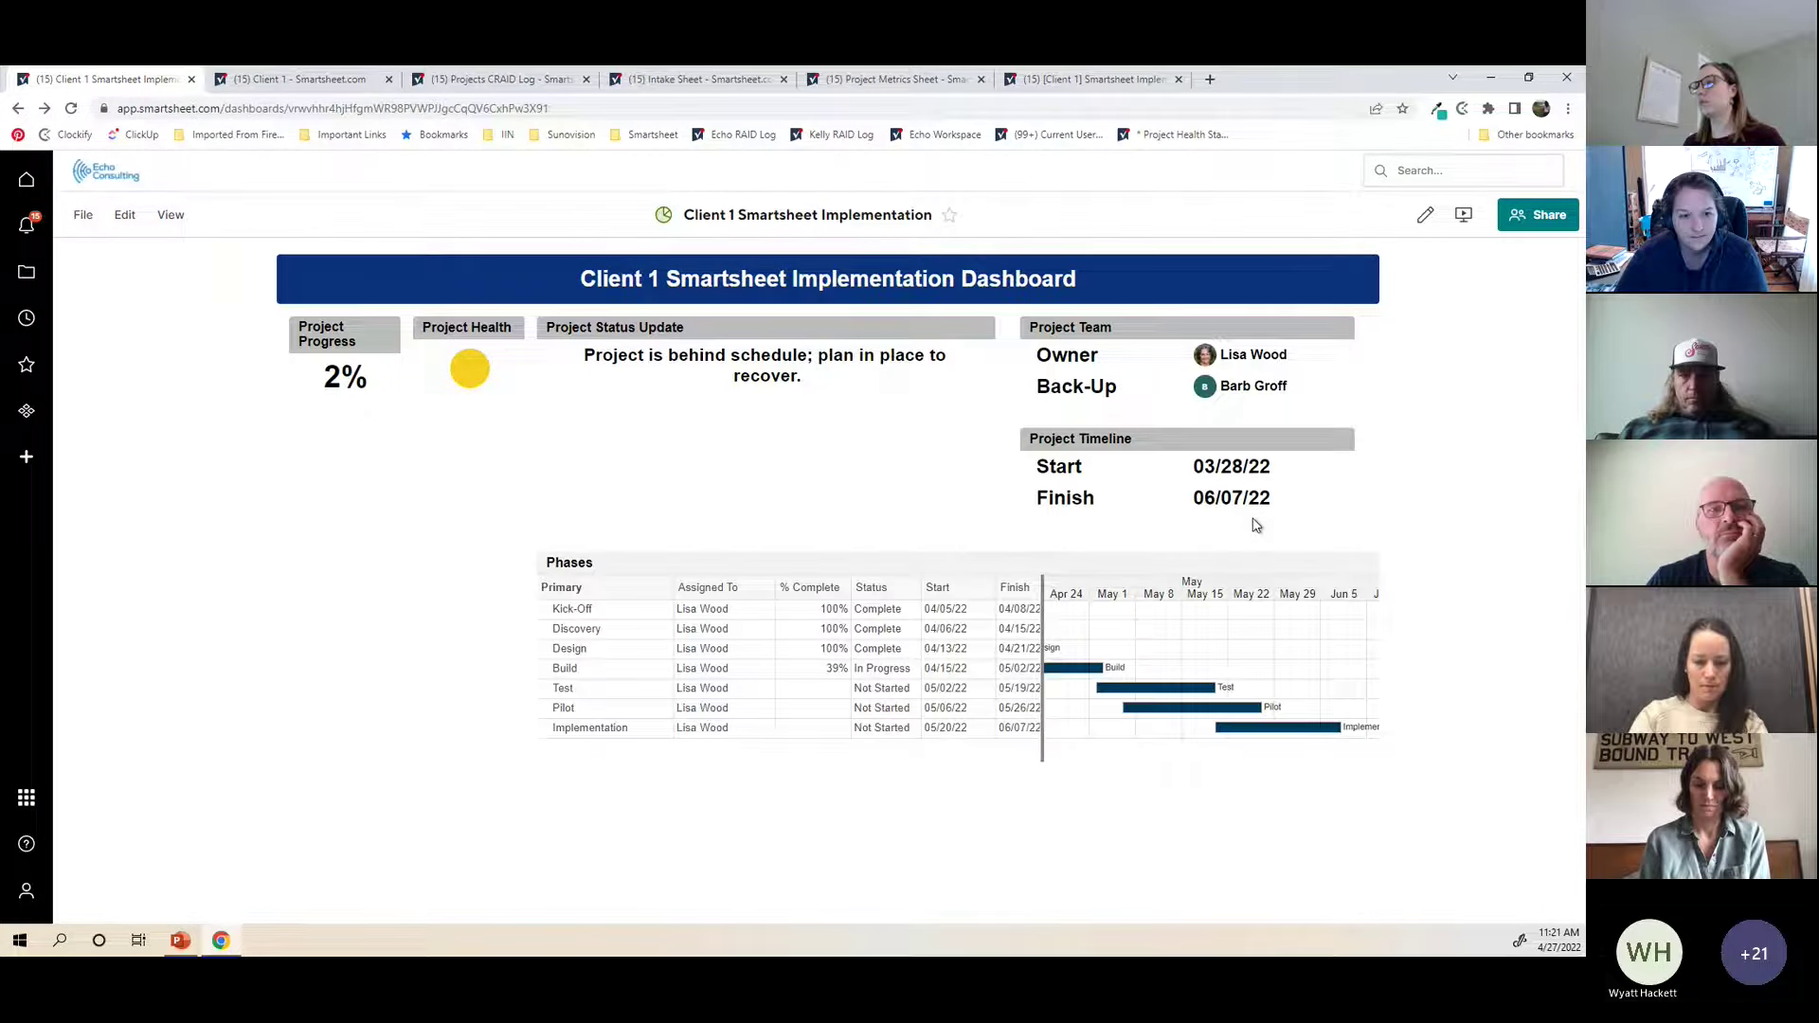
mouse_move(796, 764)
mouse_down()
mouse_move(910, 768)
mouse_move(694, 771)
mouse_up()
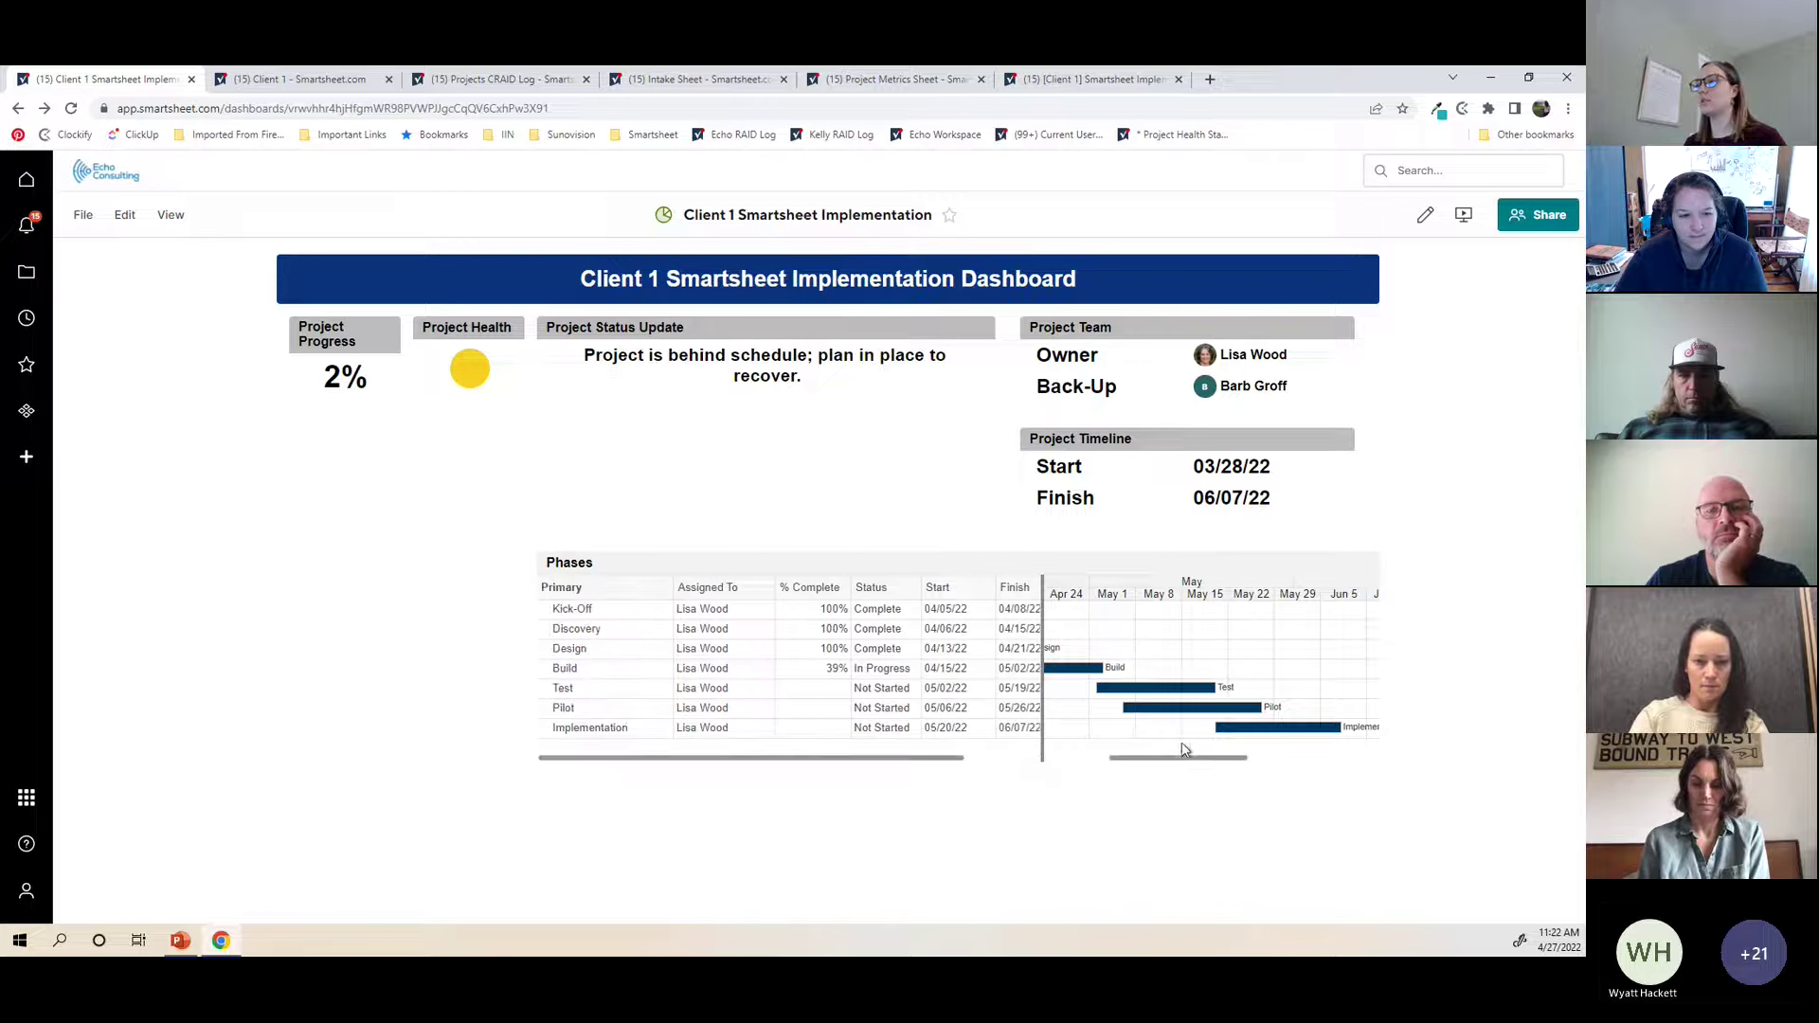
drag(1199, 766, 1150, 759)
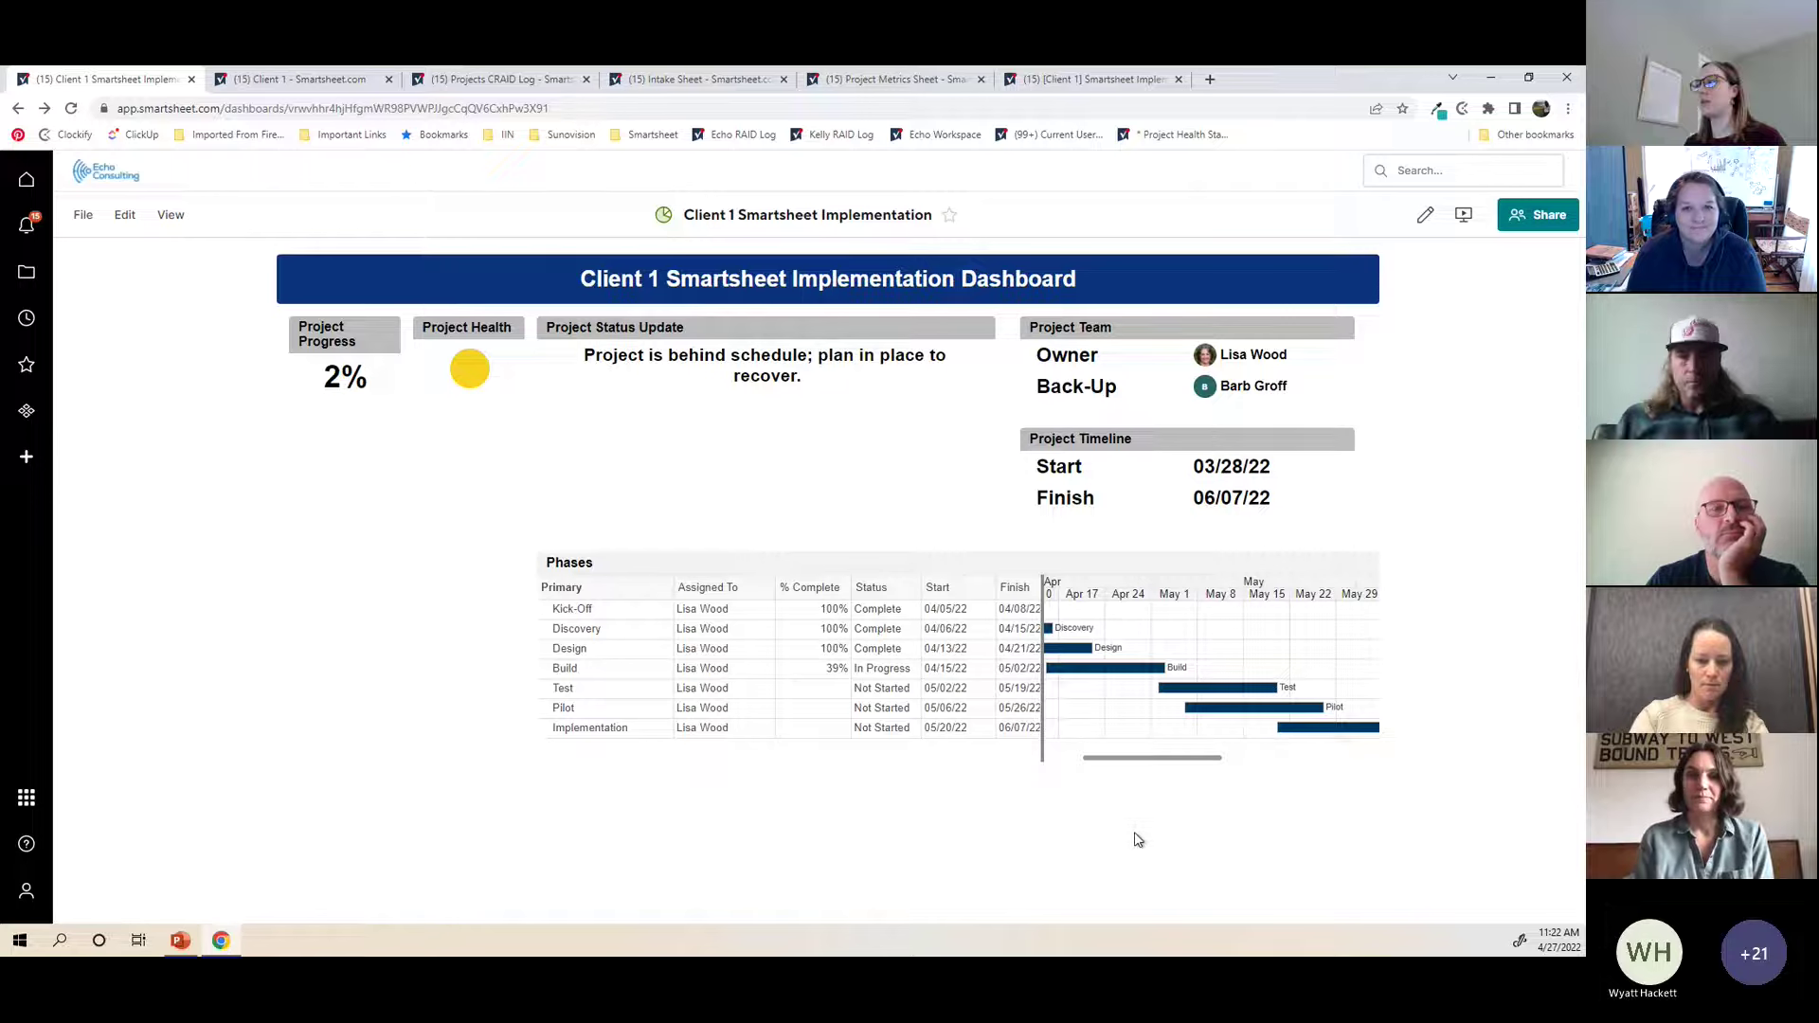
Step: Add another metric widget to the dashboard and choose Client 1's Project Metrics Sheet in the ** Webinar - Dashboards workspace as its data source
click(1426, 216)
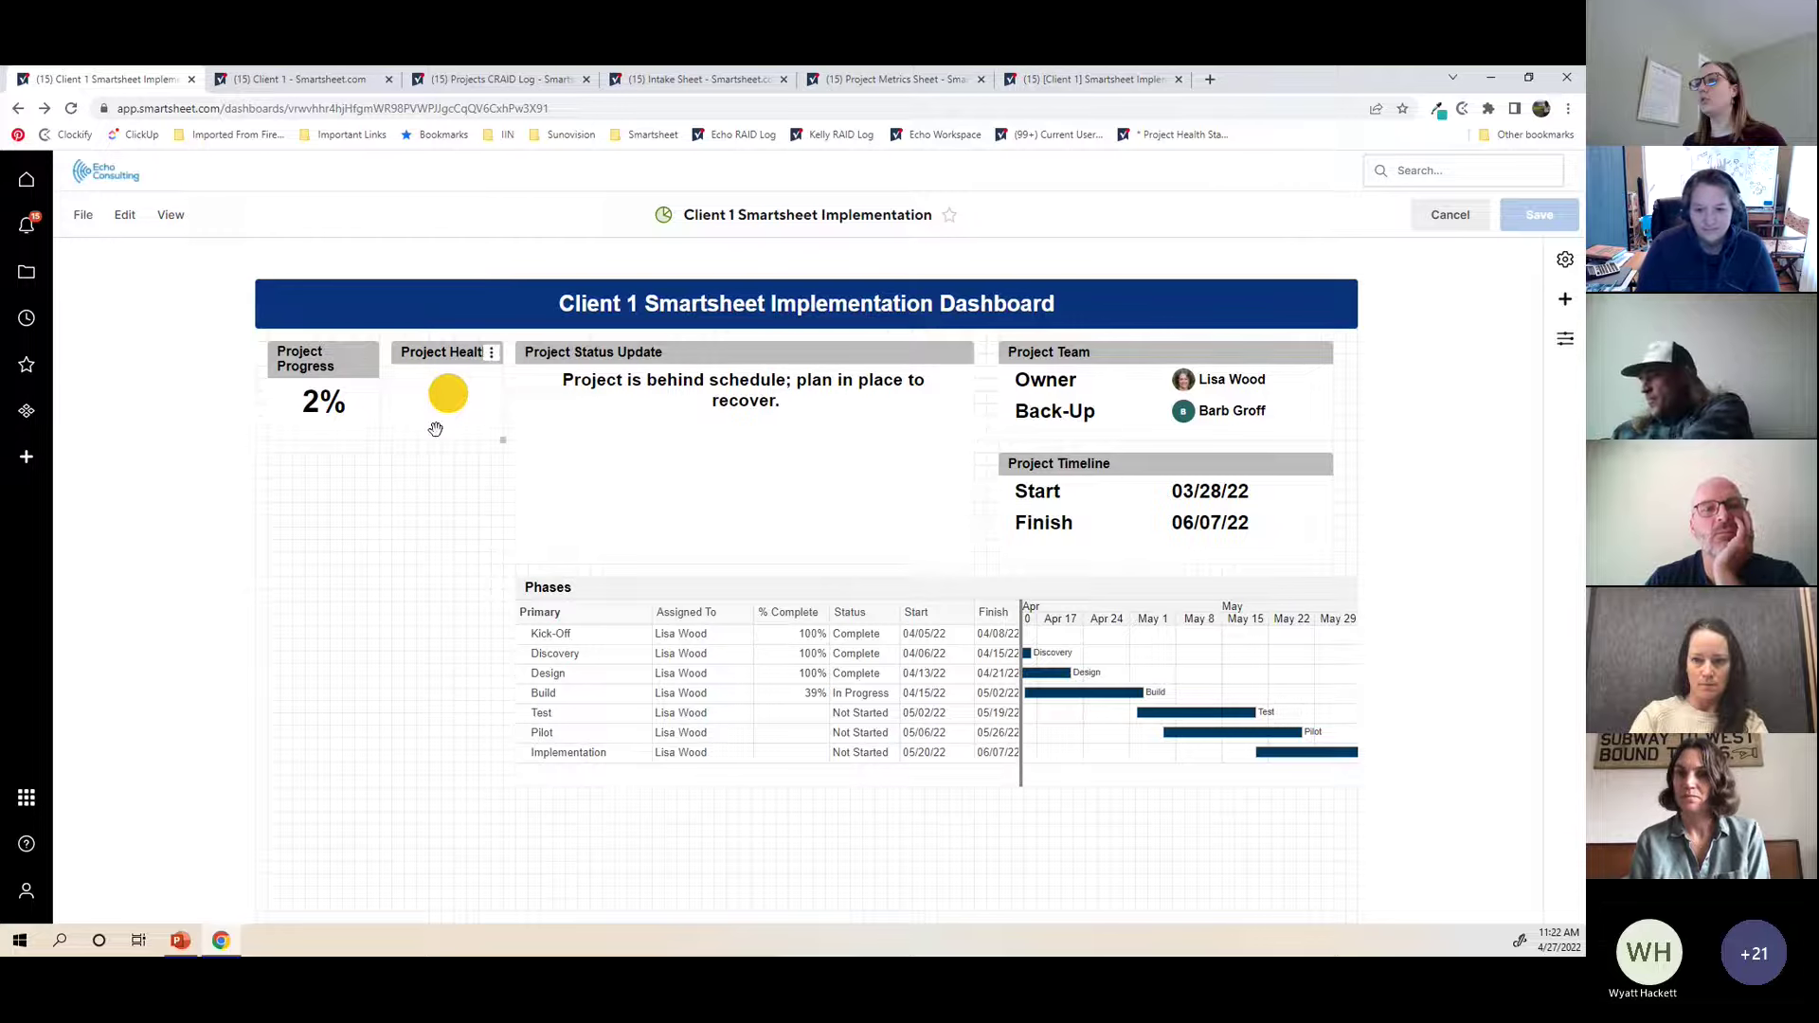
click(1564, 299)
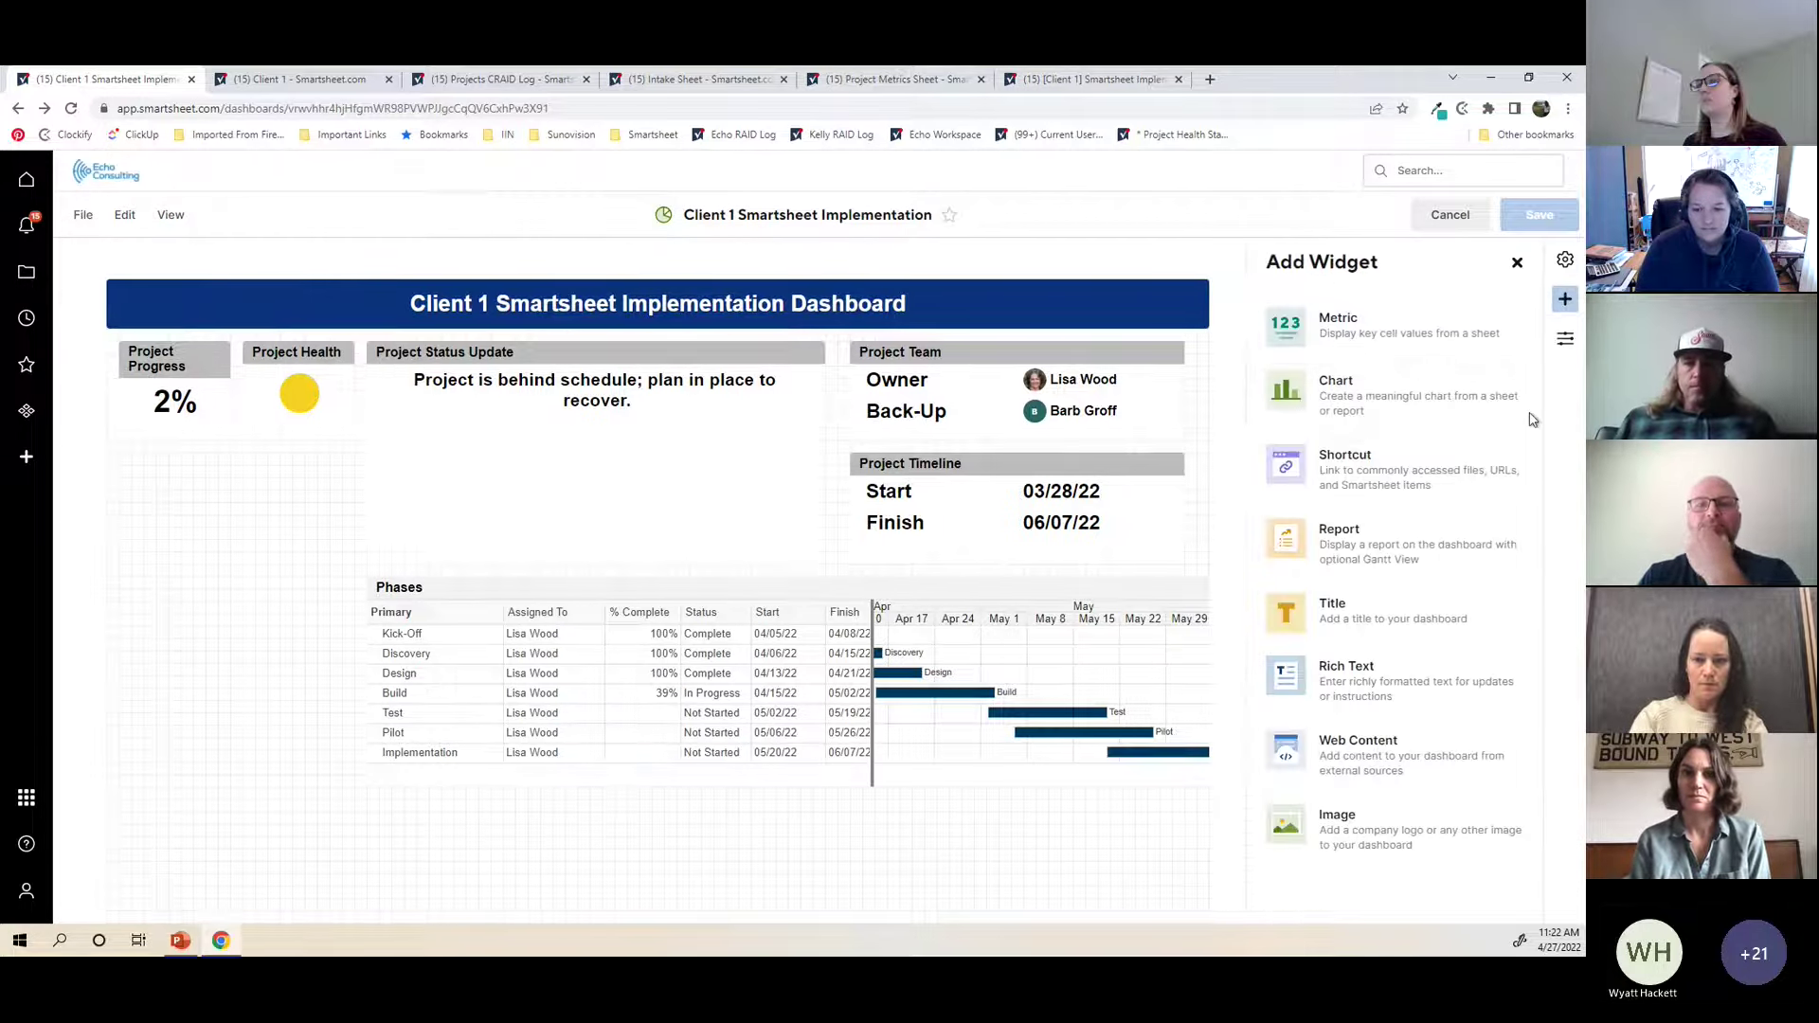
click(1357, 339)
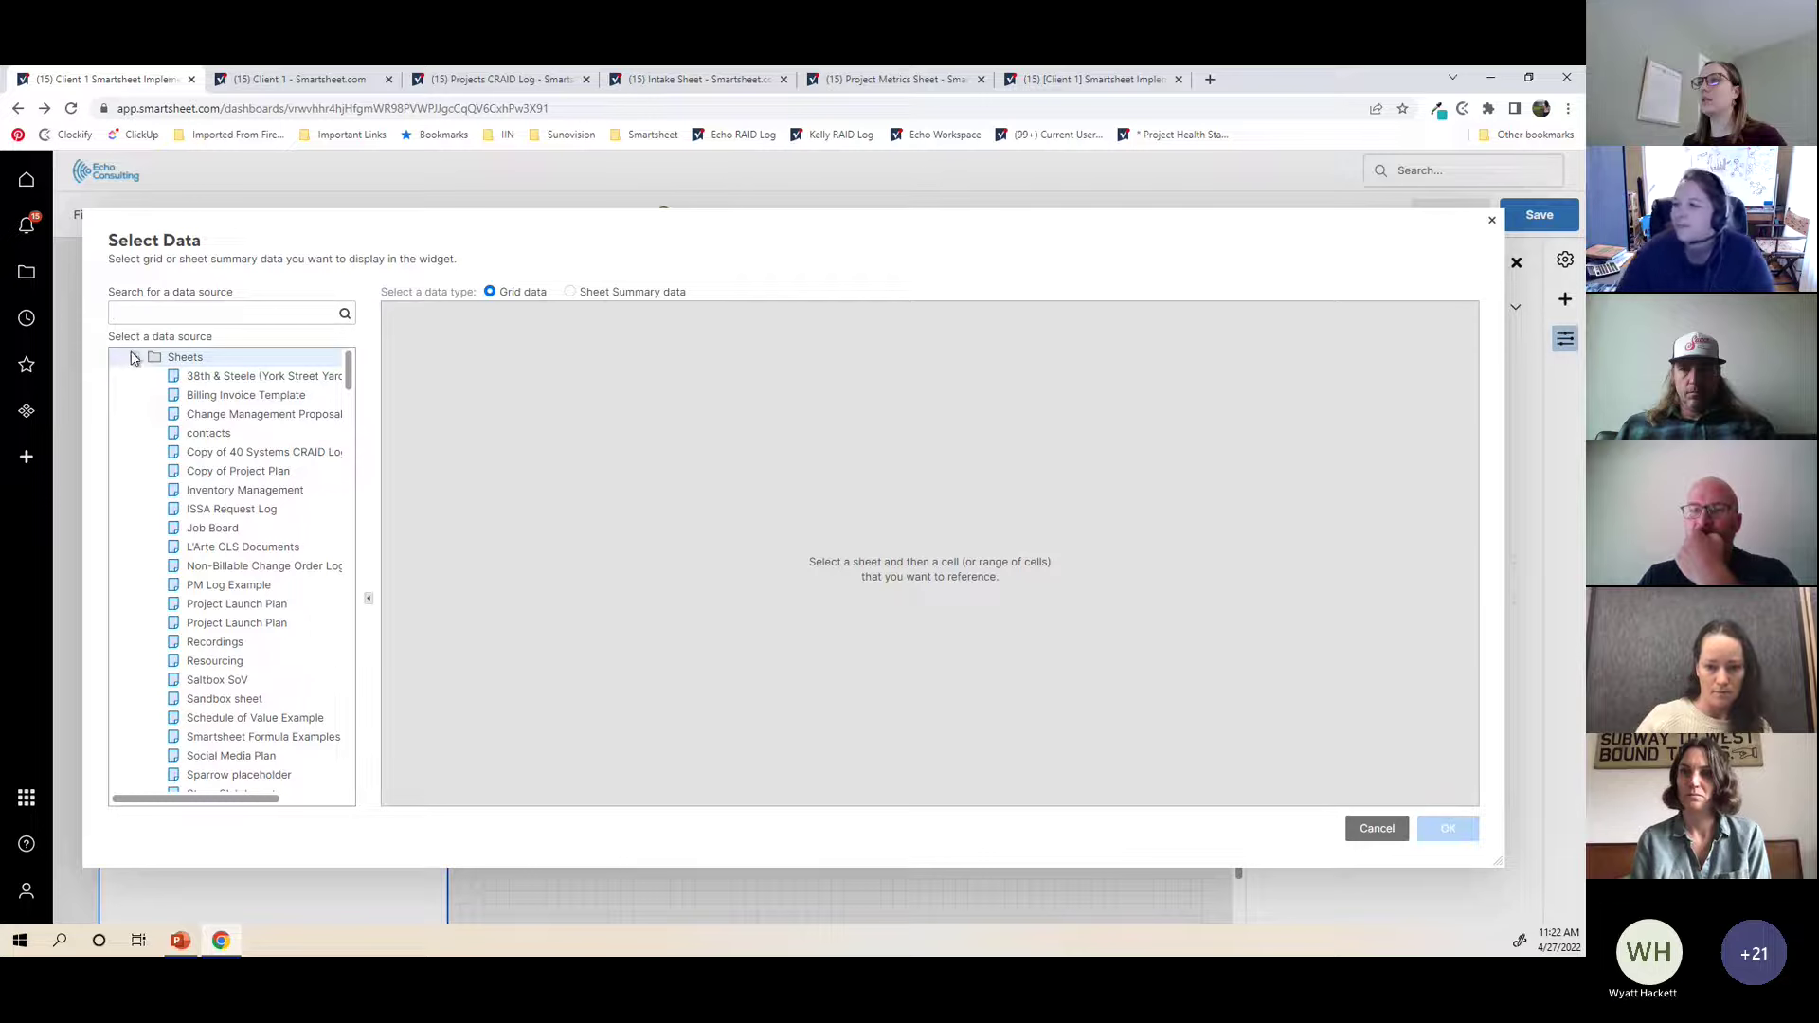
click(134, 358)
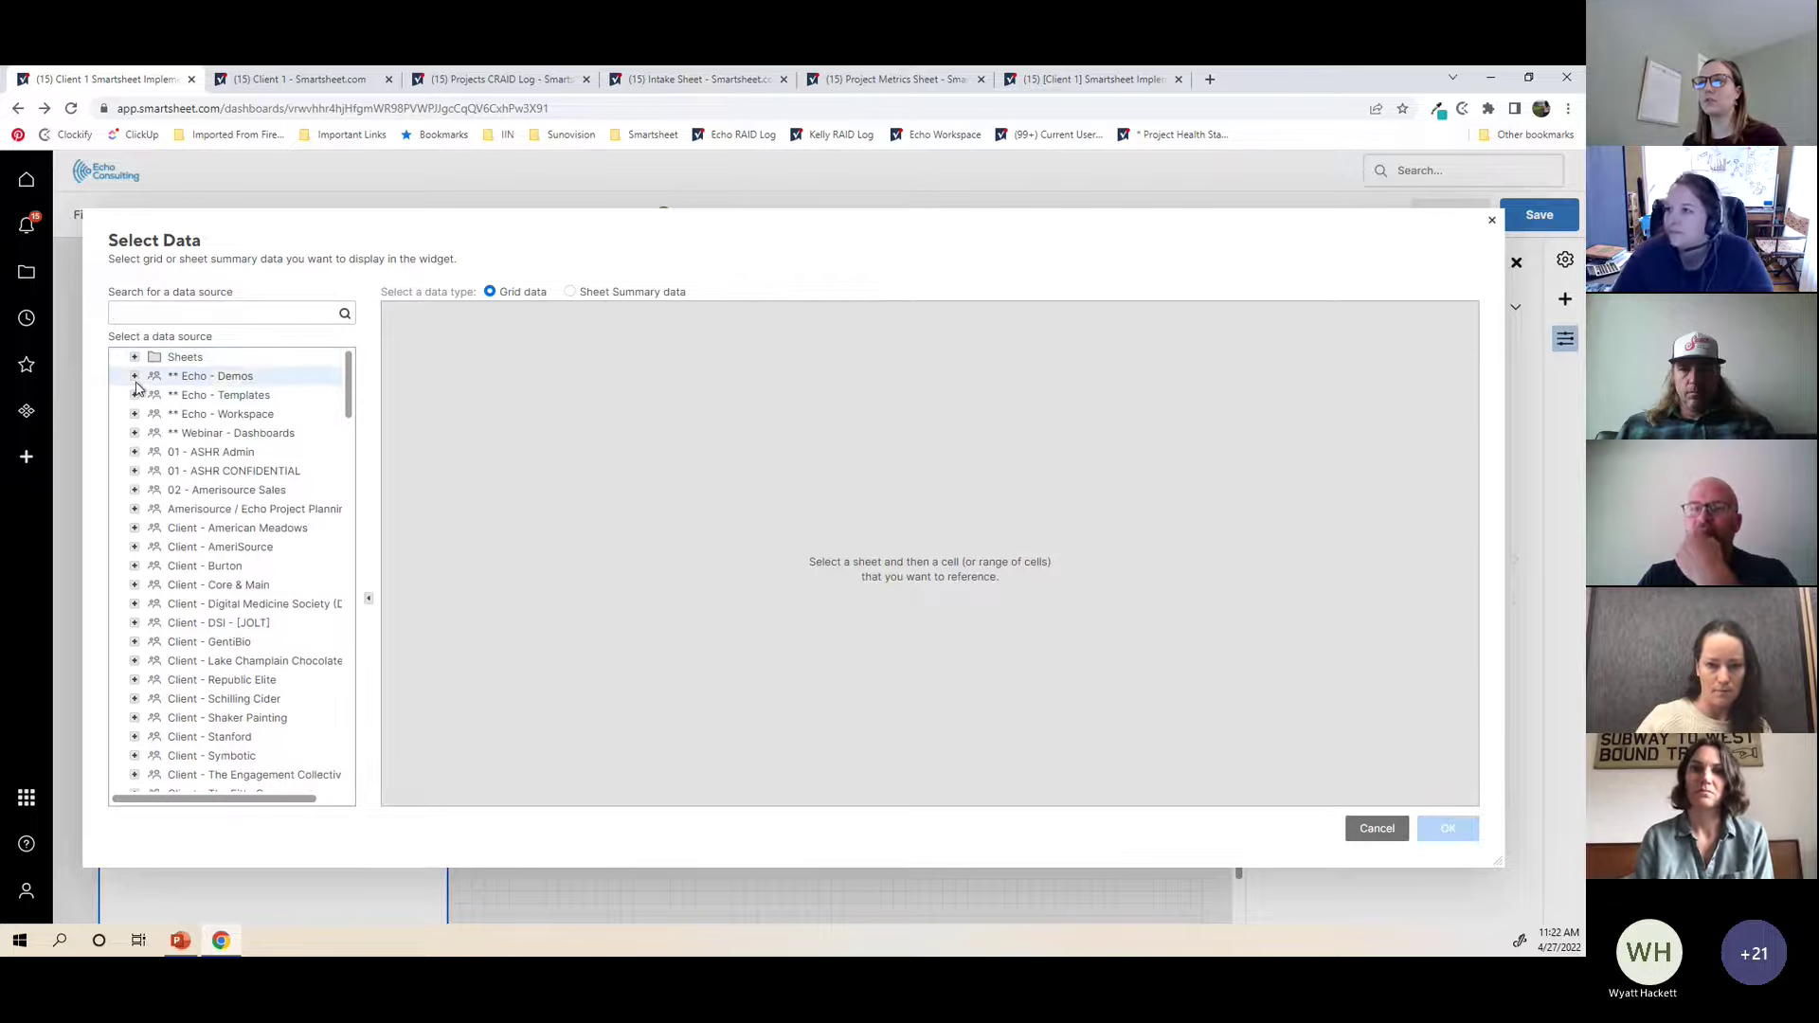
click(134, 433)
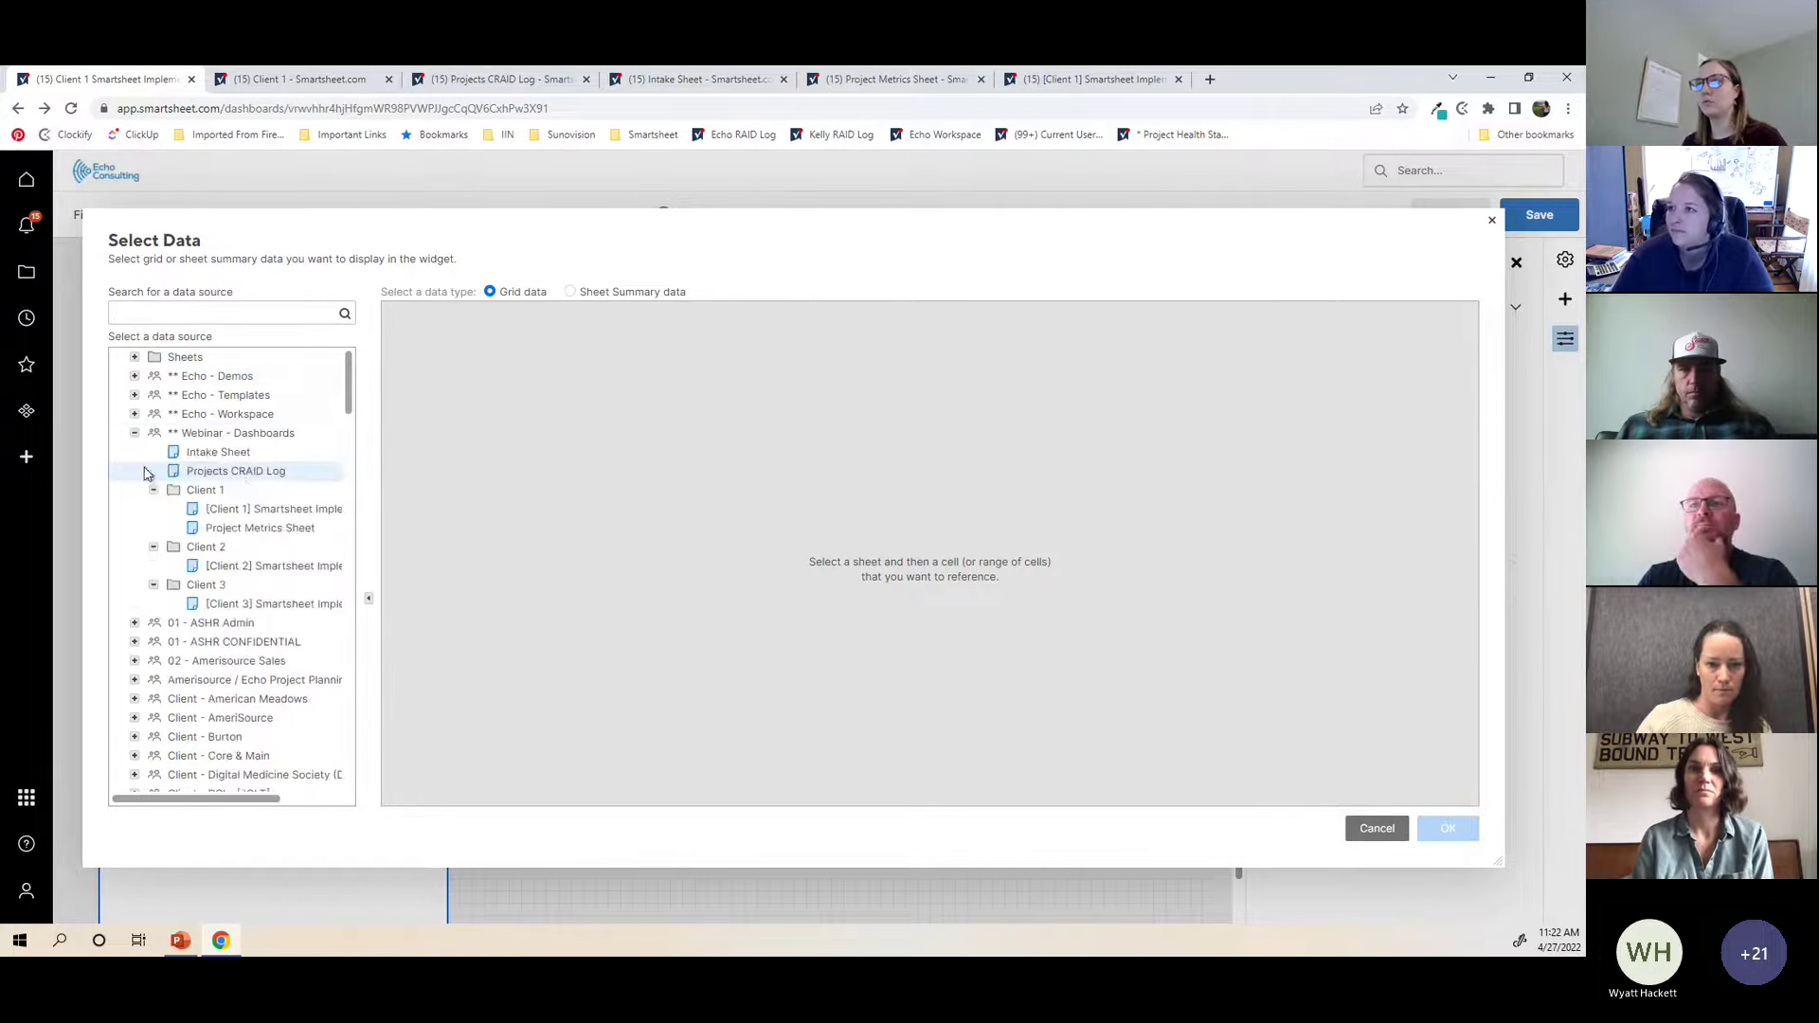
click(256, 529)
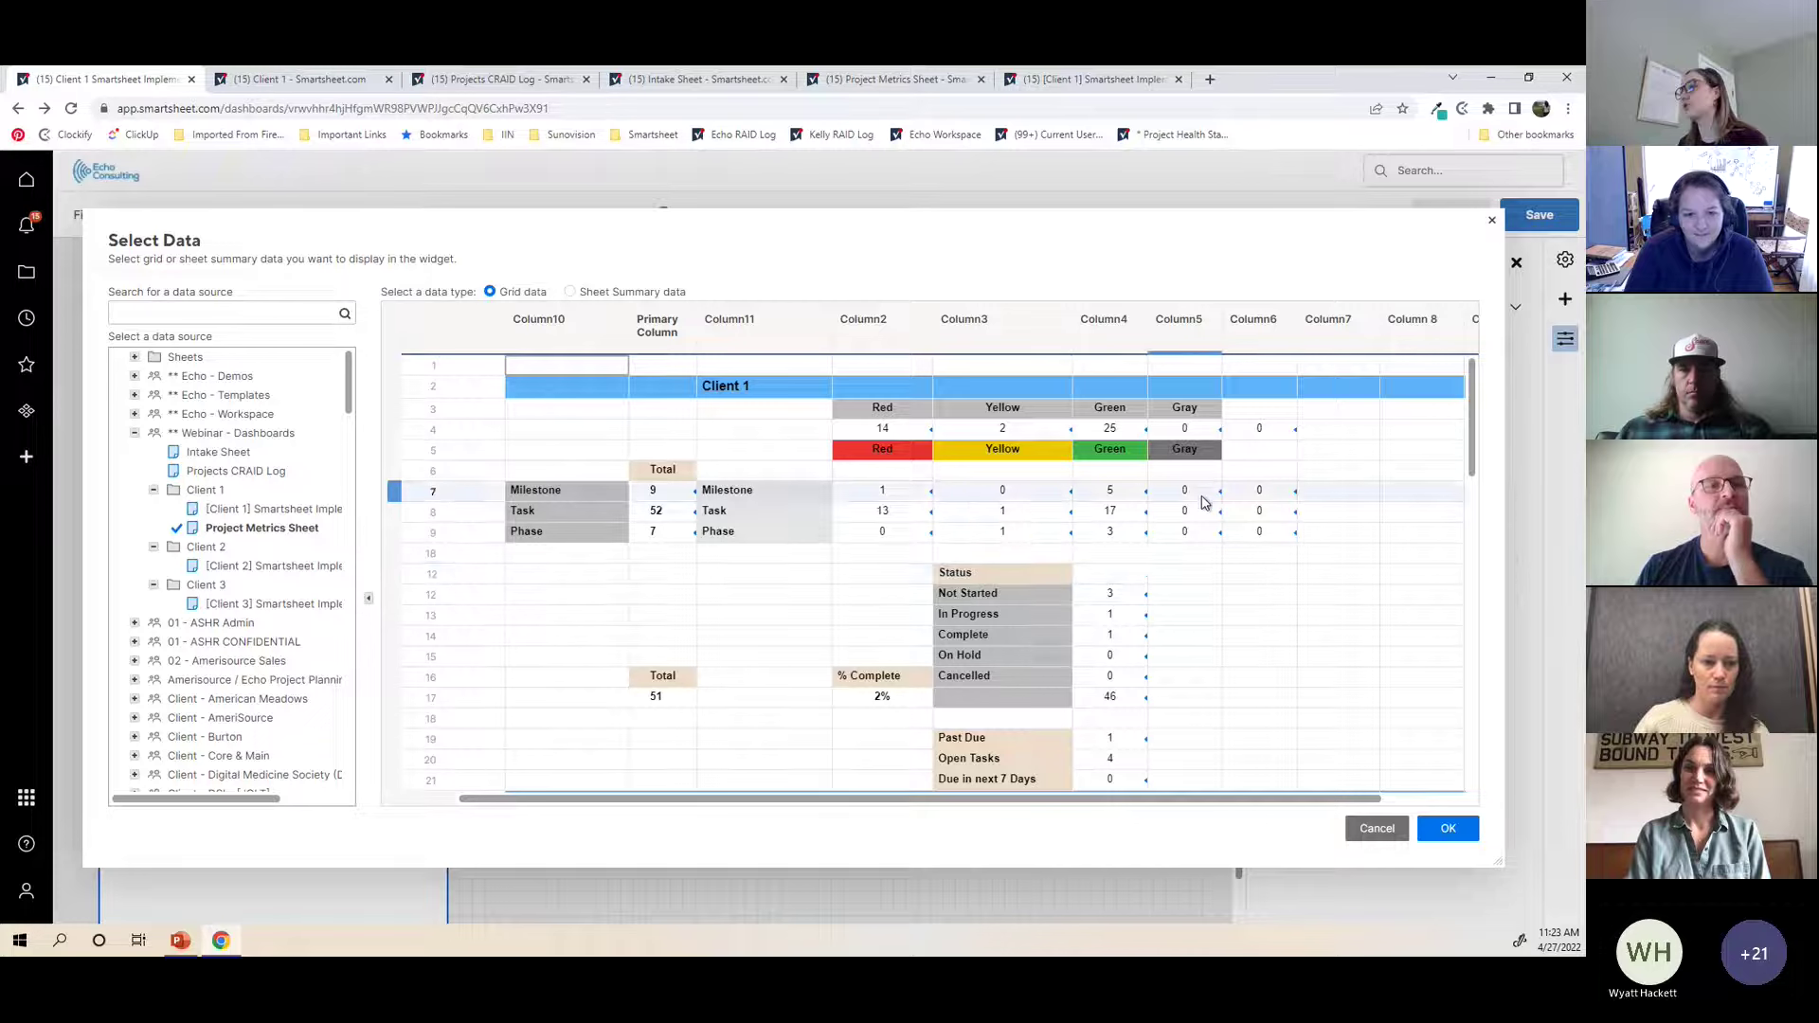
Step: Use the project's Past Due value in Column4, above the CRAID Sheet Data section, as the new metric widget's data
scroll(1204, 502, down, 2)
scroll(1204, 502, up, 3)
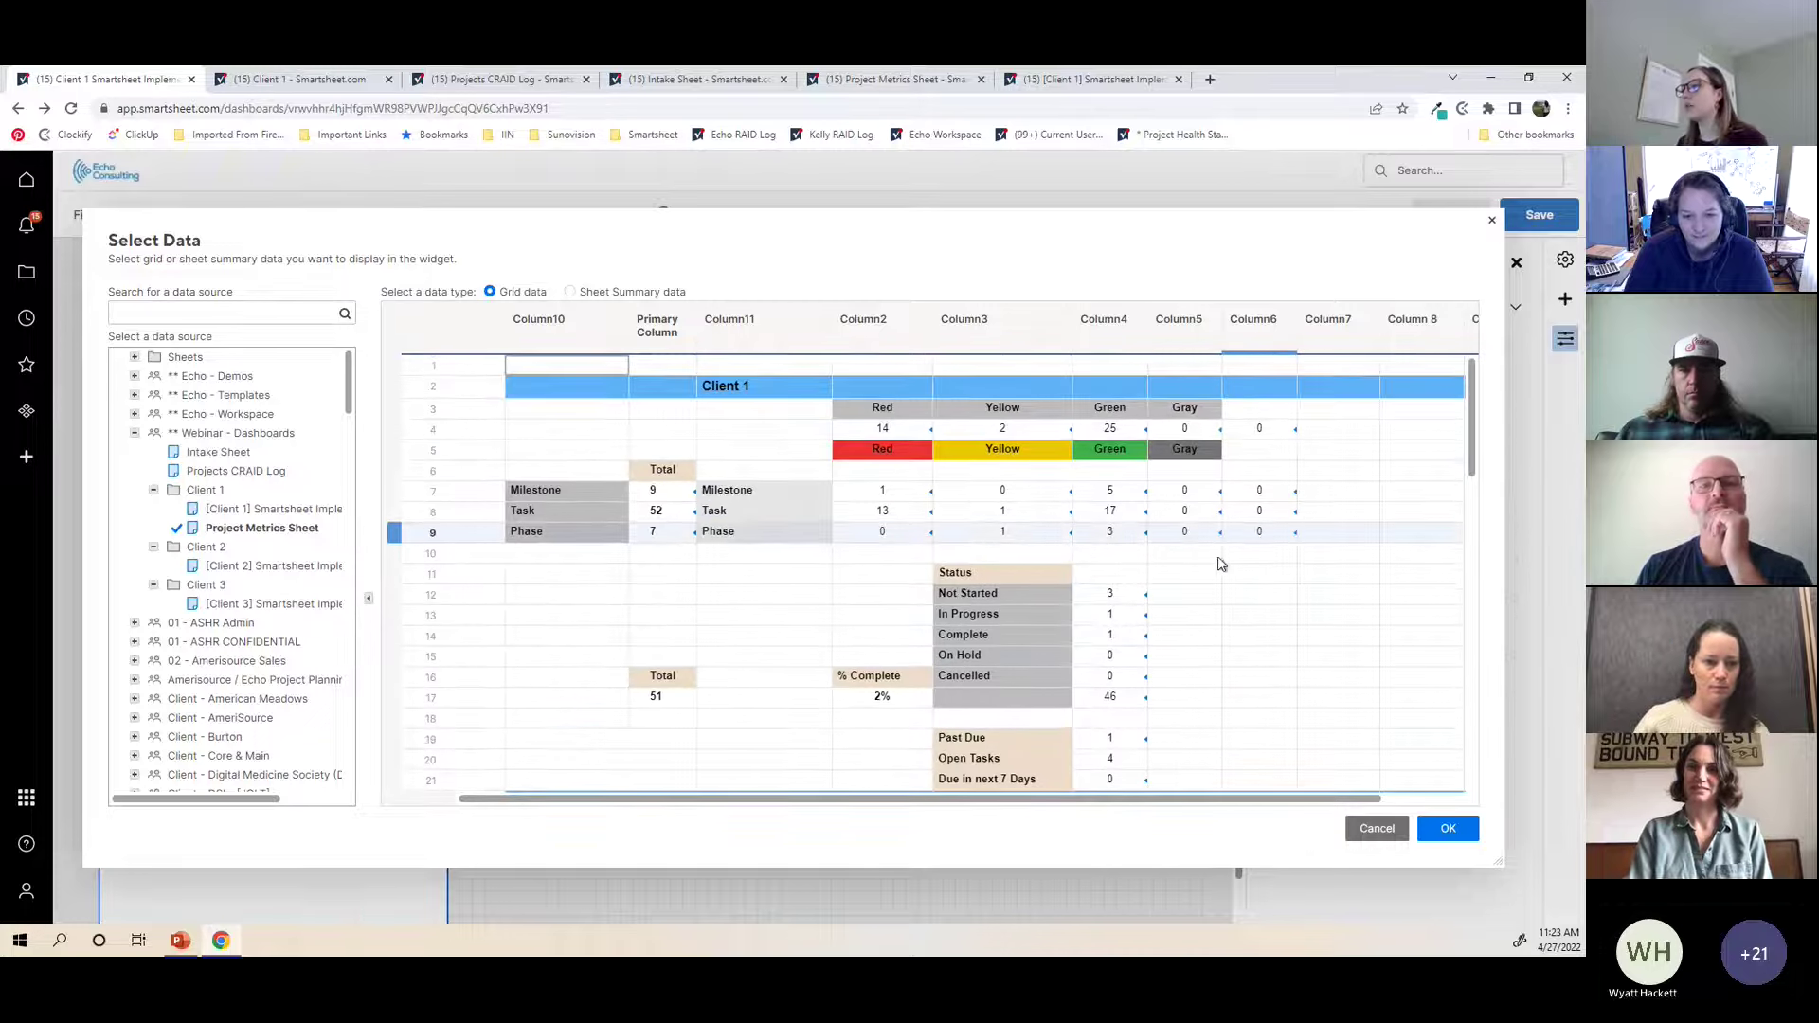
scroll(1151, 607, down, 2)
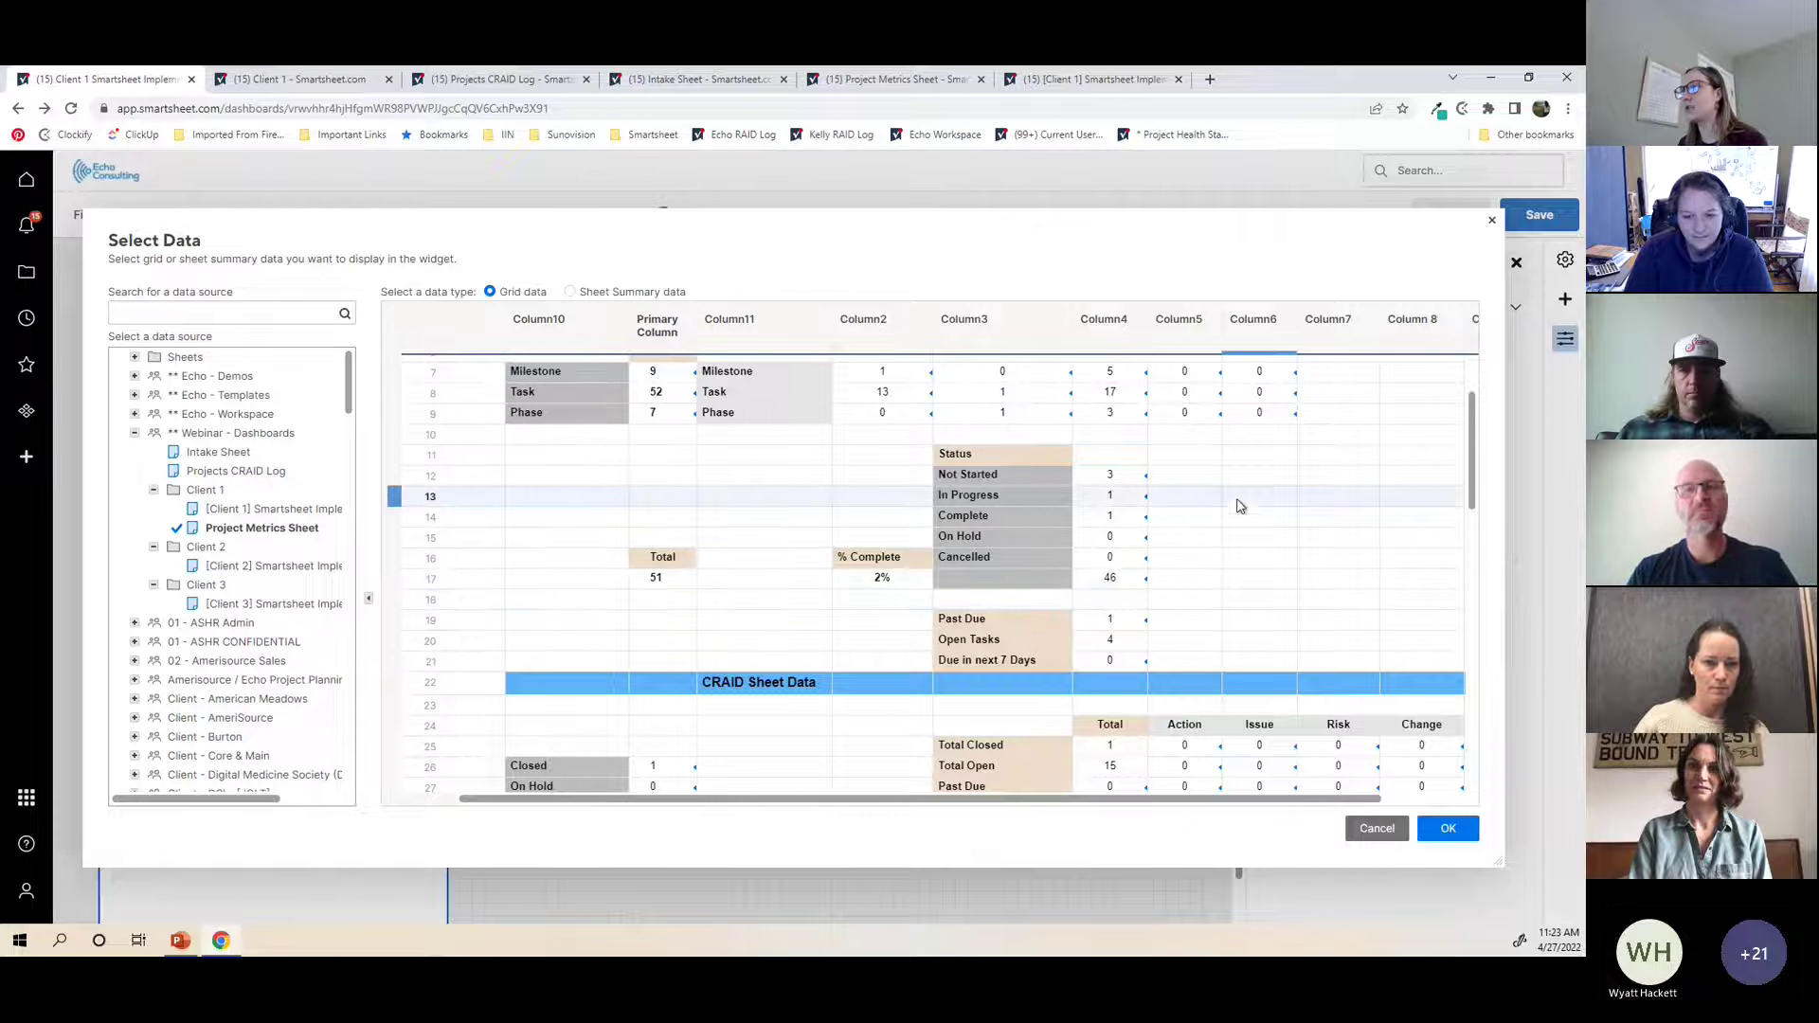
scroll(1205, 583, down, 2)
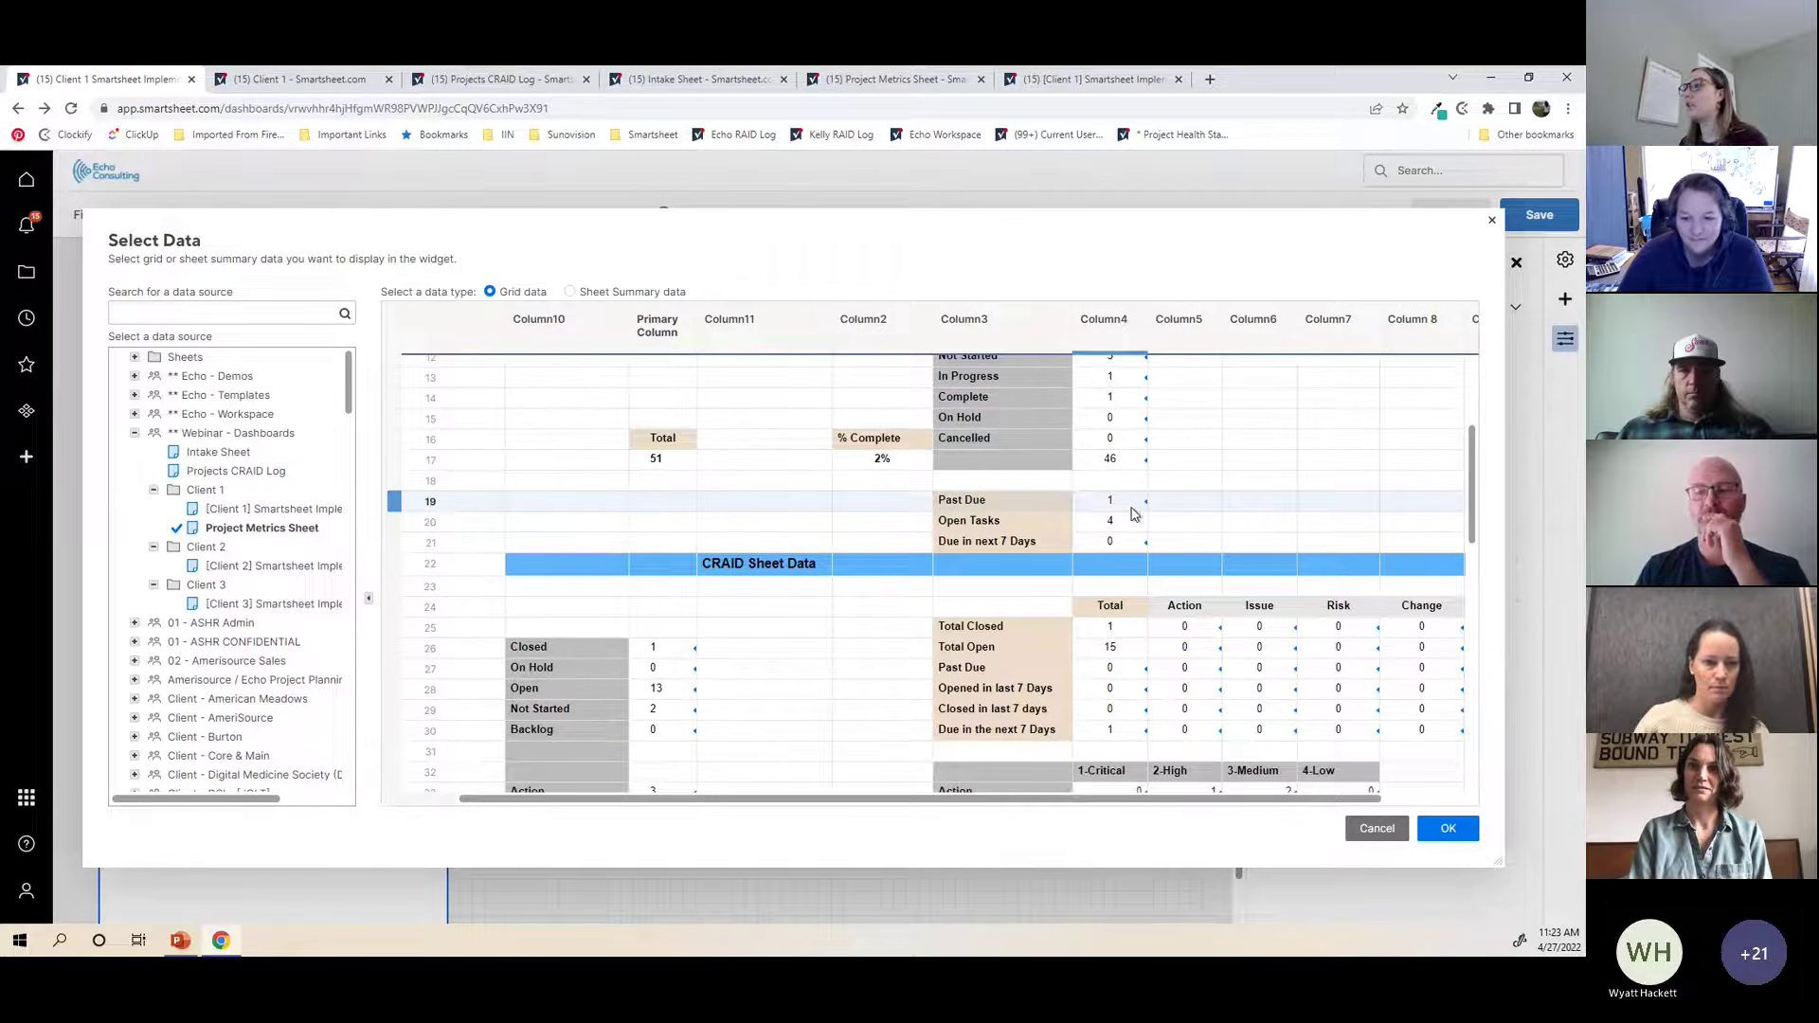
scroll(1192, 516, down, 4)
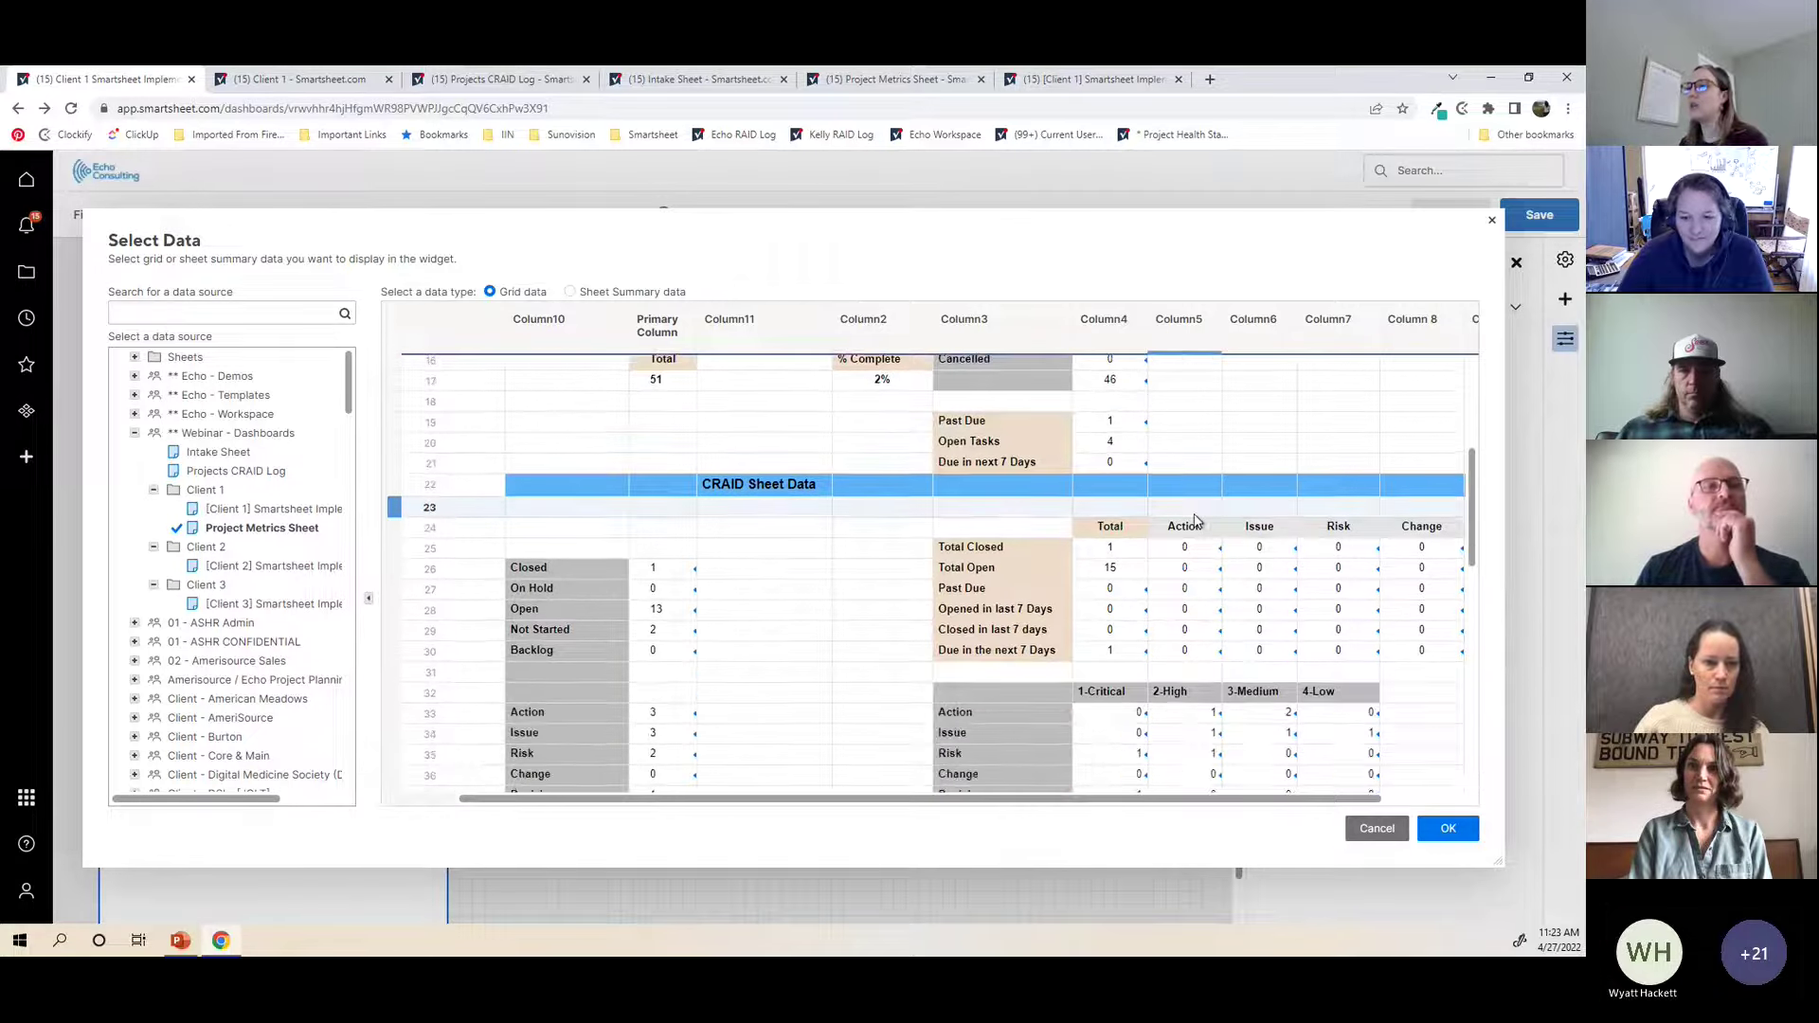
scroll(1196, 520, up, 1)
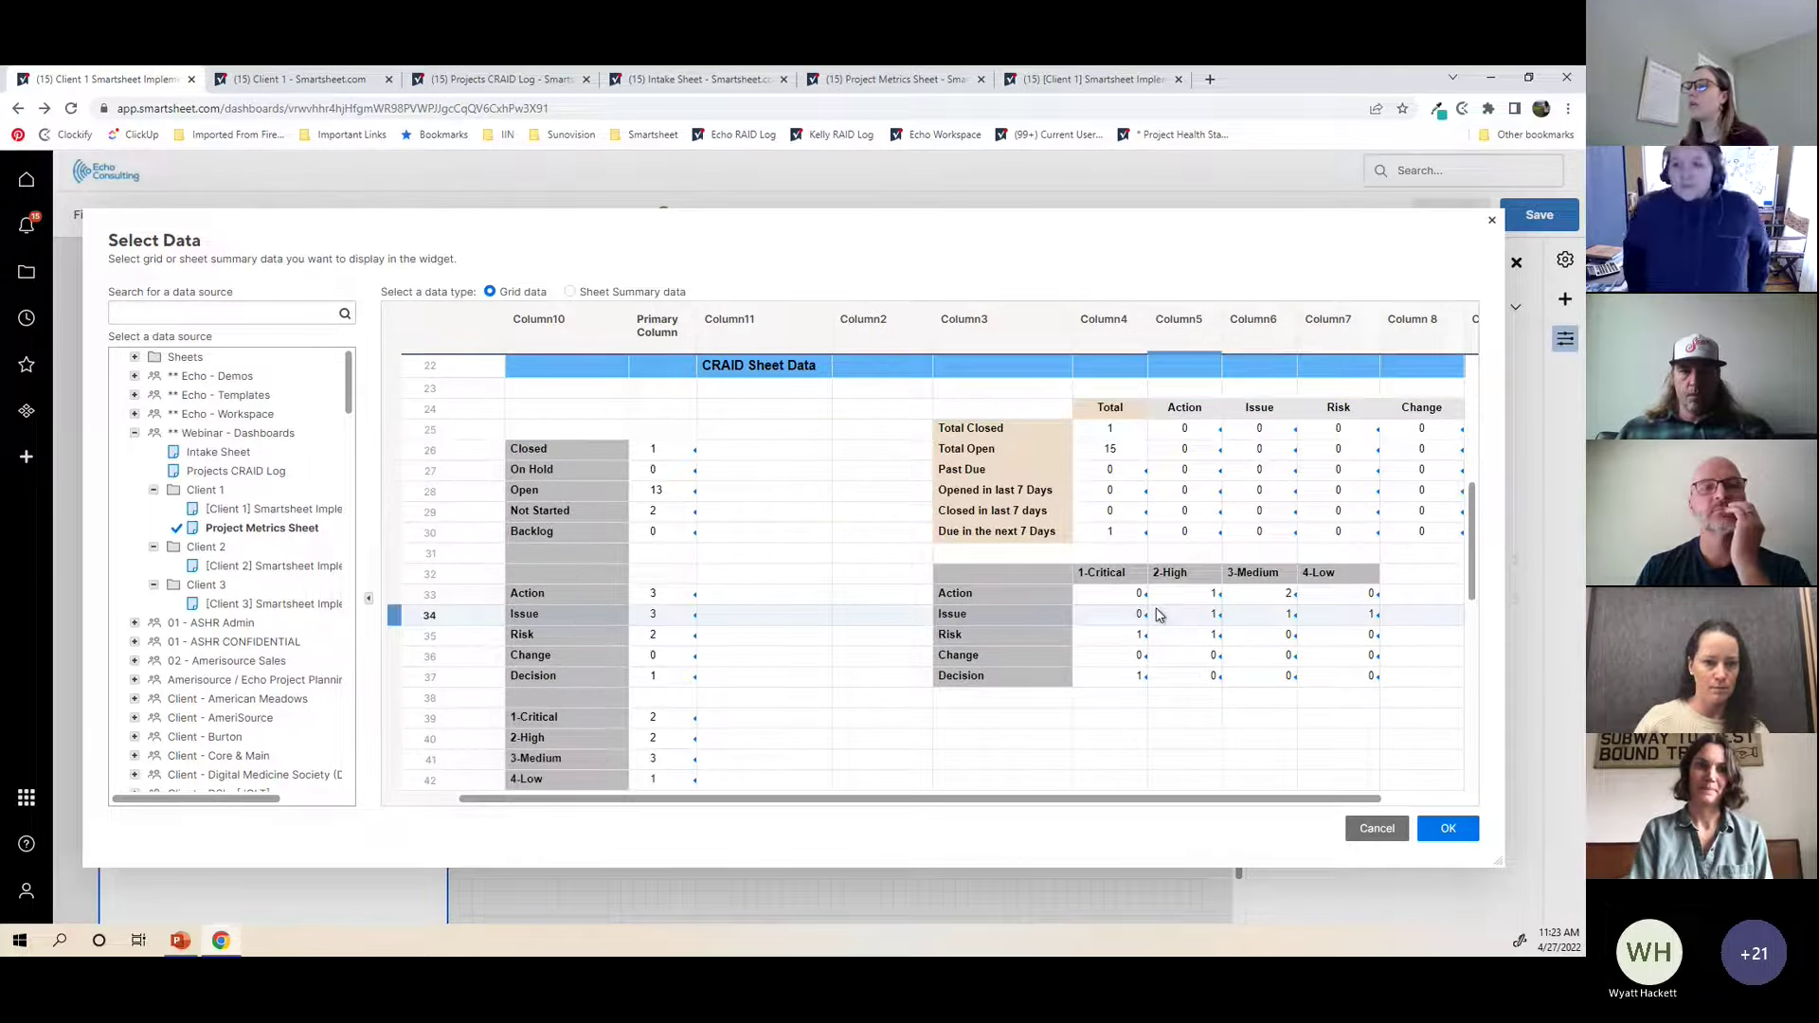
scroll(1149, 670, up, 3)
scroll(1149, 670, up, 2)
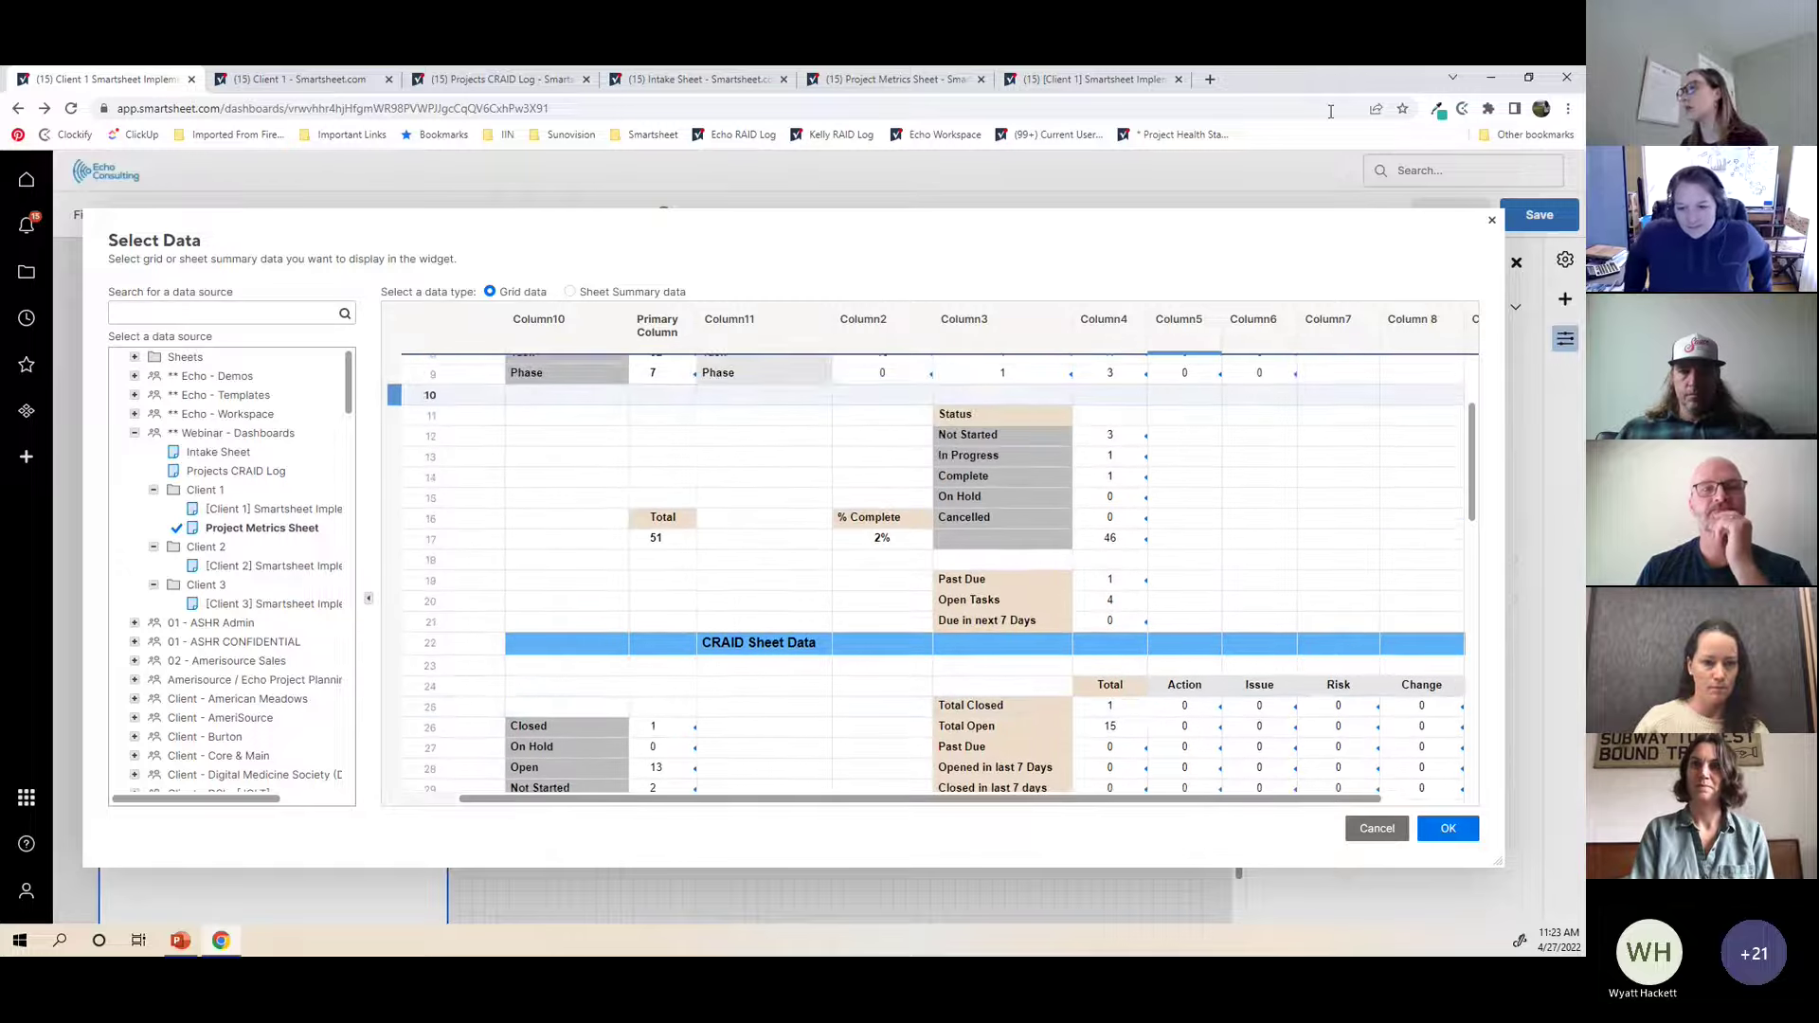
click(1114, 582)
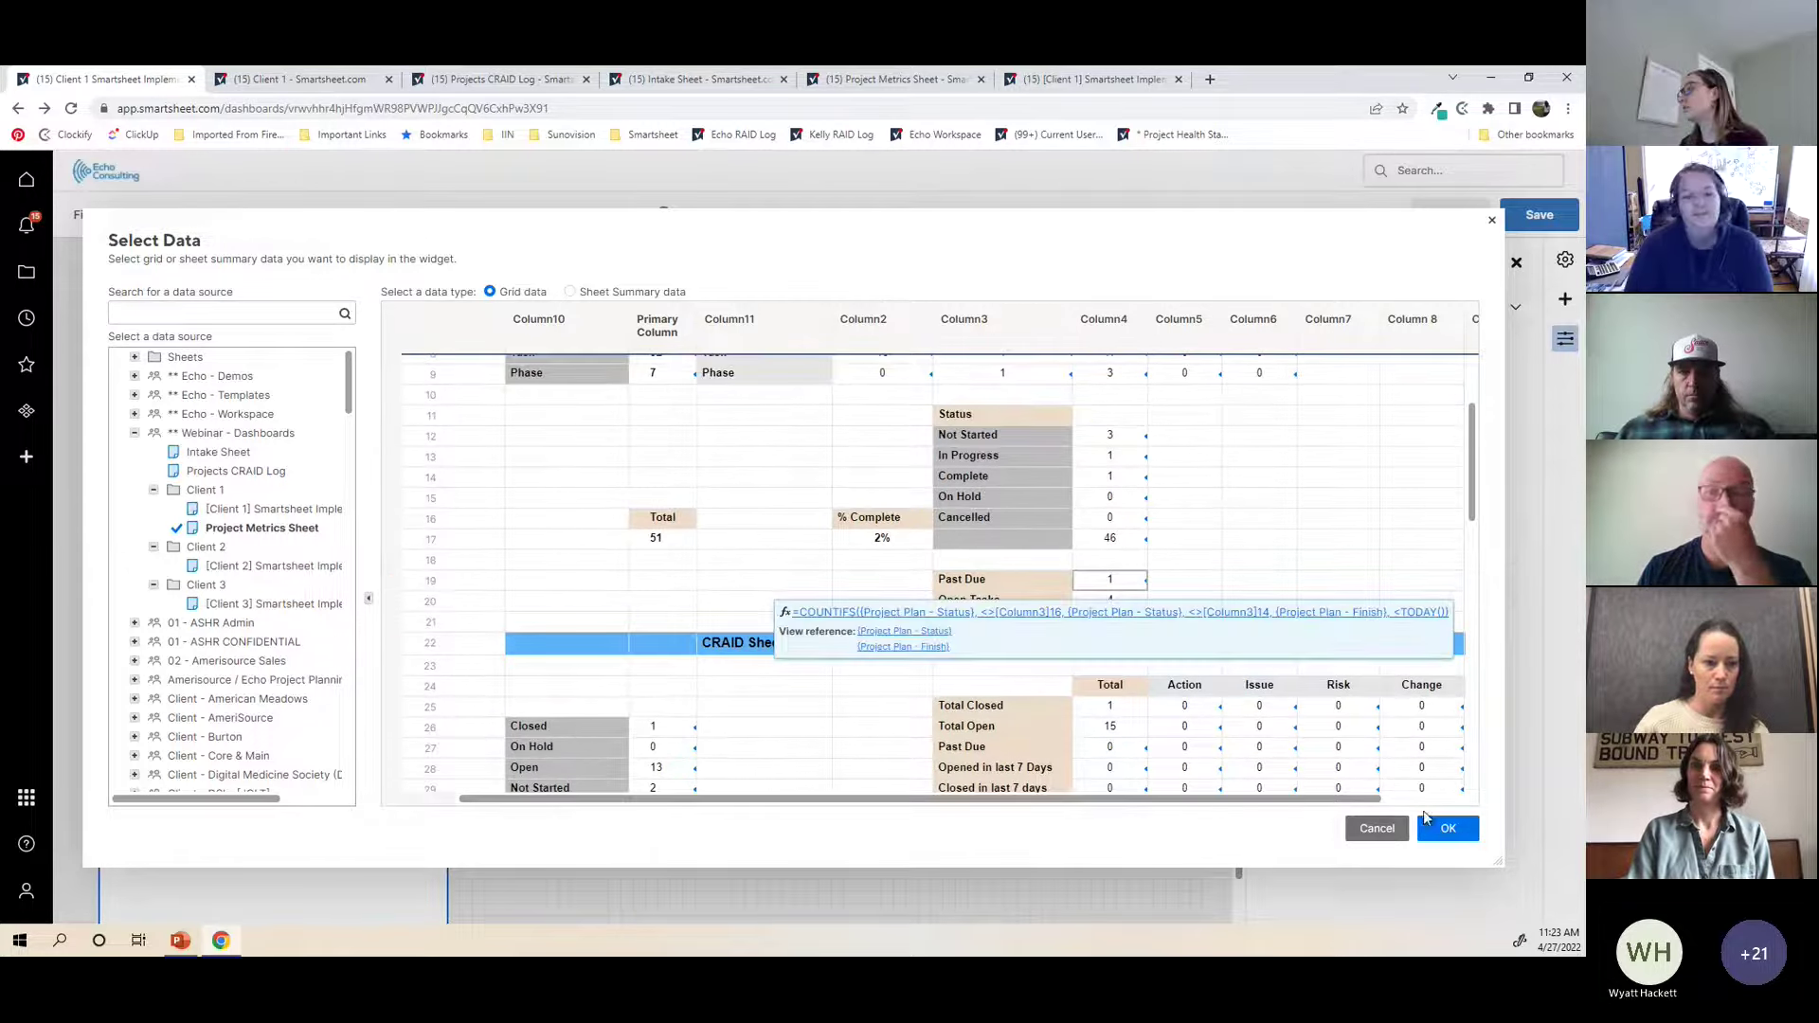
click(1449, 828)
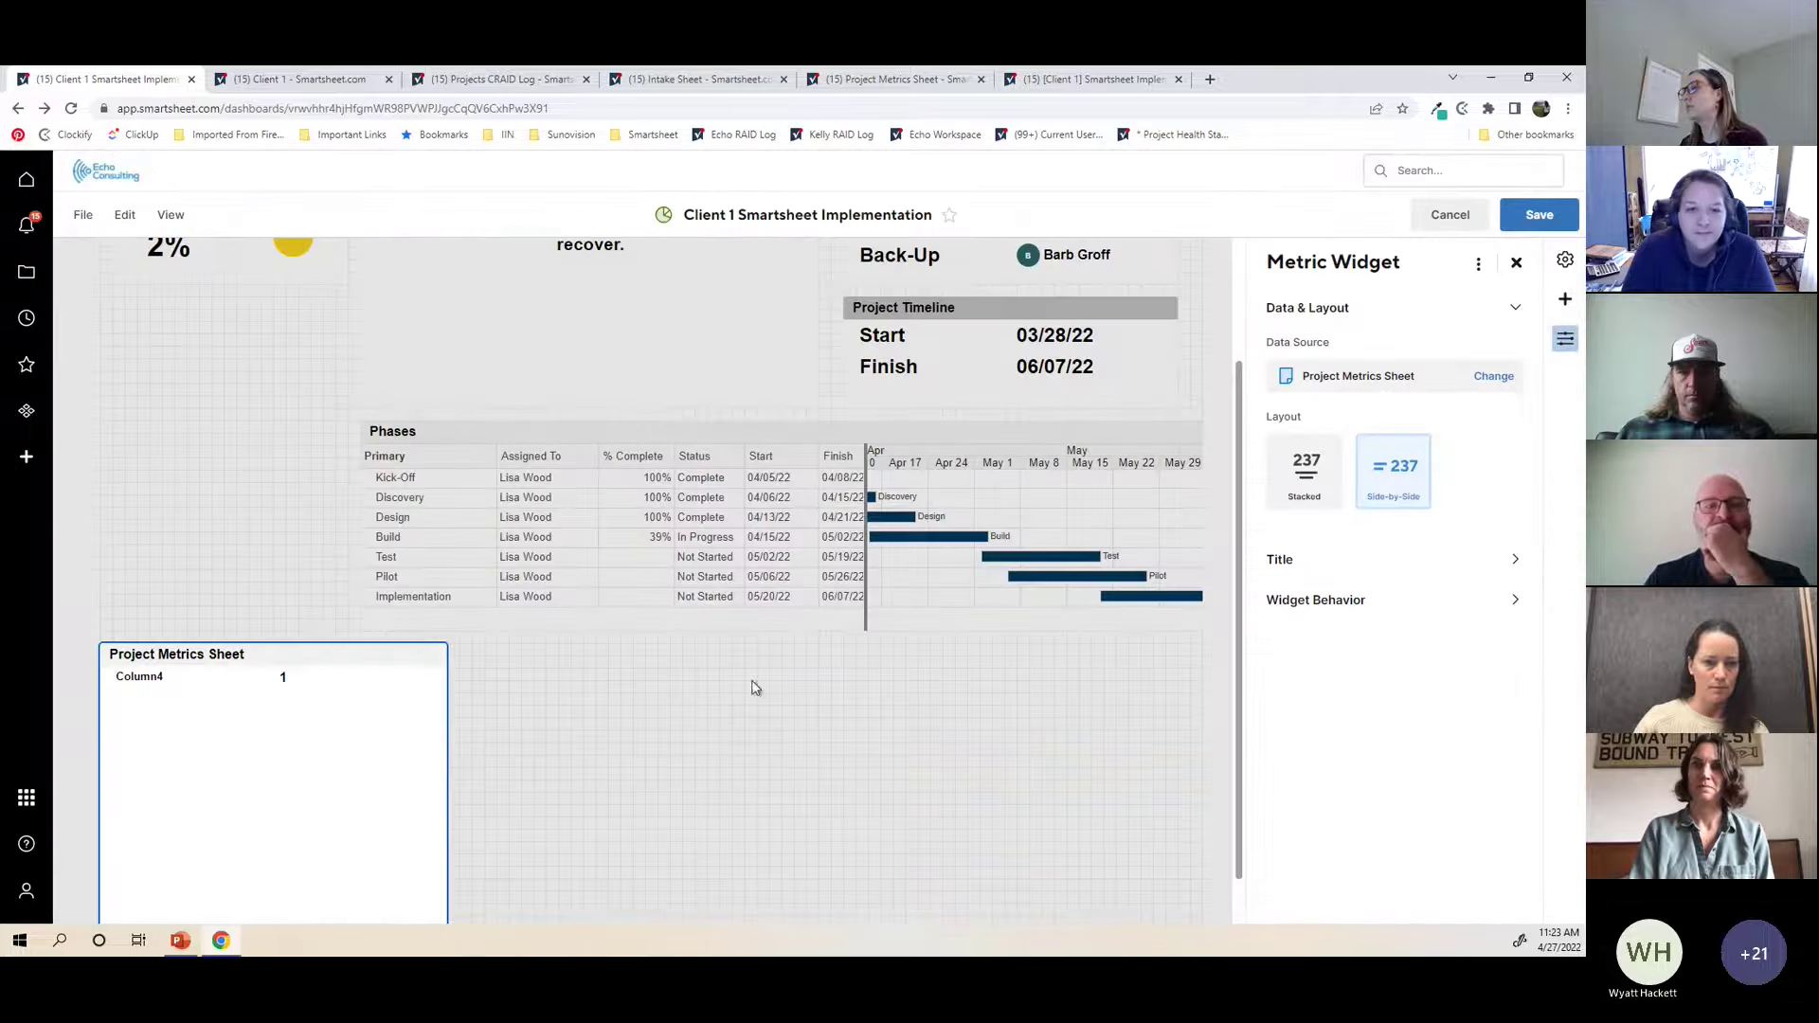
Step: Retitle the new metric widget "Past Due - Project"
double_click(187, 654)
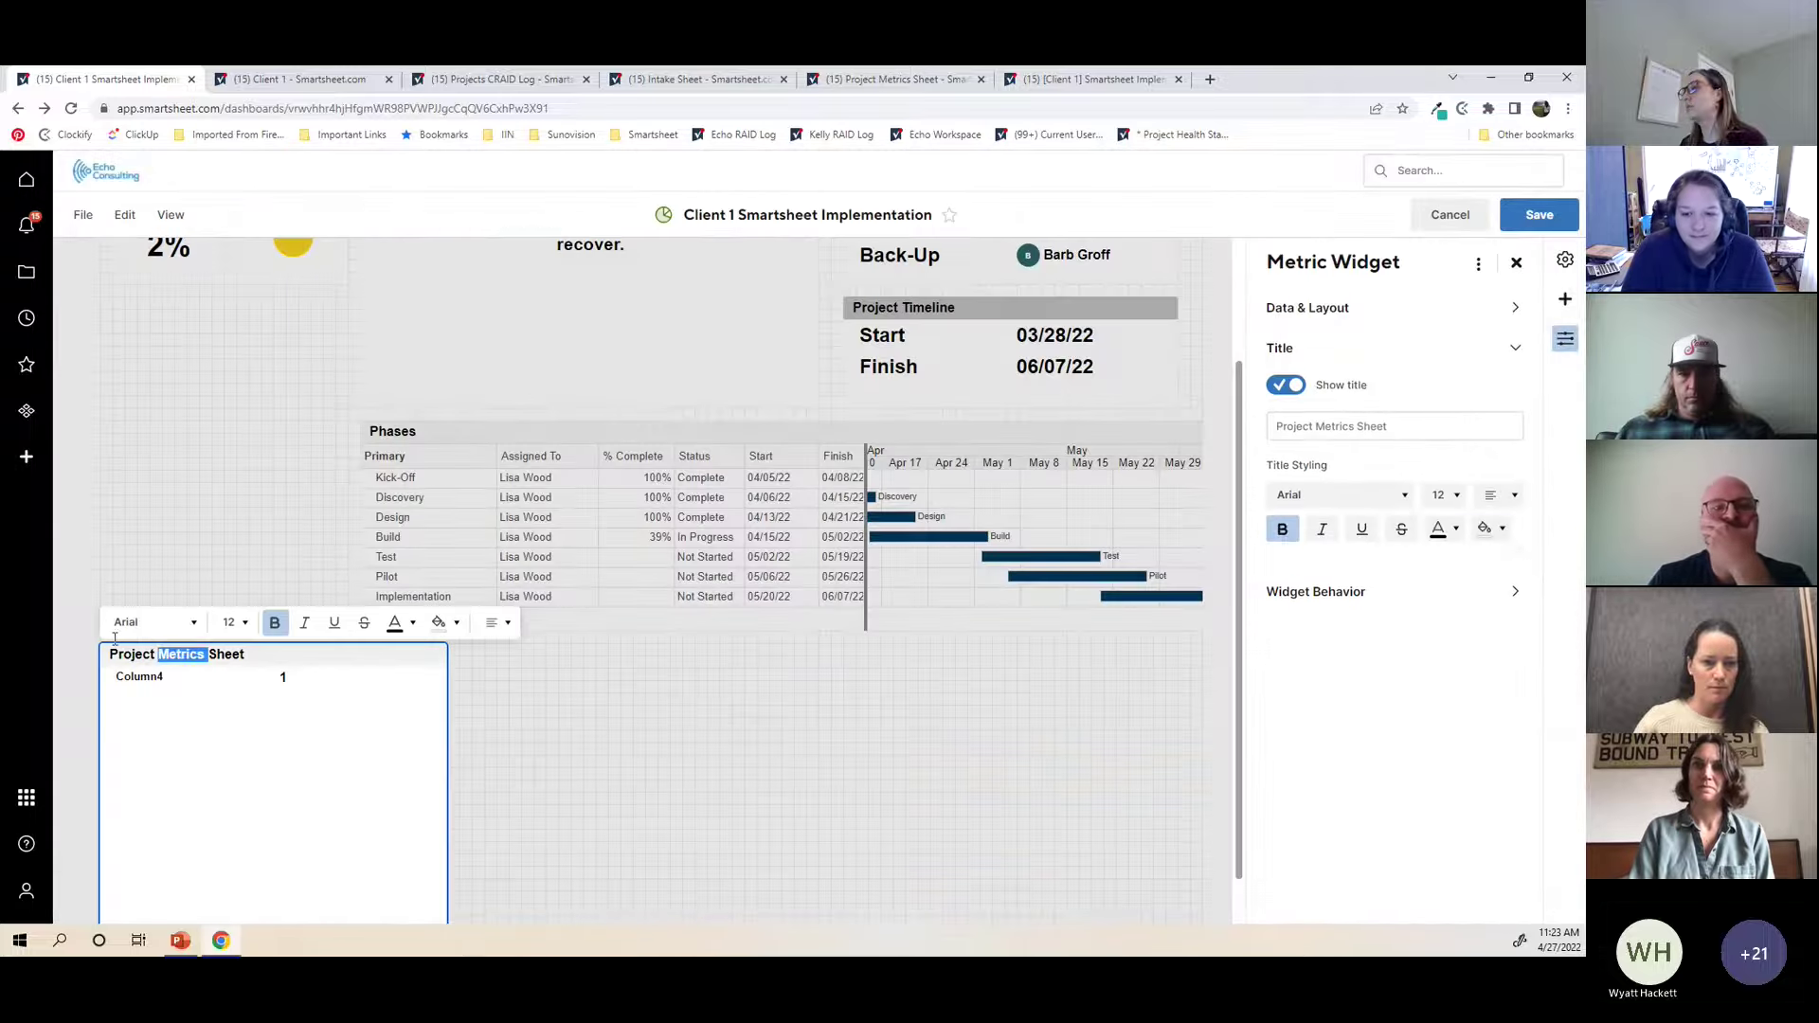
triple_click(222, 663)
text(past Due)
key(BackSpace)
key(BackSpace)
key(BackSpace)
key(BackSpace)
key(BackSpace)
key(BackSpace)
key(BackSpace)
key(BackSpace)
text(Past Due - Project)
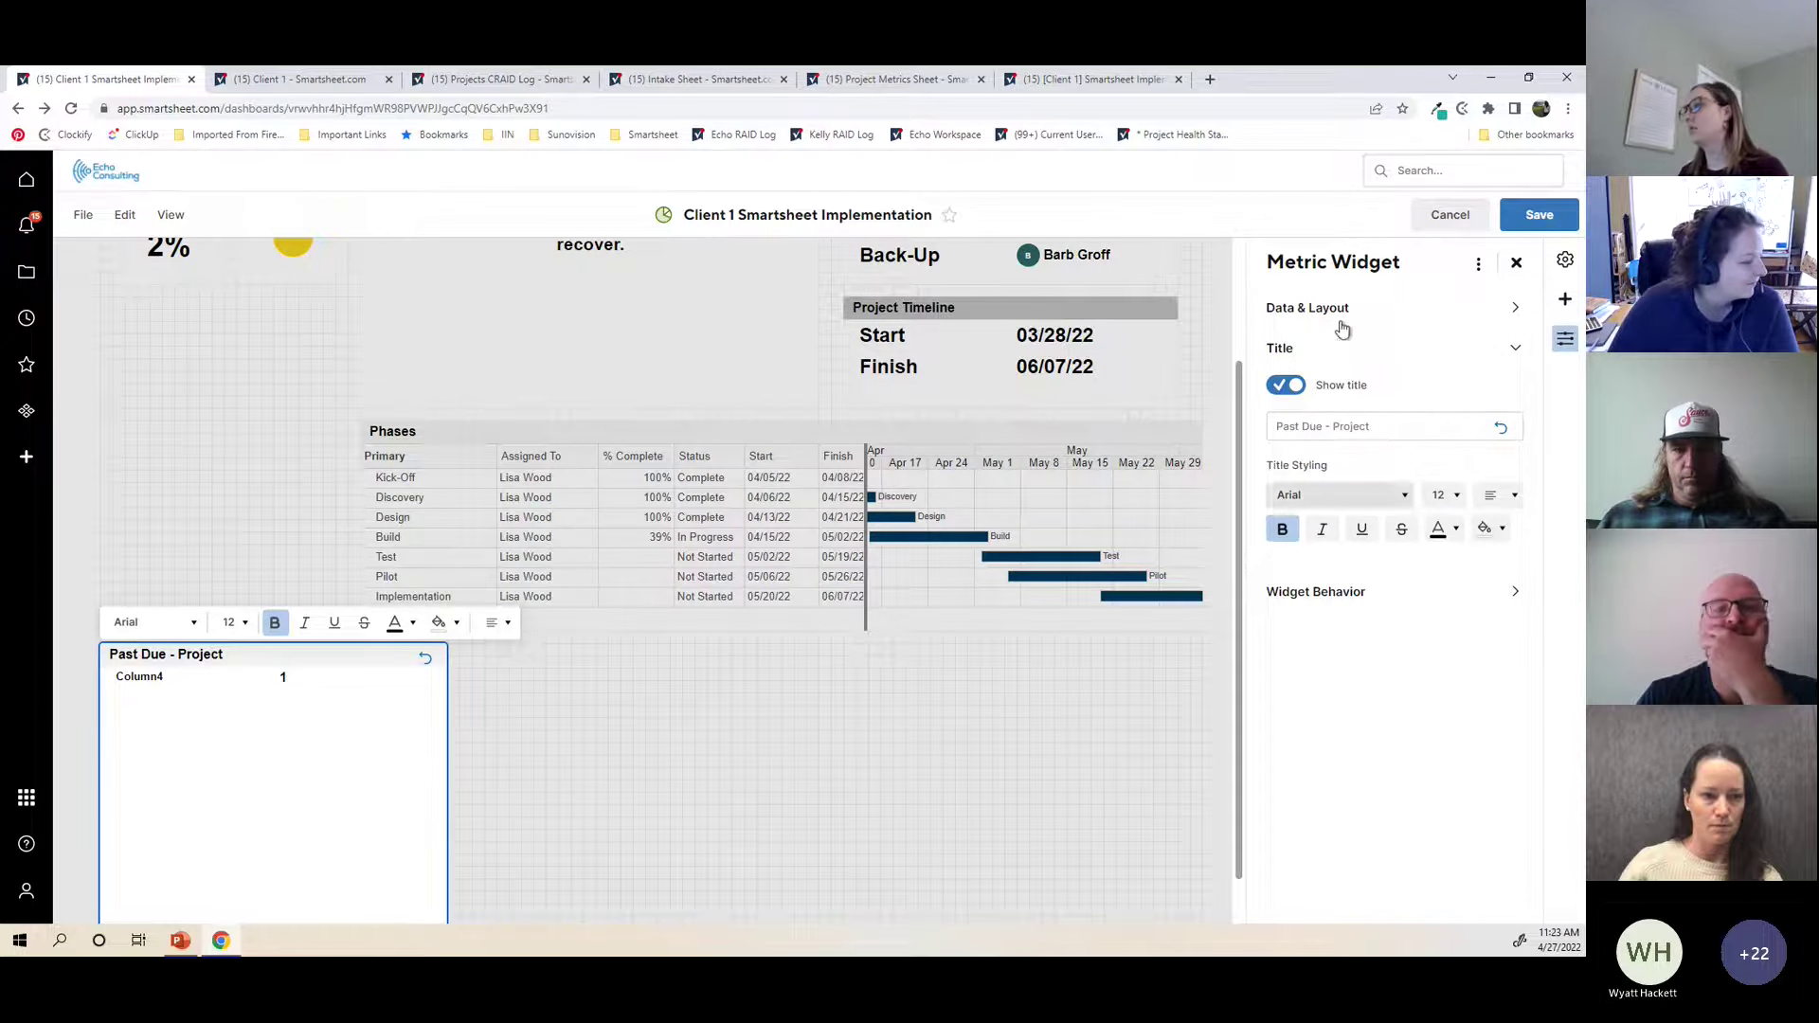
Step: Switch the Past Due - Project widget to the Stacked layout, remove its Column4 label, and set the value's font size to 28
click(1353, 305)
click(1300, 477)
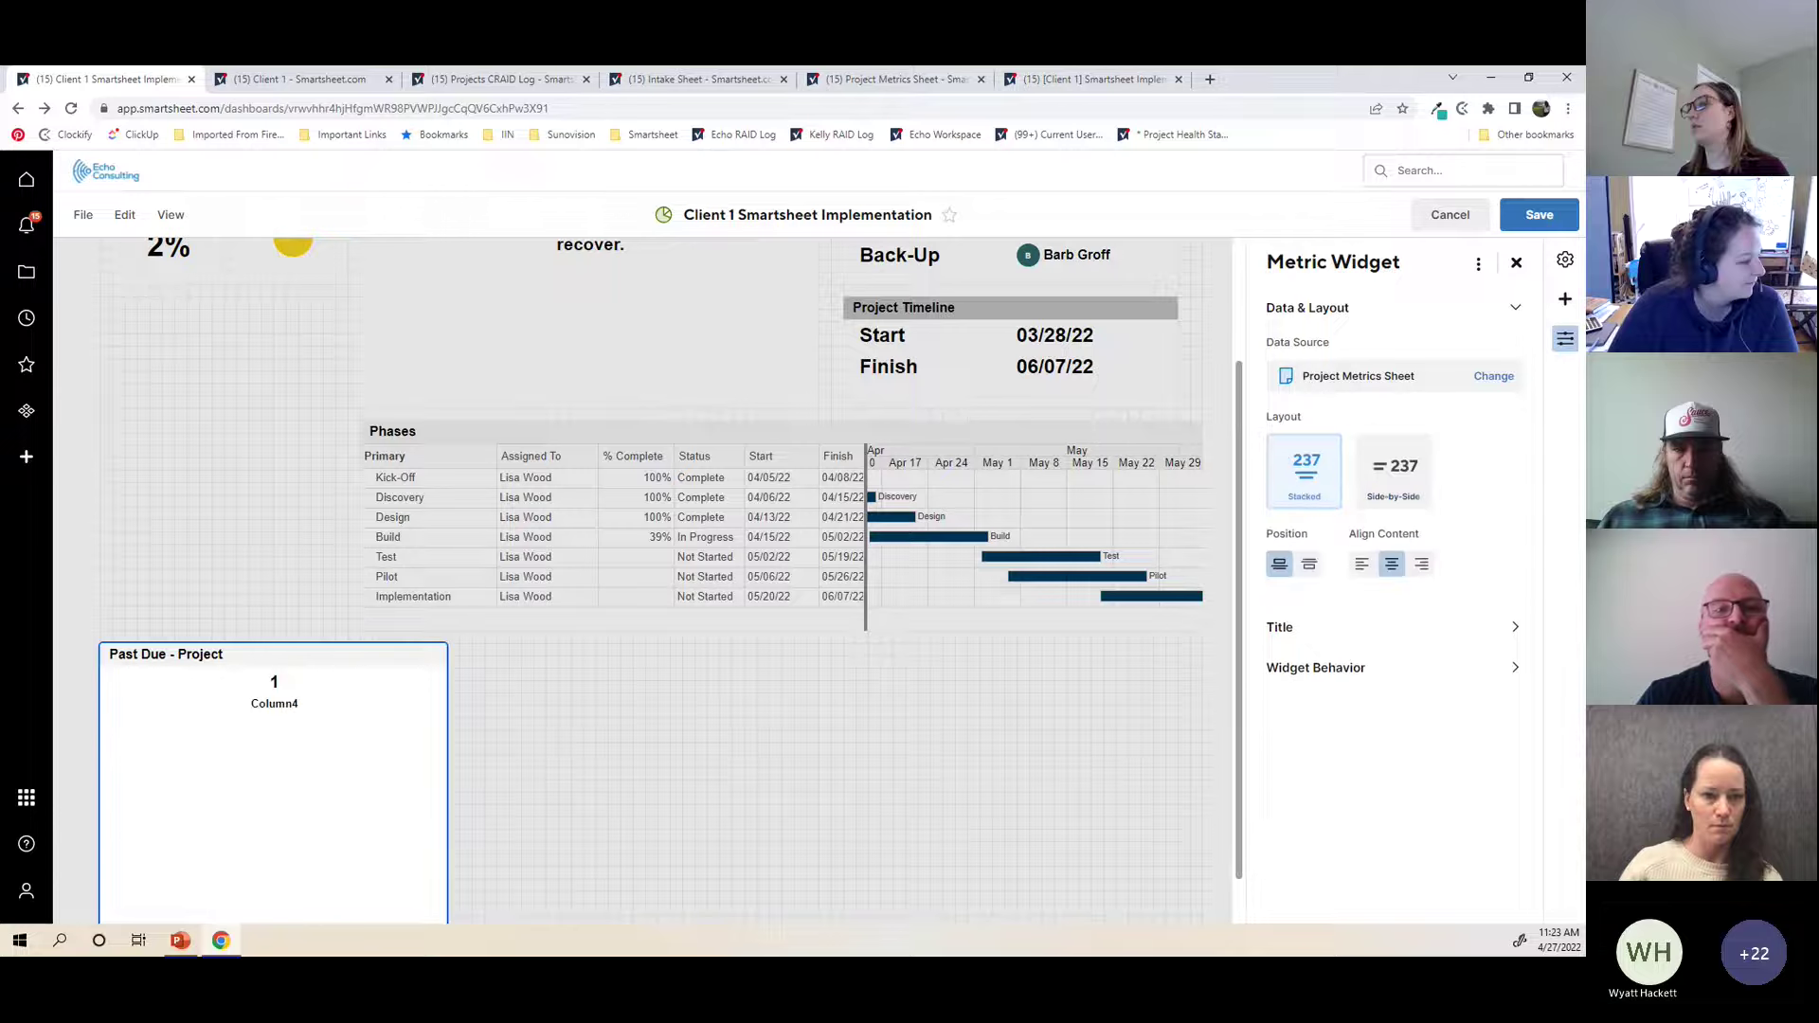
scroll(577, 758, down, 1)
double_click(279, 649)
key(BackSpace)
click(234, 569)
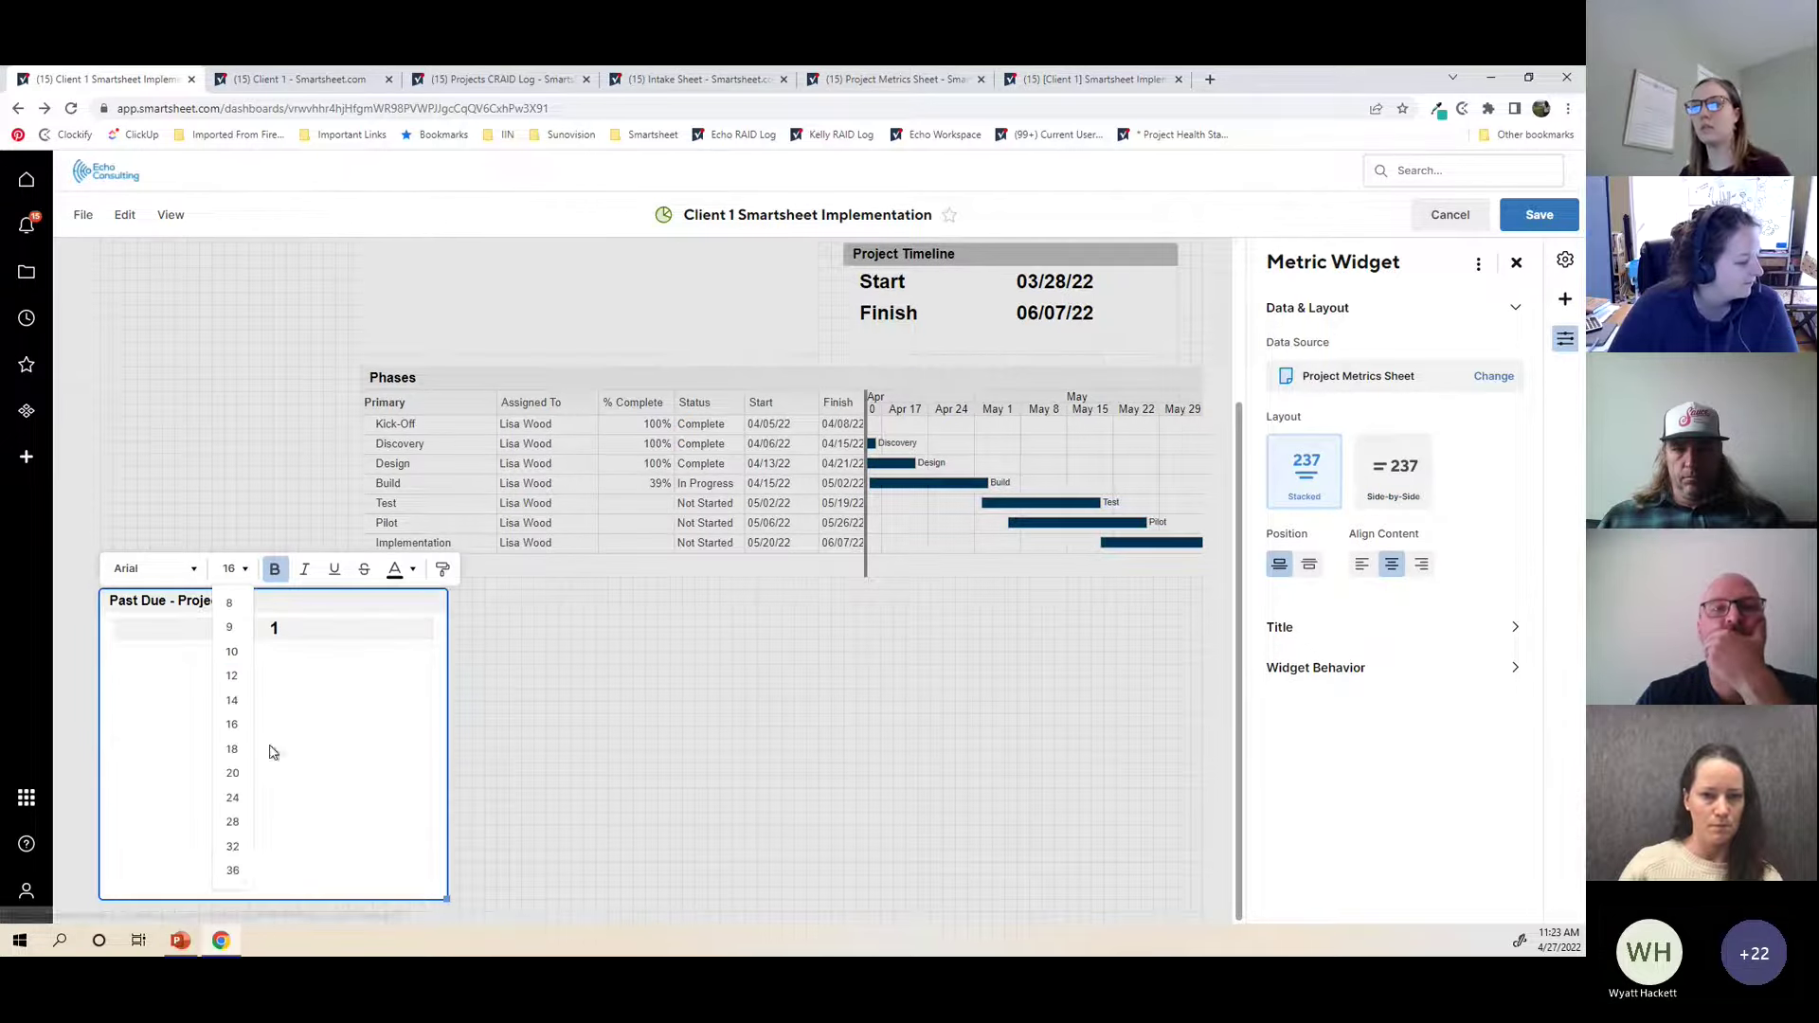
click(231, 825)
Step: Shrink the Past Due - Project widget to a small tile and place it beneath Project Progress, matching that widget's width
drag(433, 894, 223, 675)
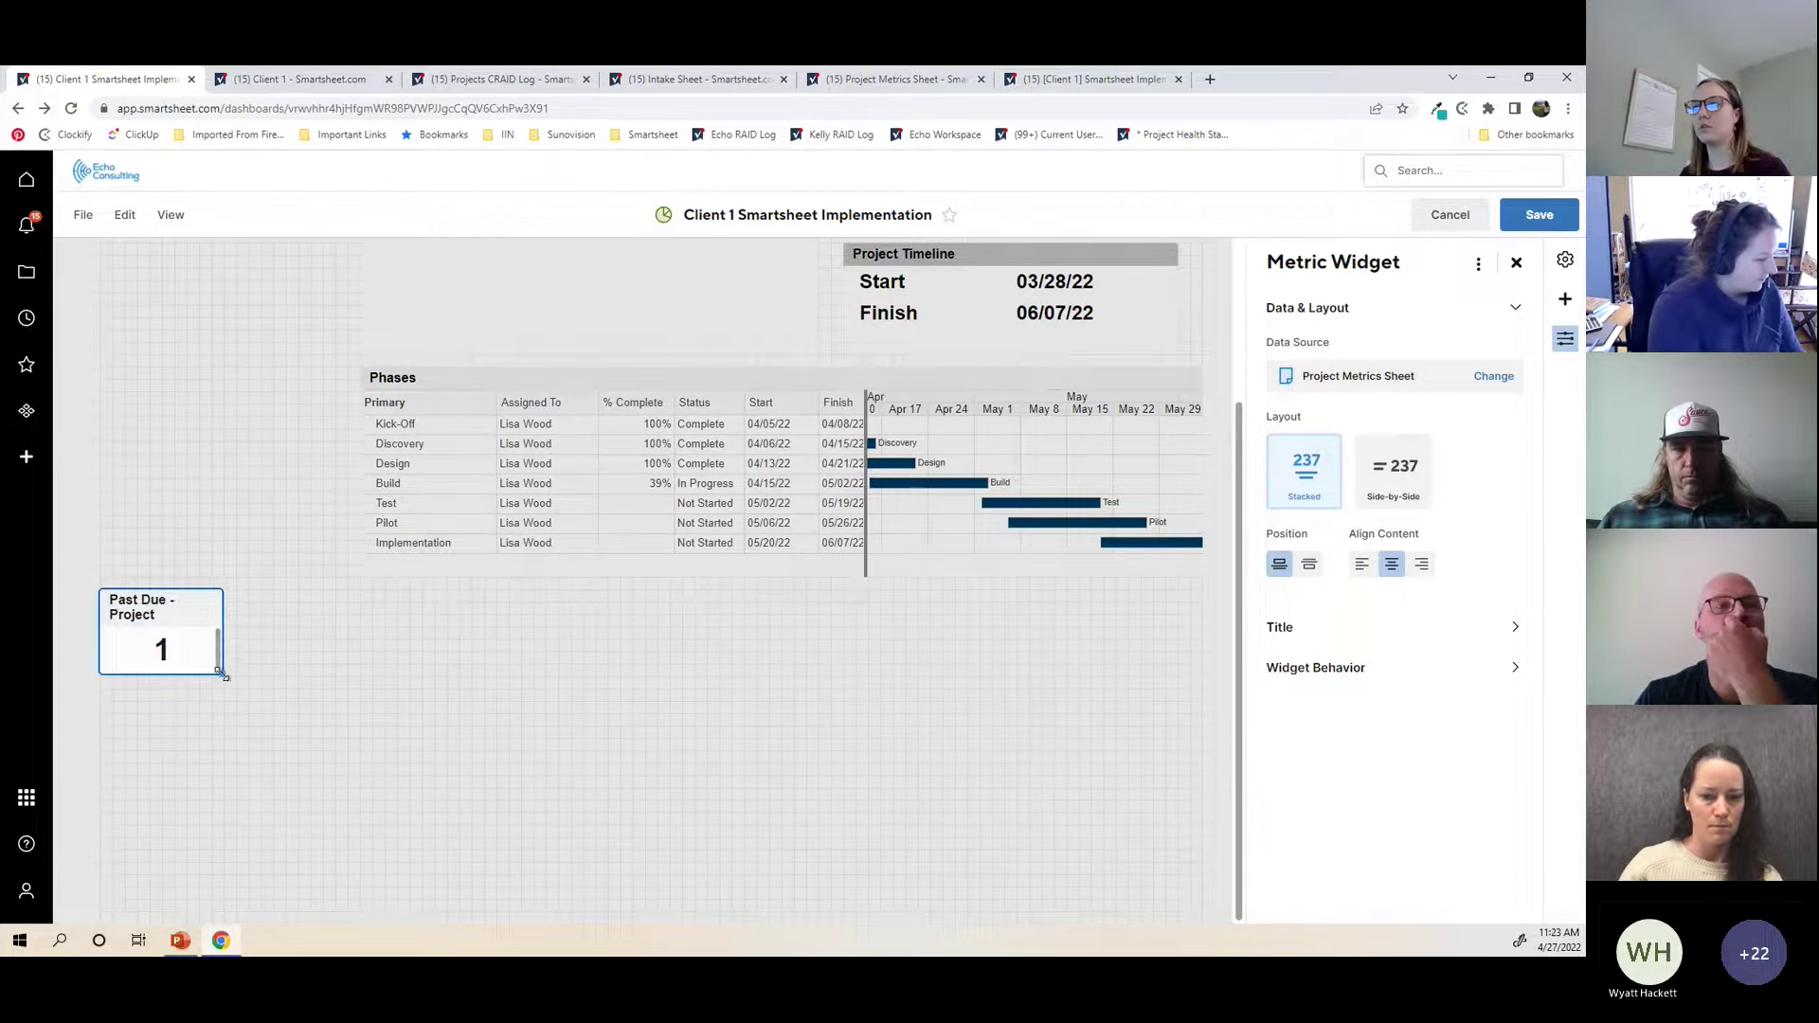
click(328, 677)
drag(174, 604, 170, 340)
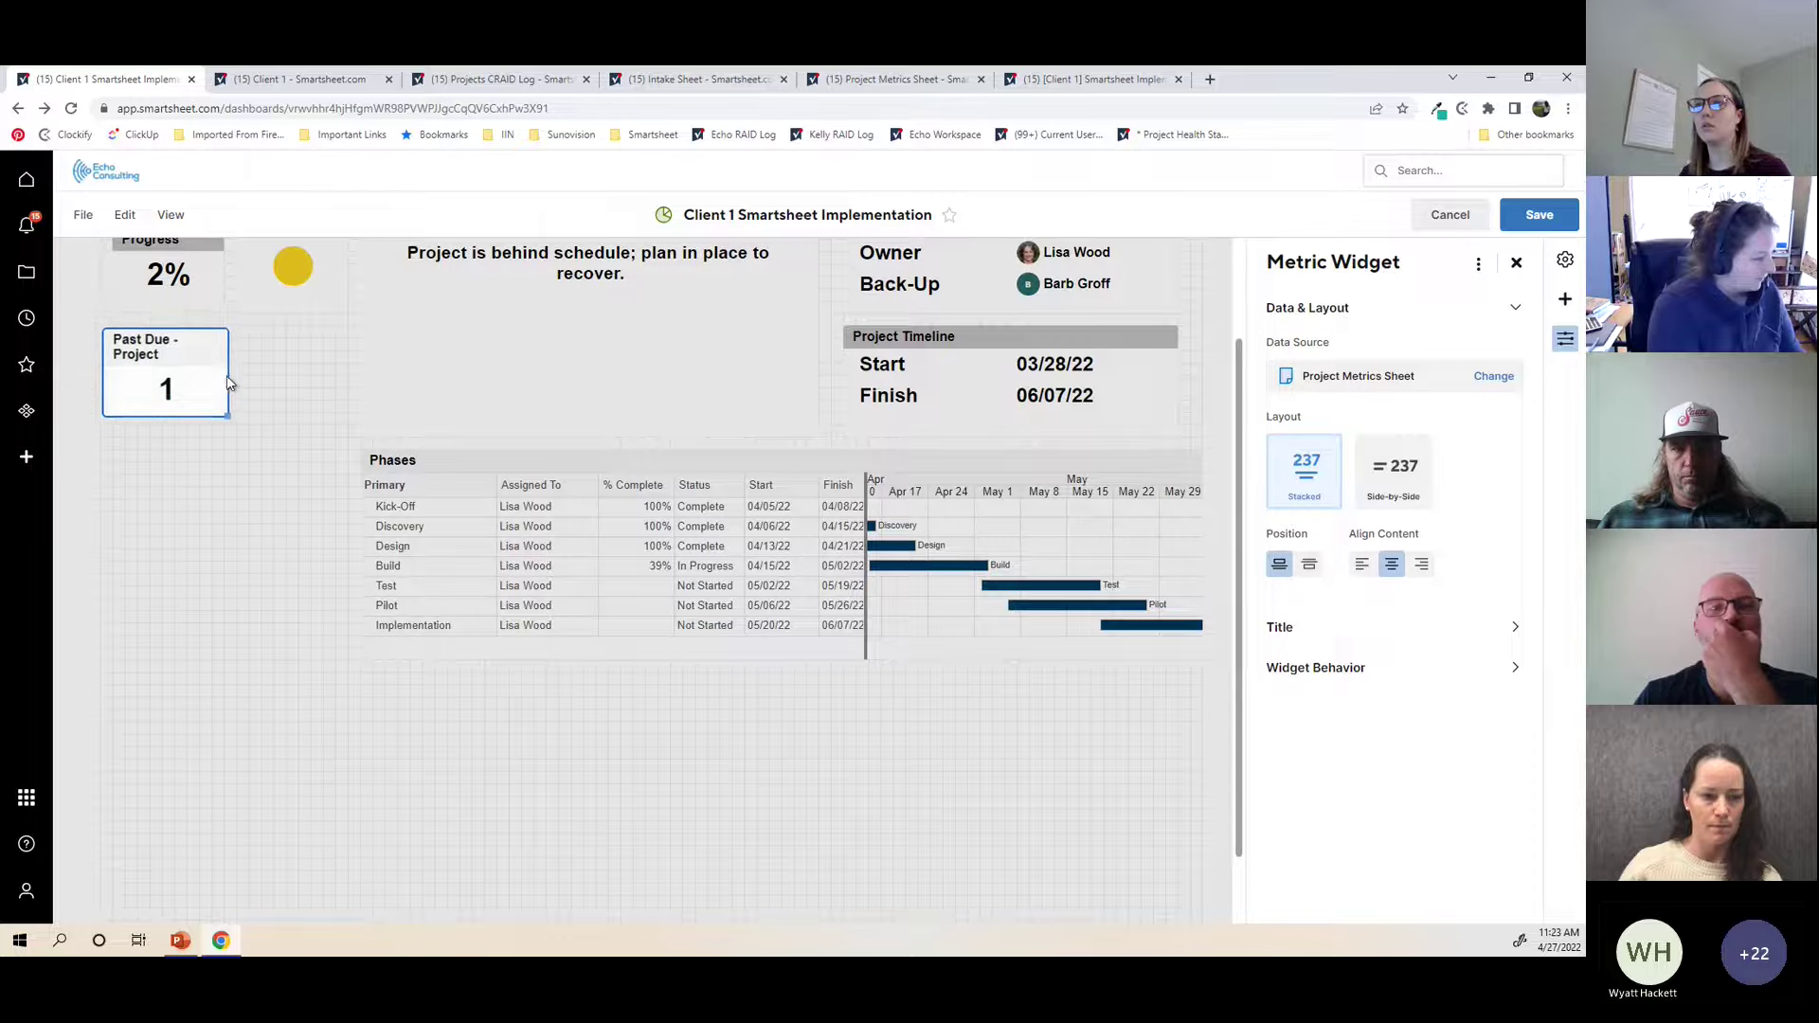
click(289, 438)
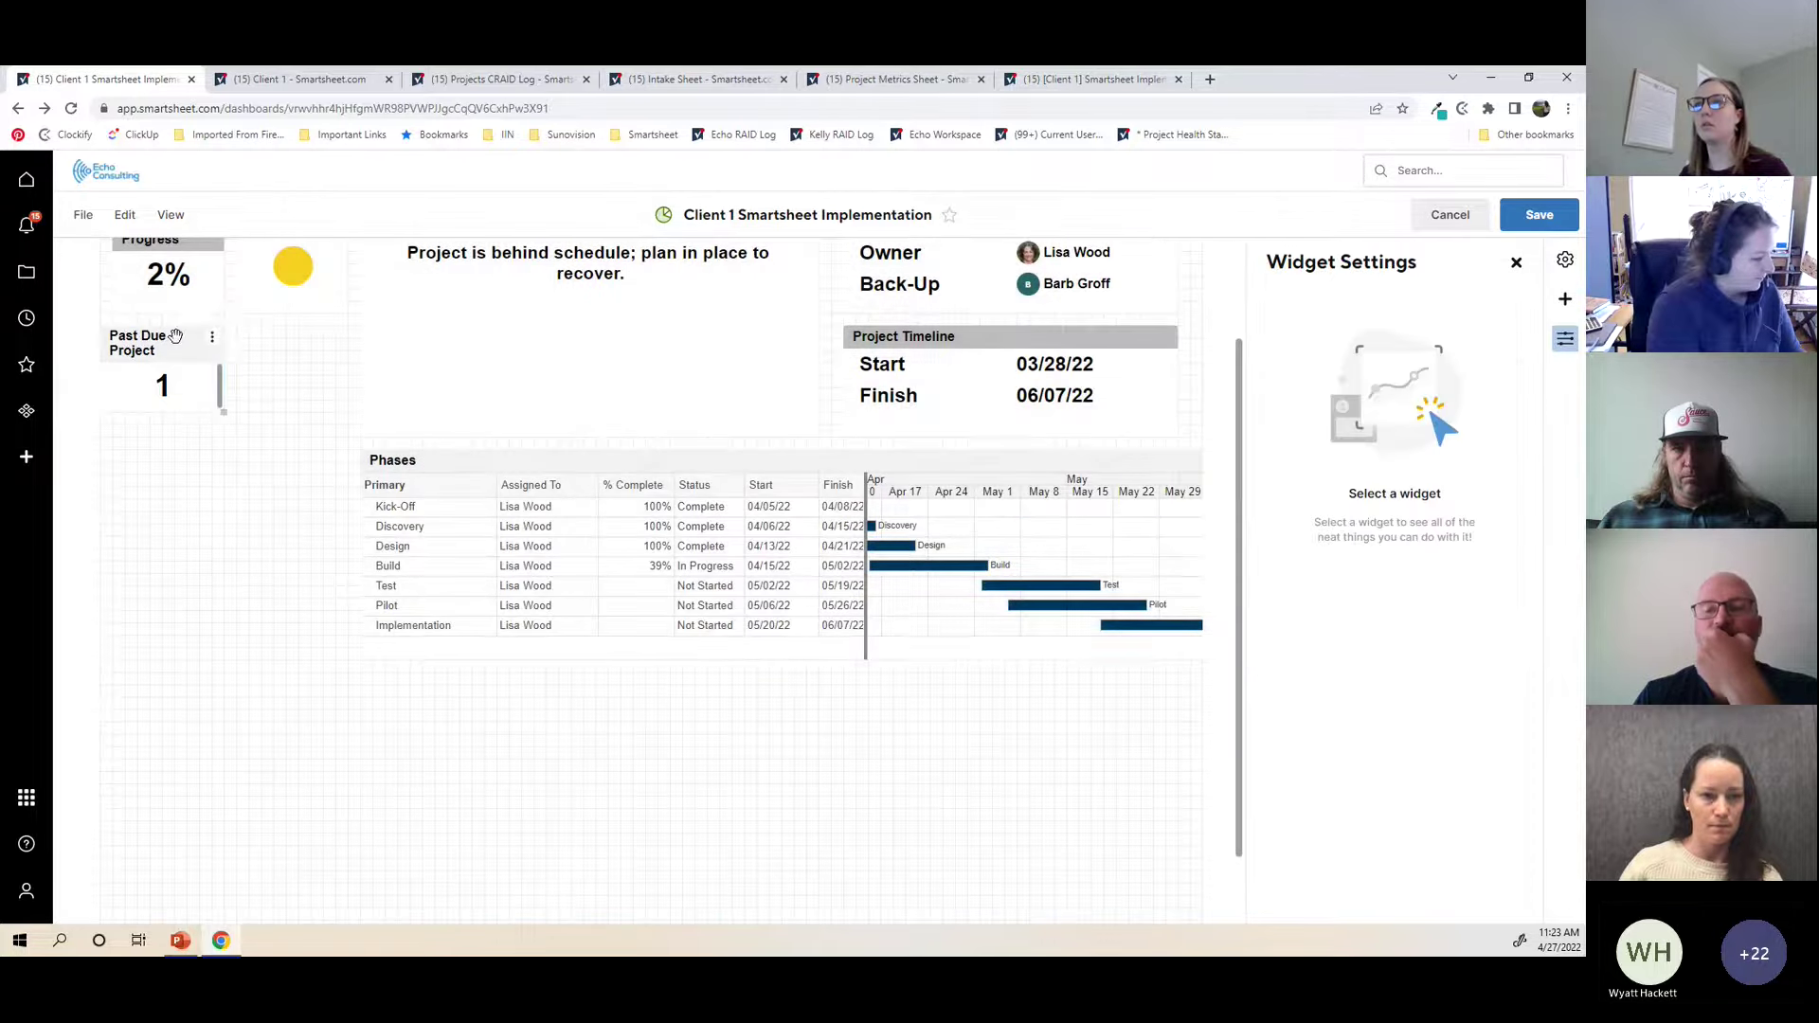
click(190, 340)
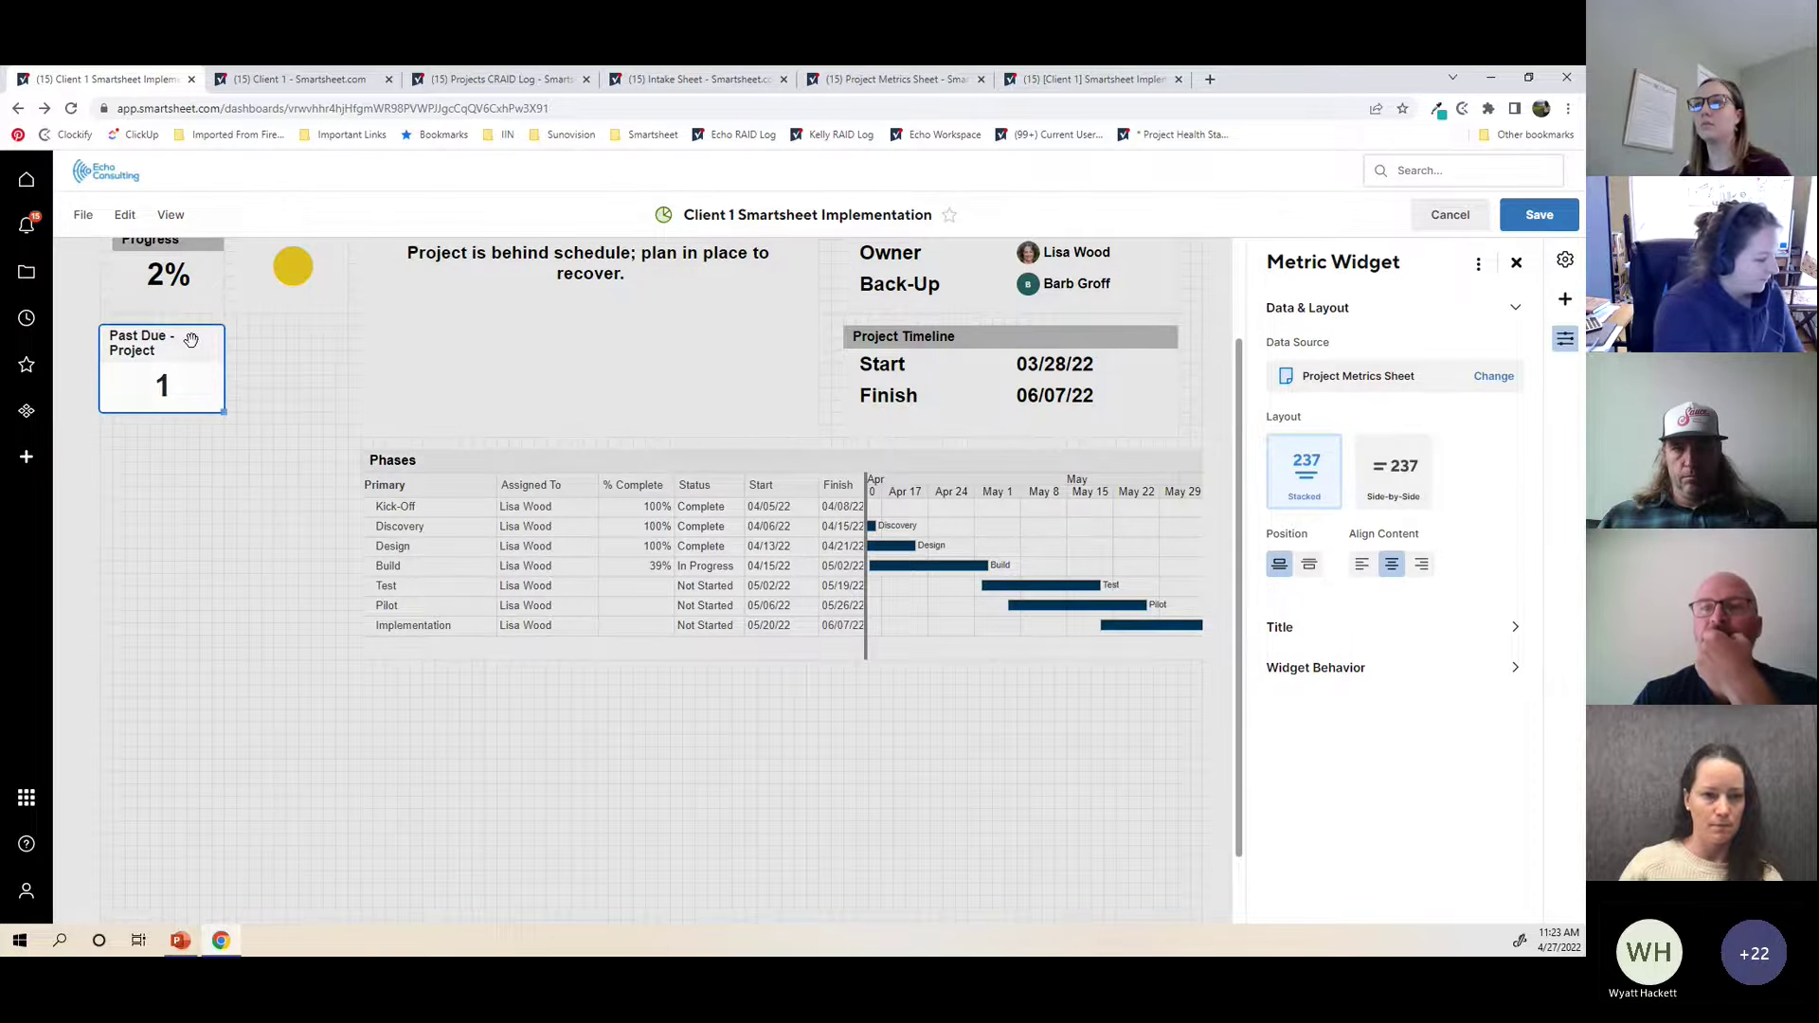
click(260, 389)
click(137, 343)
drag(233, 414, 224, 407)
Step: Center the Past Due - Project widget's title and make the widget slightly taller
double_click(152, 343)
click(512, 304)
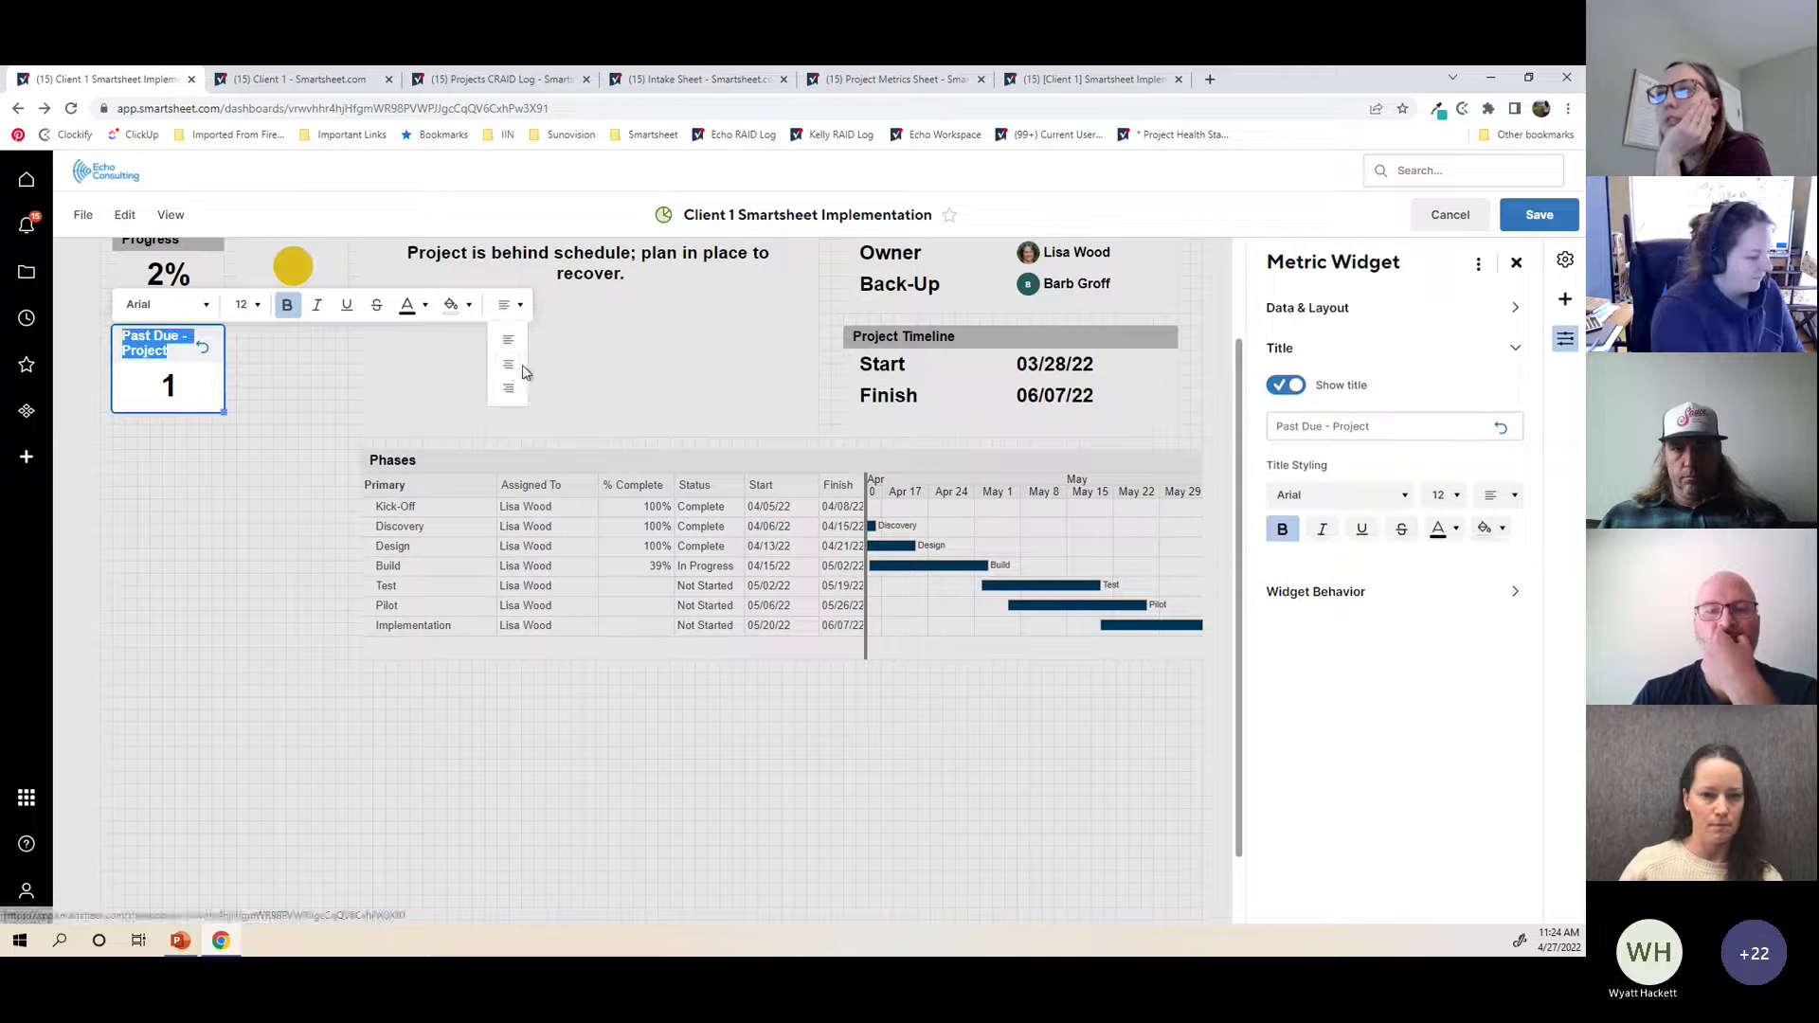
click(515, 369)
click(289, 479)
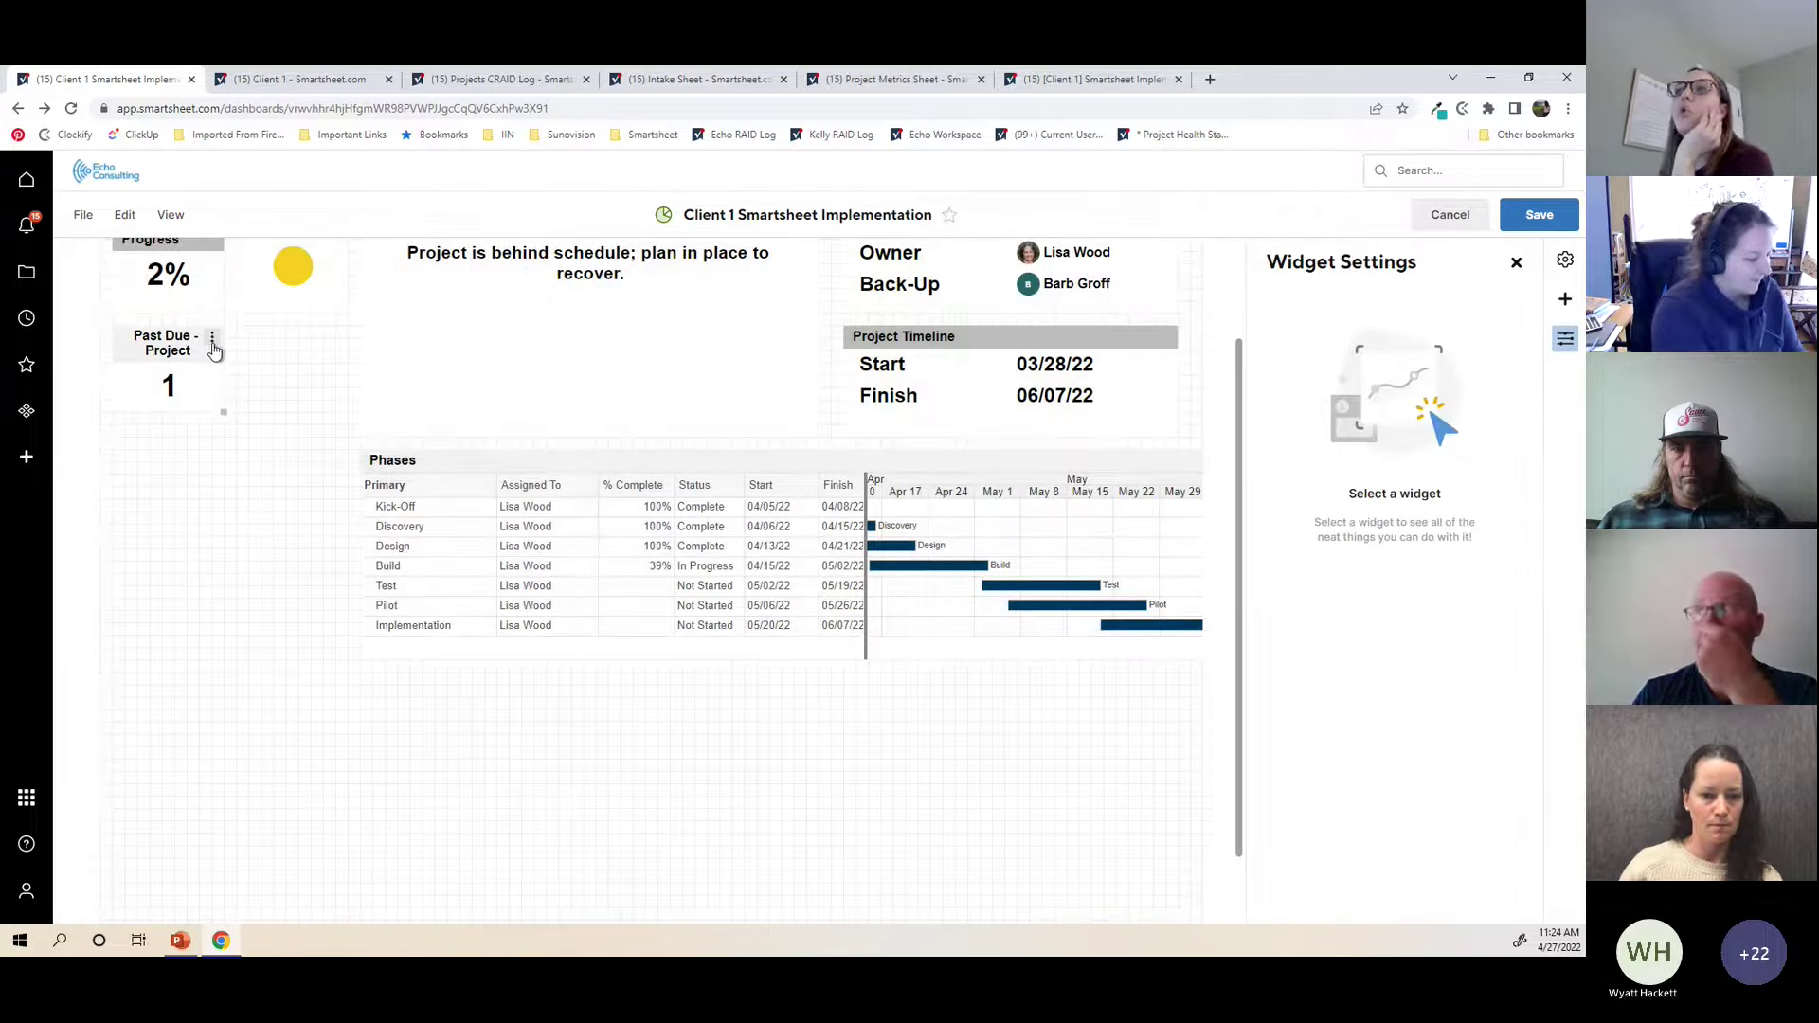
scroll(248, 468, up, 2)
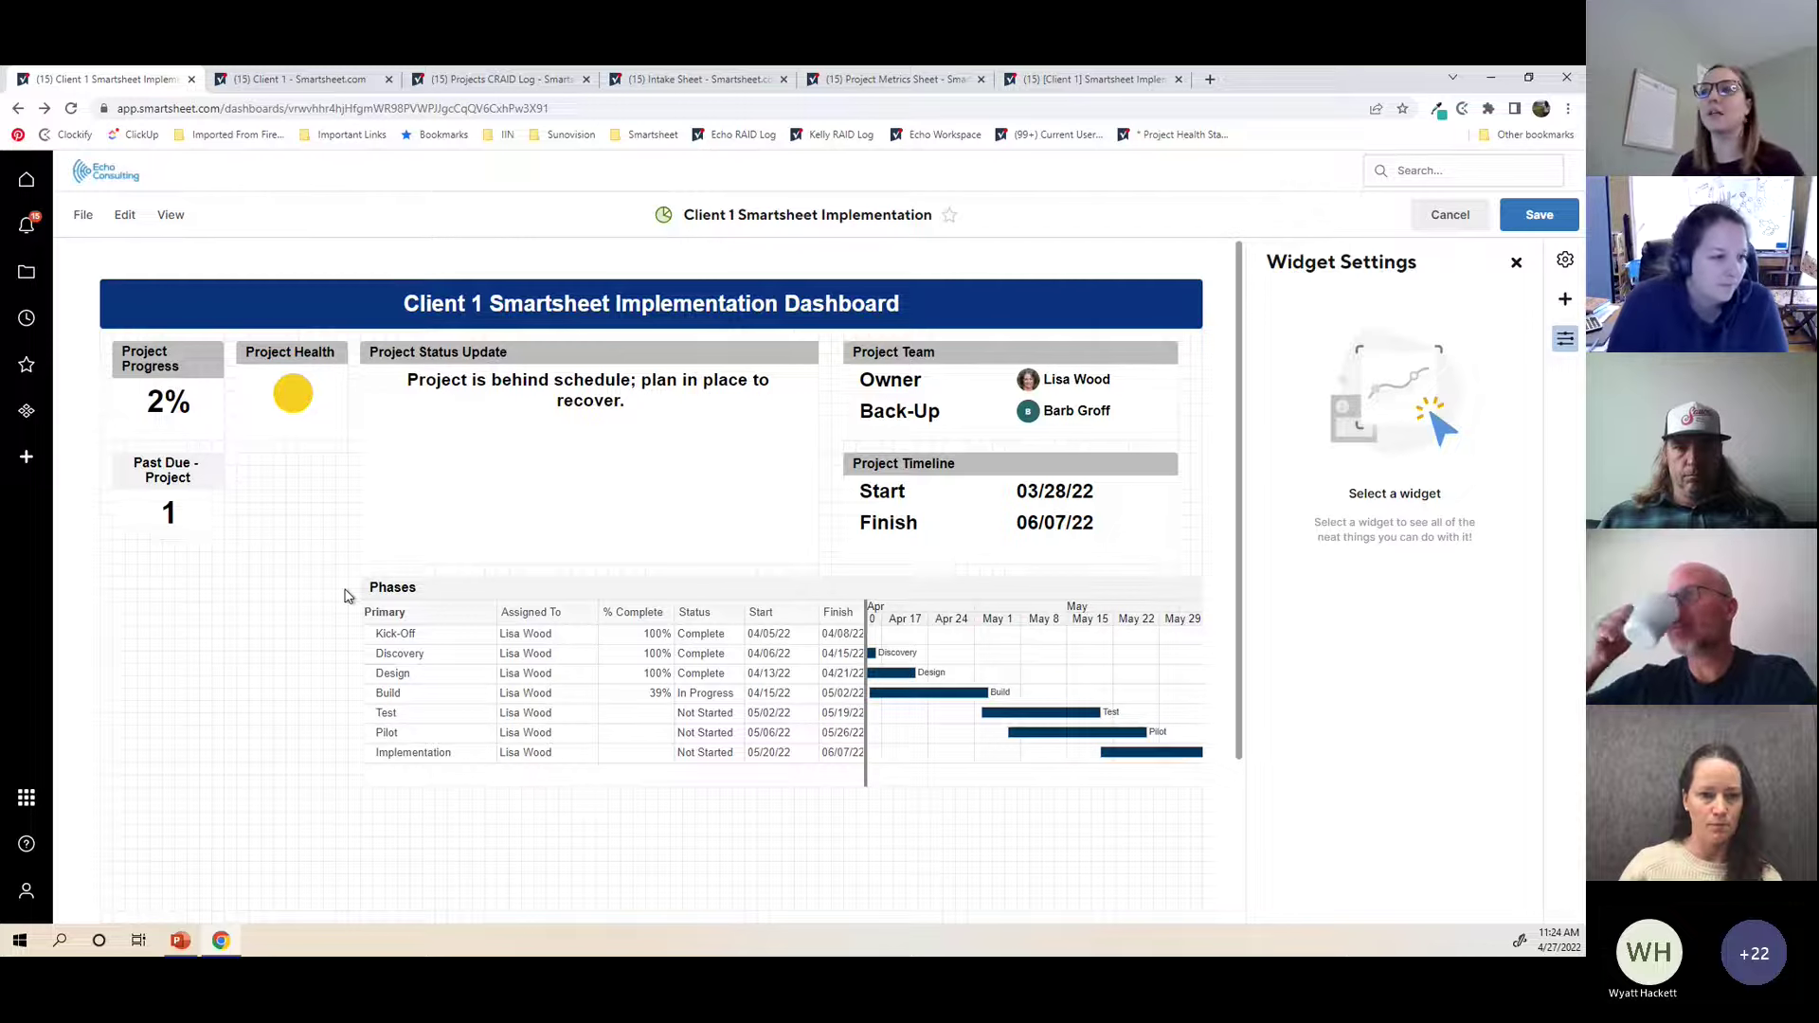
drag(217, 537, 218, 552)
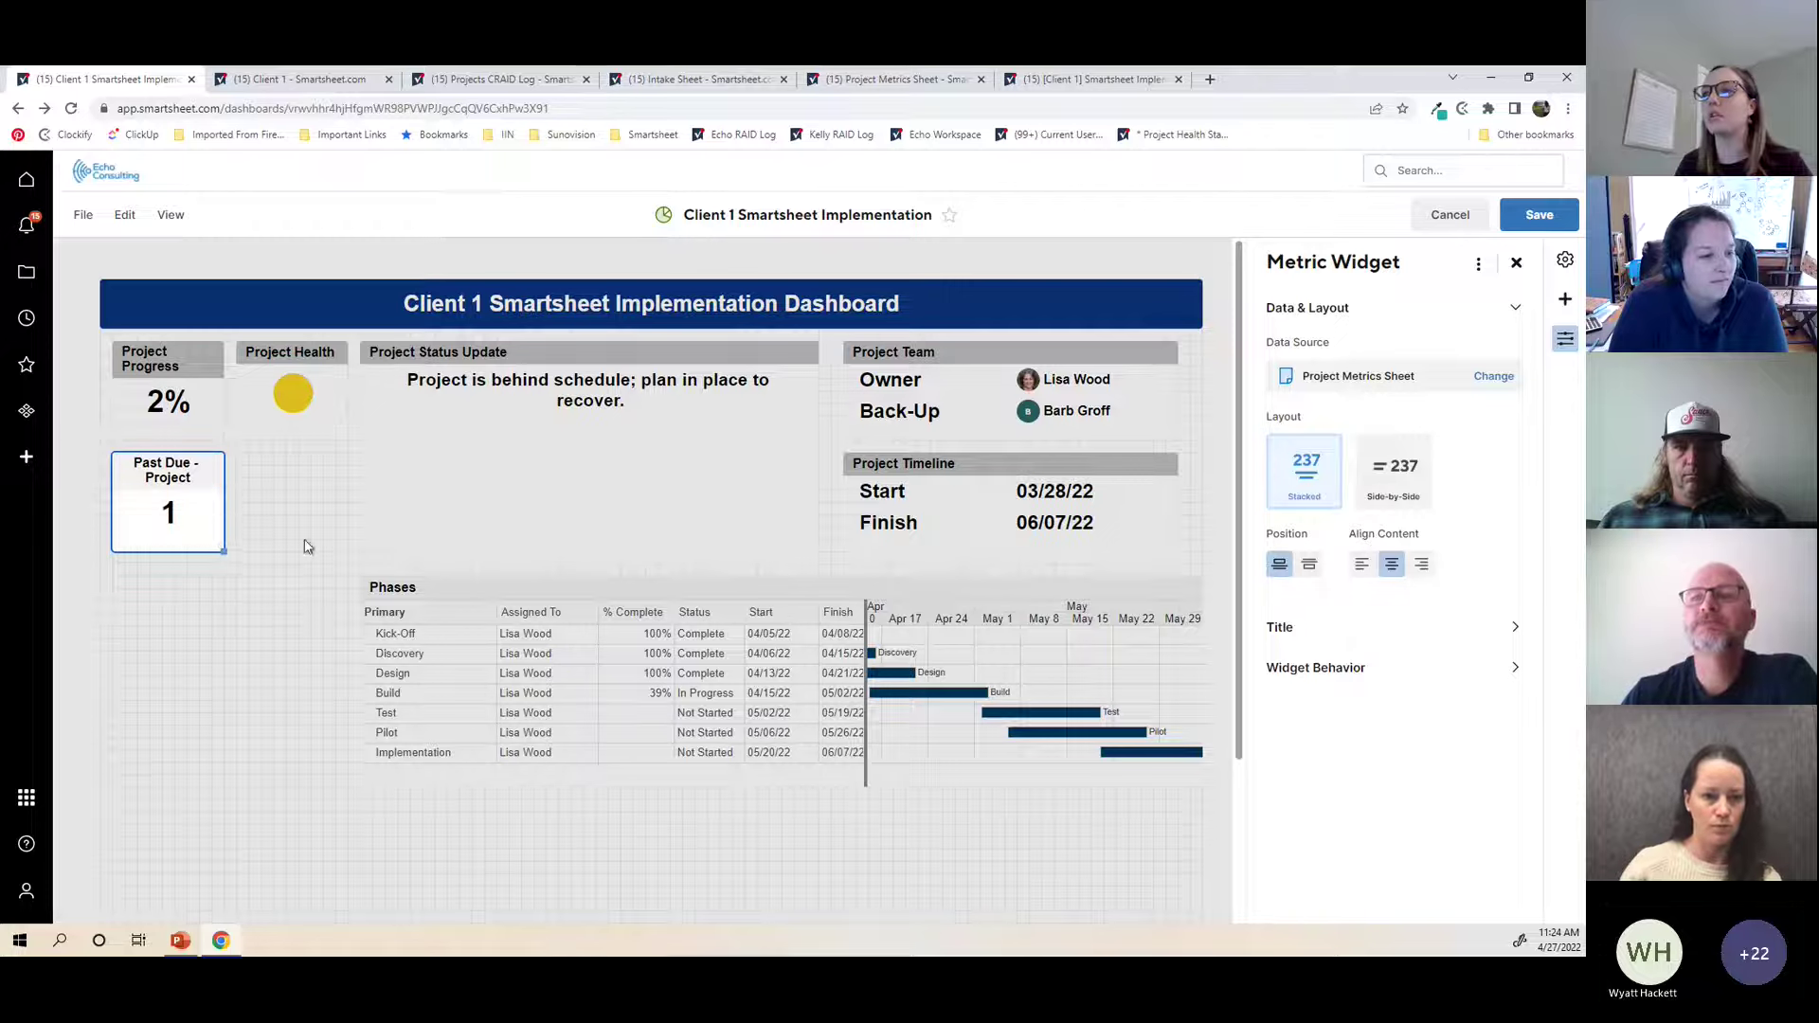
click(102, 495)
Step: Copy the Past Due - Project widget and paste the duplicate beside it, beneath Project Health
mouse_move(216, 479)
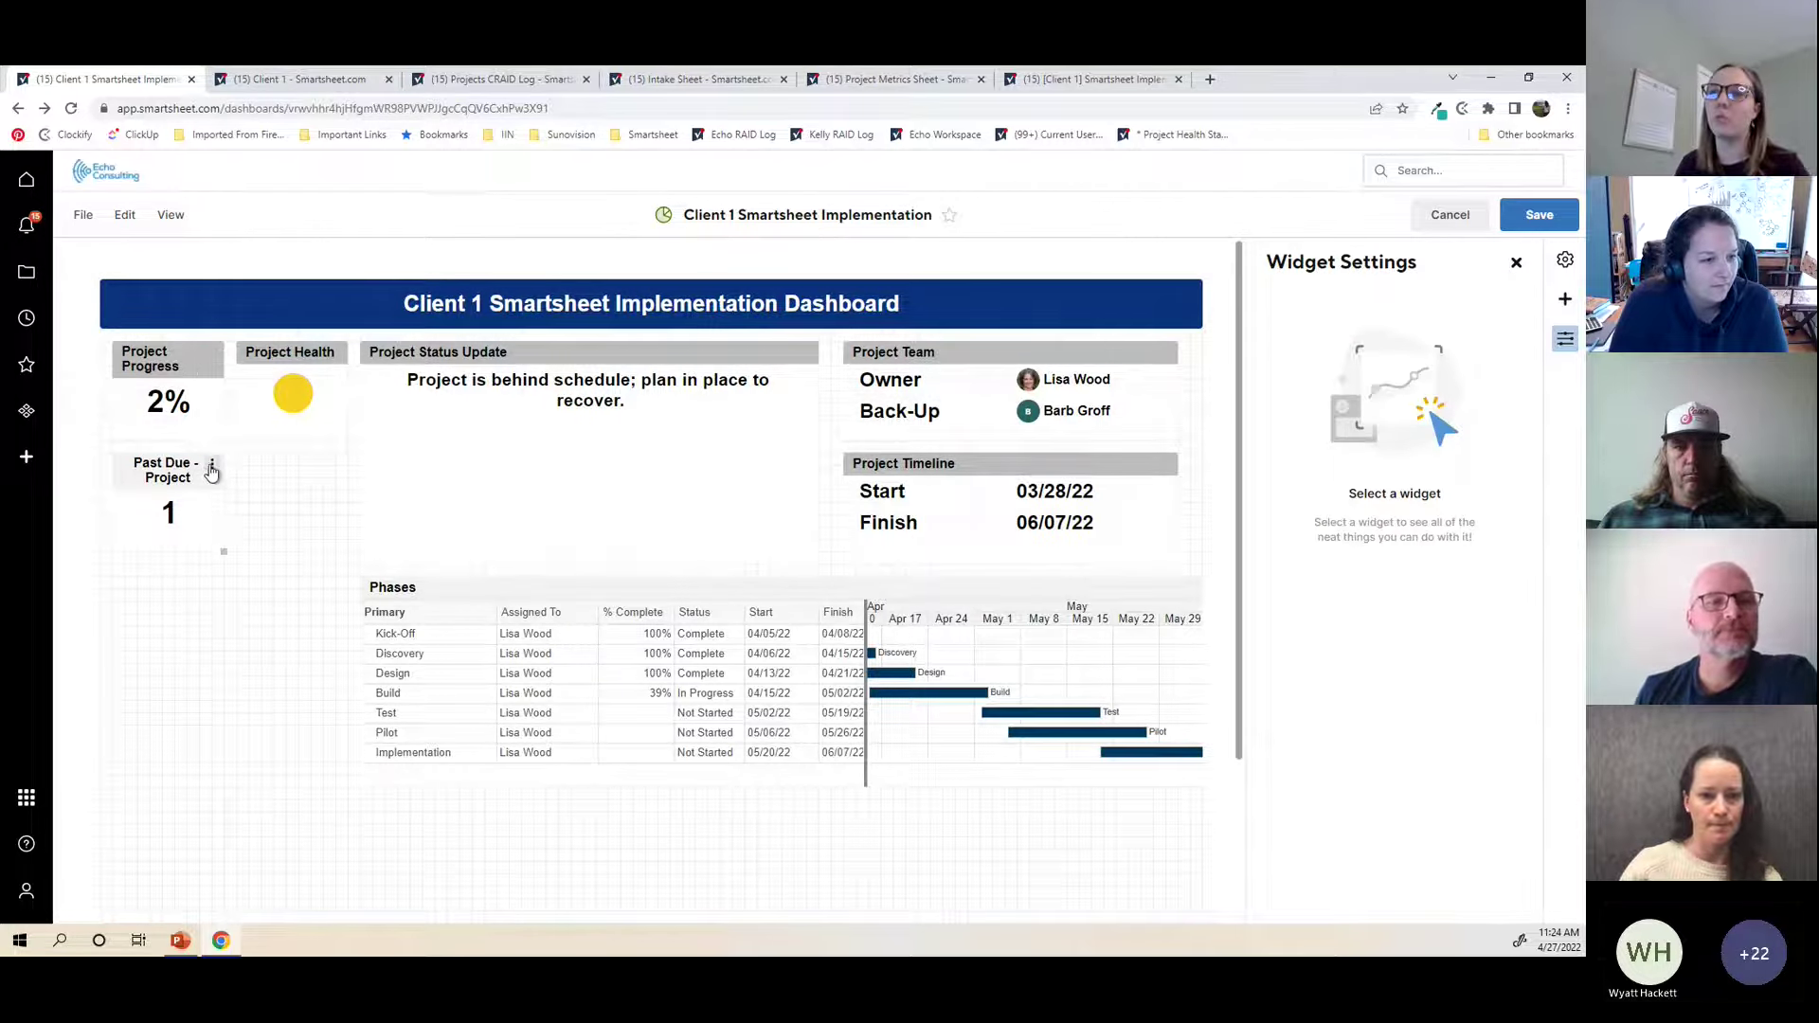
click(211, 468)
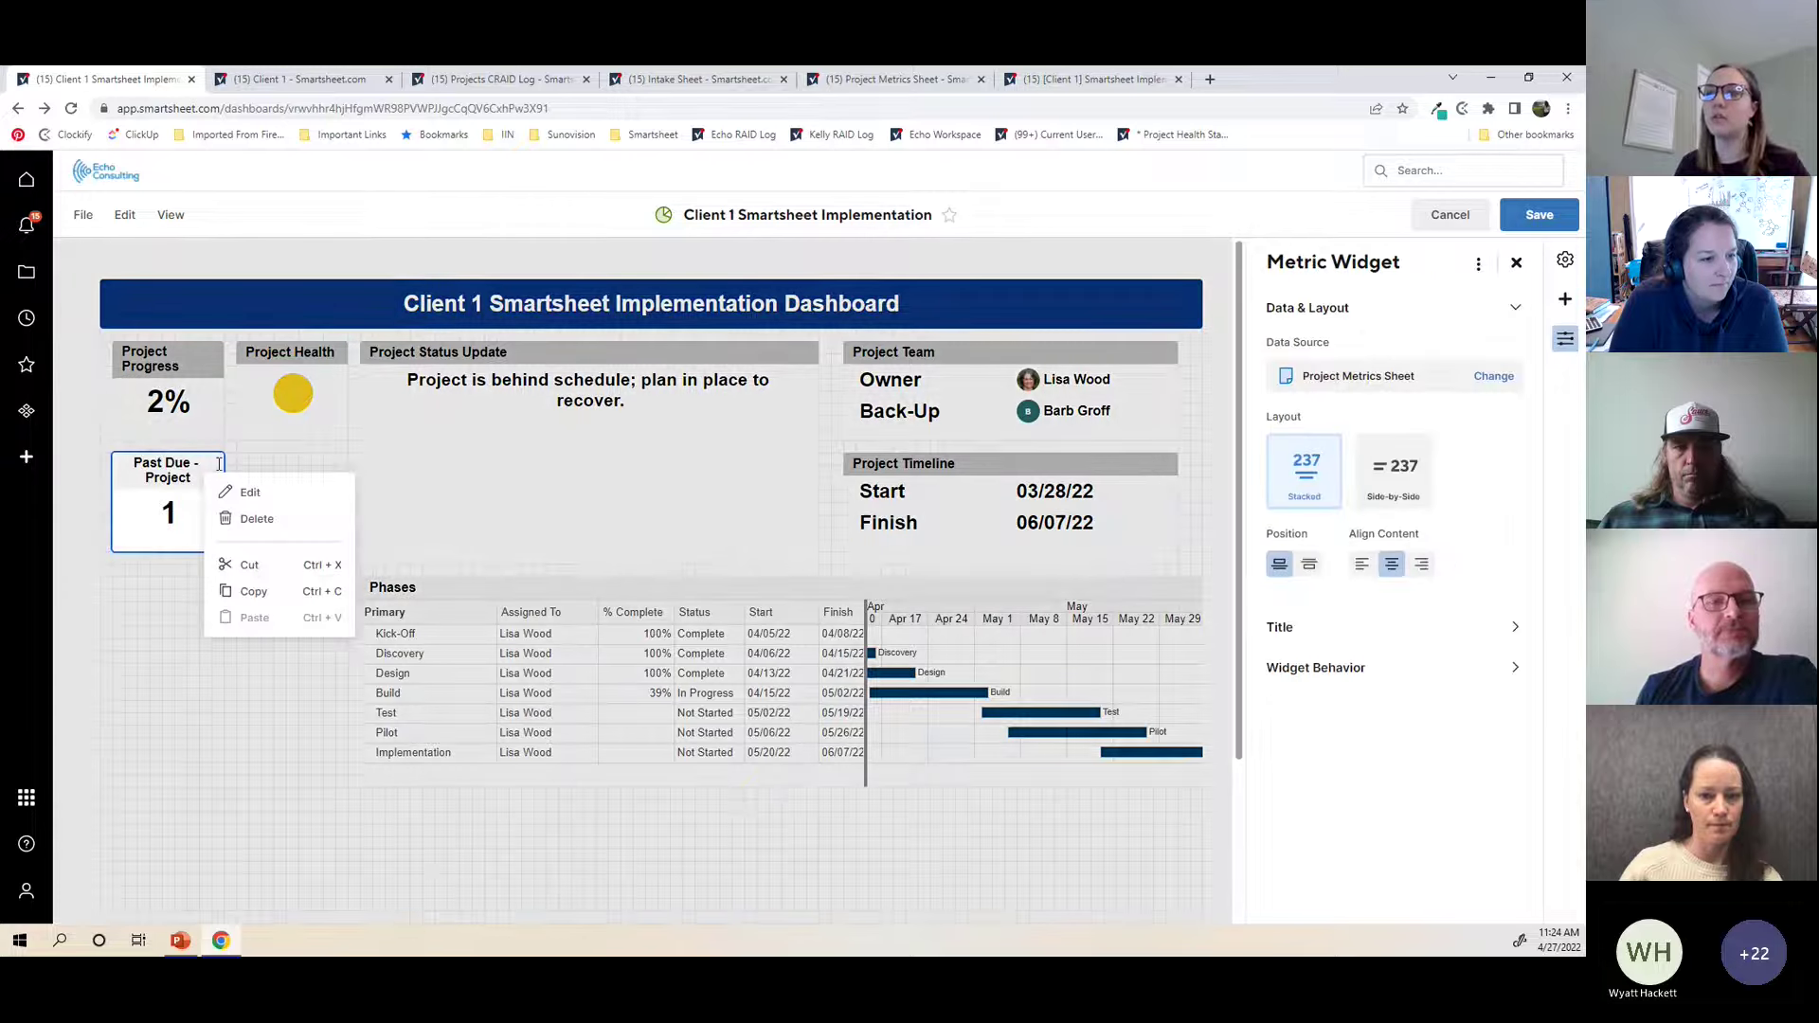
click(255, 593)
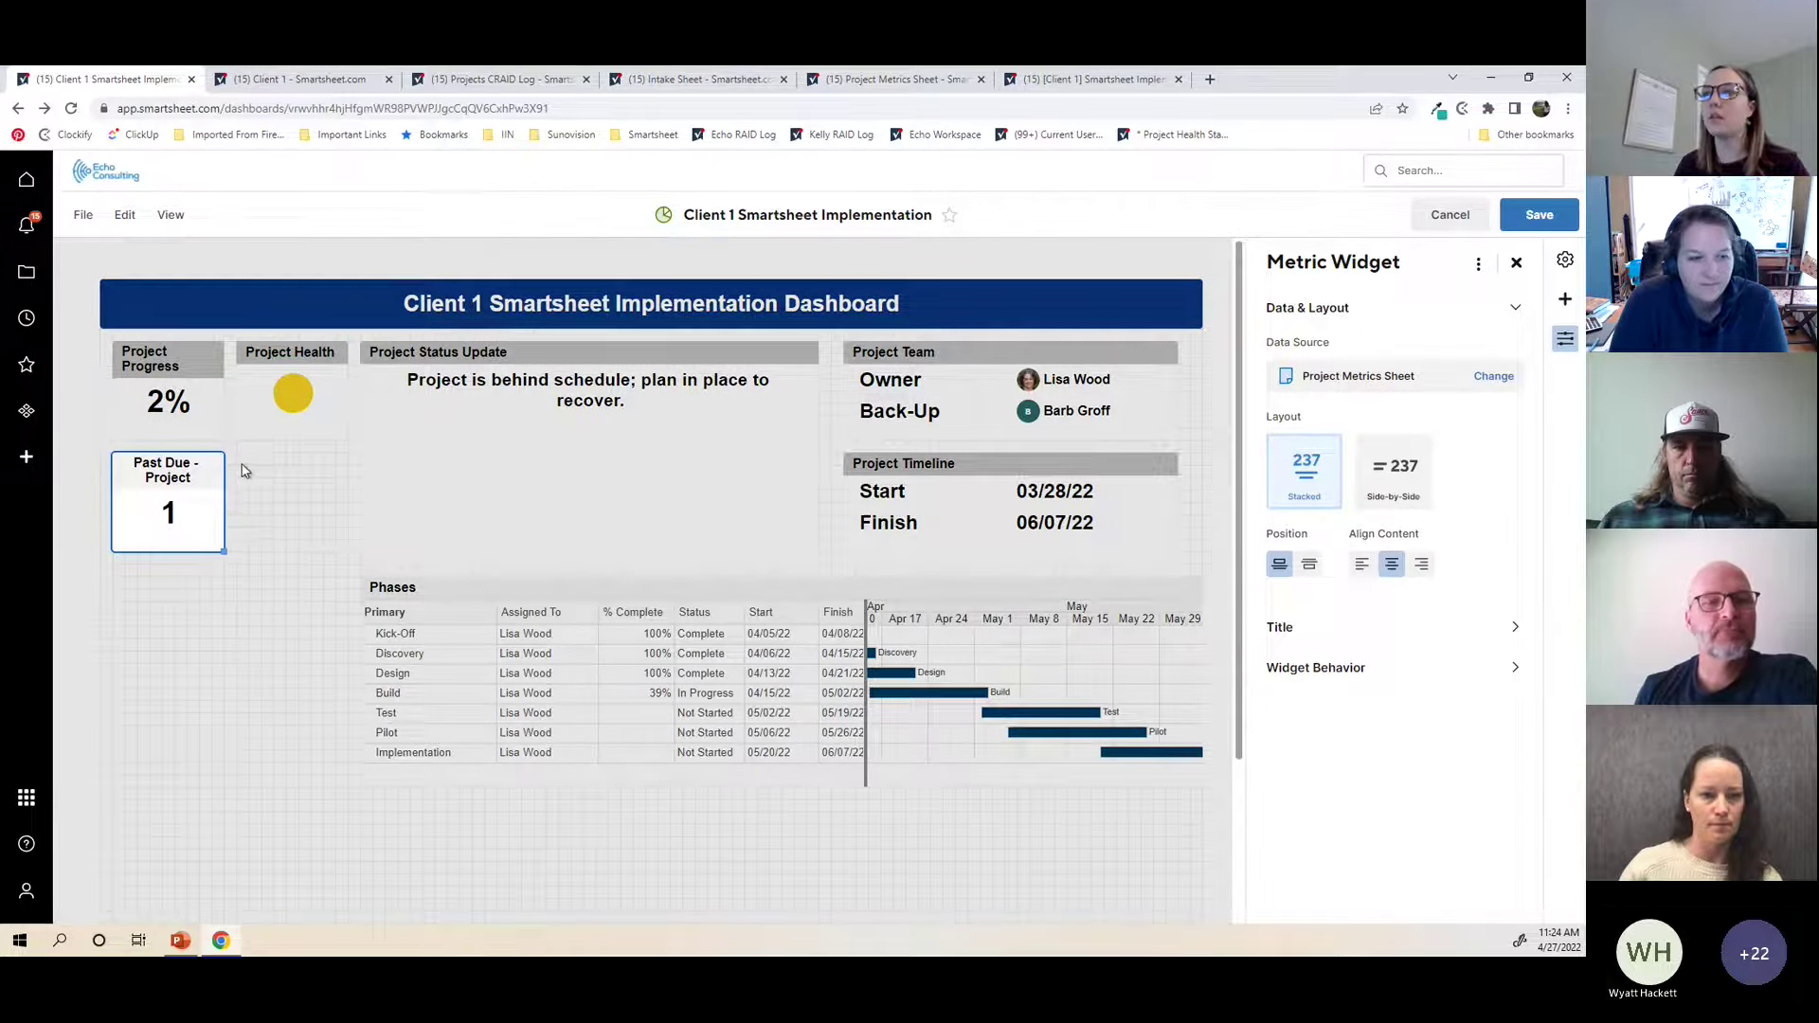
click(243, 471)
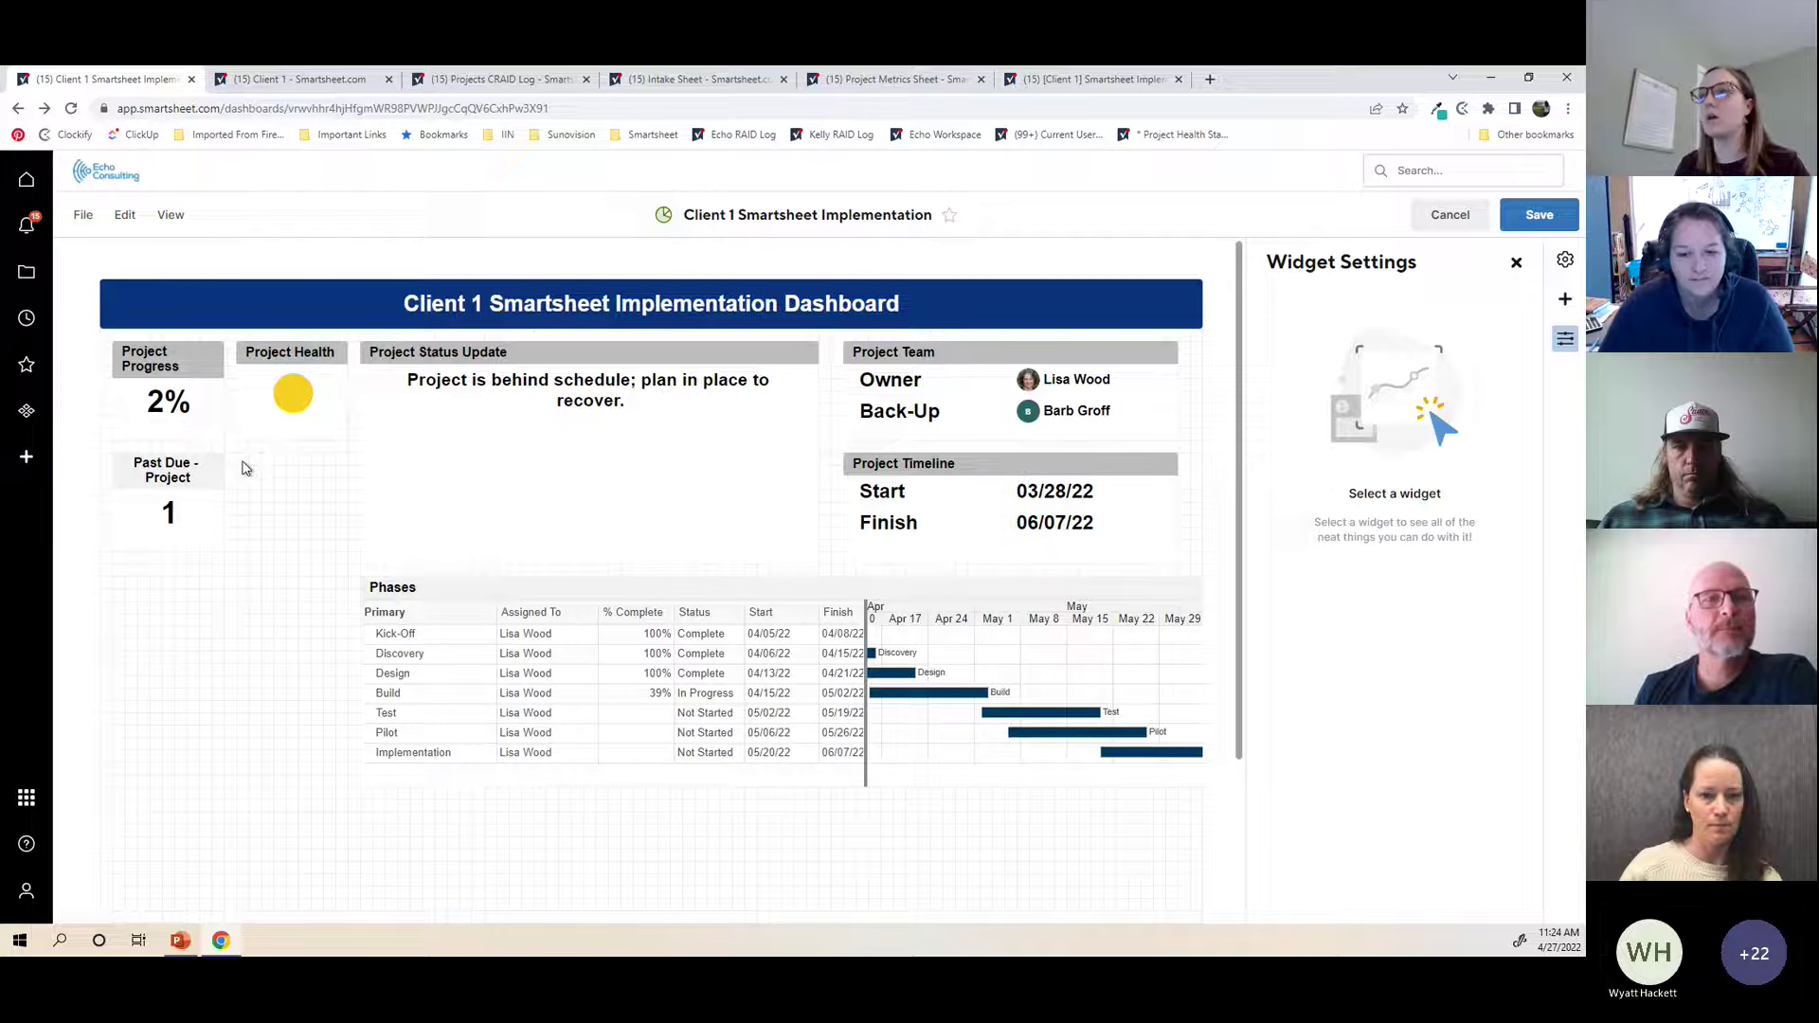
right_click(244, 471)
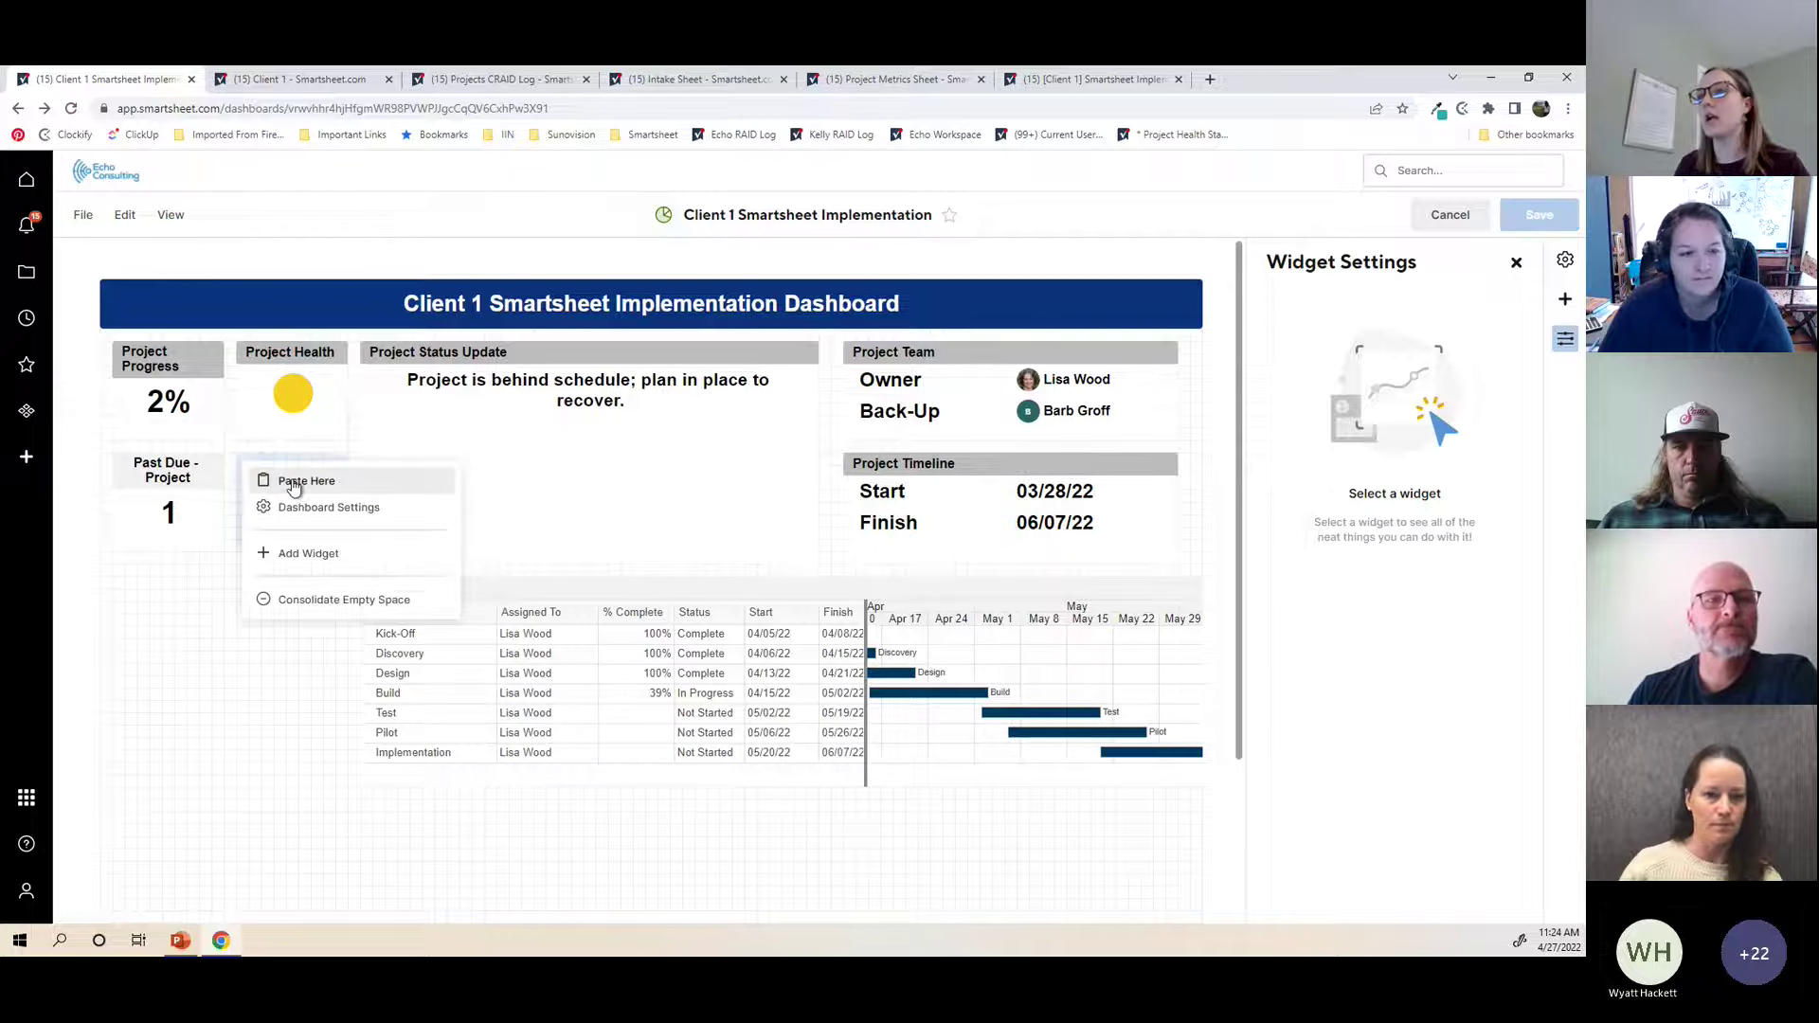
click(284, 479)
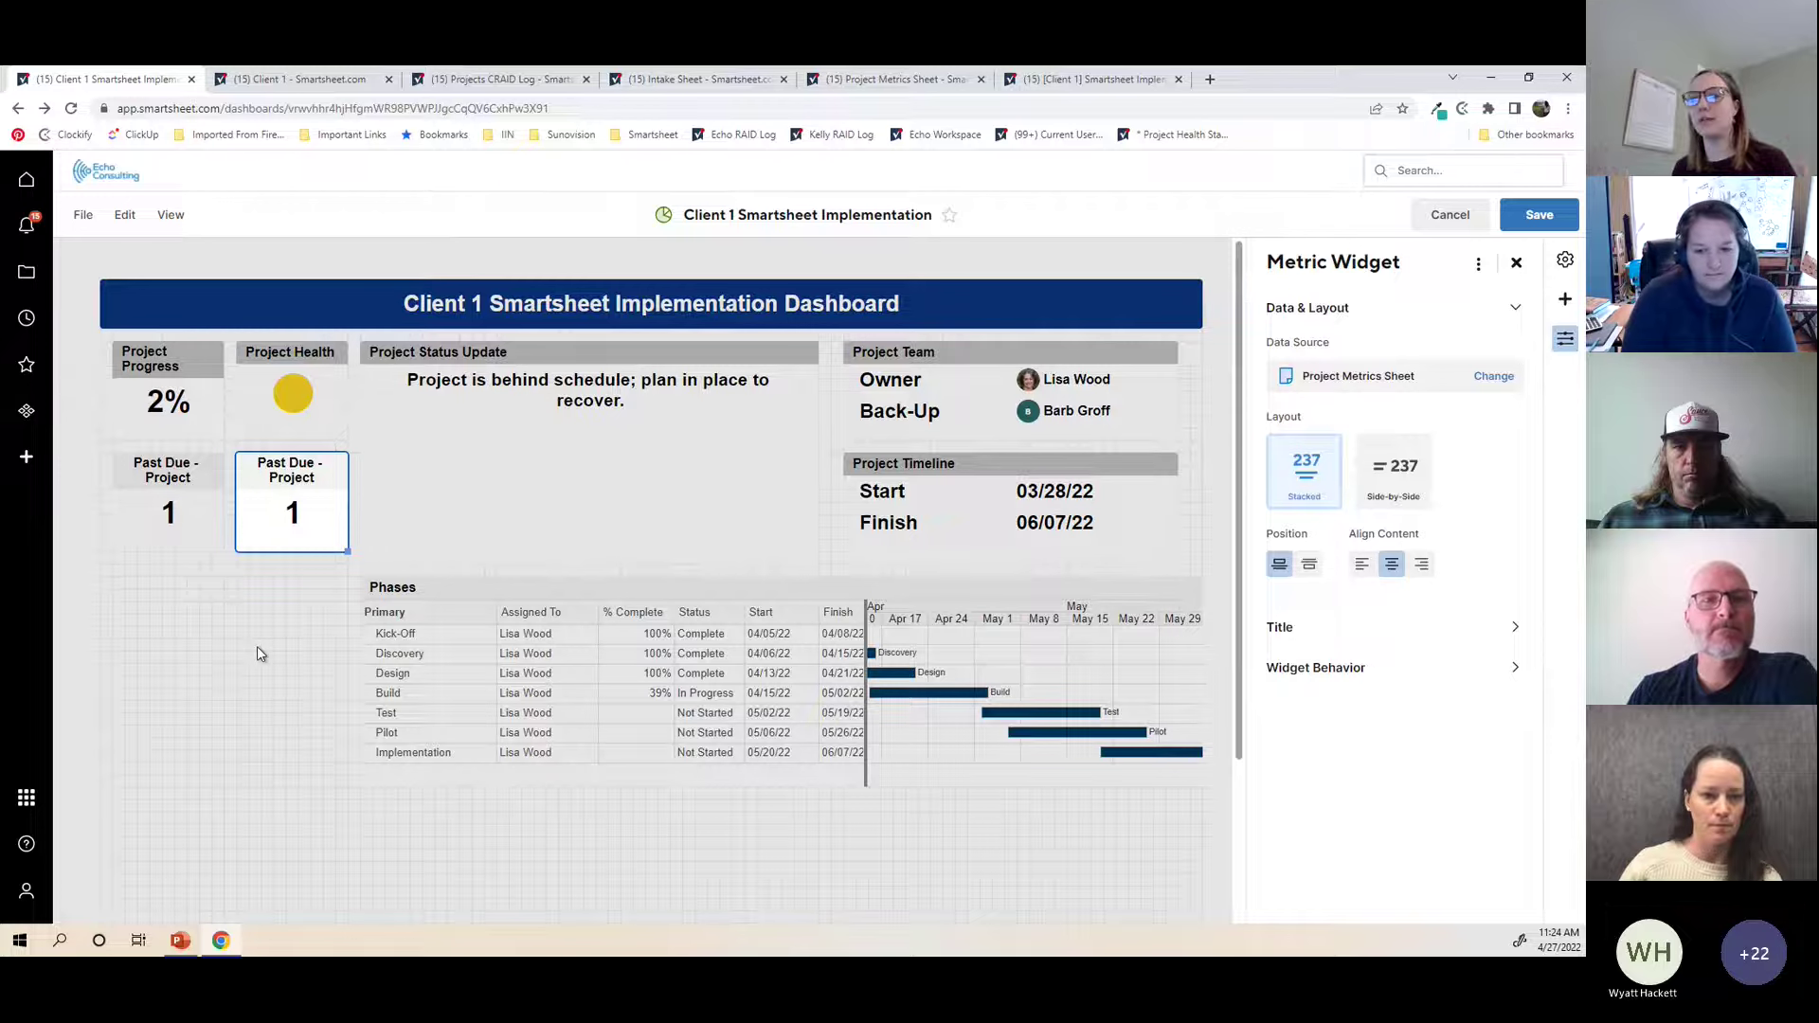
Step: Retitle the duplicated widget "Past Due - CRAID"
double_click(273, 474)
text(CRAID)
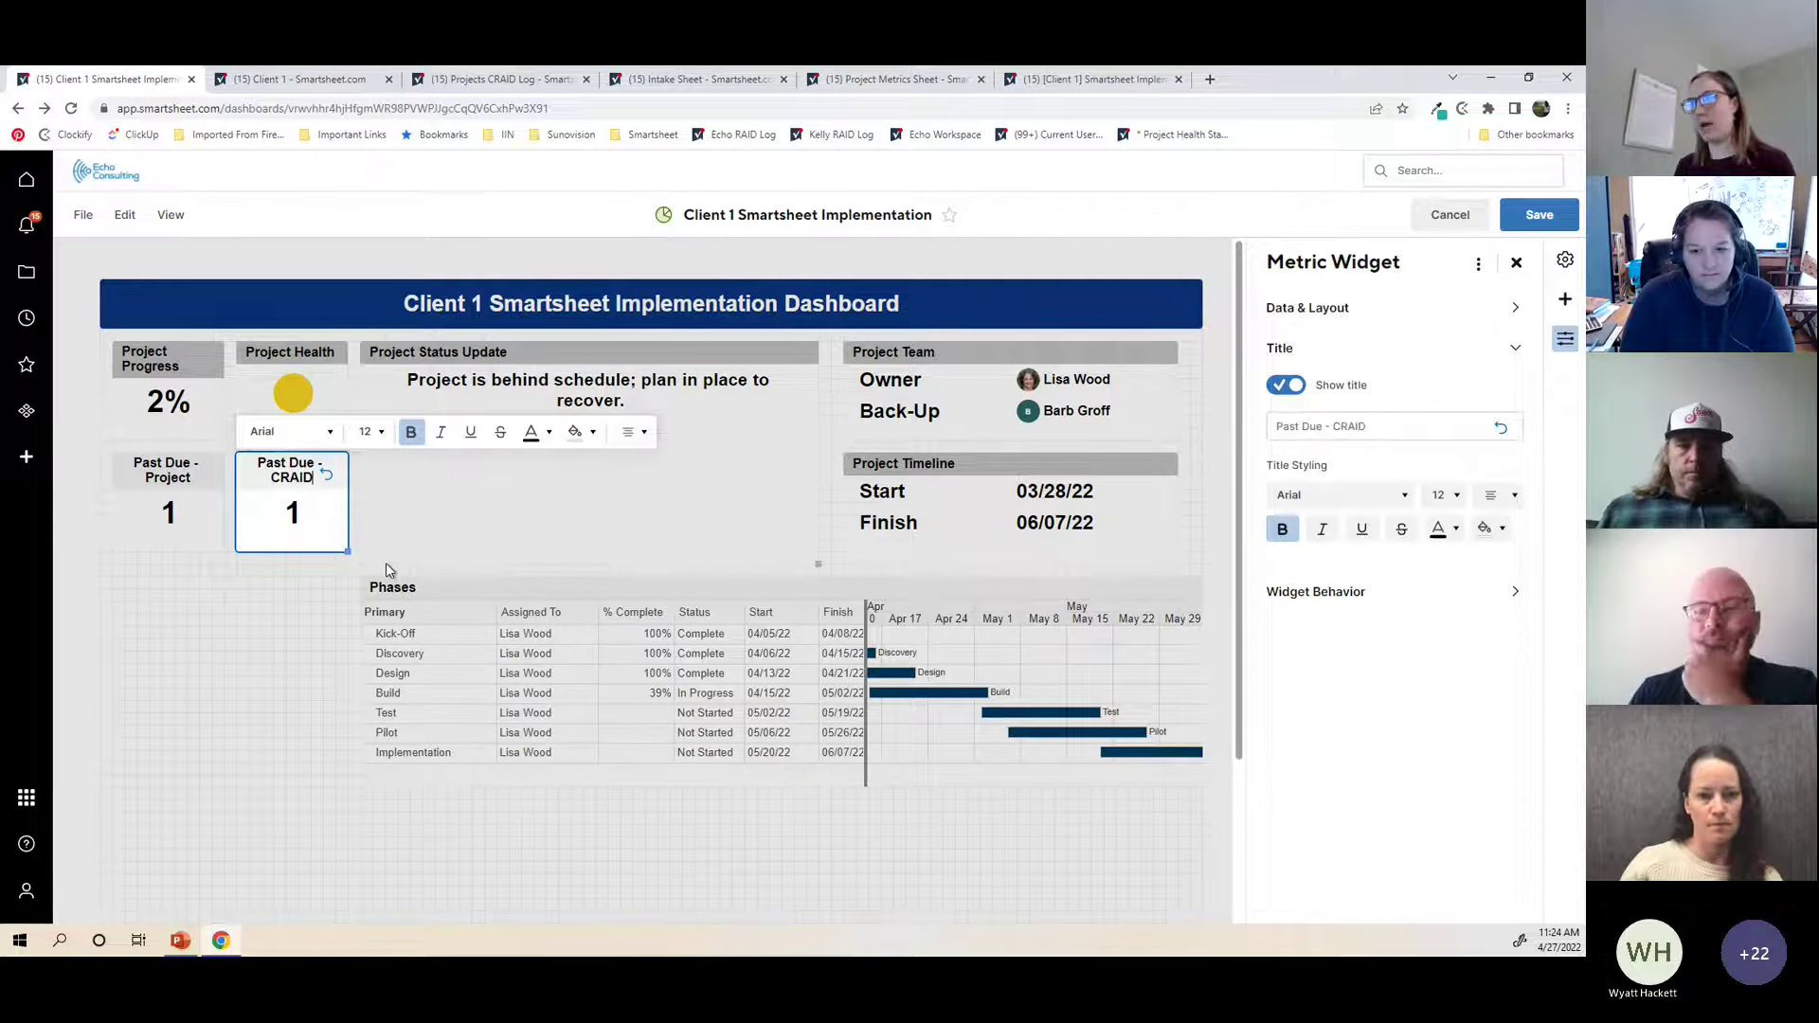
double_click(292, 512)
key(Return)
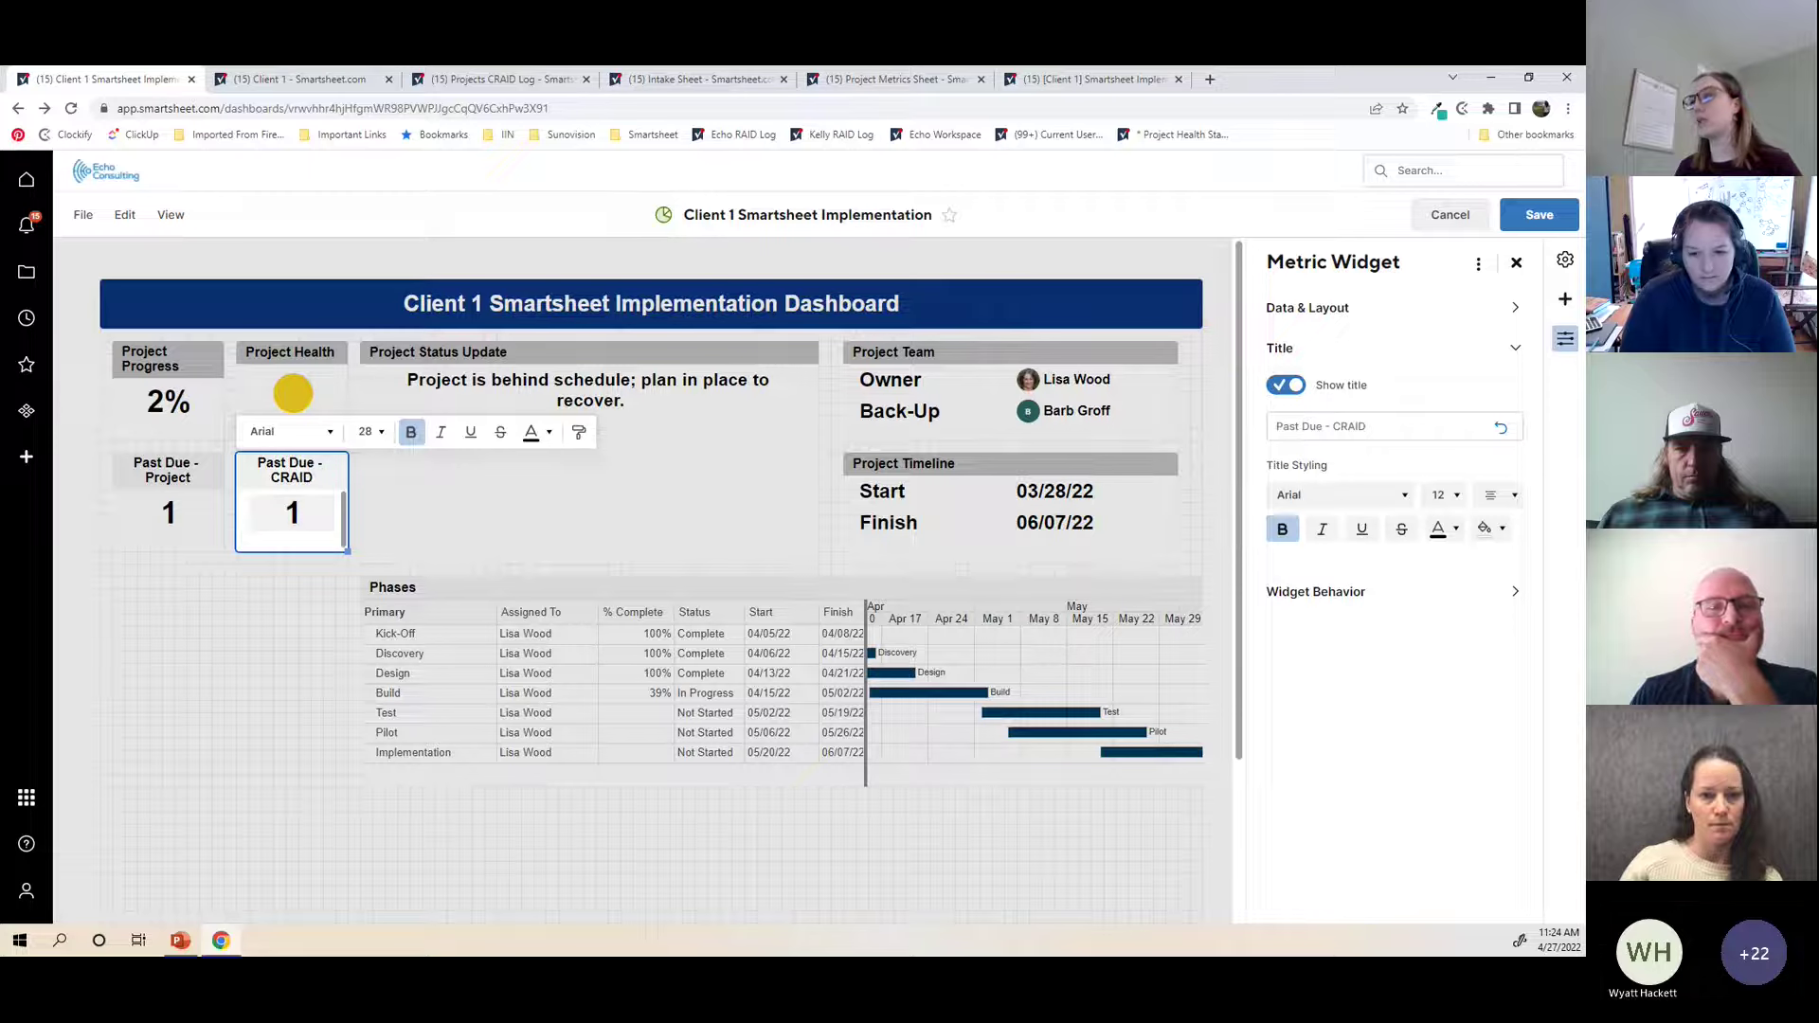
Step: Change the Past Due - CRAID widget's data to the Past Due total in the Project Metrics Sheet's CRAID Sheet Data section
click(1493, 305)
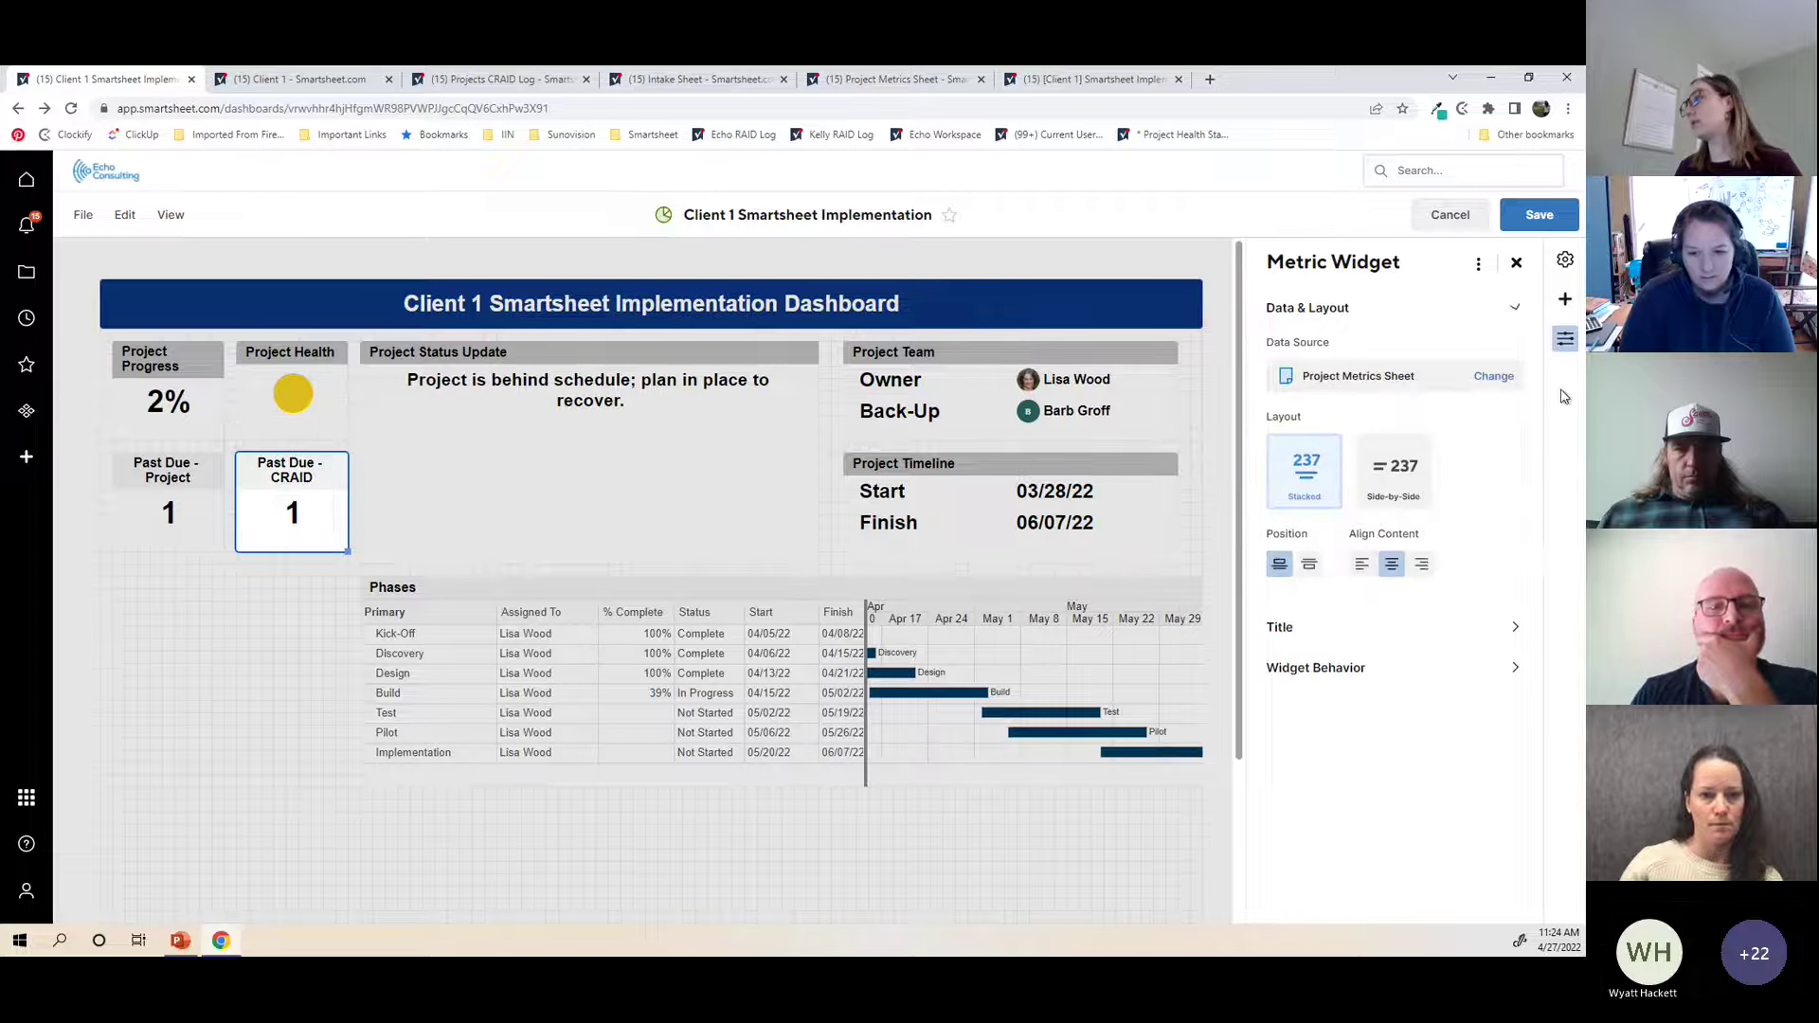
click(1506, 379)
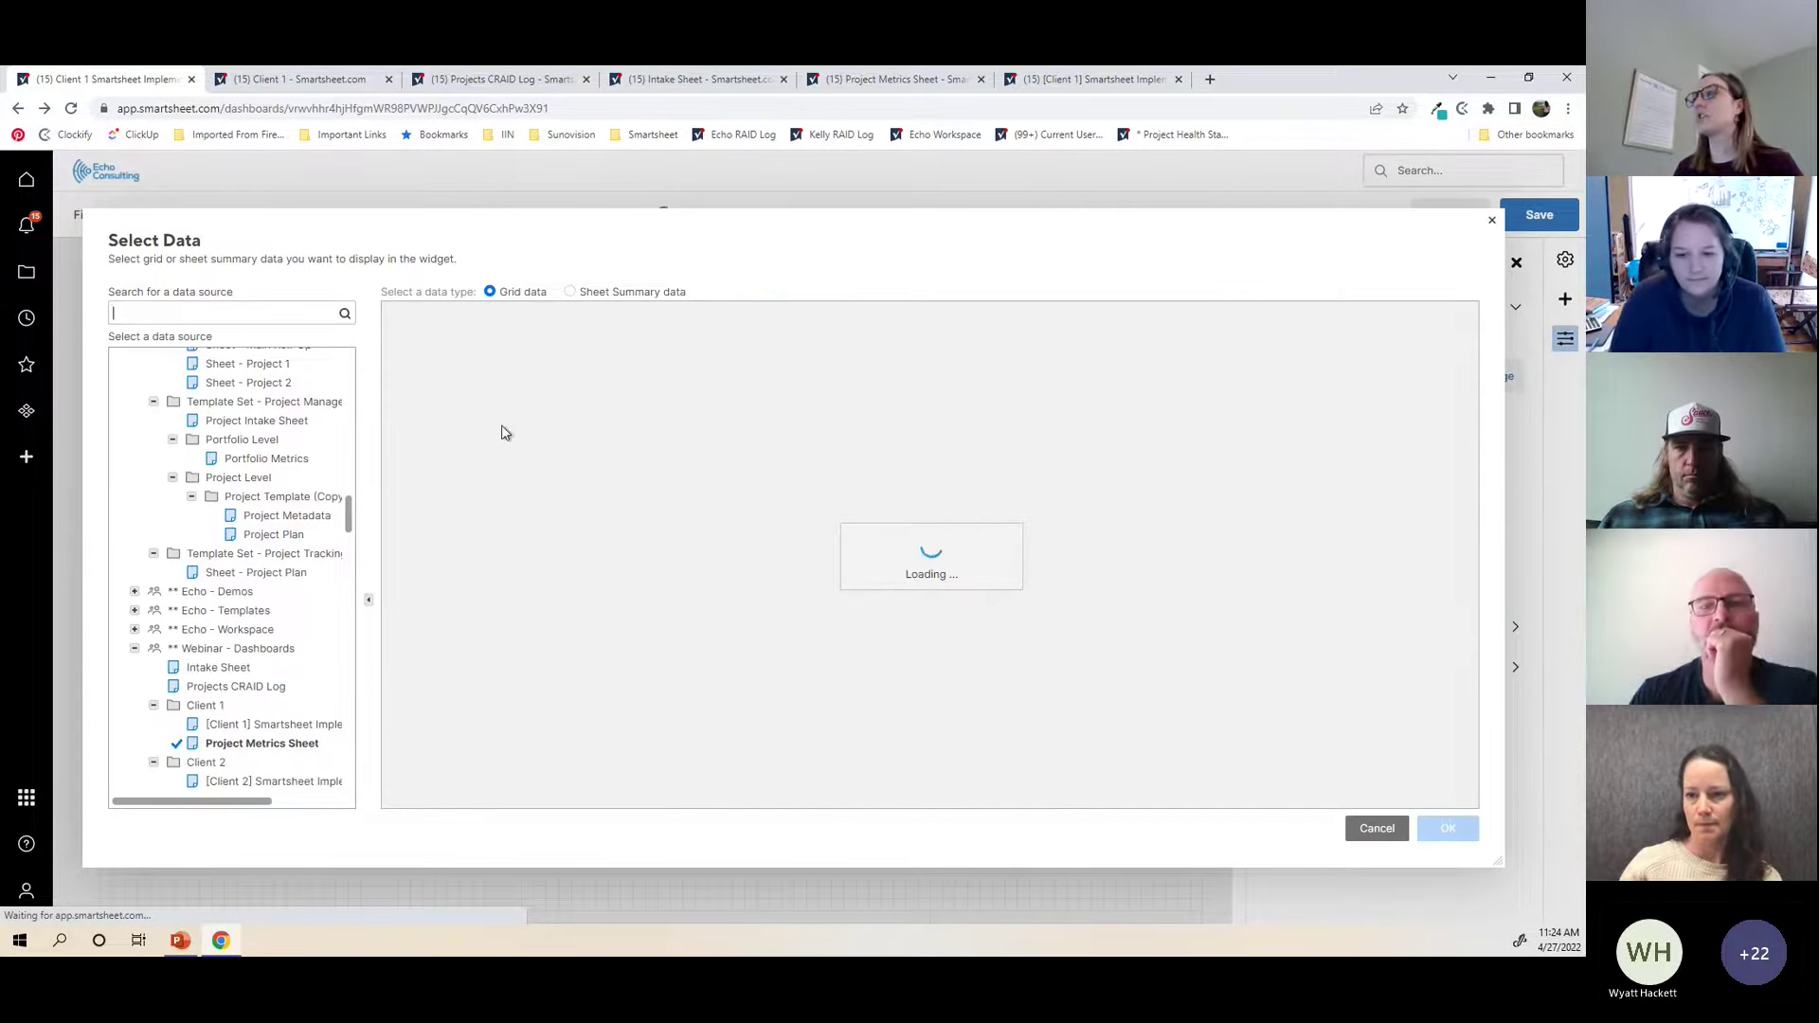
scroll(706, 569, down, 1)
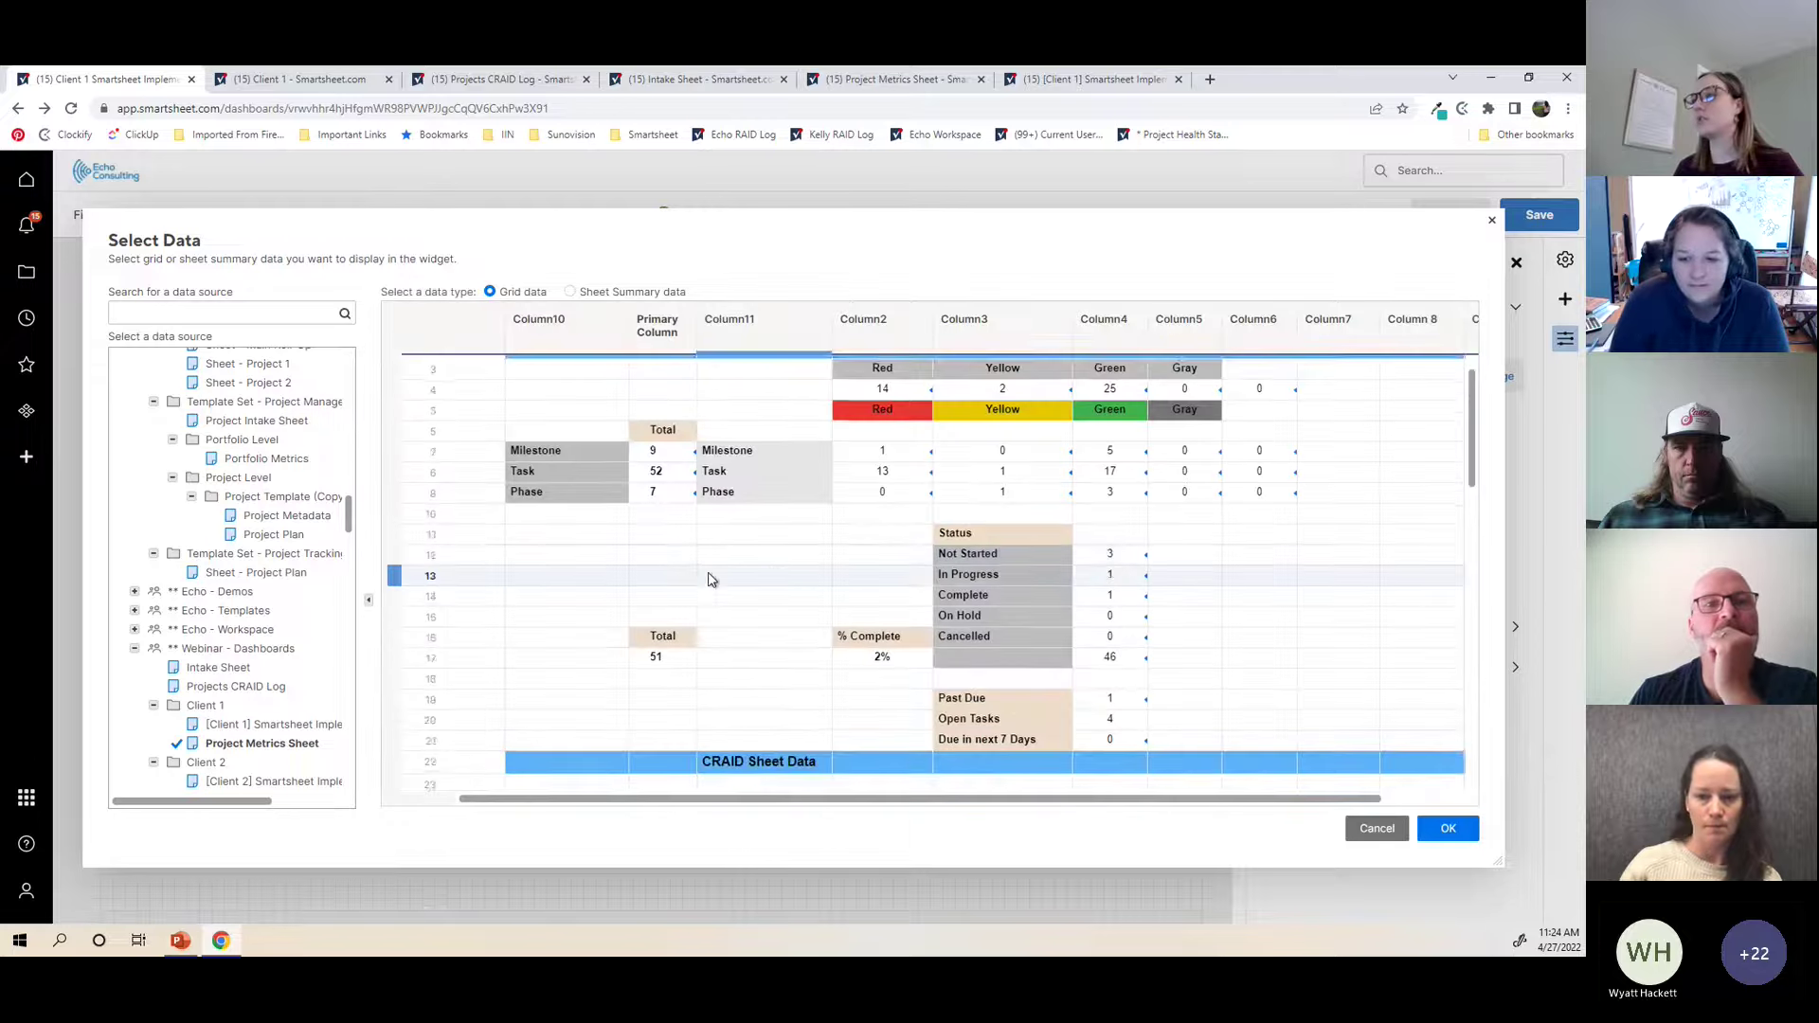
scroll(711, 580, down, 5)
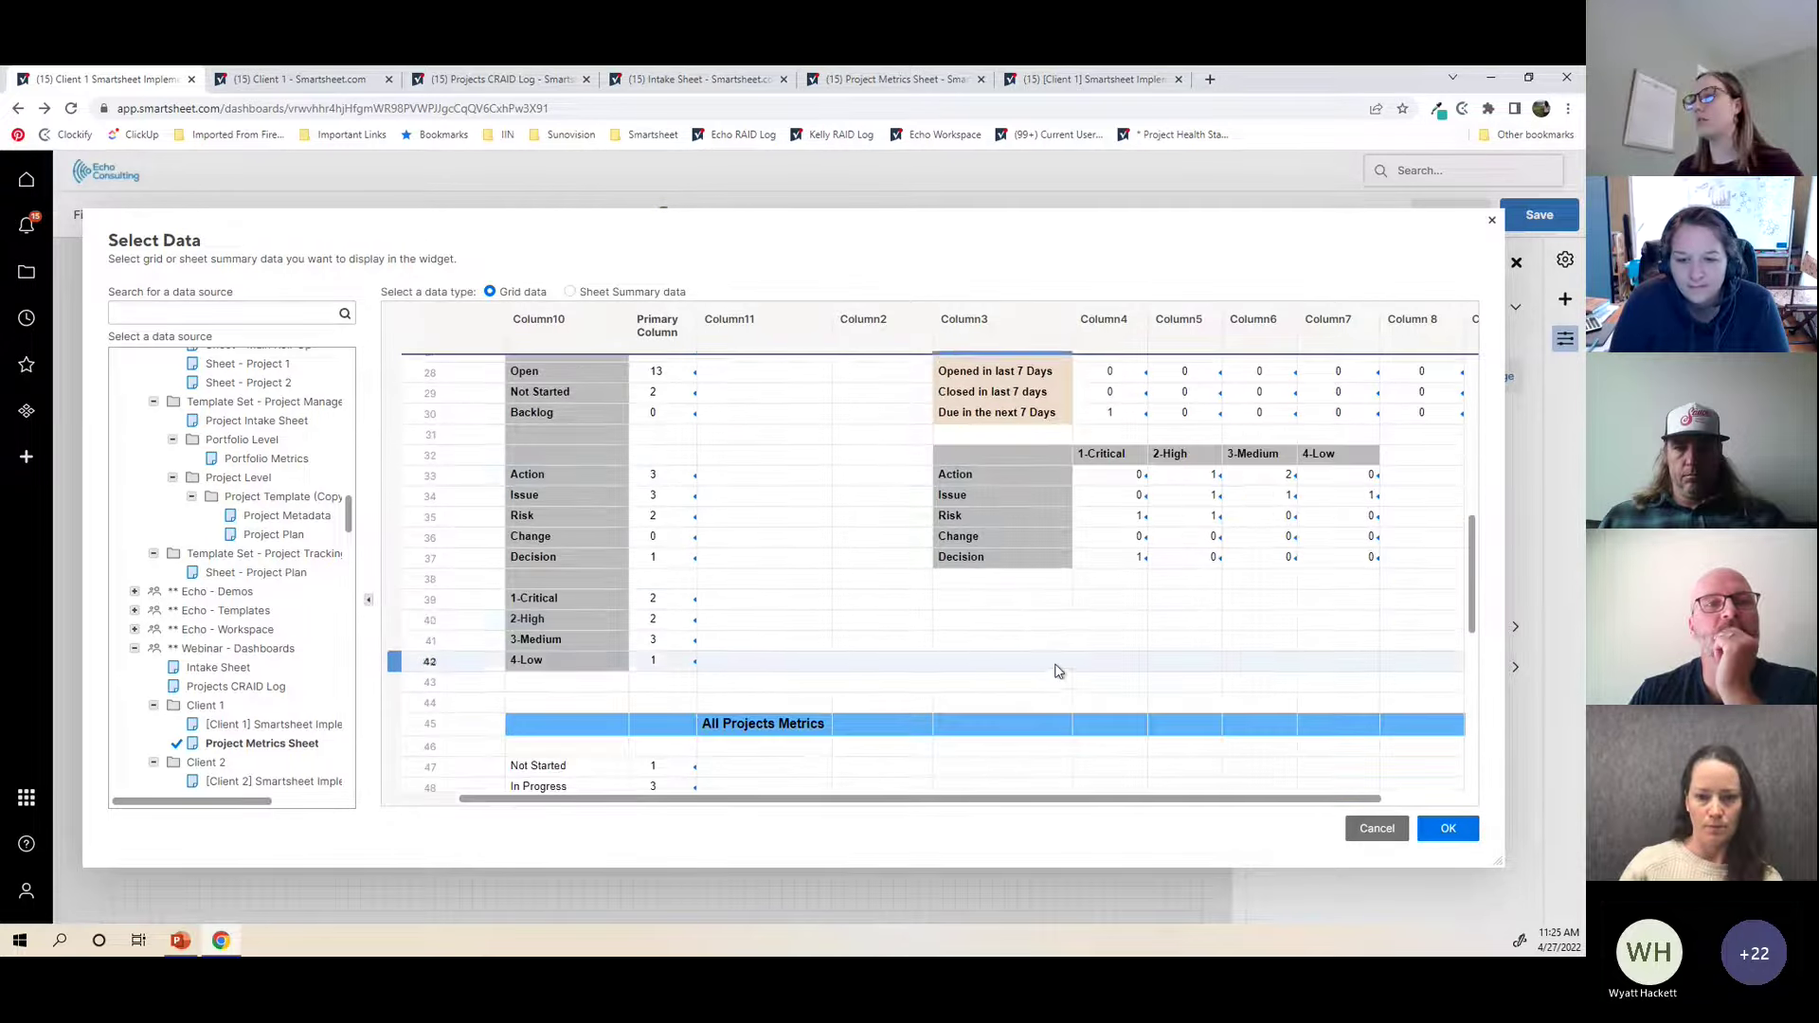
scroll(1058, 671, up, 1)
scroll(803, 500, up, 1)
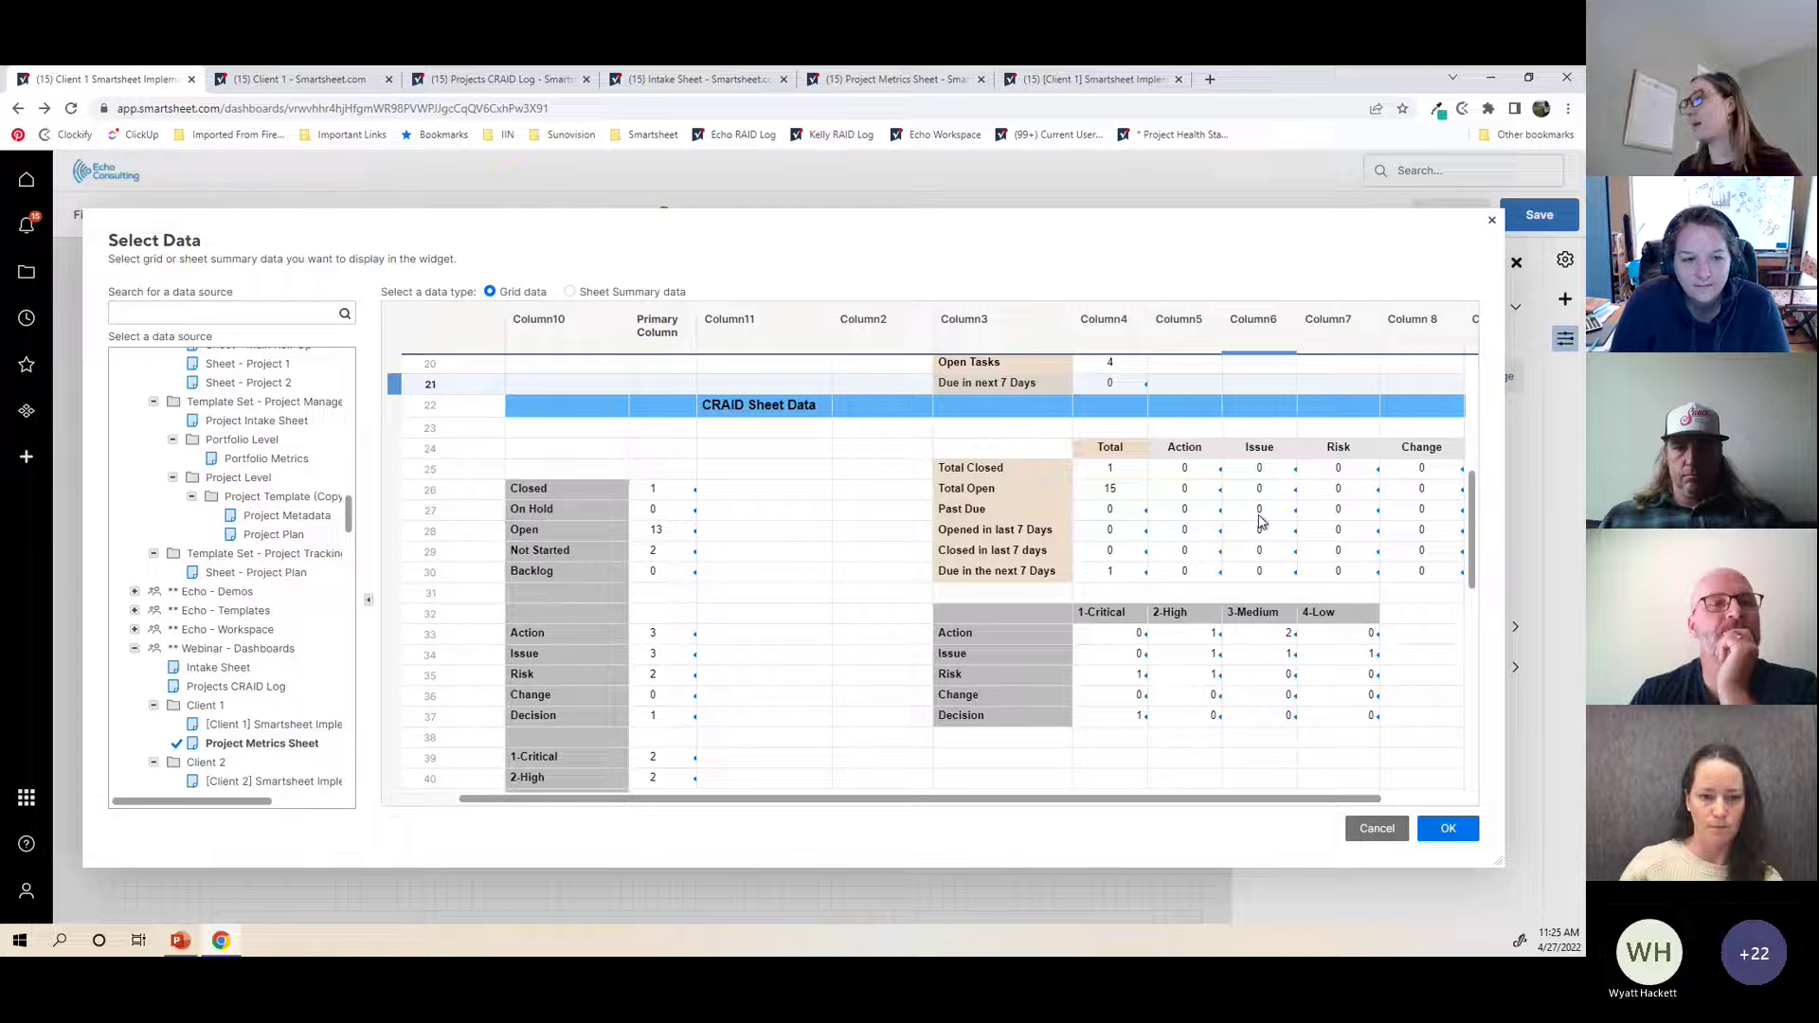
click(1107, 512)
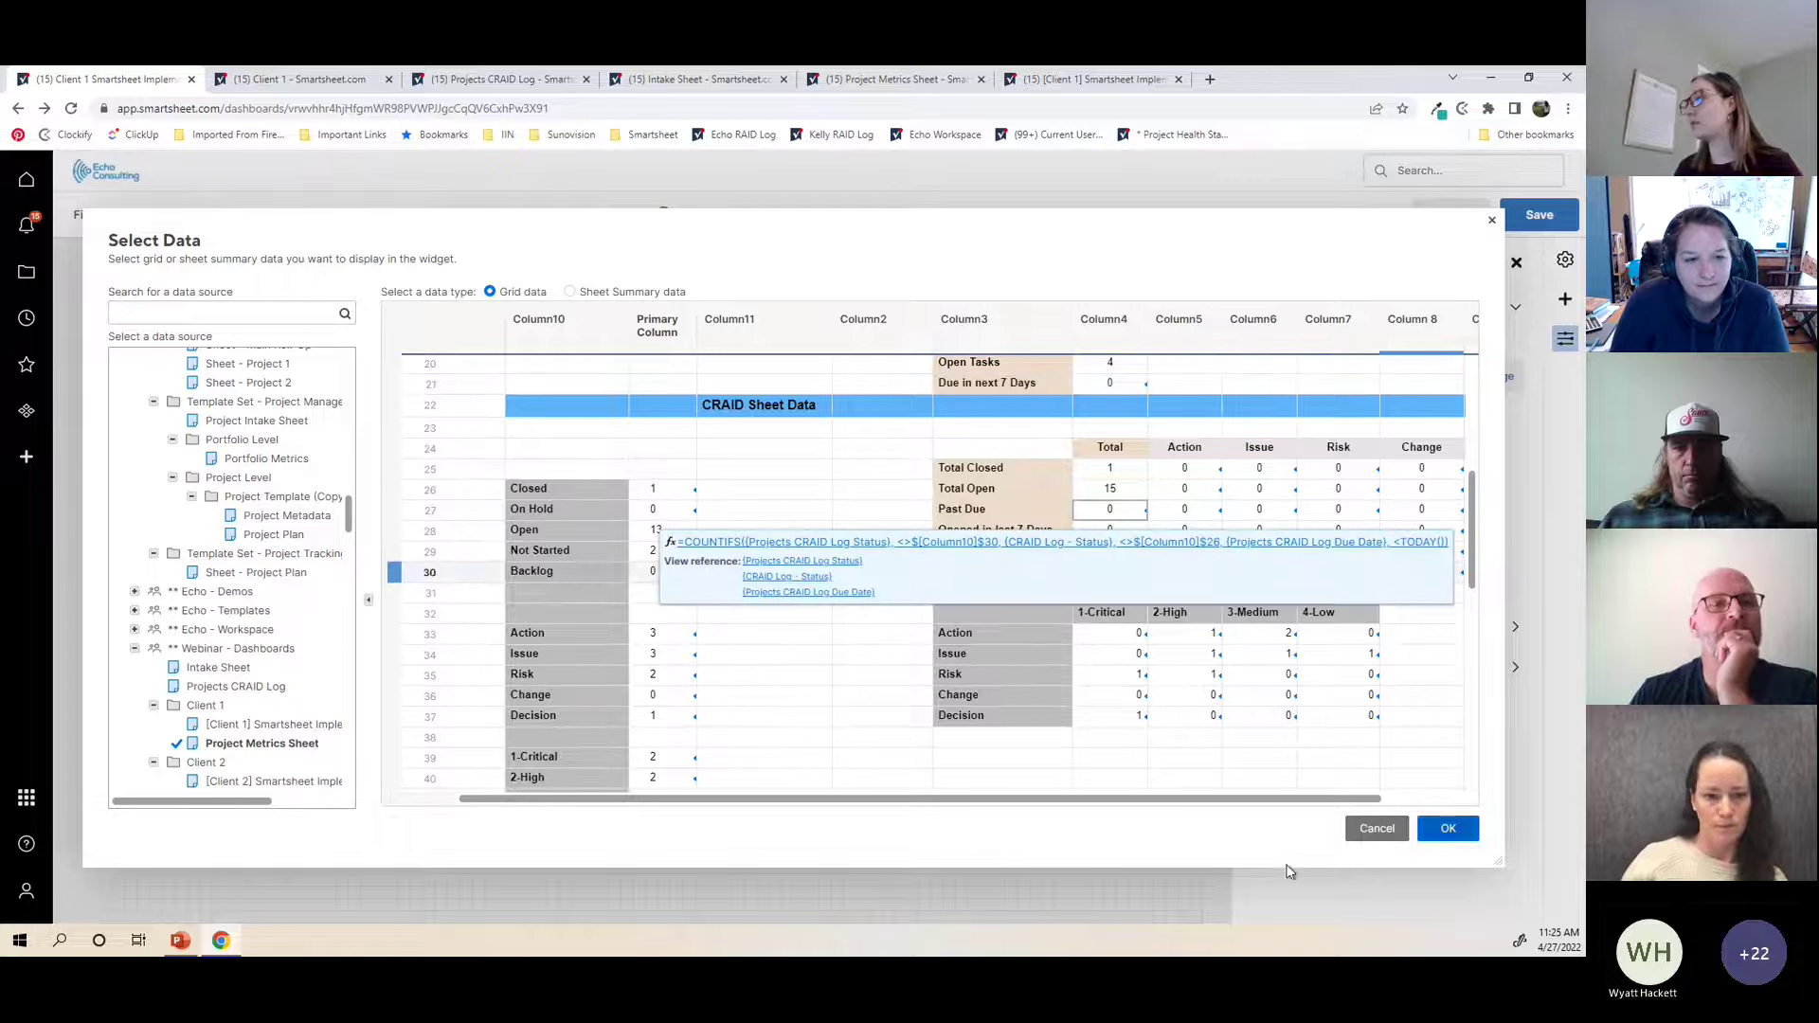
click(1445, 831)
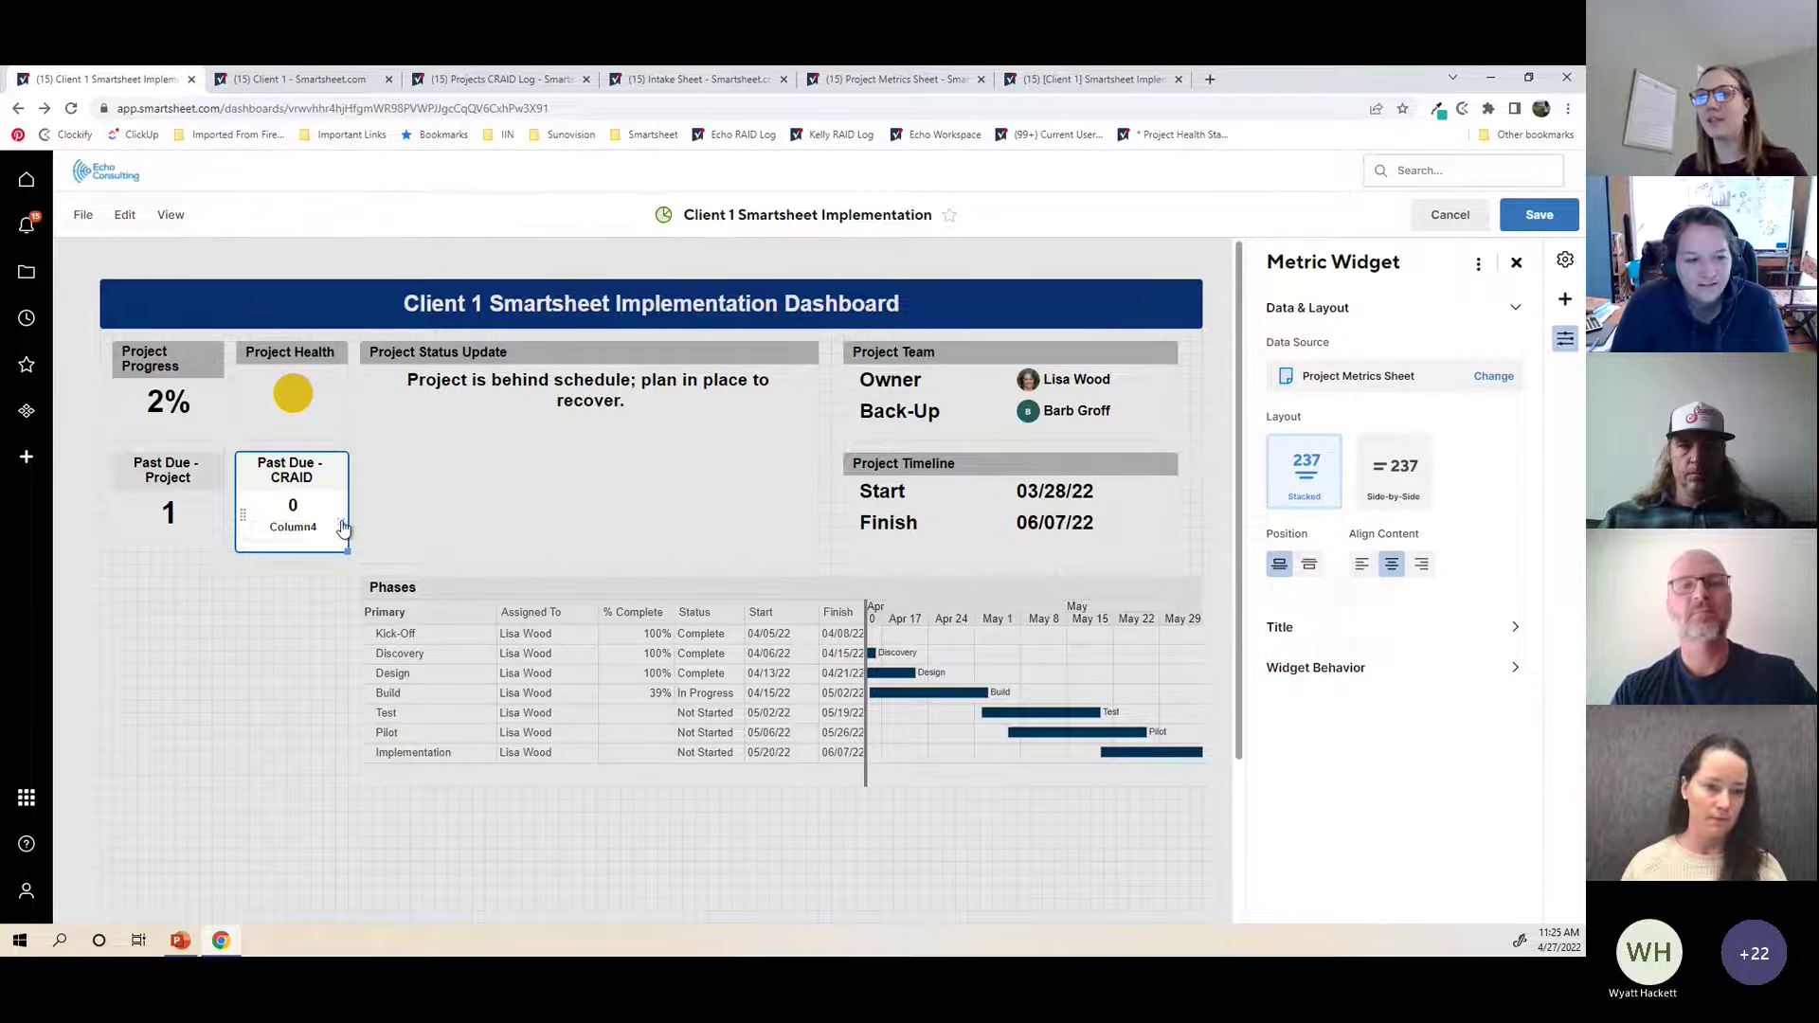
Step: Clear the Column4 label in the Past Due - CRAID widget and set its value's font size to 28
click(294, 529)
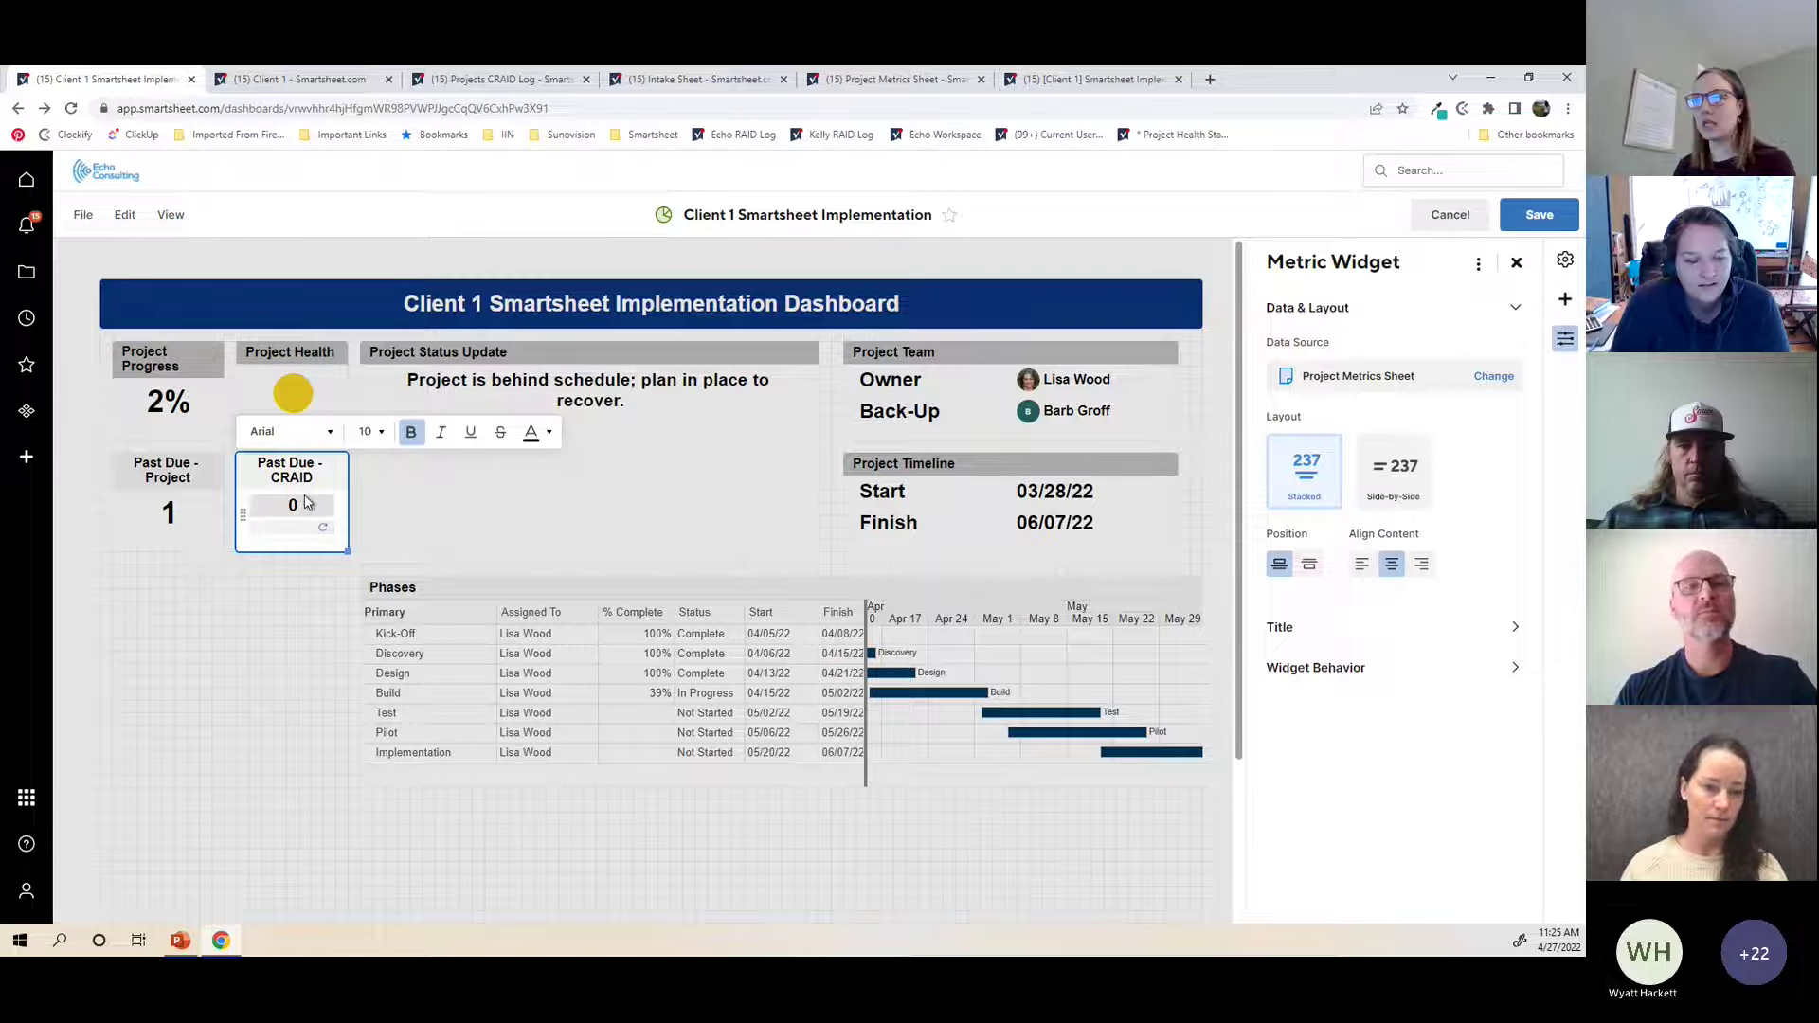
click(293, 505)
click(367, 432)
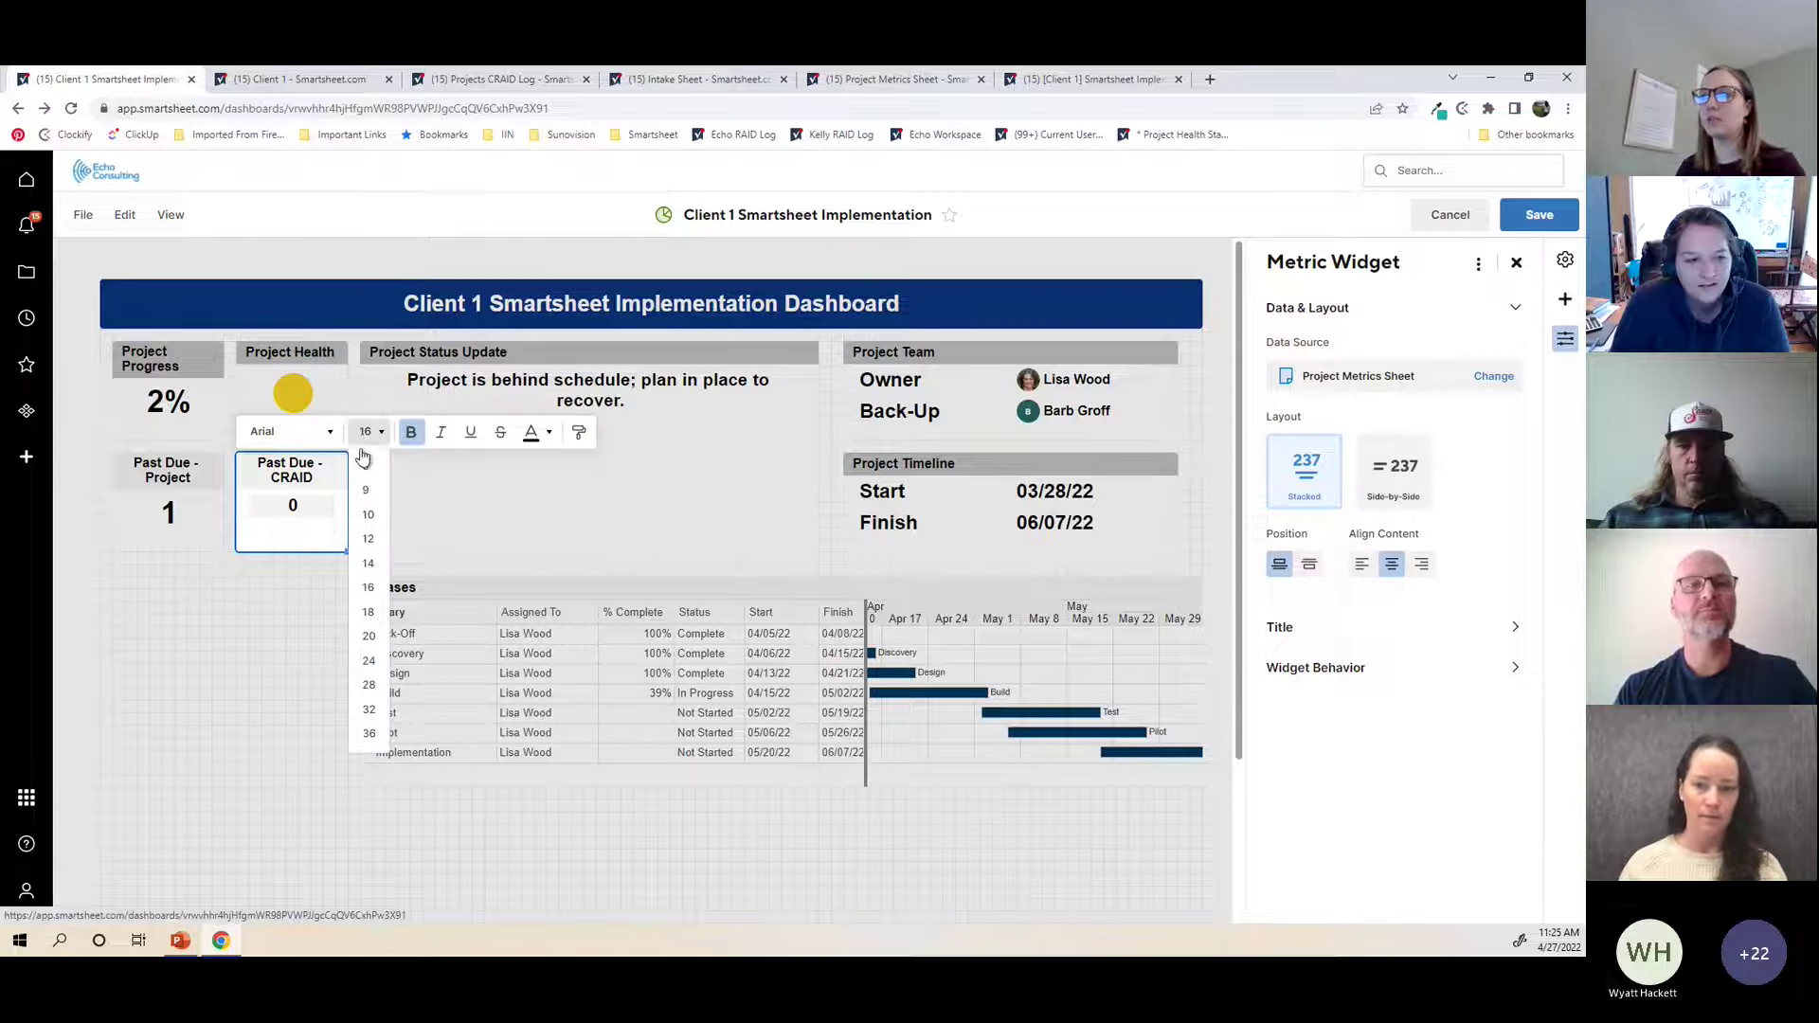
click(370, 685)
click(254, 669)
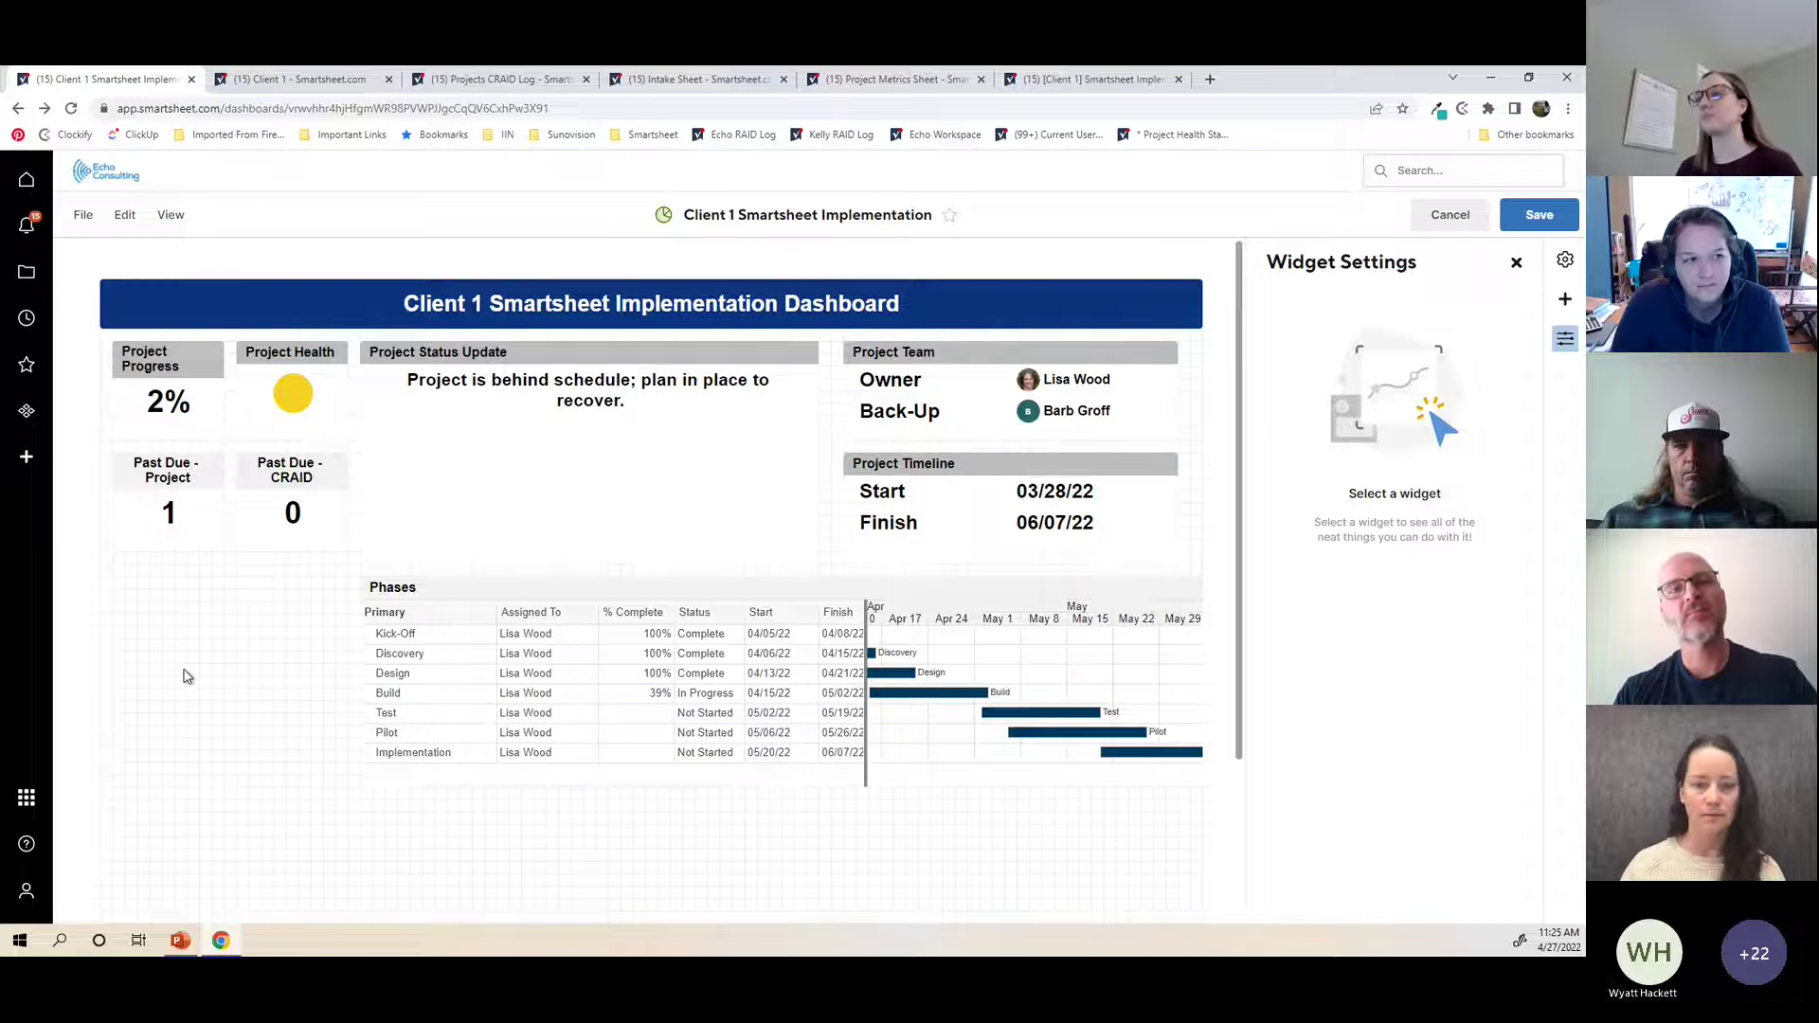
Step: Add a chart widget using Client 1's overall Red, Yellow, Green and Gray headings and counts from the Project Metrics Sheet
click(1565, 301)
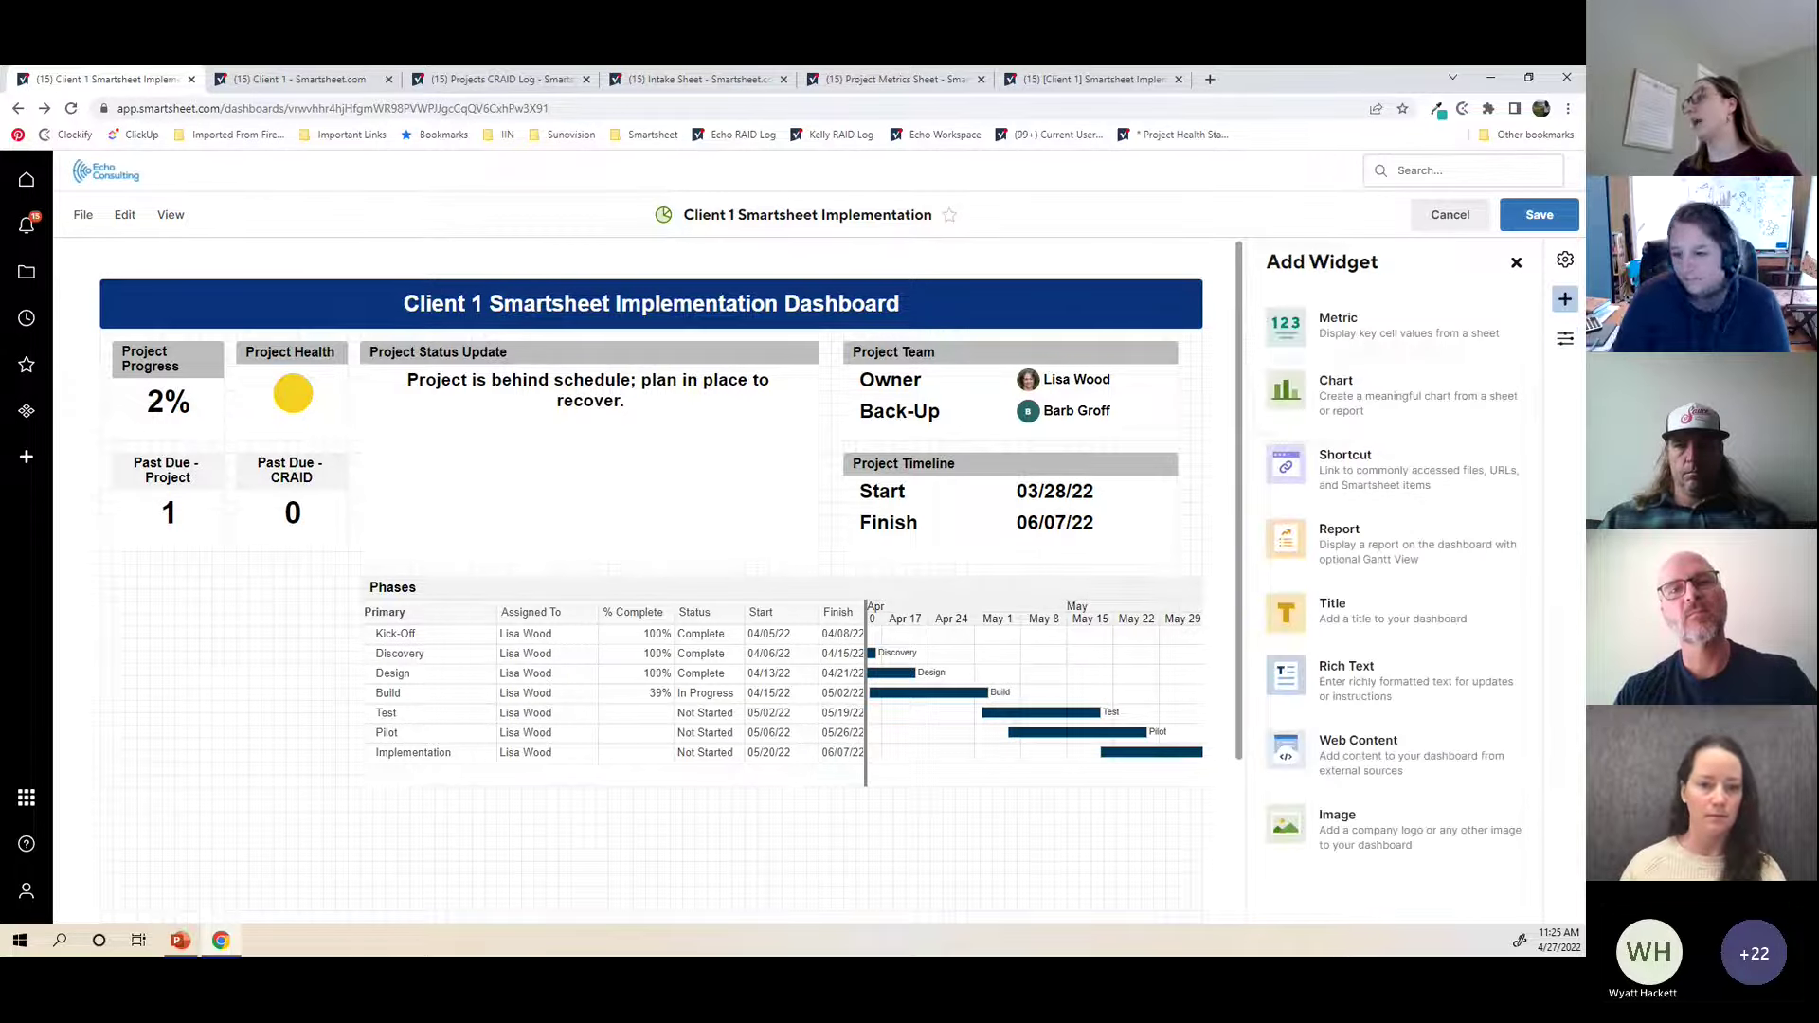
click(1334, 407)
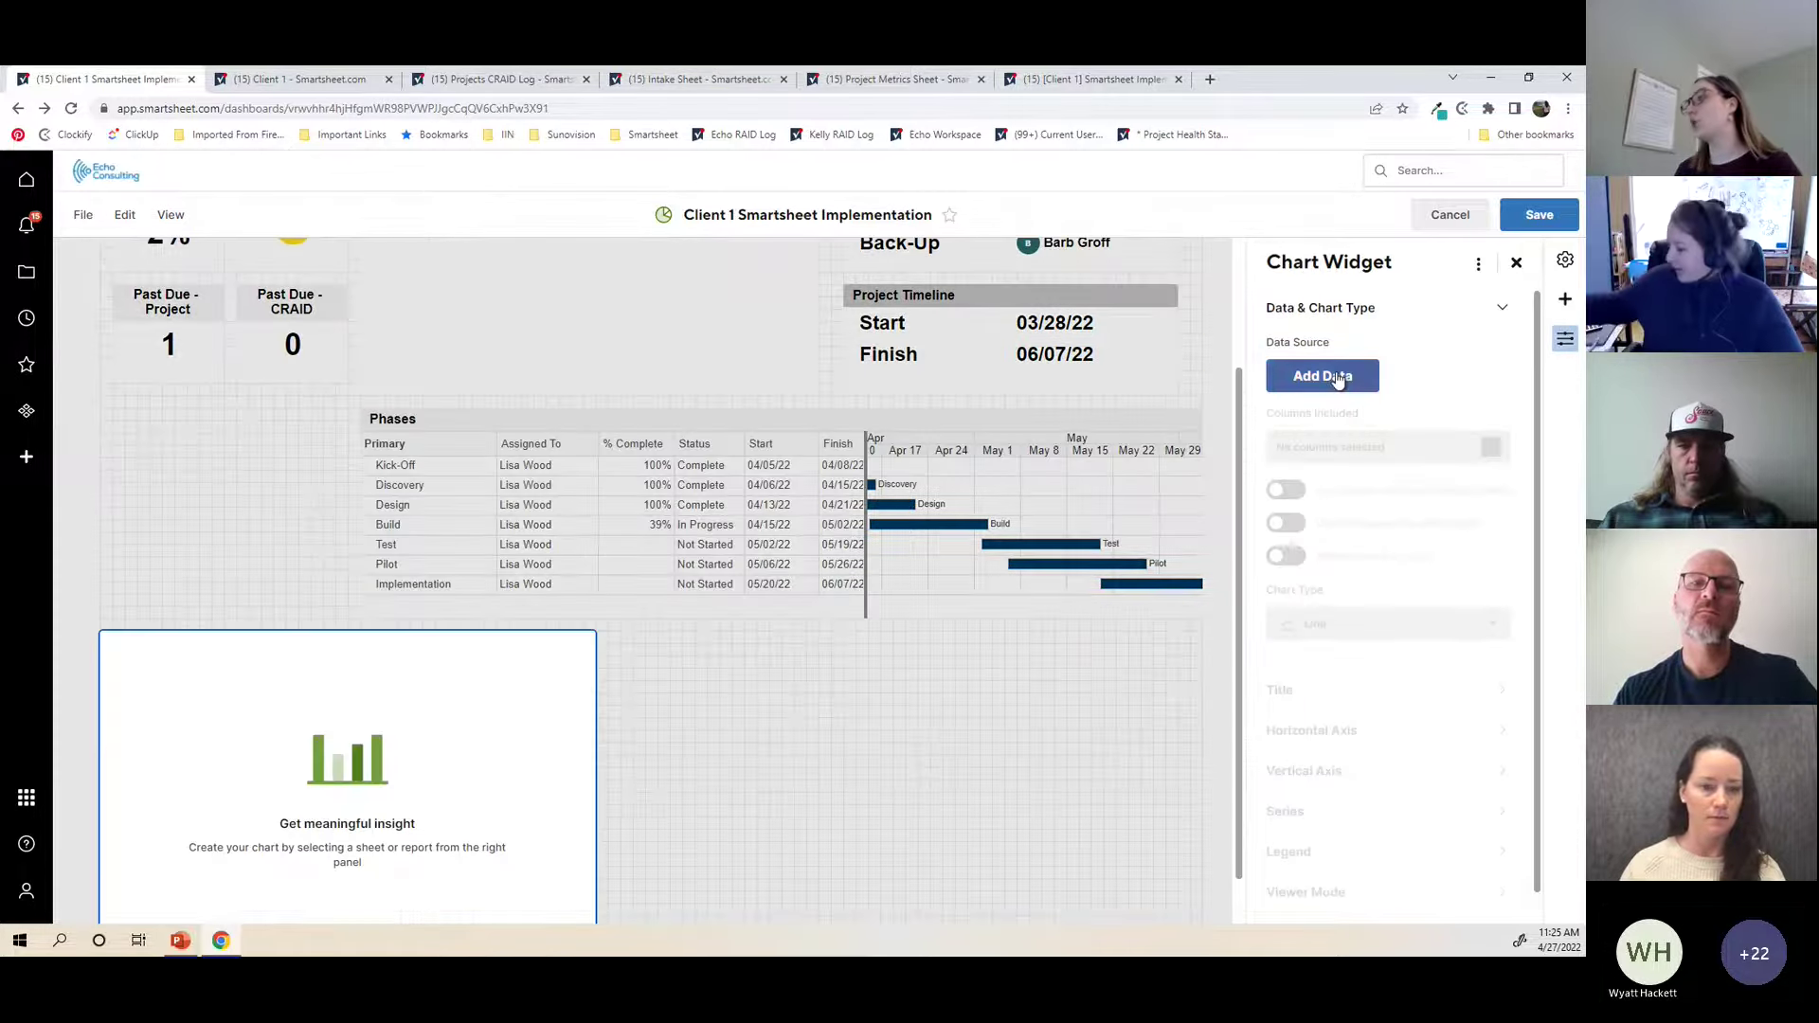
click(1337, 377)
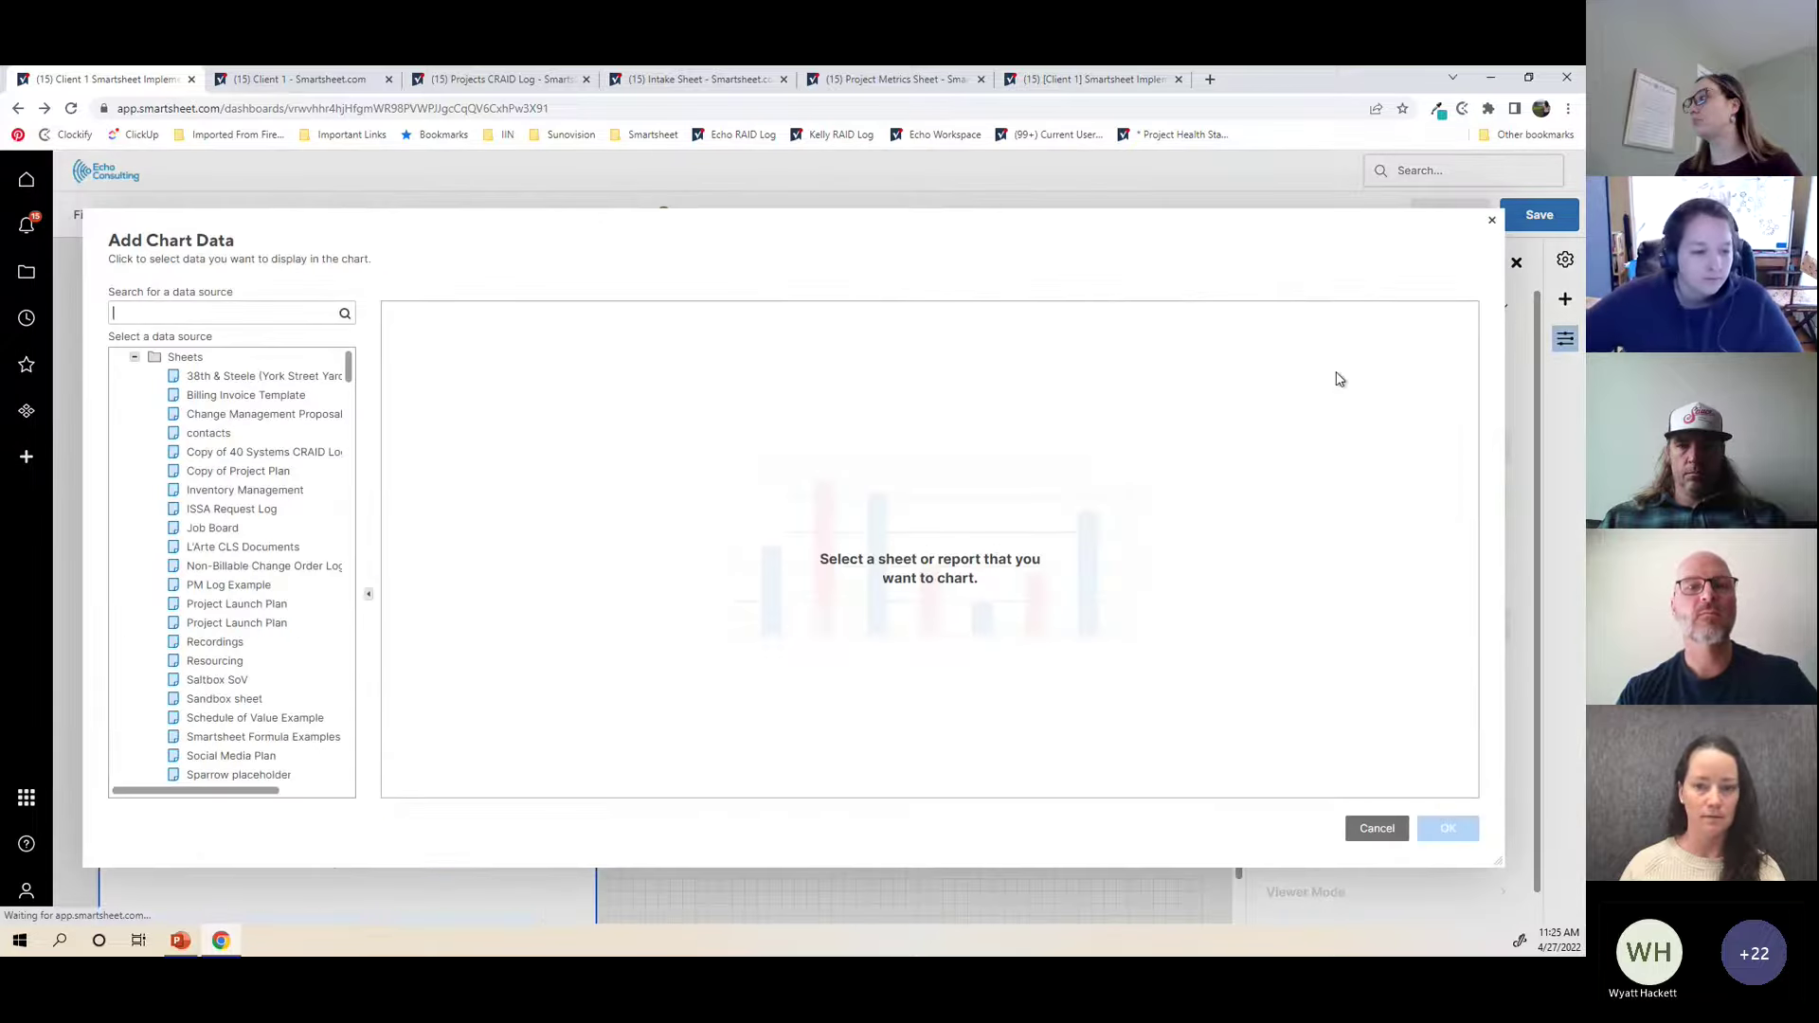
click(137, 360)
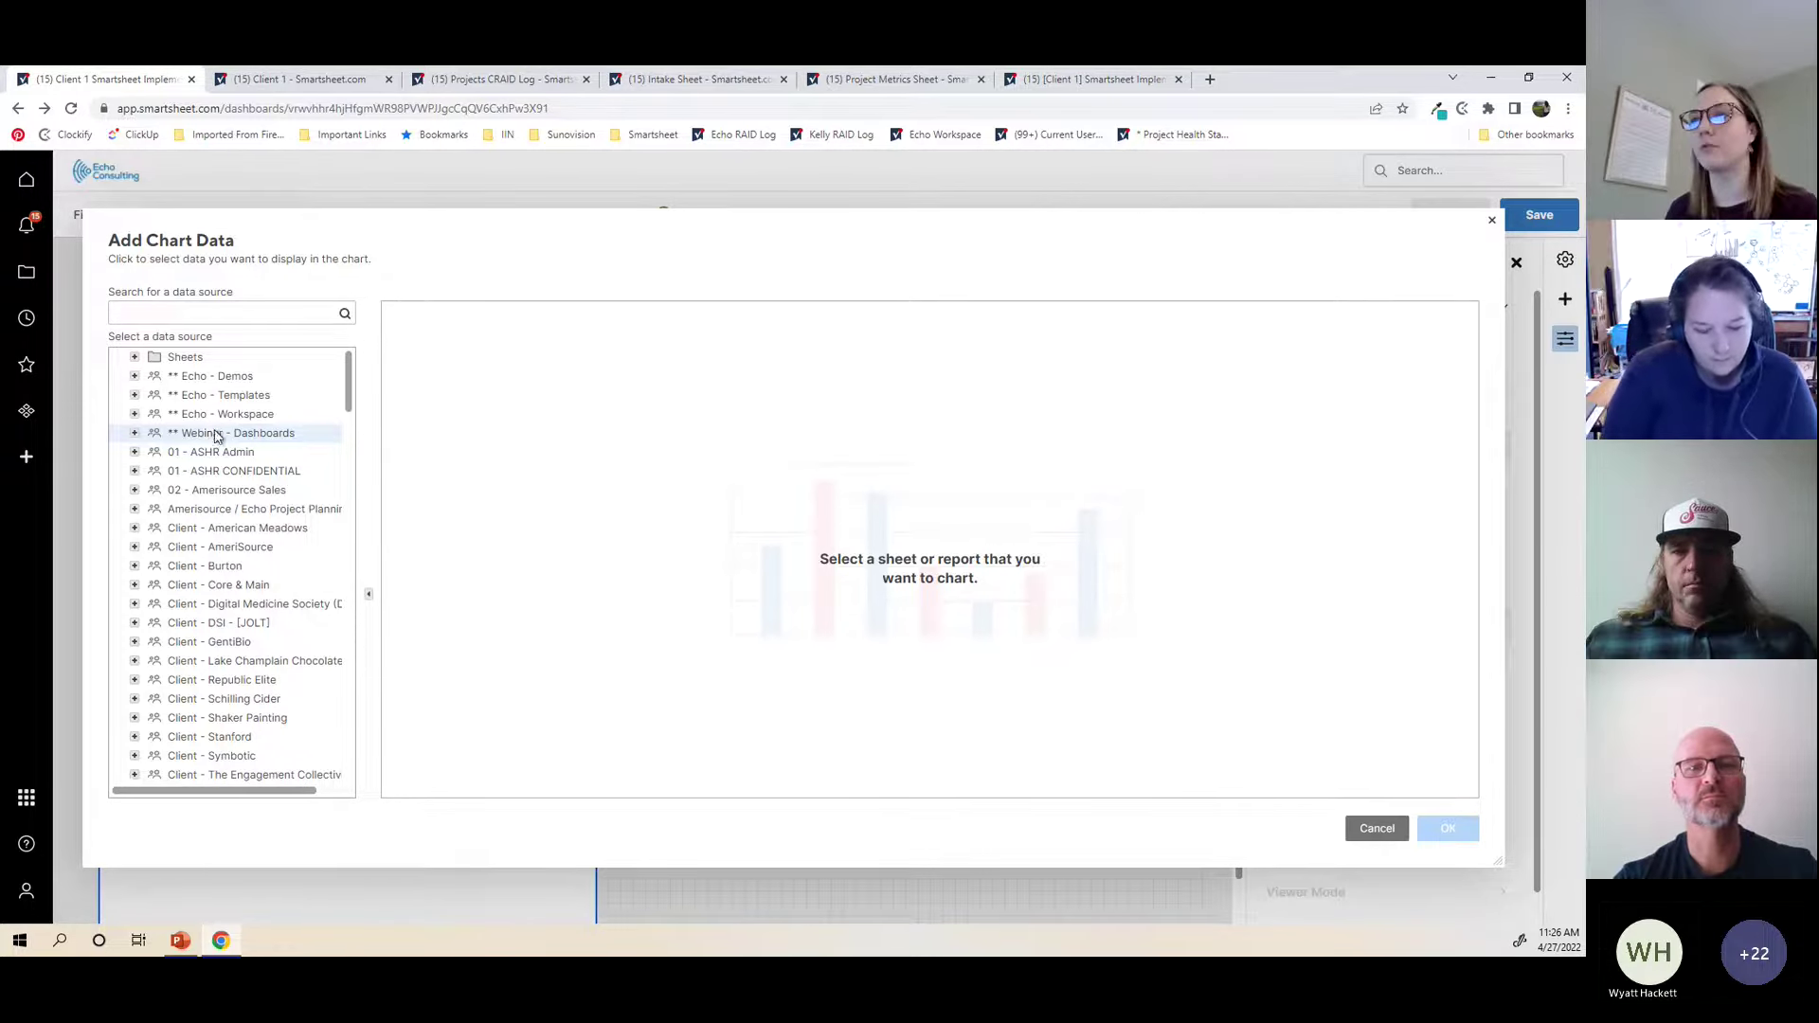
click(134, 434)
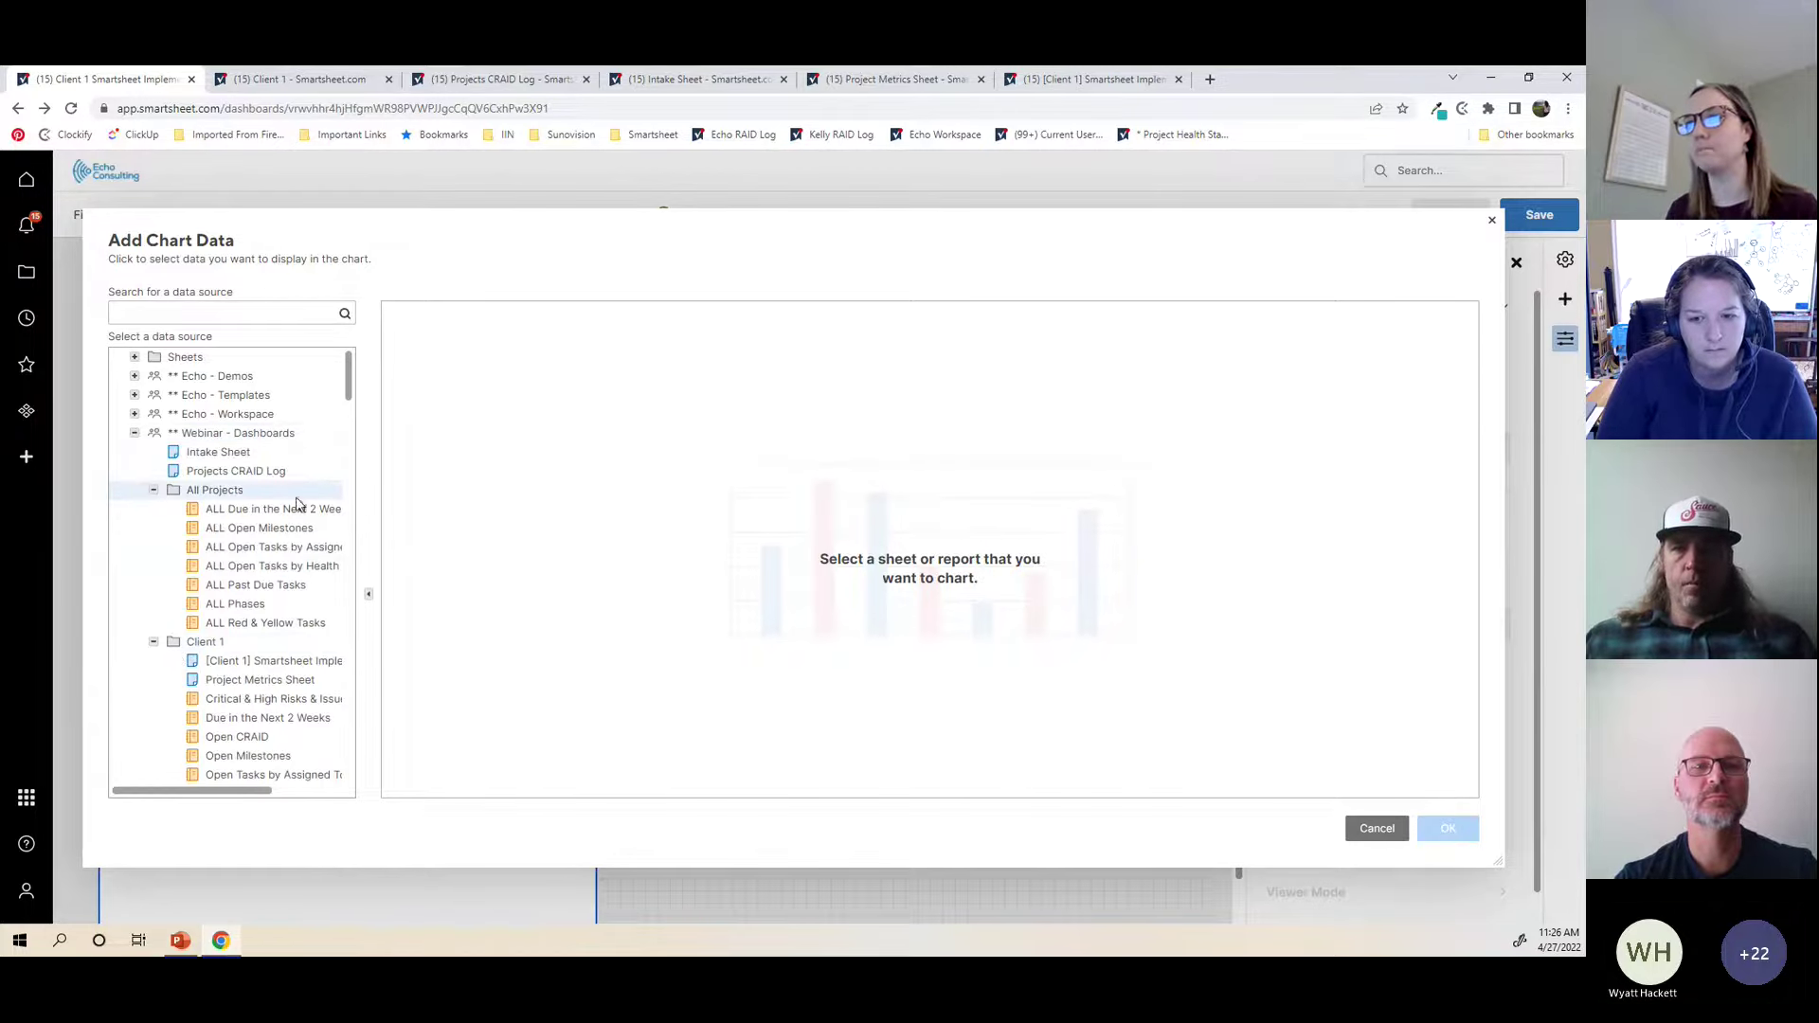
scroll(284, 607, down, 4)
click(265, 515)
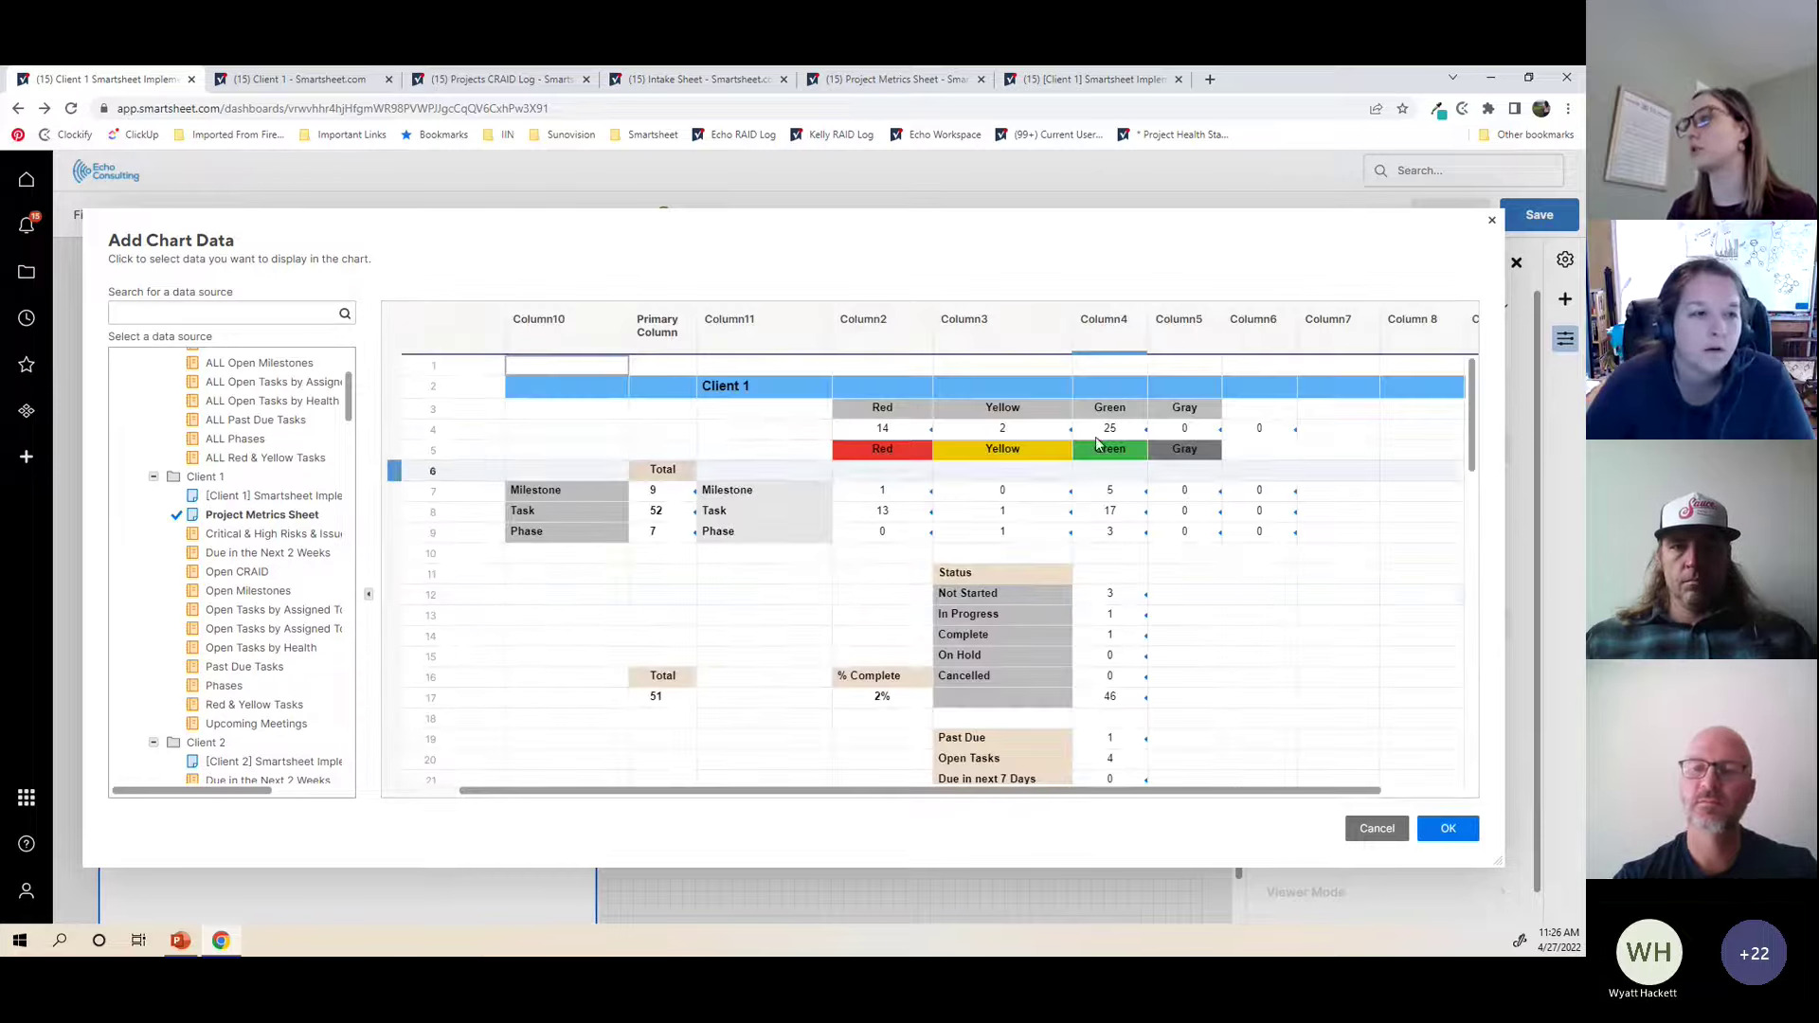
drag(870, 416, 1185, 434)
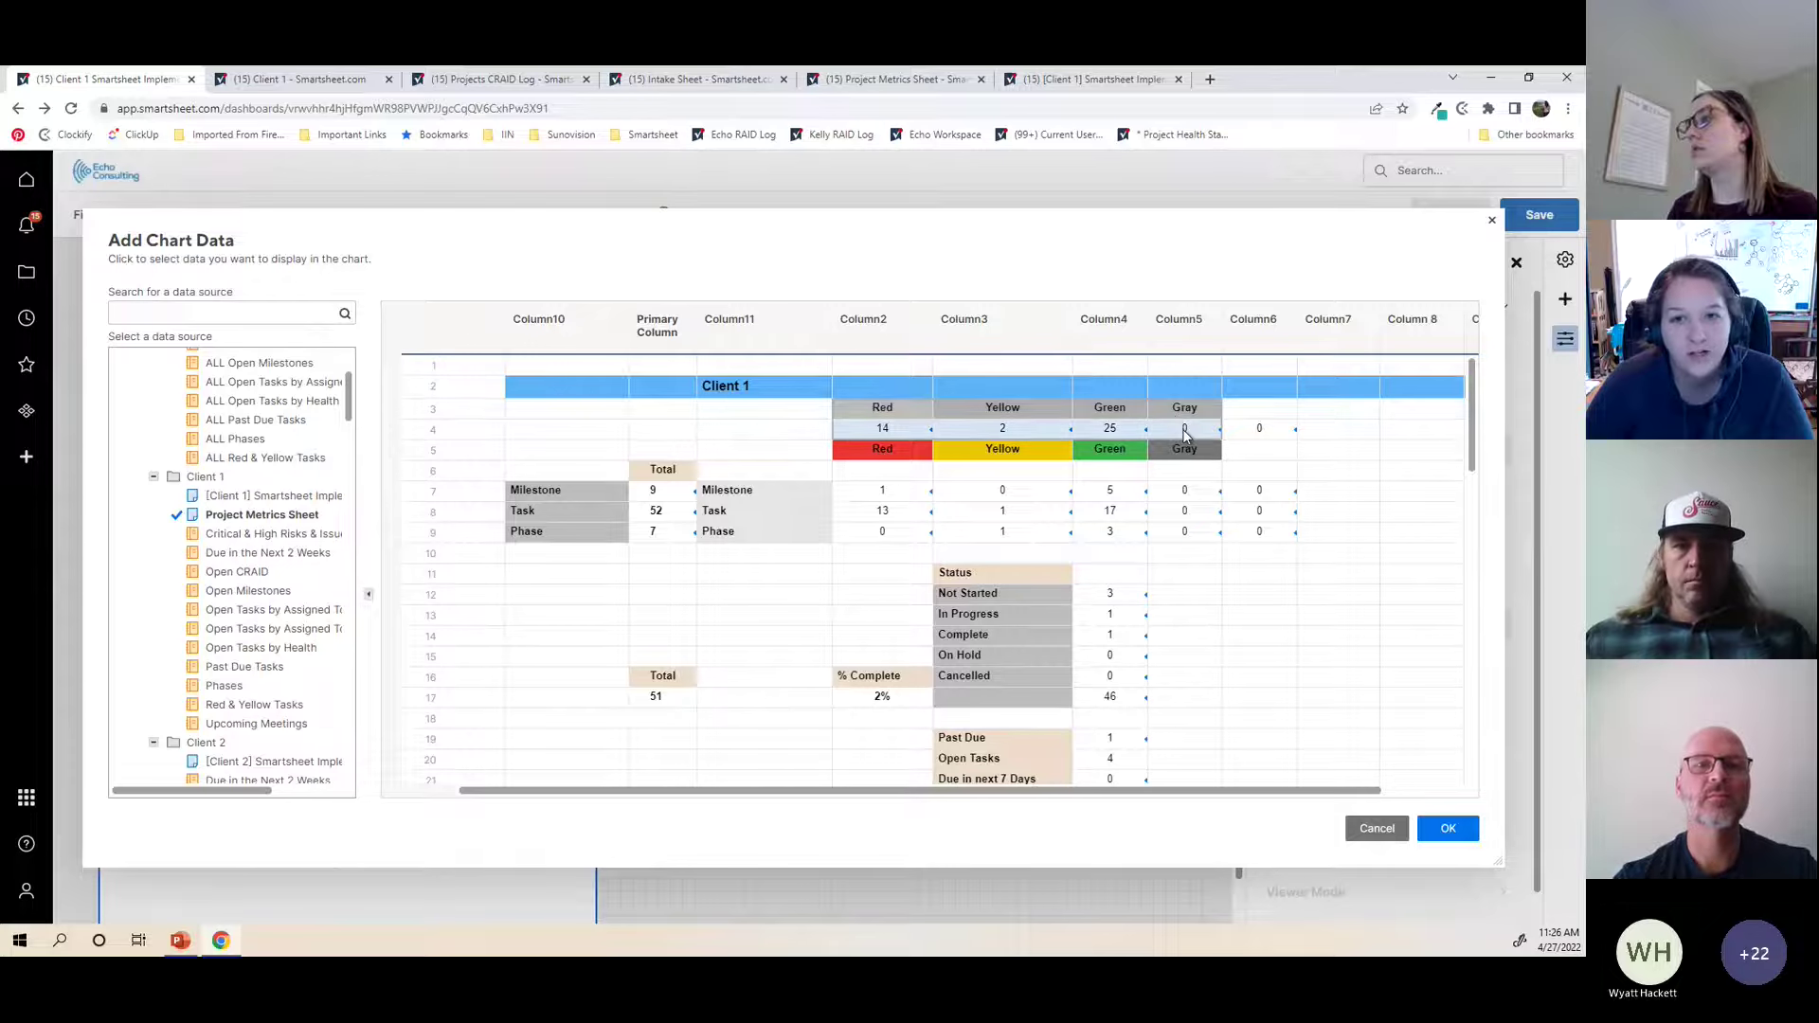
click(1448, 828)
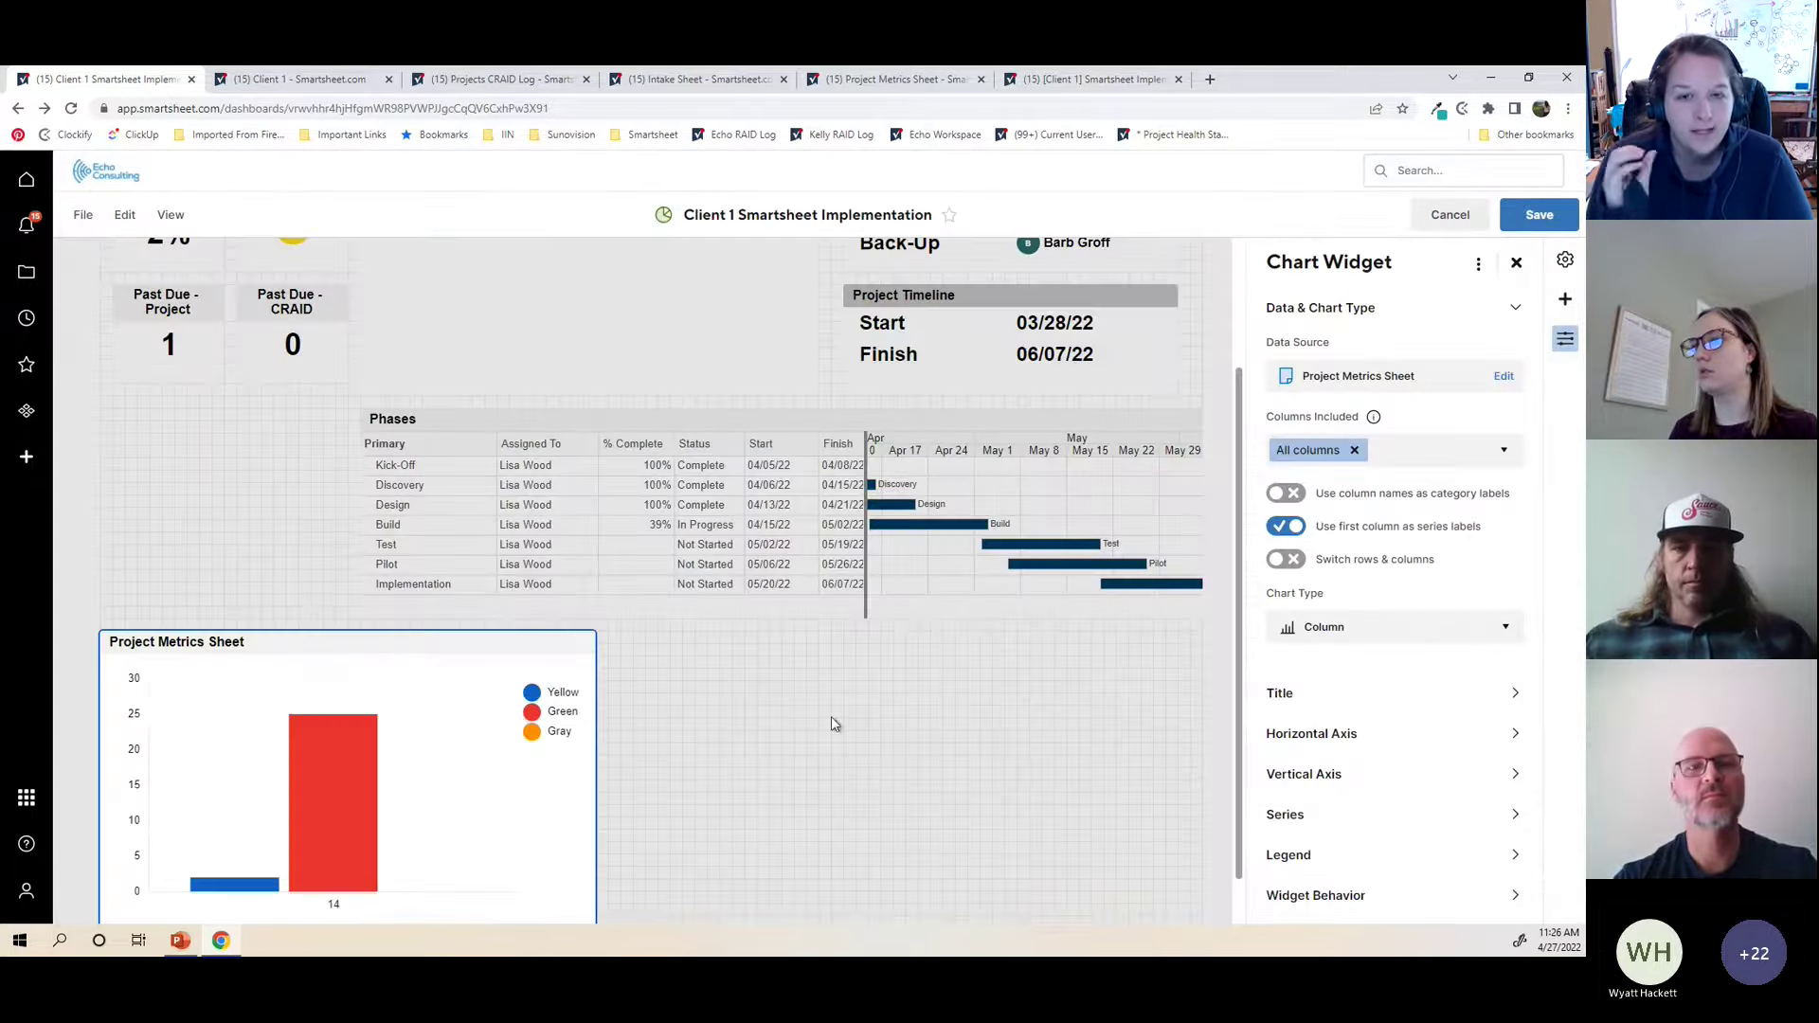
Step: Shrink the new chart widget and place it beneath the Past Due widgets, matching the height of the adjacent Phases report
scroll(674, 693, down, 1)
drag(595, 900, 343, 772)
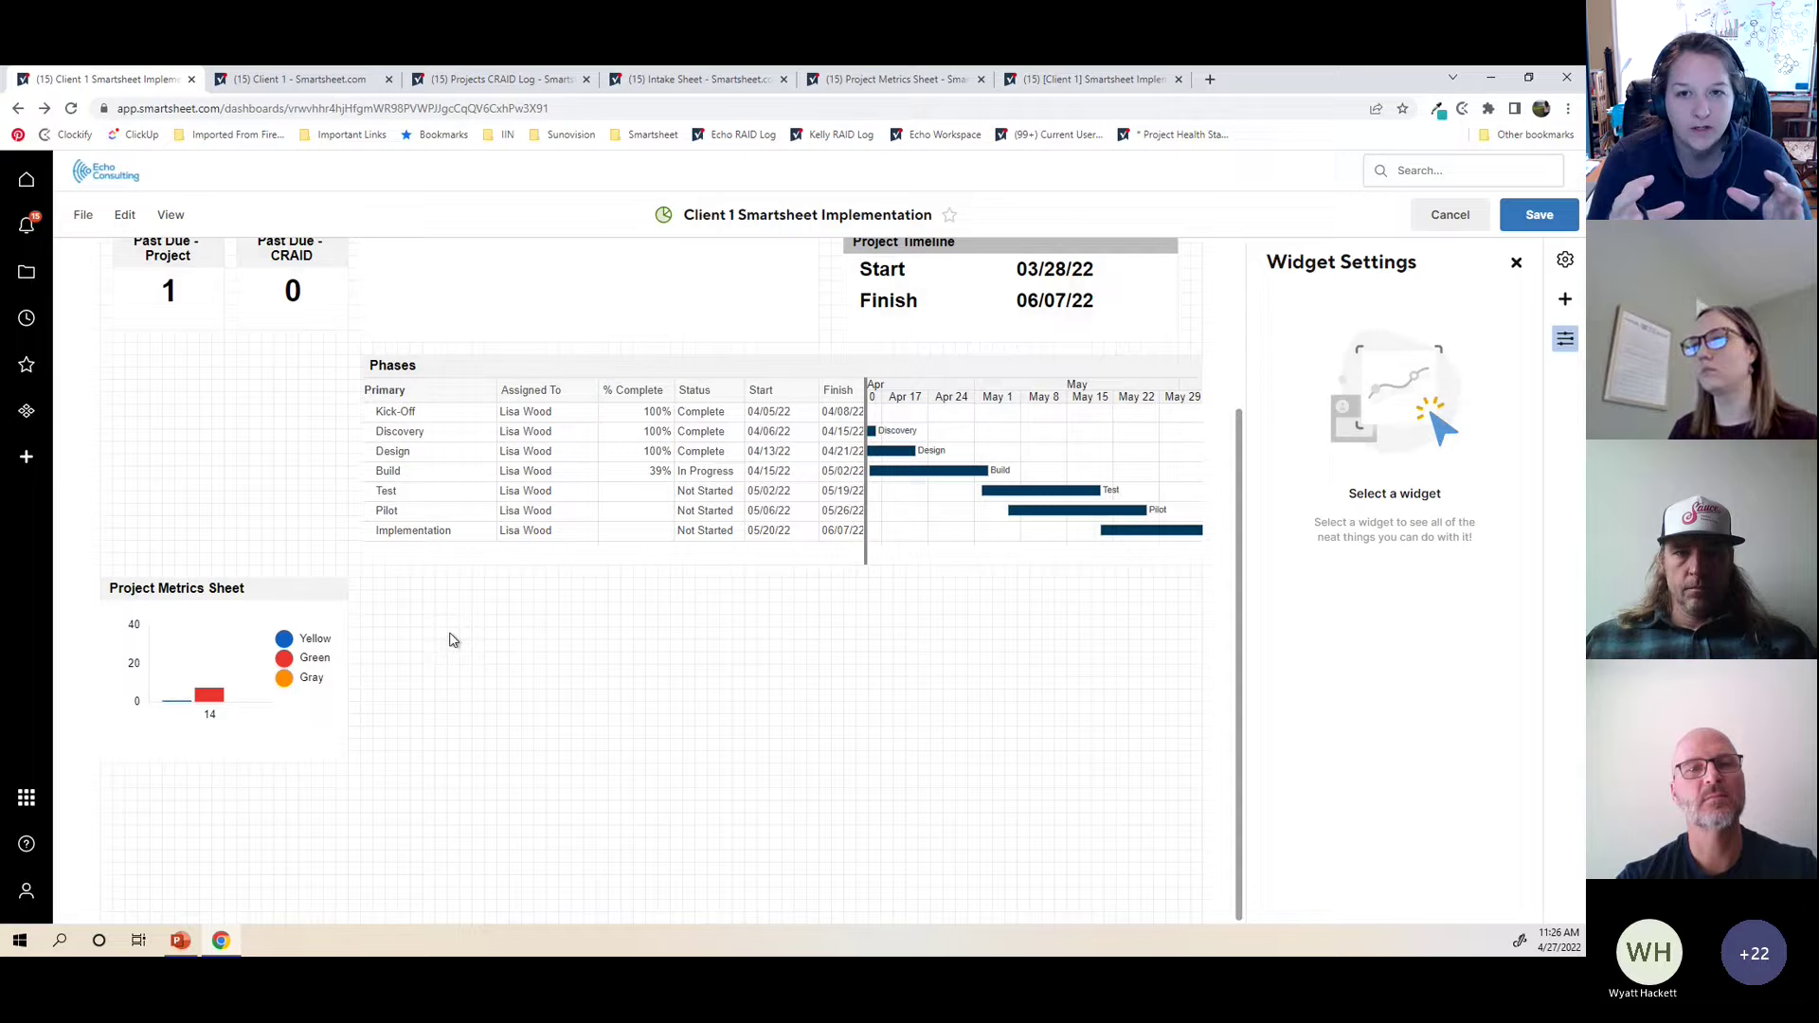
click(446, 640)
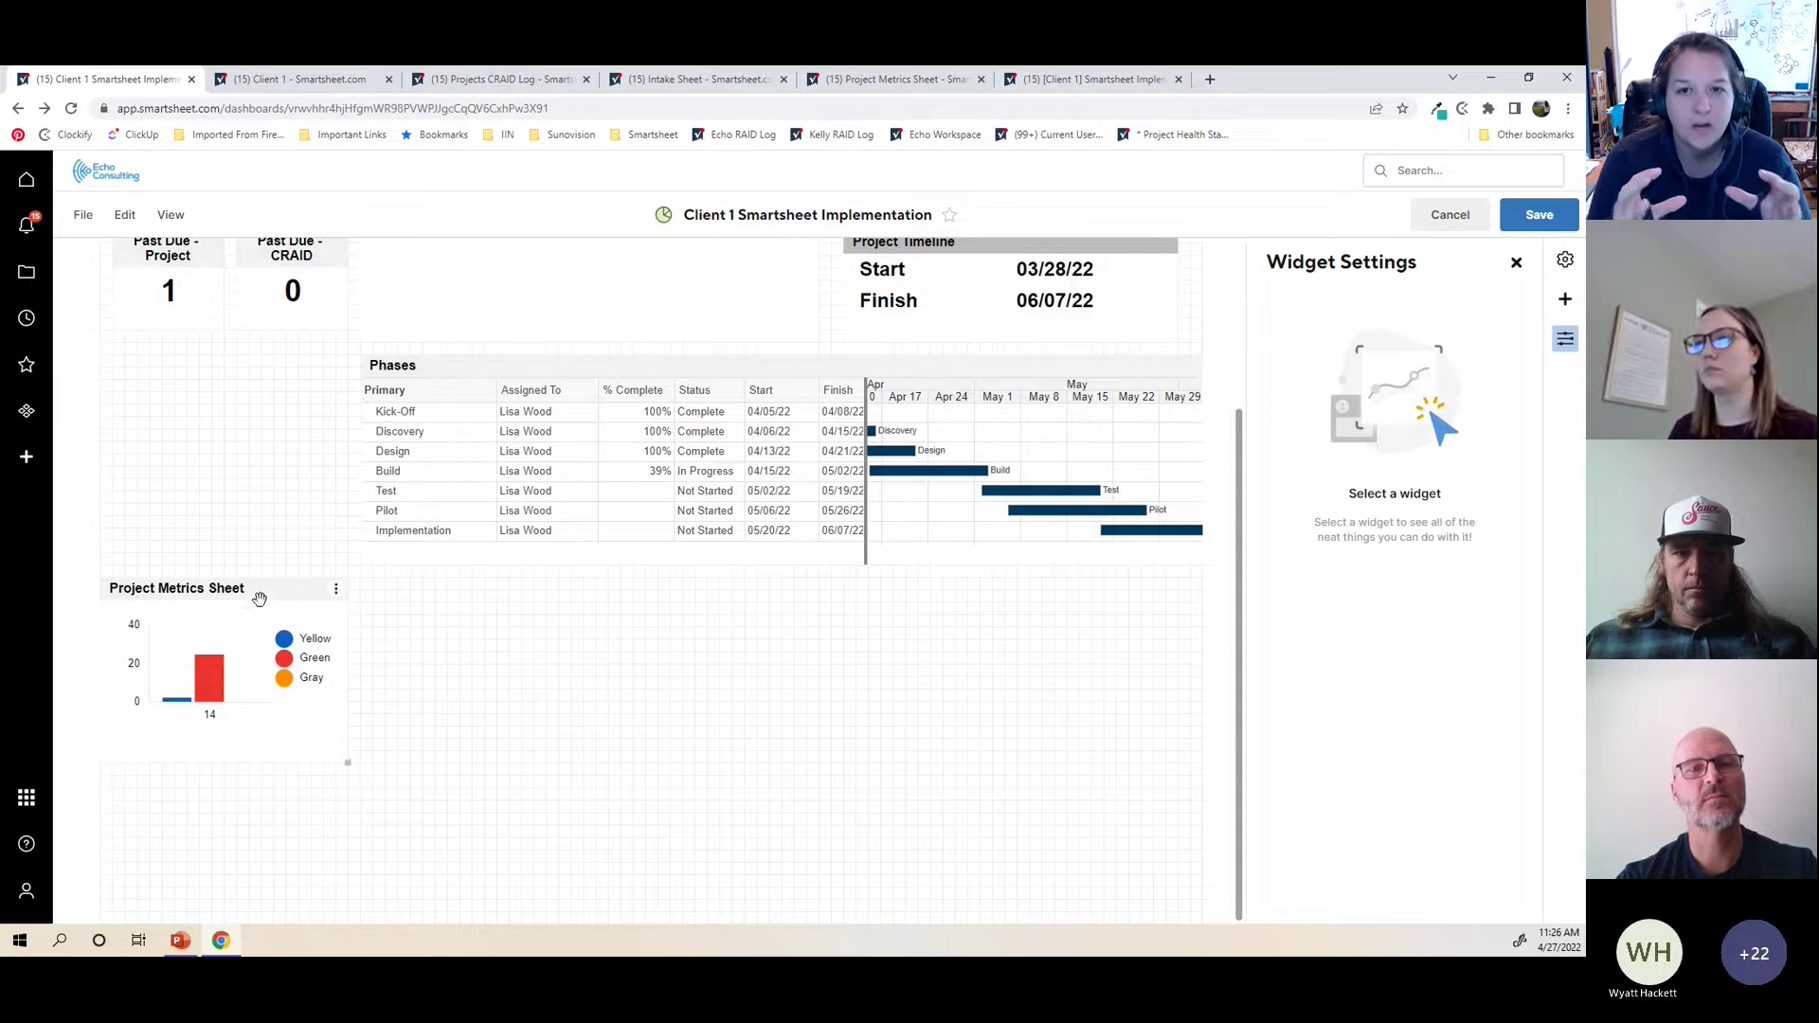
drag(259, 599, 243, 374)
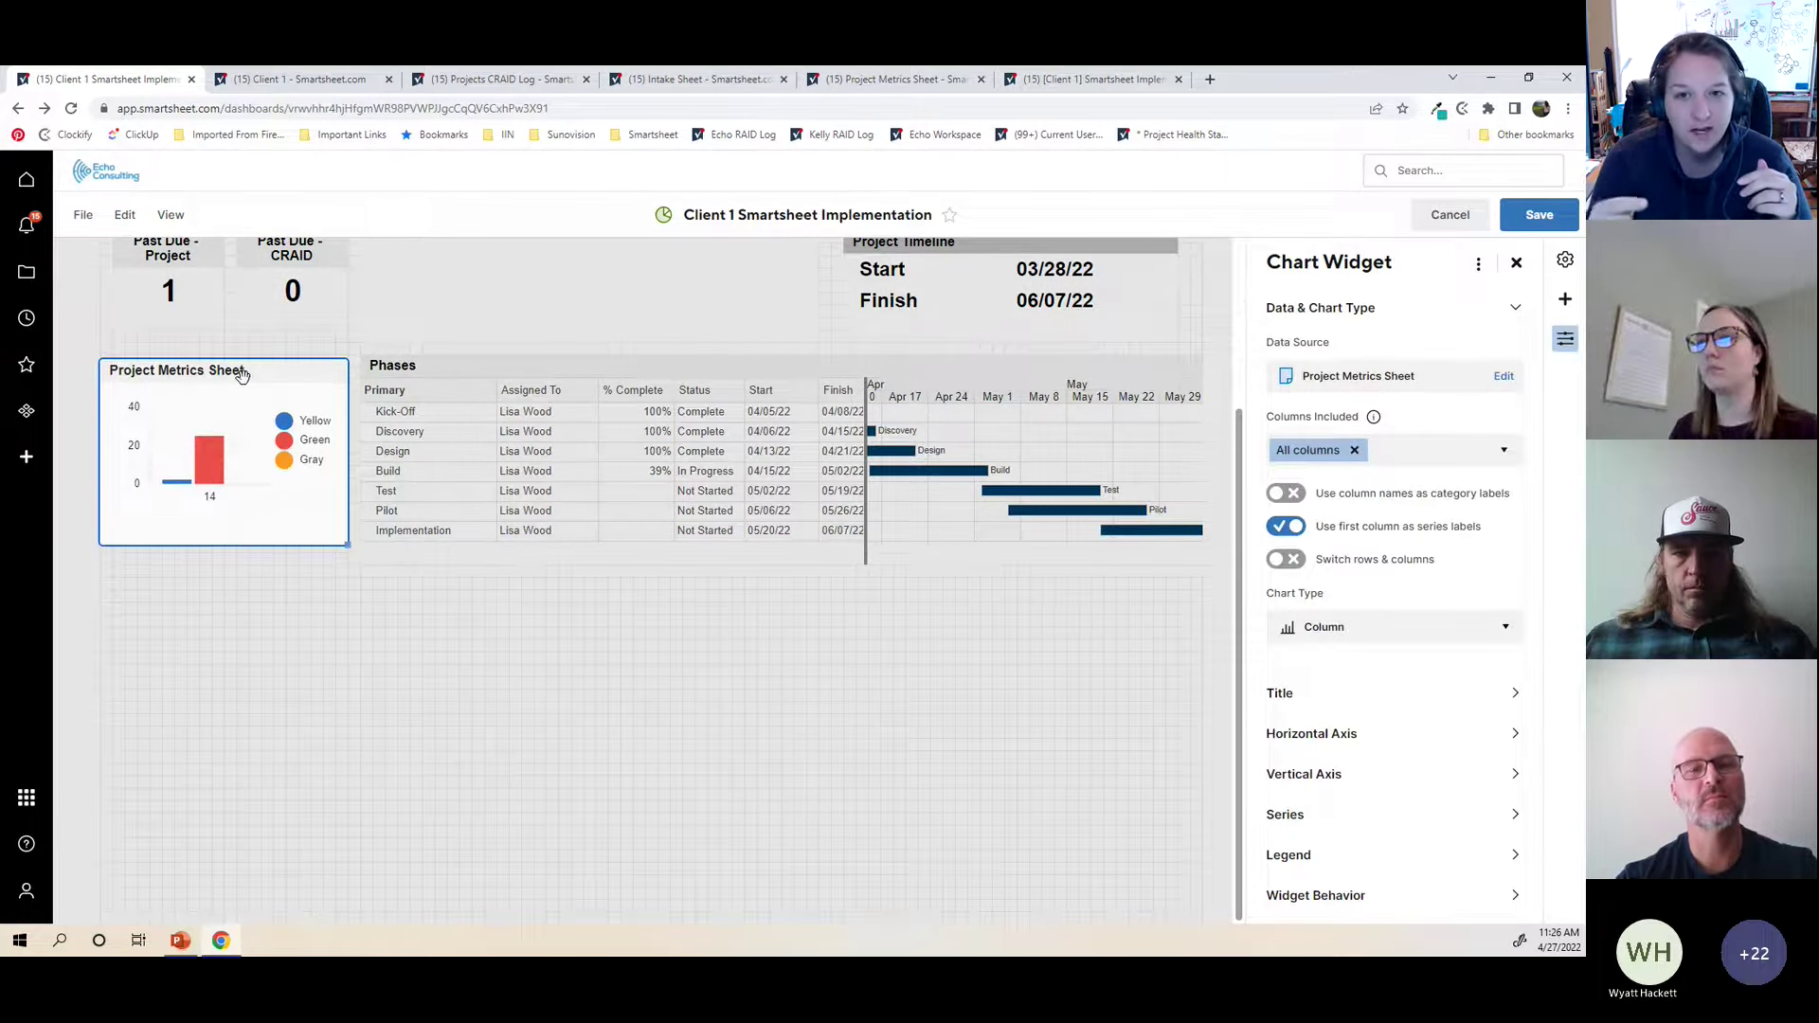
drag(345, 542, 348, 566)
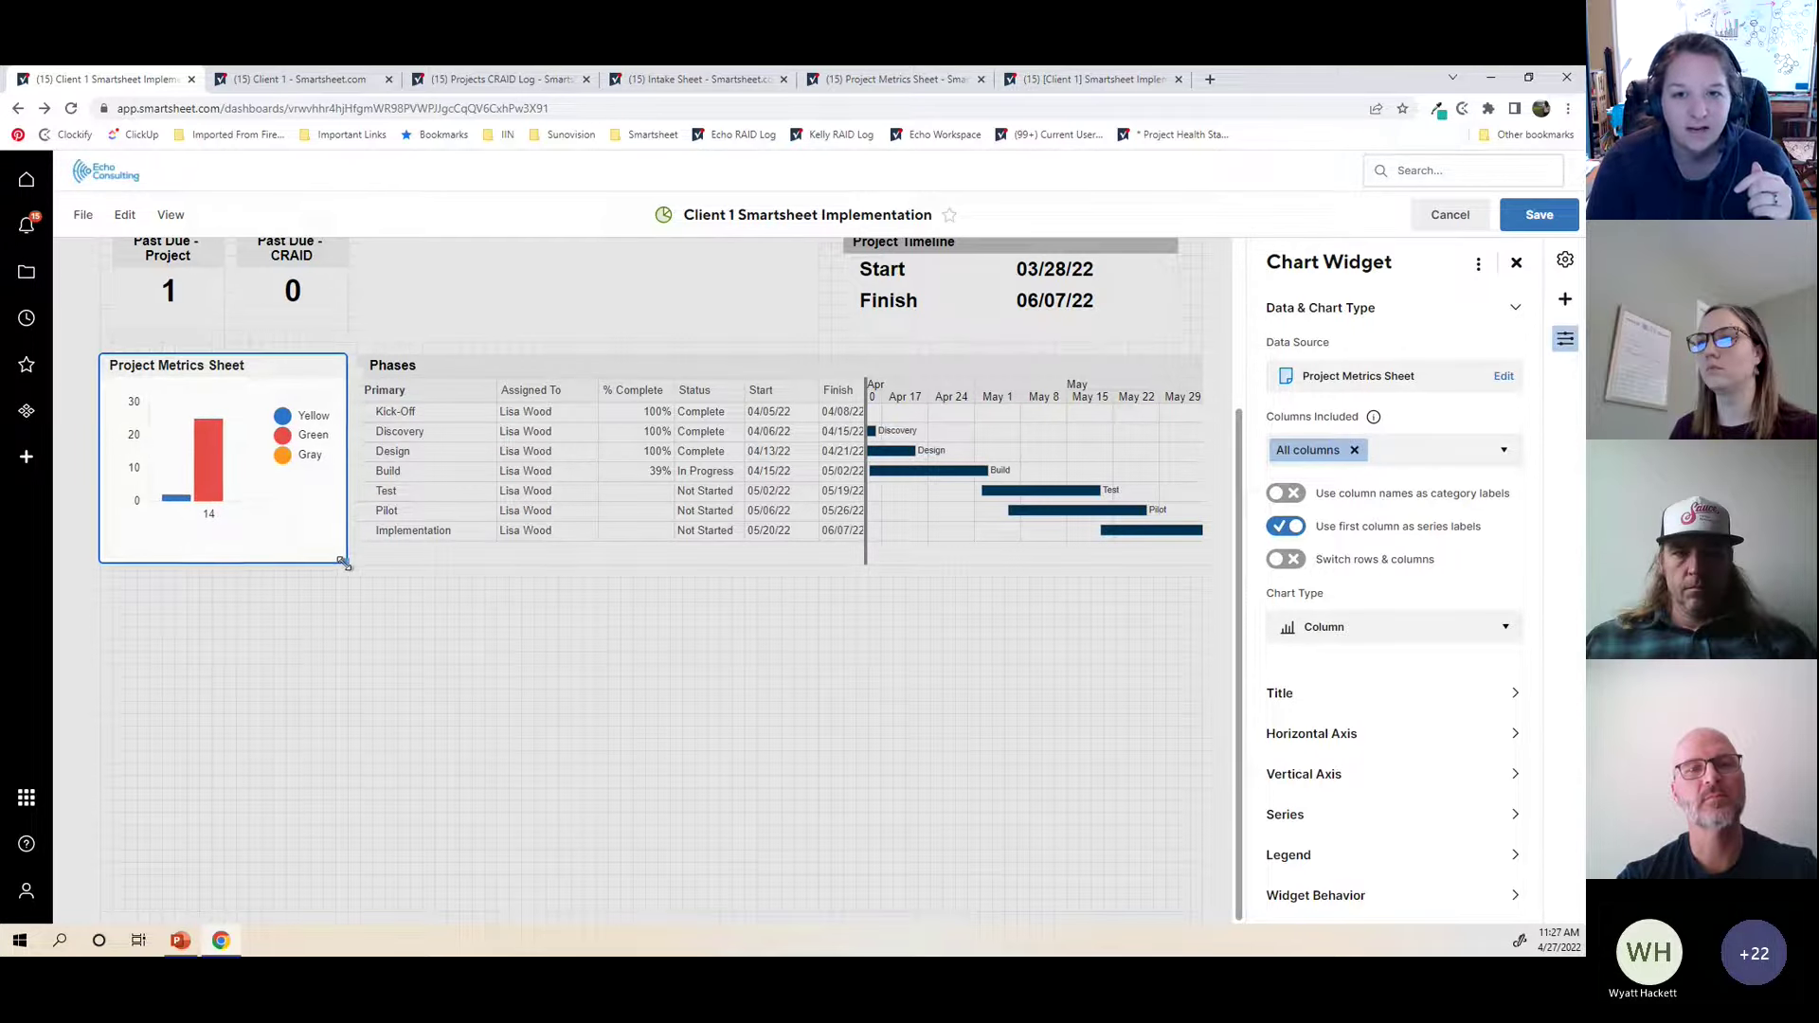
click(349, 750)
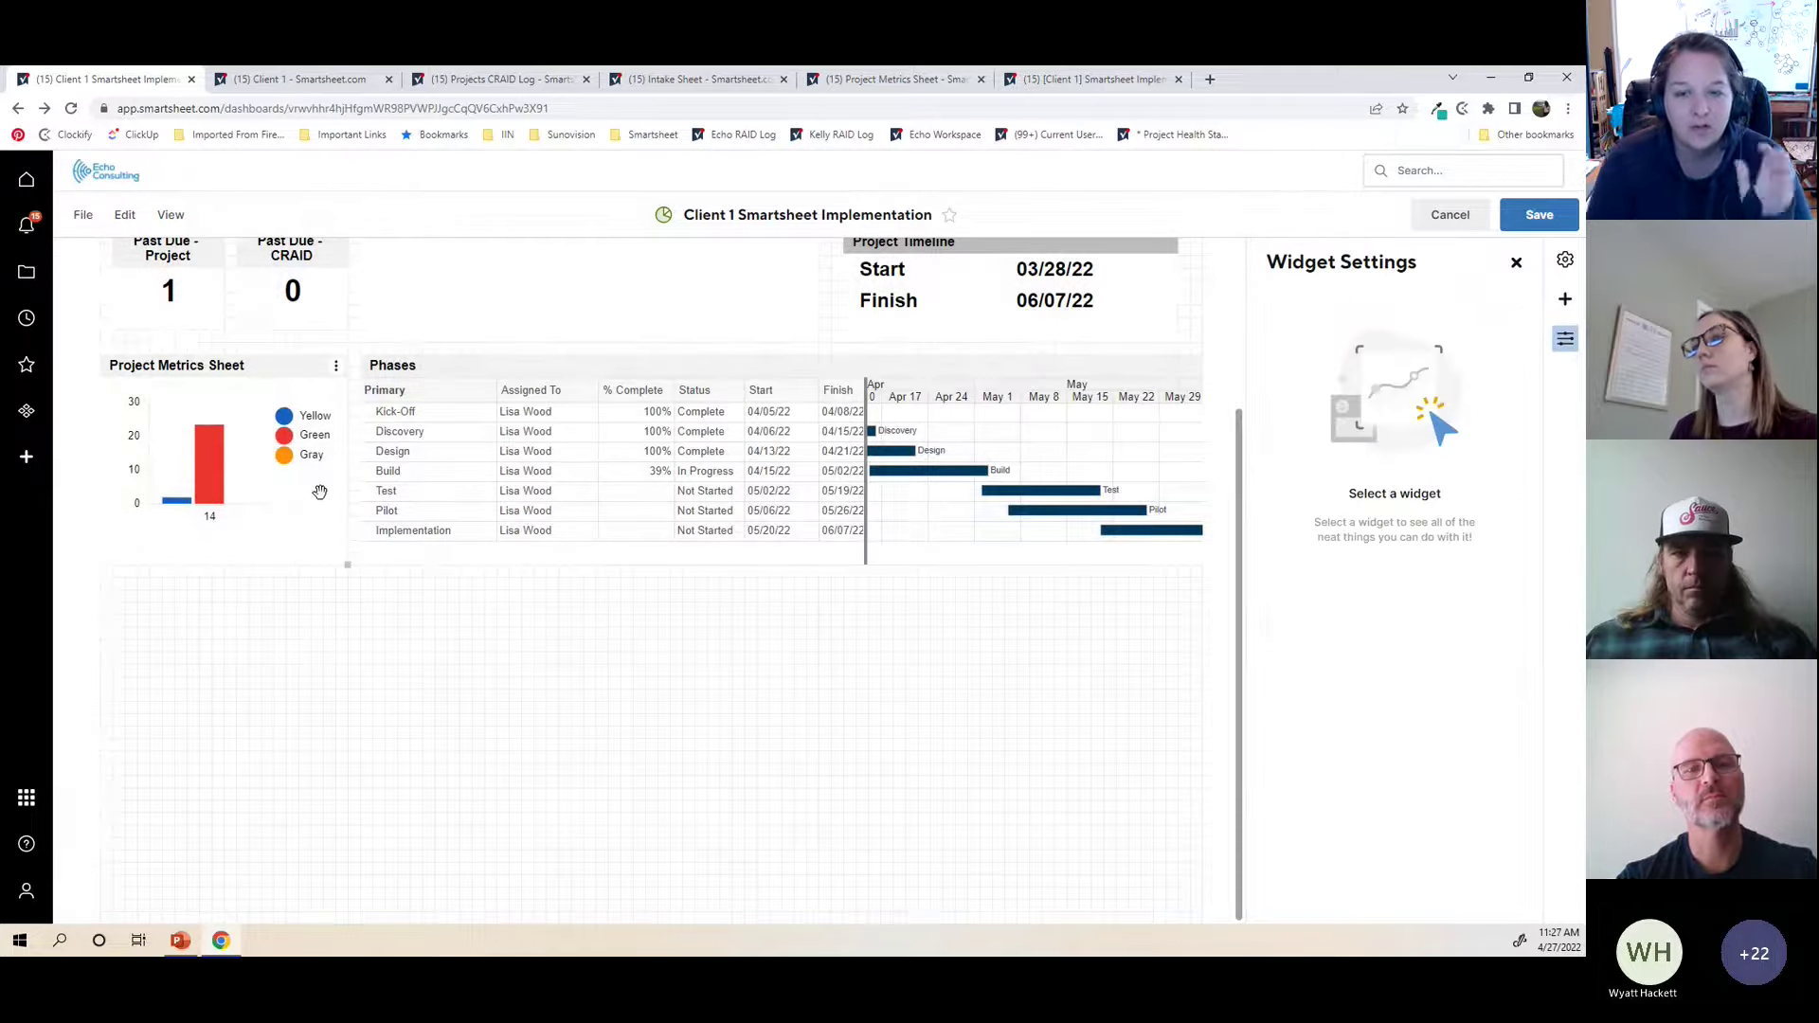
Step: Retitle the chart widget "Tasks by Health"
click(319, 491)
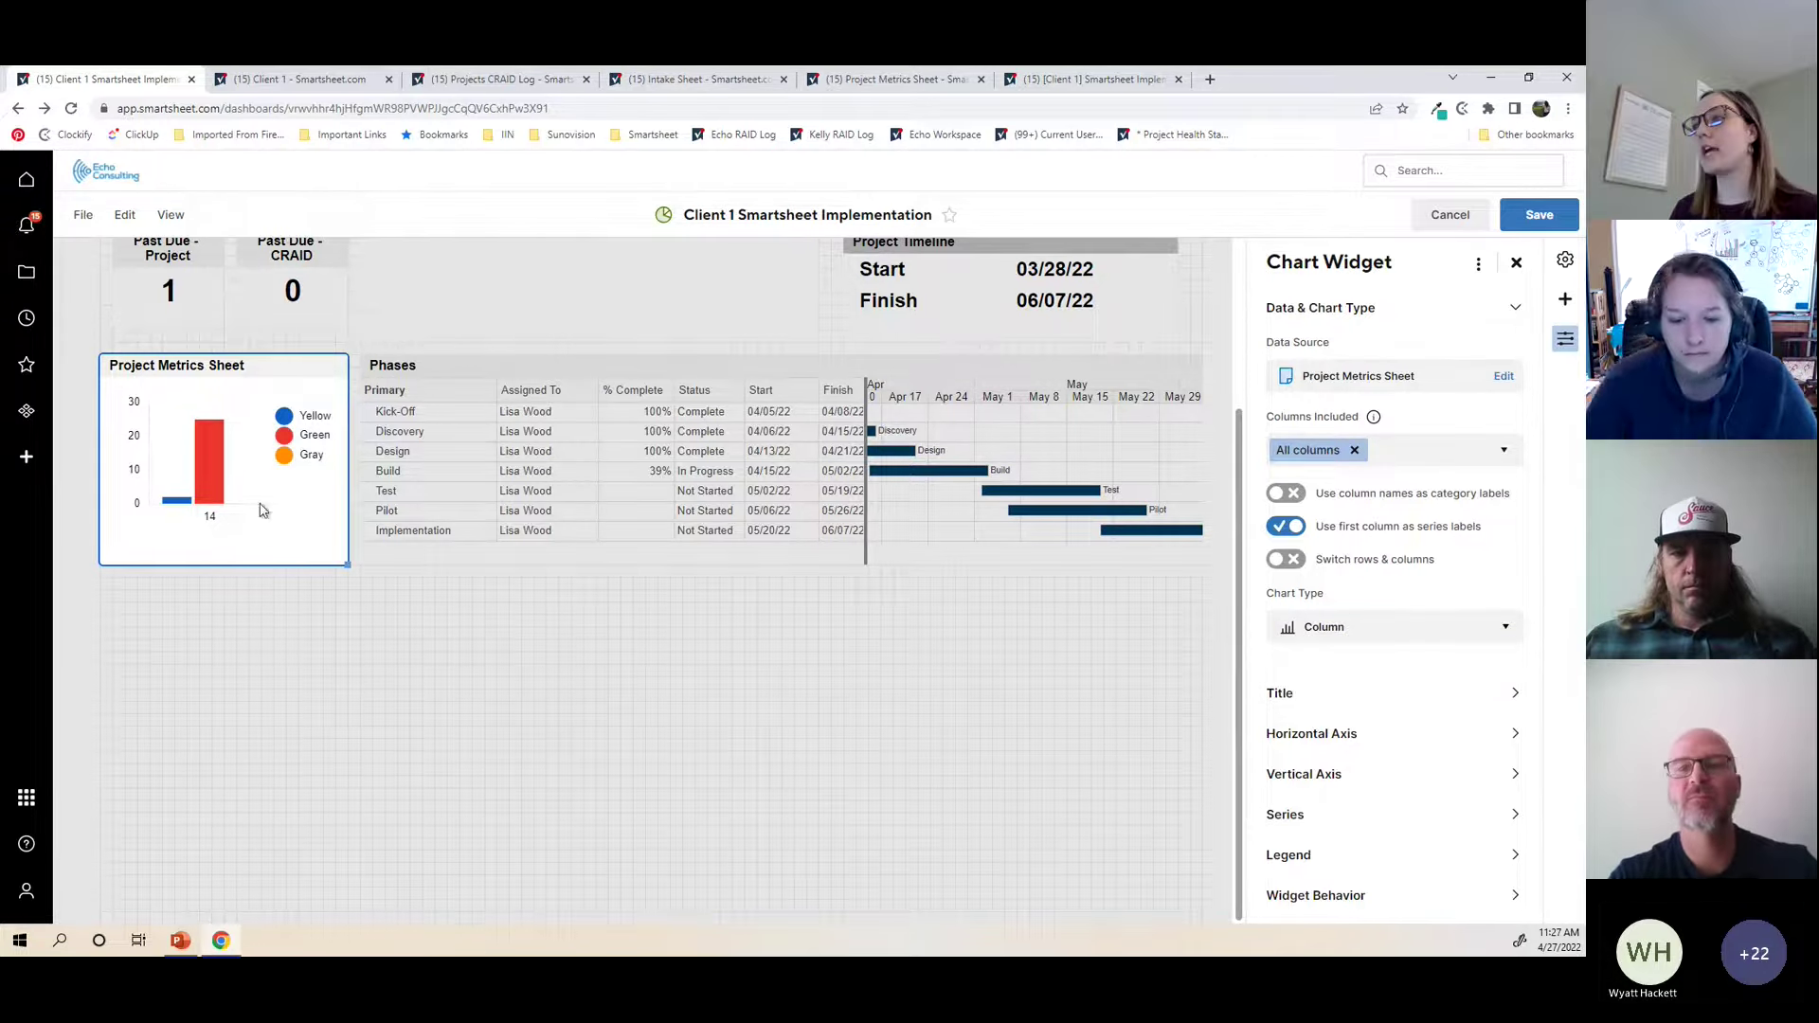
click(199, 363)
key(BackSpace)
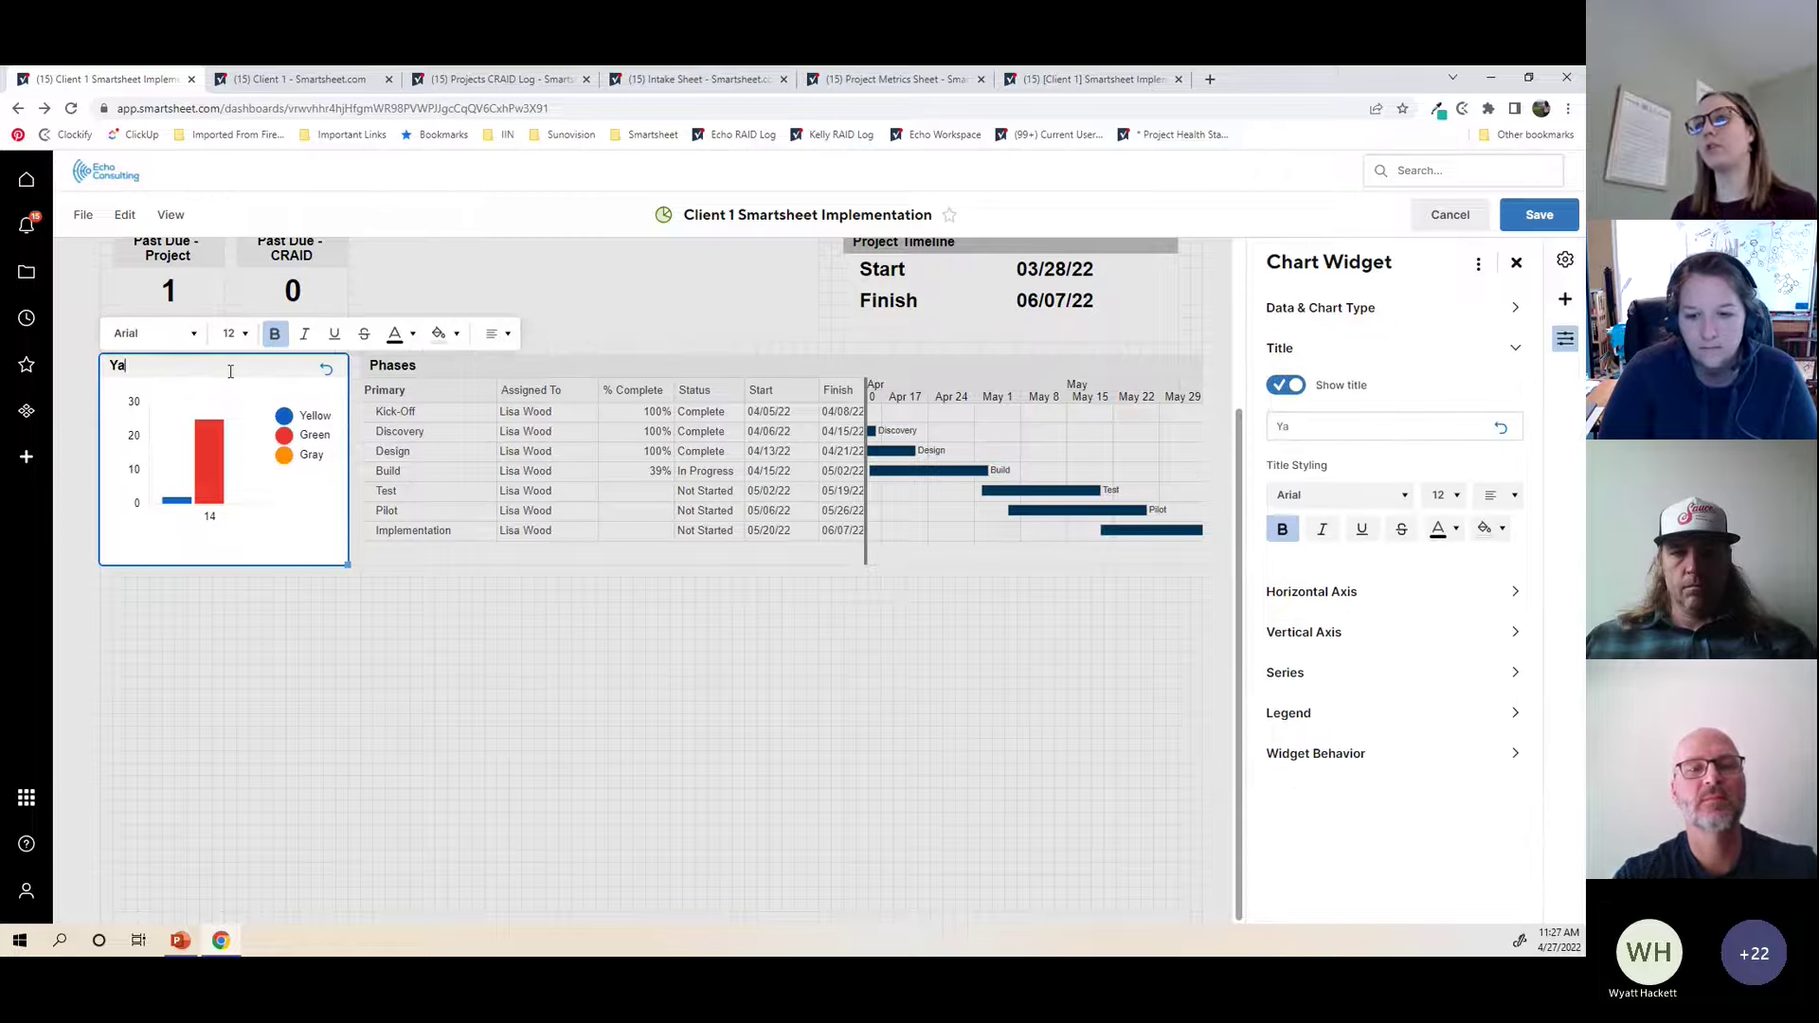
text(Tasks by Health)
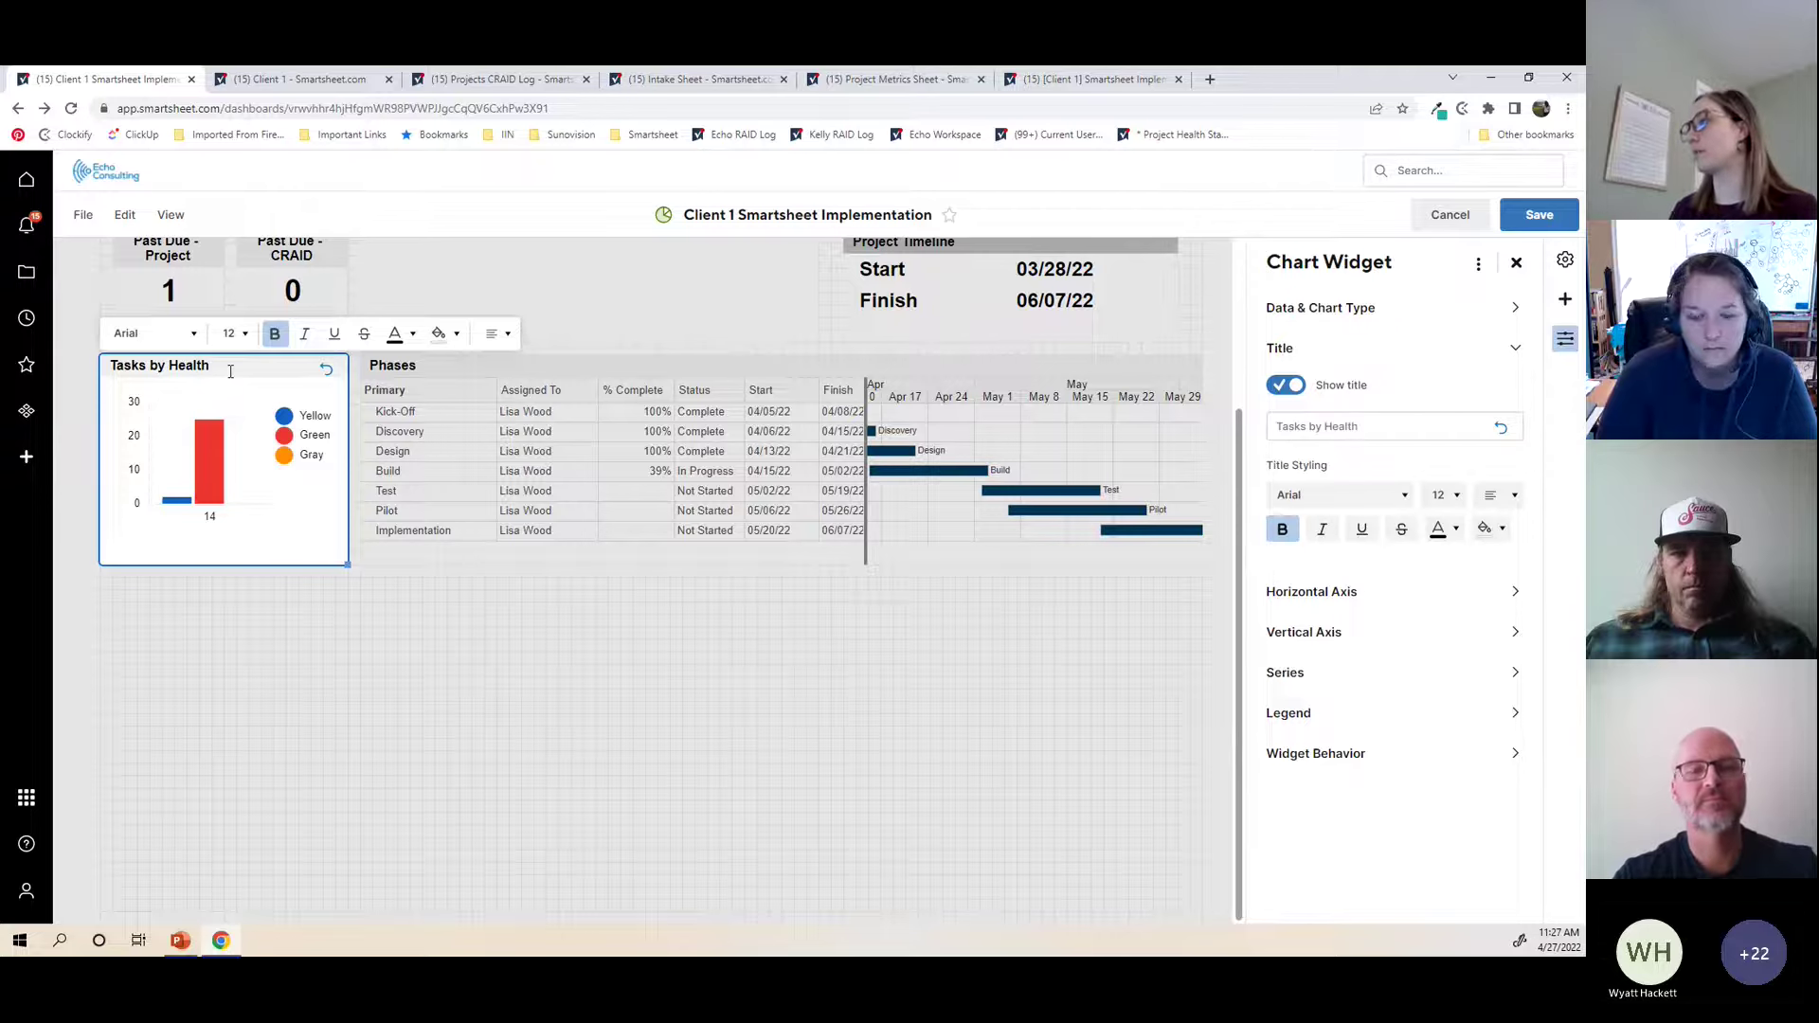
Step: Try switching rows and columns in the Tasks by Health column chart, and restore the original arrangement
click(1514, 316)
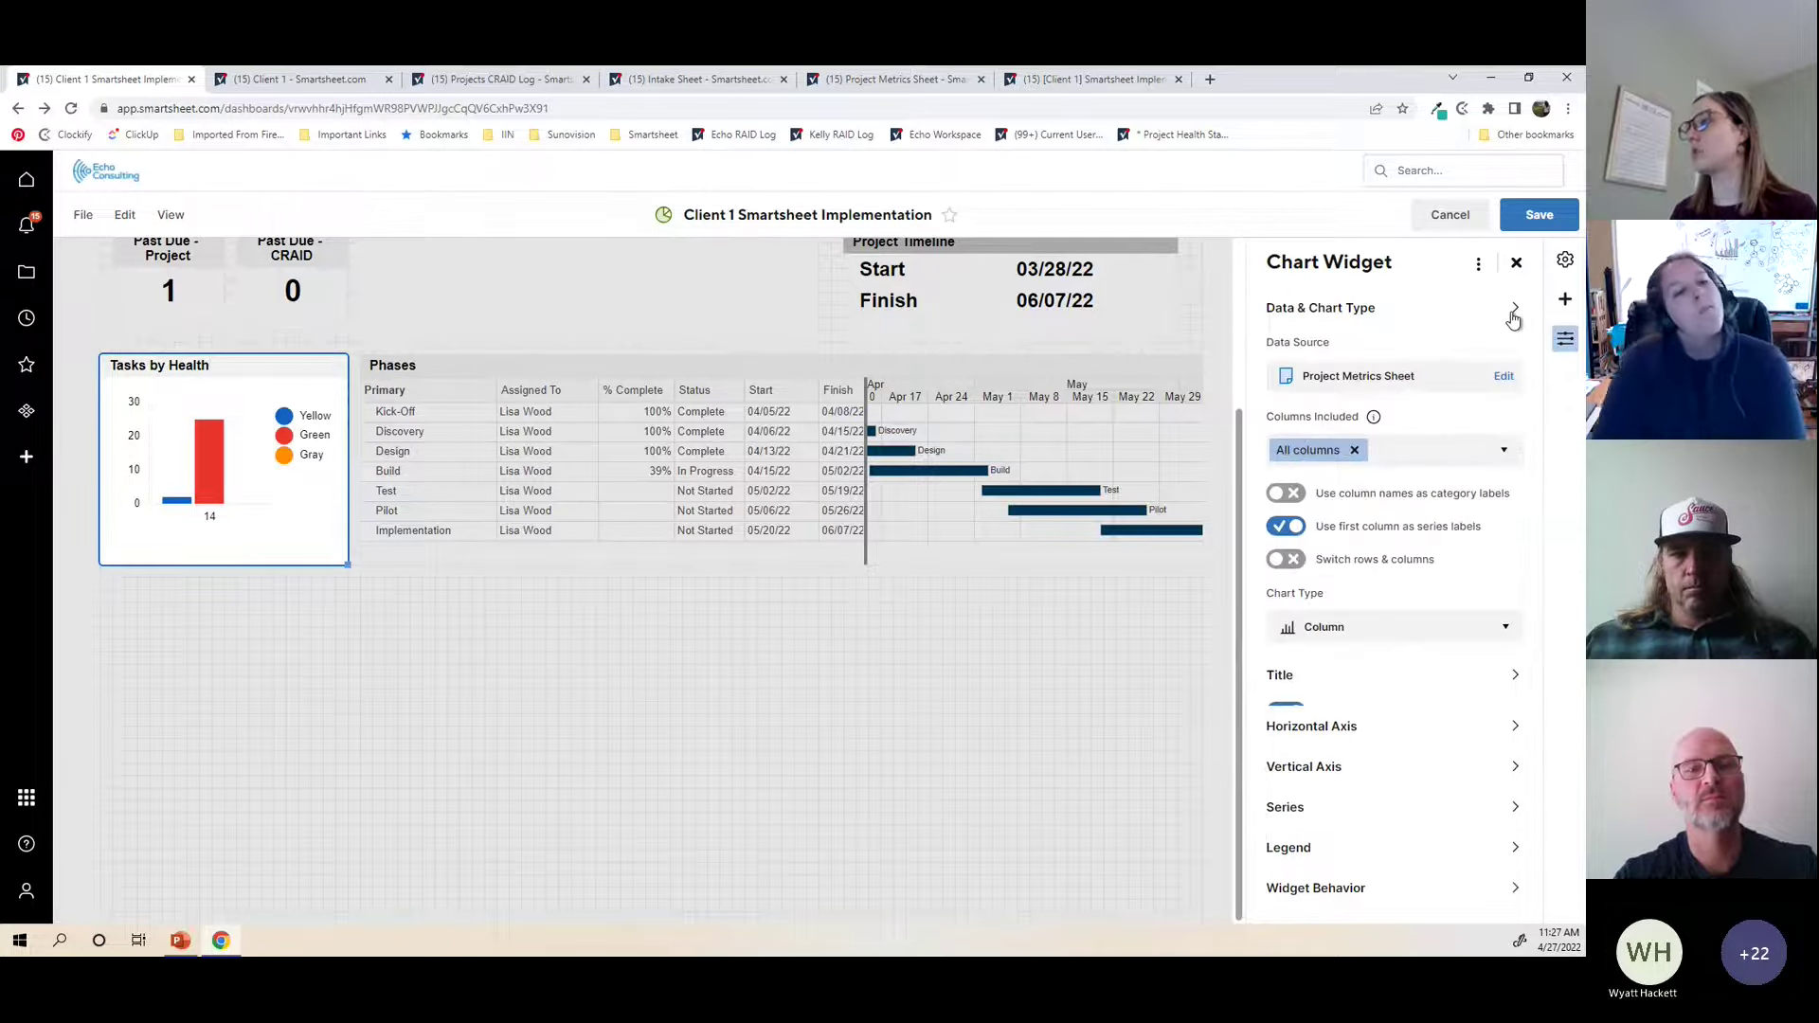
click(1313, 630)
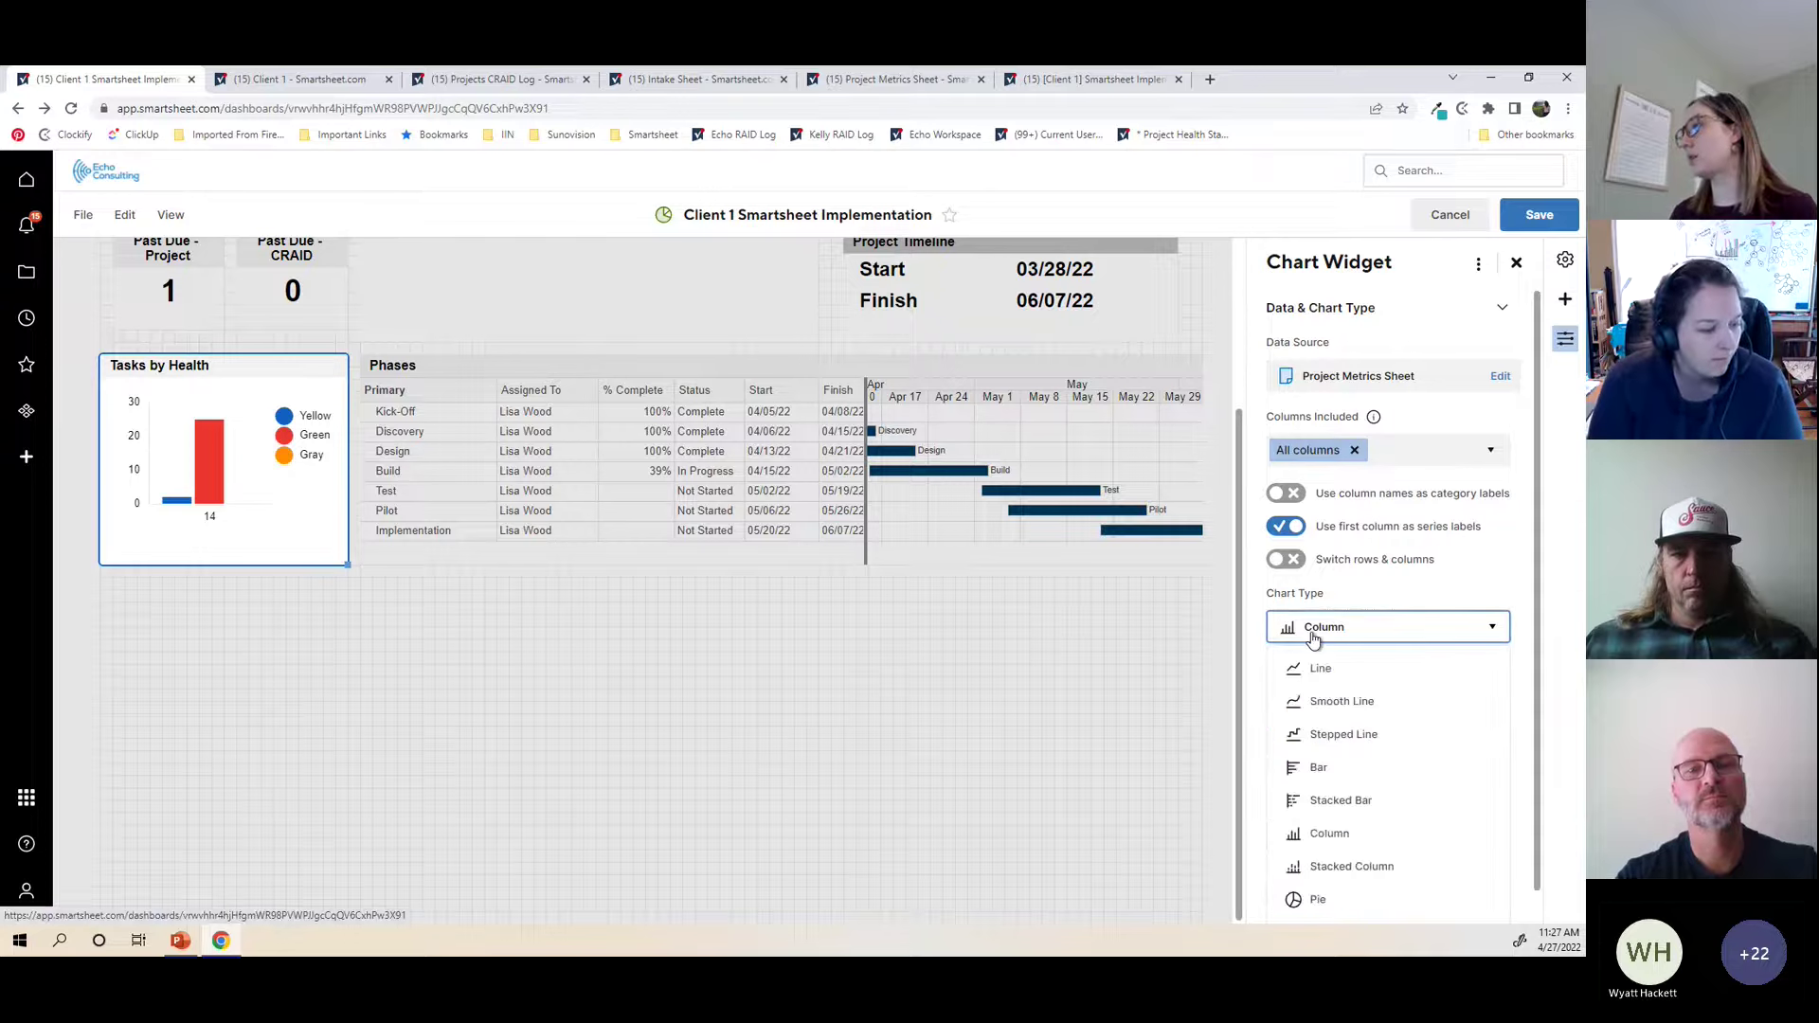
click(1483, 570)
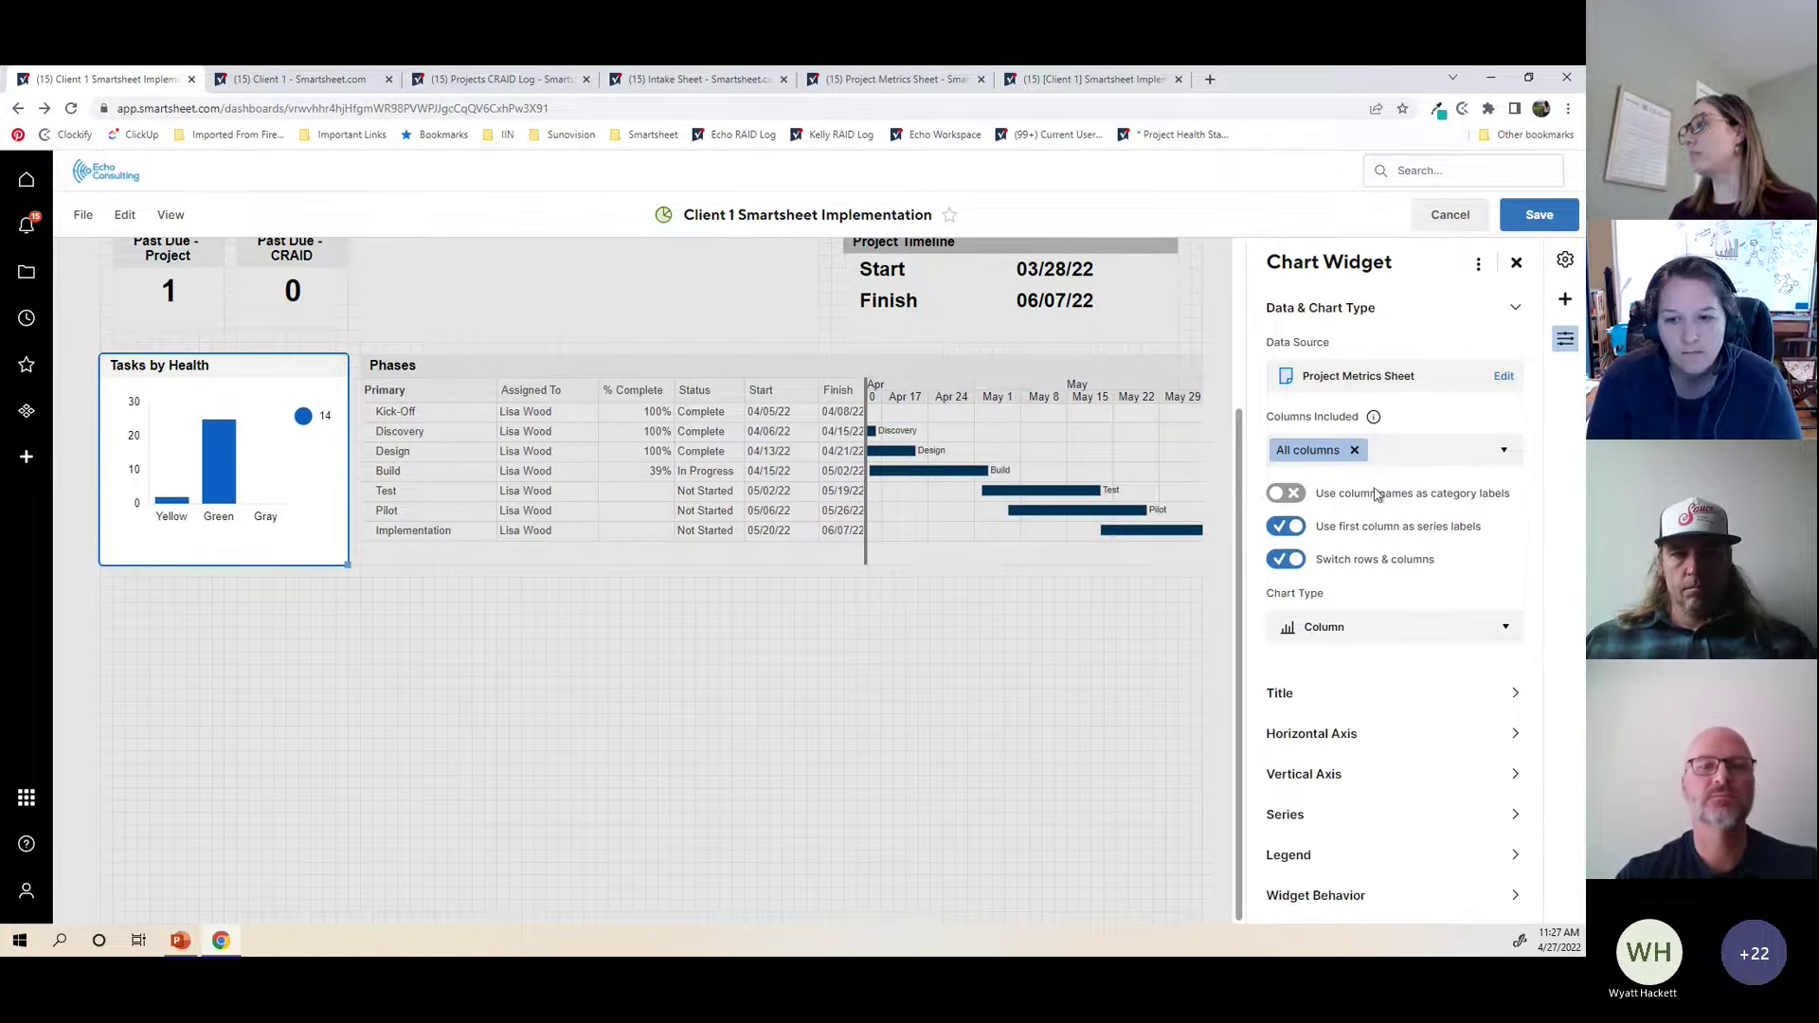
click(1273, 559)
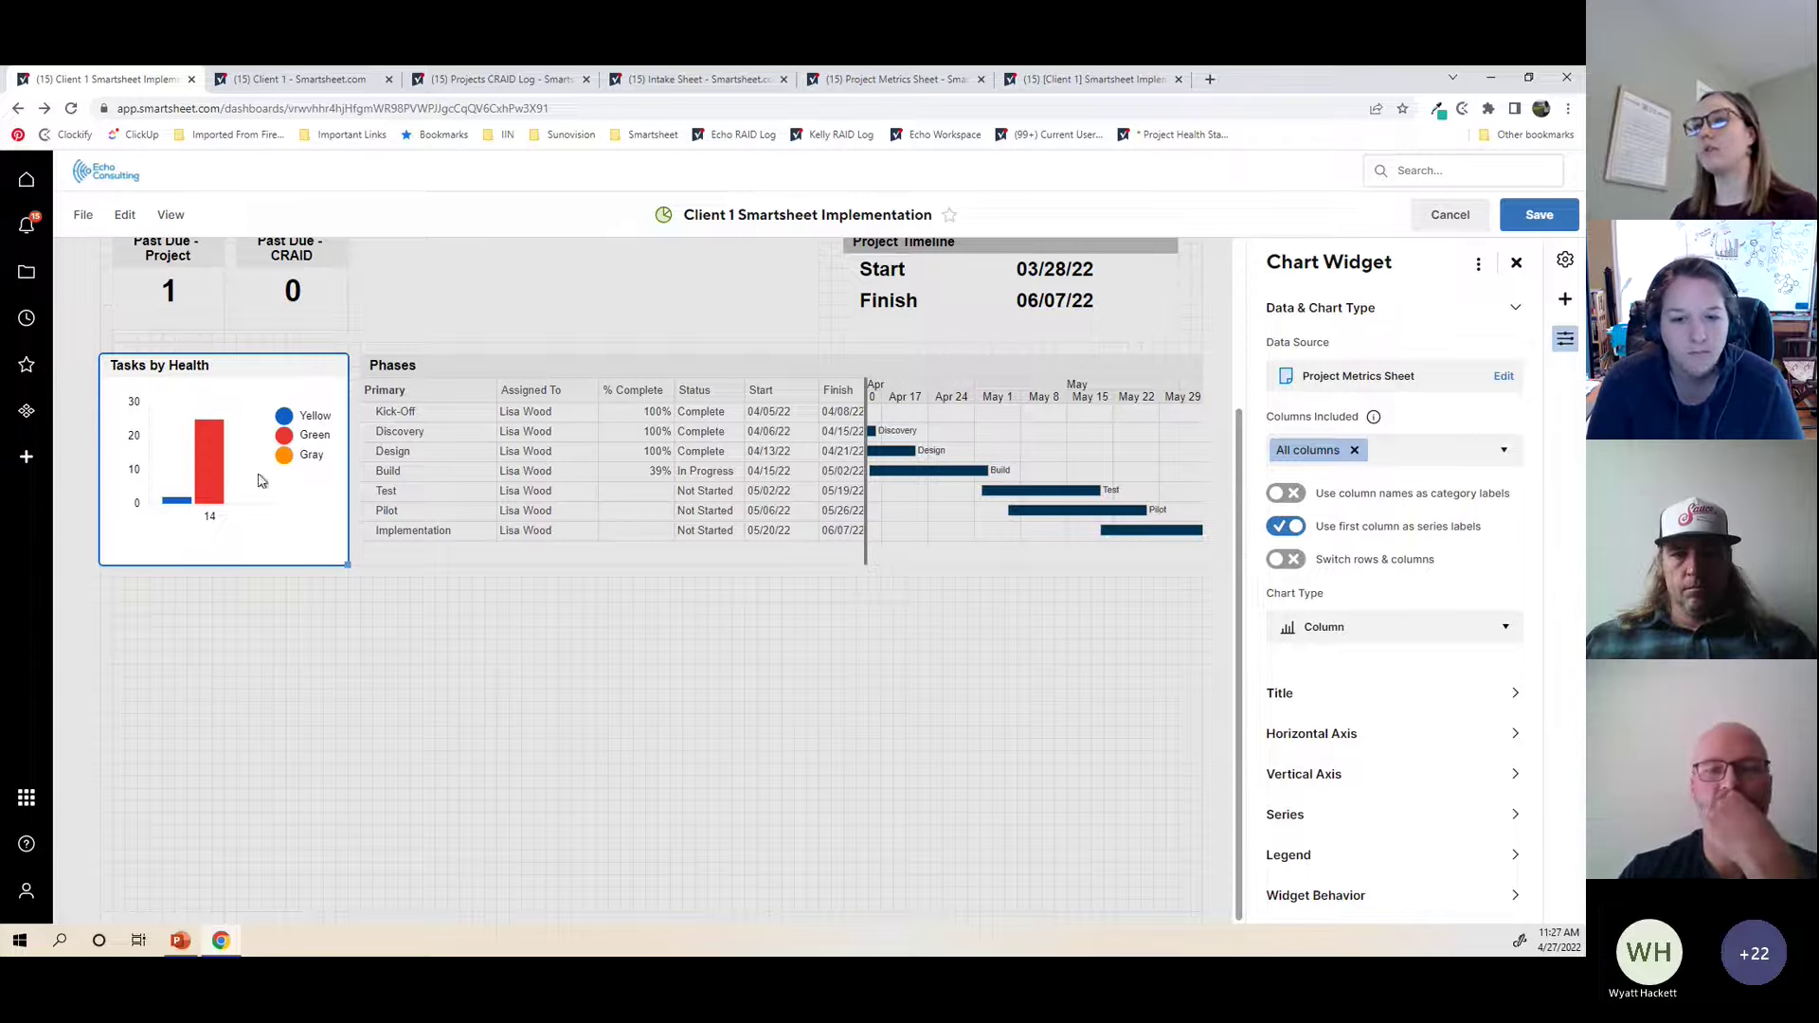
click(1273, 561)
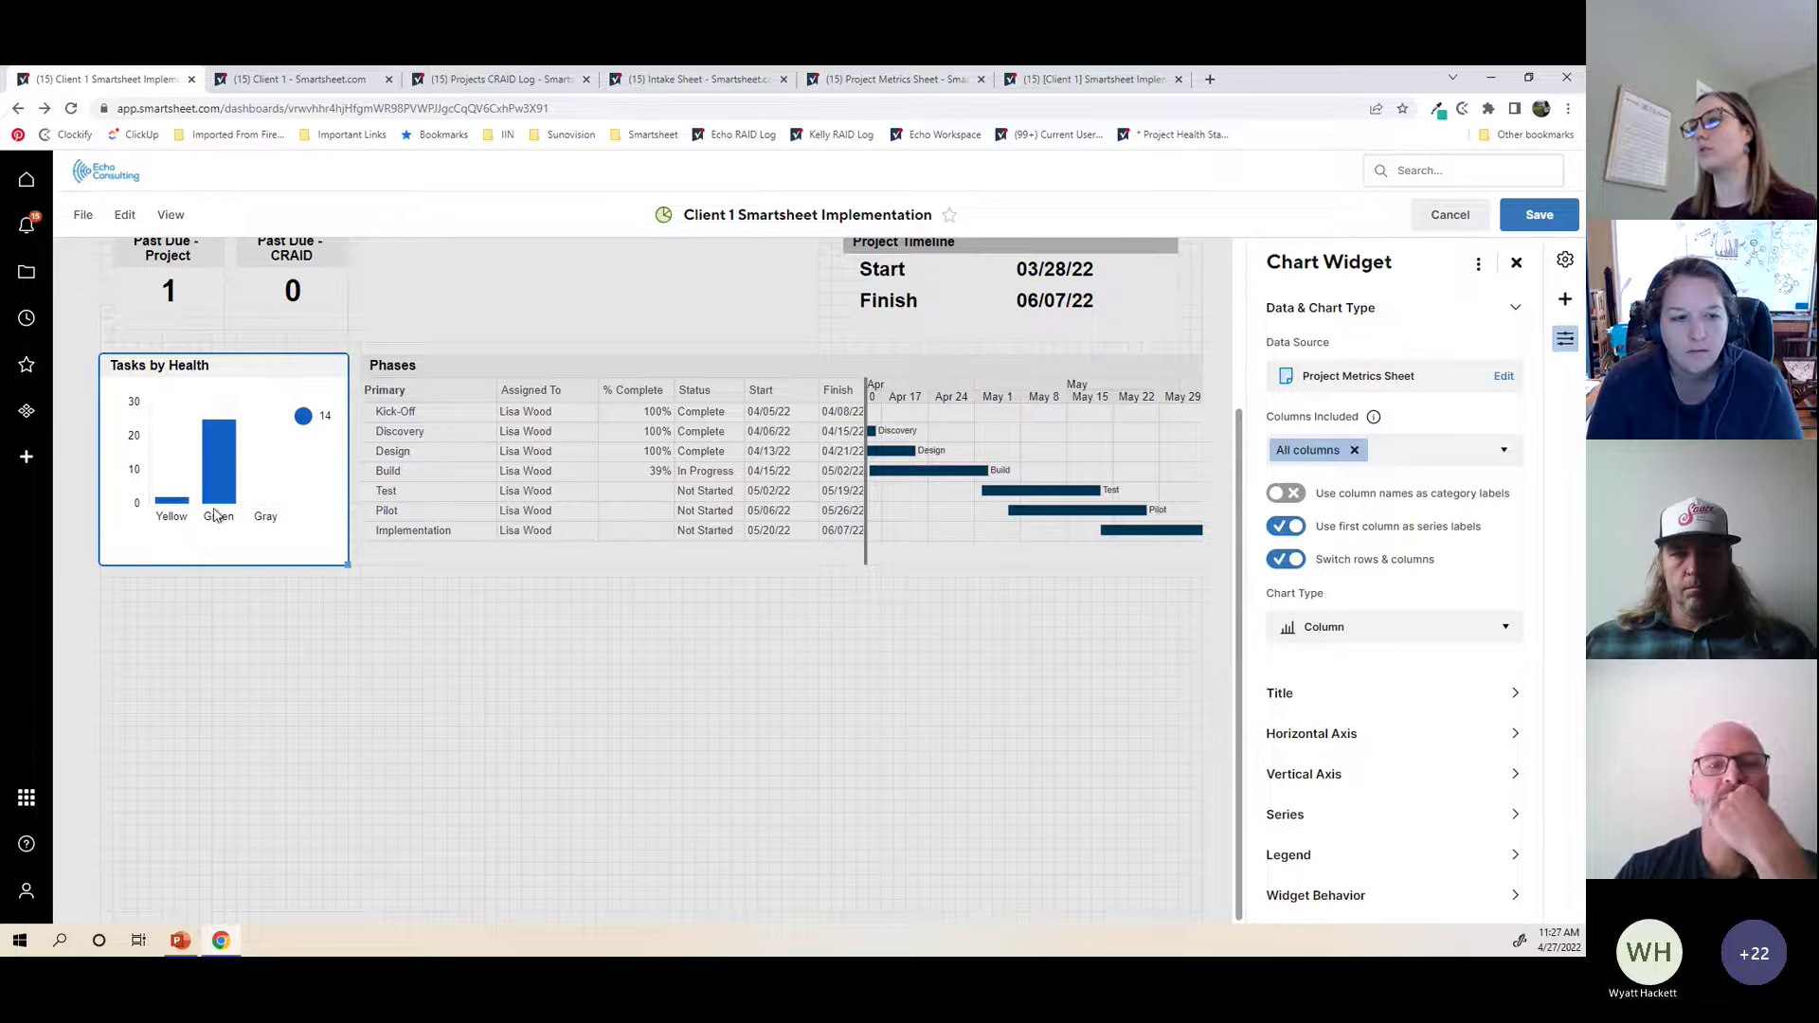
click(1287, 559)
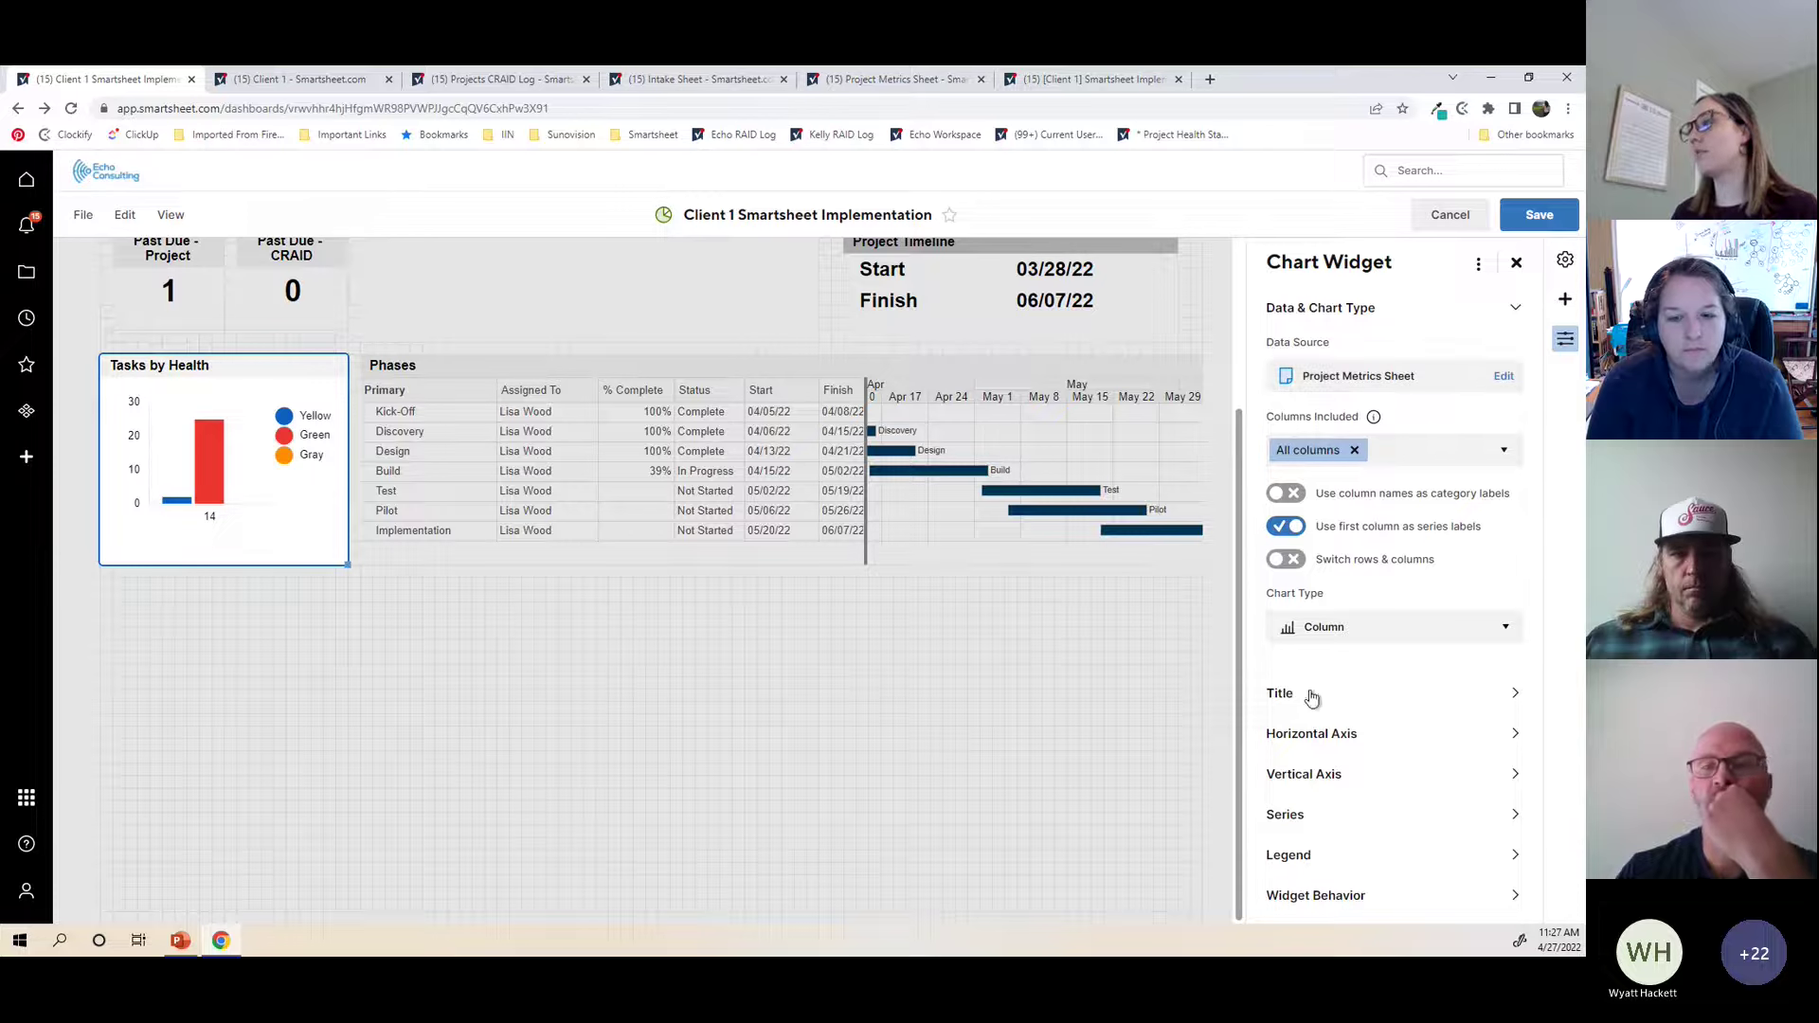
Step: Change the Tasks by Health chart type to Pie and display it as a semicircle
click(1398, 630)
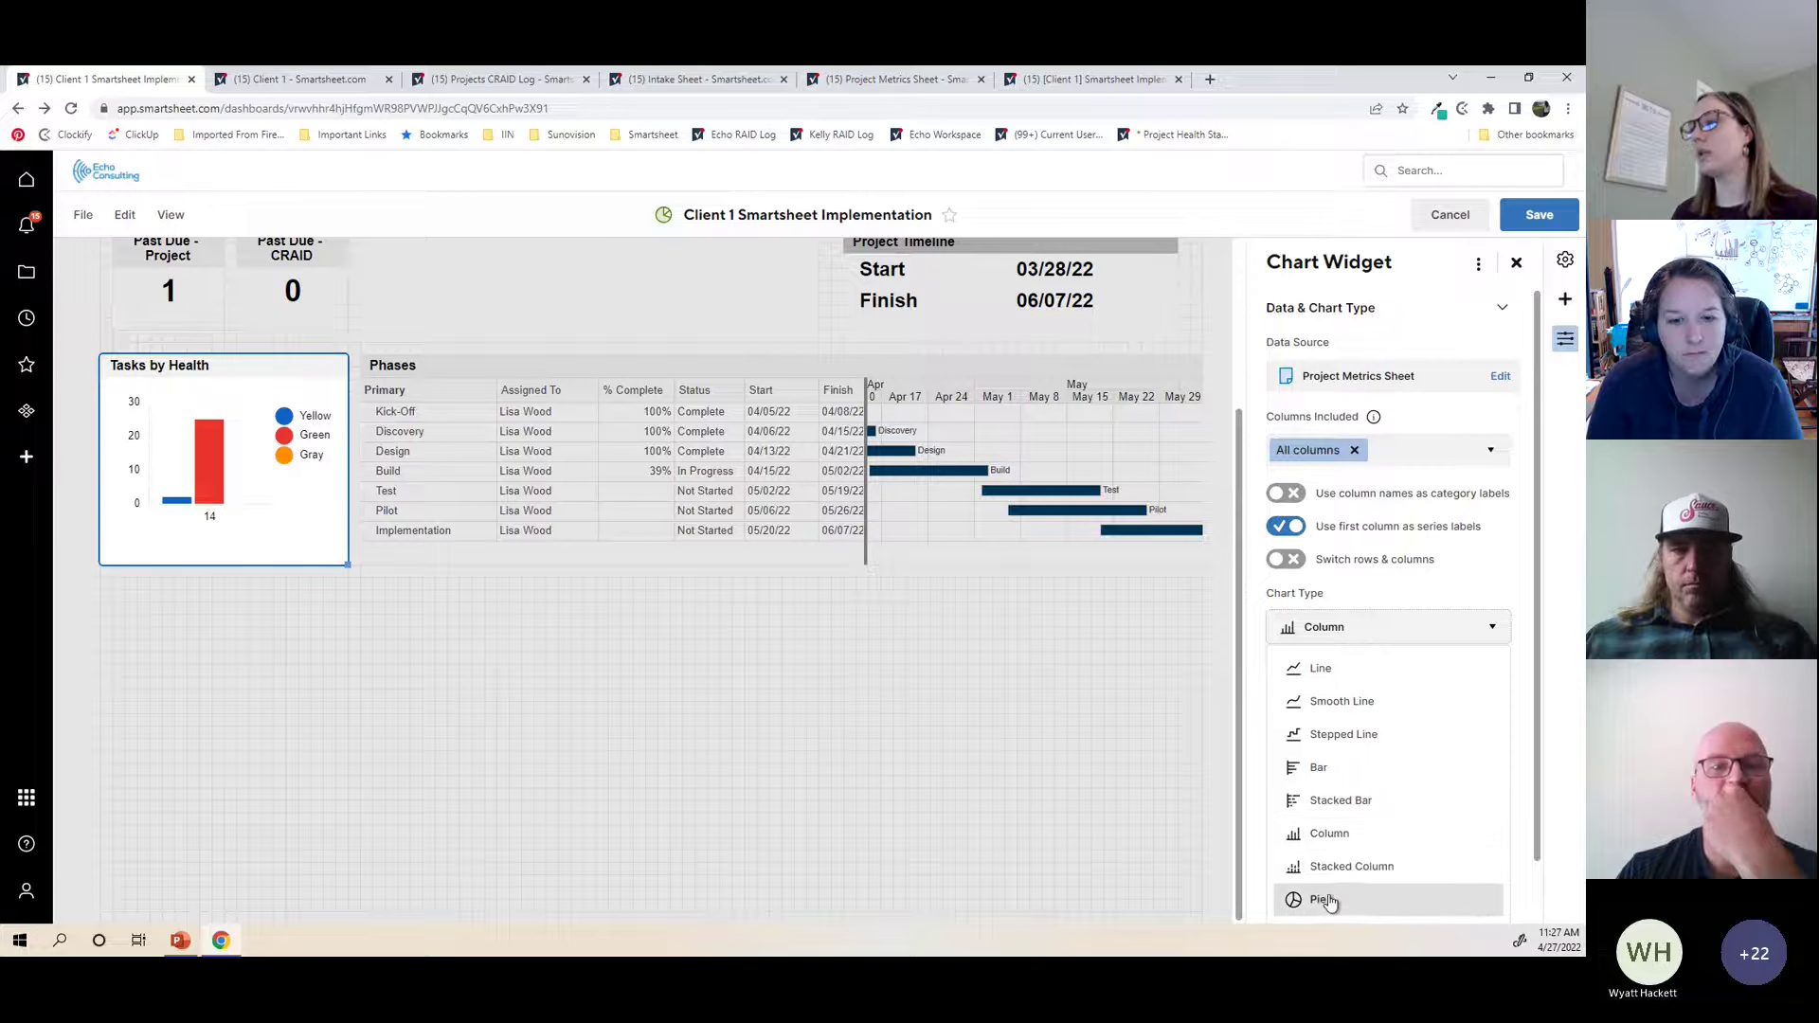
click(1327, 900)
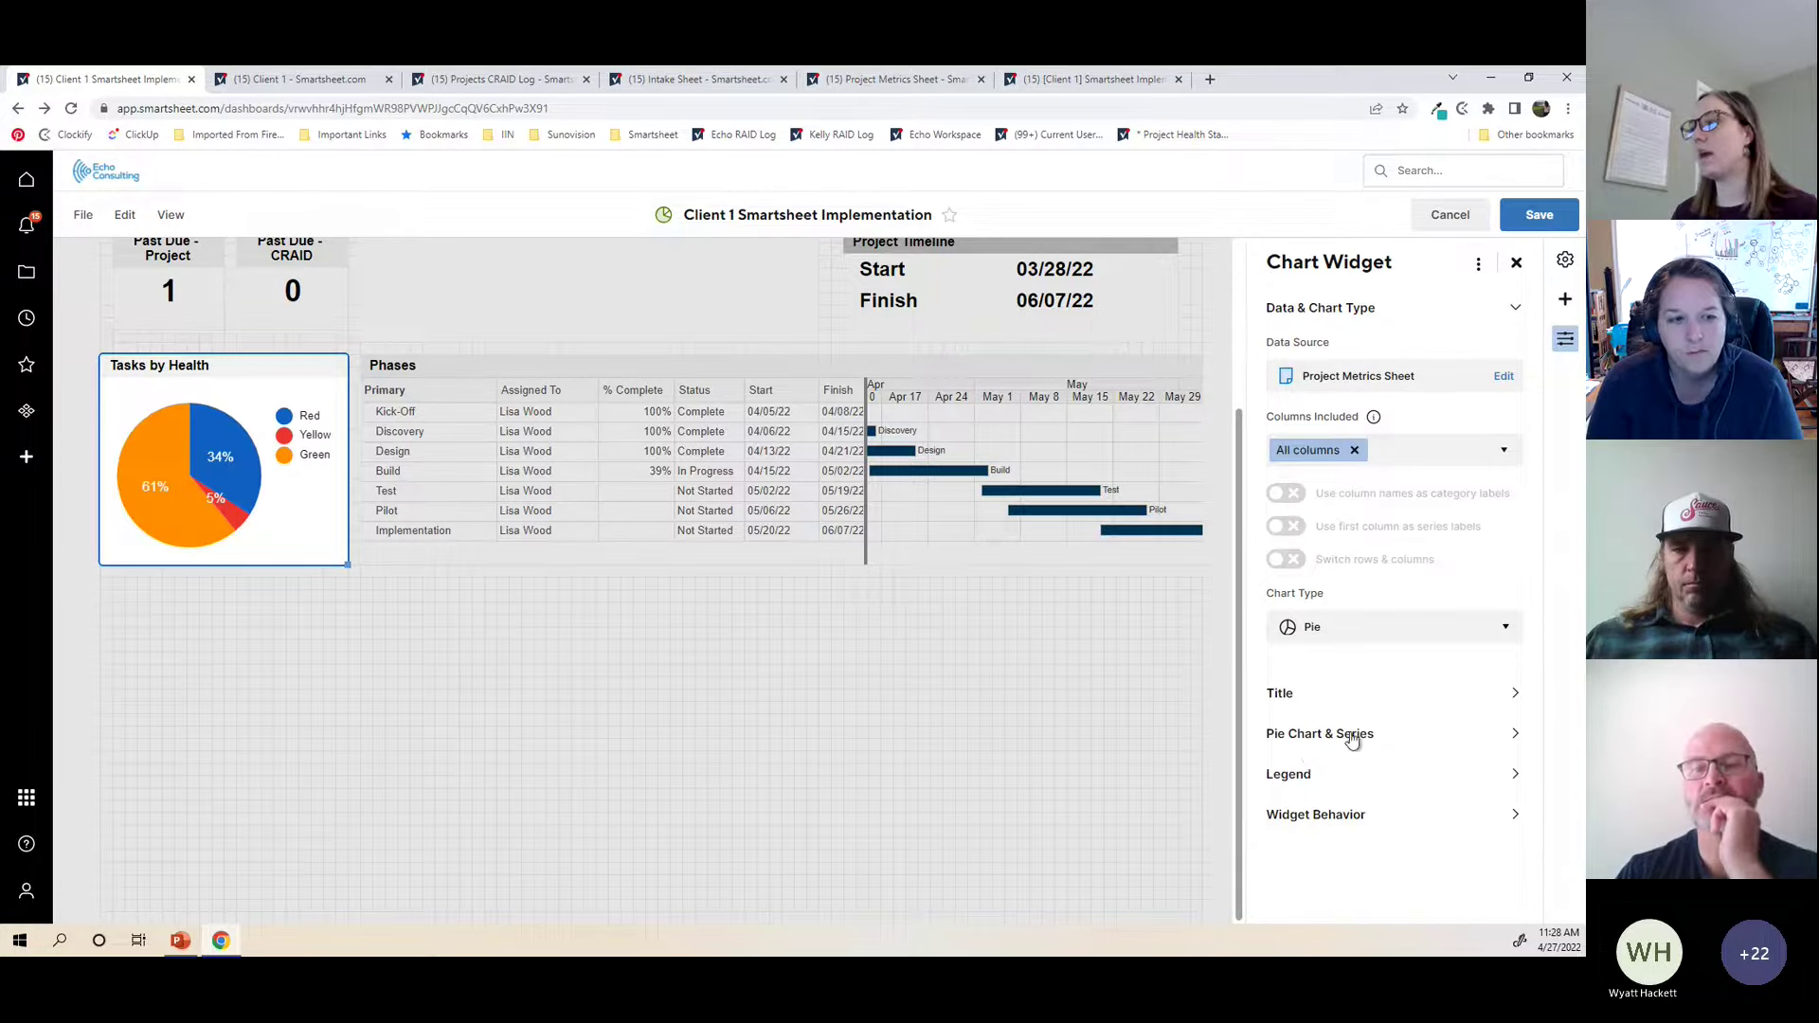
click(1353, 735)
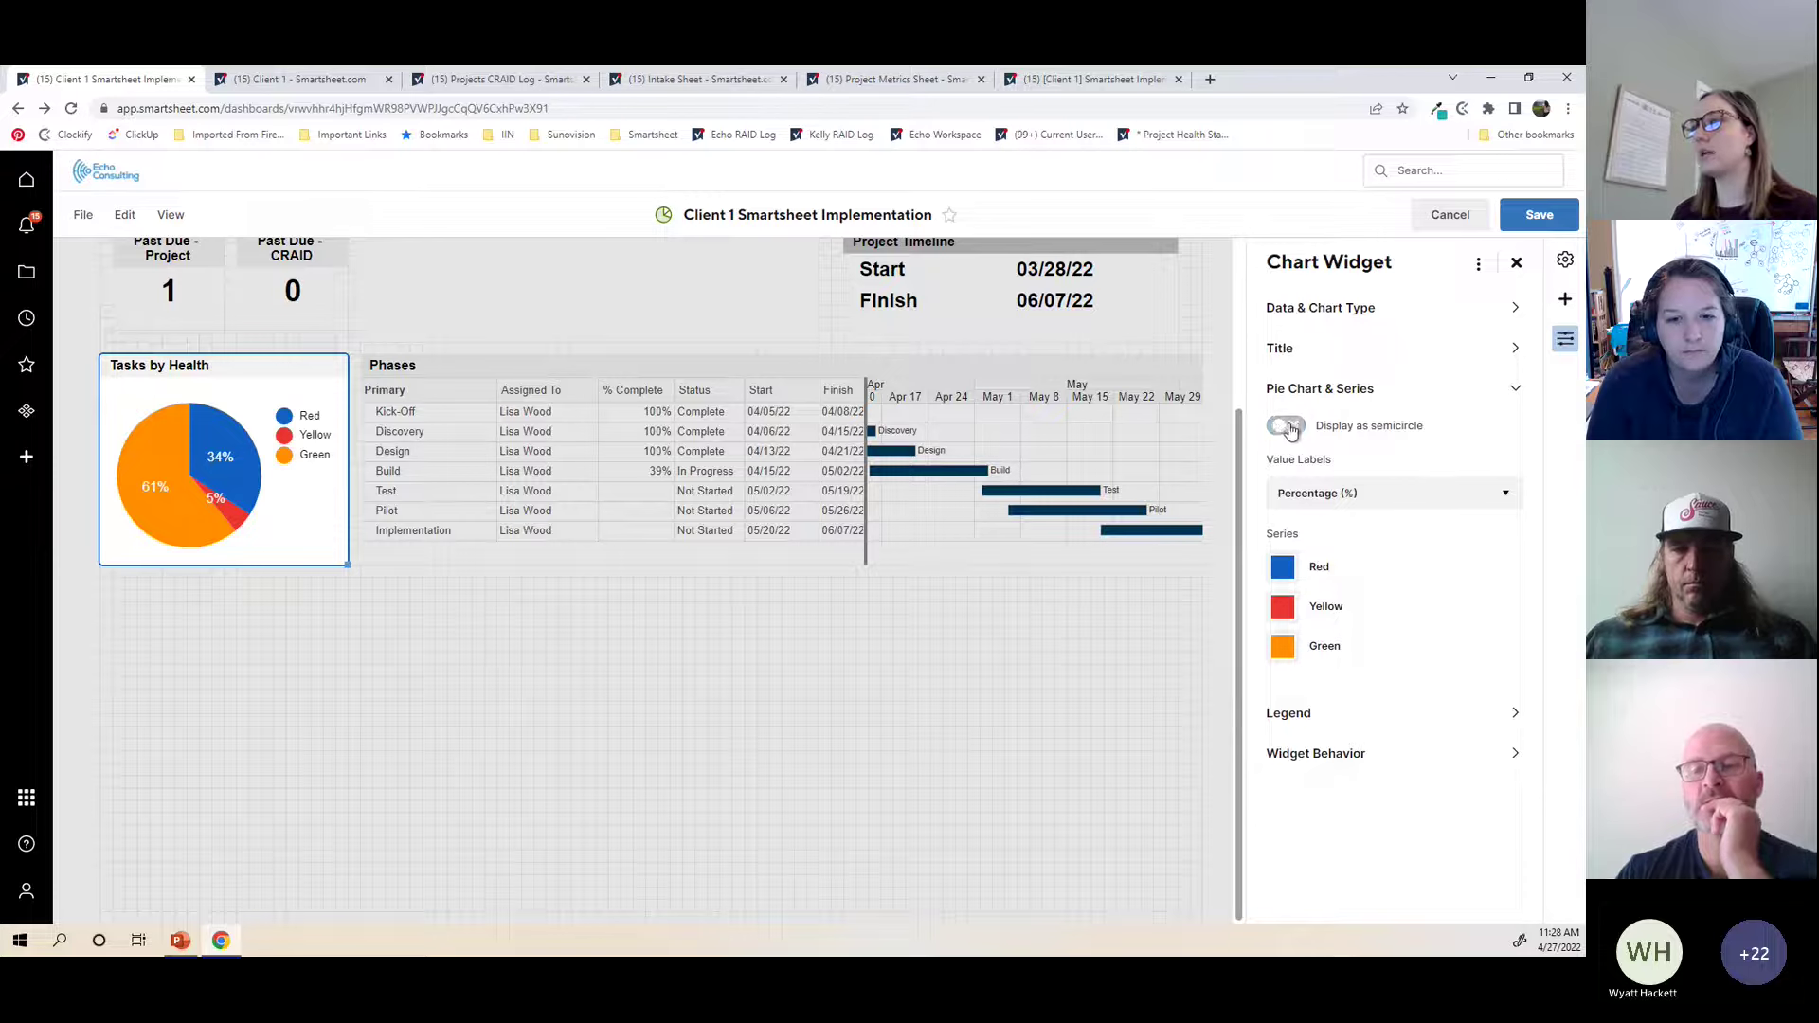
click(1288, 428)
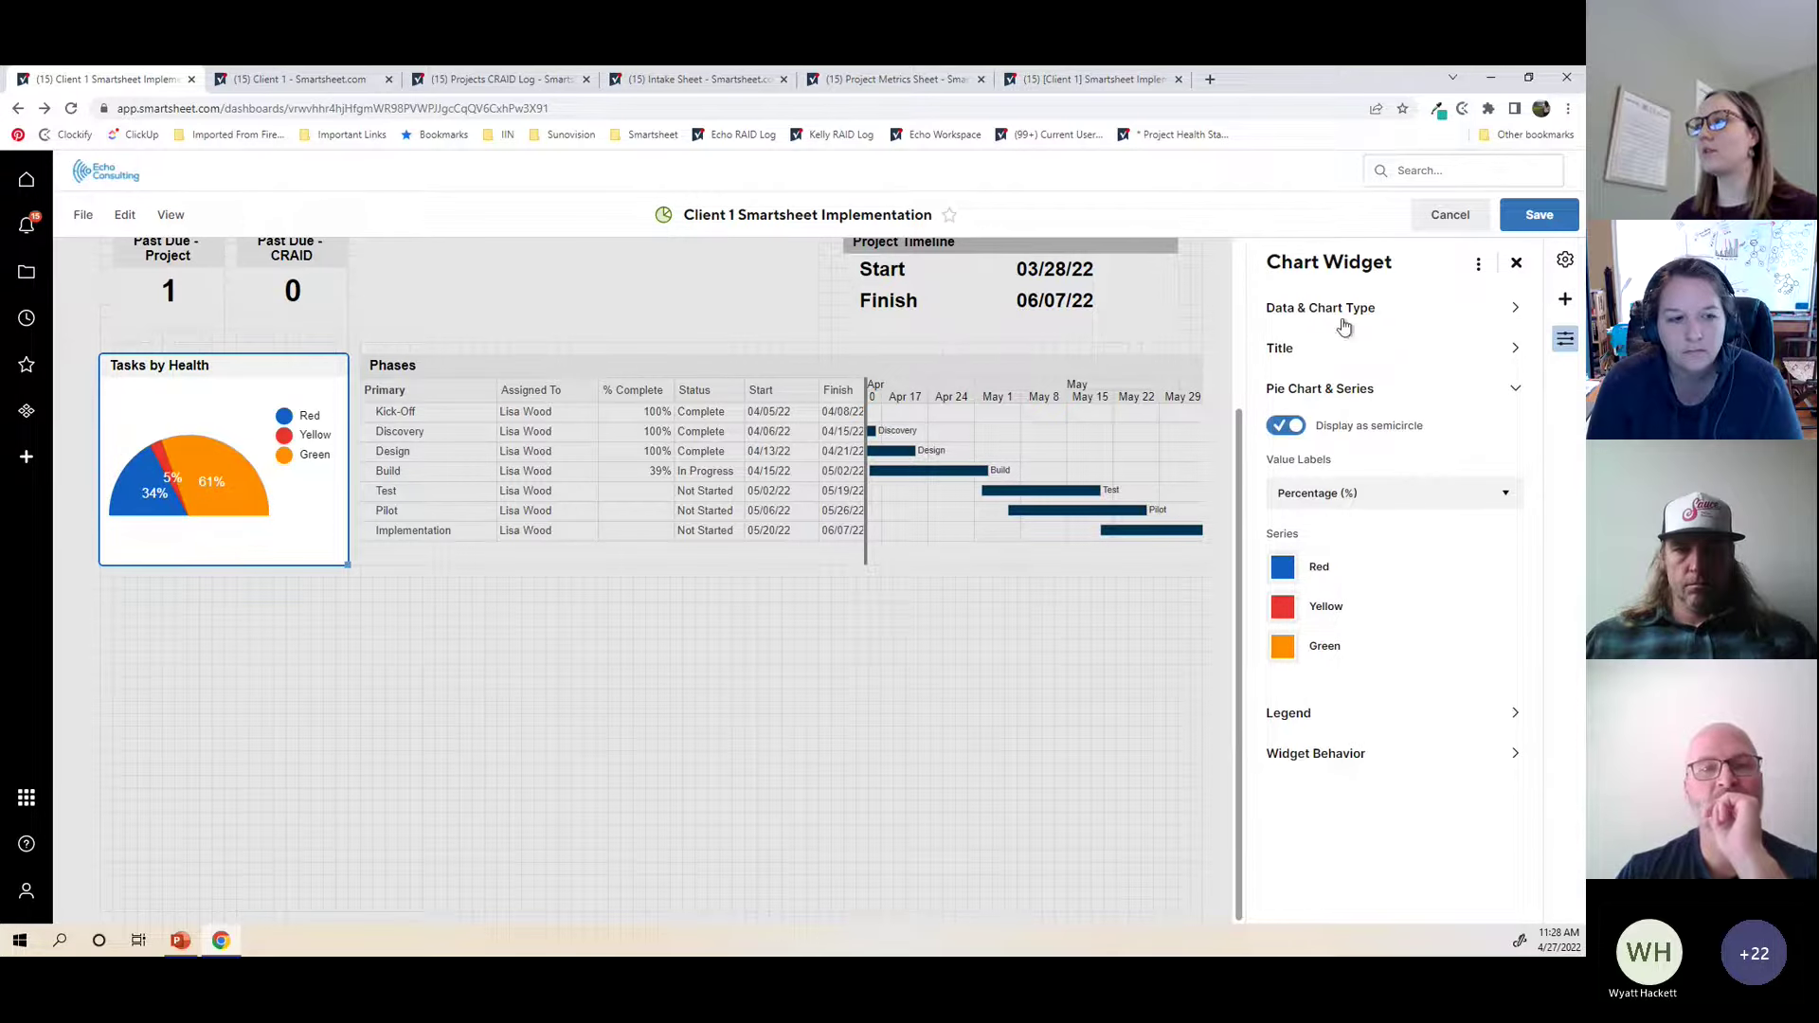
Step: Set the Tasks by Health pie chart's value labels to Amount
click(1516, 307)
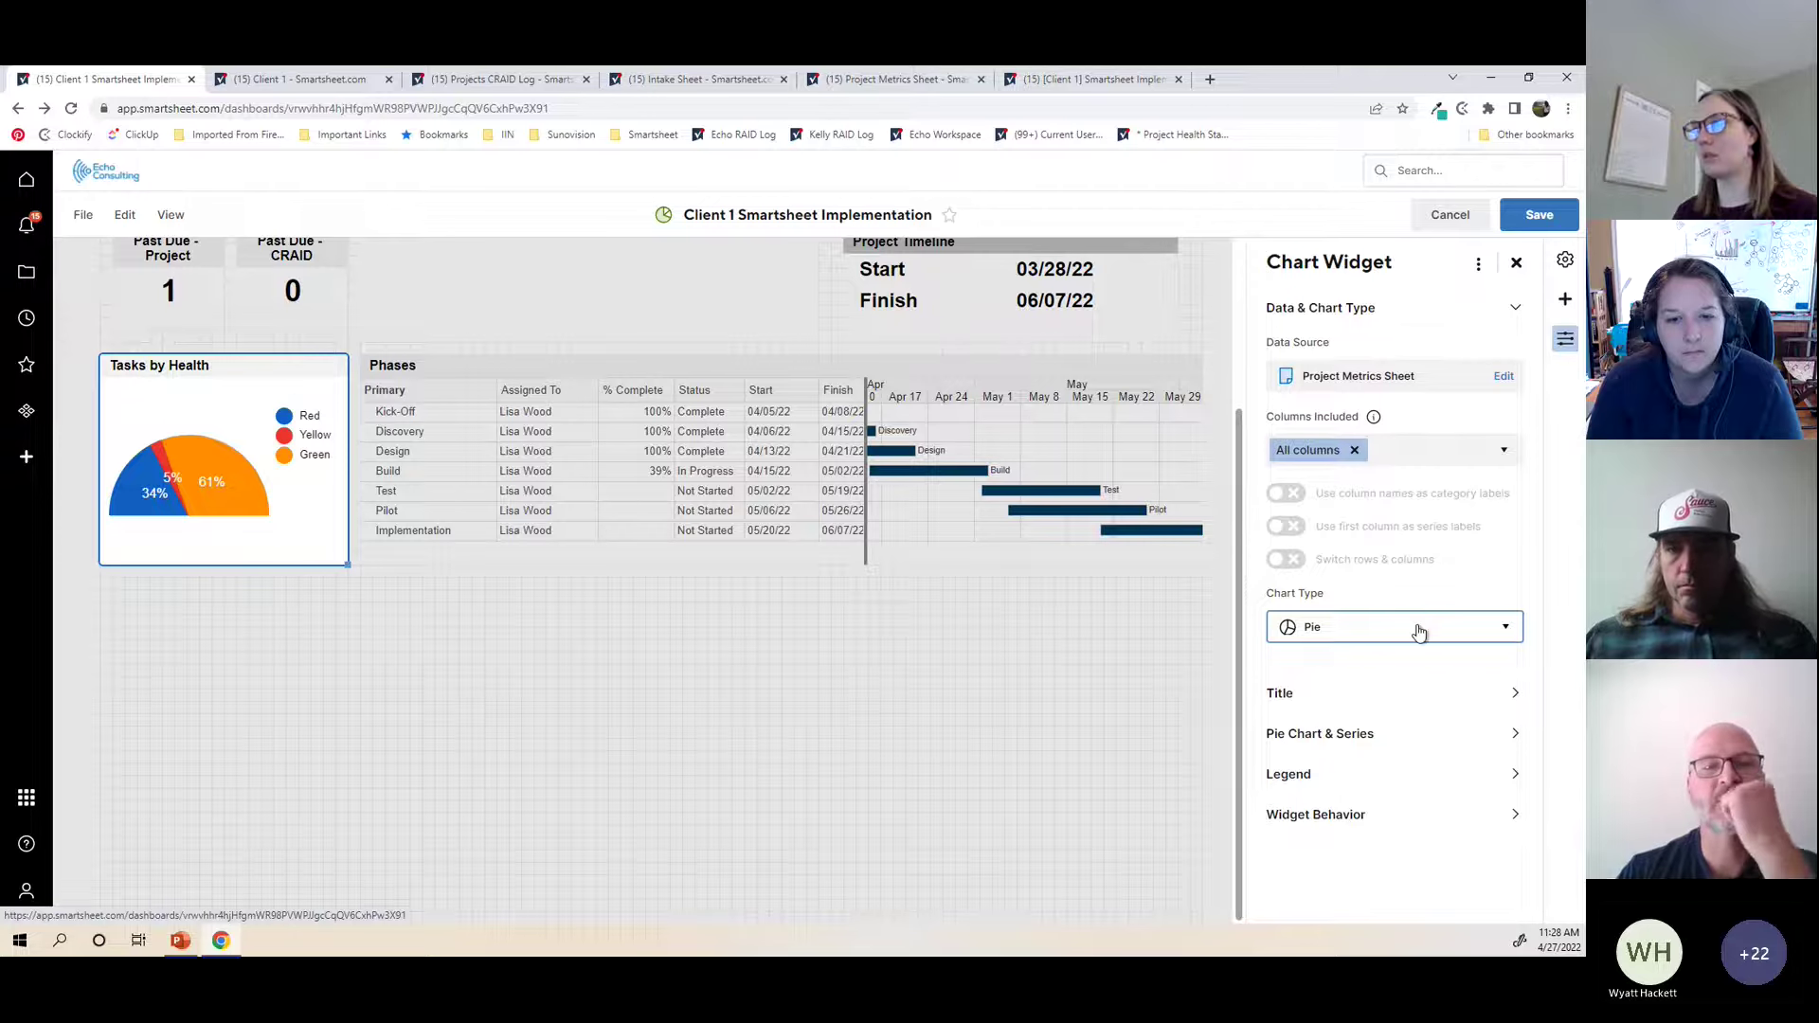
click(1339, 744)
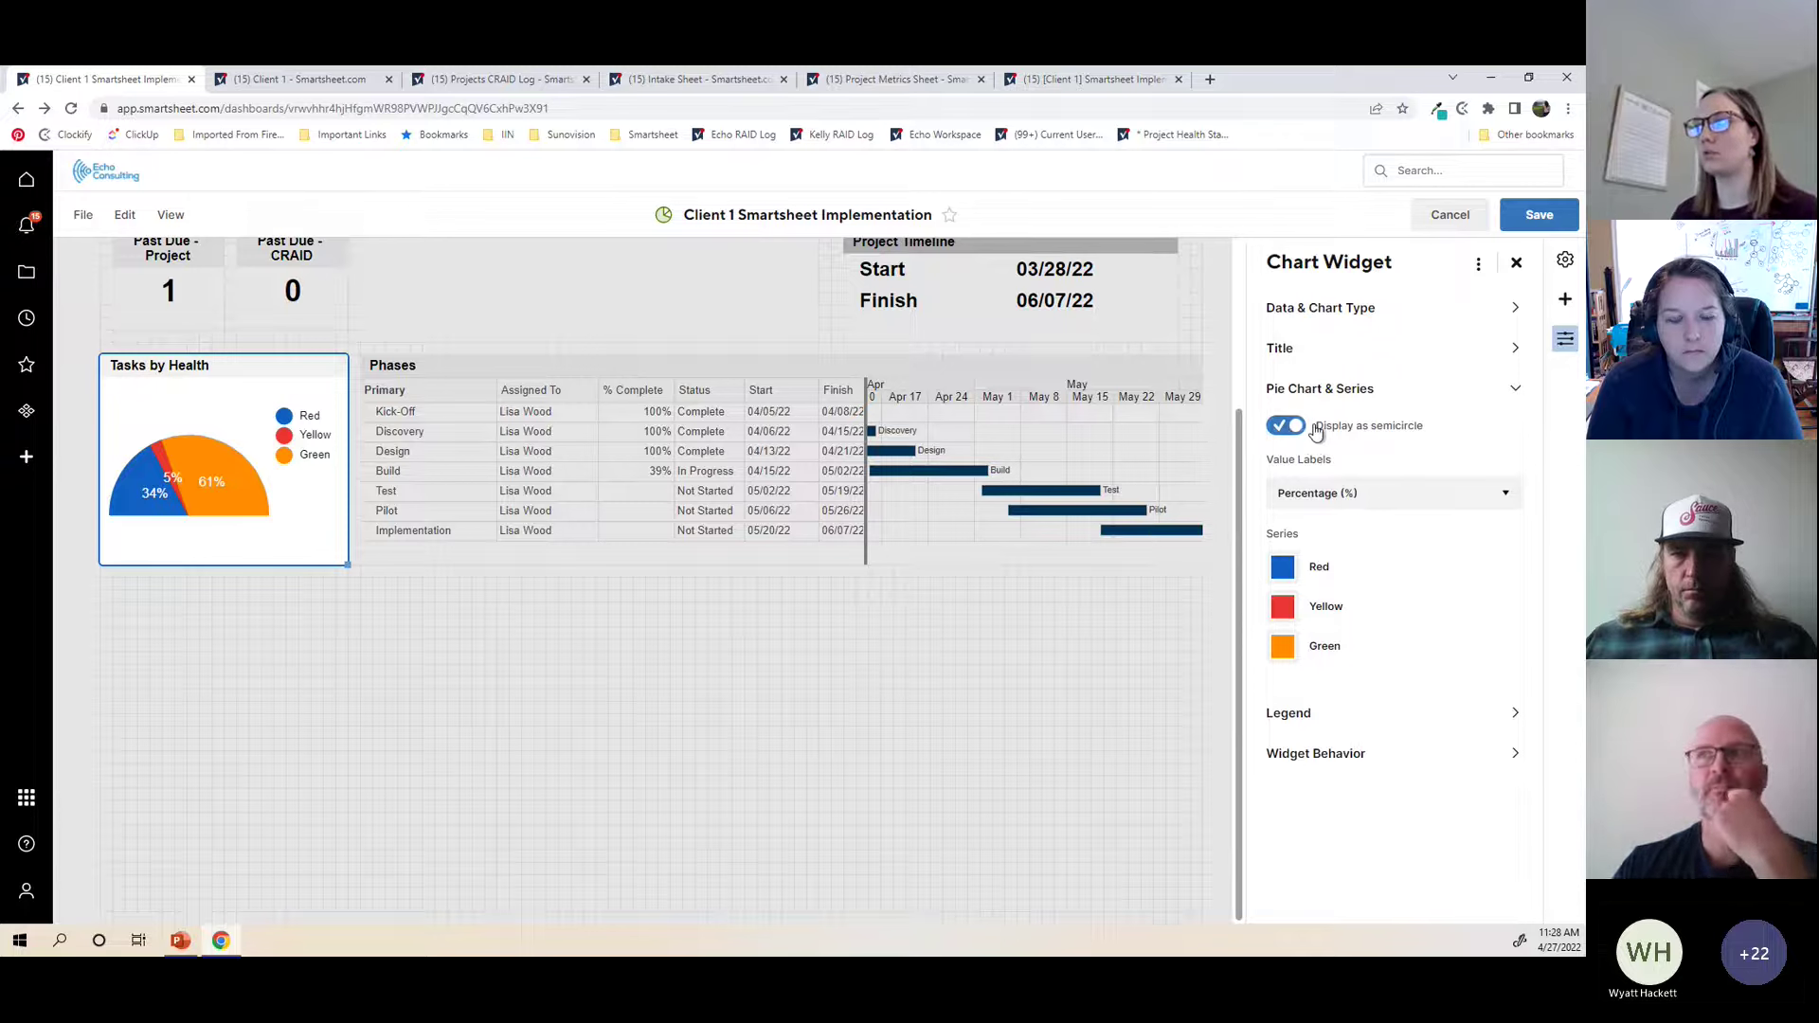
click(1356, 503)
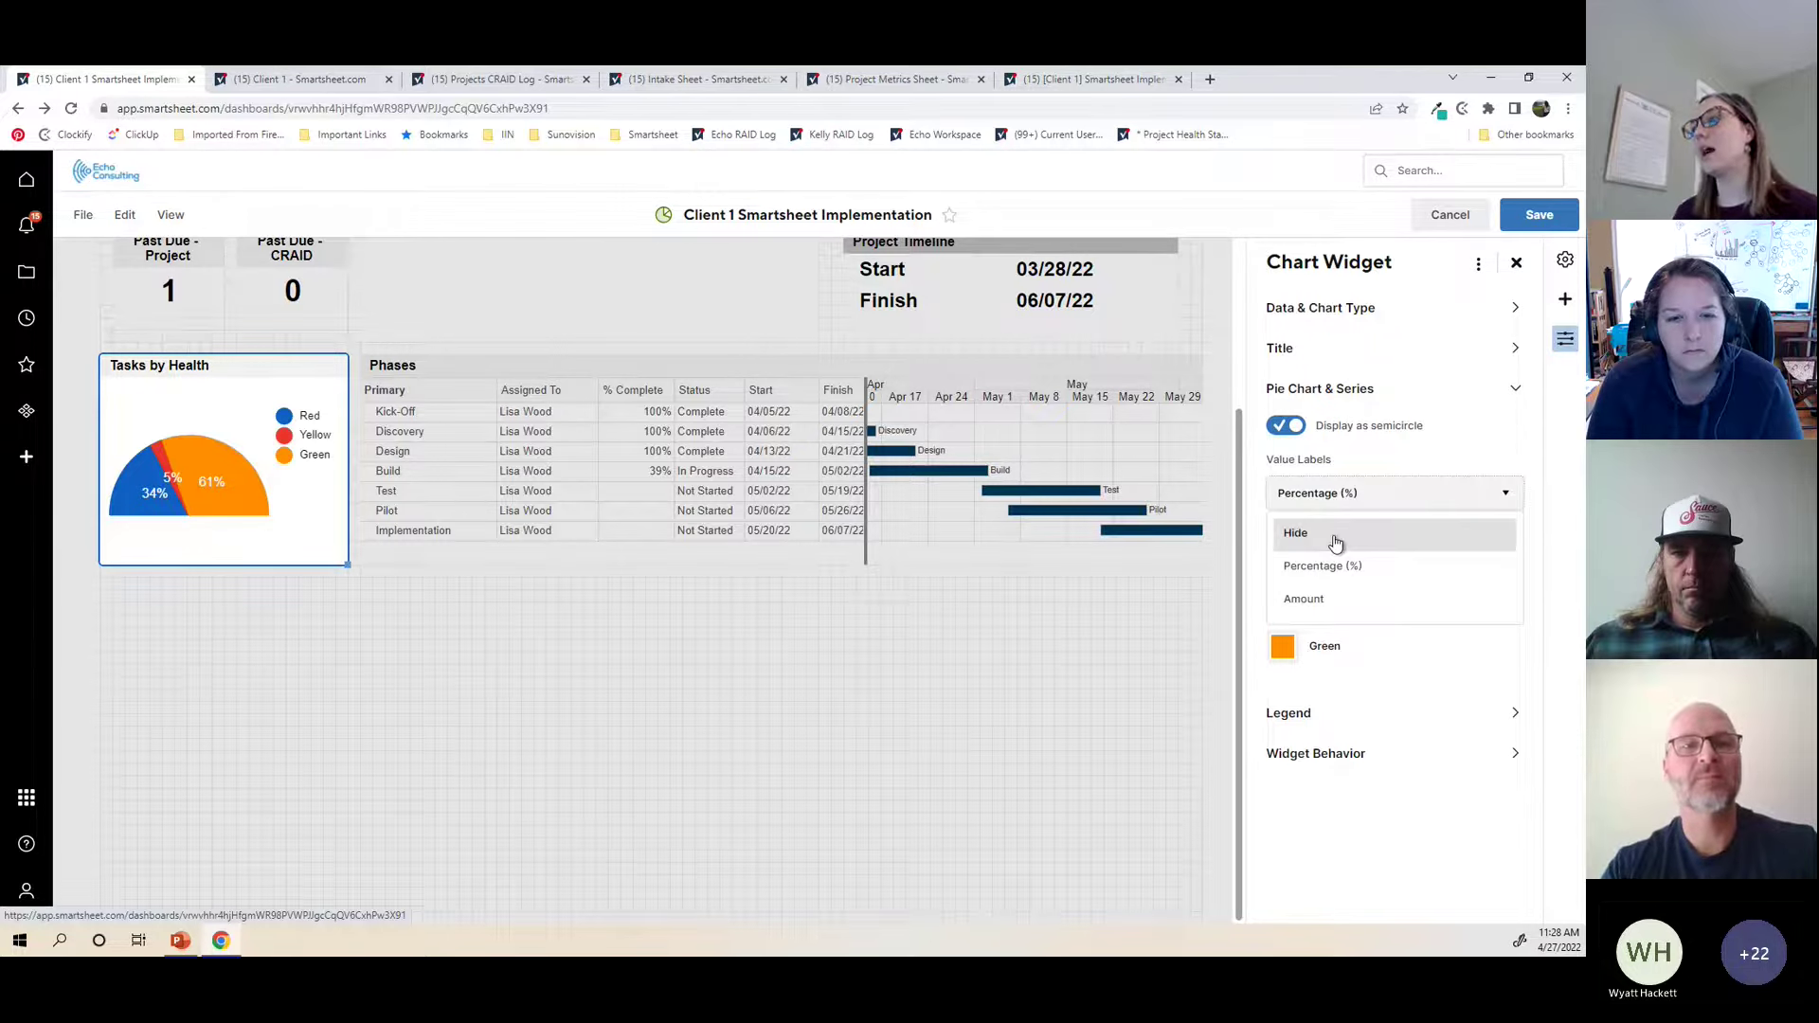
click(1345, 598)
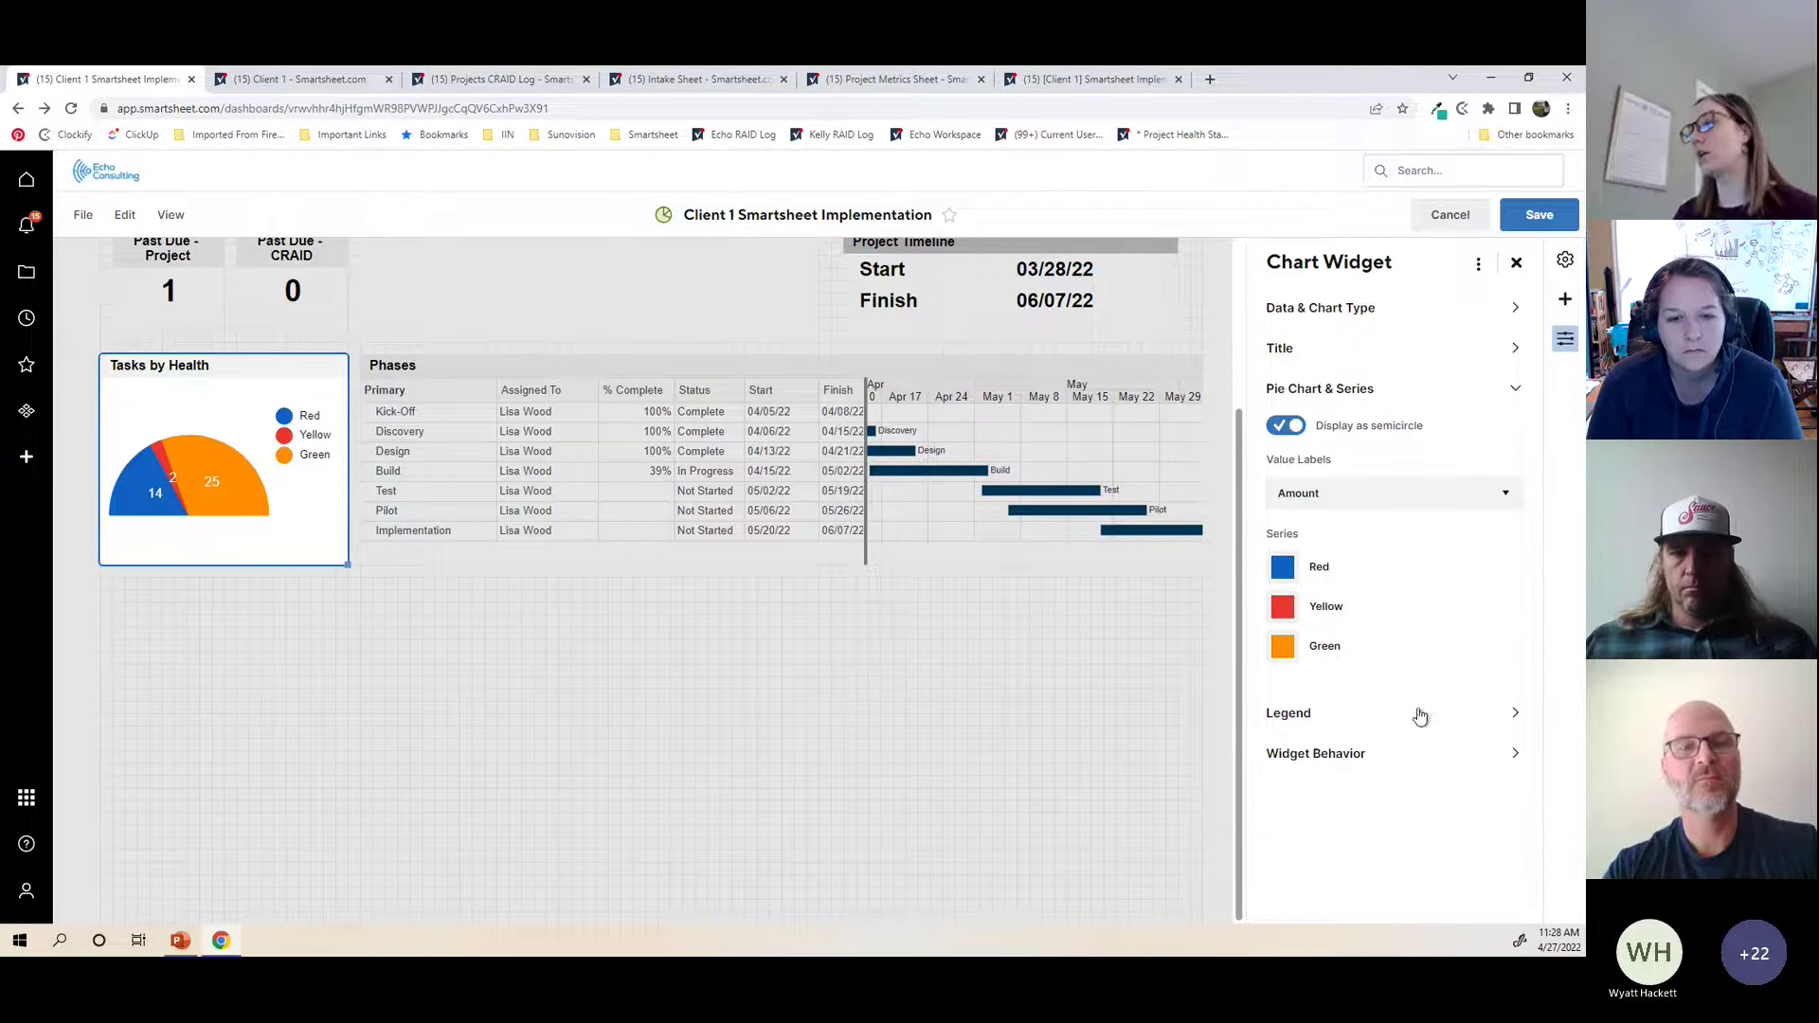
Step: Colour the Tasks by Health pie series to match their names: Red in red, Yellow in yellow and Green in green
click(1294, 578)
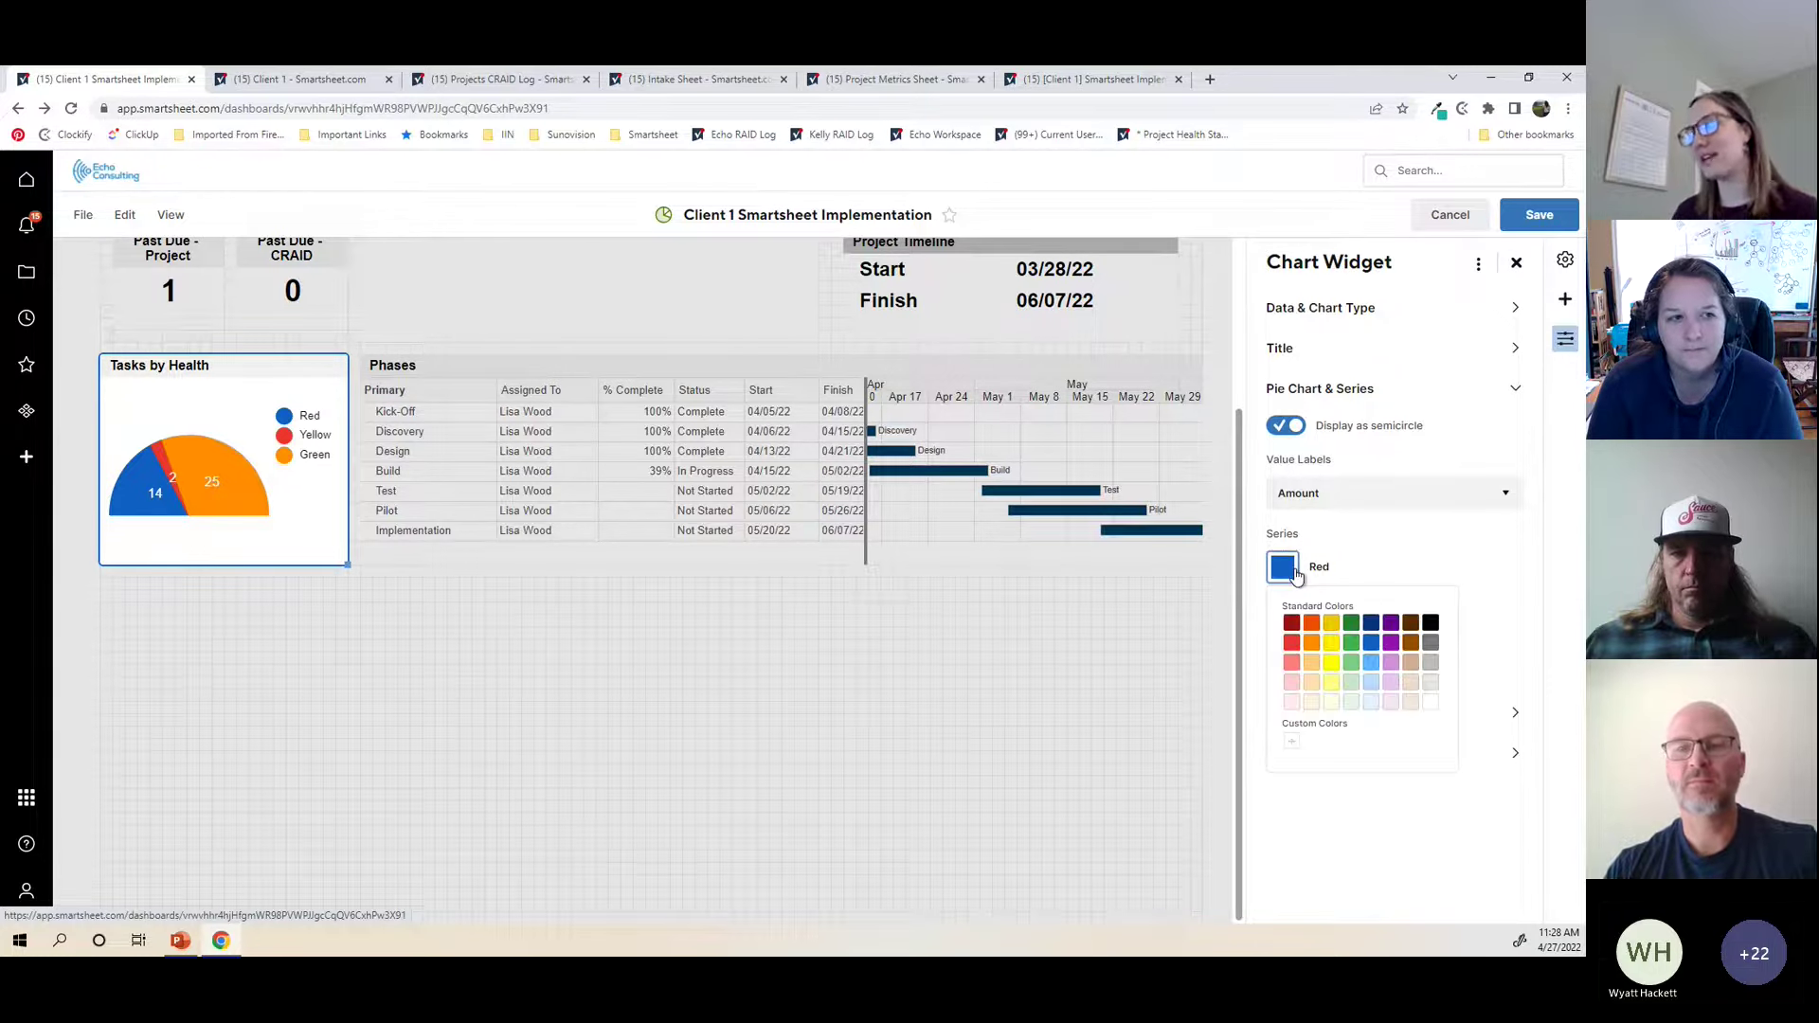
click(1293, 644)
click(1283, 606)
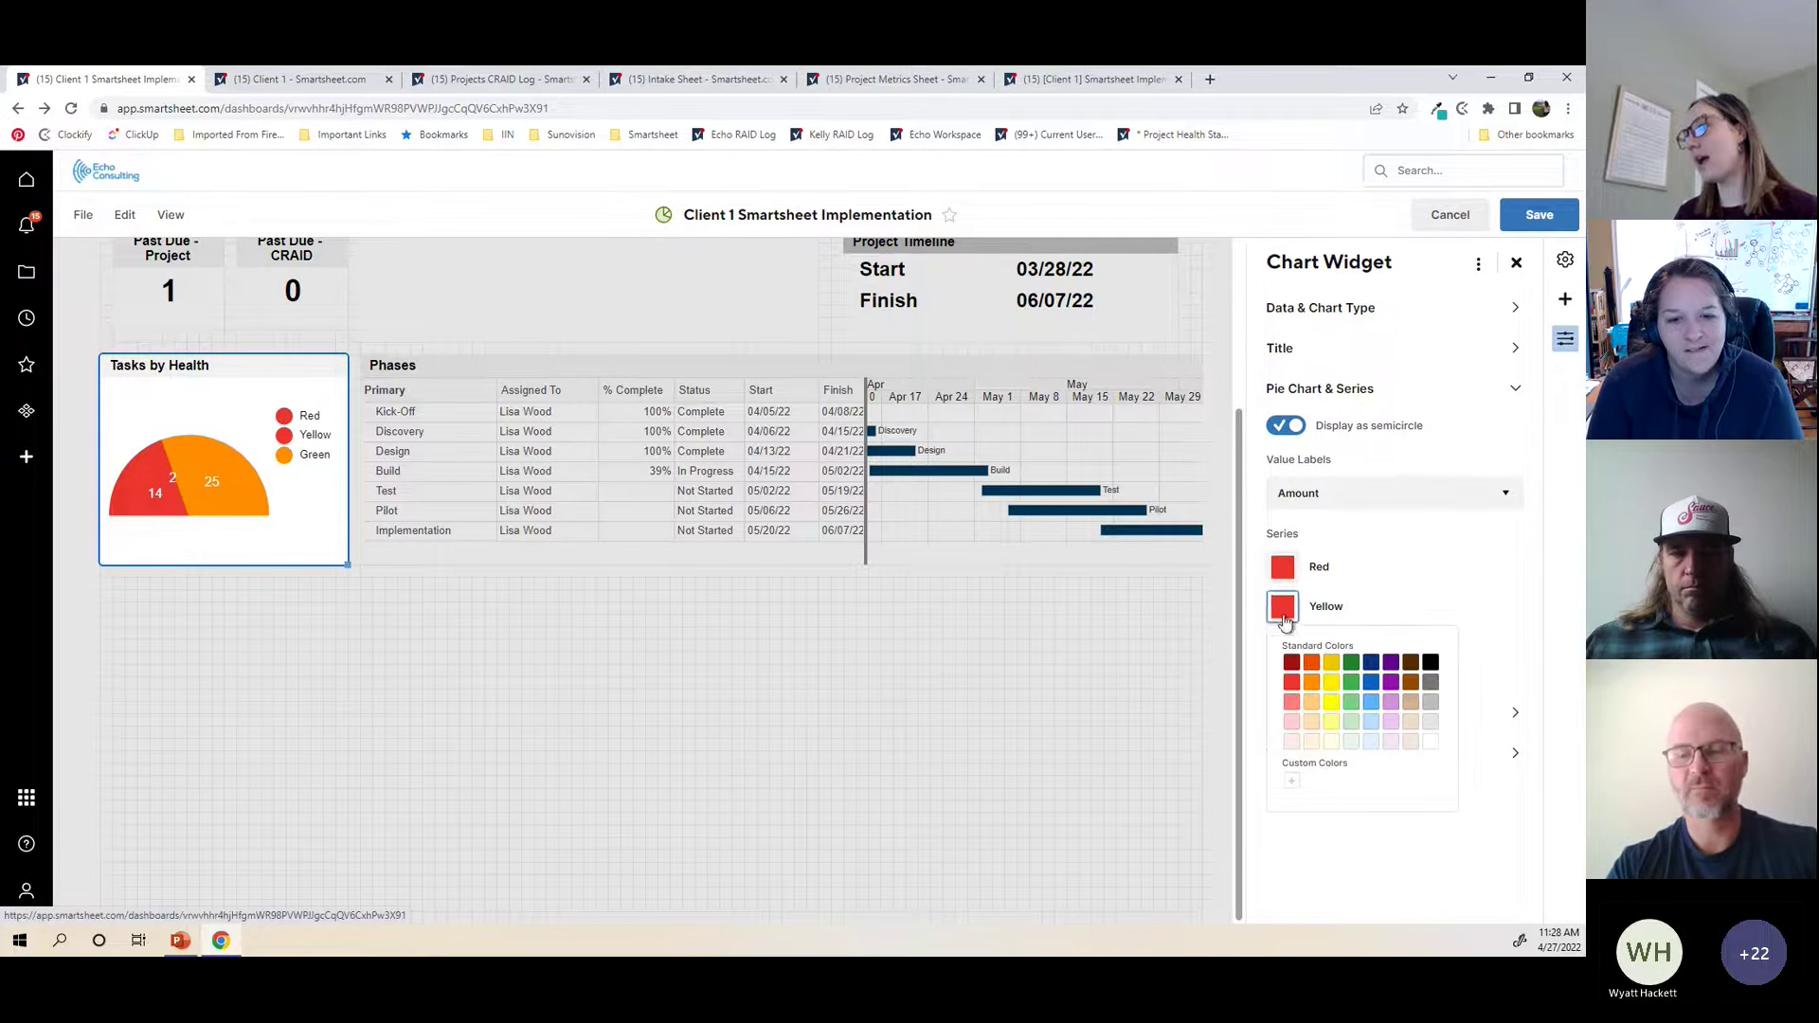
click(1331, 682)
click(1285, 648)
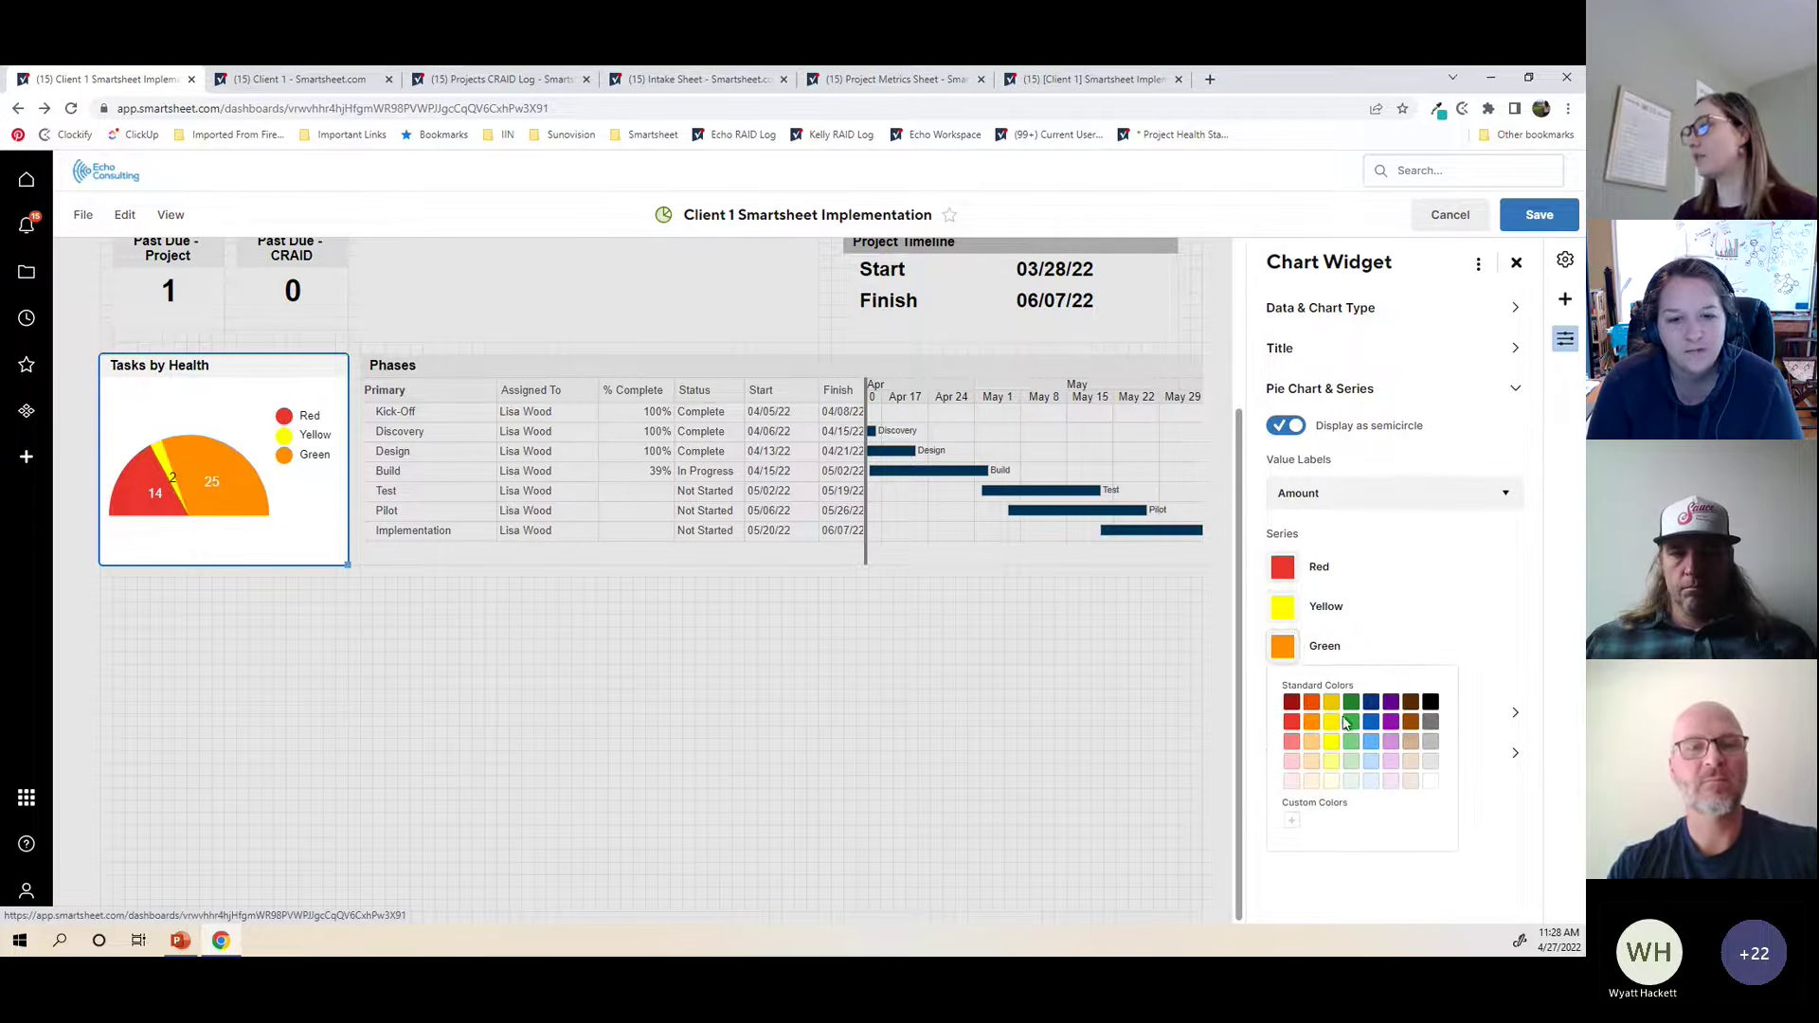
click(1350, 730)
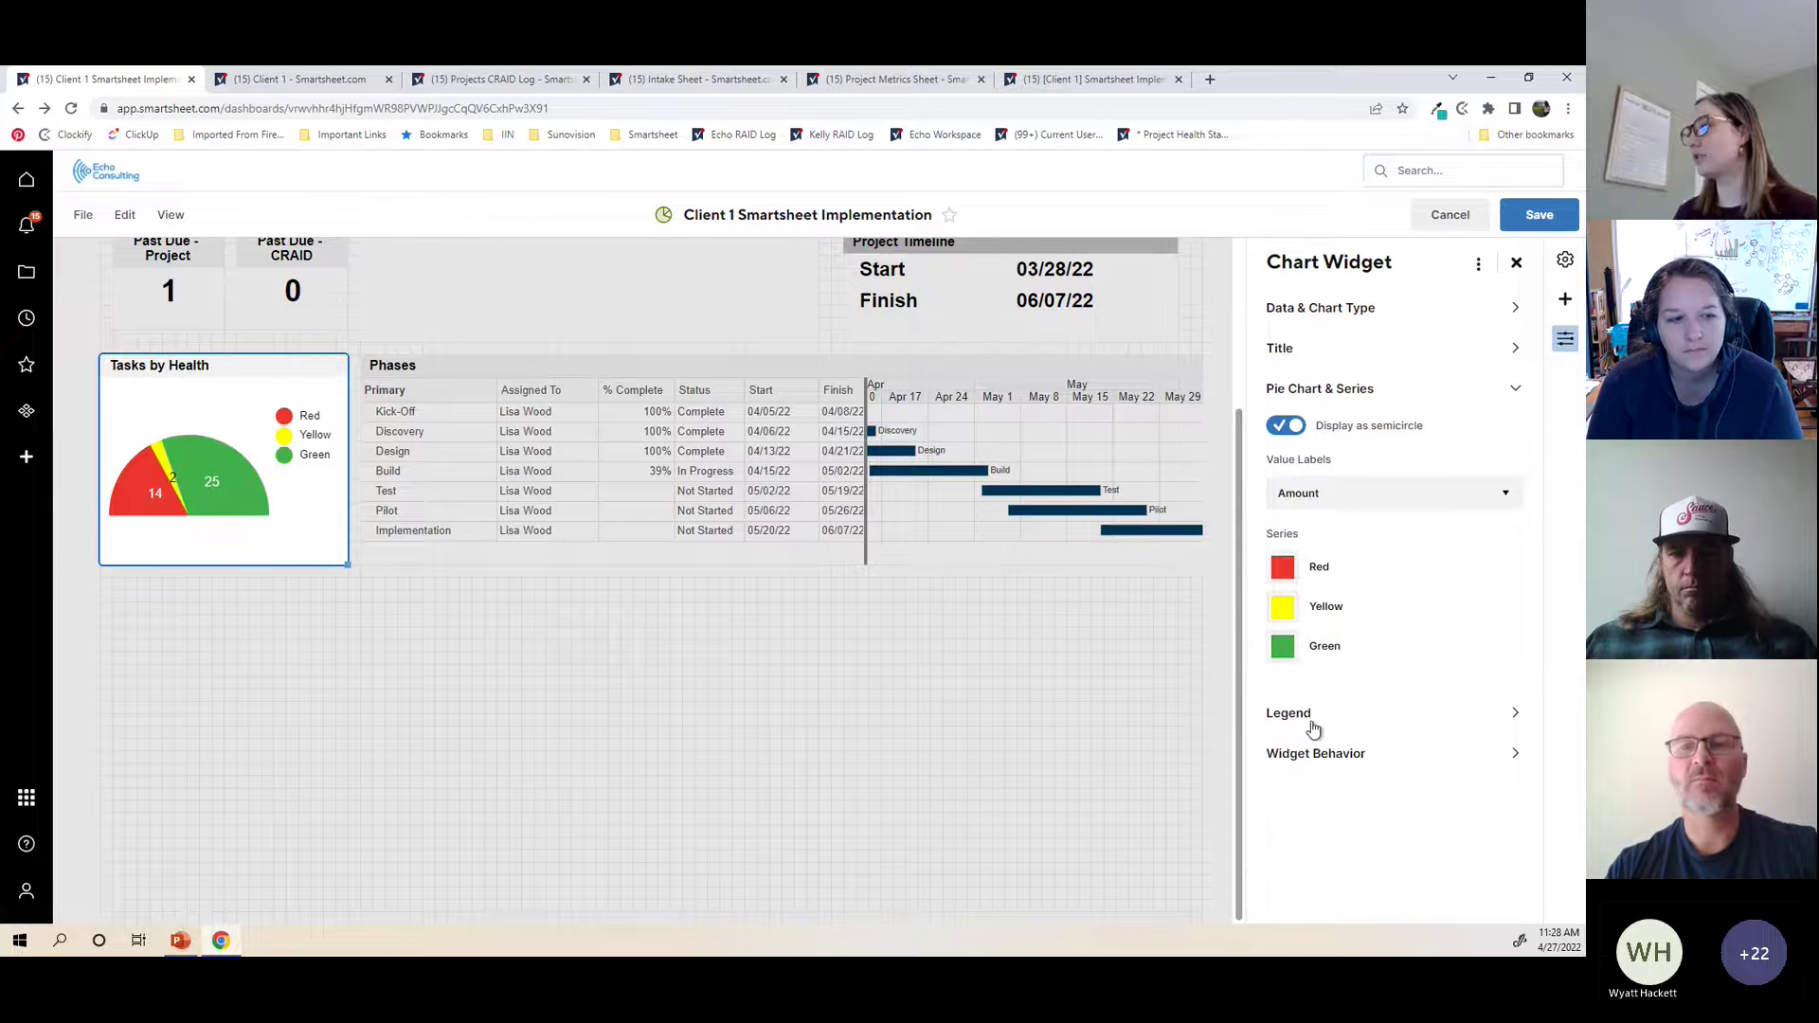
Step: Set the Tasks by Health chart's legend position to Bottom
click(1306, 723)
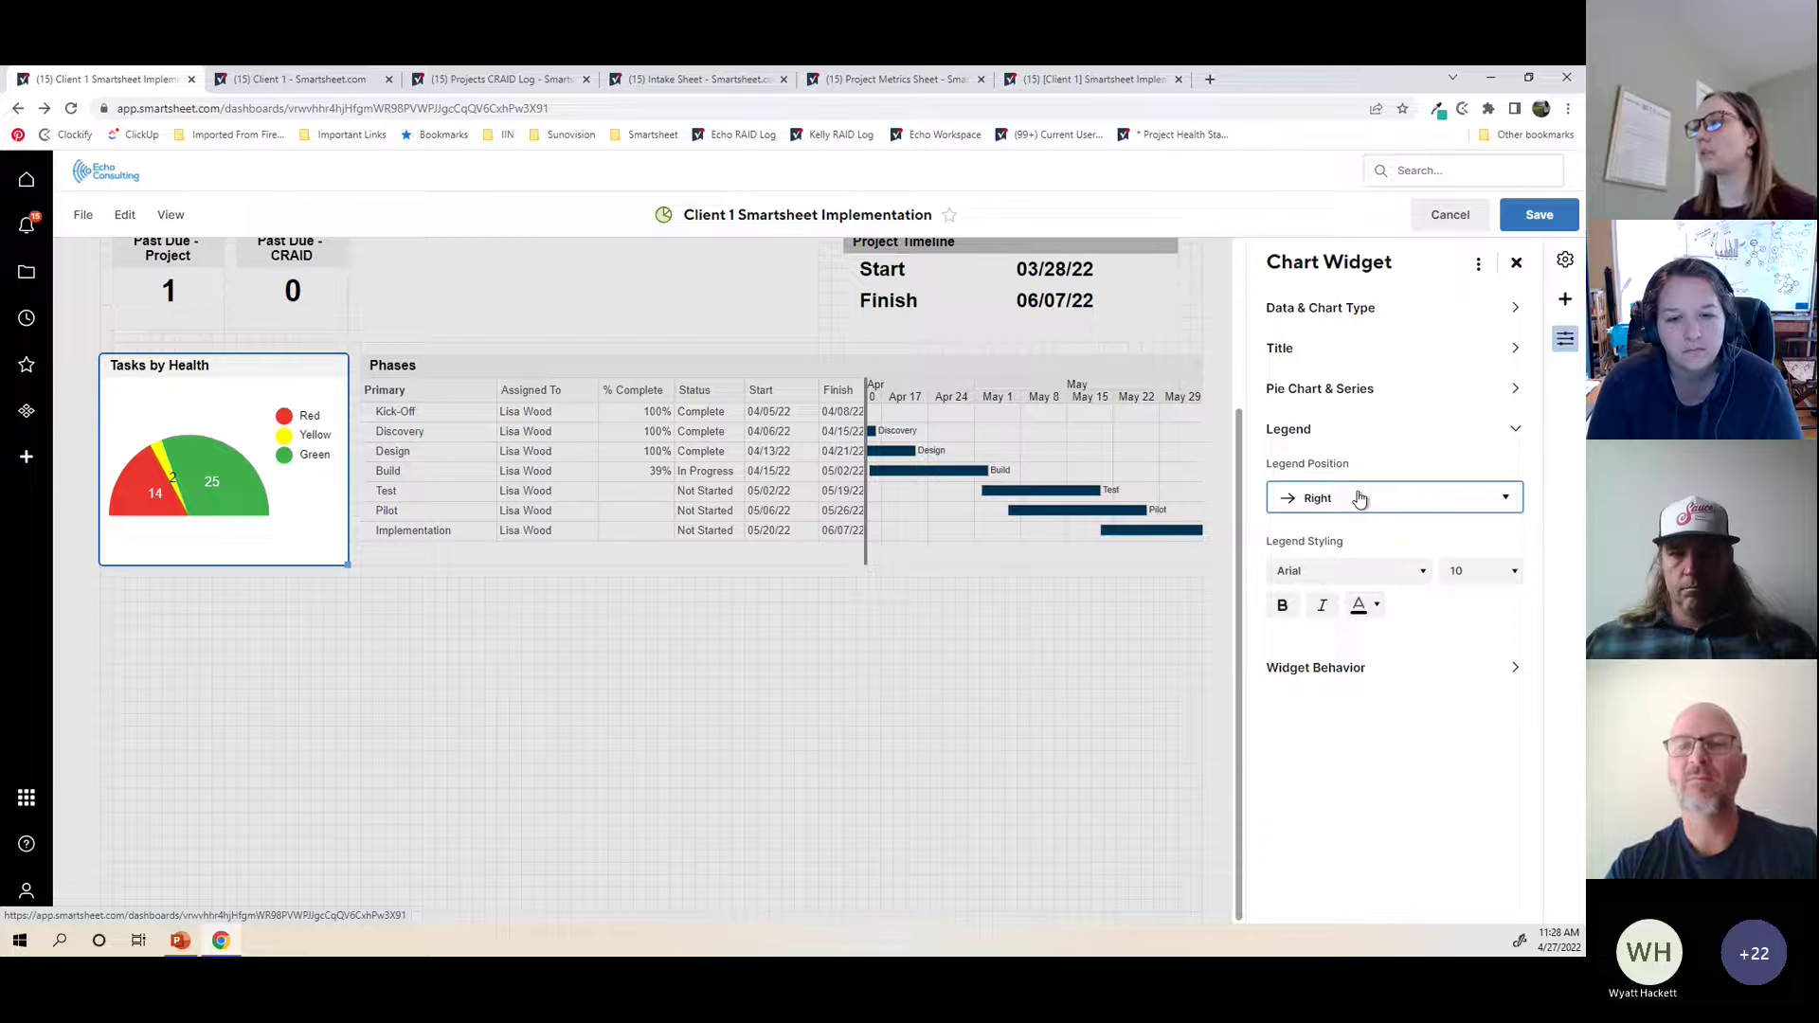
click(1359, 499)
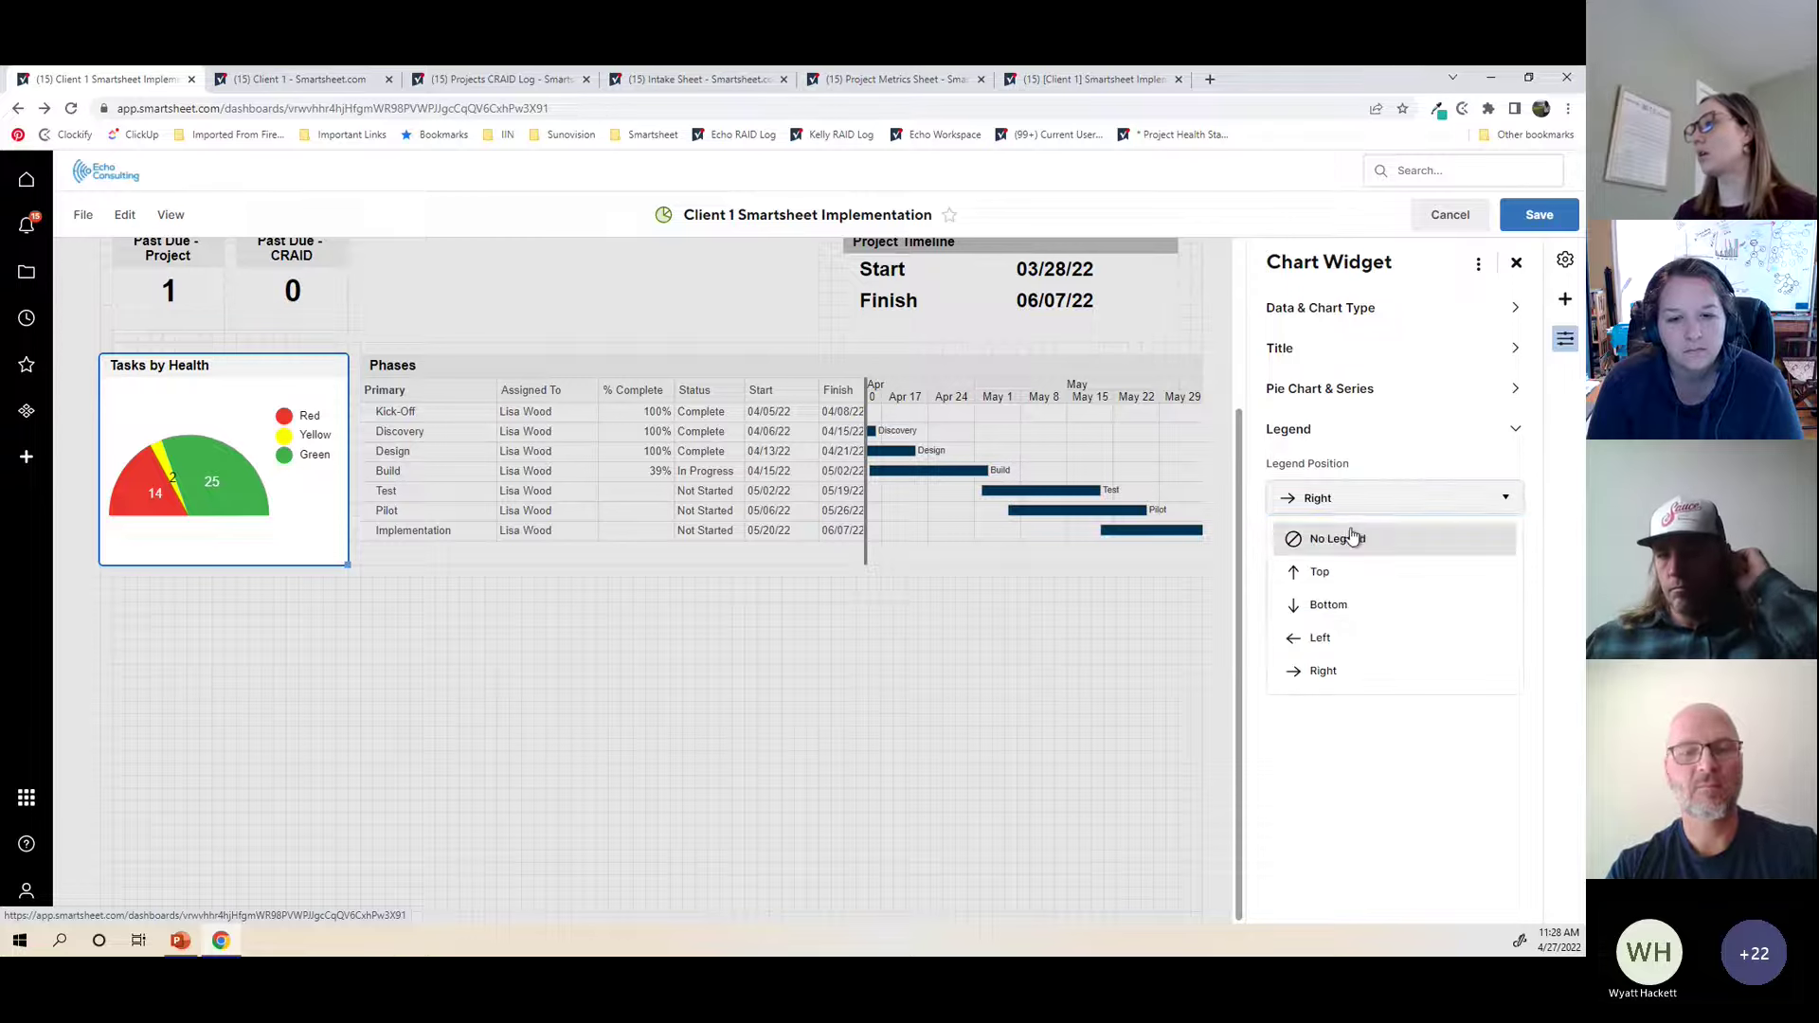
click(1347, 611)
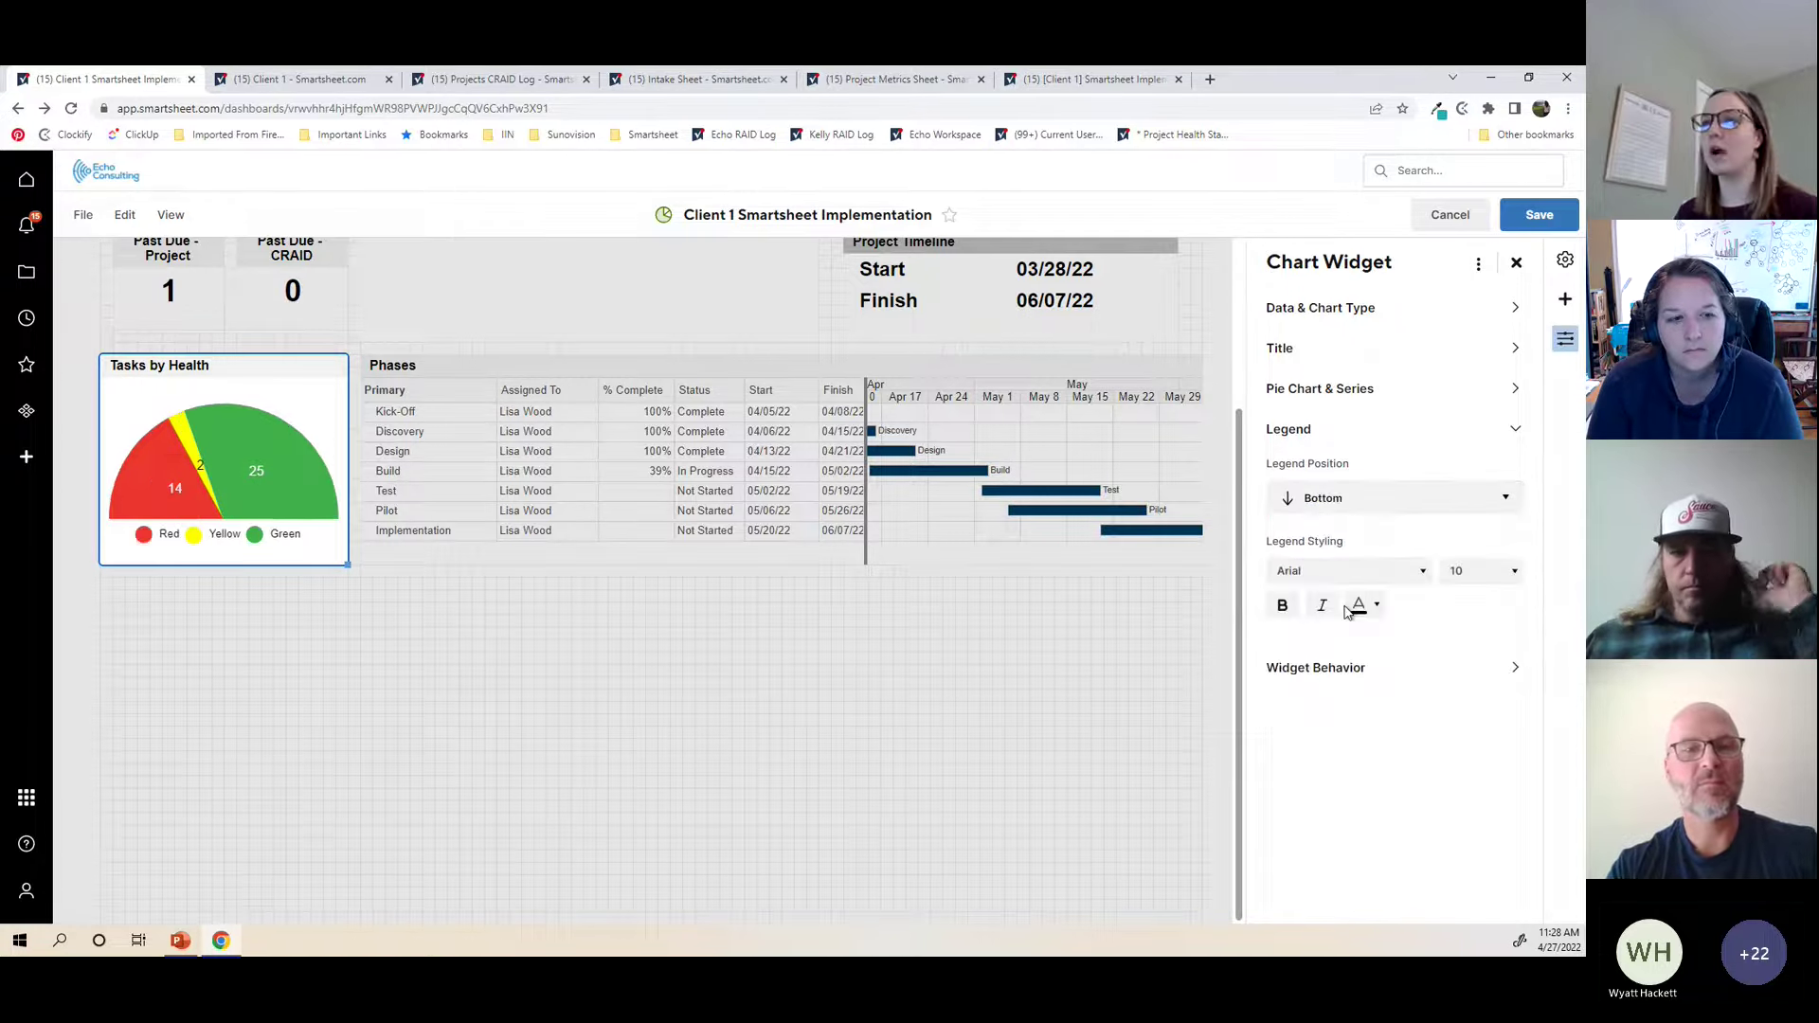
Step: Try the Tasks by Health chart with No Legend, and restore the legend position to Bottom
click(1374, 493)
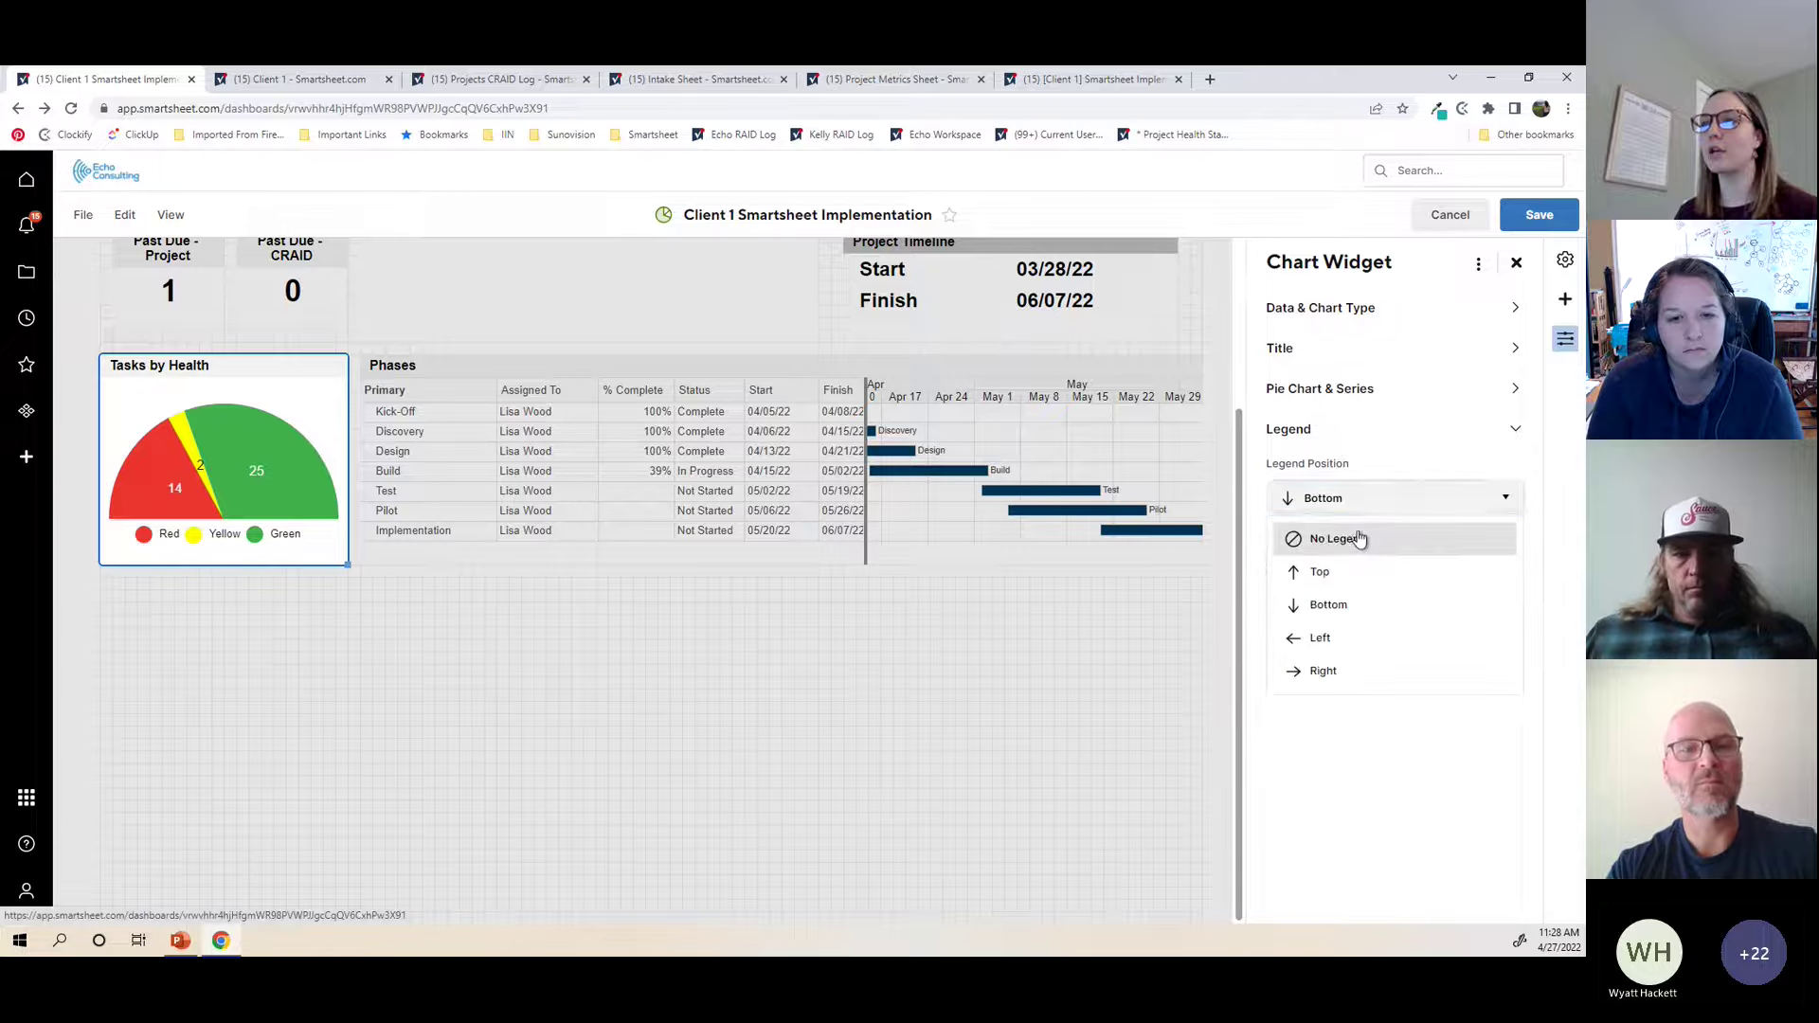
click(1350, 537)
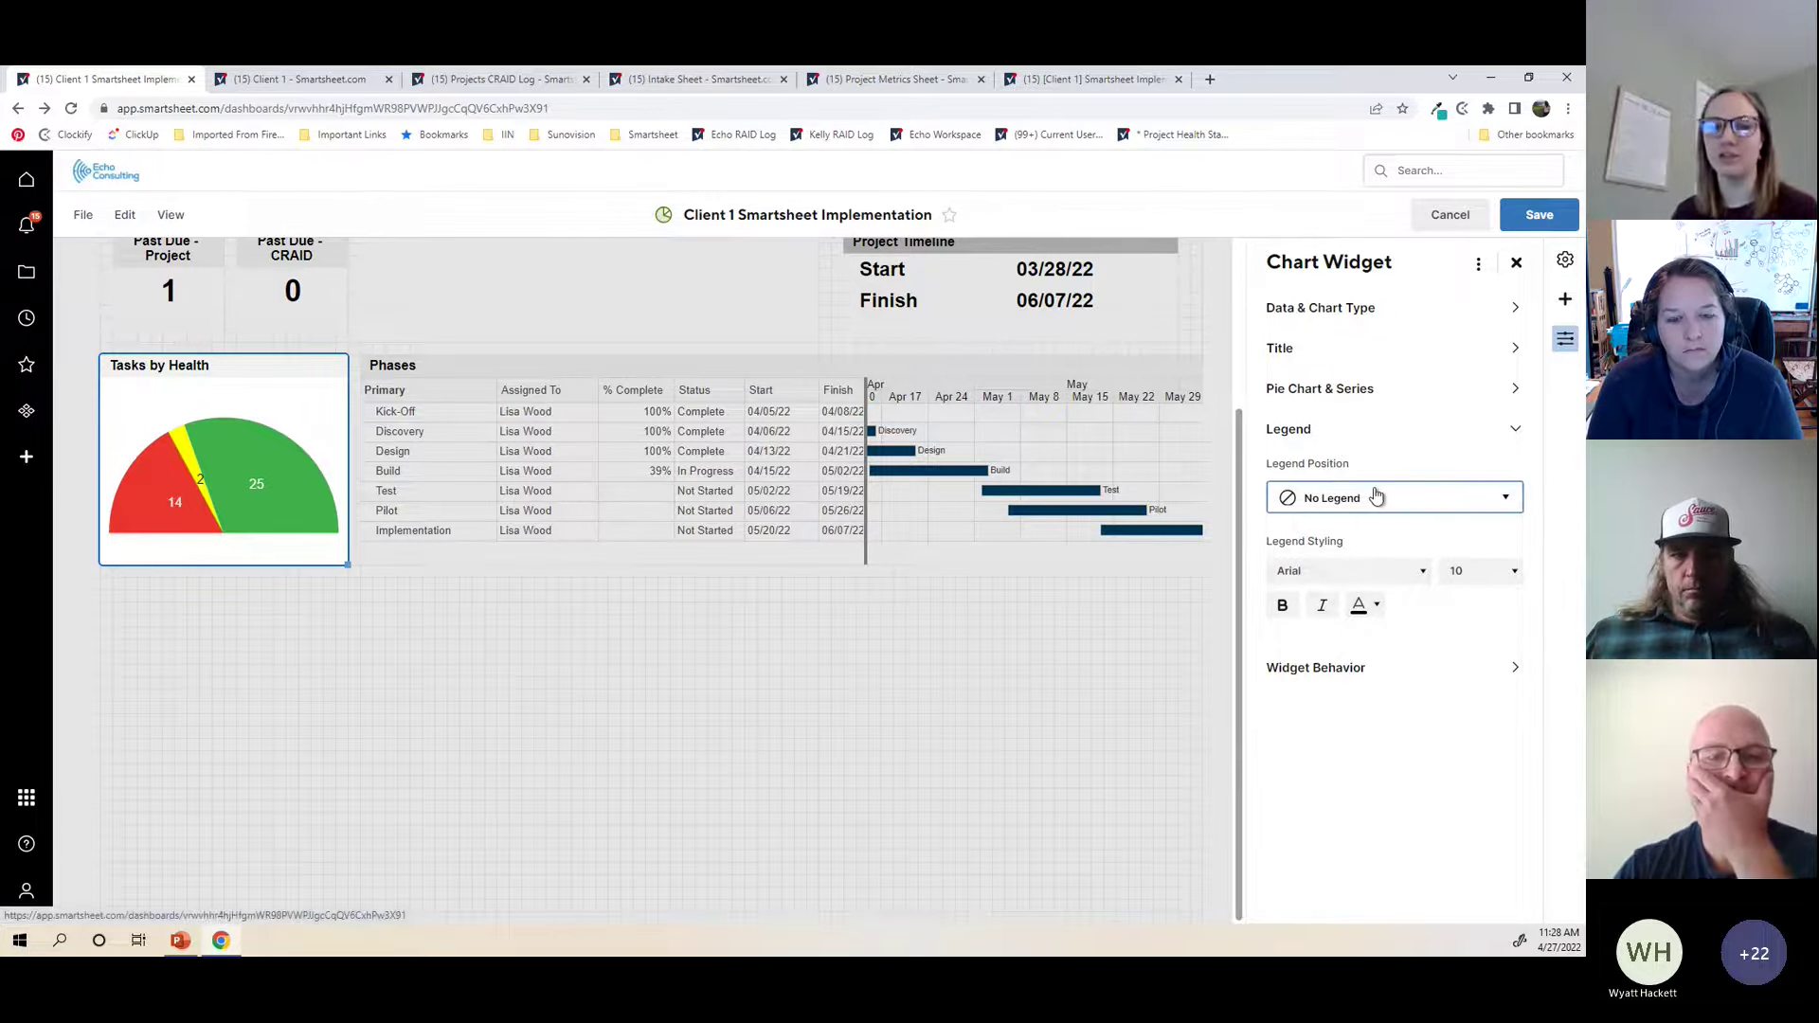
click(1379, 498)
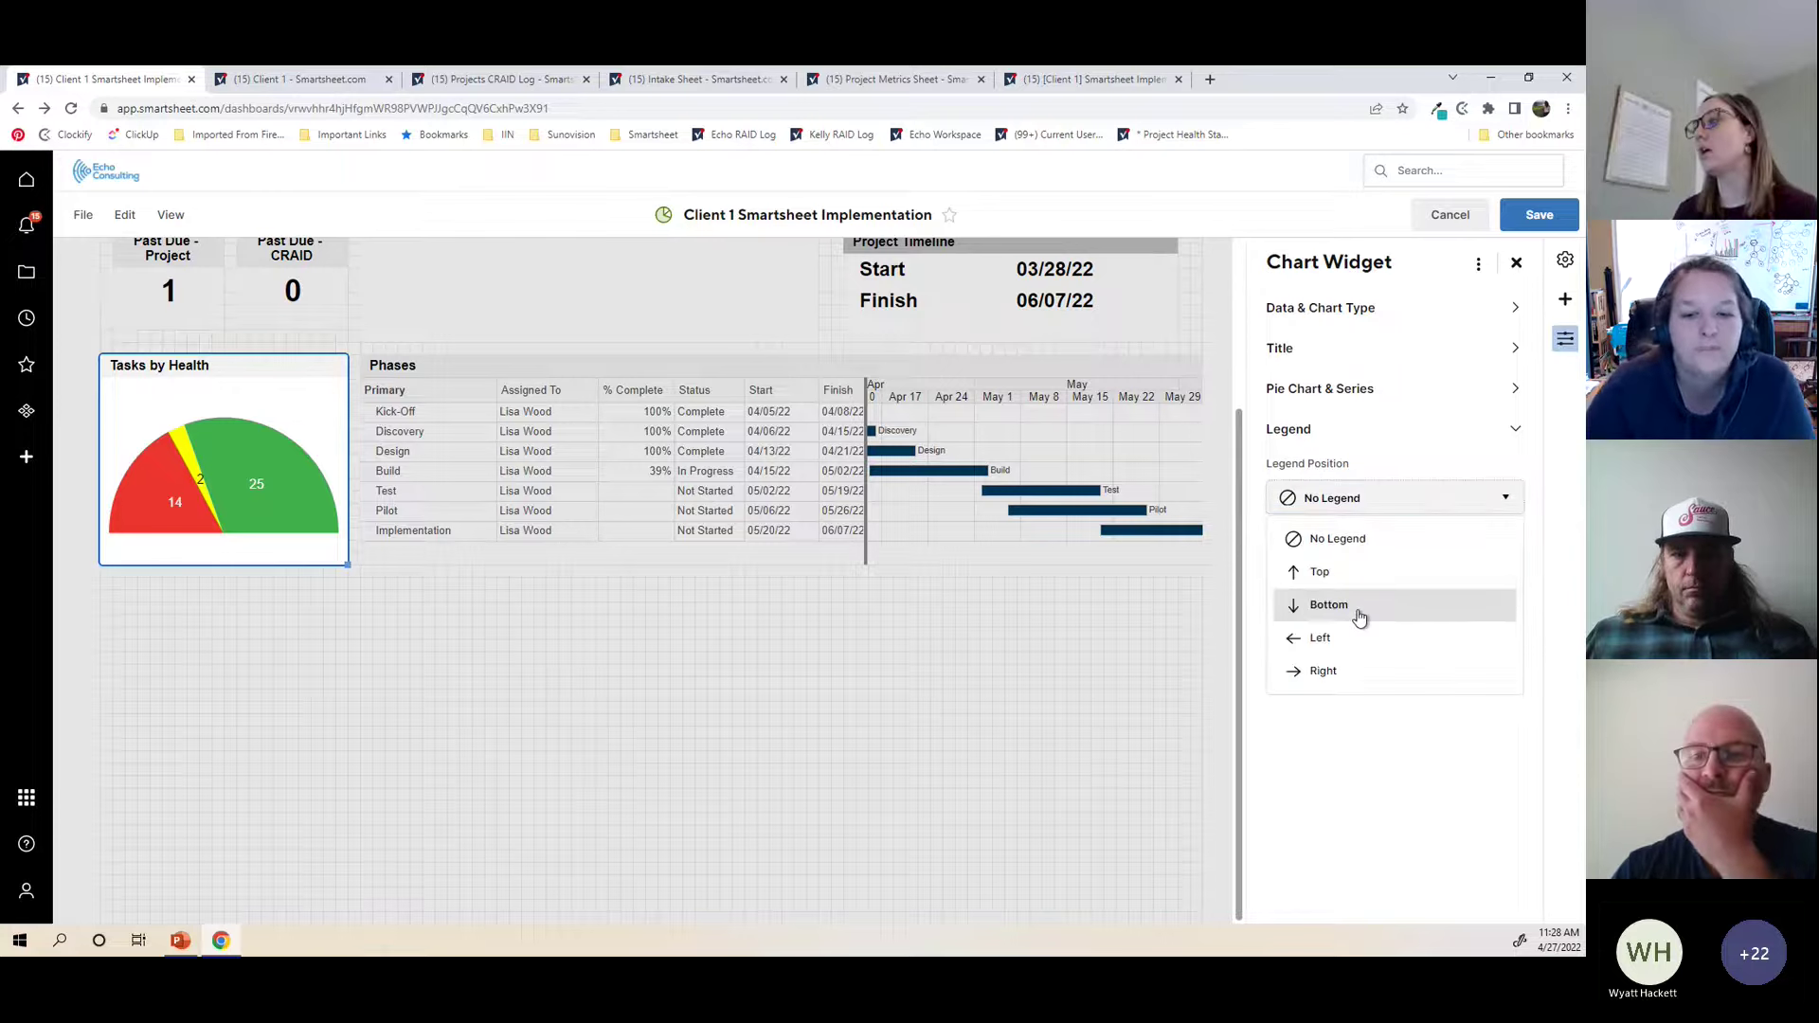
click(1355, 607)
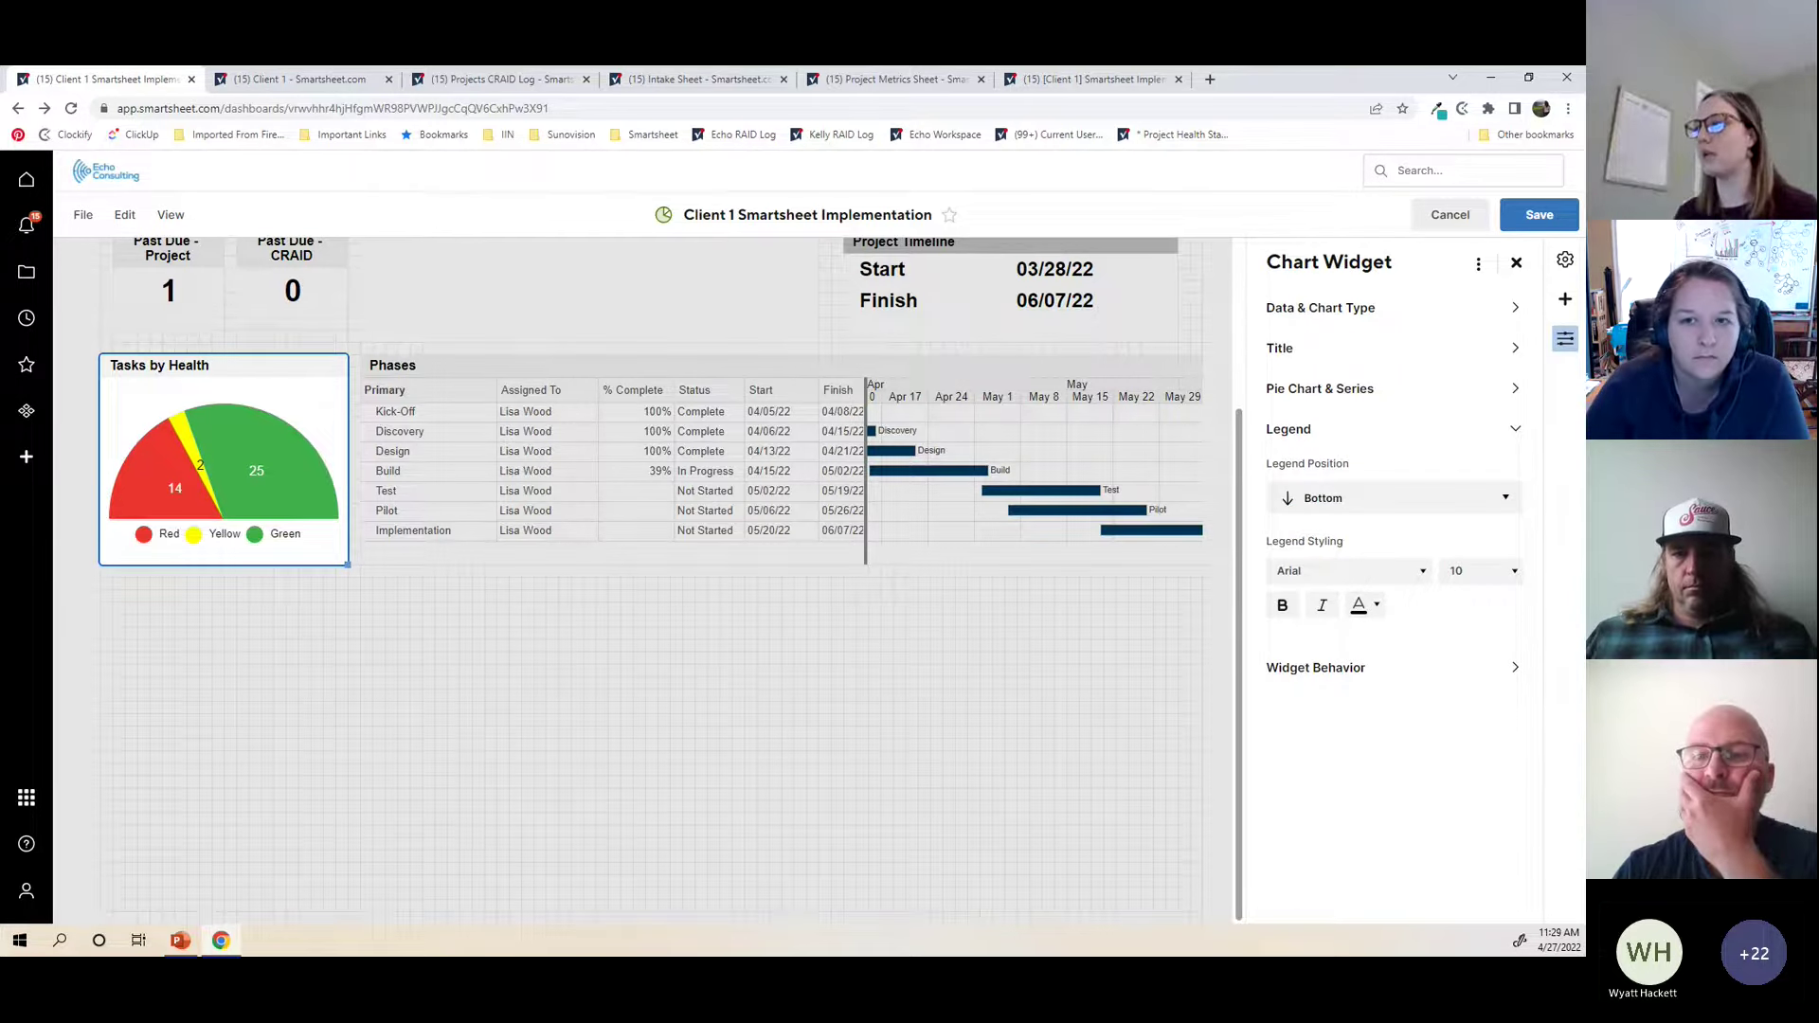
Step: Show the chart's widget behavior options, and fill the Tasks by Health title background with grey
click(1348, 671)
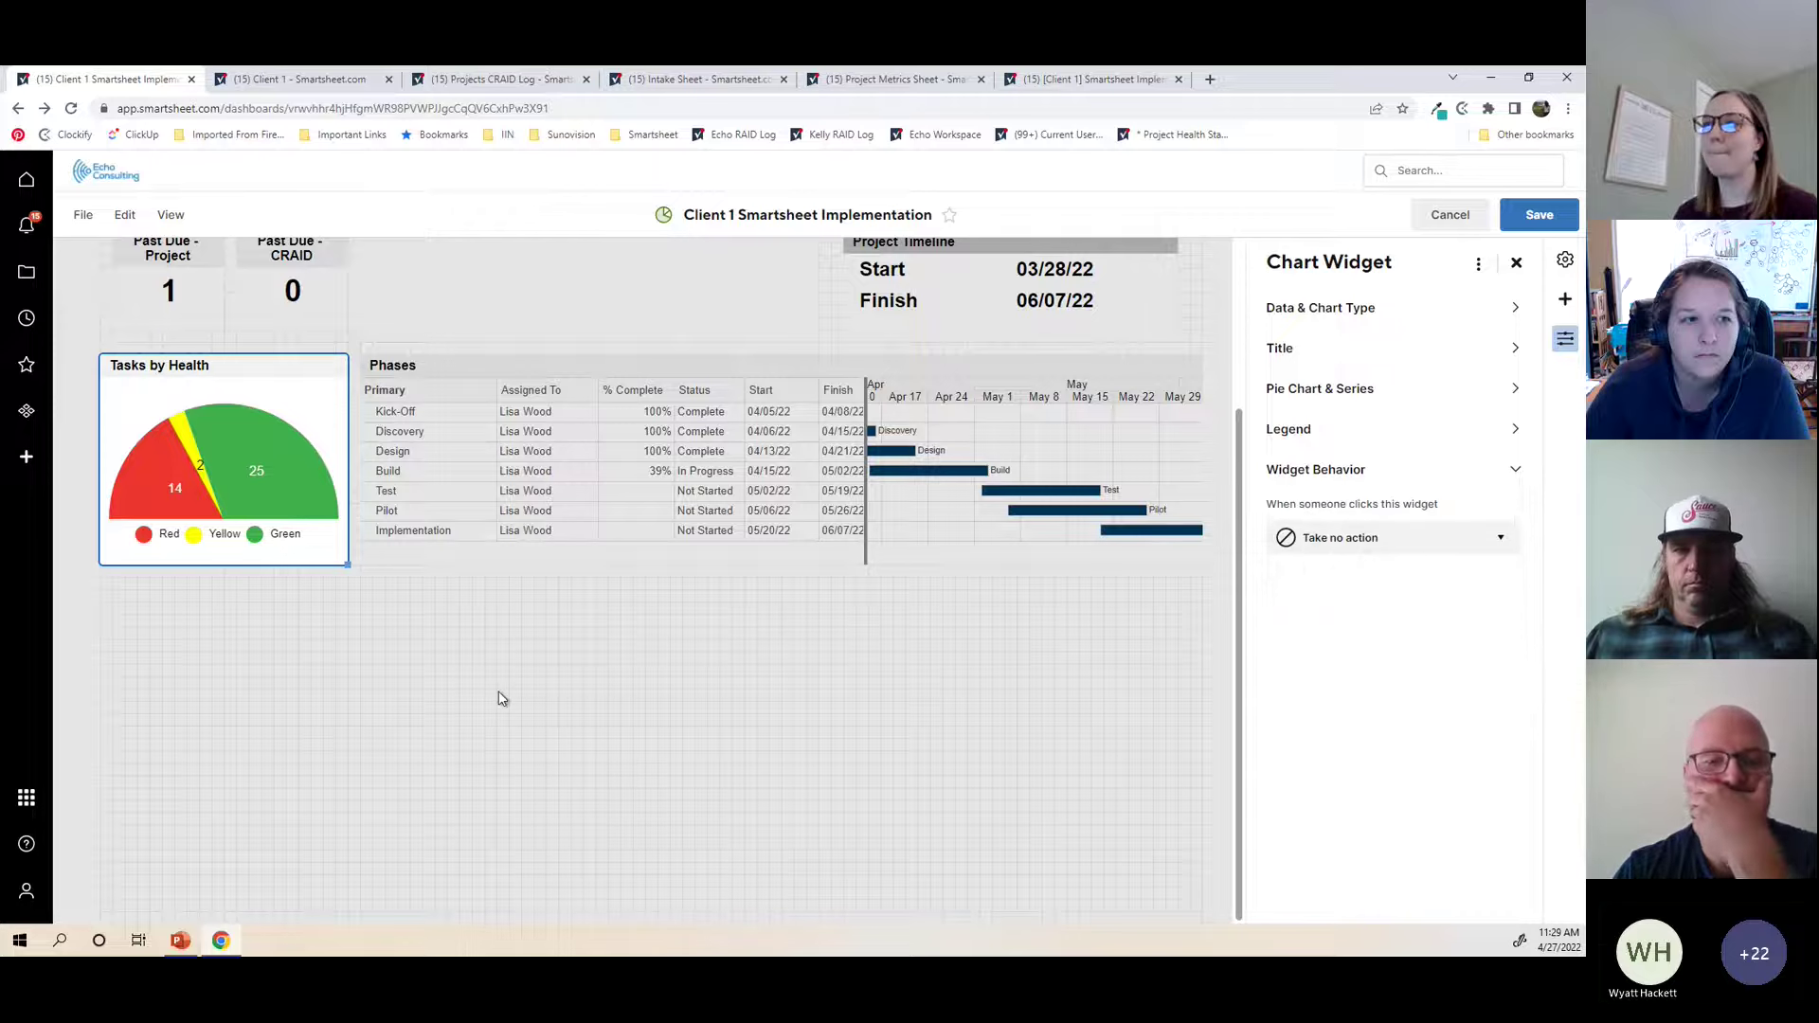
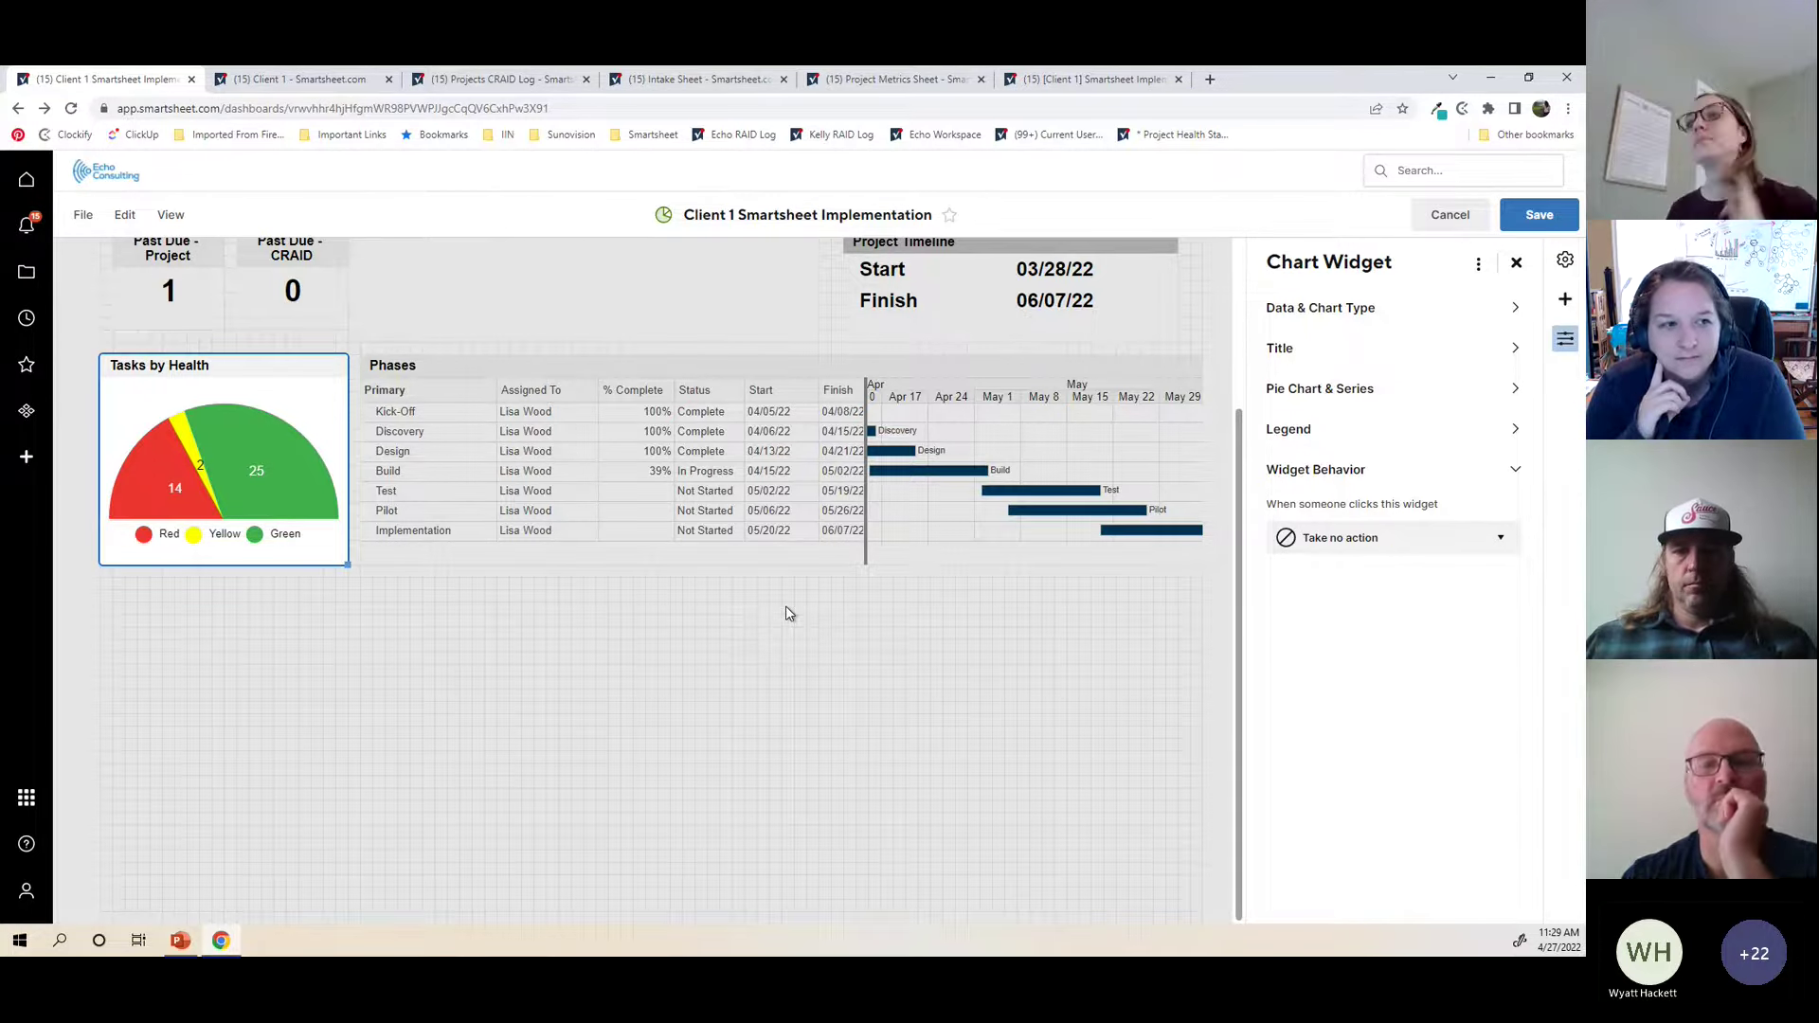
click(159, 365)
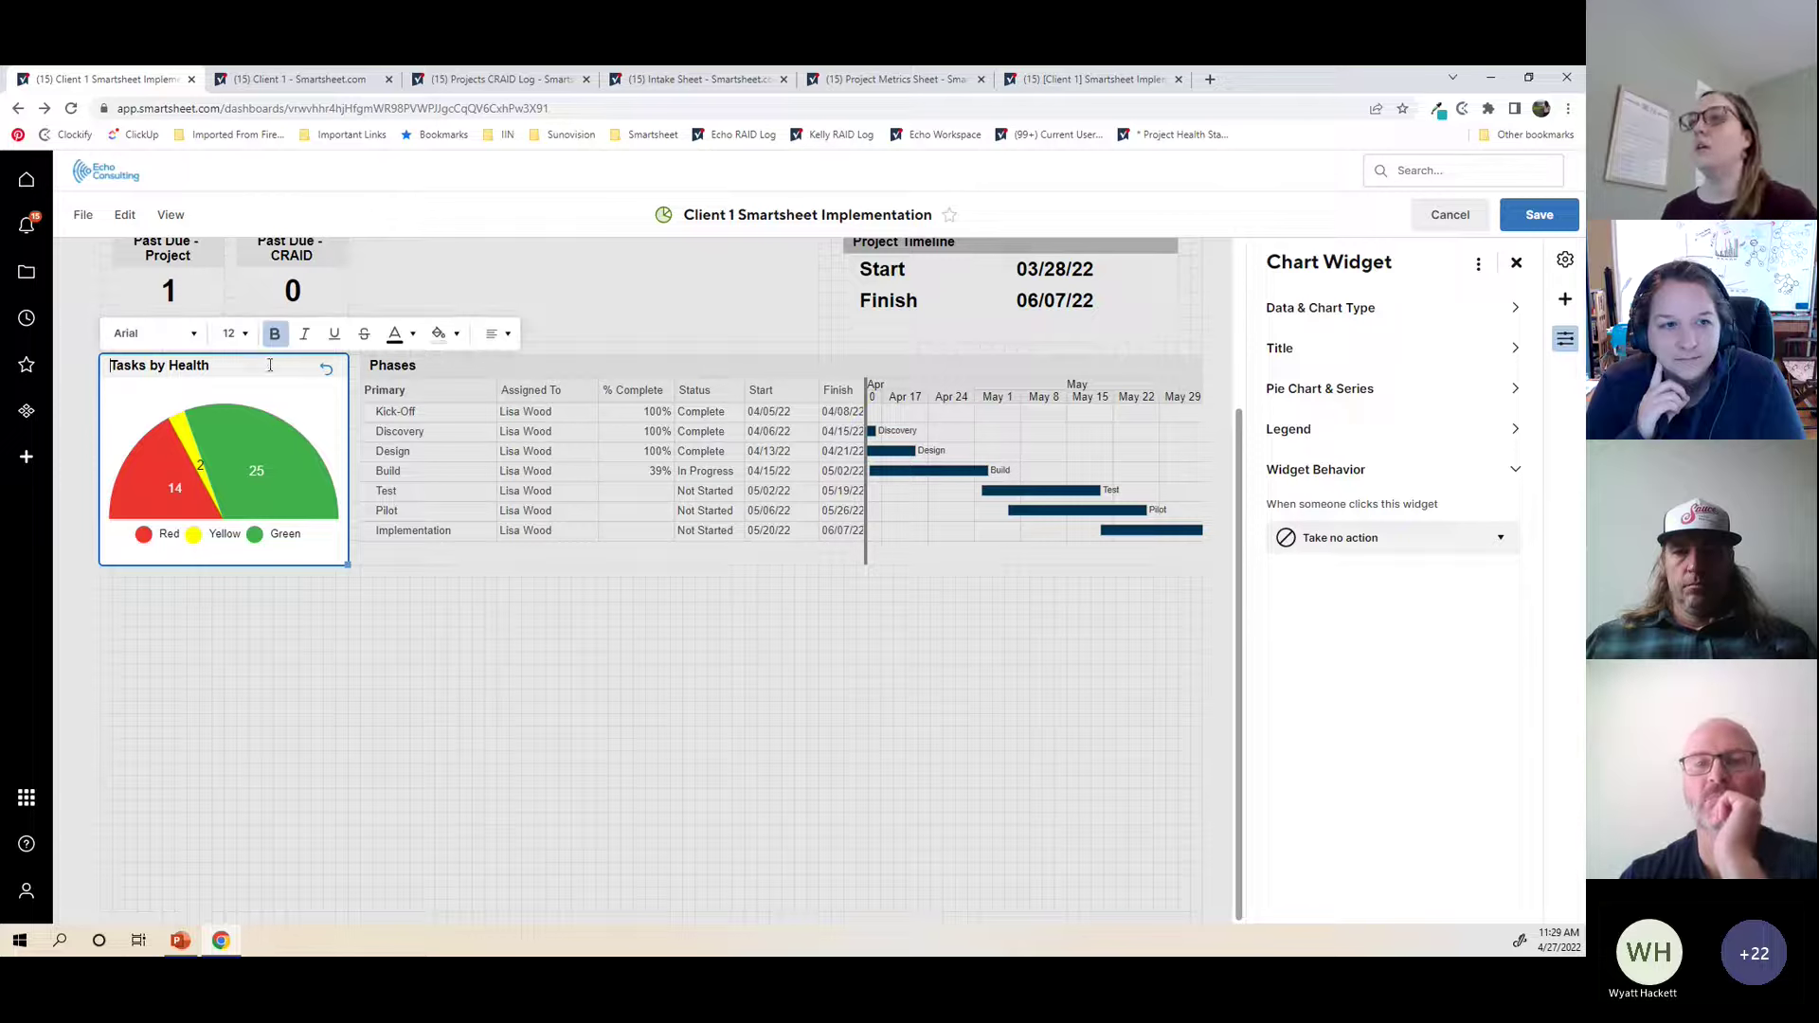
click(441, 334)
click(838, 724)
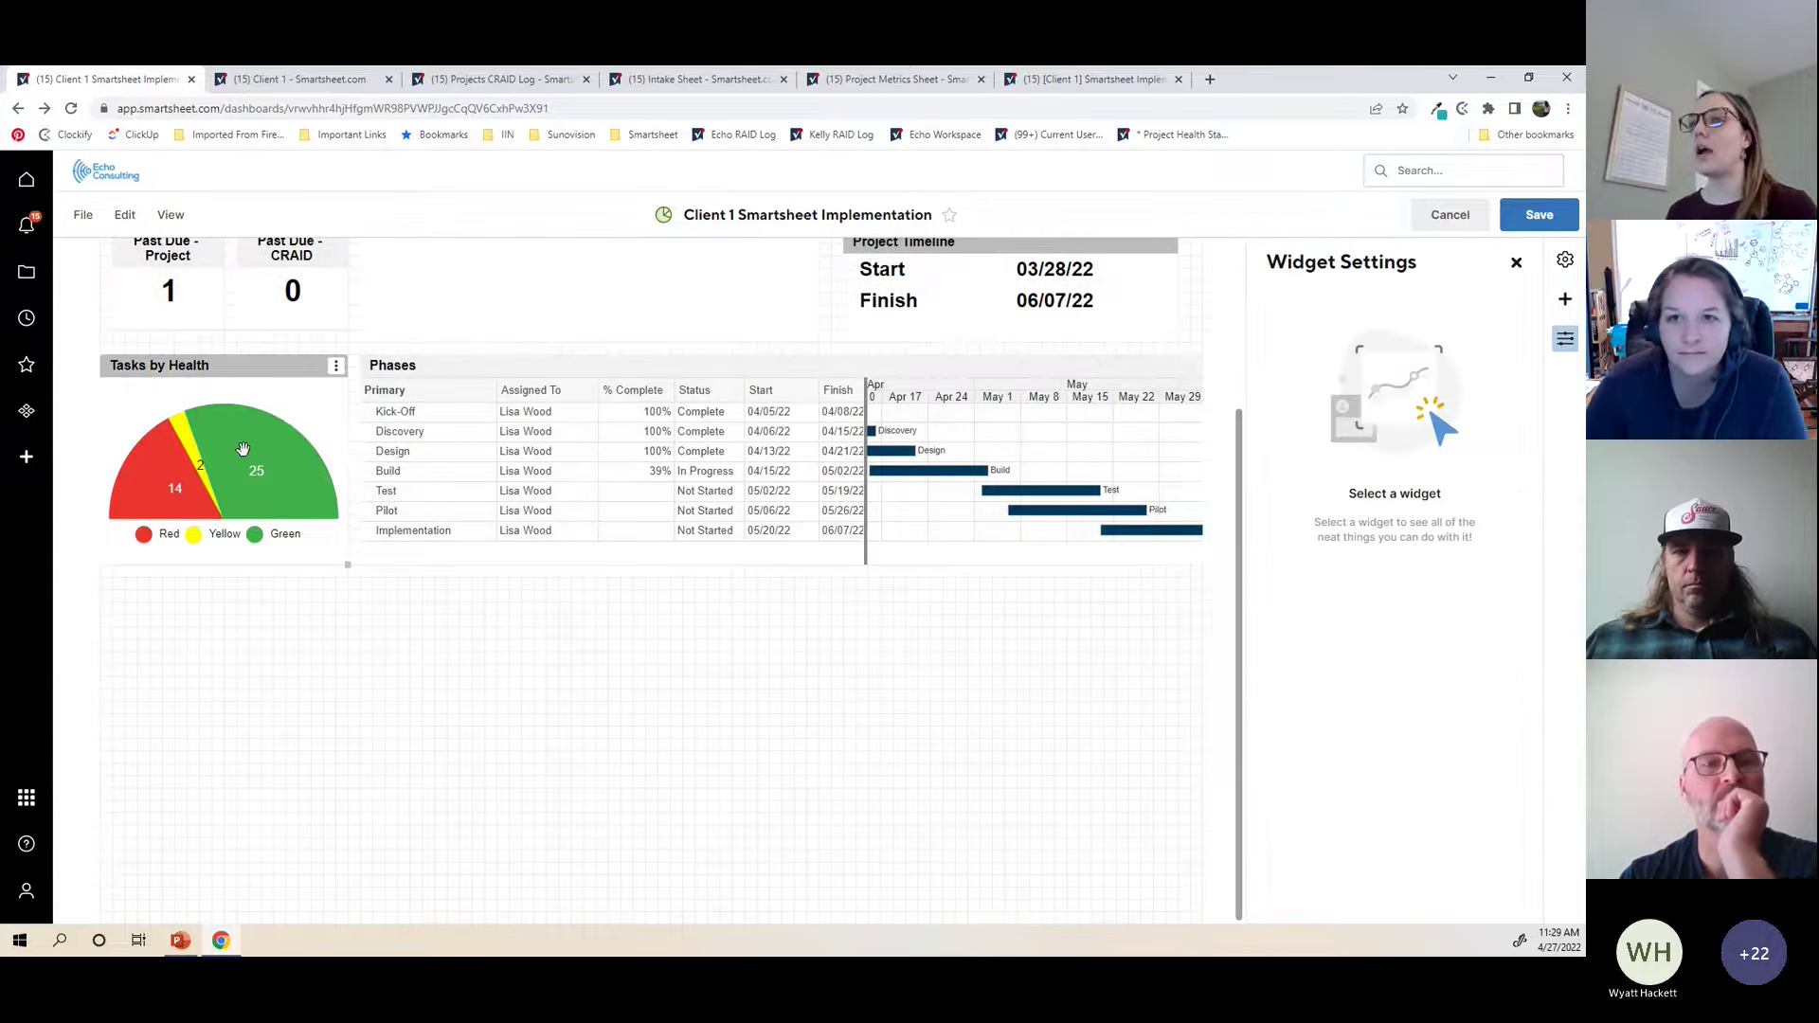
Step: Set the Past Due - Project metric widget's behavior to open a Smartsheet item
scroll(268, 471, up, 2)
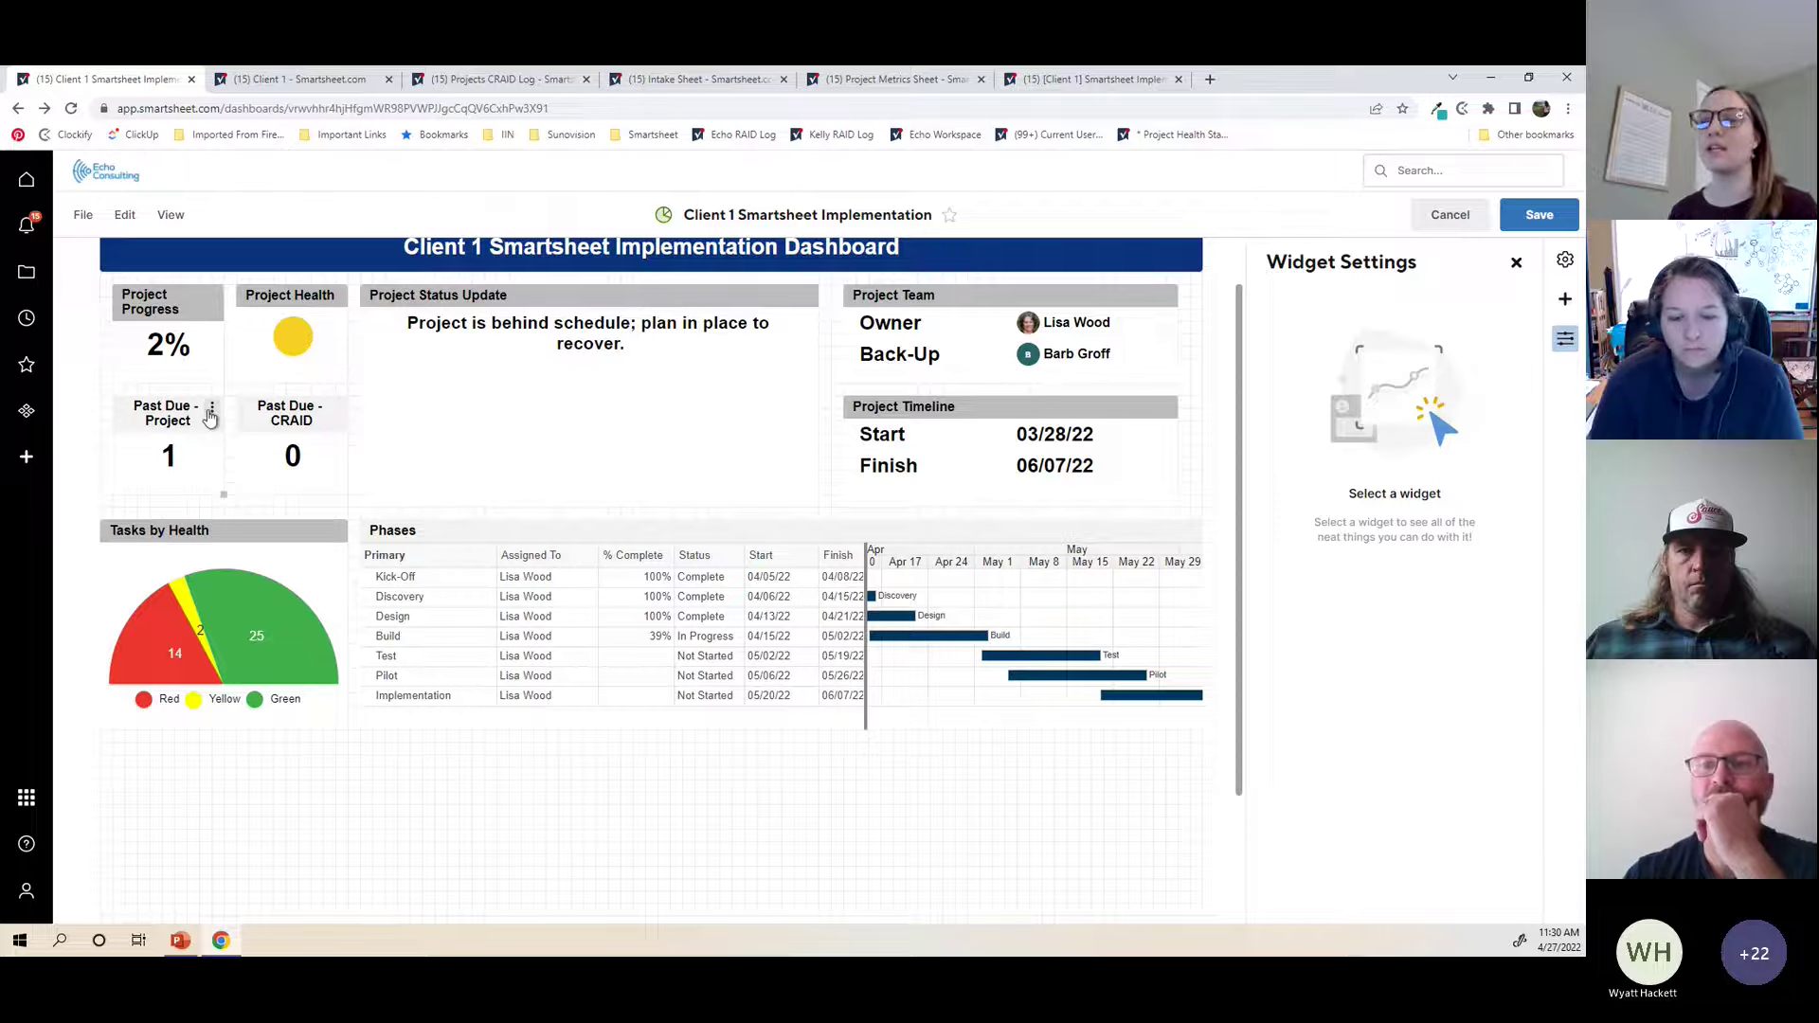
click(211, 417)
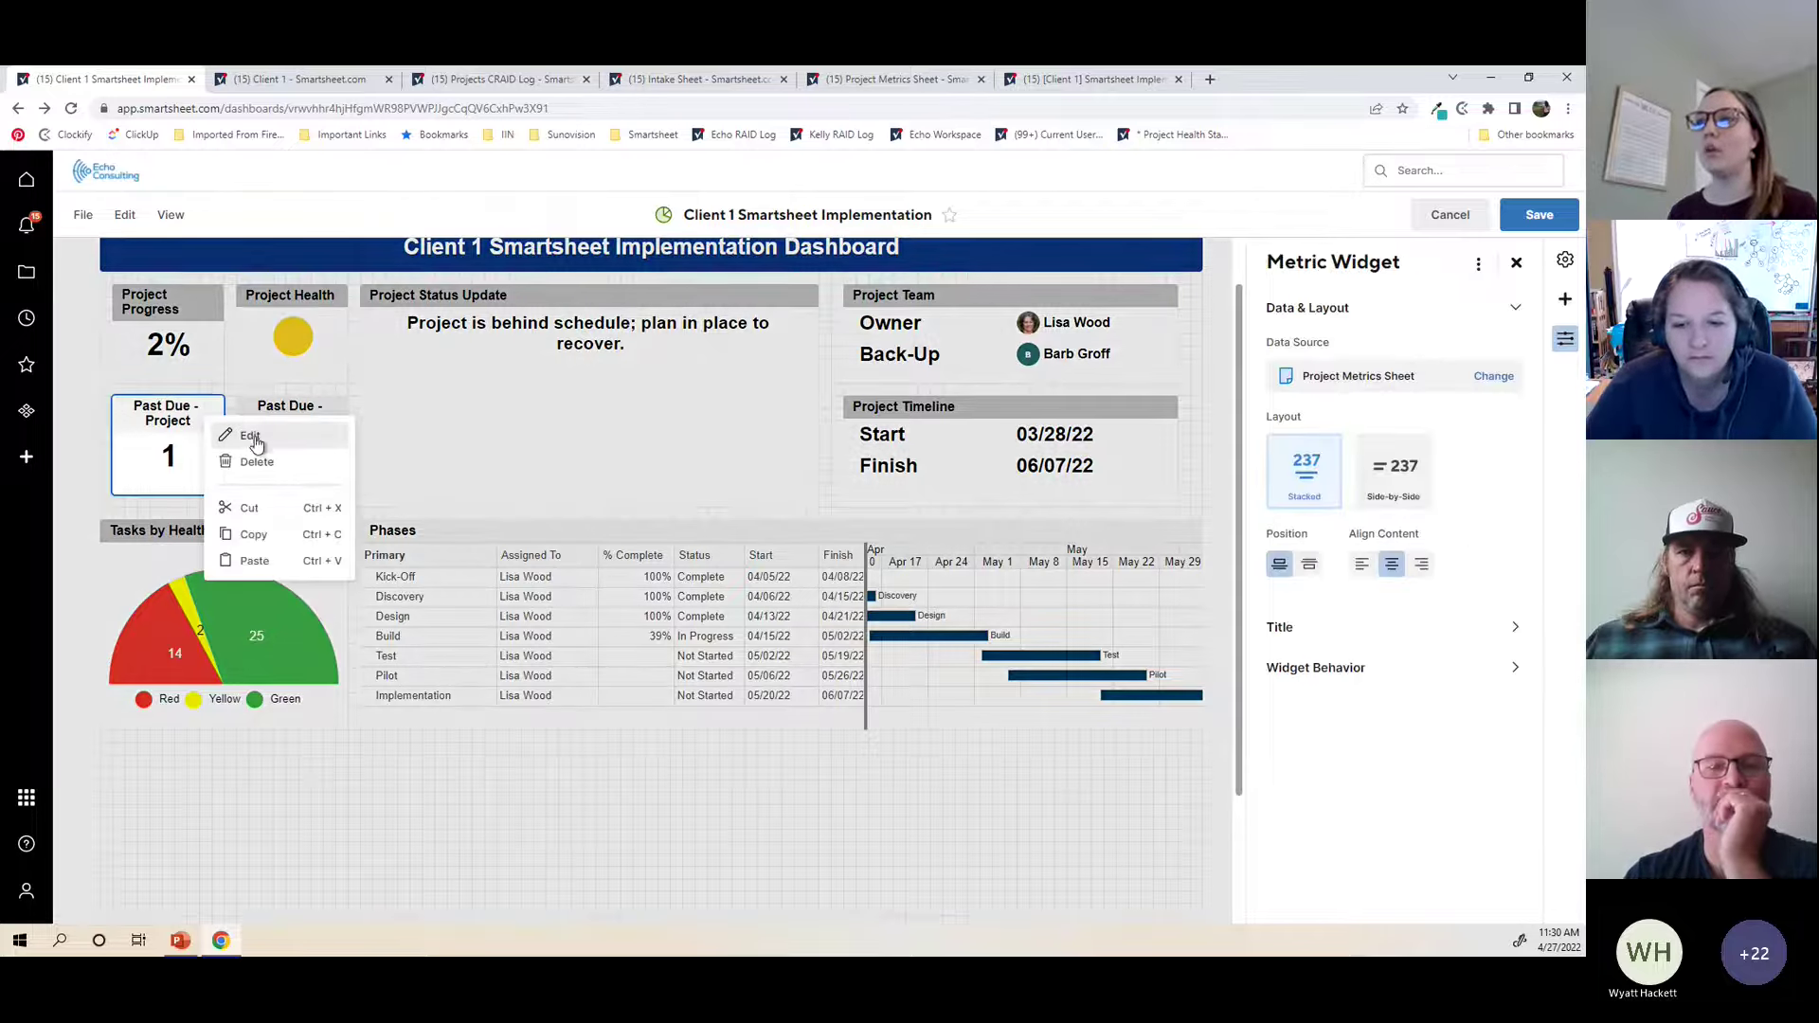
click(253, 441)
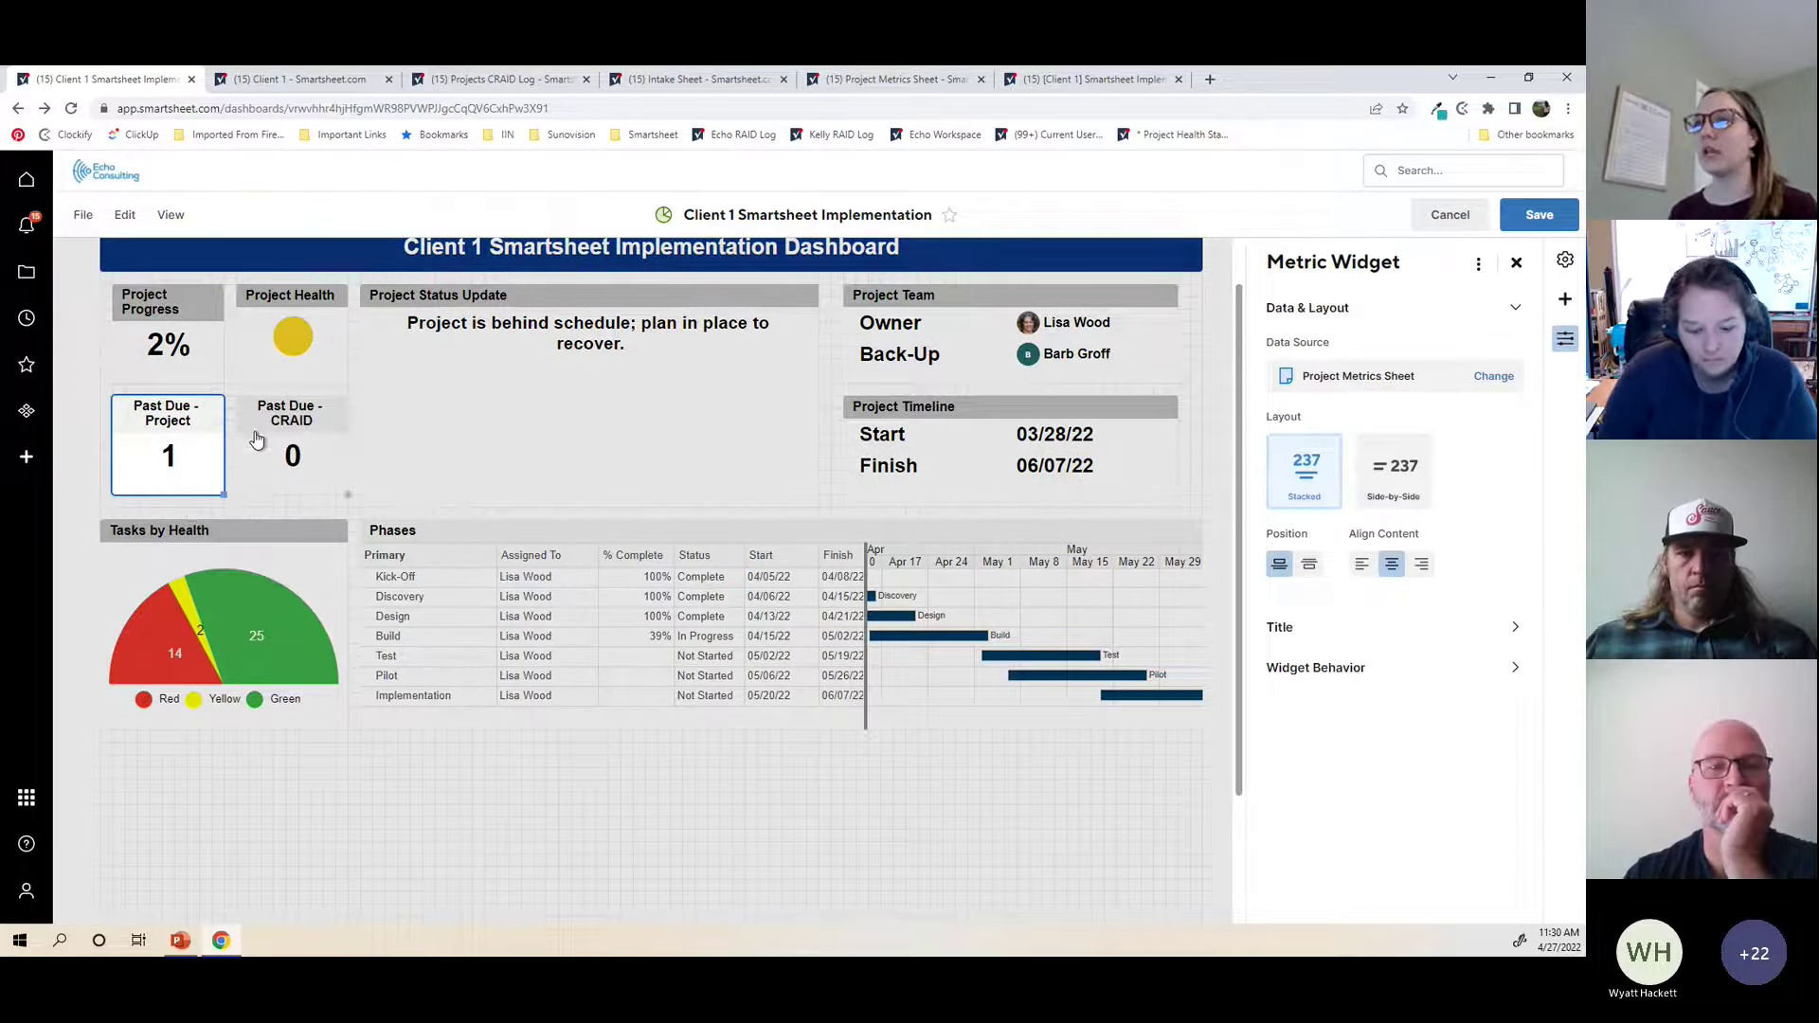
click(1327, 669)
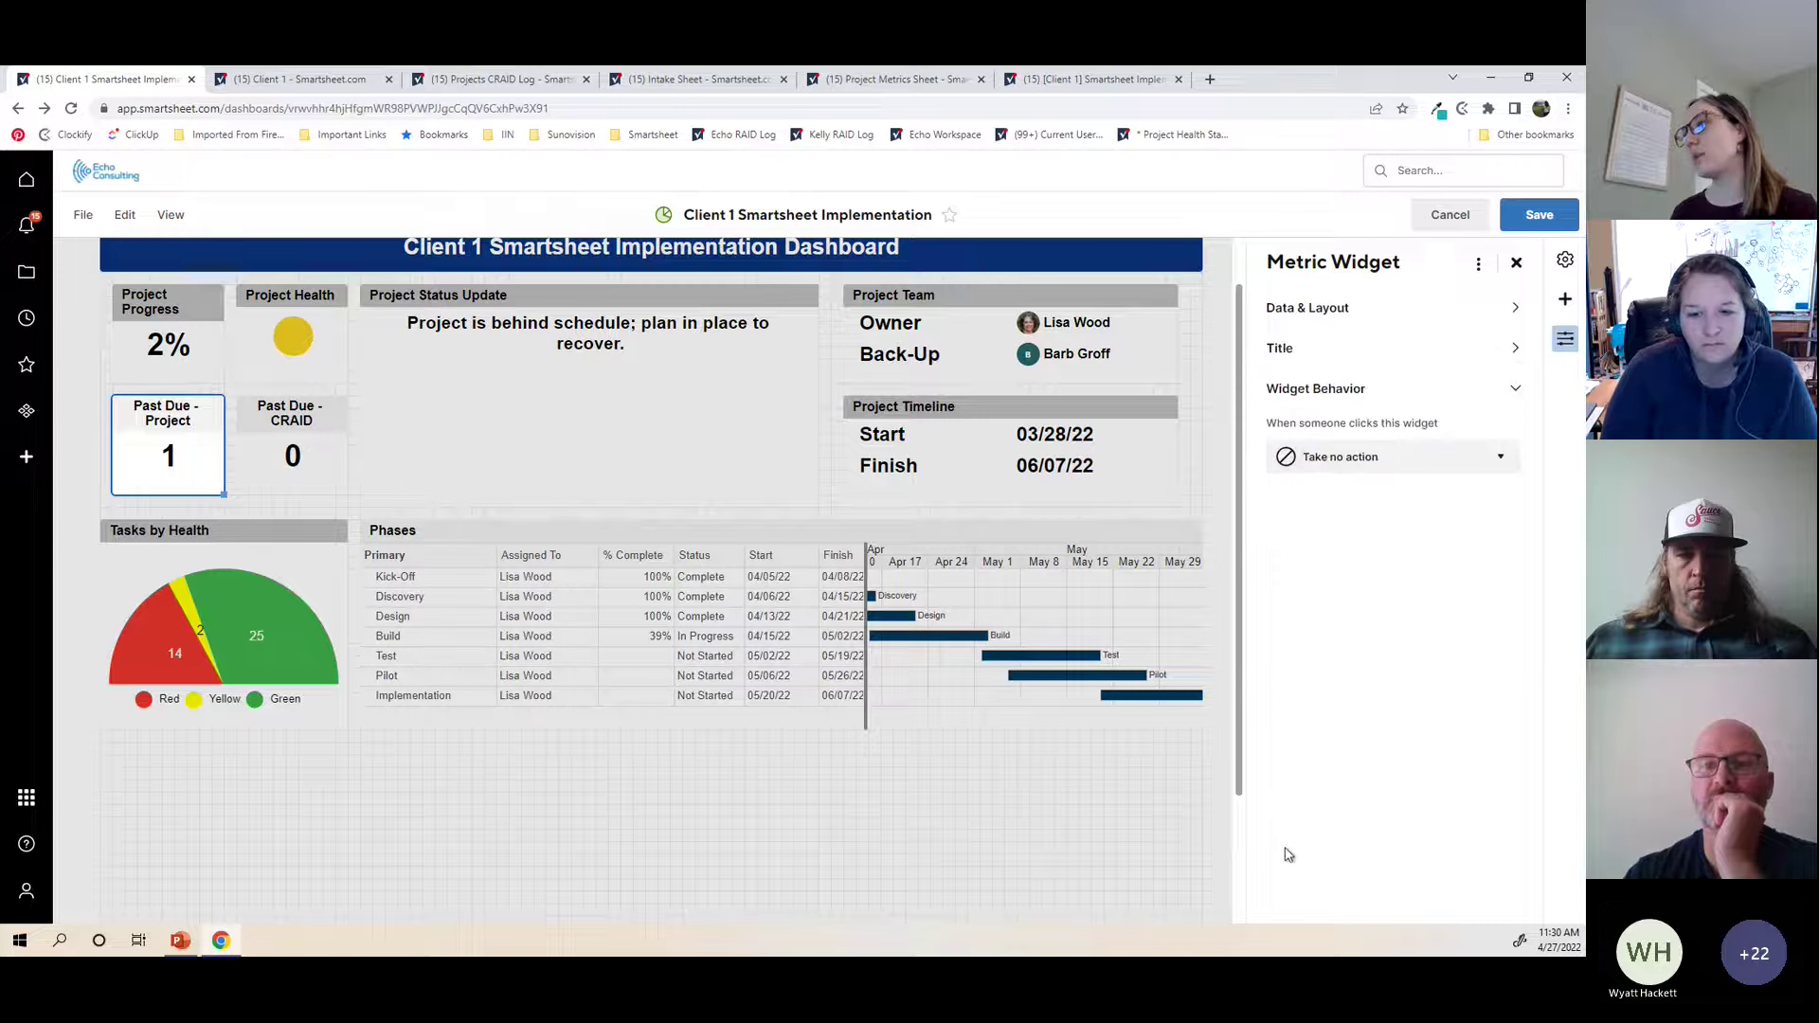
click(1331, 462)
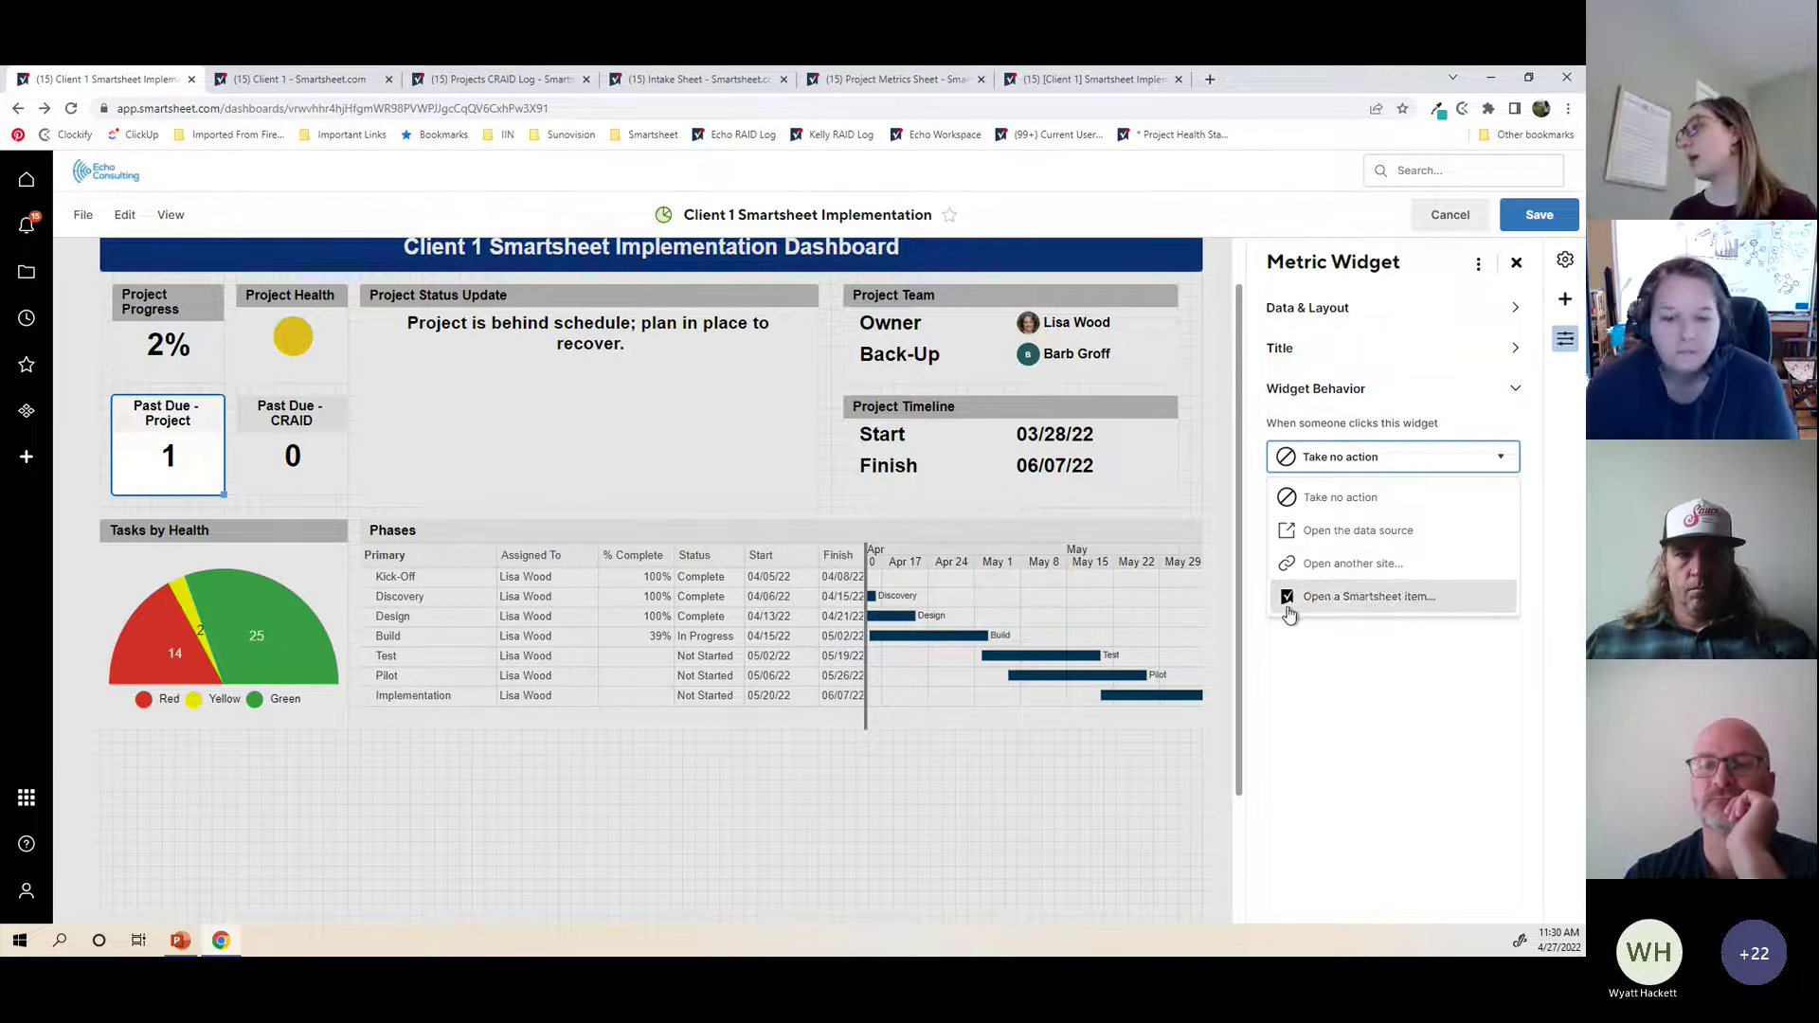
click(1363, 605)
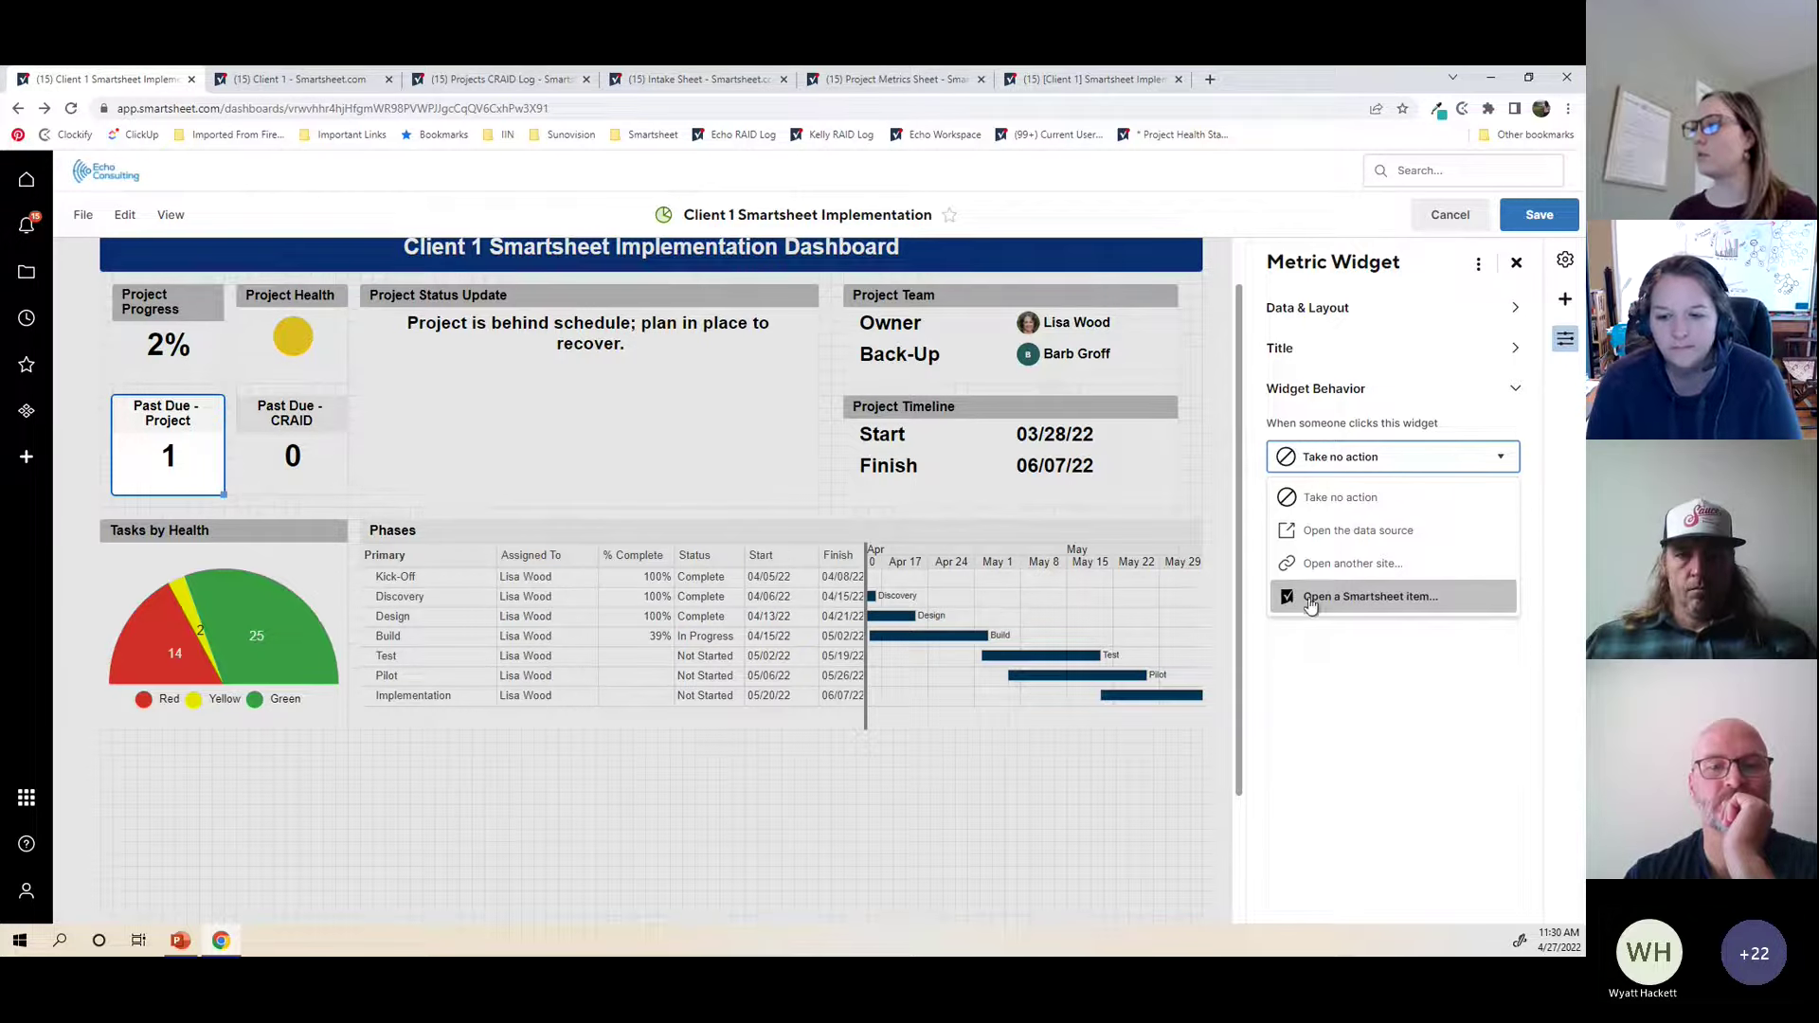
click(1375, 597)
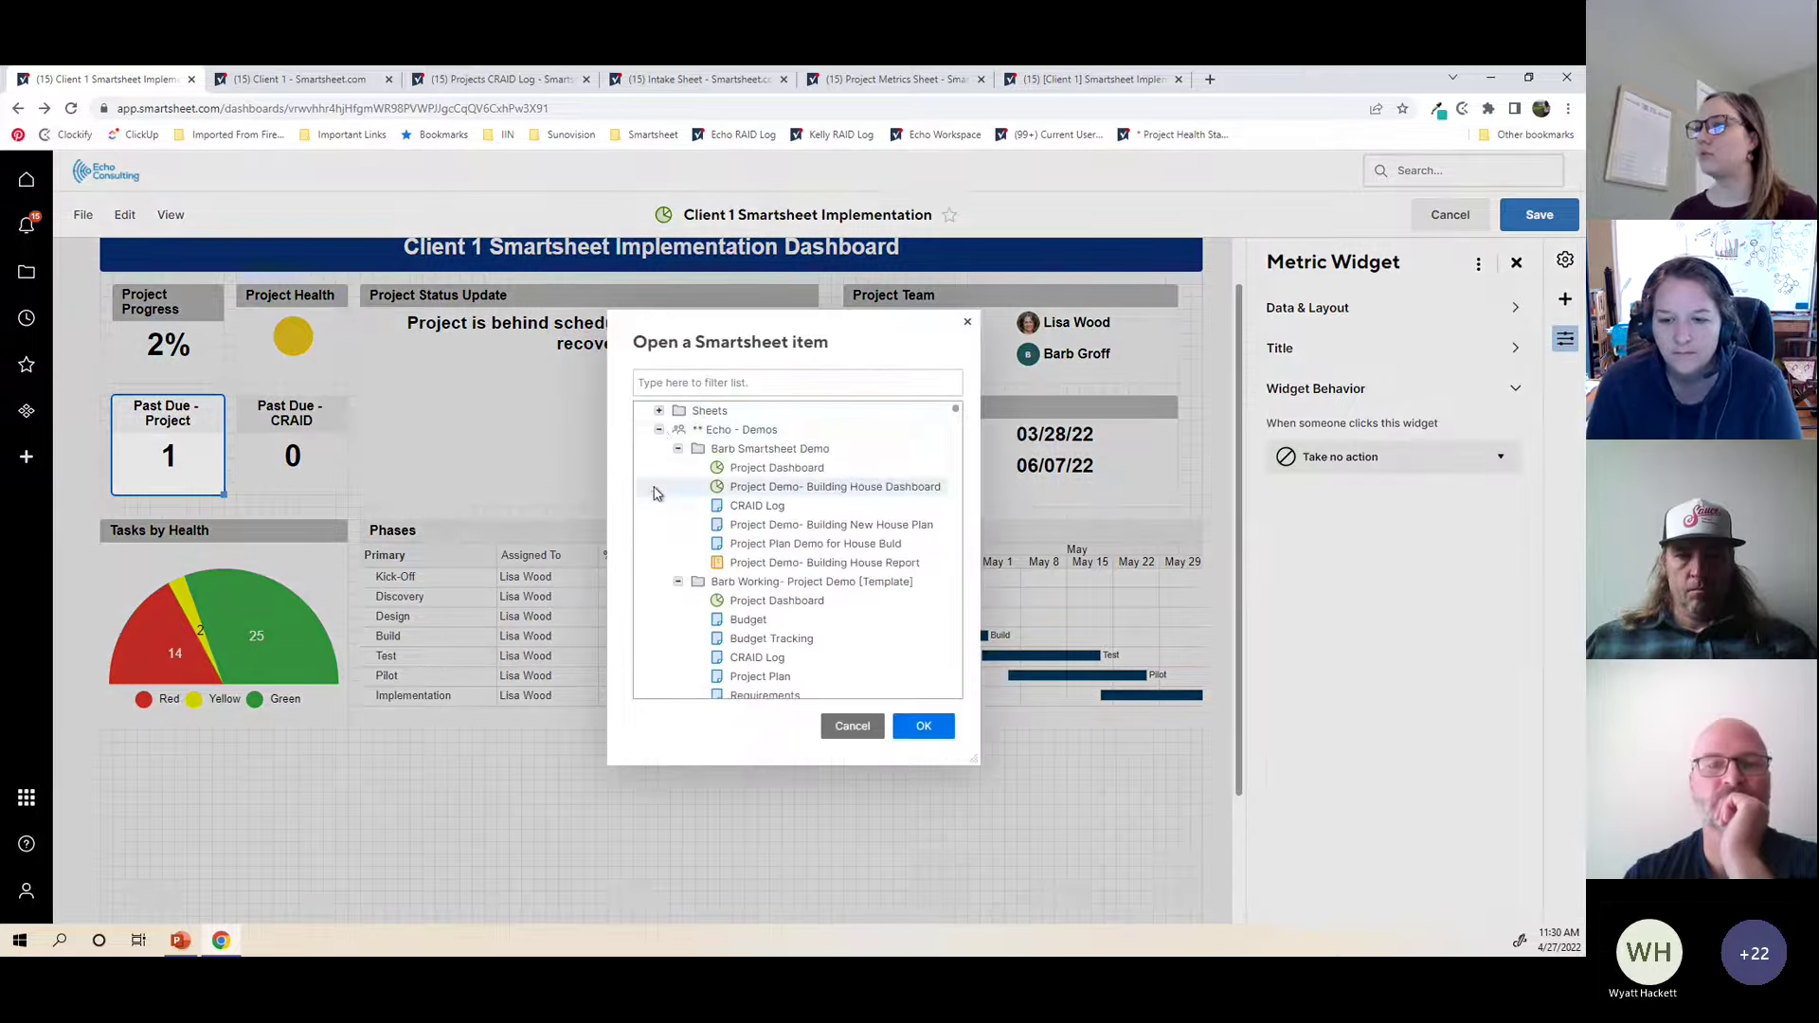
Step: Link the Past Due - Project widget to the Past Due Tasks report in the Client 1 folder of Webinar - Dashboards, and save the dashboard
click(659, 432)
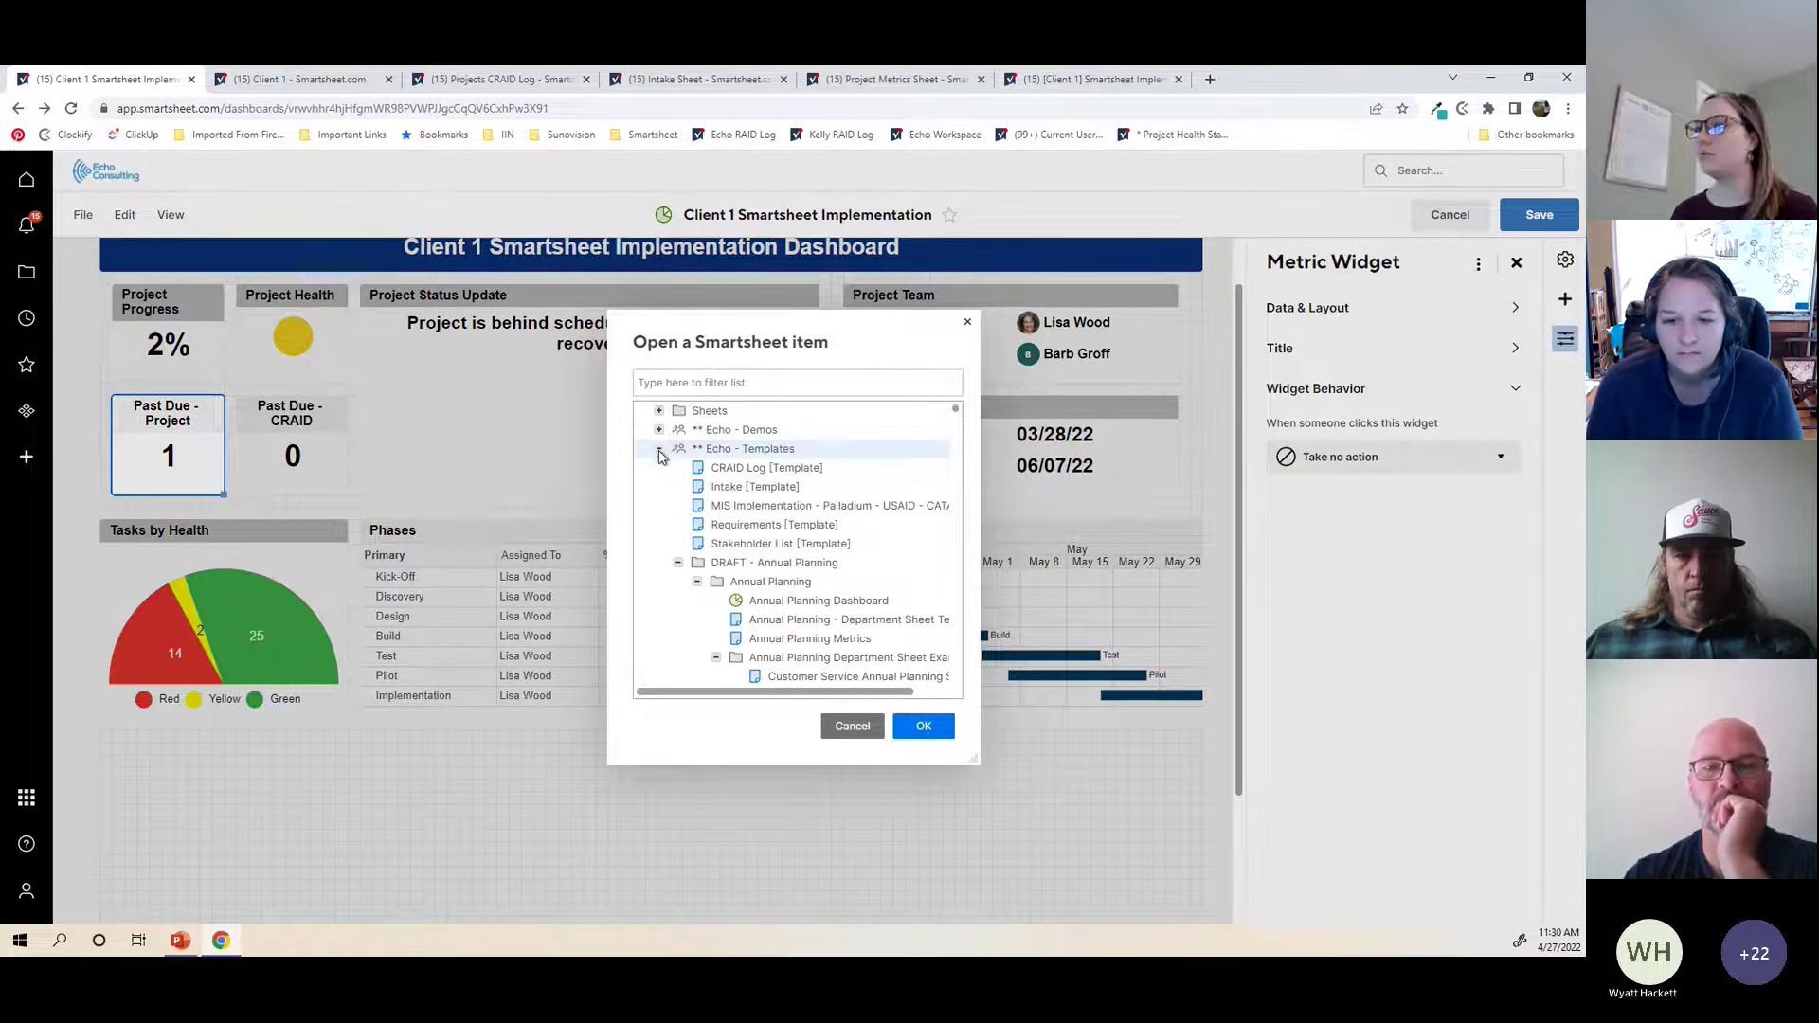
click(661, 451)
click(659, 467)
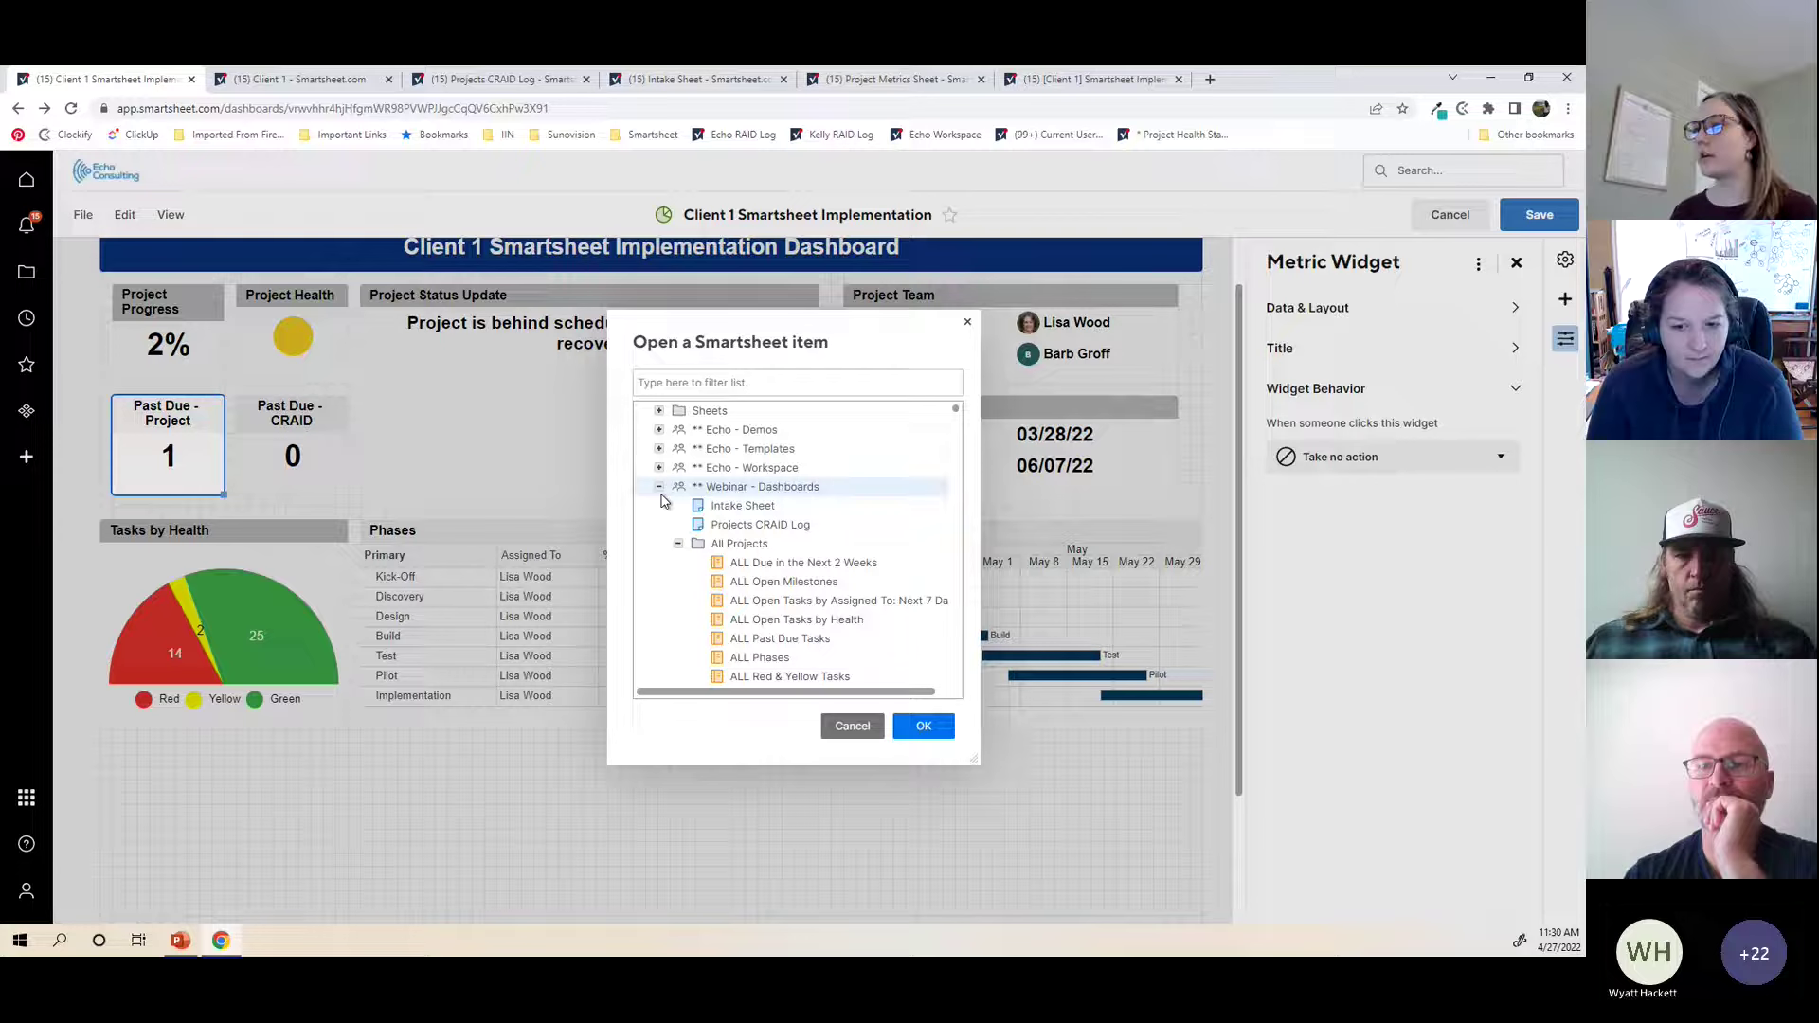
click(678, 544)
scroll(865, 602, down, 1)
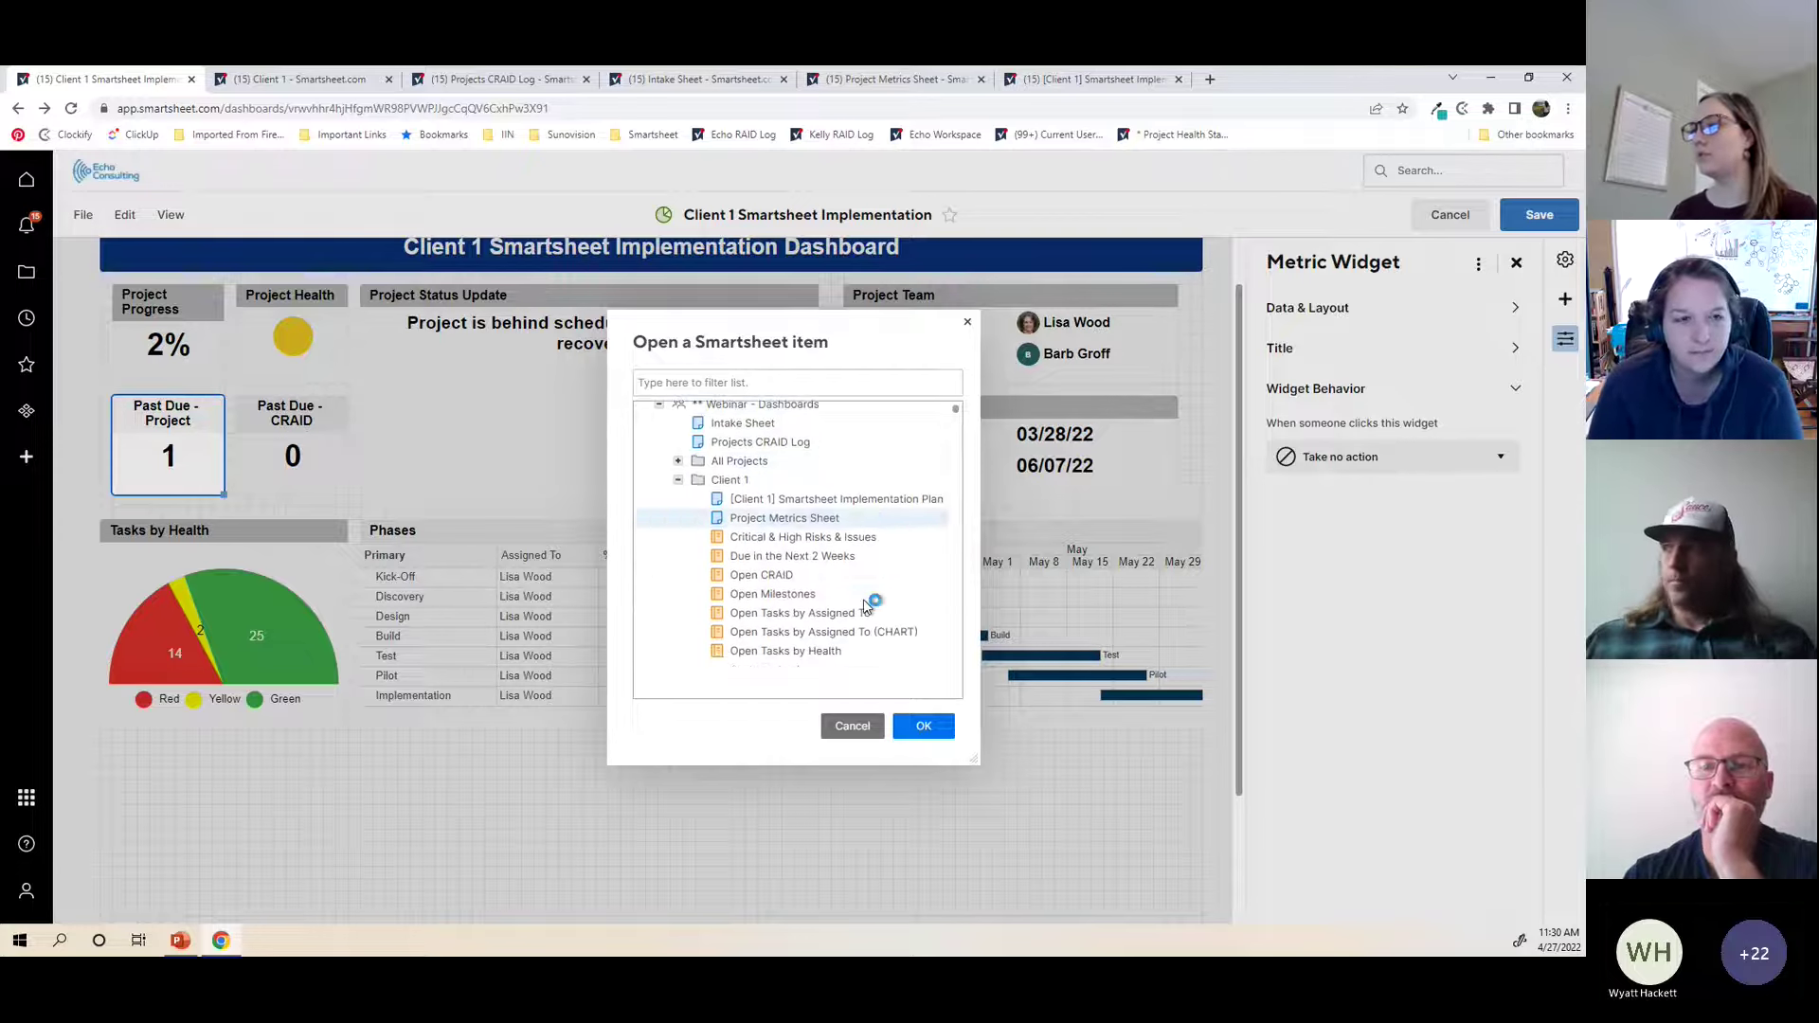
scroll(867, 599, down, 1)
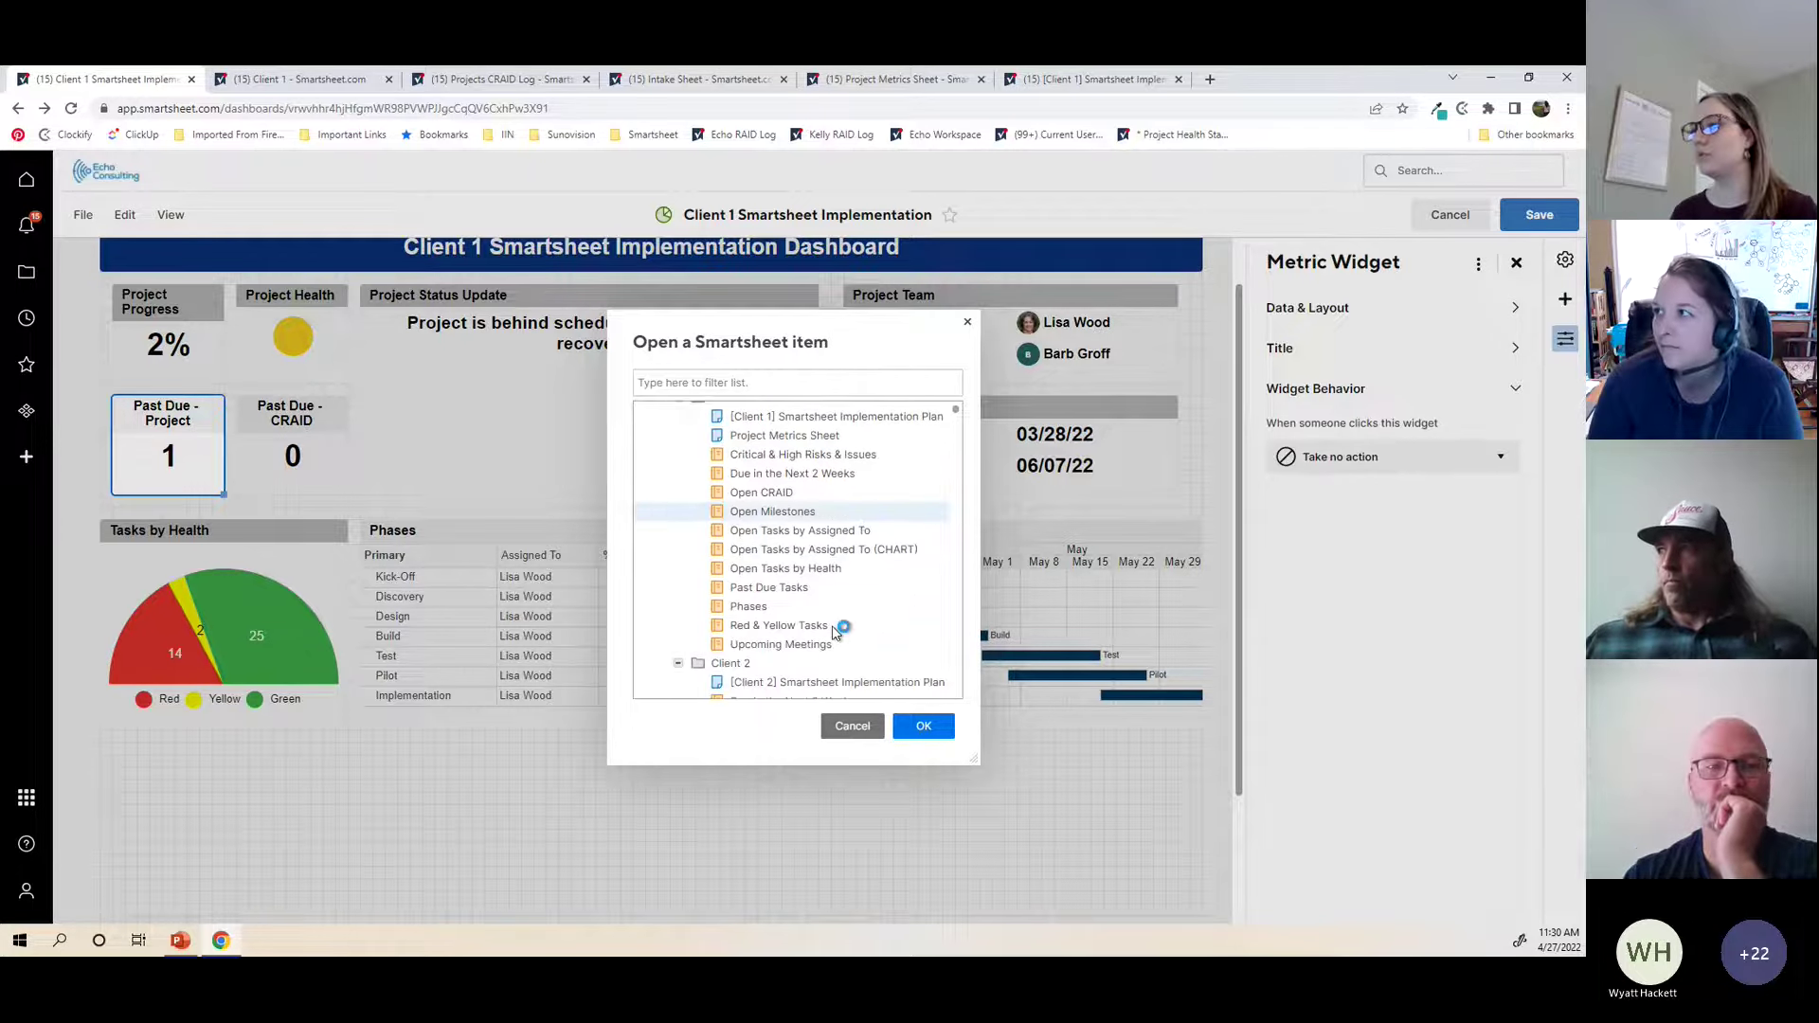
click(785, 589)
click(933, 730)
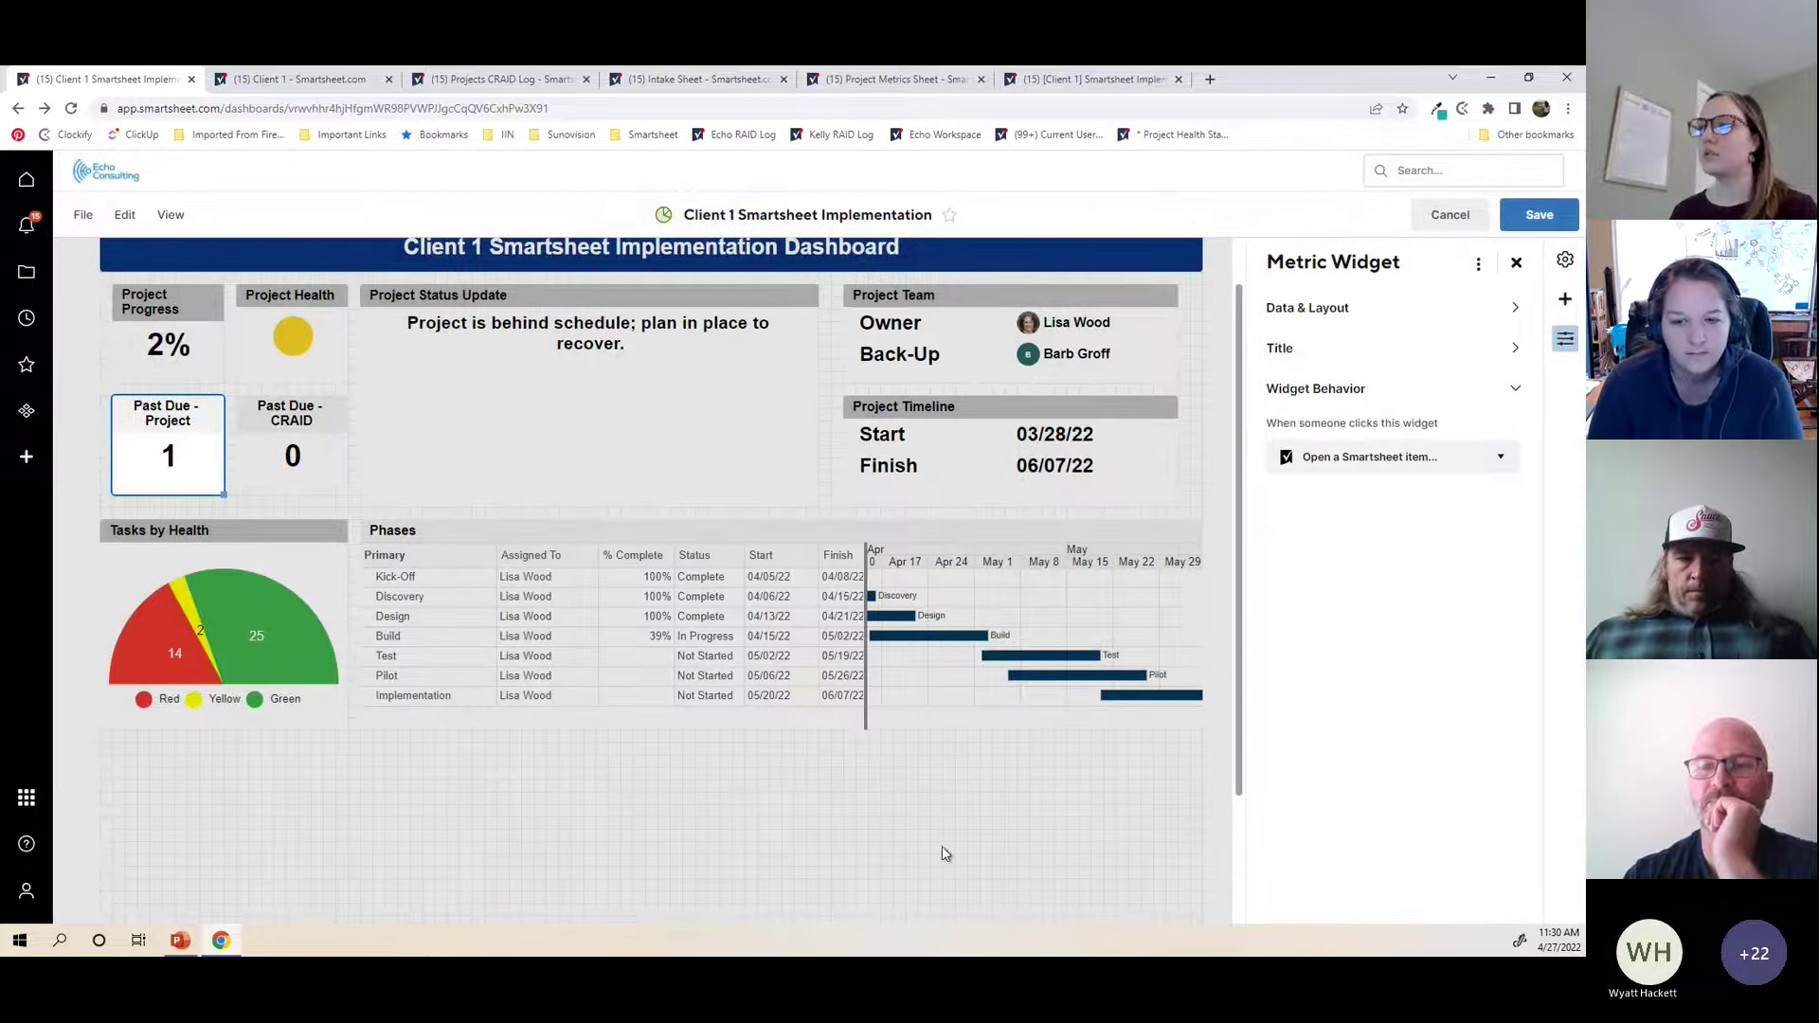
key(ctrl+s)
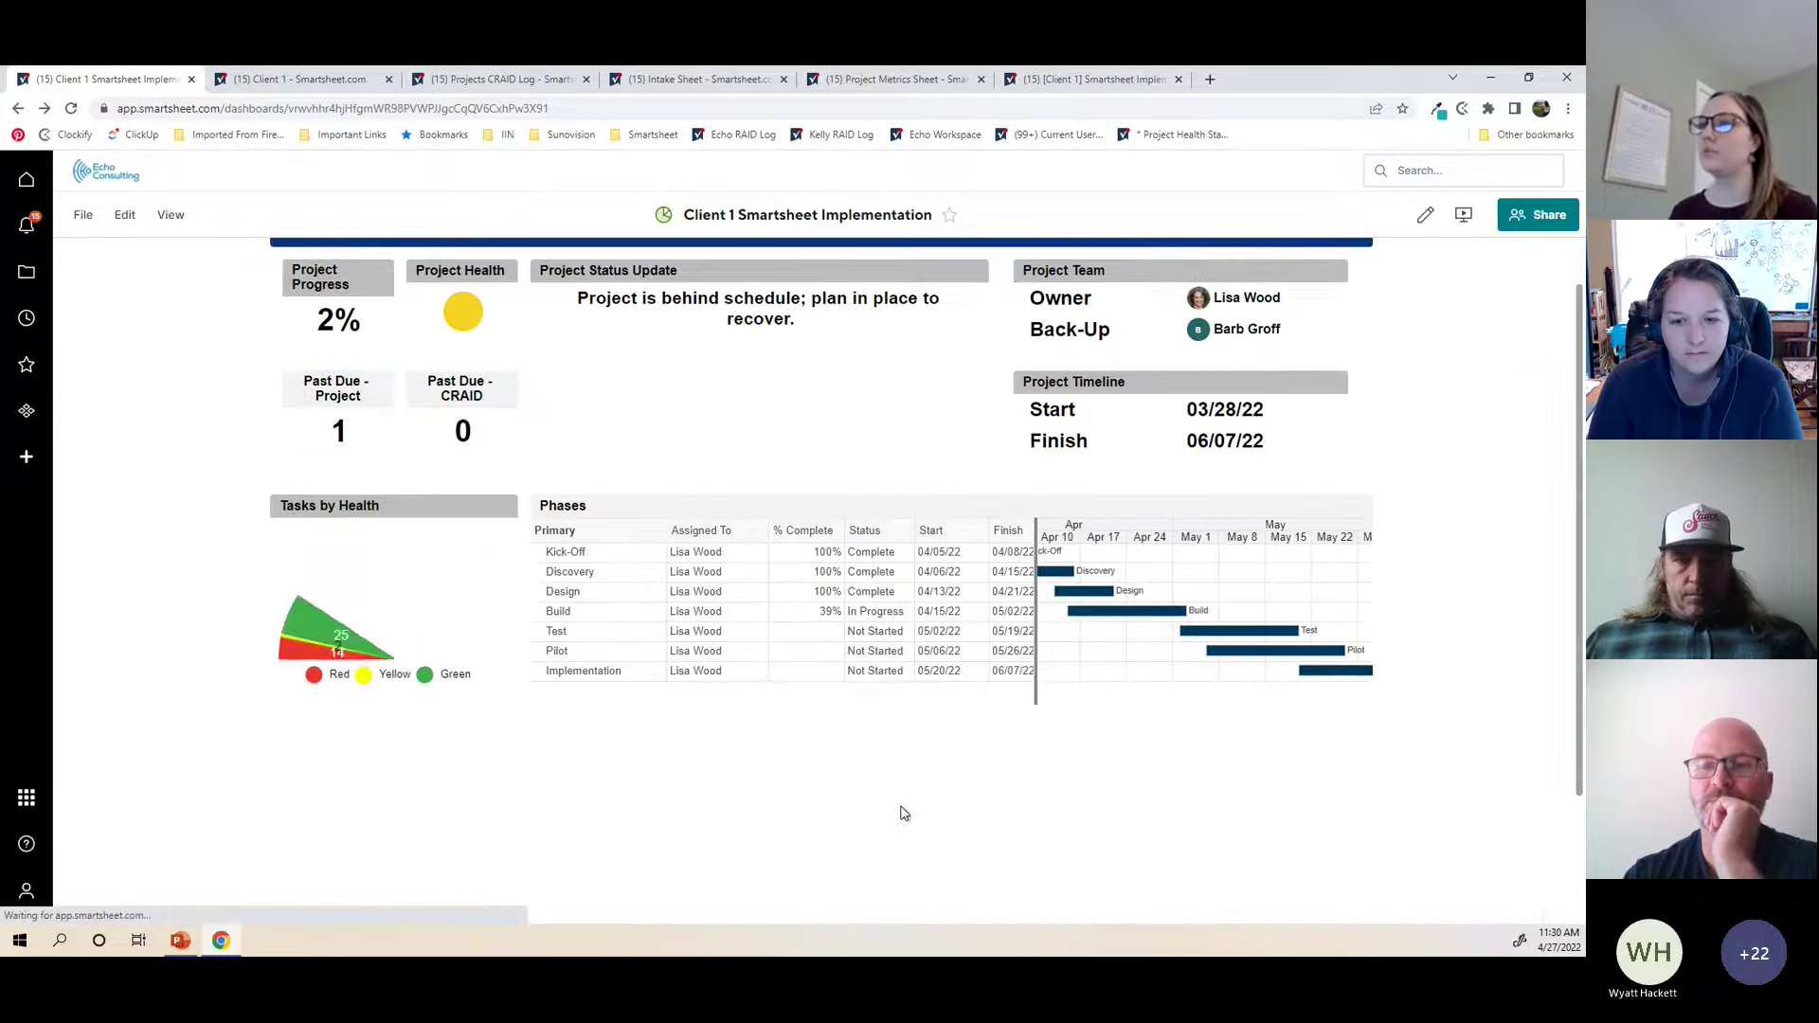
Step: Open the Past Due Tasks report through the Past Due - Project widget, and save it with a slightly narrower Task Type column
click(354, 429)
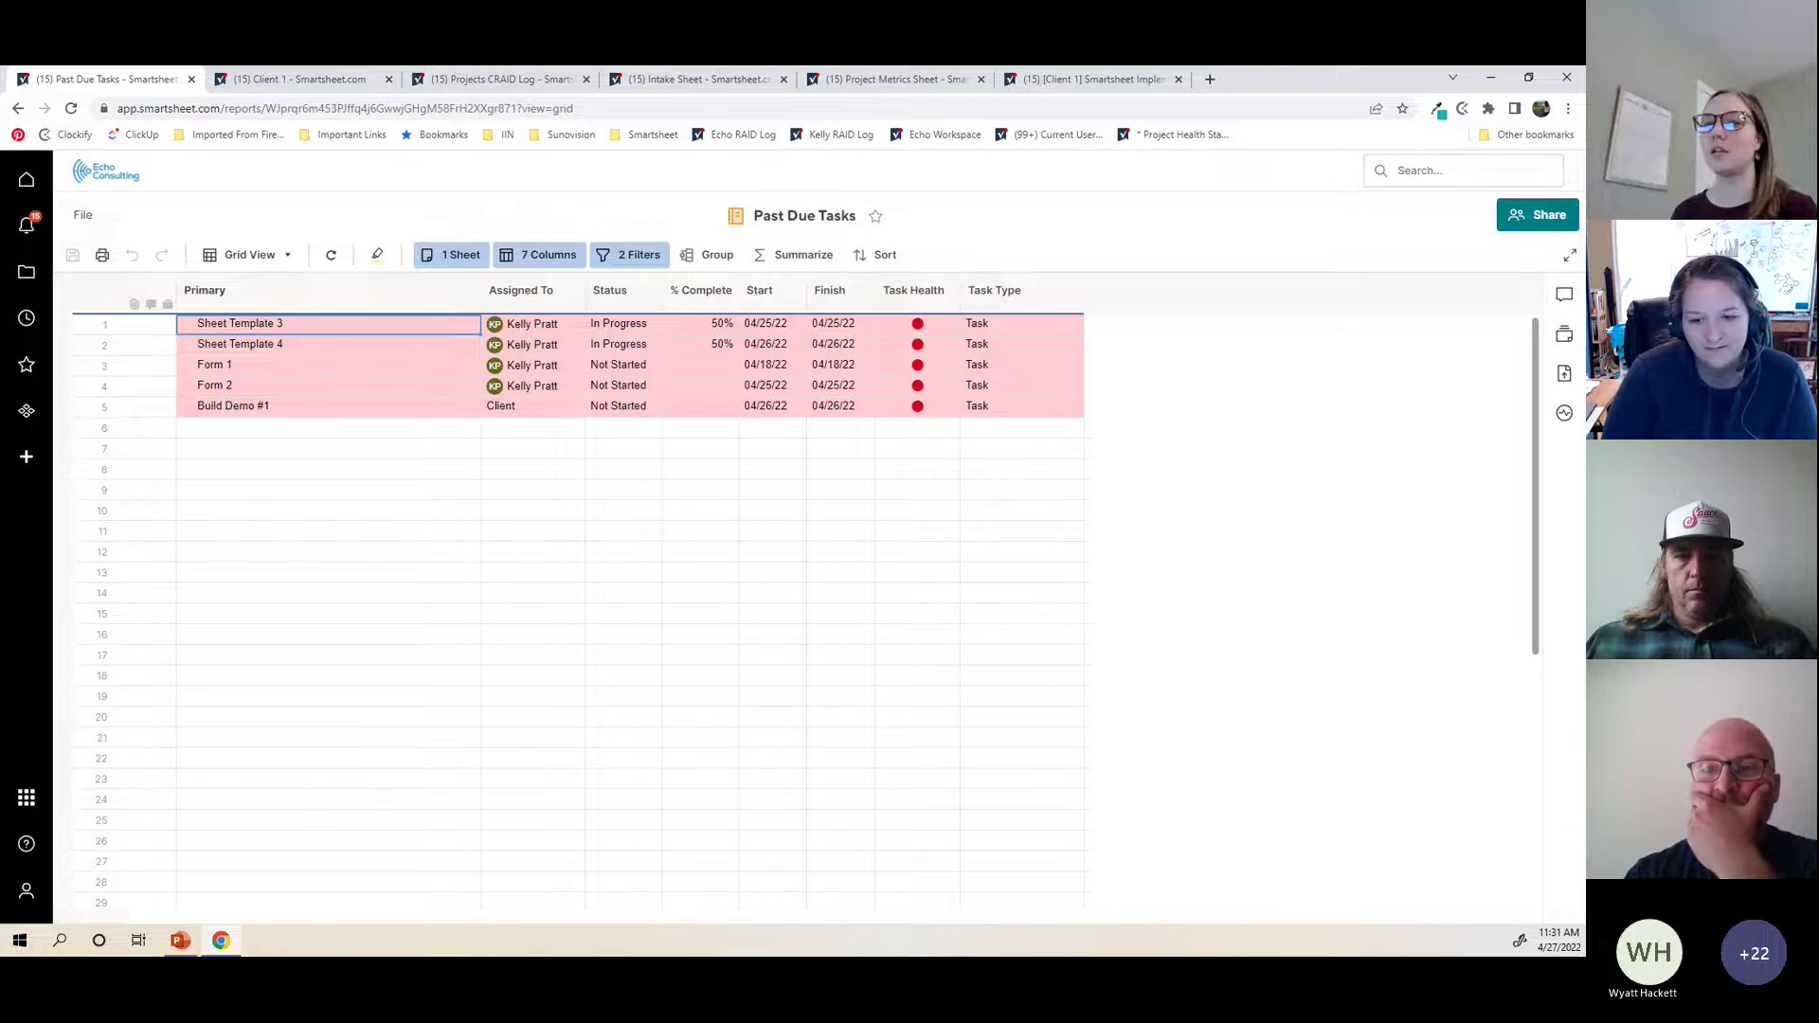
click(1072, 303)
drag(1075, 305, 1074, 305)
click(72, 256)
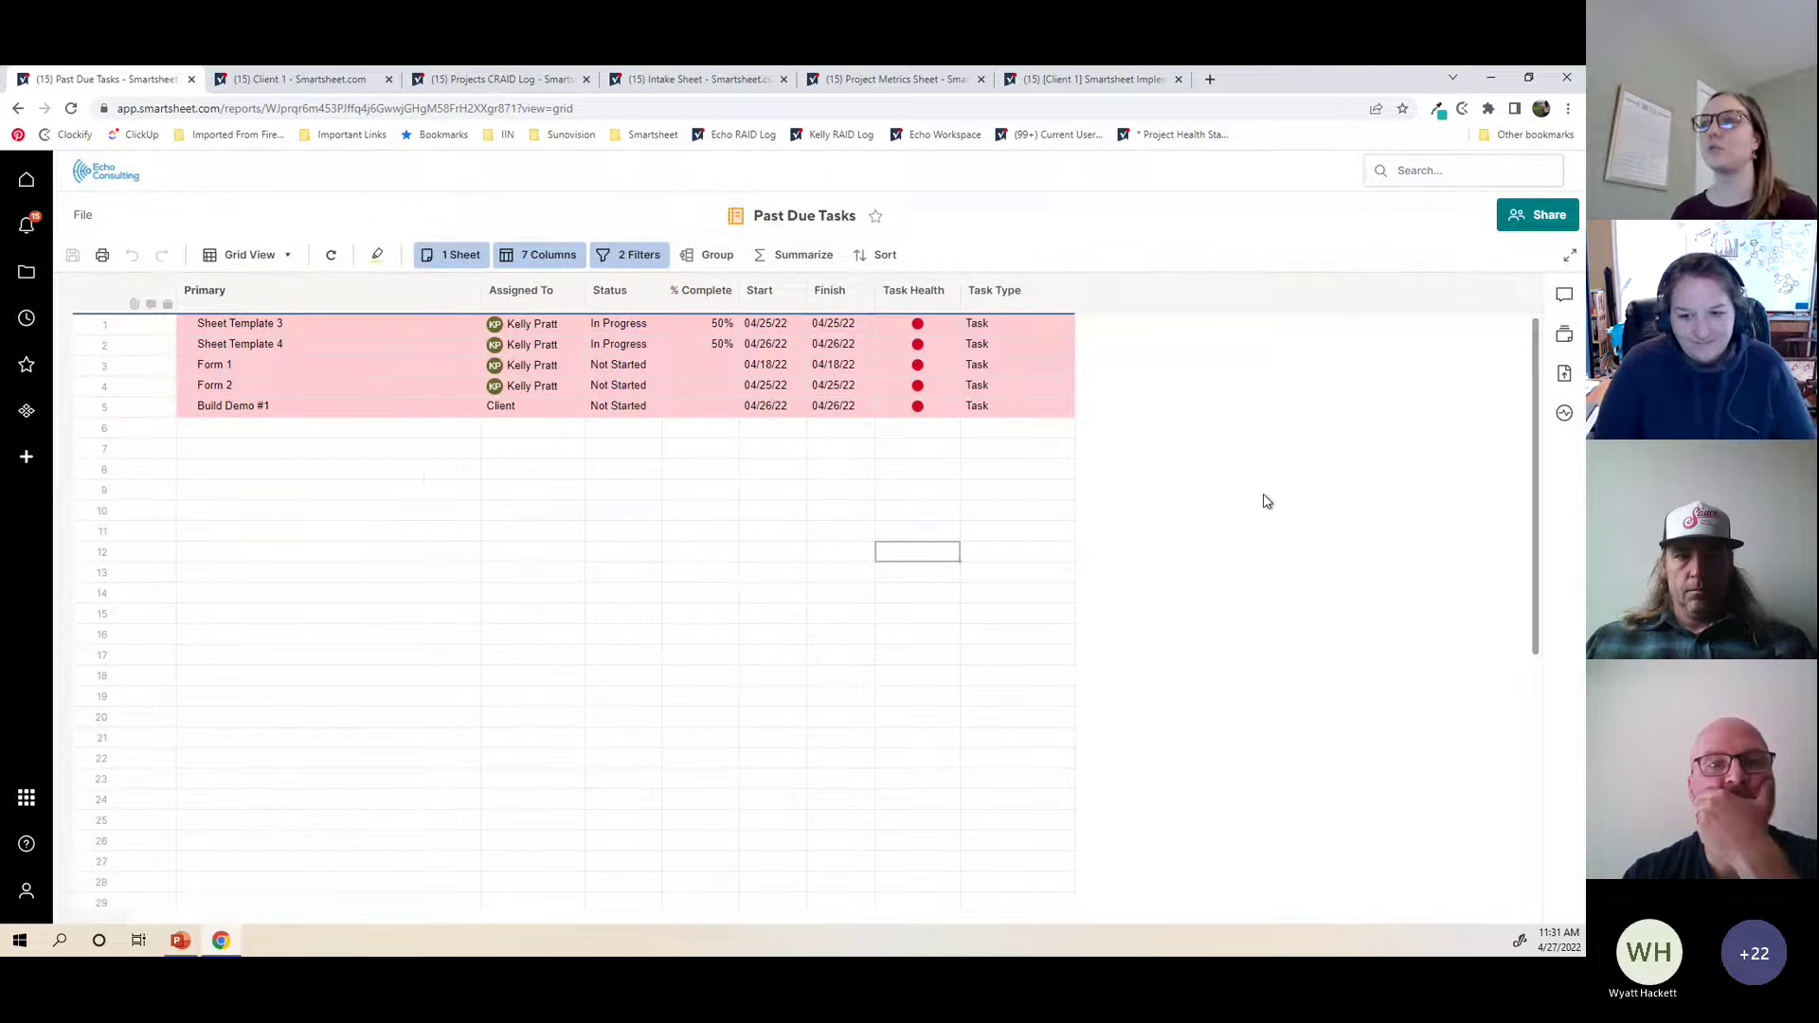
click(19, 109)
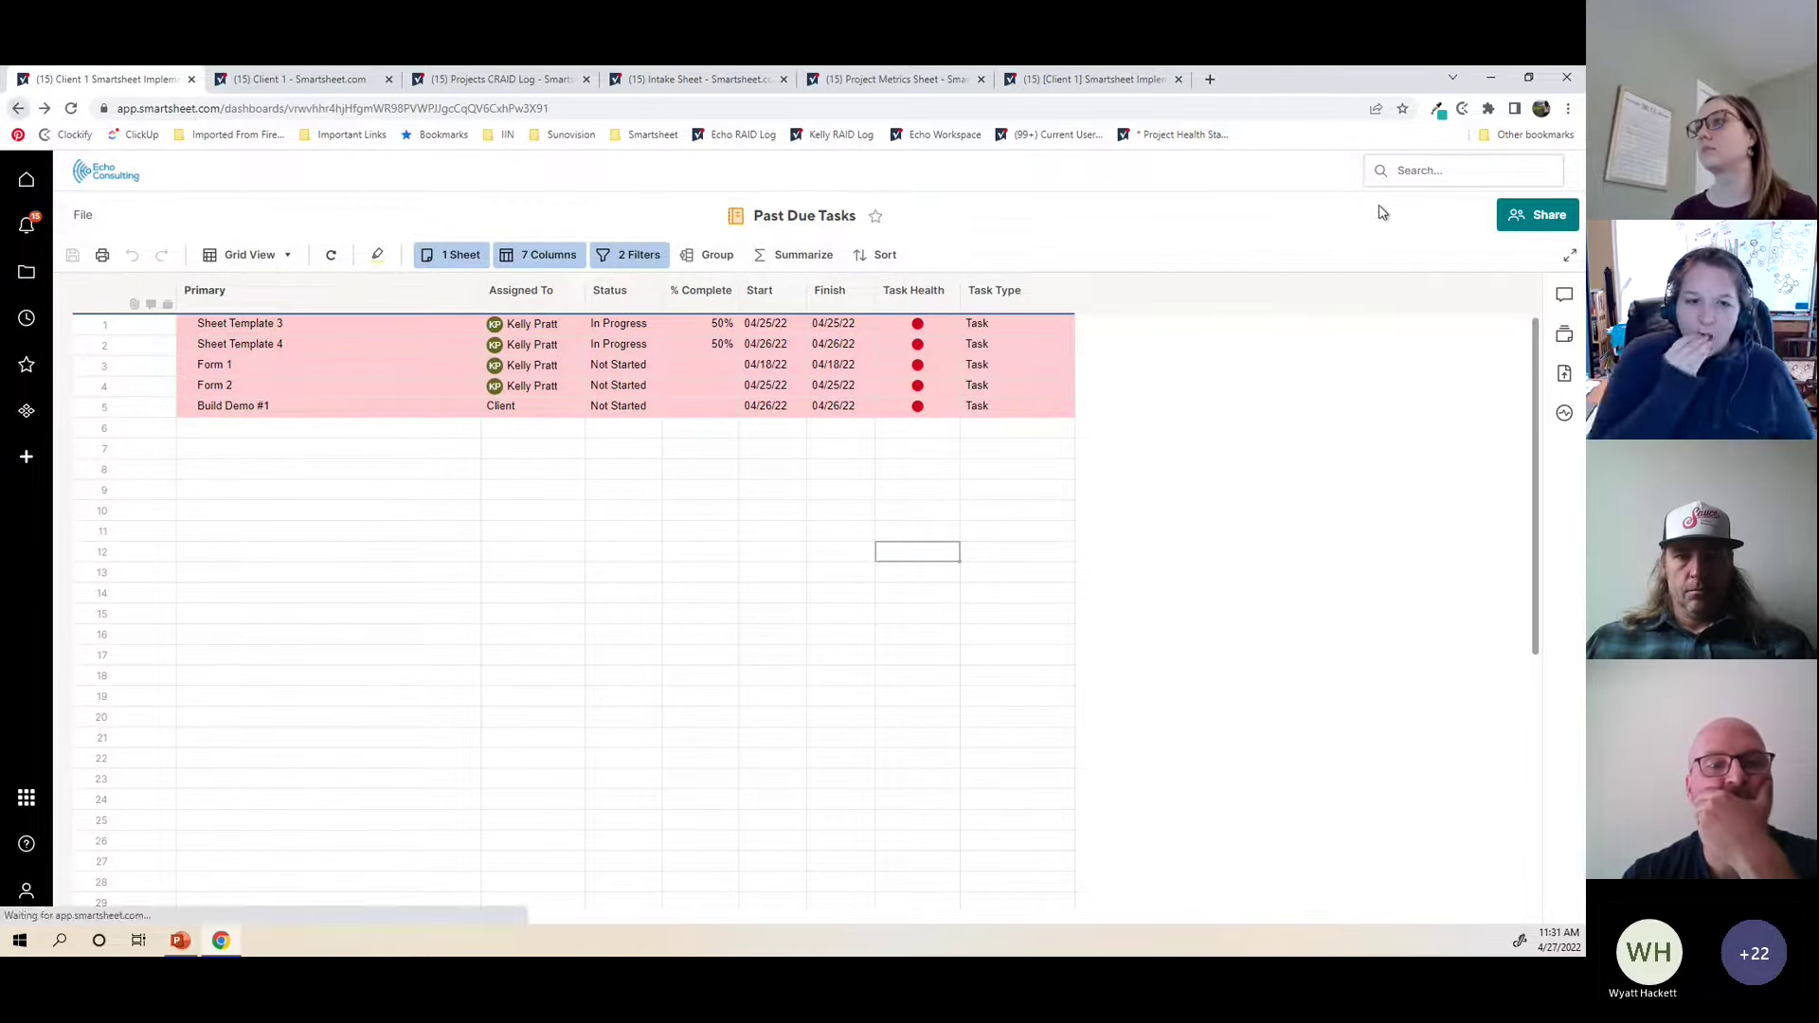
Step: Examine the Past Due count and the CRAID Sheet Data section in the Project Metrics Sheet
click(890, 78)
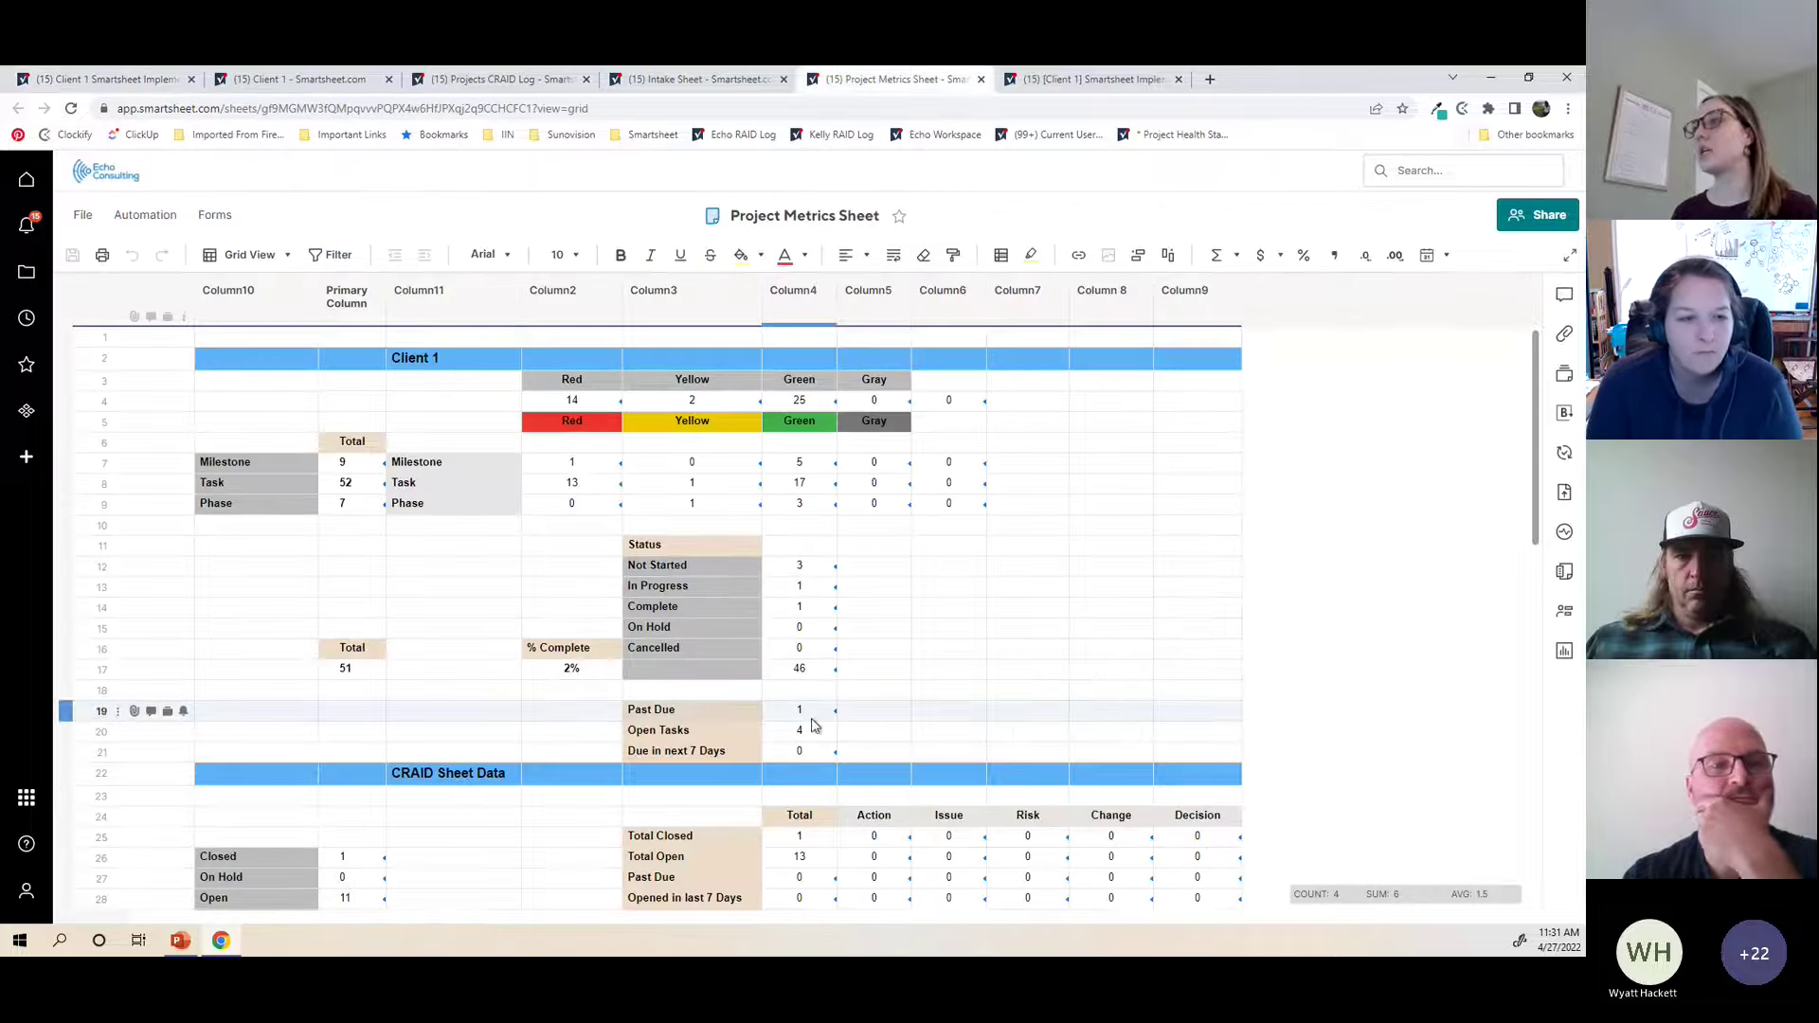
scroll(945, 637, down, 3)
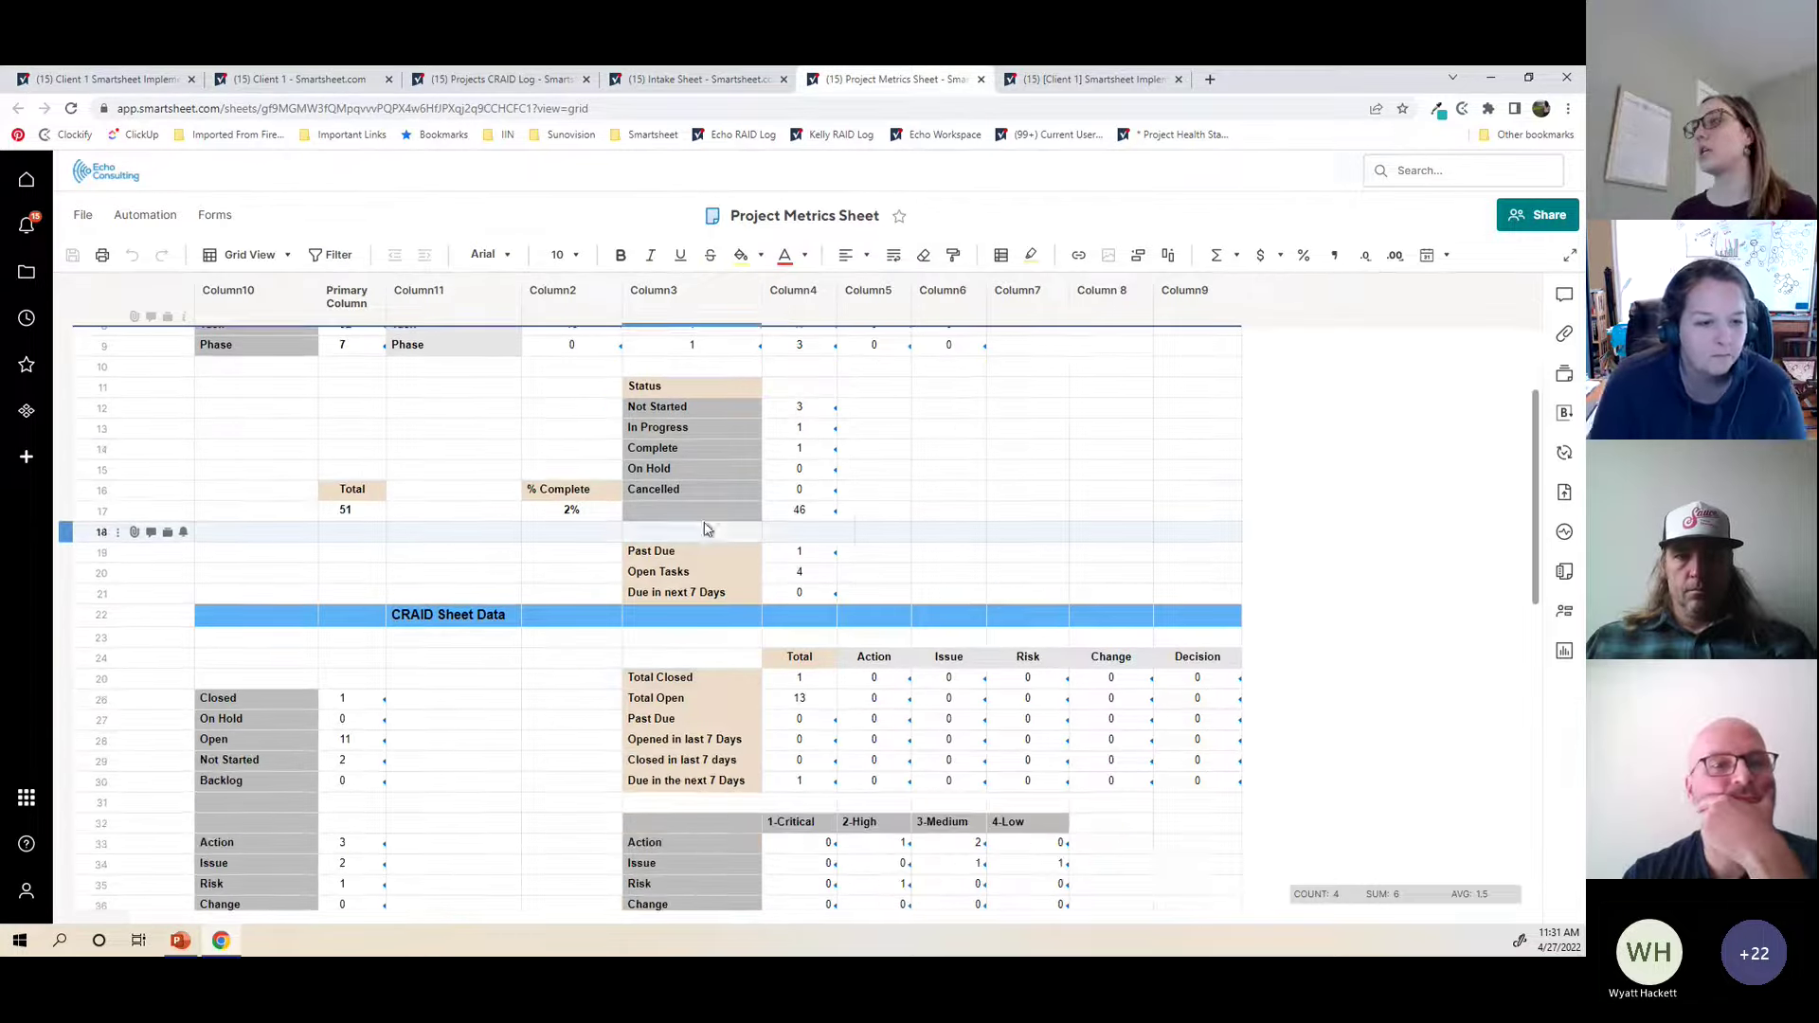
scroll(1038, 654, up, 2)
scroll(1042, 652, up, 1)
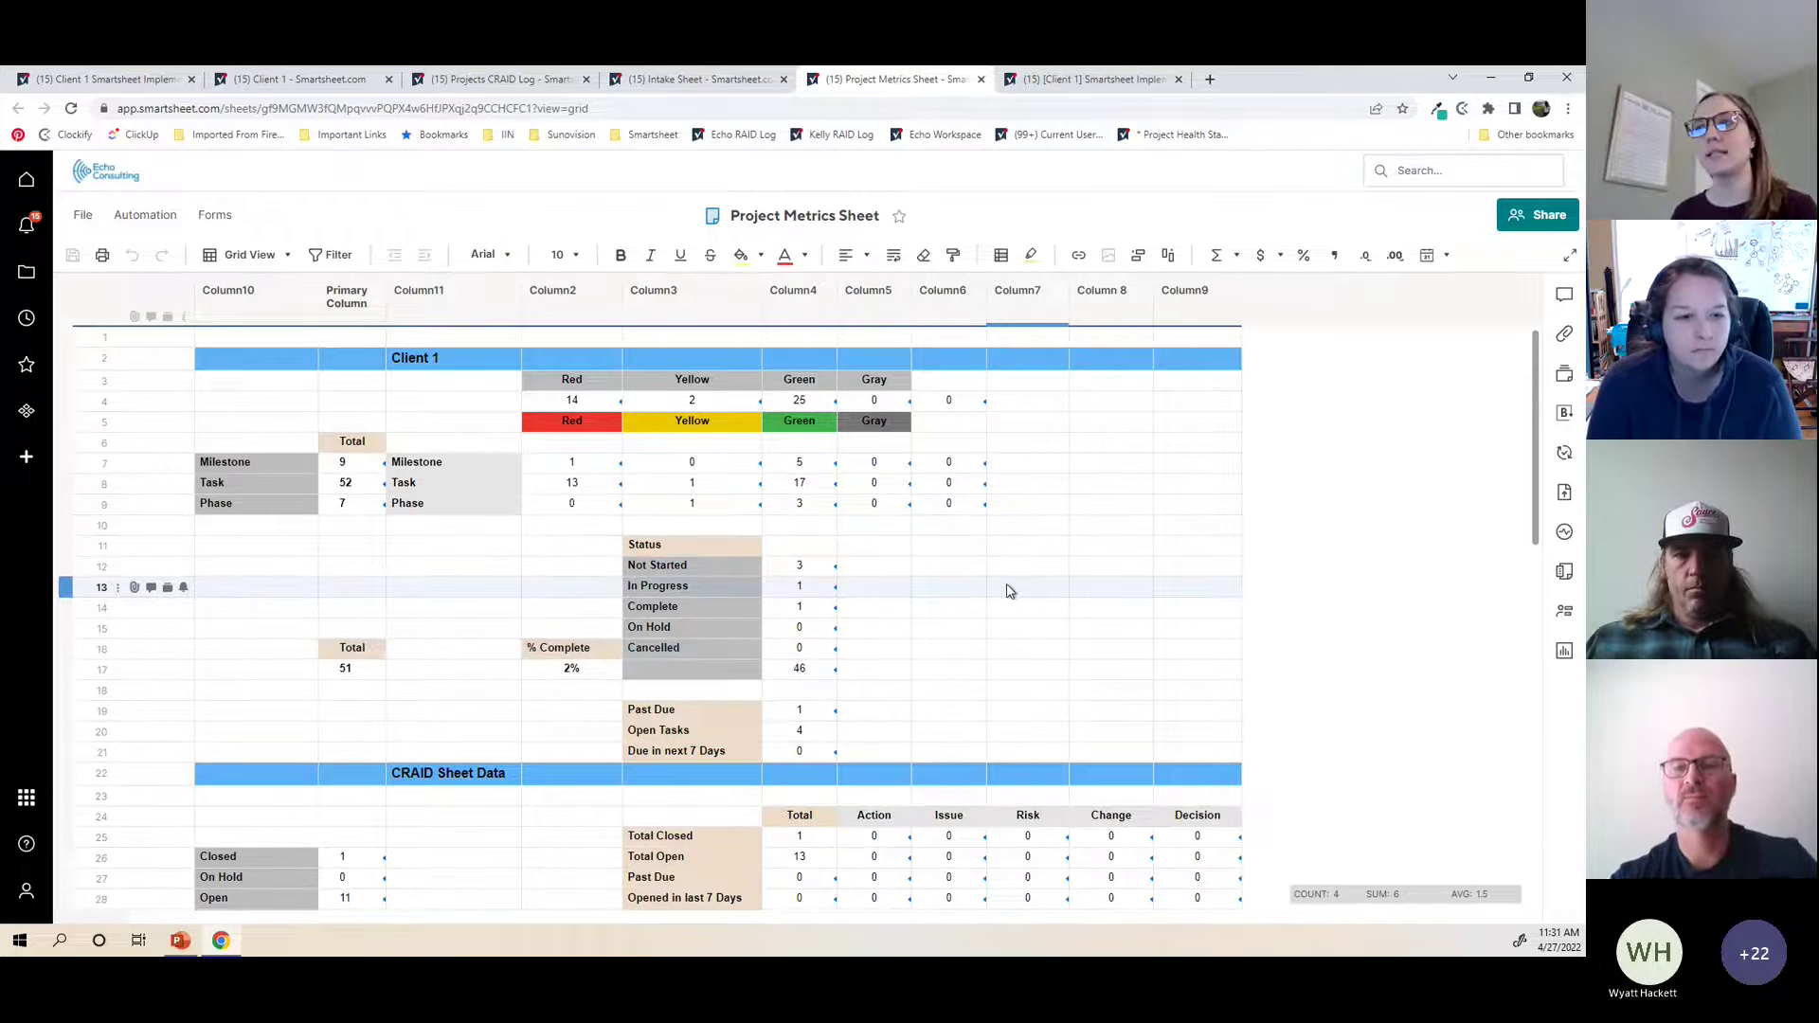
scroll(1011, 591, down, 5)
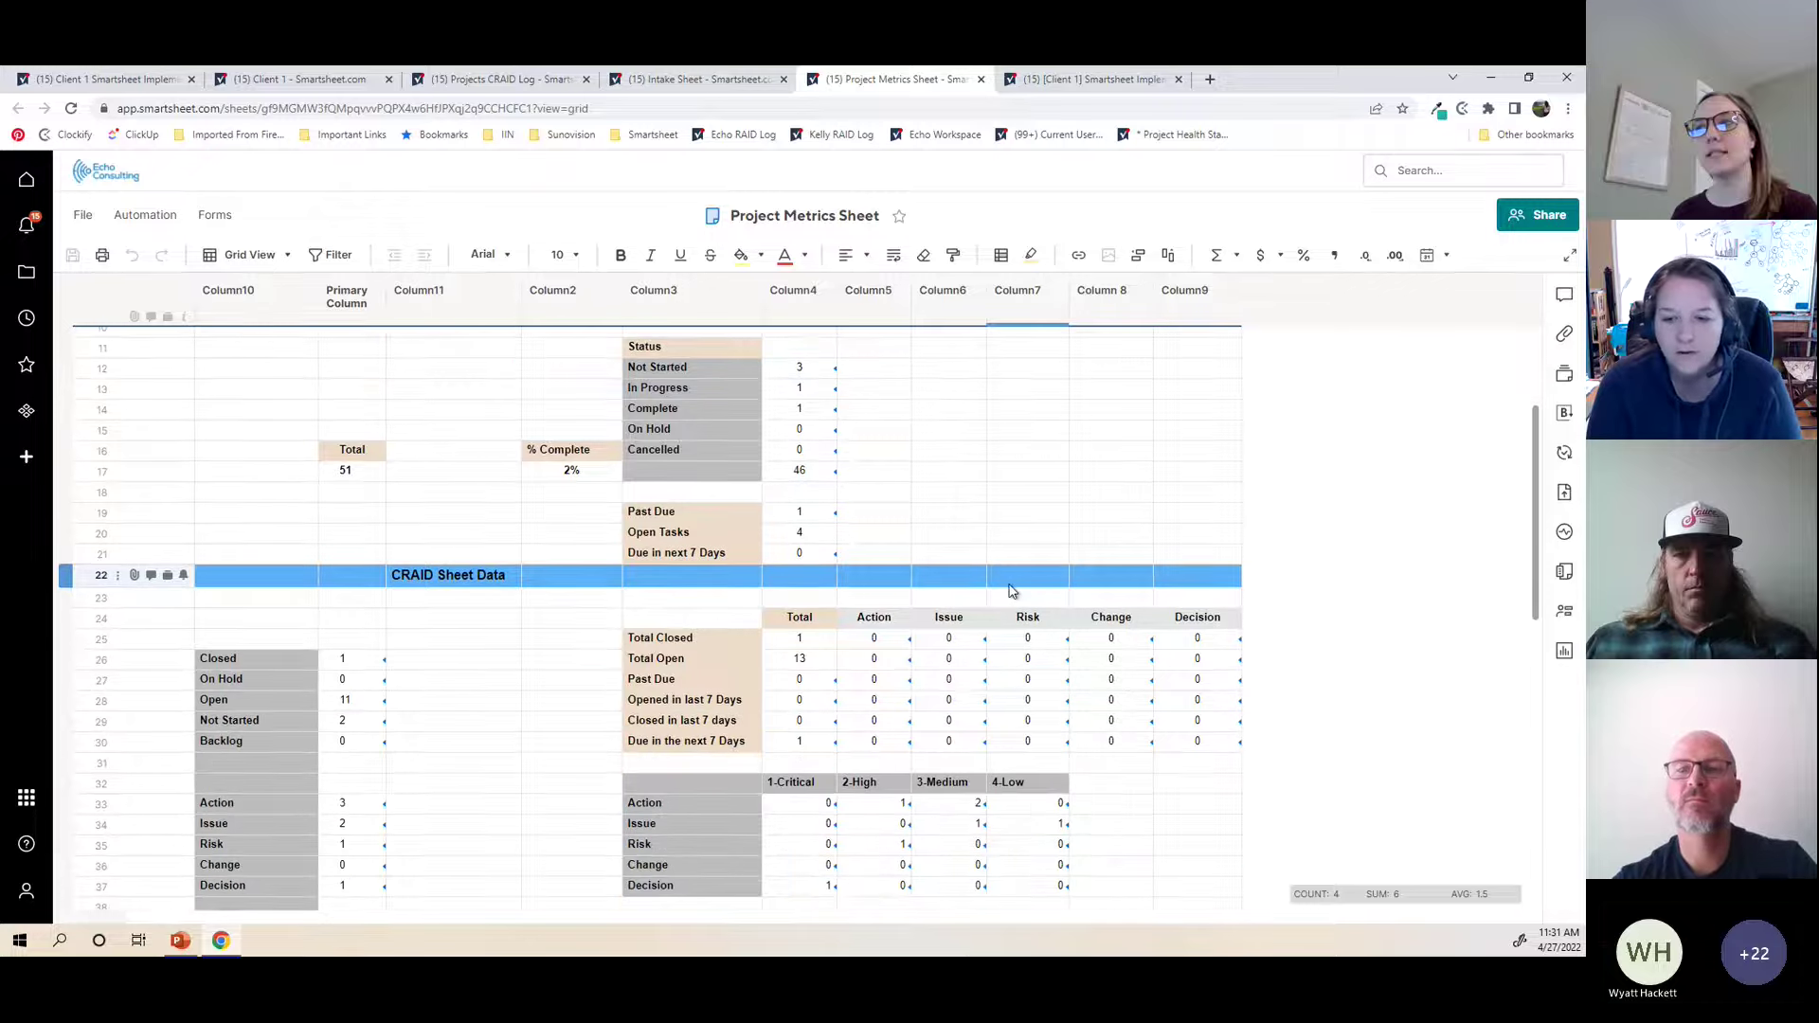
Step: Examine the status counts and the type-by-priority table in the CRAID Sheet Data section
scroll(1011, 592, down, 1)
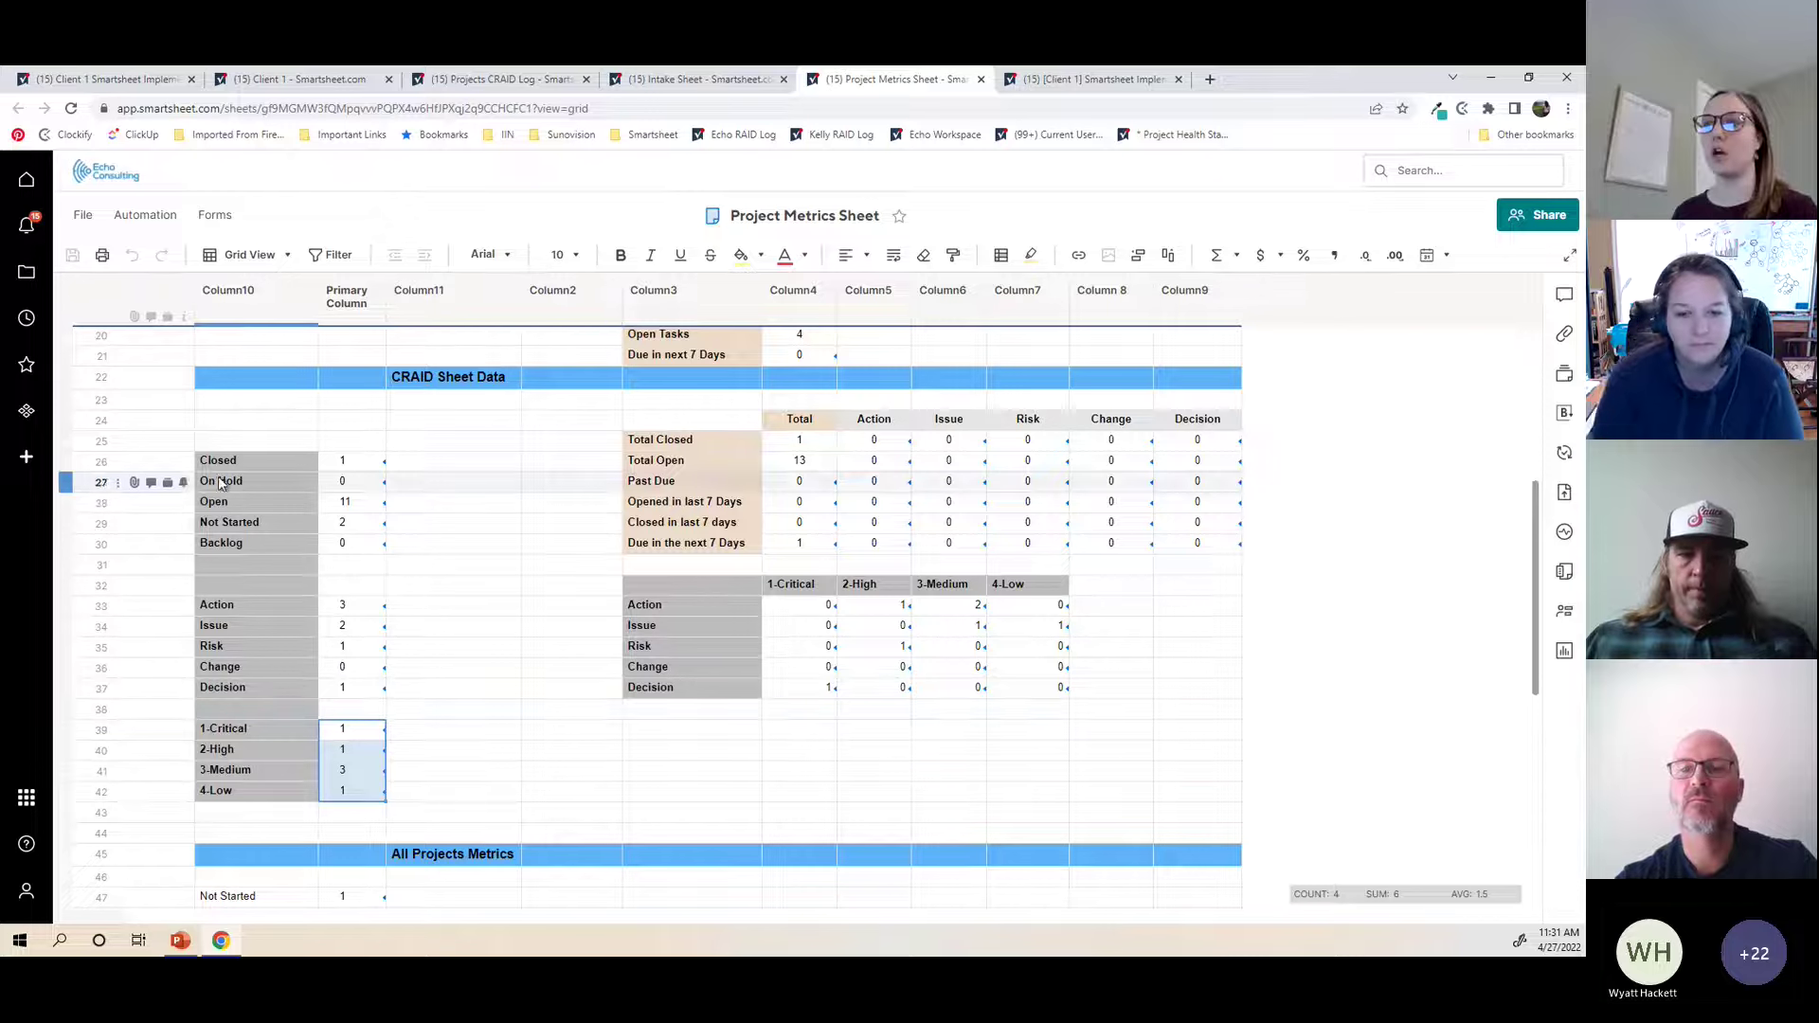
drag(252, 458, 261, 544)
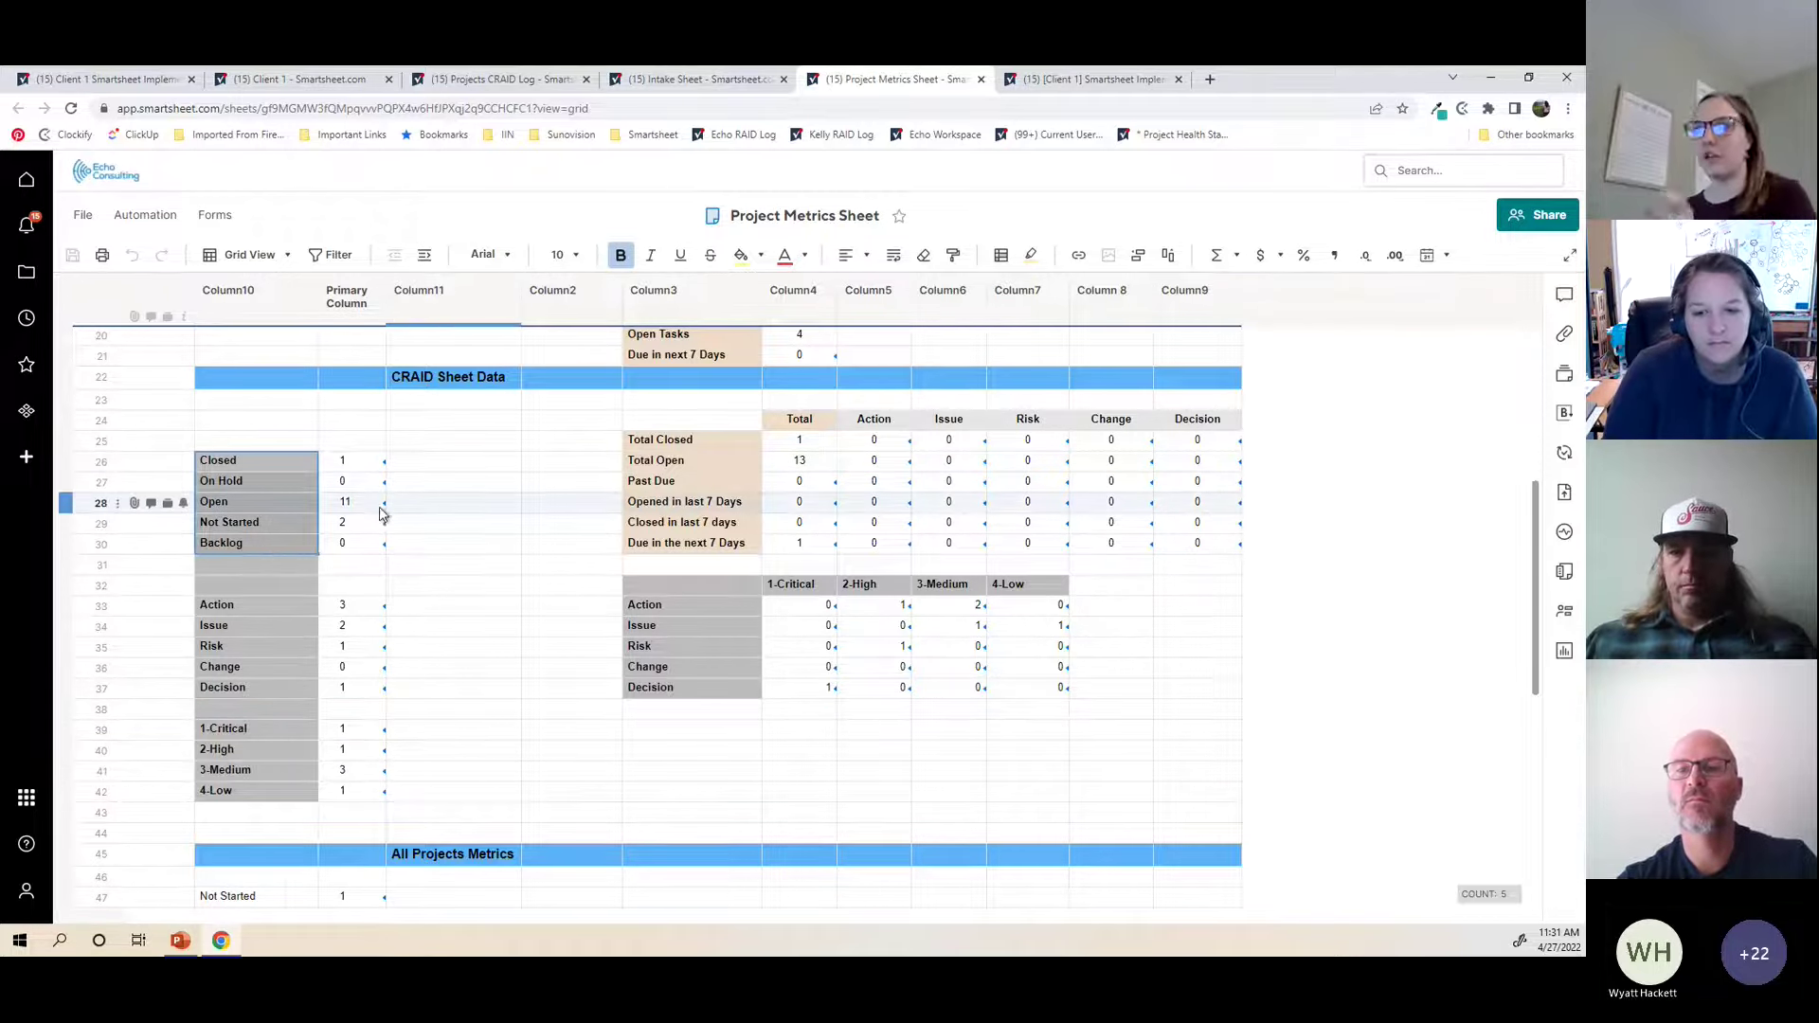
drag(284, 462, 347, 547)
drag(664, 582, 1021, 695)
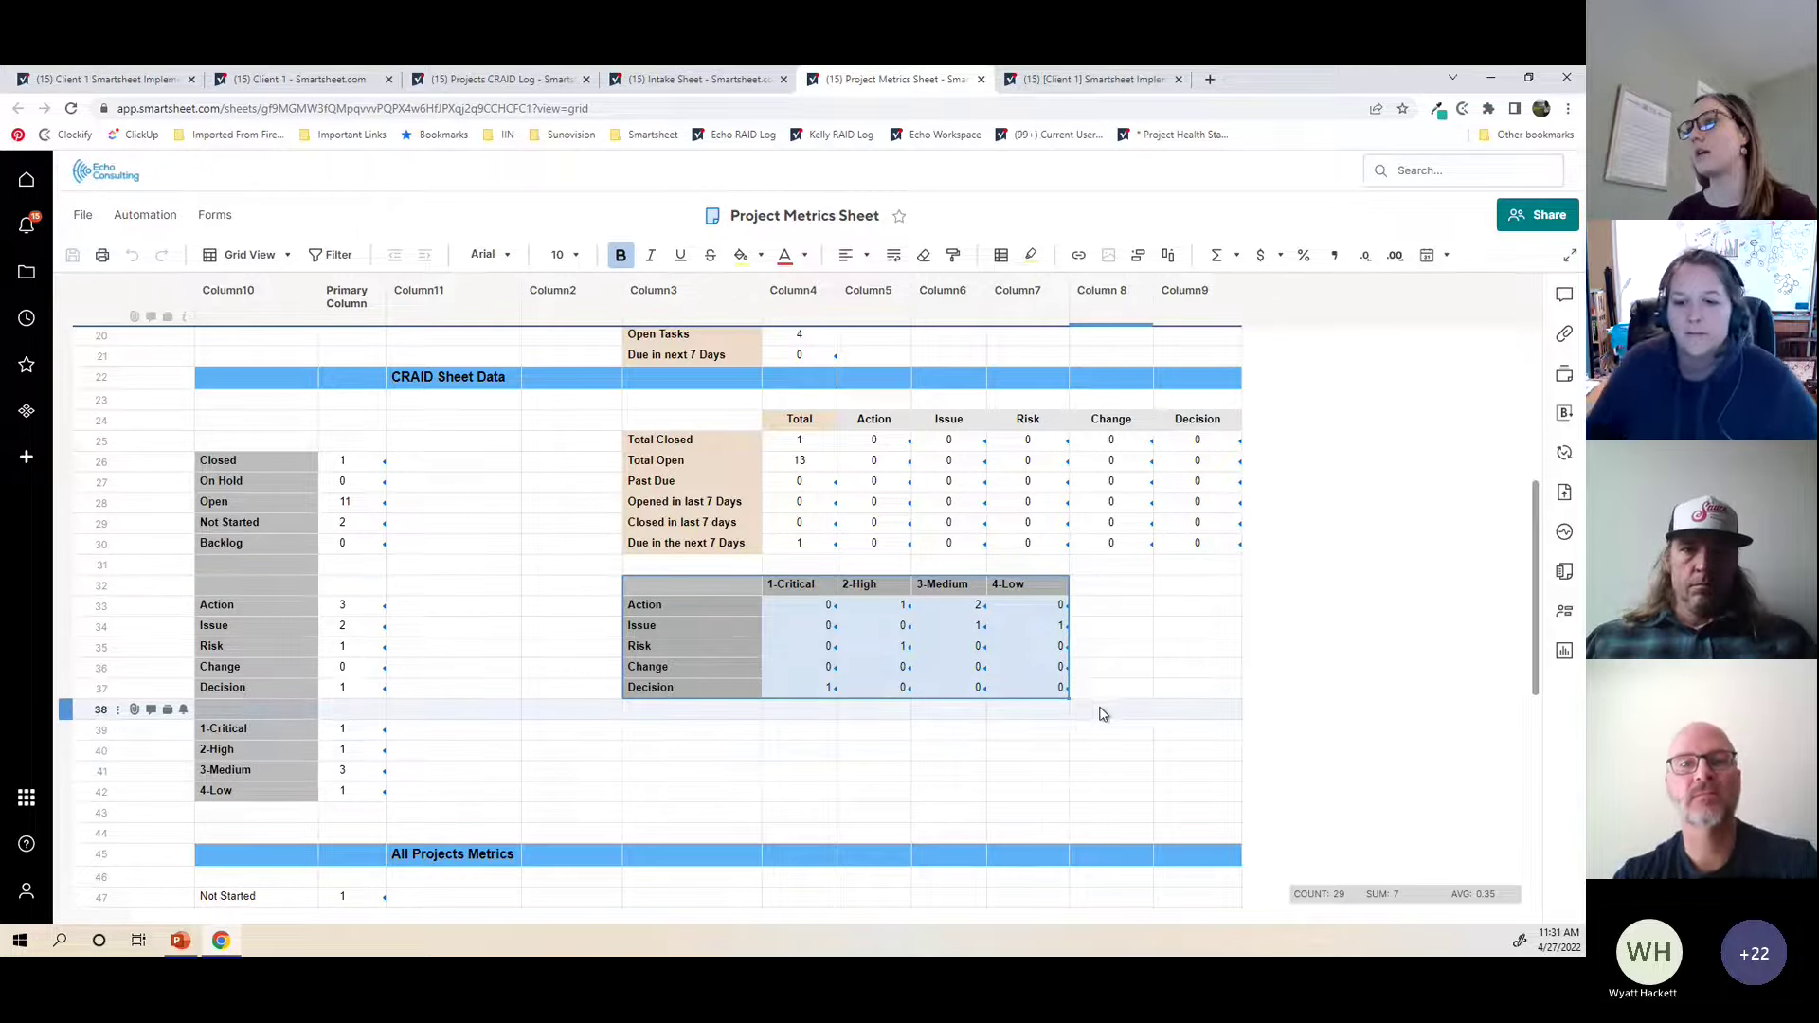
Step: Inspect the COUNTIFS formula behind the project's Past Due count, then leave the cell
scroll(1099, 712, up, 3)
double_click(830, 473)
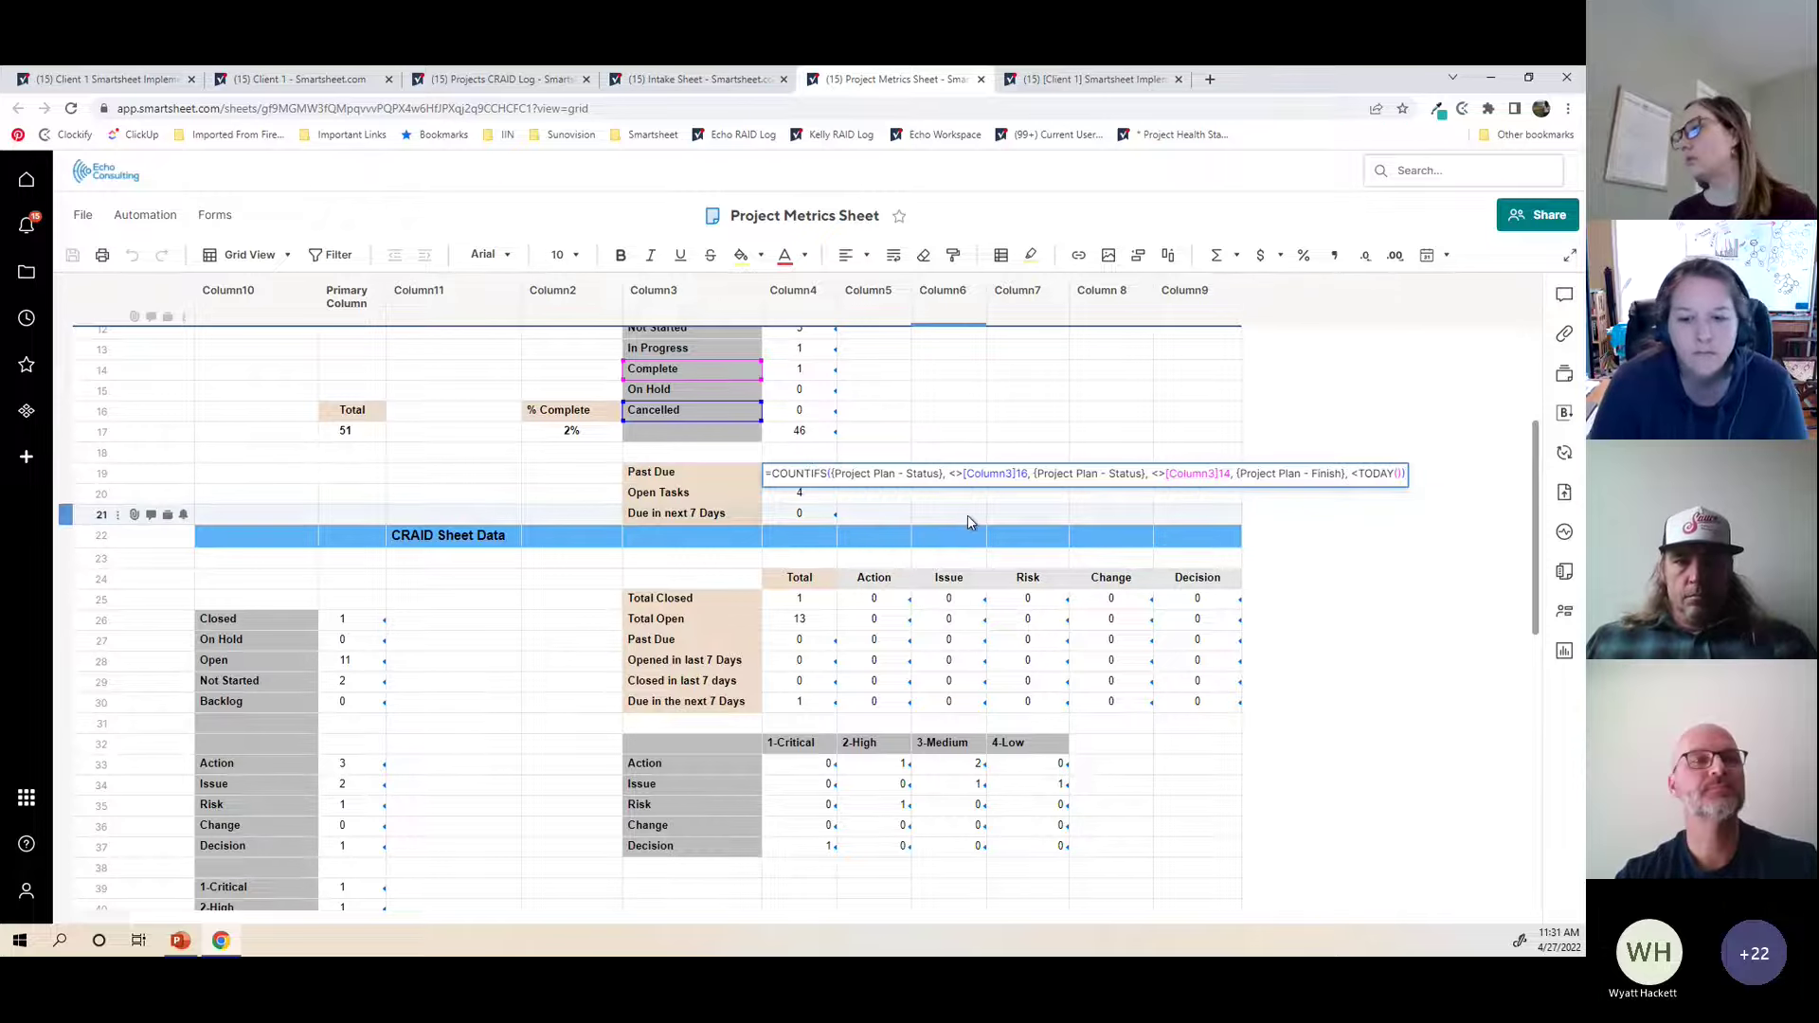
scroll(969, 515, up, 2)
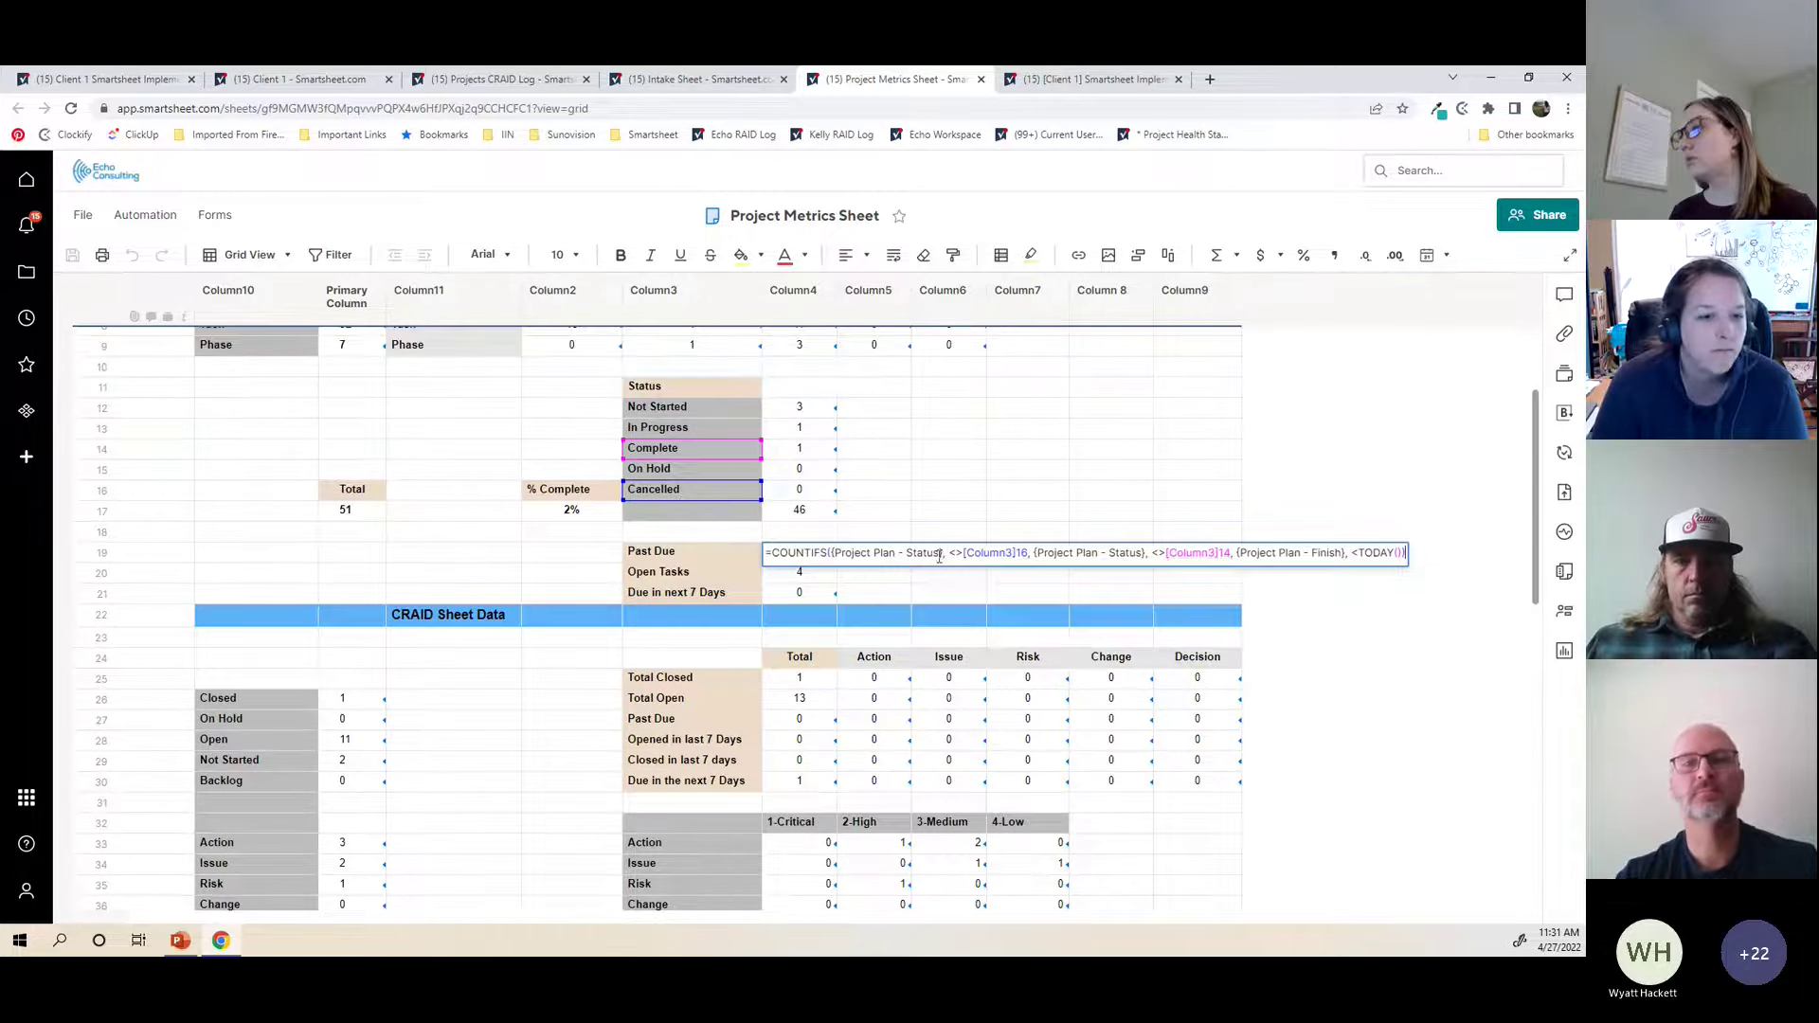
triple_click(890, 555)
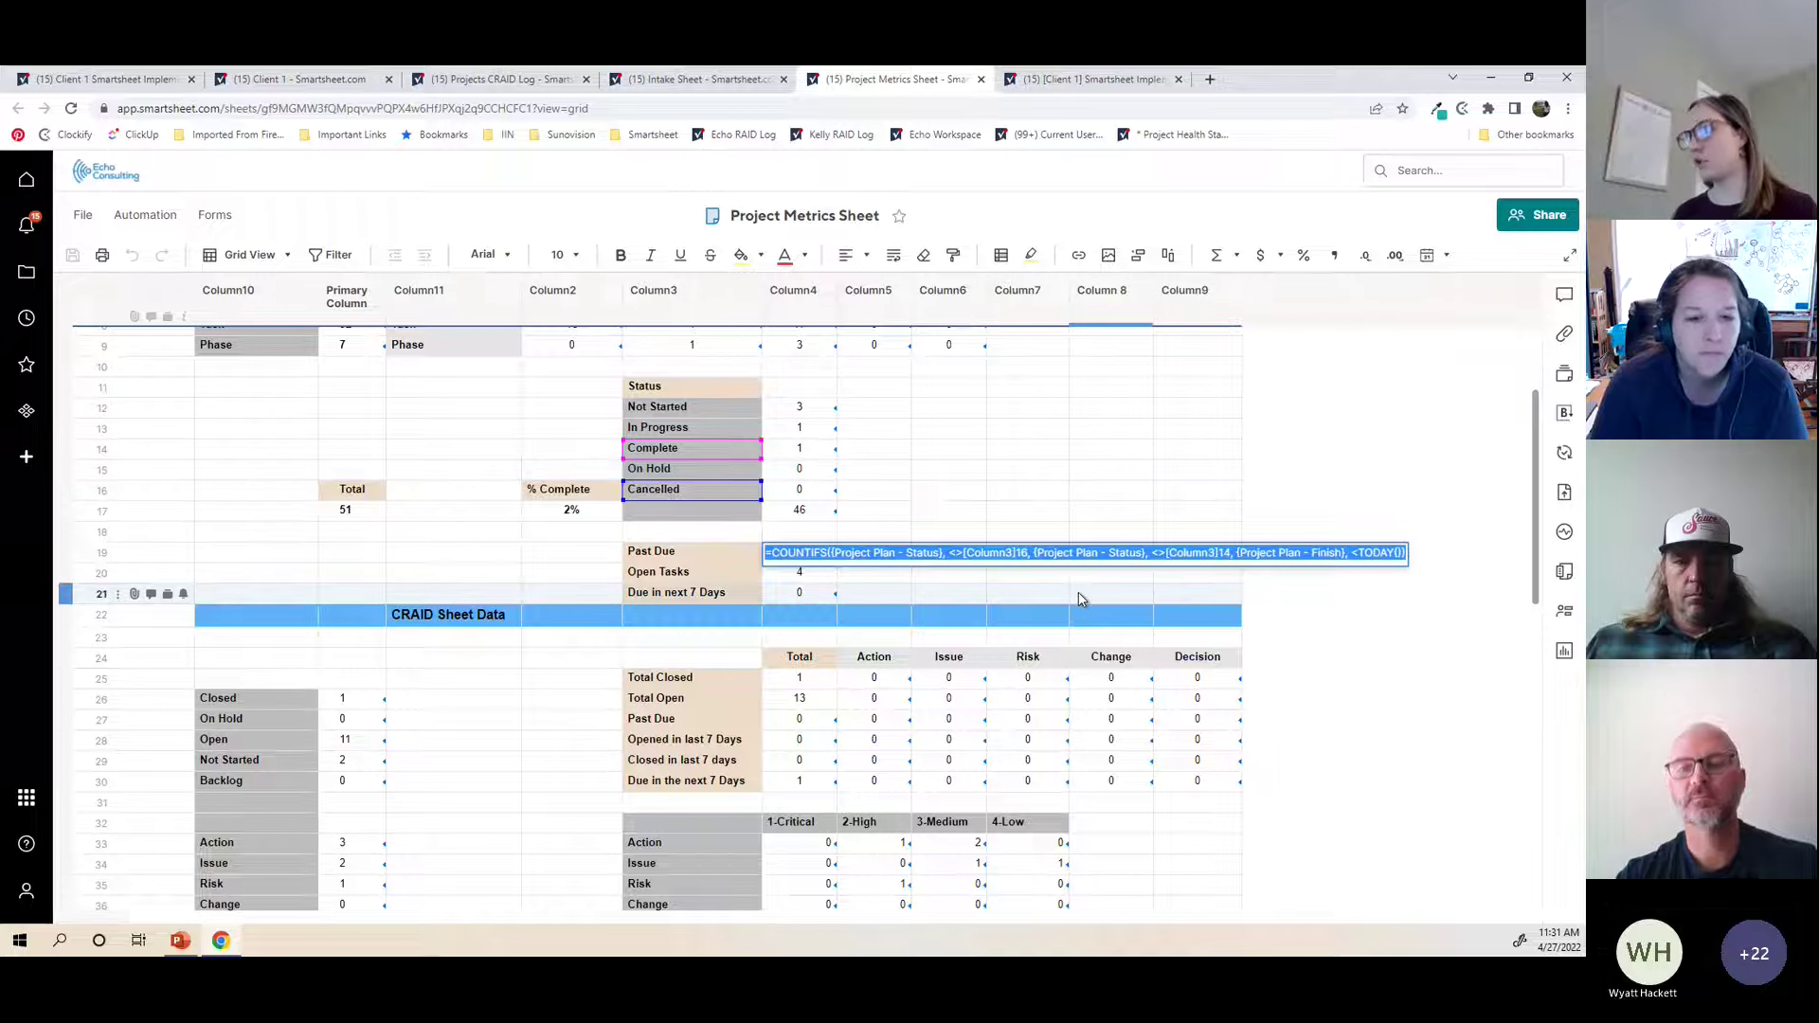
key(Escape)
click(874, 512)
Step: Start a new COUNTIFS formula in the Past Due cell of Column4 and open the reference selection for another sheet
click(820, 560)
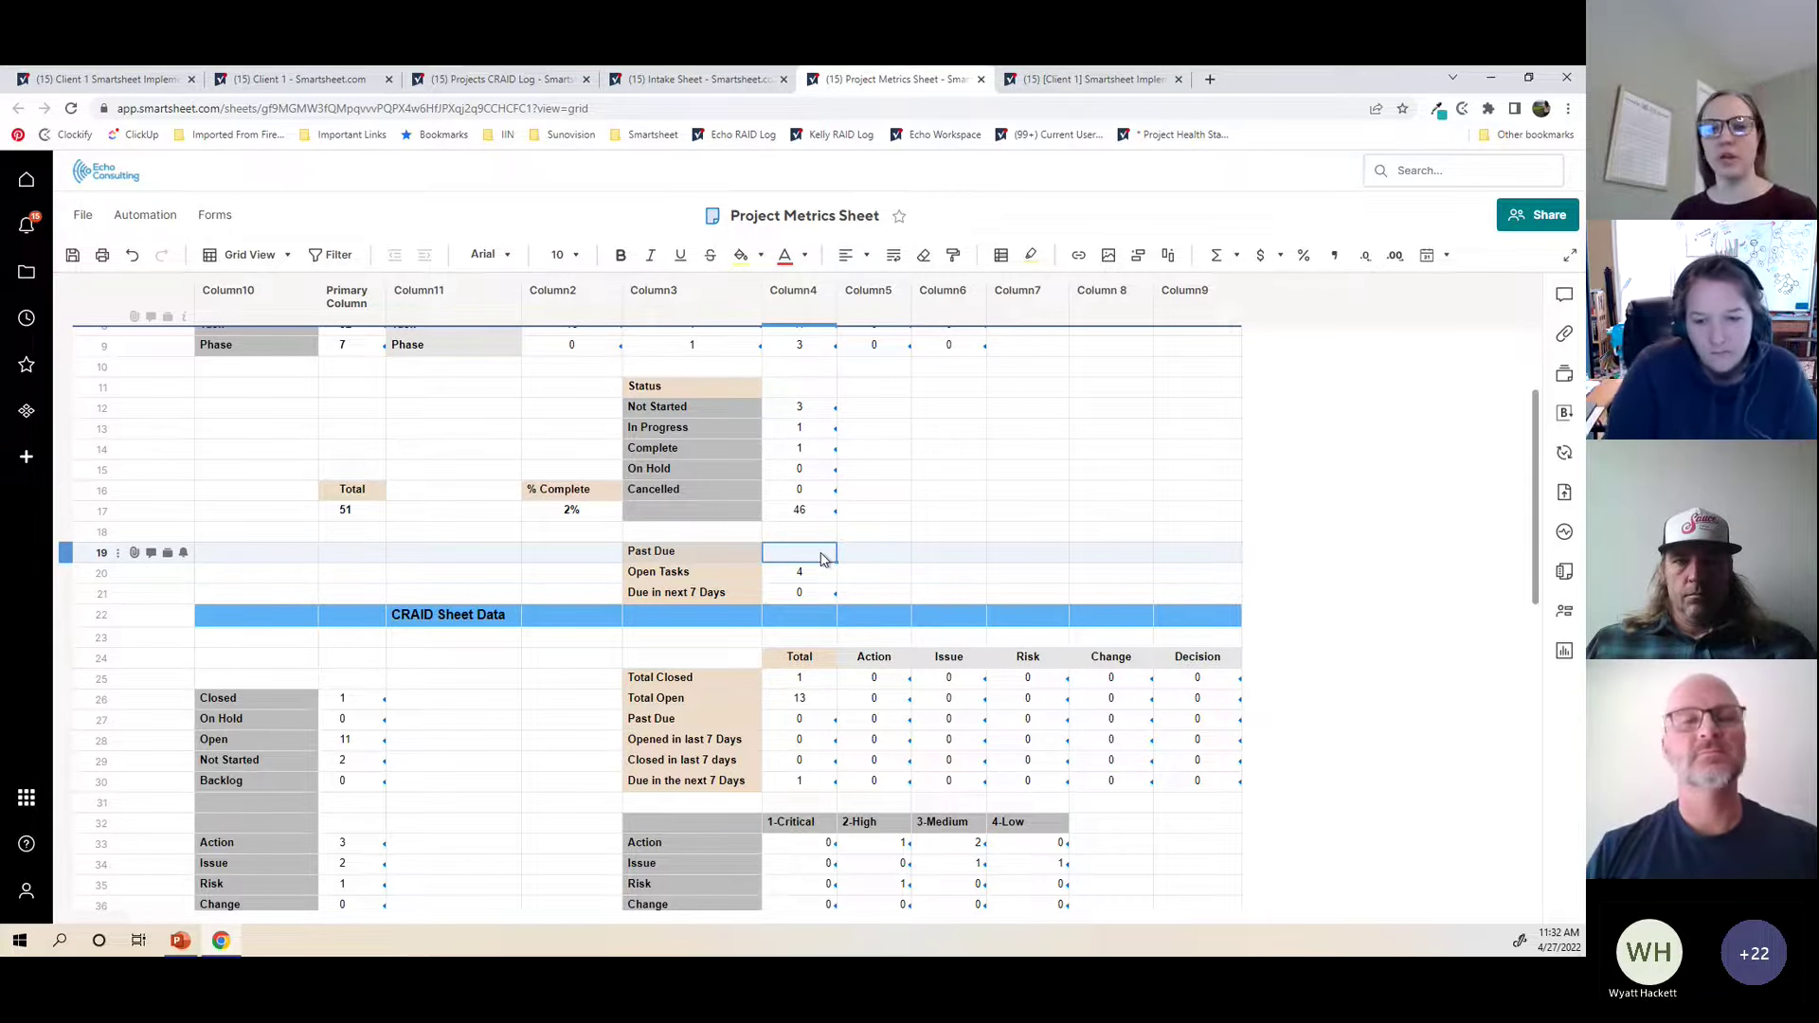
text(=COUNTIFS()
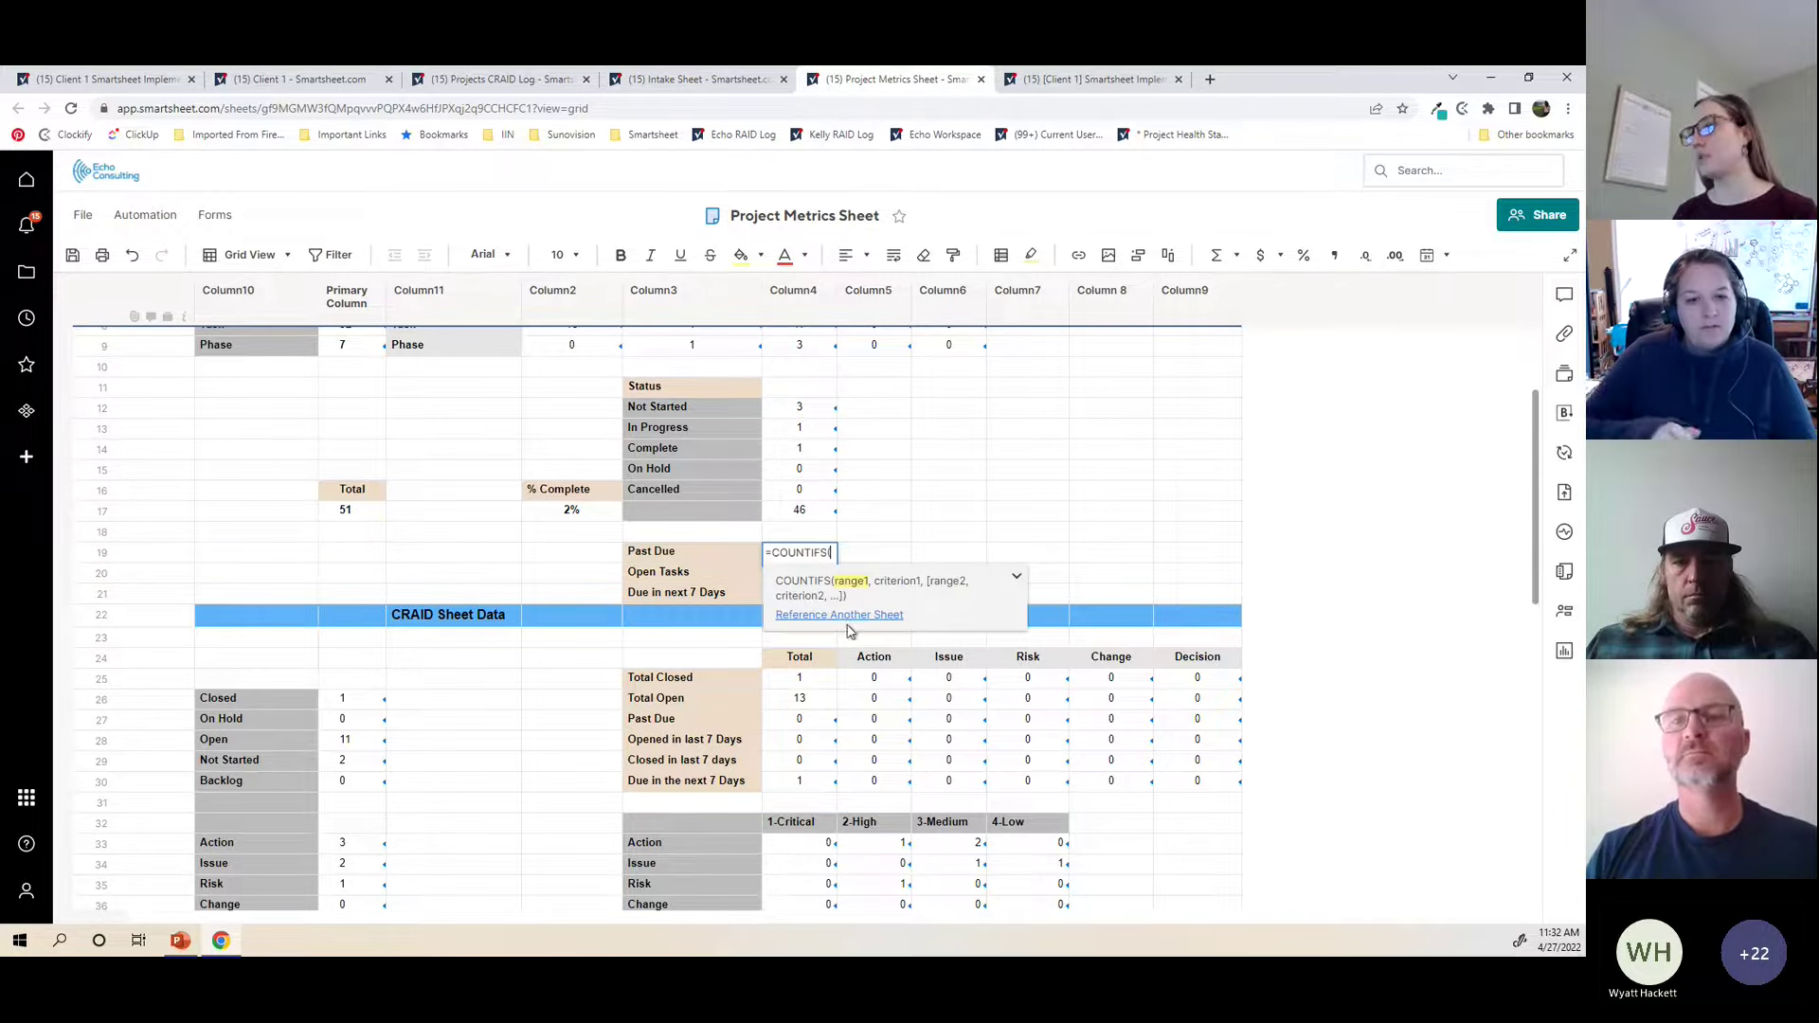
click(846, 616)
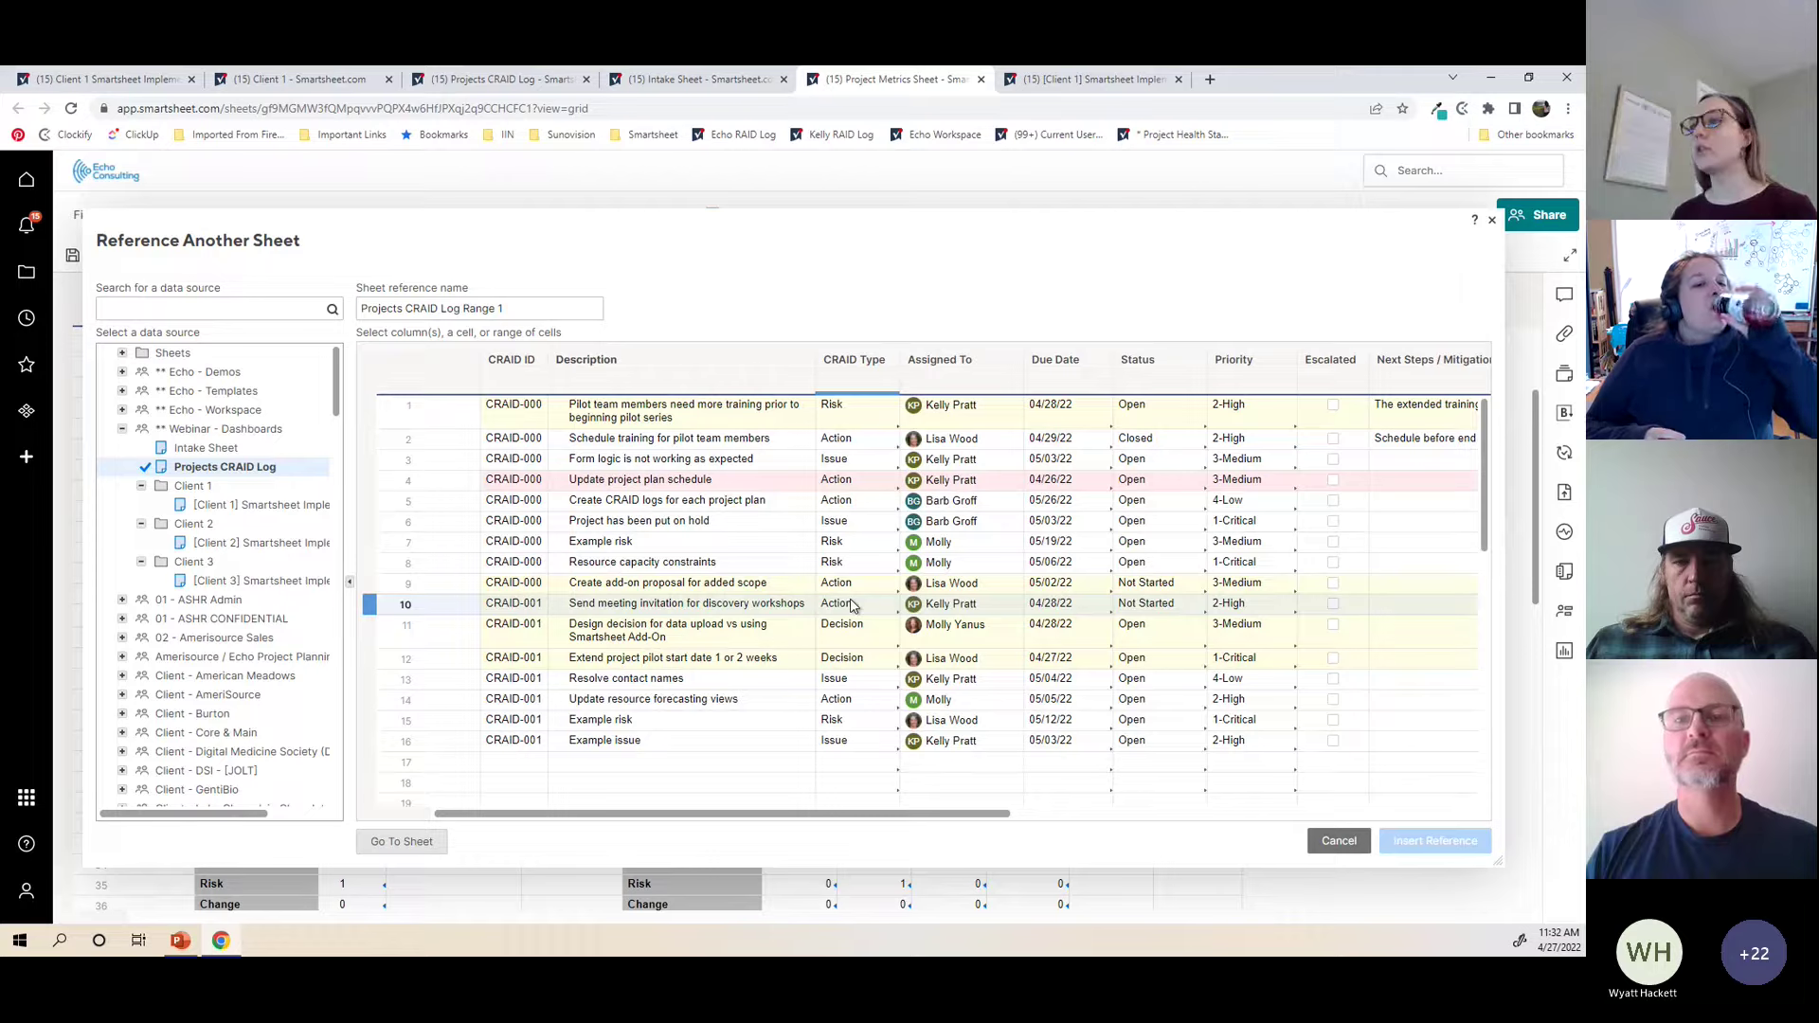
Step: Reference the Status column of the [Client 1] Smartsheet Implementation Plan in the Past Due COUNTIFS formula, naming it "Smartsheet Implementation Plan Status"
click(261, 505)
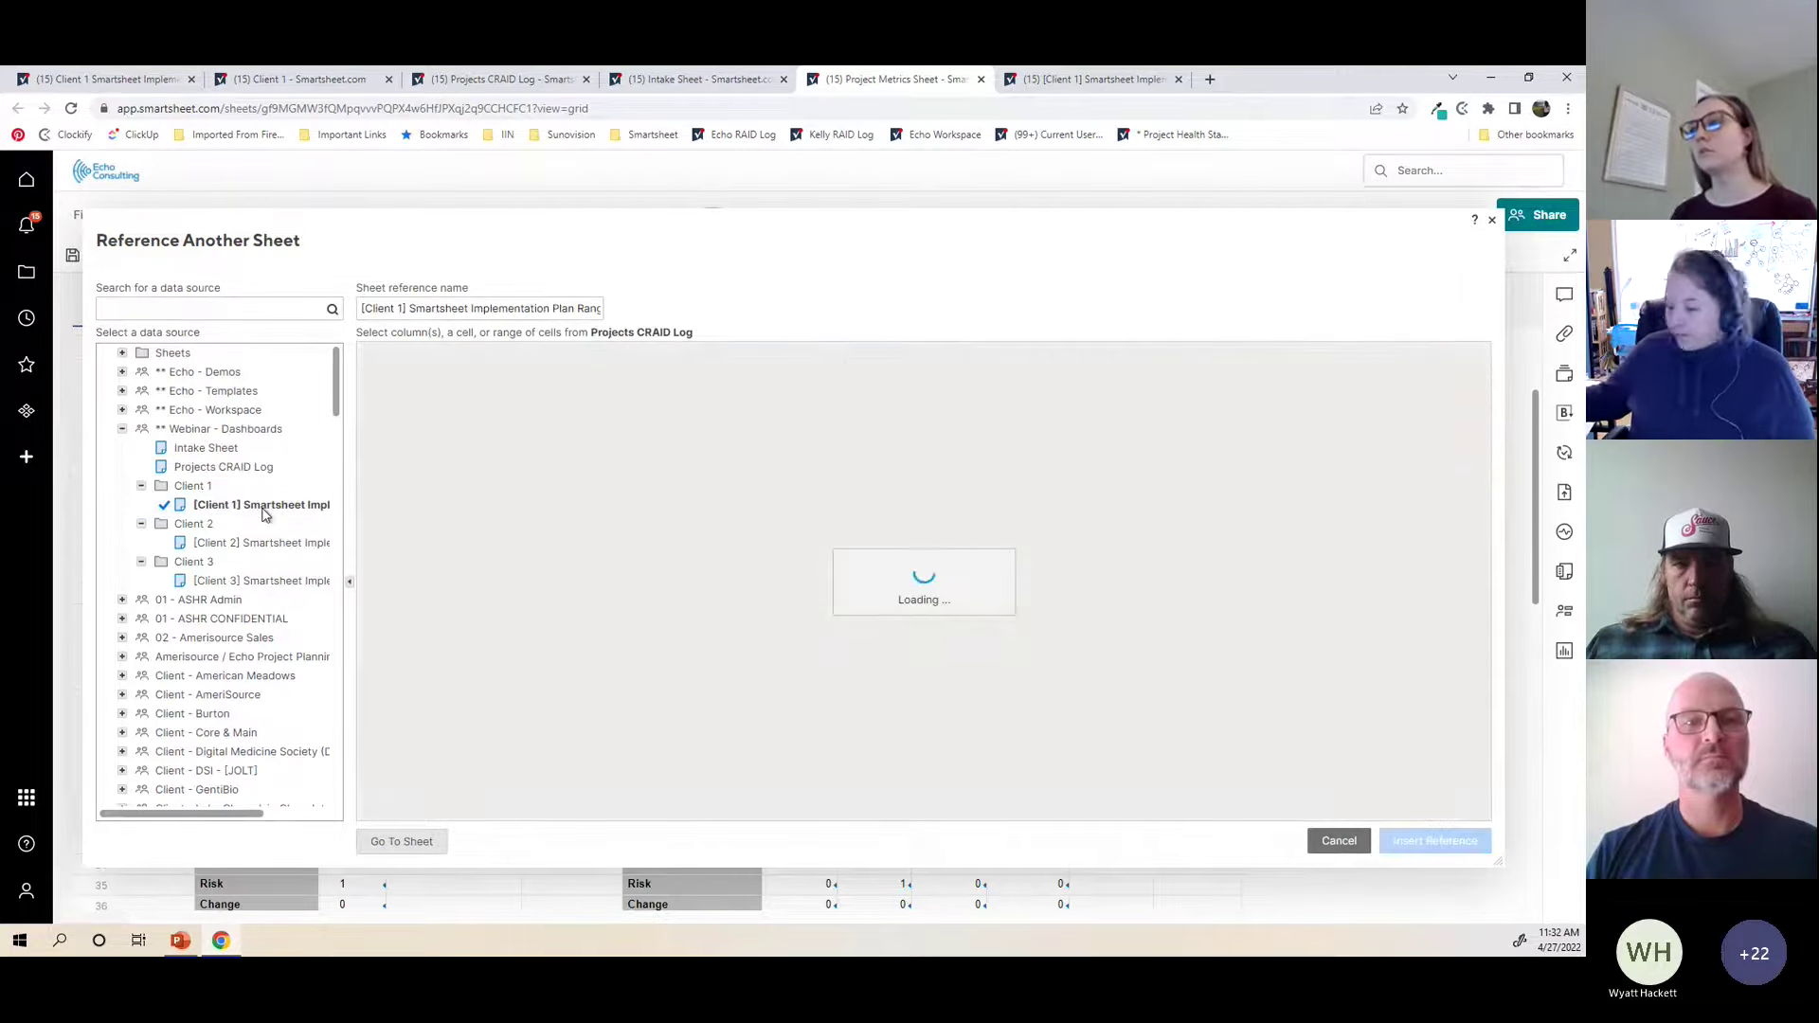
drag(774, 816, 955, 834)
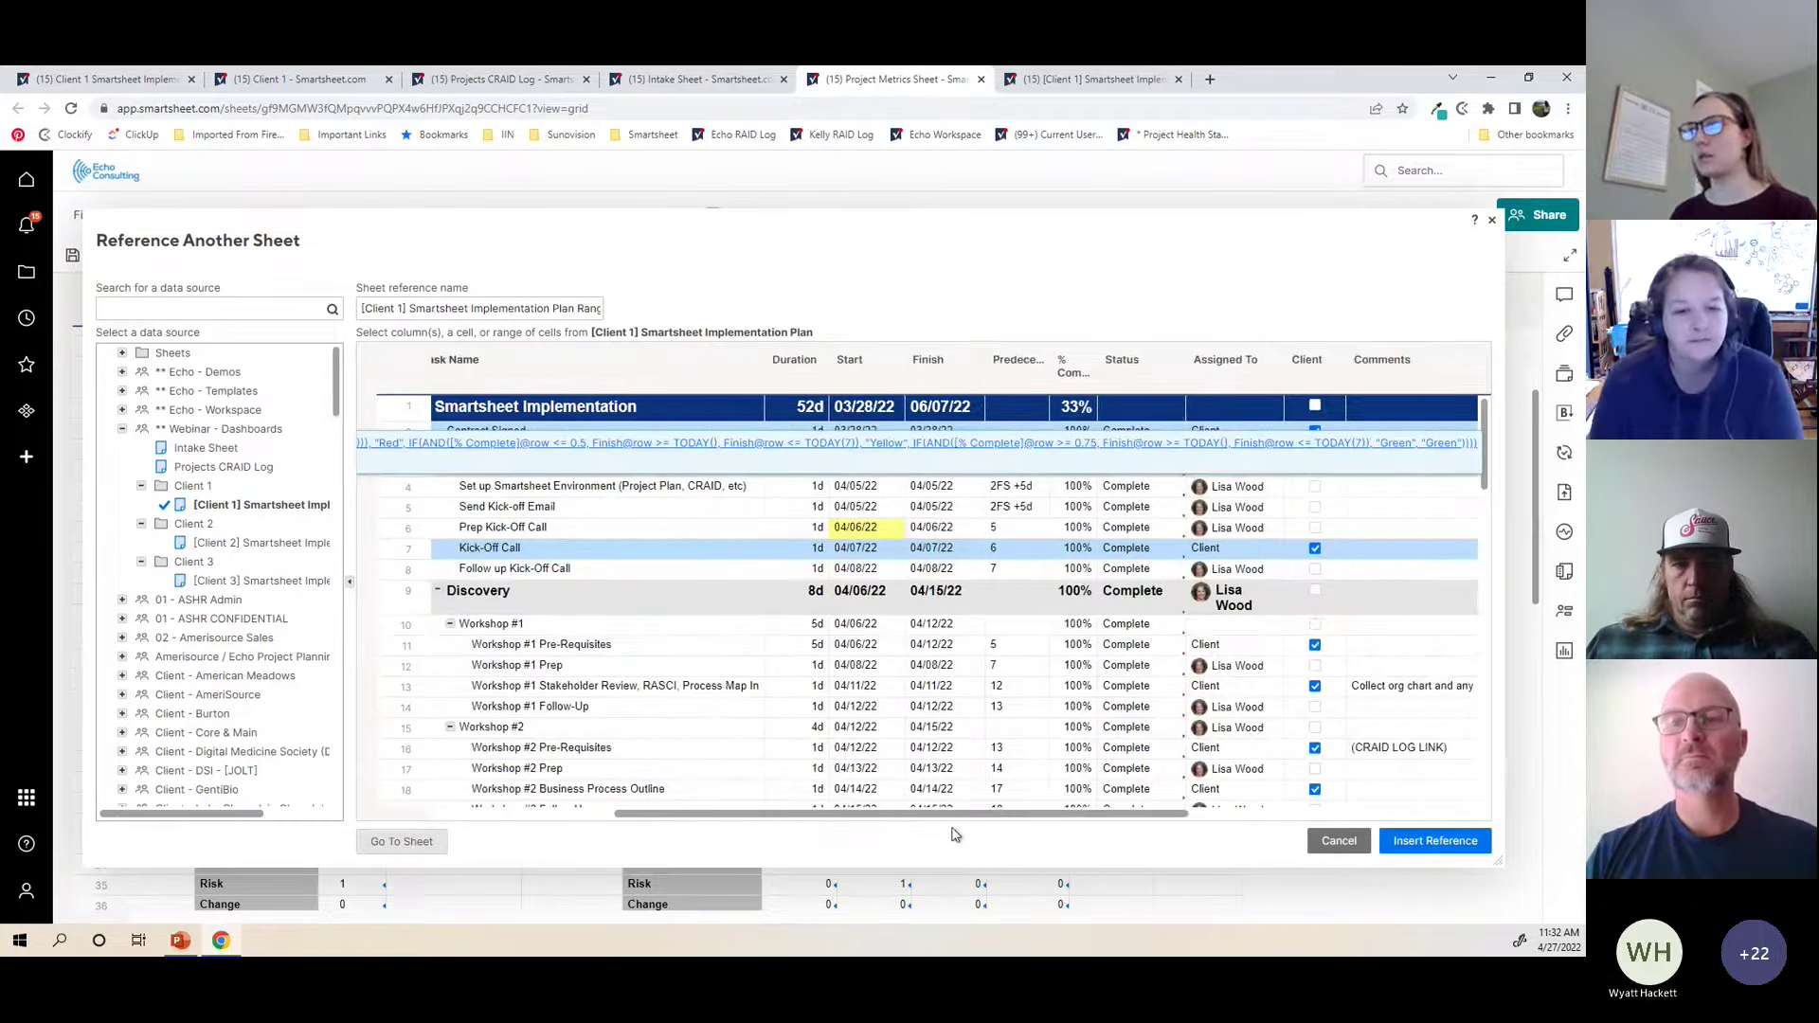
click(1141, 366)
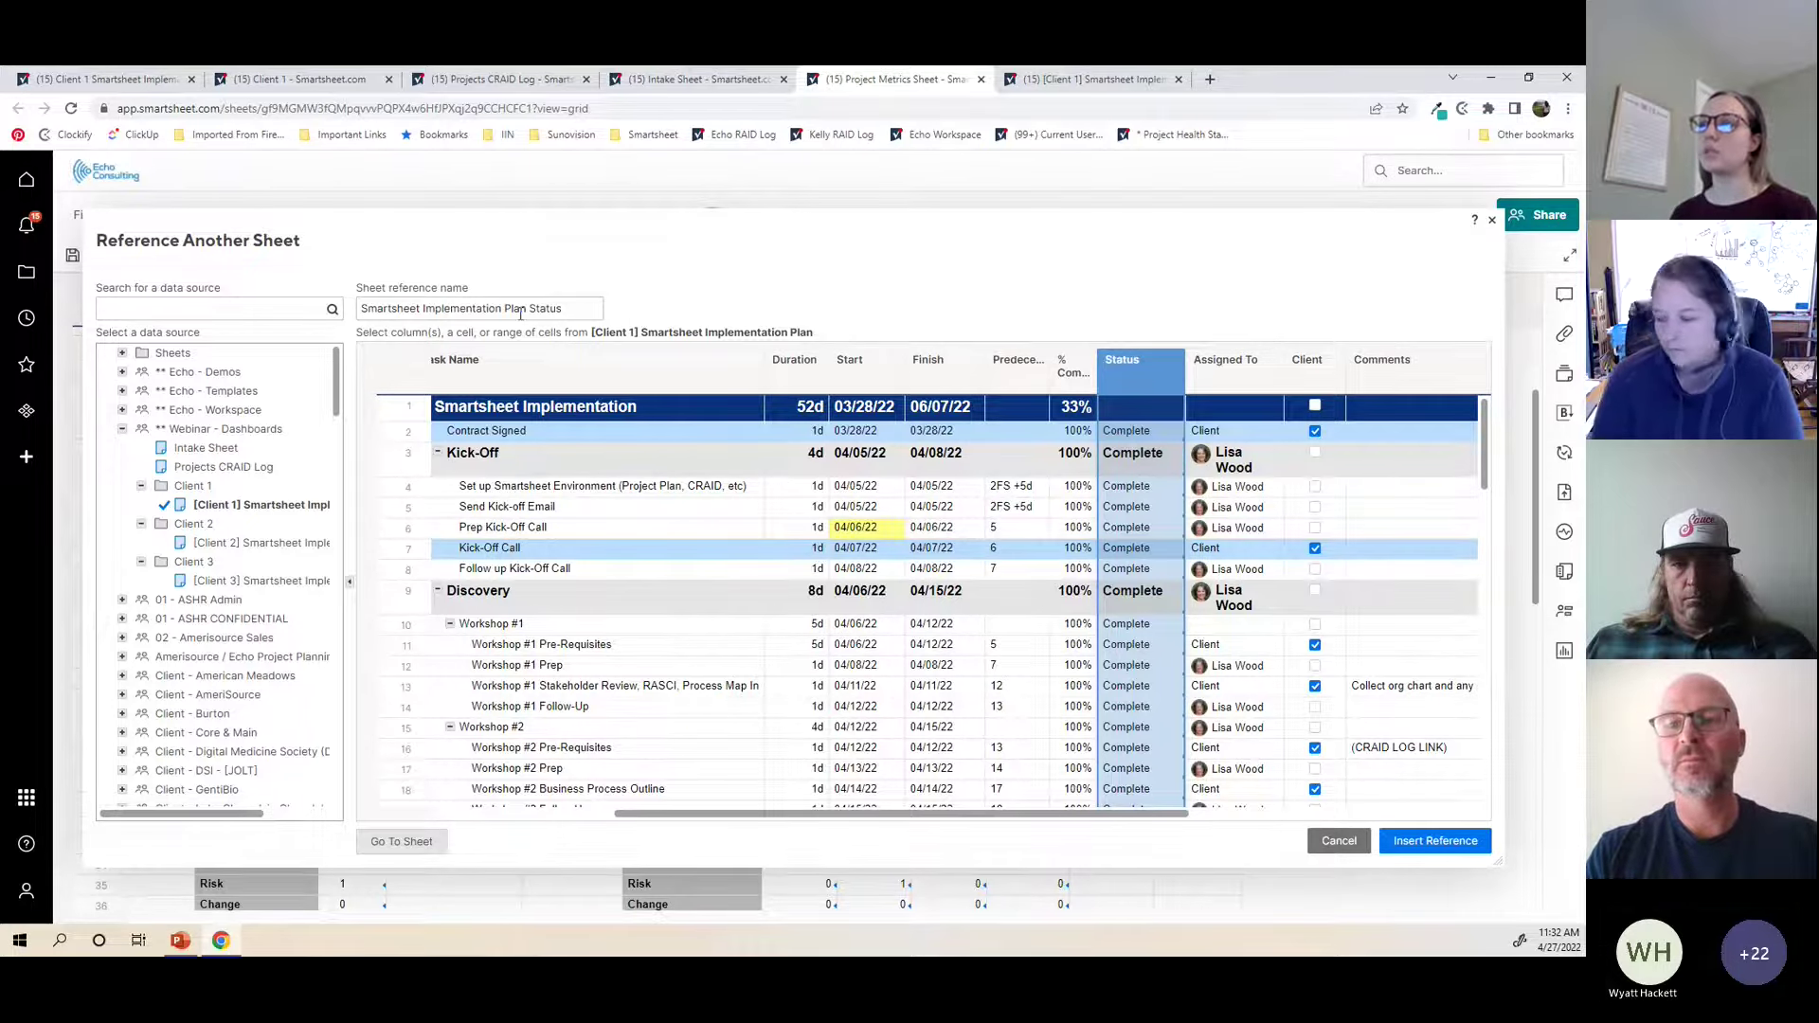
click(585, 311)
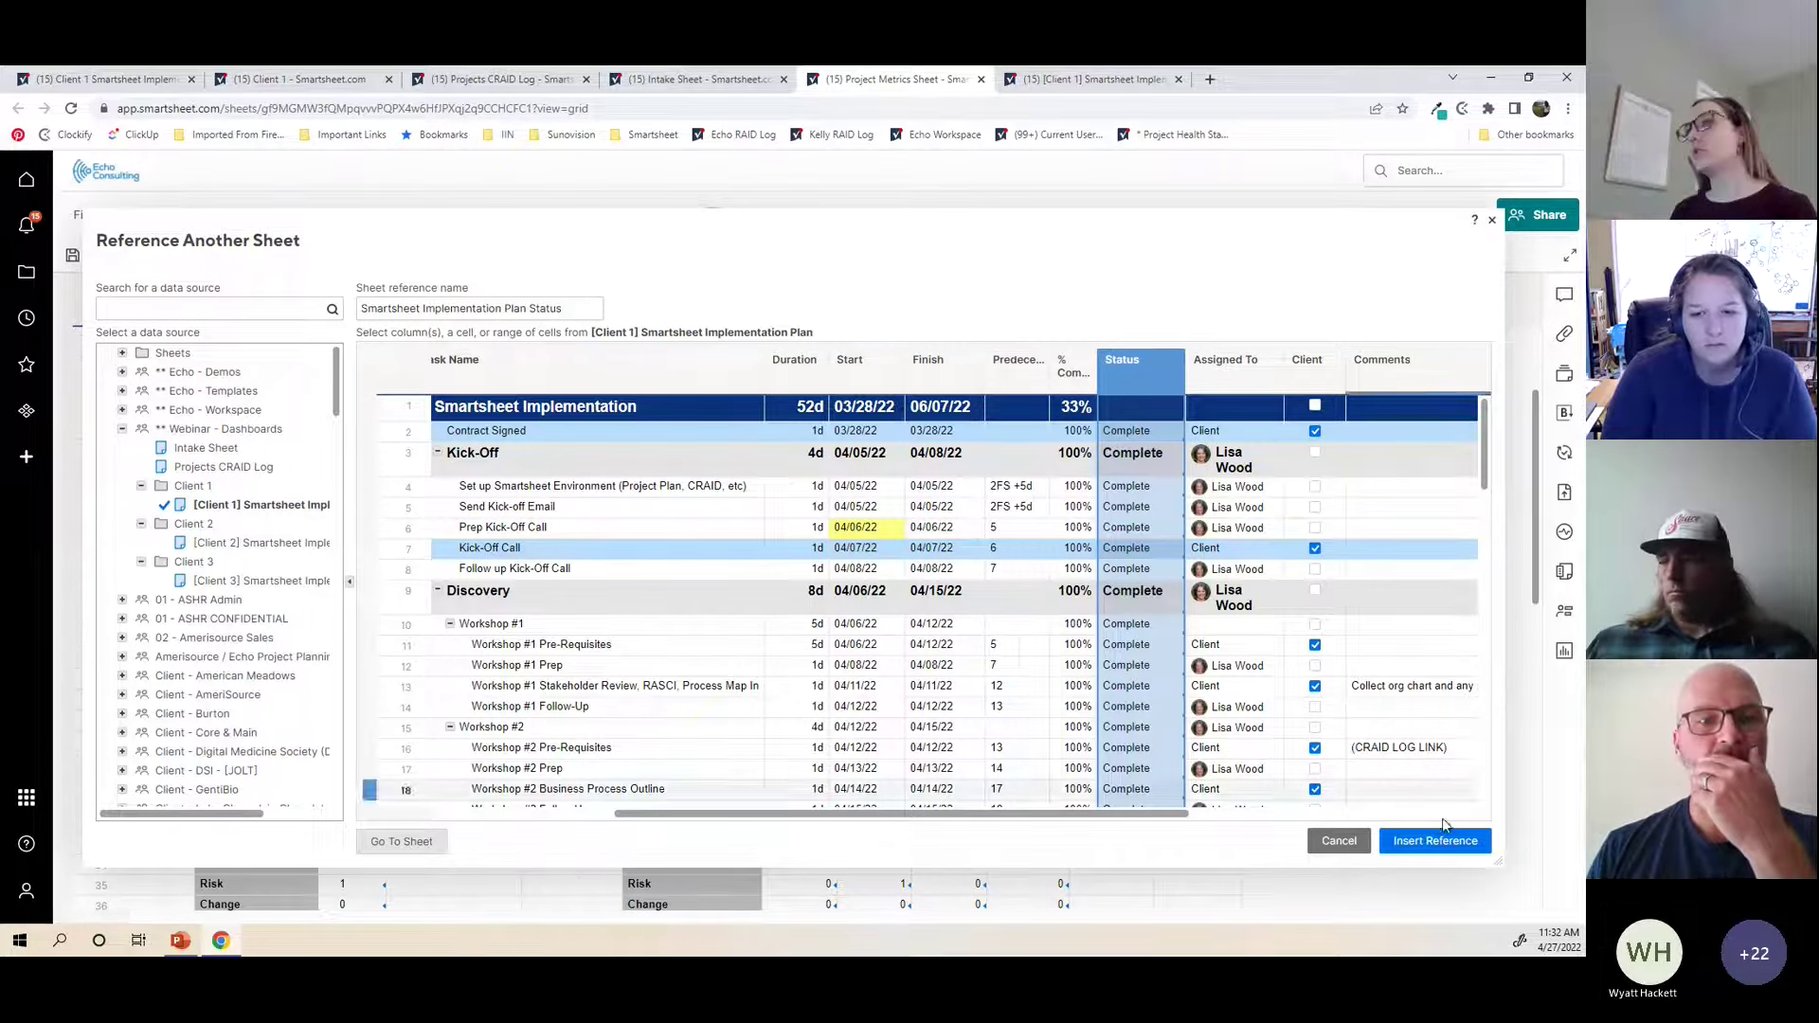
click(1436, 855)
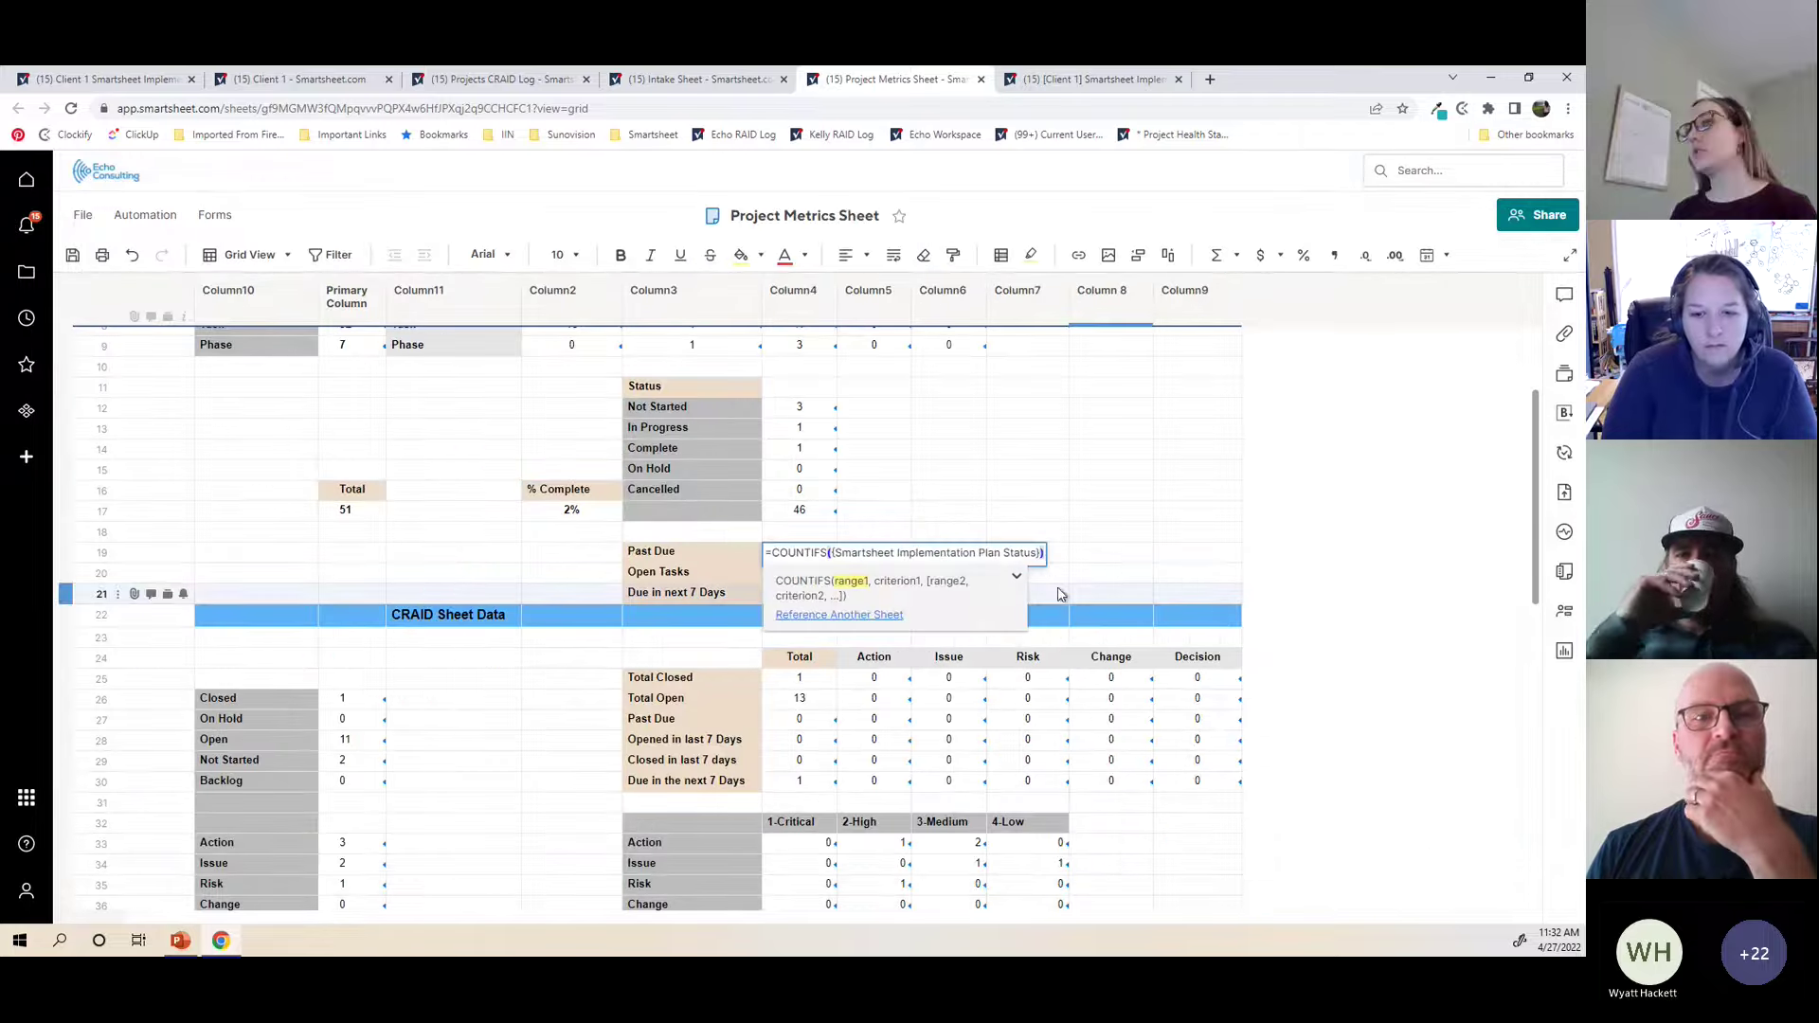
Step: Add a not-equal (<>) criterion to the Past Due formula that points to the Column4 cell beside Complete
text(, )
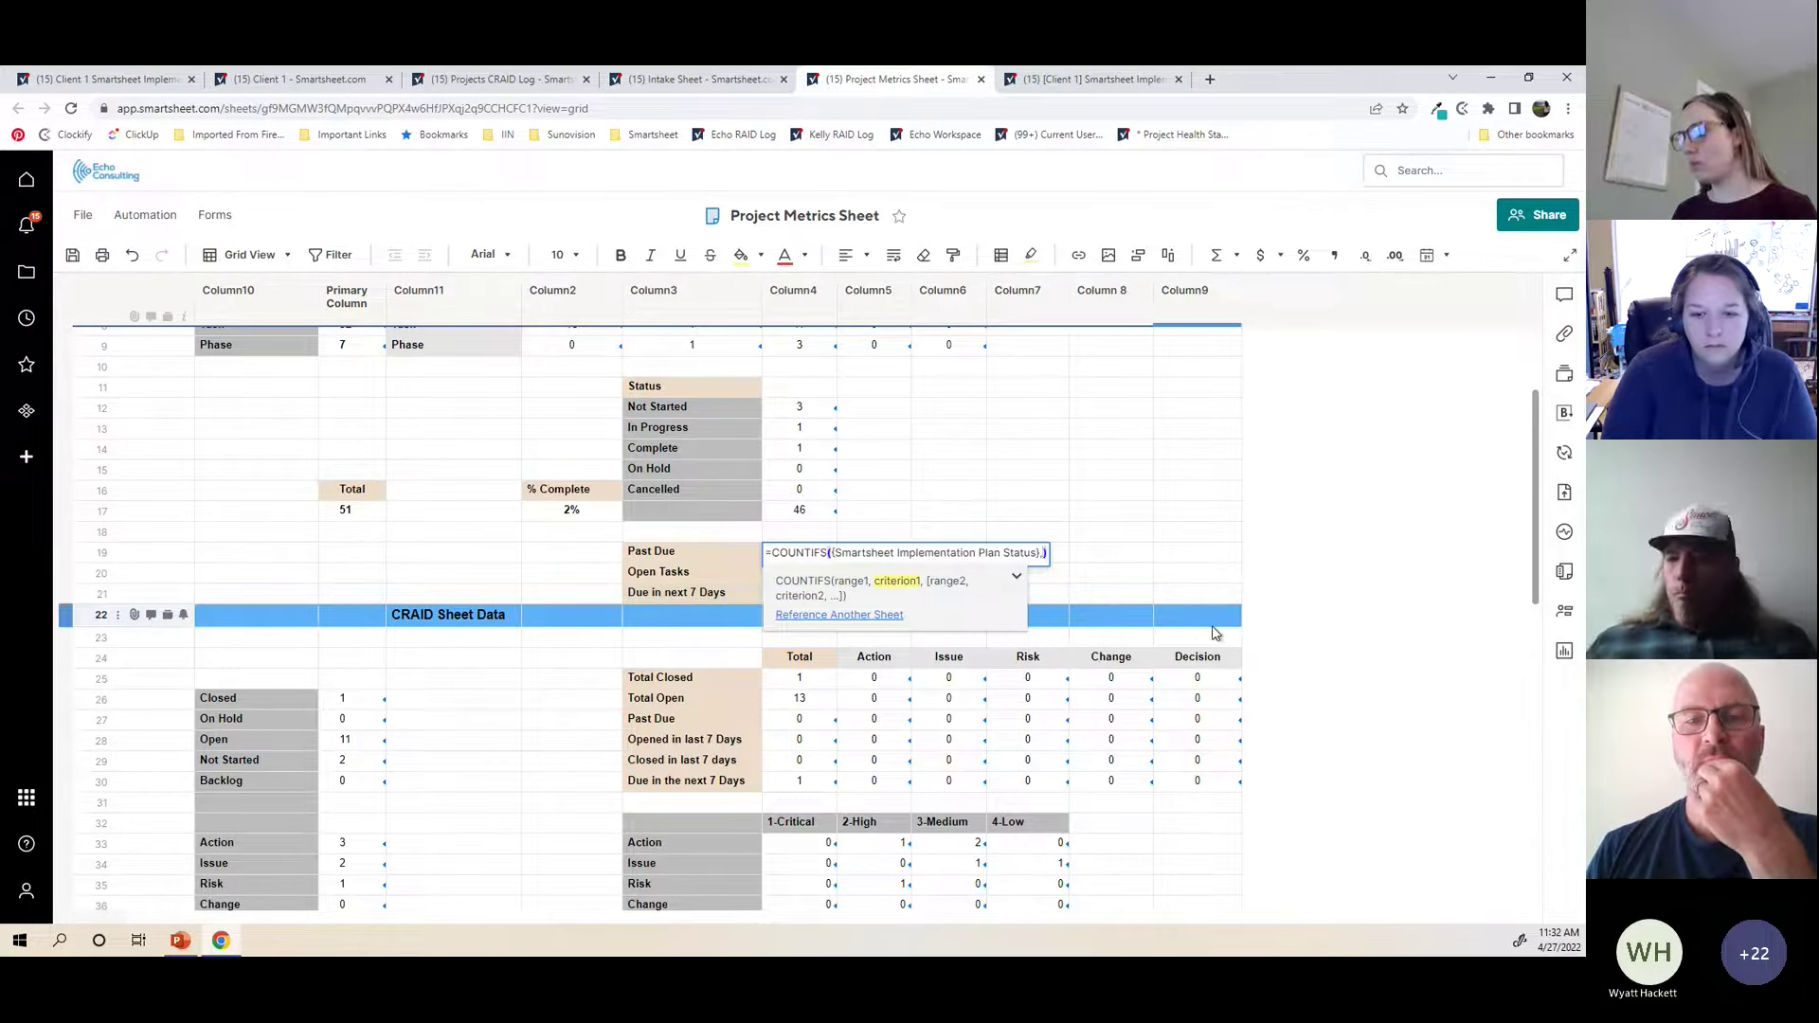
text(<>)
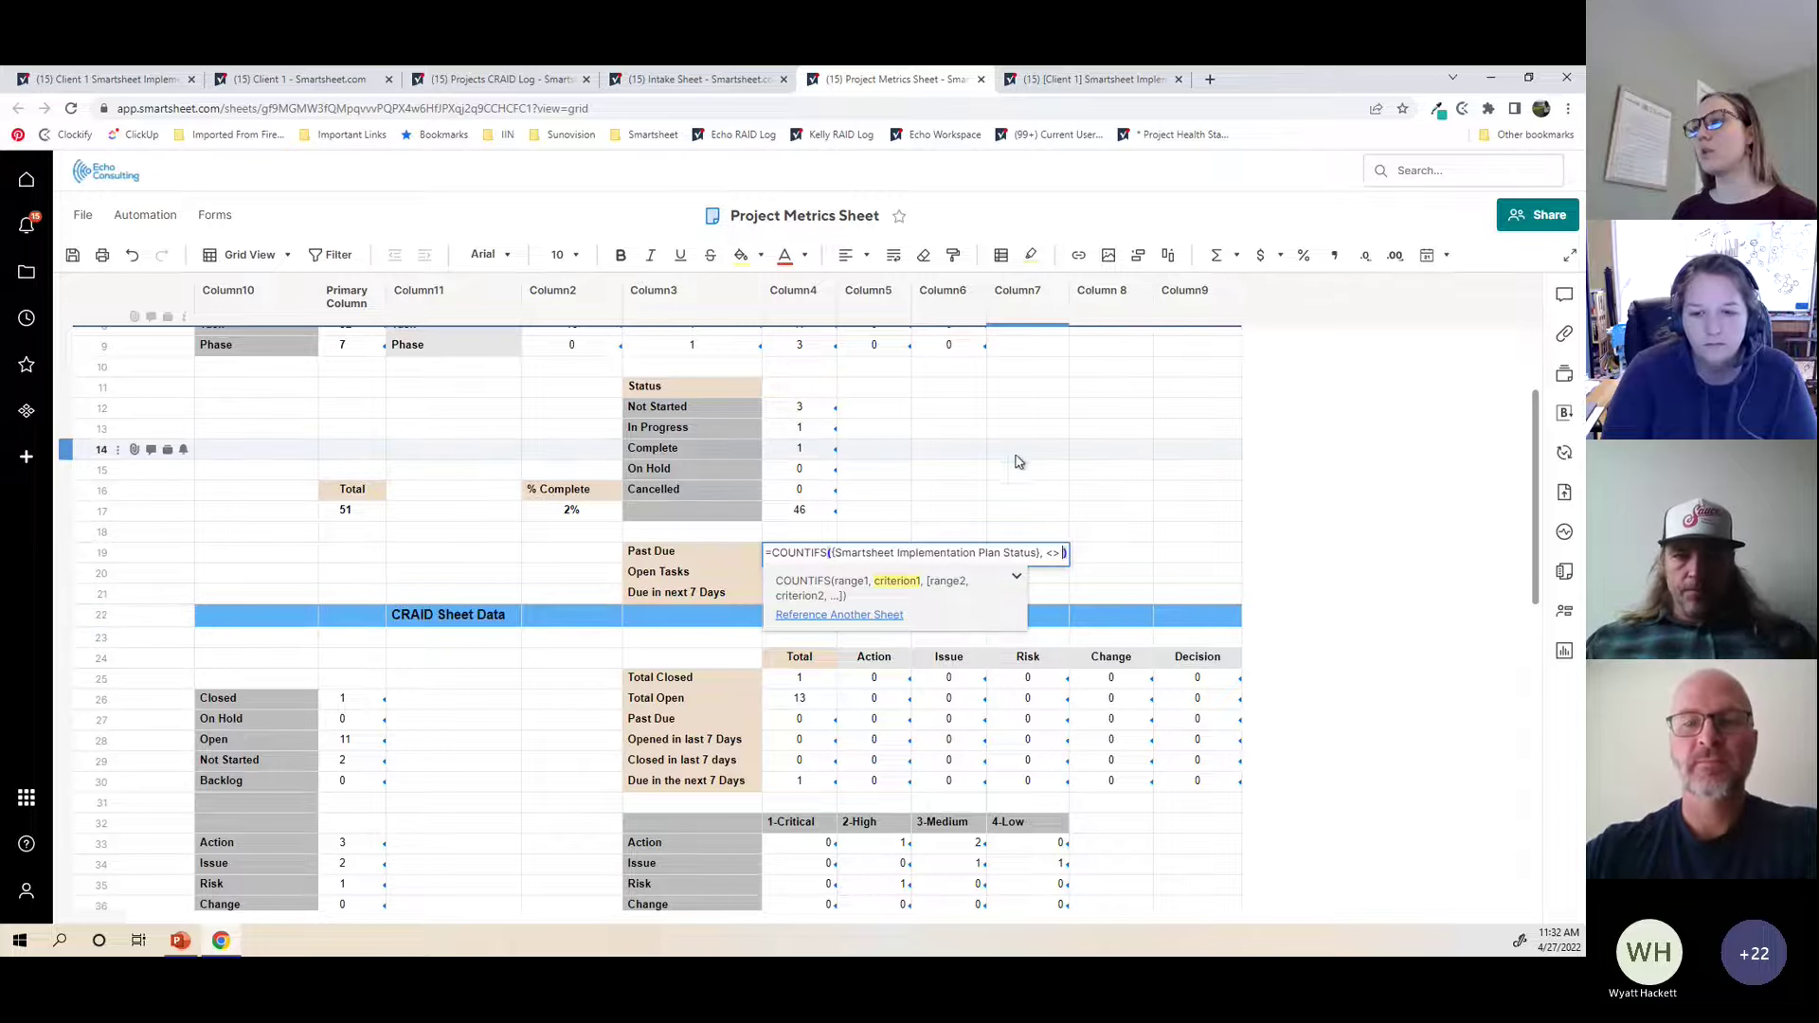
click(812, 456)
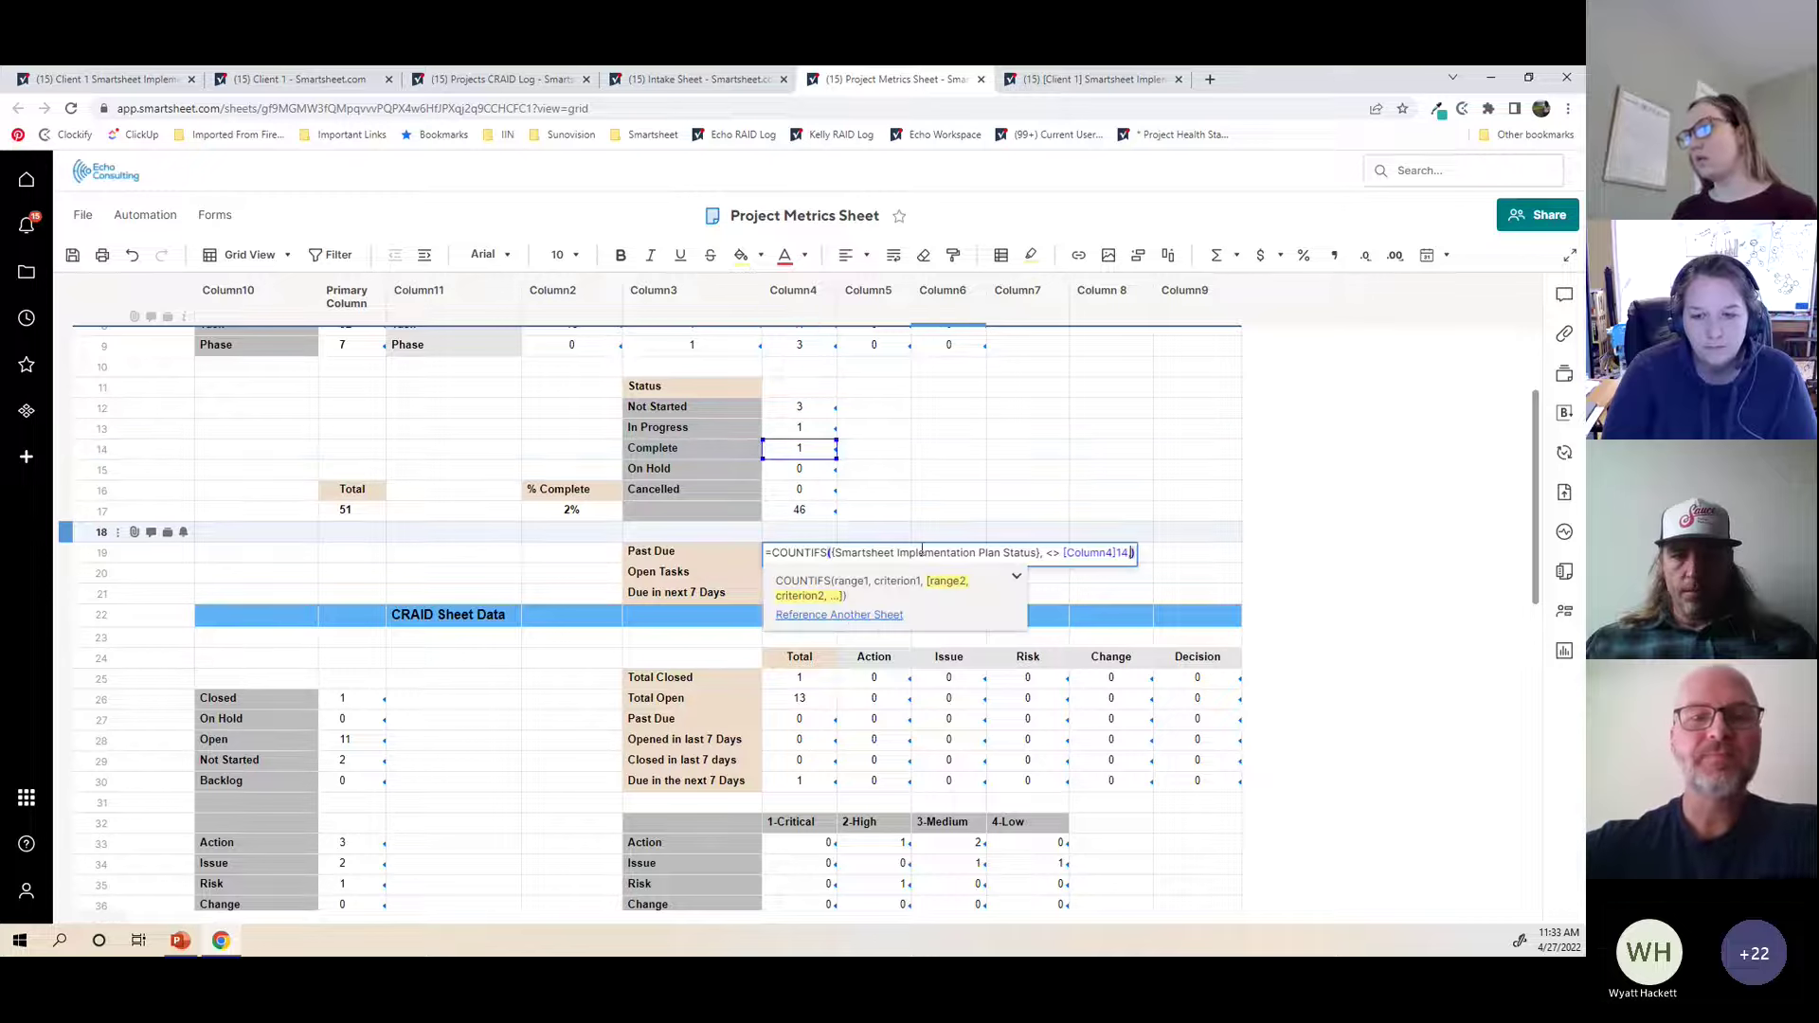
Step: Add the plan's Status column as a second range, with a <> criterion pointing to the Column4 cell beside Cancelled
click(853, 614)
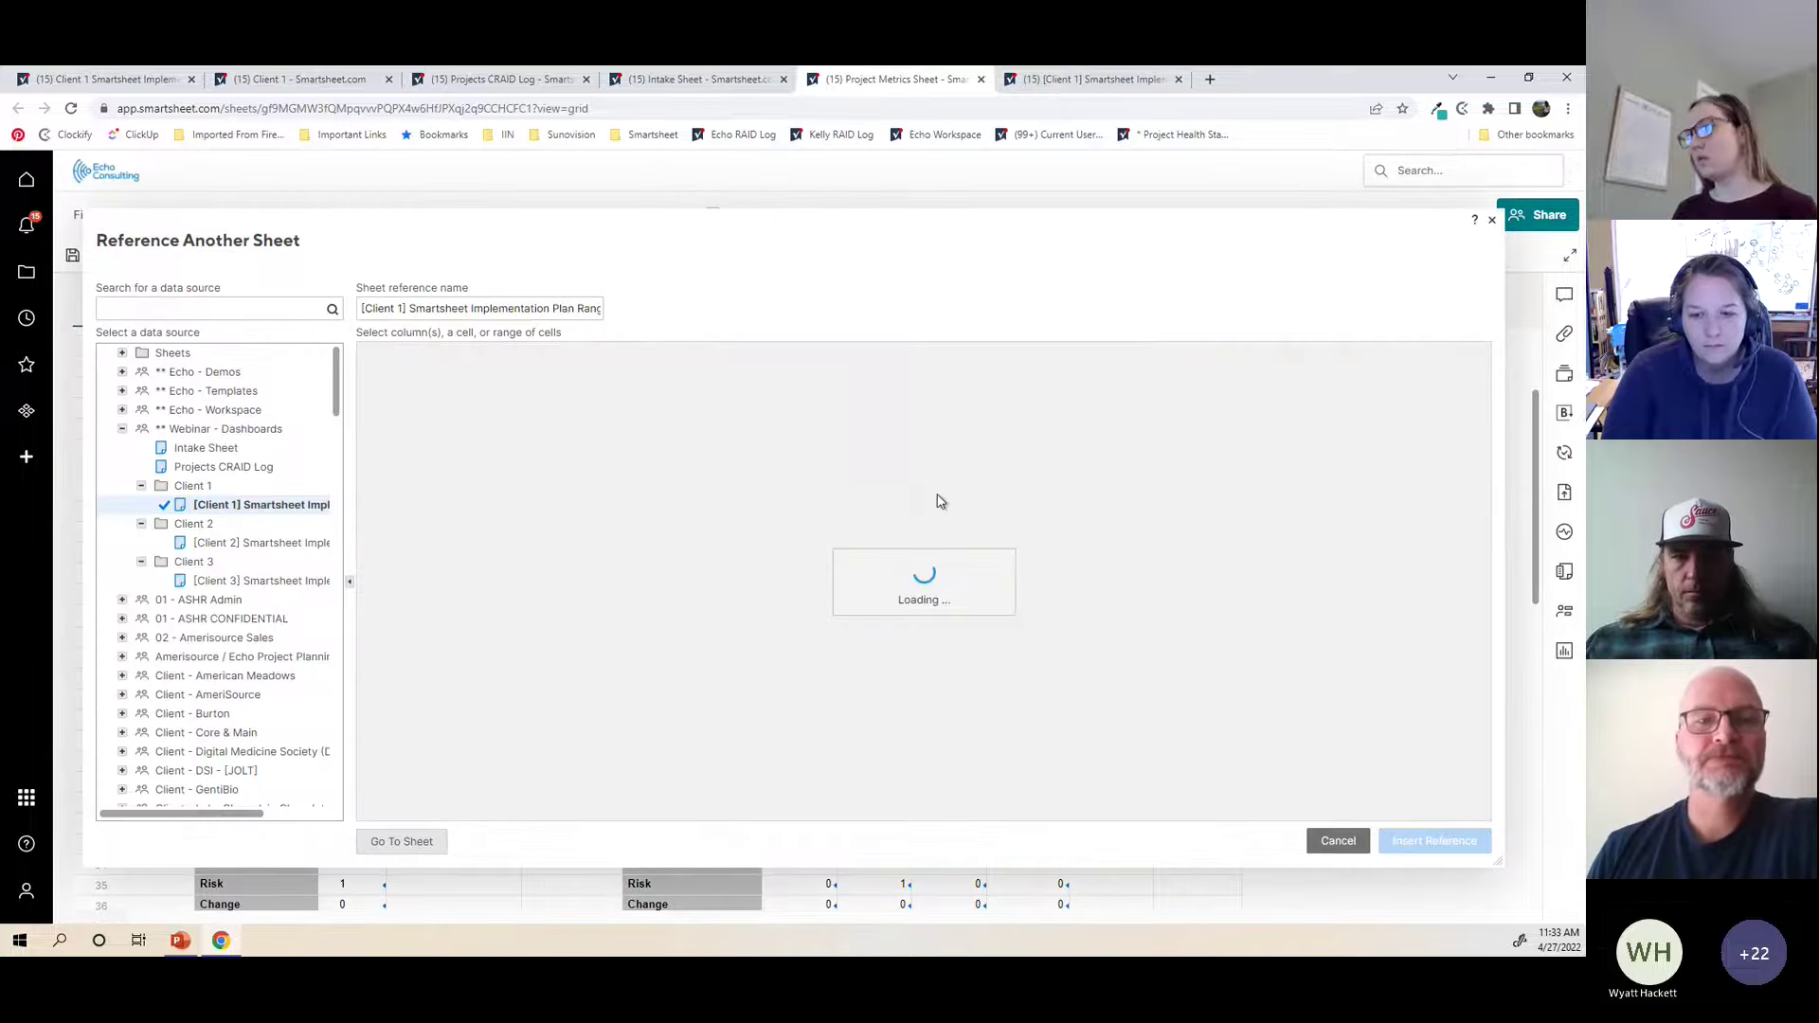
click(1459, 369)
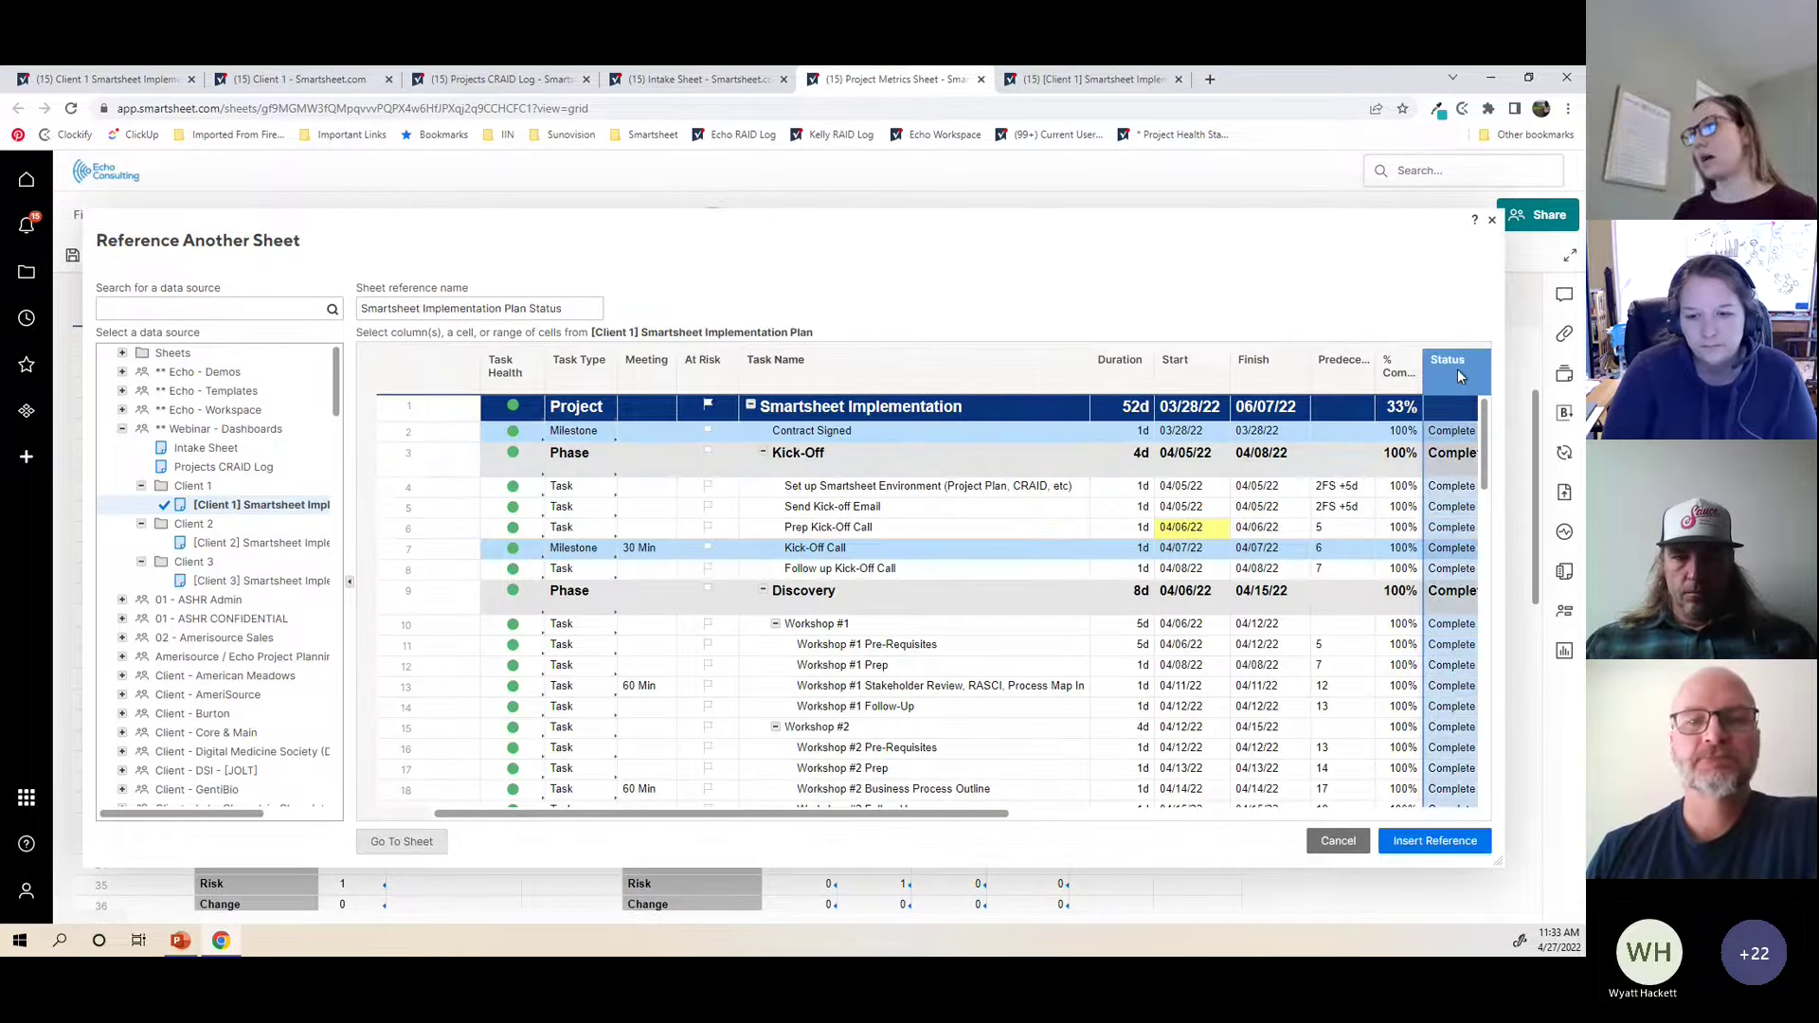
click(1434, 840)
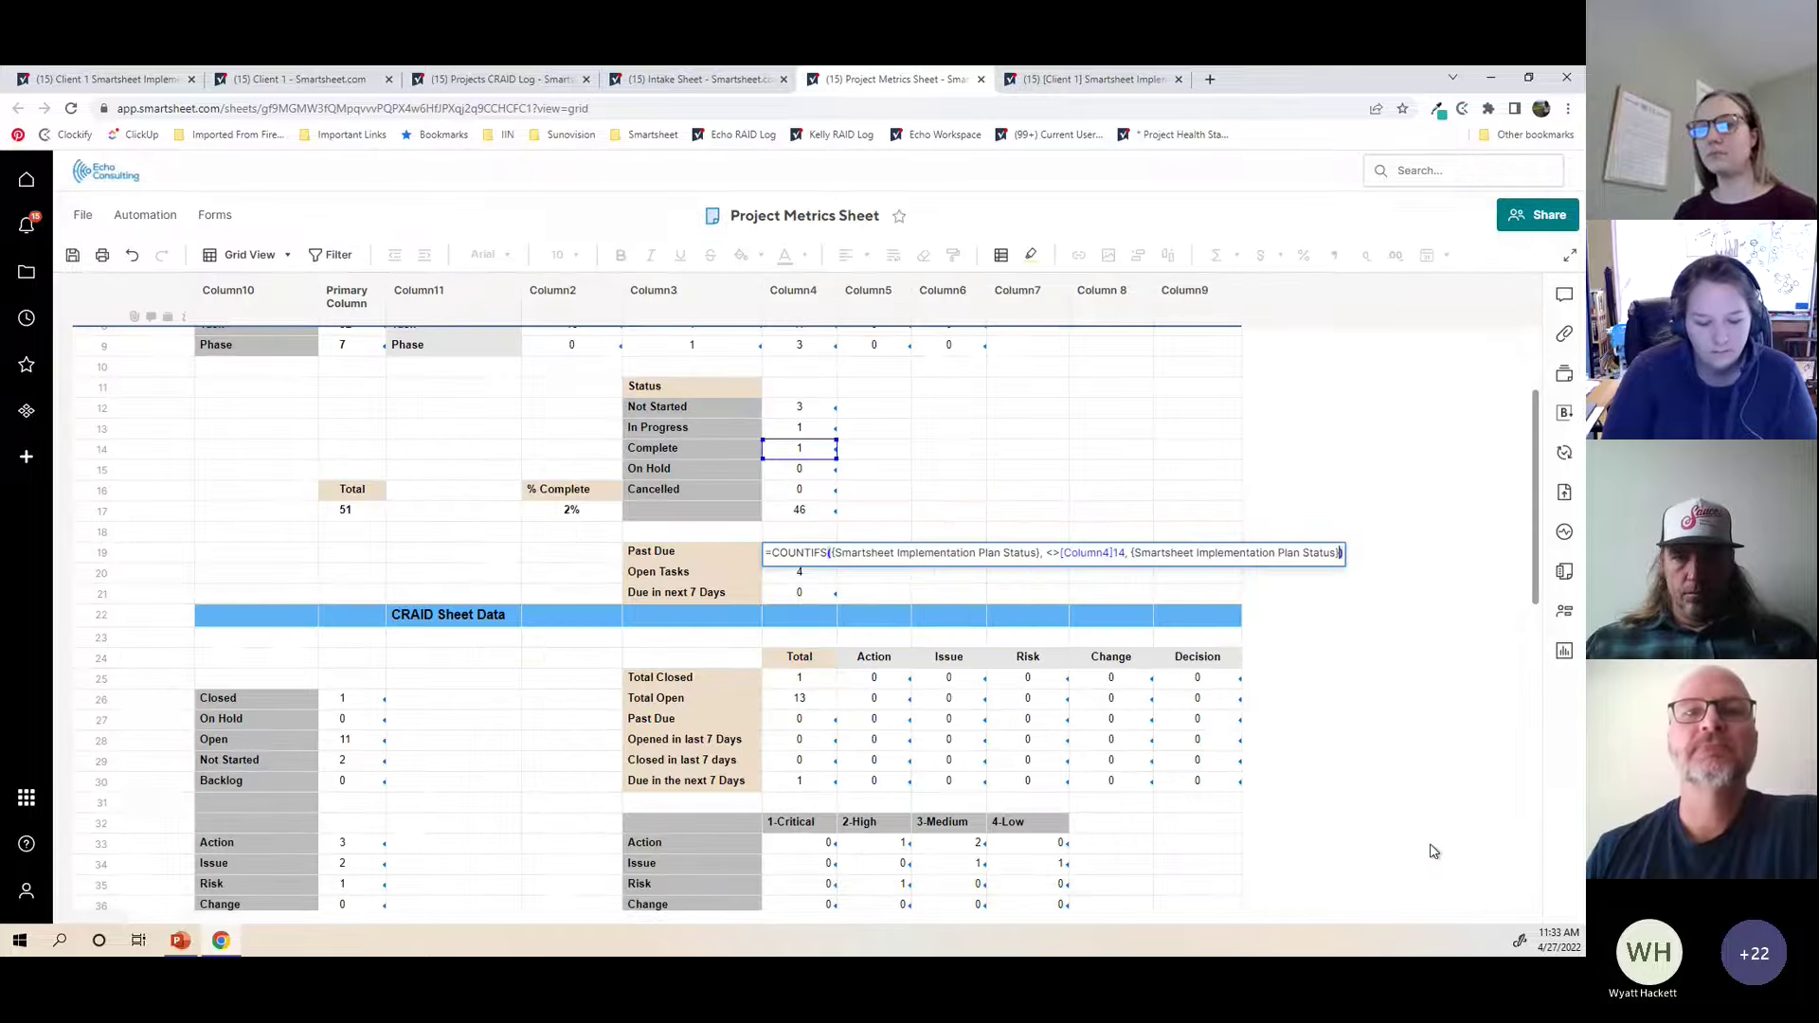
text(, <>)
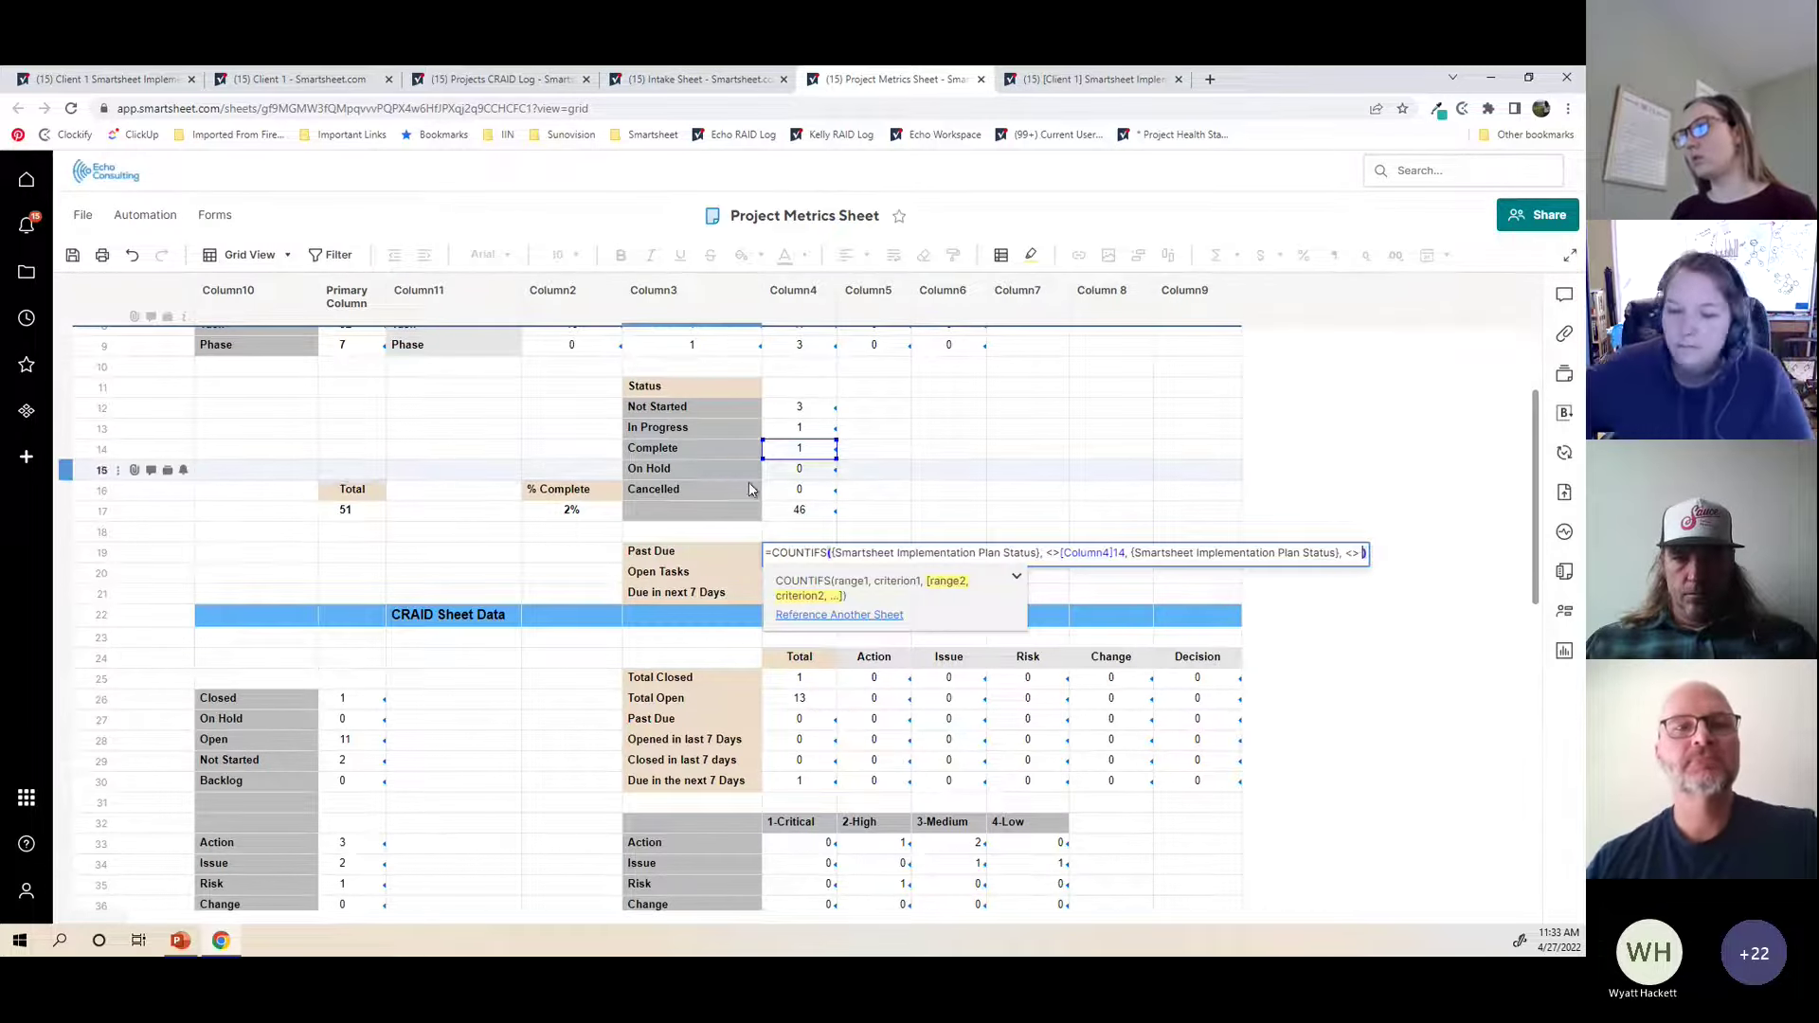
click(799, 489)
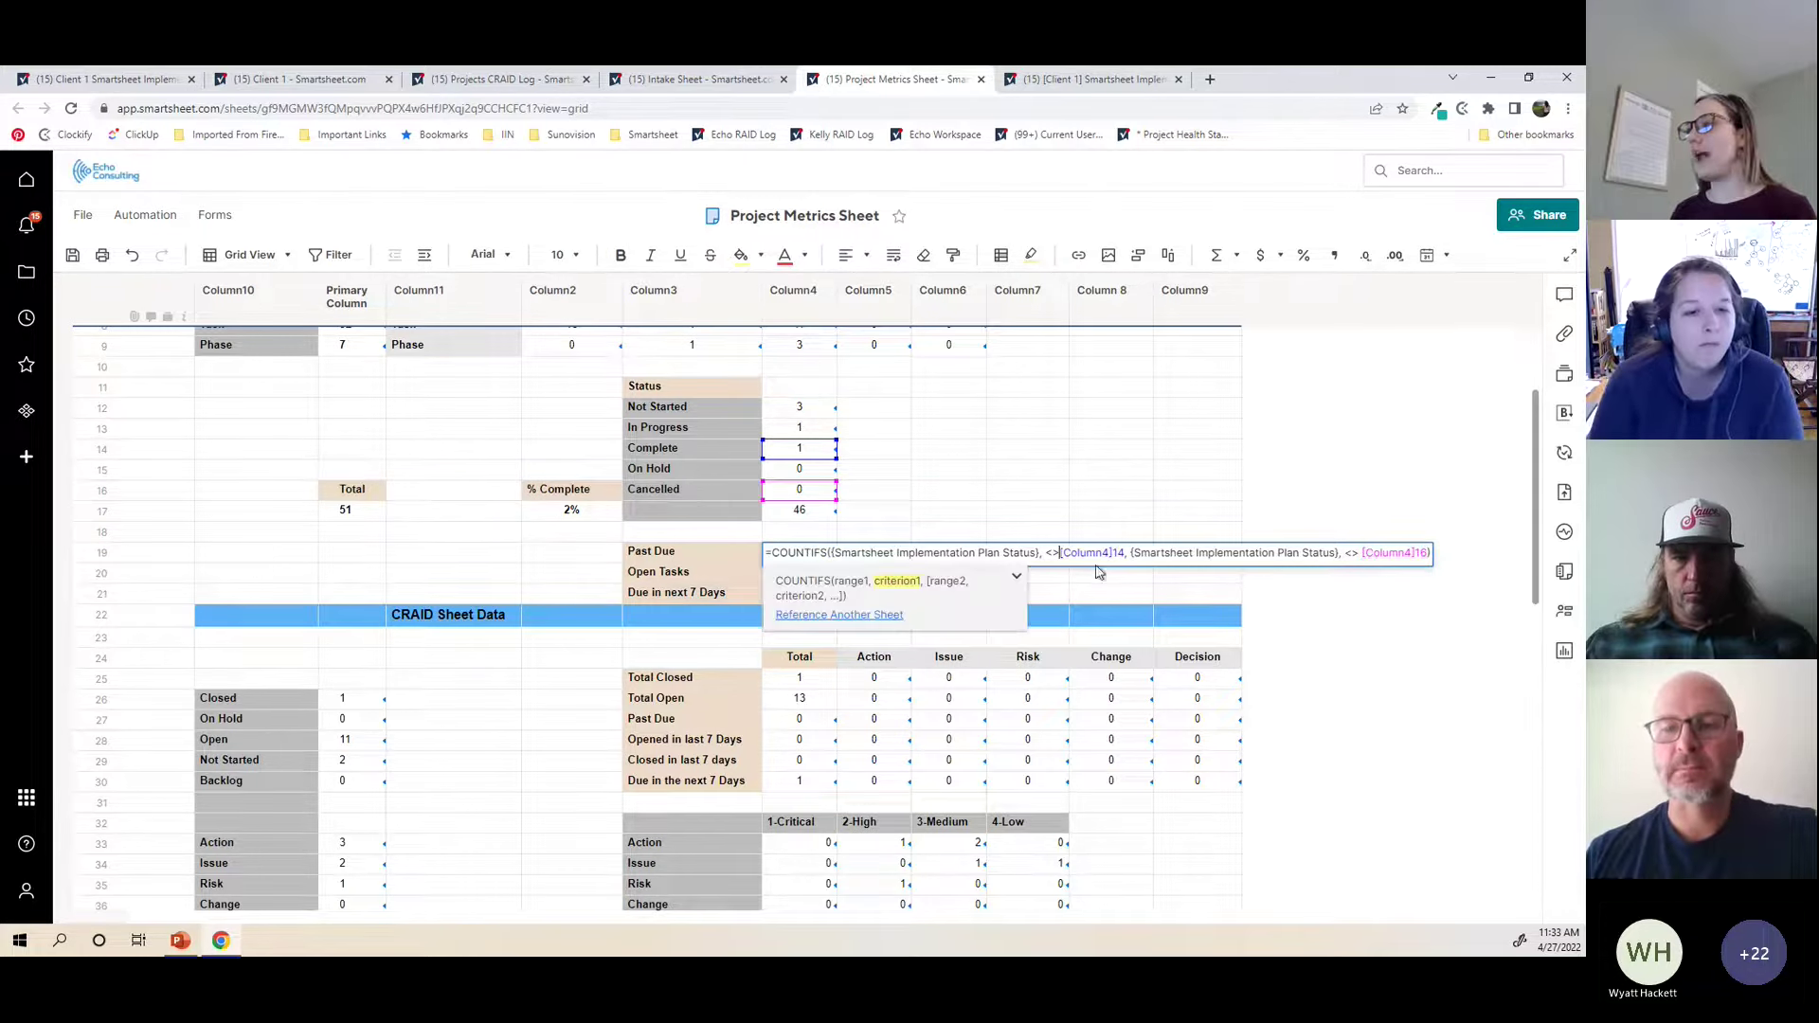
Step: Make both criterion references in the Past Due formula absolute, as $[Column4]$14 and $[Column4]$16
text($)
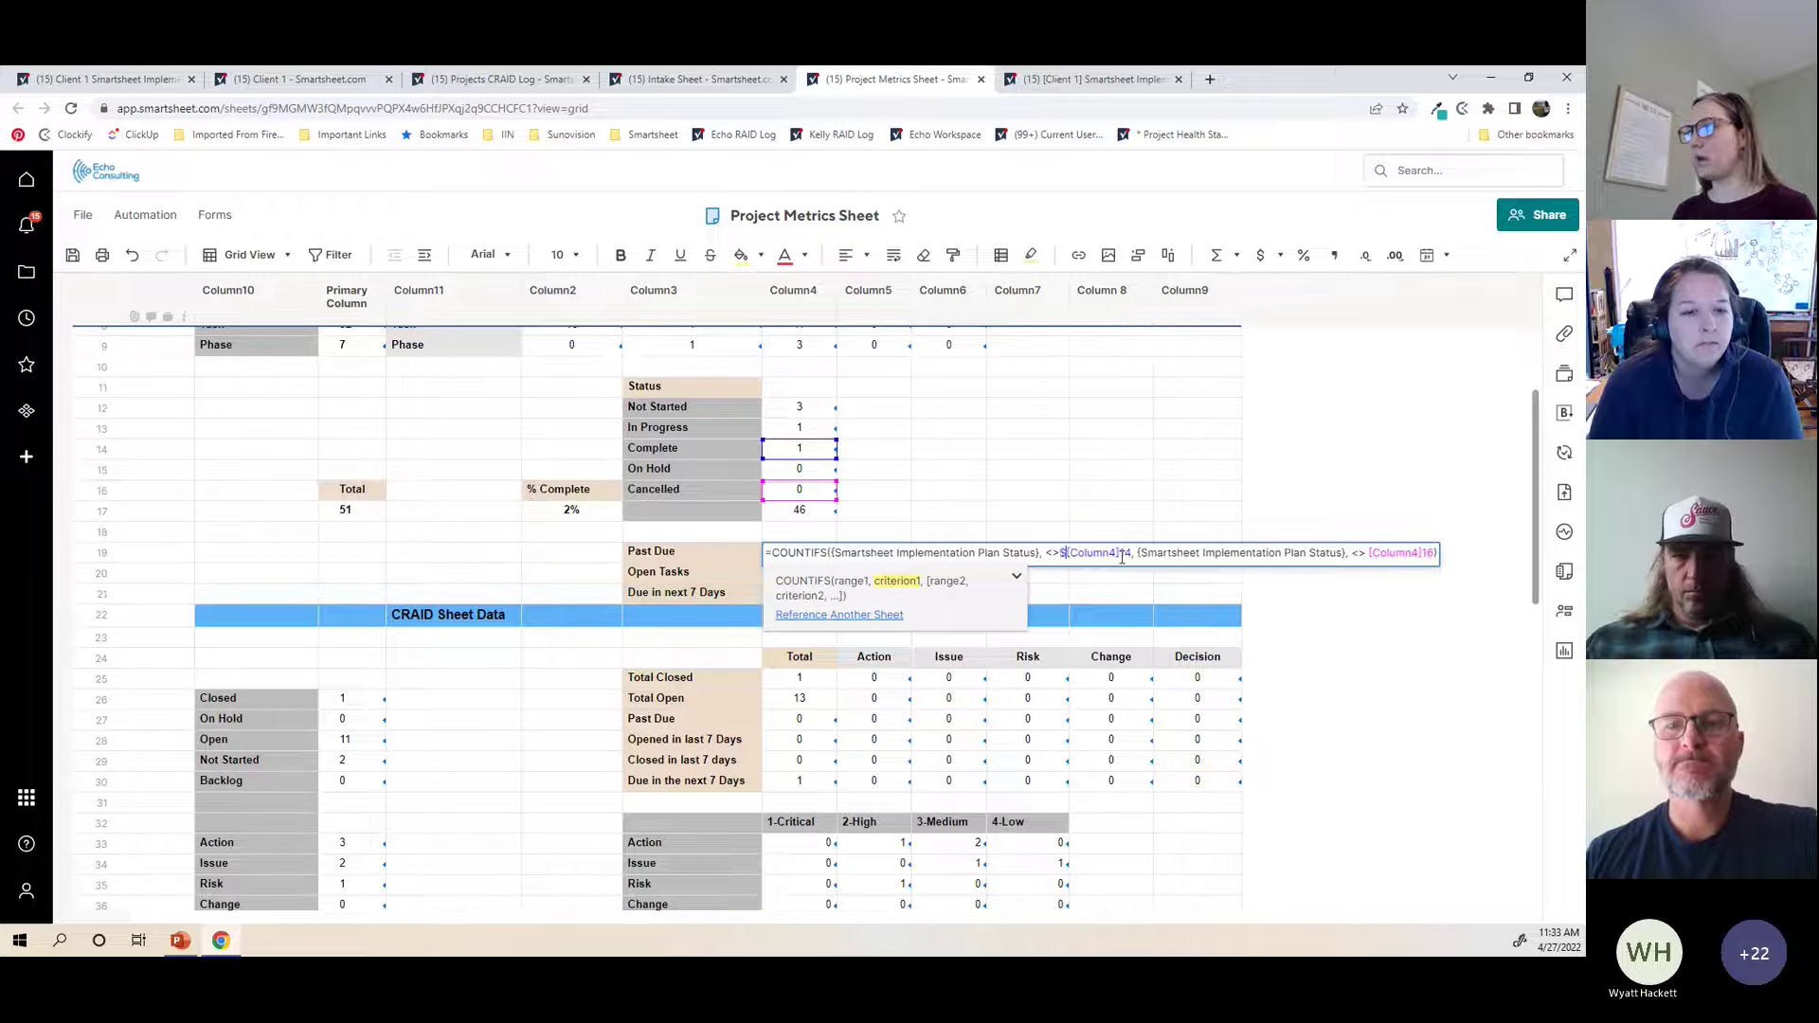
text($)
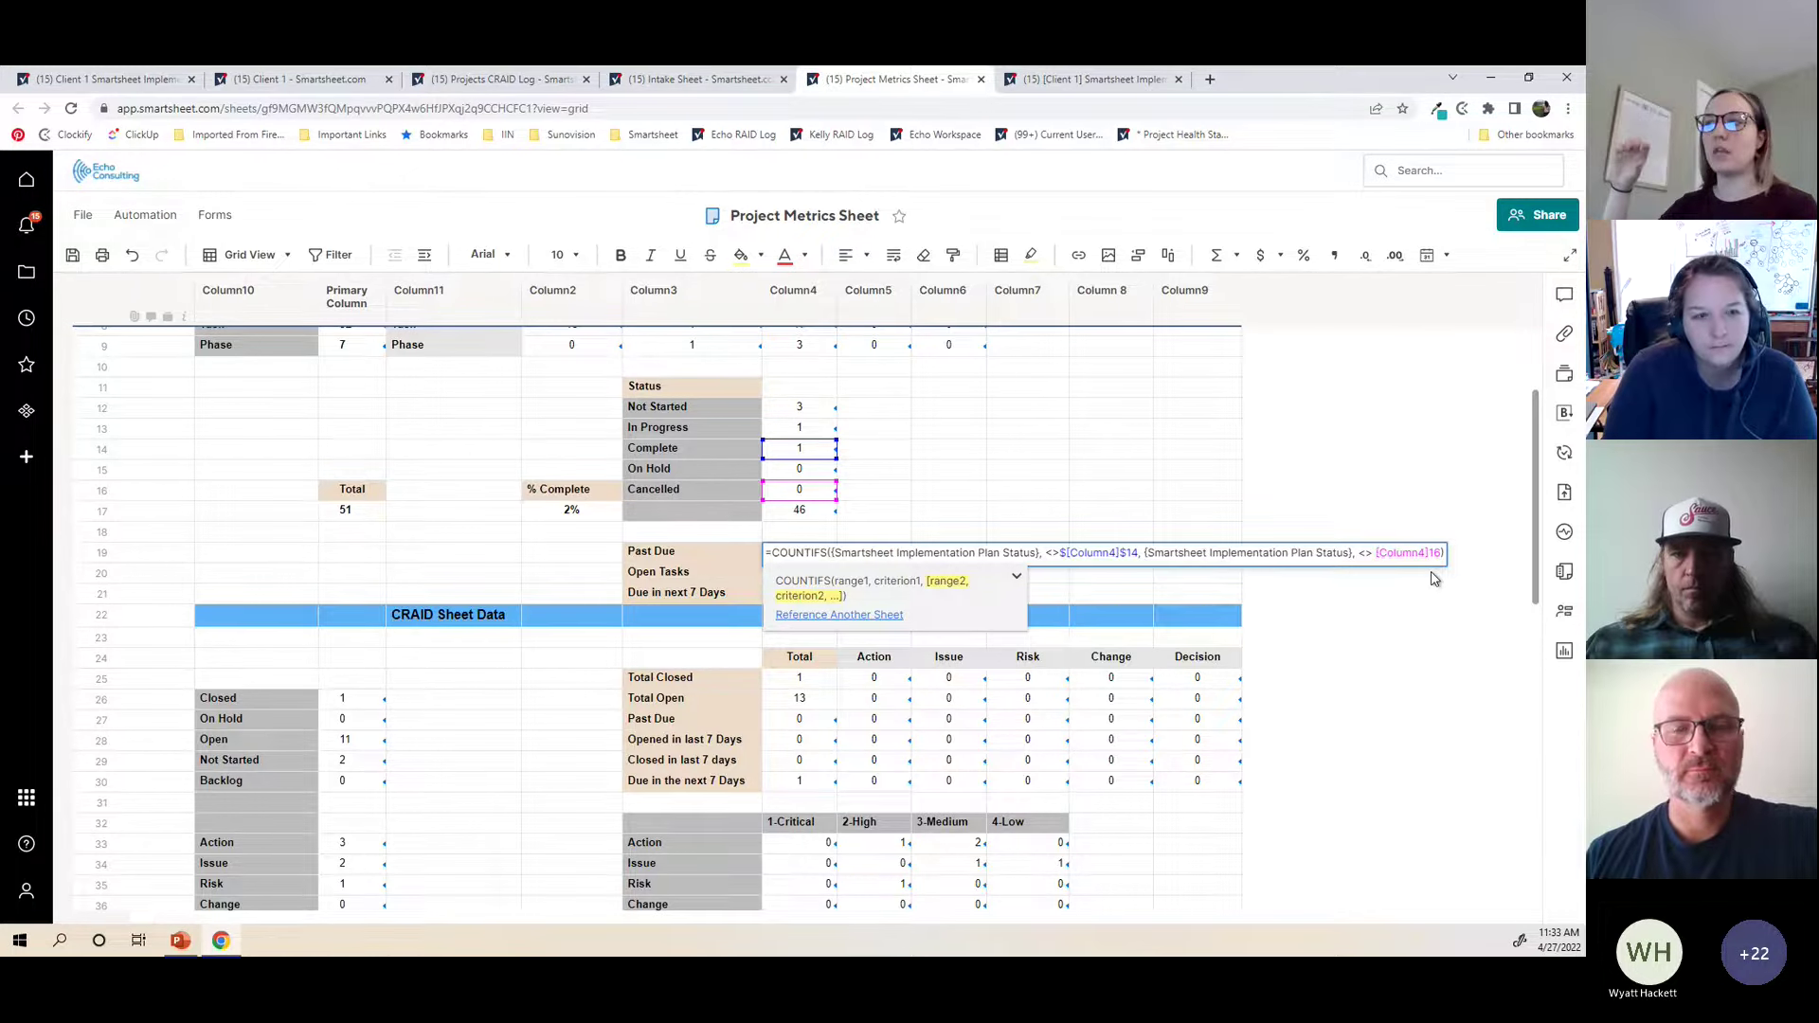
text($)
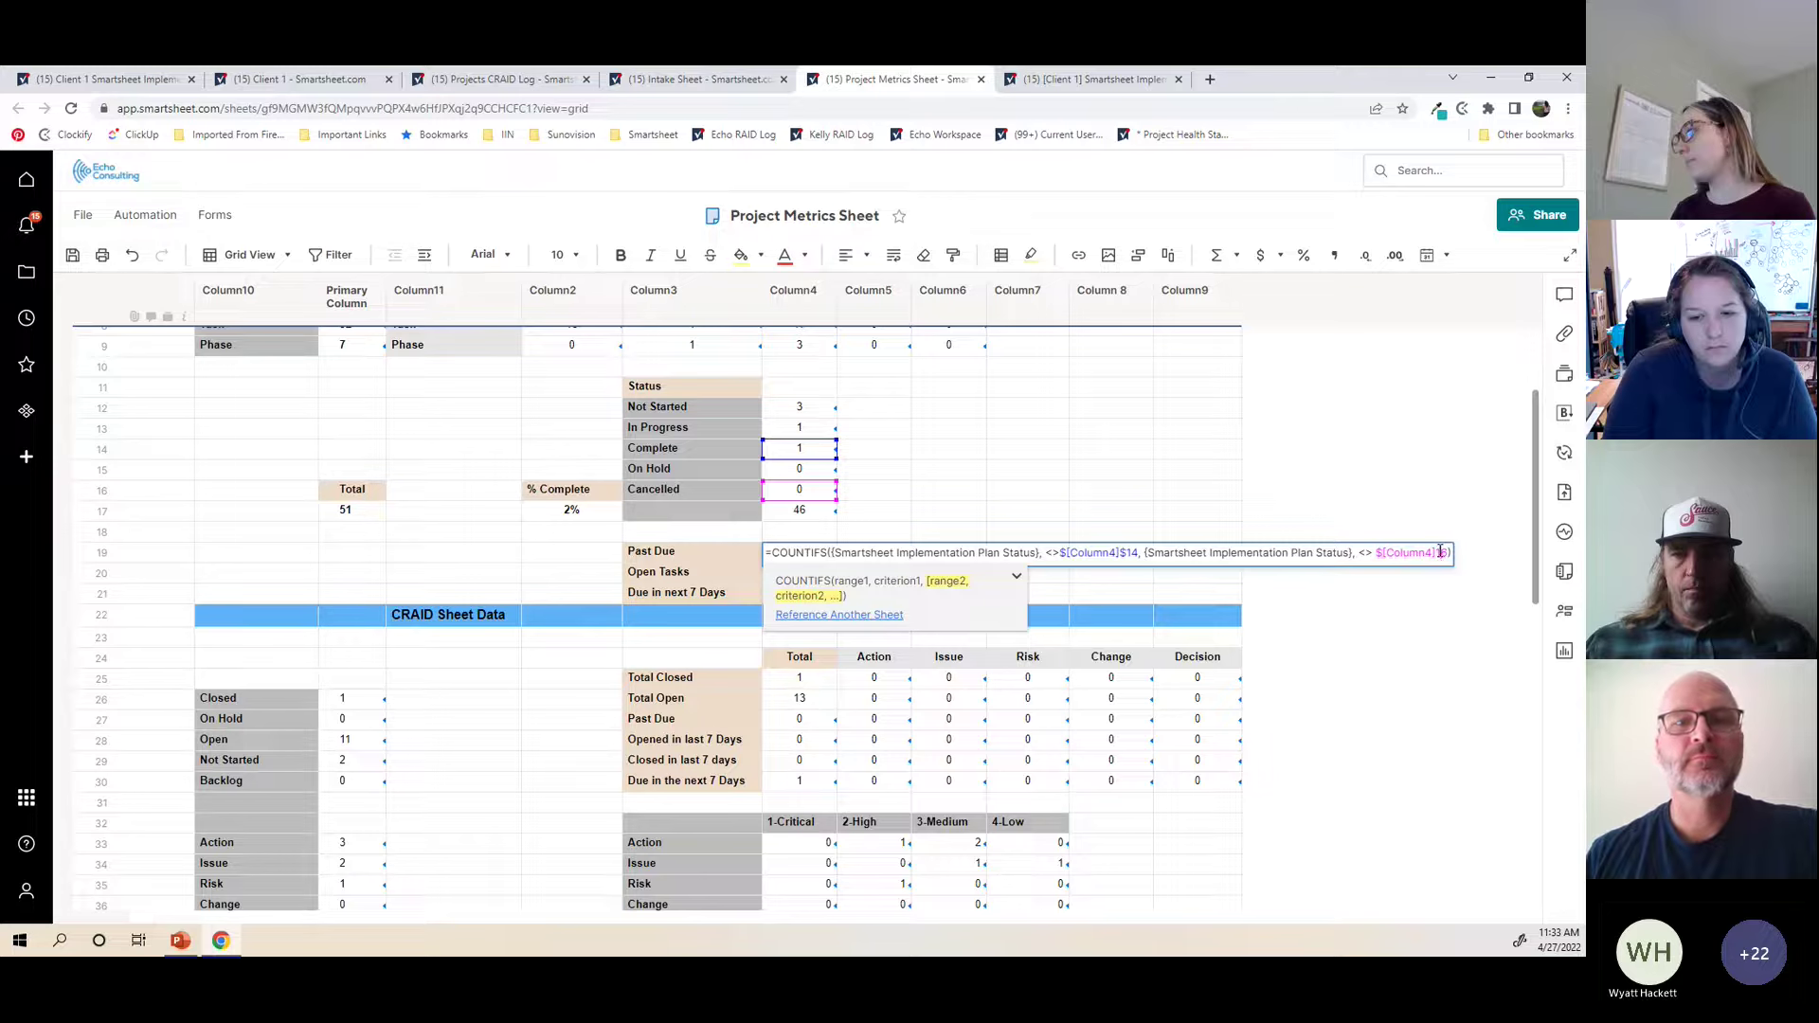
click(1439, 553)
text($14)
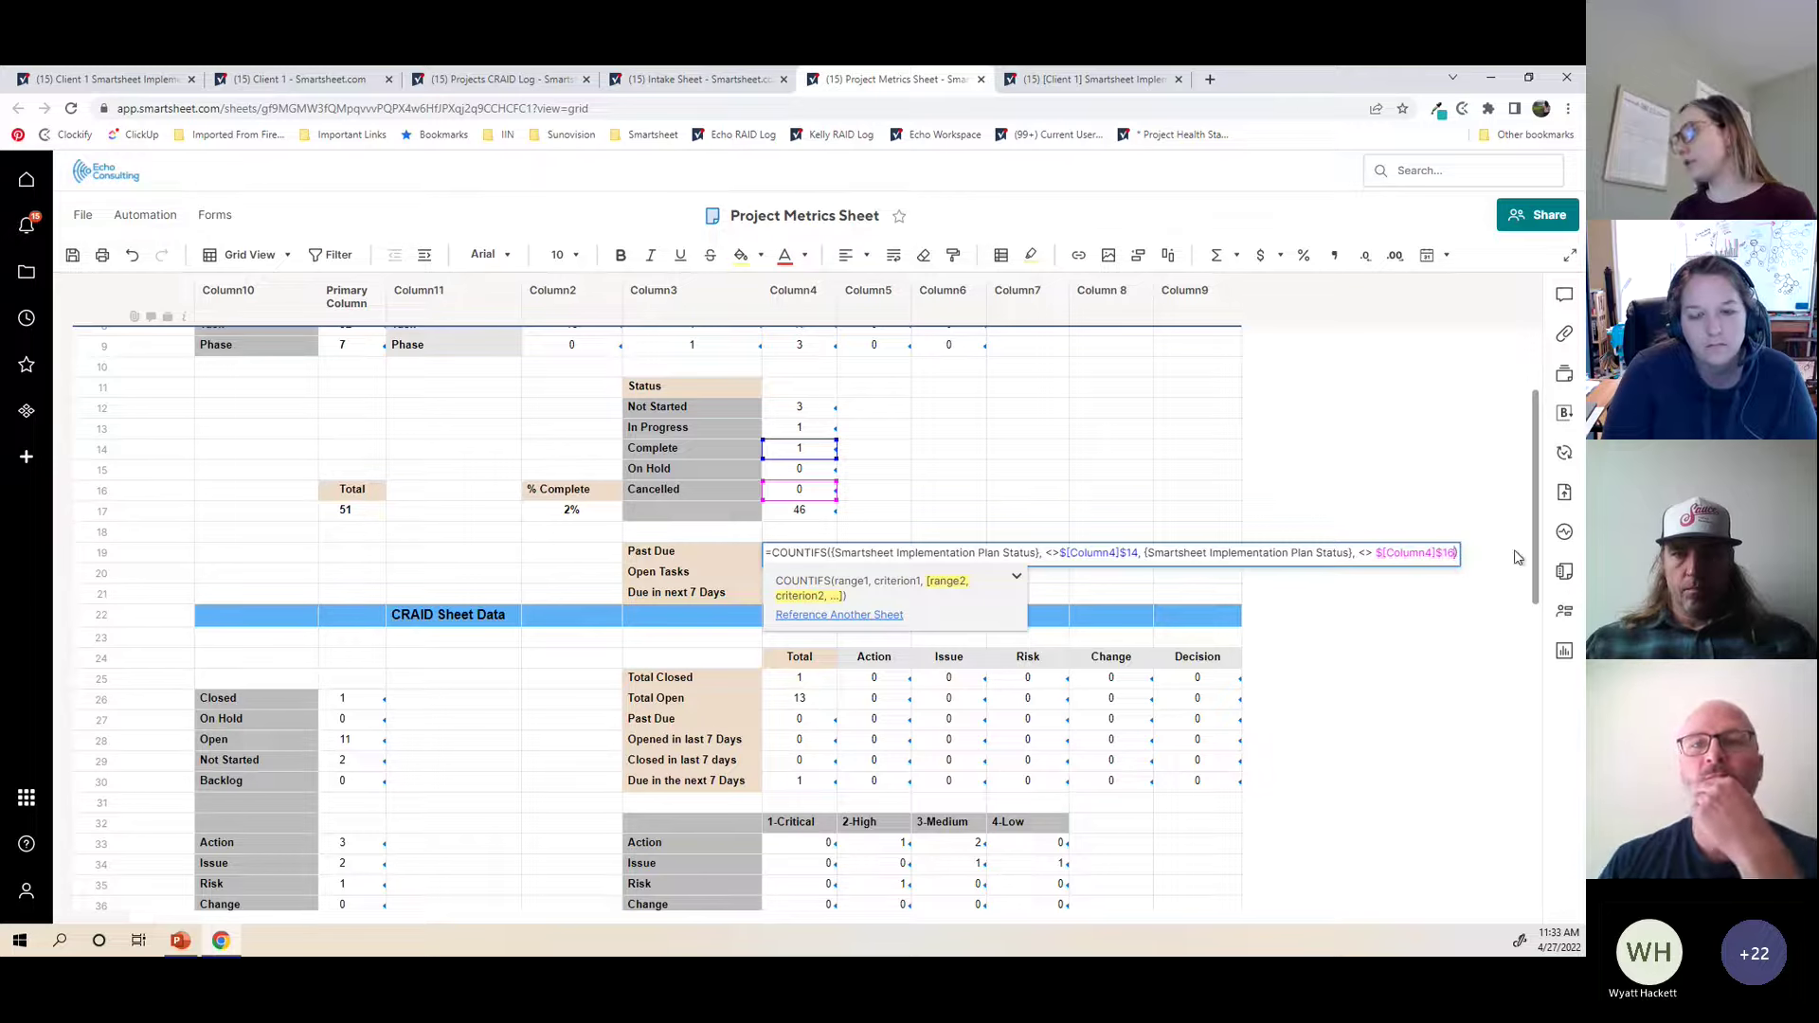
Step: Add the Finish column of the [Client 1] plan as the third range, naming the reference "Smartsheet Implementation Plan Finish"
text(,)
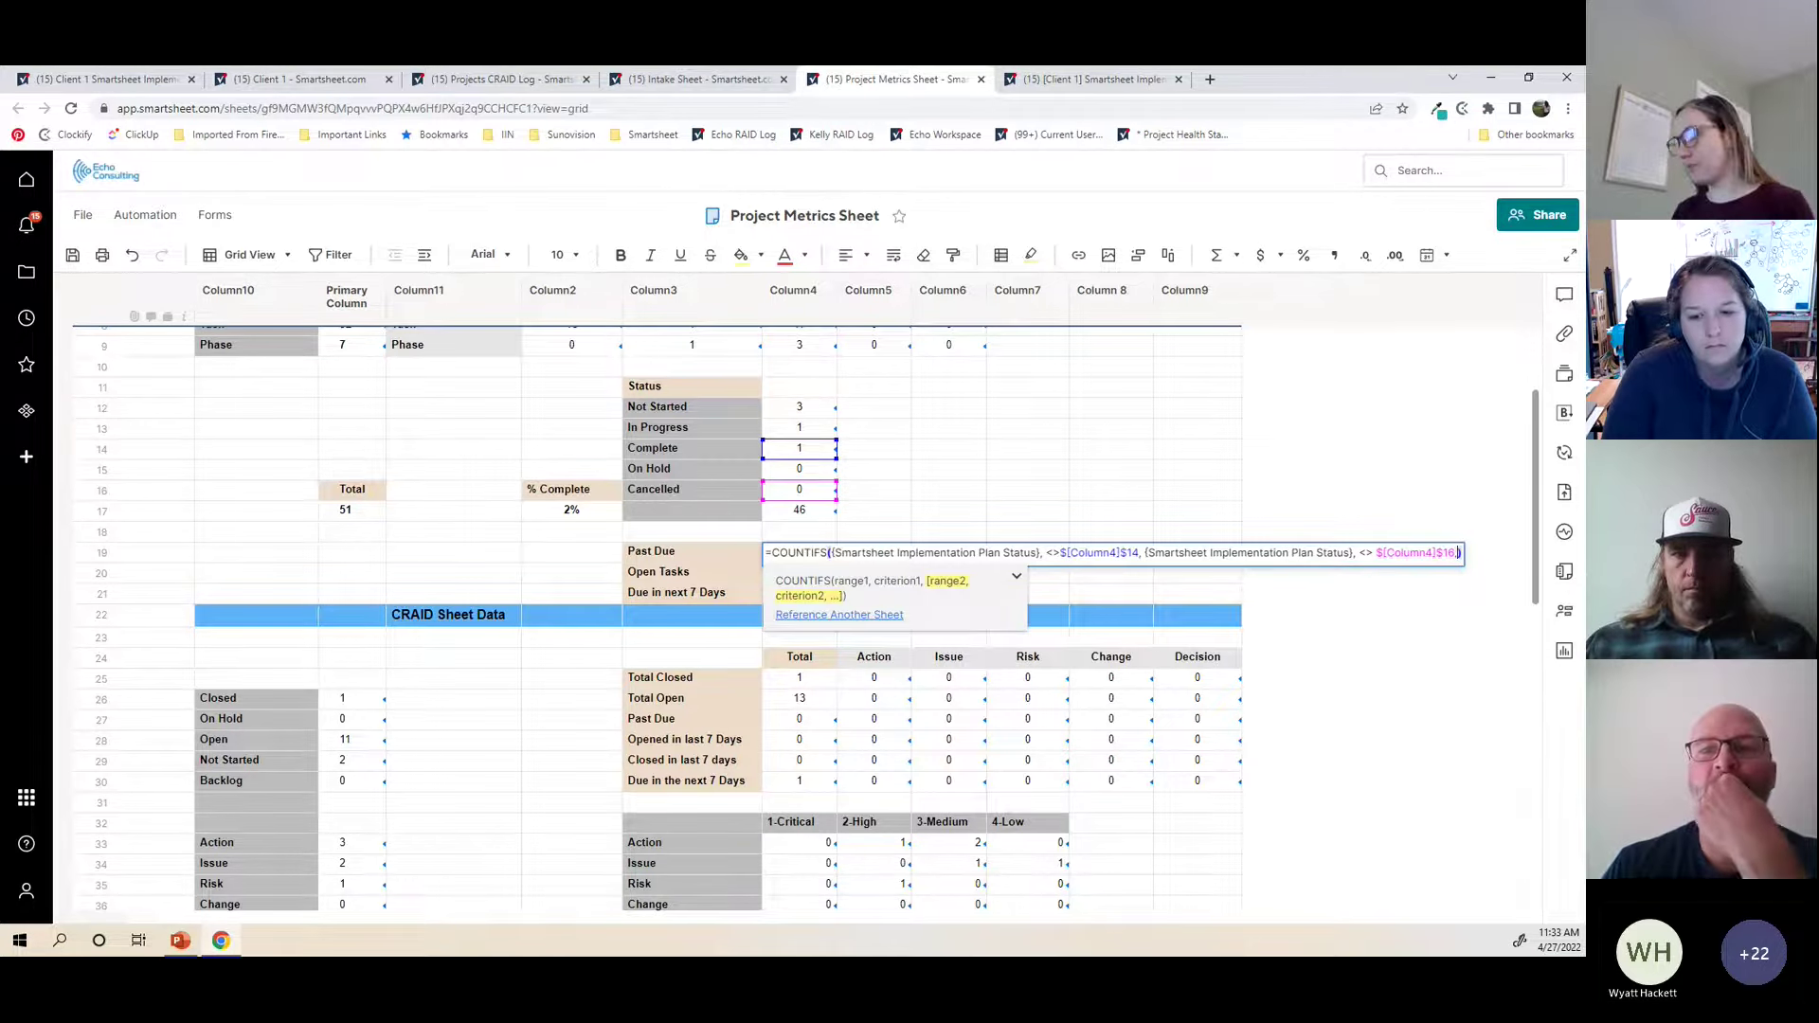
click(815, 616)
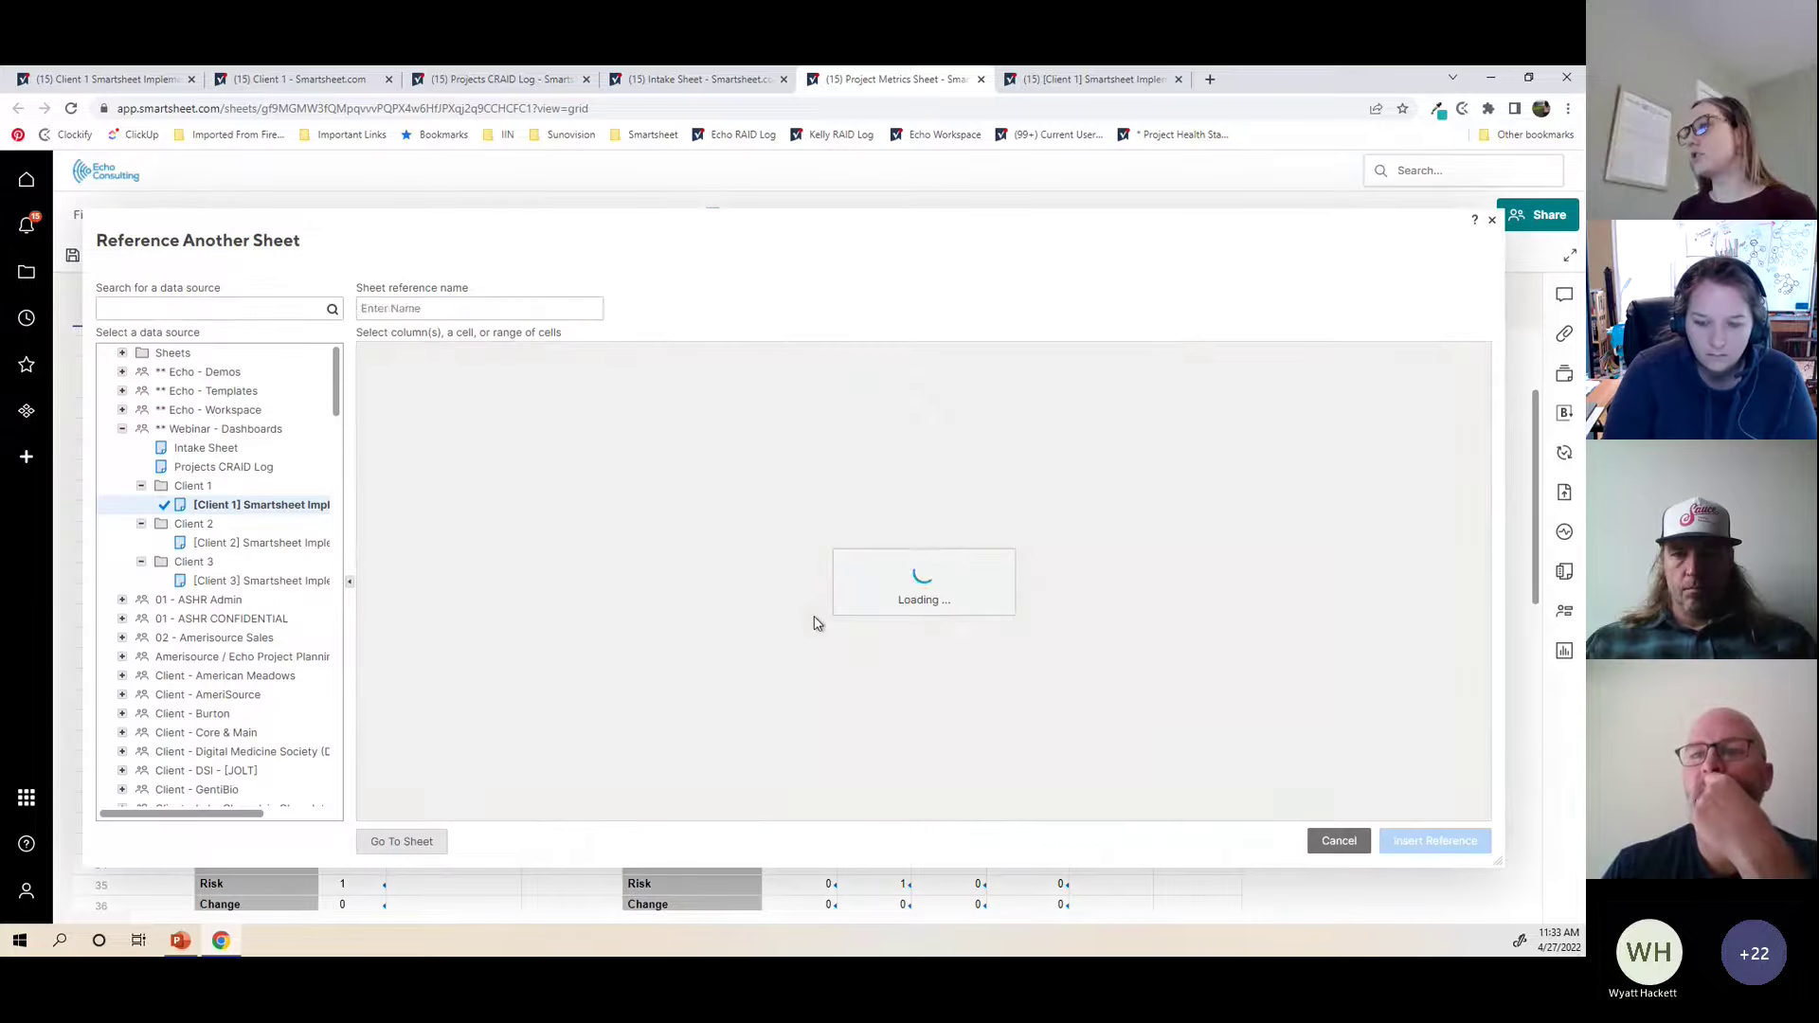
drag(886, 821, 1014, 822)
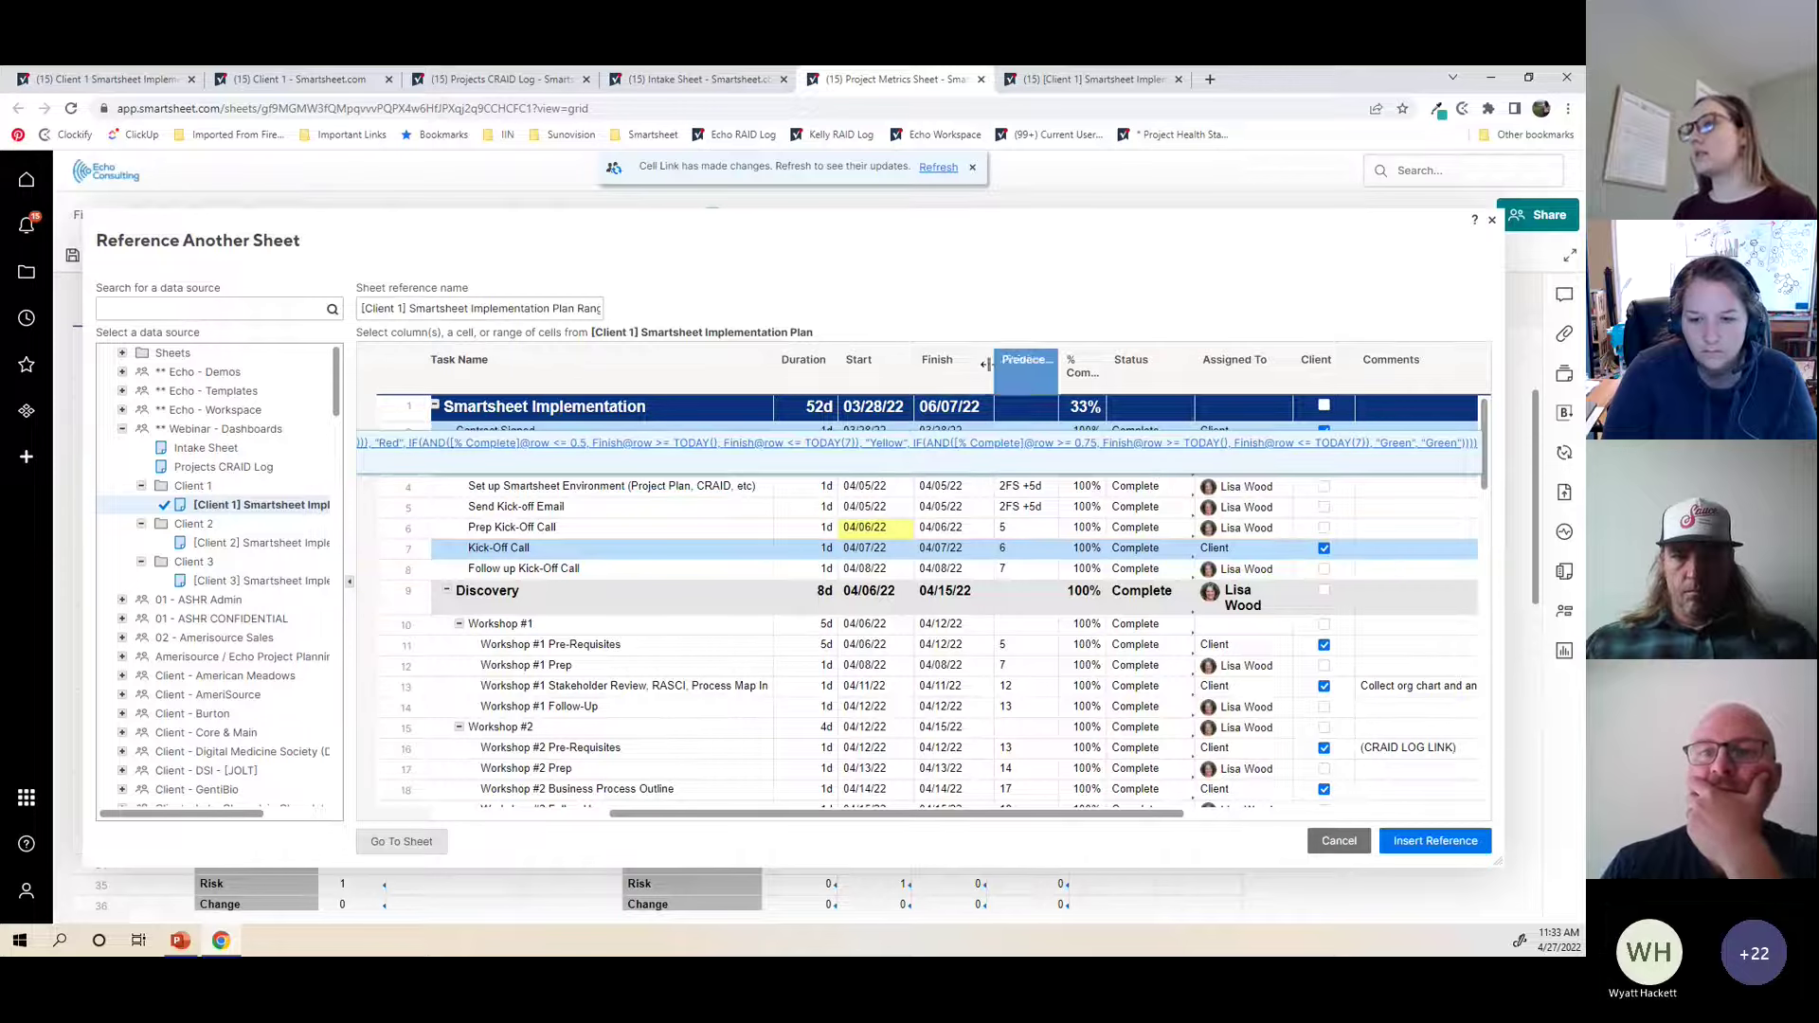
click(948, 361)
drag(574, 307, 603, 308)
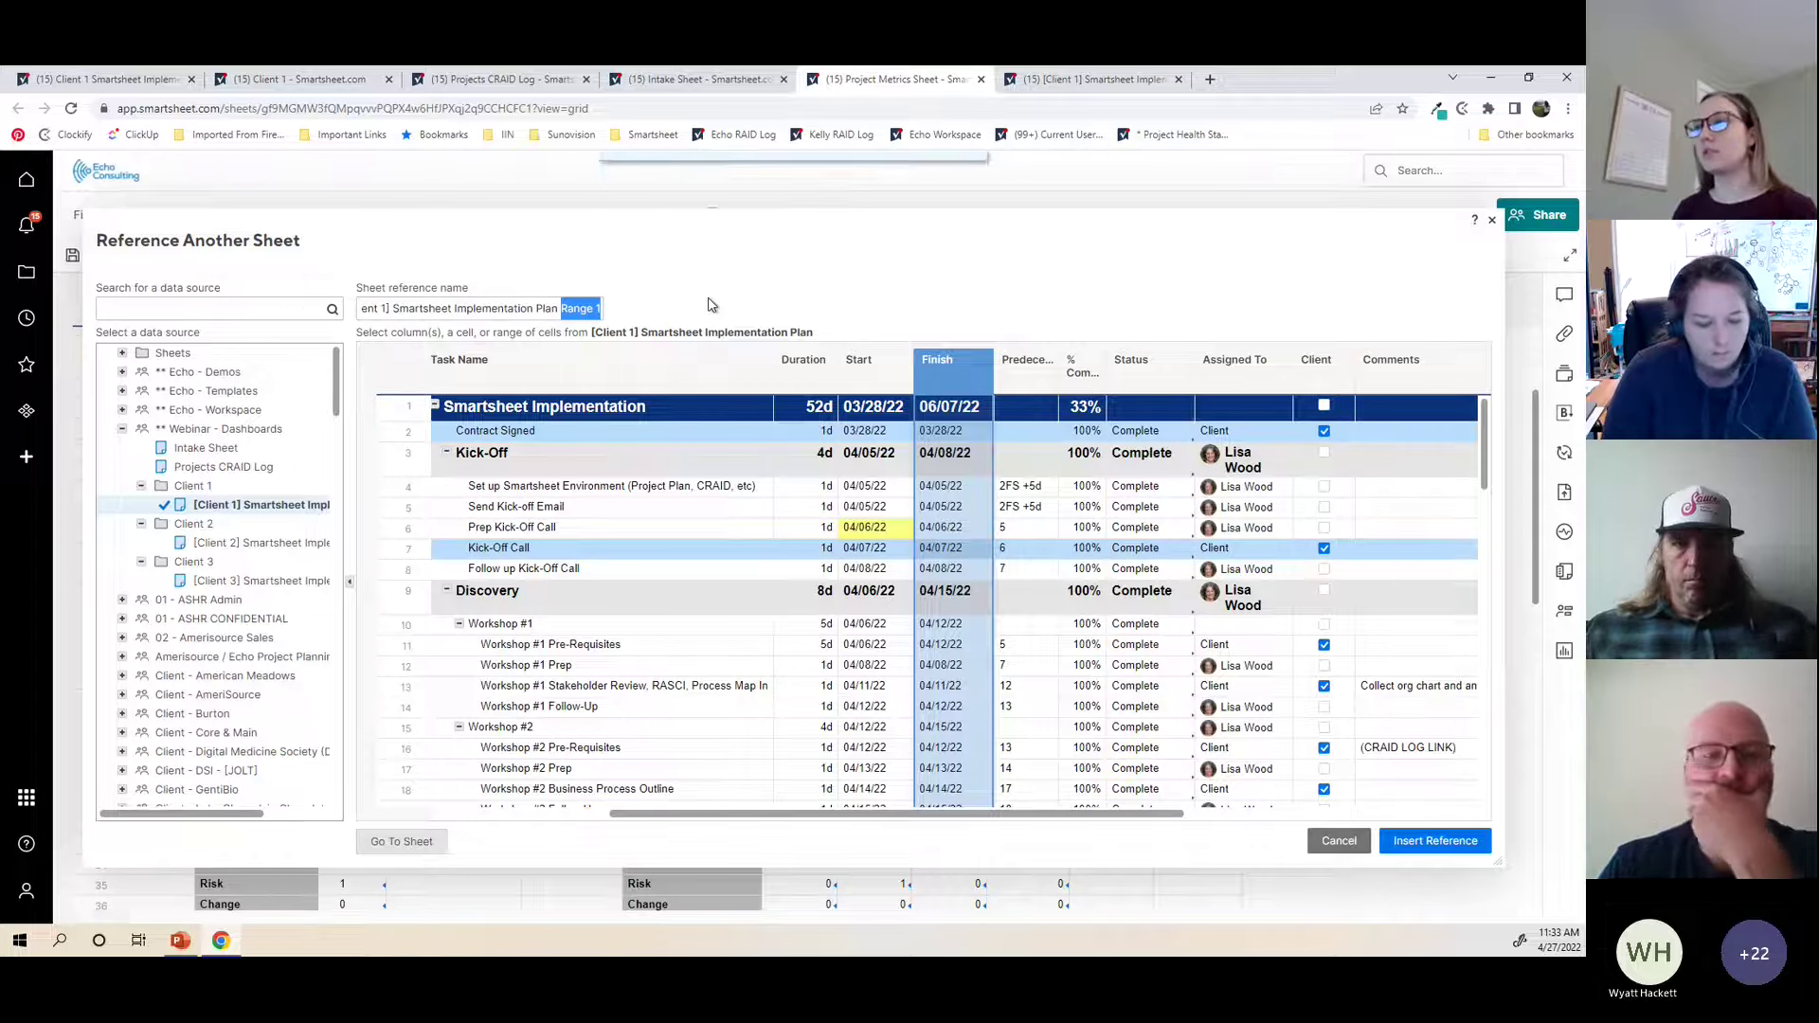
text(F)
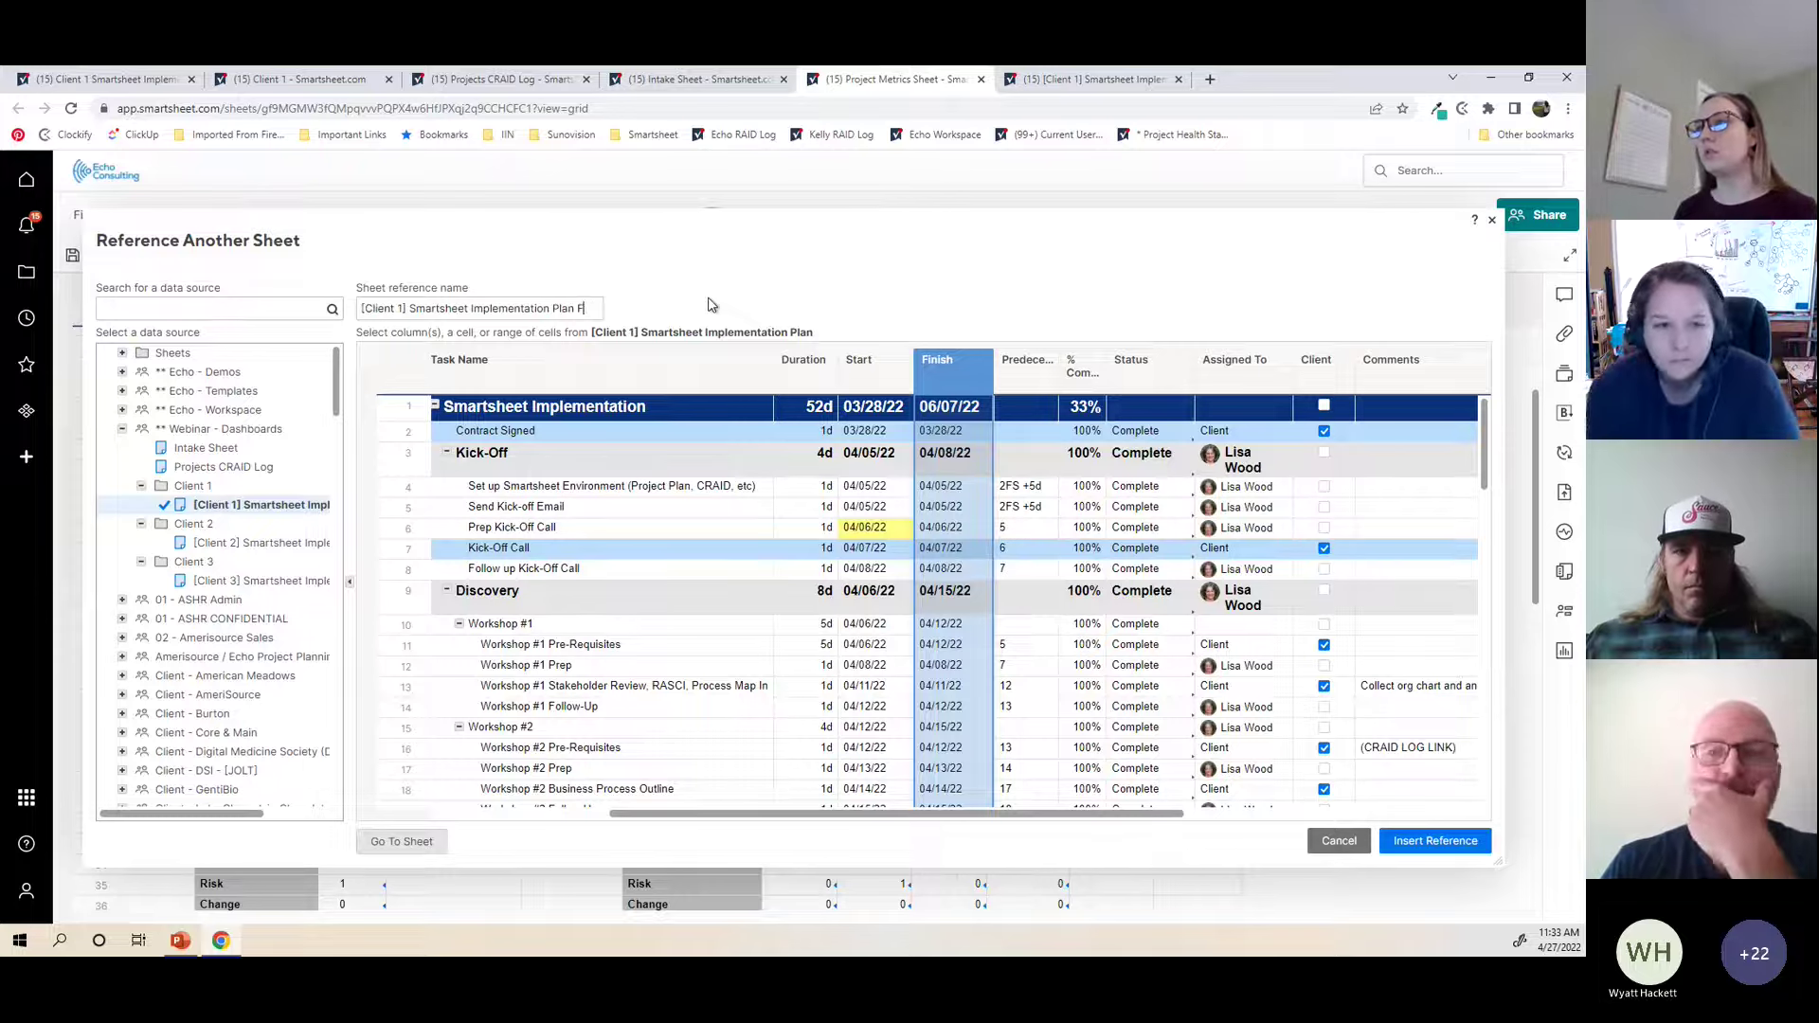
text(inish)
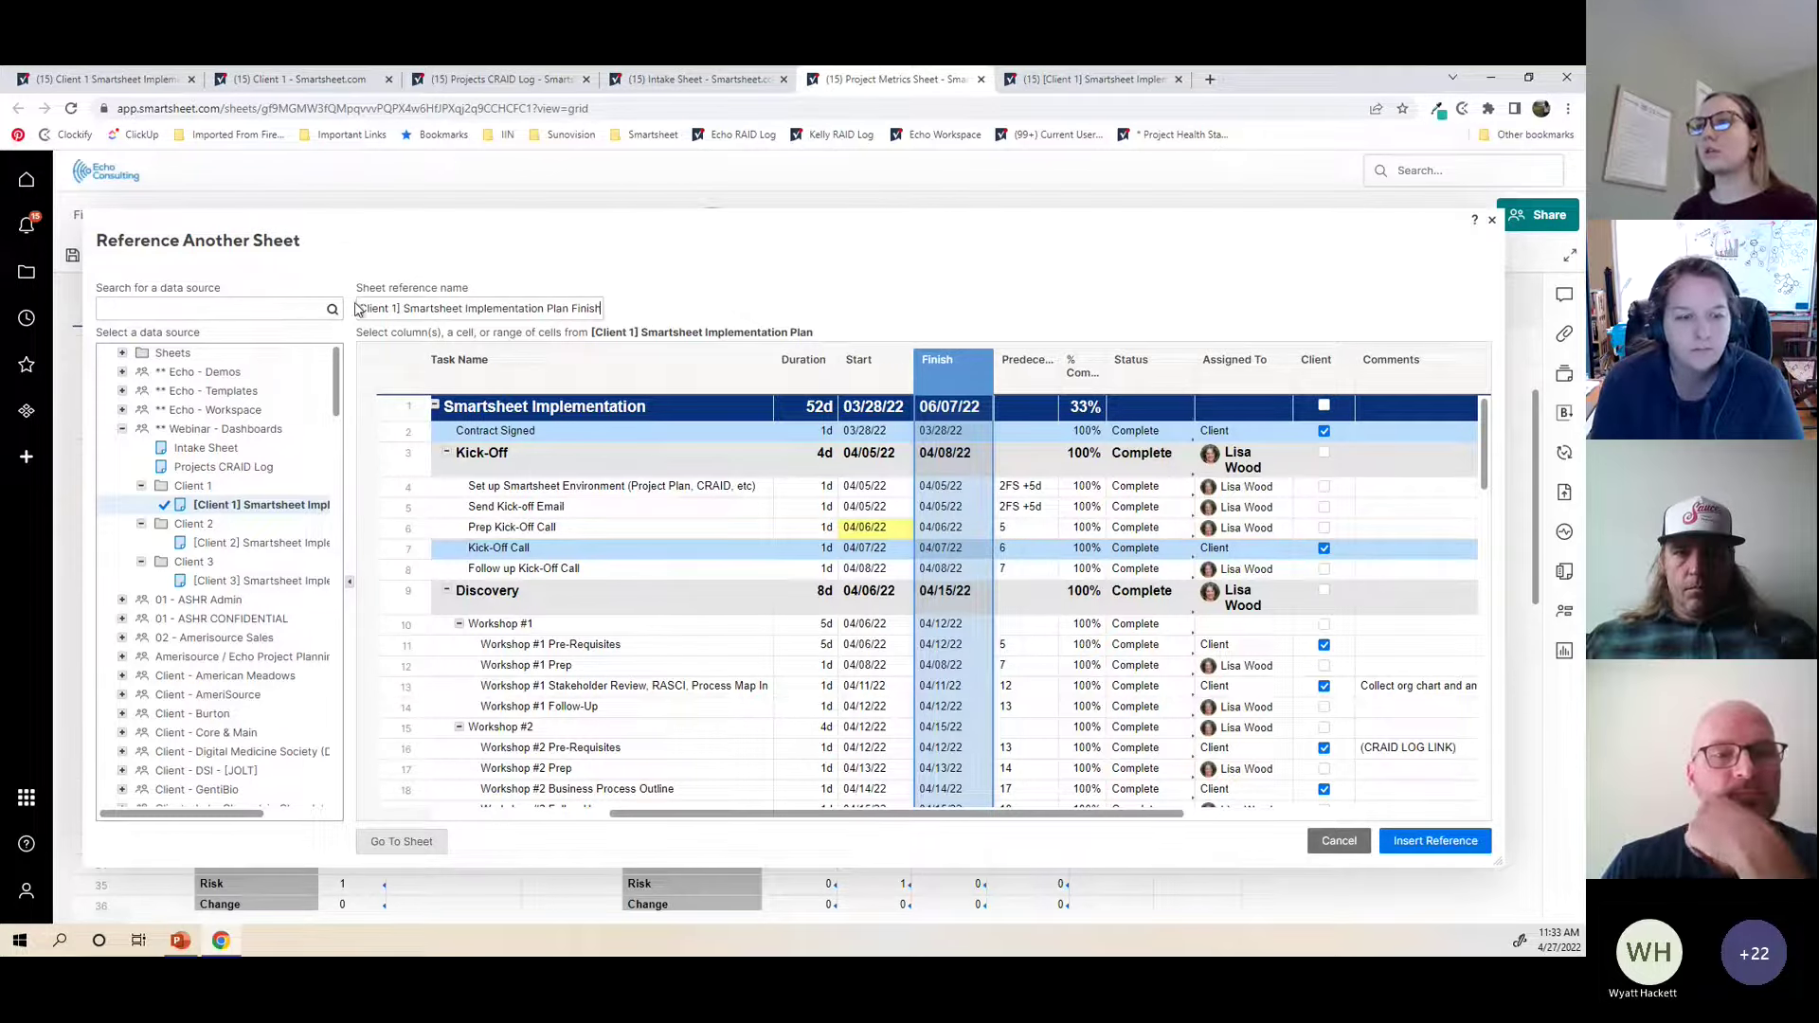
drag(407, 308, 333, 309)
key(BackSpace)
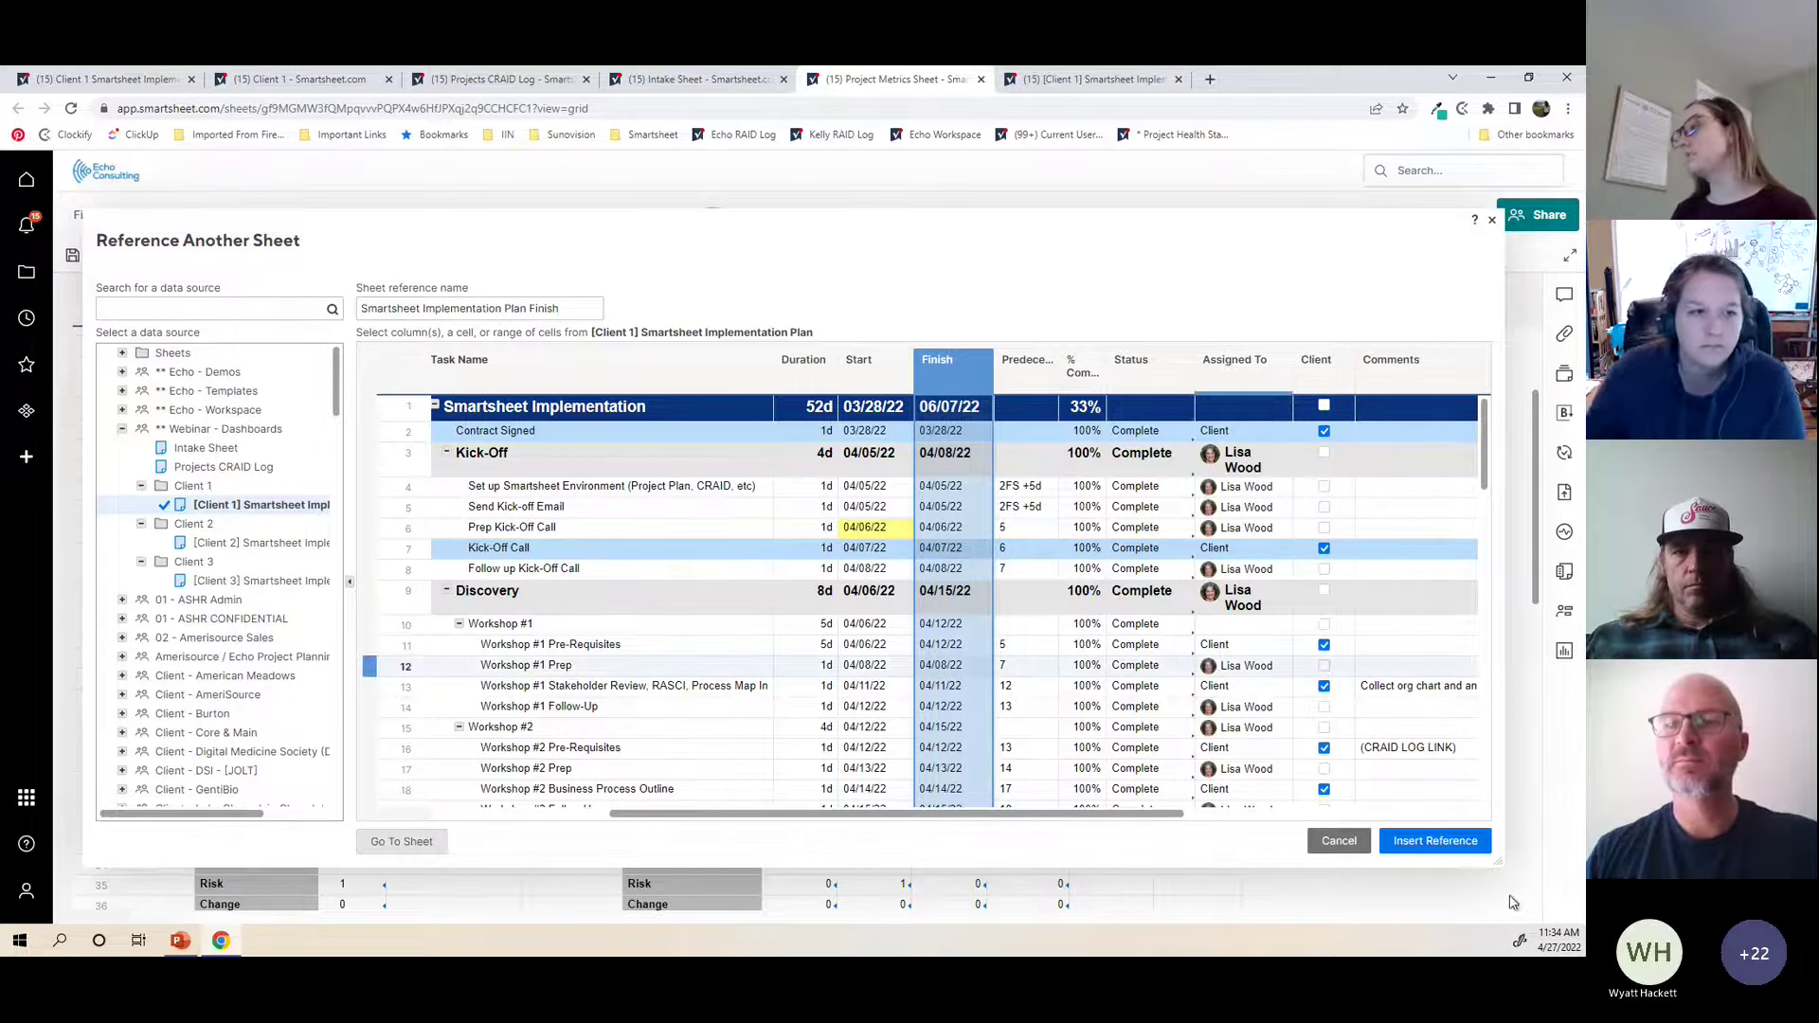
click(1453, 843)
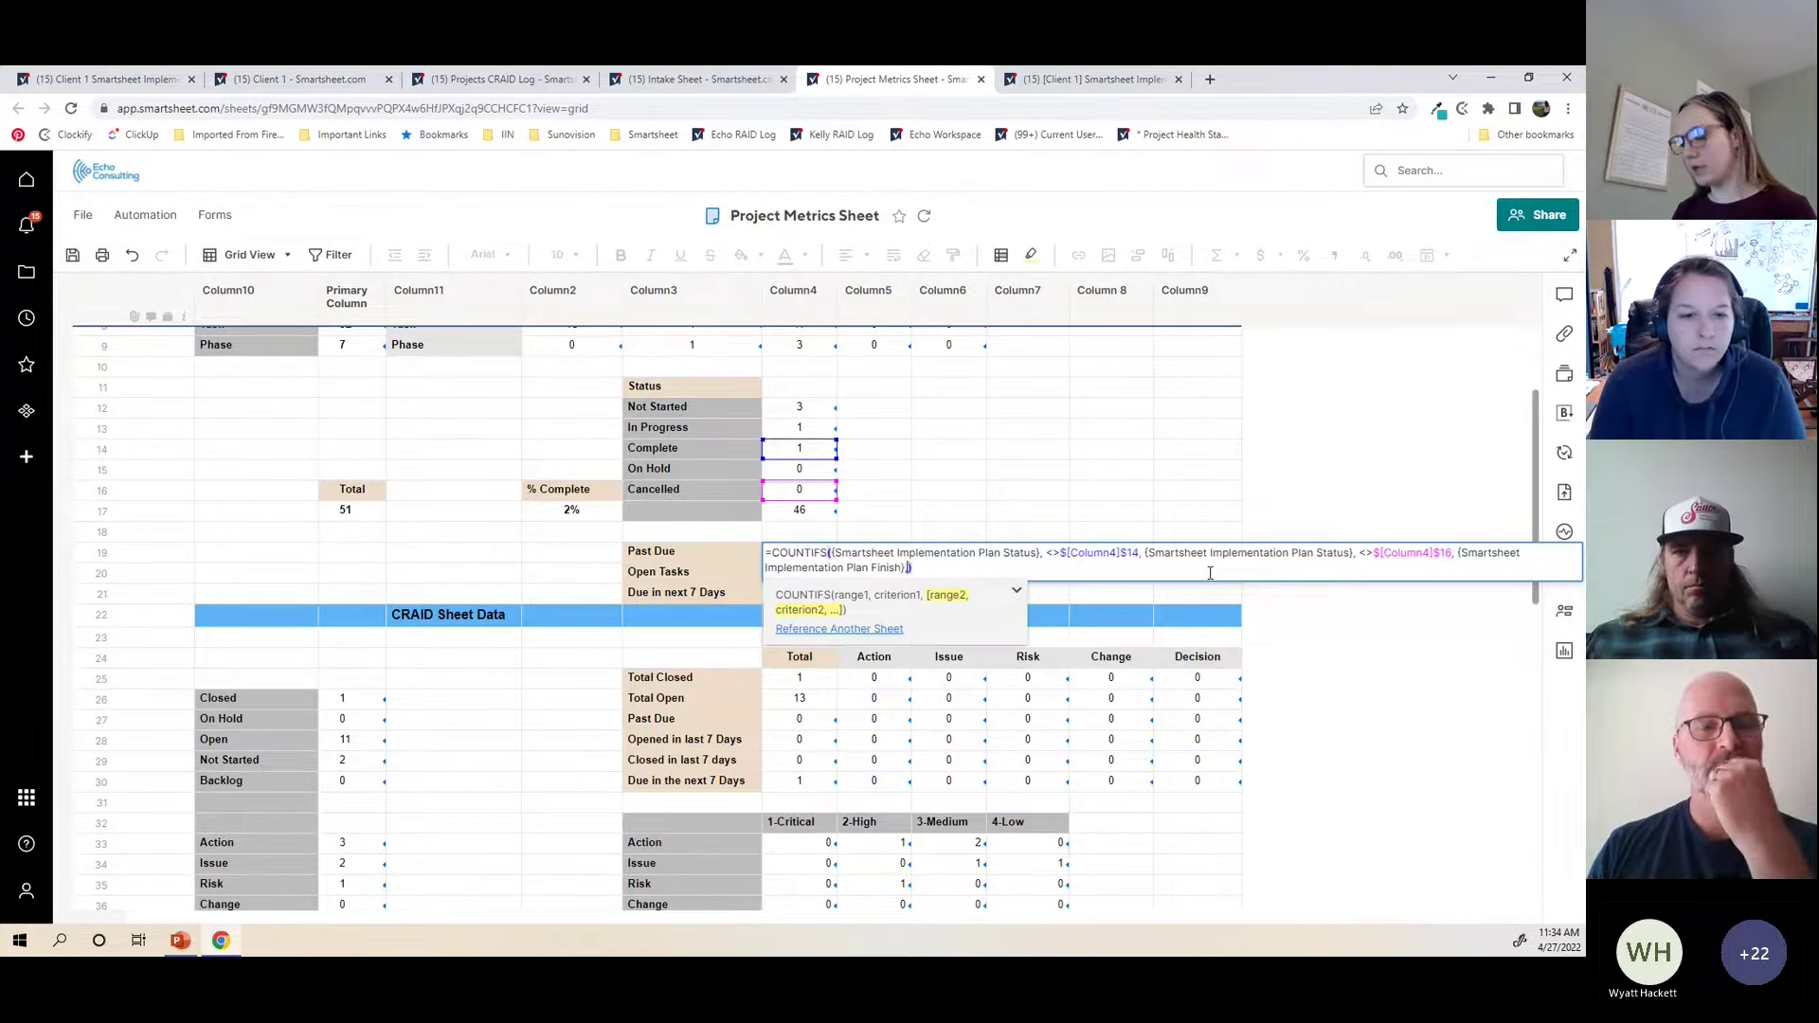
Step: Complete the Past Due formula with the criterion <TODAY() for the Finish range
text(, <TODAY)
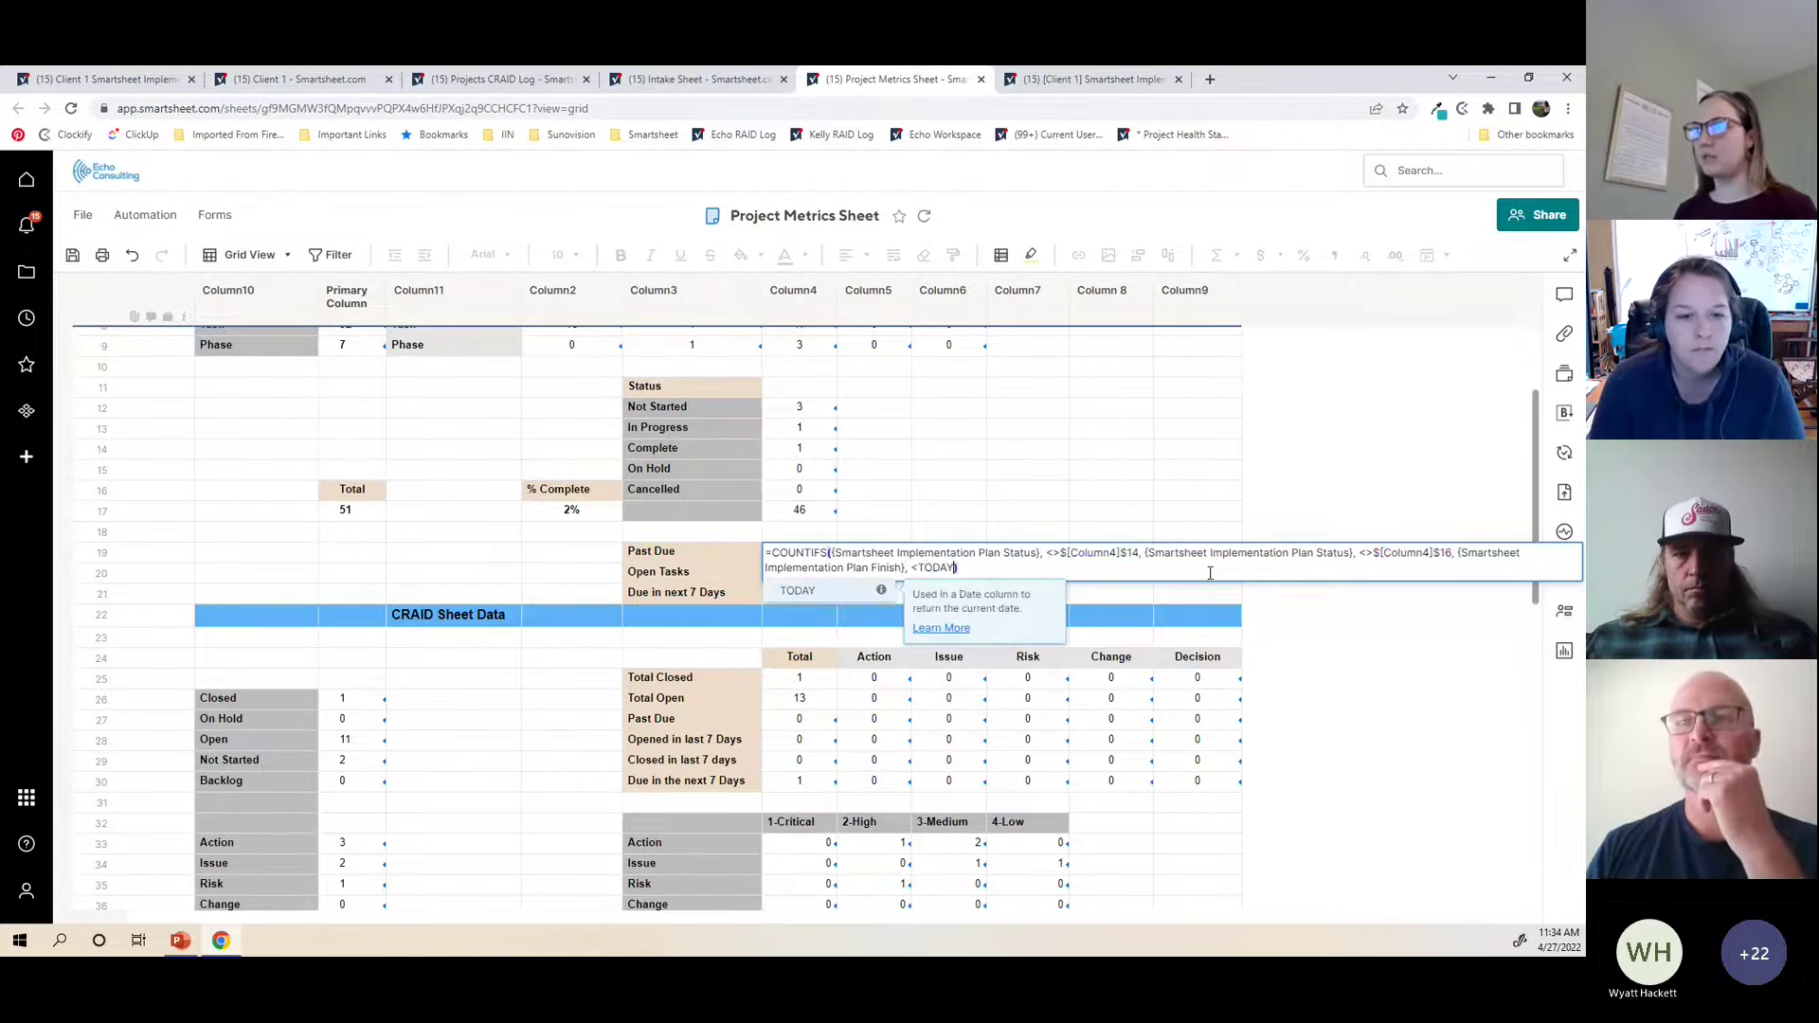
text(())
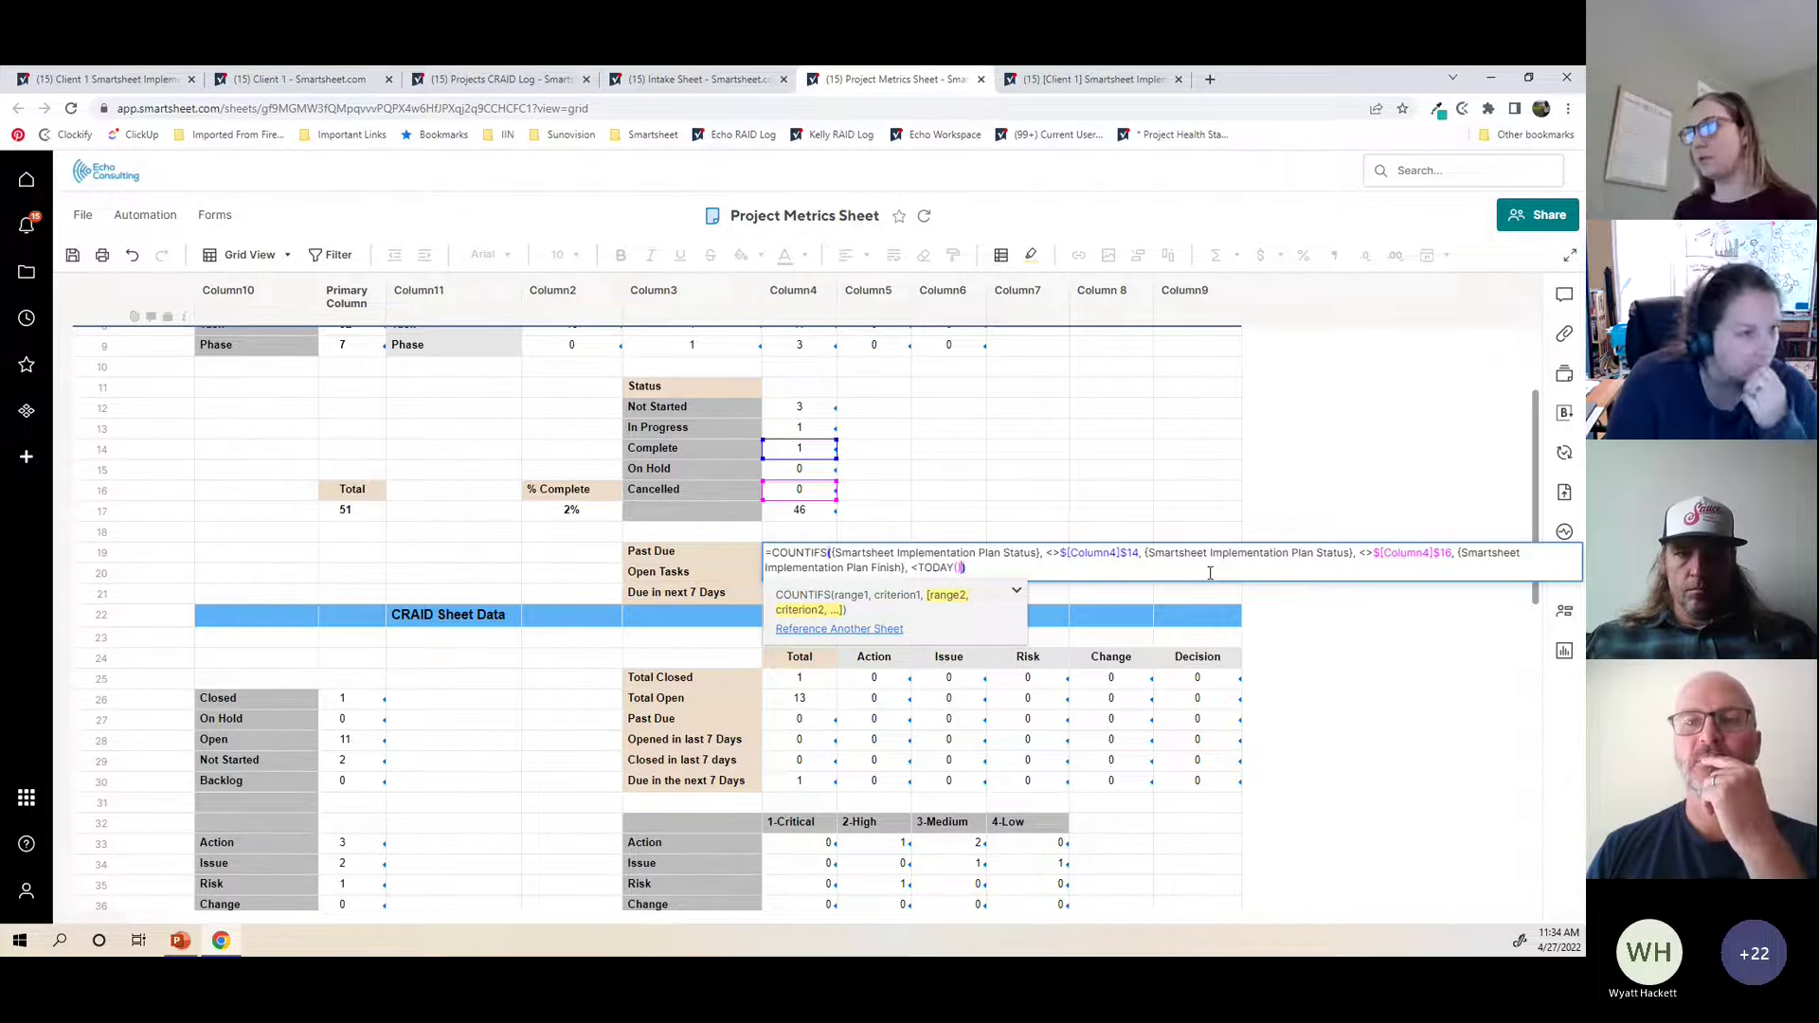
key(Return)
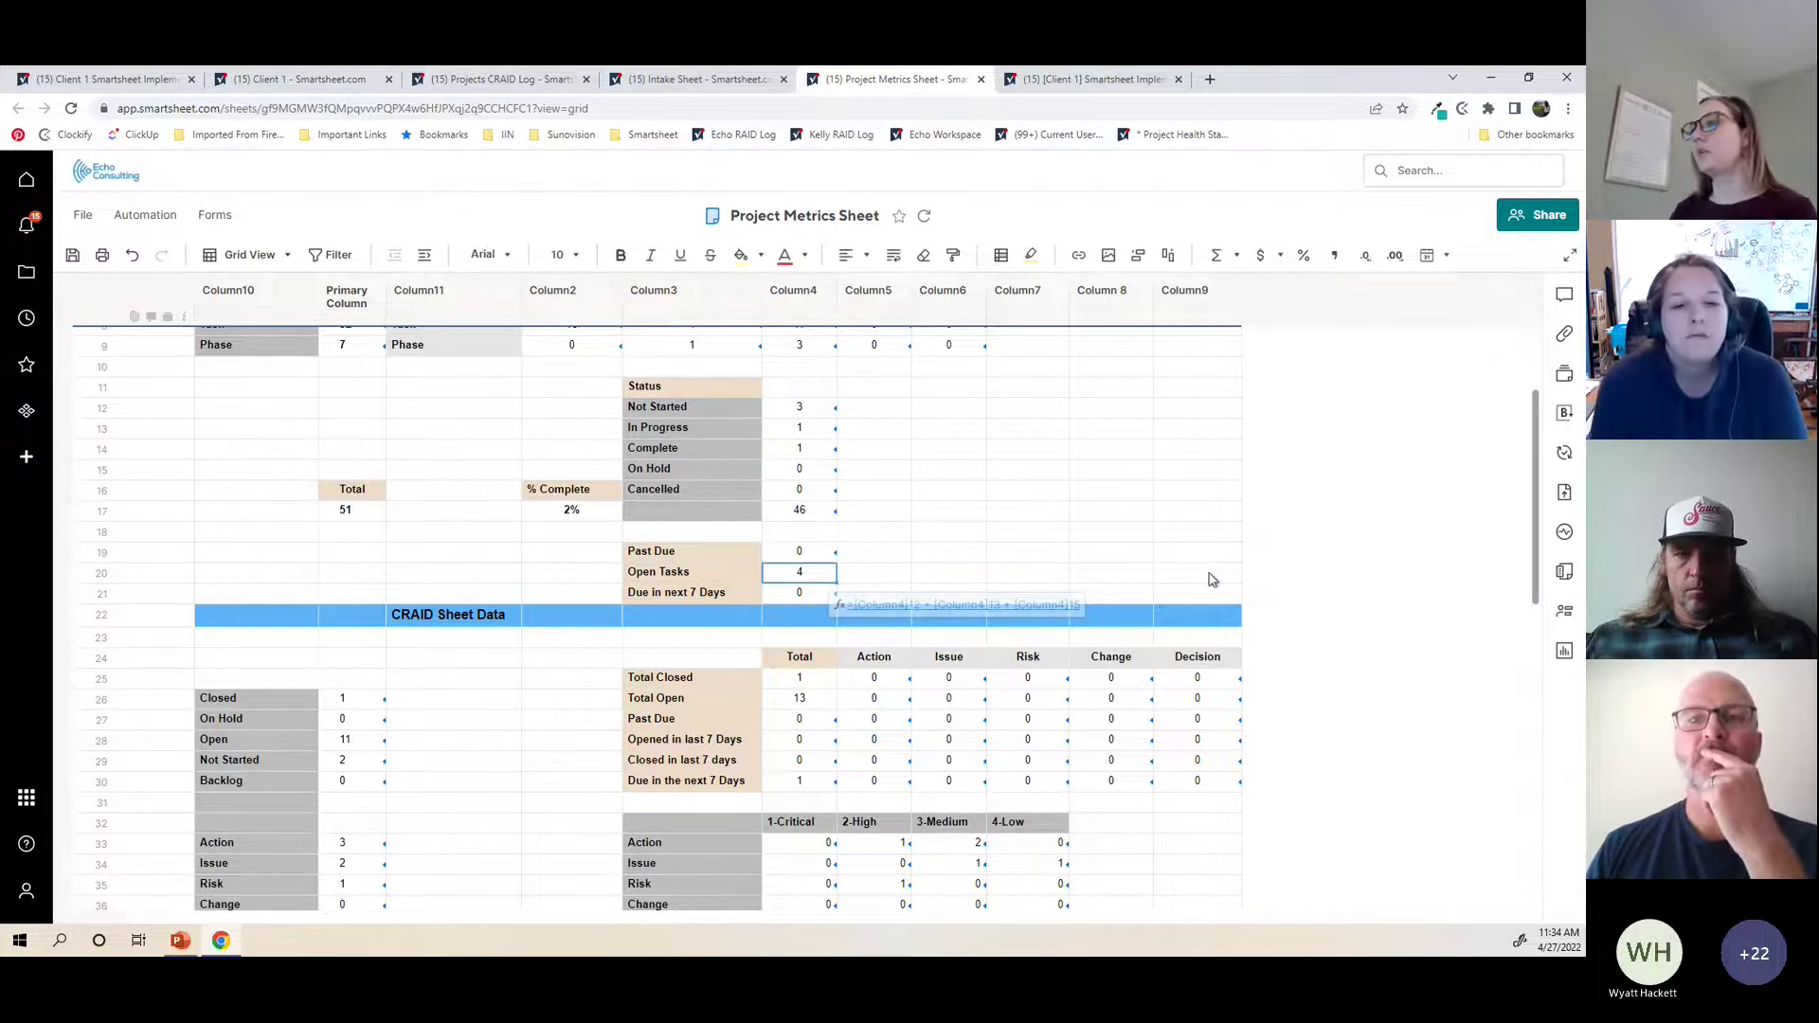
Step: Try the criterion >TODAY() for the Finish range in the Past Due formula
double_click(795, 555)
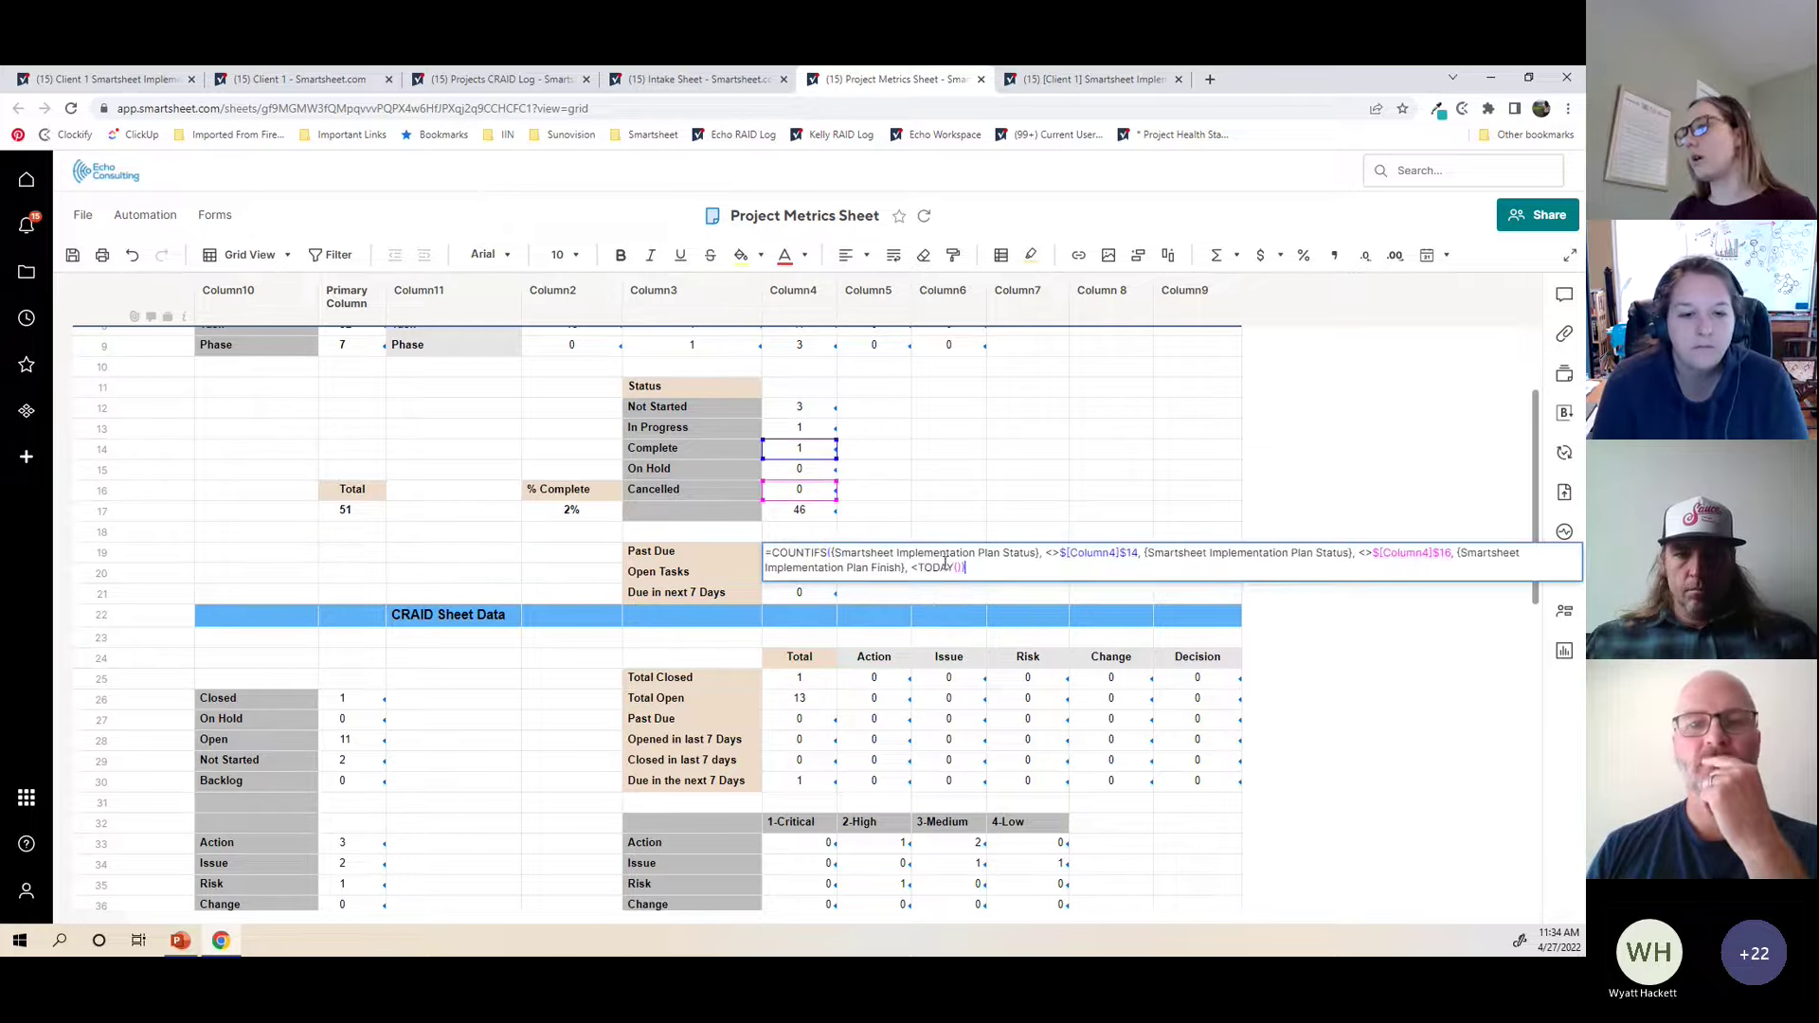
key(BackSpace)
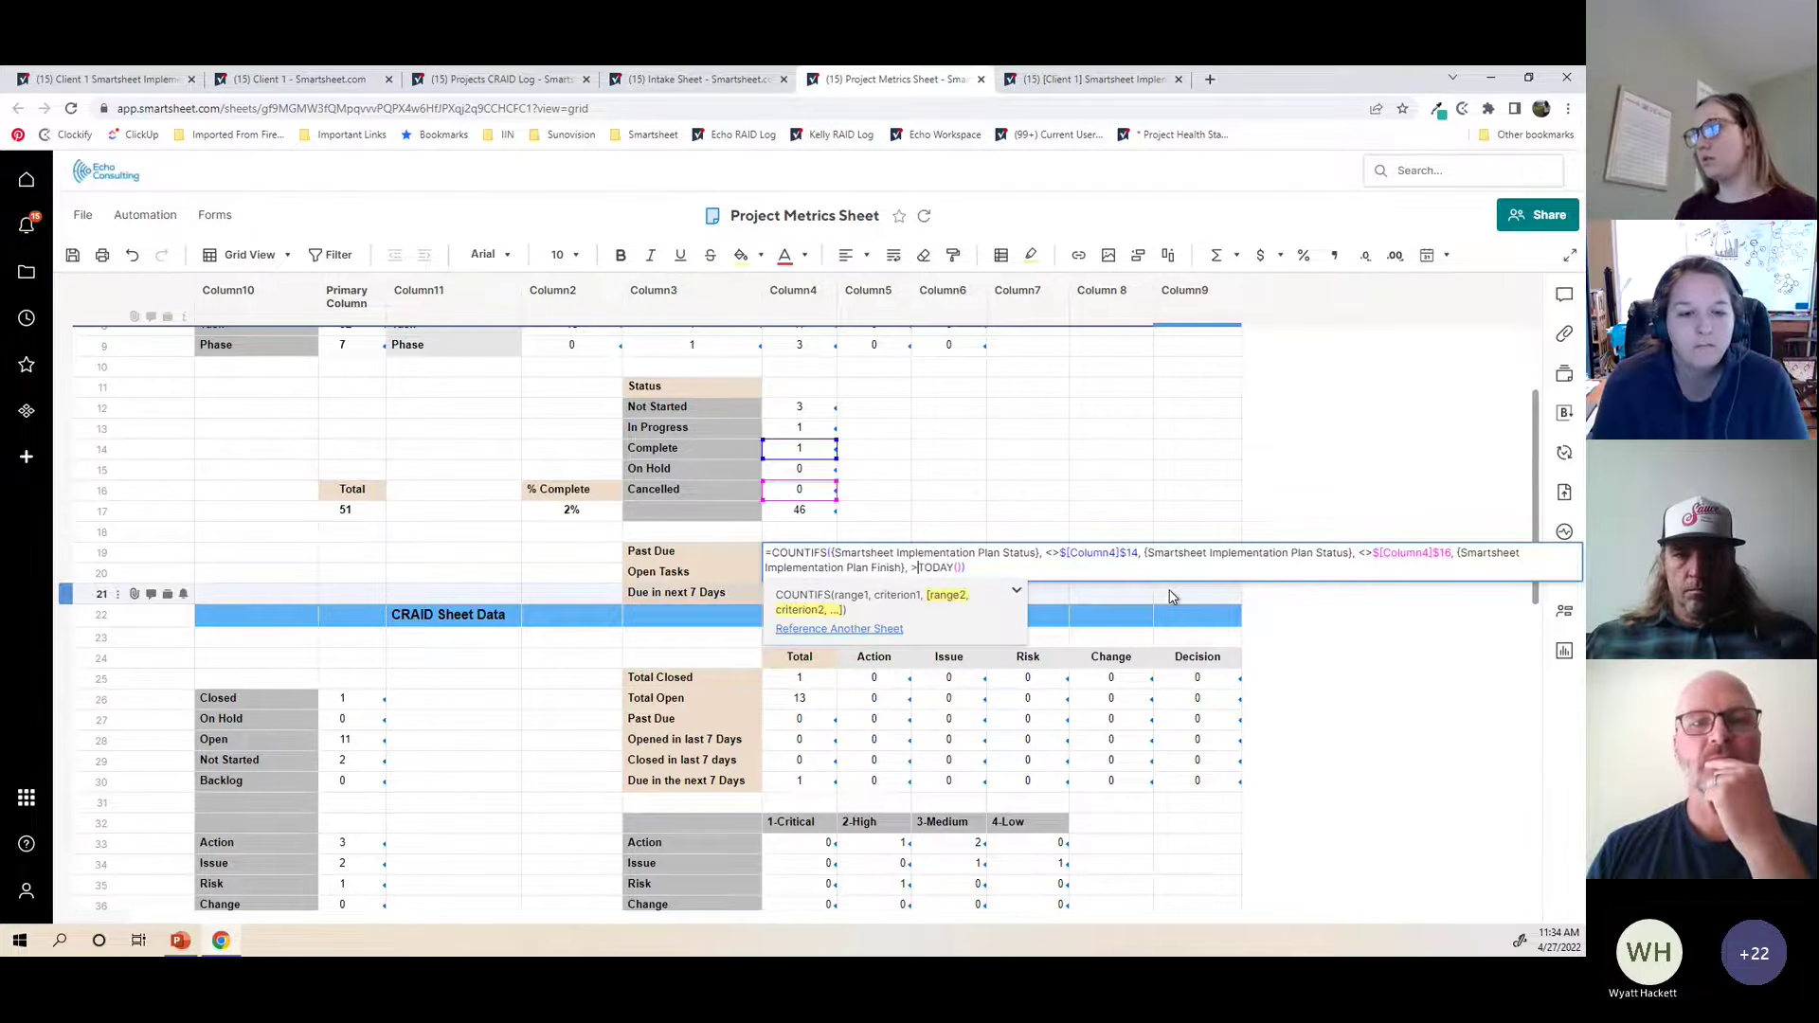
key(Return)
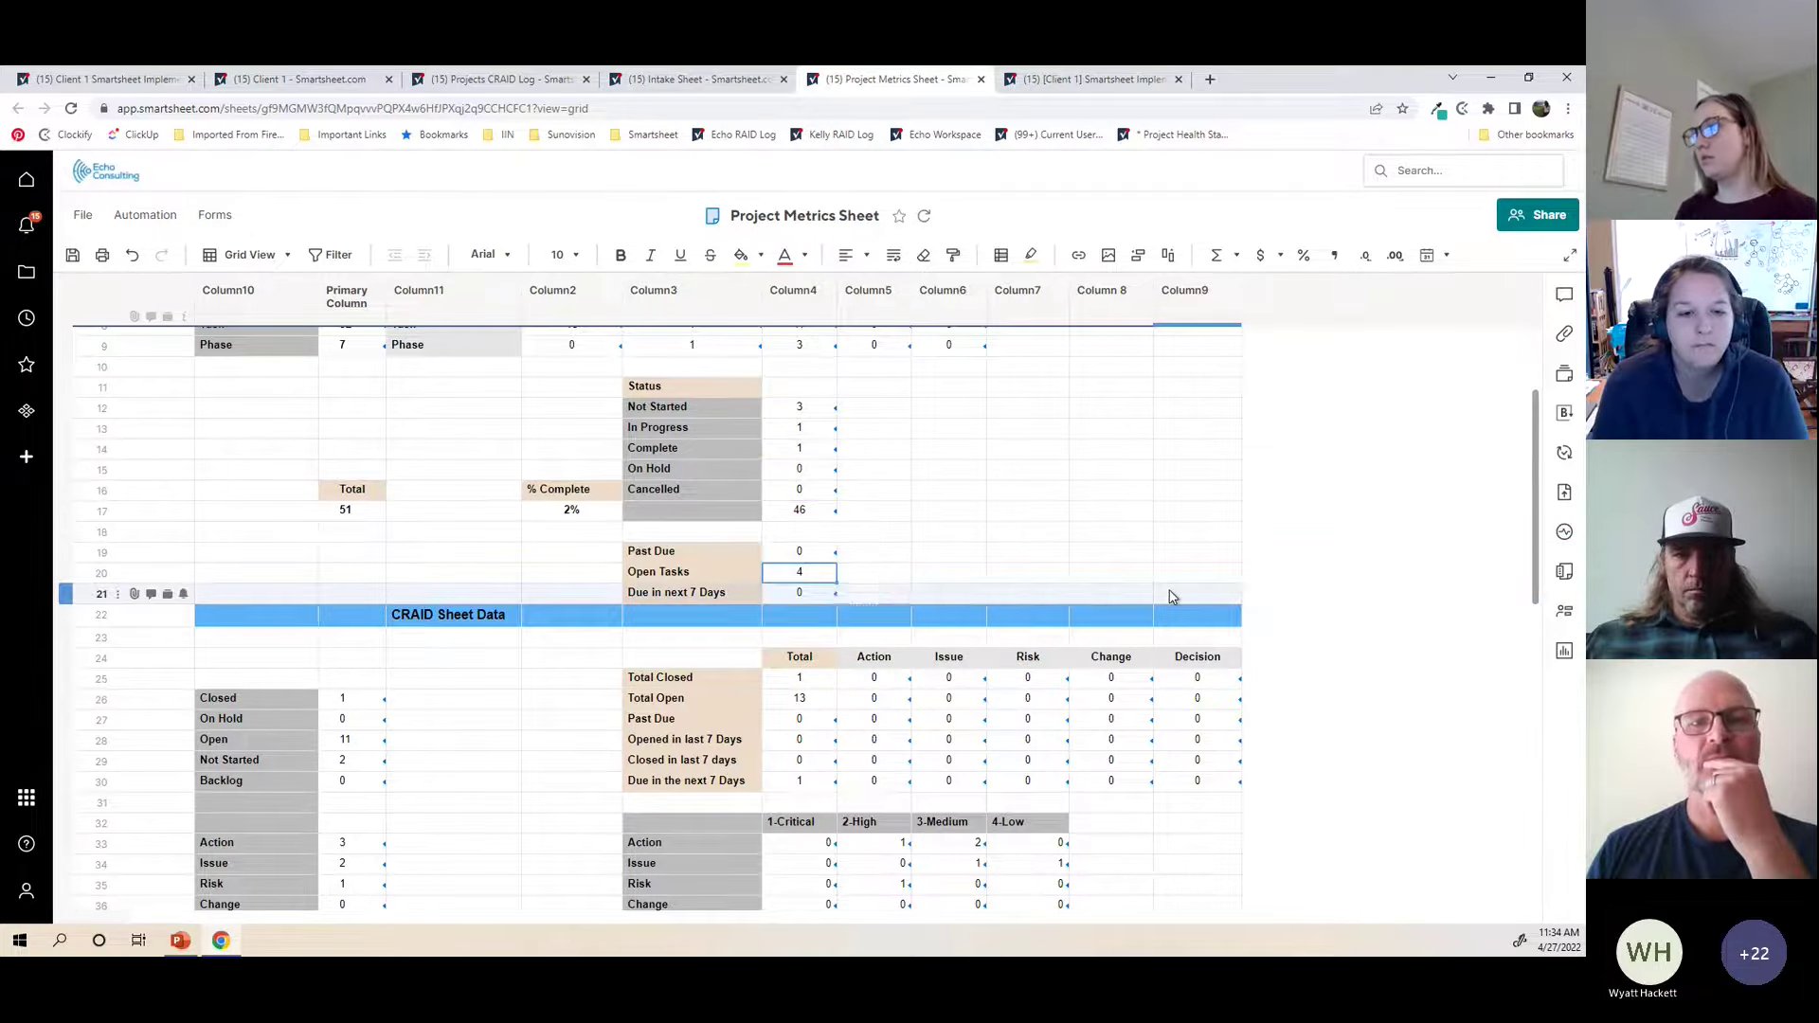
Step: In the Past Due formula, add a space after both <> operators and set the Finish criterion to <TODAY()
double_click(802, 555)
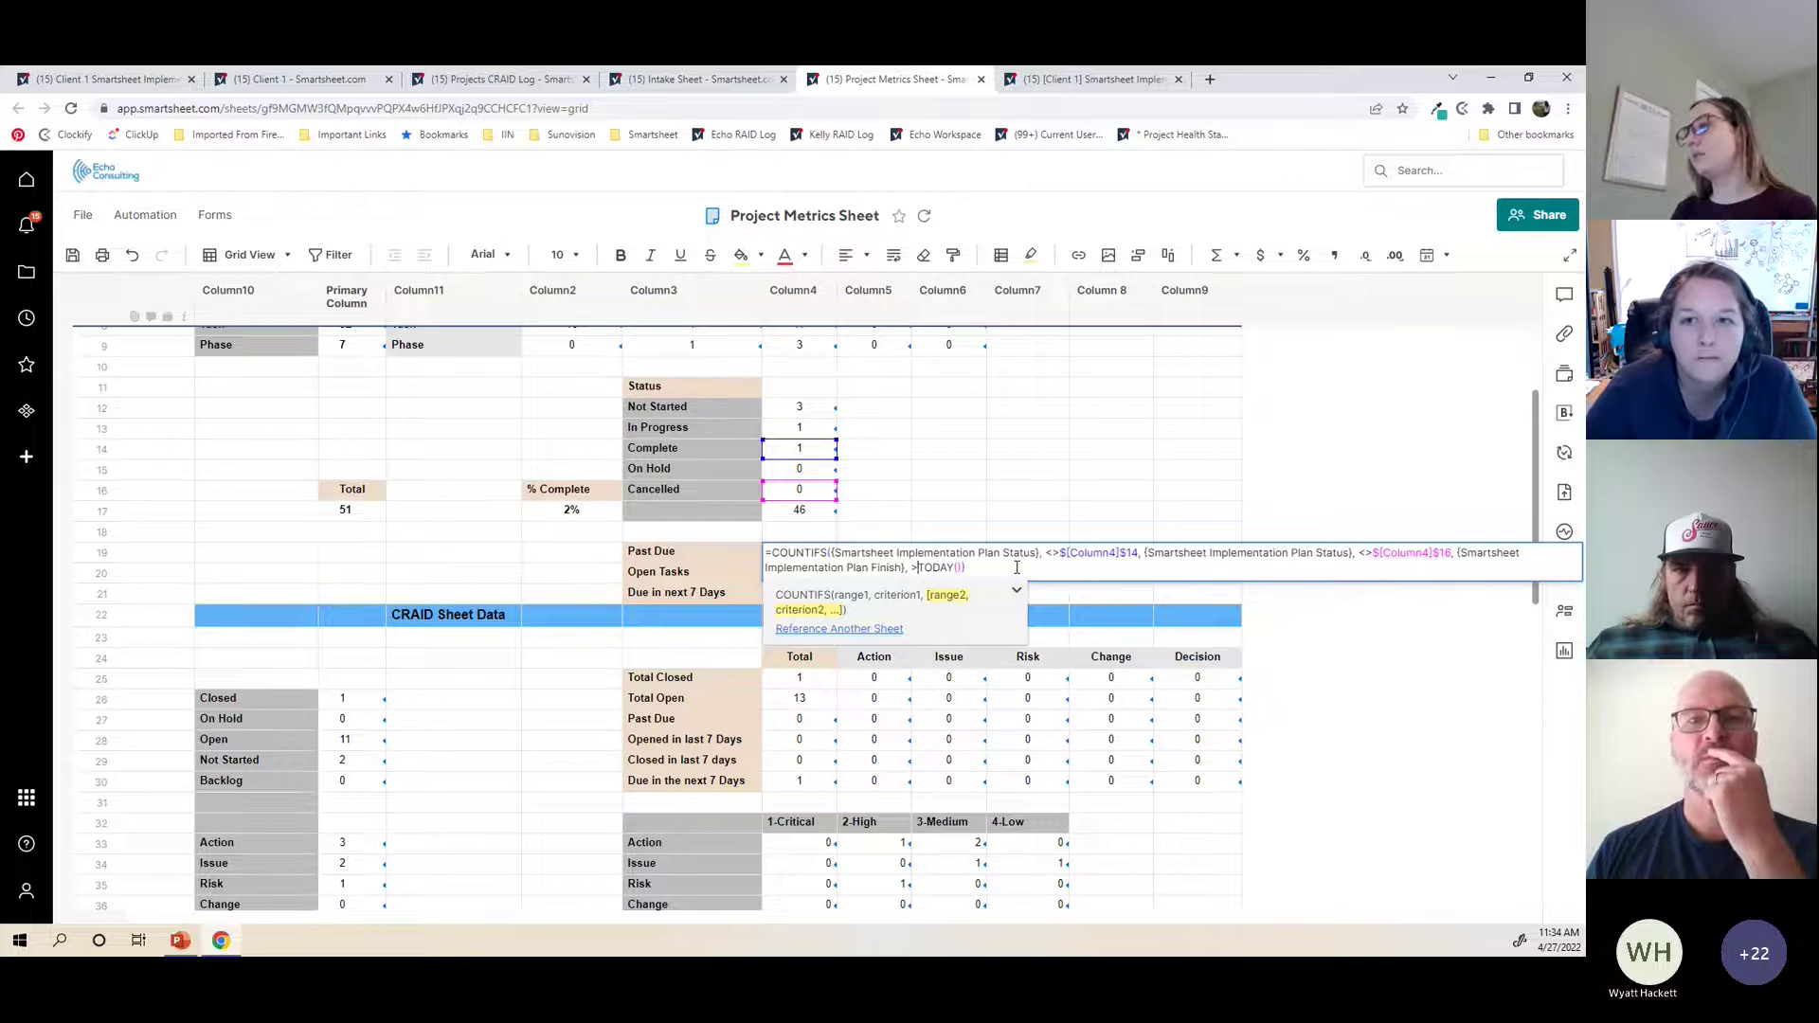
click(1059, 554)
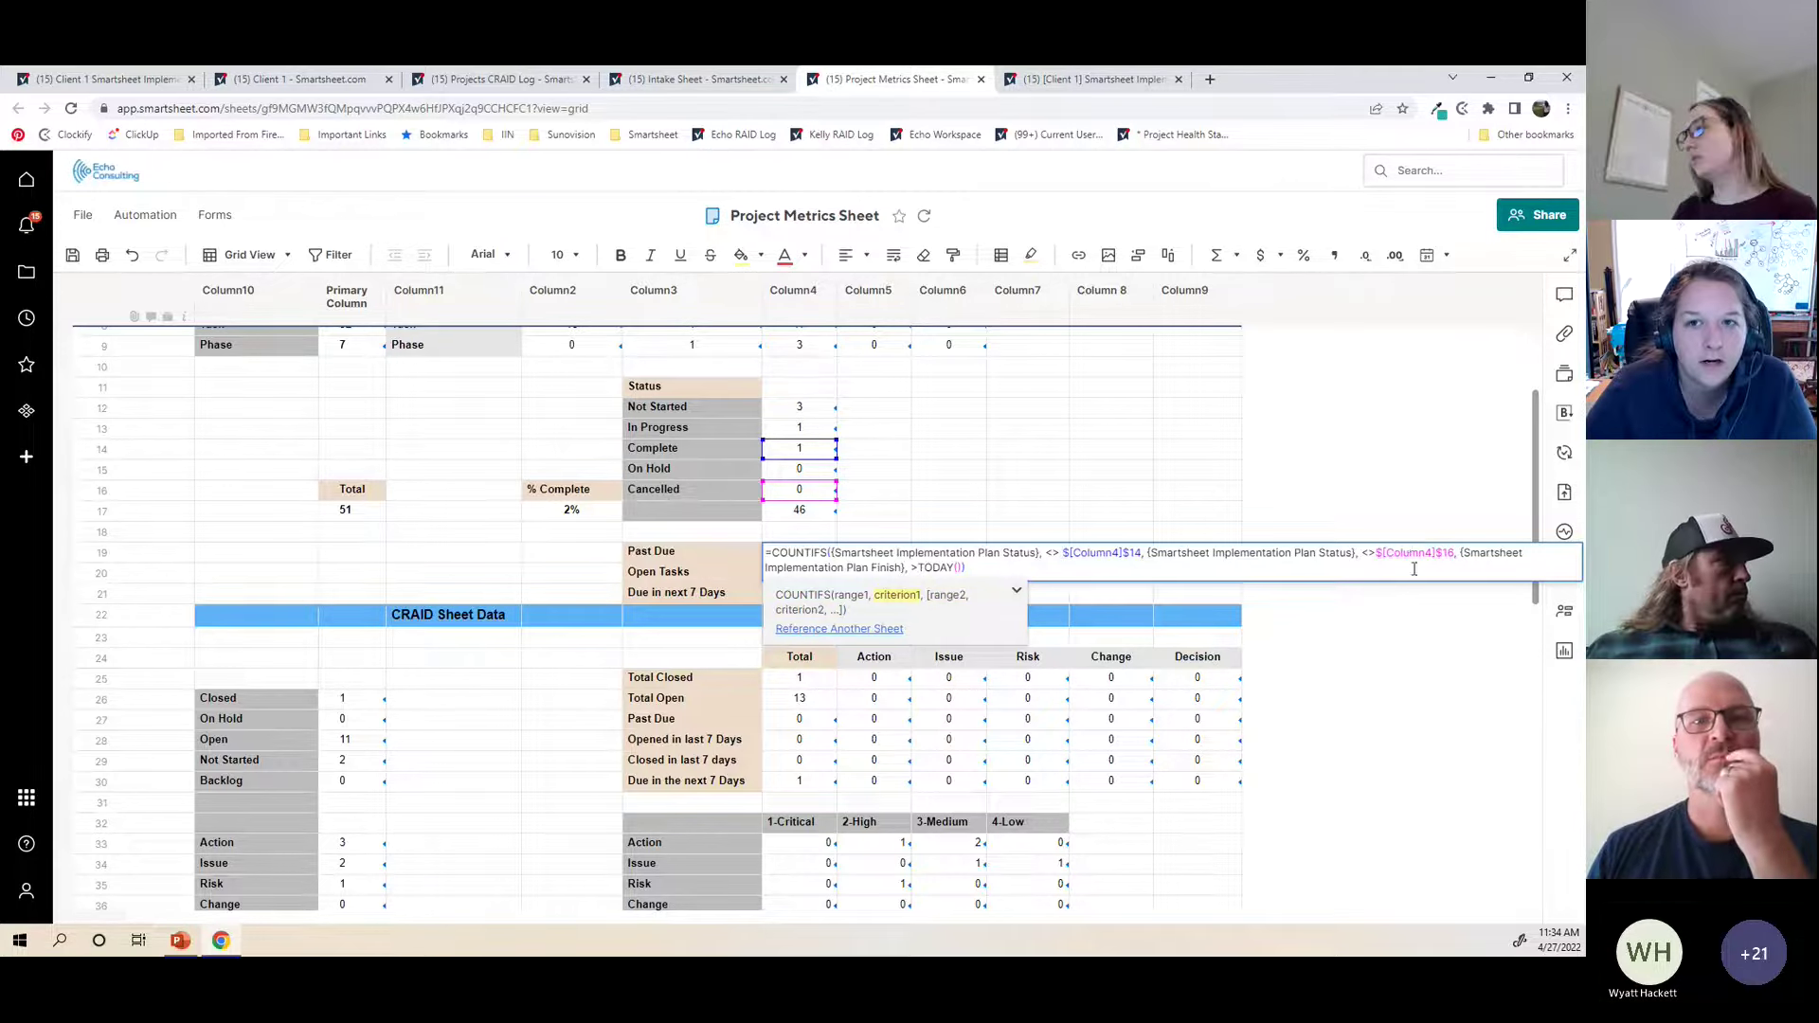
click(1374, 553)
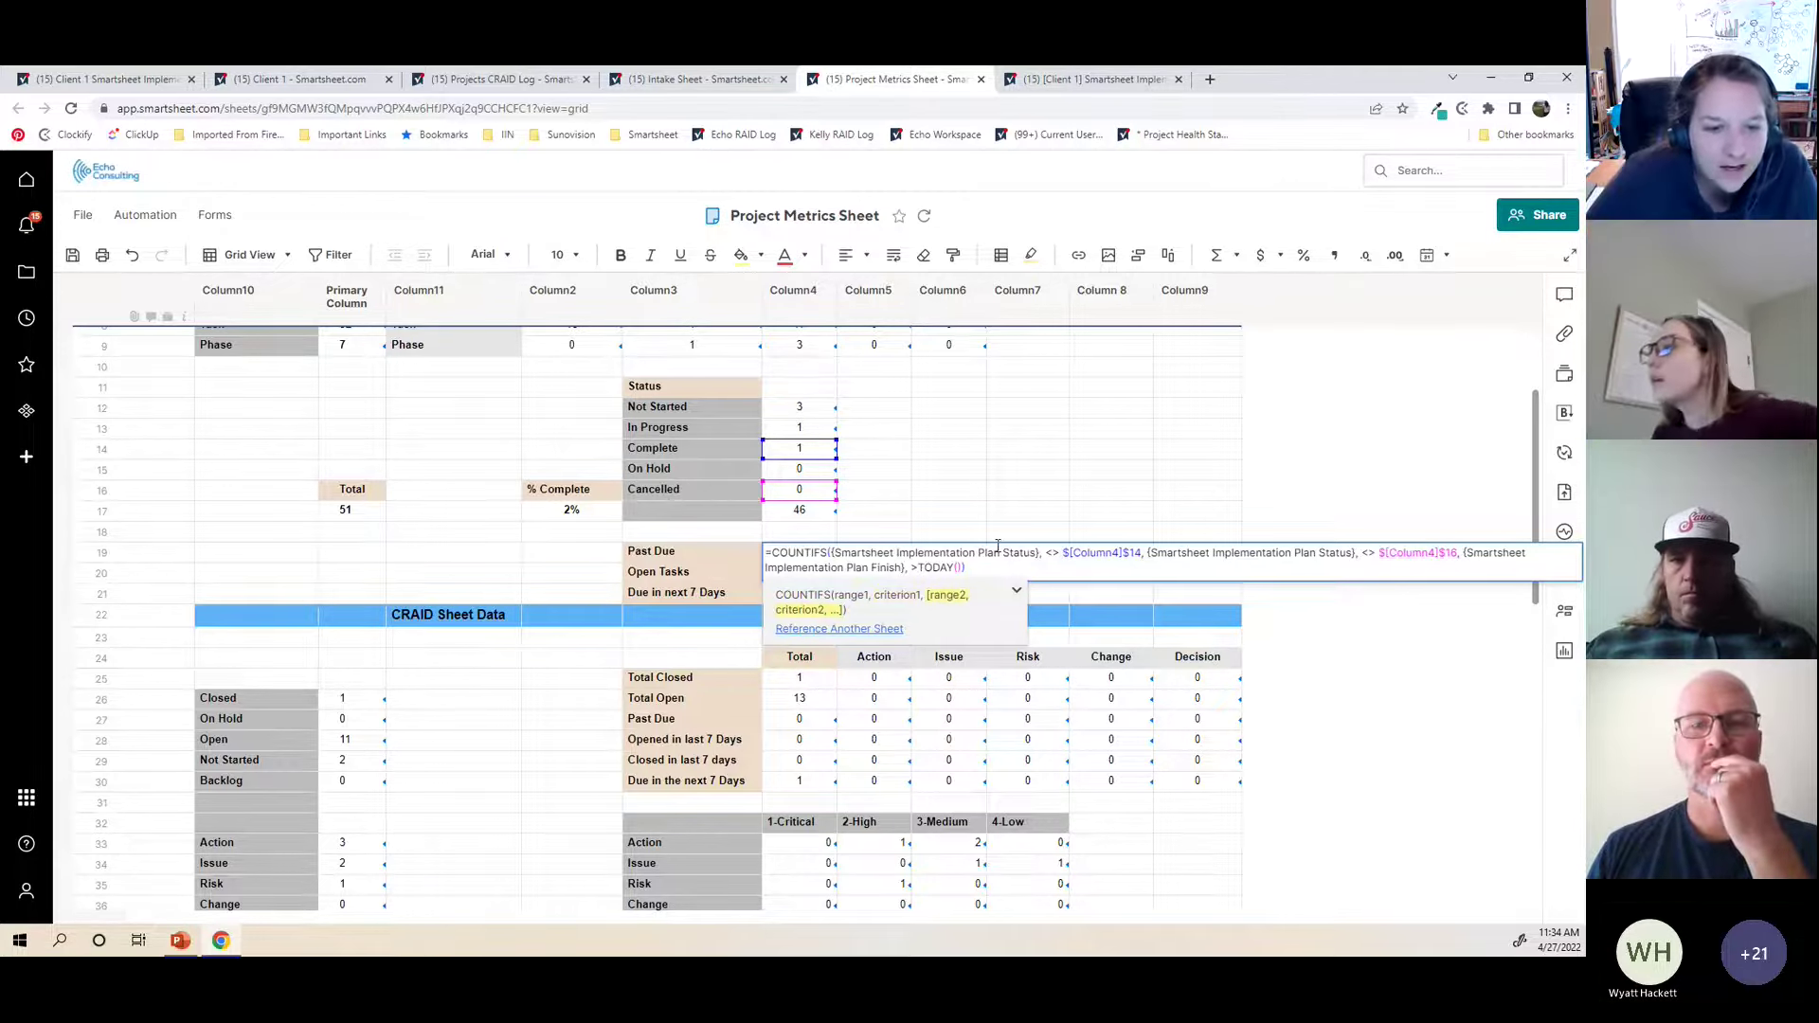
click(916, 567)
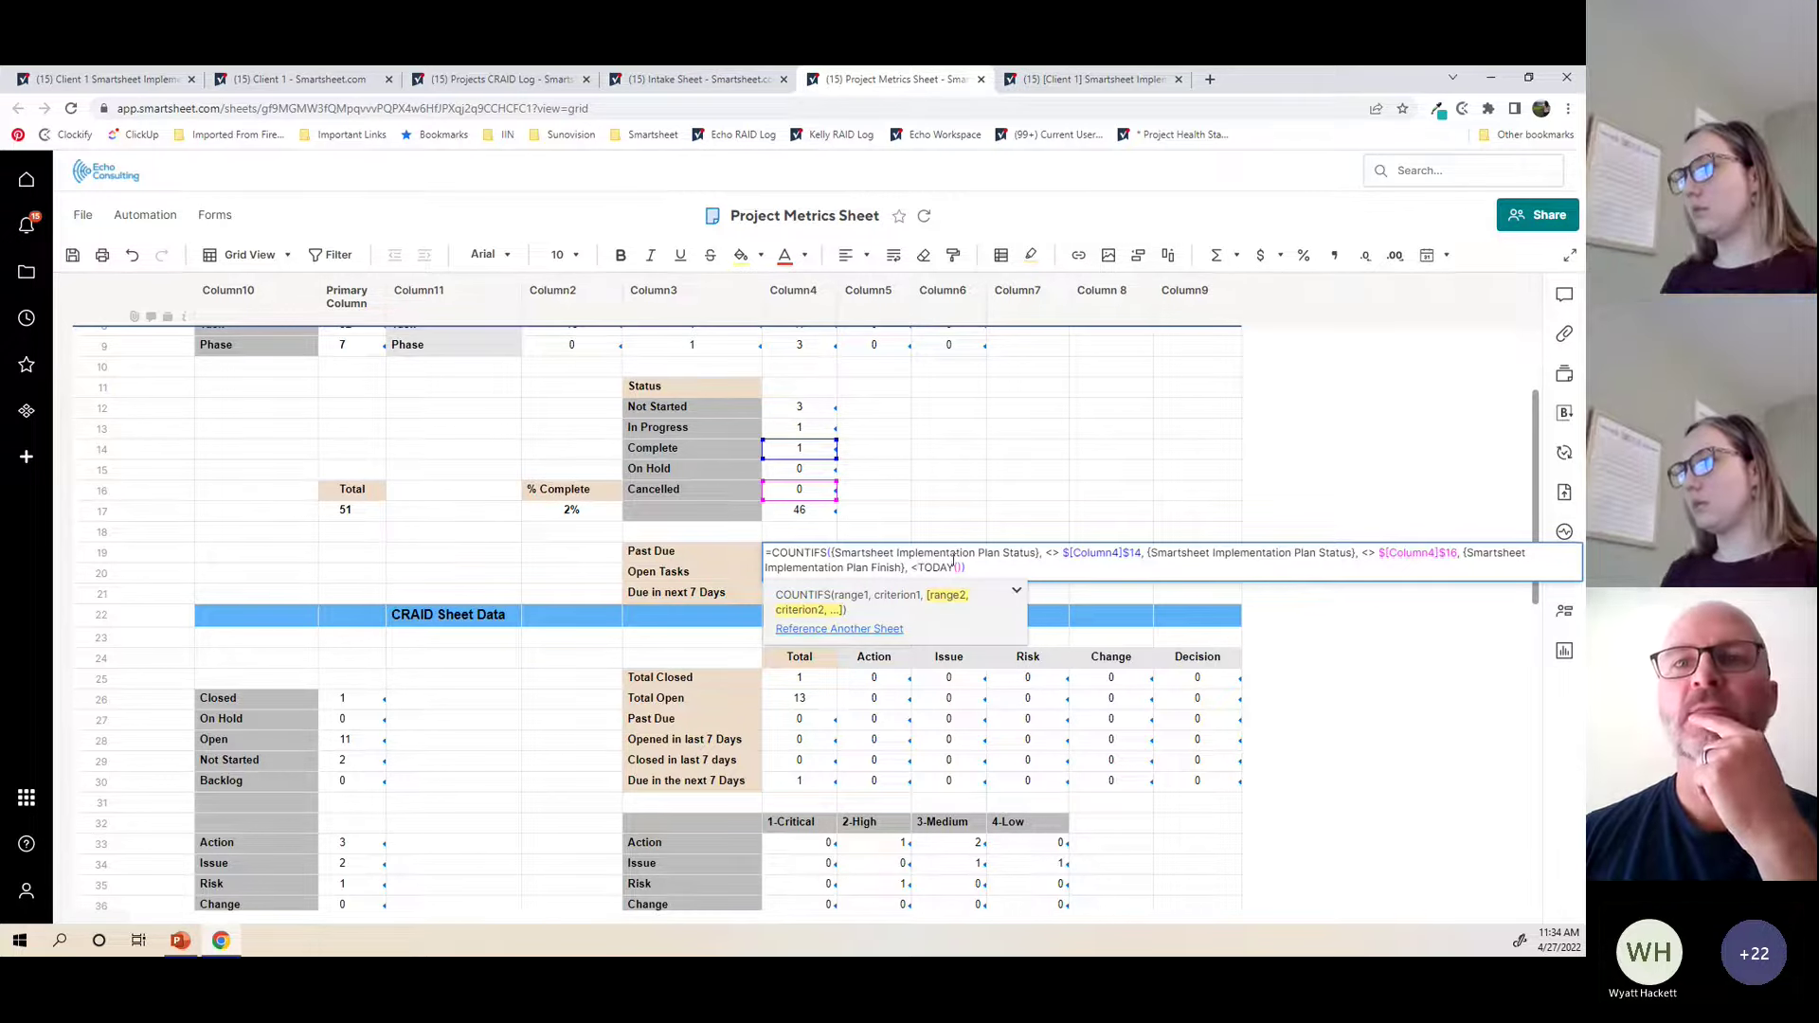
click(984, 568)
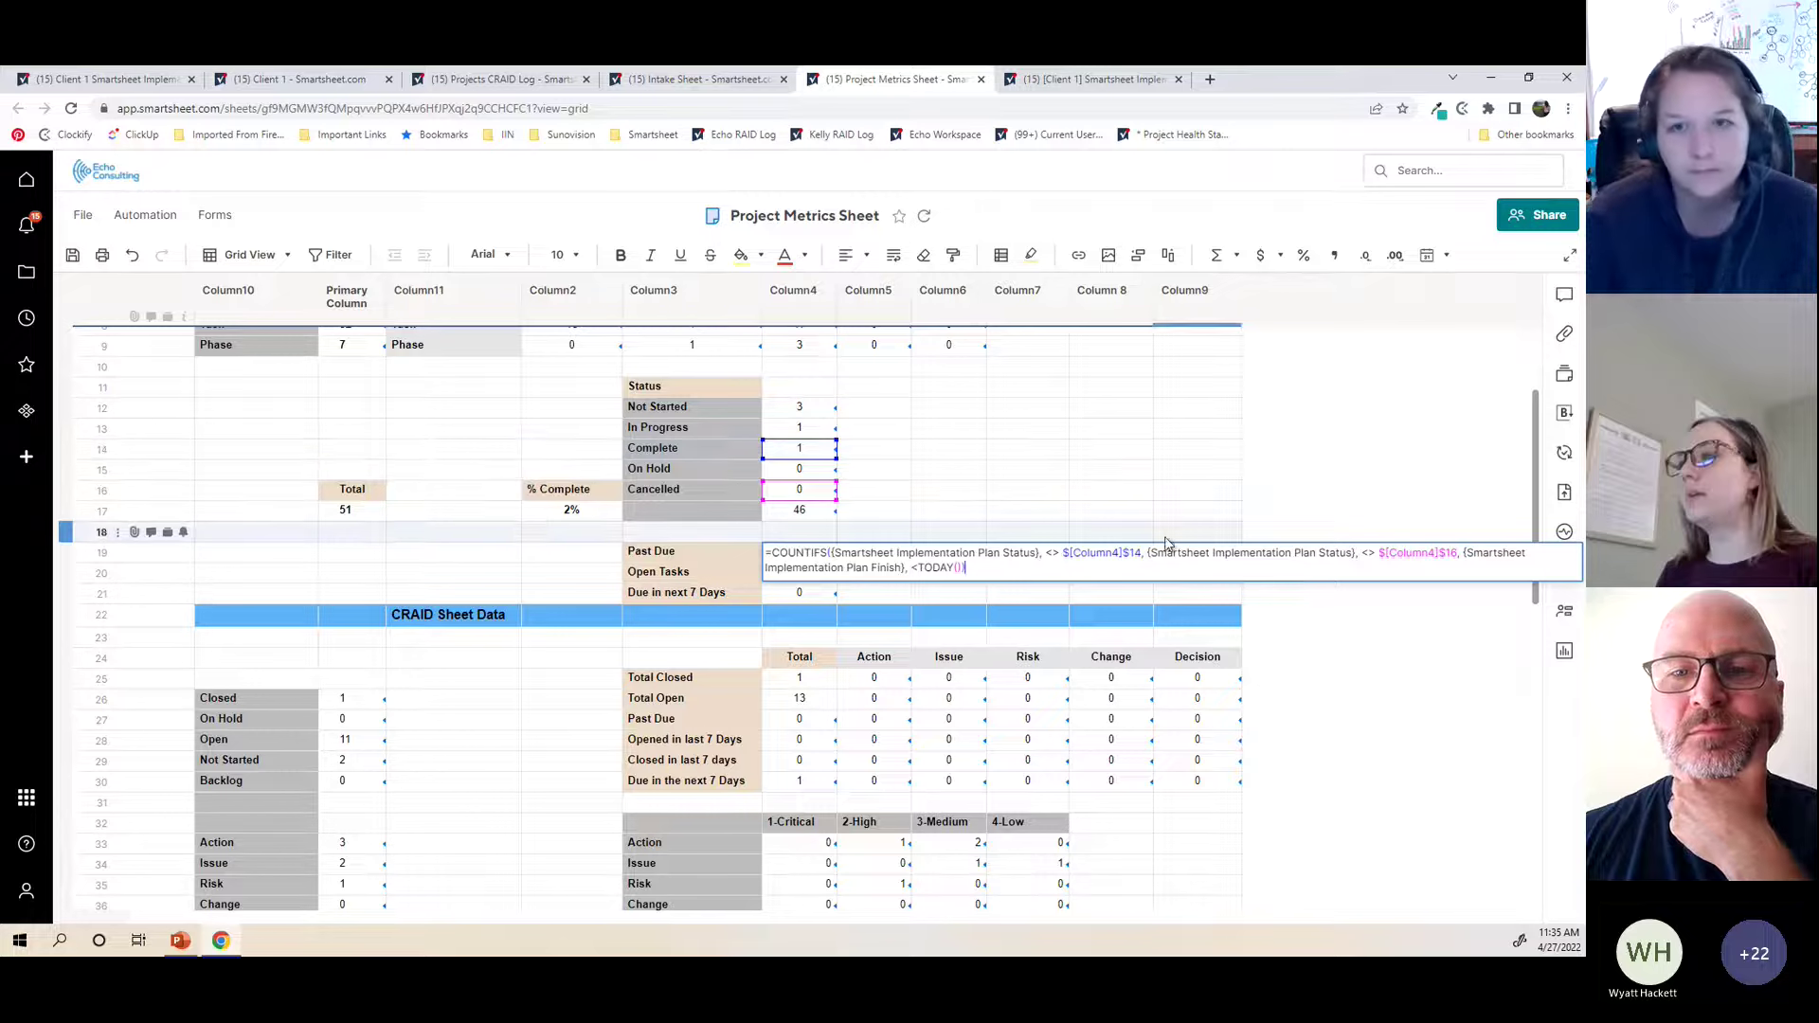
Step: Change the two status criterion references in the Past Due formula to $[Column3]$14 and $[Column3]$16, and save the sheet
click(1119, 551)
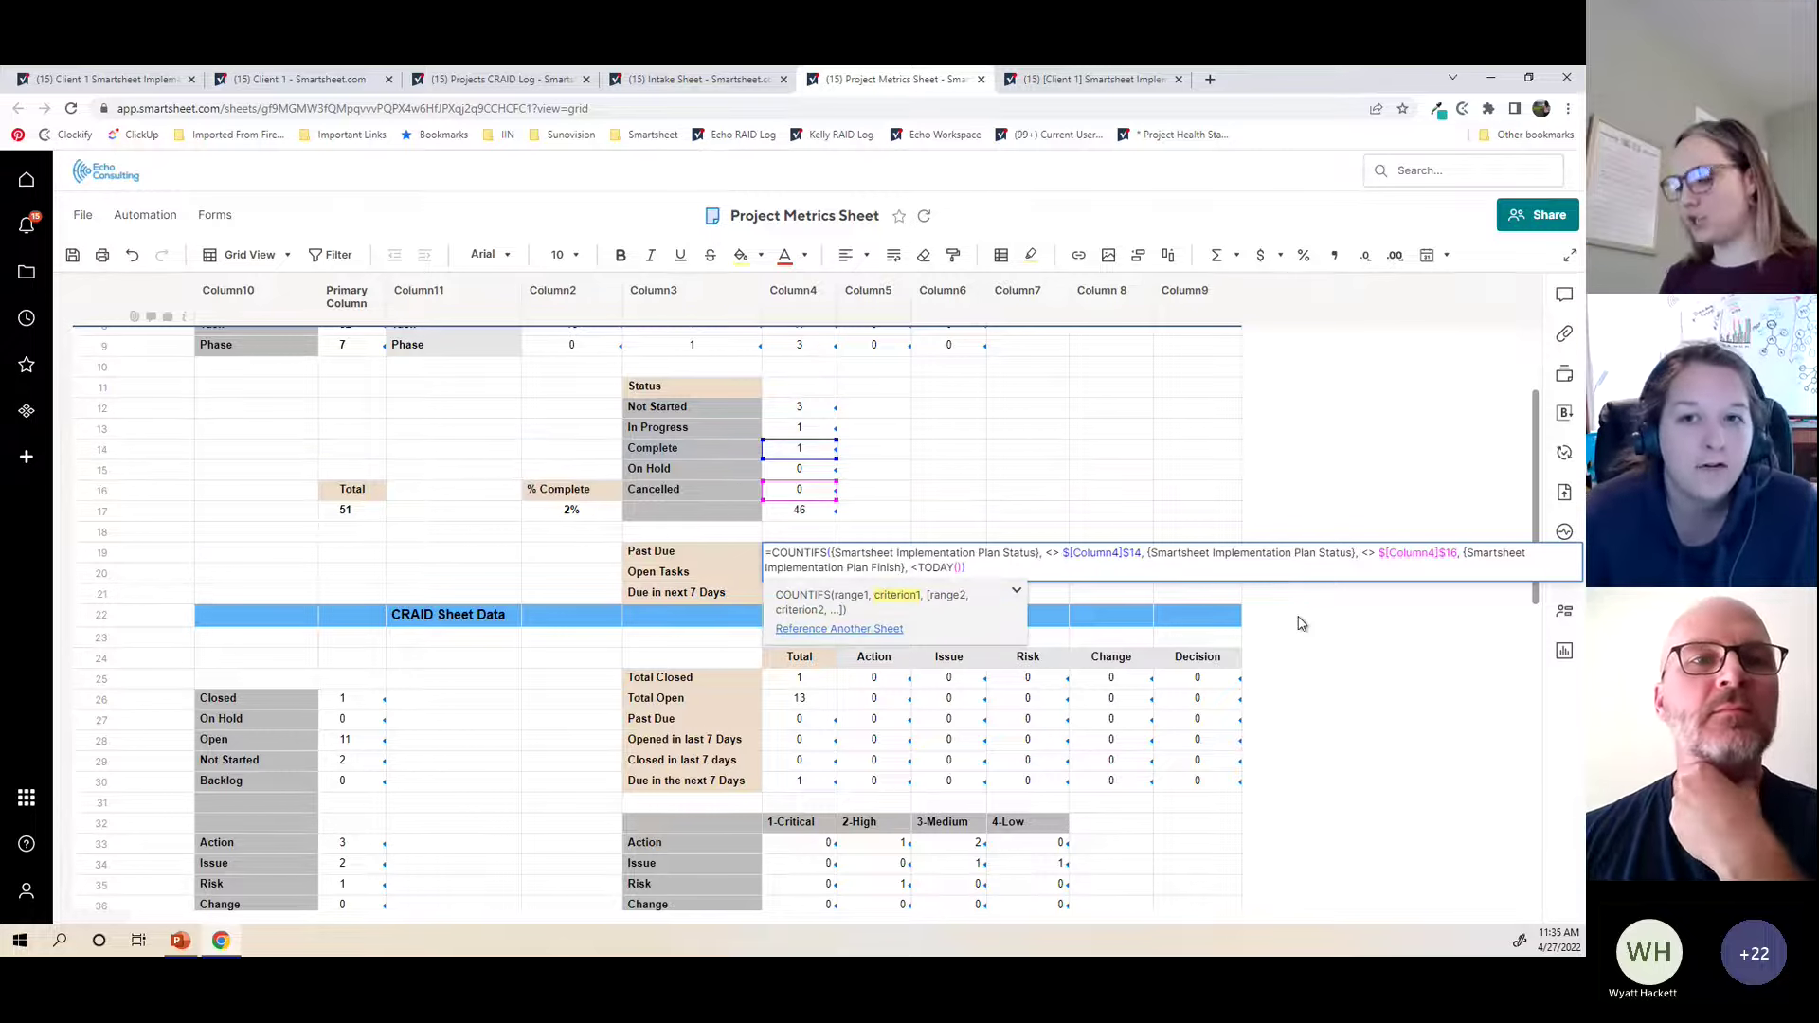
key(BackSpace)
text(3)
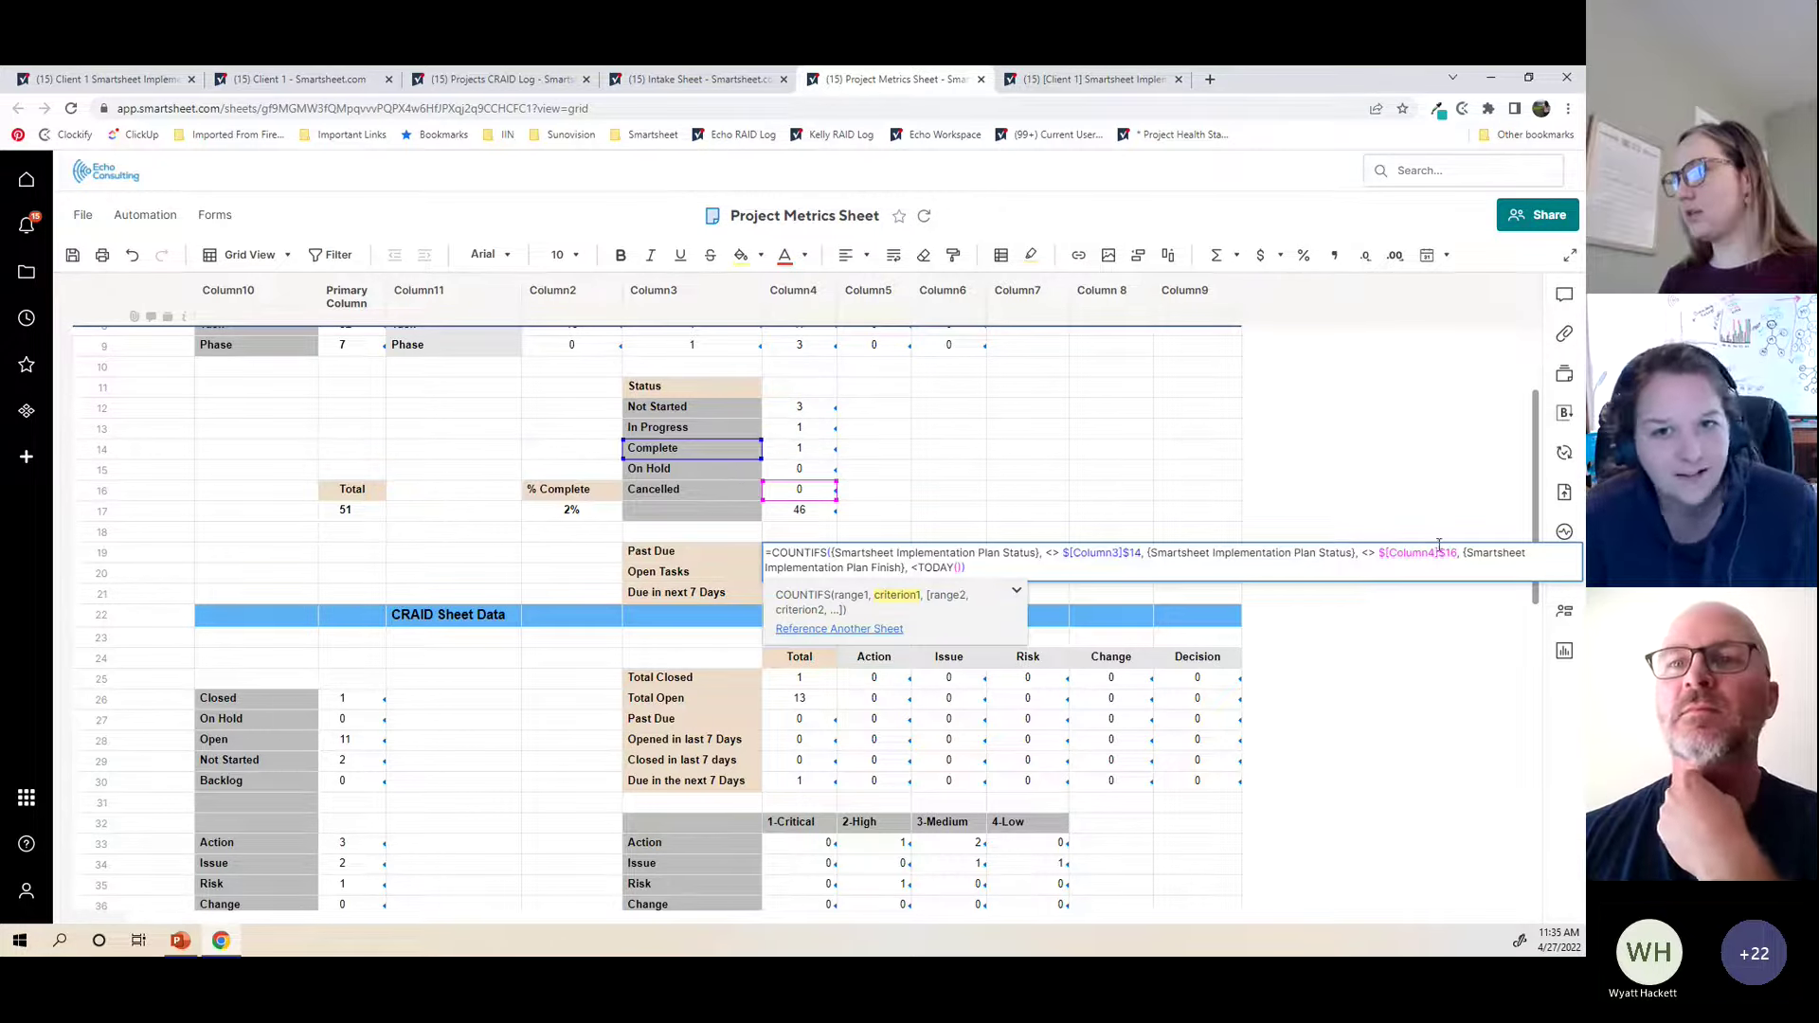
click(1438, 549)
key(BackSpace)
text(3)
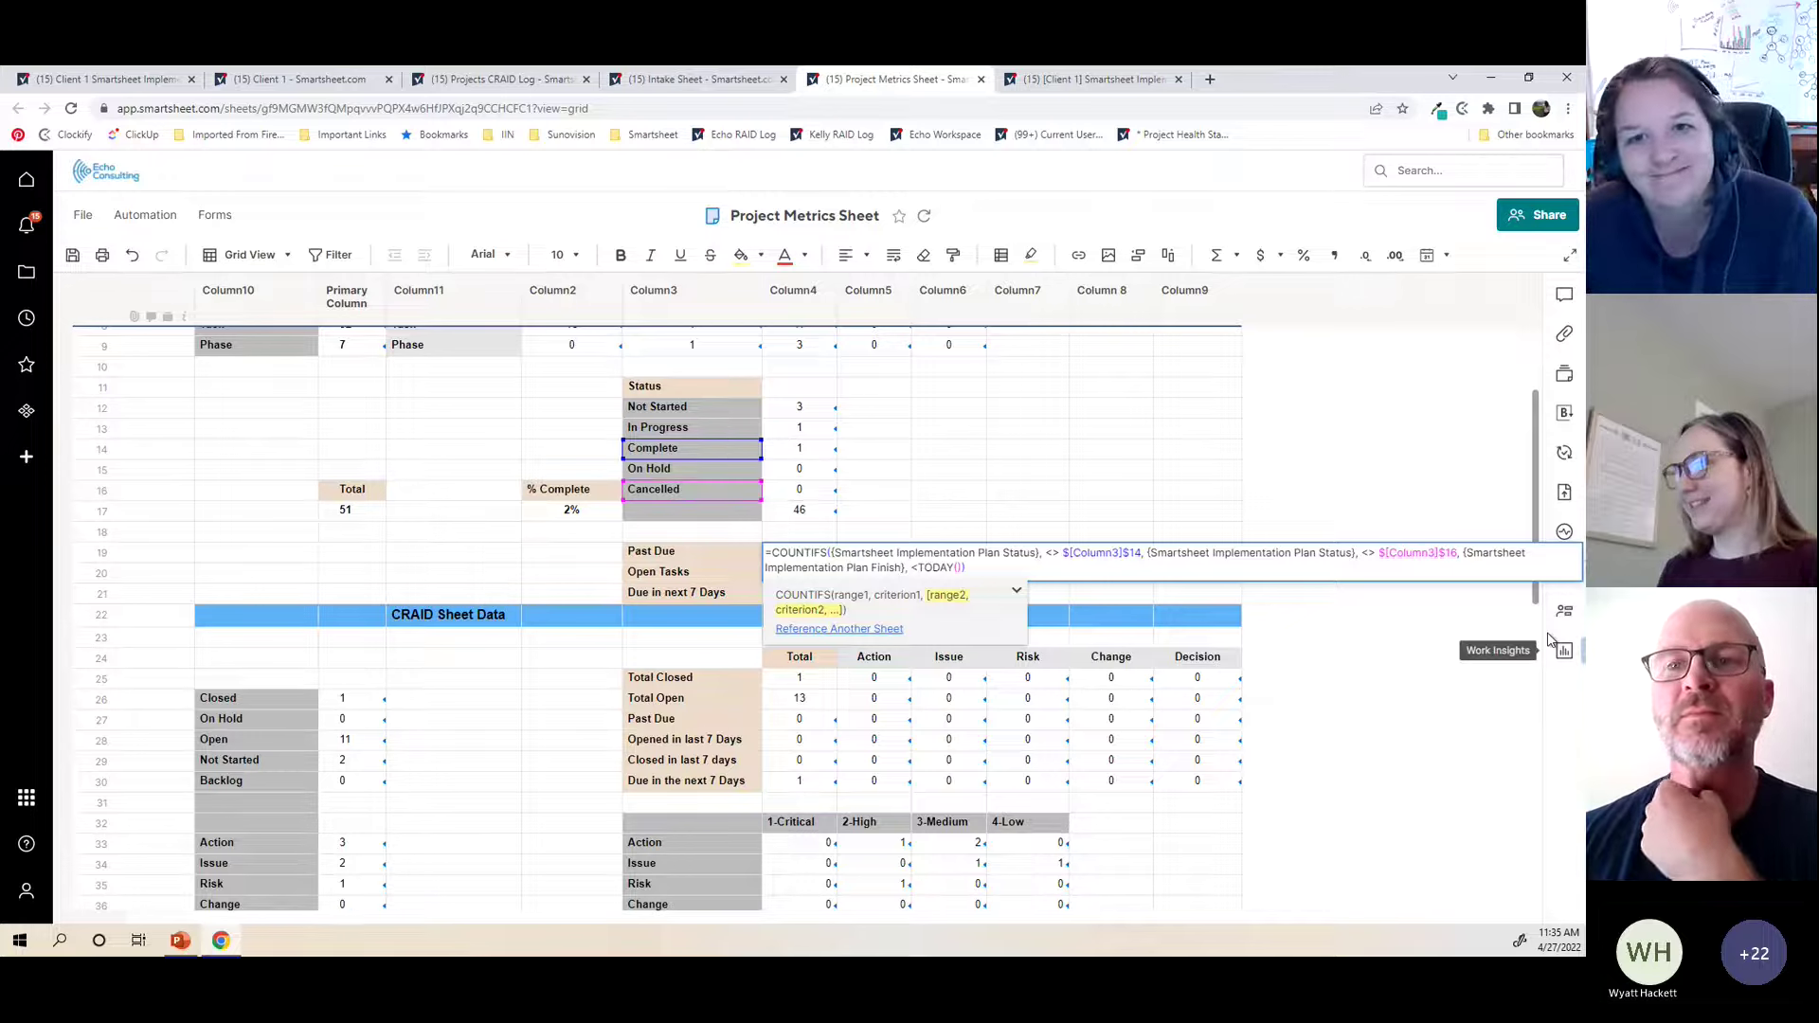
key(Return)
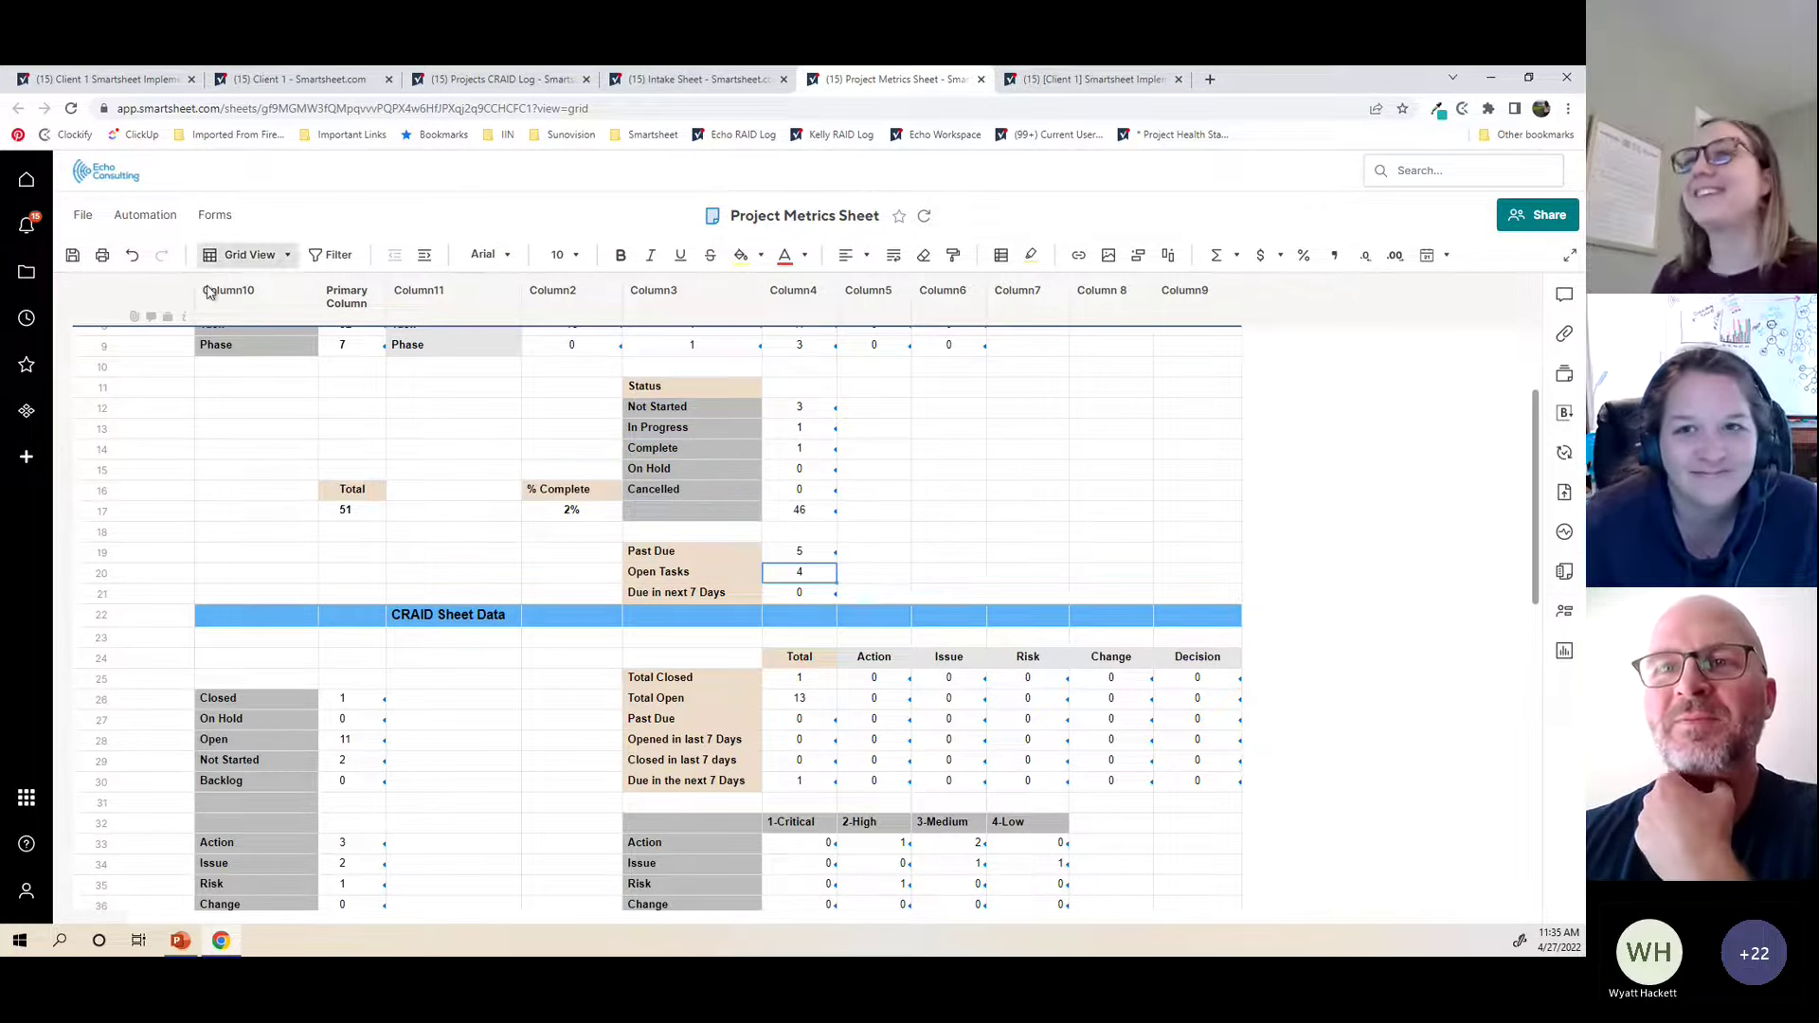
key(ctrl+s)
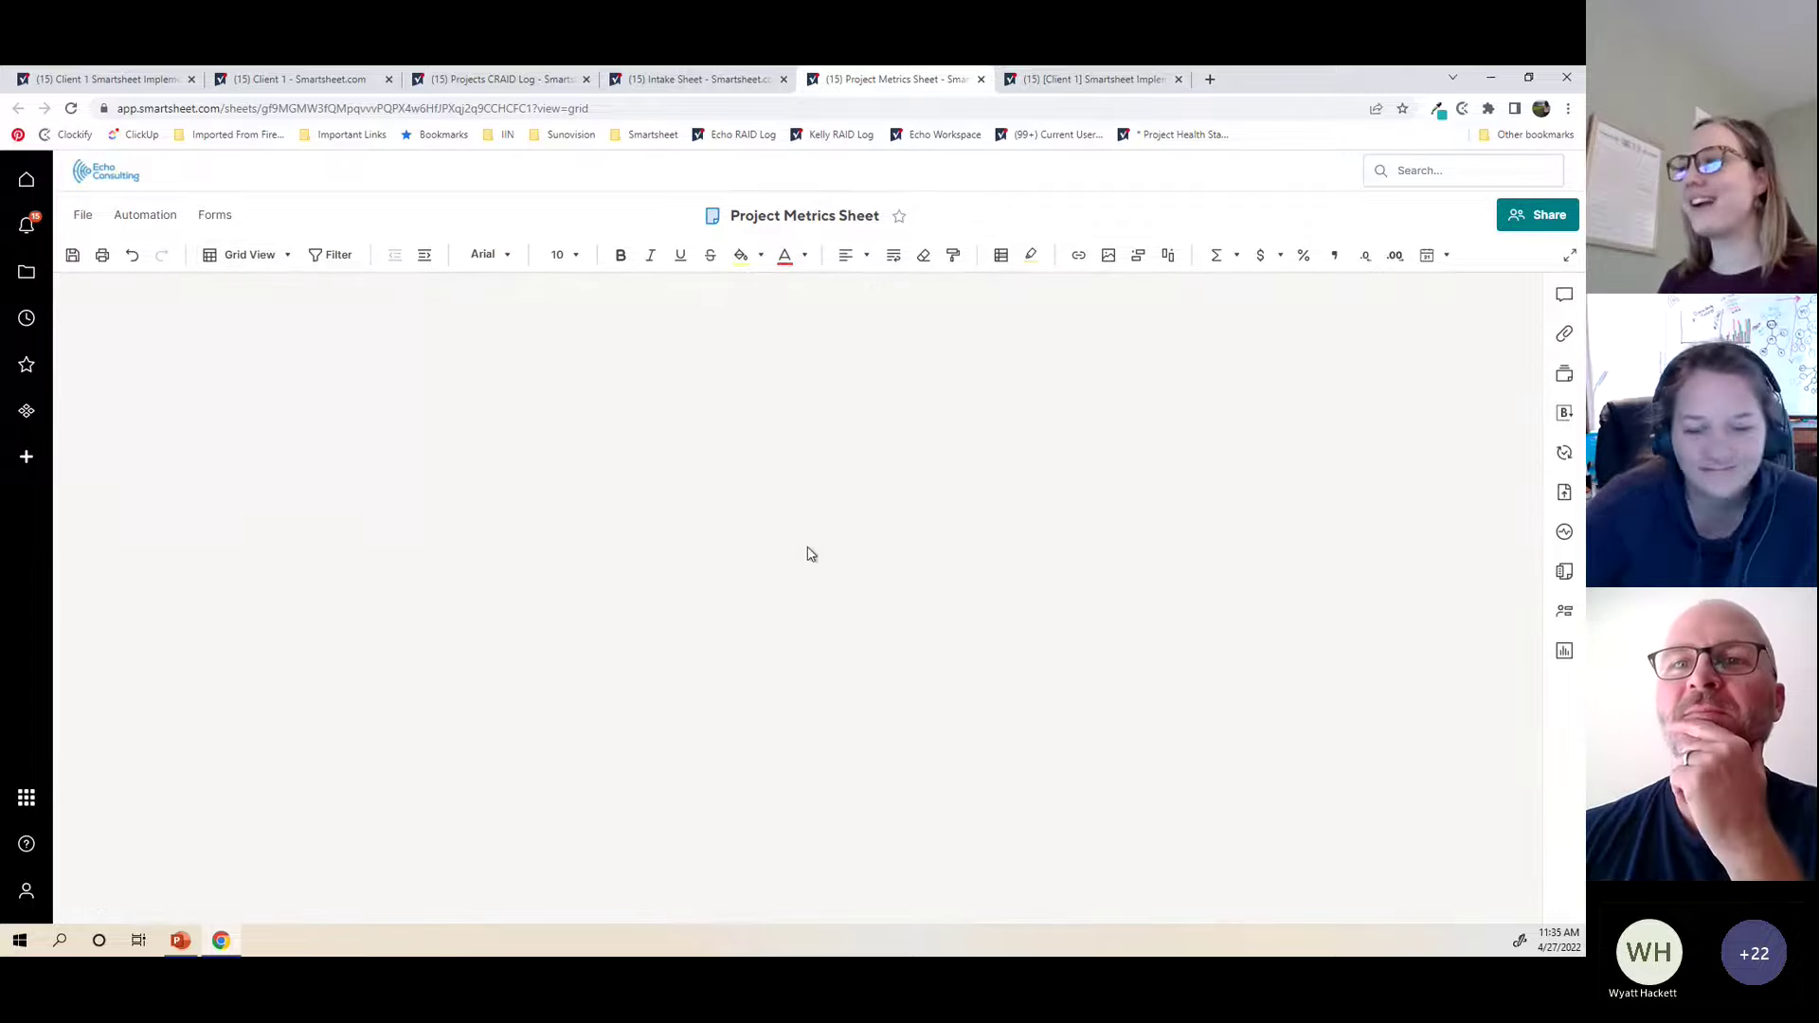
Step: Reopen the Past Due formula to review its ranges and criteria, leaving it as it is
click(816, 554)
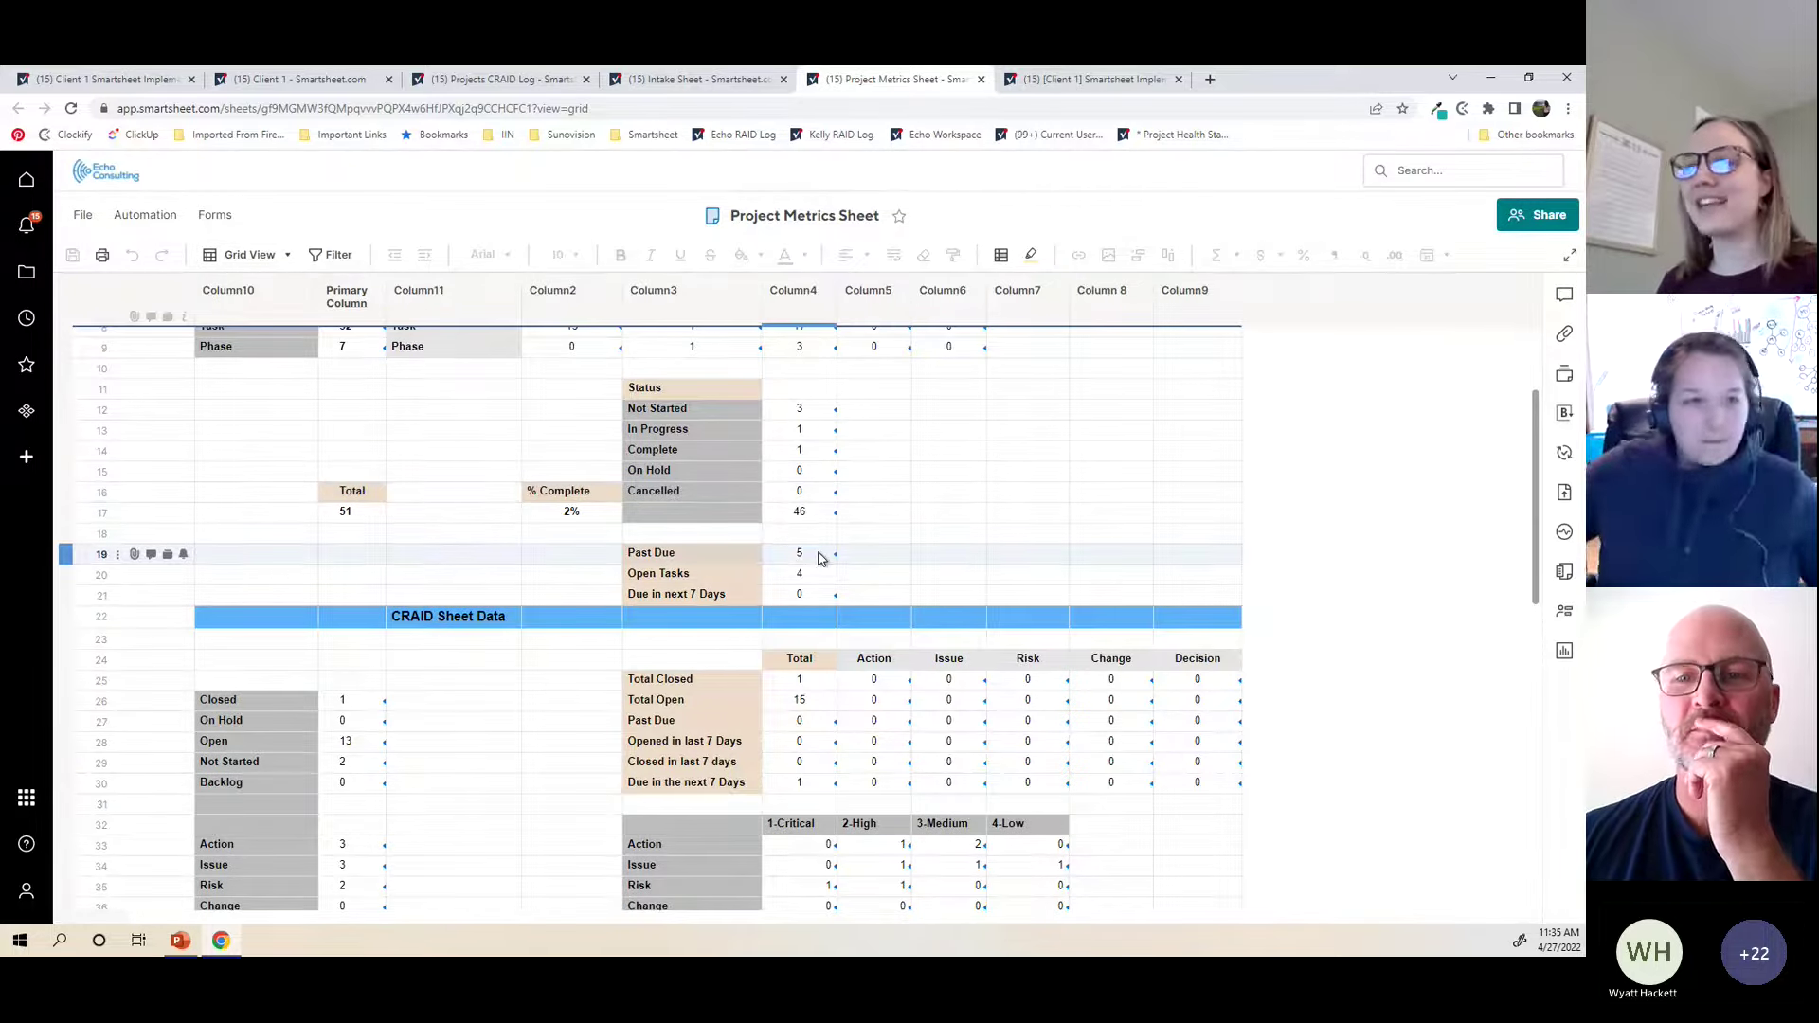
click(818, 554)
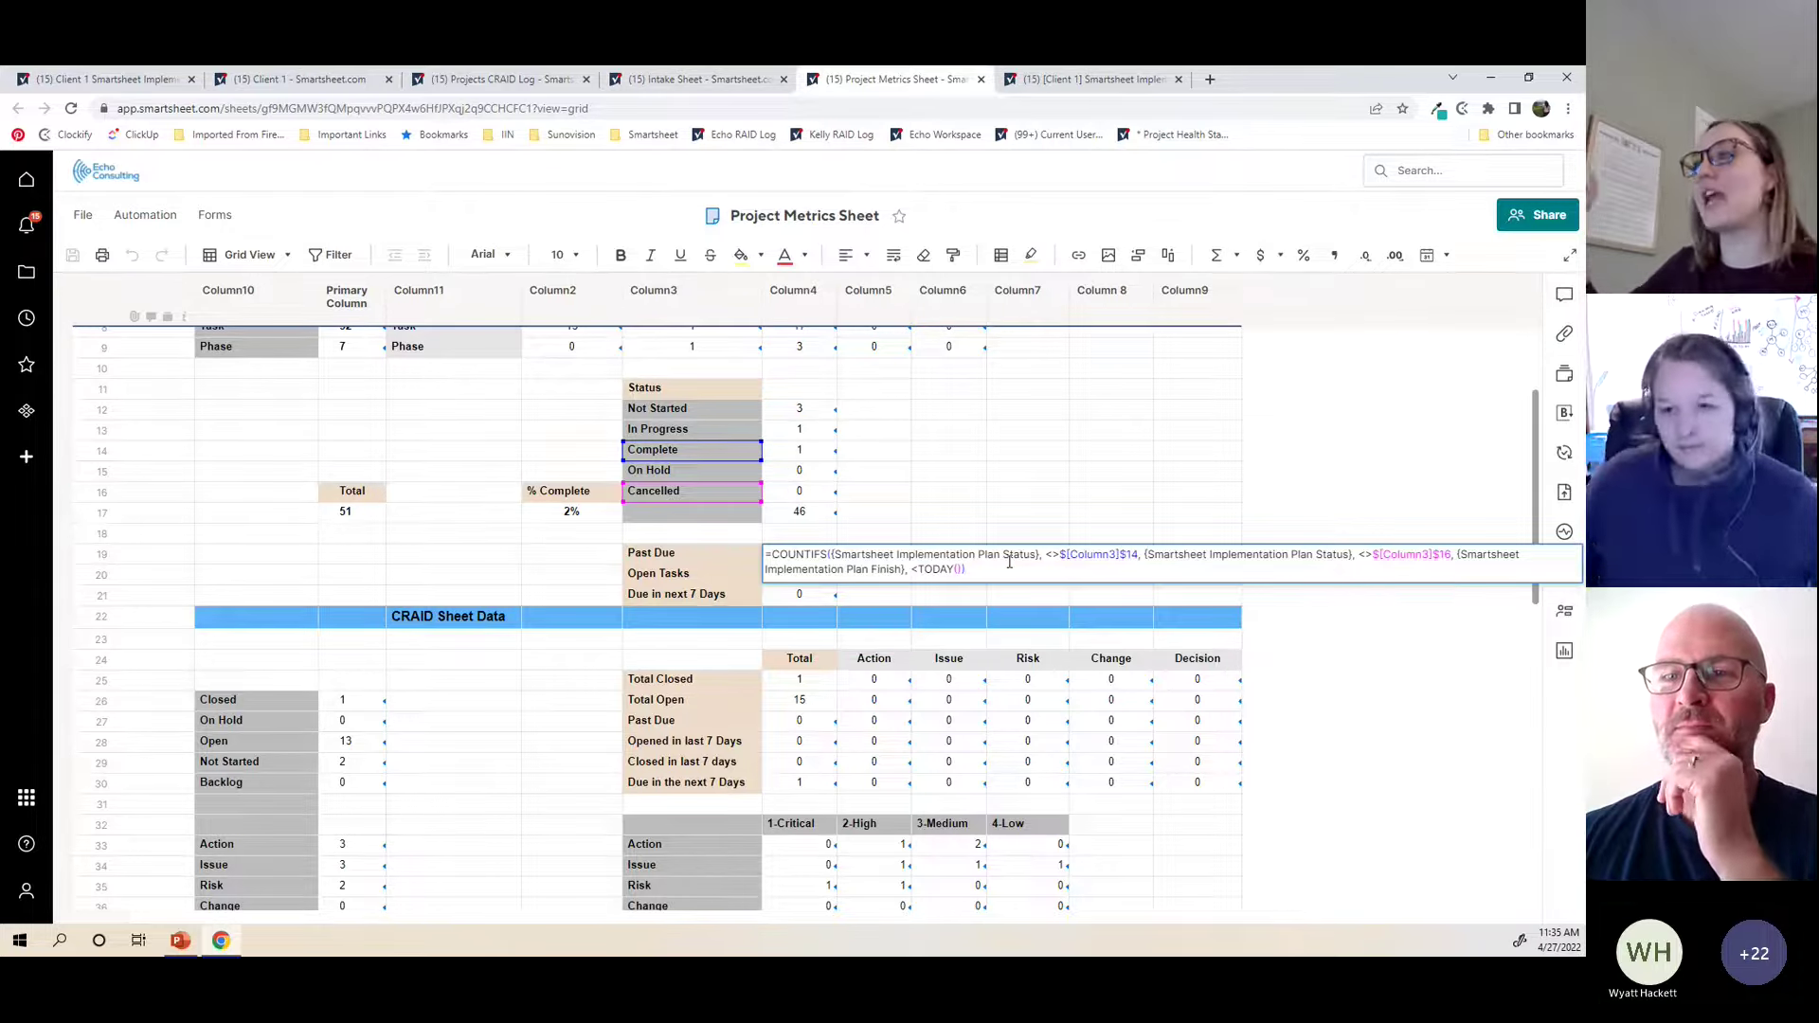
key(Return)
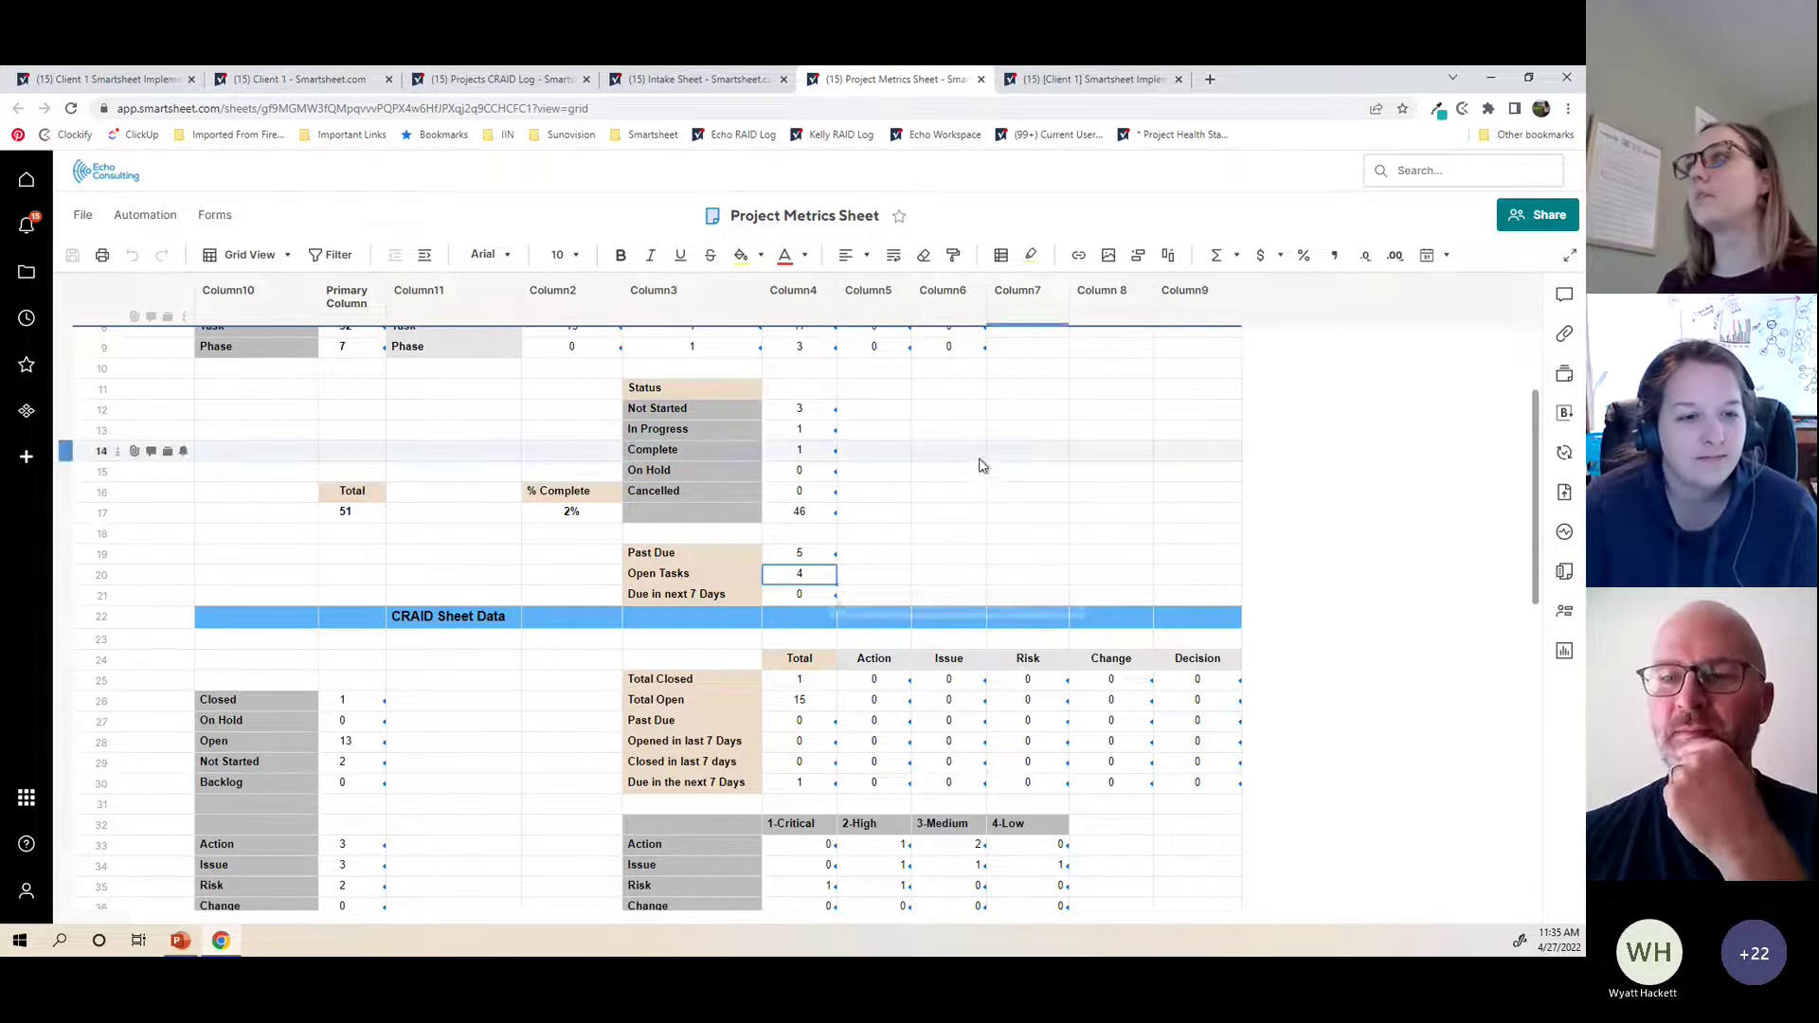
Step: Check the Past Due - Project metric on the Client 1 Smartsheet Implementation dashboard, refreshing it by entering and leaving edit mode
click(116, 87)
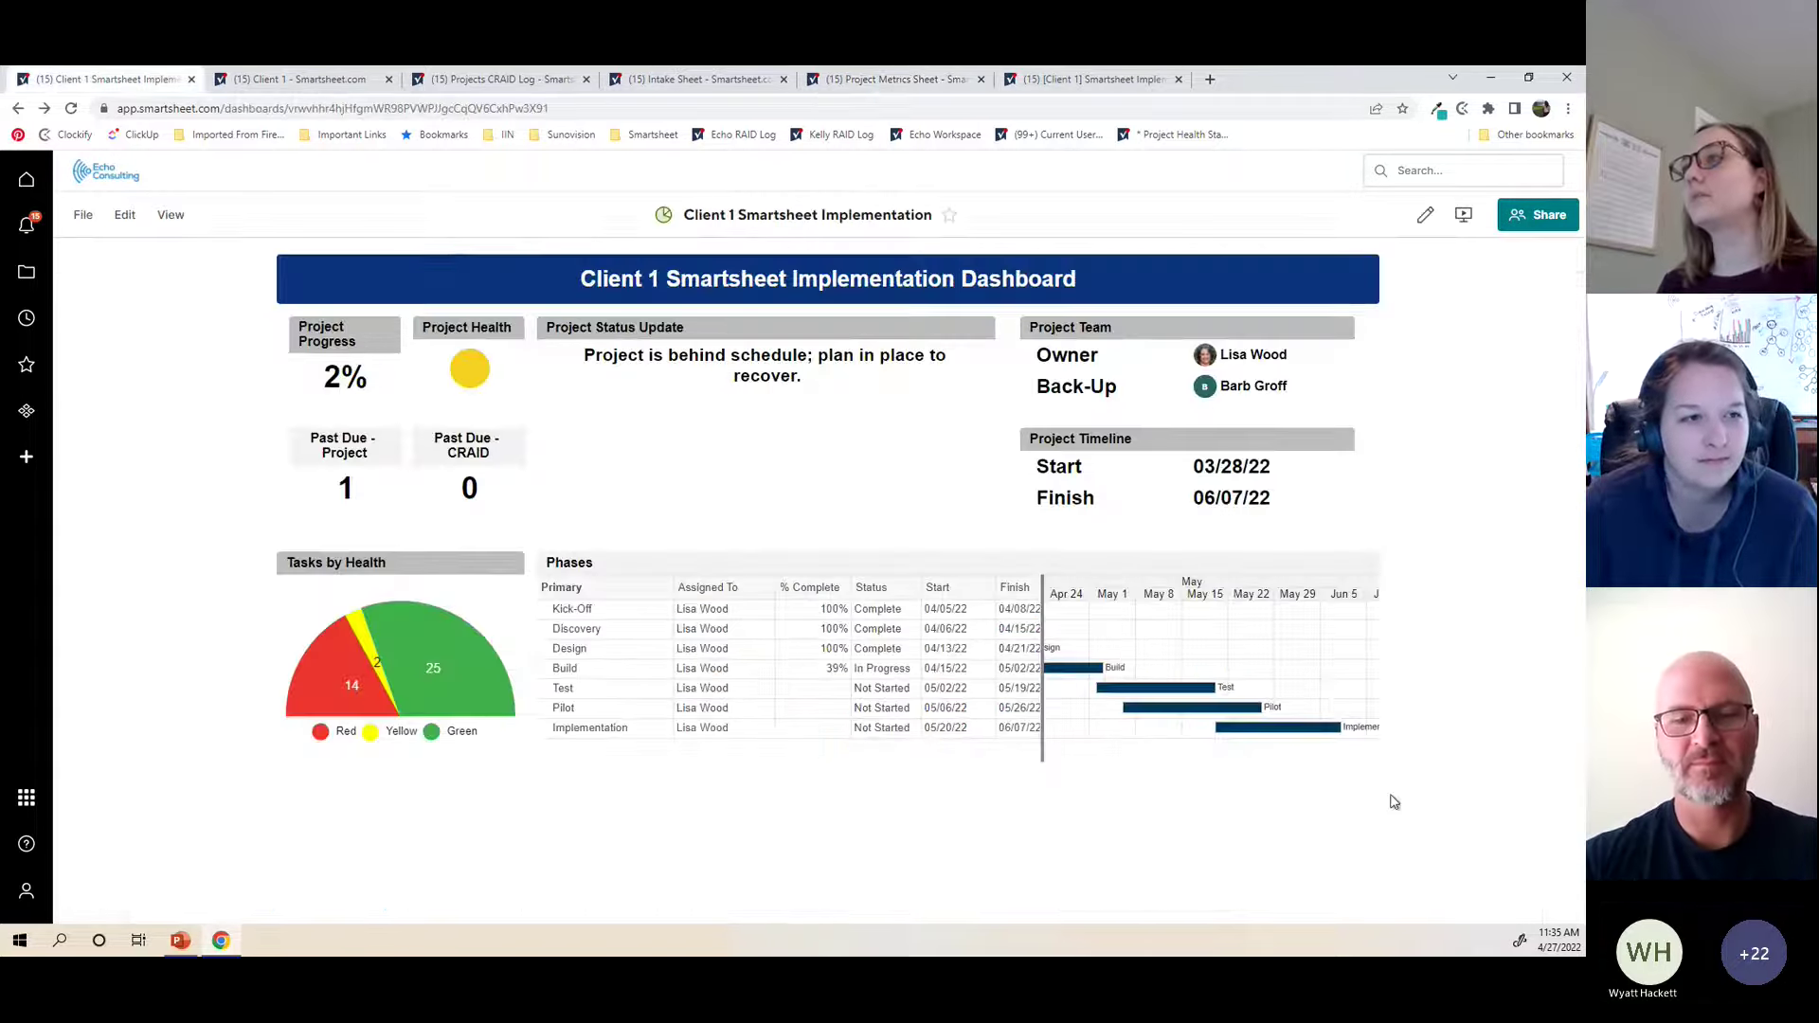
click(1425, 215)
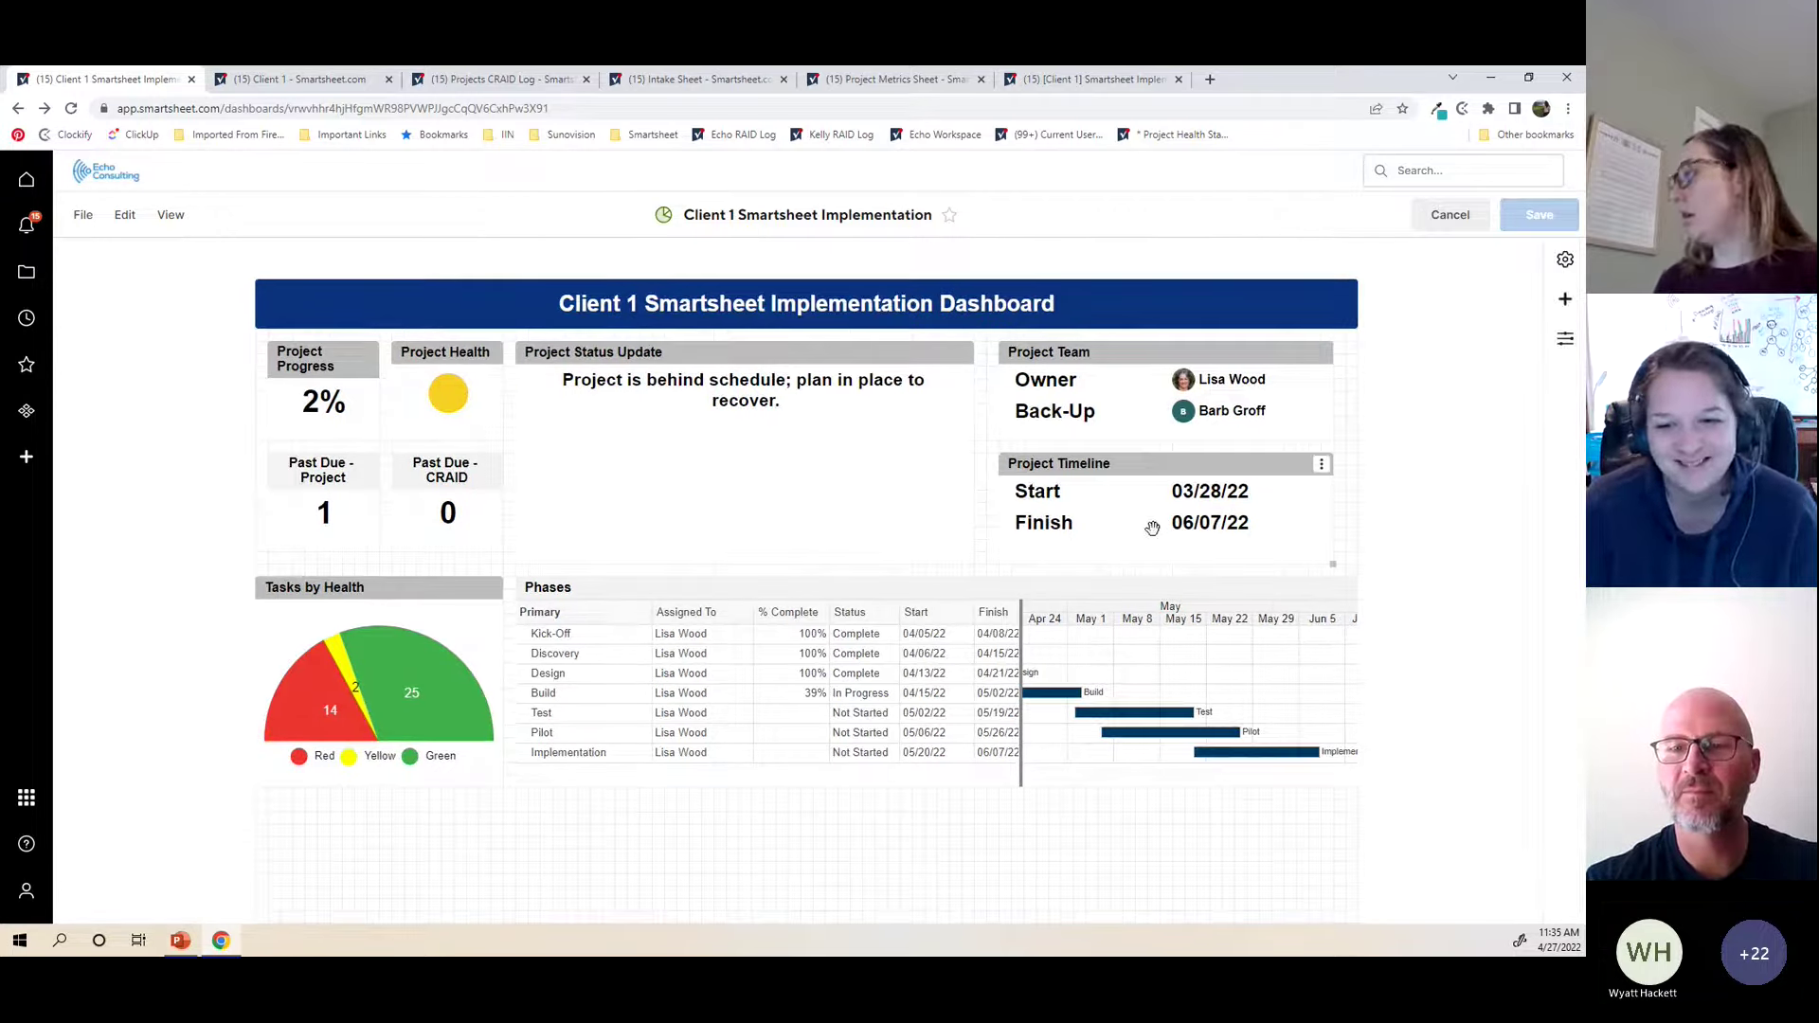
click(1449, 215)
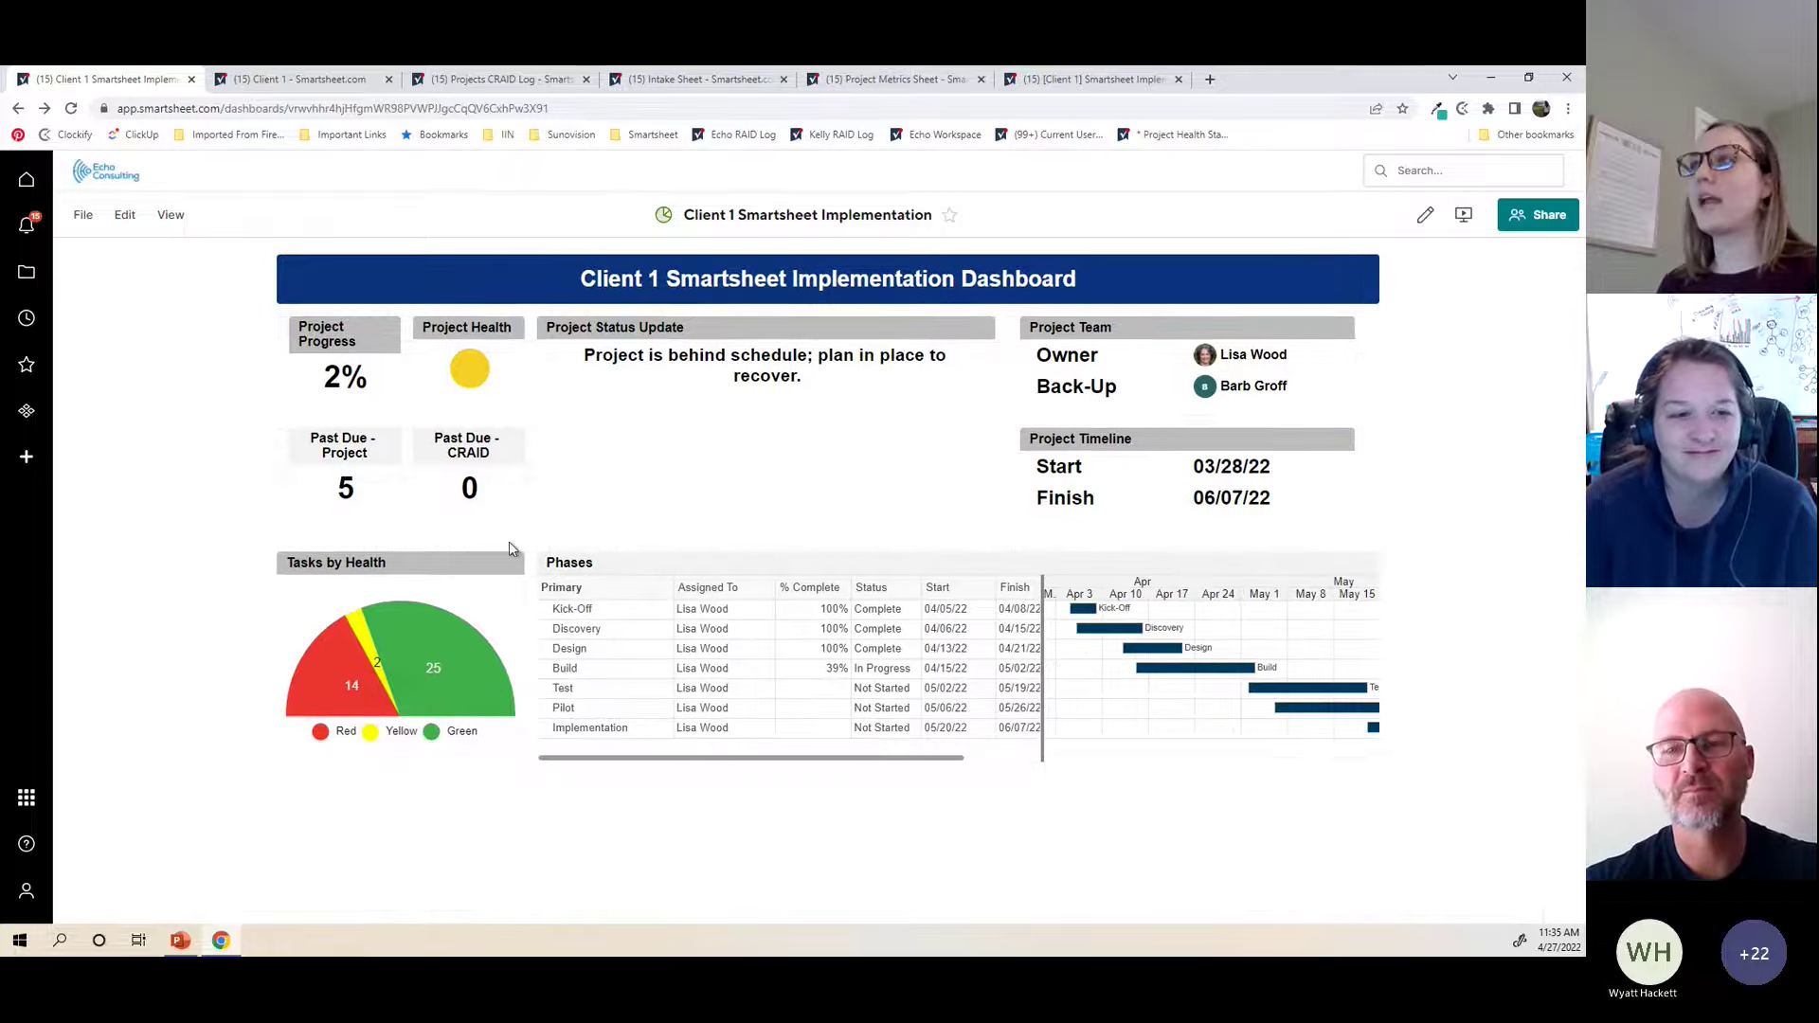
Step: Open the Open Tasks by Health report in the Client 1 folder and review its displayed columns and its Status and Task Type filters
click(313, 80)
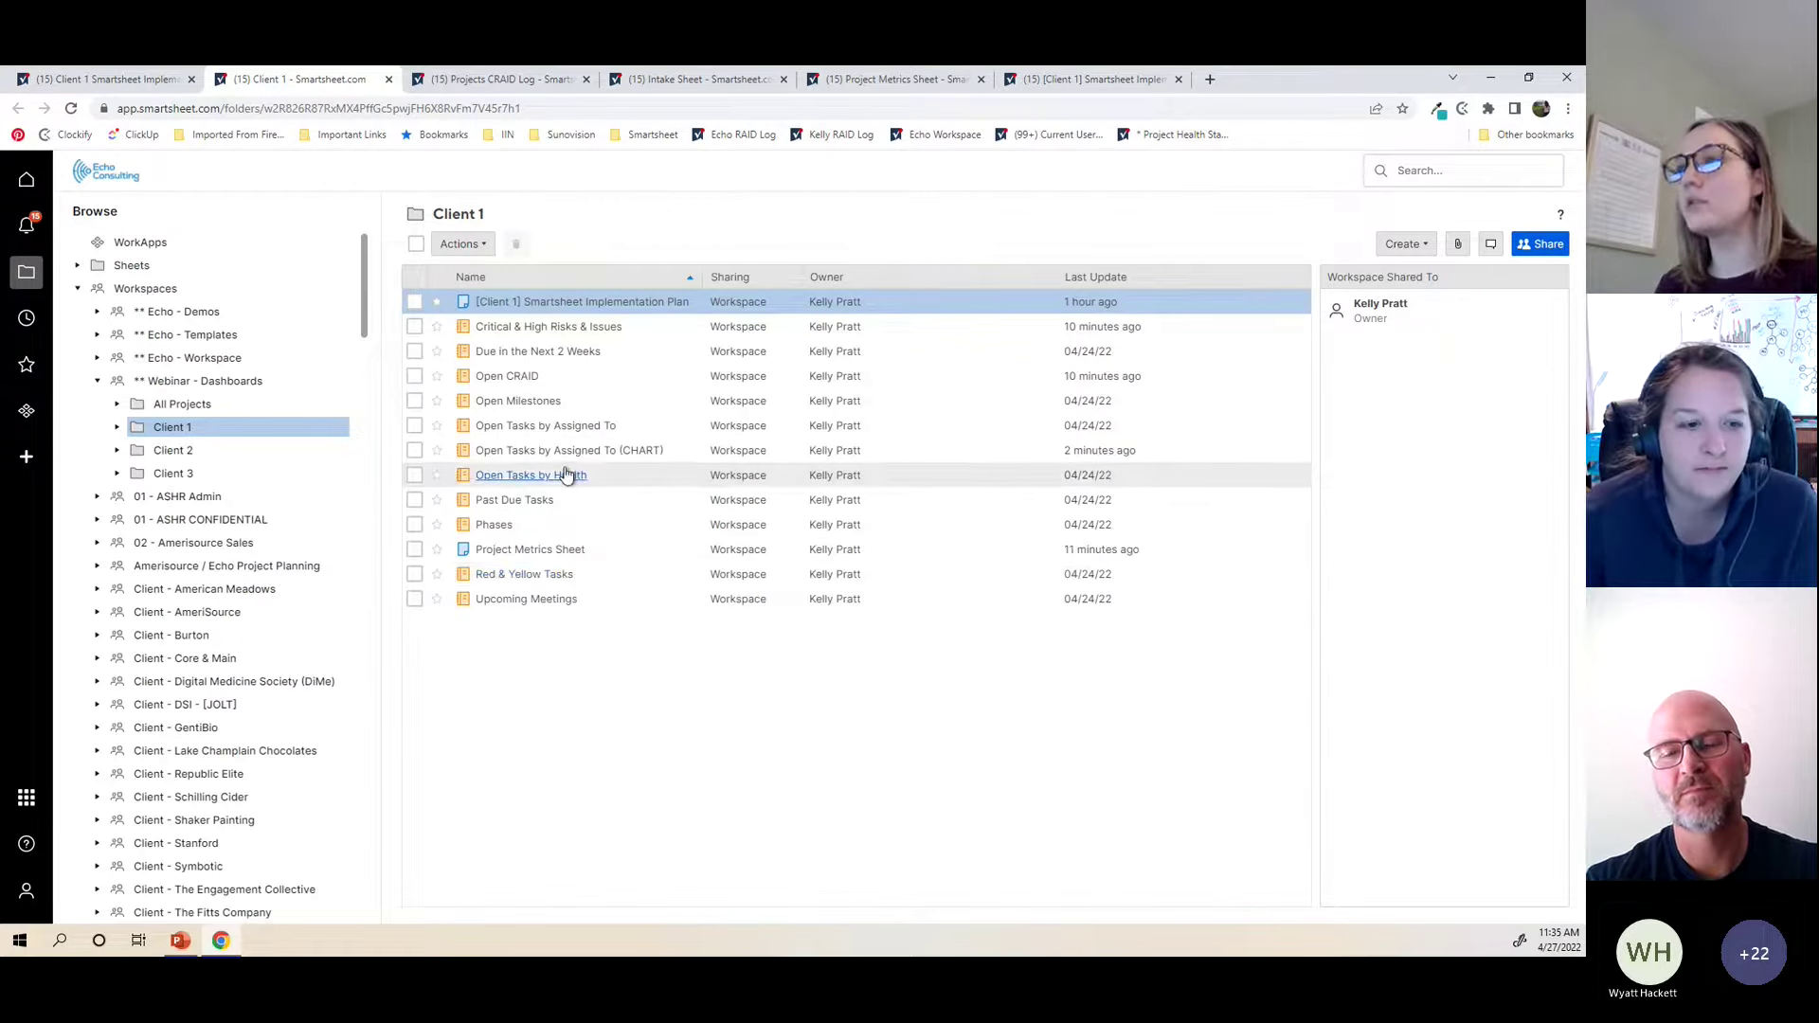
click(518, 479)
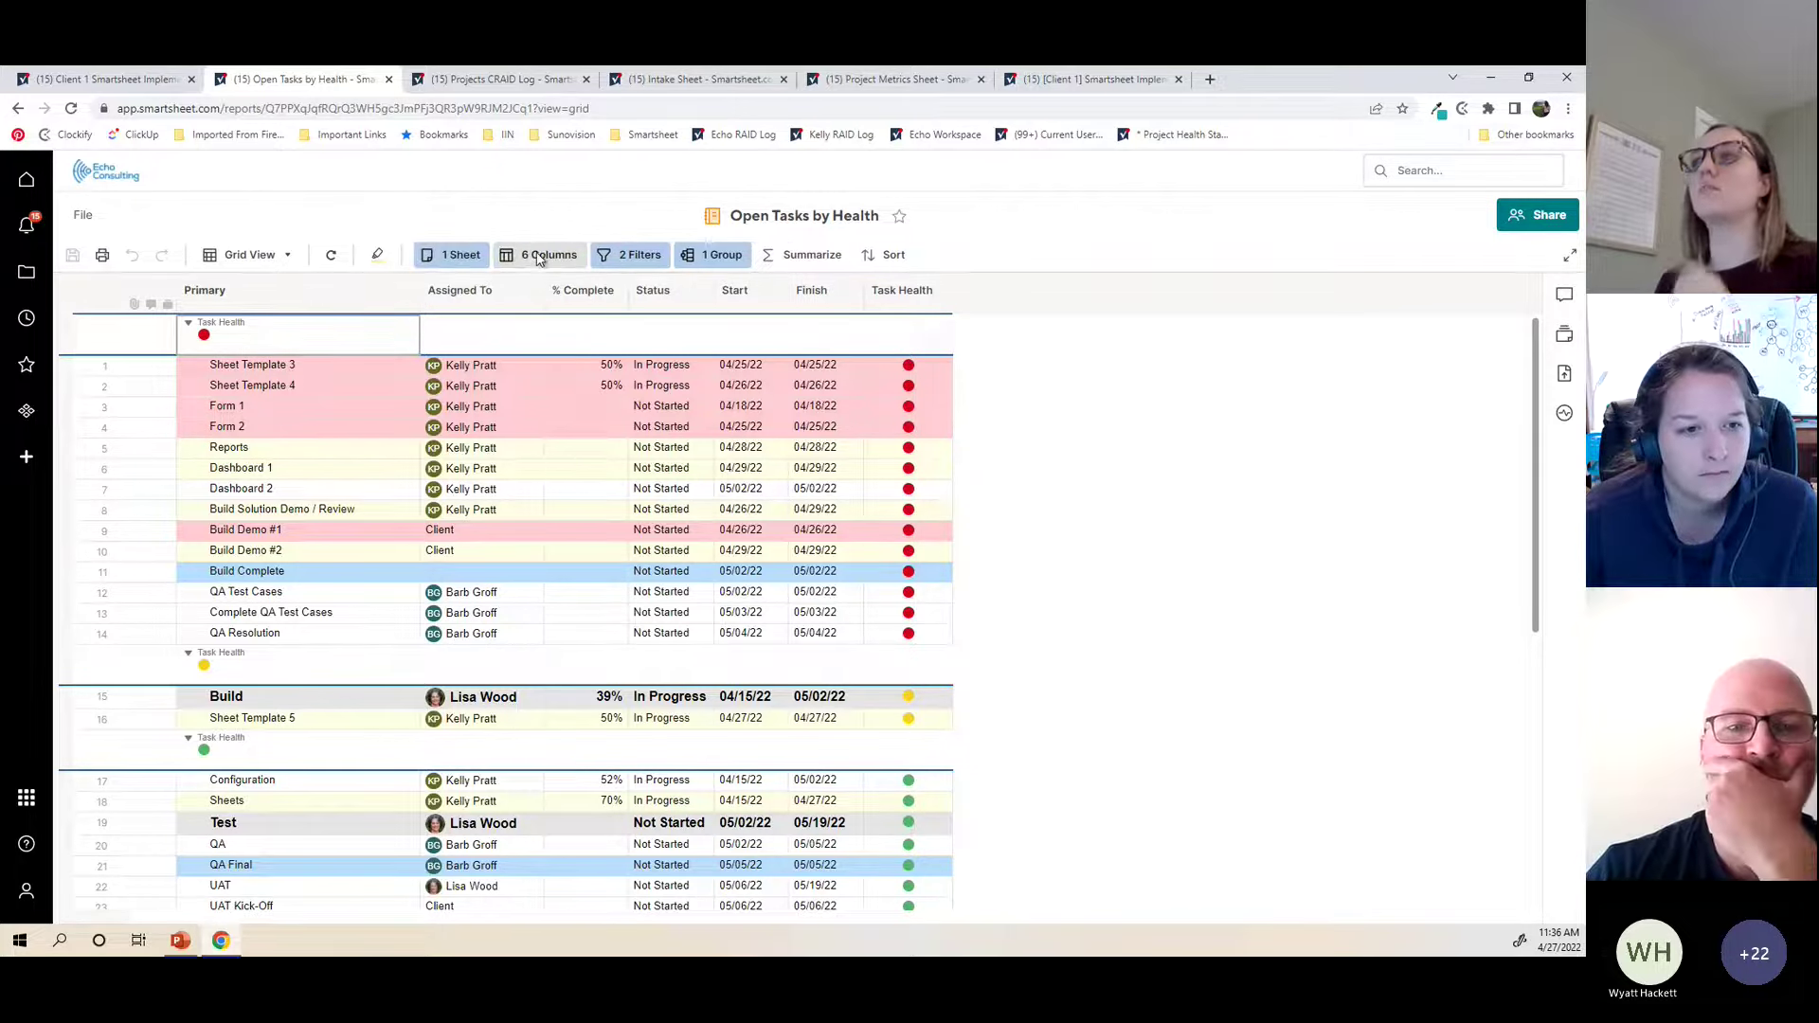
mouse_move(801, 393)
mouse_down()
mouse_move(803, 568)
mouse_move(803, 386)
mouse_up()
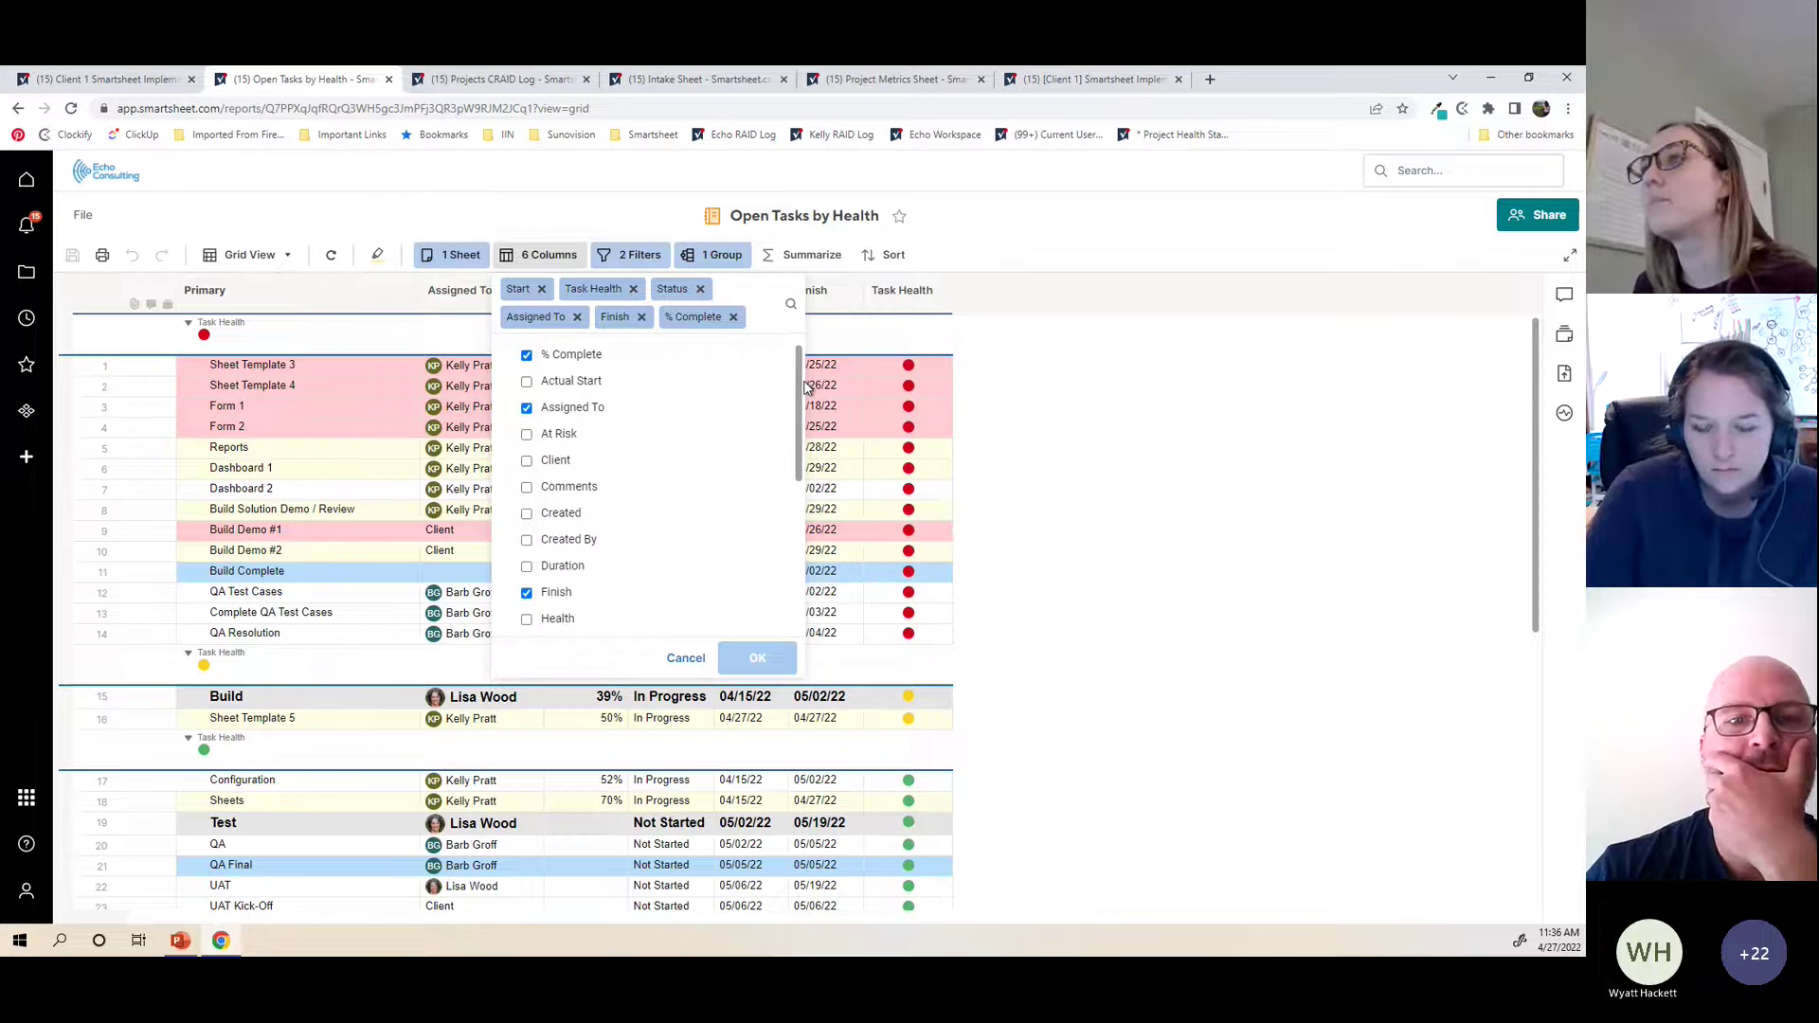
click(650, 257)
click(636, 266)
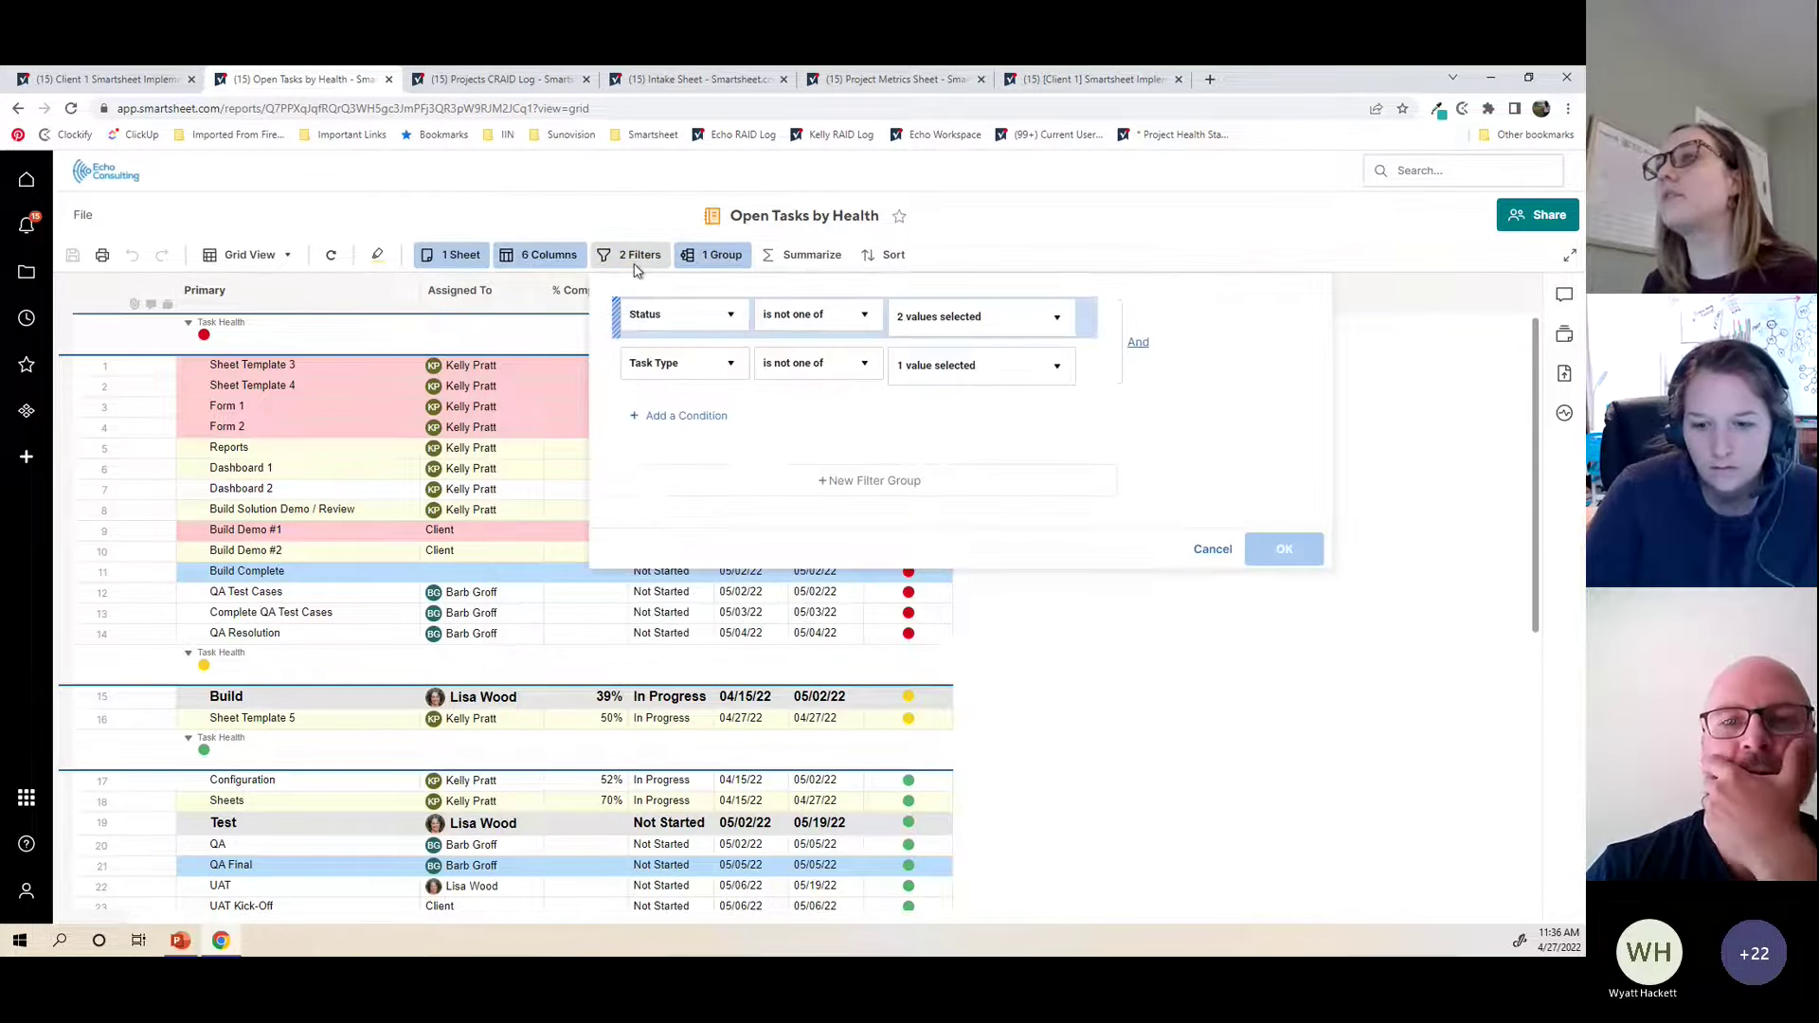
mouse_move(971, 321)
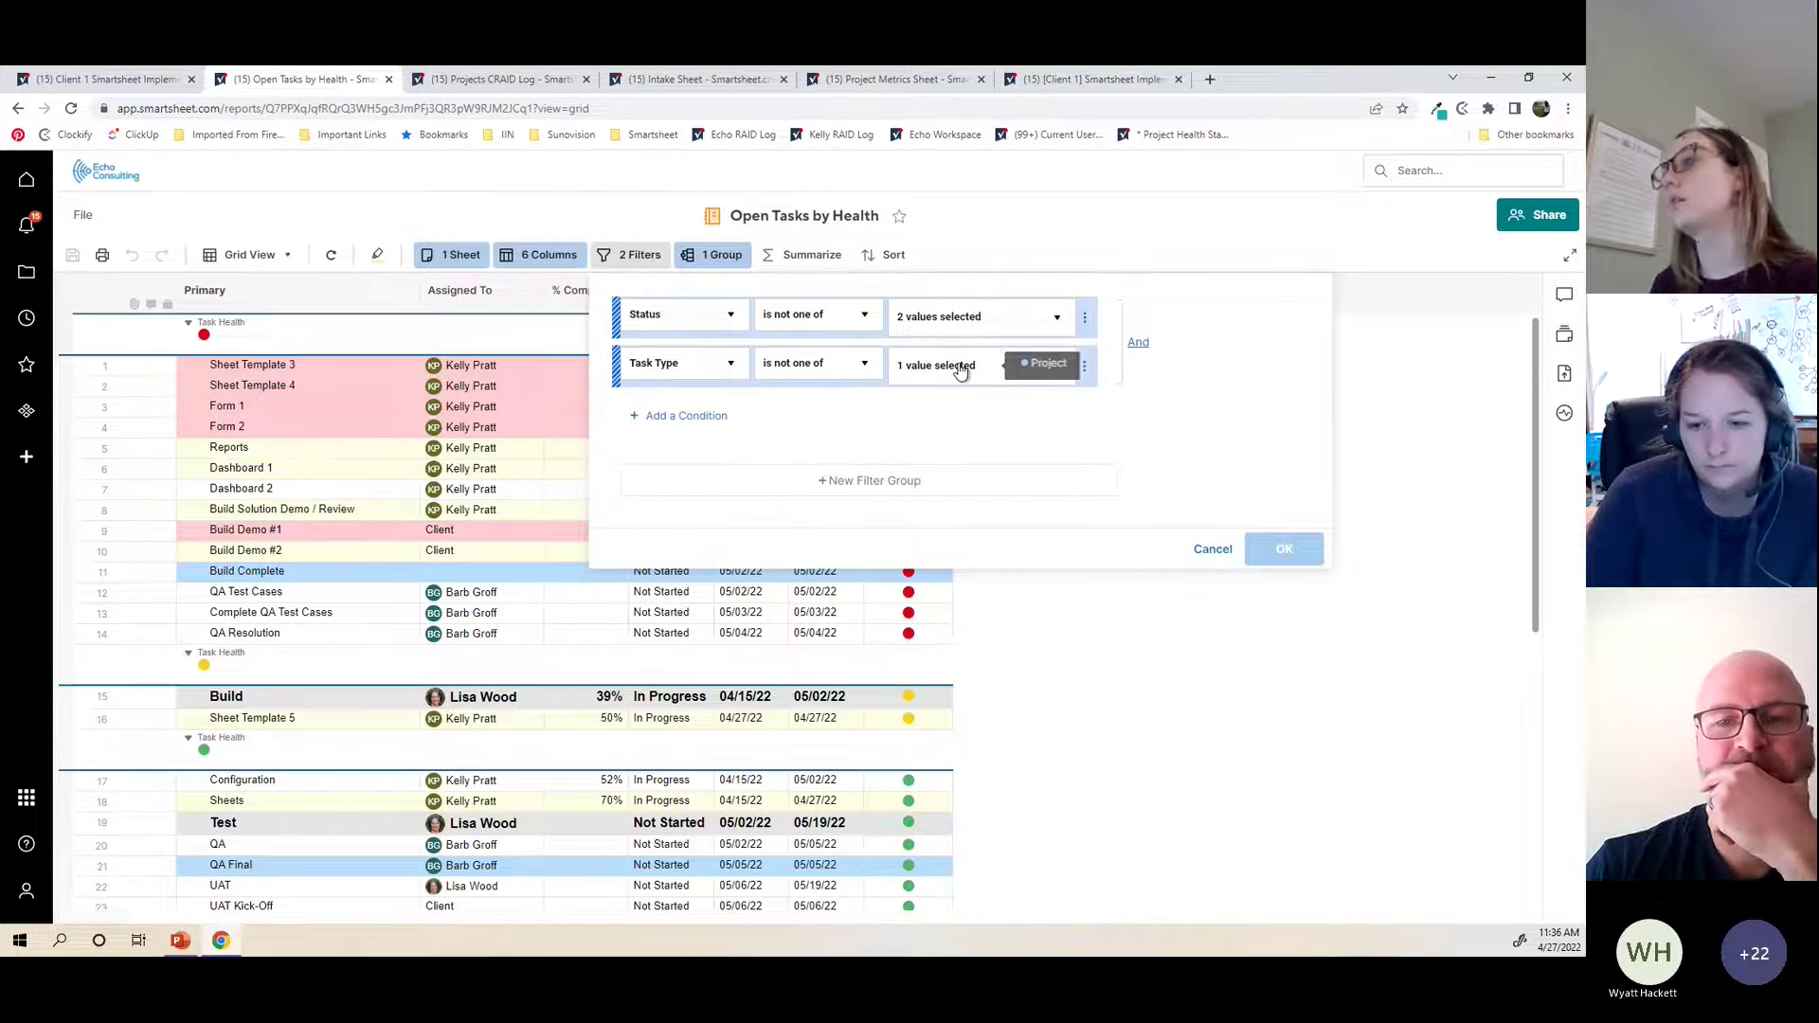
mouse_move(974, 376)
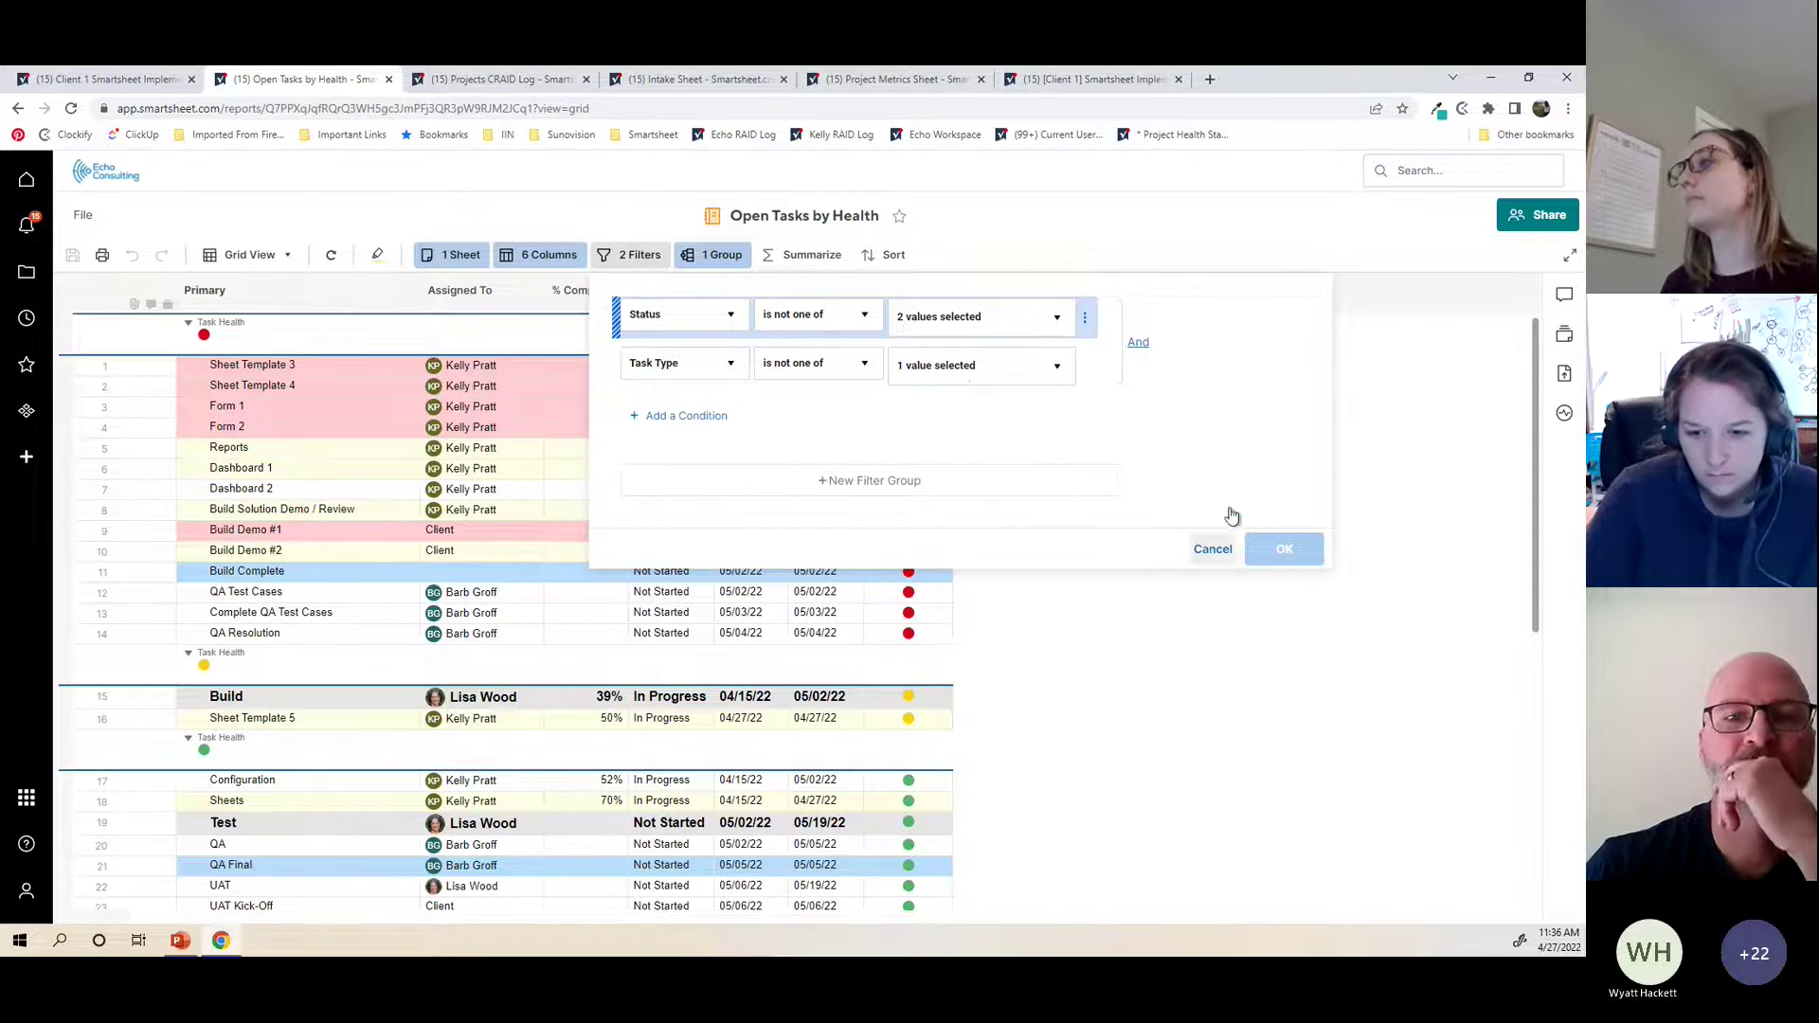
click(1213, 549)
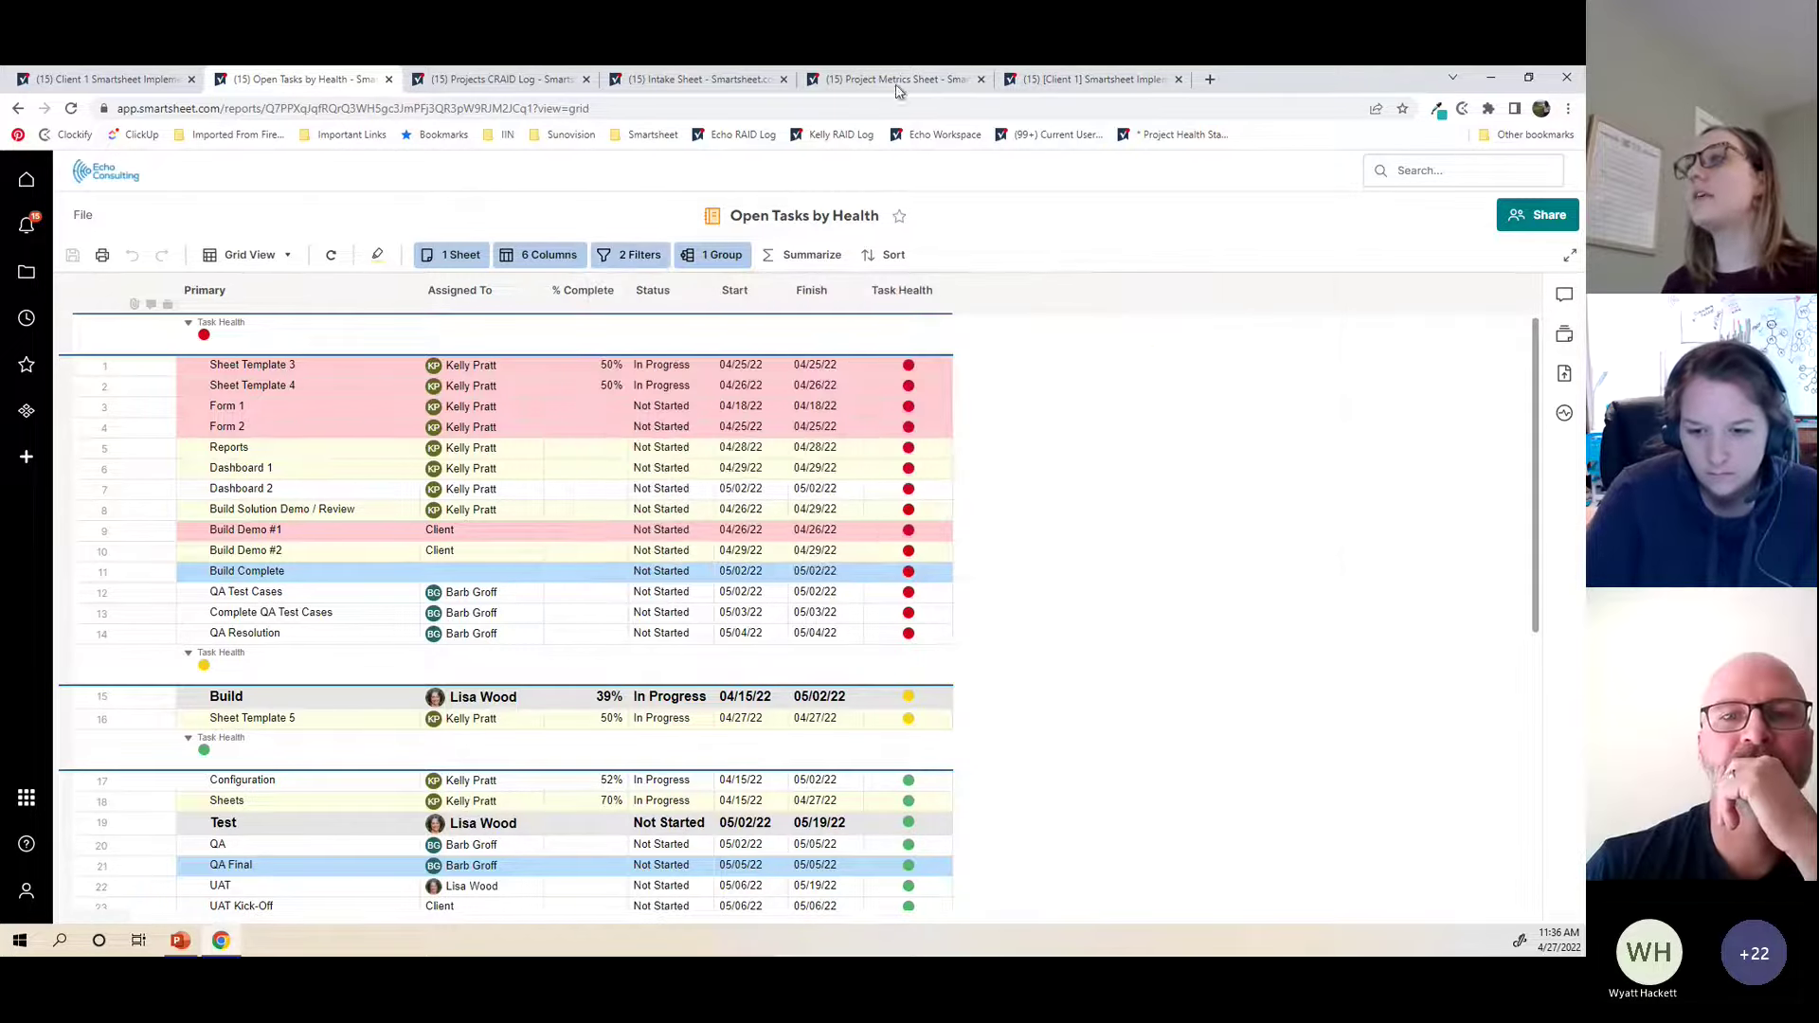
Step: Examine the report's grouping by Task Health and the task rows in each health group
click(723, 258)
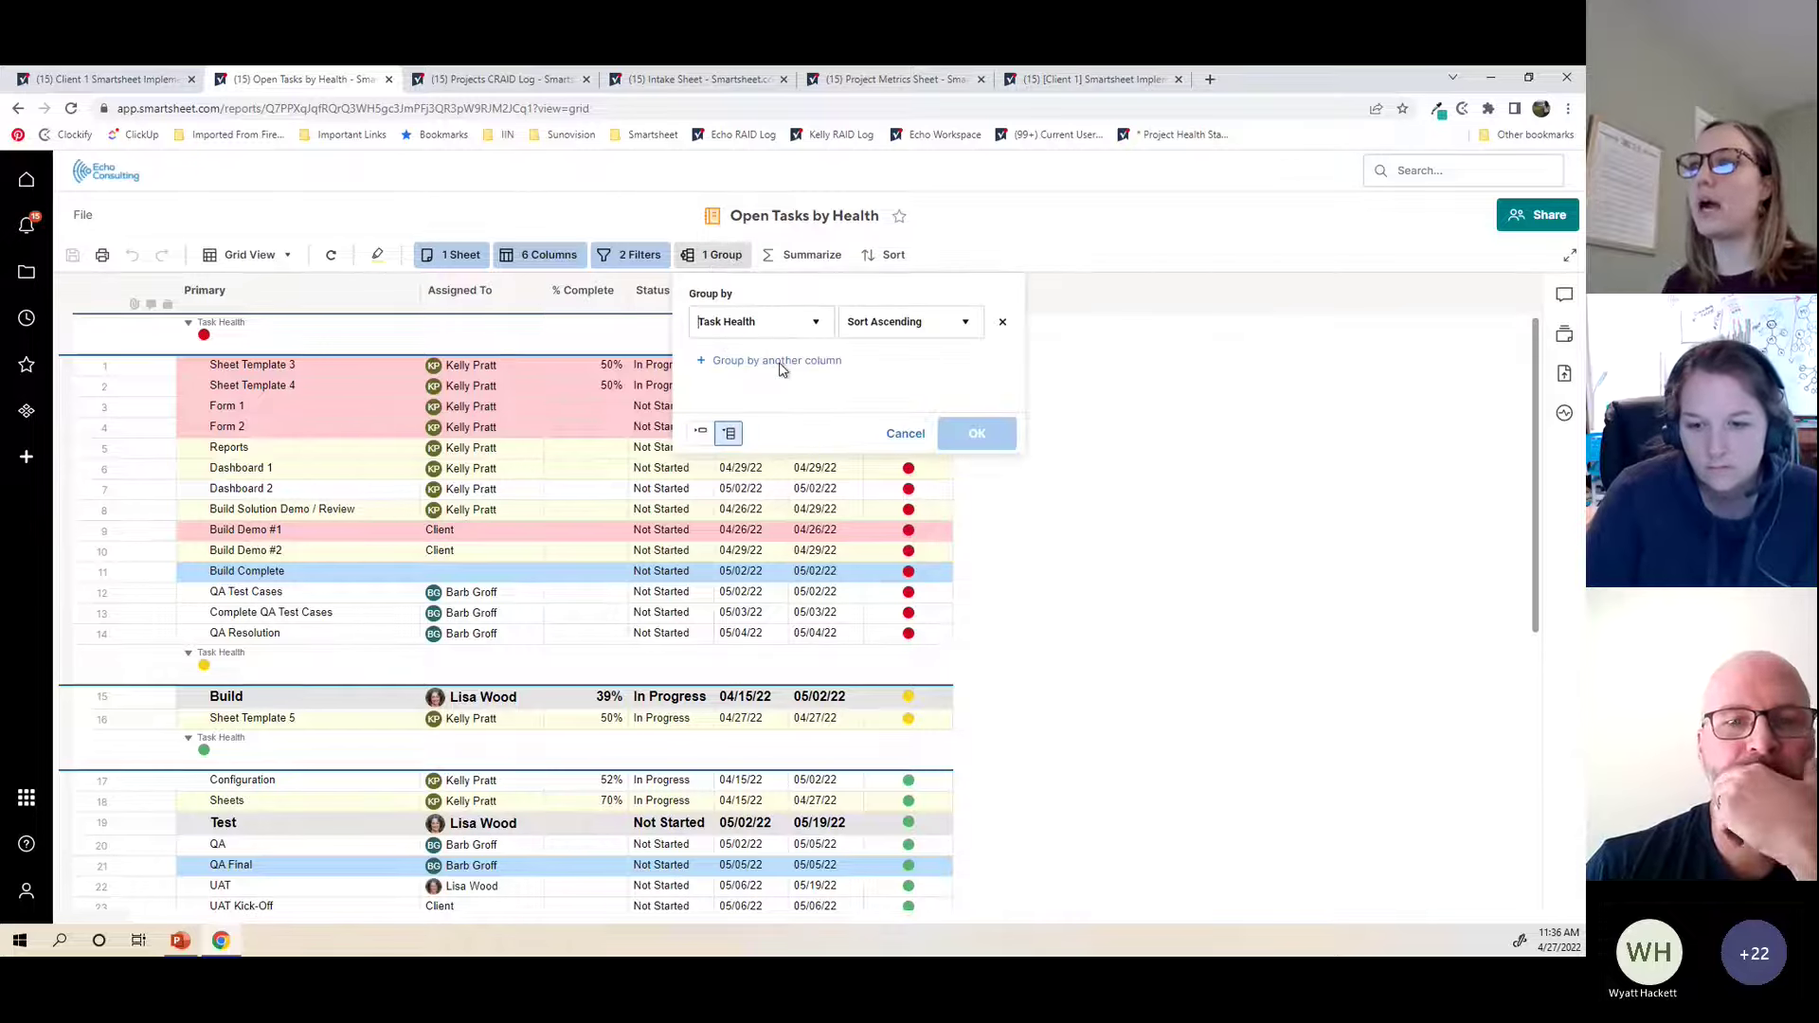
click(987, 241)
scroll(423, 485, down, 5)
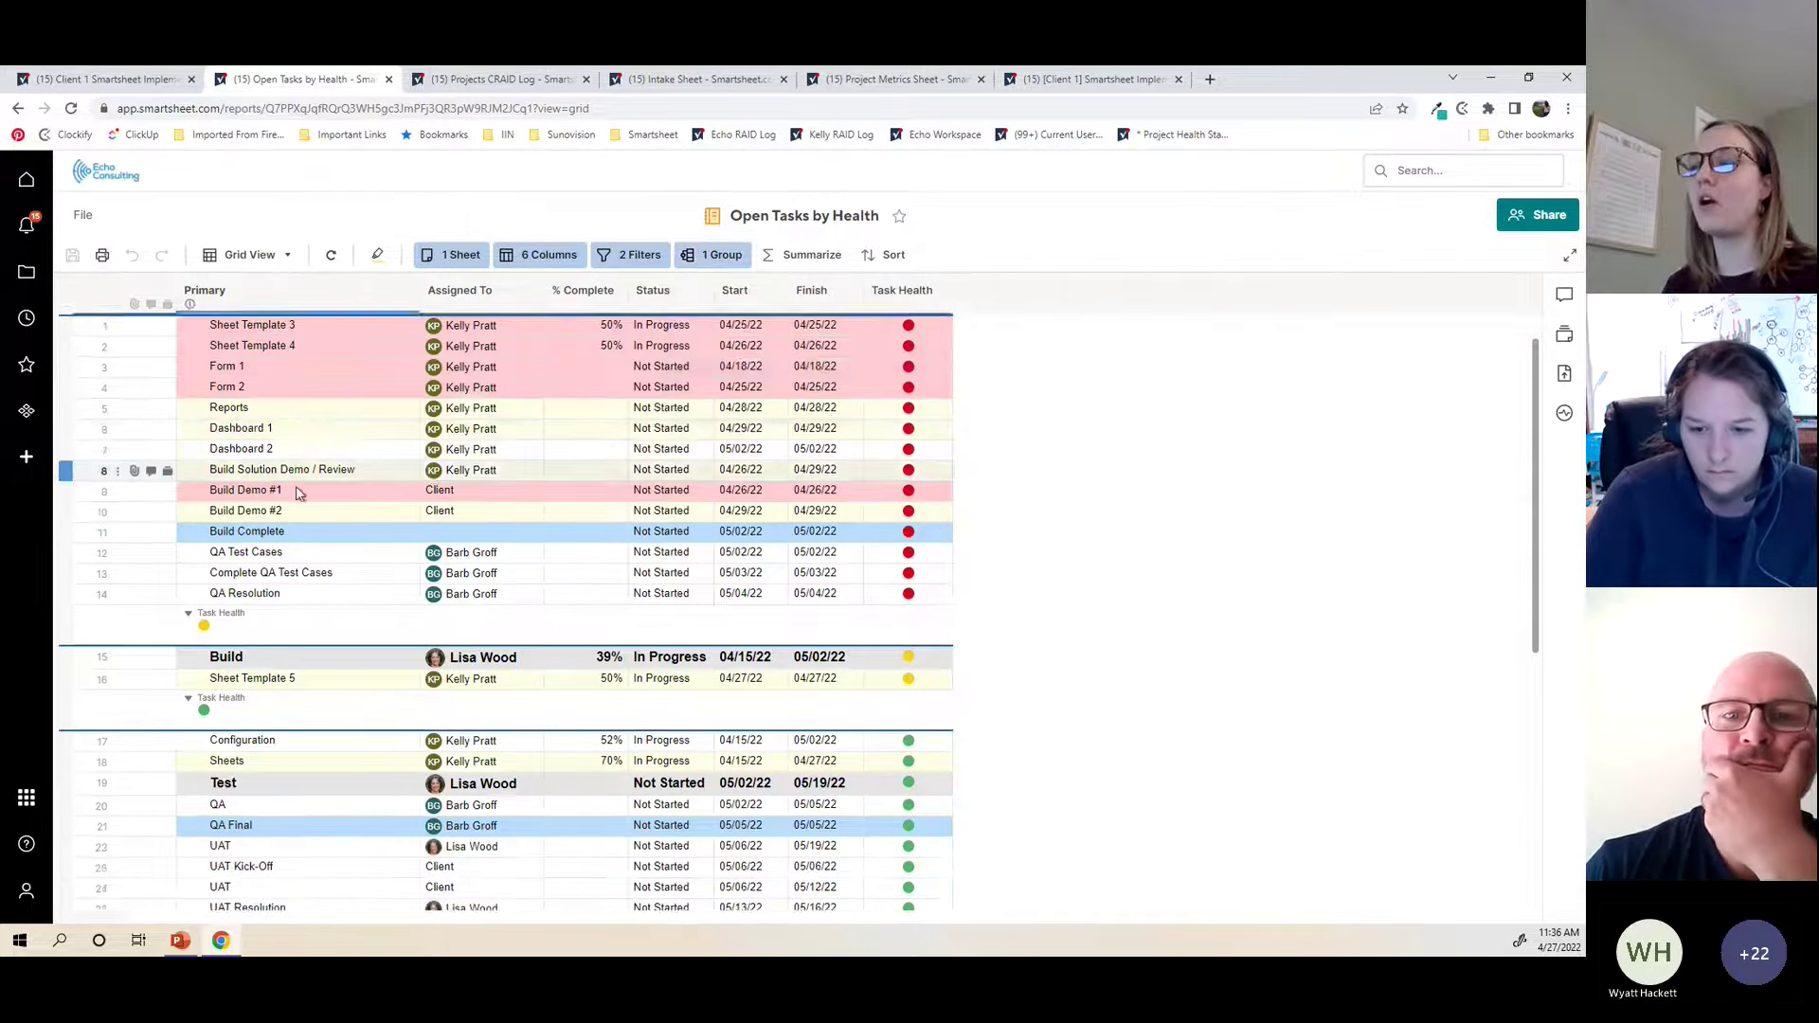
scroll(334, 576, up, 6)
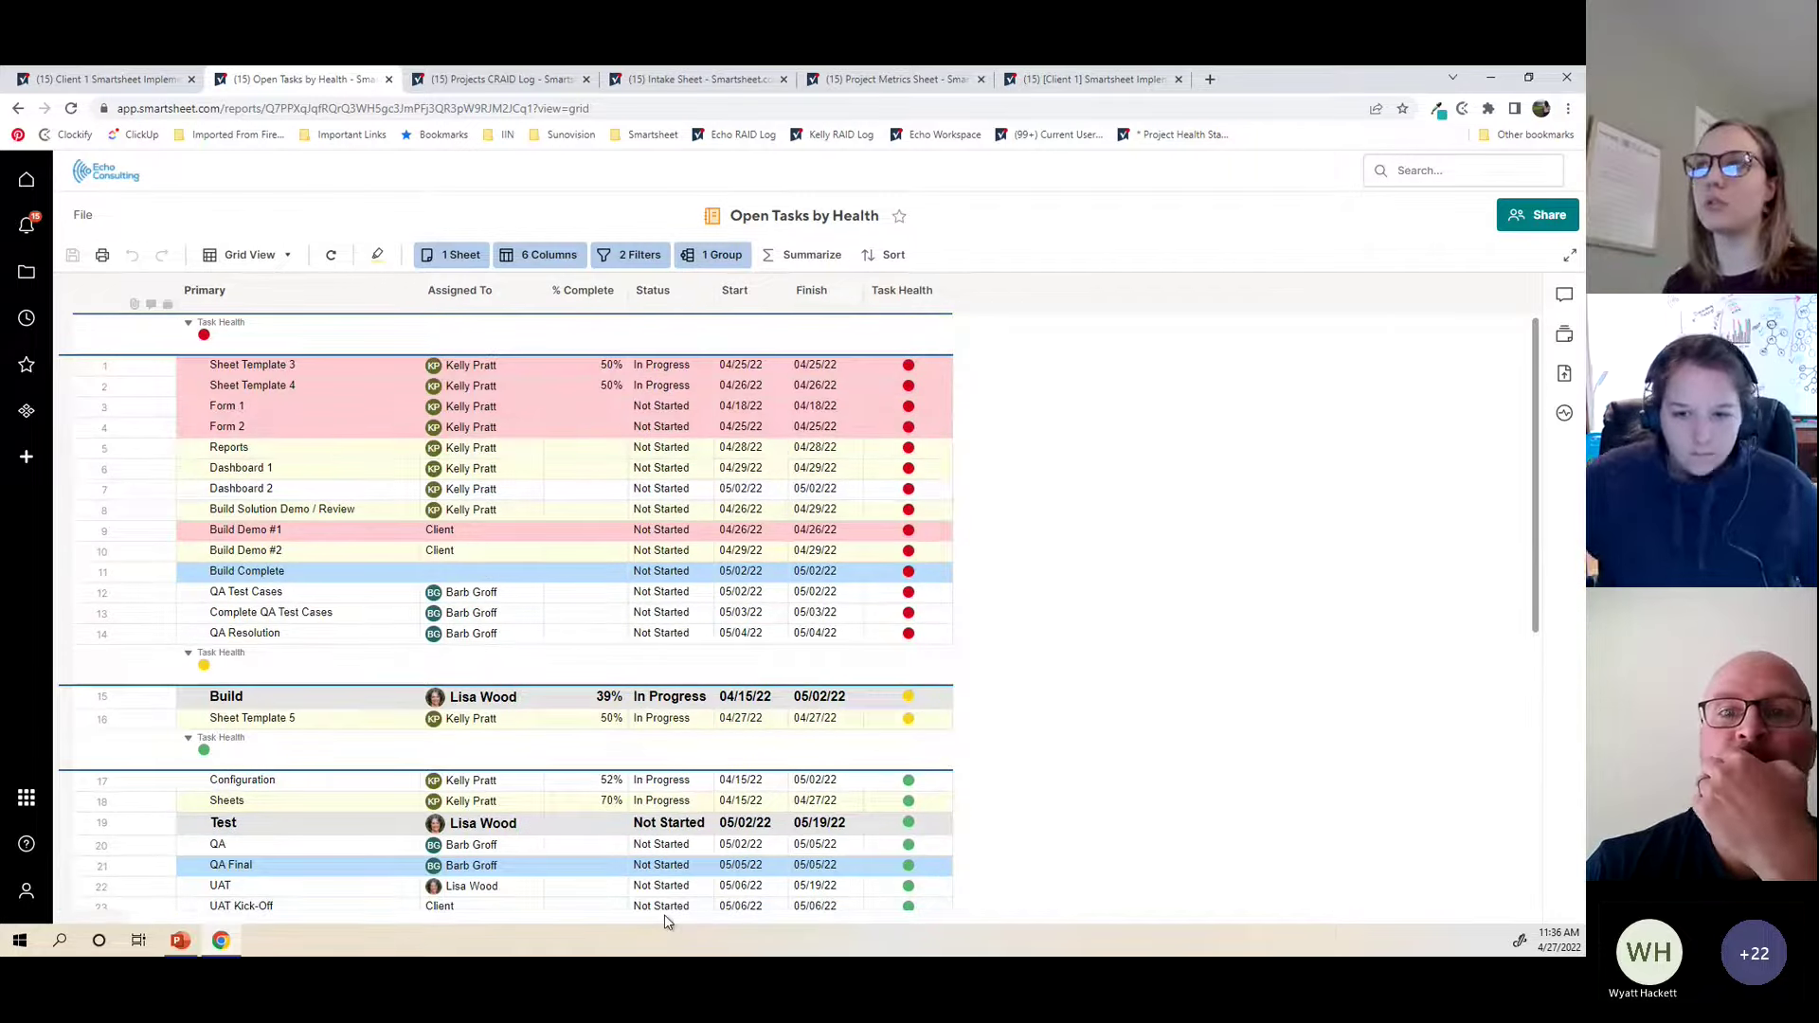
Step: On the Client 1 dashboard, set the Tasks by Health chart widget's behavior to open a Smartsheet item
key(ctrl+1)
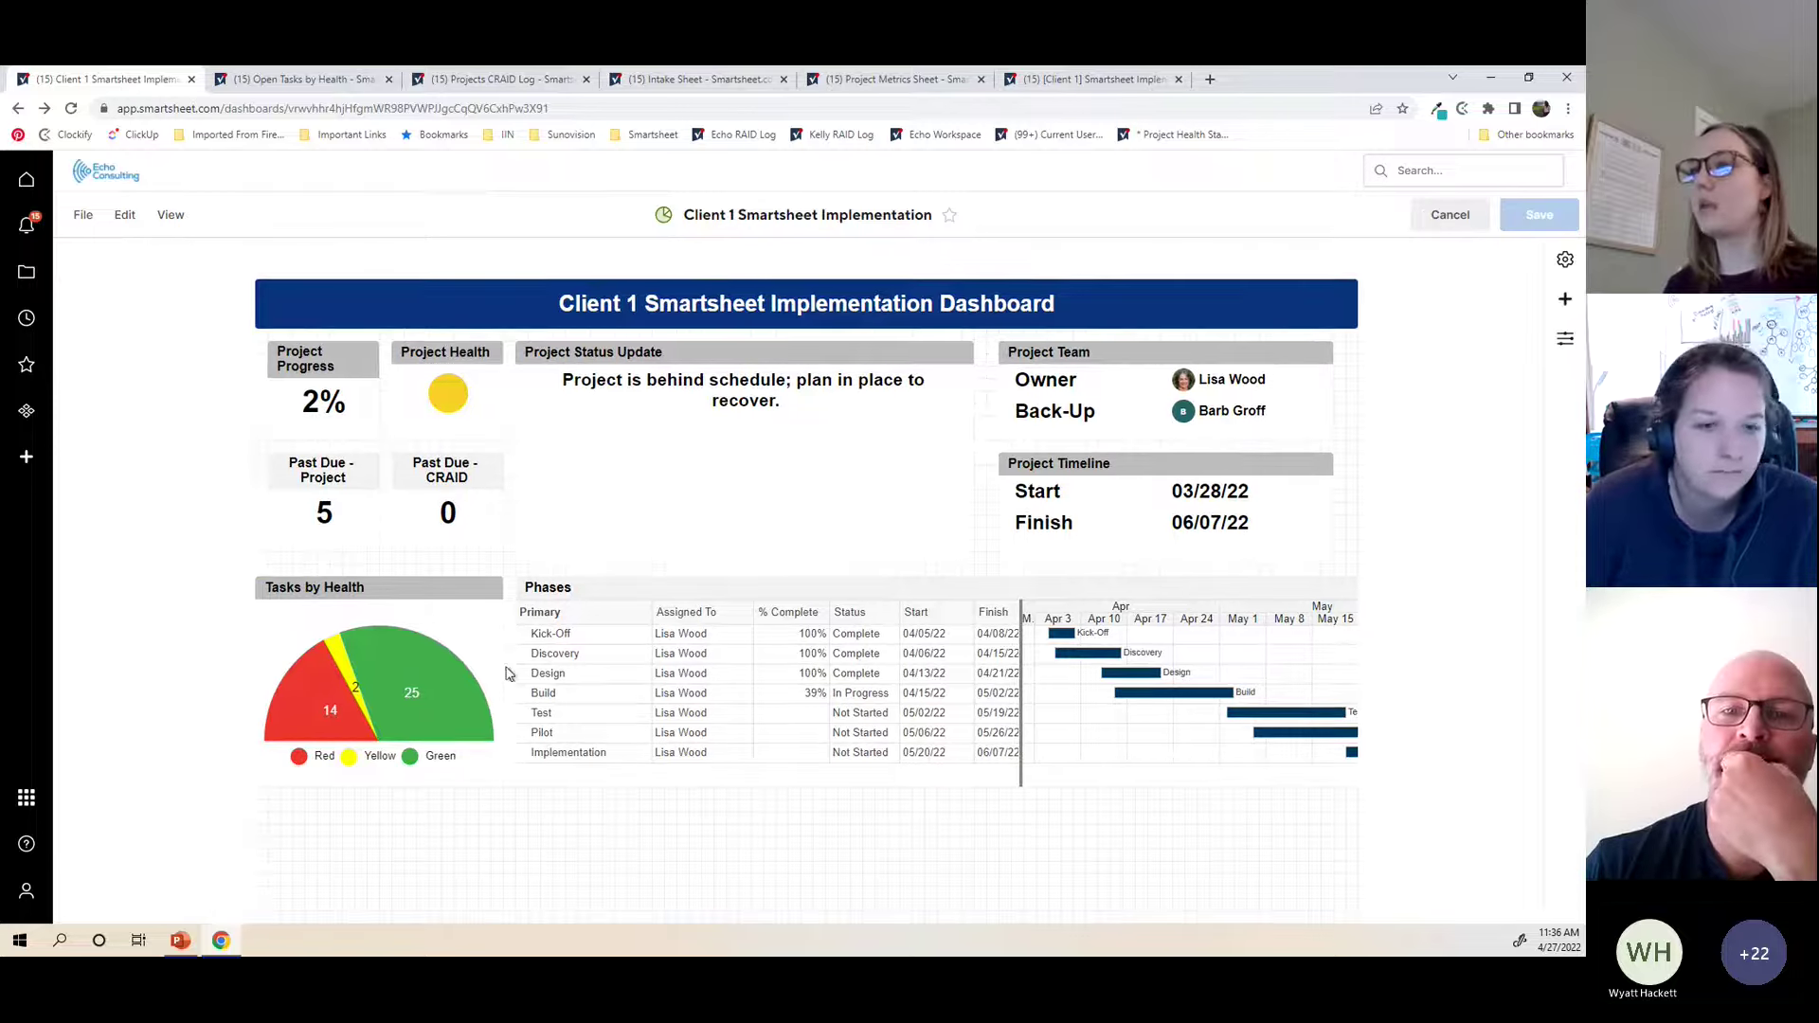
click(491, 588)
click(526, 618)
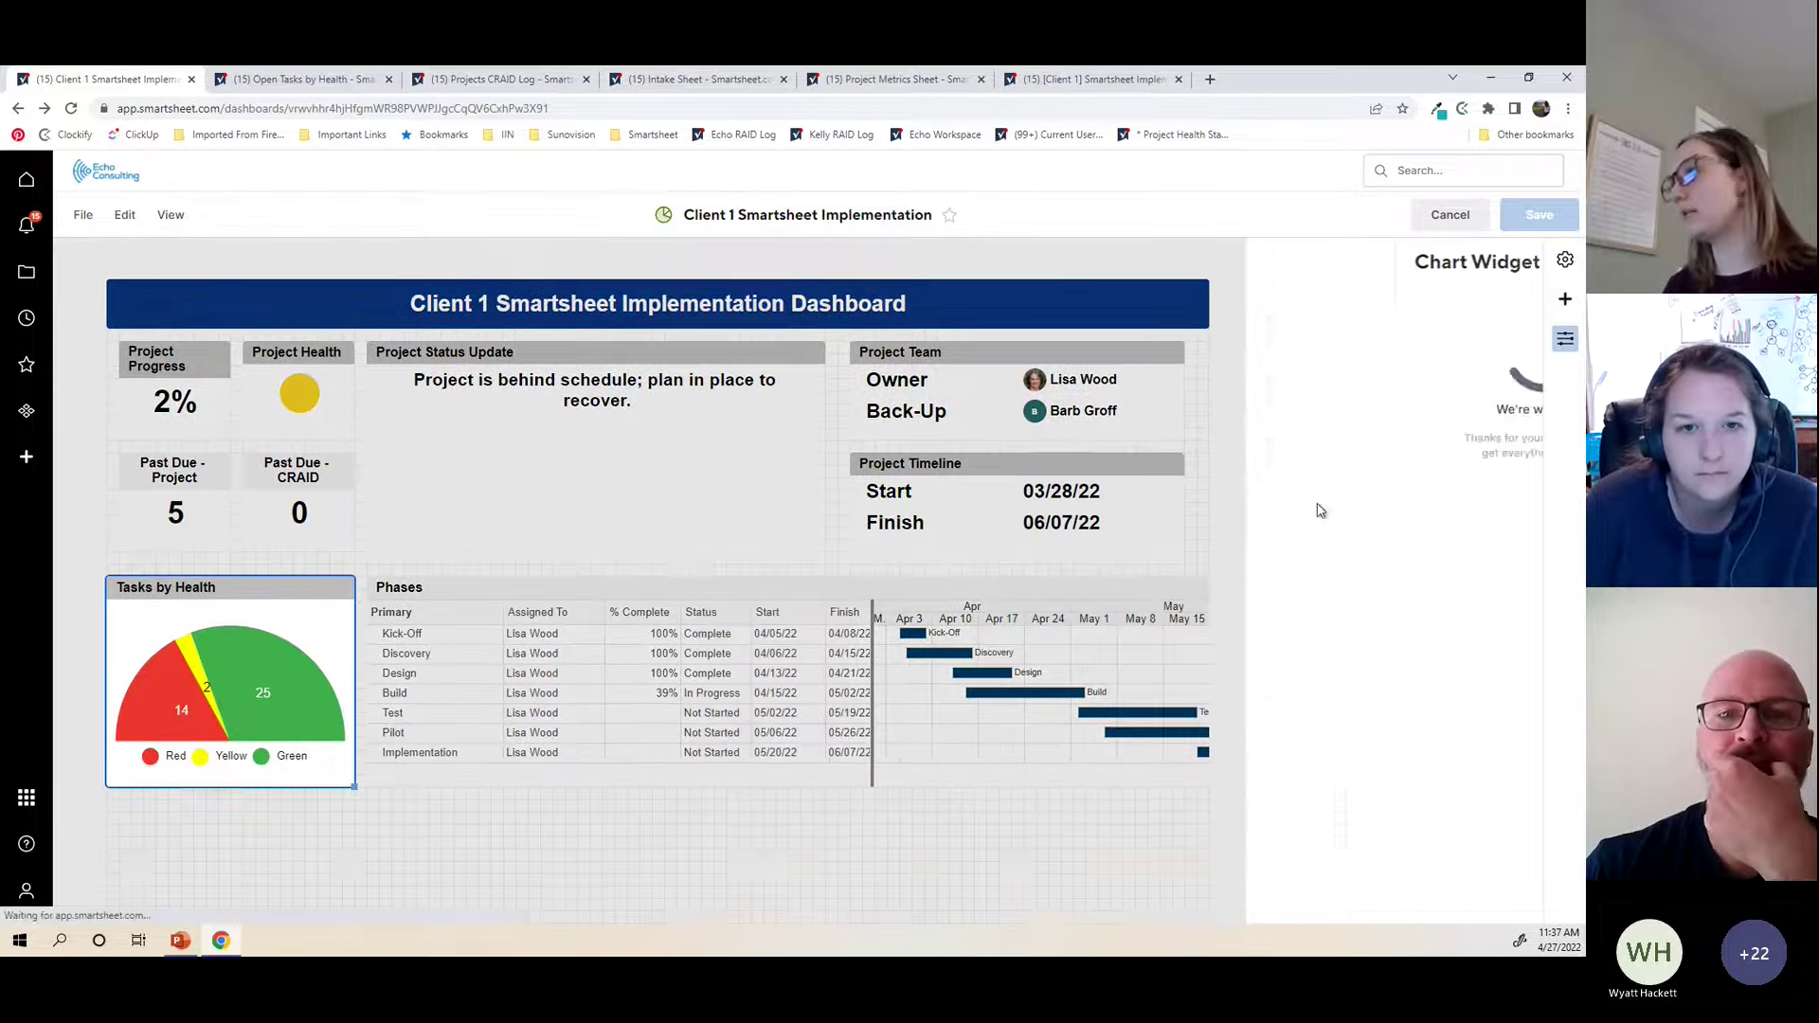
click(1322, 819)
click(1319, 536)
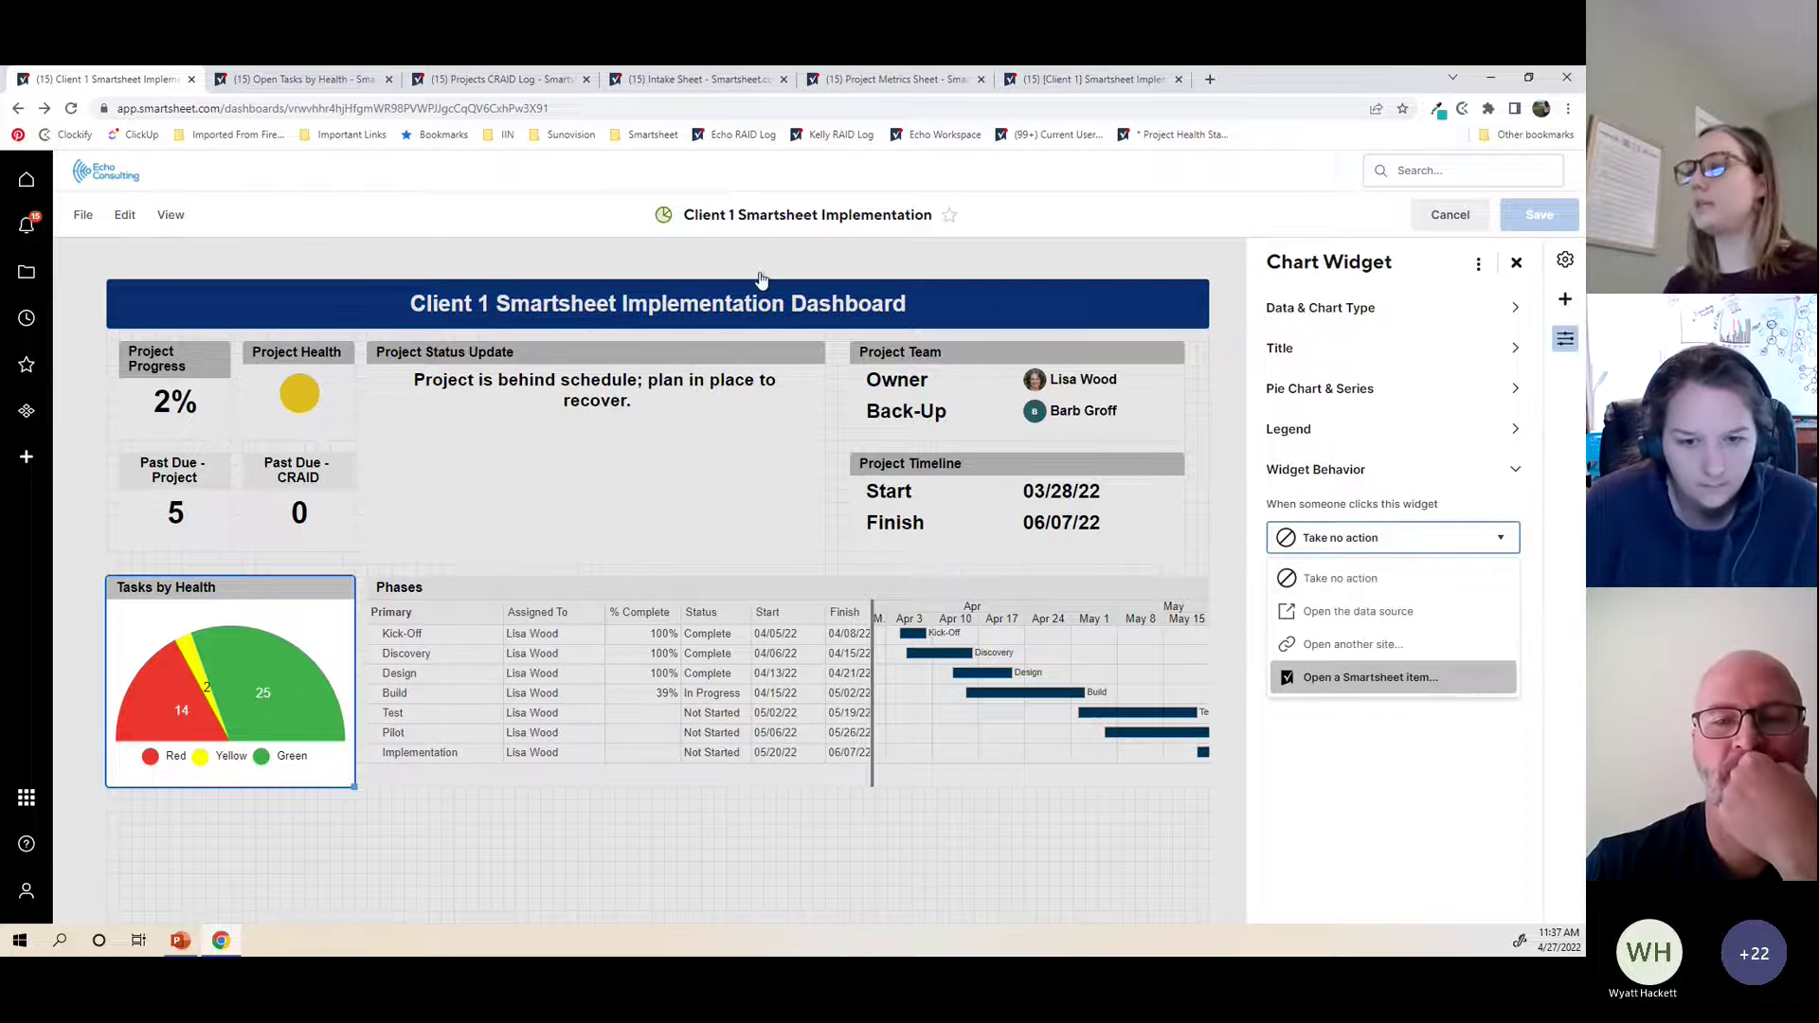
click(1367, 674)
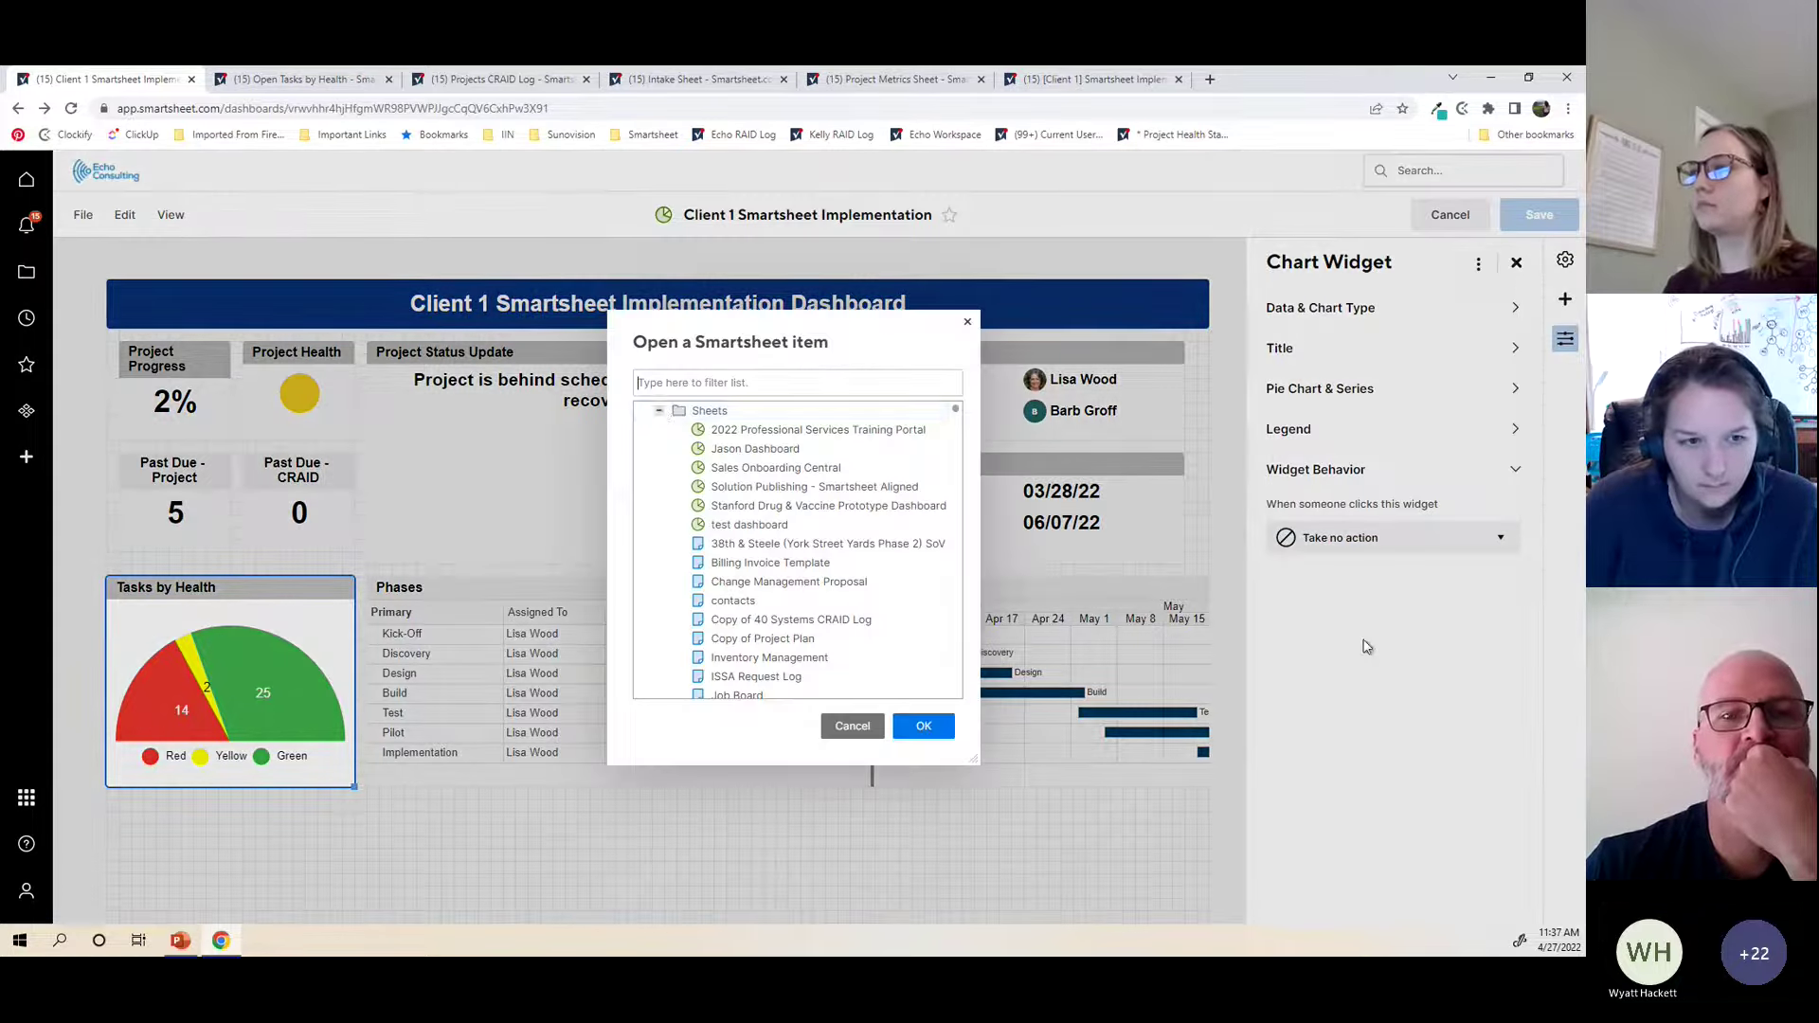
Step: Link the chart to the ALL Open Tasks by Health report in Webinar - Dashboards, All Projects, and save the dashboard
click(659, 410)
click(659, 448)
click(658, 449)
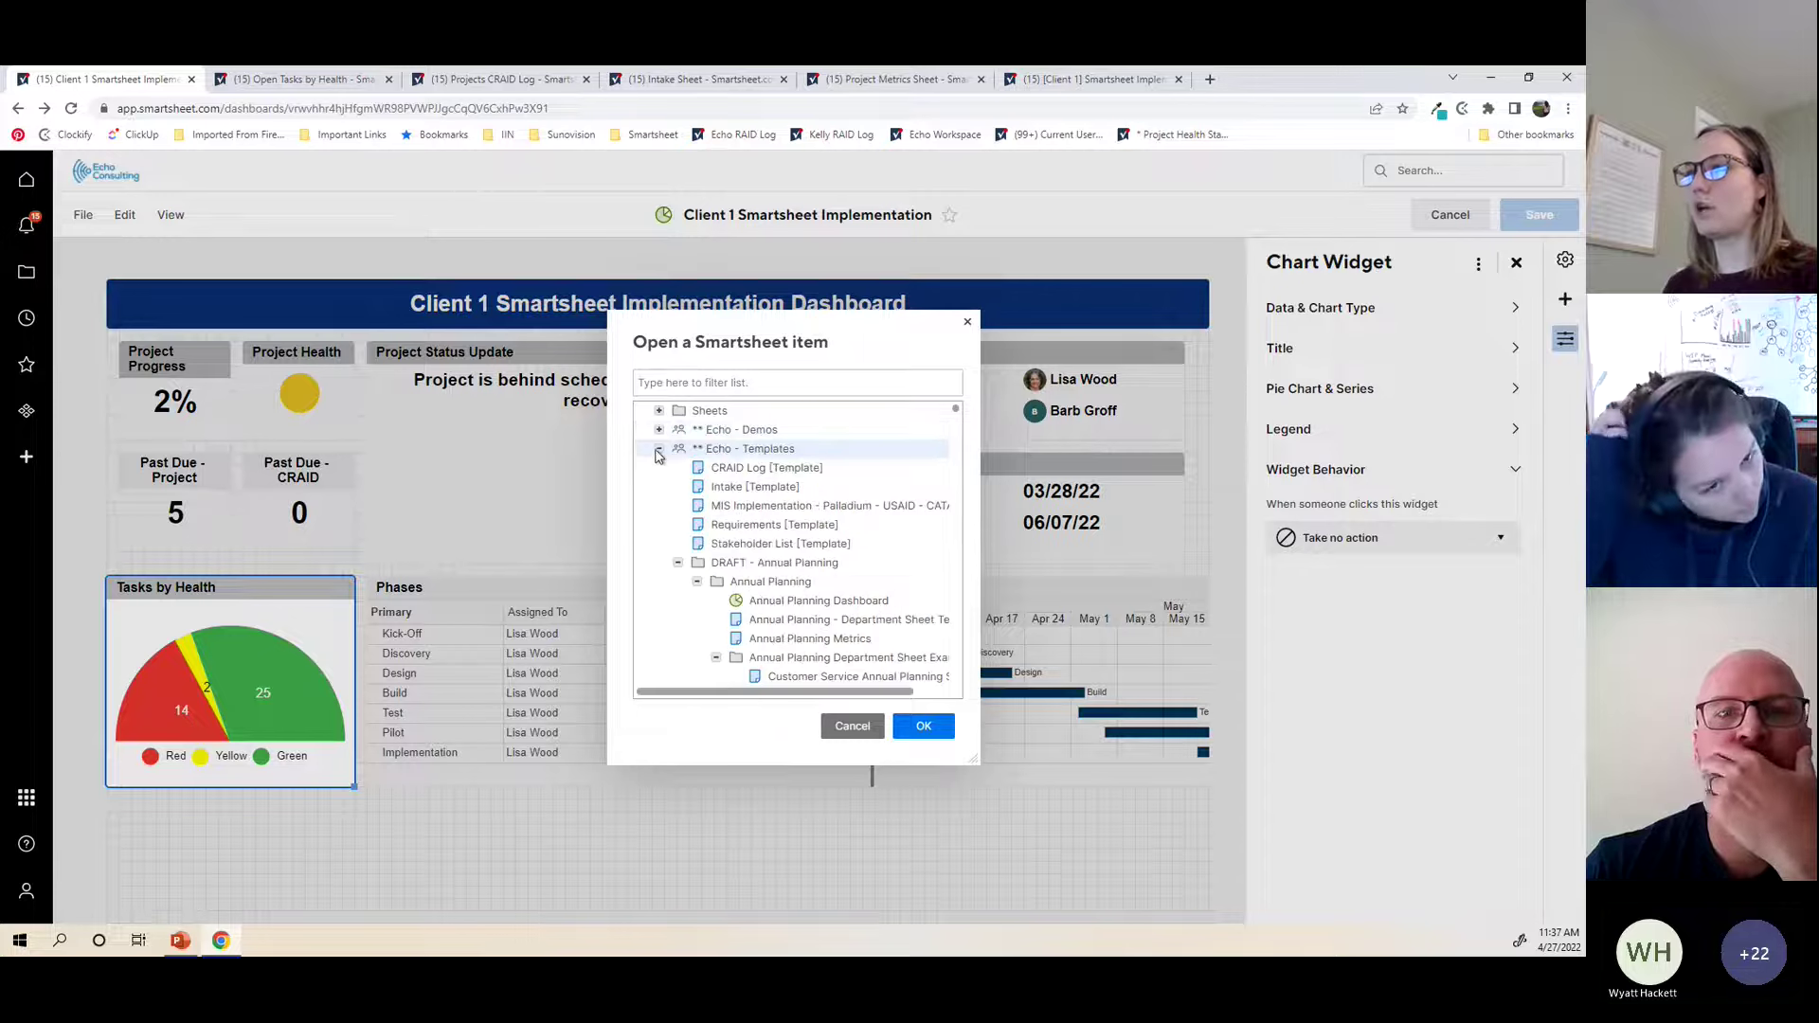
click(658, 486)
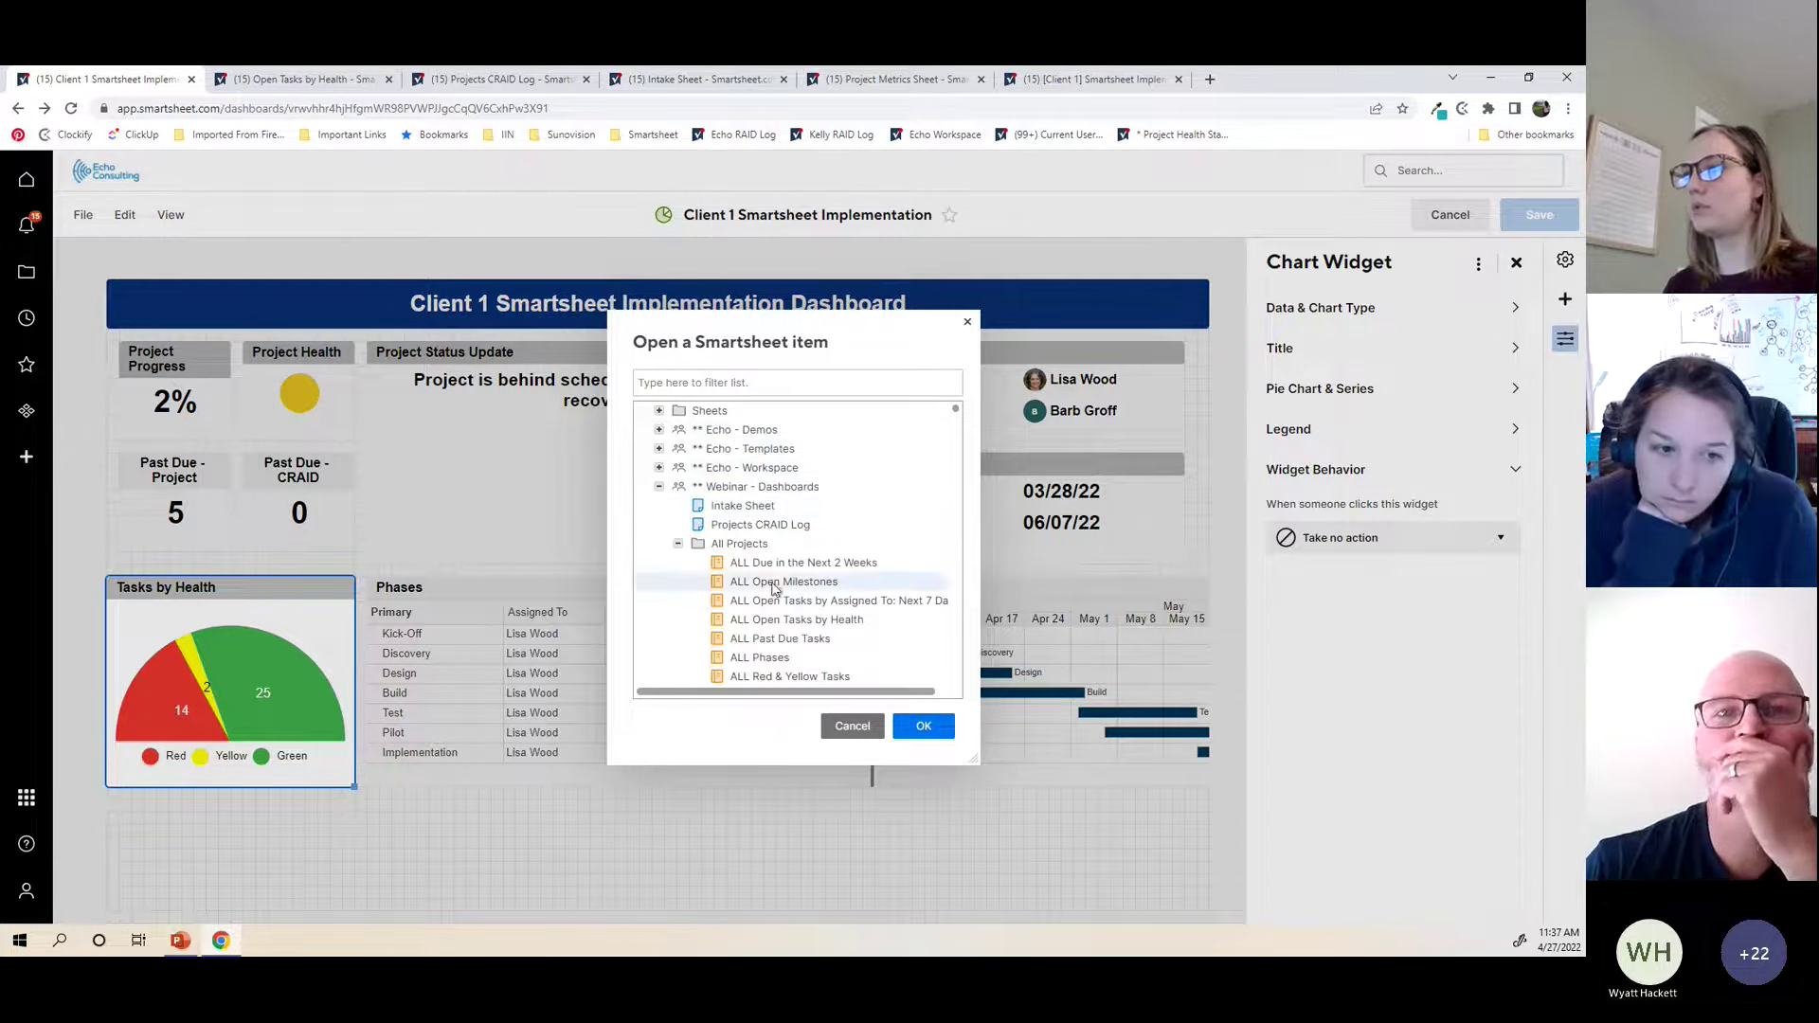
click(821, 620)
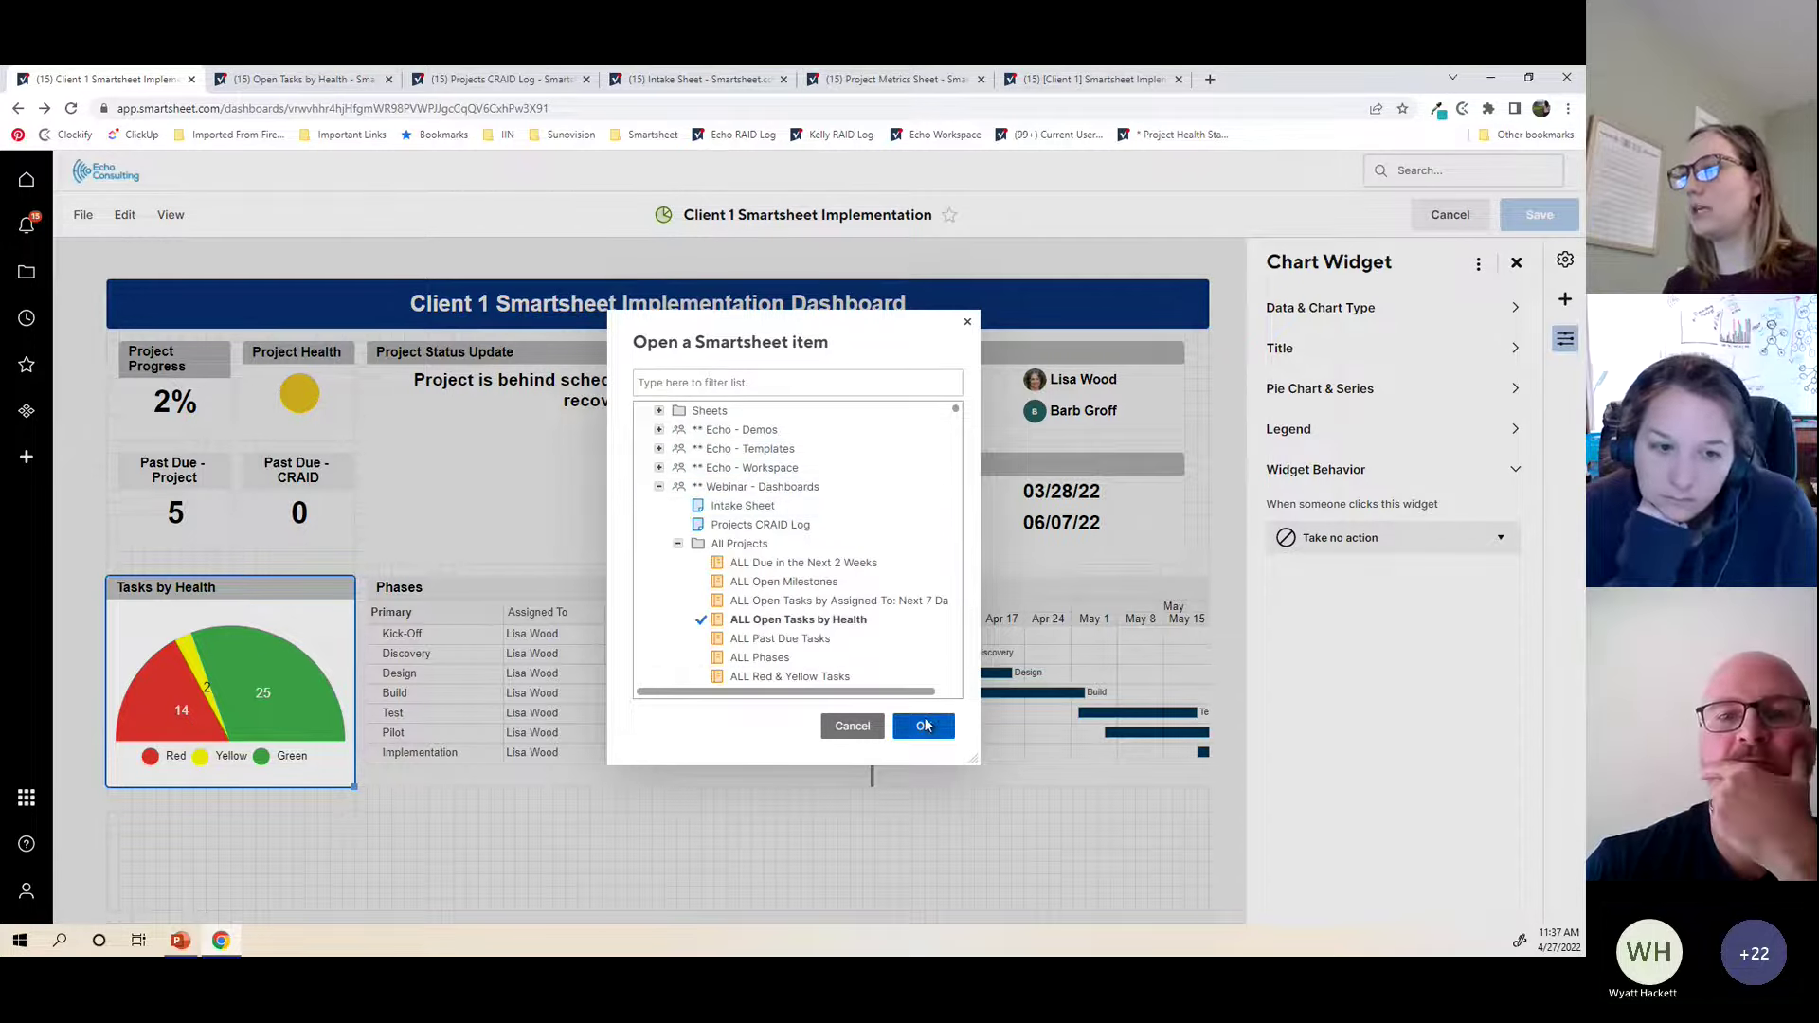
click(924, 725)
key(ctrl+s)
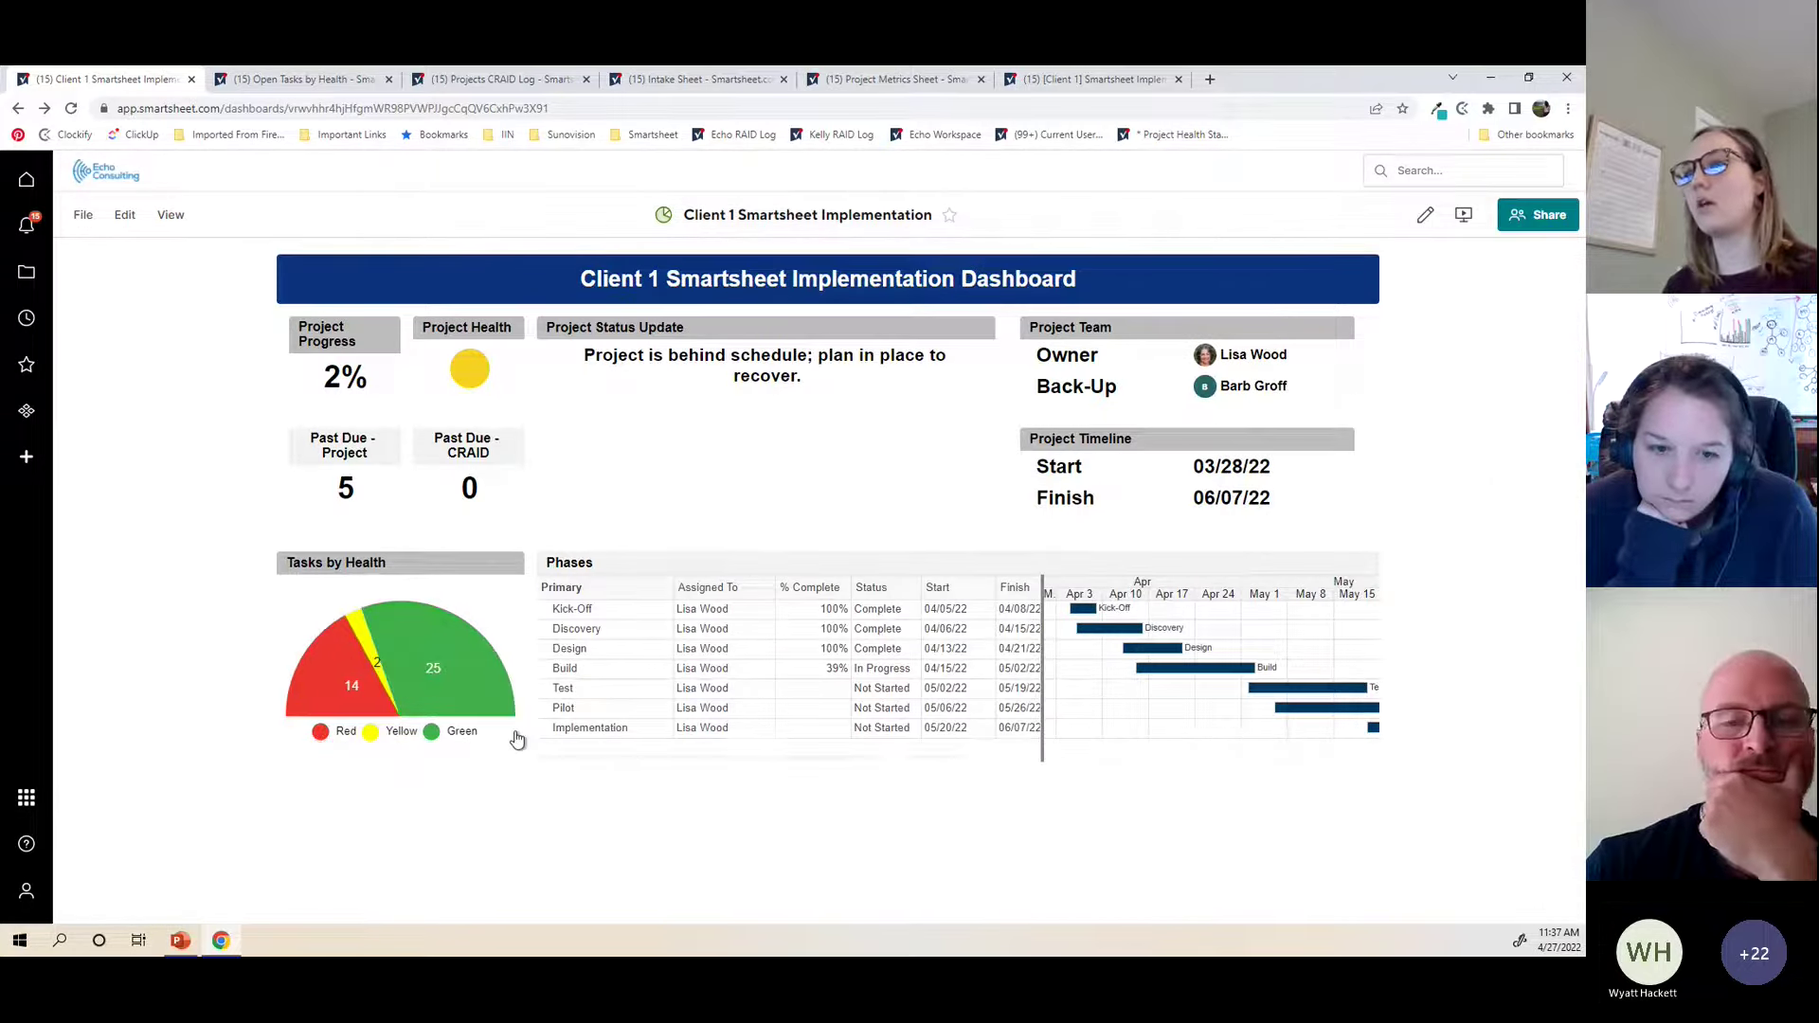
Step: Start editing the Client 1 Smartsheet Implementation dashboard and display the widget types that can be added
click(1426, 218)
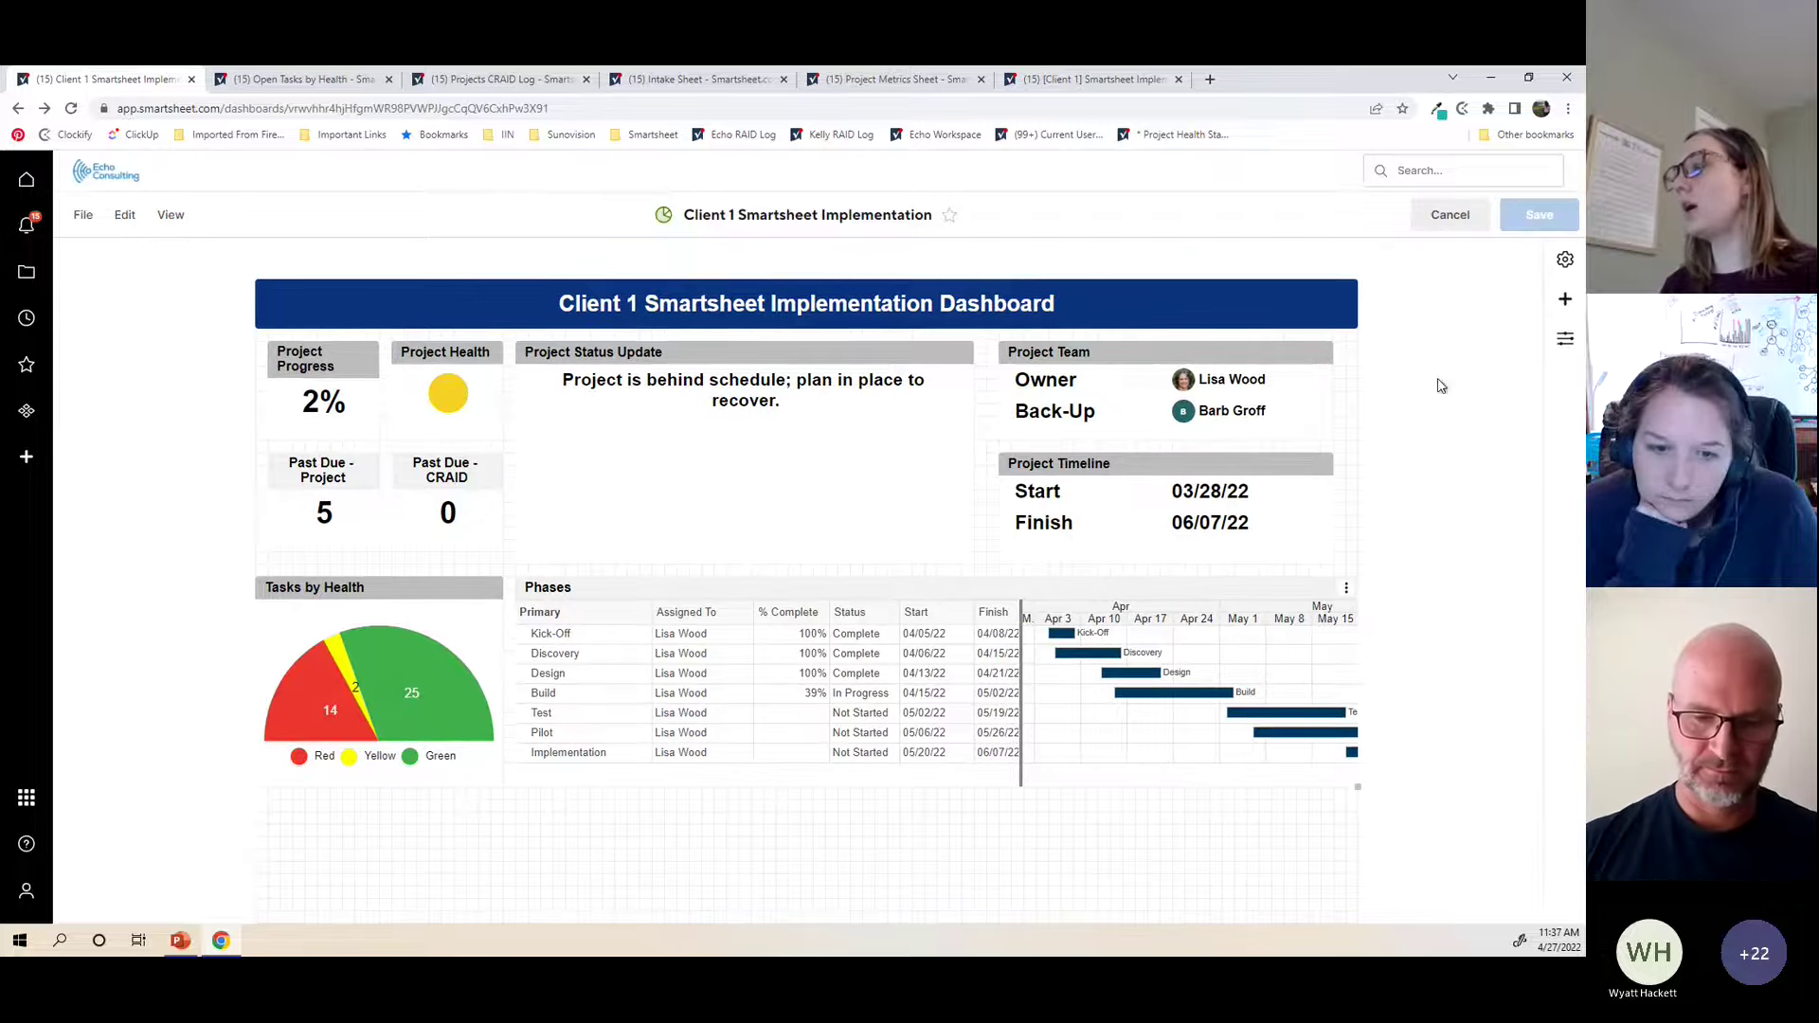
click(1565, 299)
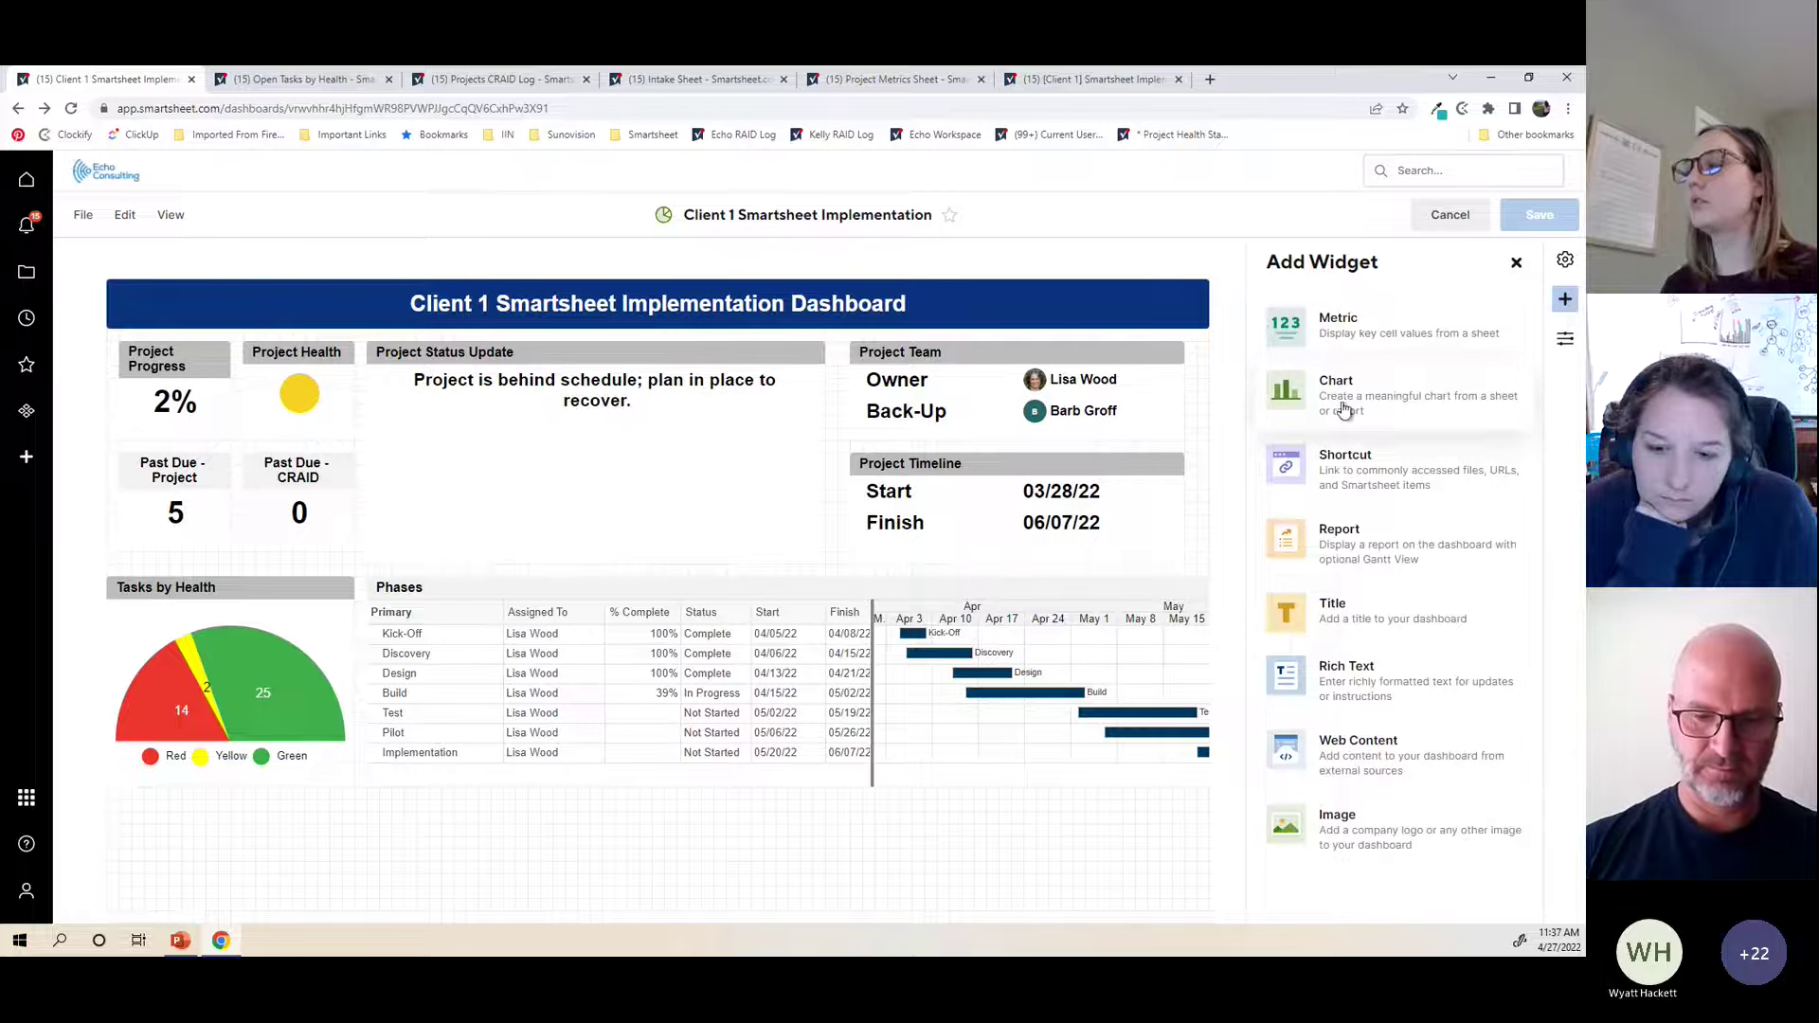
Step: From the Client 1 folder, open the Open Tasks by Assigned To and Open Tasks by Assigned To (CHART) reports in separate browser tabs
click(294, 79)
click(19, 108)
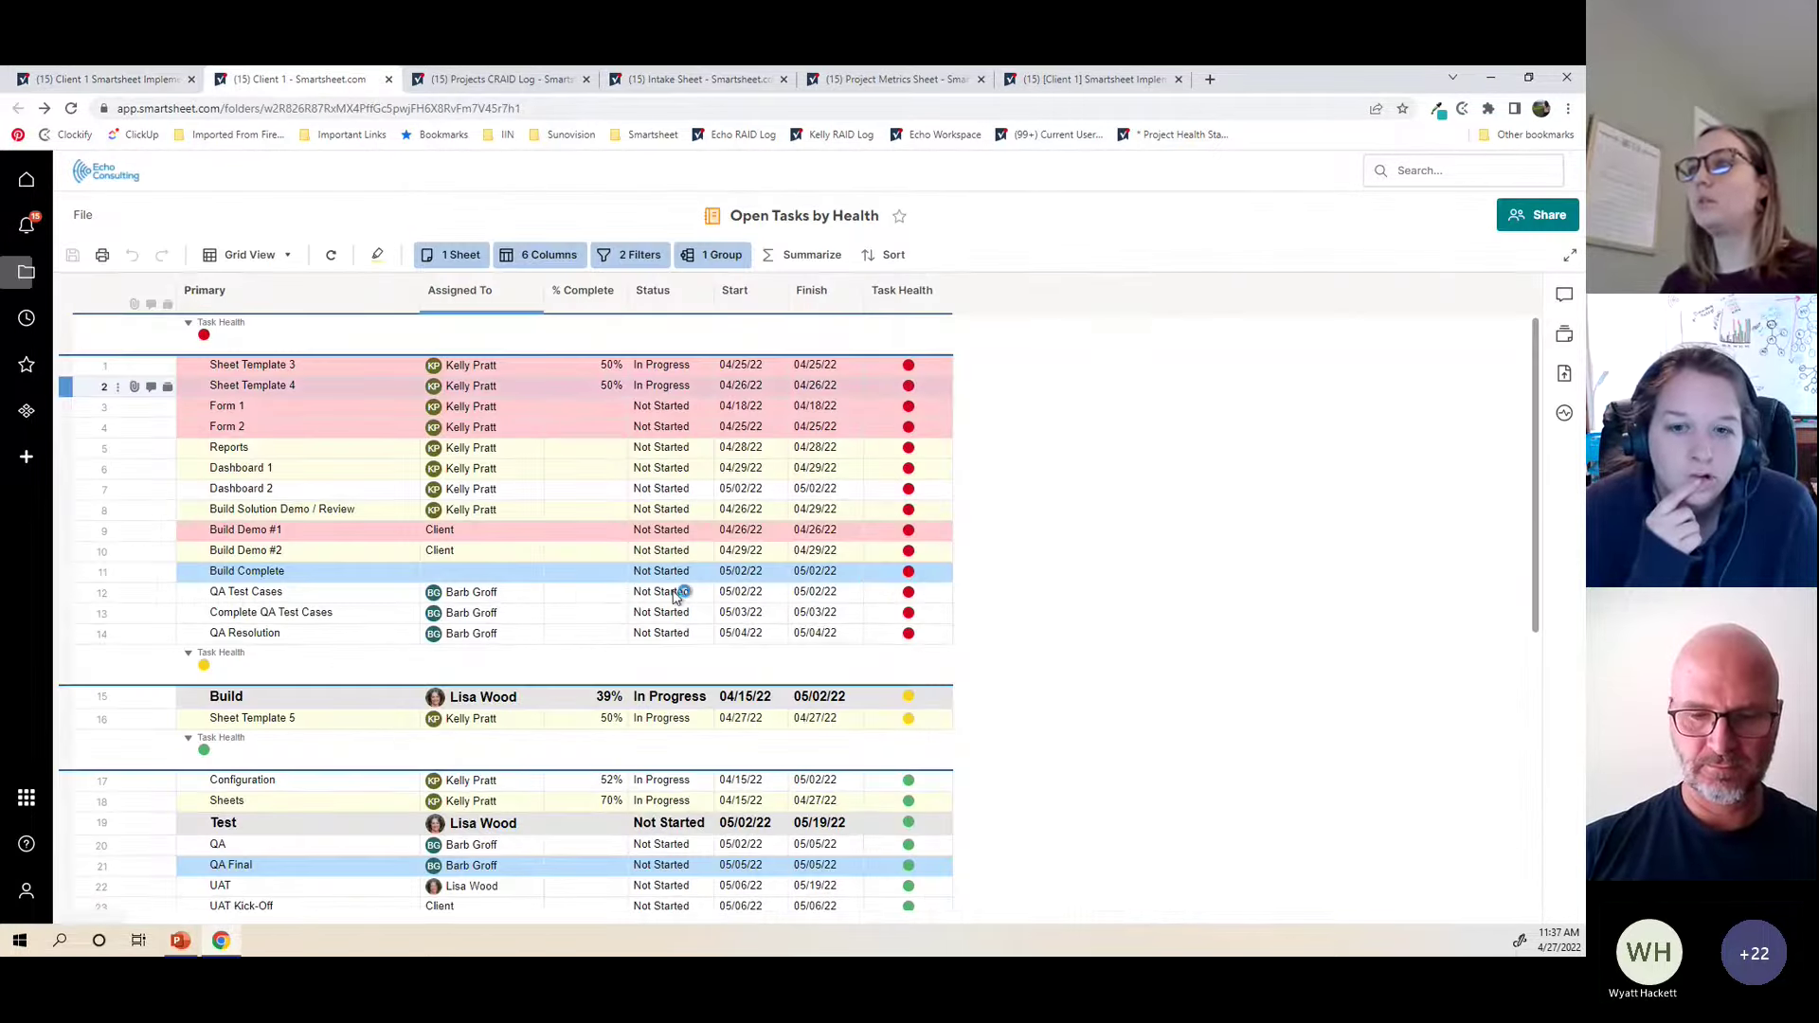
click(682, 301)
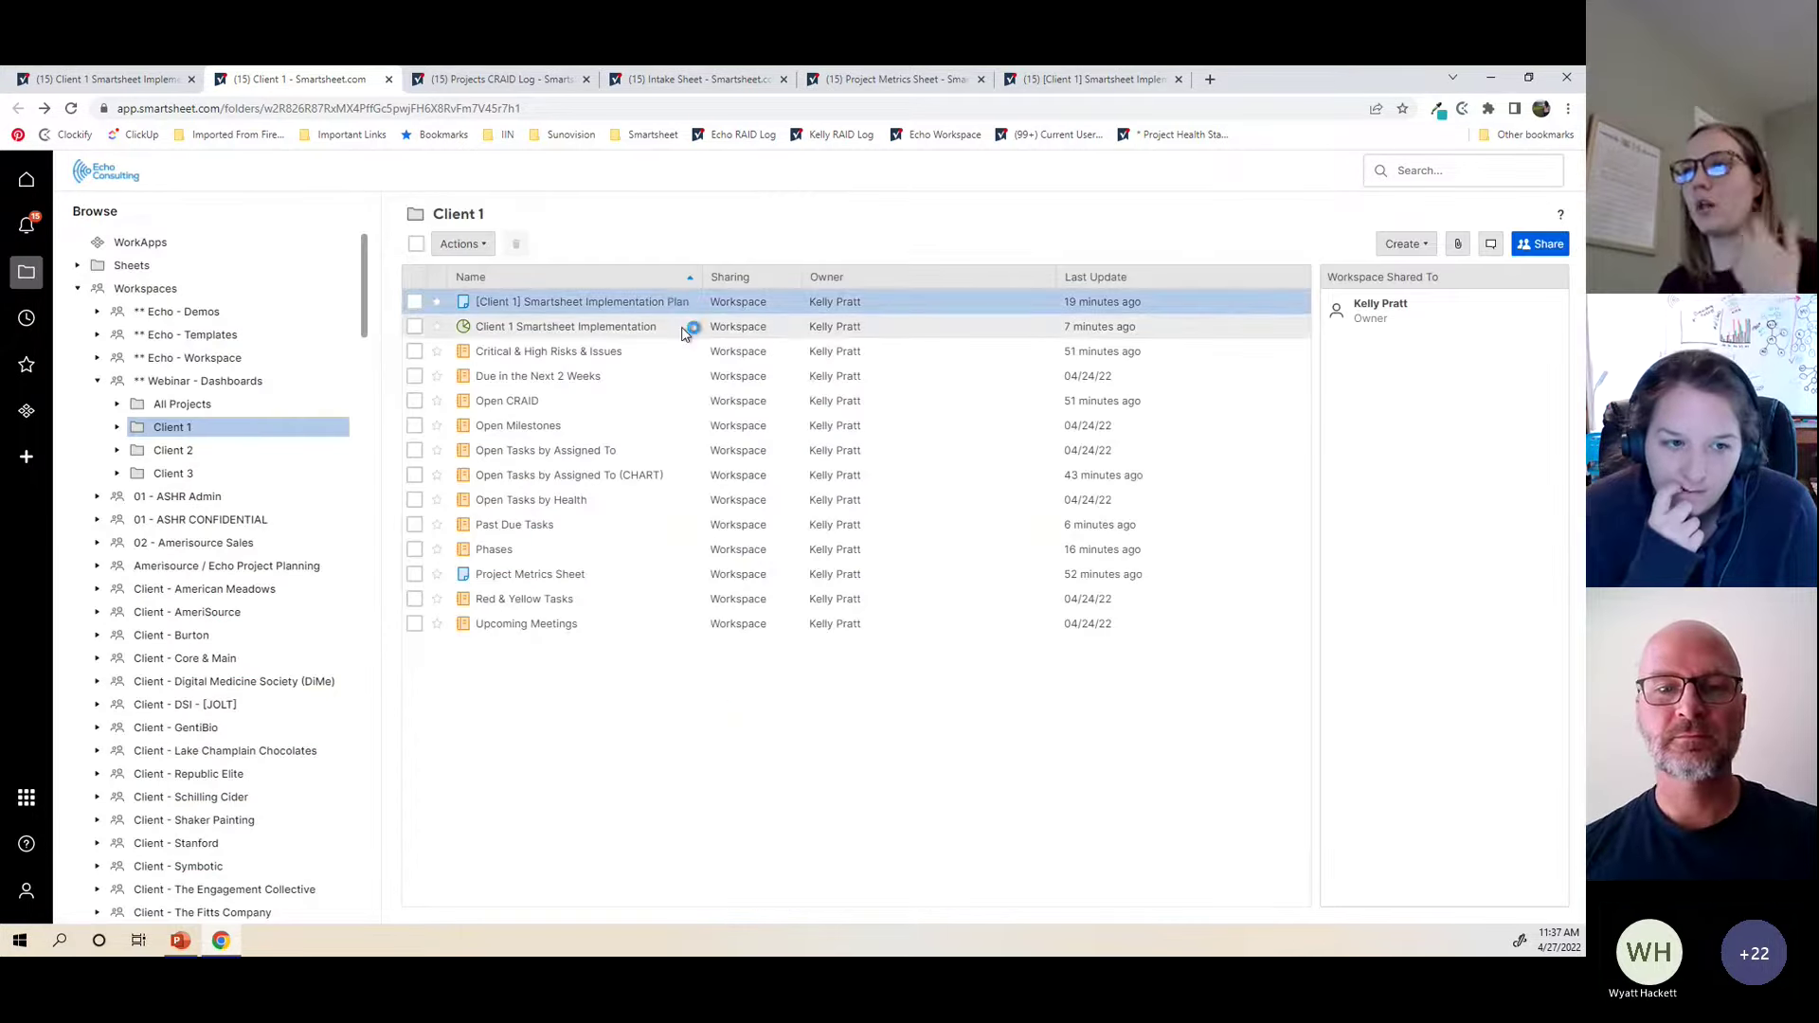
right_click(552, 462)
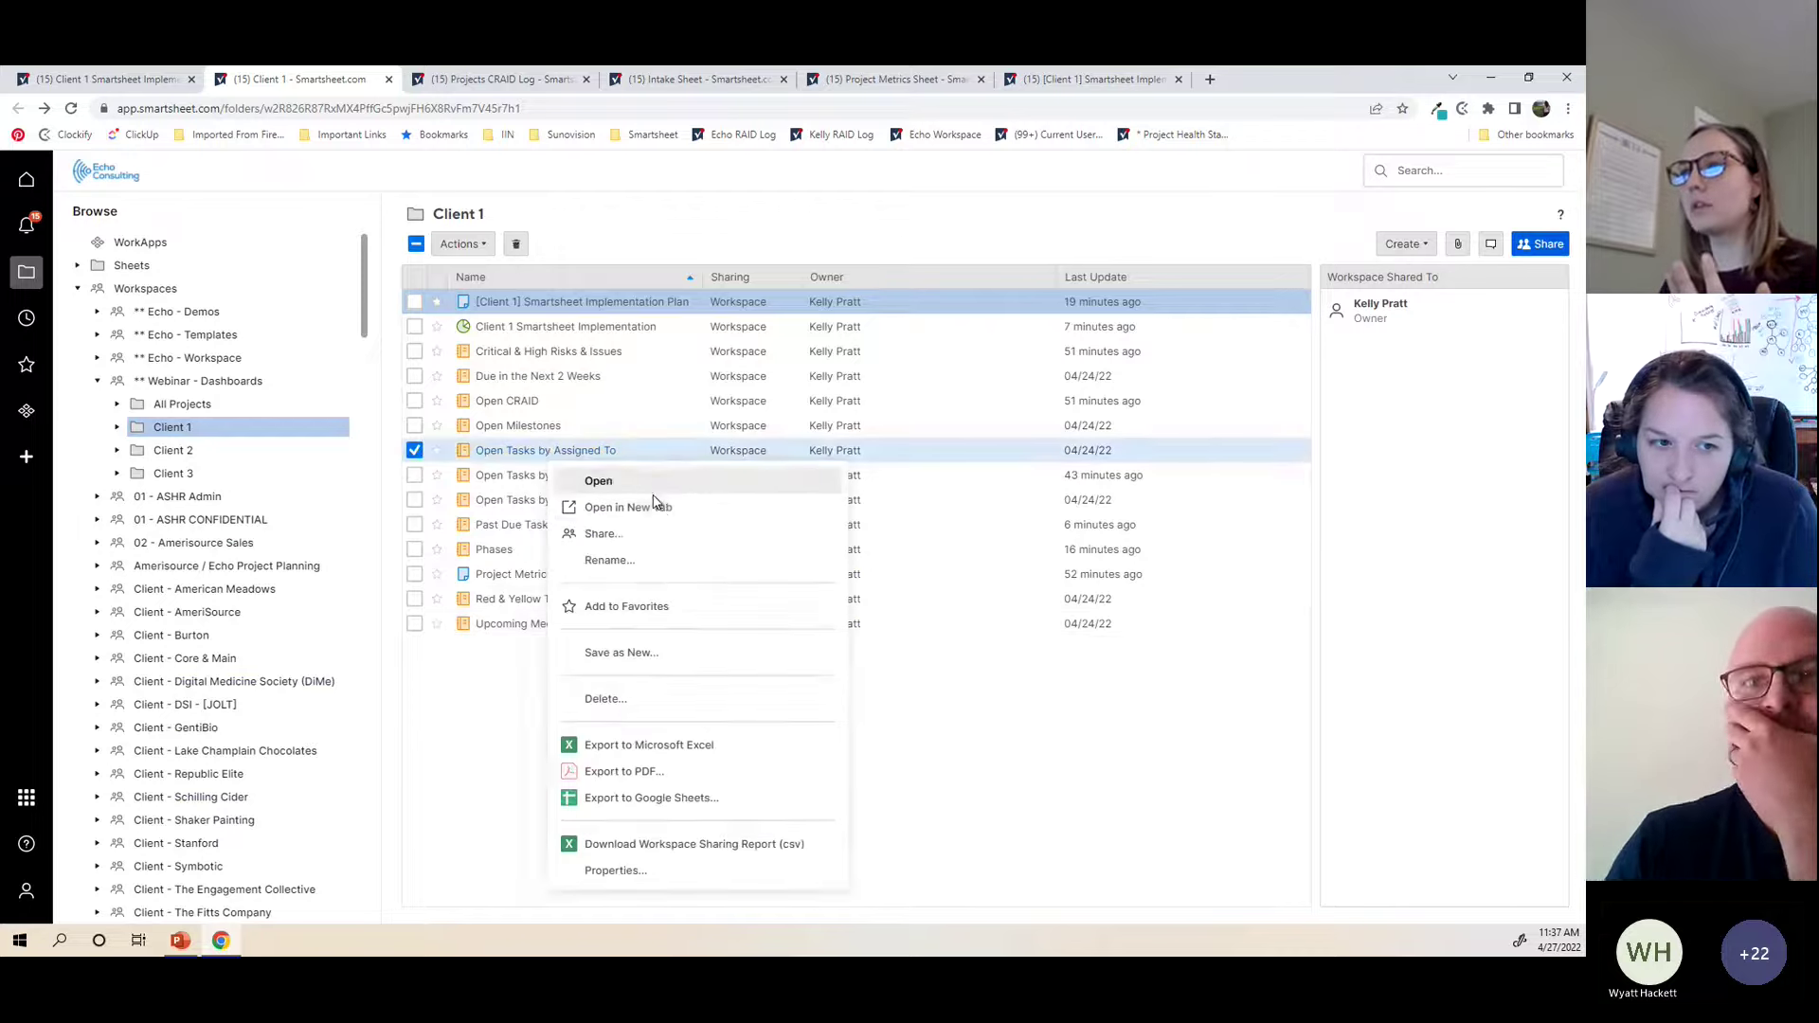
click(654, 502)
click(284, 80)
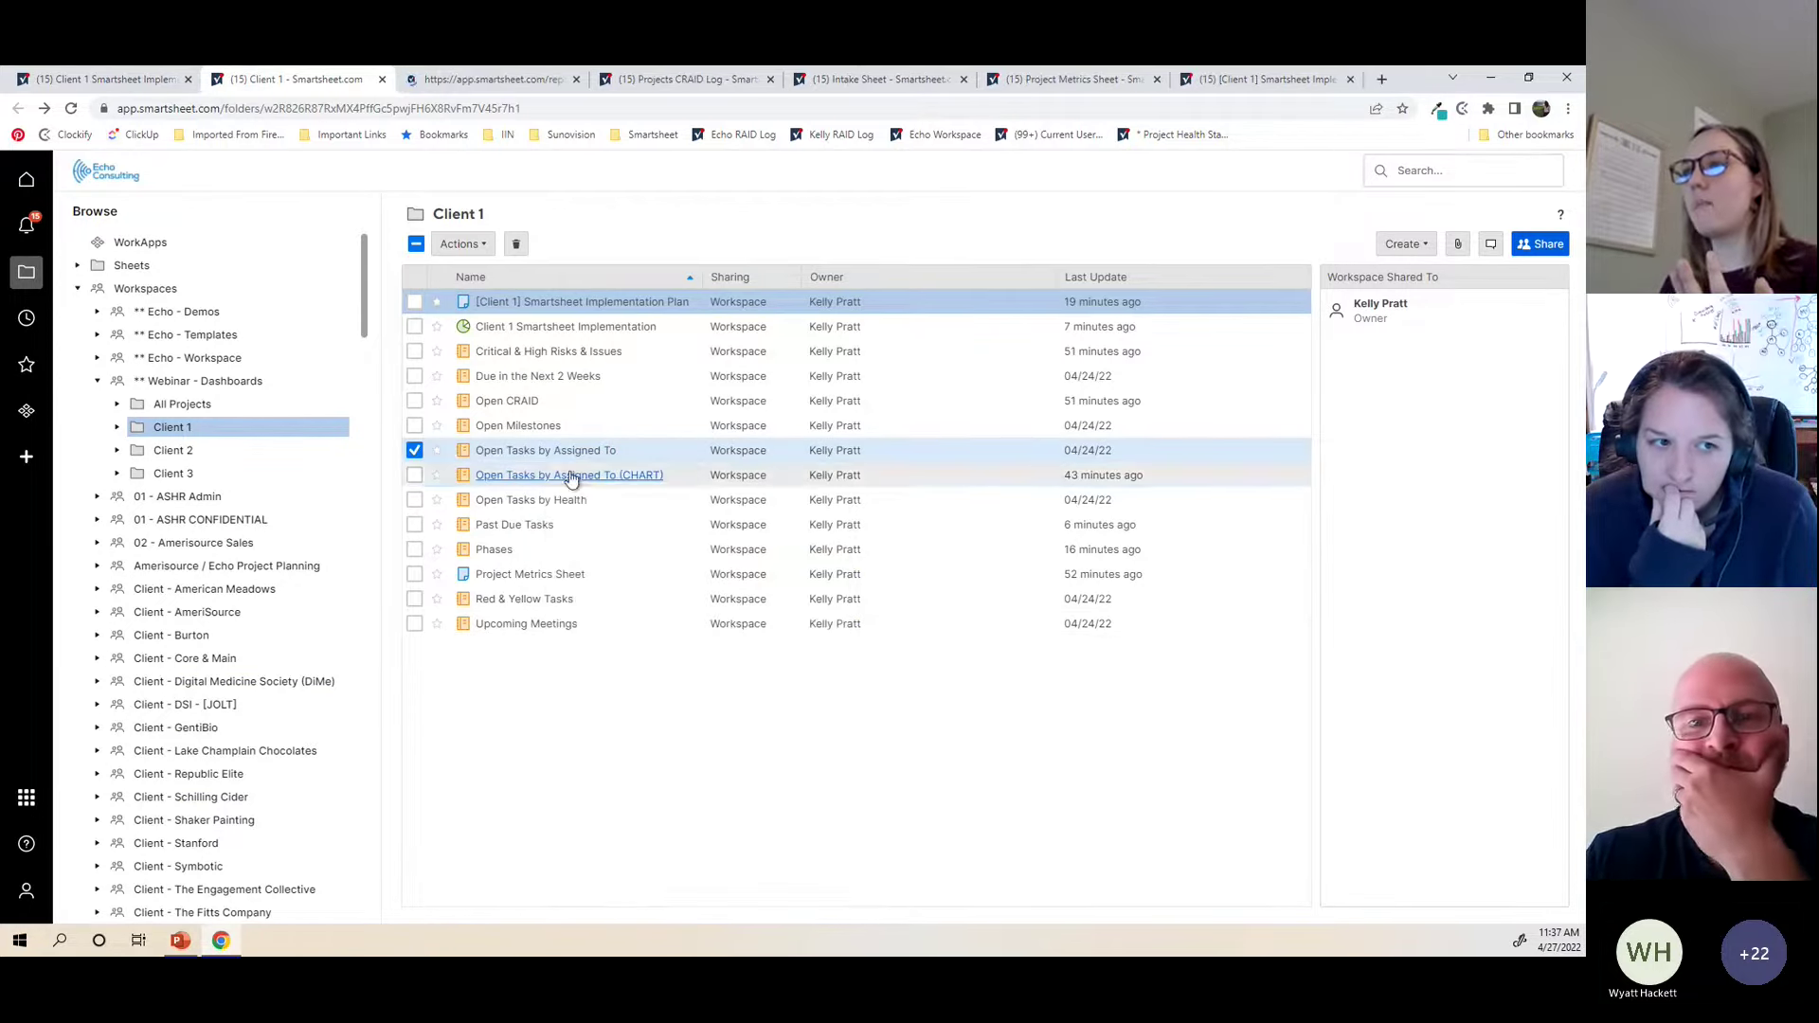
right_click(569, 476)
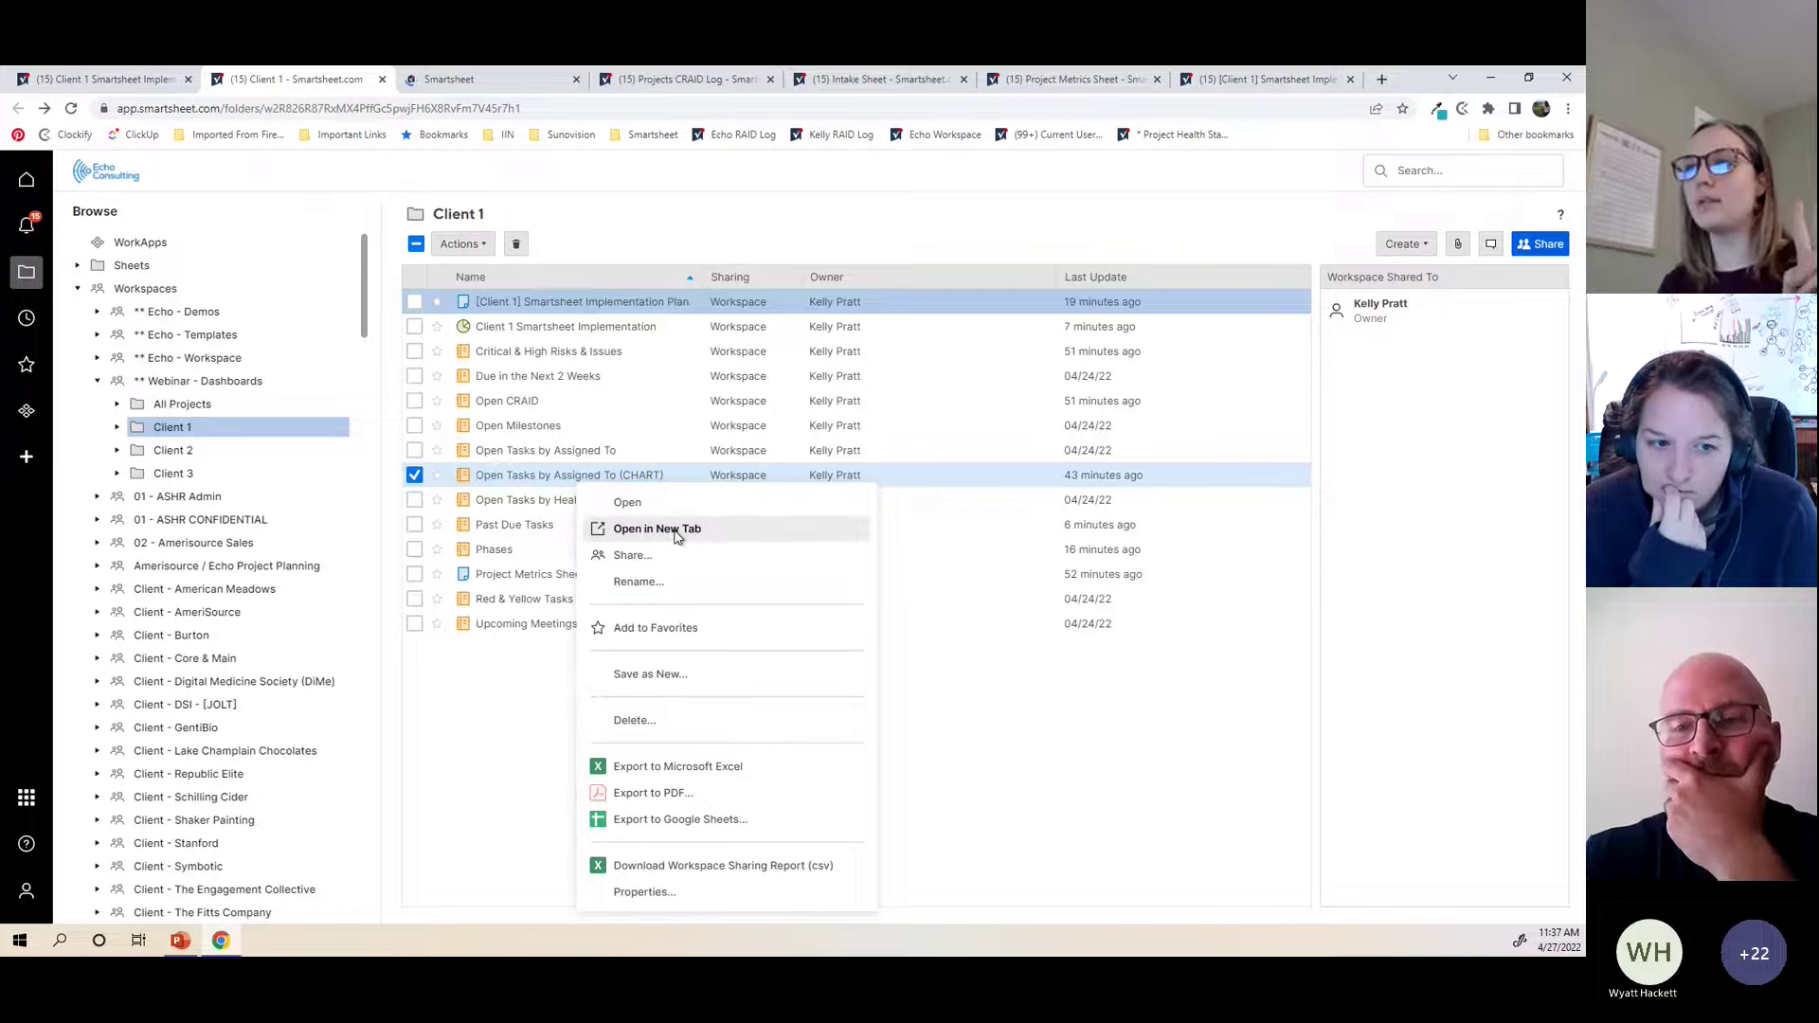
click(676, 533)
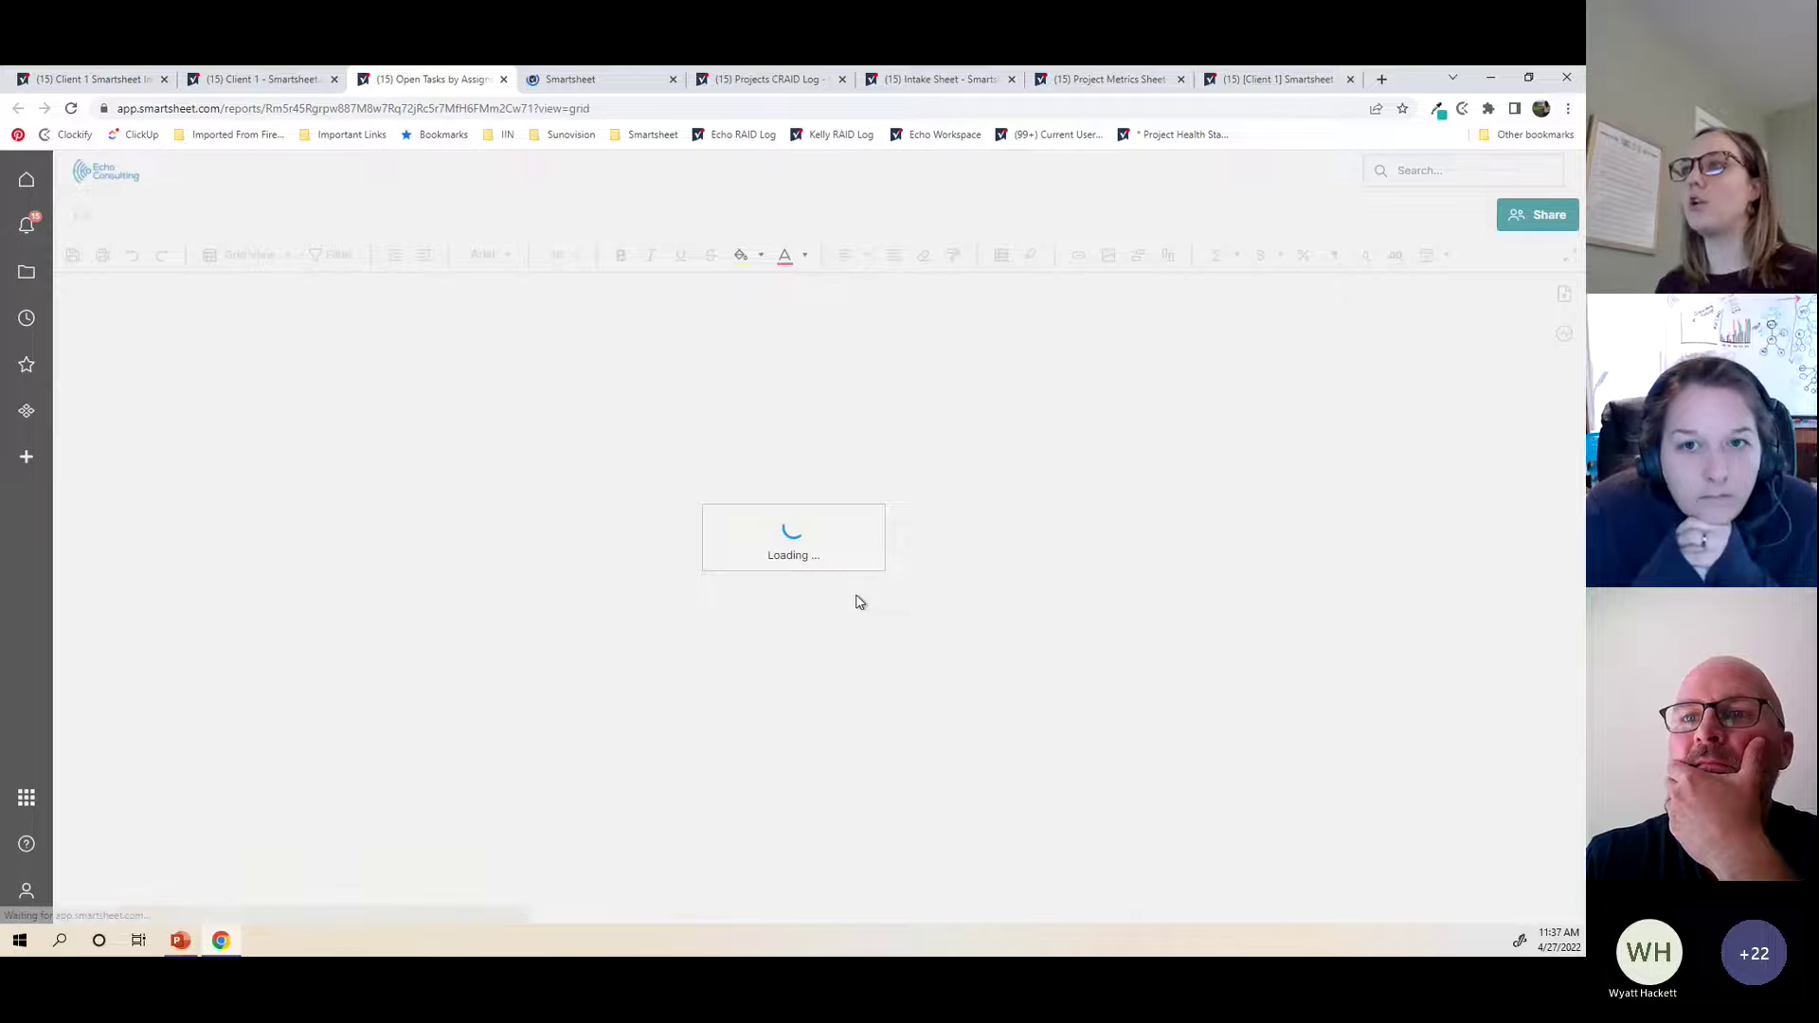
Step: Examine the Open Tasks by Assigned To report's columns and the task rows listed under each assignee group
click(564, 79)
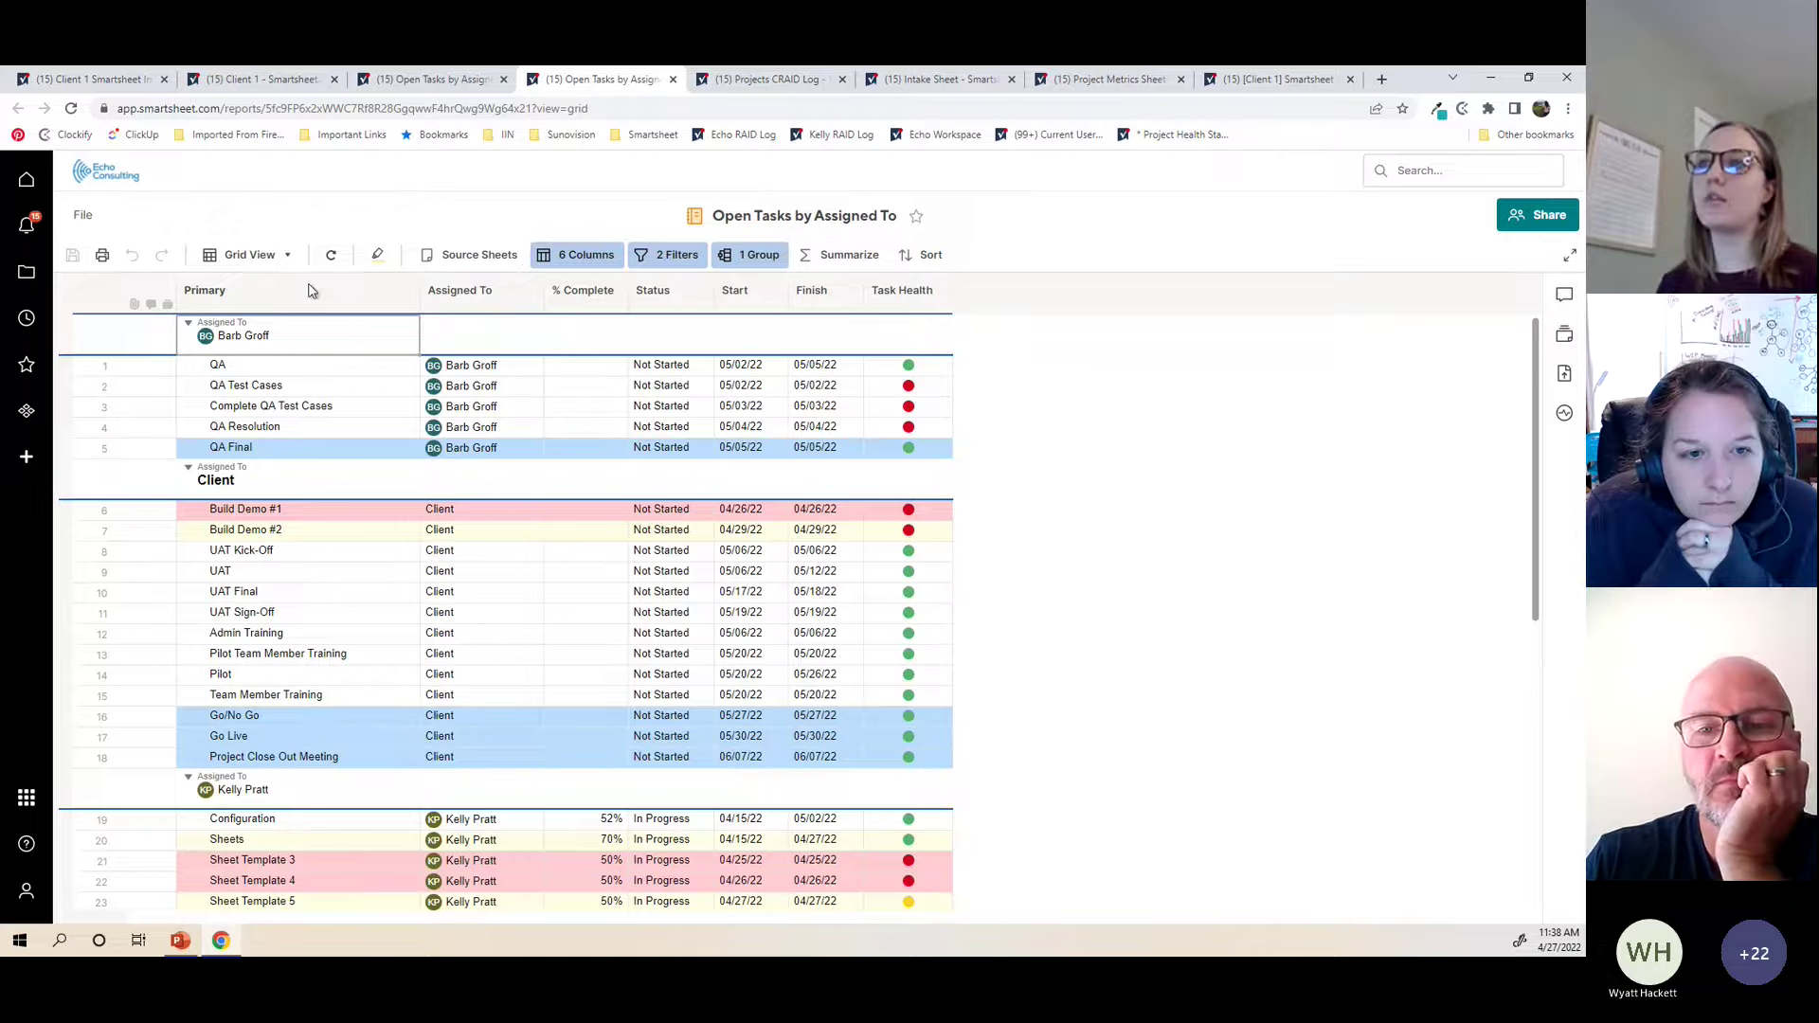
scroll(373, 531, down, 1)
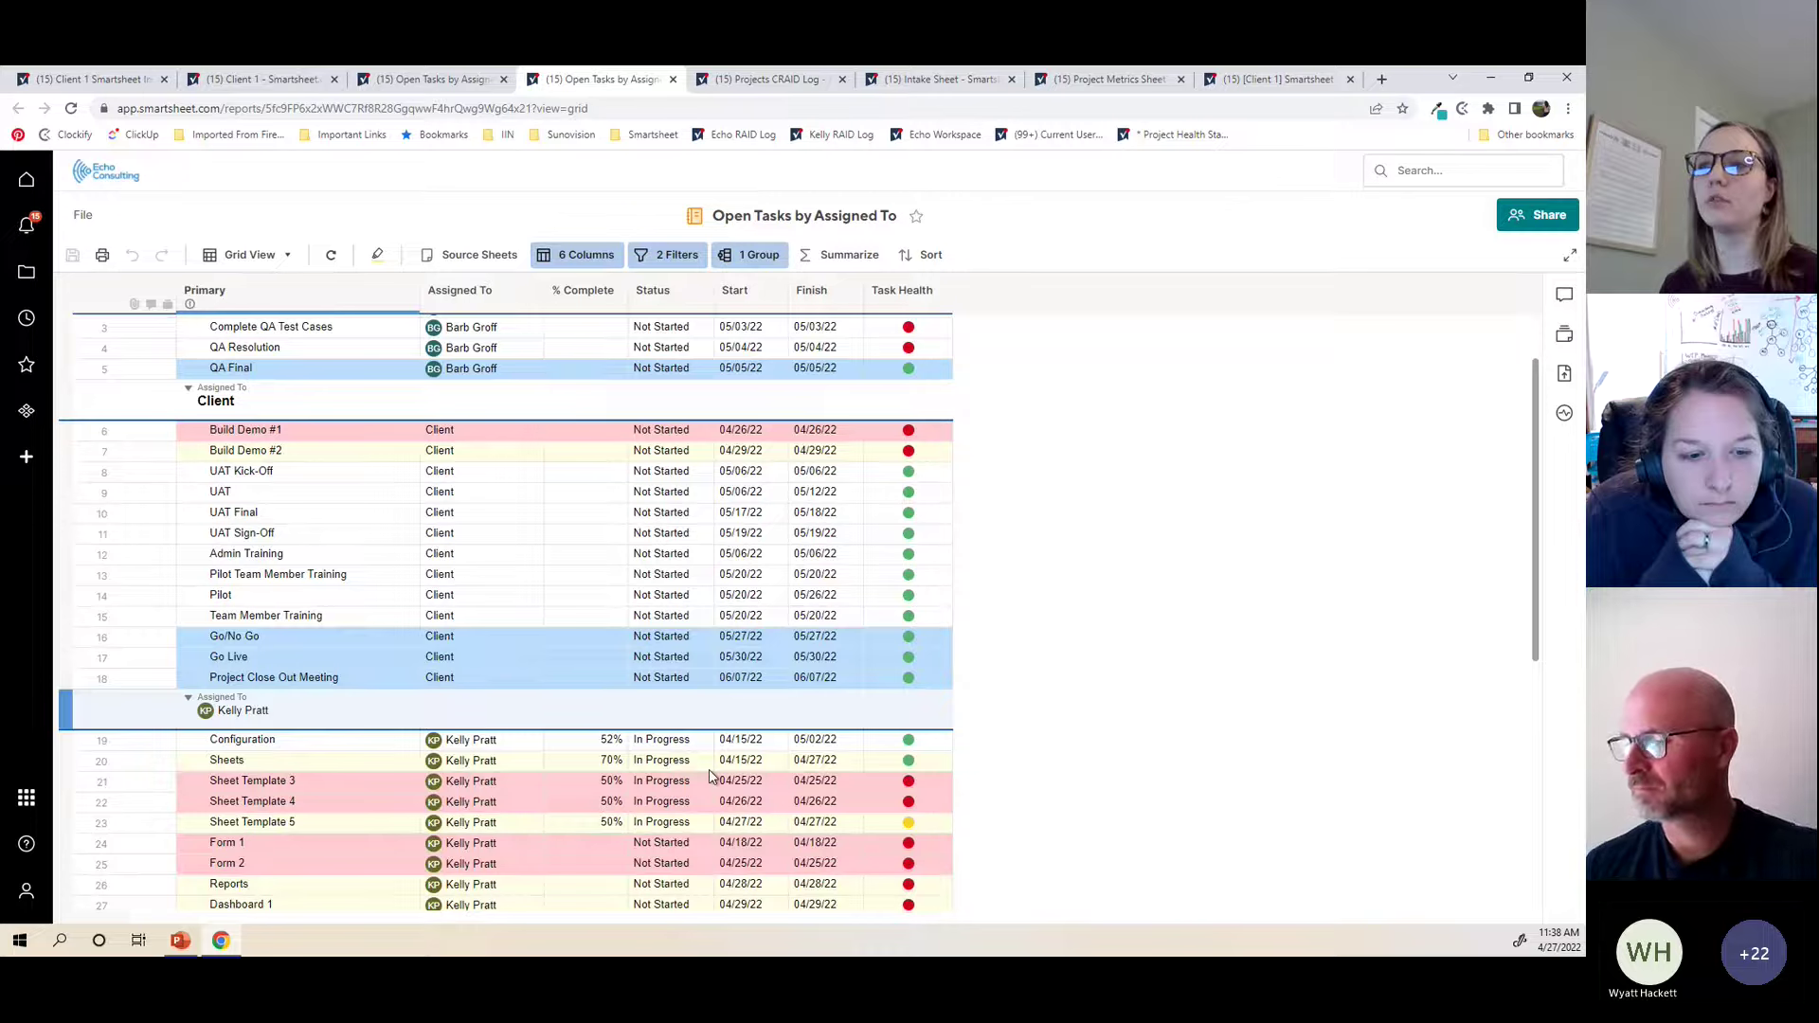
scroll(711, 775, down, 2)
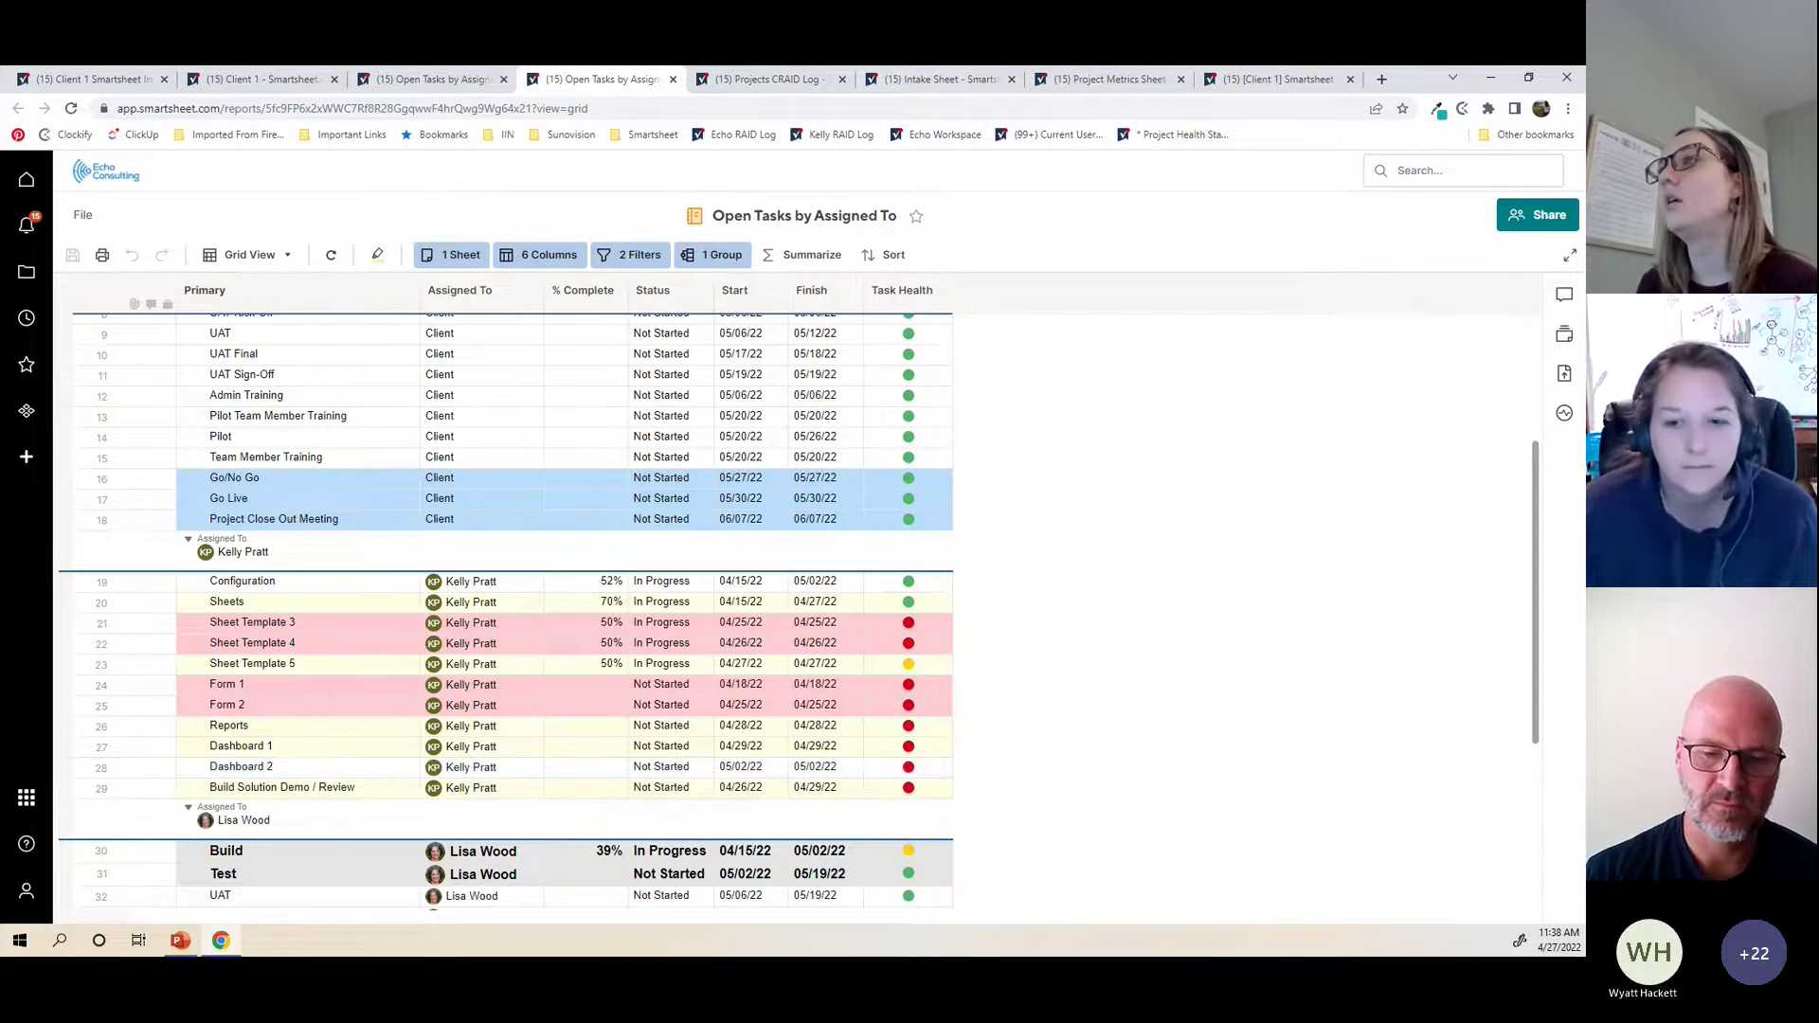
scroll(499, 618, up, 3)
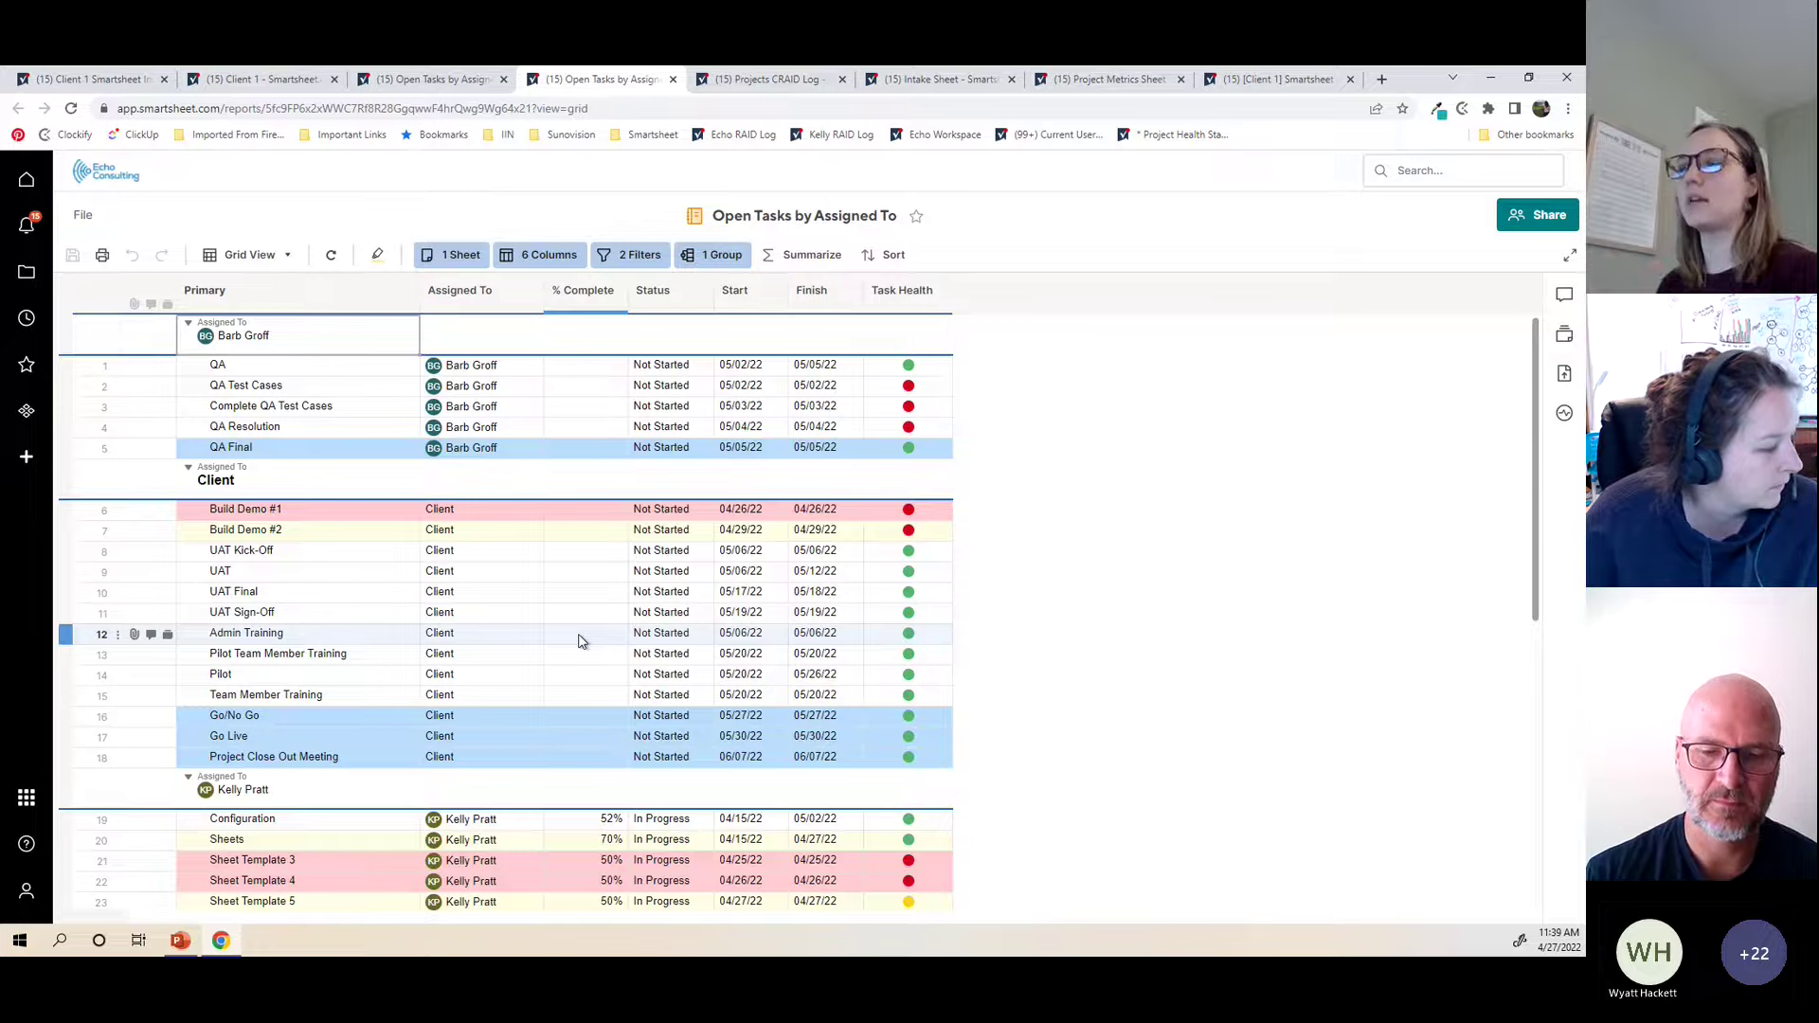
Step: Review the grouping and summary settings of the Open Tasks by Assigned To (CHART) report
key(ctrl+shift+Tab)
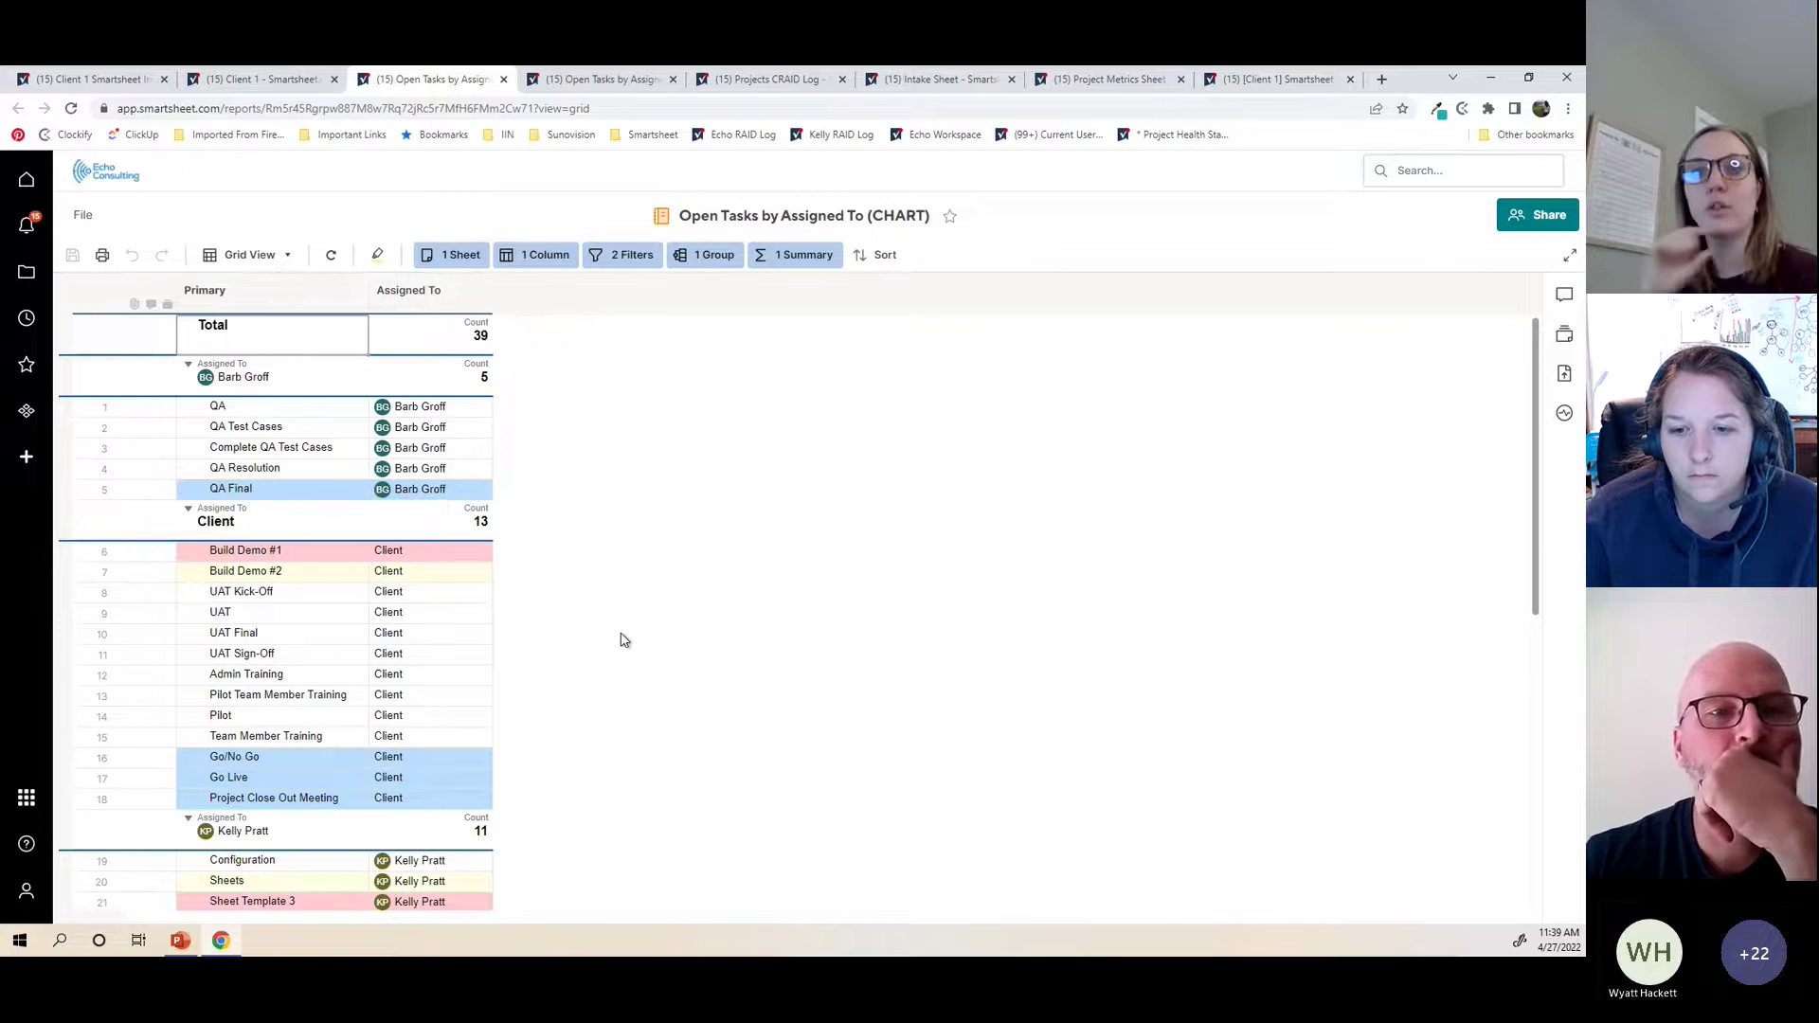
click(708, 259)
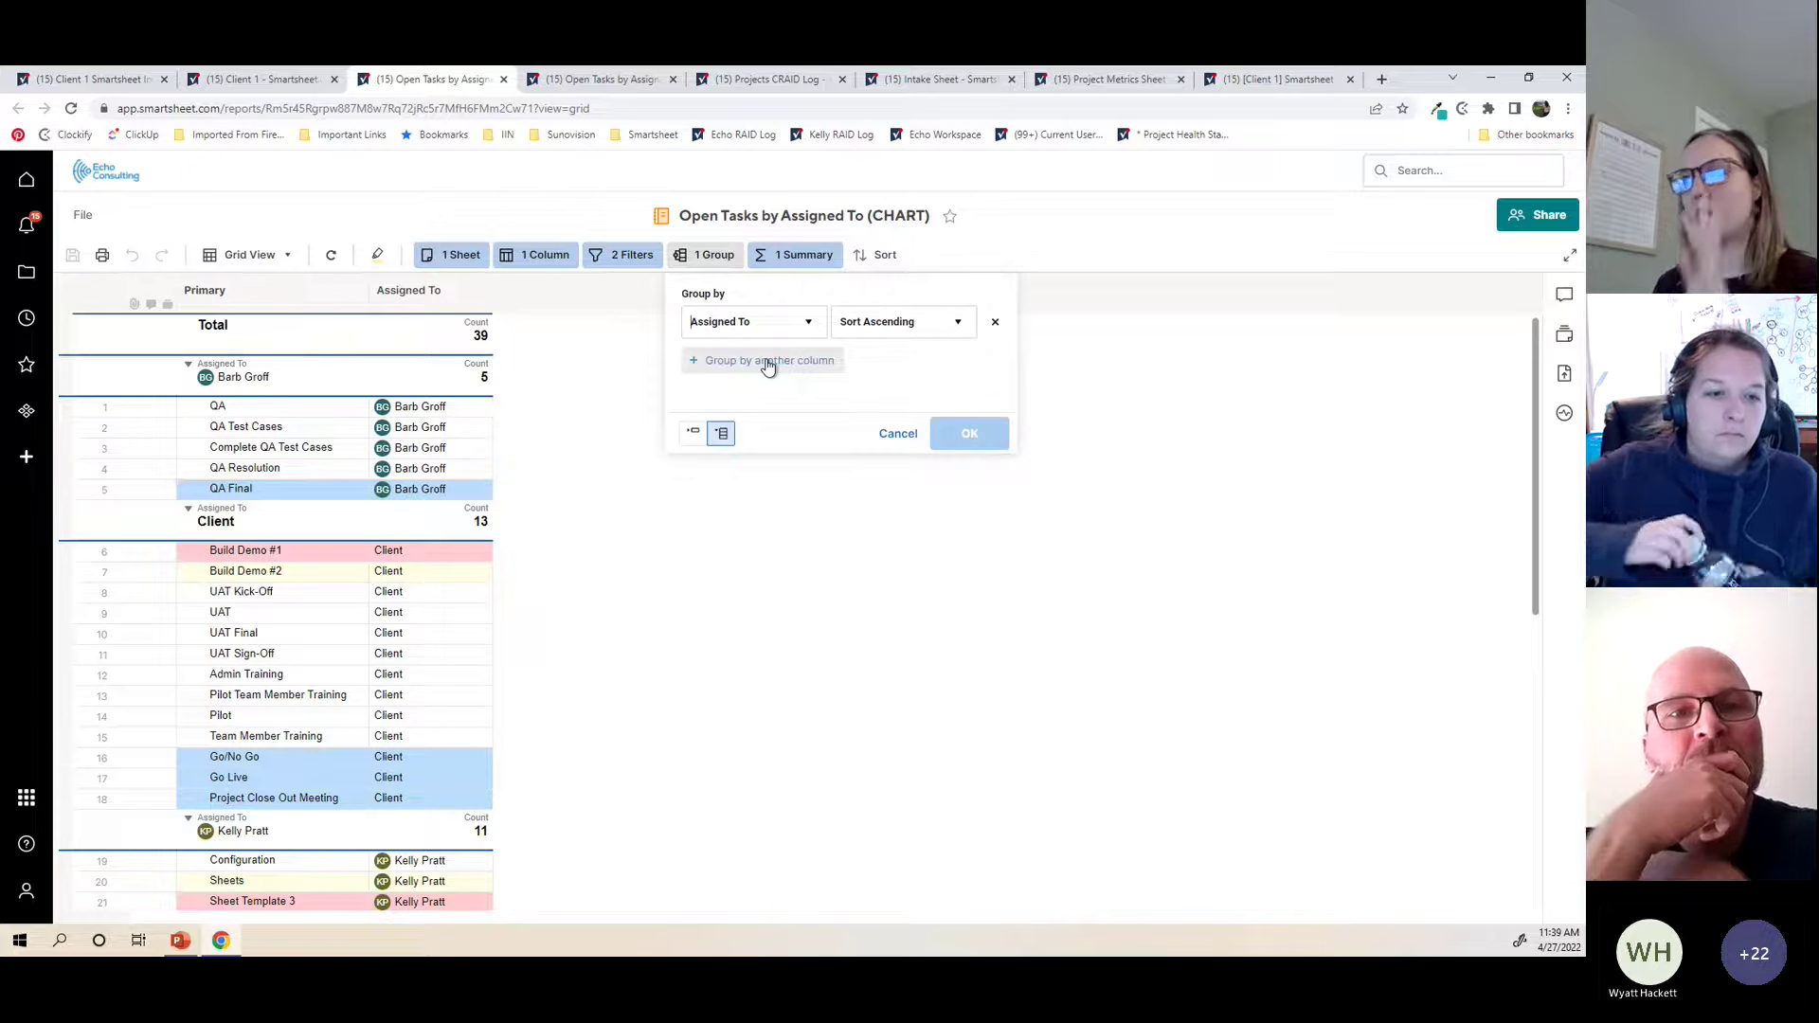
click(799, 258)
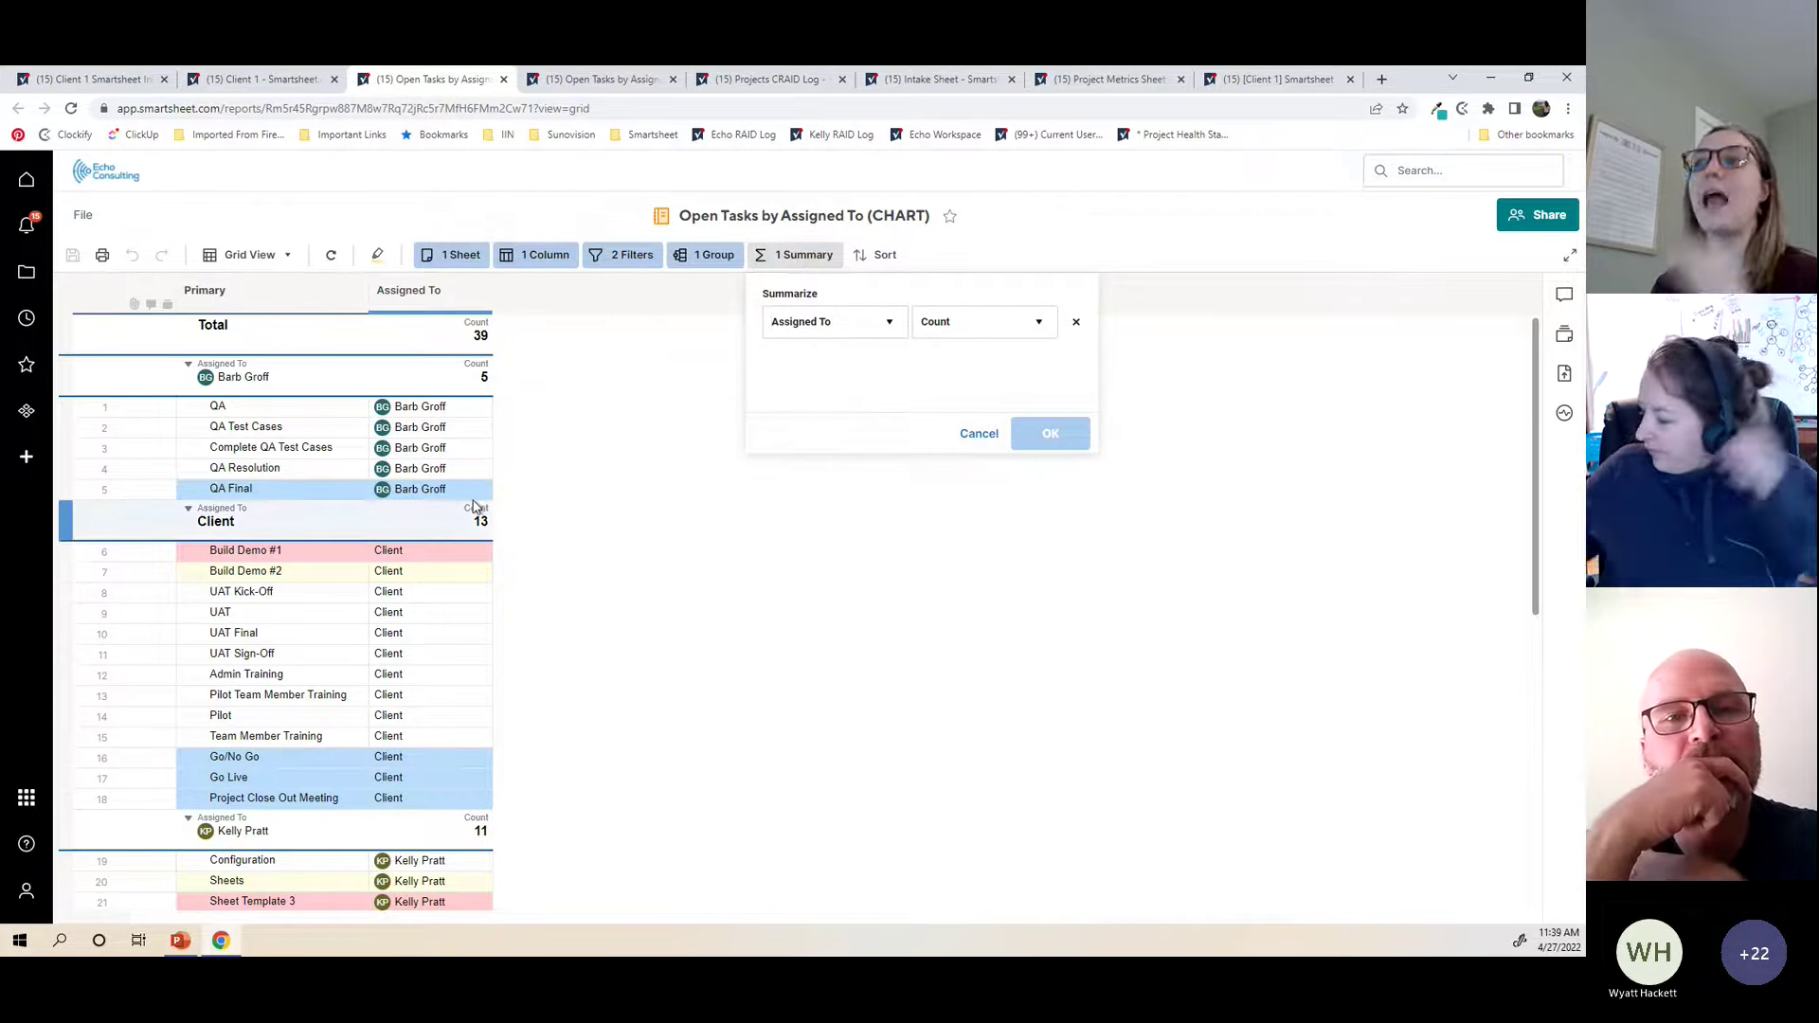
mouse_move(442, 471)
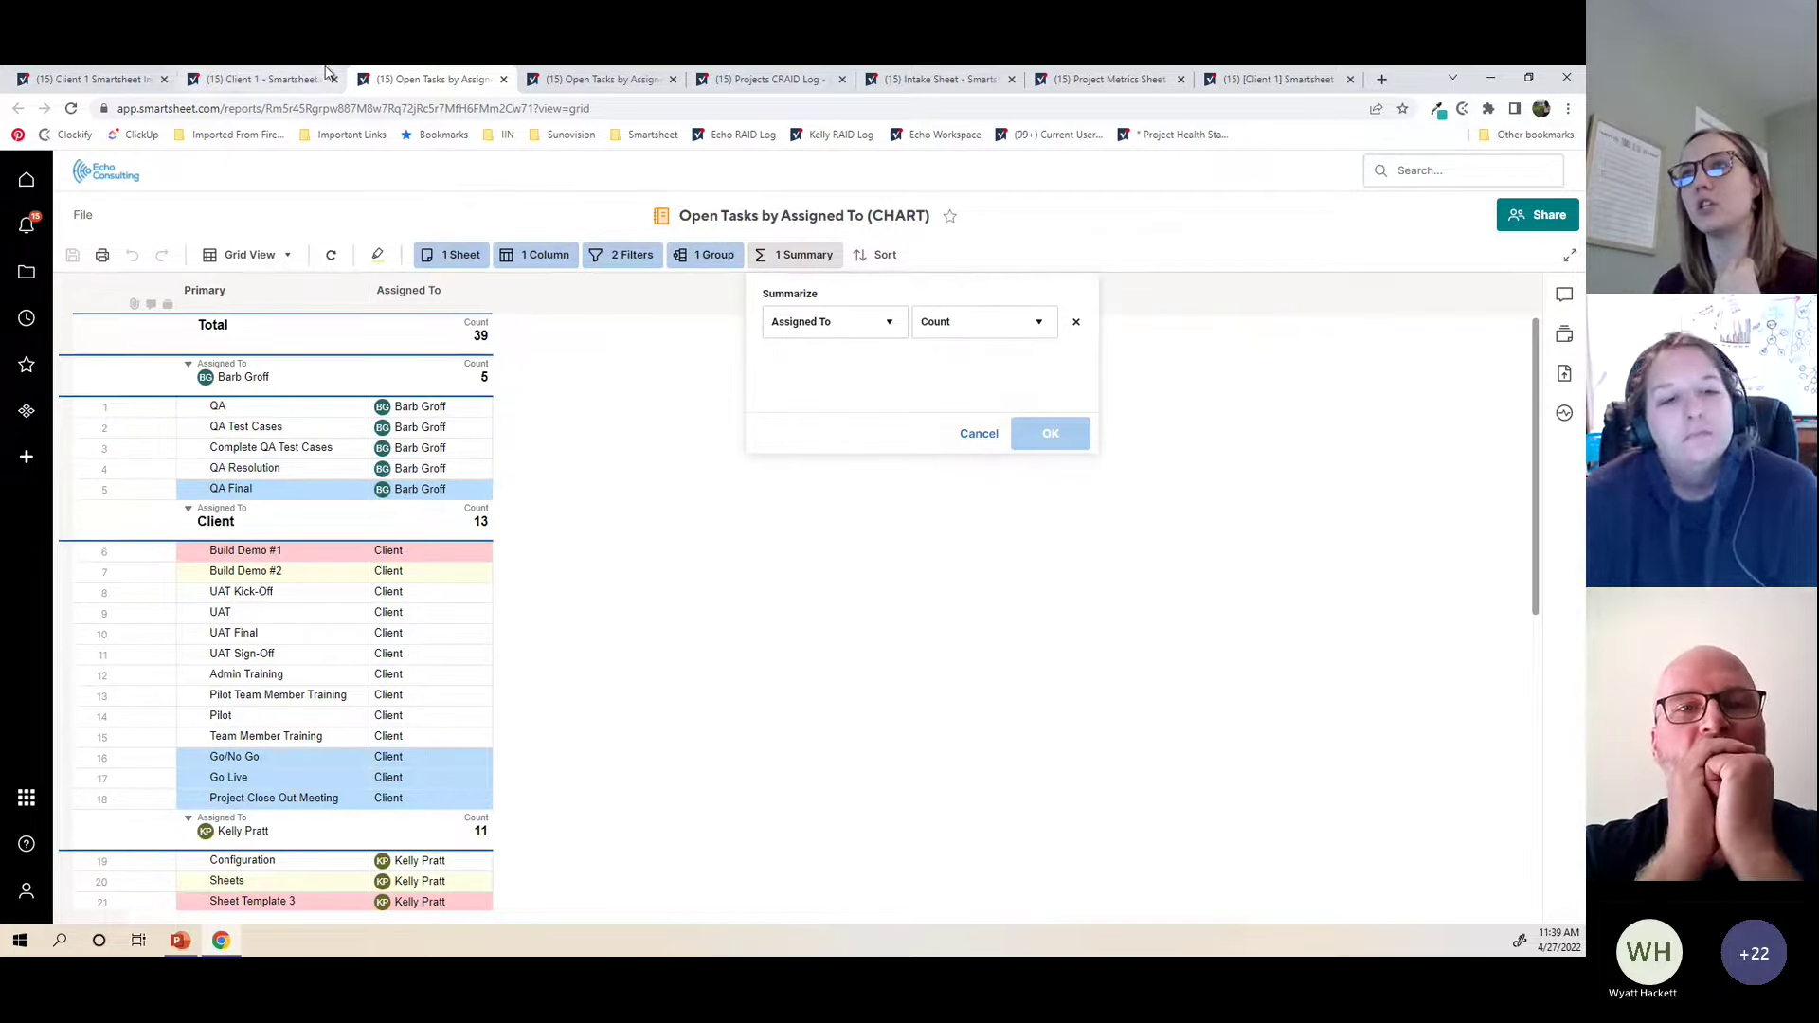
Step: Add a chart widget to the Client 1 dashboard using the Client 1 report Open Tasks by Assigned To (CHART) as its data source
click(68, 81)
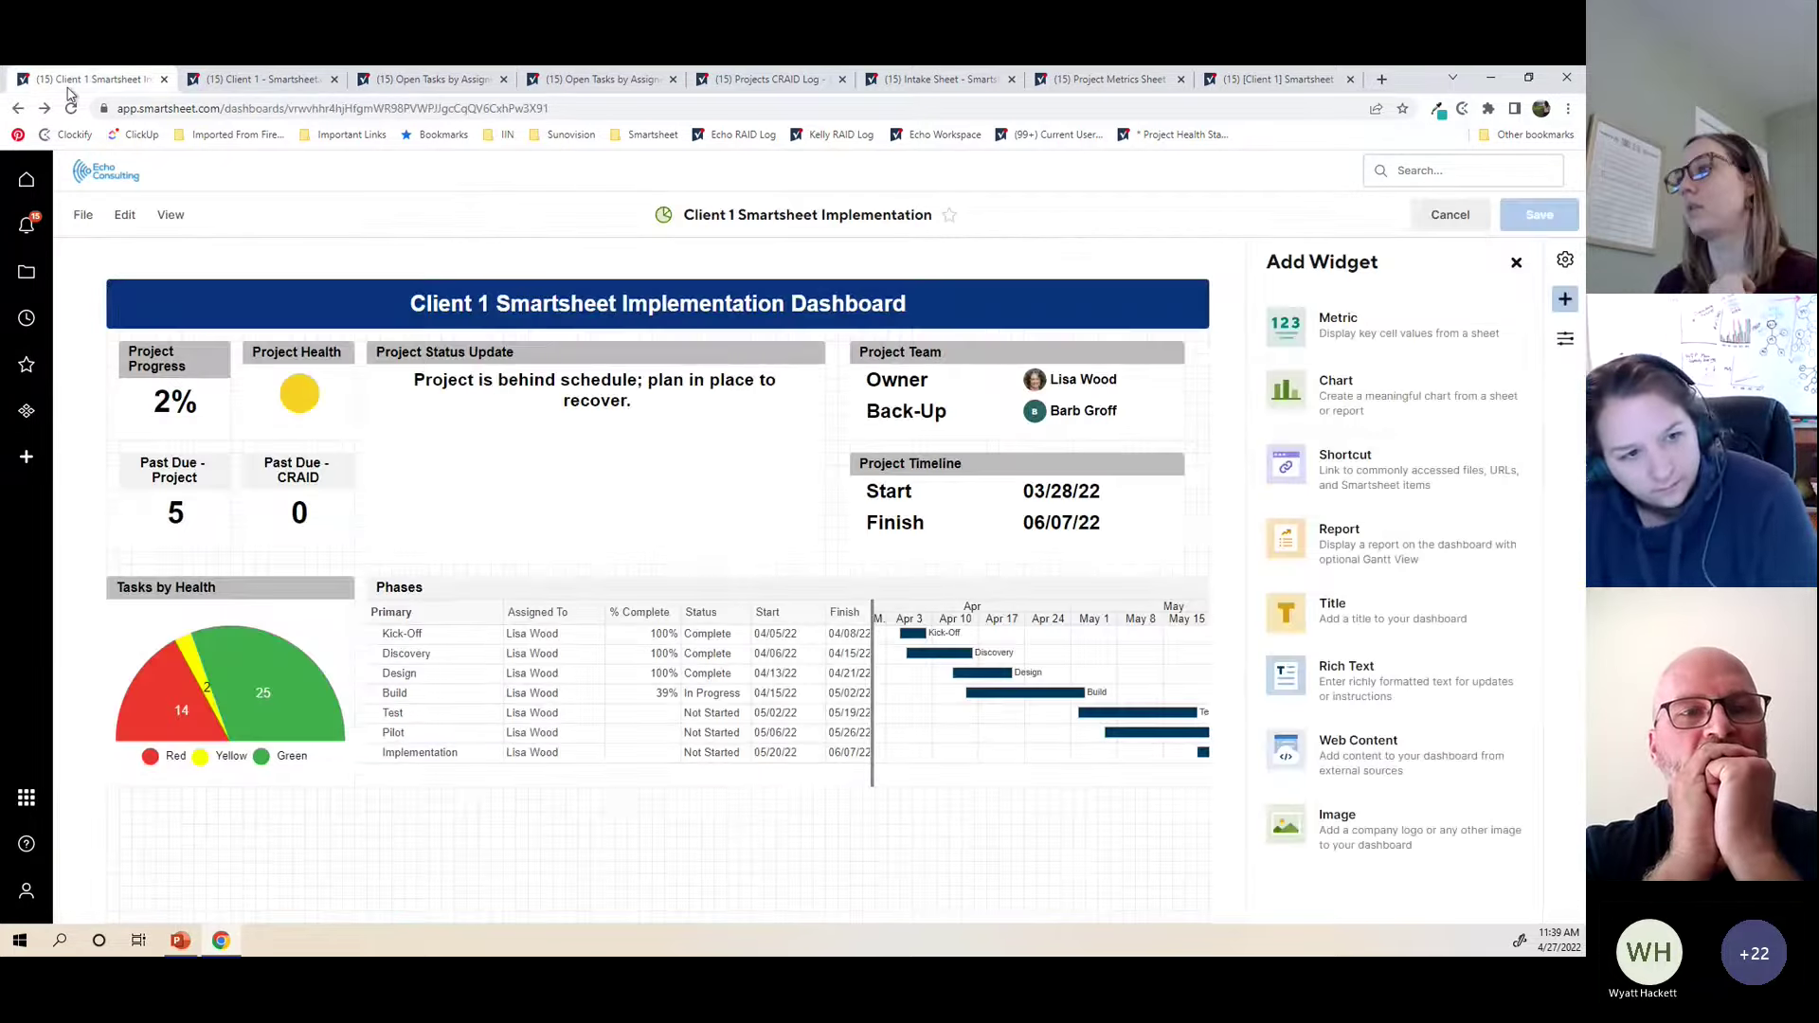
click(1364, 399)
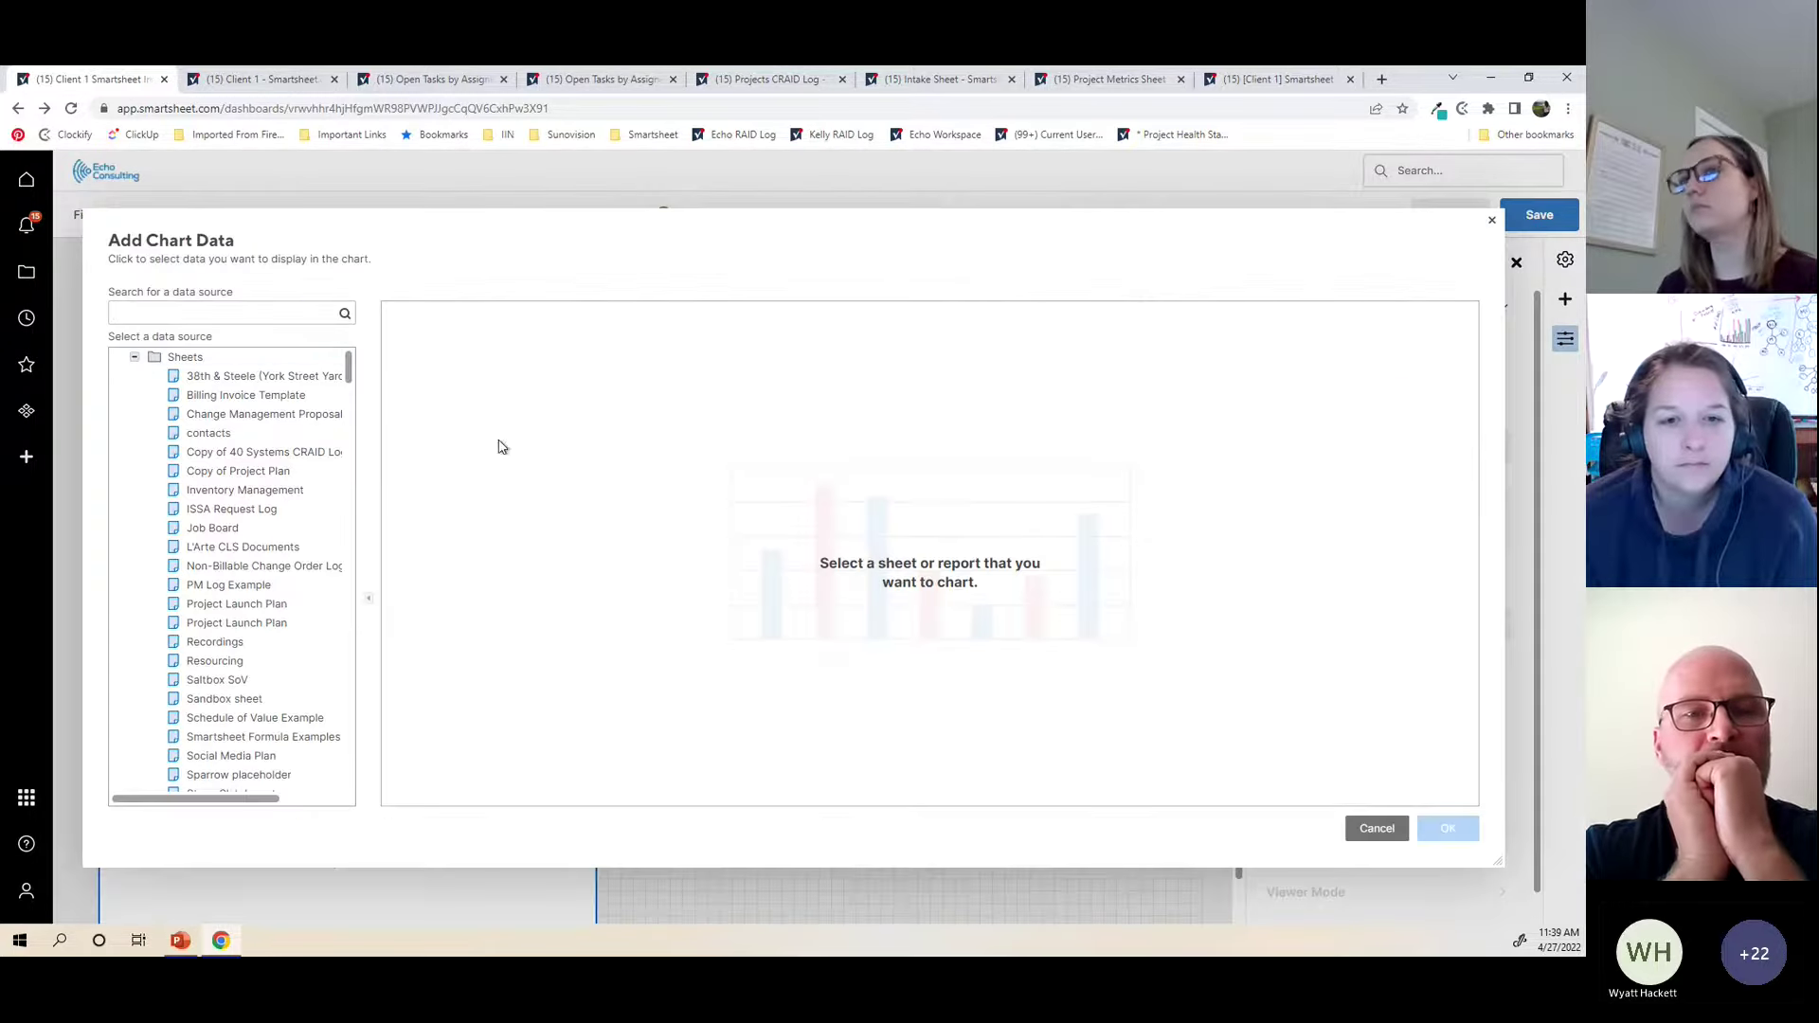
click(136, 358)
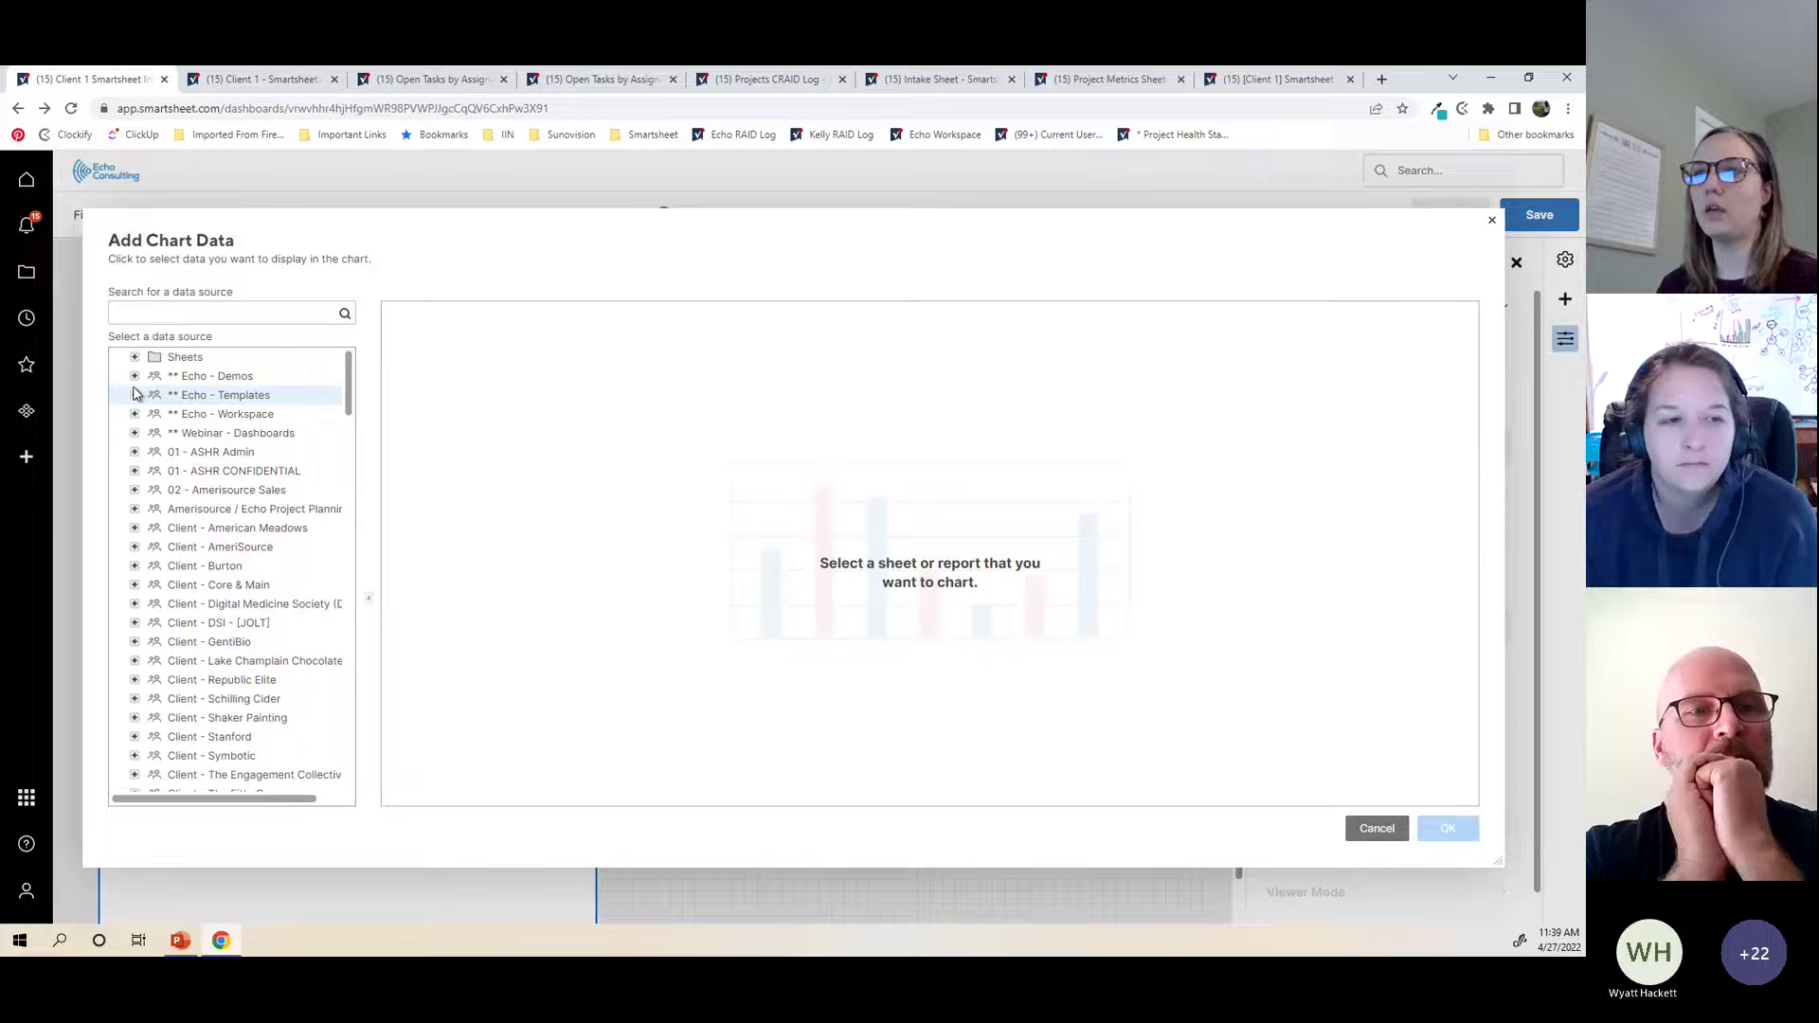
click(135, 437)
click(153, 633)
scroll(237, 663, down, 3)
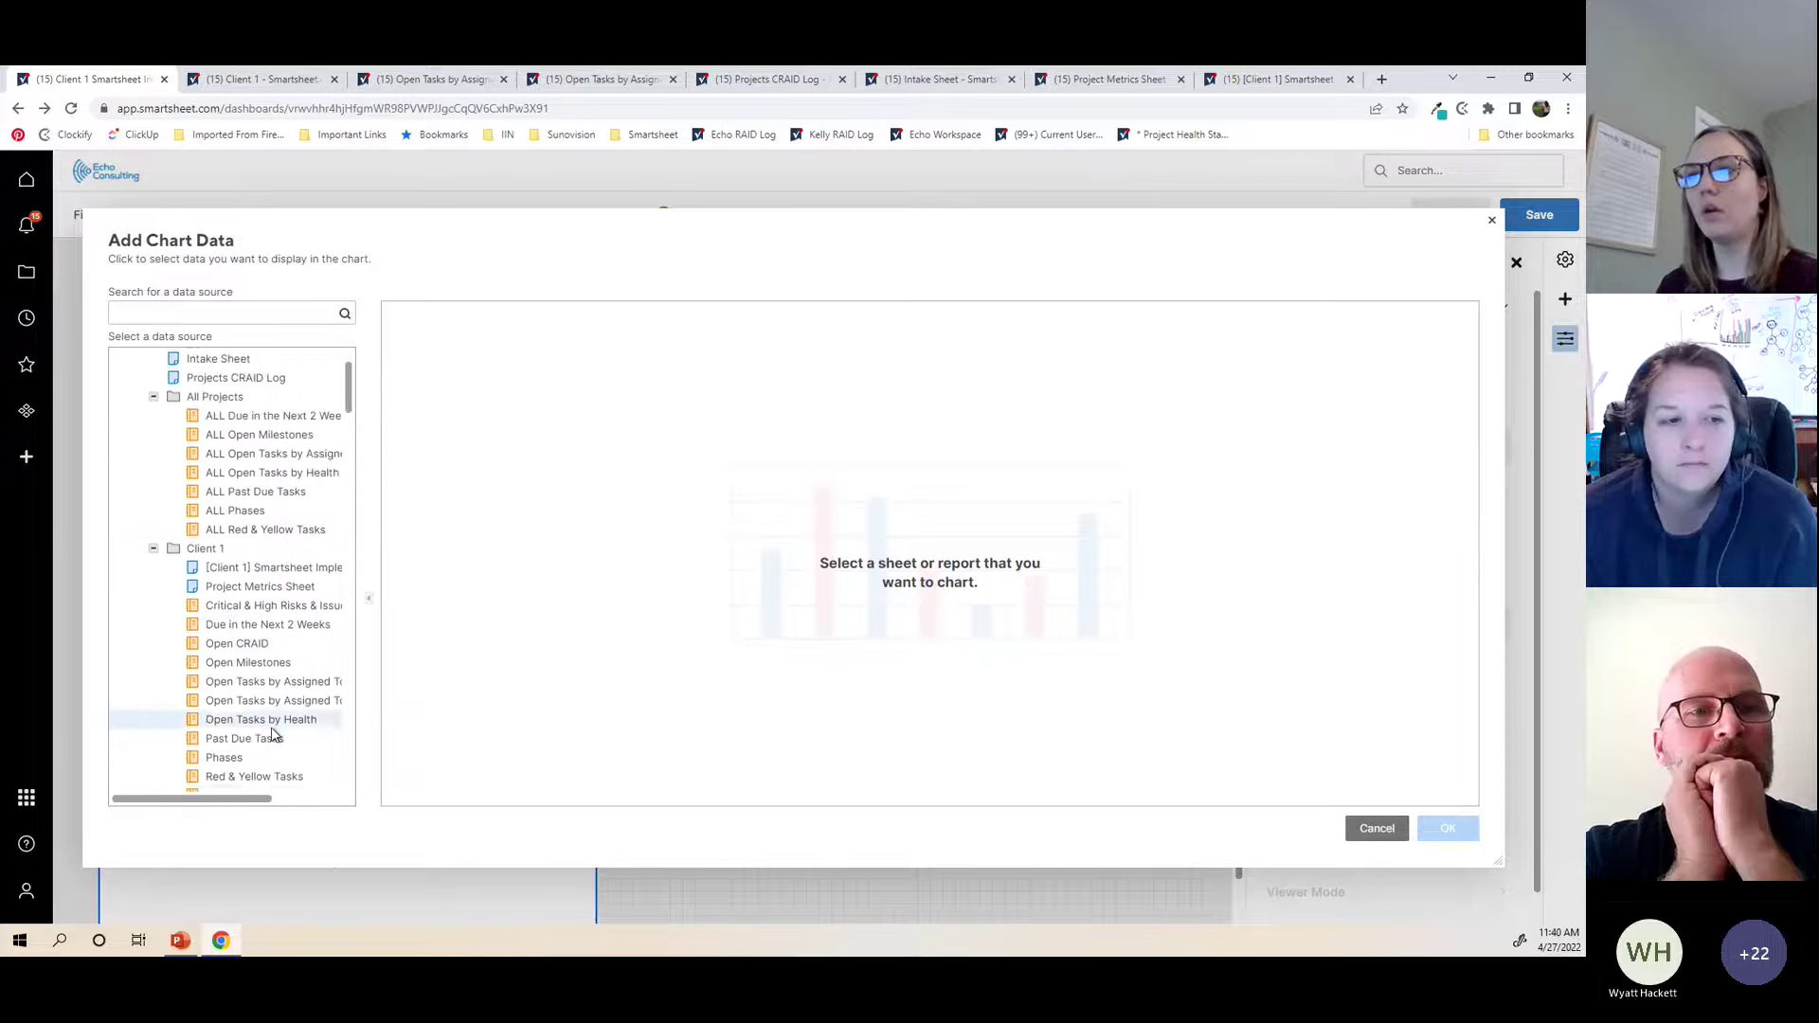
drag(228, 798, 284, 807)
click(268, 629)
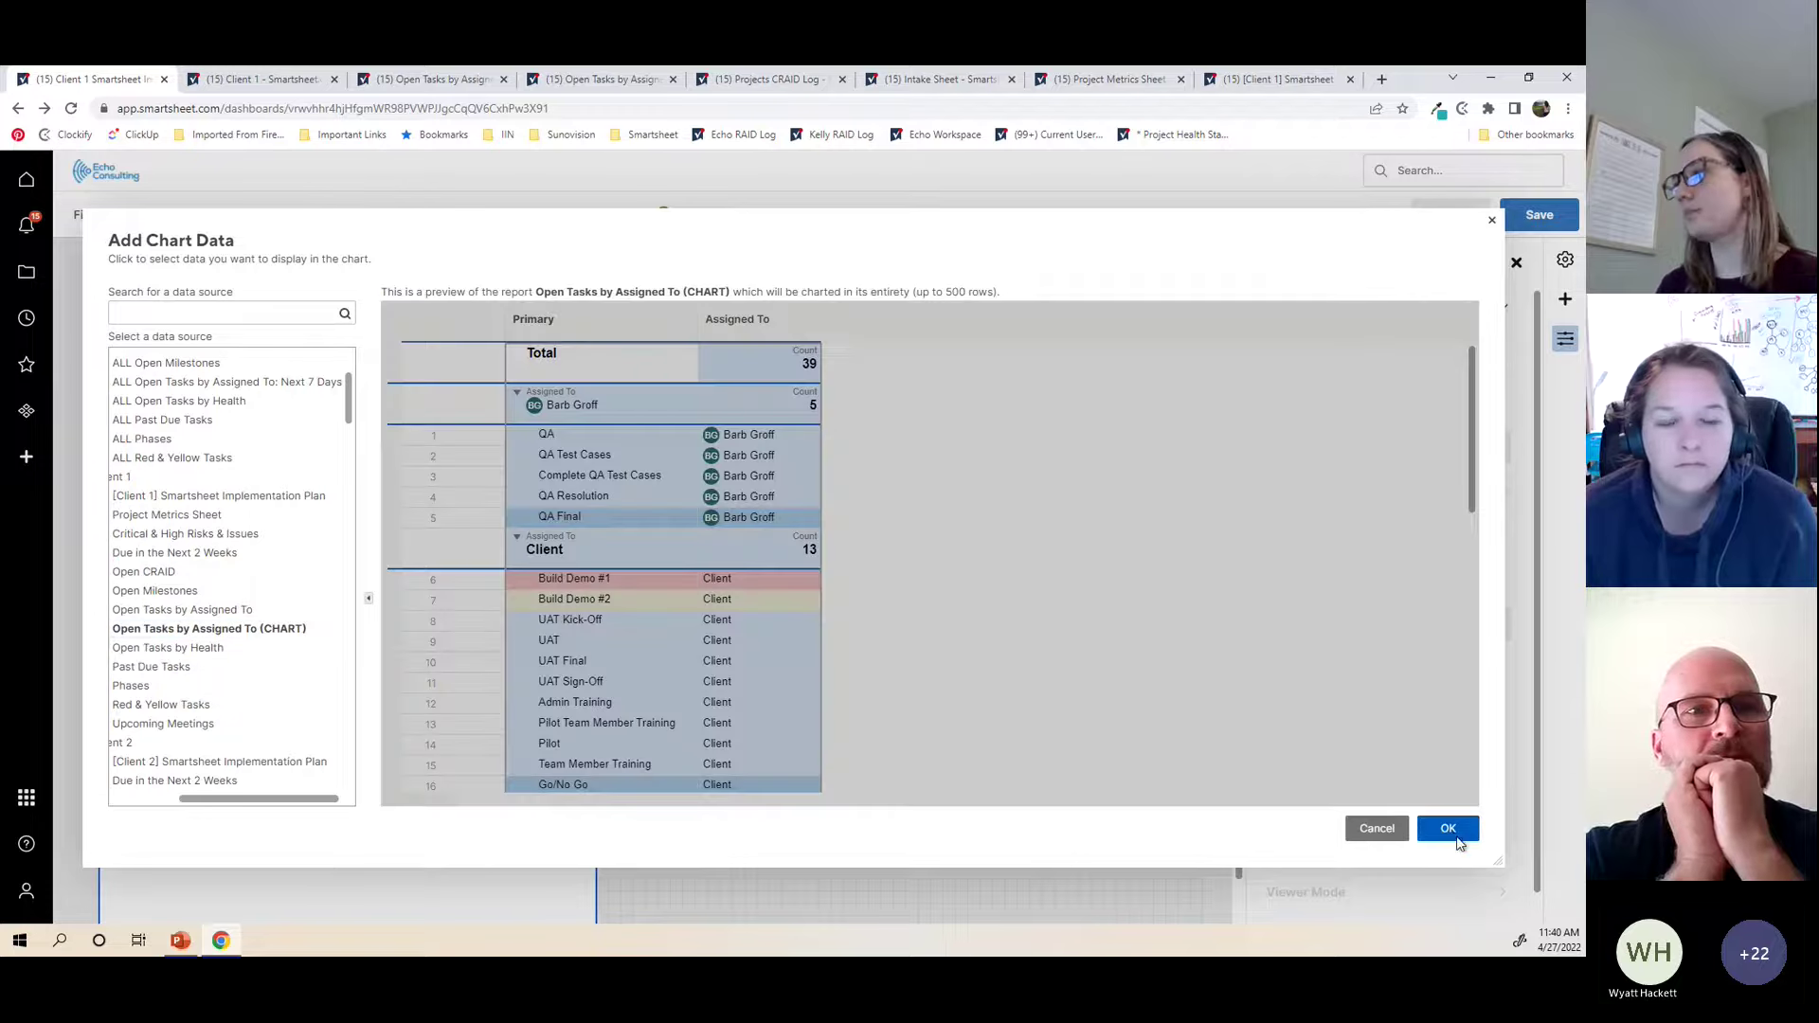
click(1448, 829)
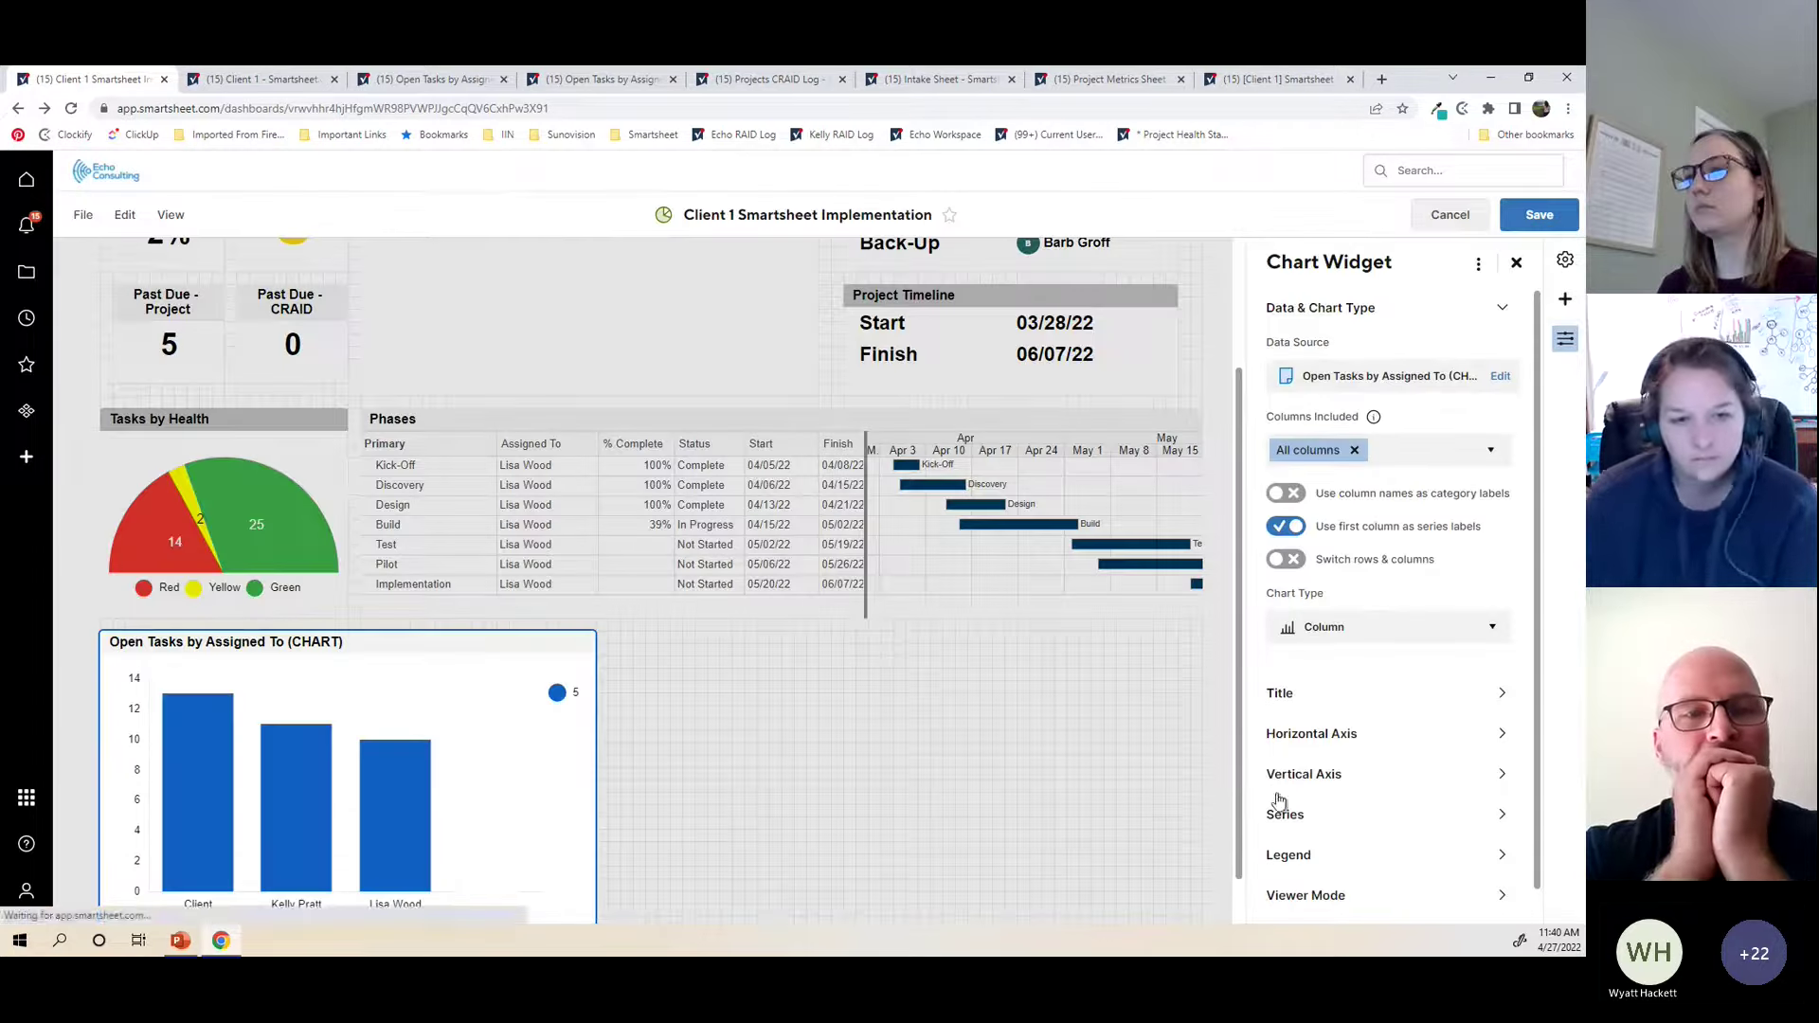
Step: Set the new column chart's legend position to No Legend
scroll(843, 718, down, 1)
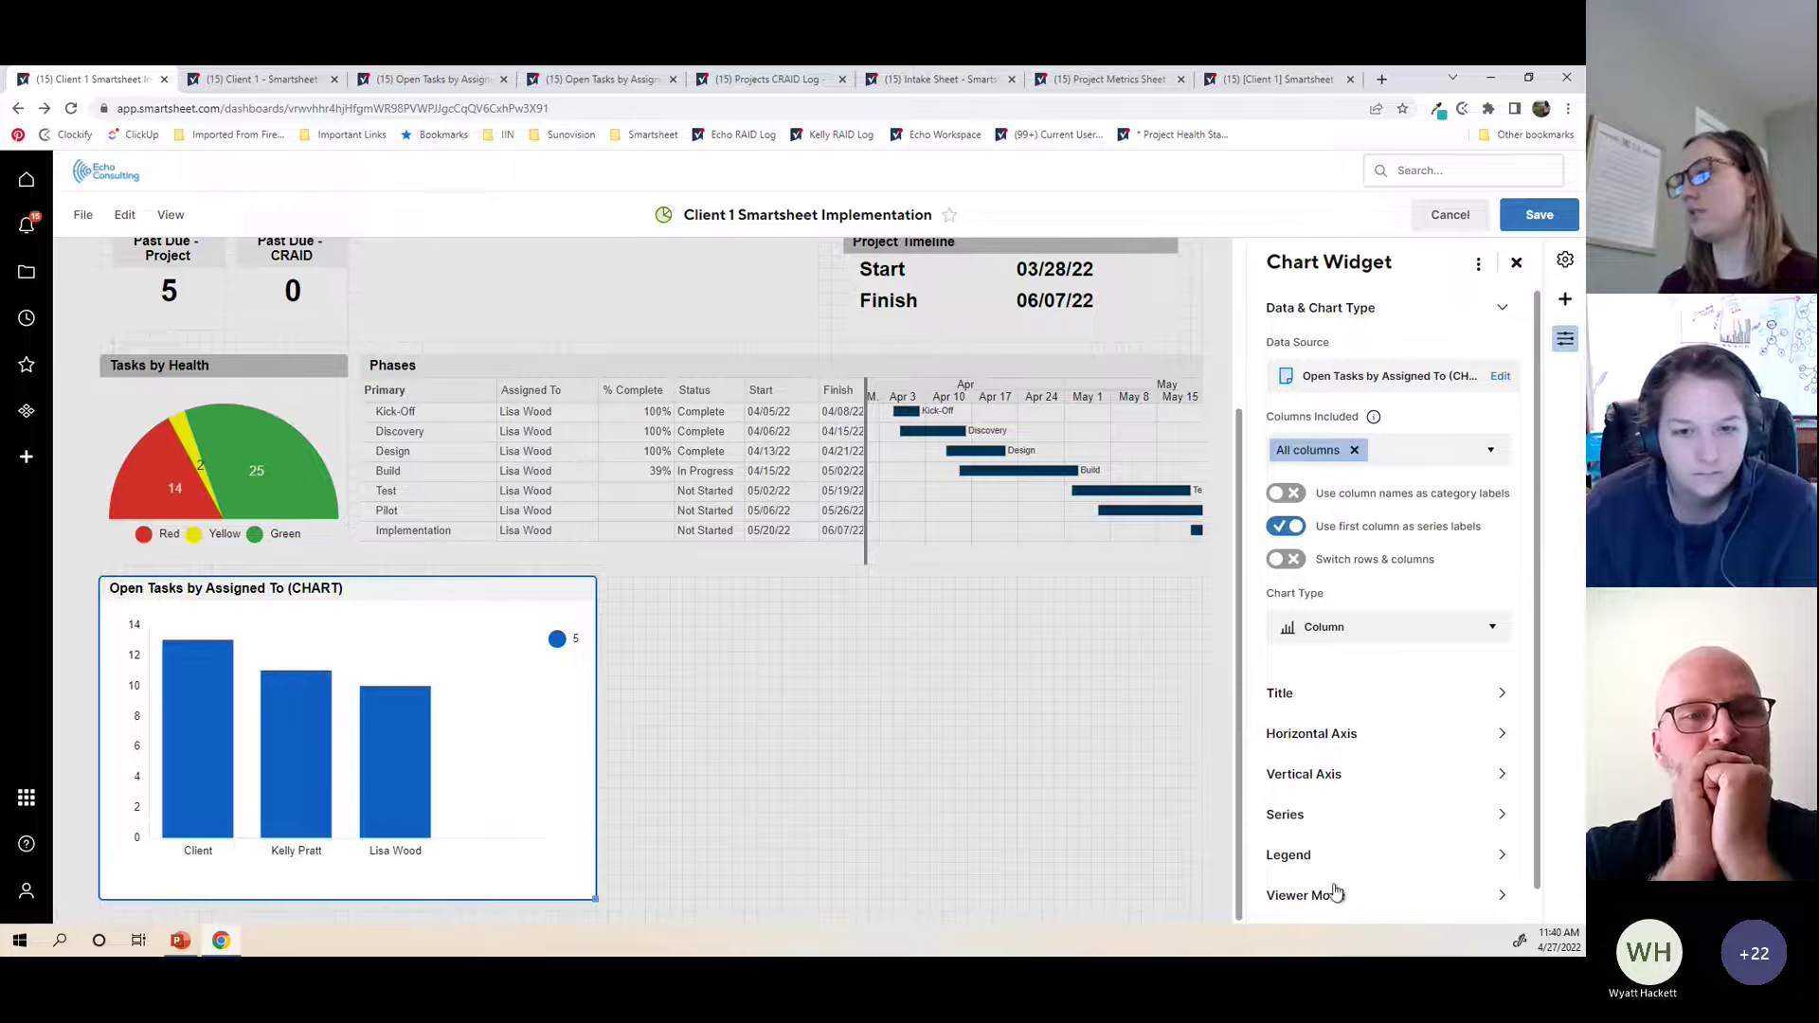
click(1311, 856)
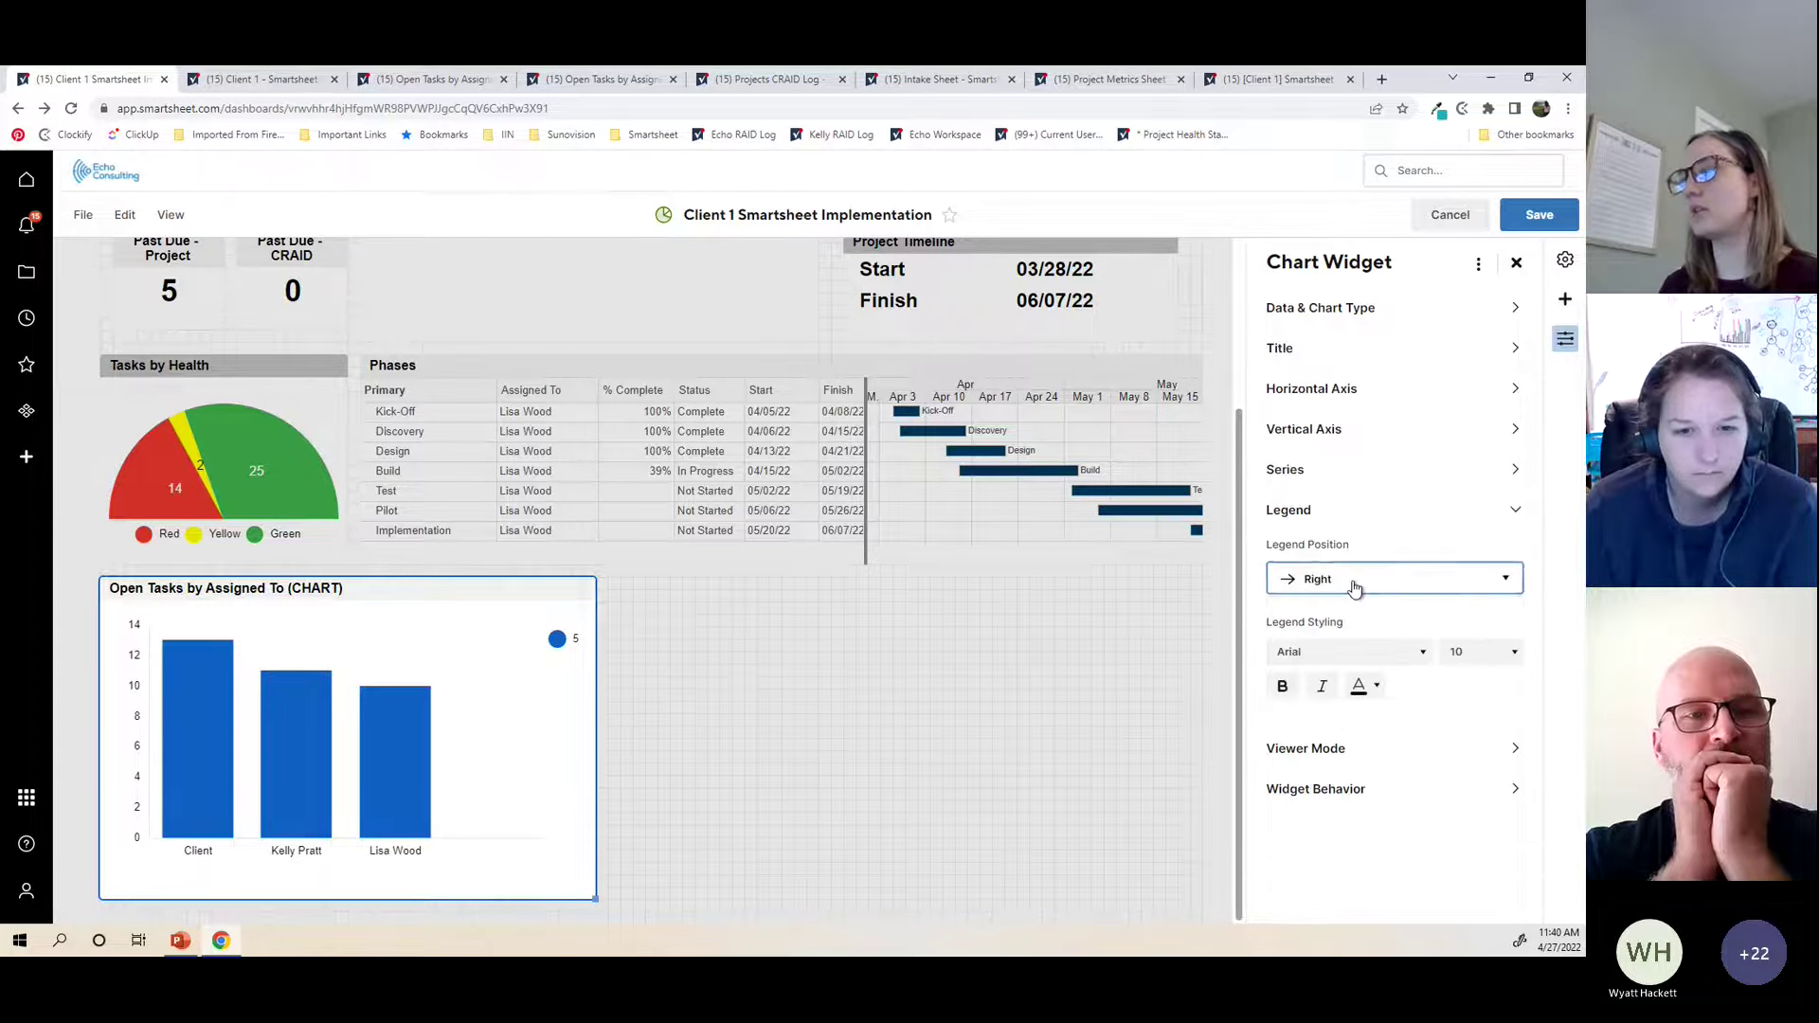
click(1352, 582)
click(1398, 621)
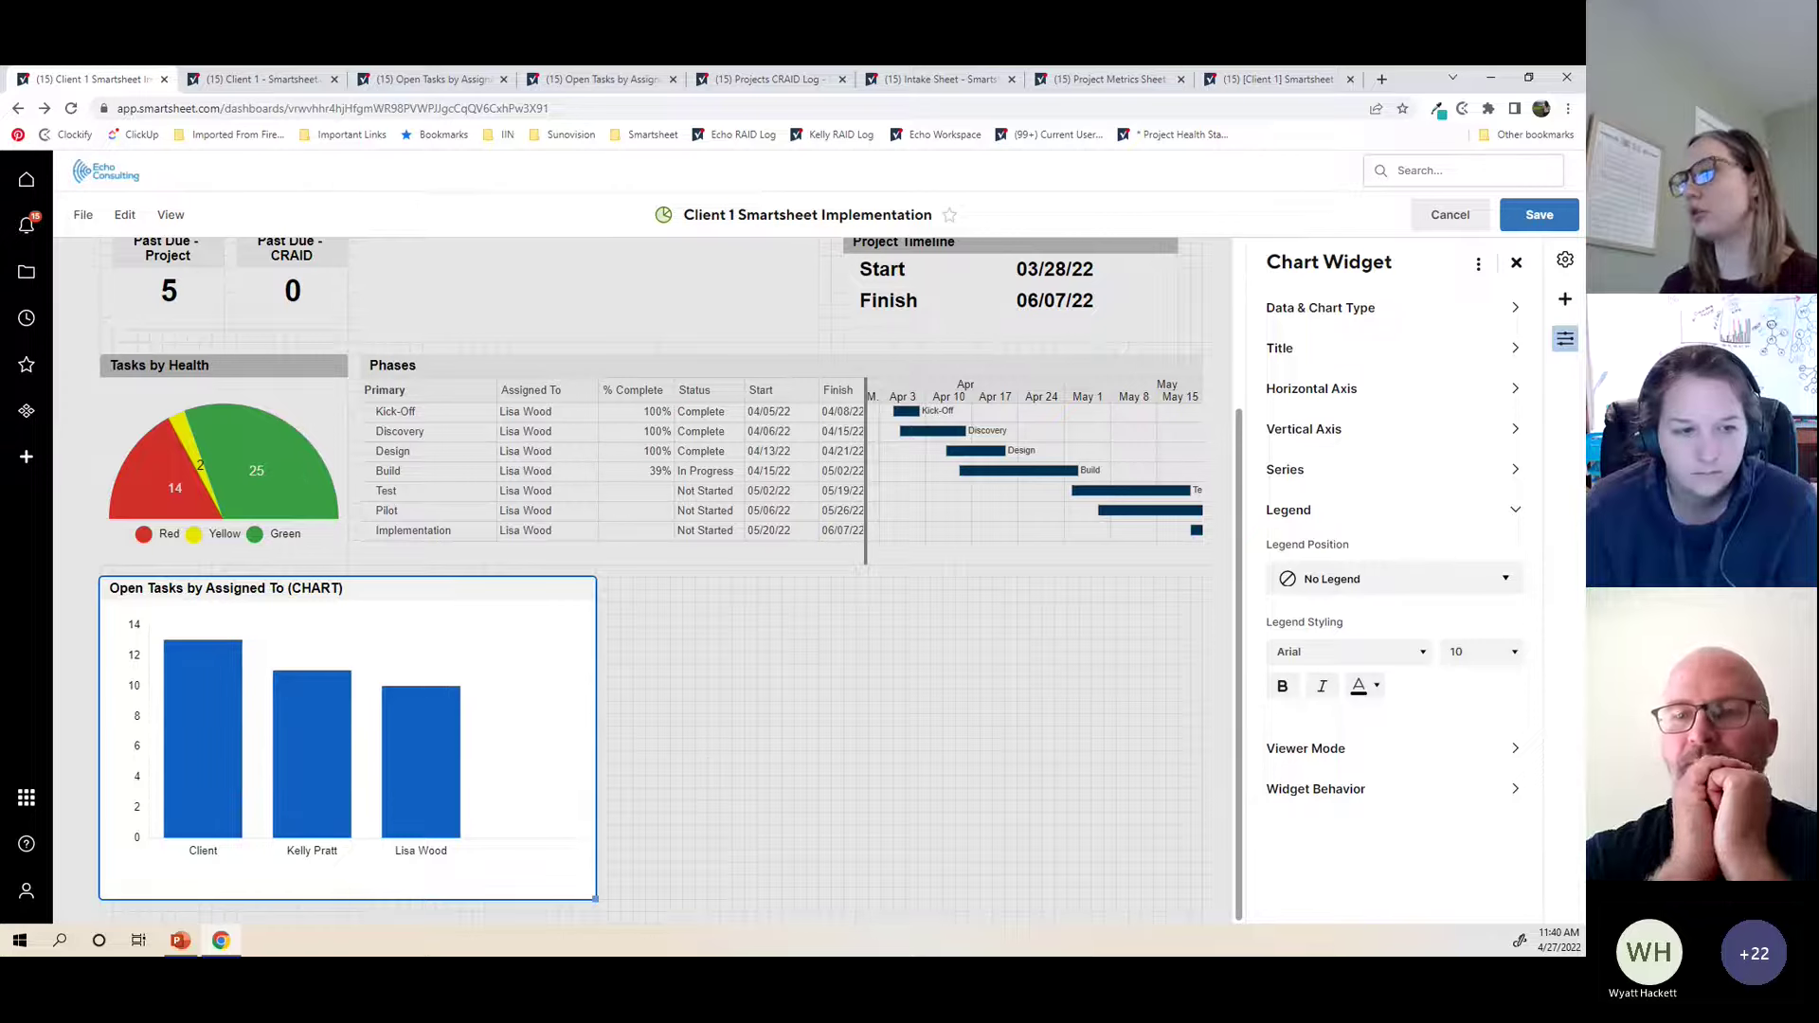
Step: Turn on Always show value label for all series of the assigned-to chart
click(1313, 470)
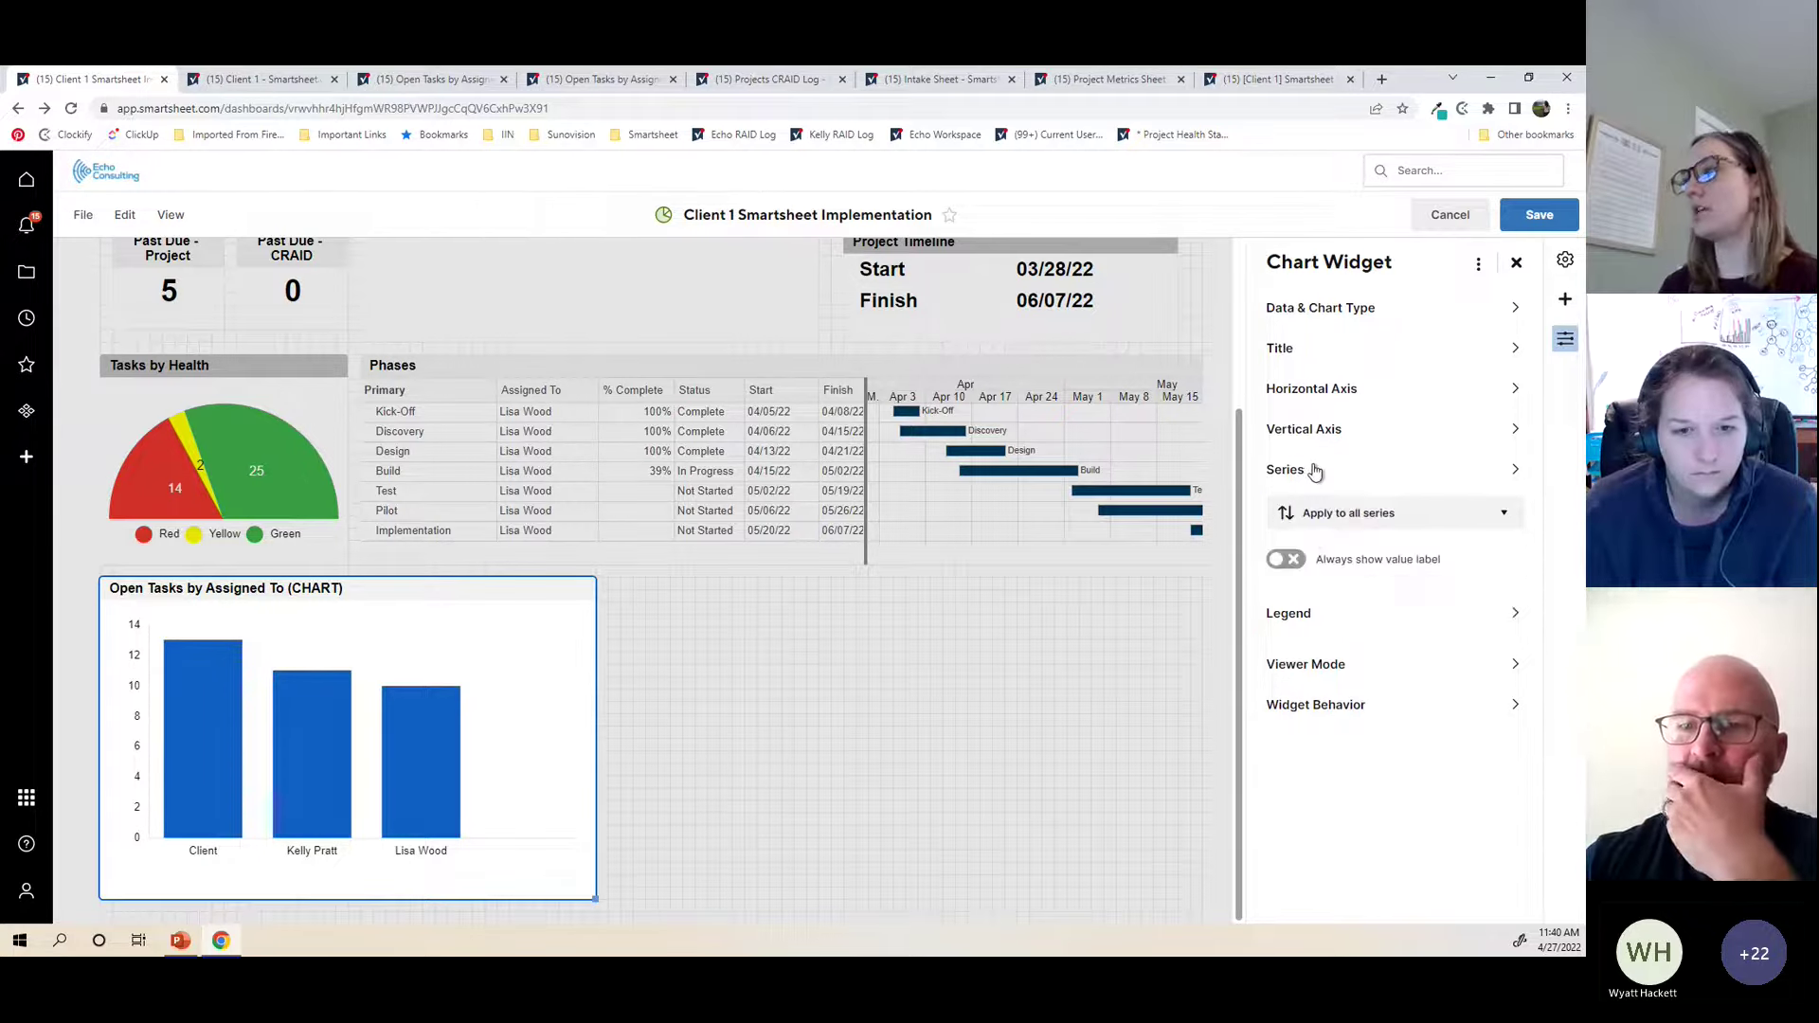
click(1365, 513)
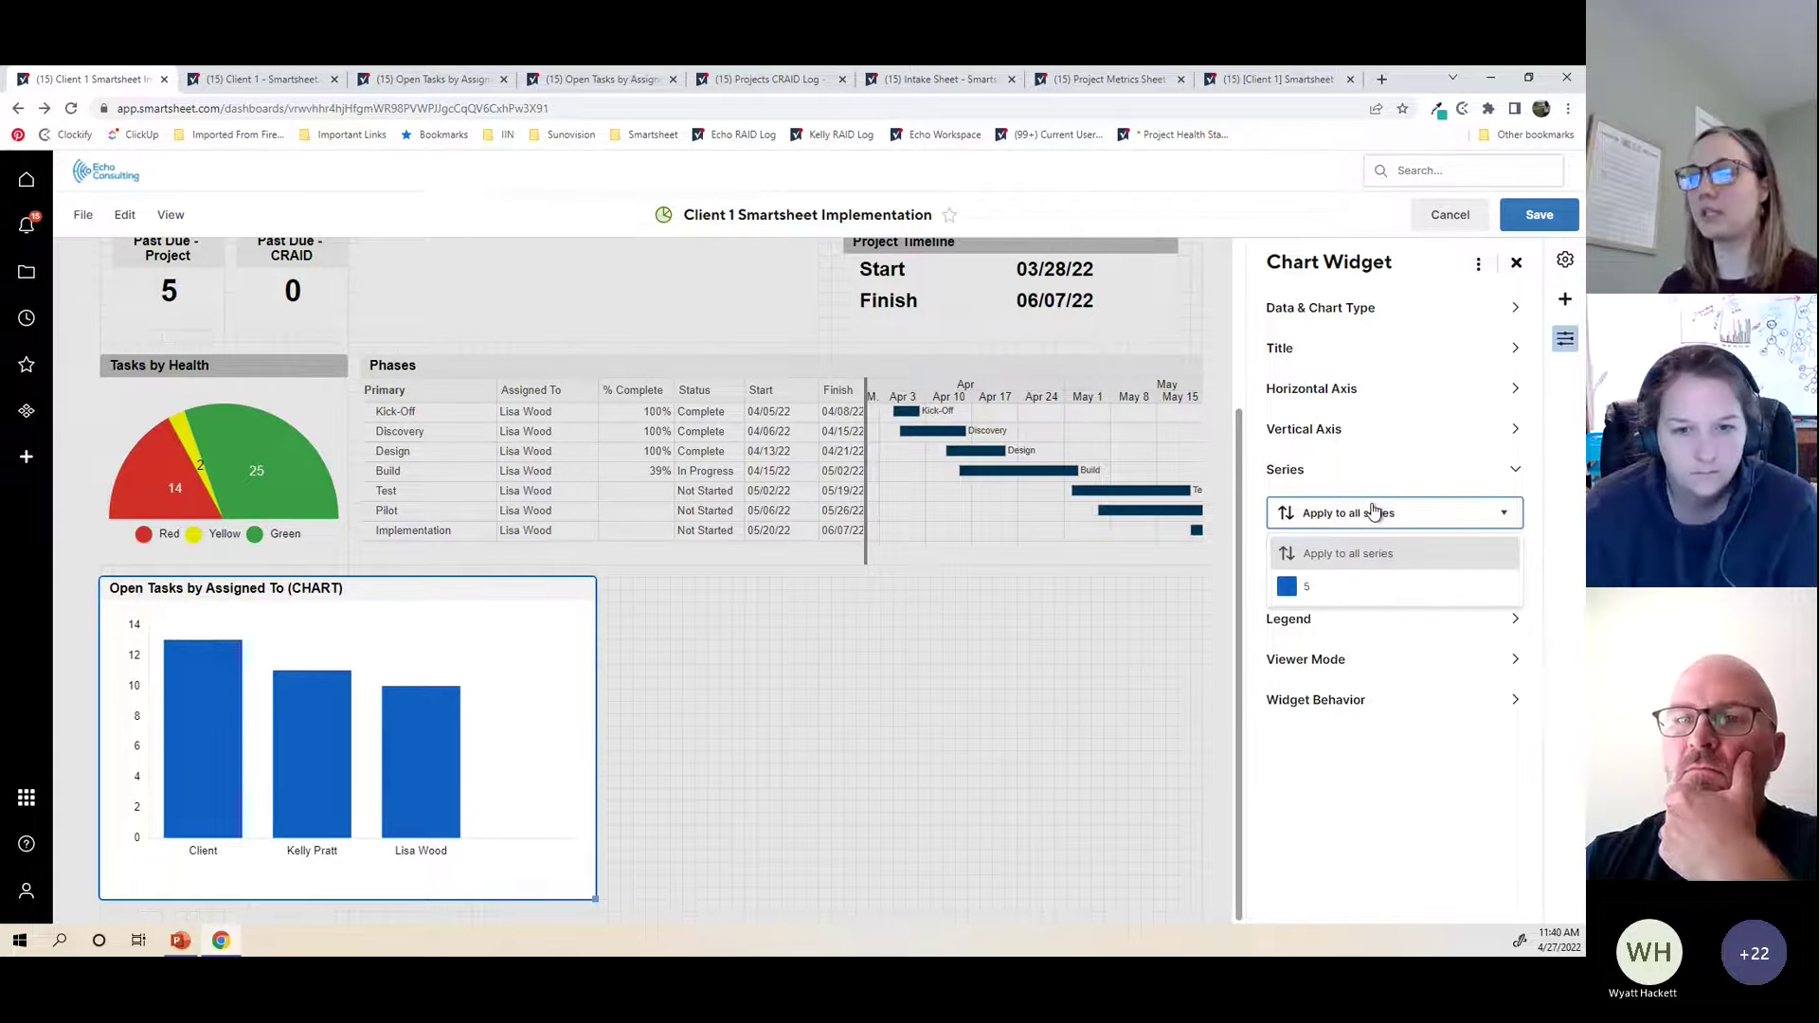
click(1381, 512)
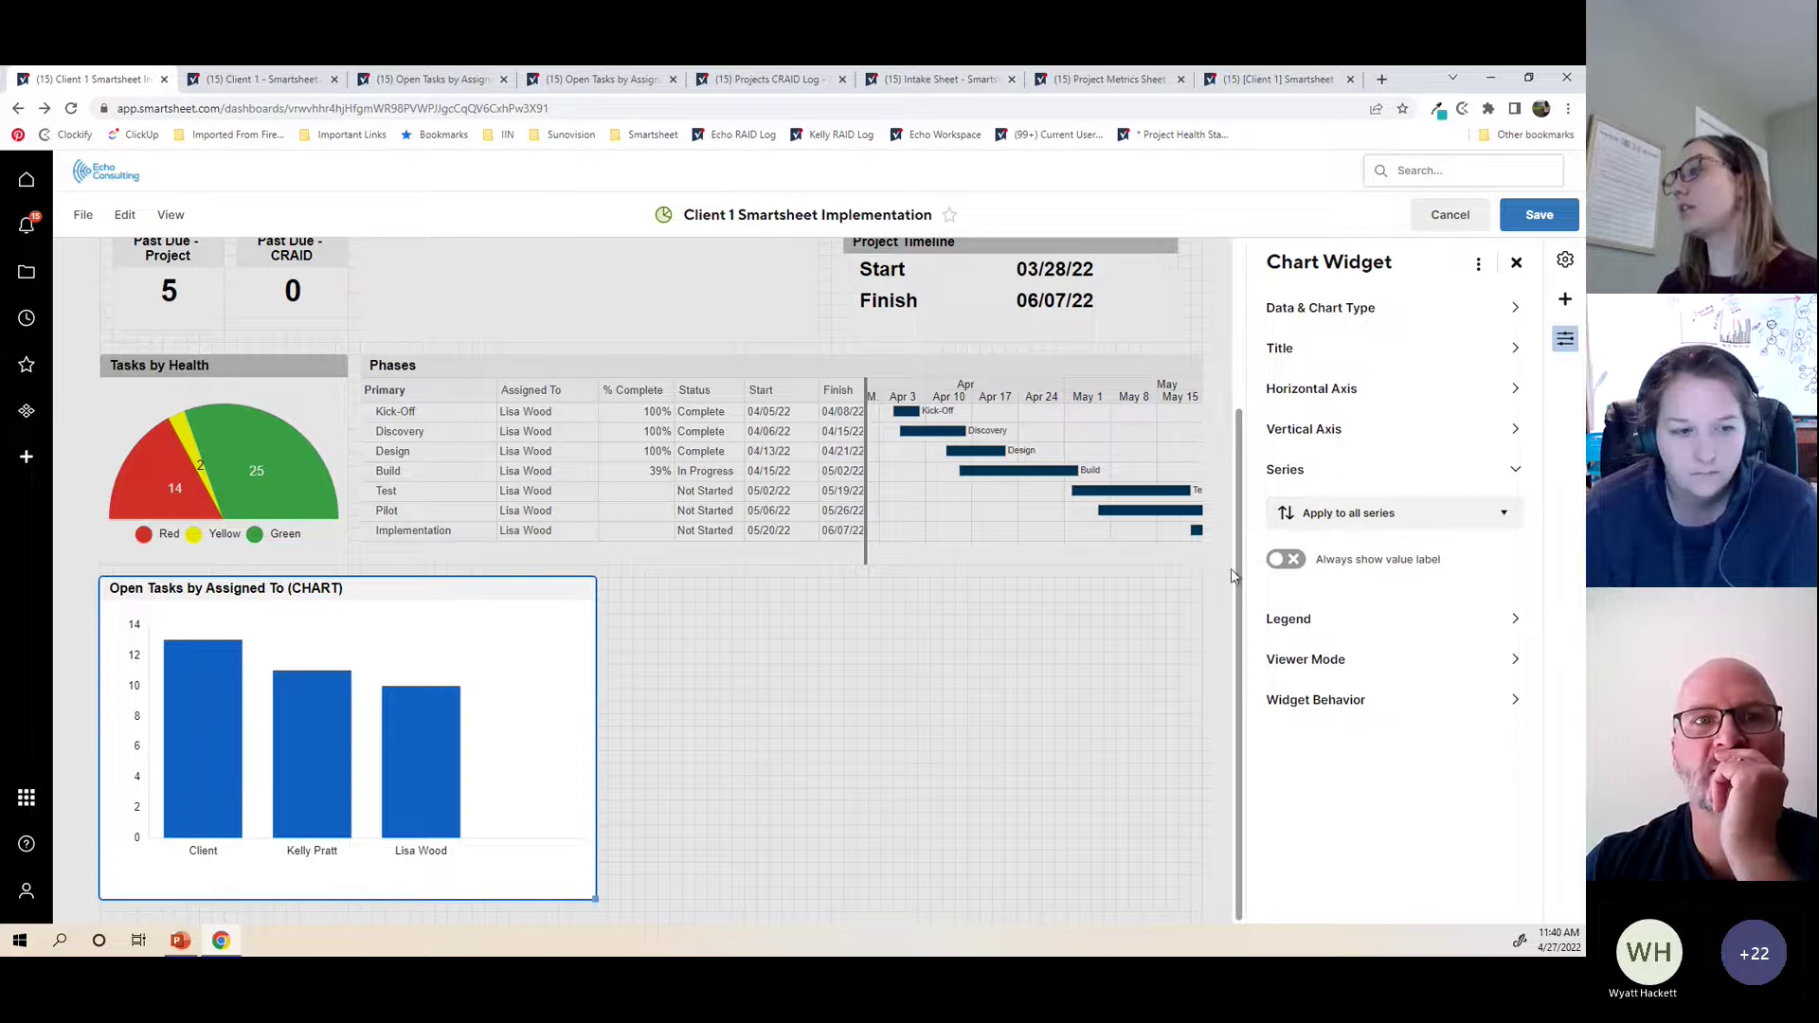
click(1288, 562)
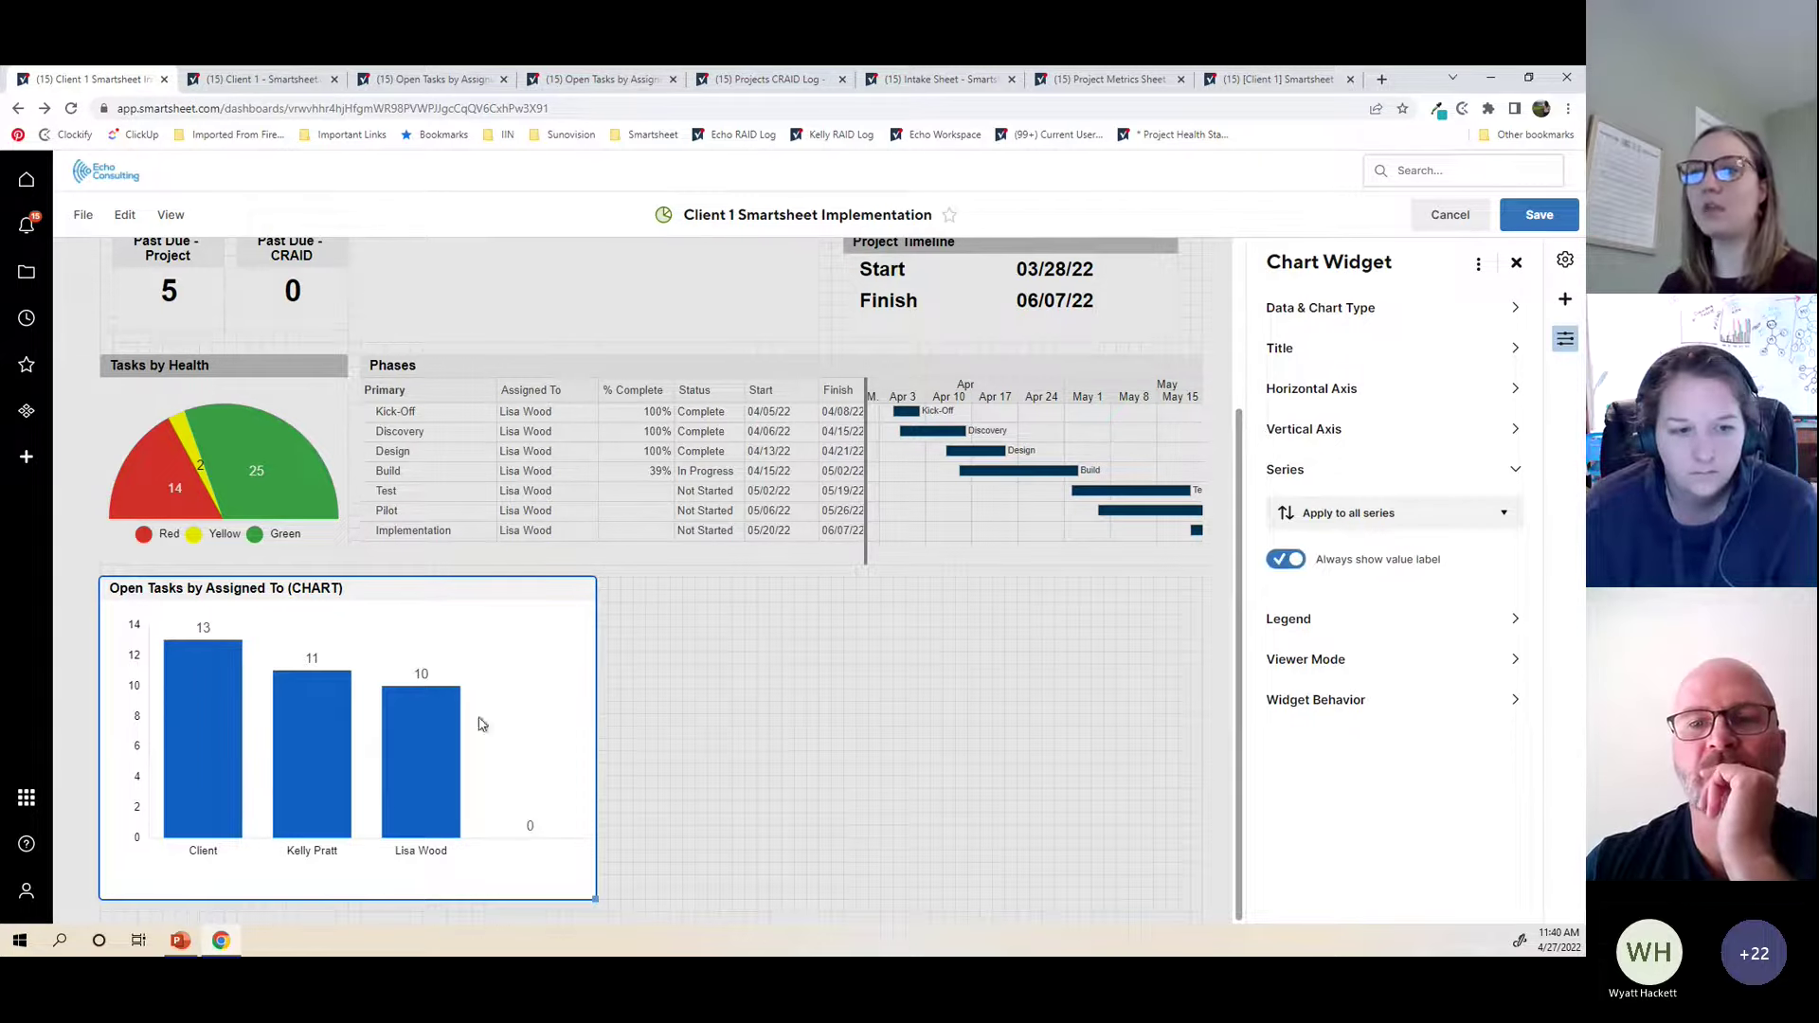
Step: Shorten the chart widget's title to "Open Tasks by Assigned To" by removing "(CHART)"
click(282, 589)
drag(283, 589, 455, 582)
key(BackSpace)
Step: Set the chart widget to open the Client 1 report Open Tasks by Assigned To when someone clicks it, and widen the widget slightly
click(1317, 843)
click(1333, 804)
click(1340, 659)
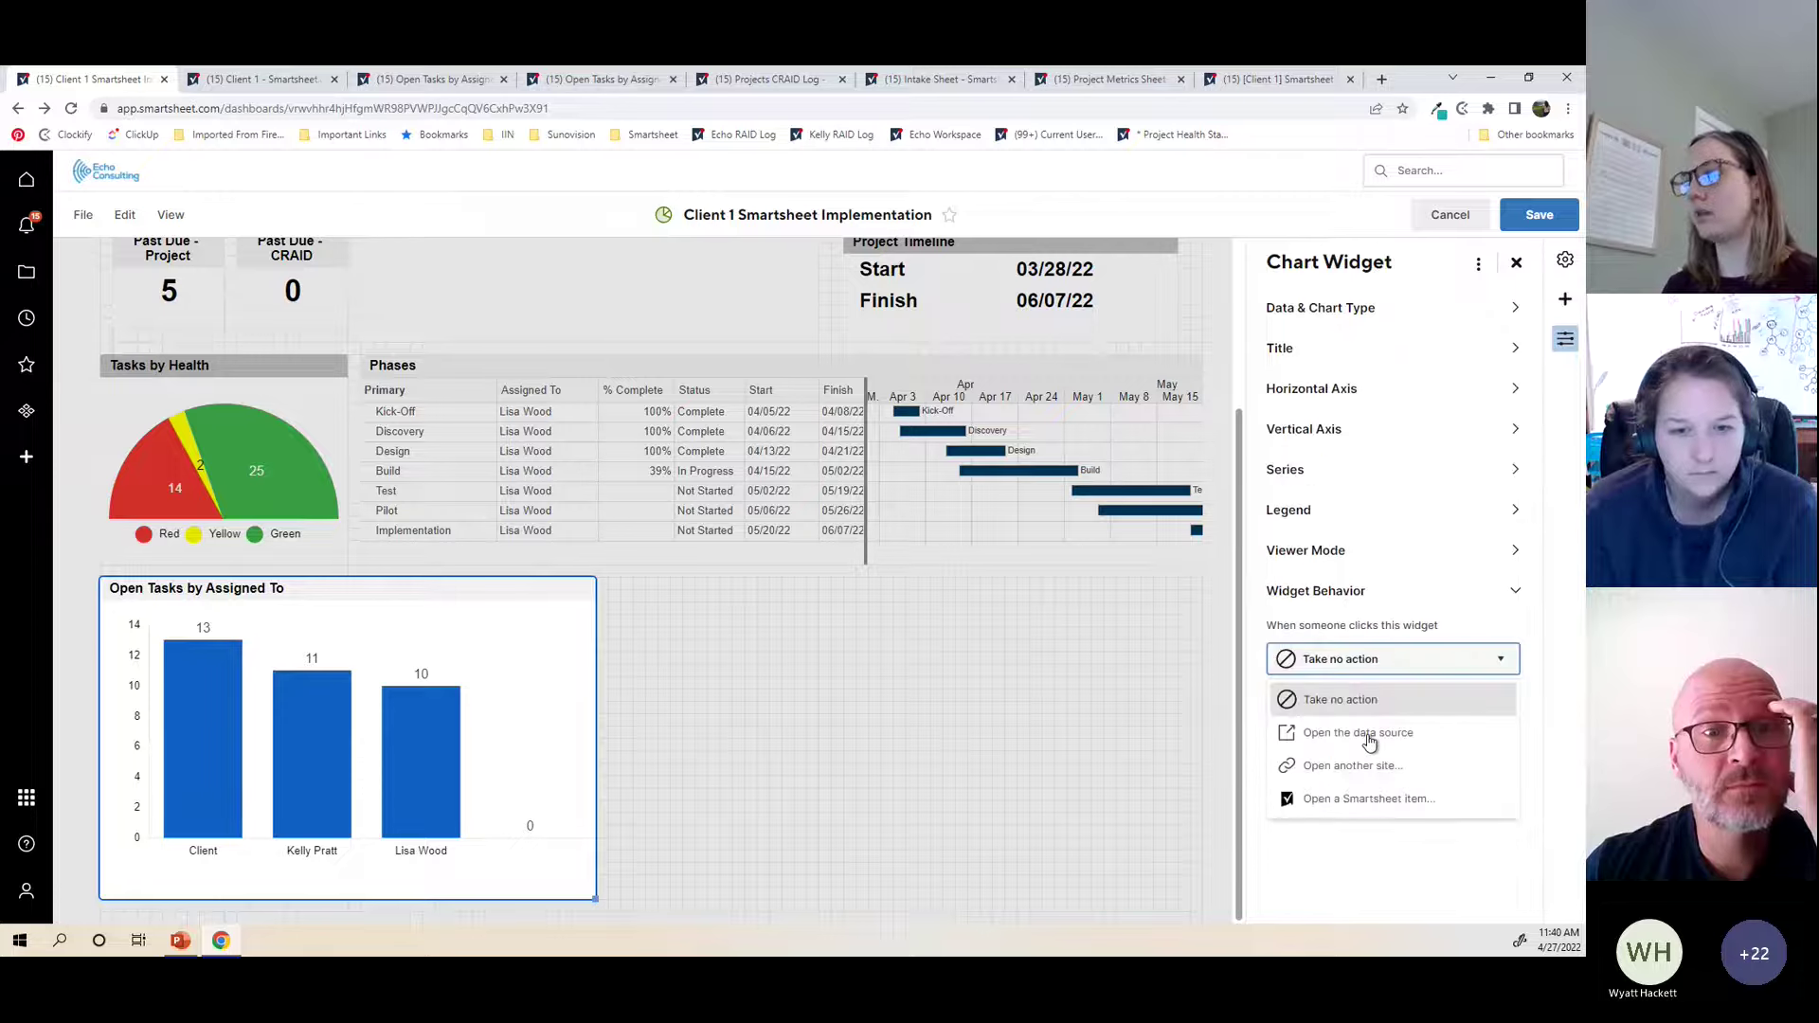
click(1373, 800)
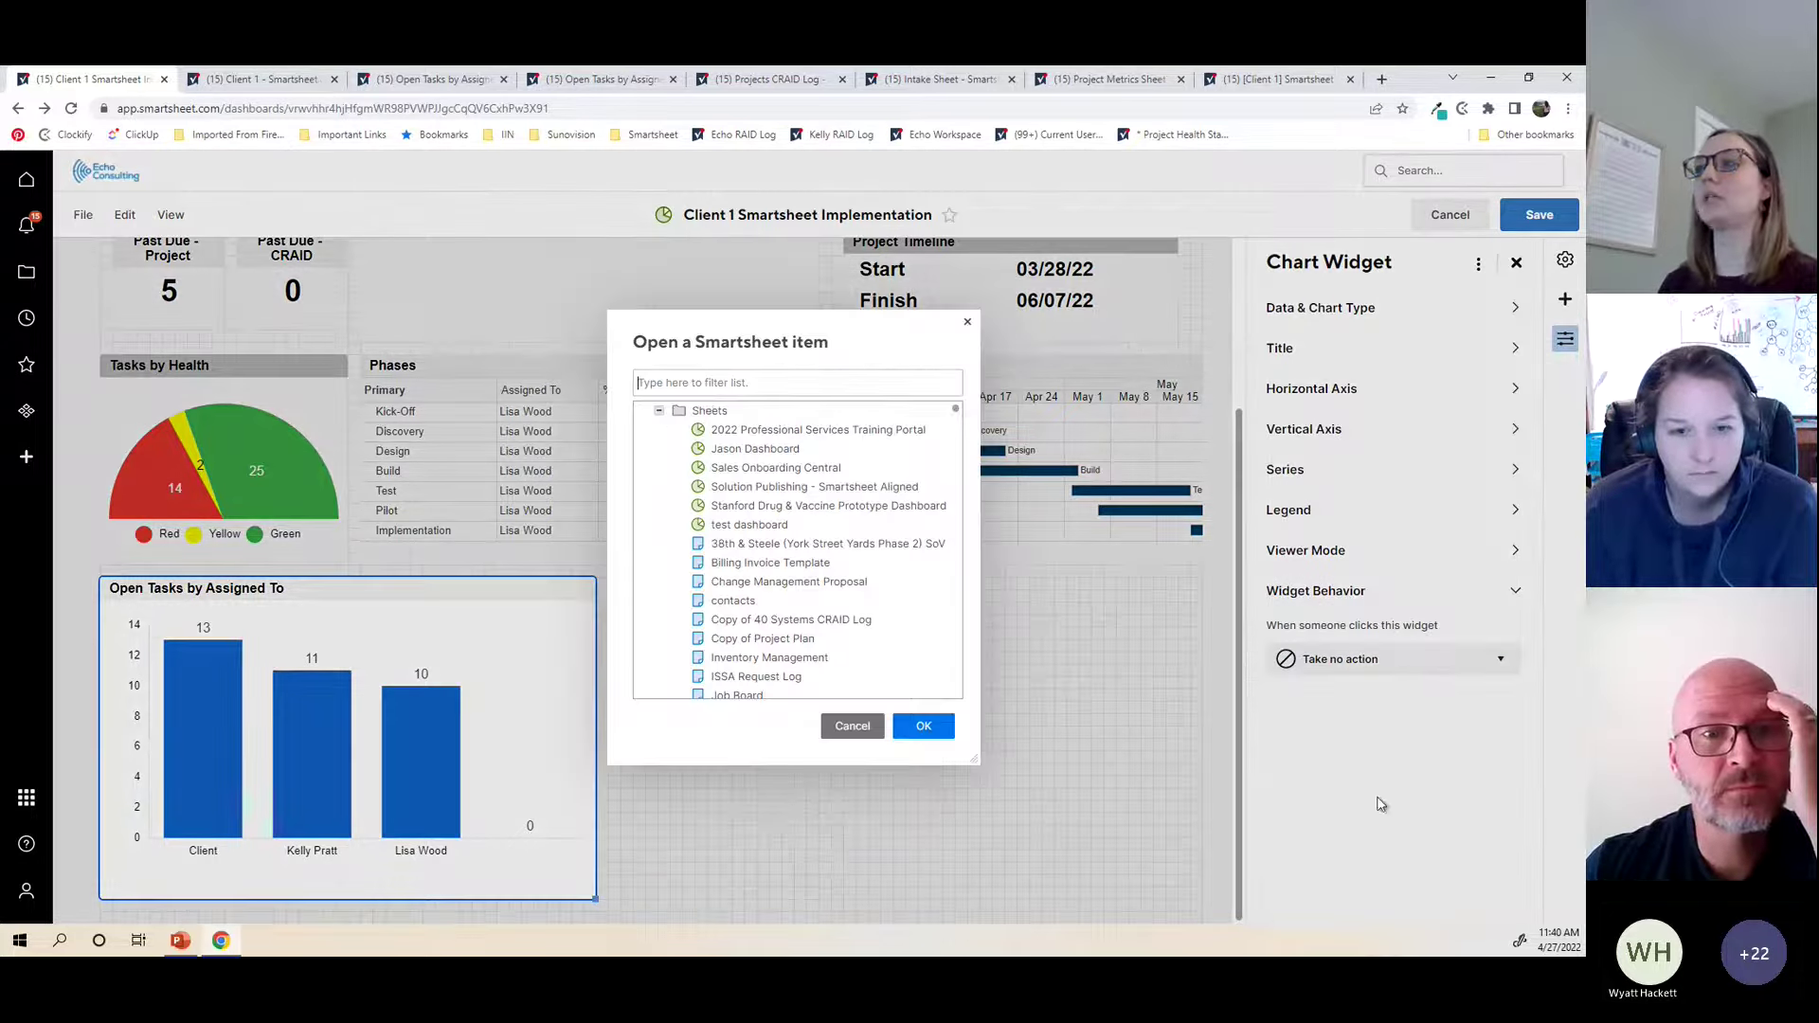
click(660, 412)
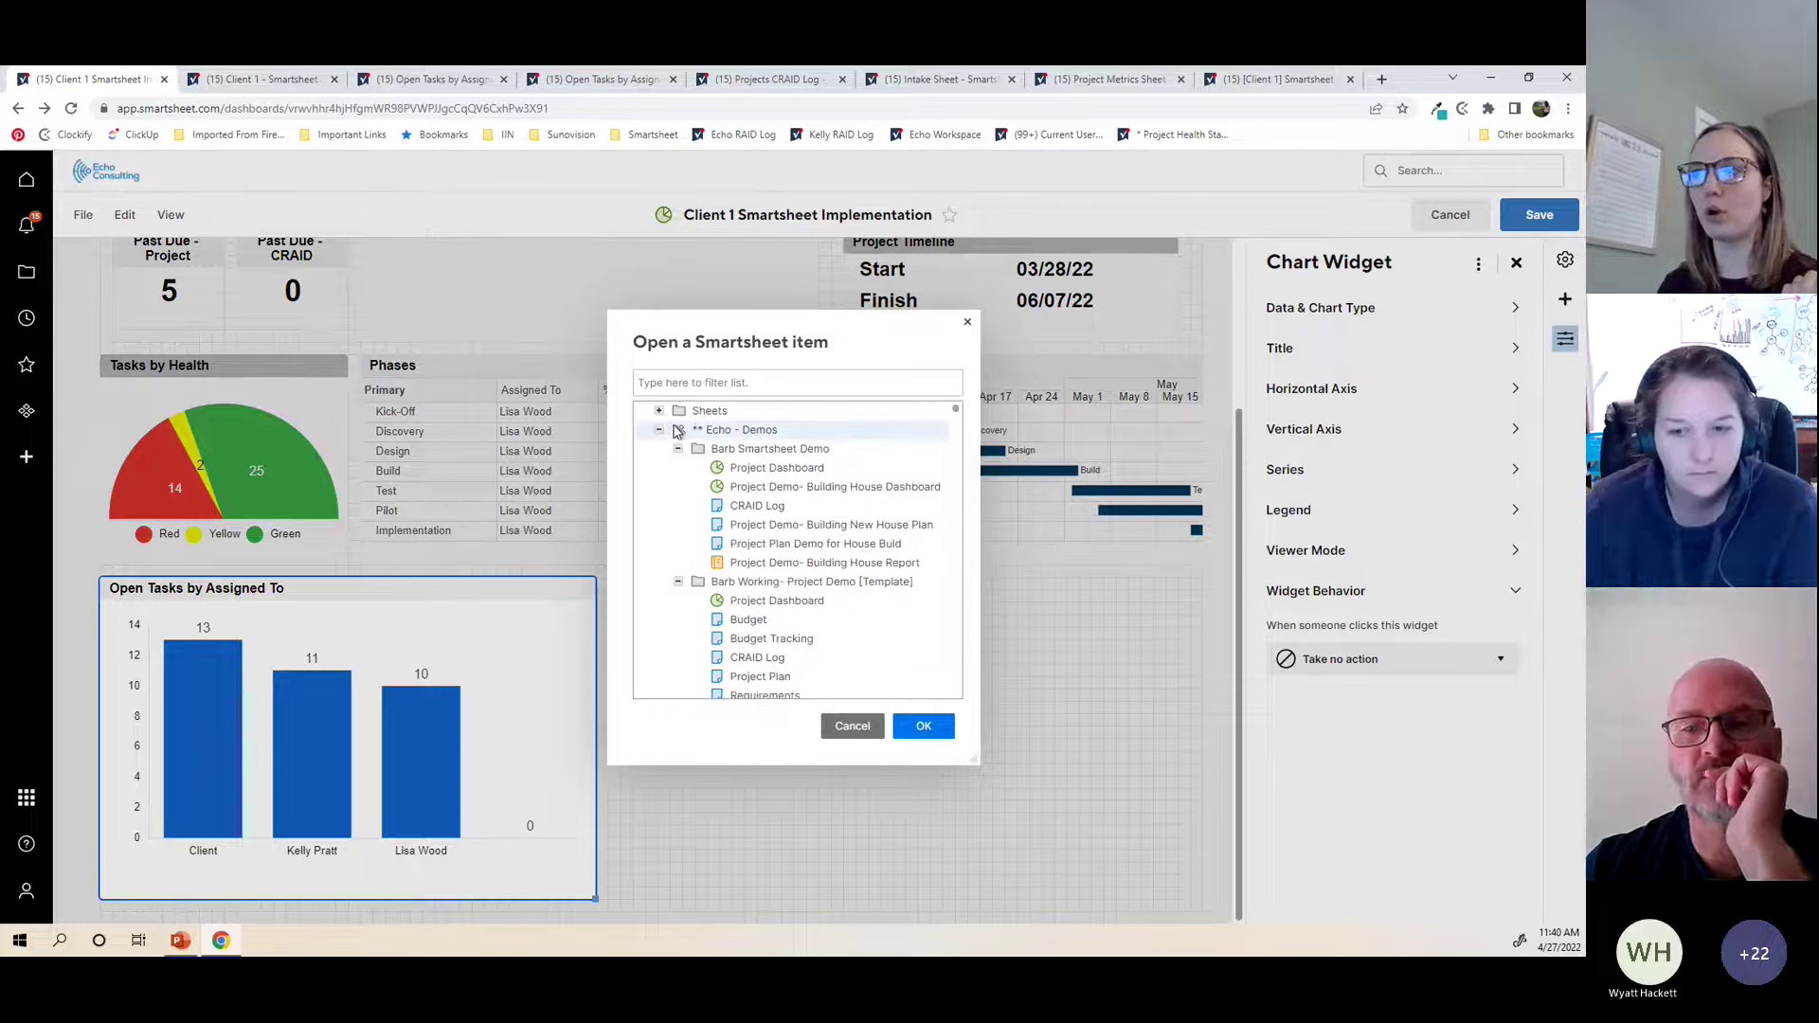
click(659, 430)
click(660, 449)
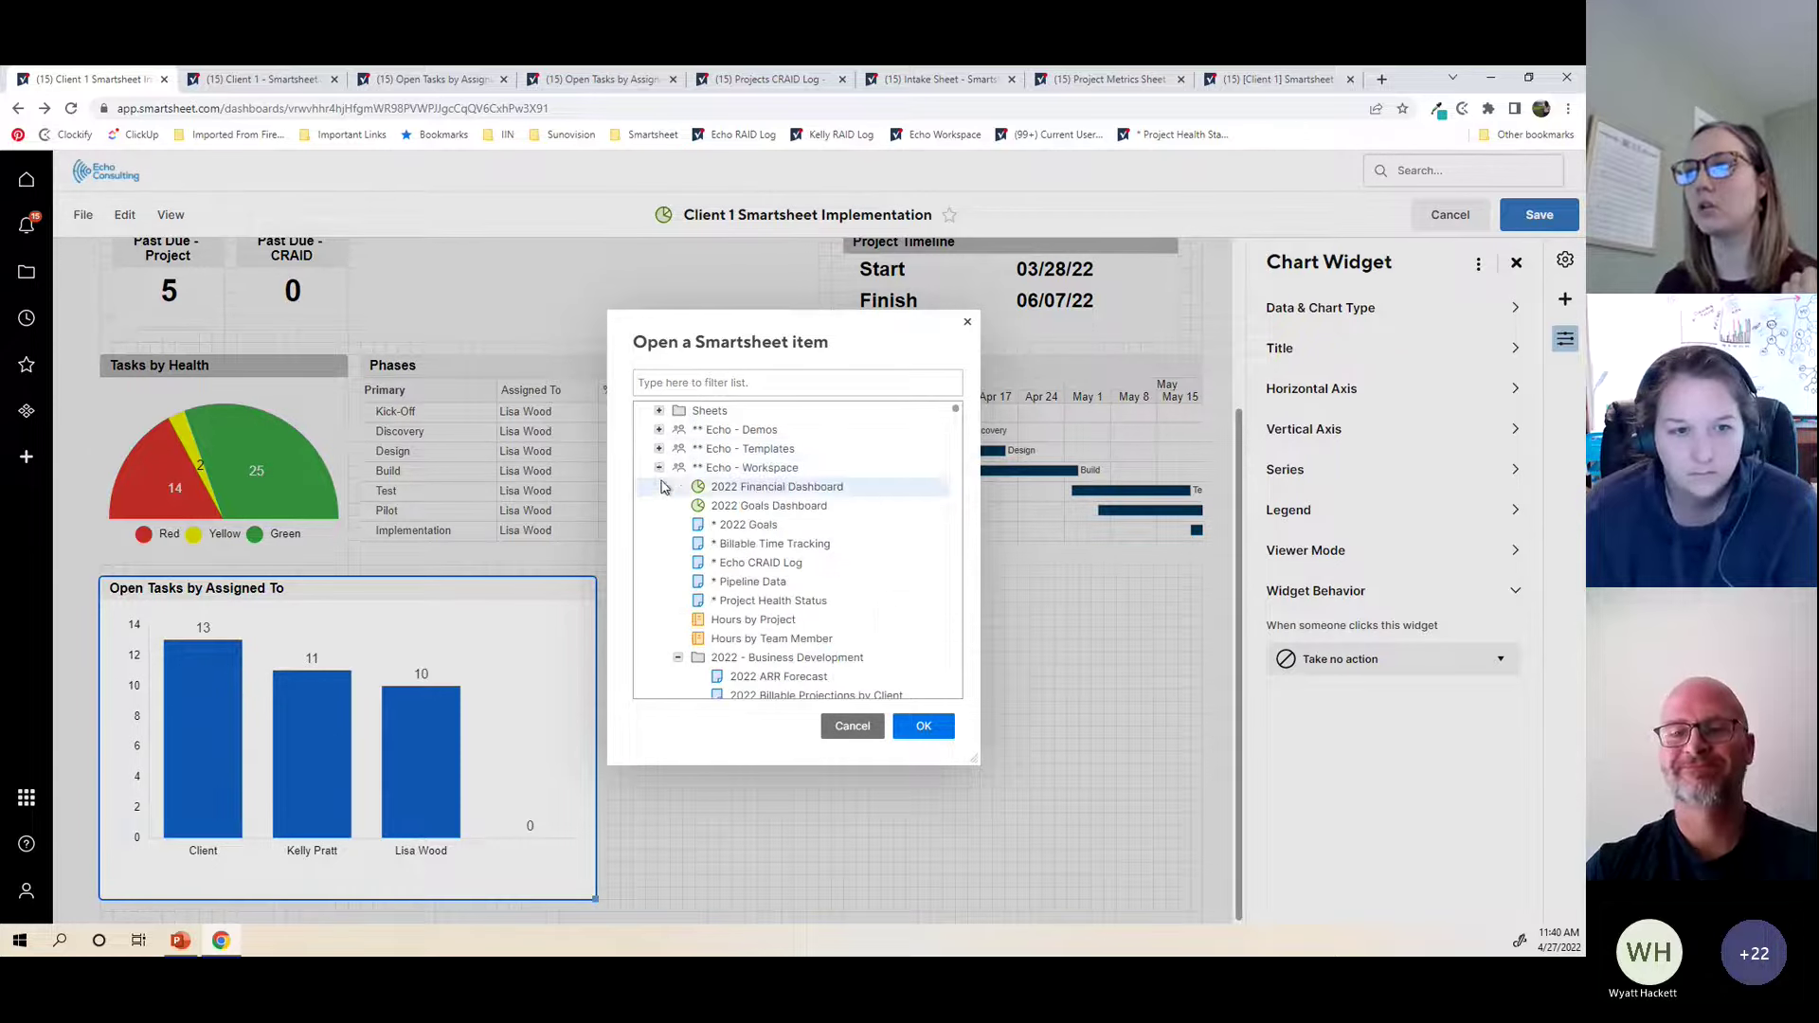
click(661, 468)
scroll(791, 578, down, 3)
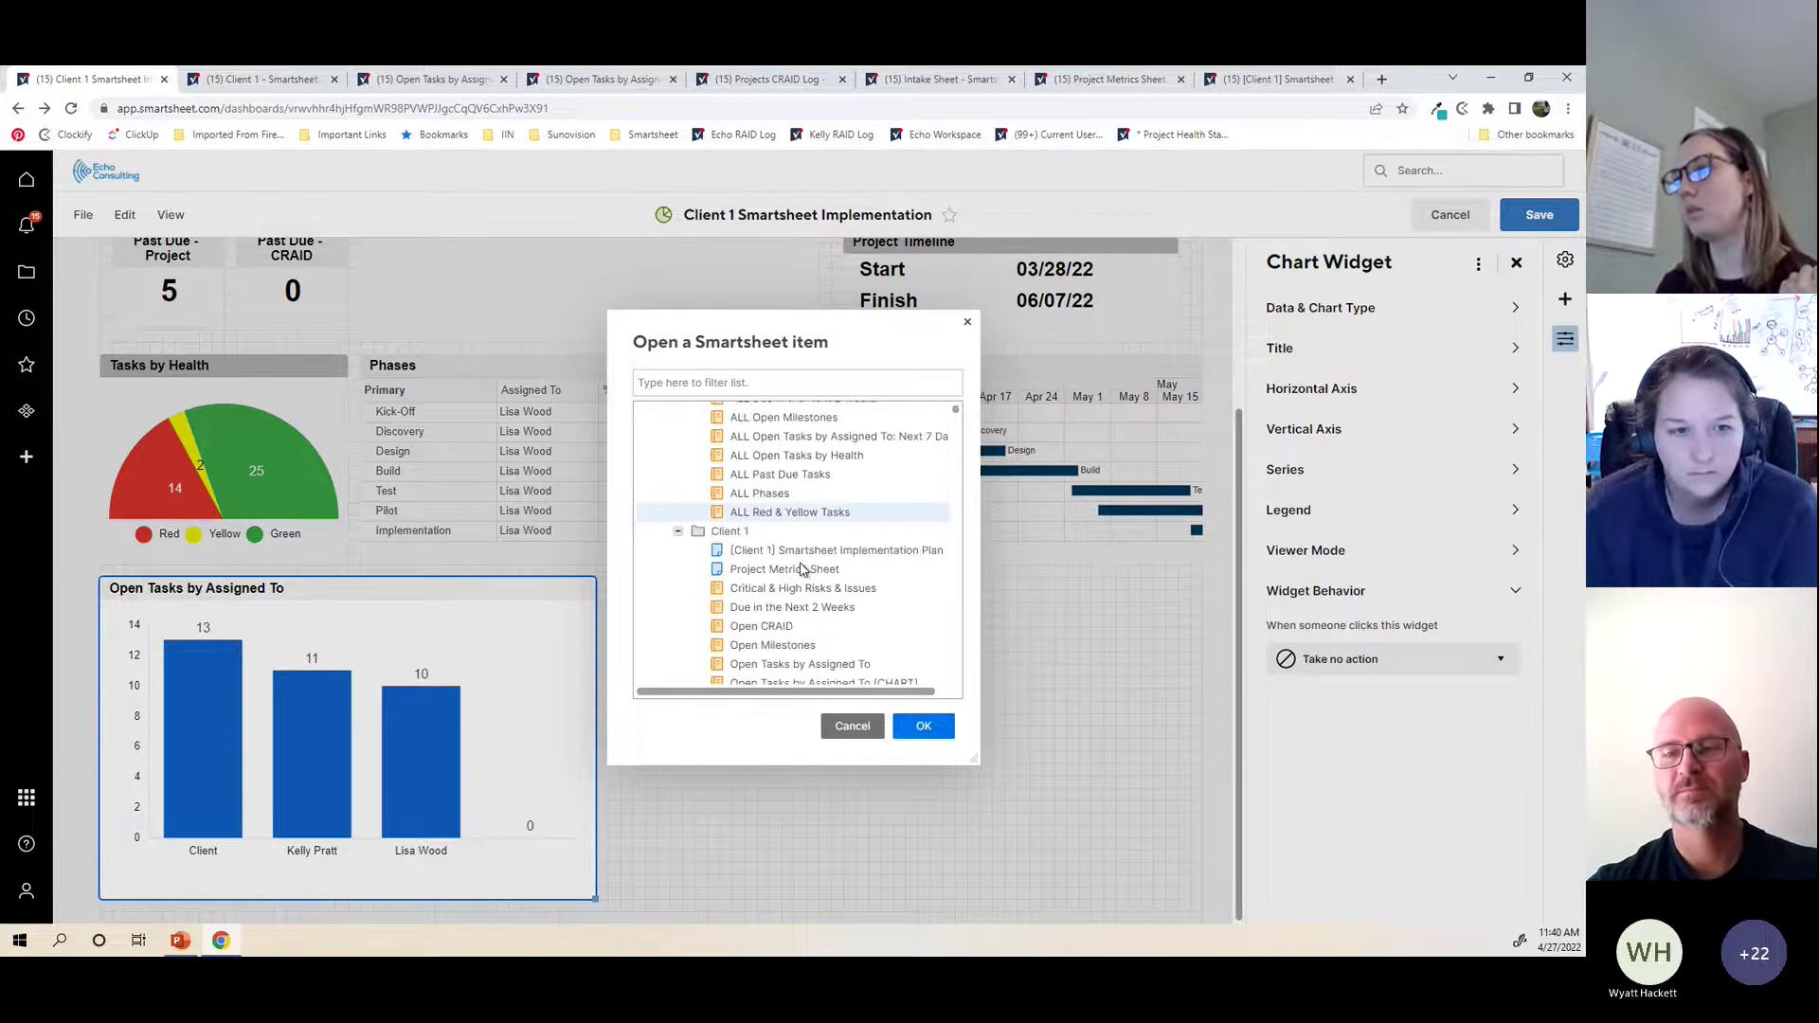
click(833, 580)
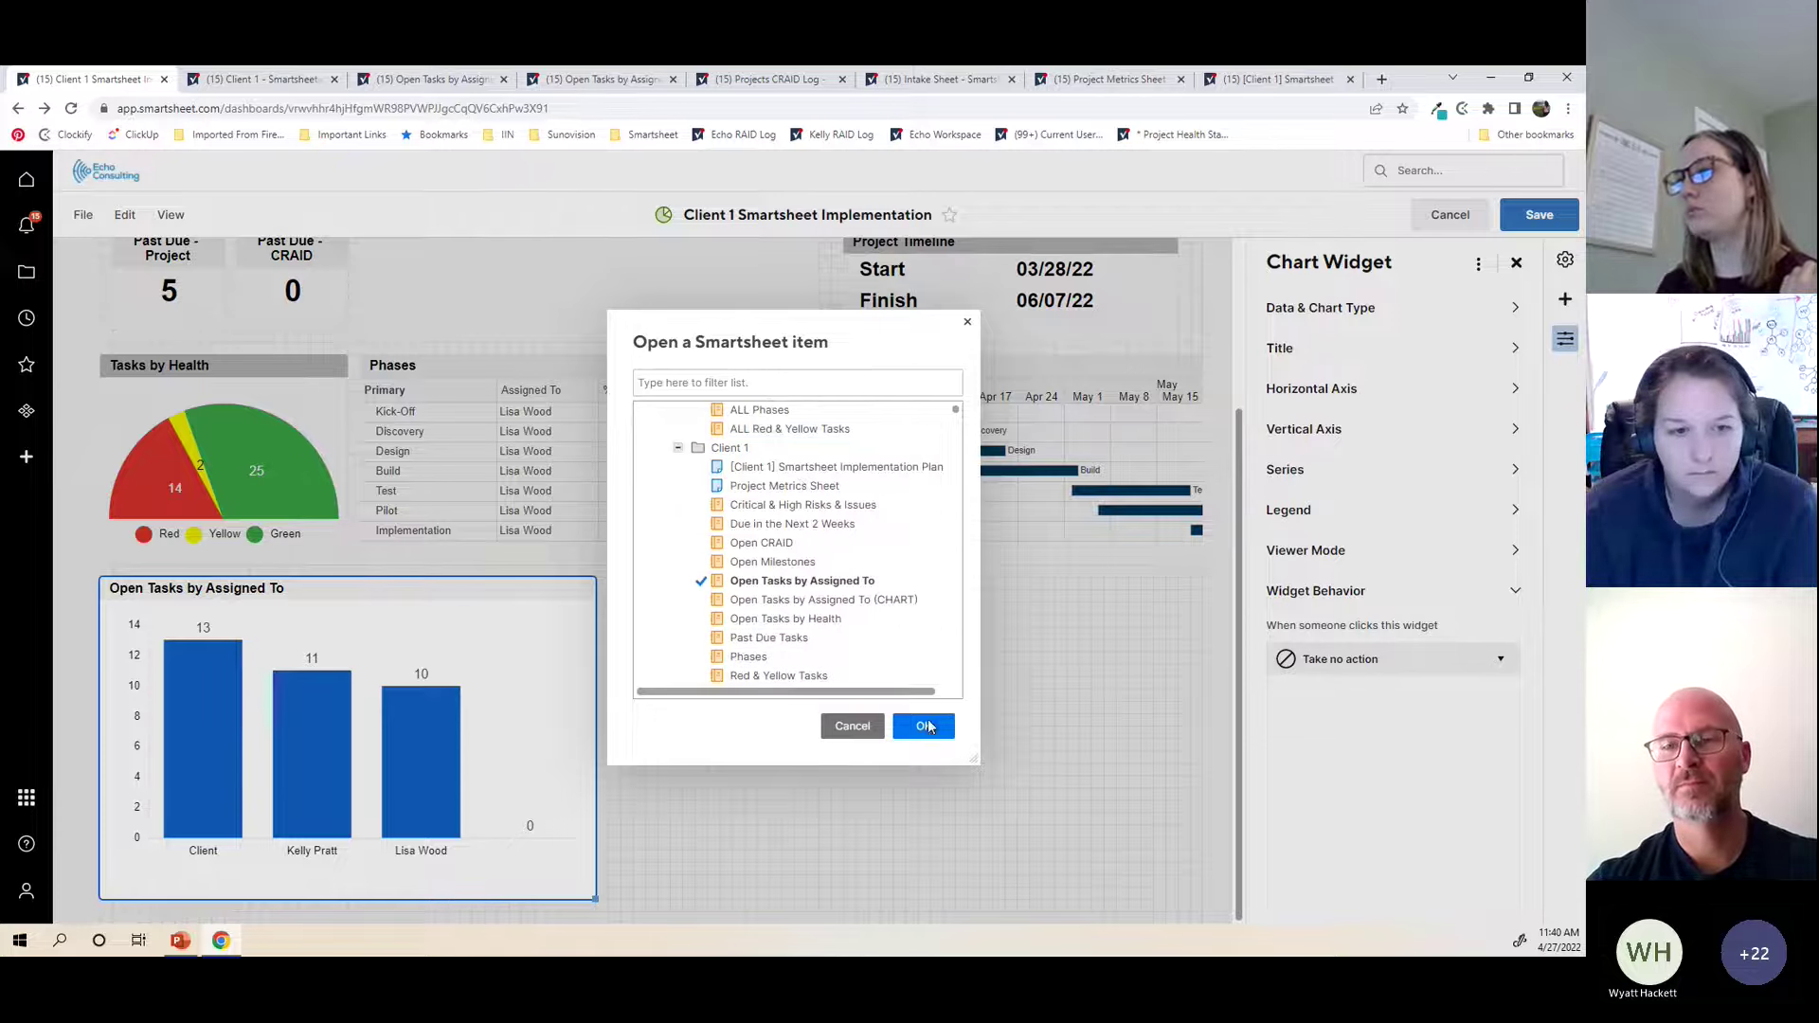
click(924, 726)
drag(595, 897, 620, 887)
click(901, 793)
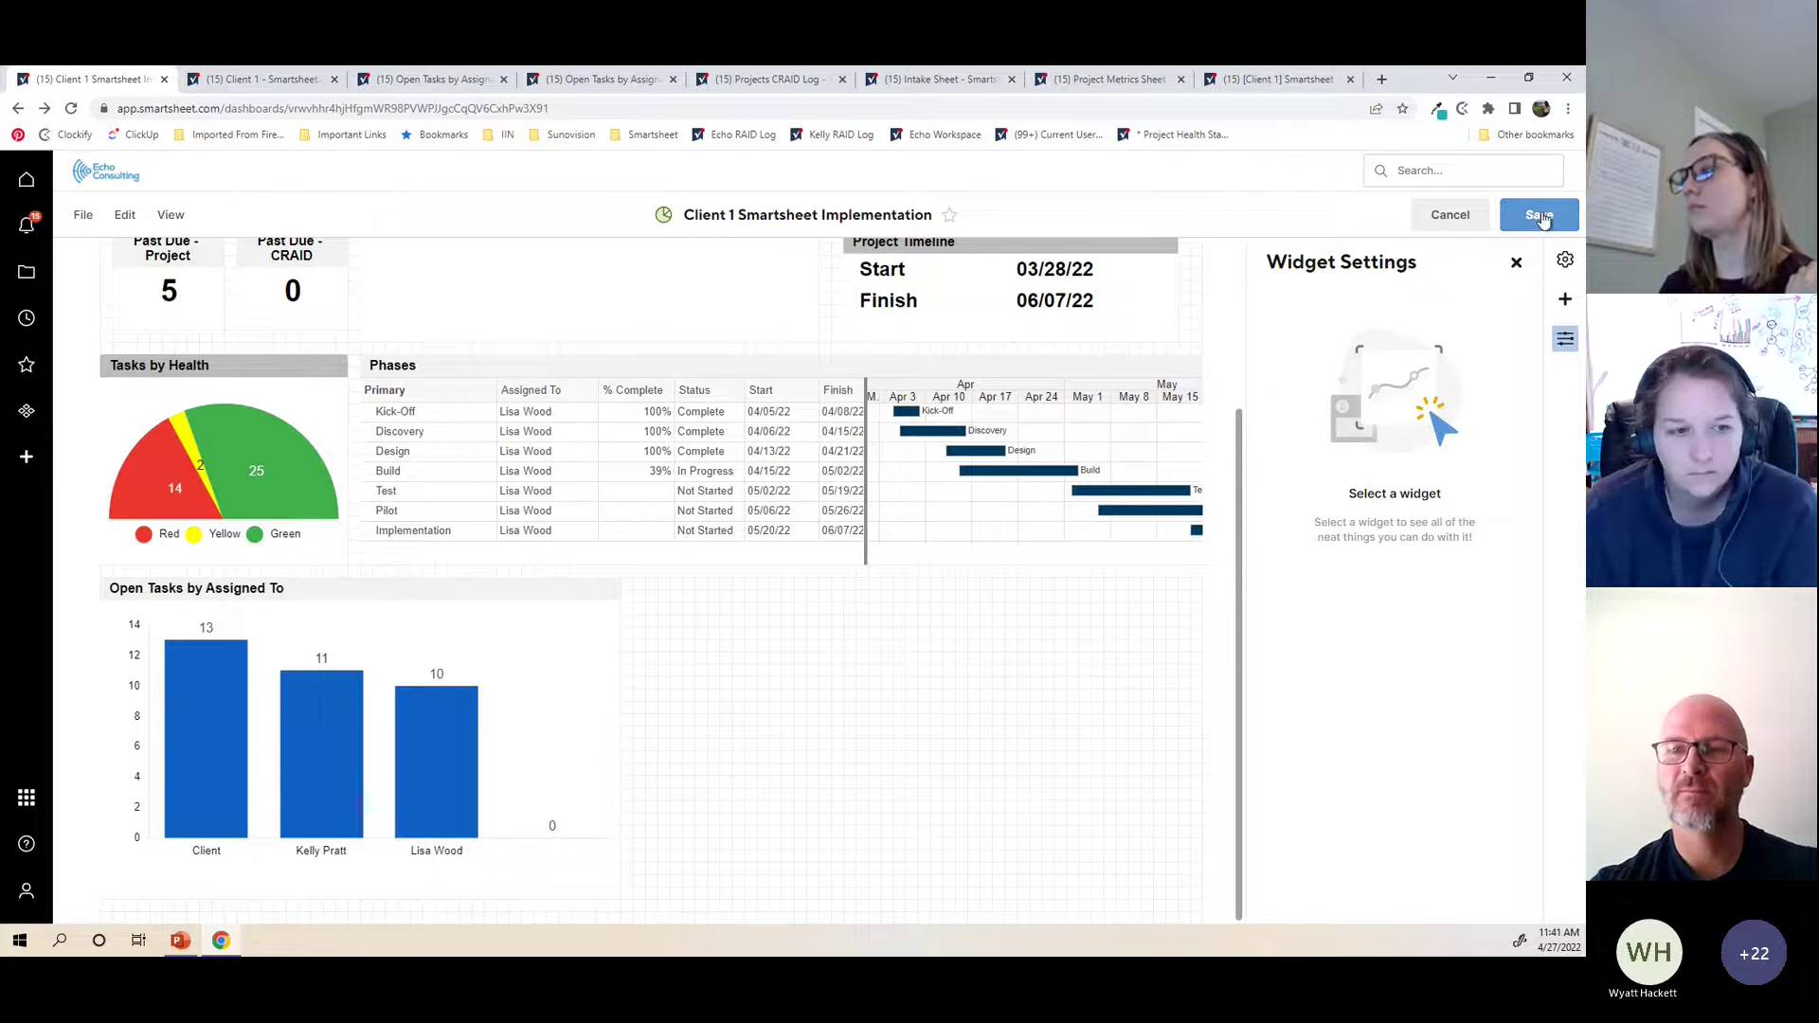
Step: Add a chart widget beside it using the 1-Critical to 4-Low rows of Client 1's Project Metrics Sheet as data
click(1565, 299)
click(1393, 399)
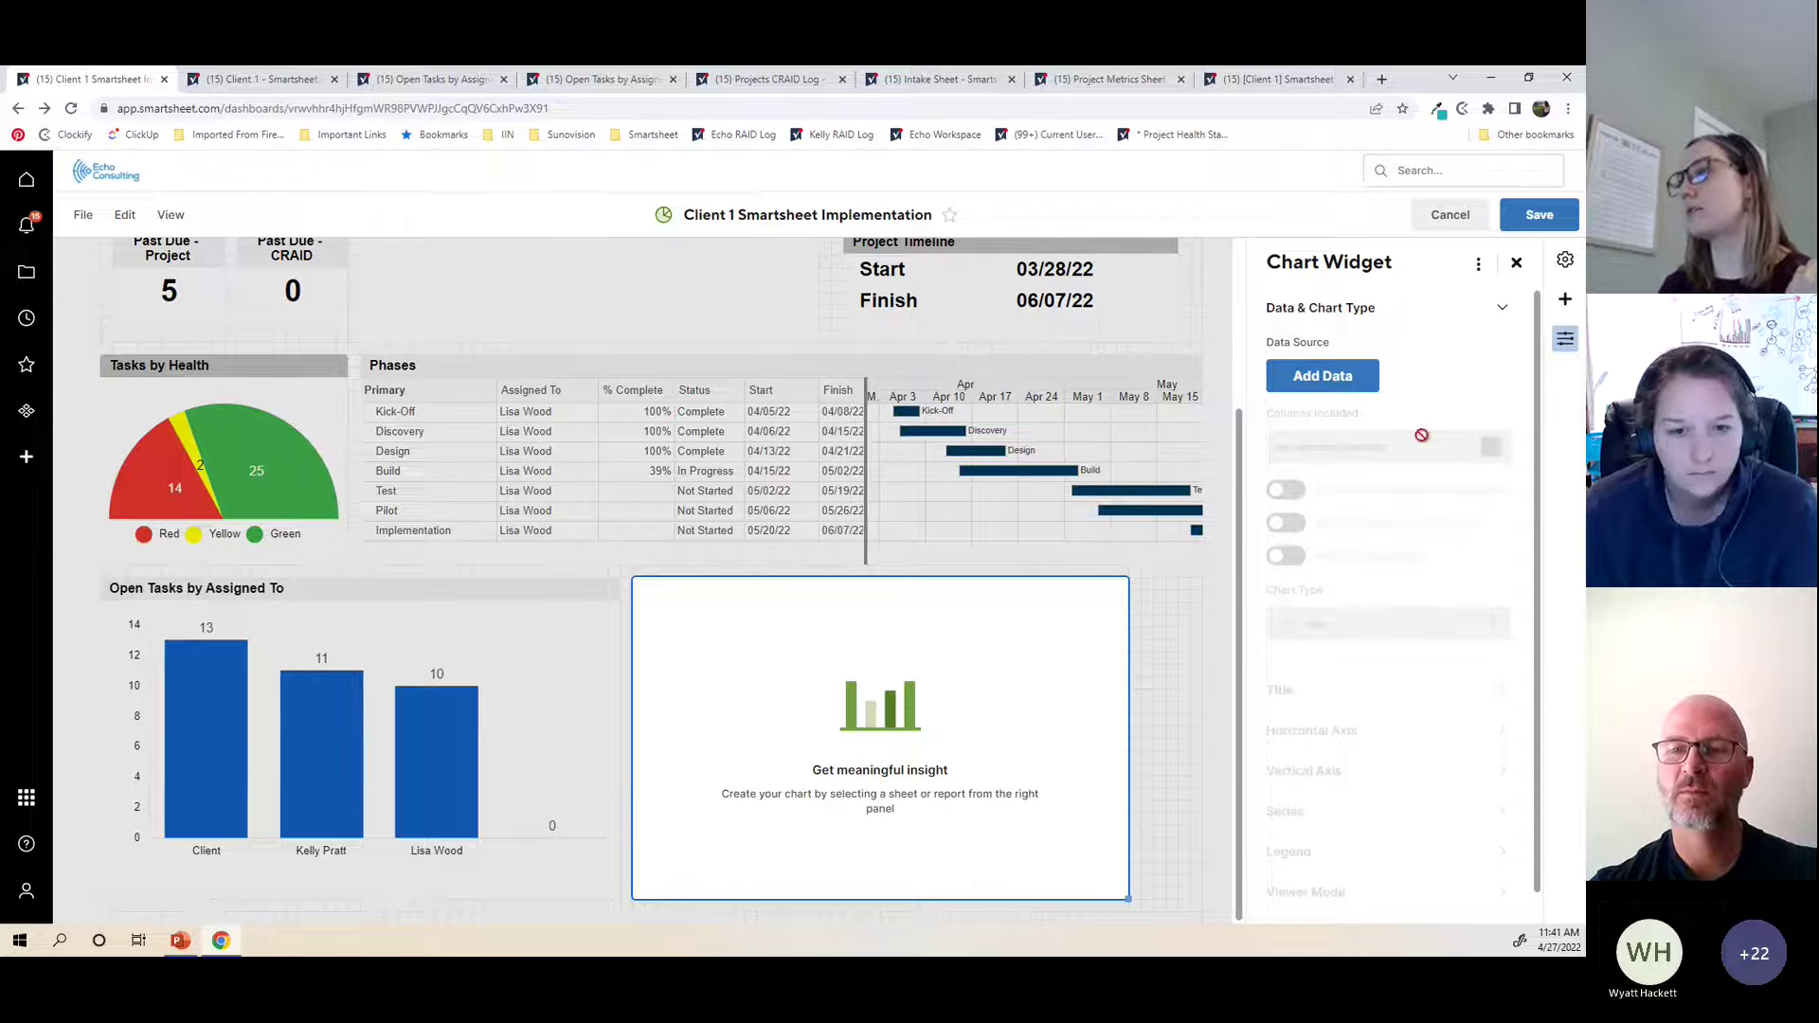
click(1319, 384)
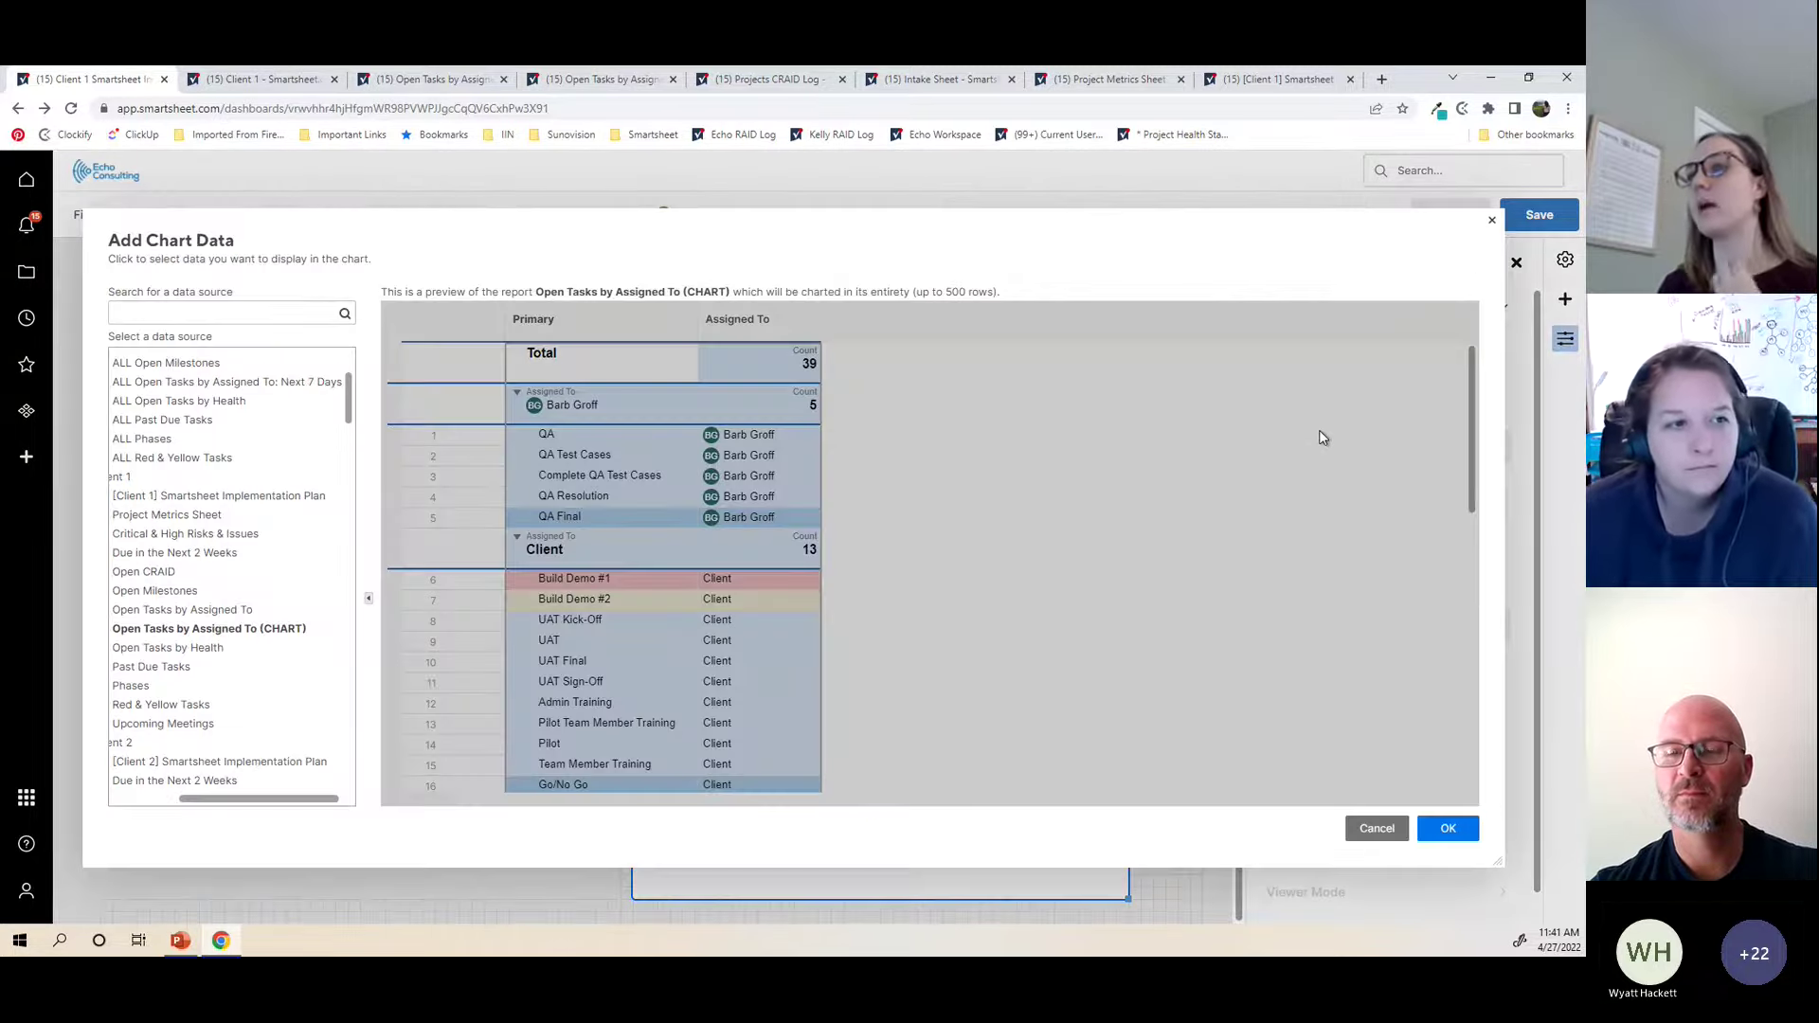
drag(239, 806, 217, 805)
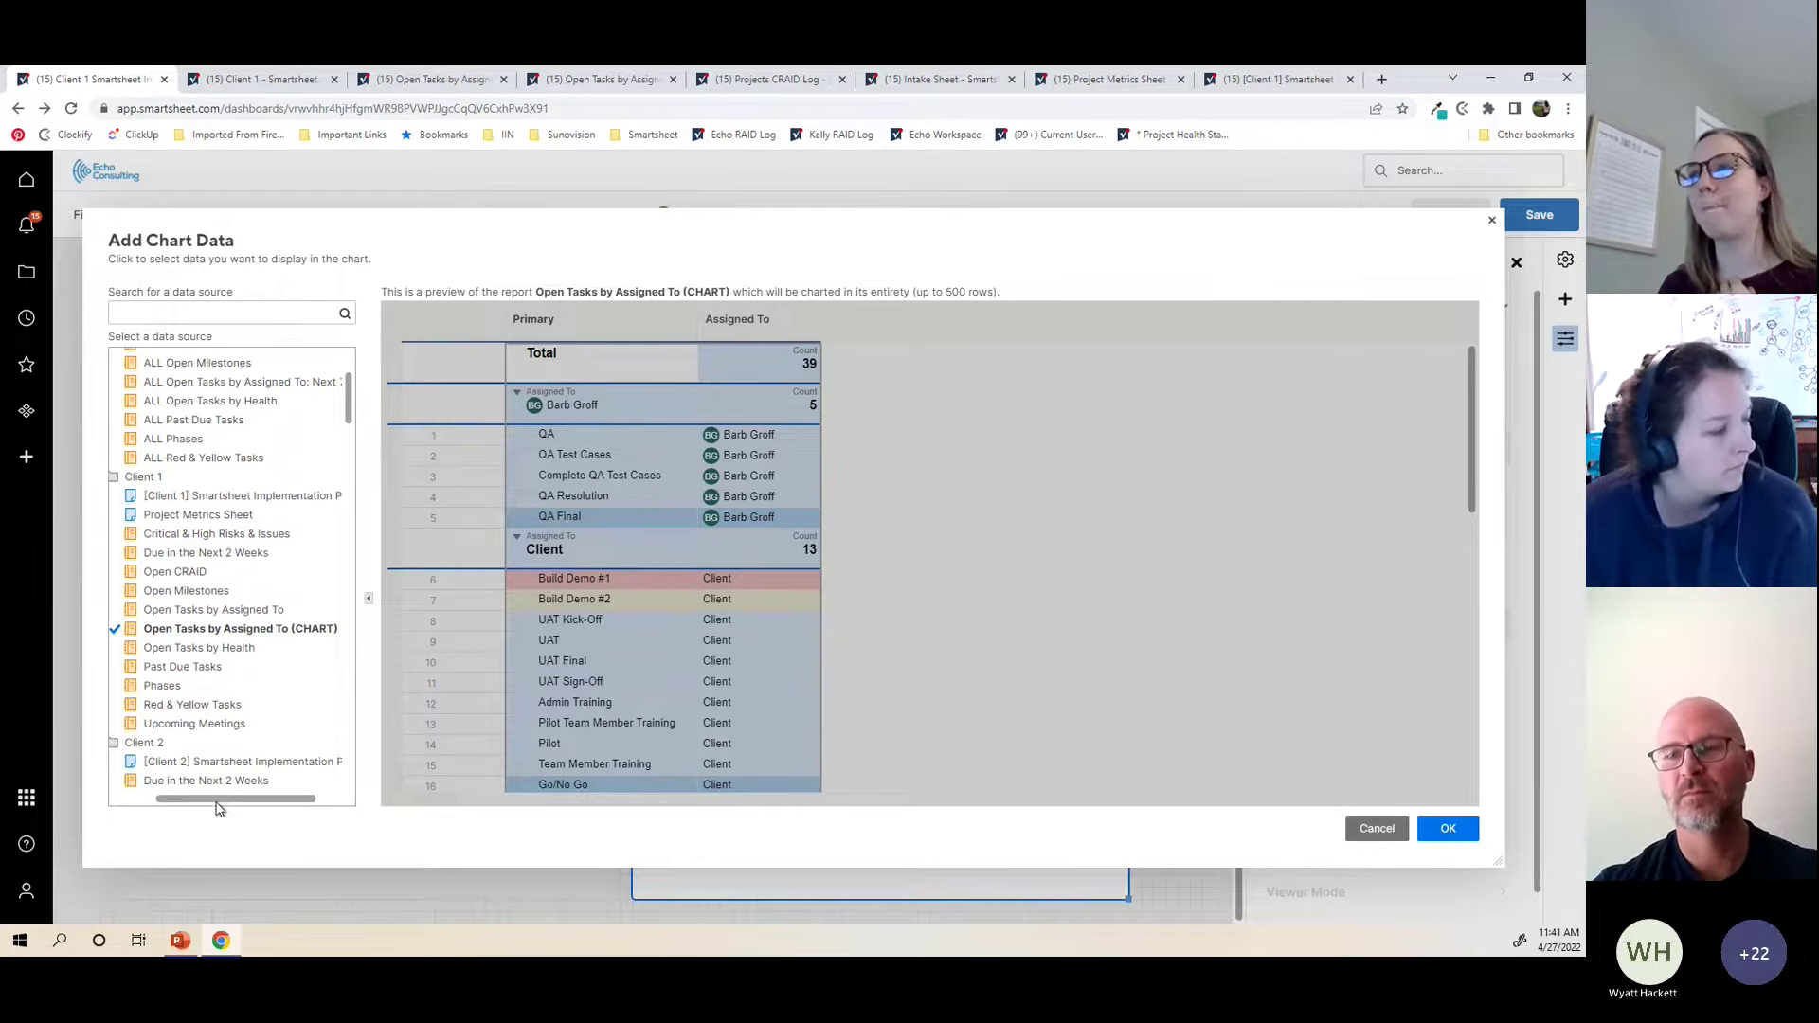
click(198, 517)
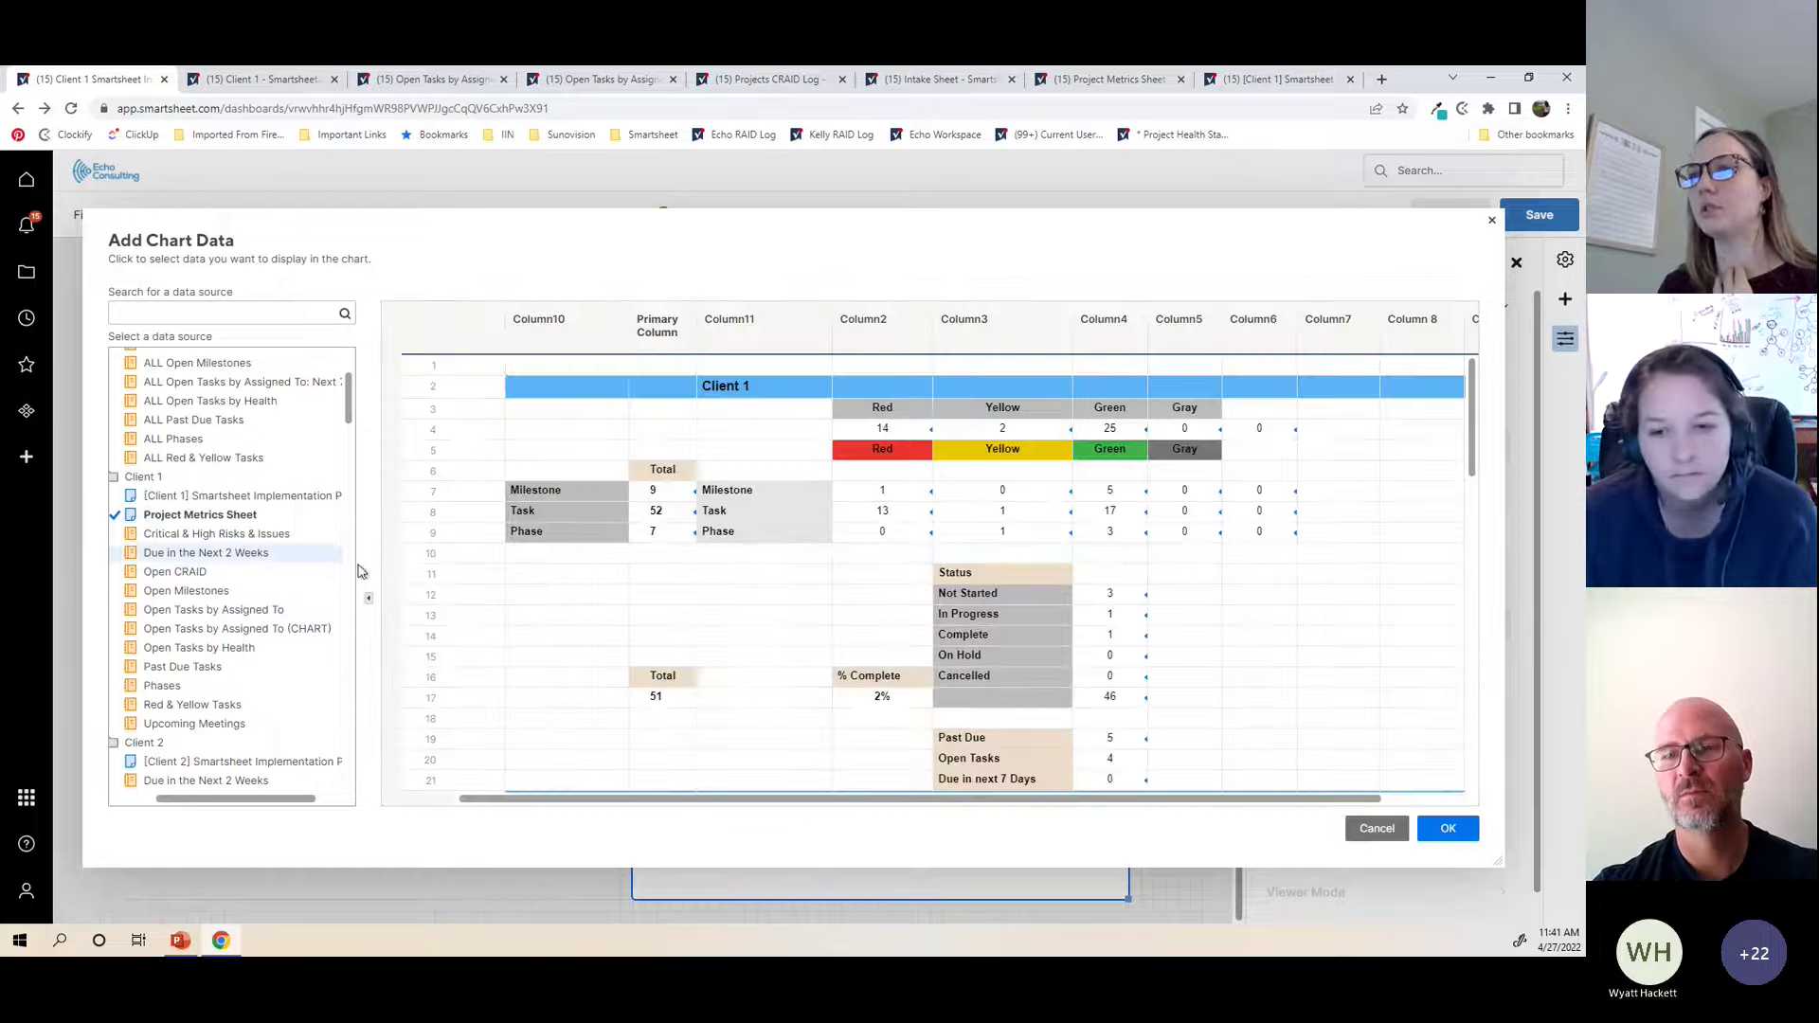
scroll(1175, 657, down, 5)
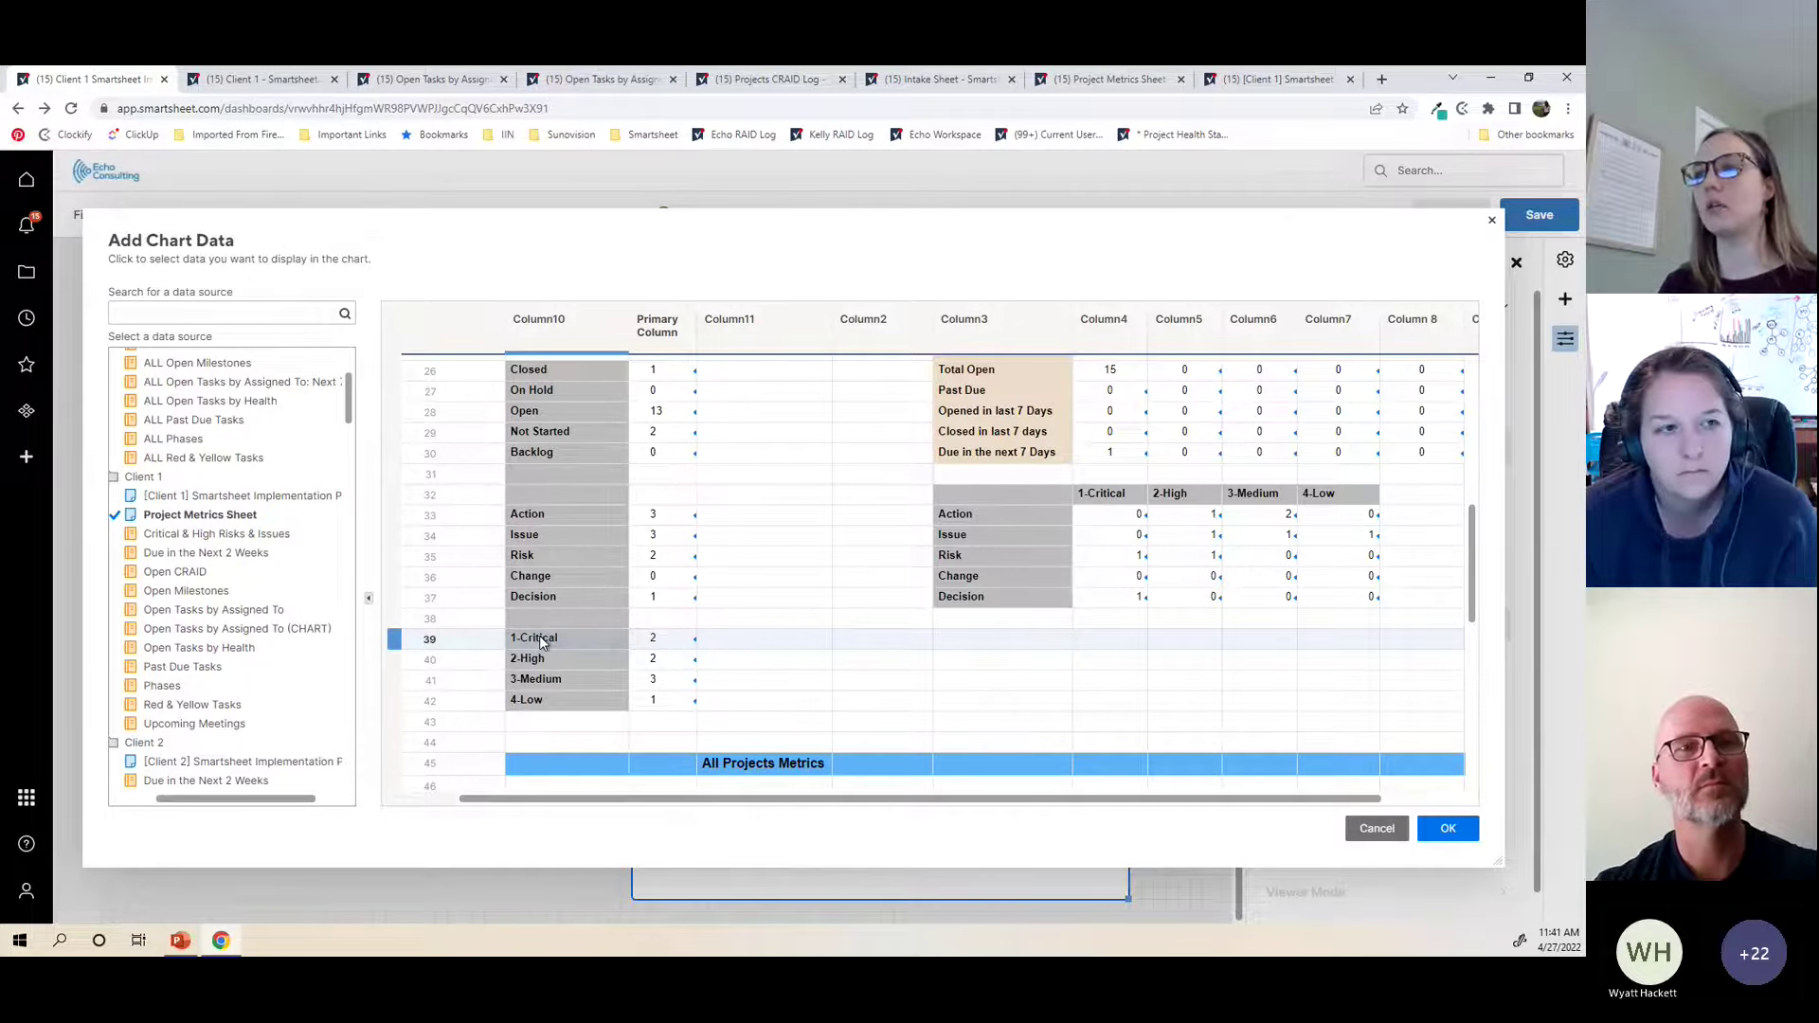
drag(543, 643, 674, 707)
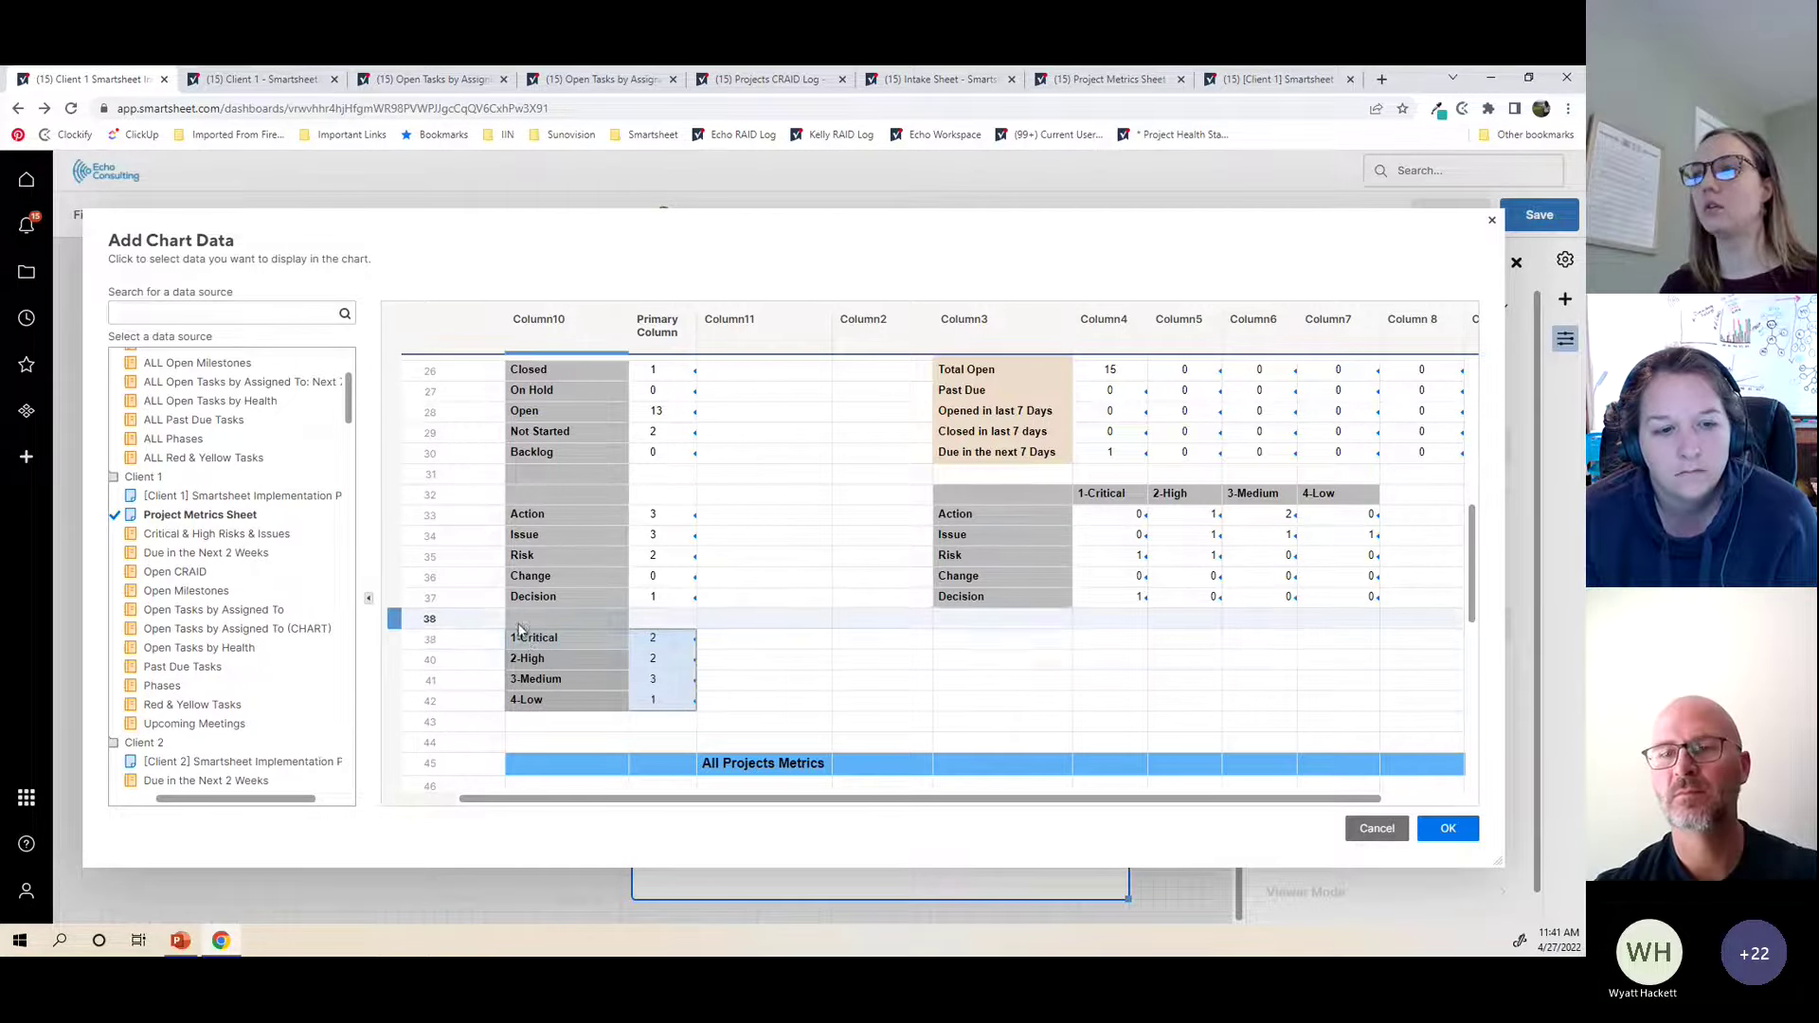
click(1447, 828)
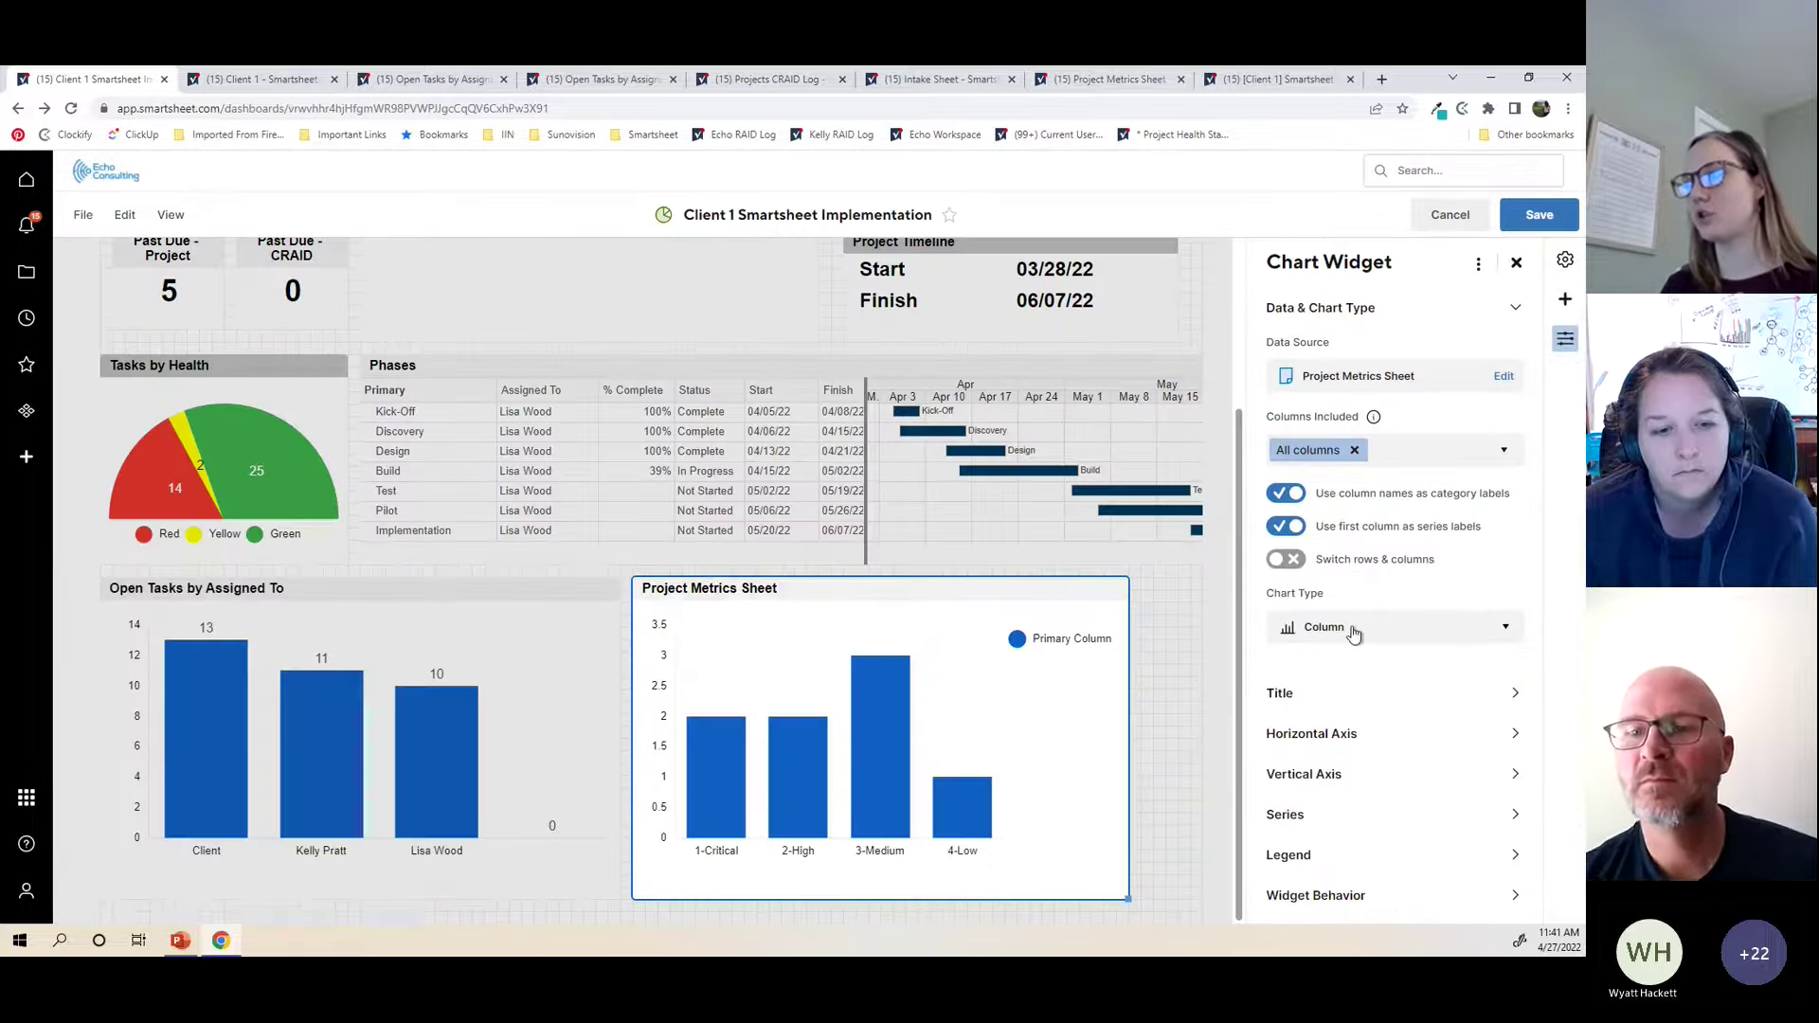
Step: Set the Project Metrics Sheet chart's legend position to No Legend
click(1318, 816)
click(1355, 512)
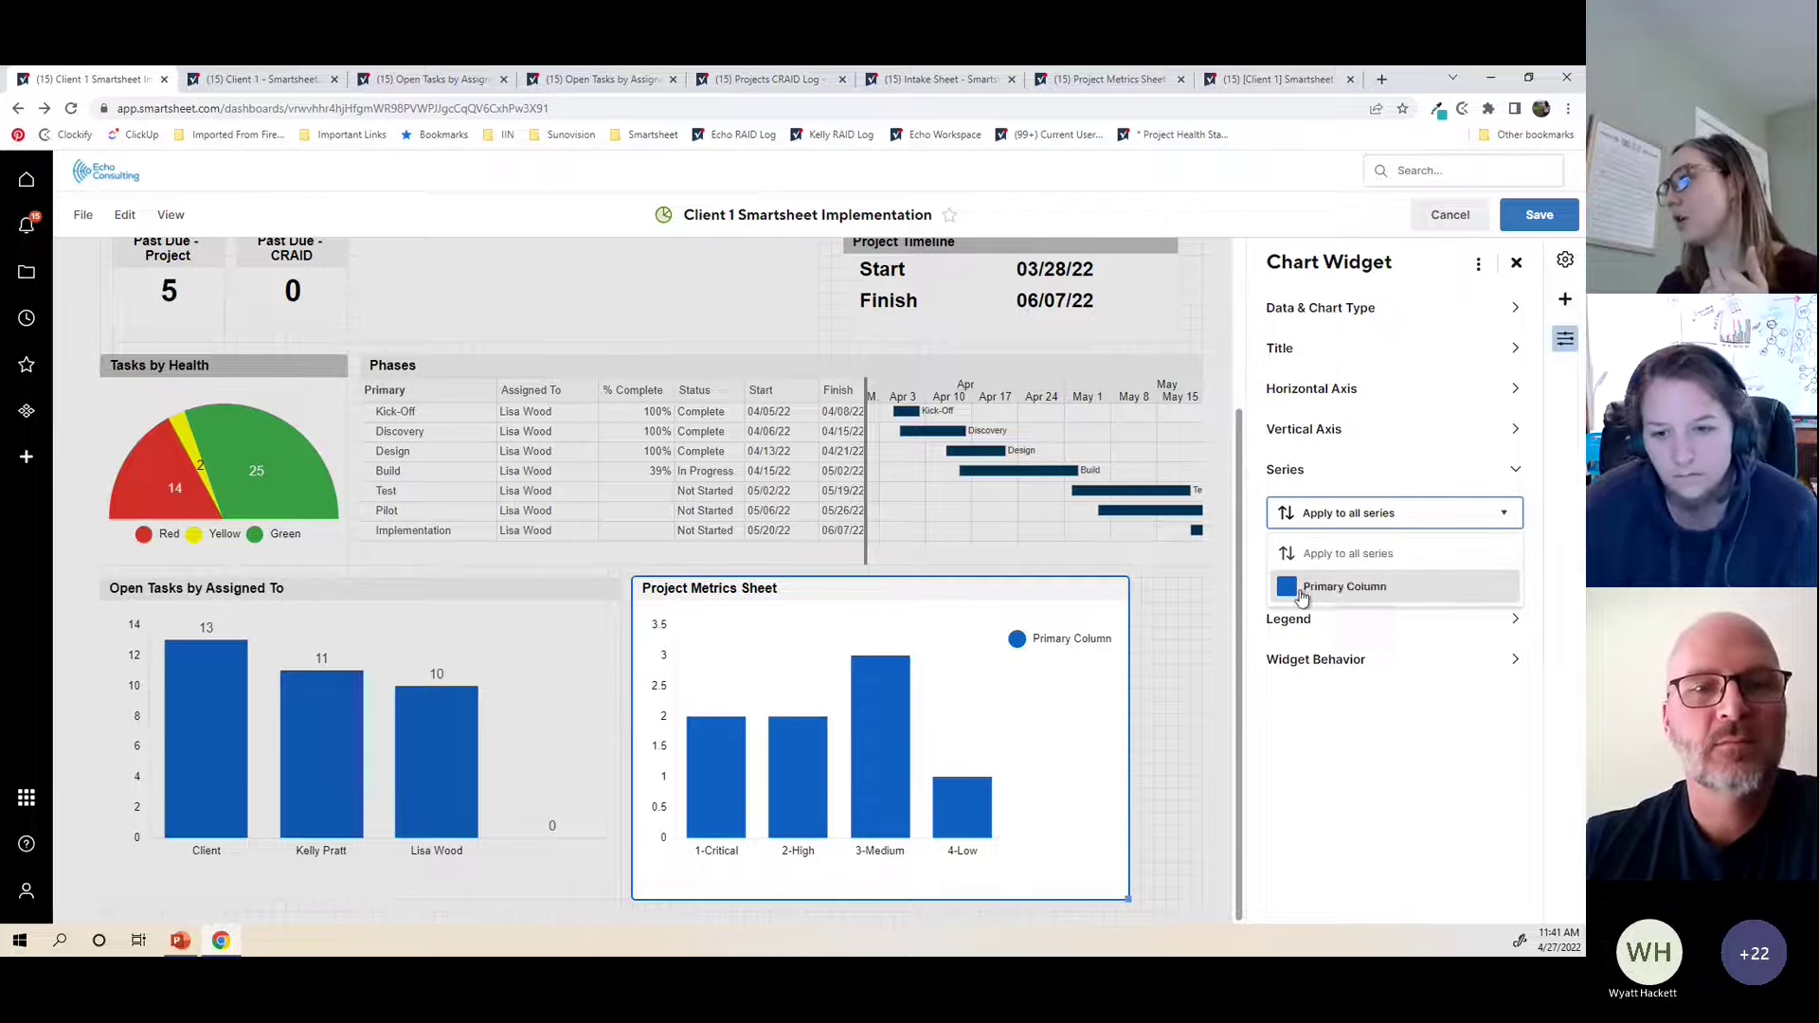
click(1281, 709)
click(1340, 628)
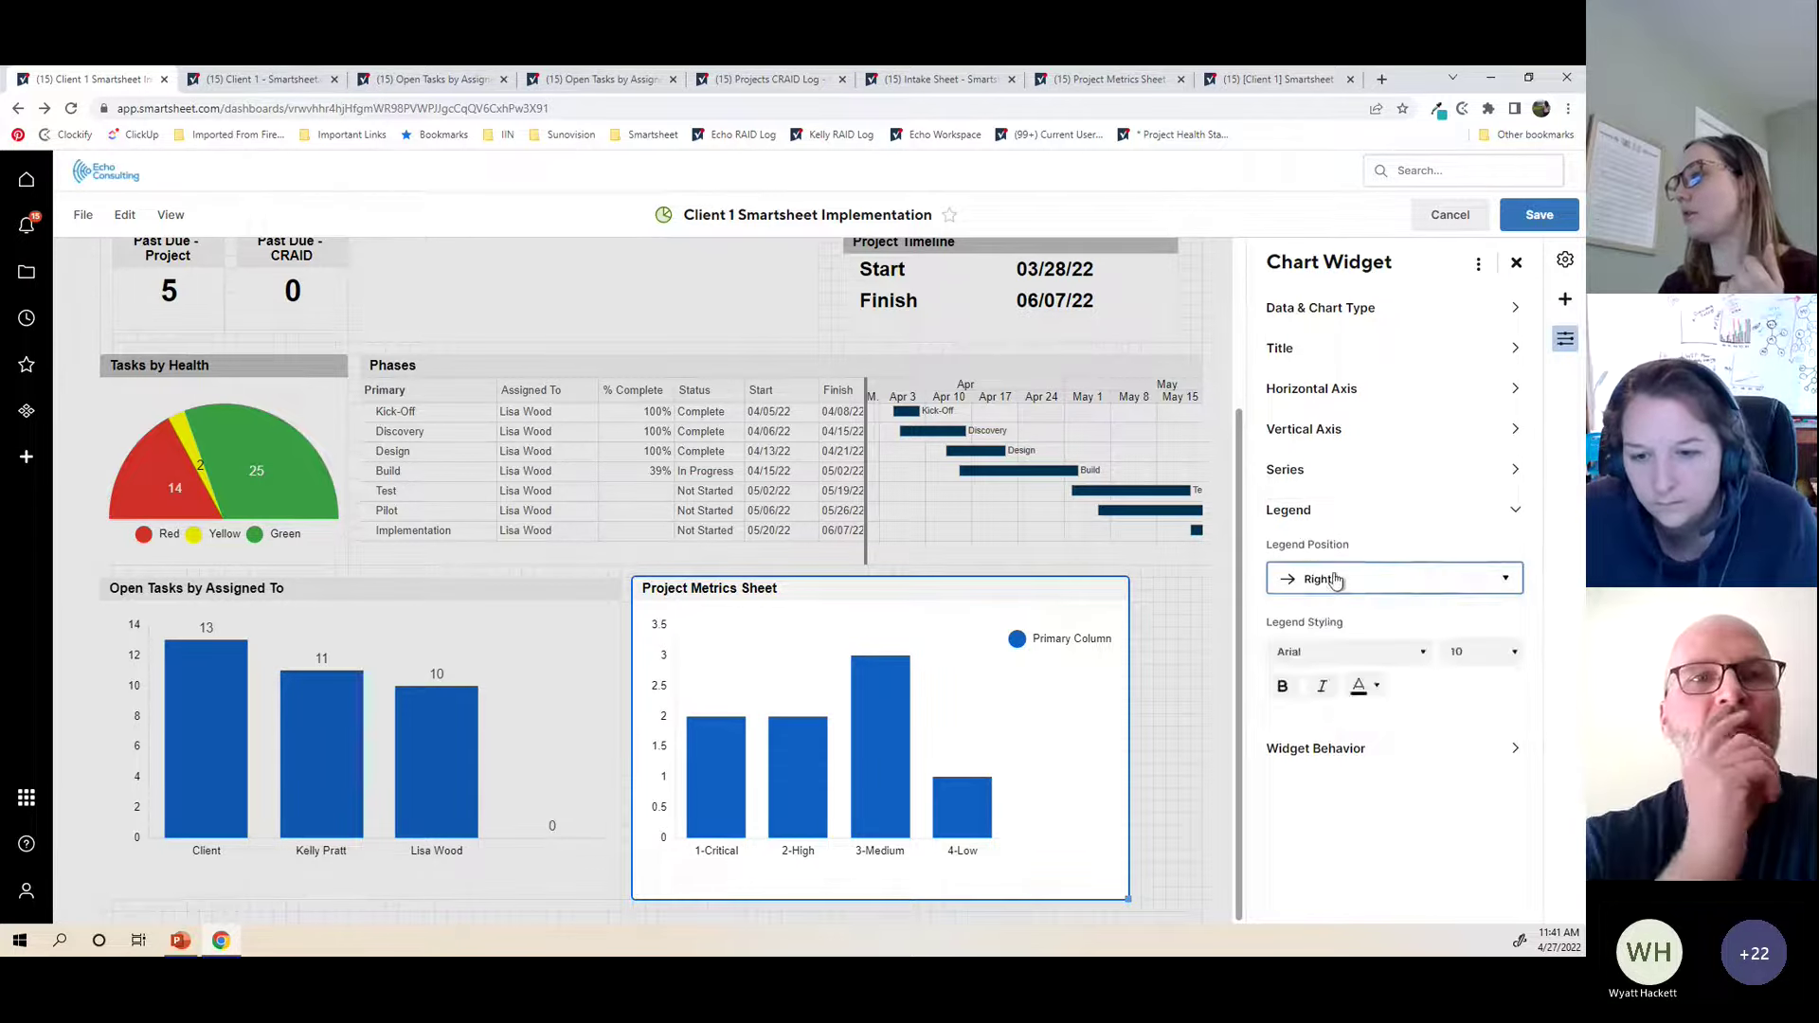
click(1365, 578)
click(1331, 618)
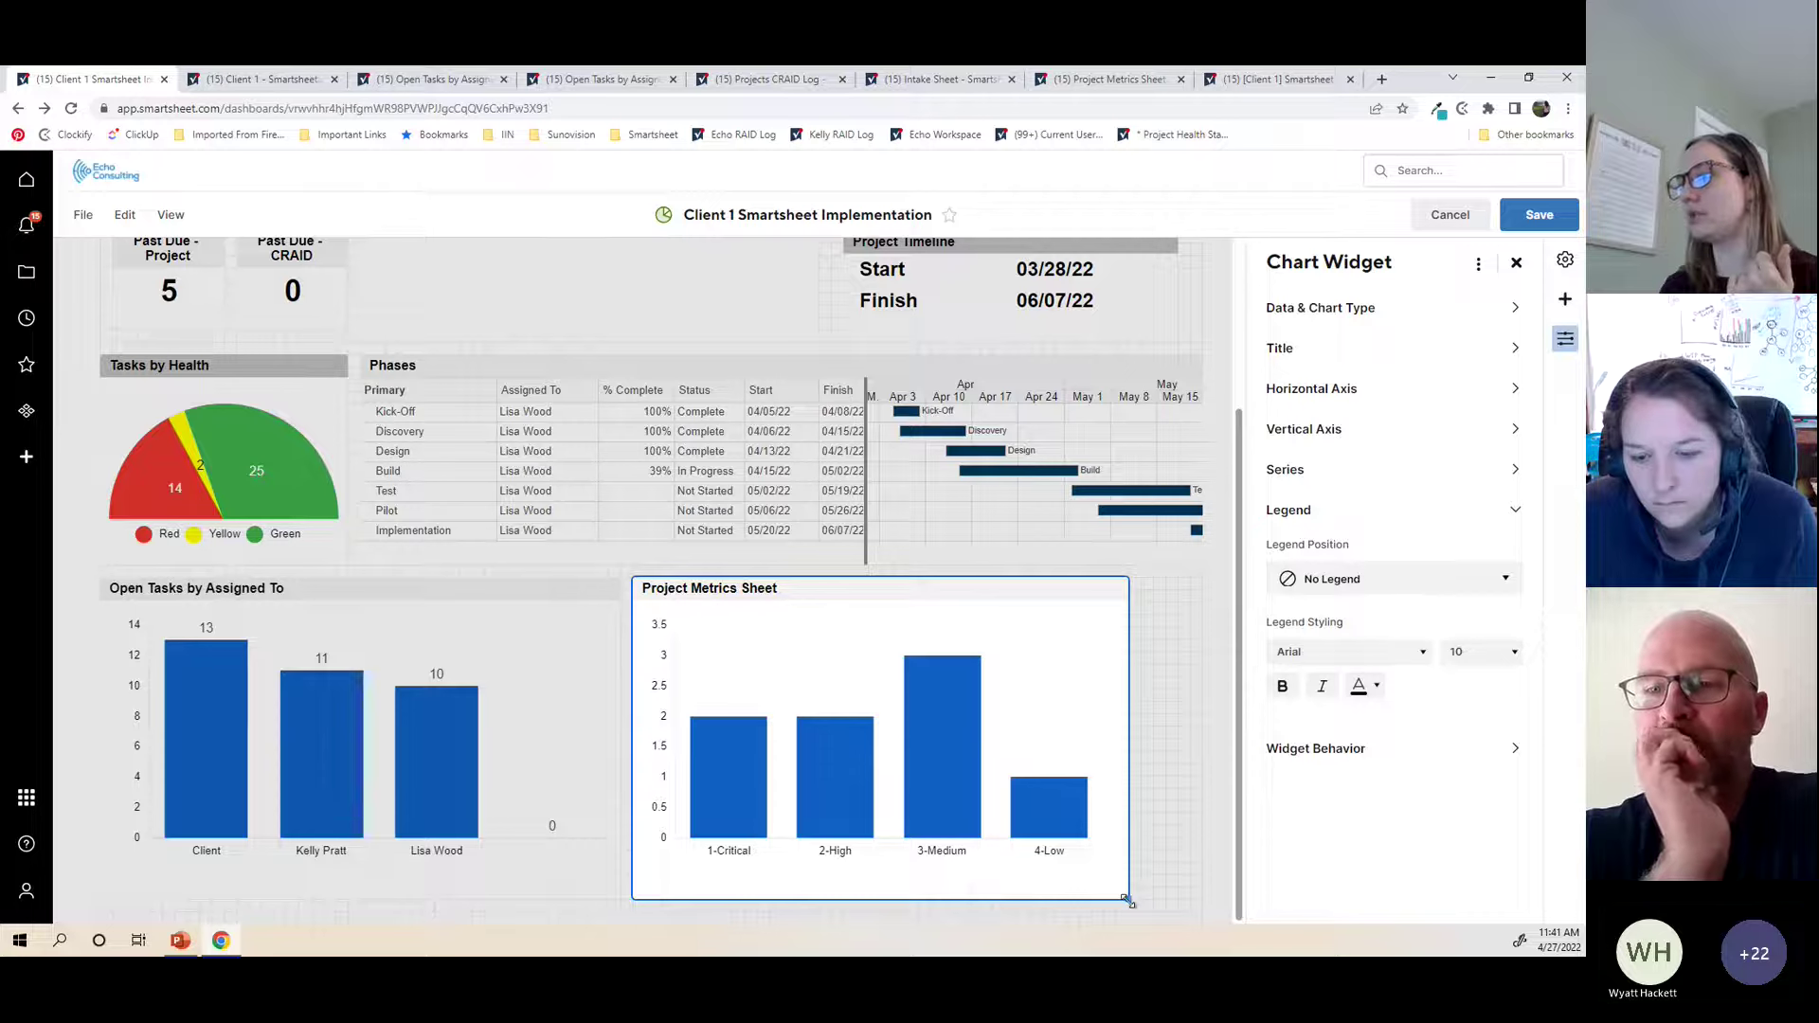
click(1327, 751)
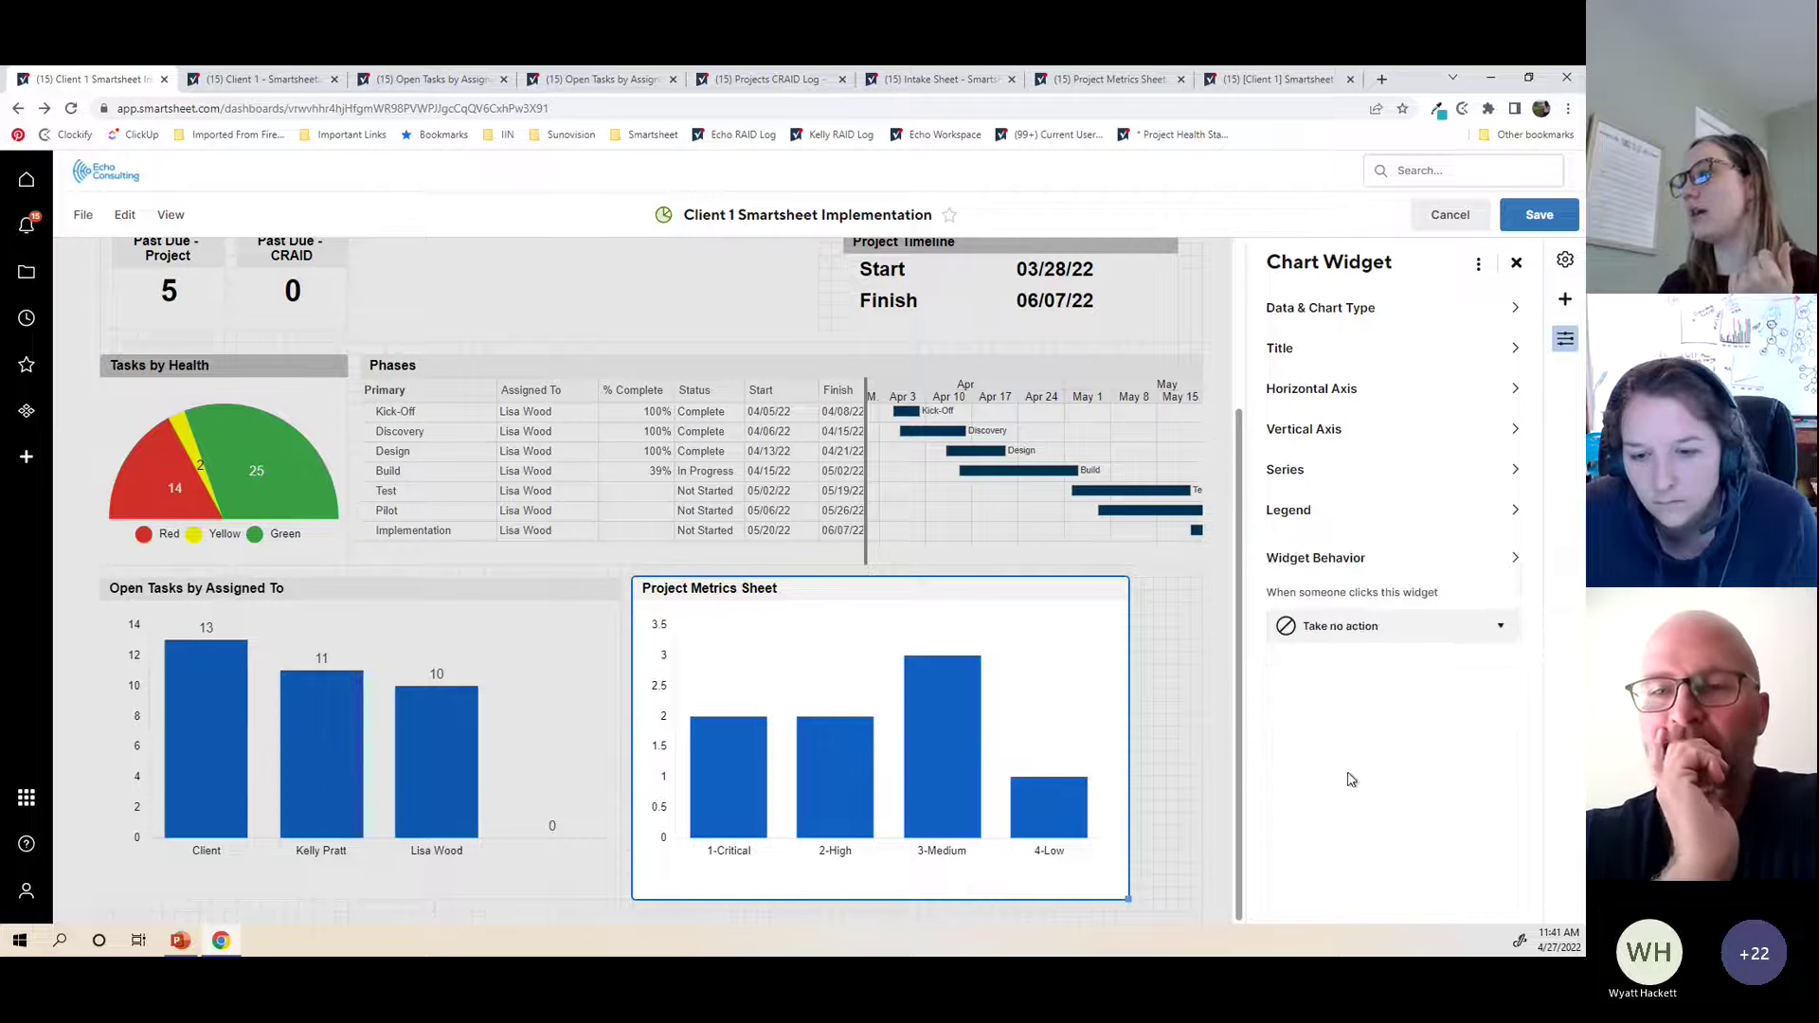
click(1345, 618)
click(1331, 772)
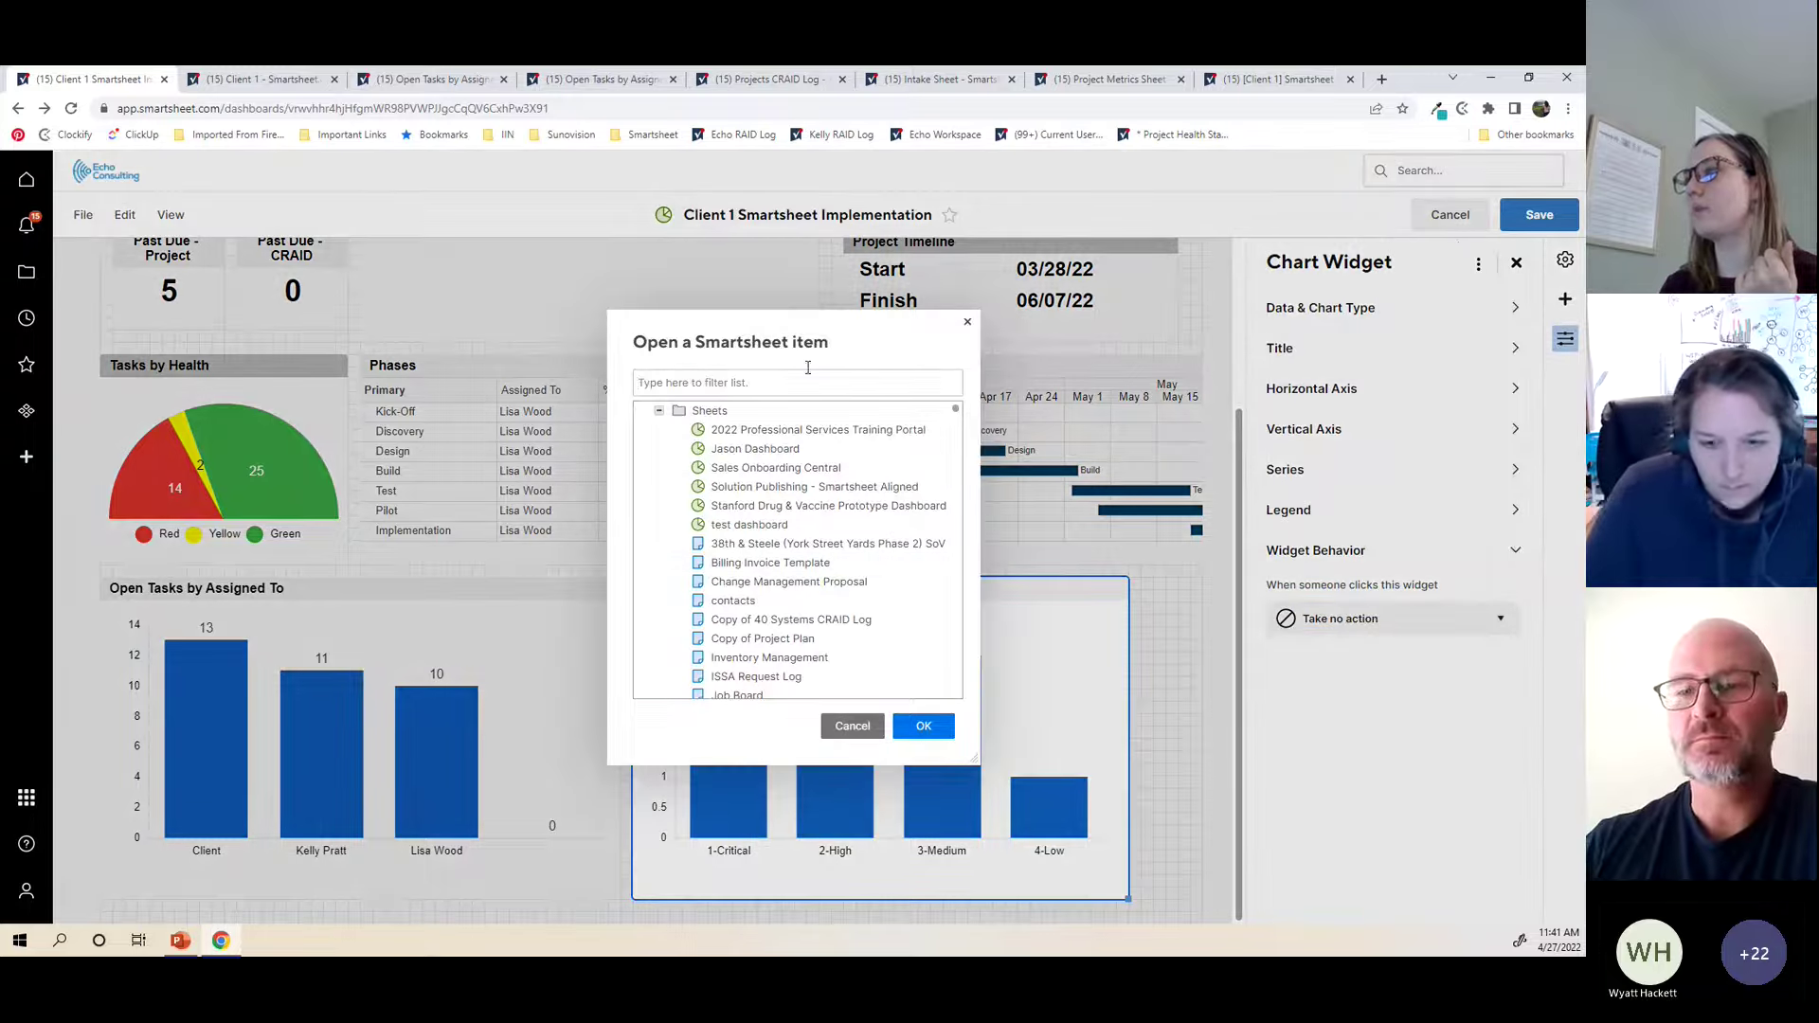
click(968, 323)
Step: Save the dashboard and browse to the Client 1 folder in the ** Webinar - Dashboards workspace
click(1520, 225)
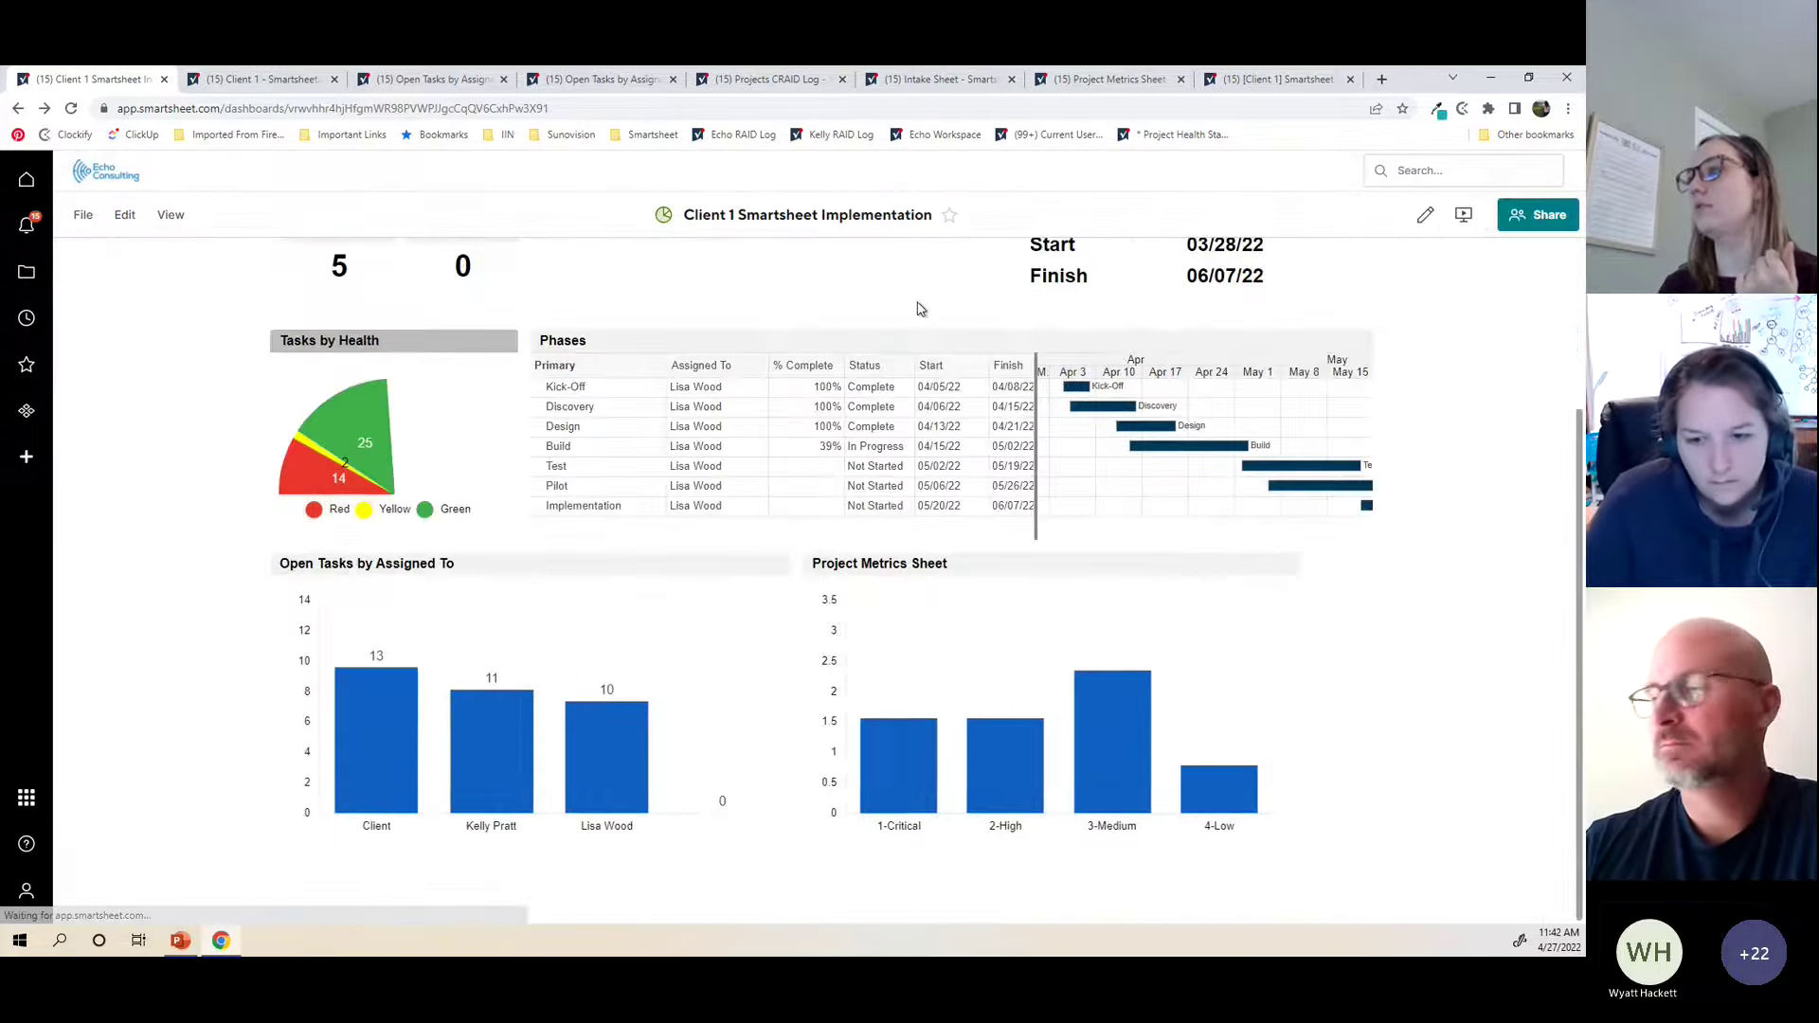
click(396, 81)
click(26, 277)
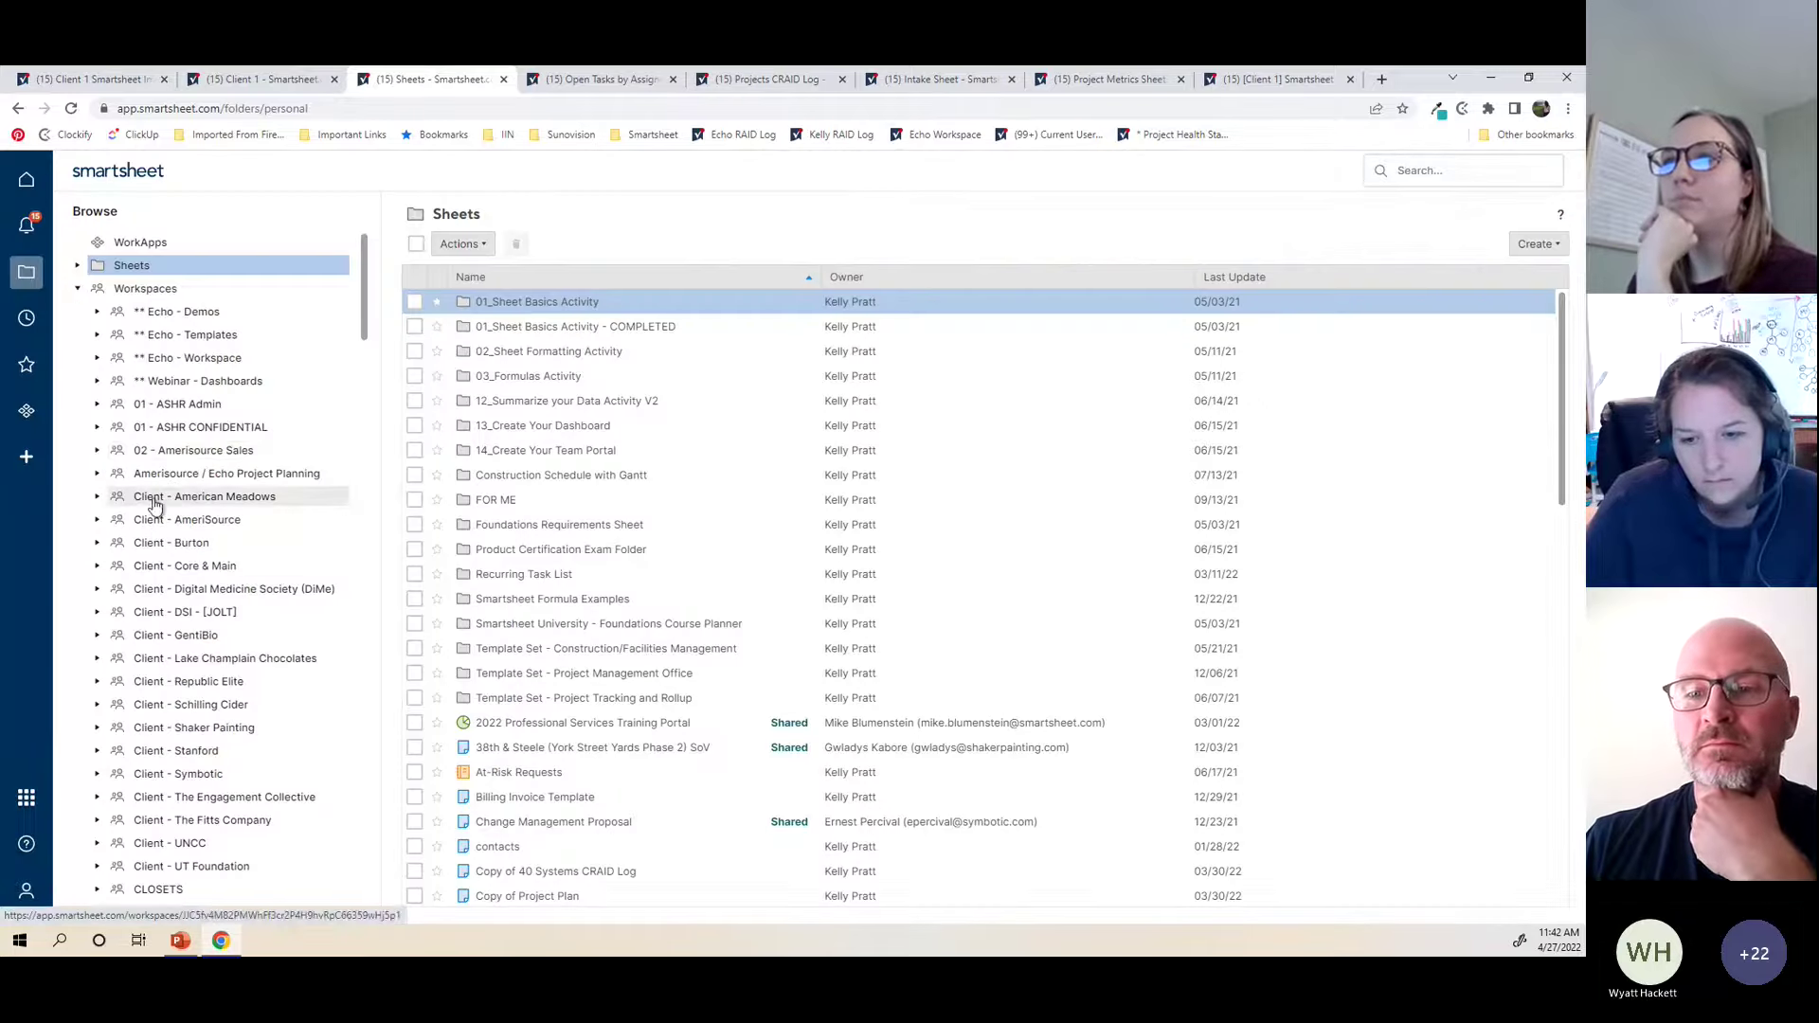
click(218, 381)
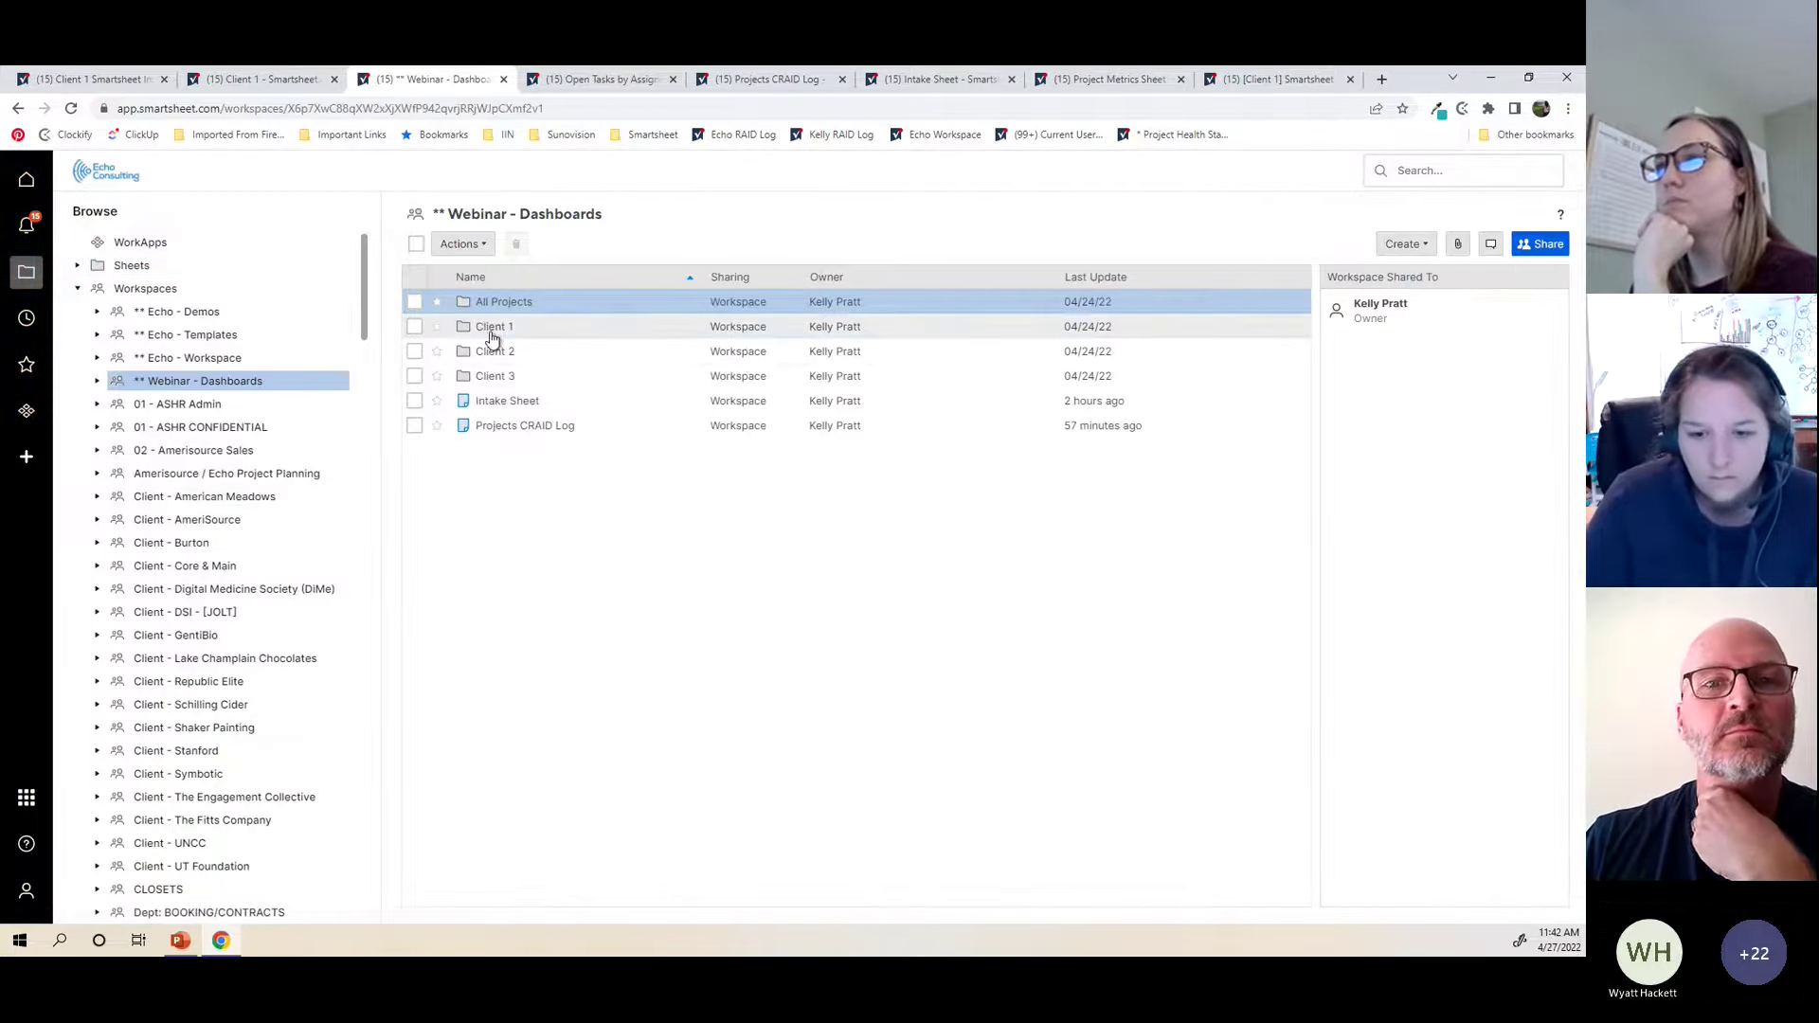
click(493, 329)
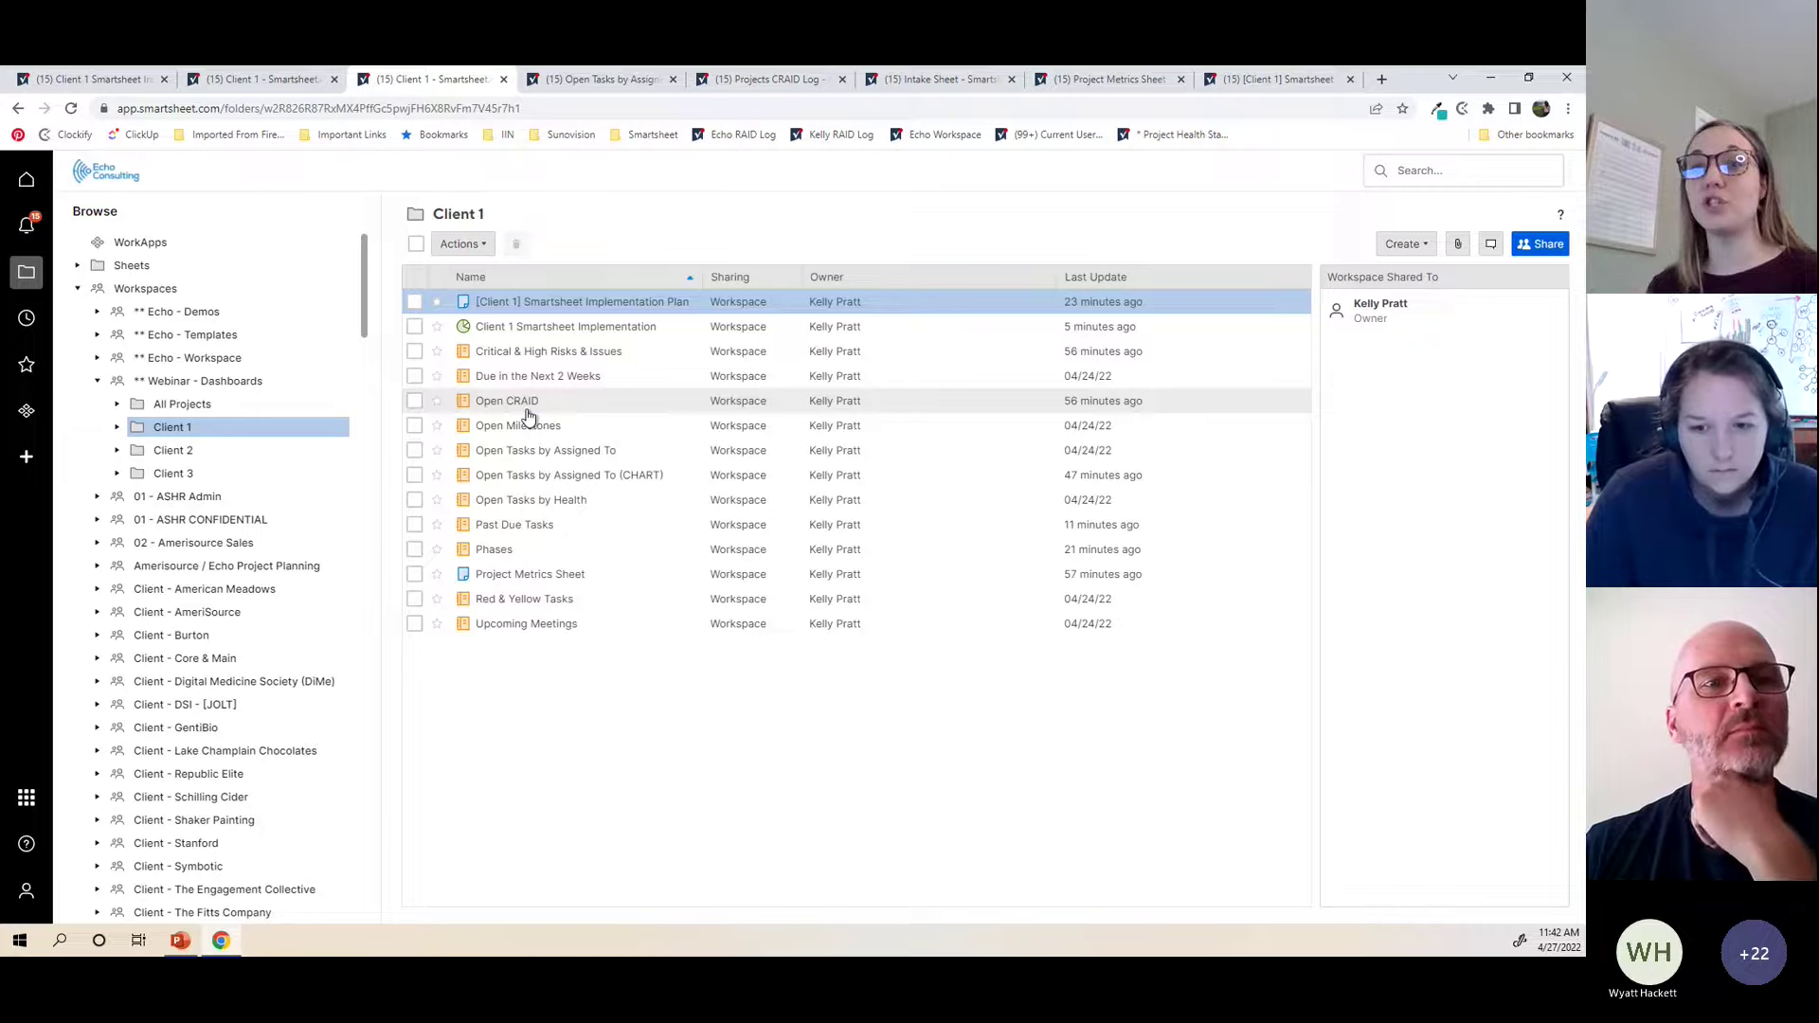
Step: Save a copy of the Open CRAID report as "Open CRAID by Priority" in the Client 1 folder
click(415, 402)
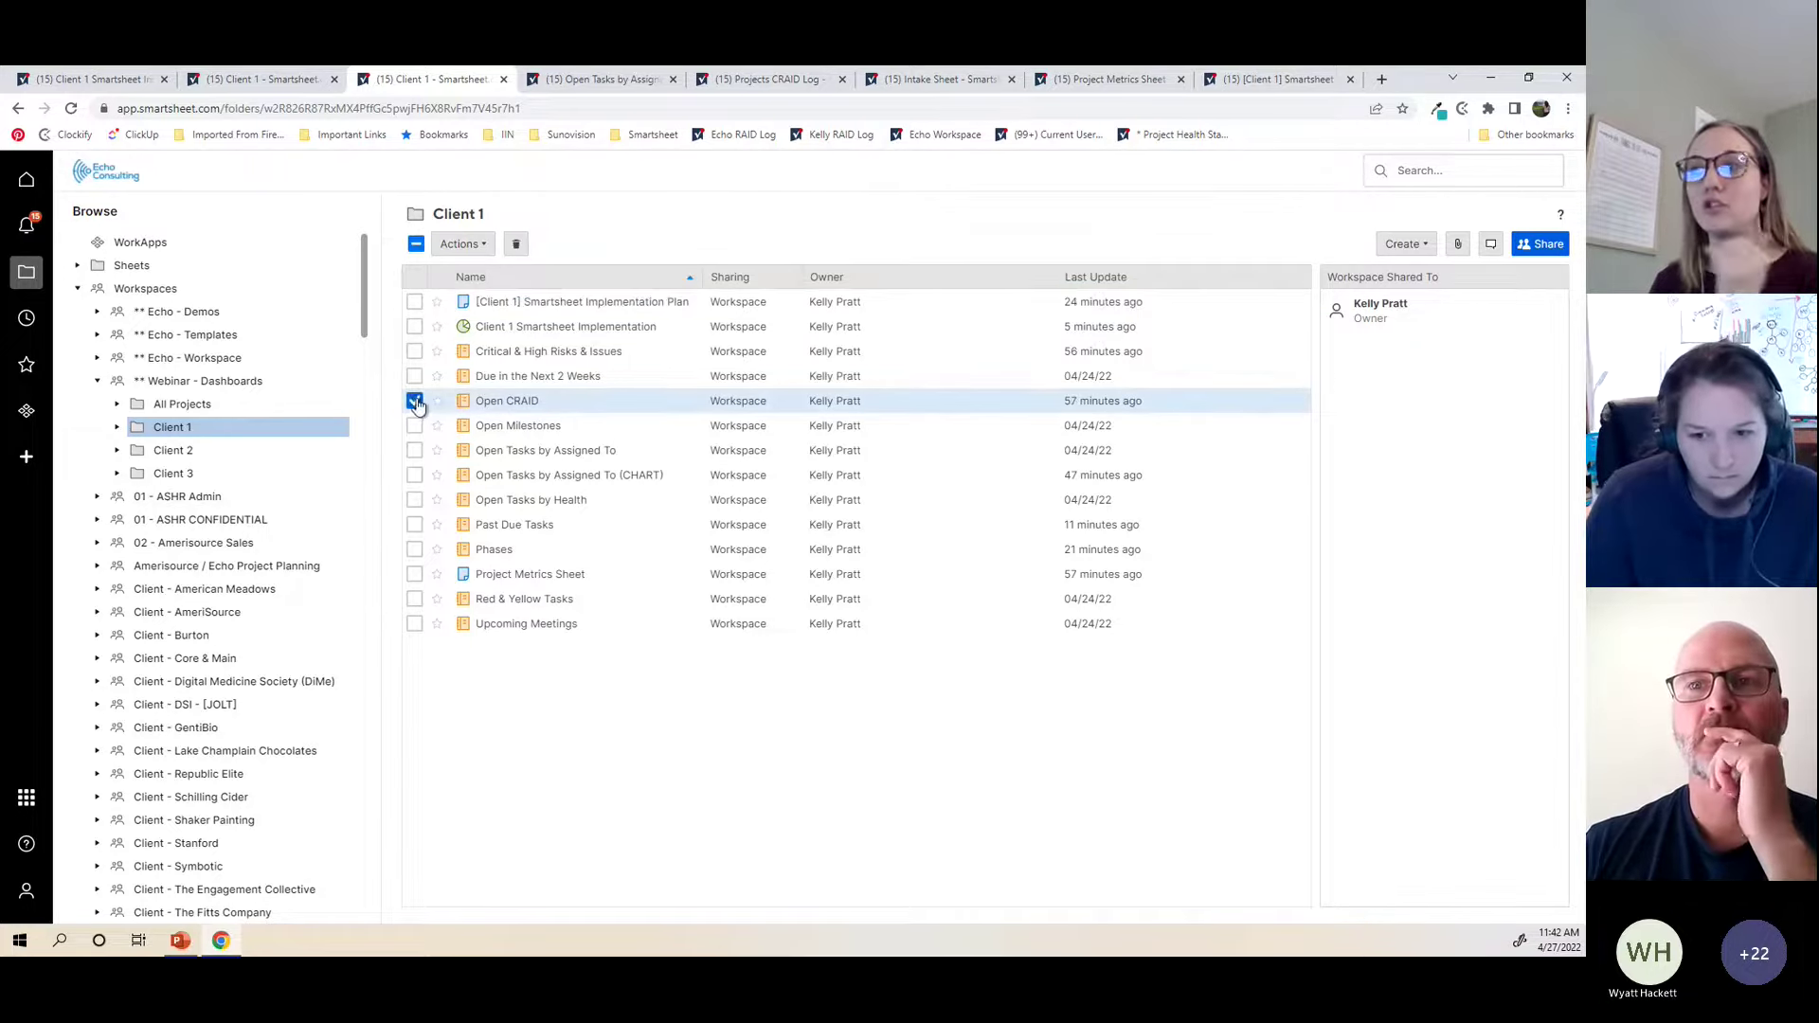
right_click(509, 406)
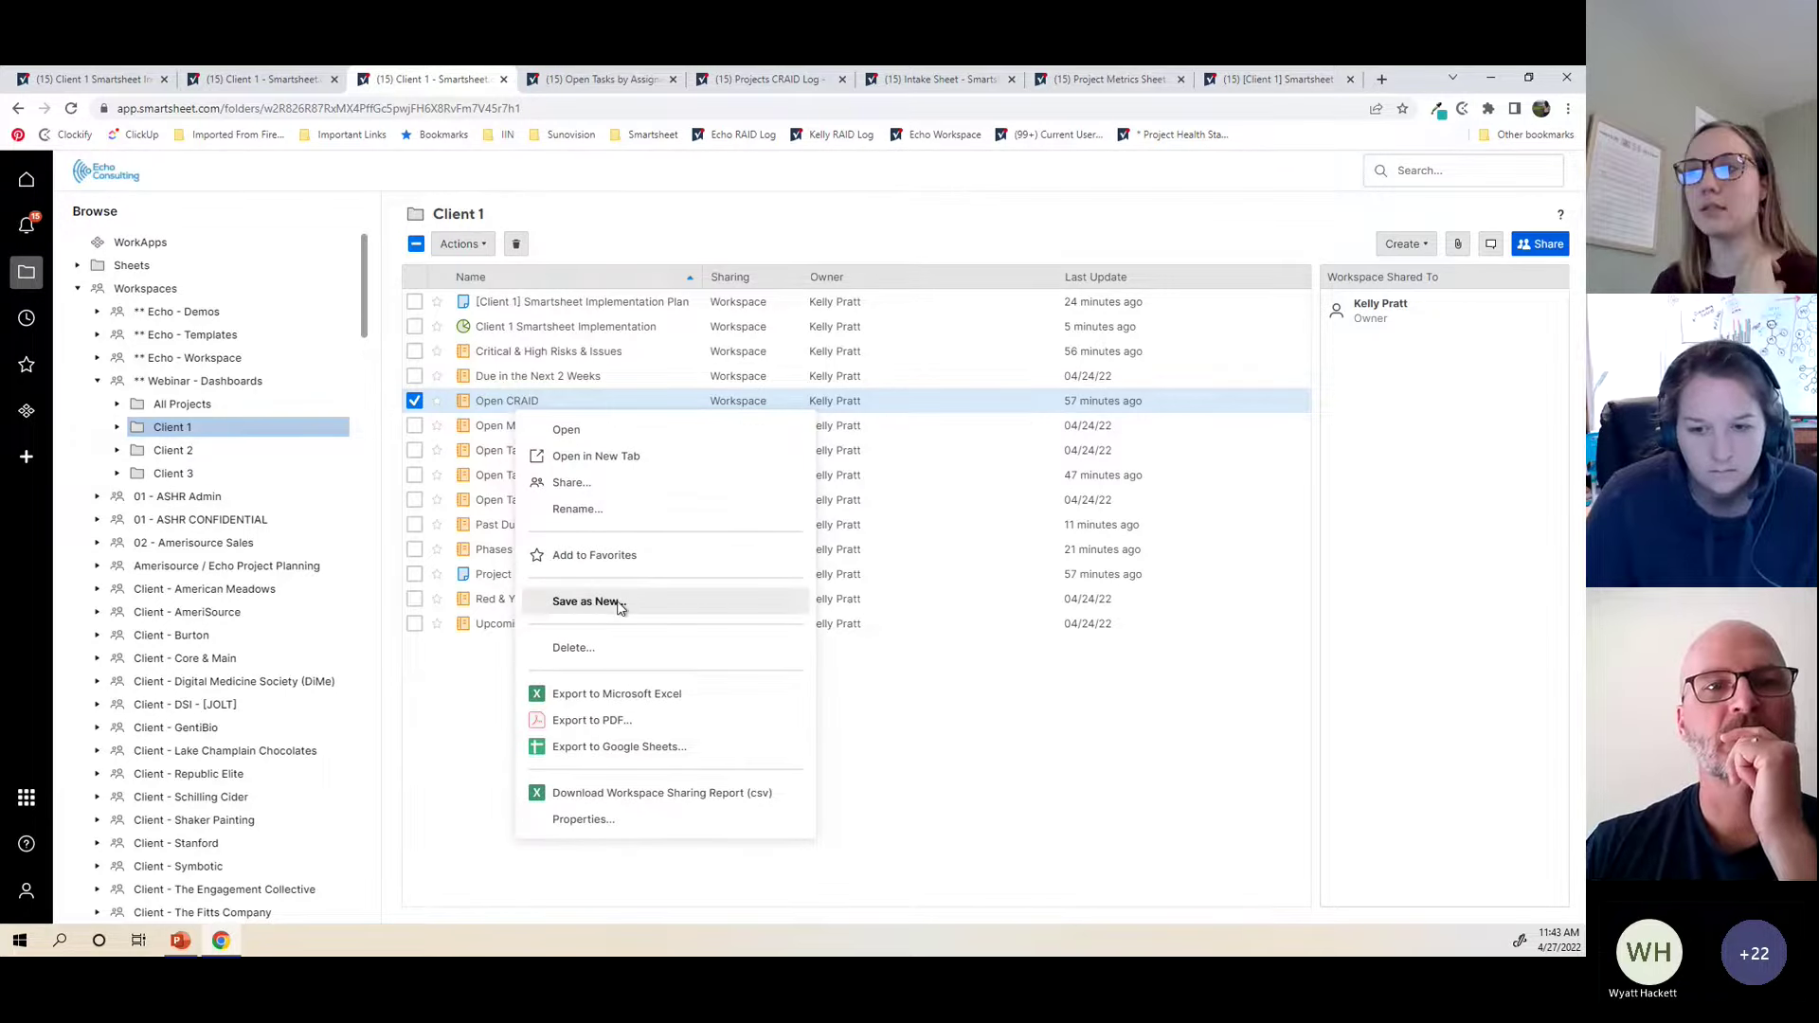
click(585, 602)
click(671, 400)
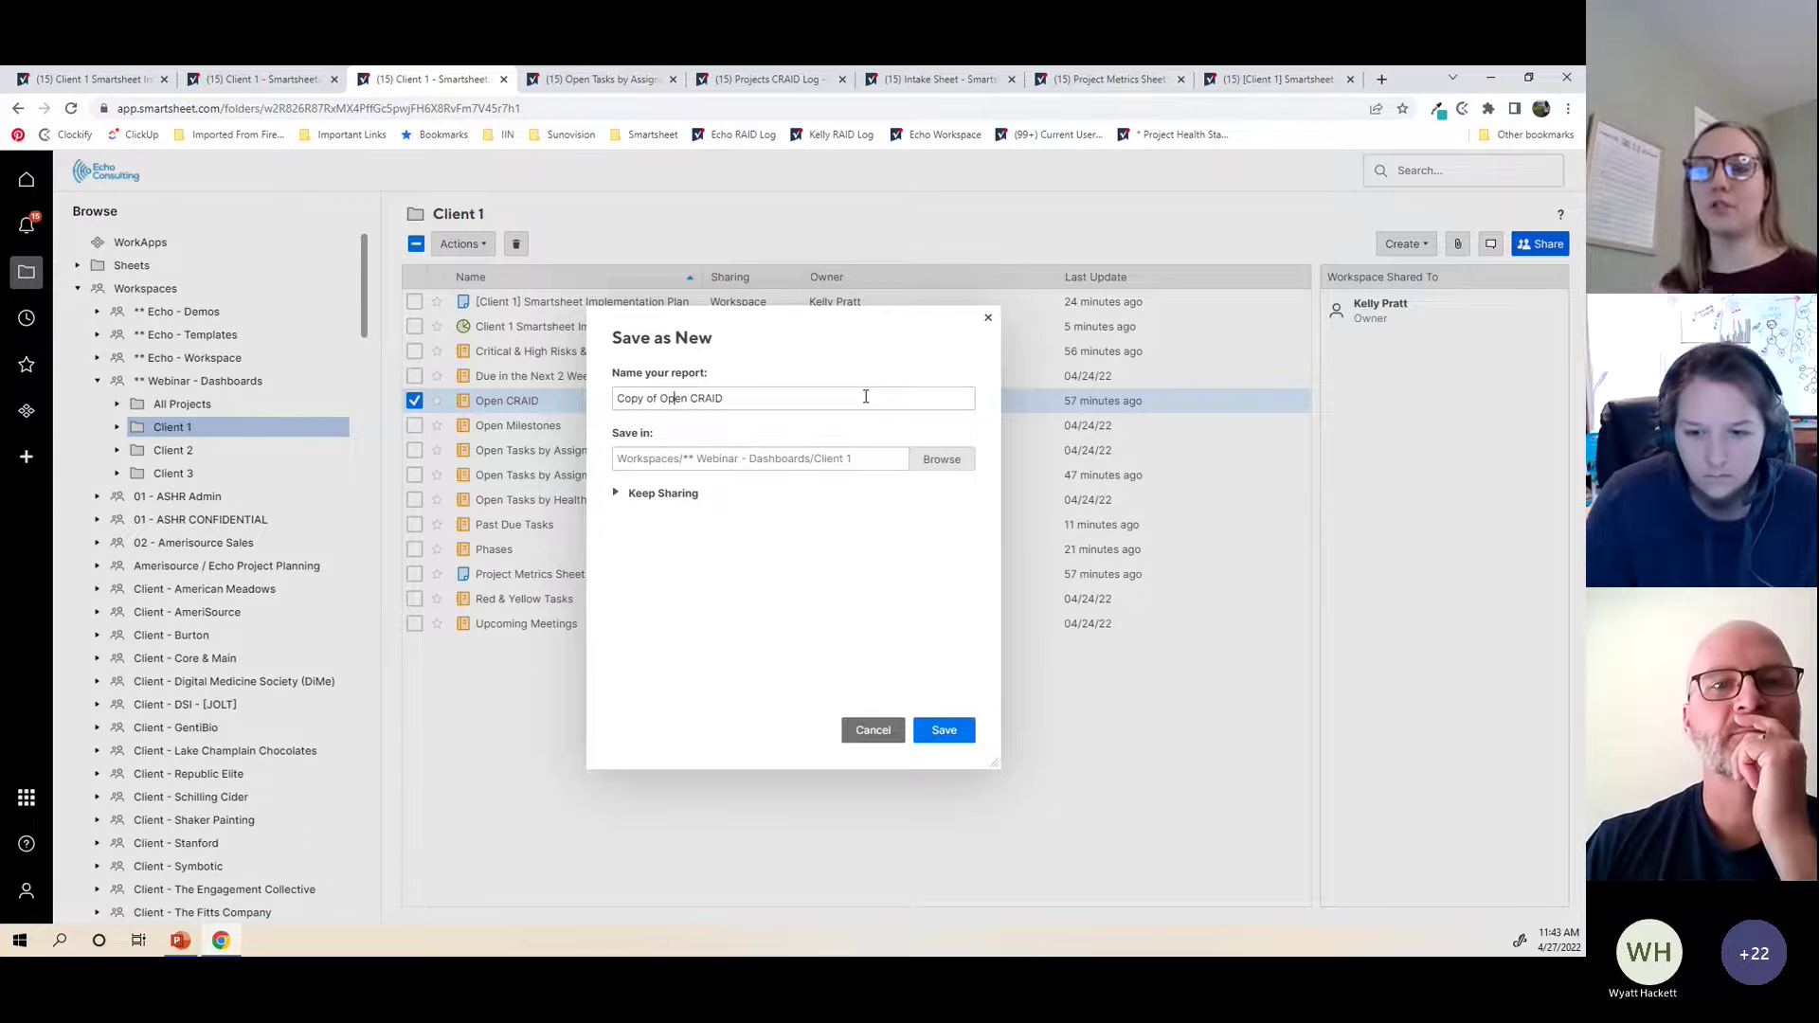
key(ctrl+a)
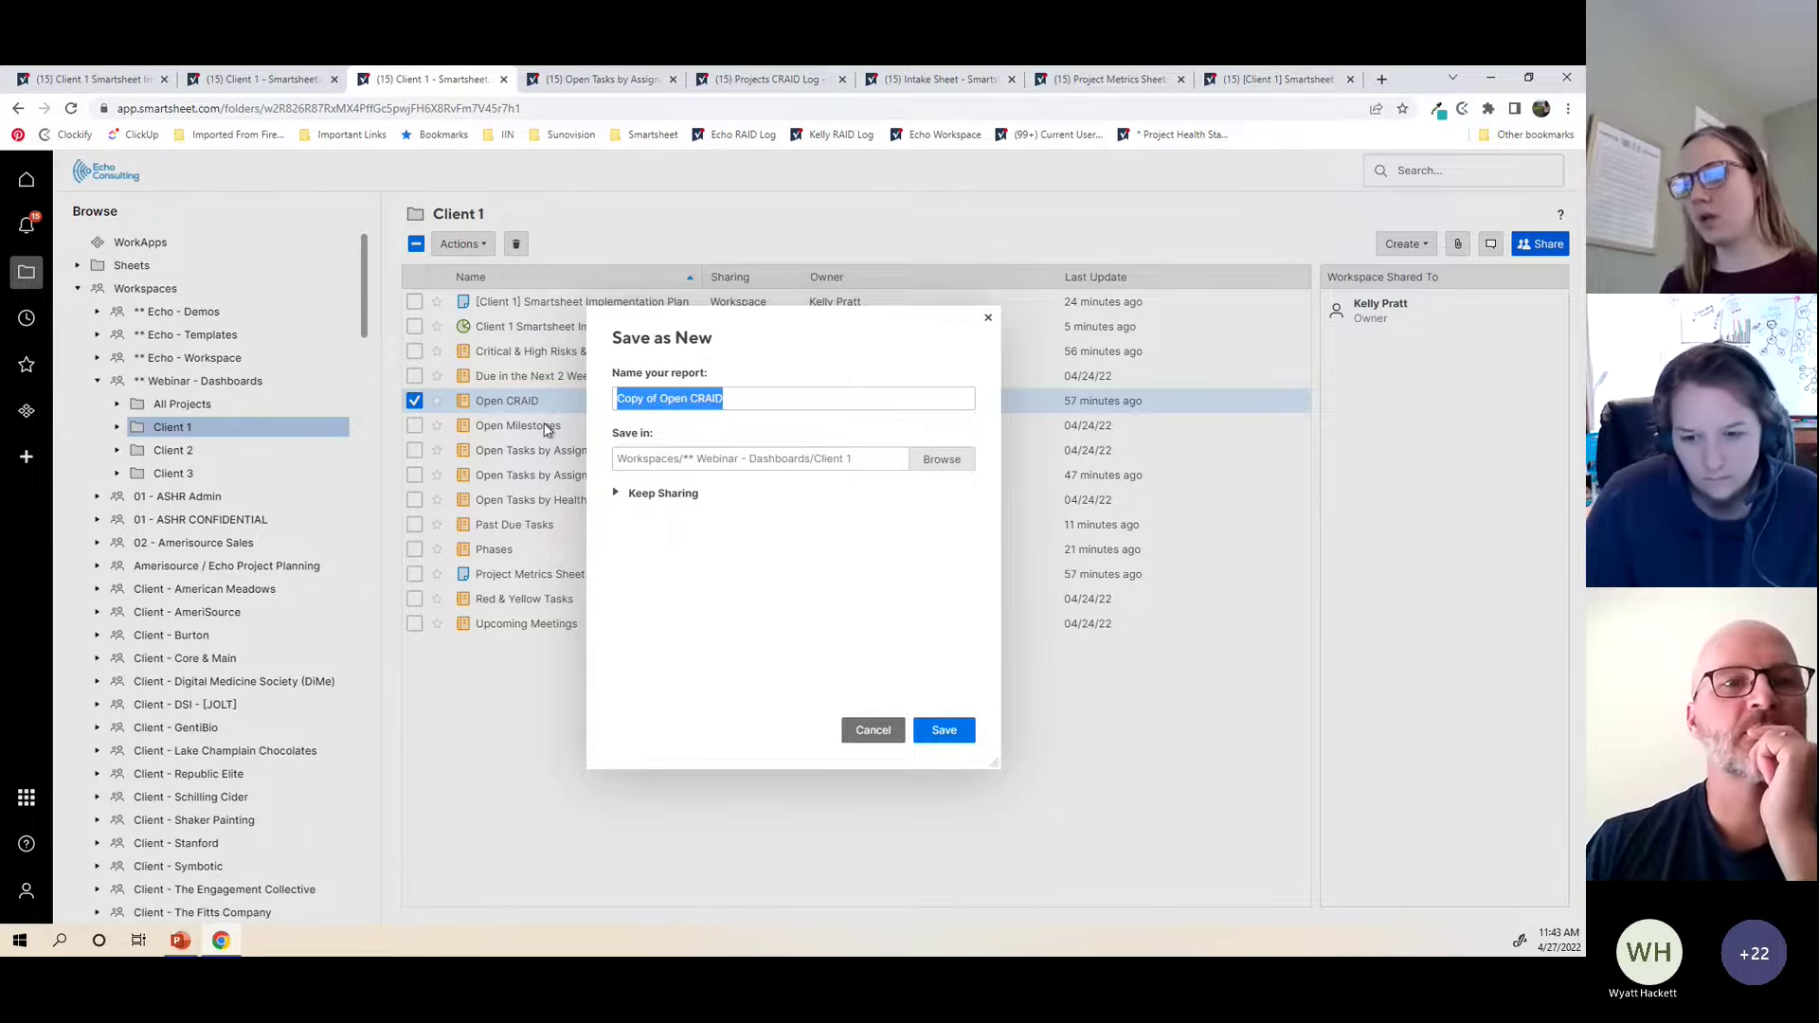
text(O)
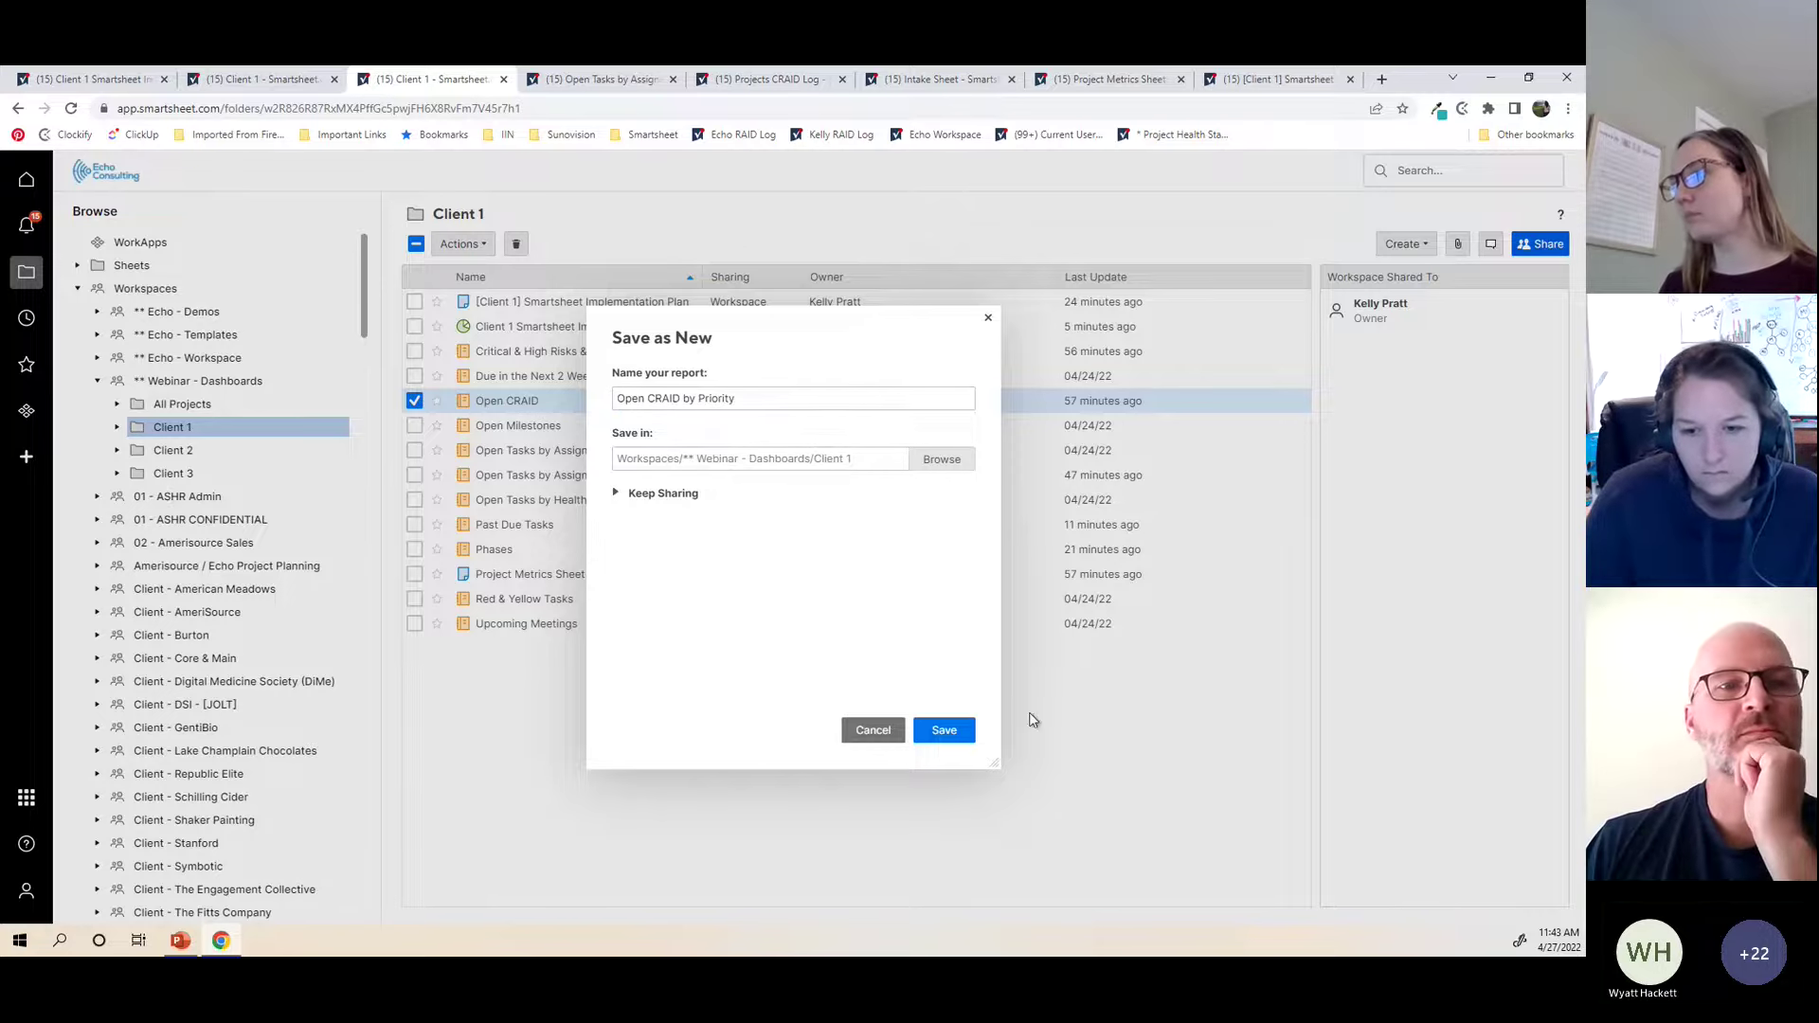
click(944, 730)
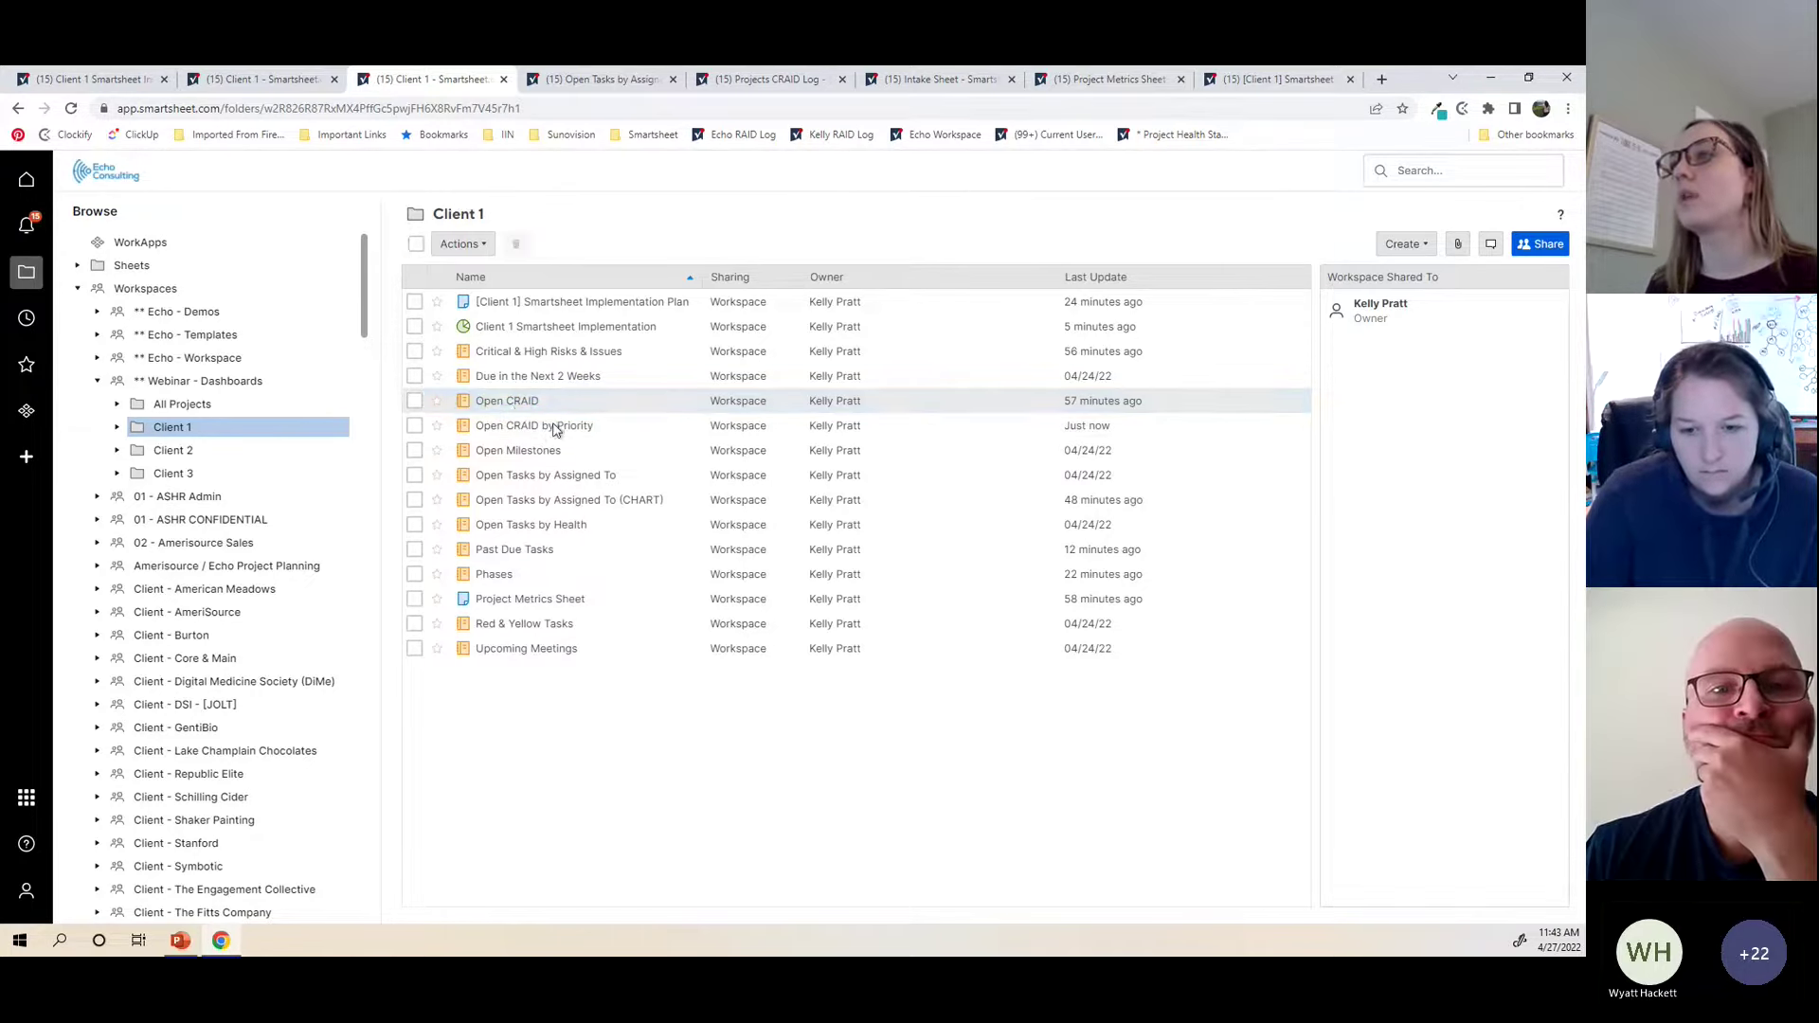
Step: Open the Open CRAID by Priority report and check its filter conditions
click(557, 425)
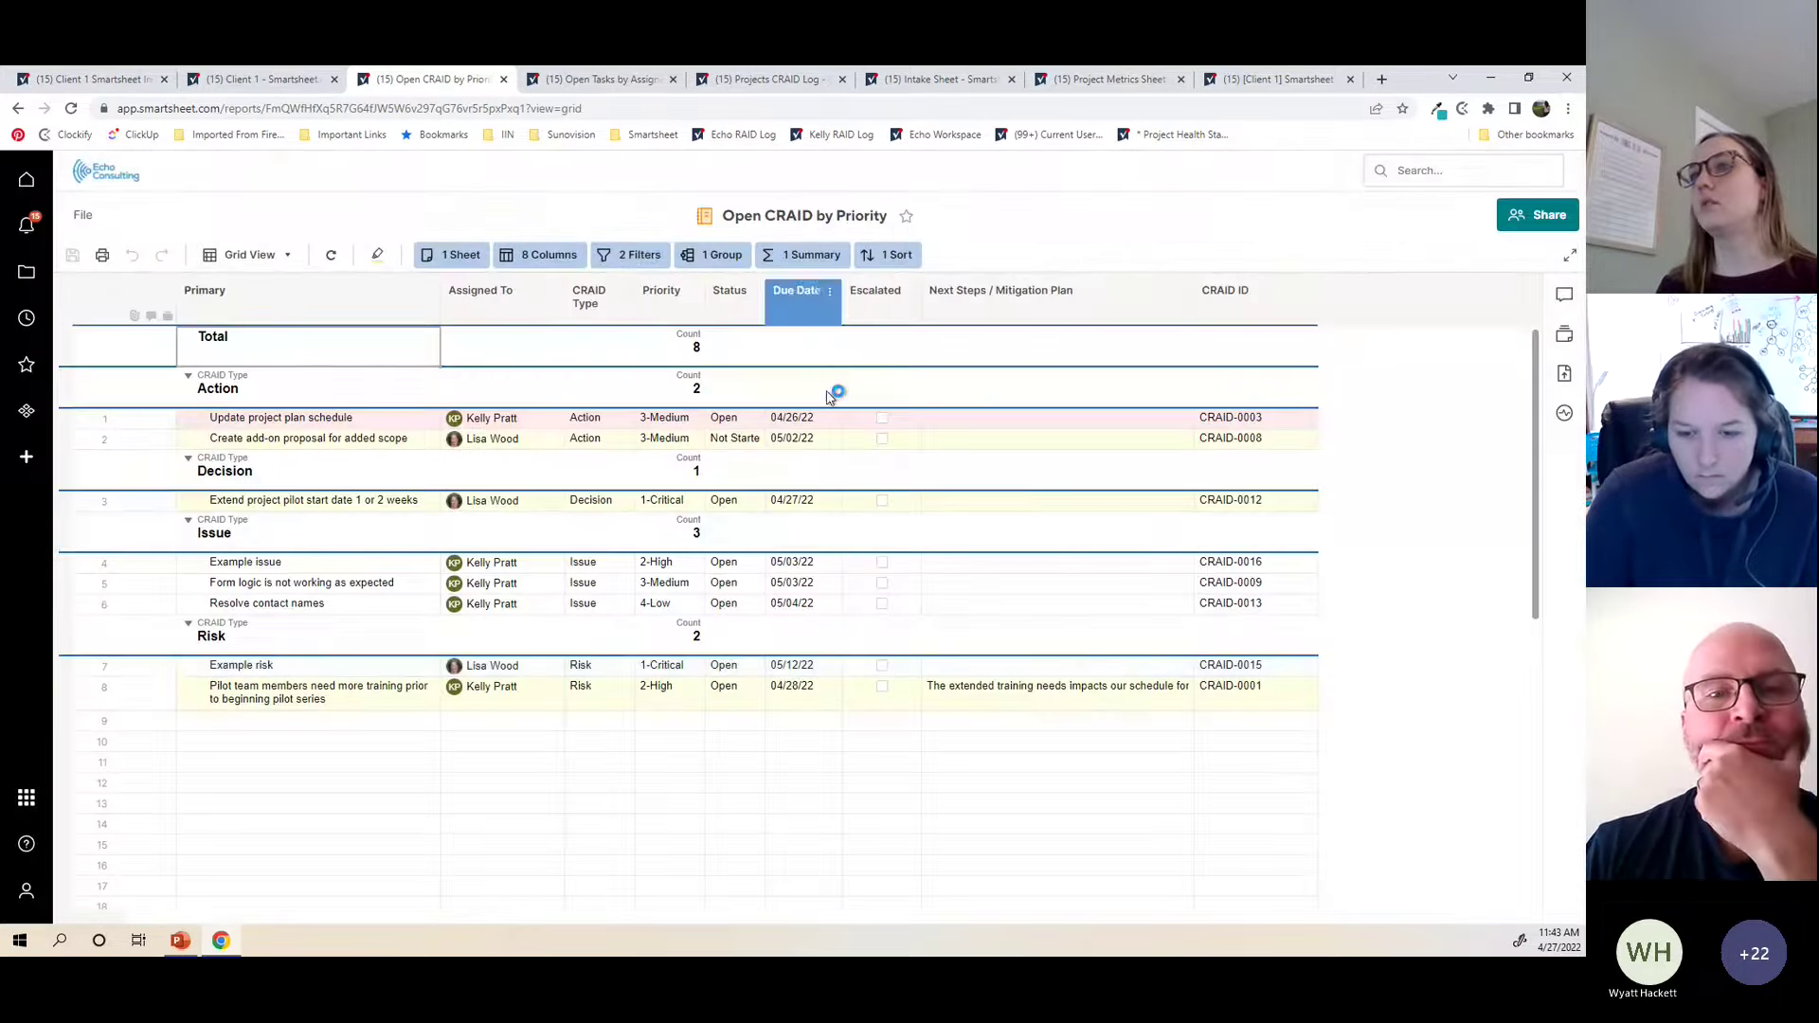
click(639, 256)
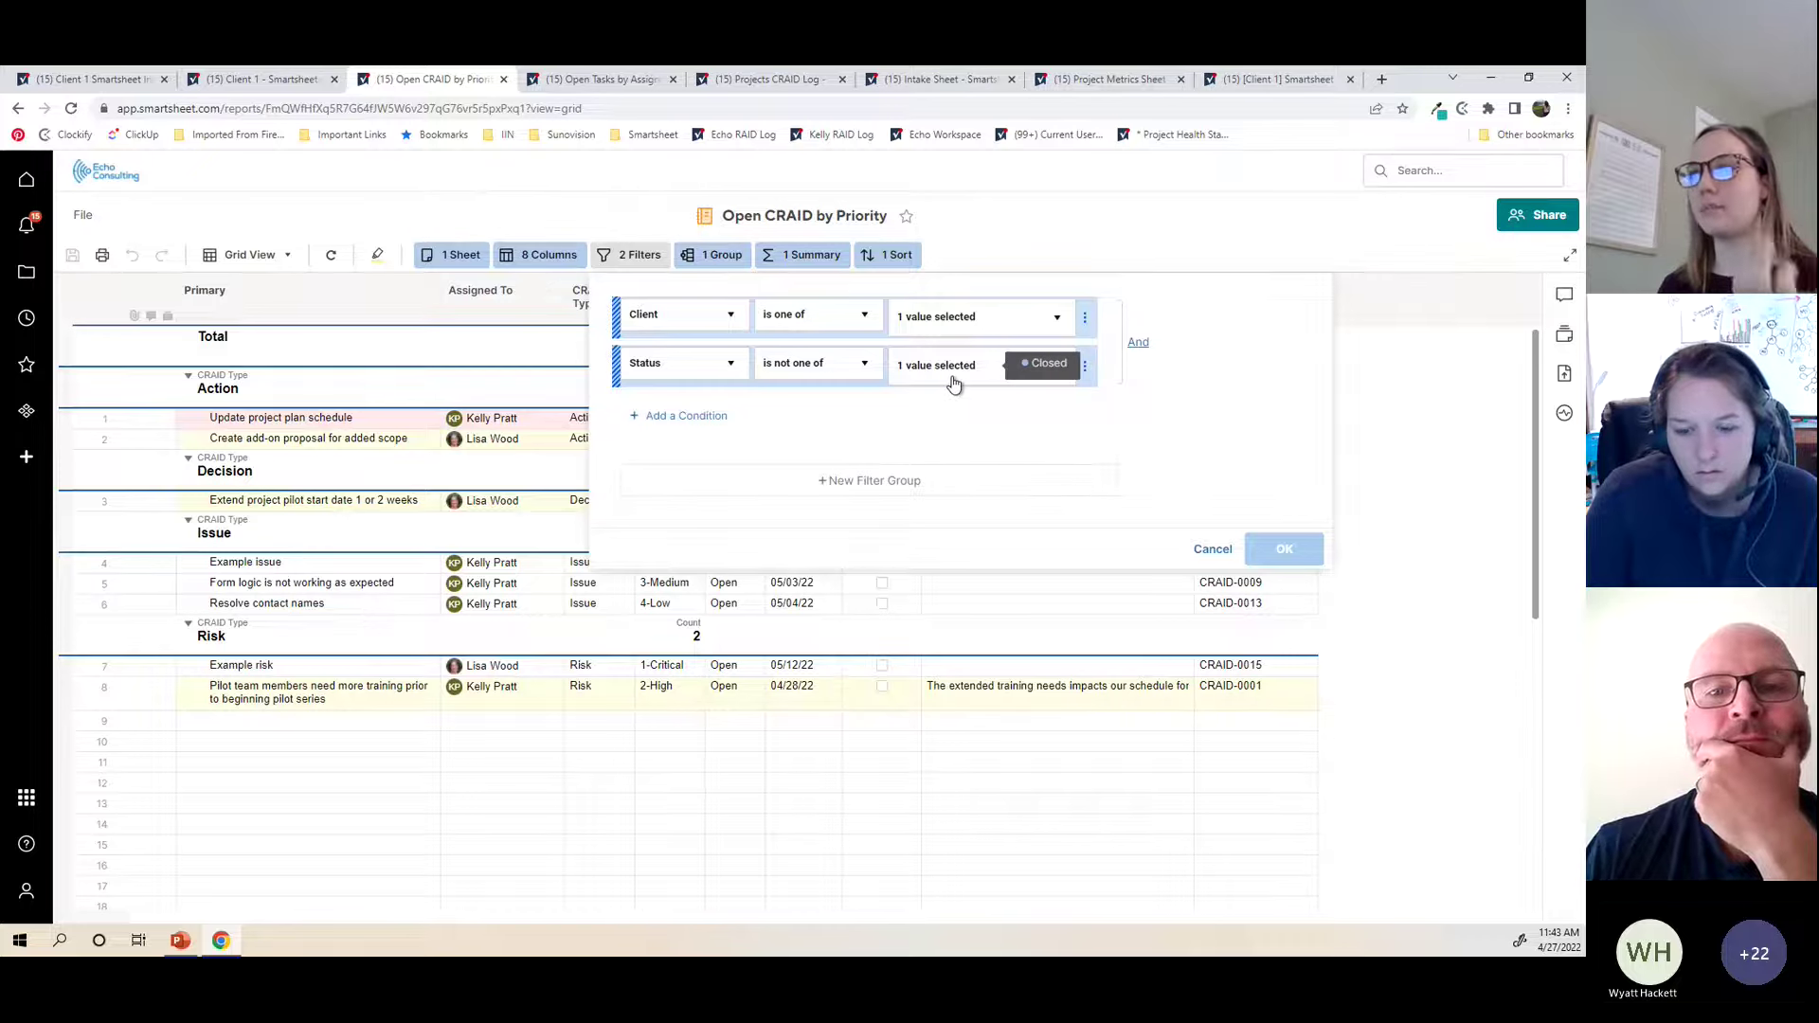
click(277, 172)
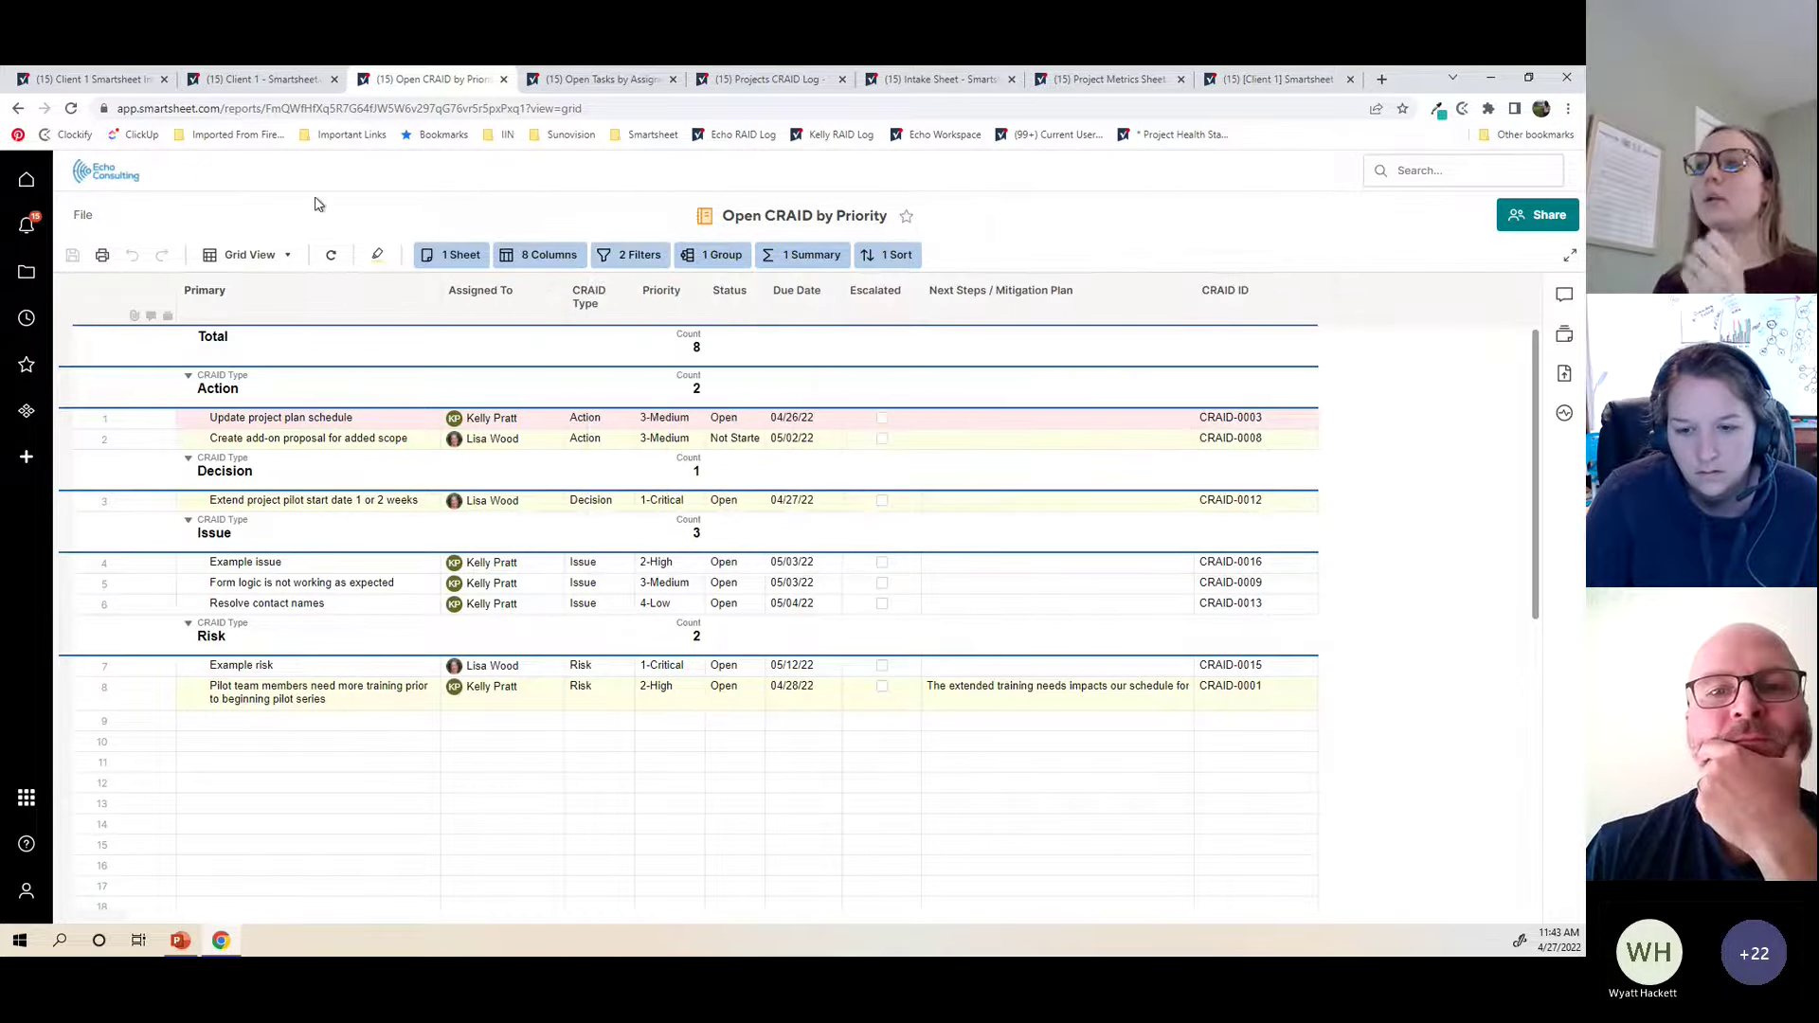
click(334, 390)
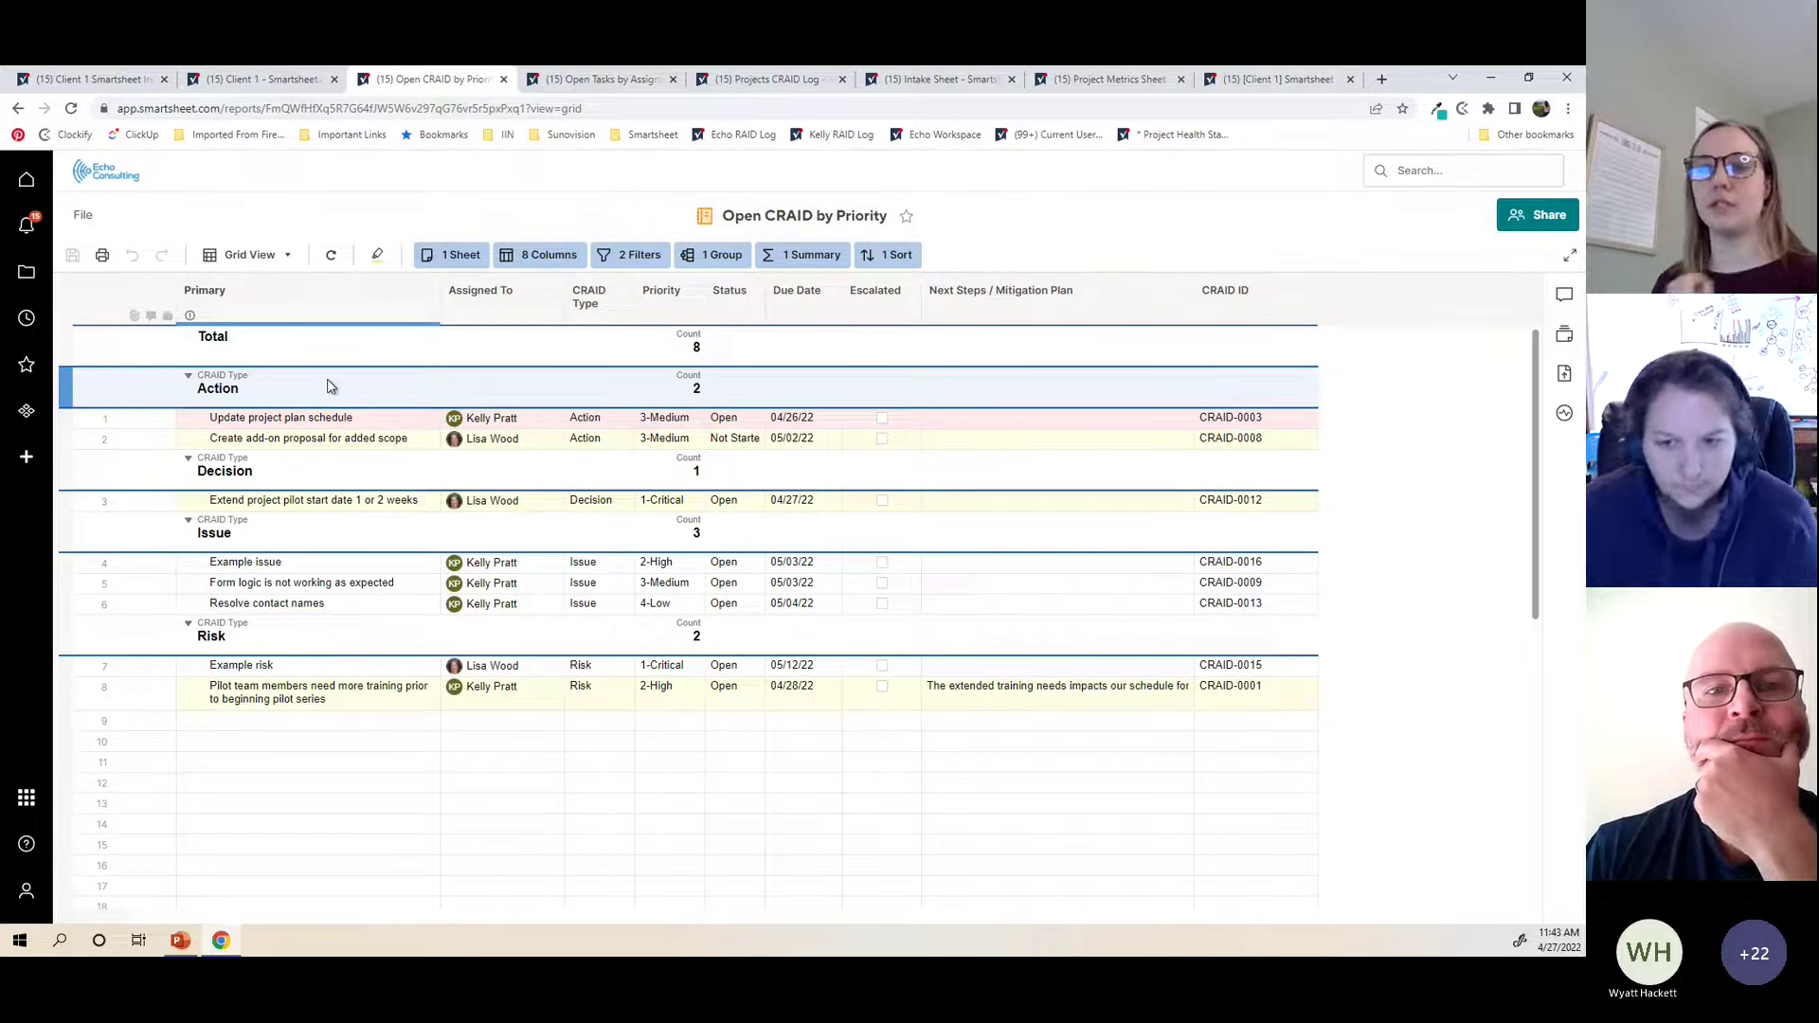
Step: Group the Open CRAID by Priority report by the Priority column instead of CRAID Type, sorted ascending
click(720, 256)
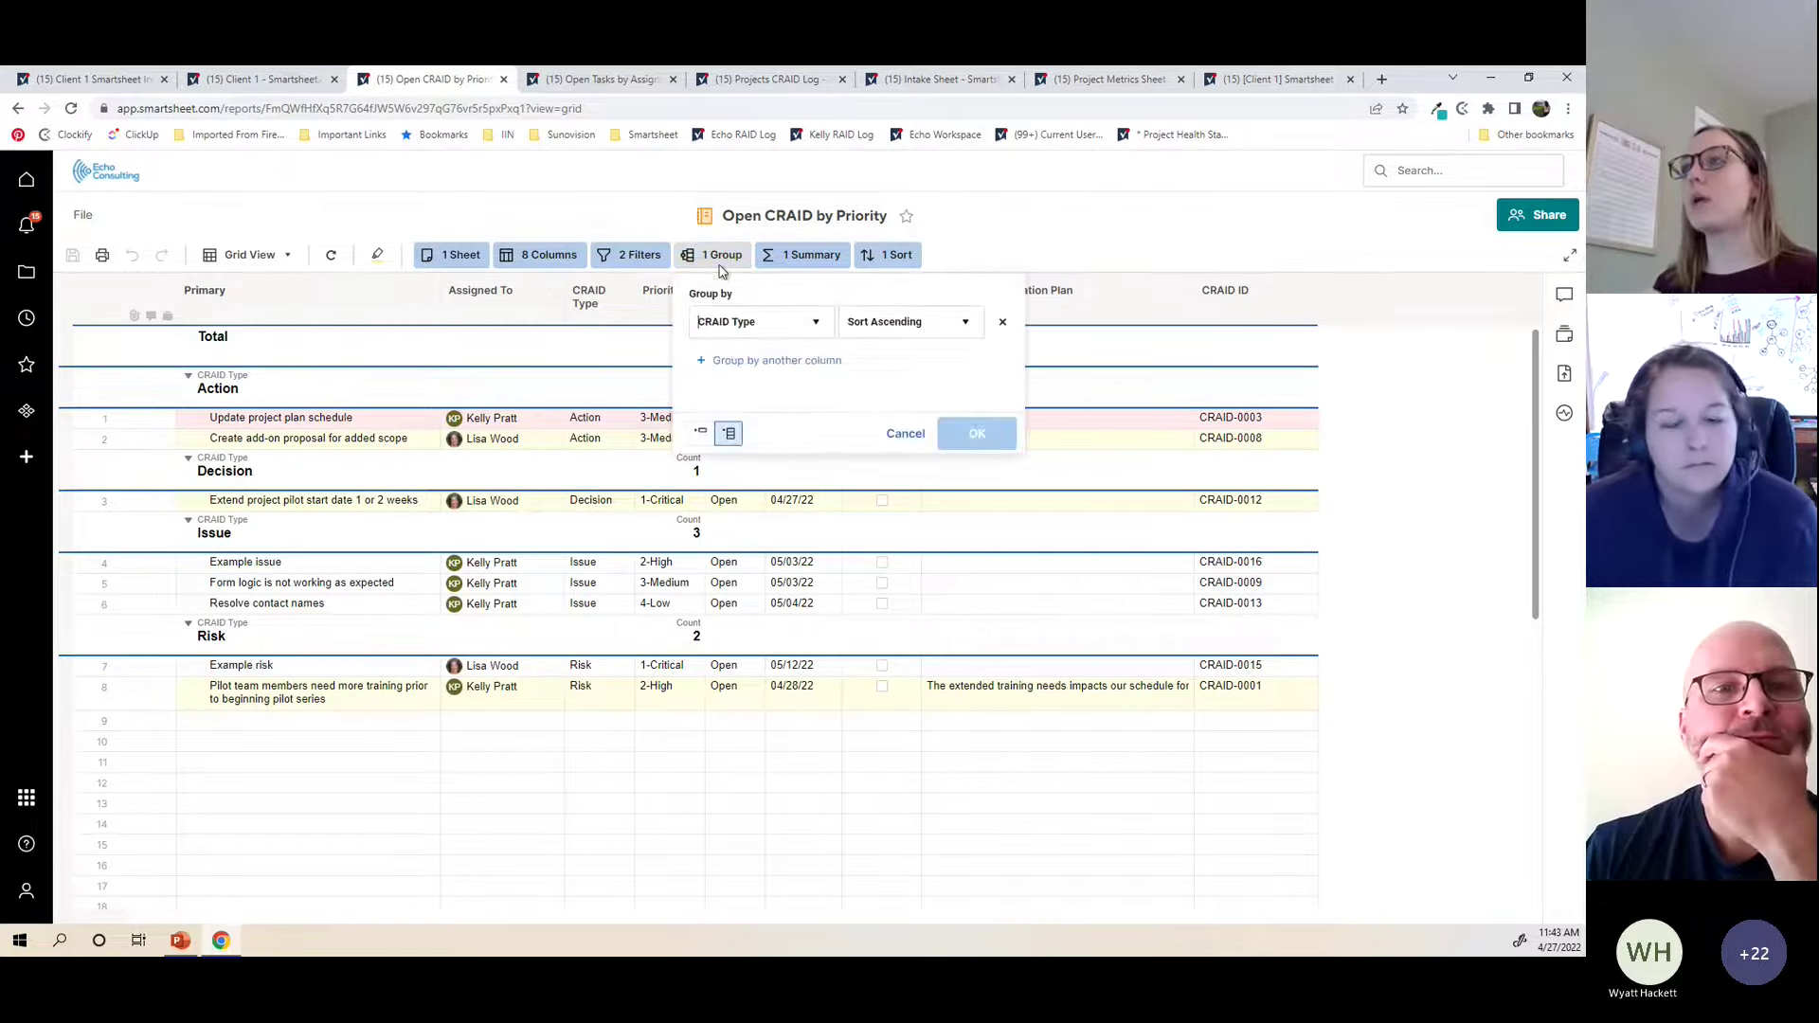
click(815, 326)
scroll(783, 389, down, 1)
text(priori)
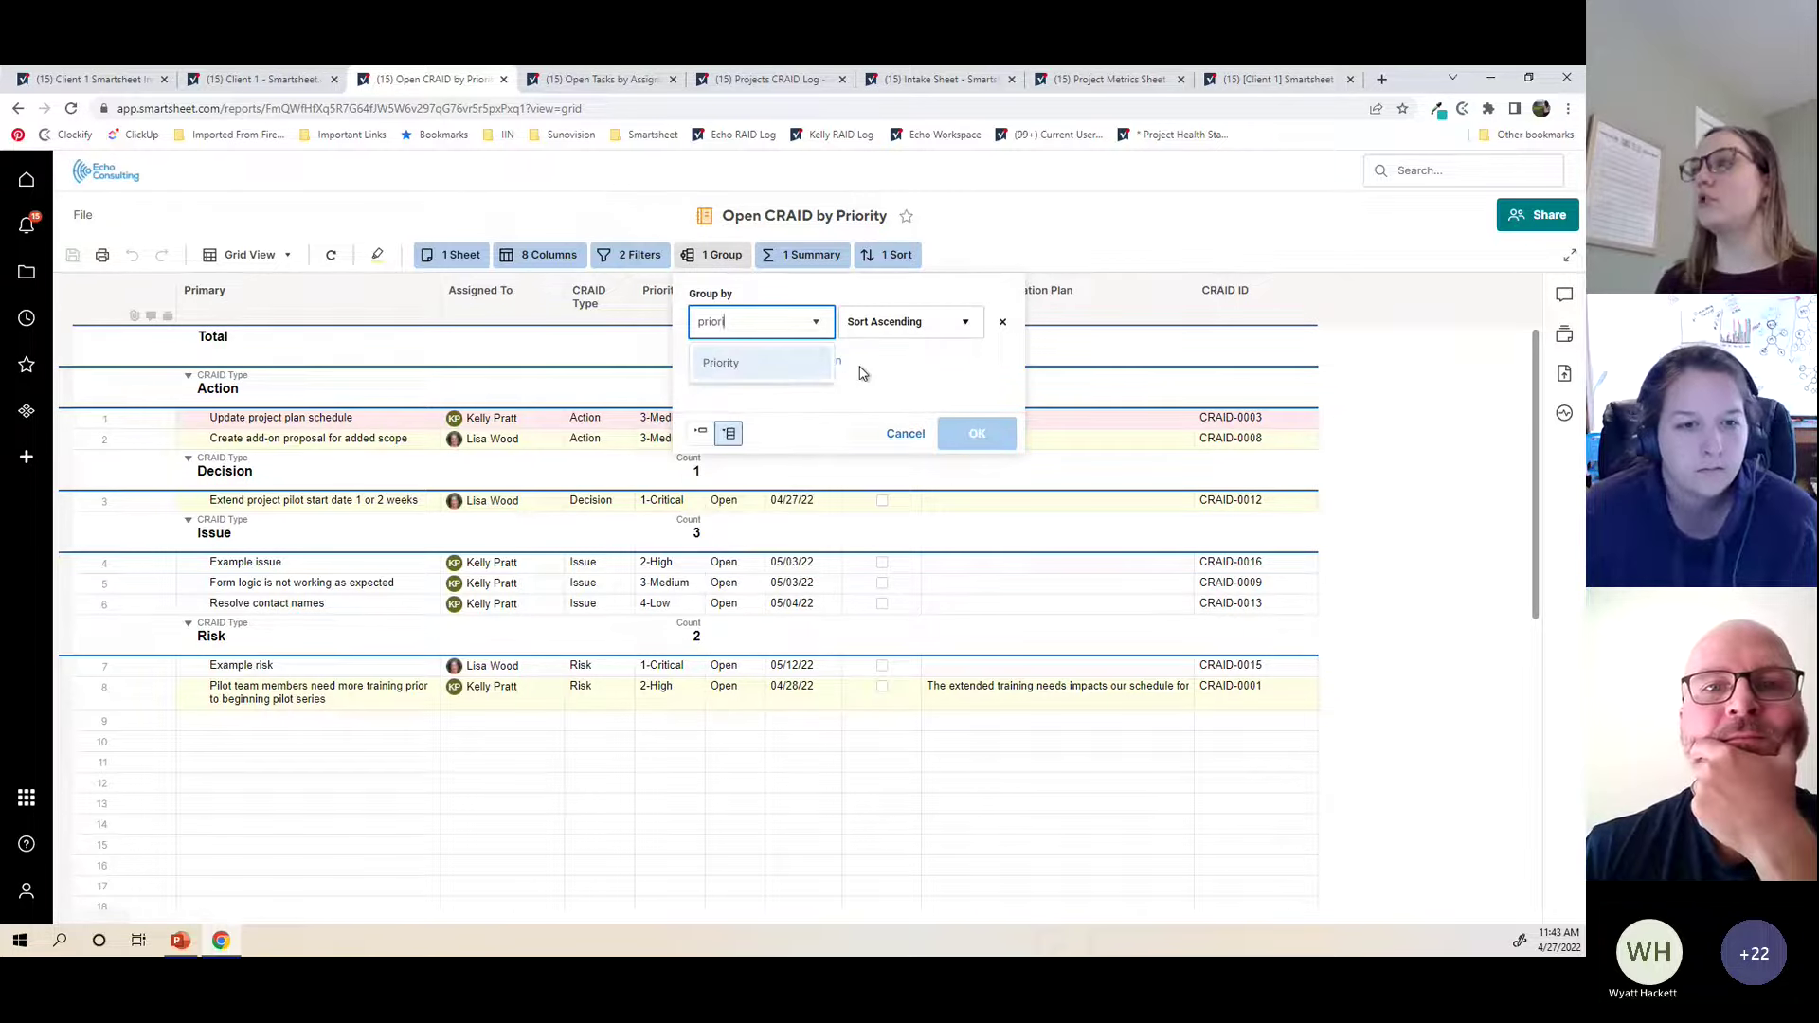
click(798, 369)
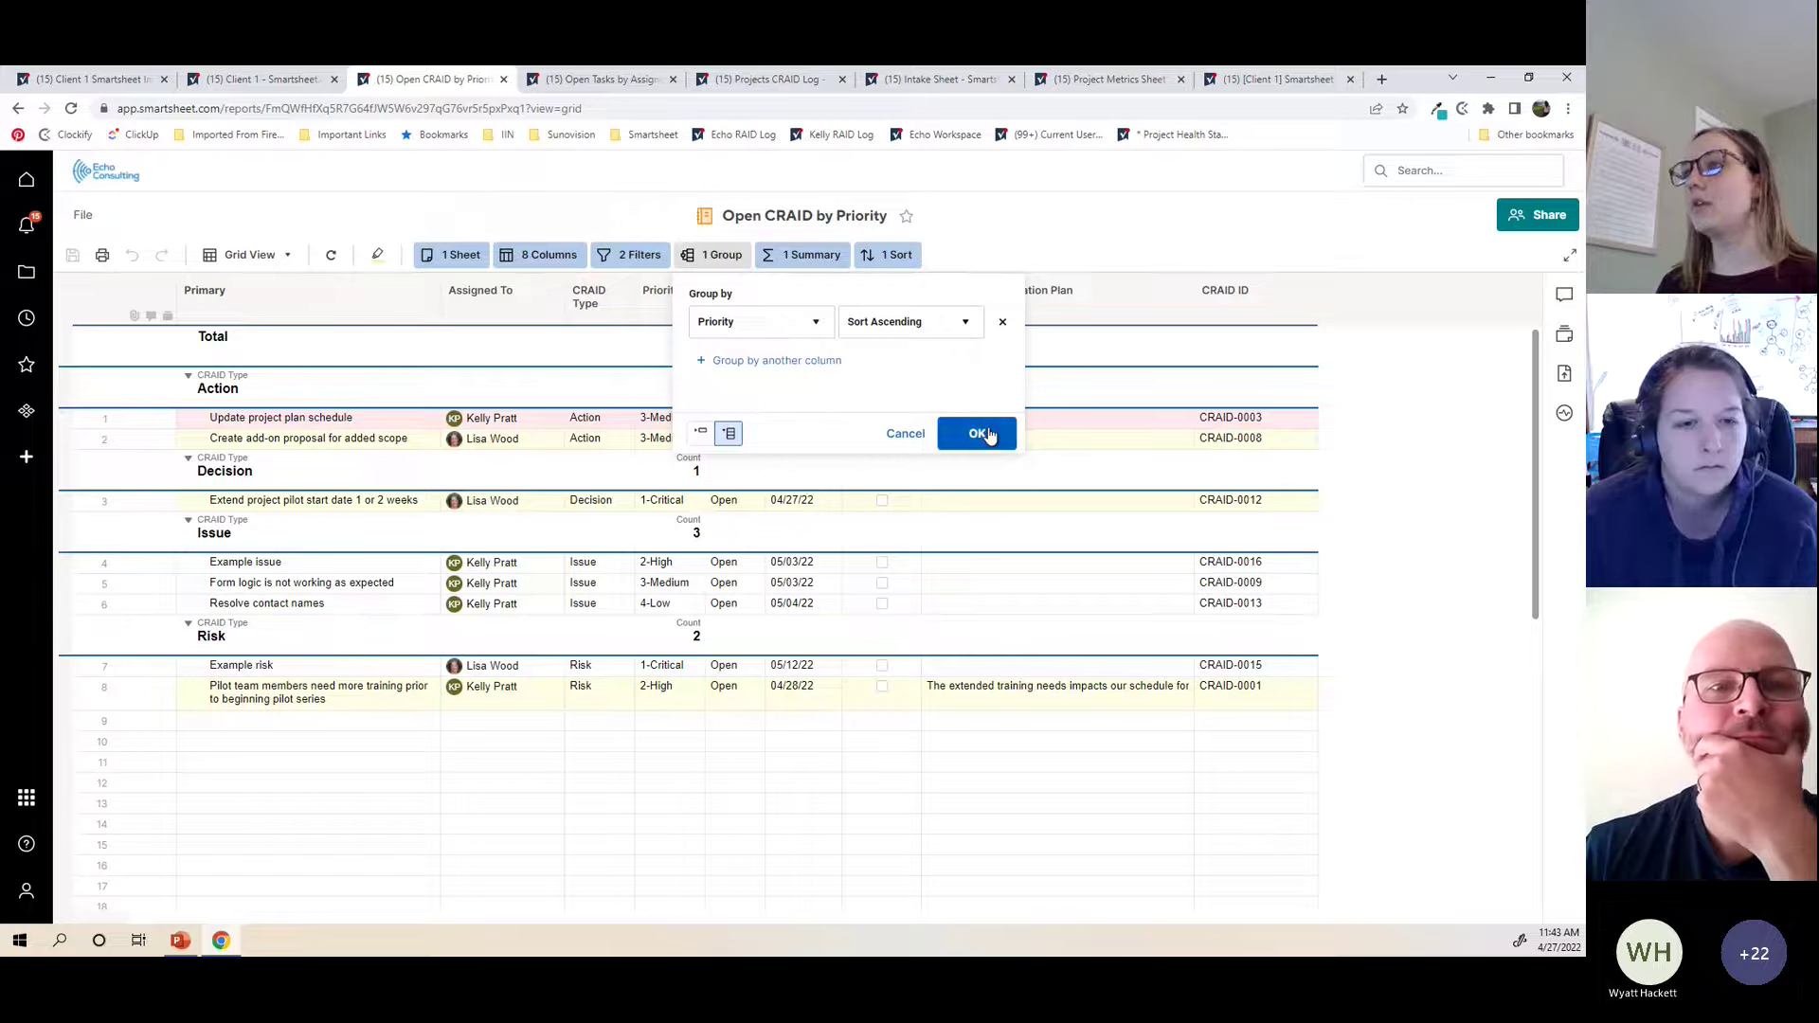
click(986, 434)
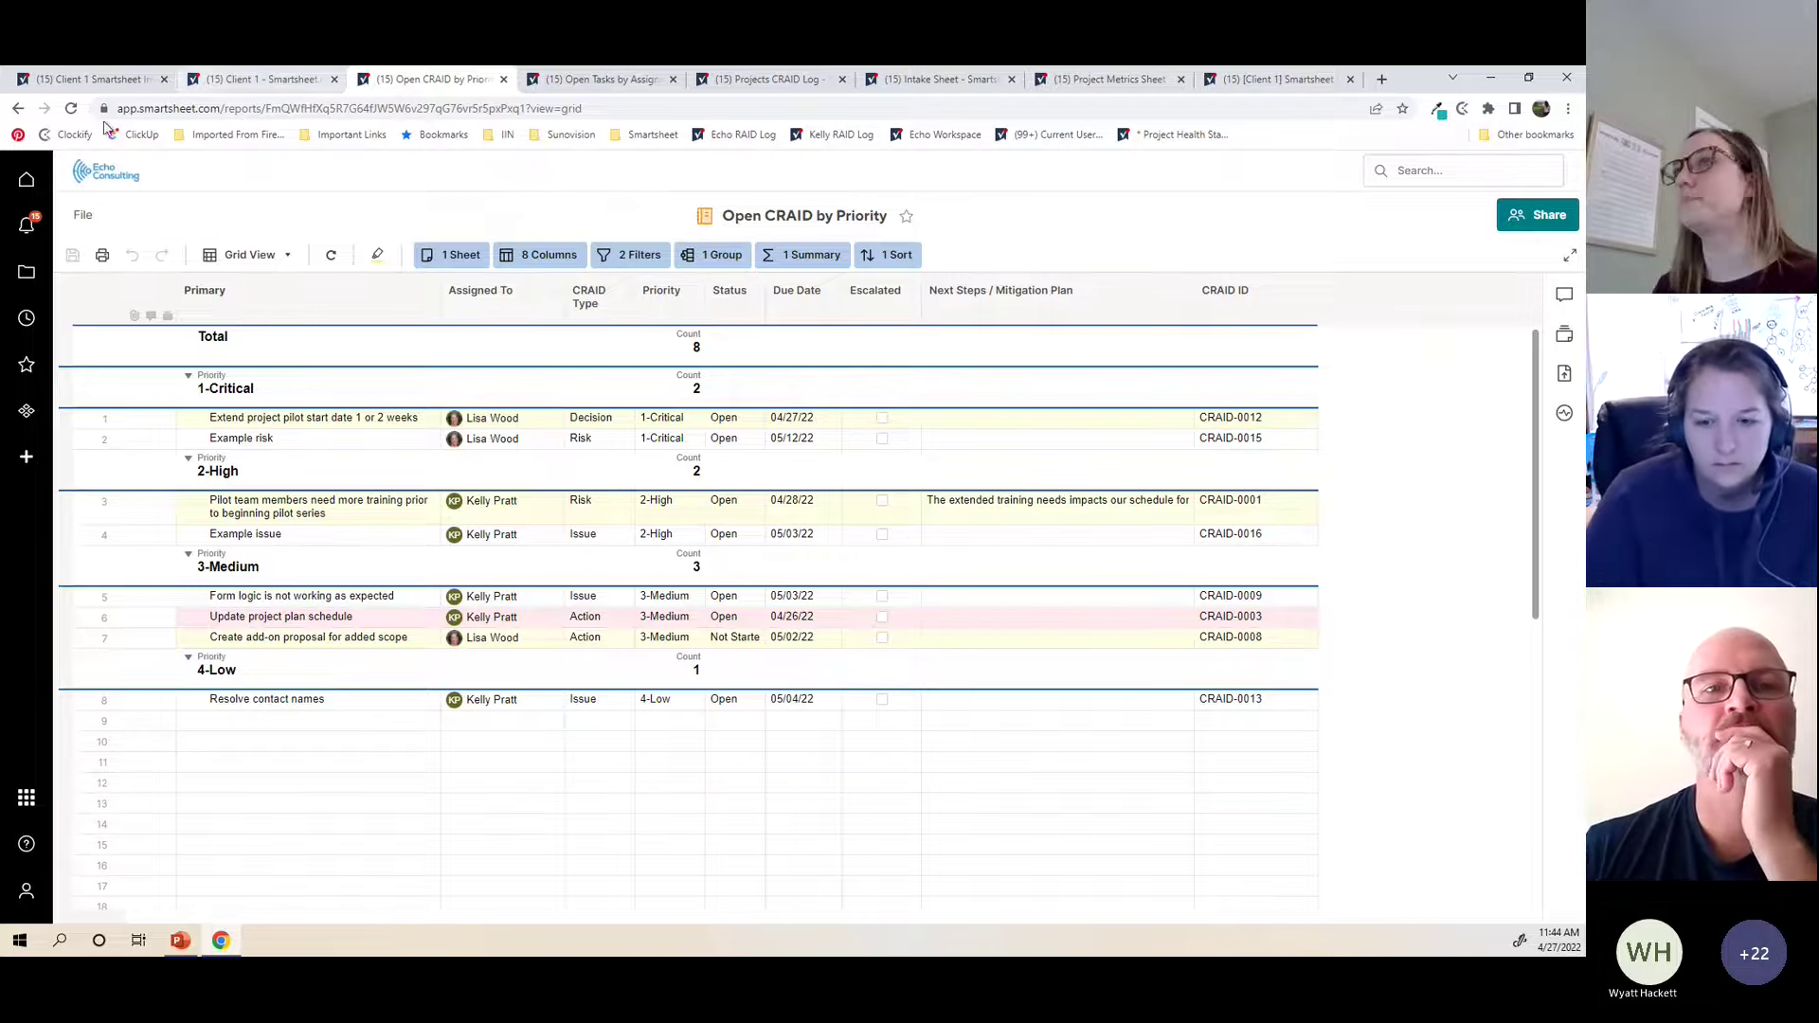
click(87, 75)
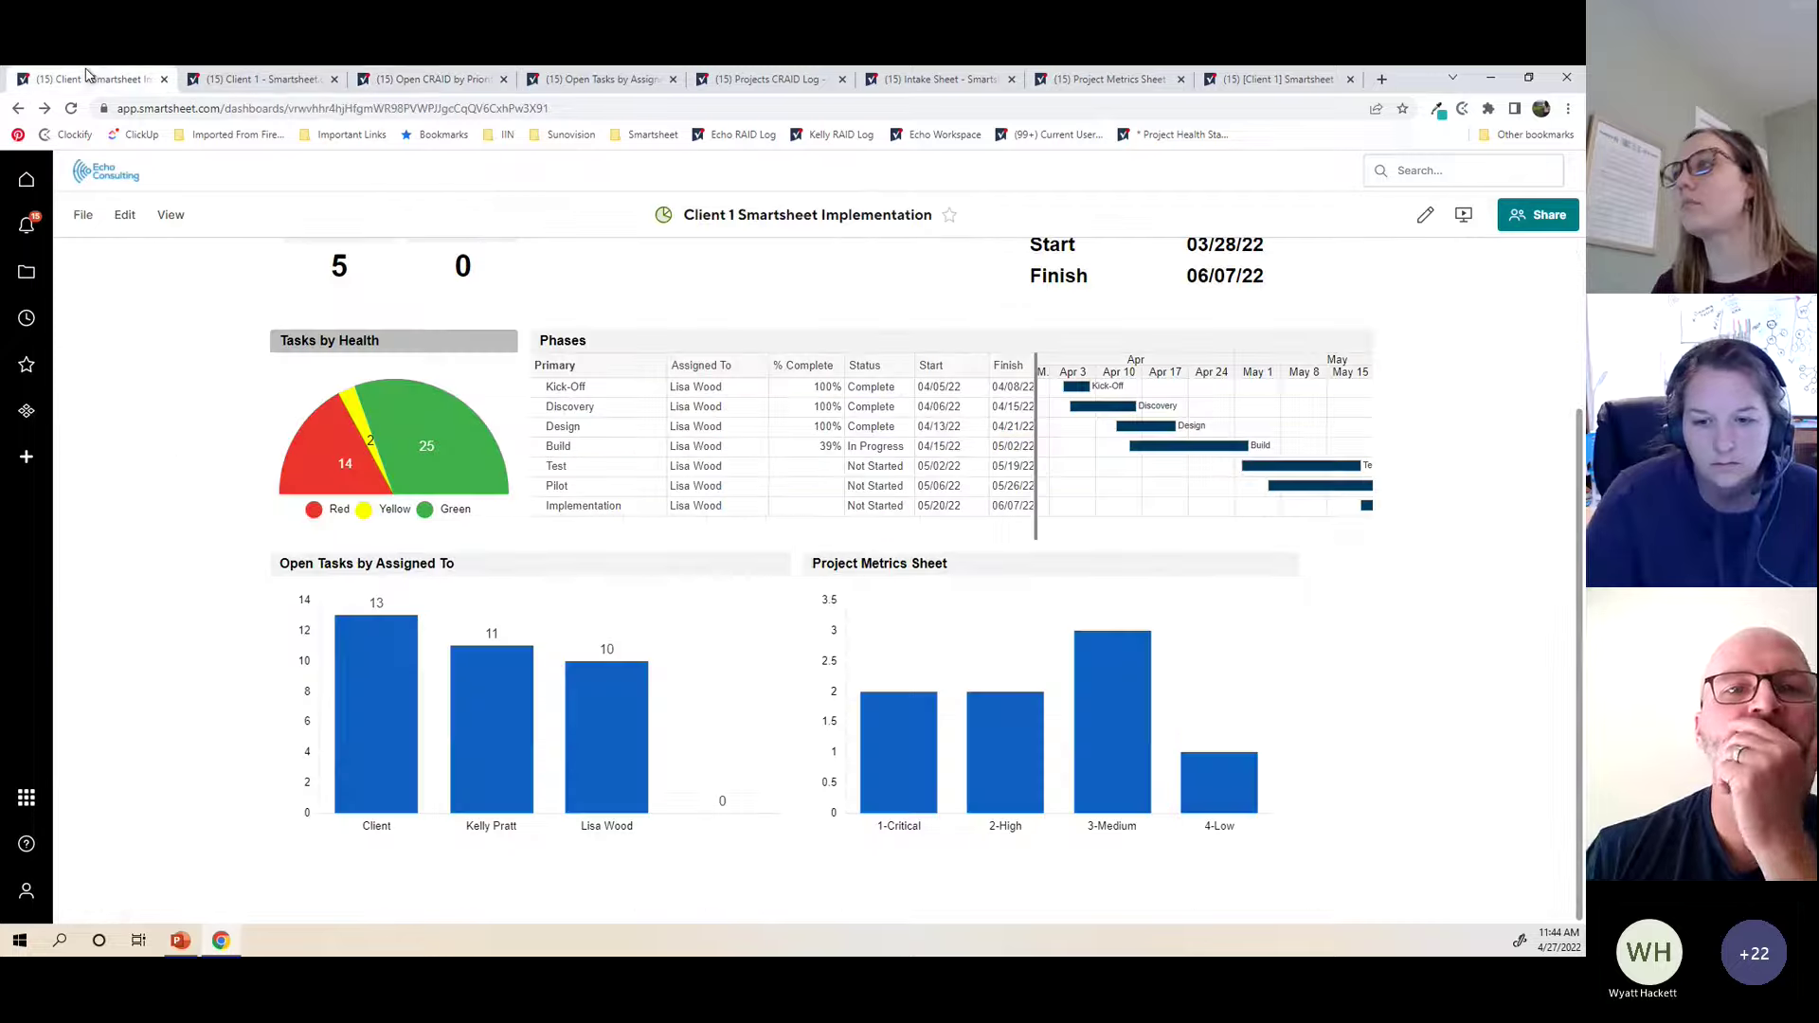
click(1425, 214)
click(1265, 588)
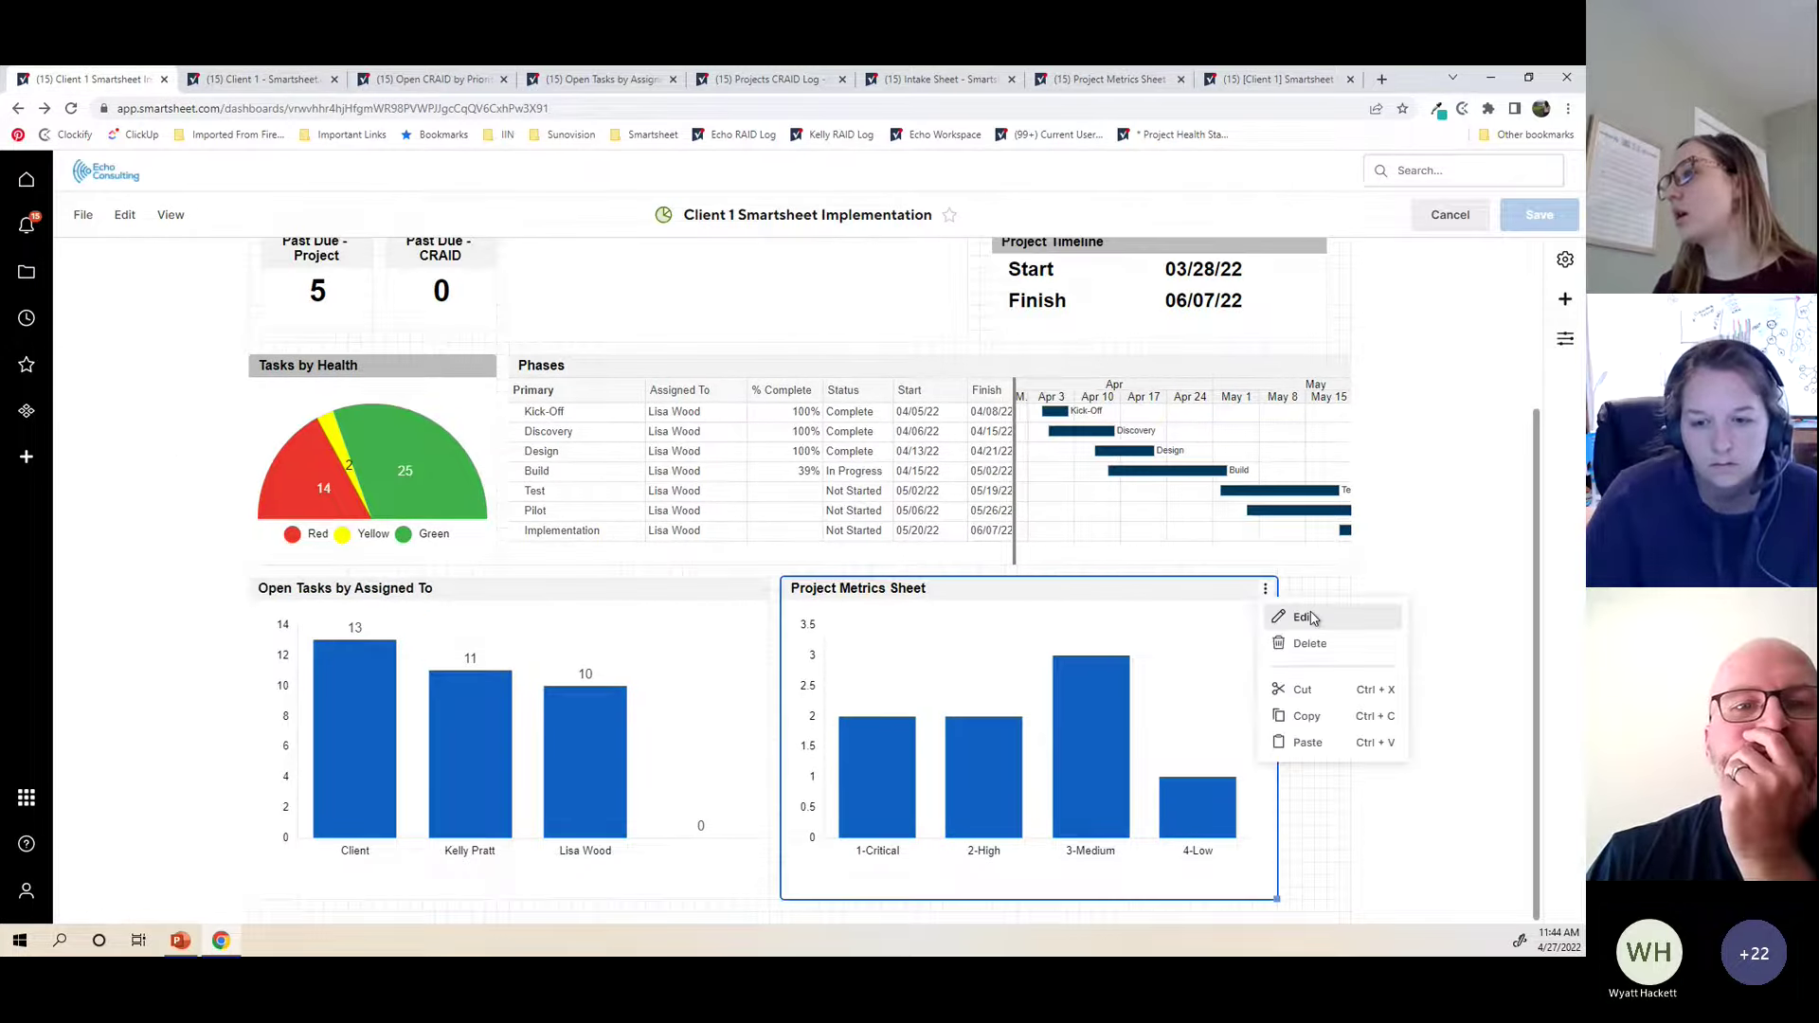
click(1312, 617)
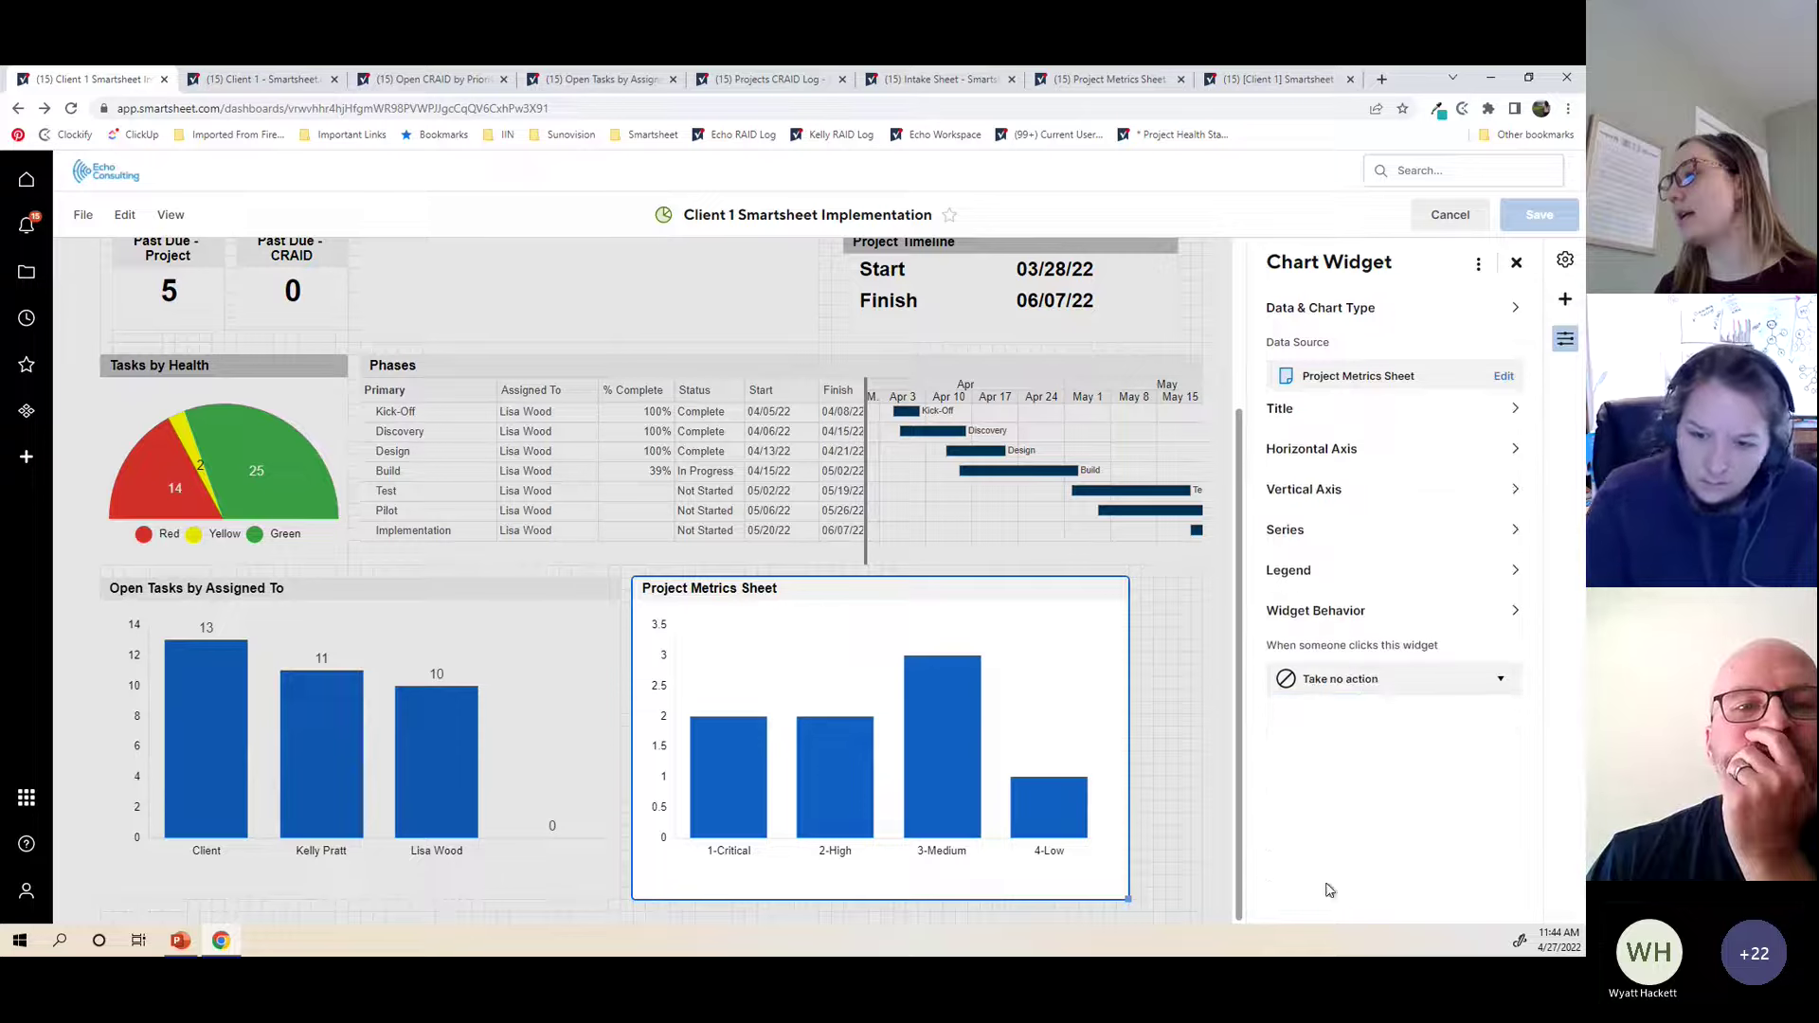
click(1374, 618)
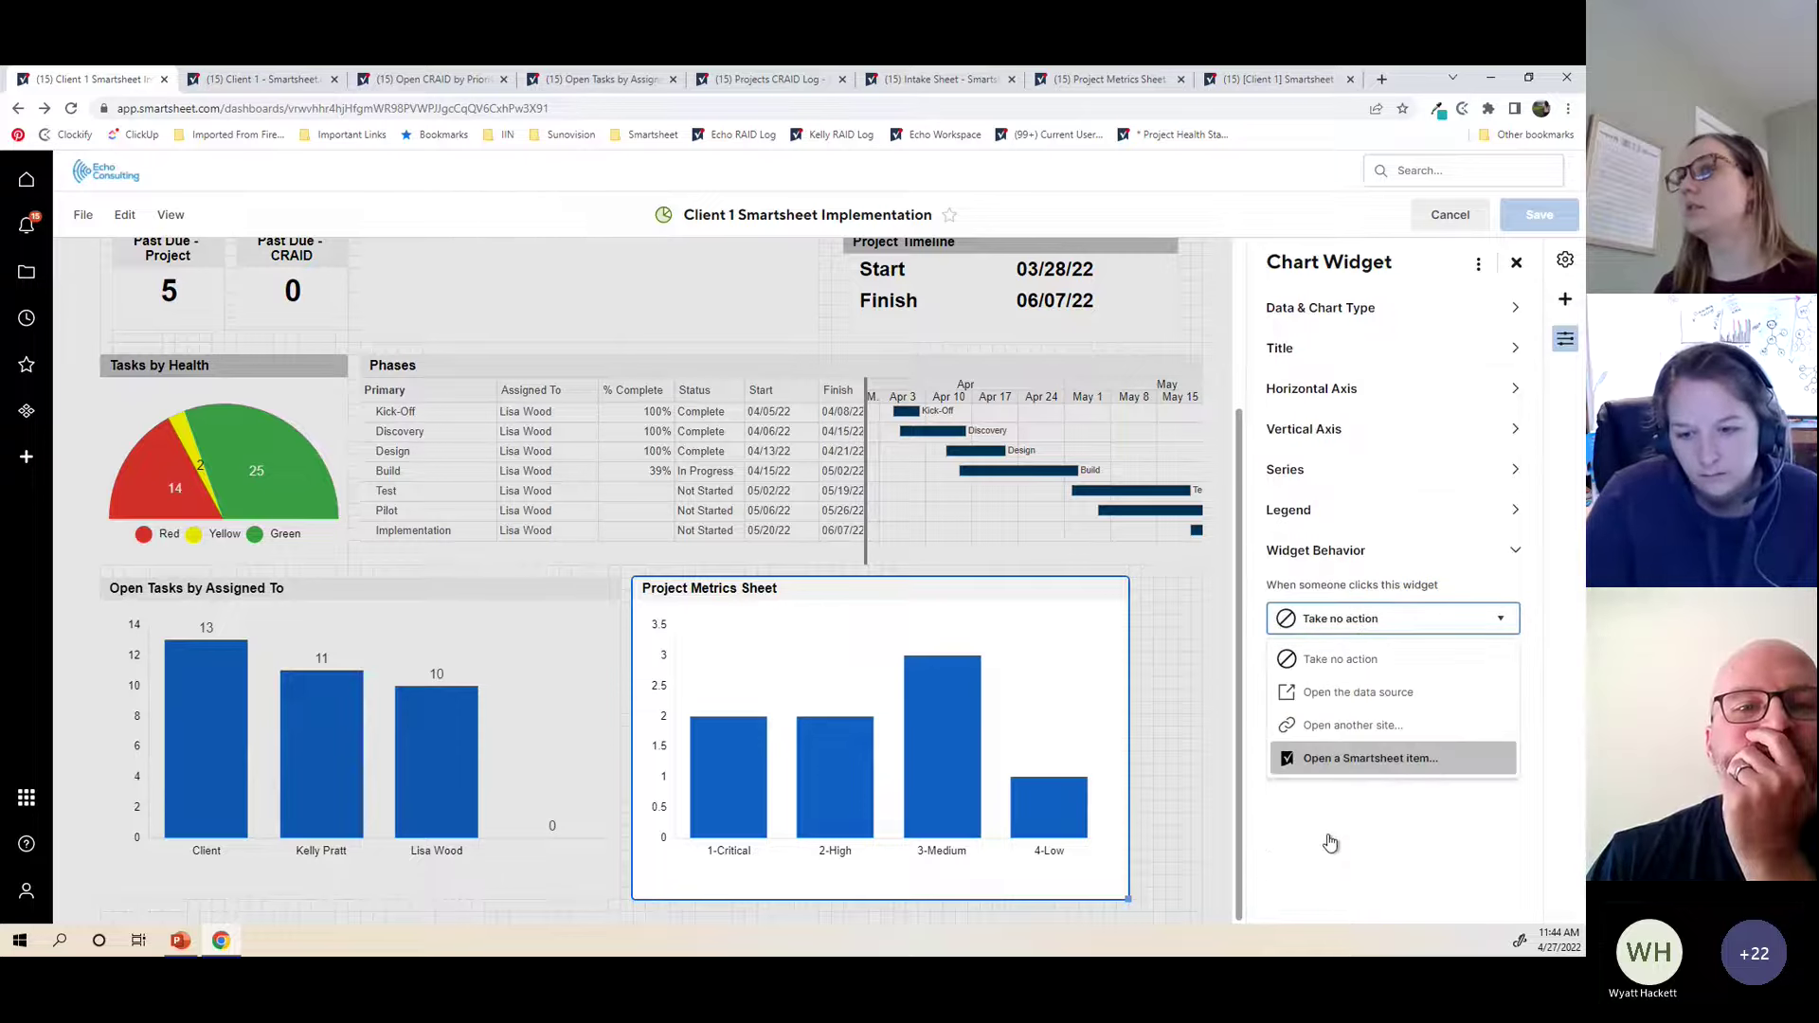
click(1339, 764)
click(660, 413)
click(660, 468)
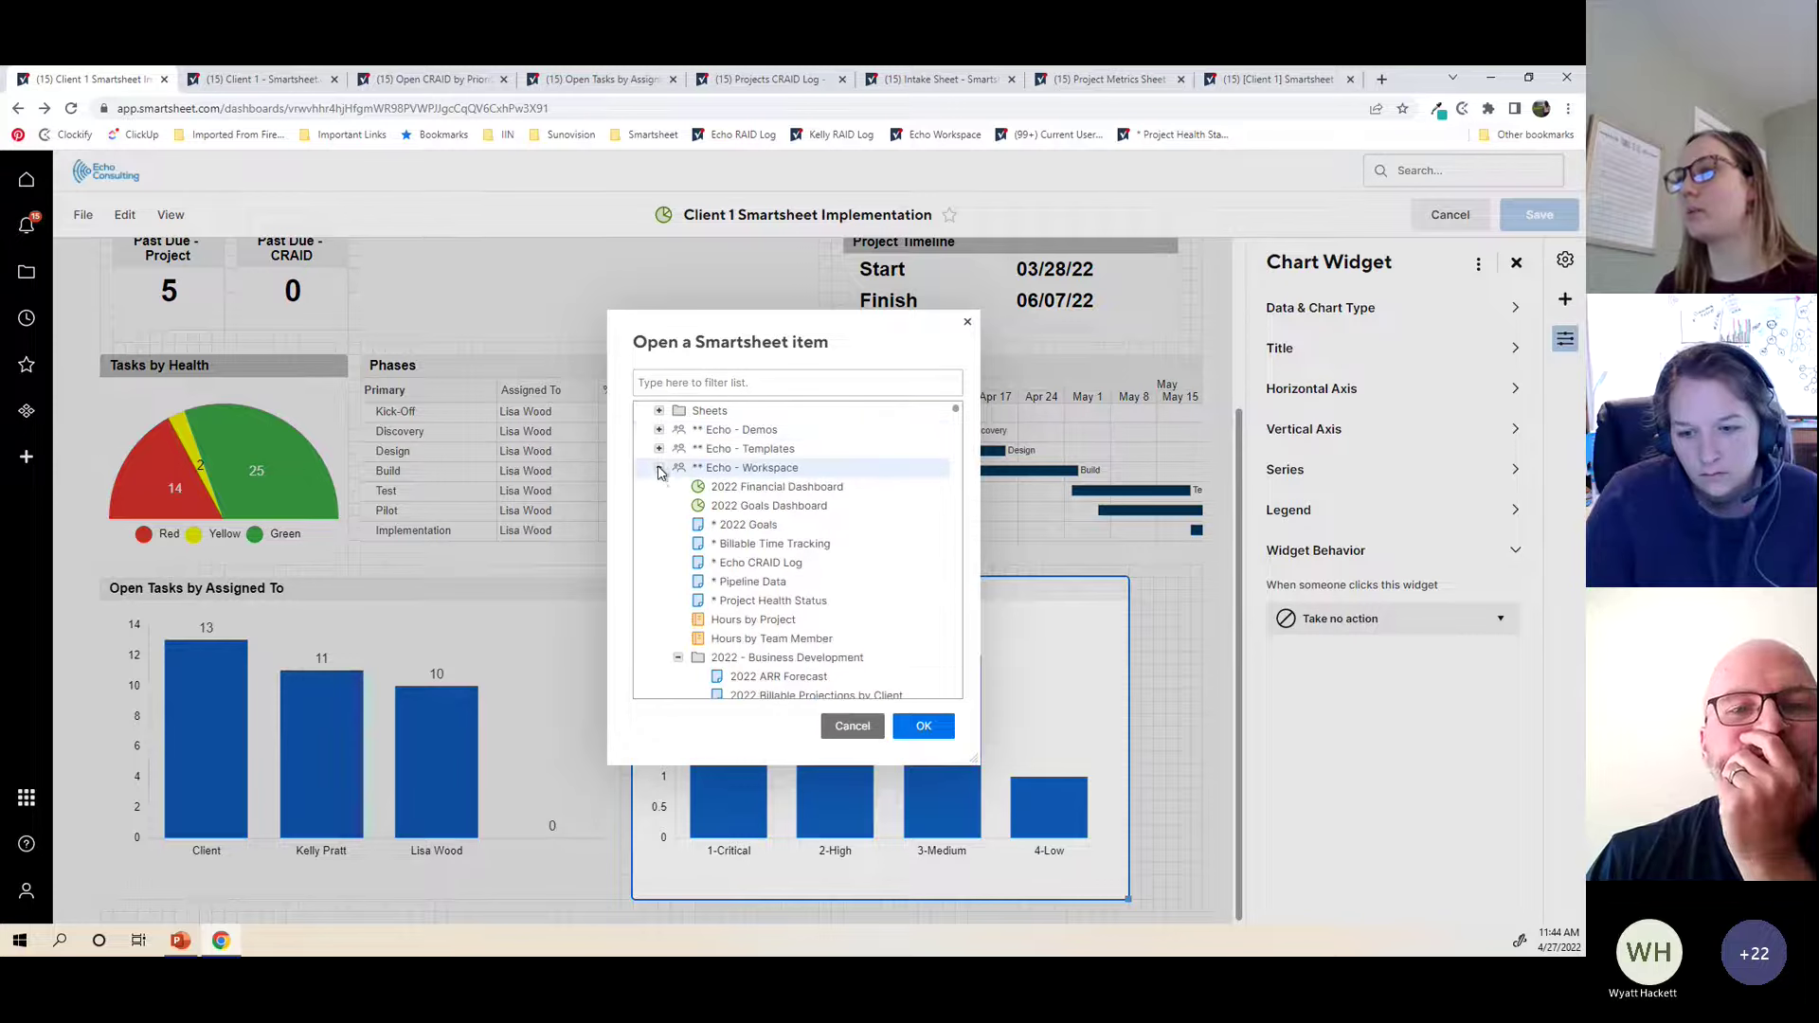
scroll(863, 597, down, 5)
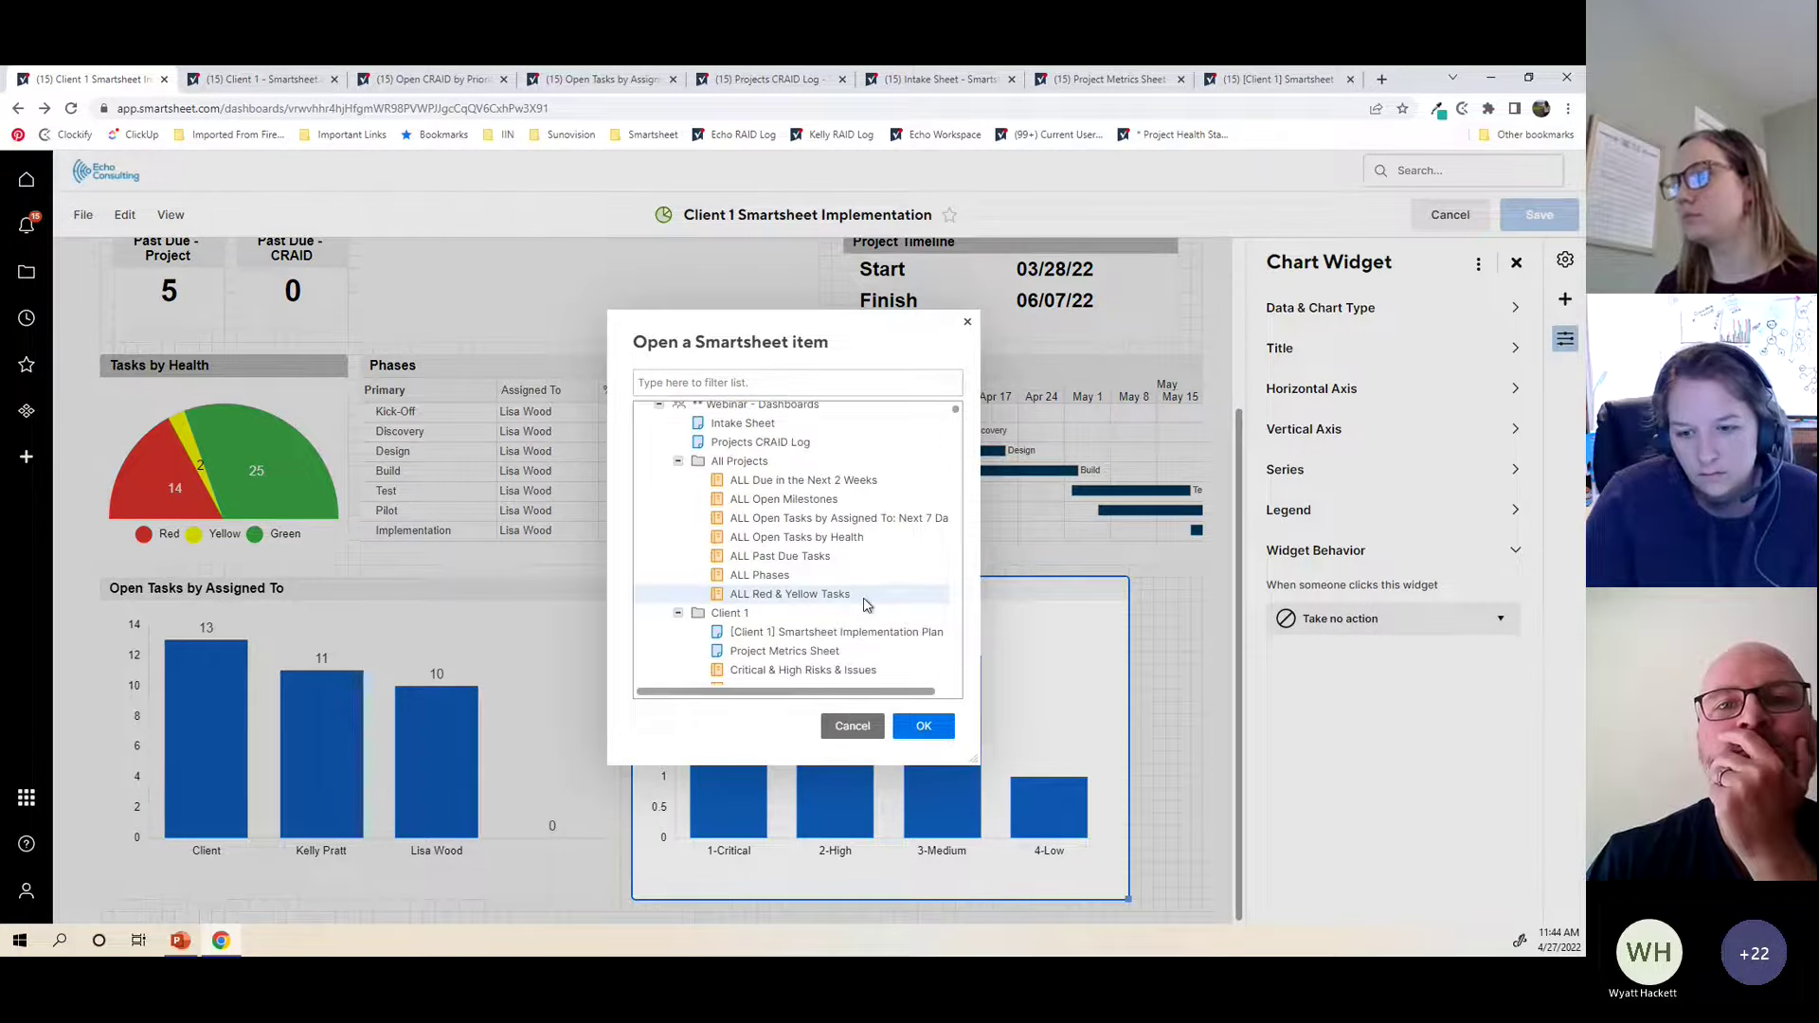
scroll(860, 611, down, 3)
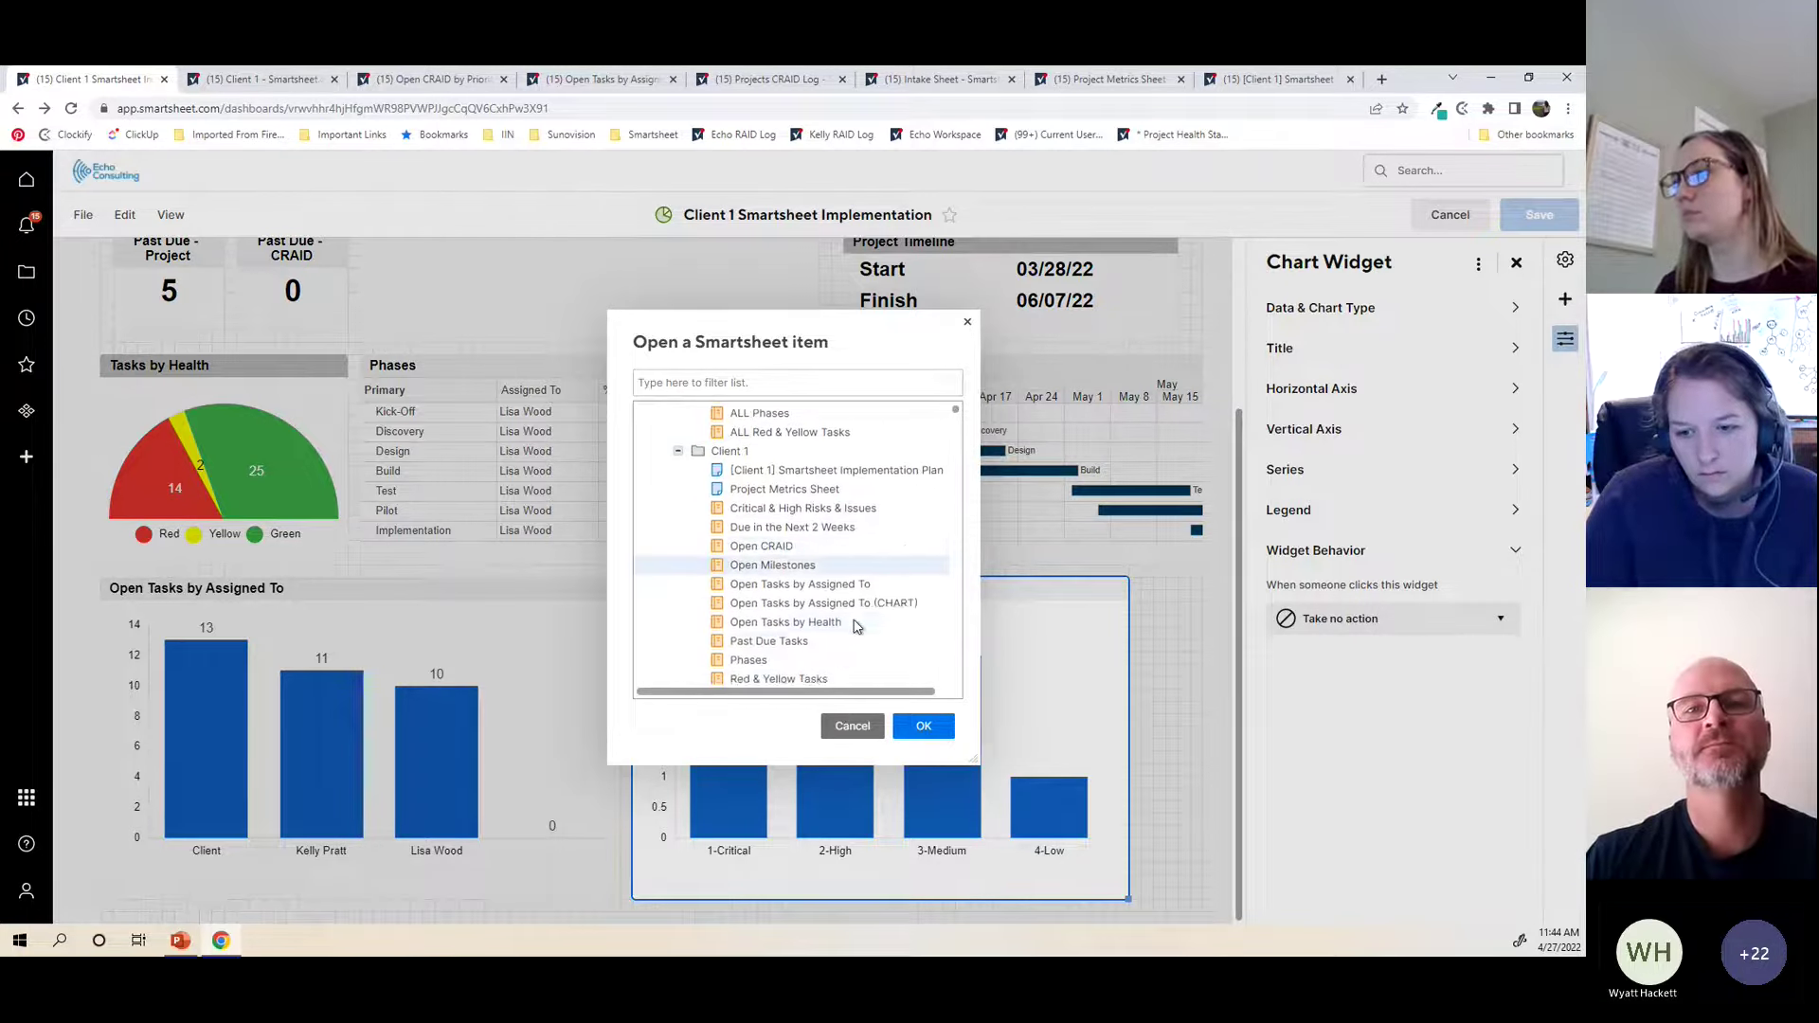
scroll(834, 611, down, 2)
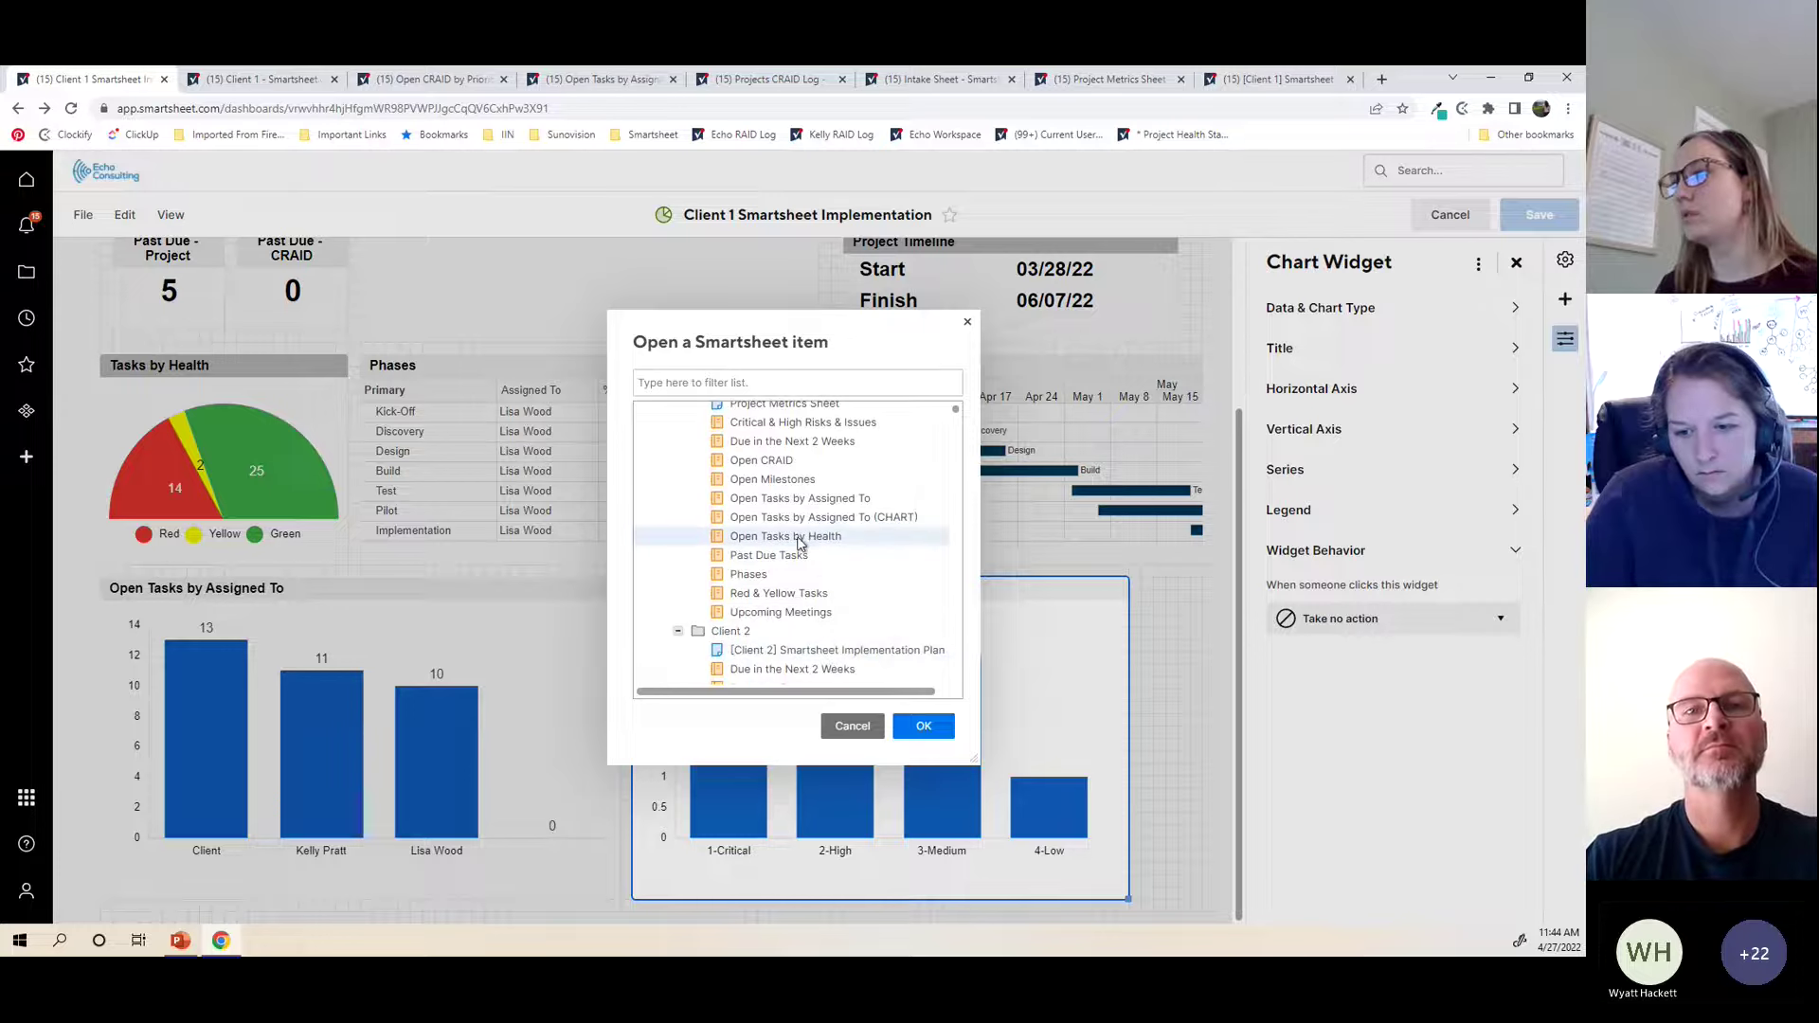
scroll(801, 540, up, 2)
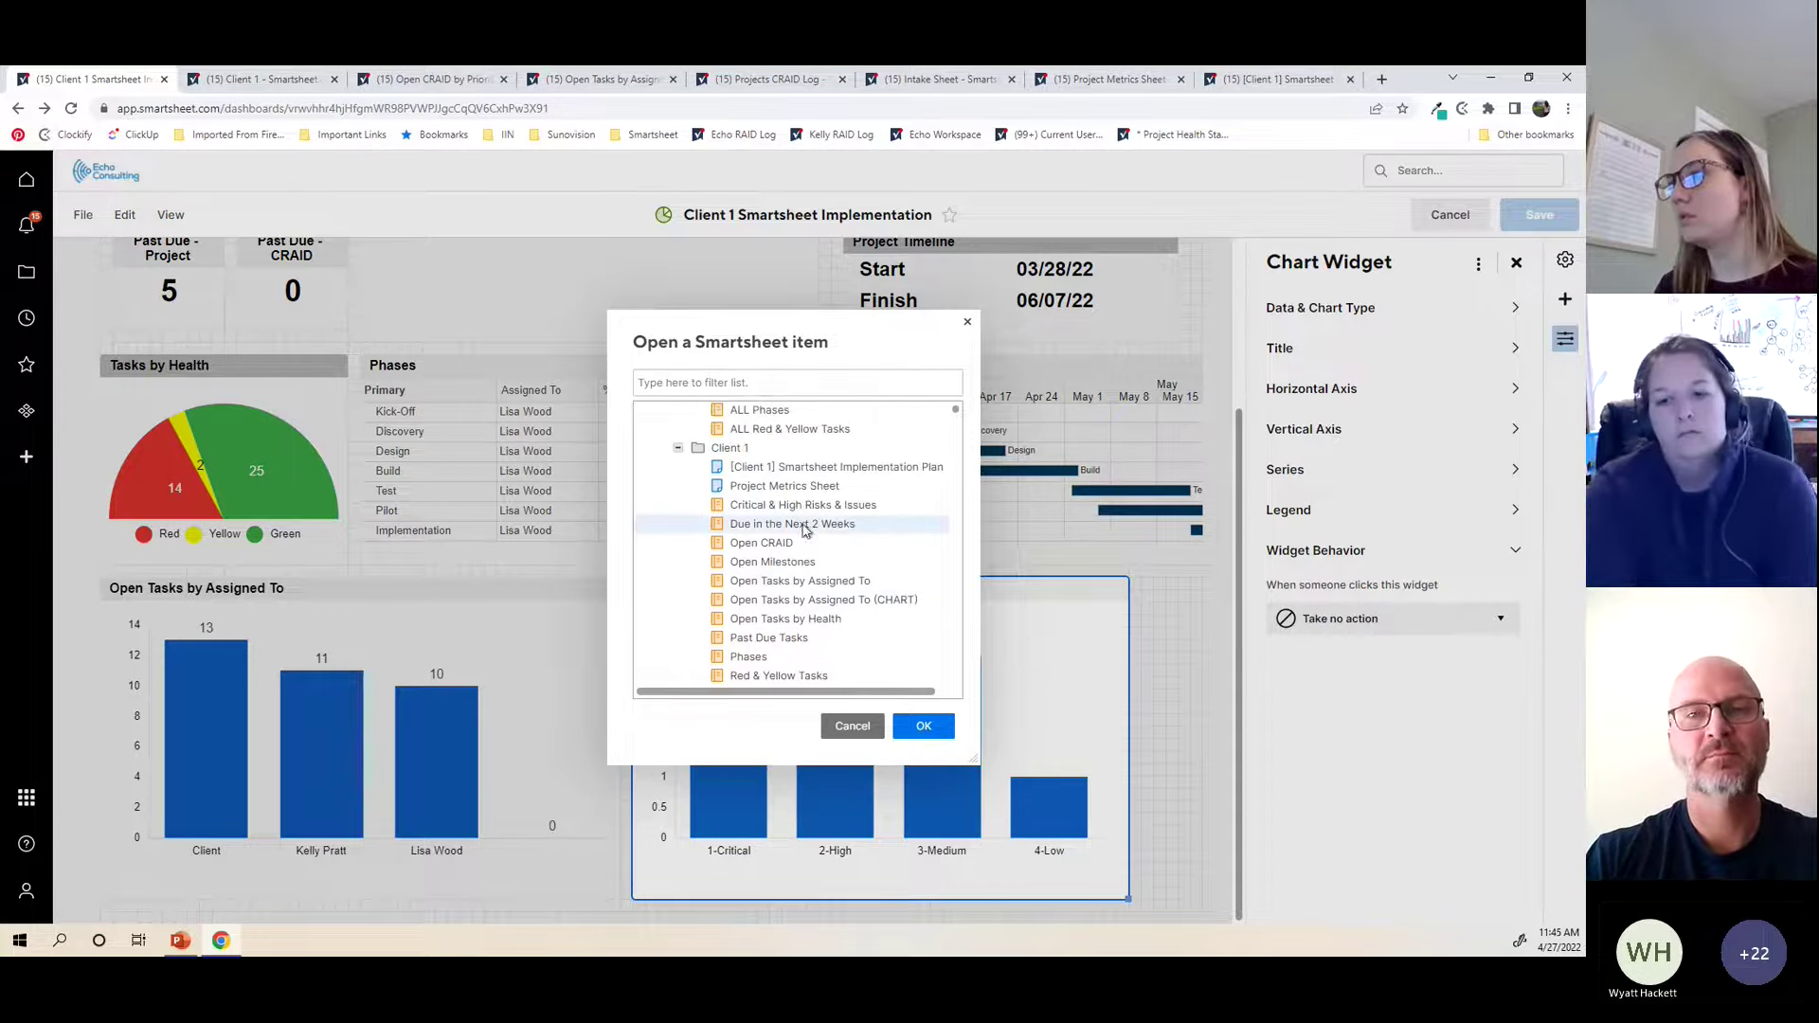
scroll(825, 611, down, 2)
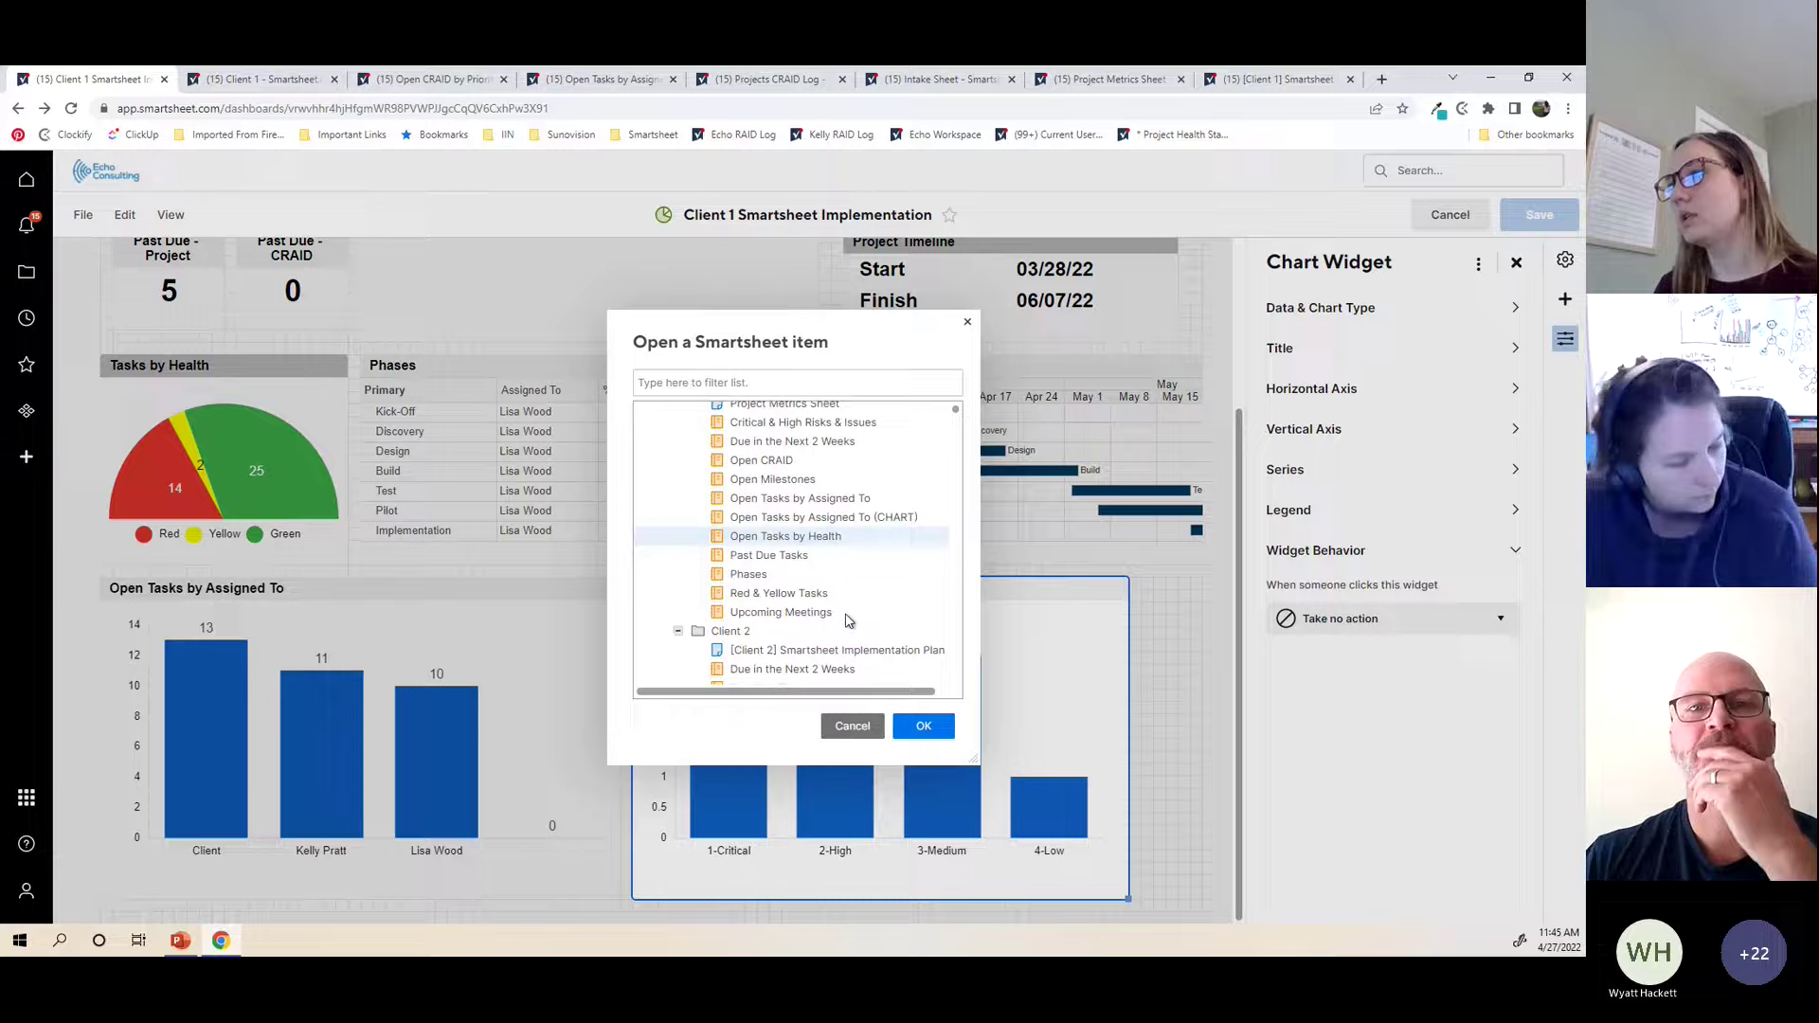
click(852, 726)
click(1449, 215)
Step: Close the Open CRAID by Priority report and reload the Client 1 Smartsheet Implementation dashboard
click(479, 79)
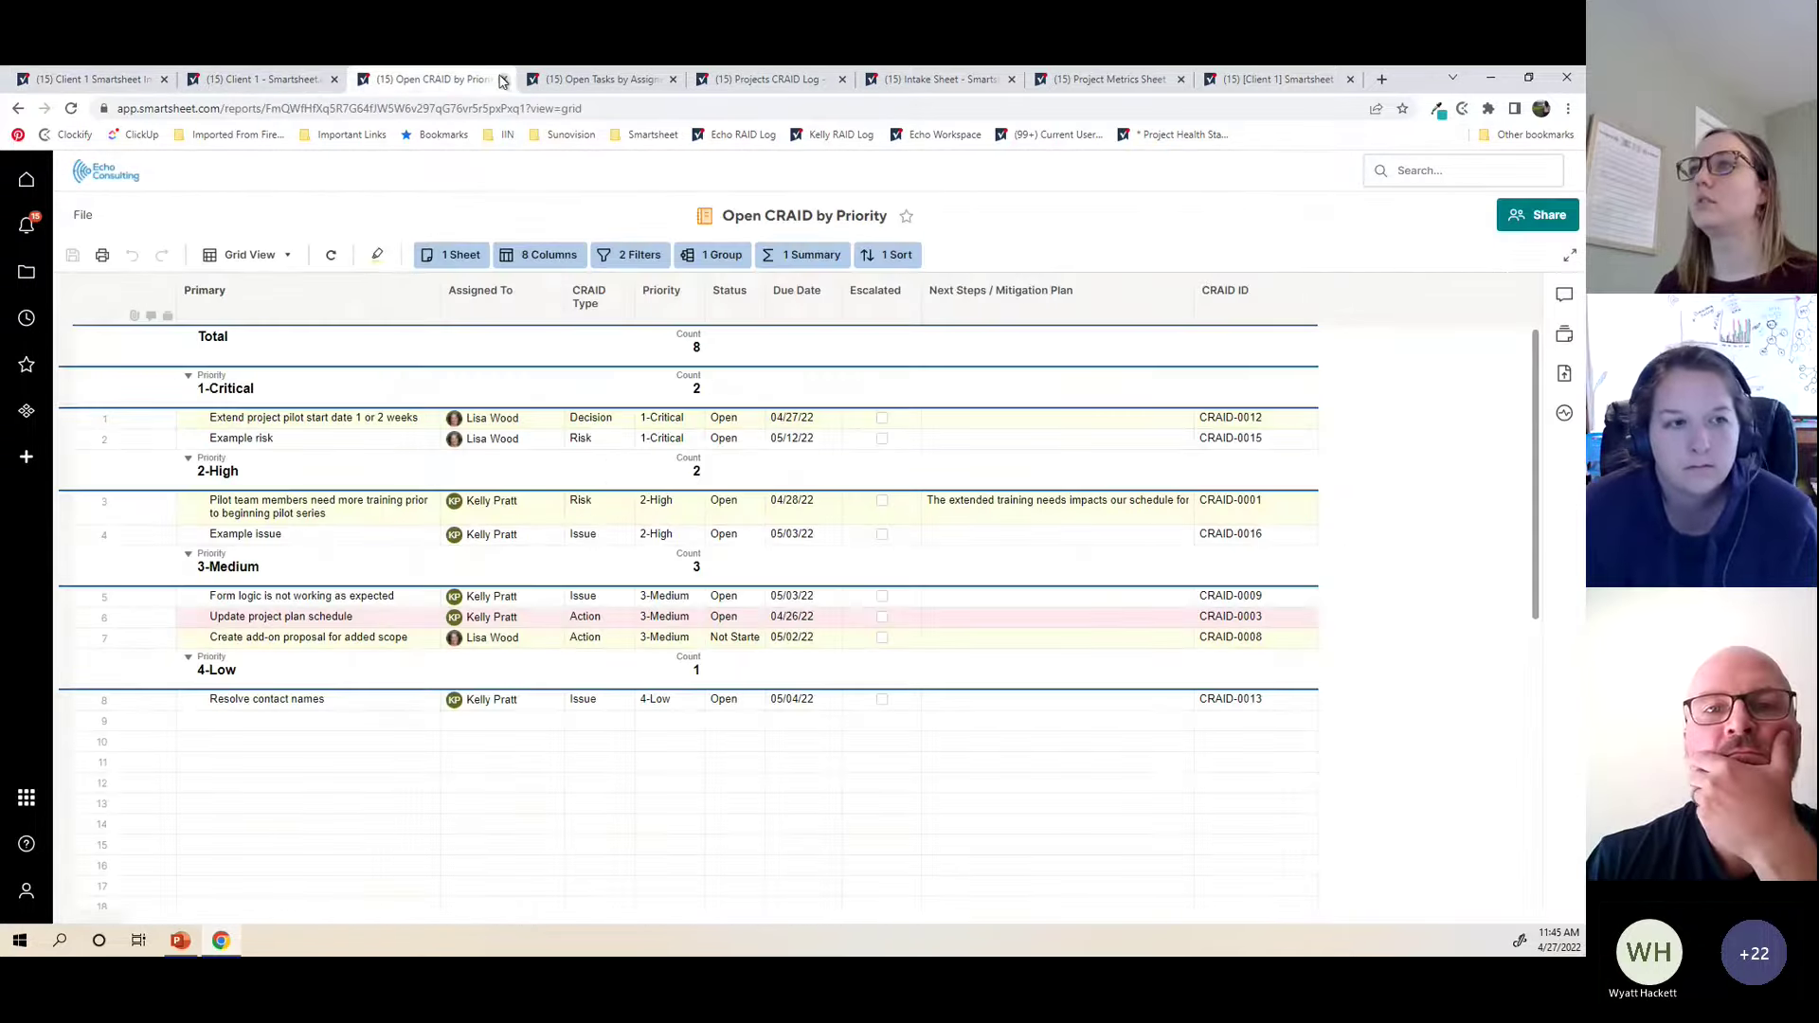
click(503, 80)
click(85, 79)
click(72, 109)
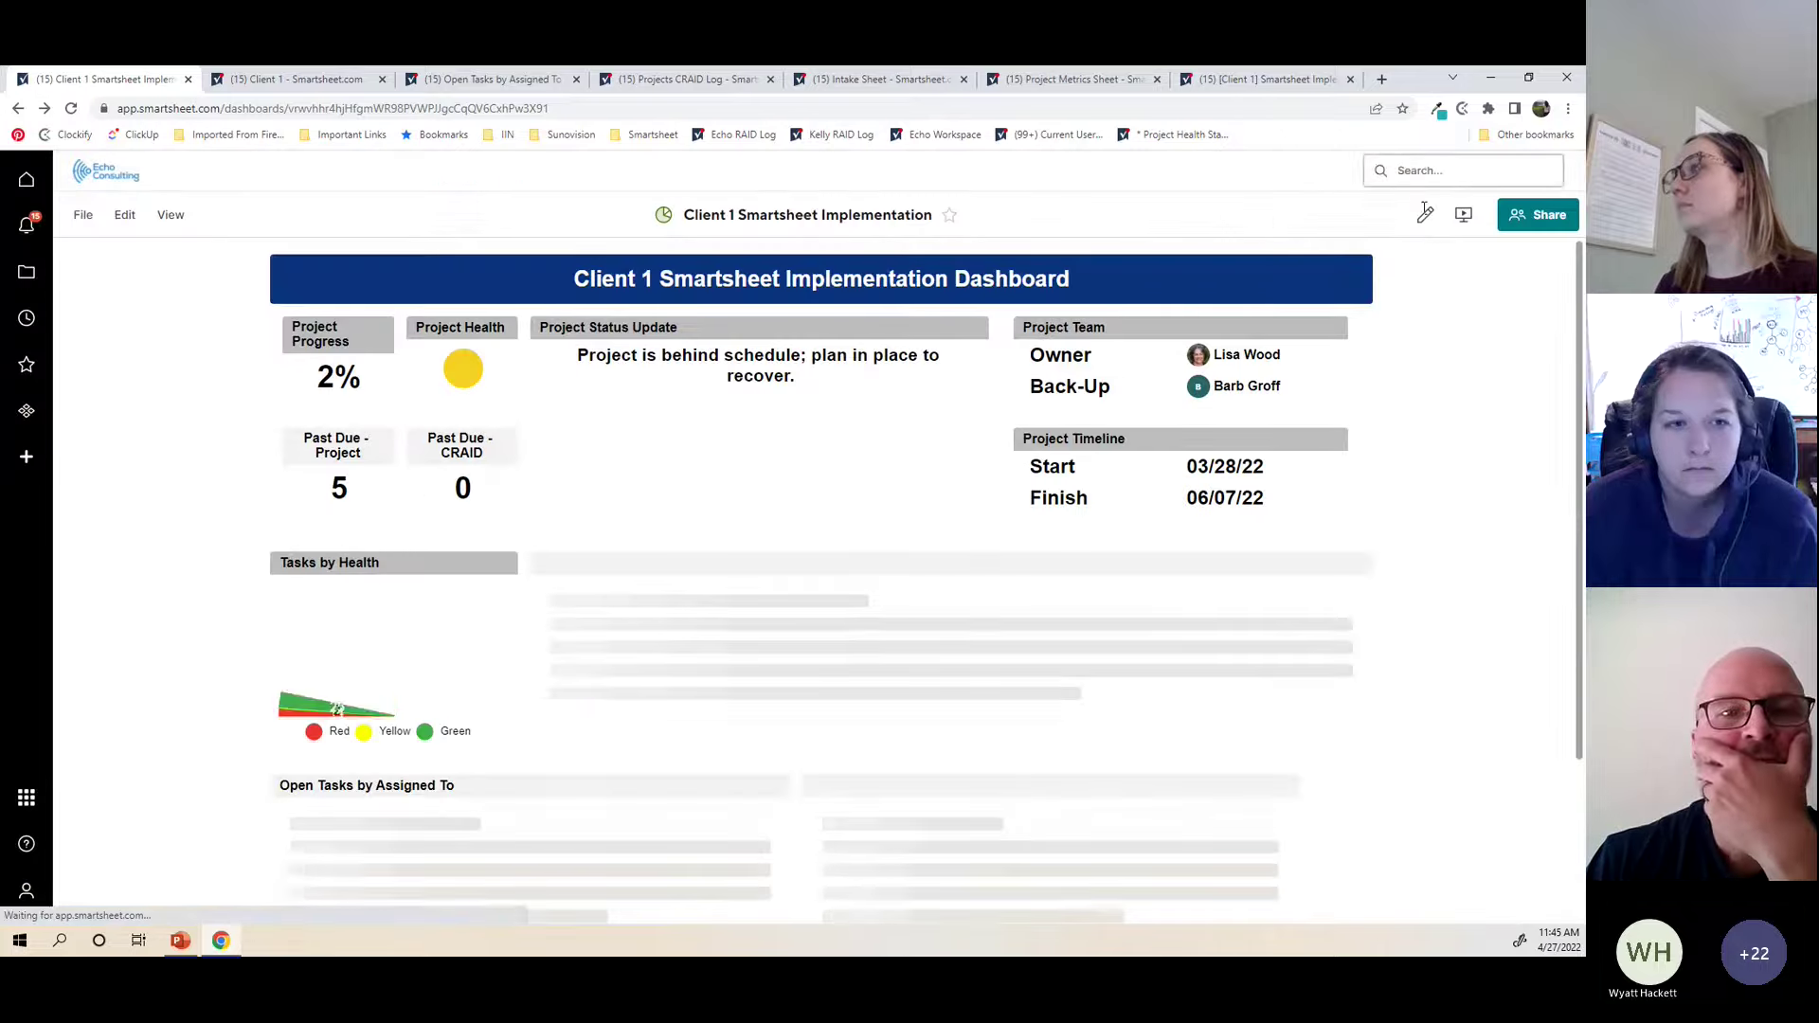
Step: Narrow the Open Tasks by Assigned To and Project Metrics Sheet charts and move them together, freeing space beside them
scroll(765, 851, down, 2)
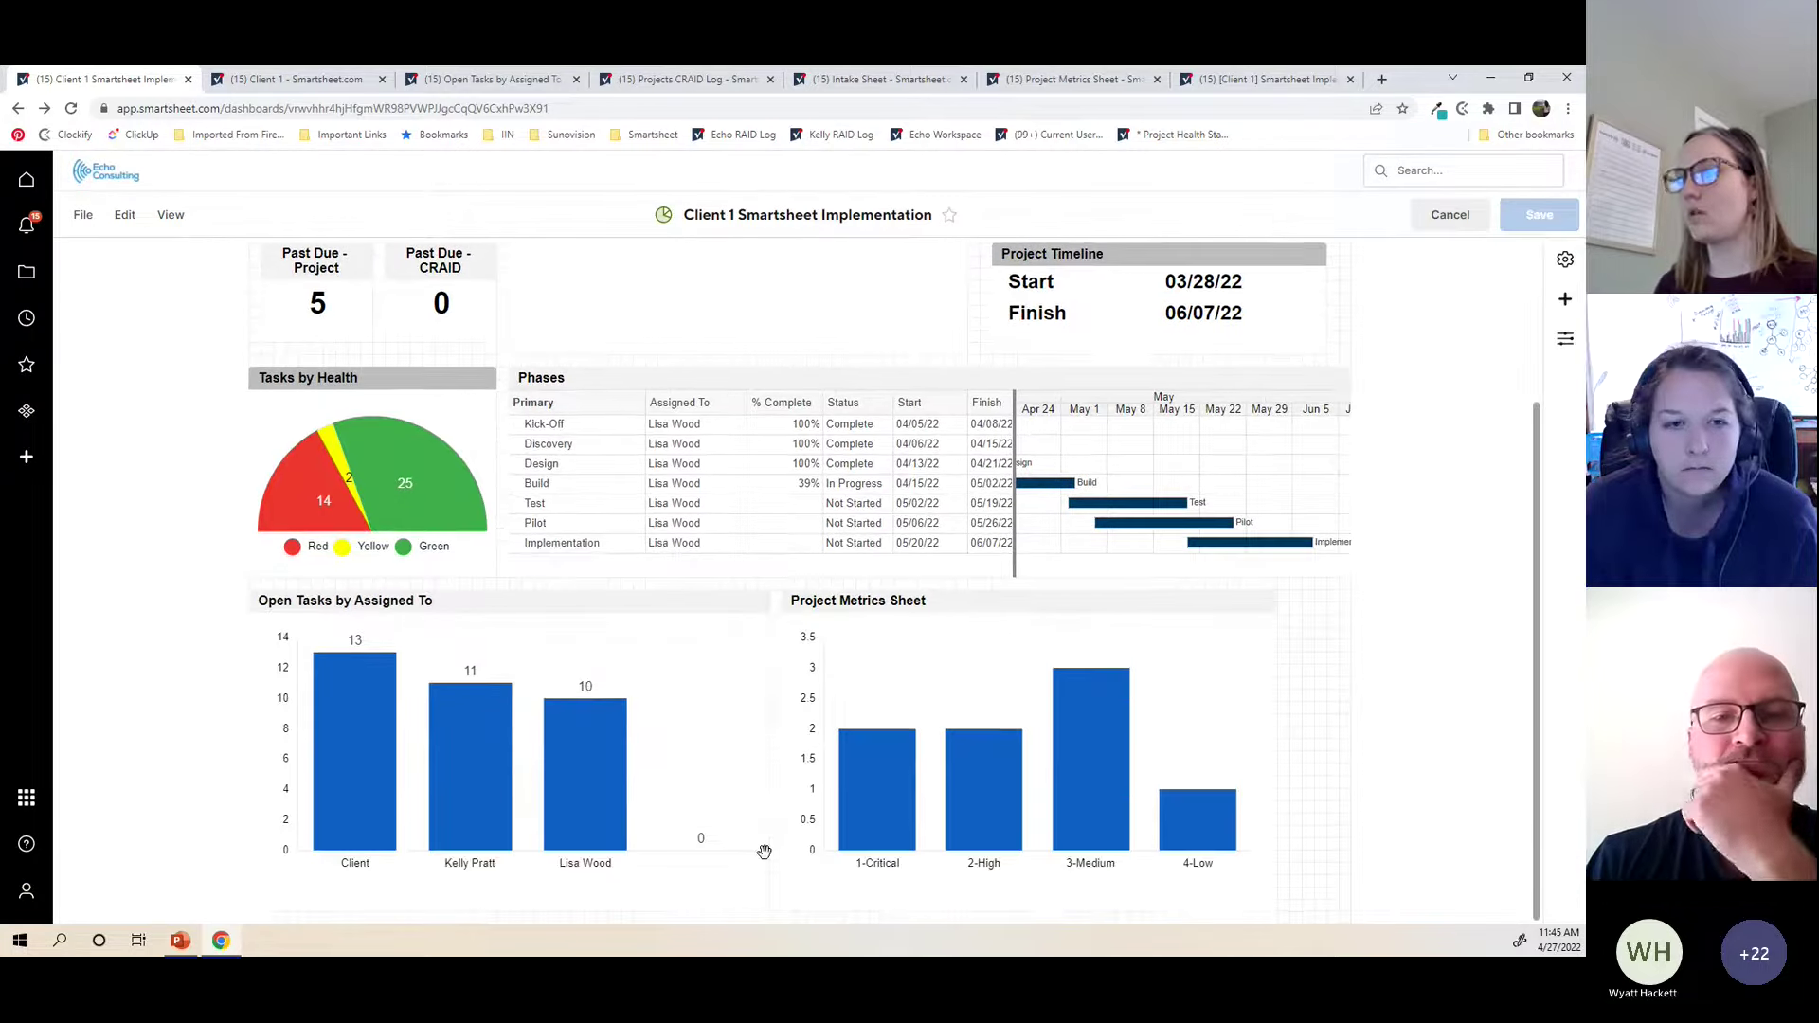
drag(770, 914, 651, 897)
drag(1182, 605, 1074, 606)
scroll(1118, 852, down, 1)
drag(1173, 828, 1084, 817)
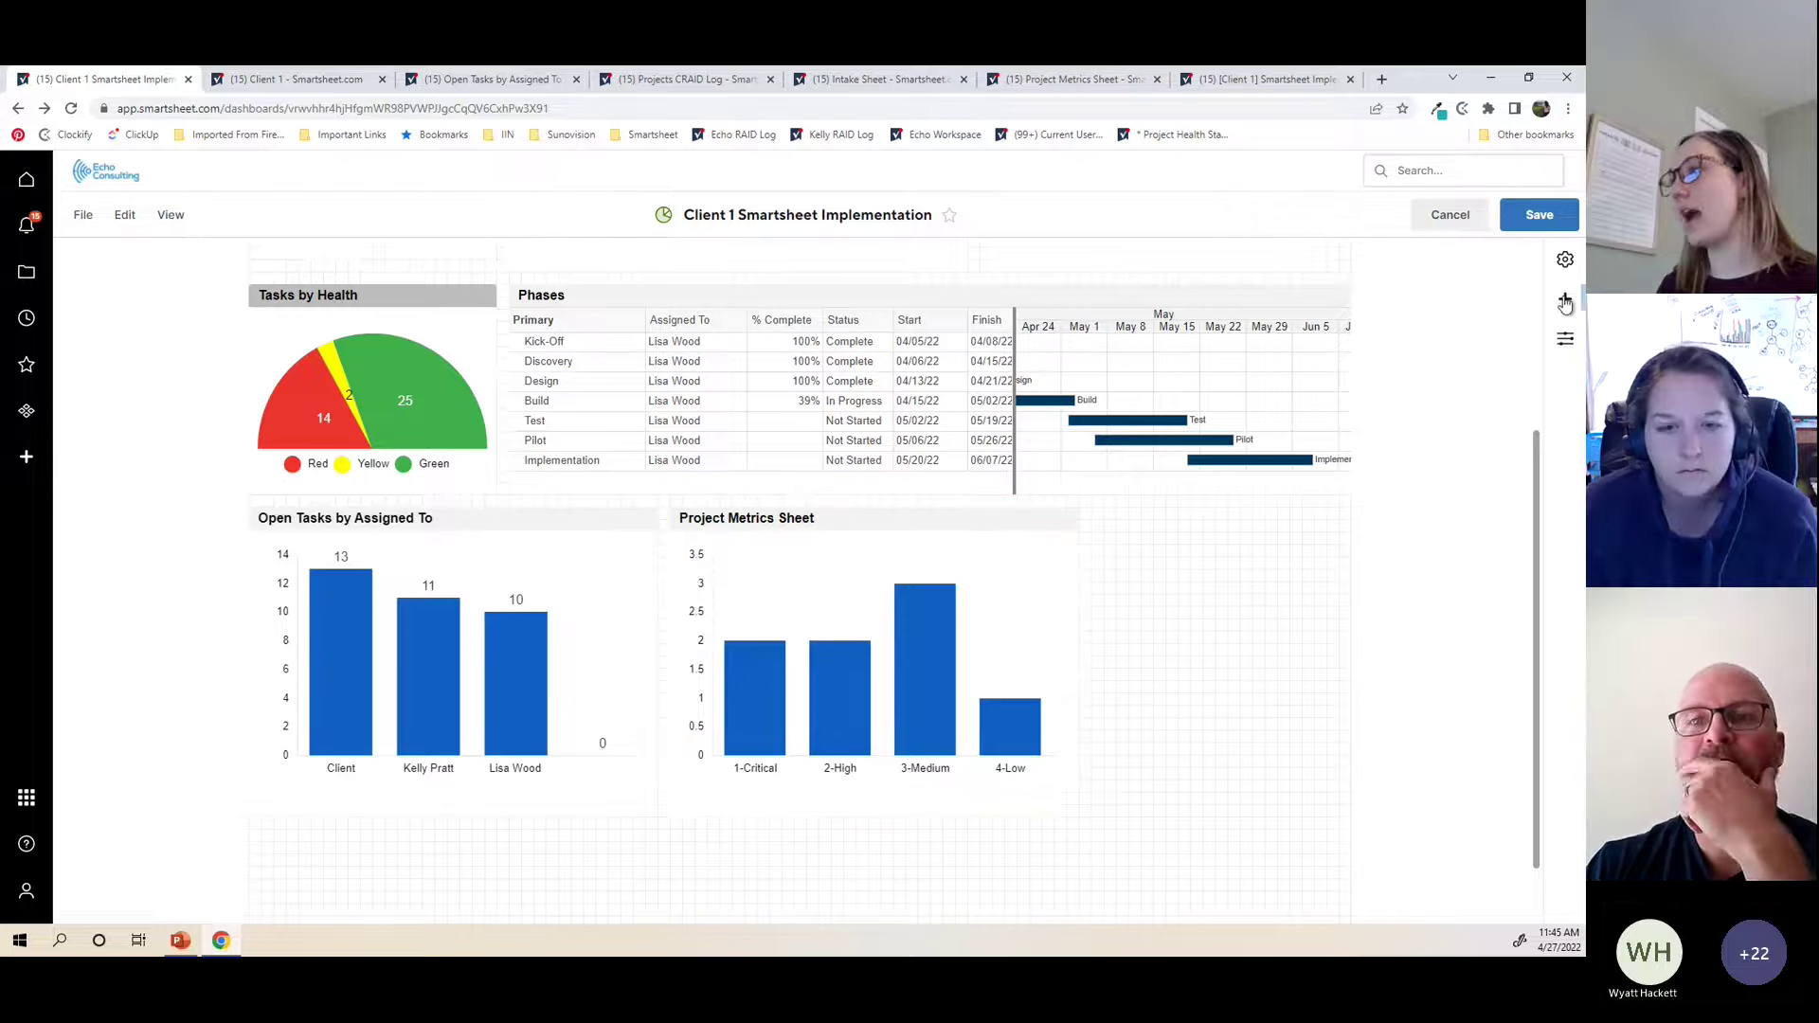
Step: Add a Shortcut widget to the dashboard below the charts and make it smaller
click(1564, 301)
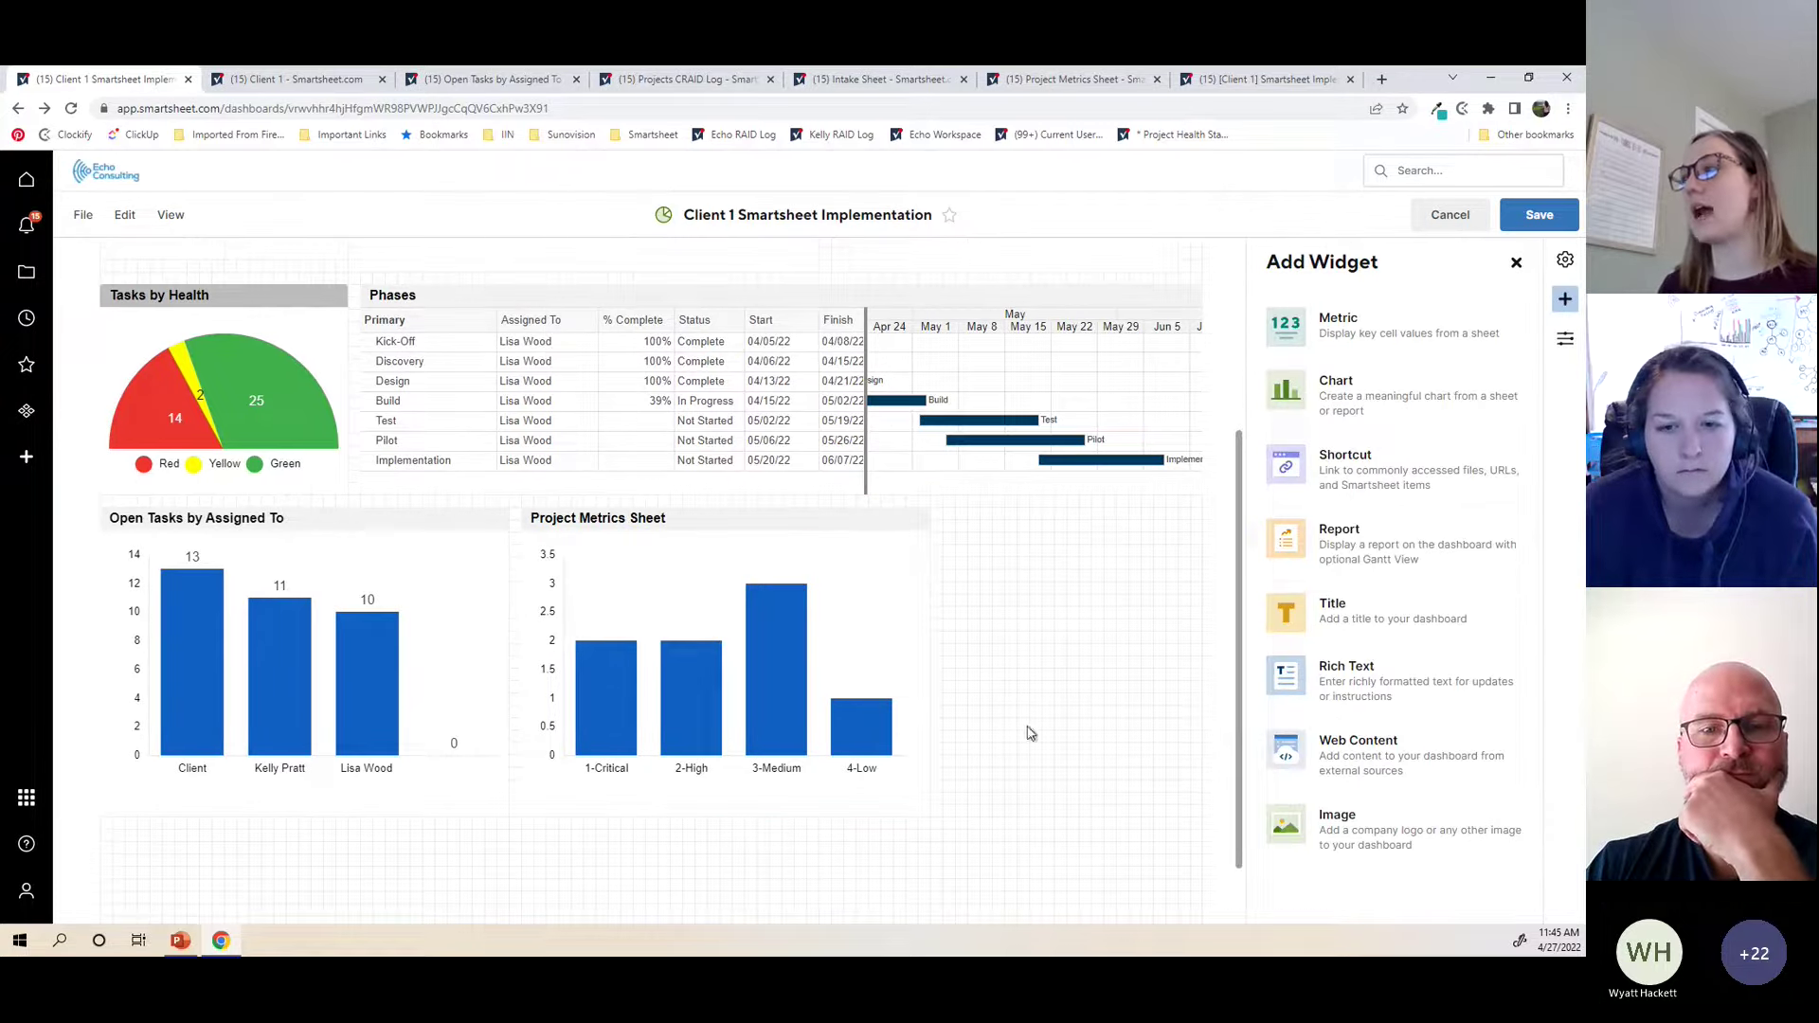
click(1371, 489)
click(572, 764)
scroll(484, 869, down, 1)
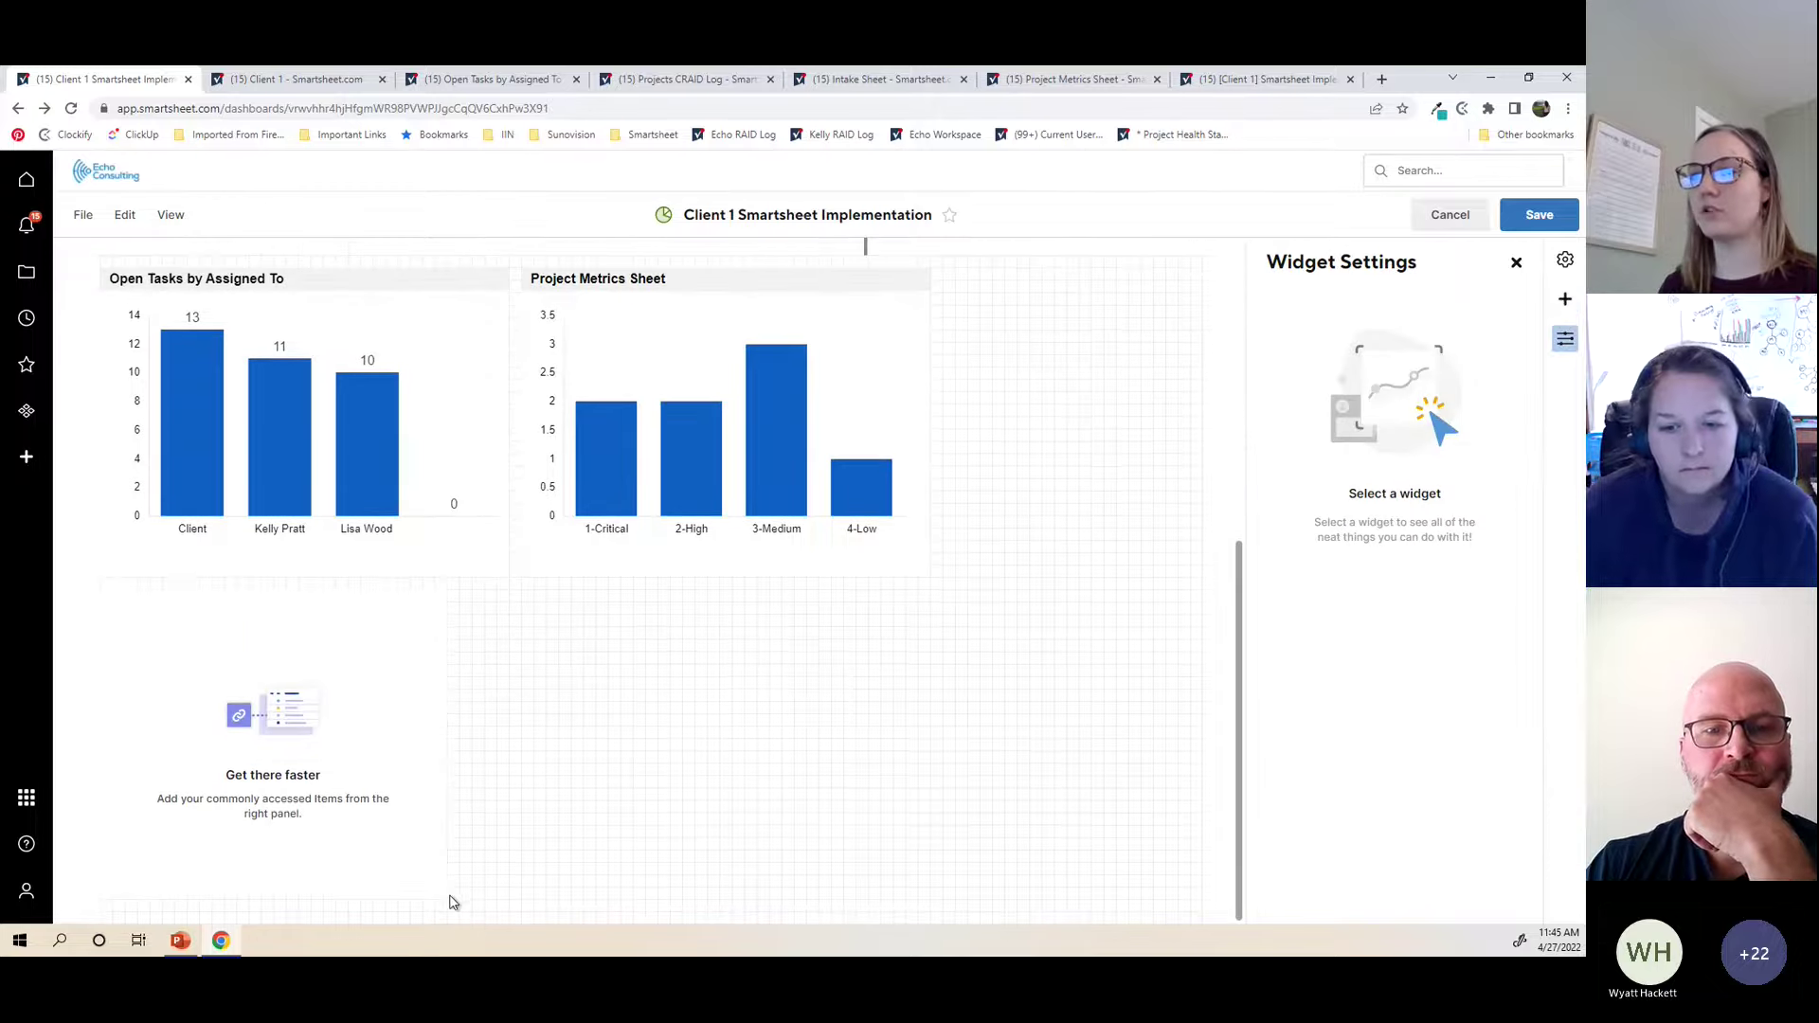
drag(442, 901, 366, 877)
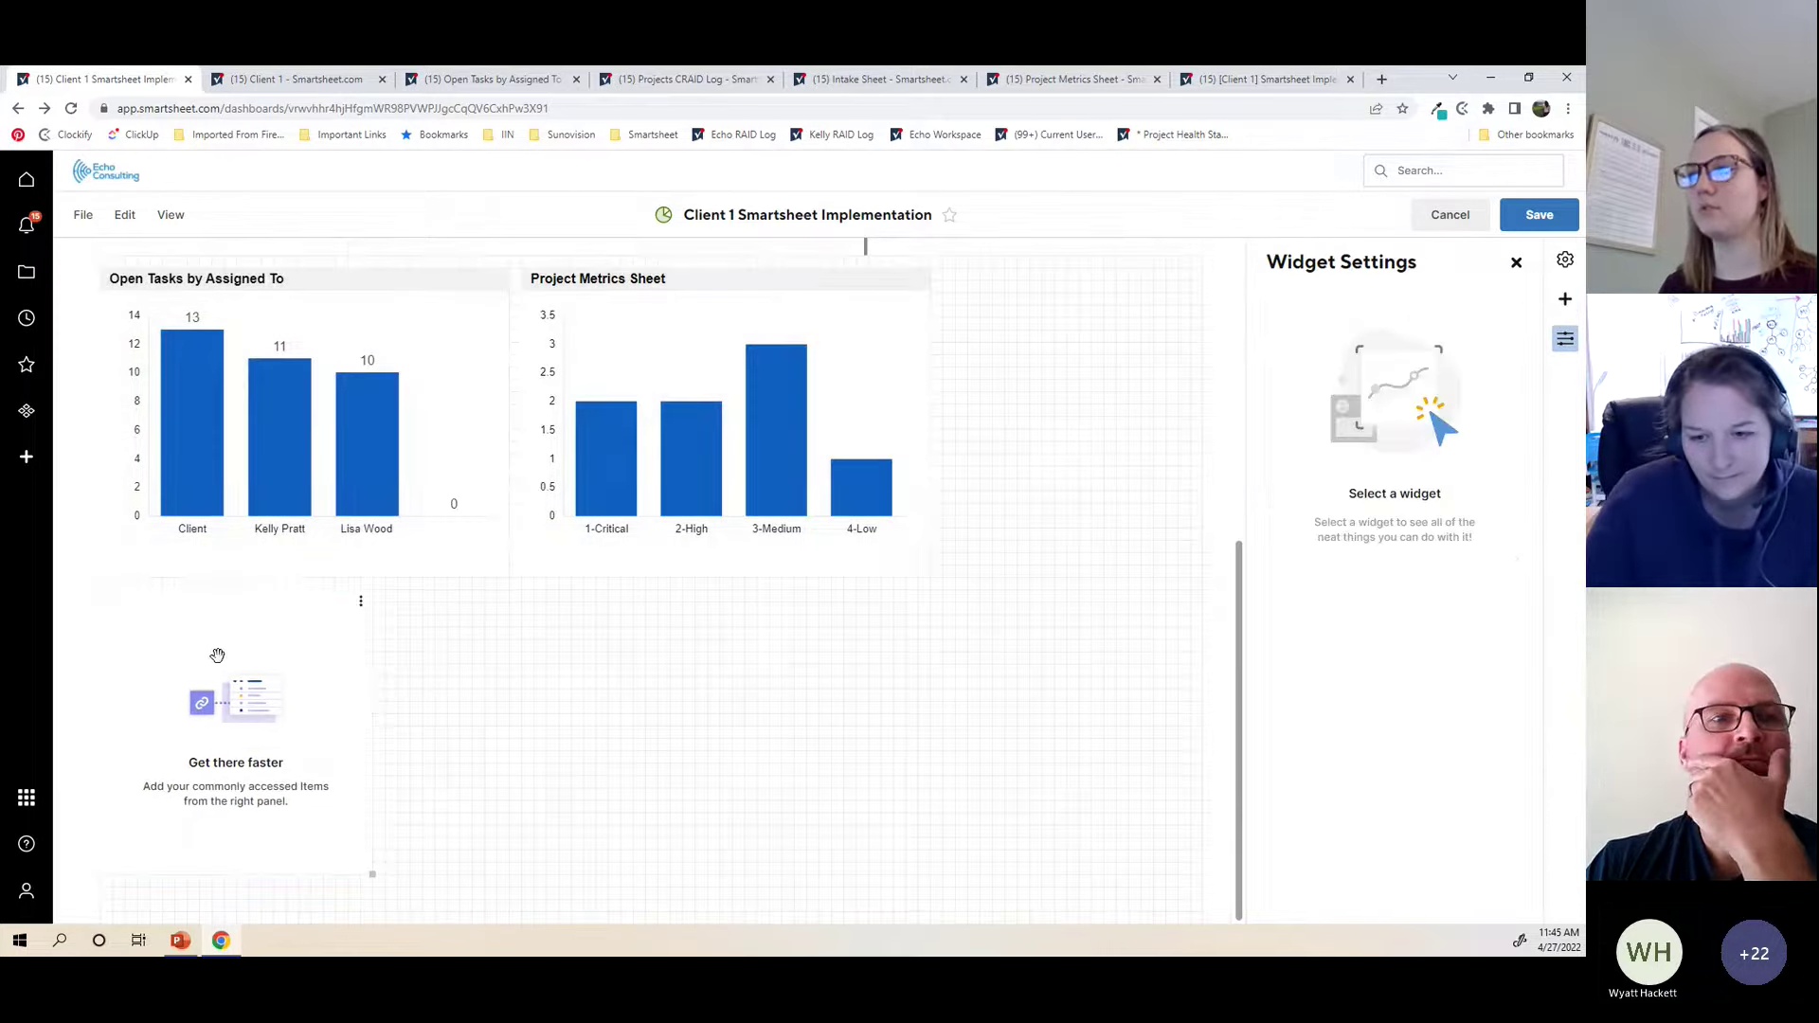
Step: Move the Shortcut widget beside the Project Metrics Sheet chart and narrow it to fit the remaining dashboard width
drag(357, 601, 1141, 722)
scroll(1185, 663, down, 2)
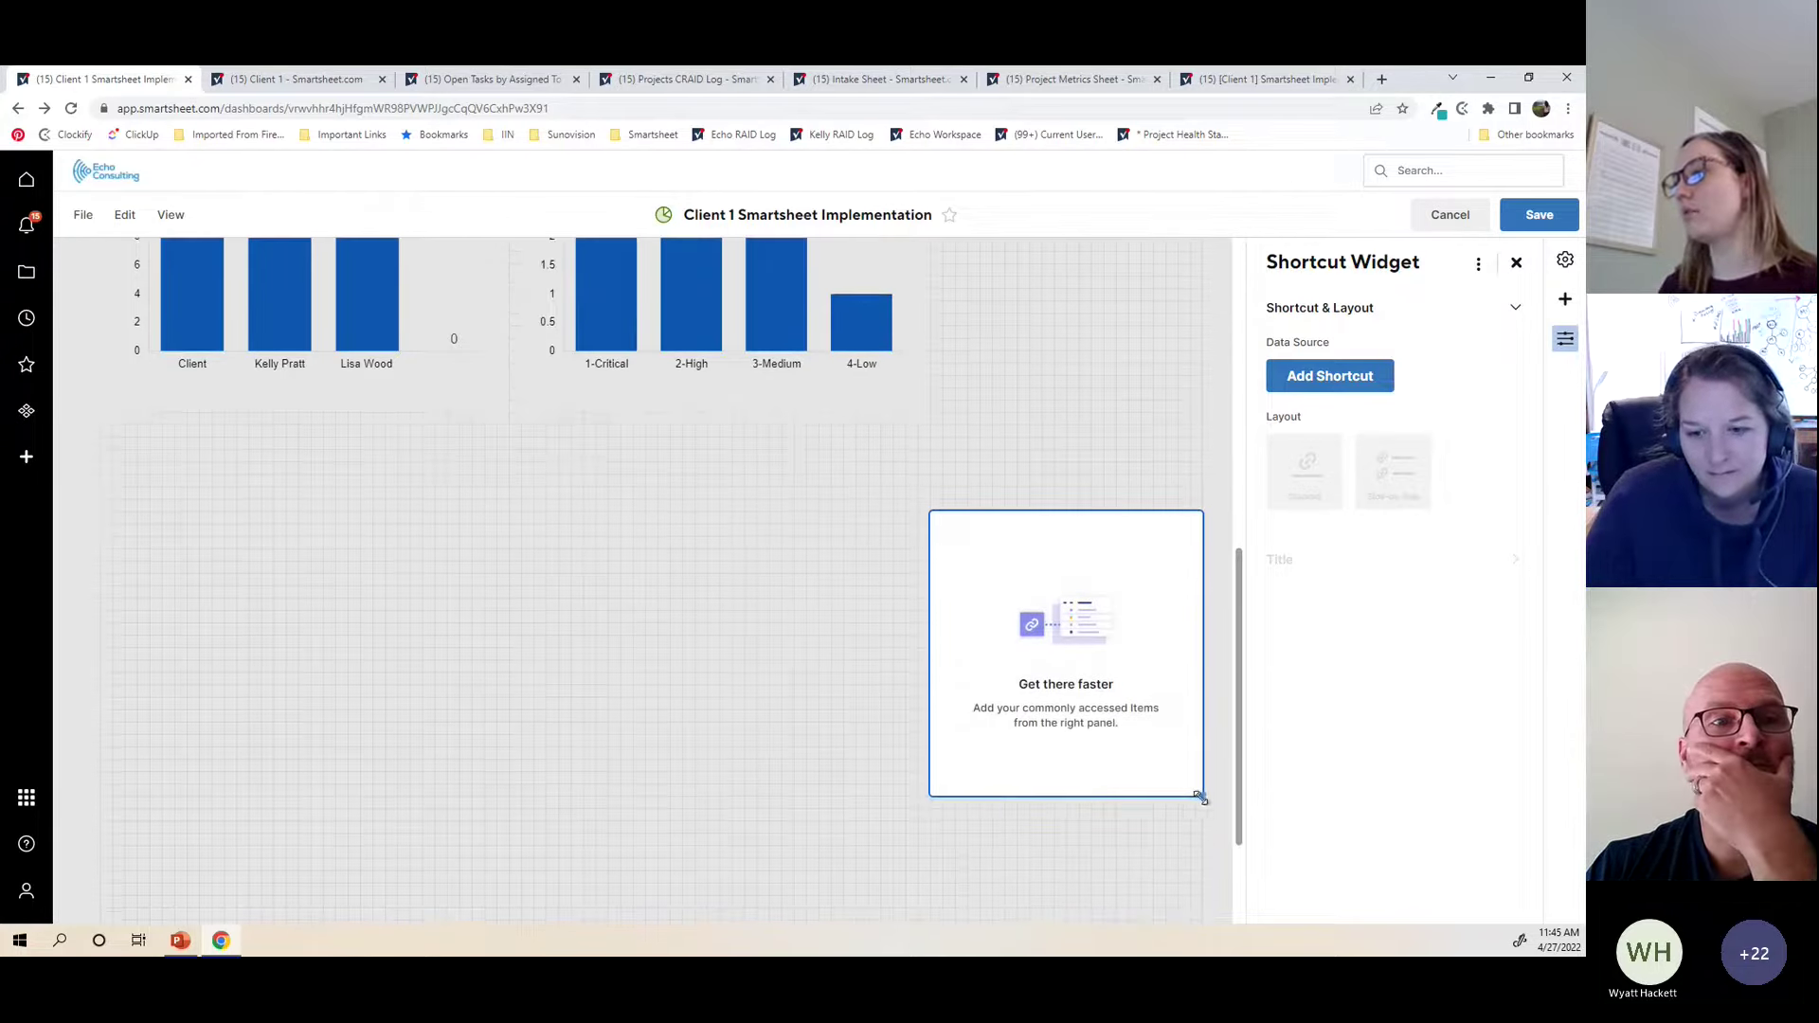
drag(1200, 799, 1181, 791)
drag(1166, 519, 1126, 451)
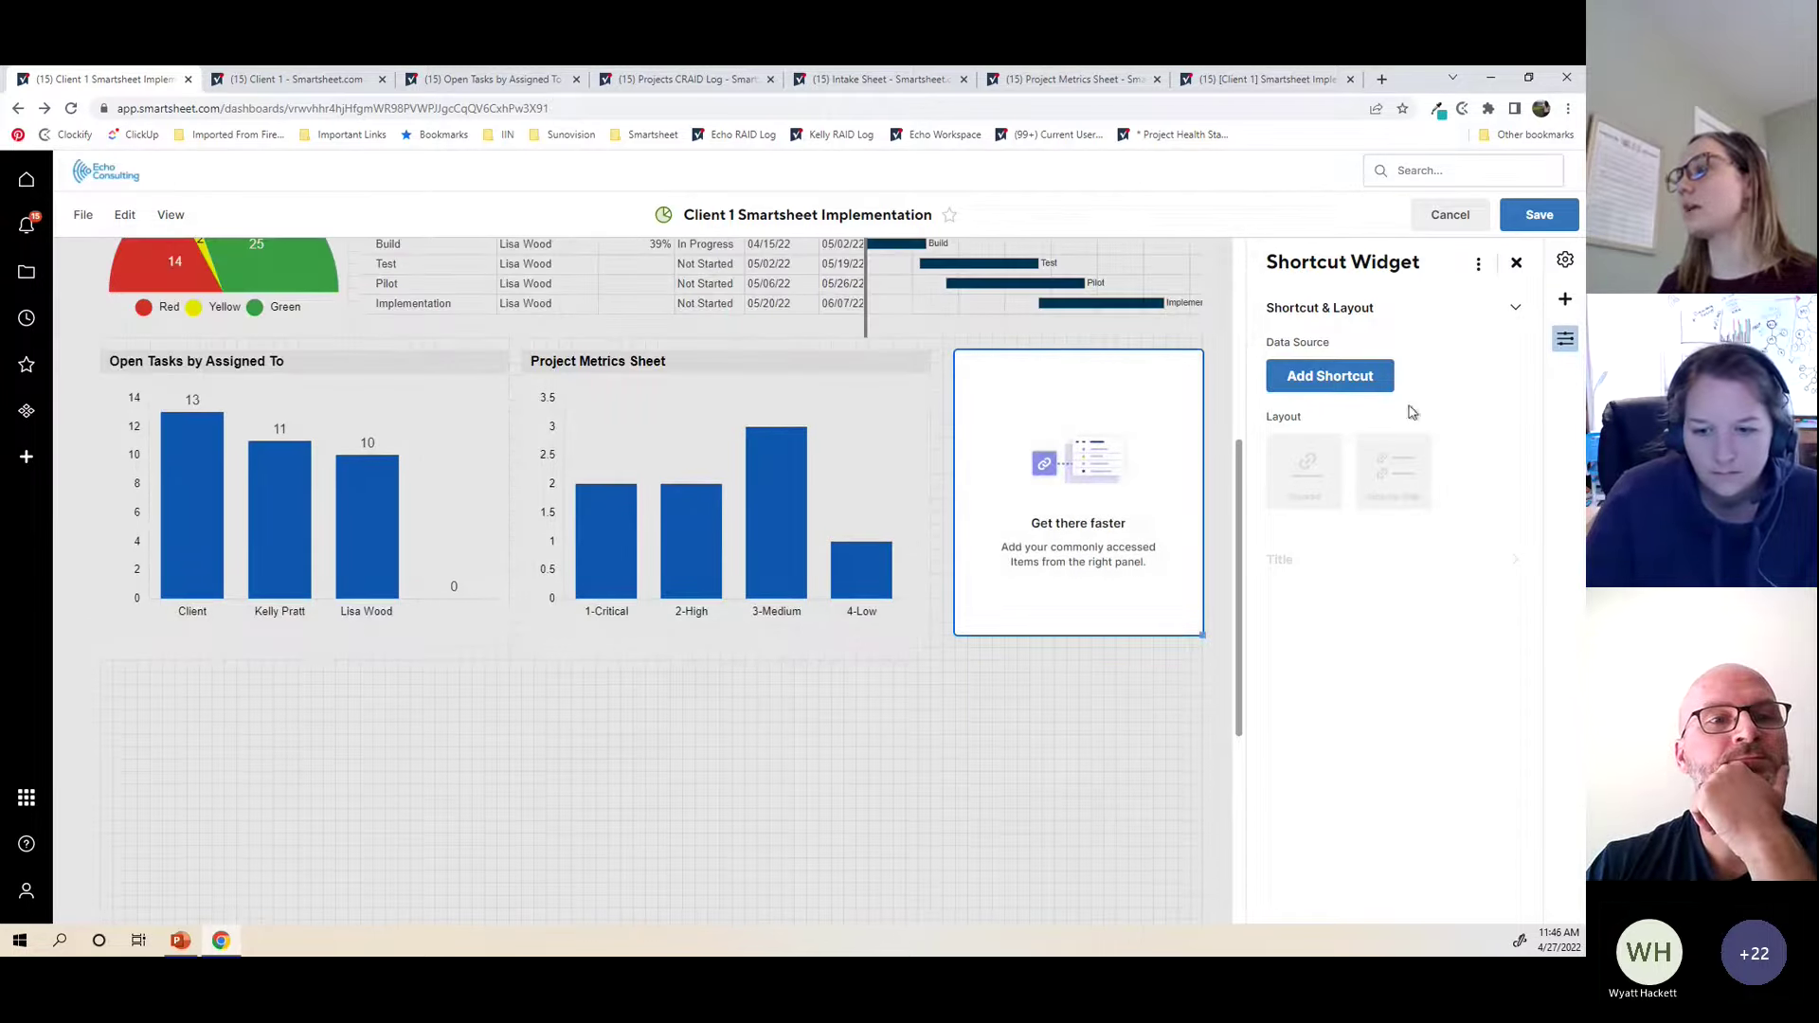
Step: Add Smartsheet item shortcuts to all Client 1 folder reports, from Critical & High Risks & Issues through Upcoming Meetings
click(1348, 375)
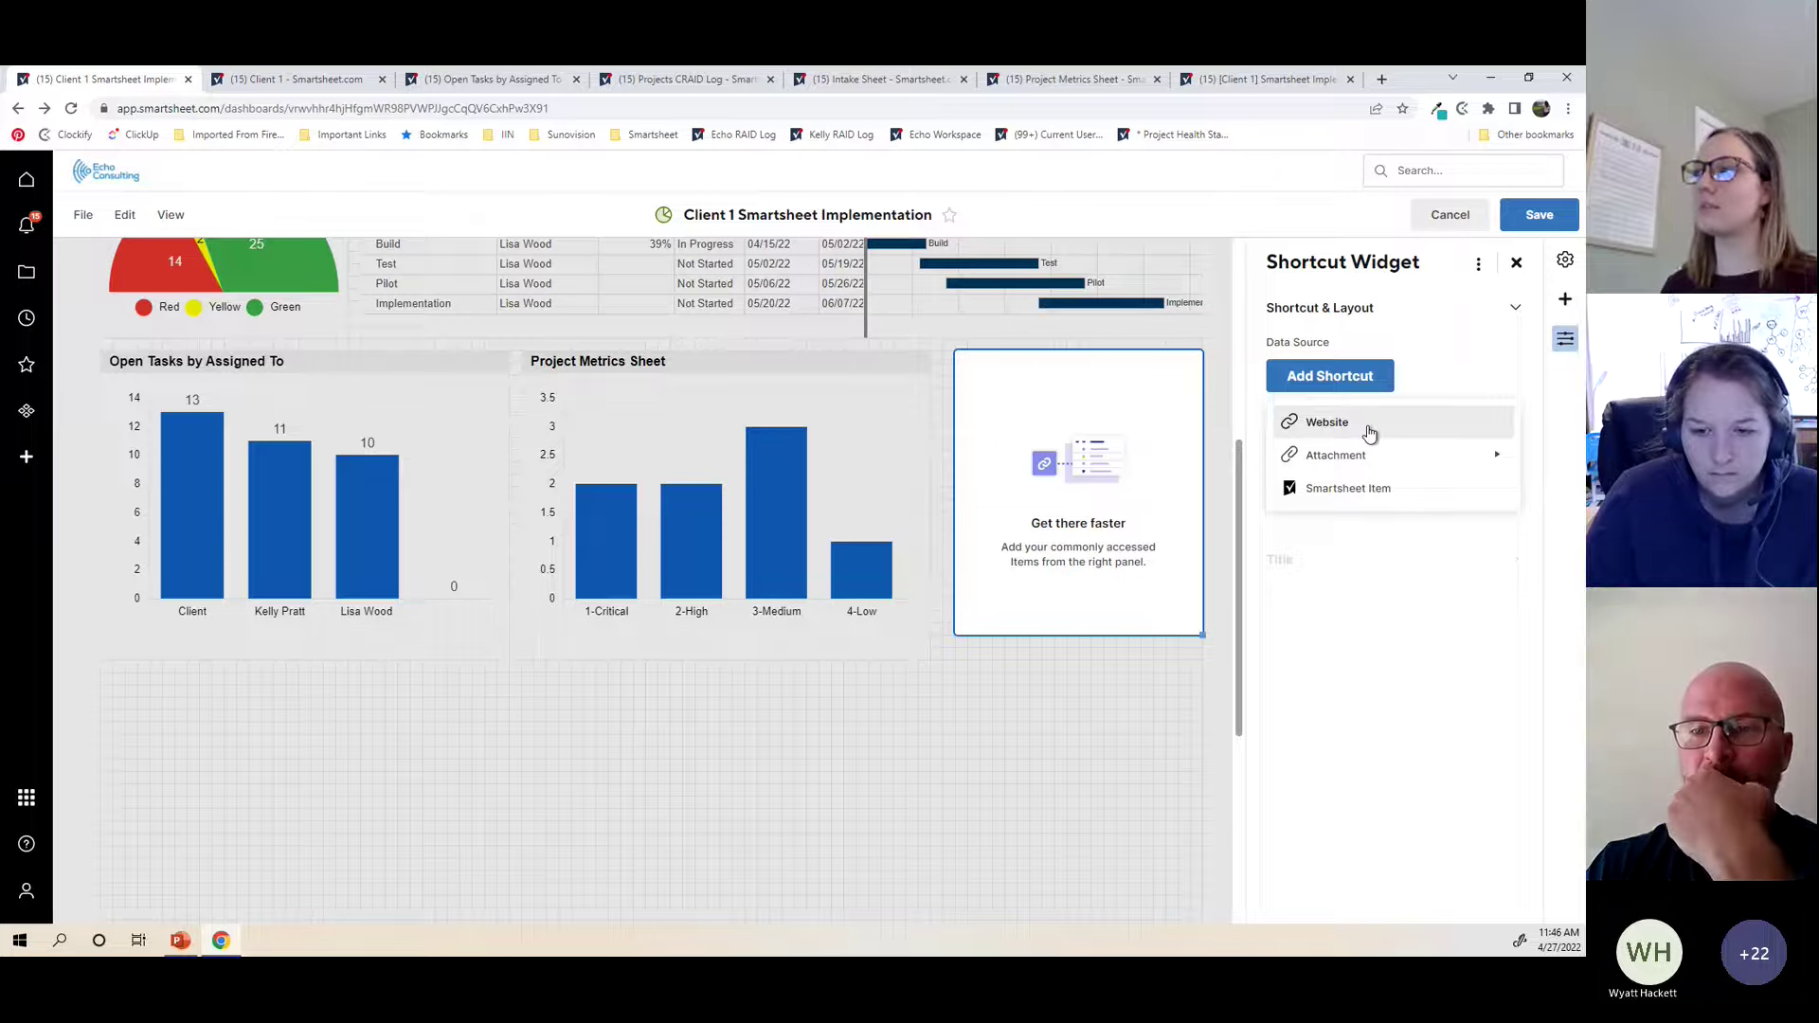
click(1379, 490)
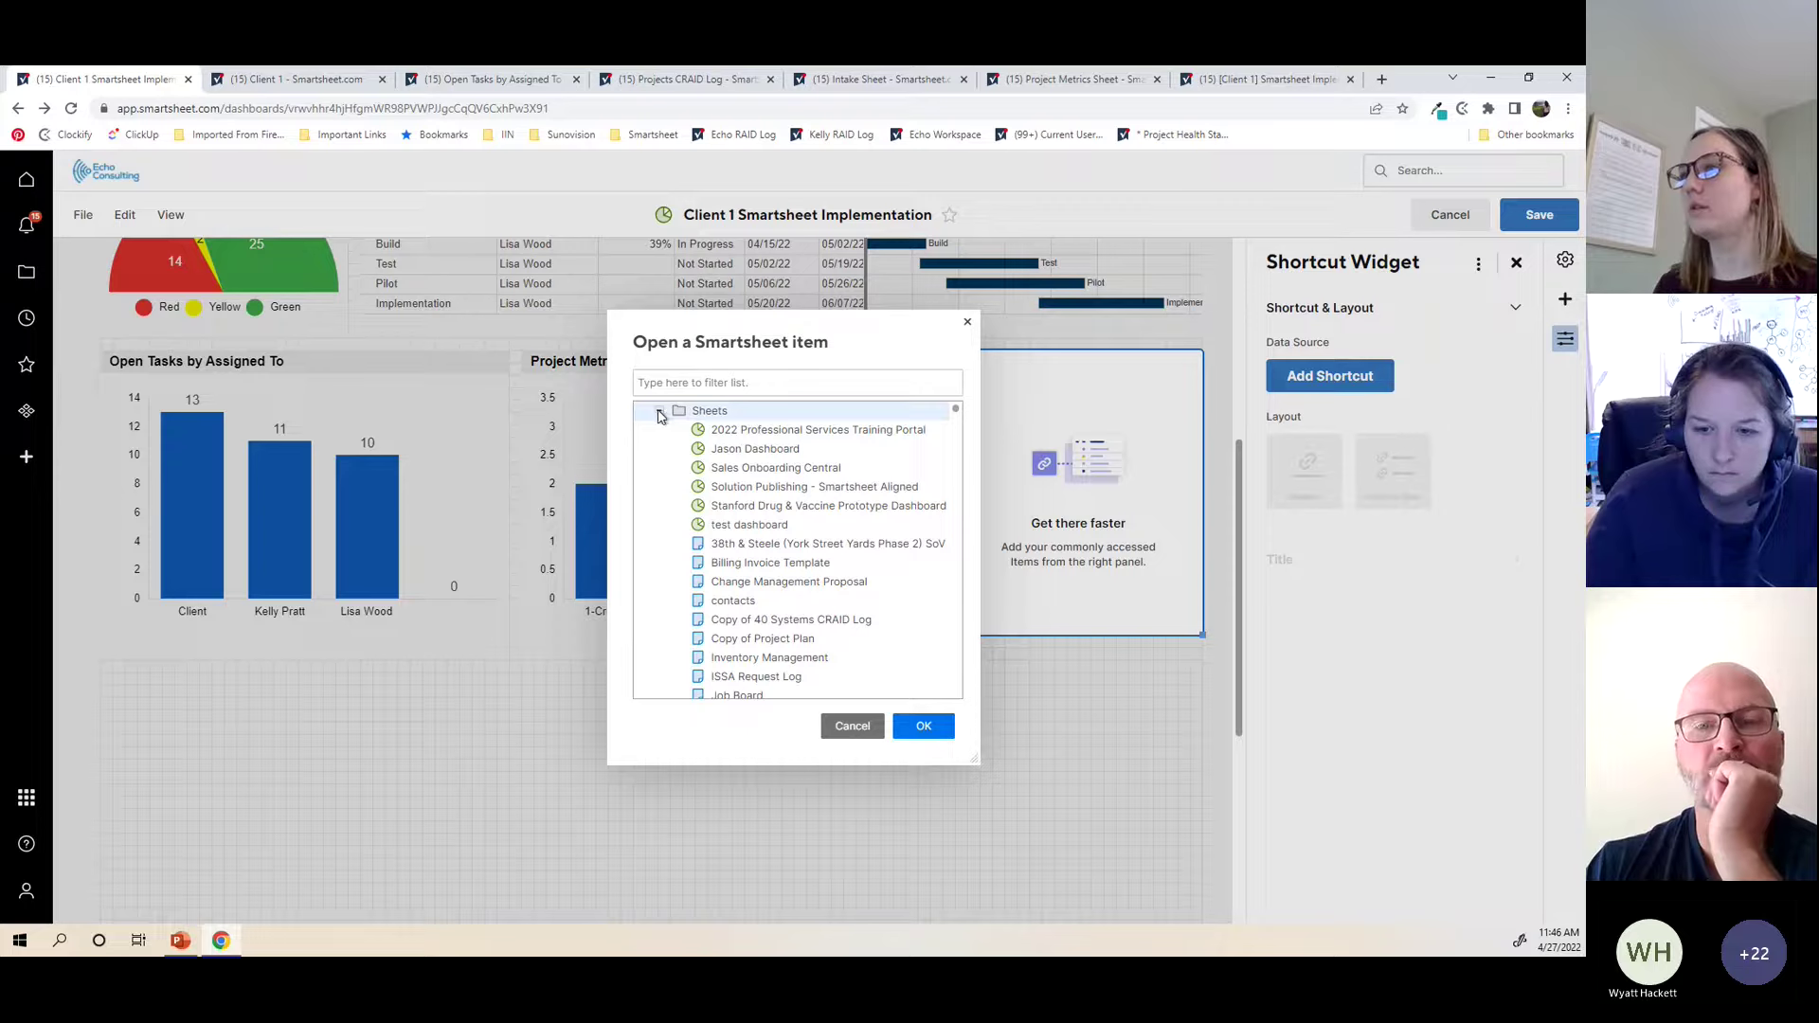
click(661, 416)
click(659, 429)
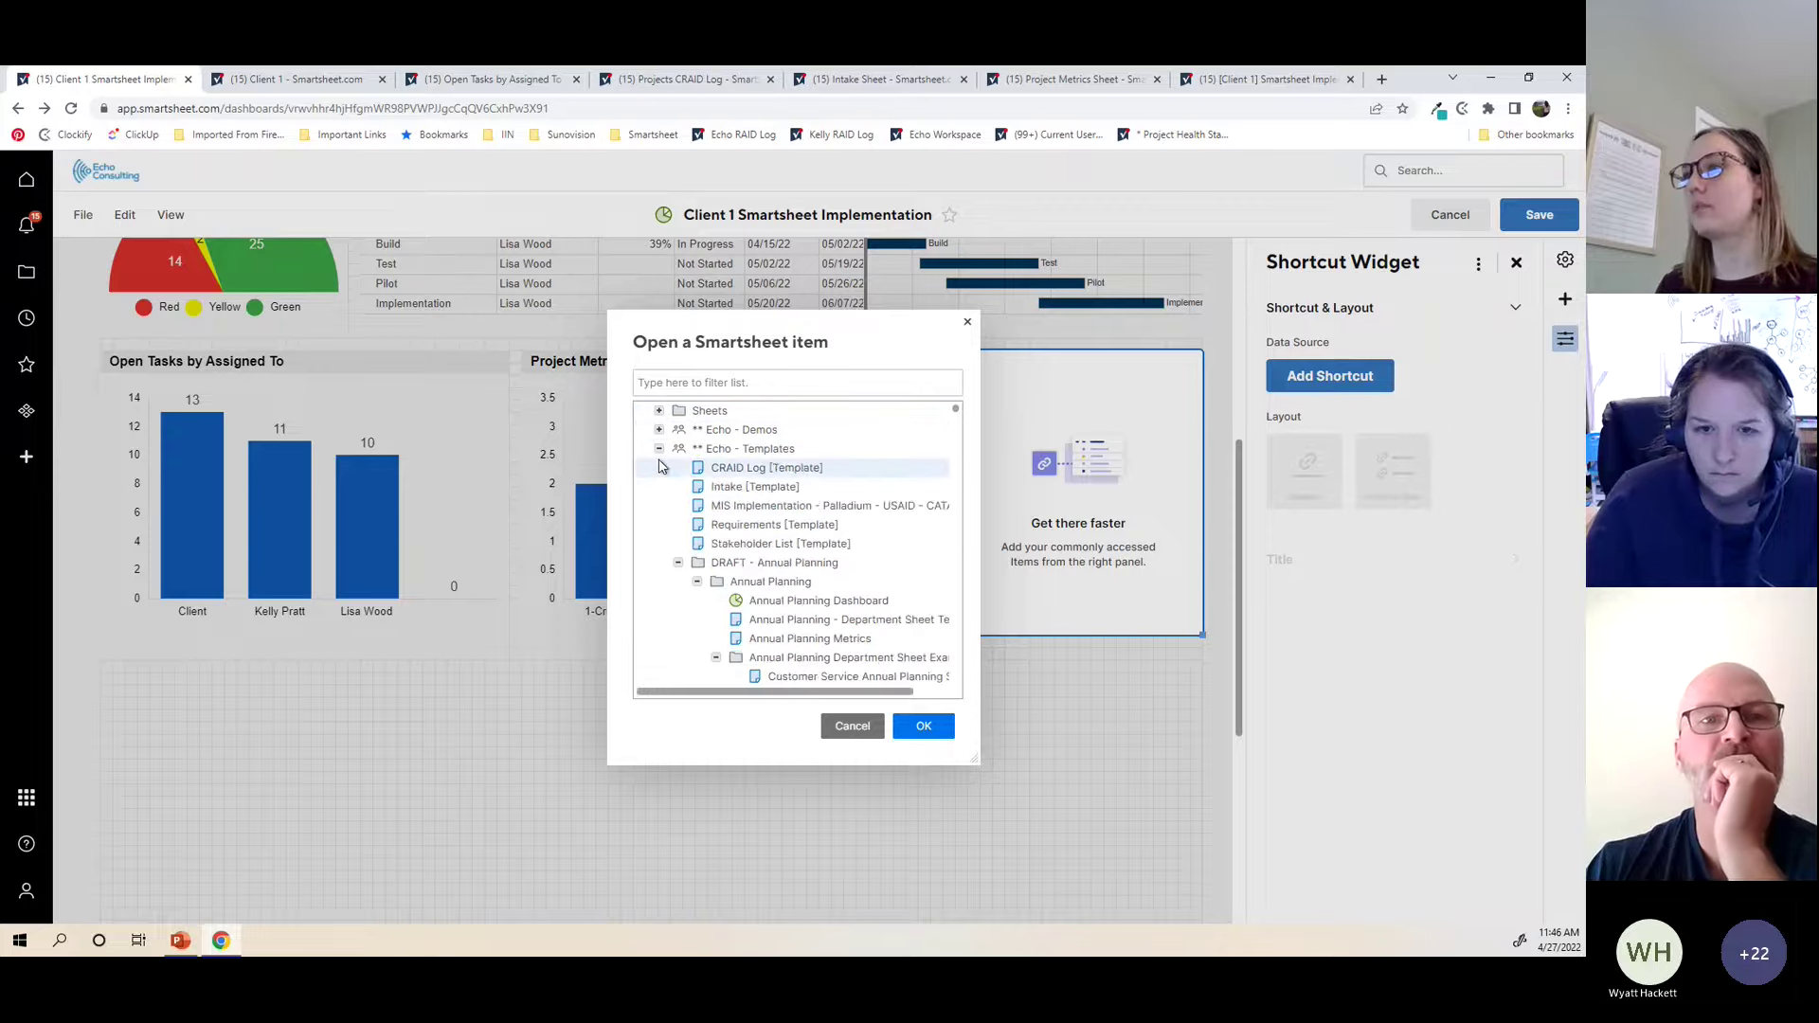
click(659, 448)
click(658, 467)
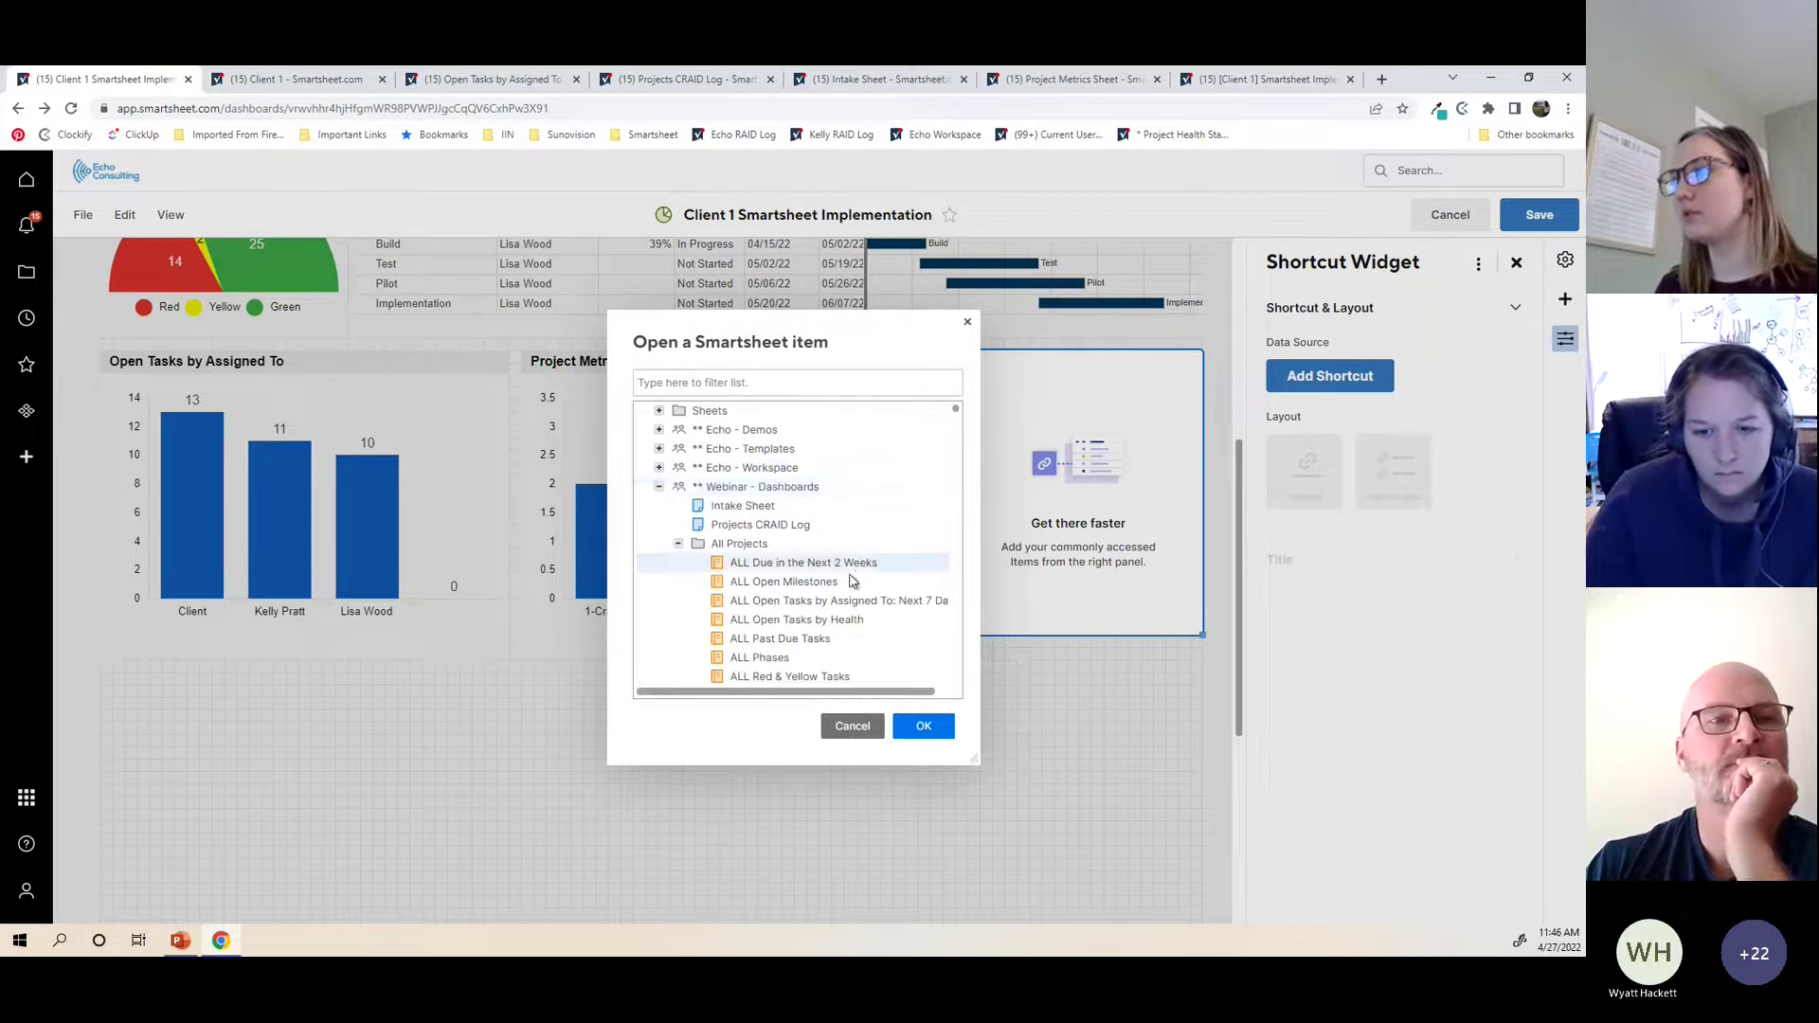
scroll(850, 580, down, 5)
click(758, 424)
click(768, 441)
click(771, 461)
click(775, 479)
click(775, 498)
click(775, 517)
click(776, 536)
click(776, 555)
click(775, 575)
click(776, 593)
click(777, 612)
click(779, 631)
click(921, 731)
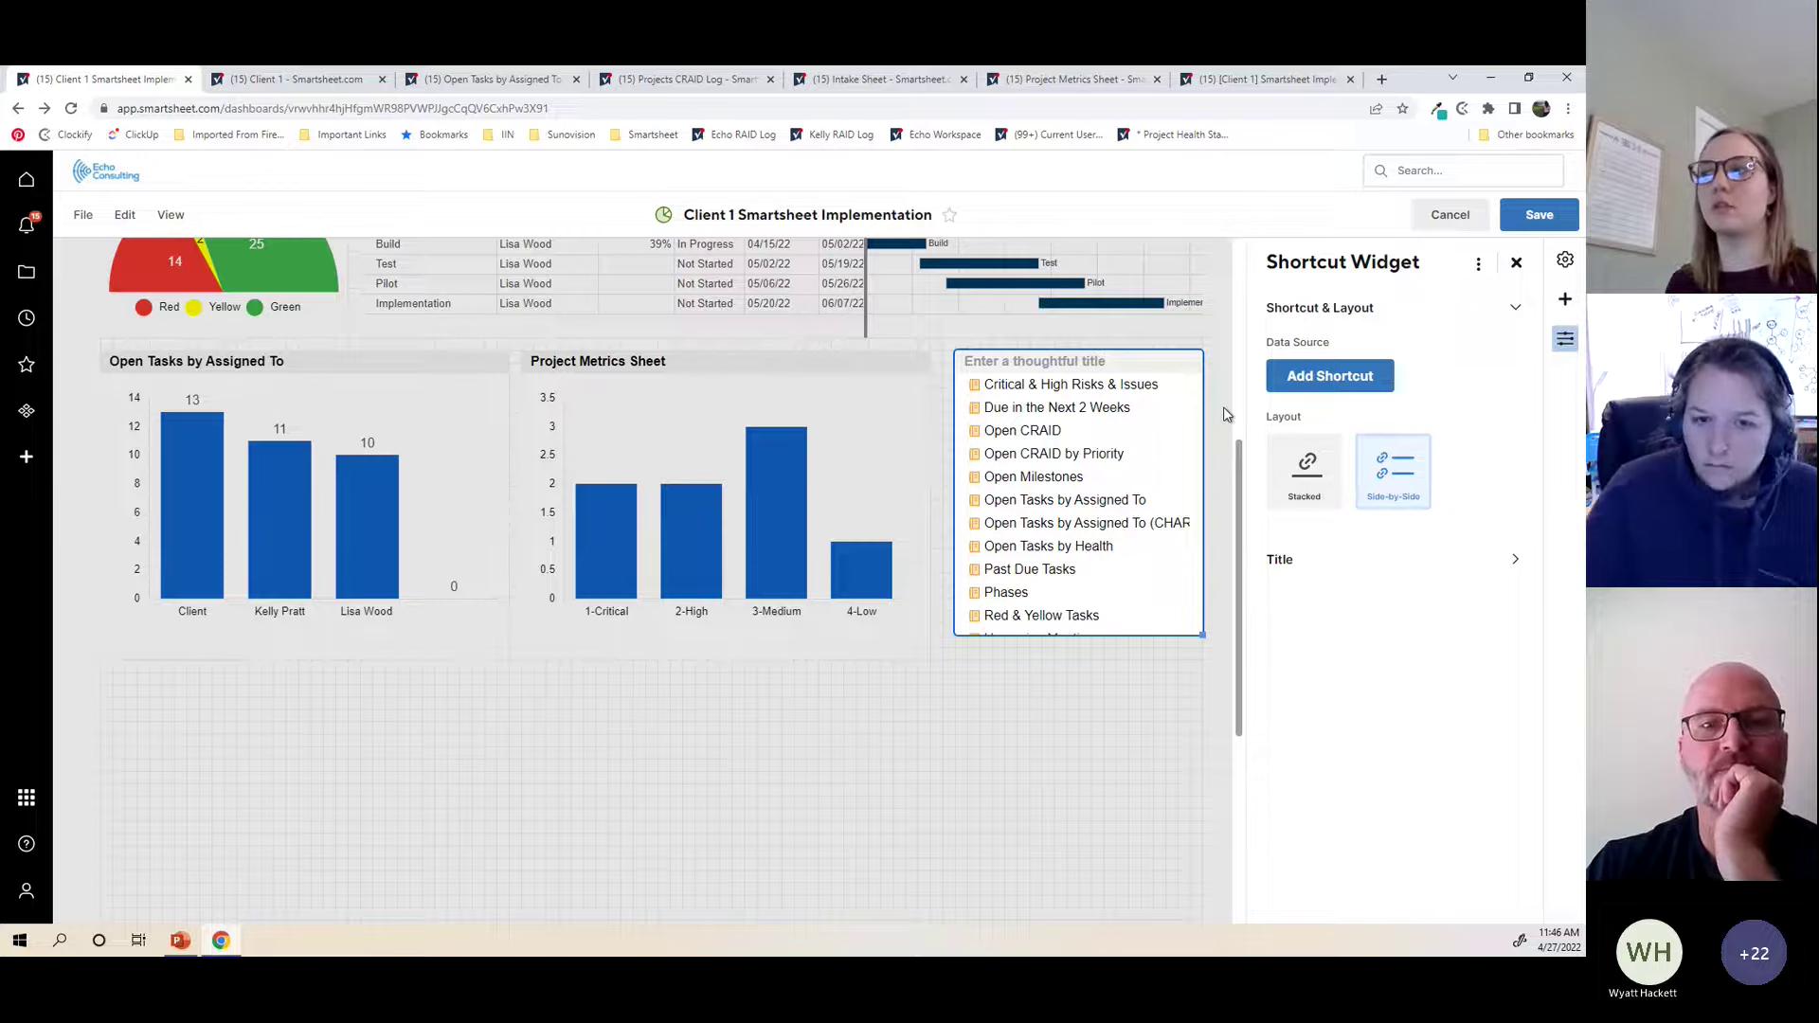
Step: Title the Shortcut widget "Quick Links" and make it tall enough to show every link
click(1045, 363)
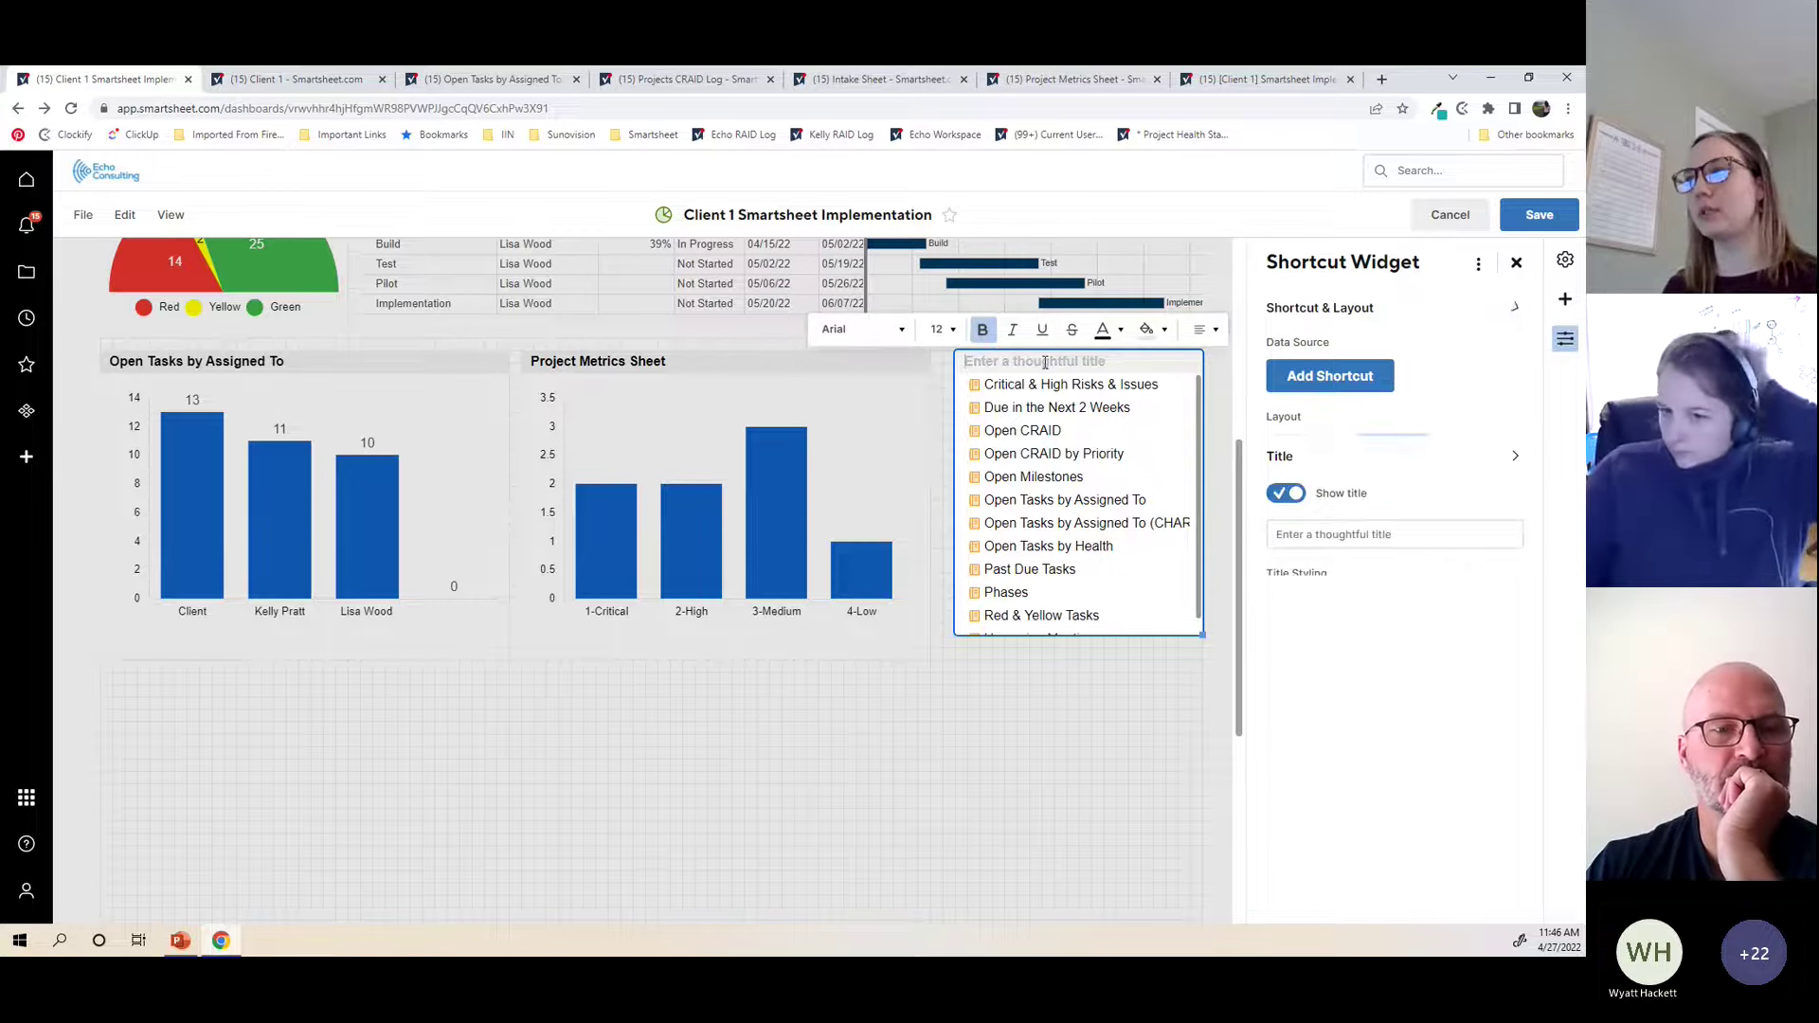
text(Wu)
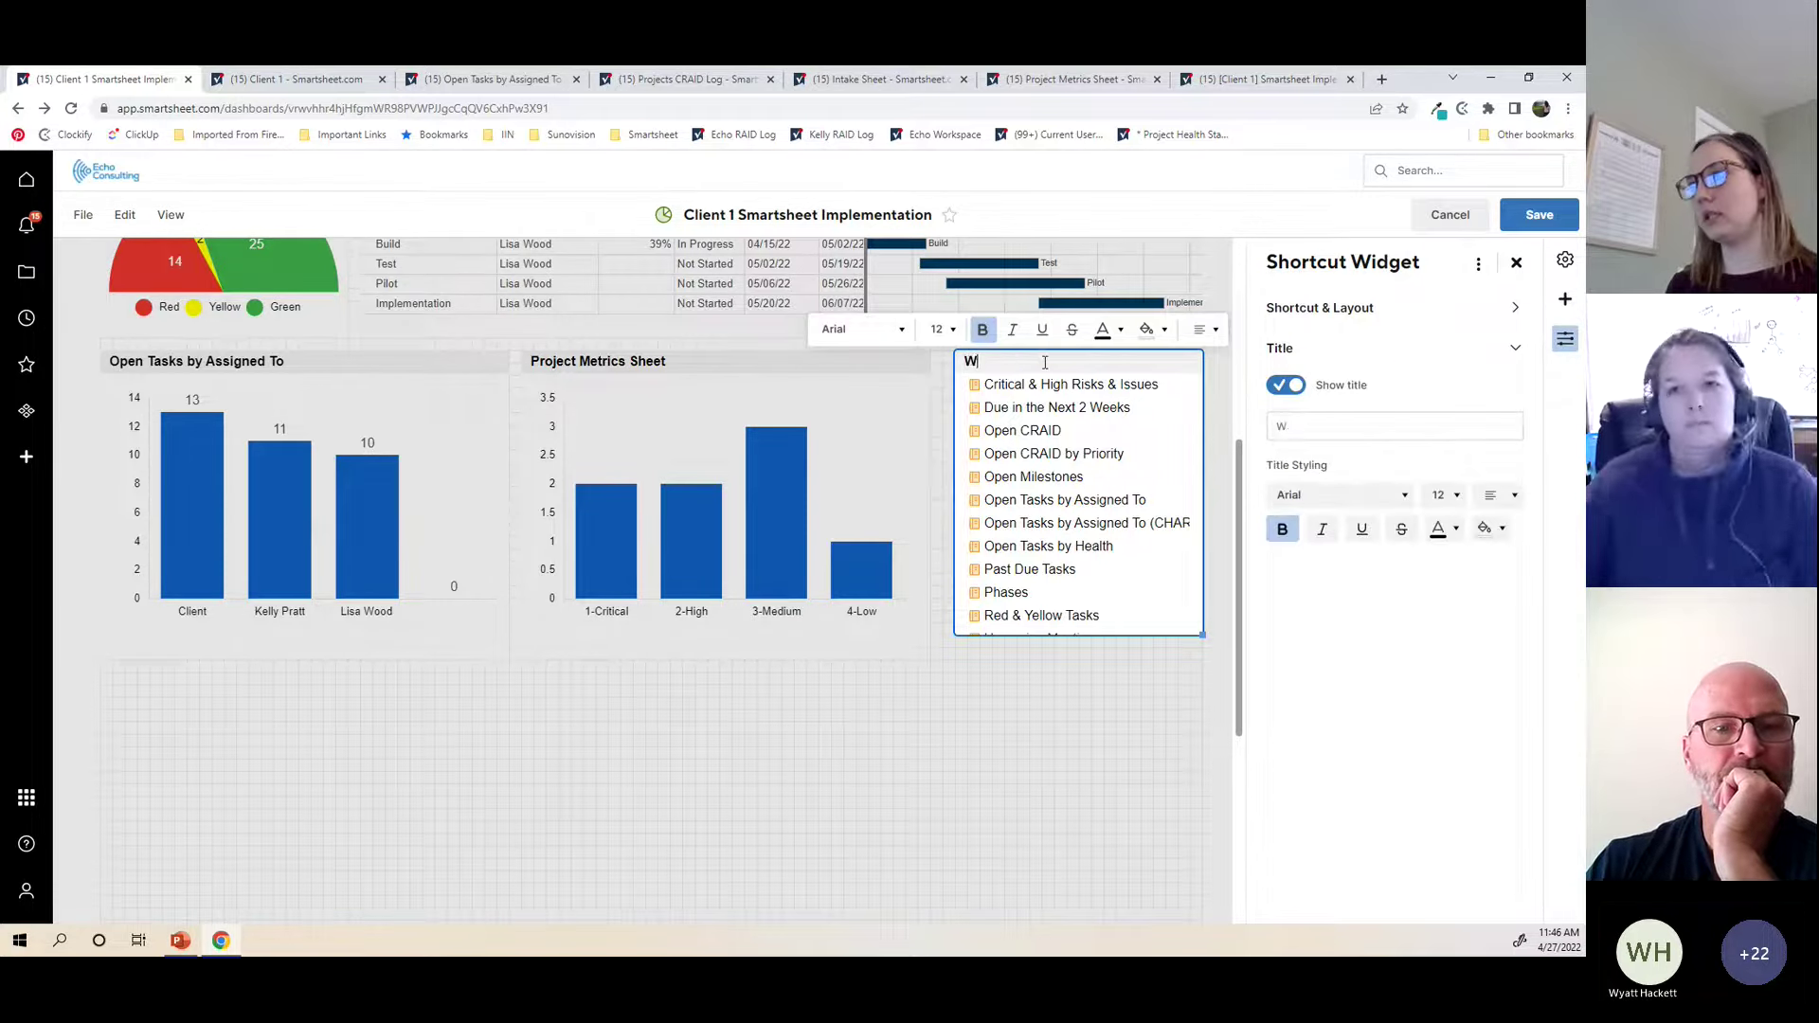
key(BackSpace)
text(Quick Links)
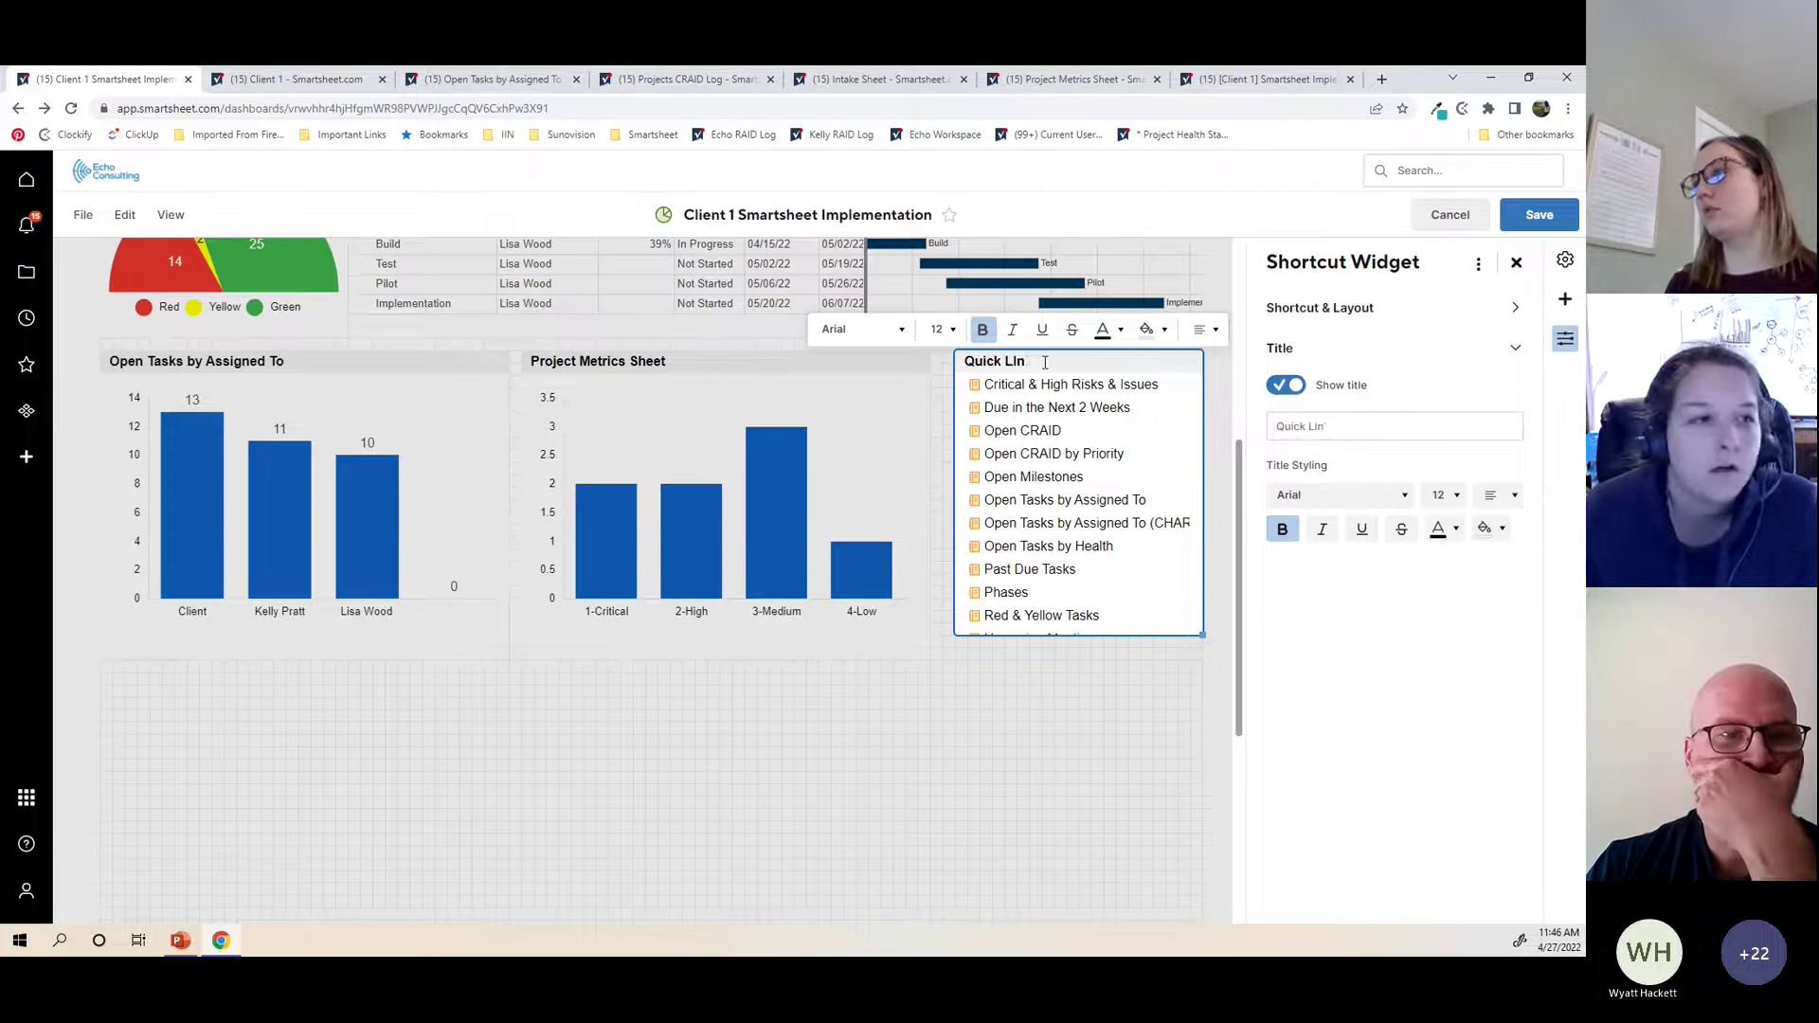
click(1094, 755)
drag(1202, 652, 1207, 656)
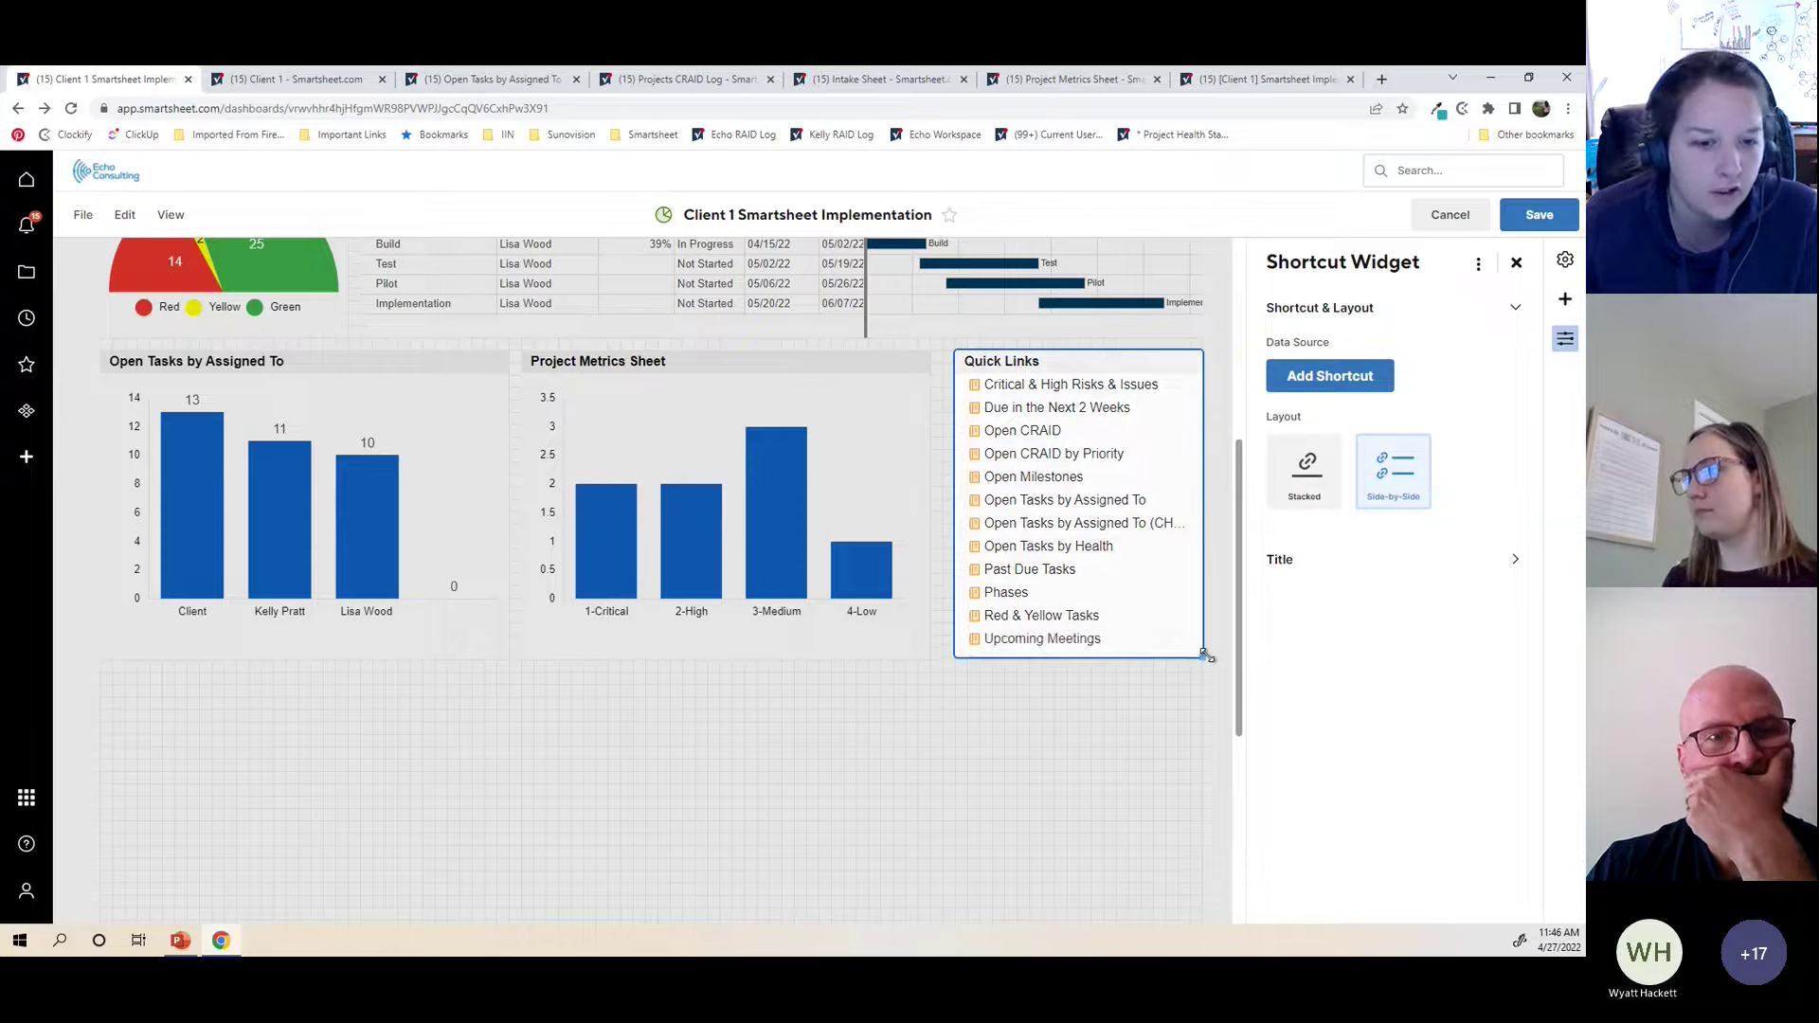
click(1140, 714)
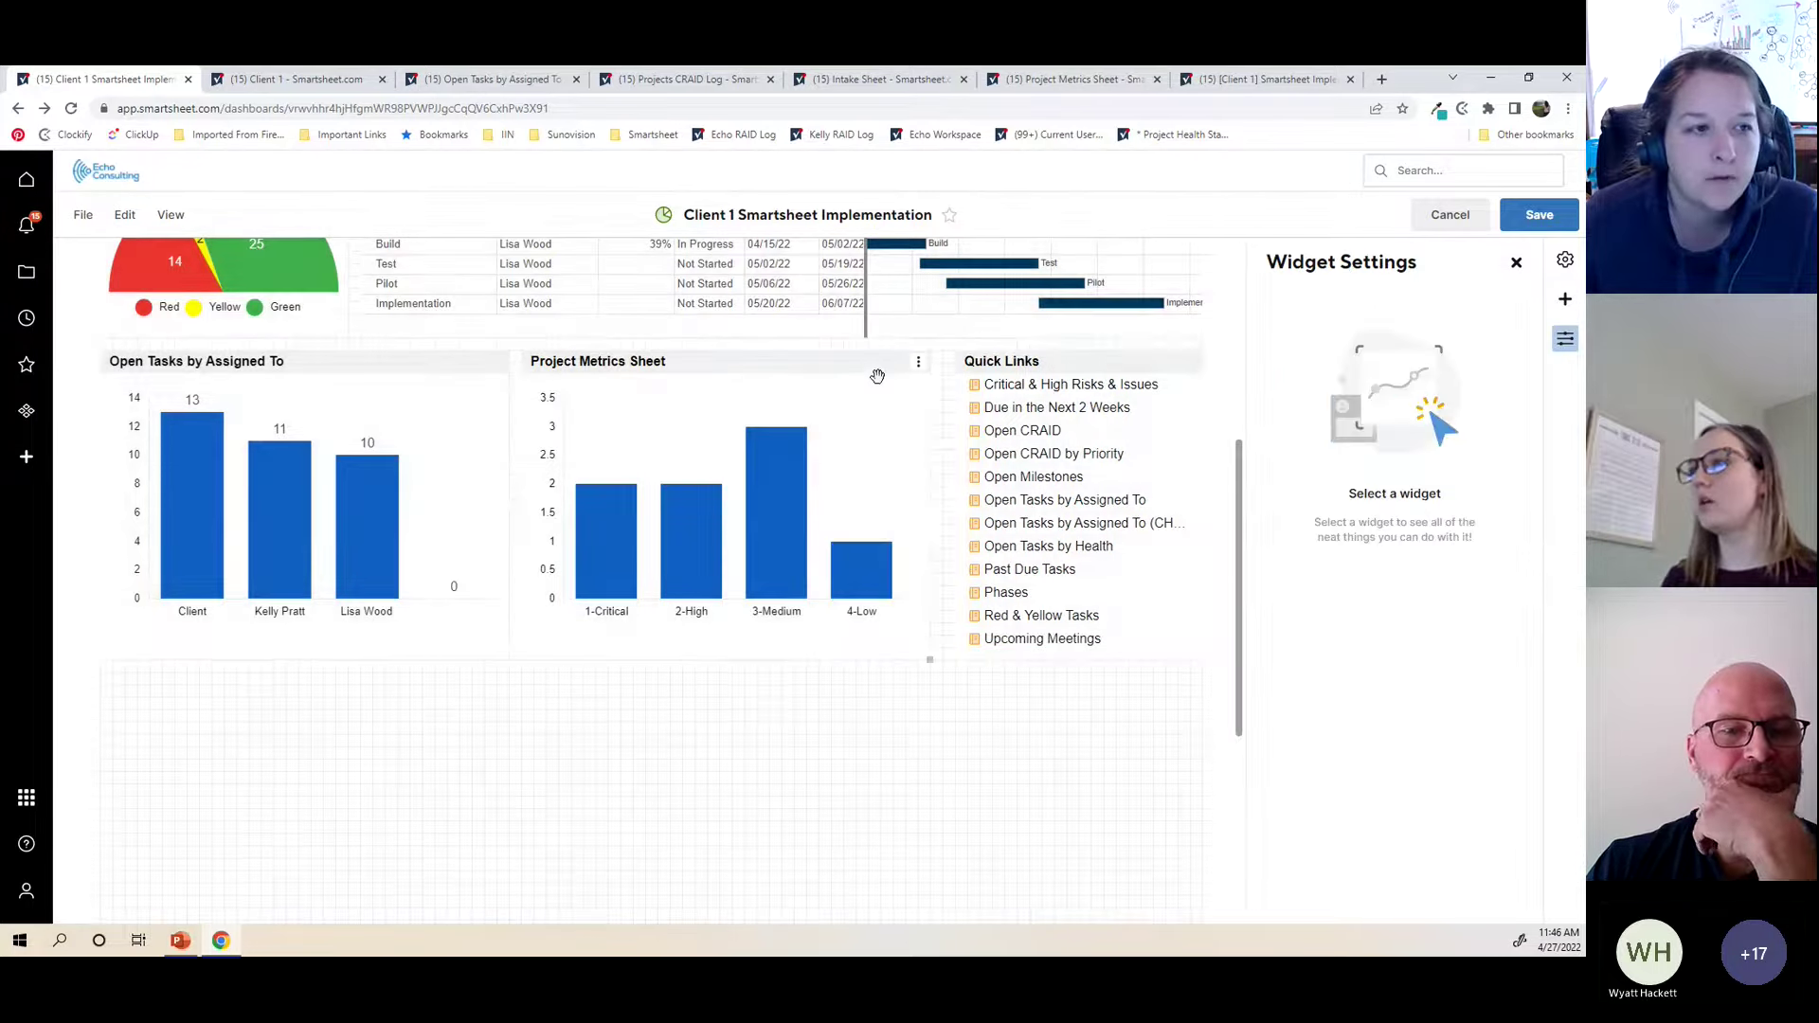
Step: Set the Project Metrics Sheet chart's widget behavior to open a Smartsheet item, and choose that item from the workspace tree
click(881, 375)
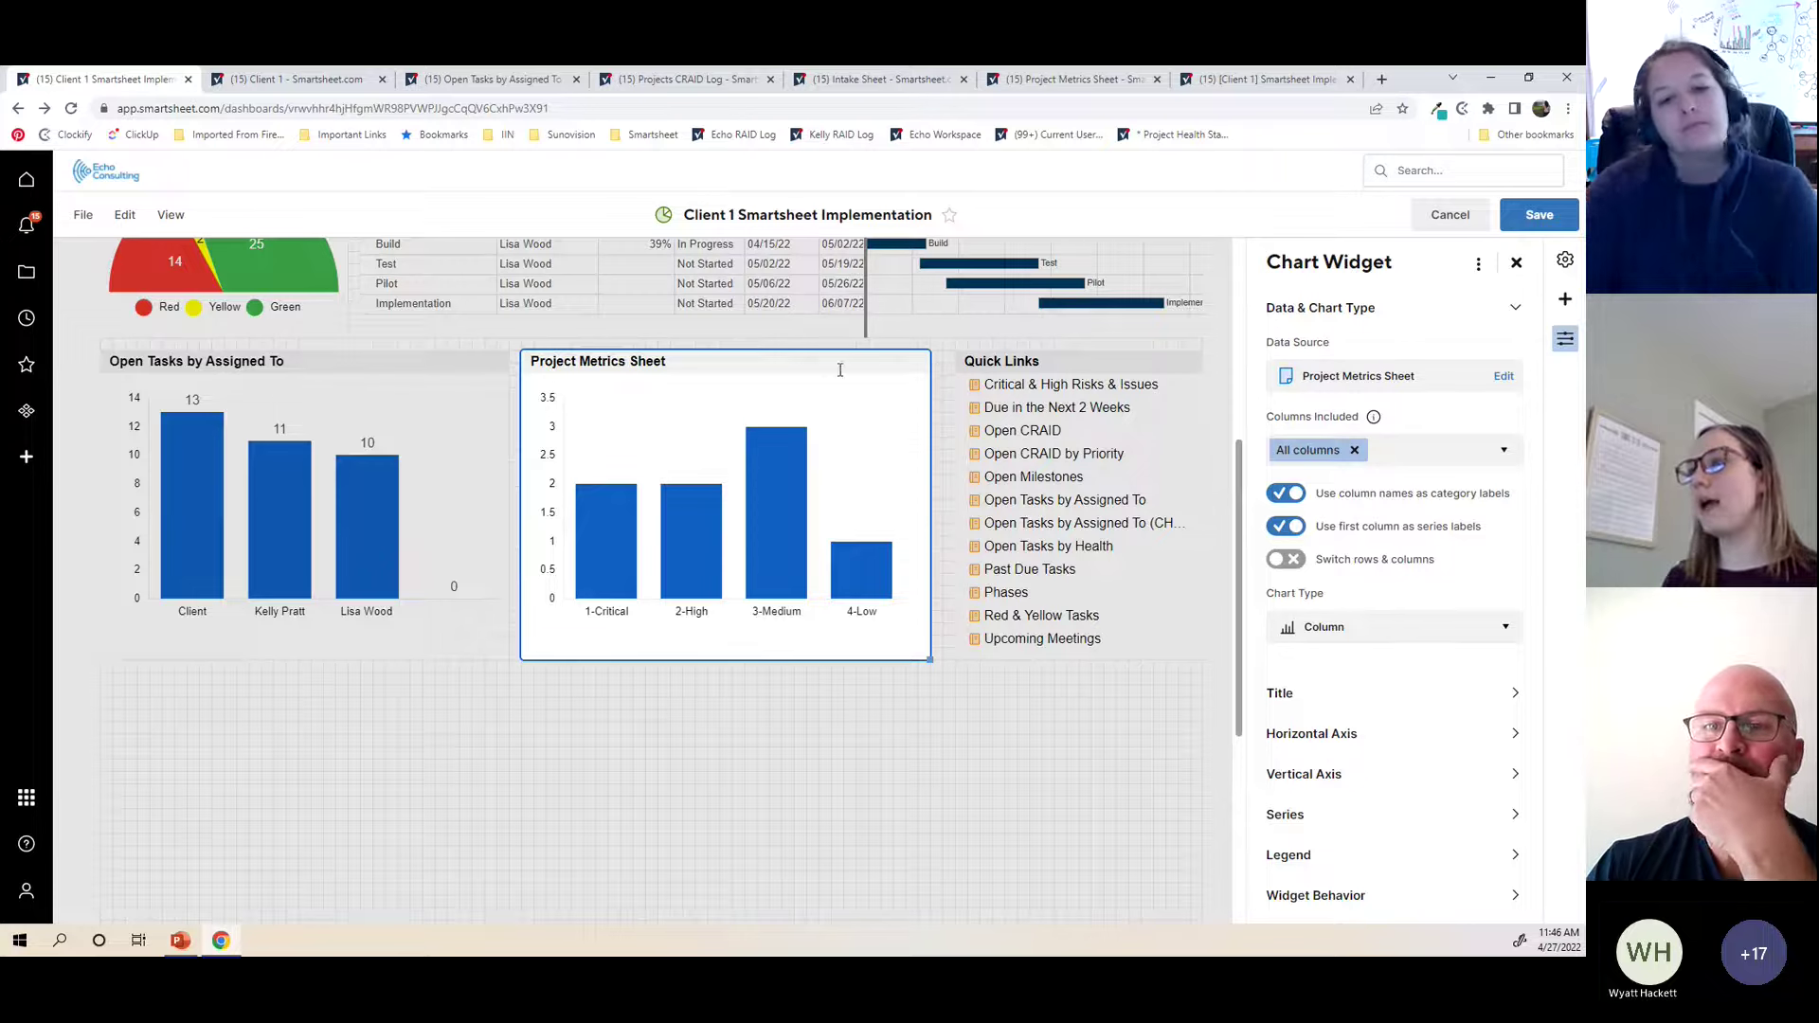
scroll(901, 520, up, 3)
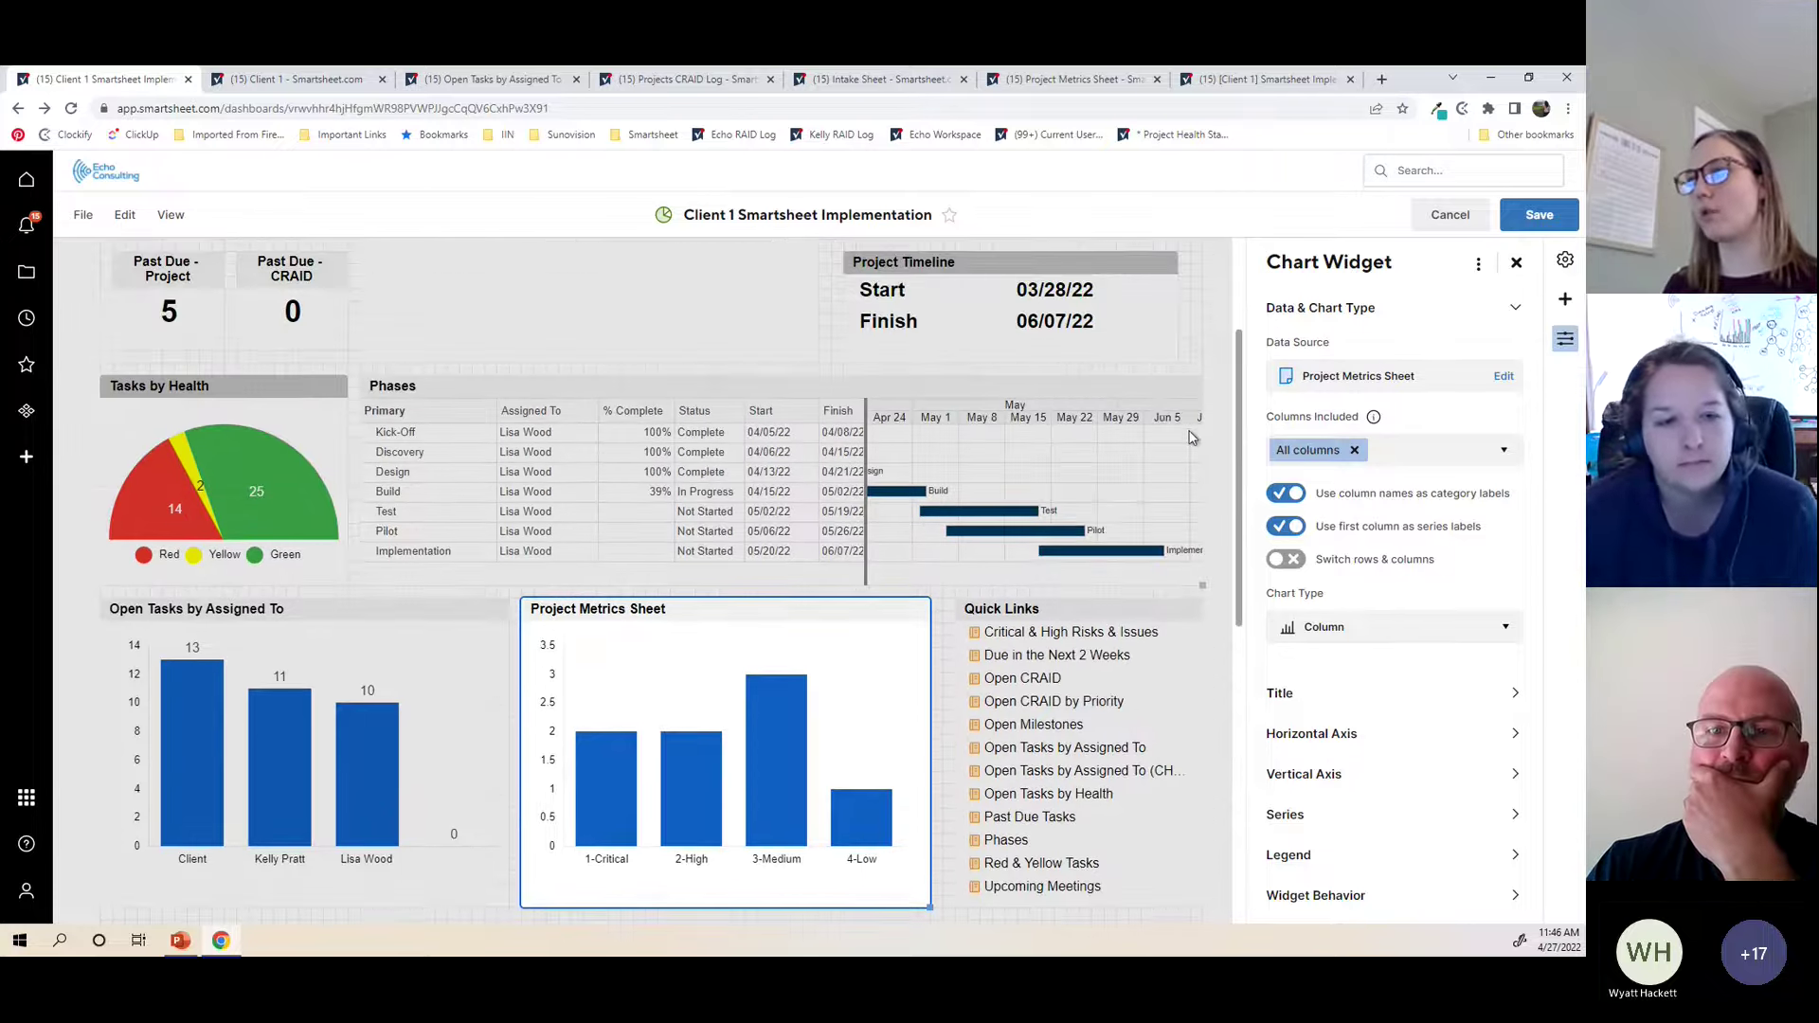
scroll(820, 548, down, 1)
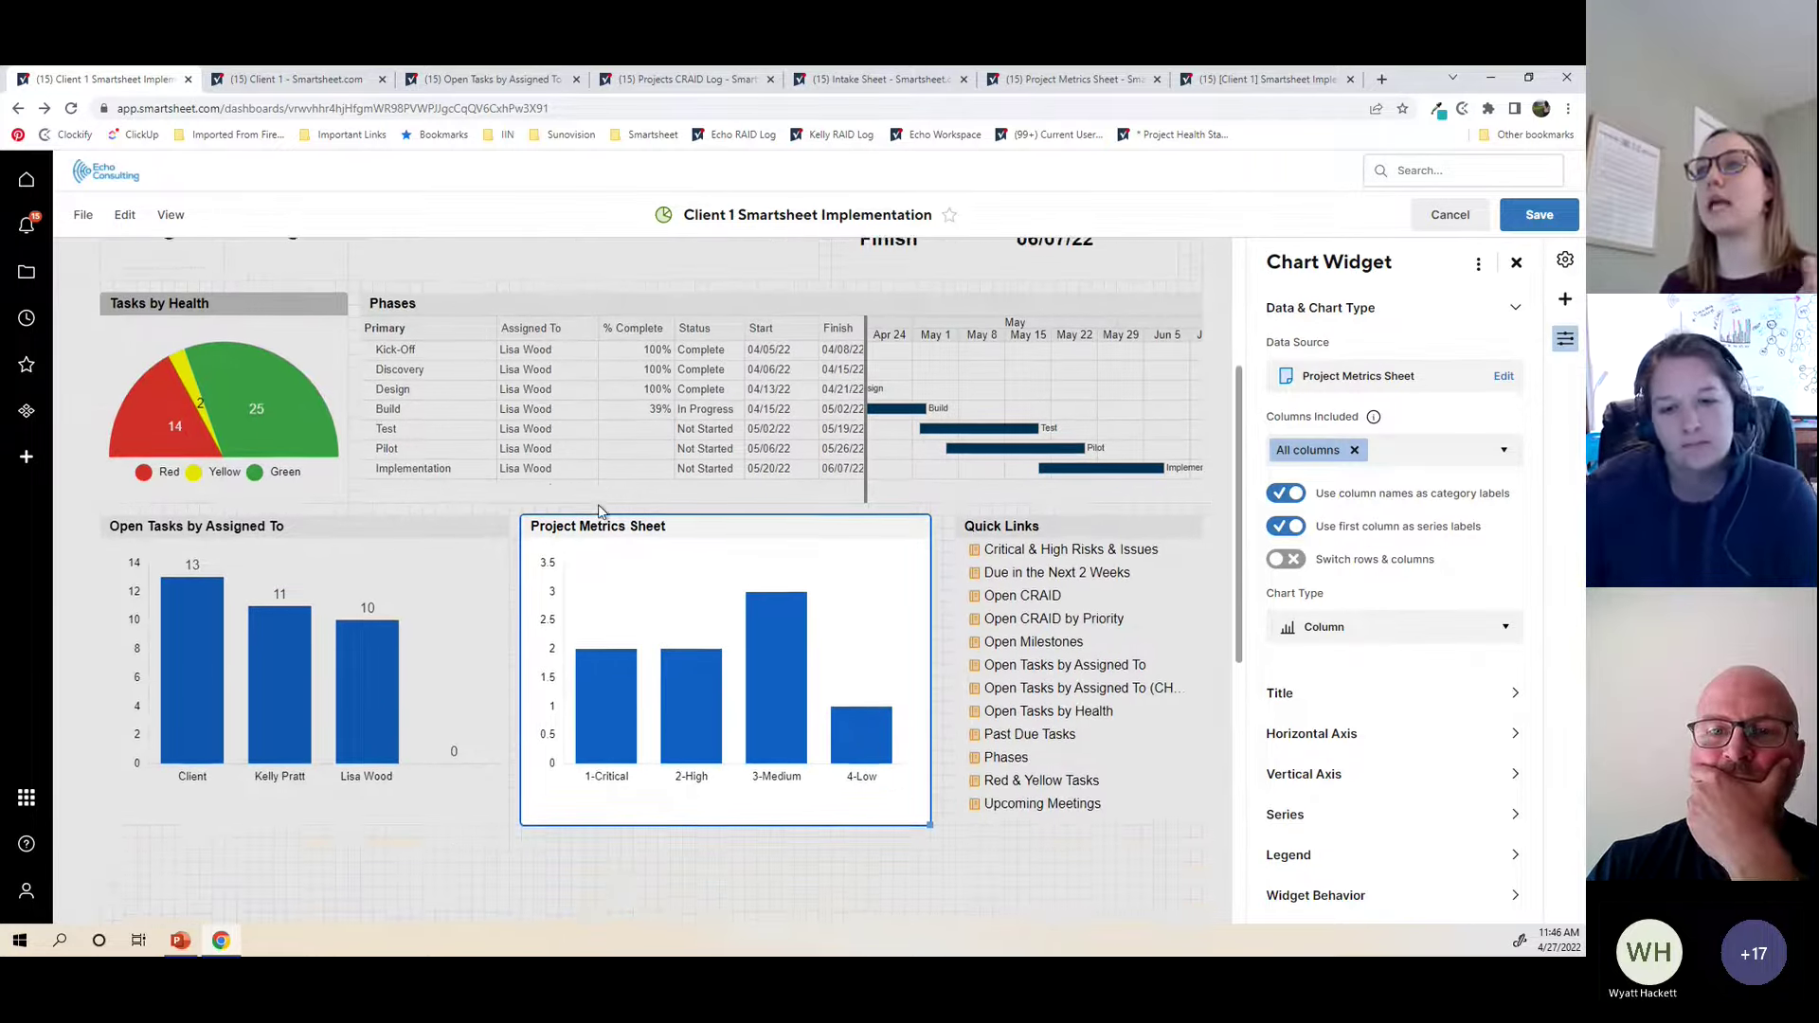
scroll(599, 504, up, 2)
scroll(599, 504, down, 2)
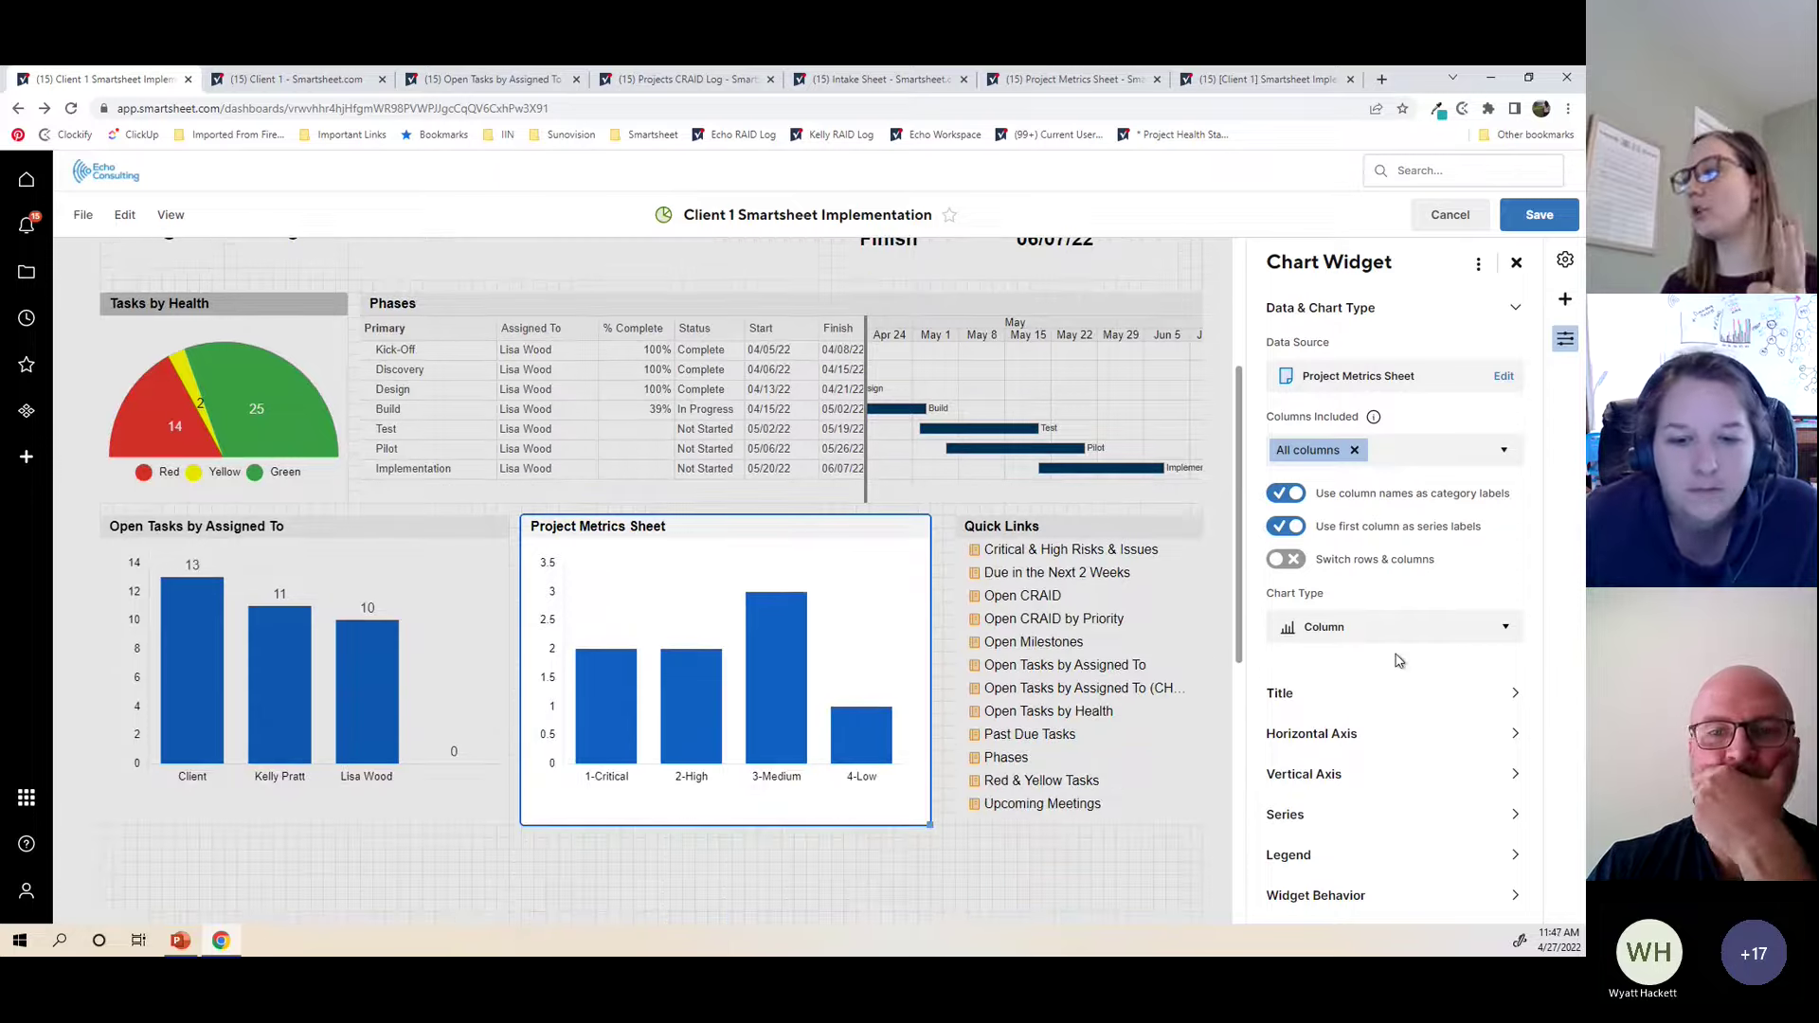
click(1350, 898)
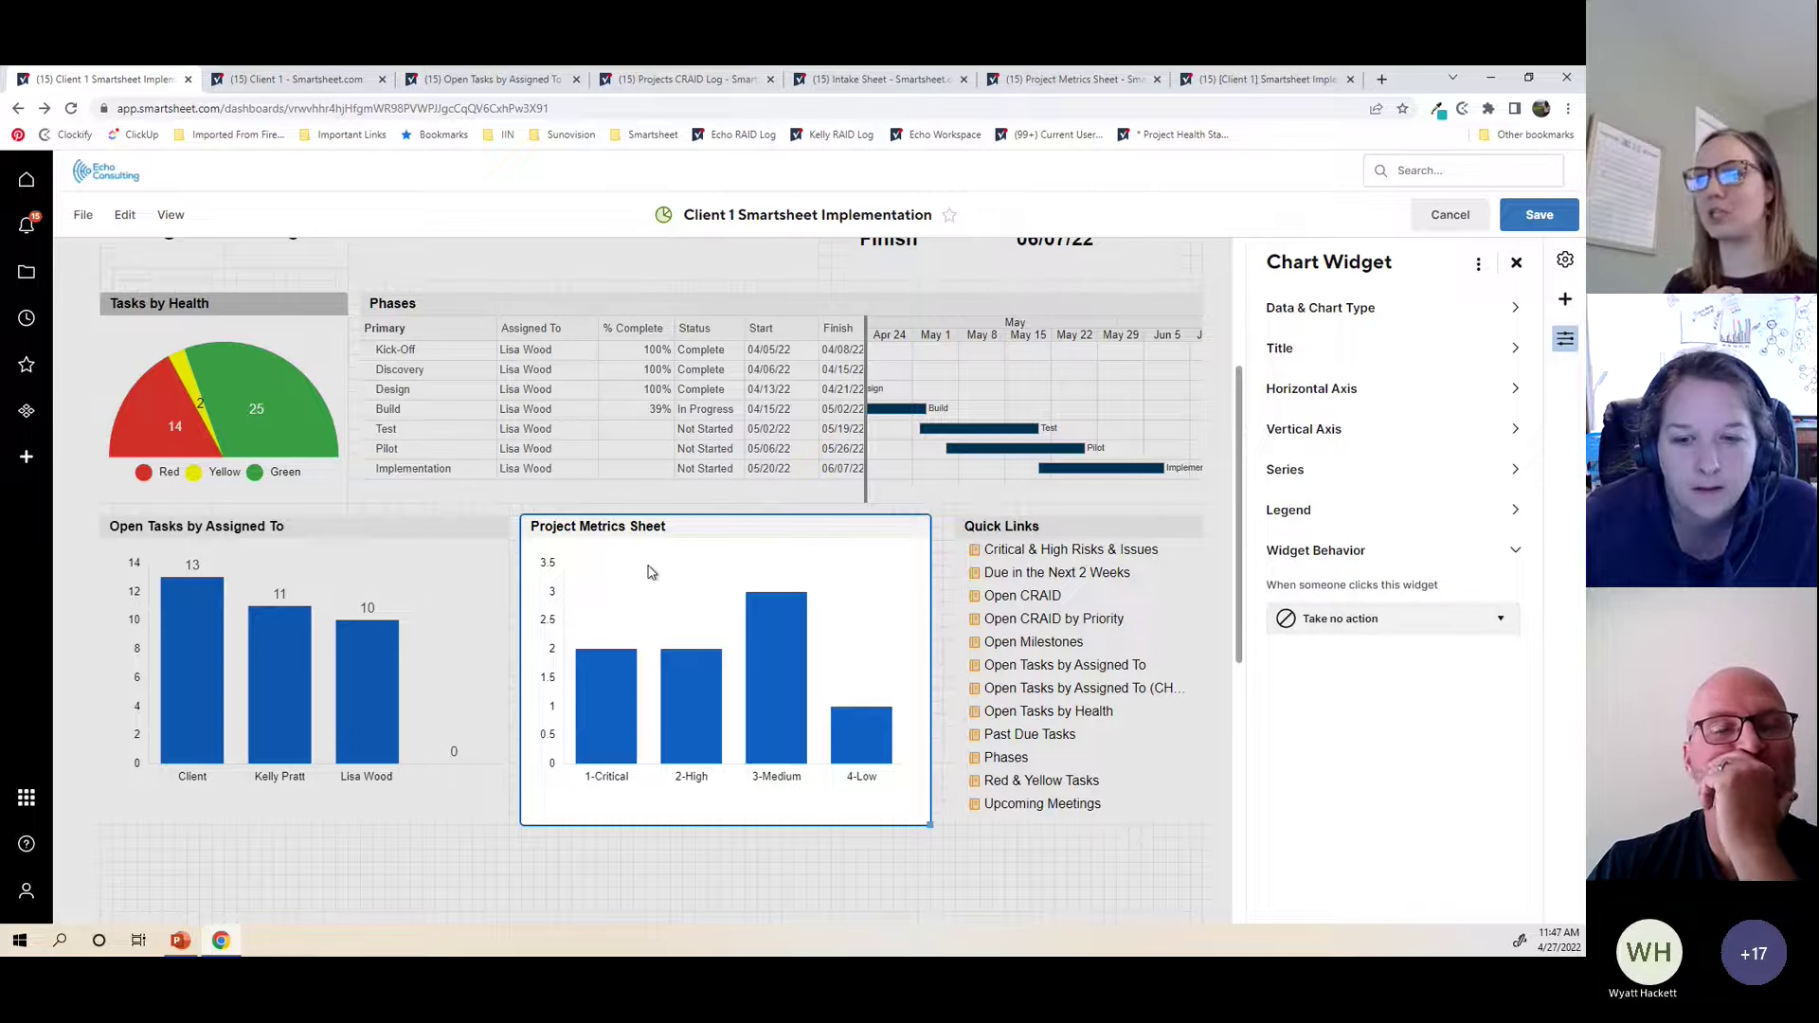
click(1399, 628)
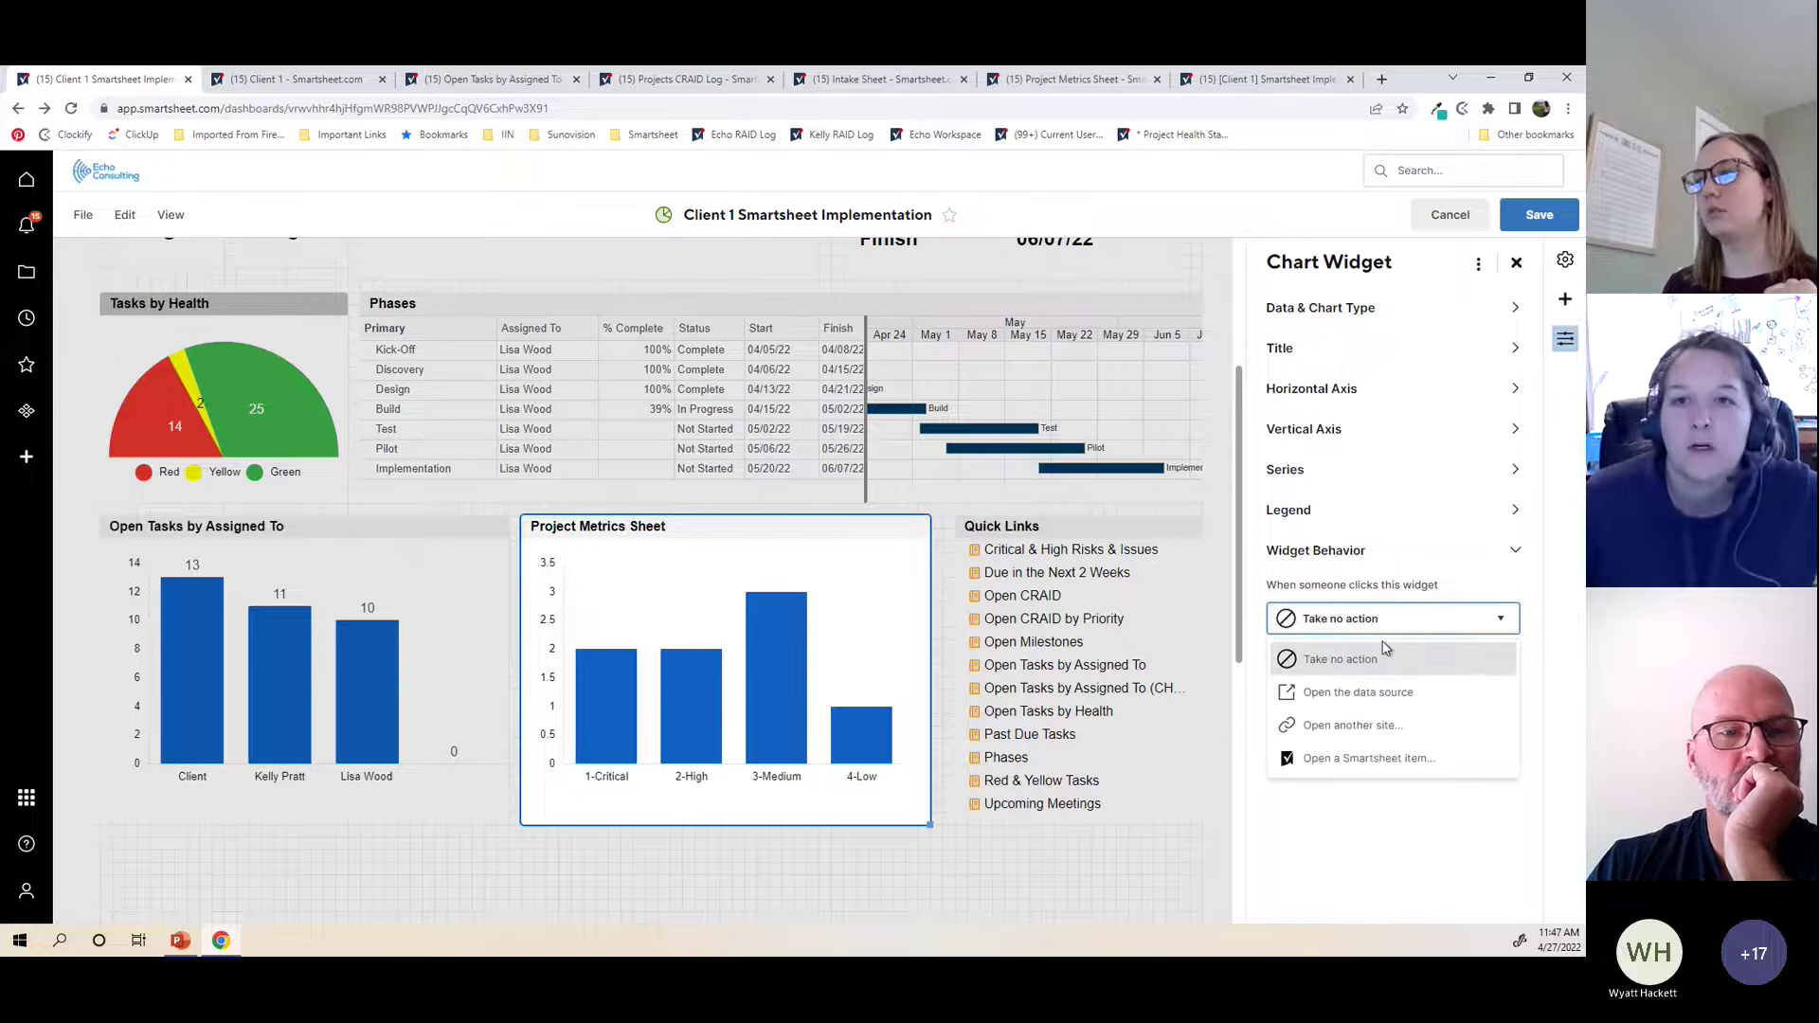
click(1361, 755)
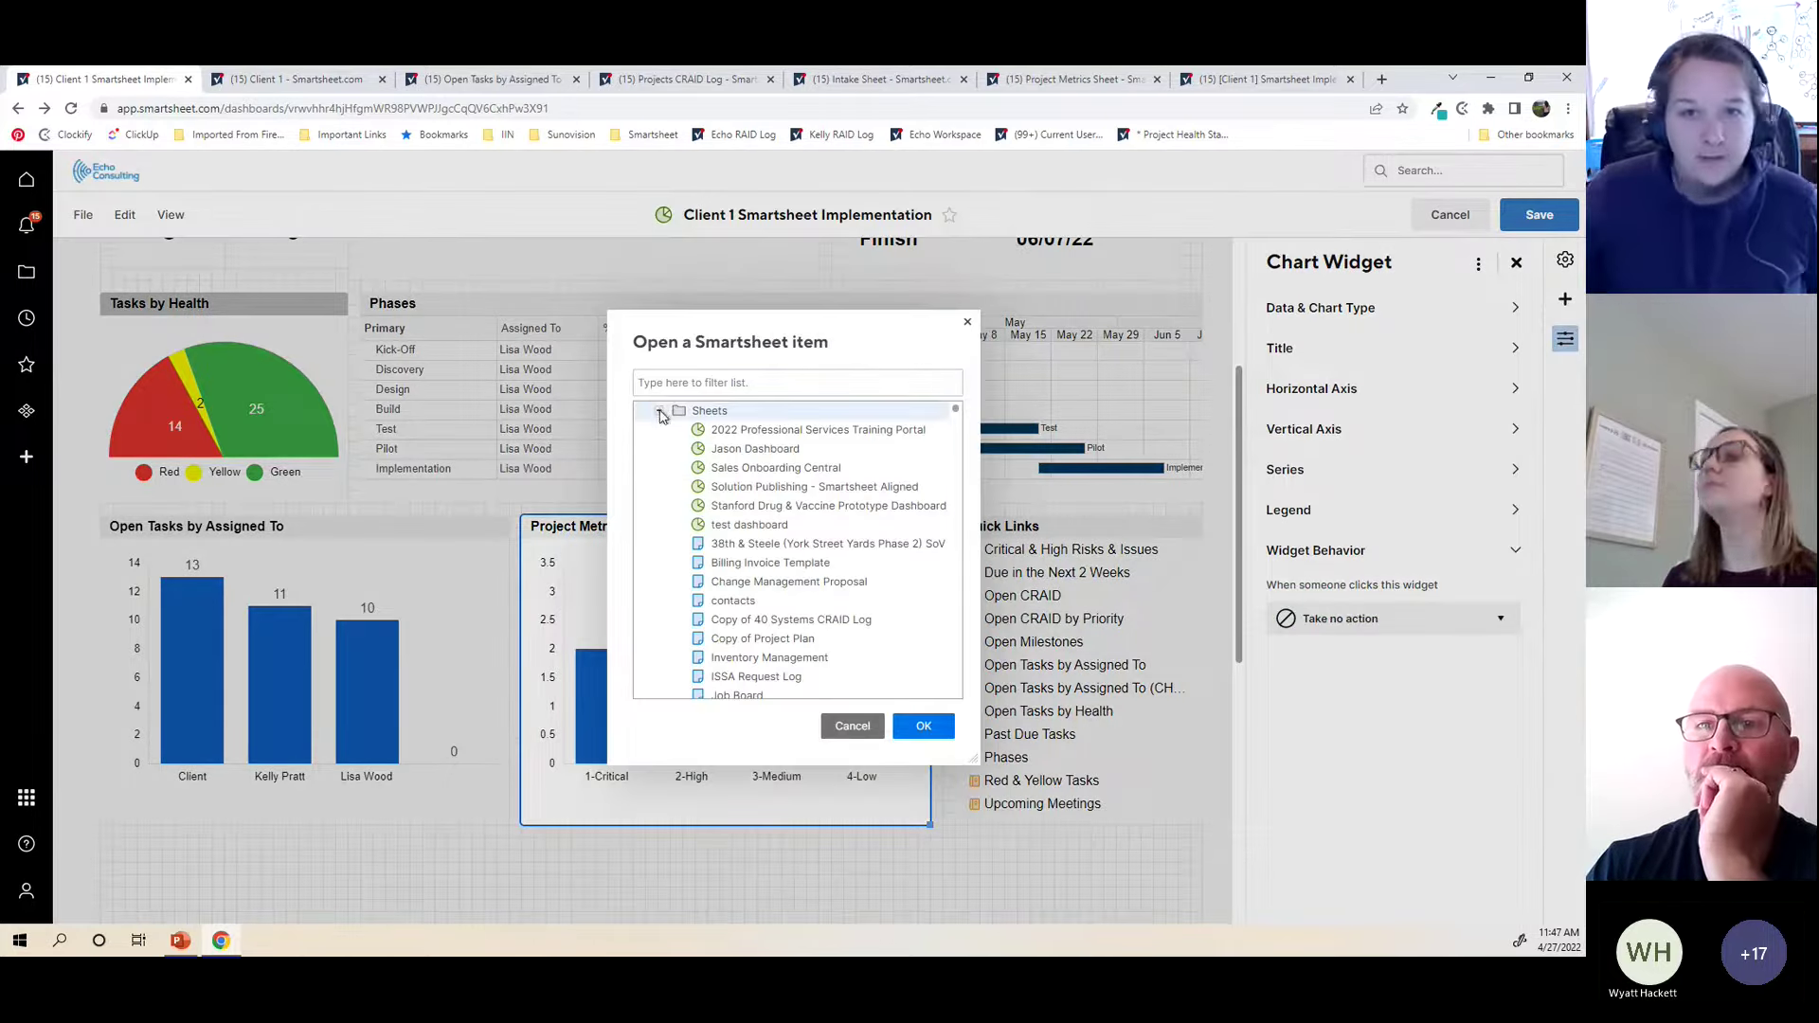
click(659, 410)
click(660, 429)
click(659, 448)
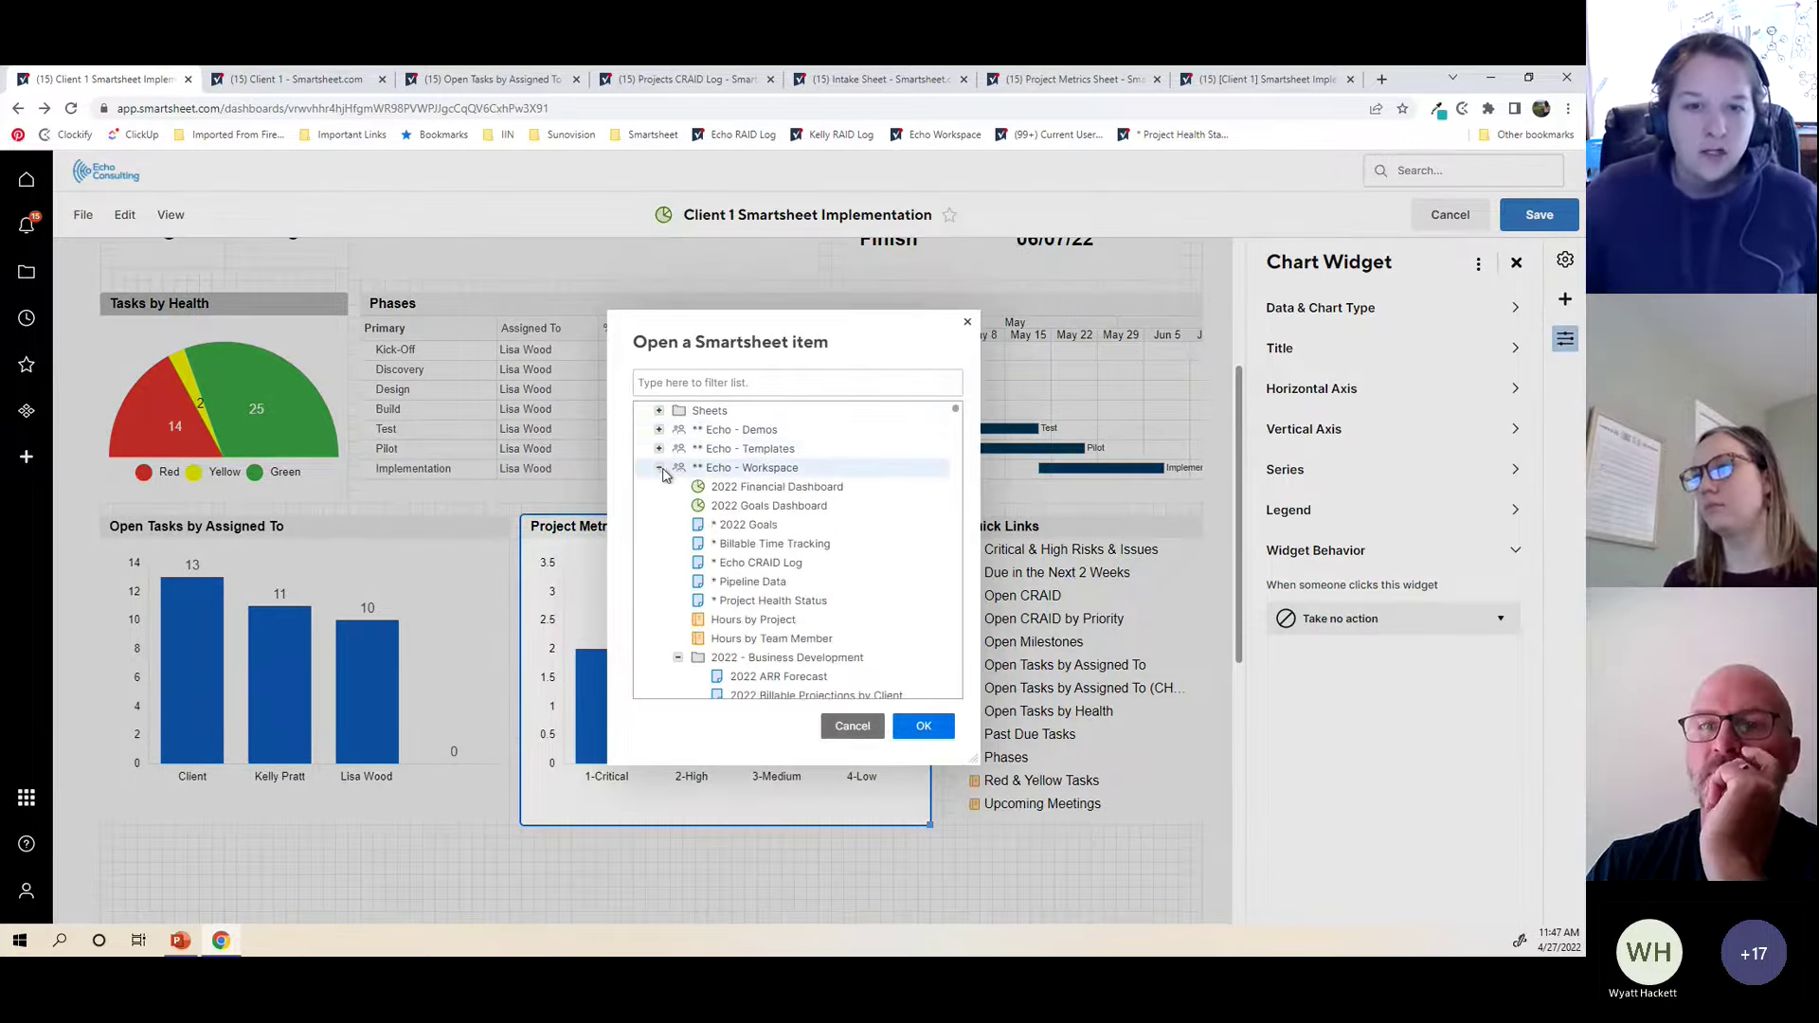
click(659, 468)
scroll(786, 581, down, 1)
scroll(786, 581, down, 3)
click(791, 562)
click(923, 727)
Step: Retitle the Project Metrics Sheet chart "Open CRAID By Priority" and save the dashboard
click(642, 527)
text(Open CRAID)
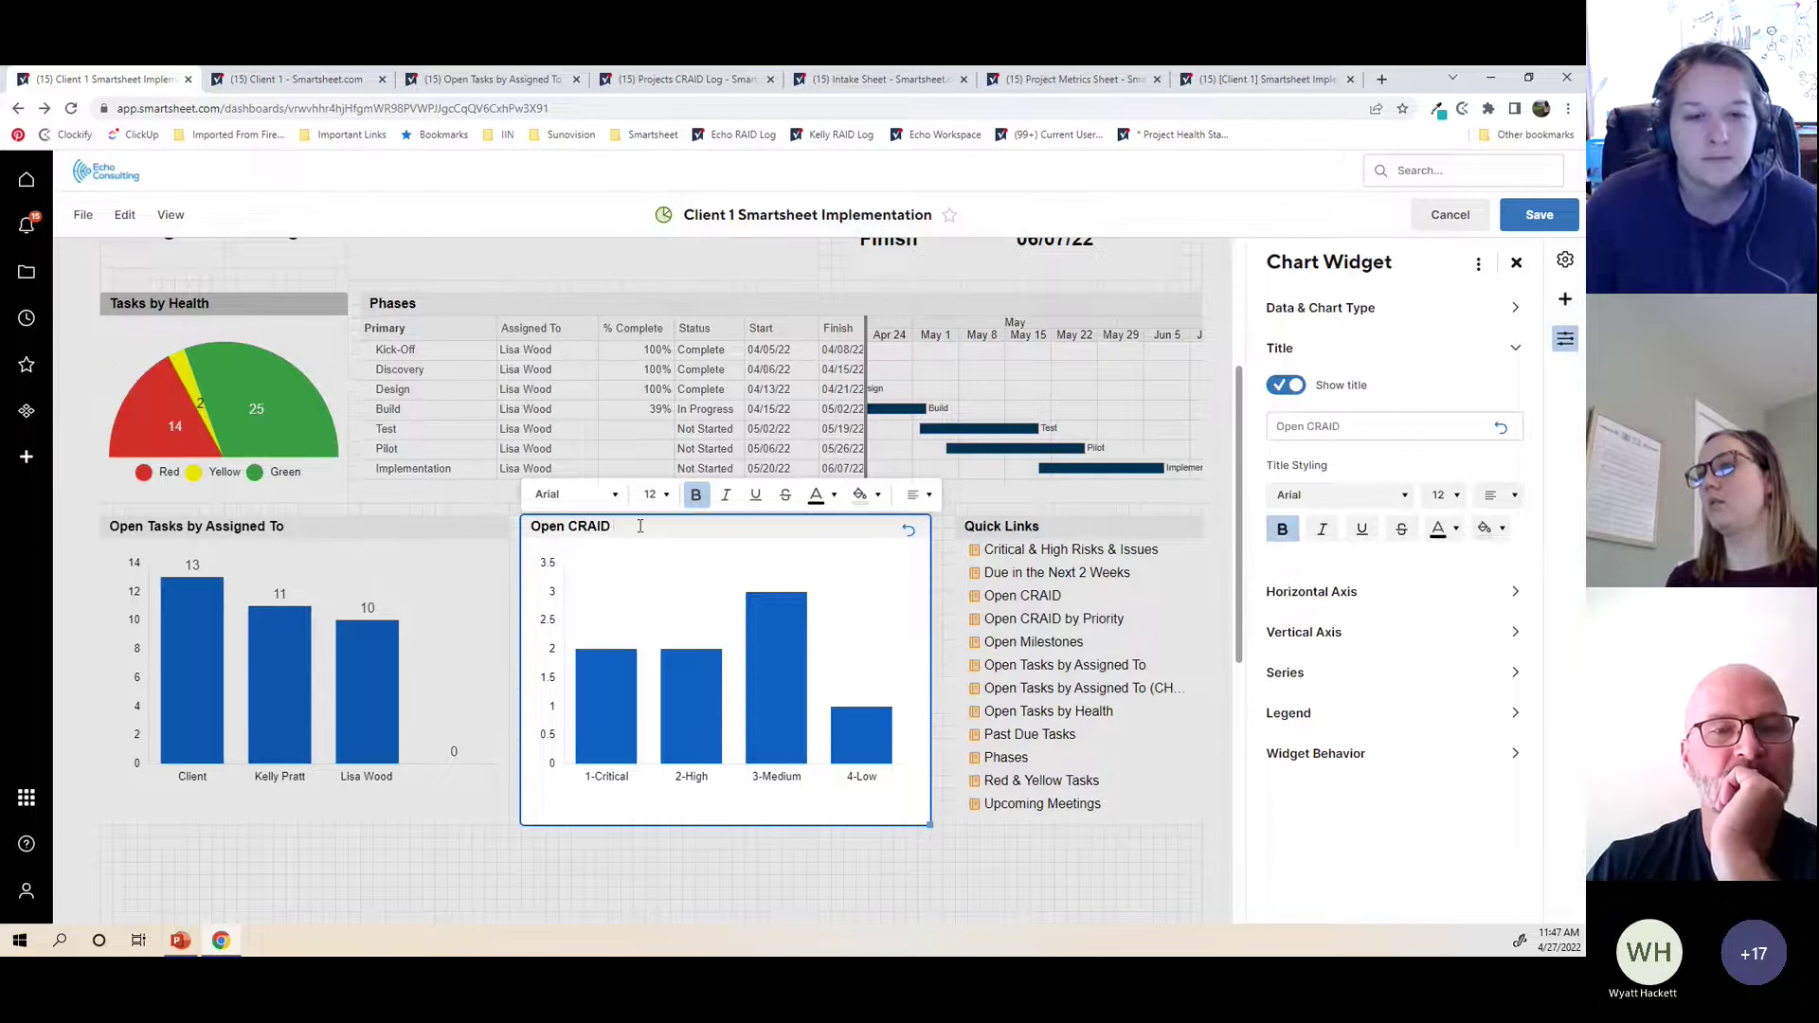
text( By Prior)
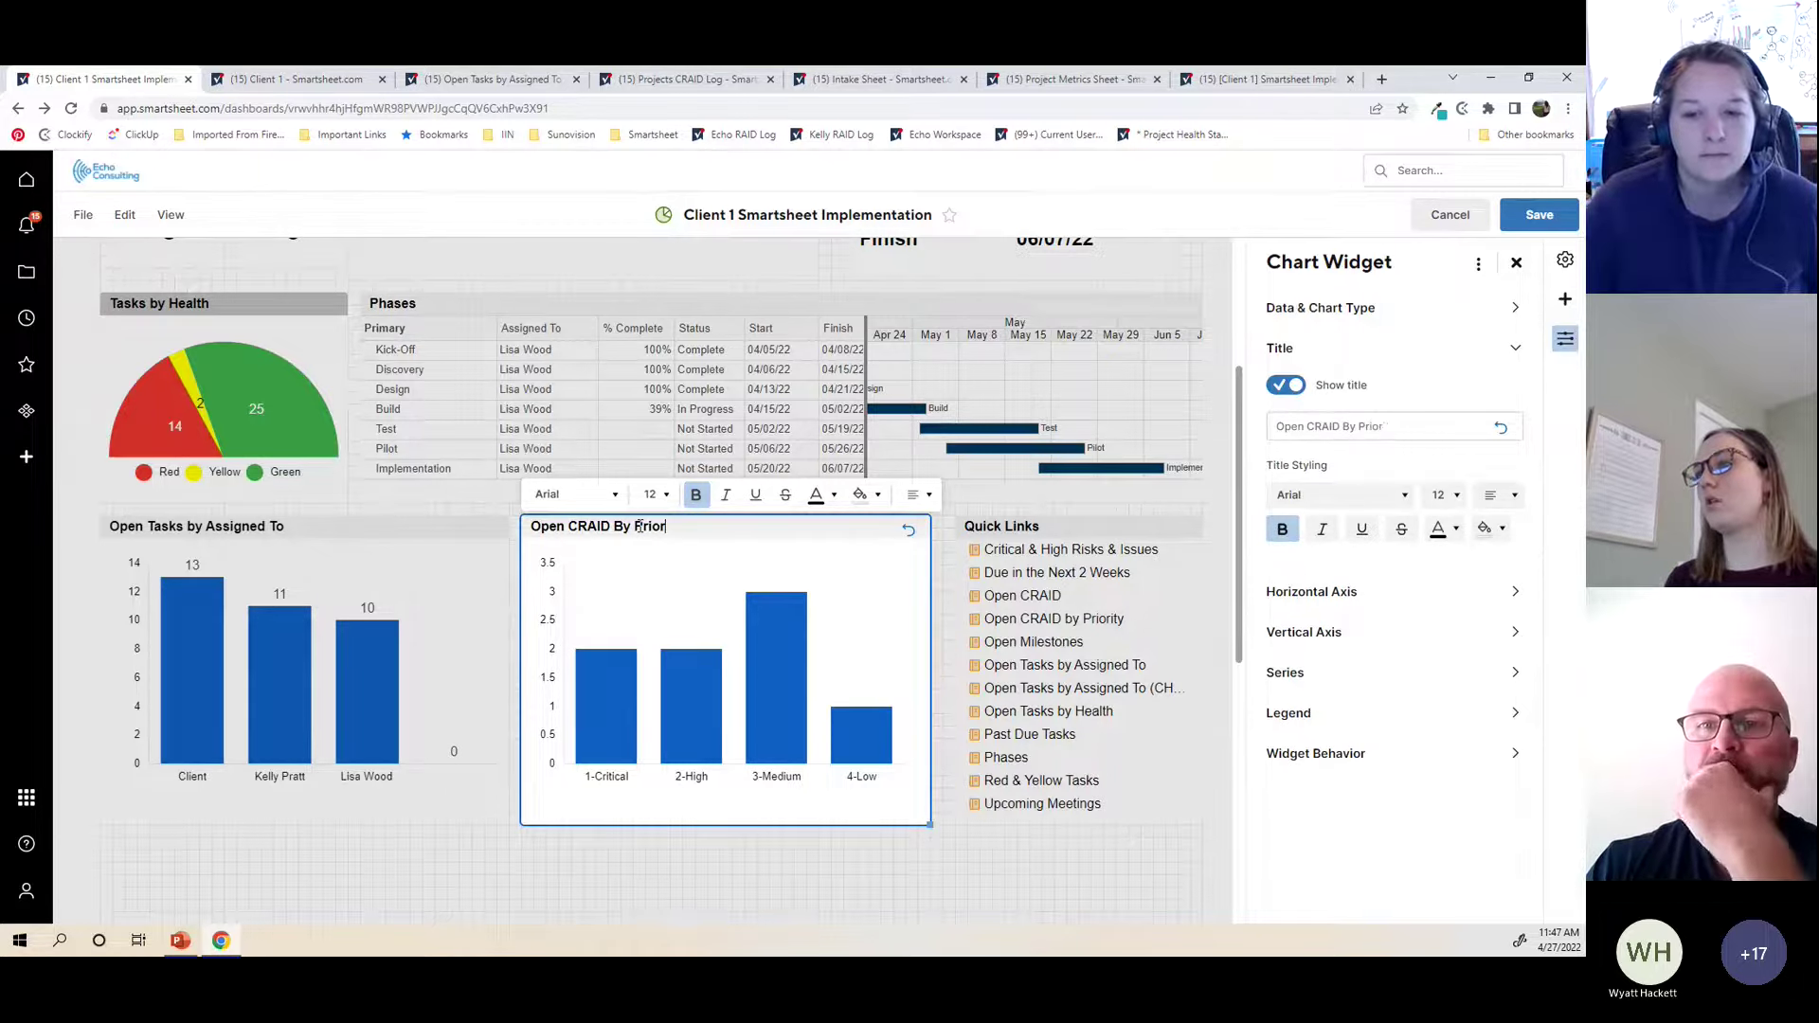
text(ity)
click(1539, 220)
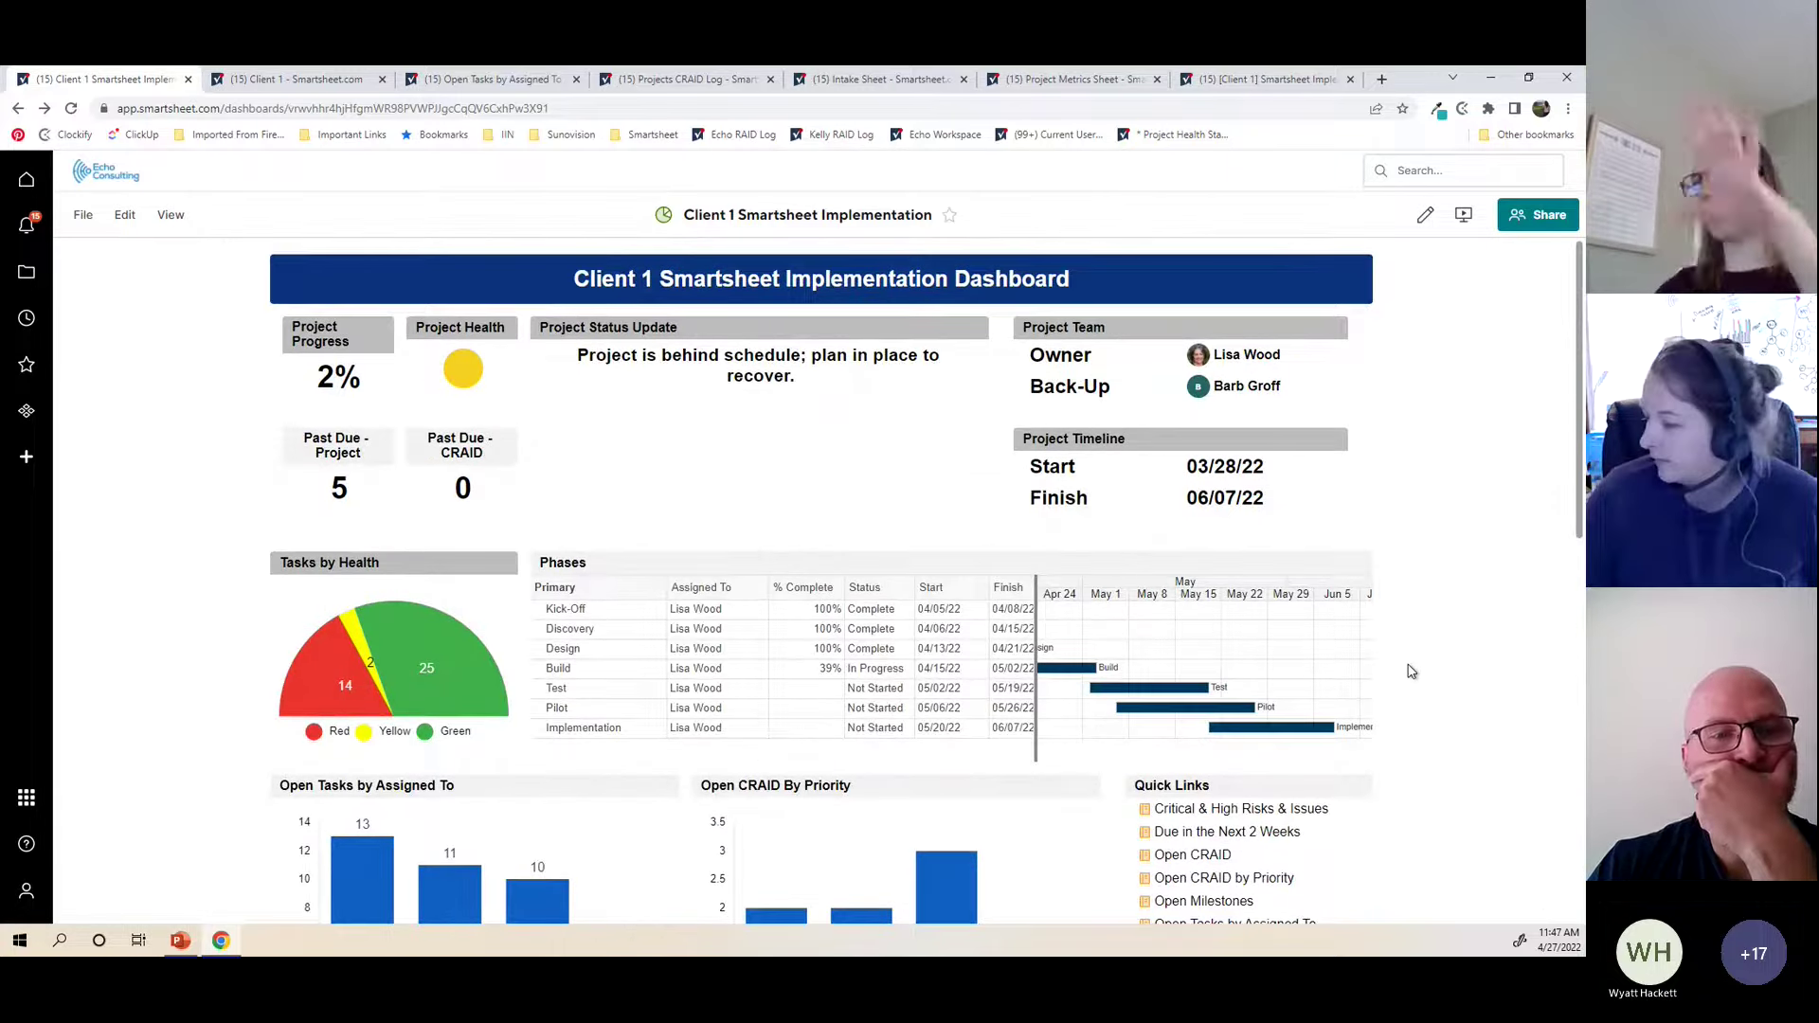
Step: Review the saved dashboard, put it back into edit mode and bring up the Open CRAID By Priority chart's settings
scroll(1500, 557, down, 8)
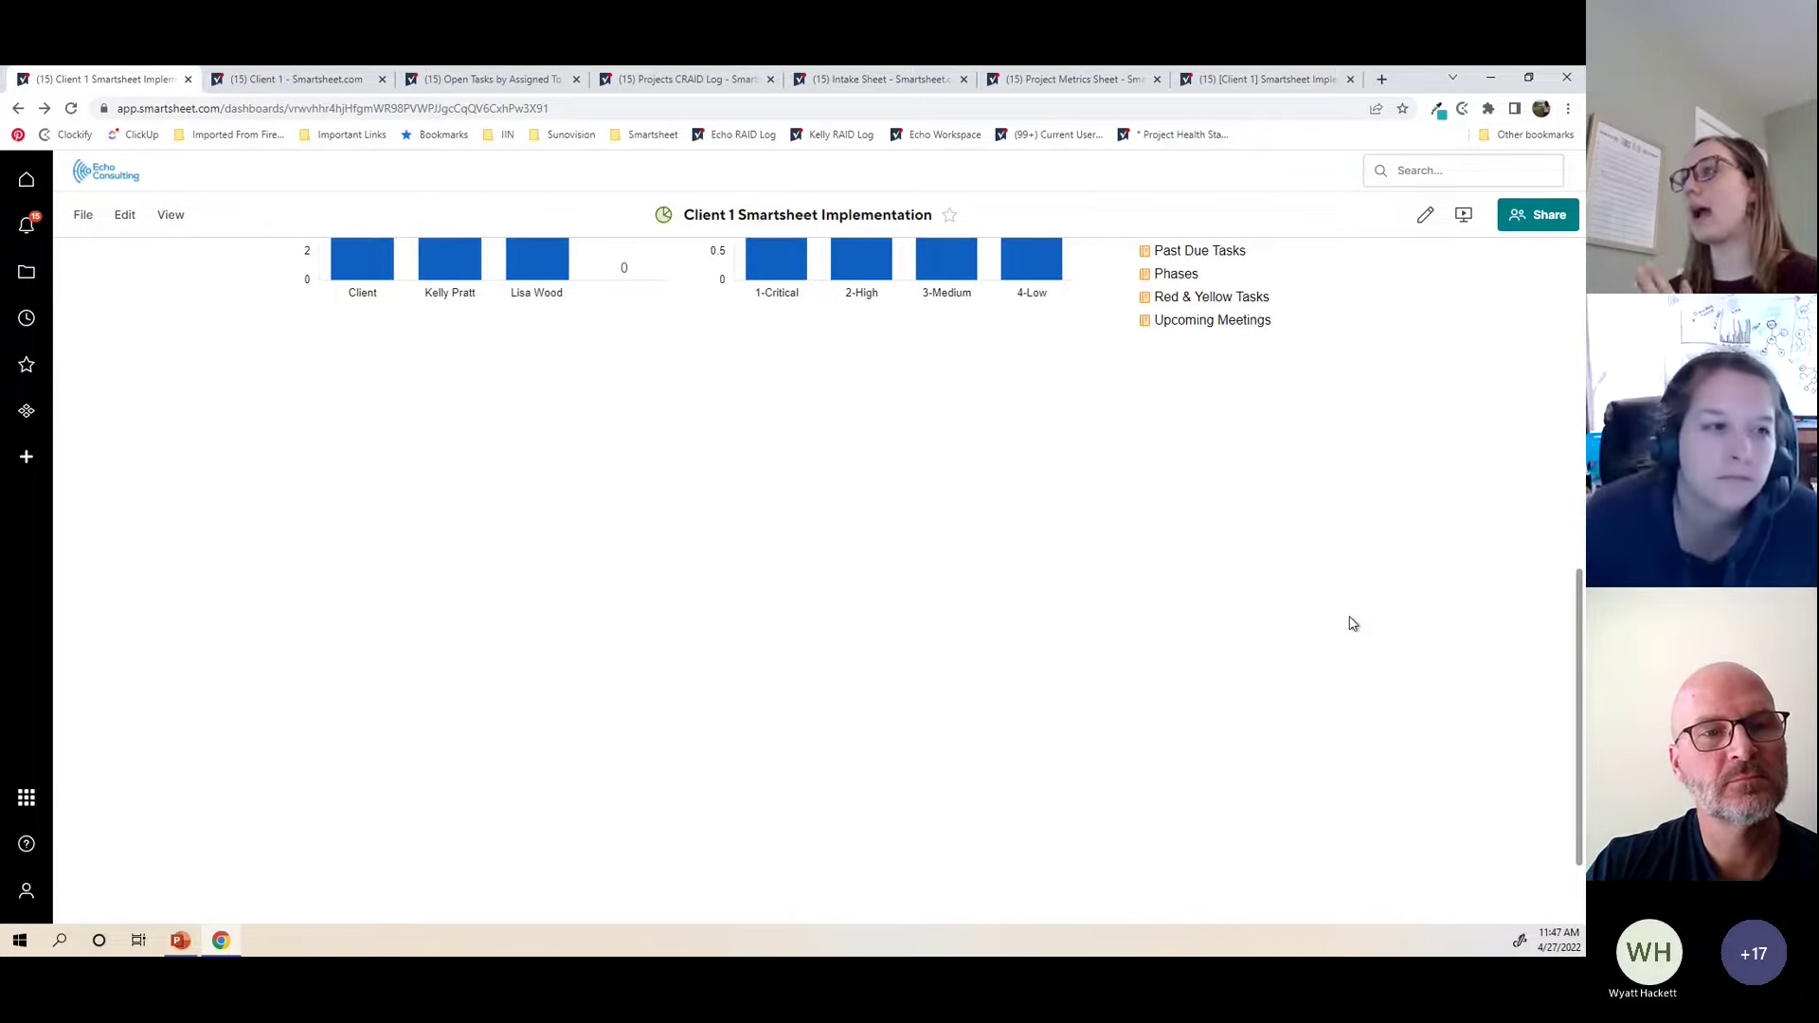
scroll(1412, 279, up, 5)
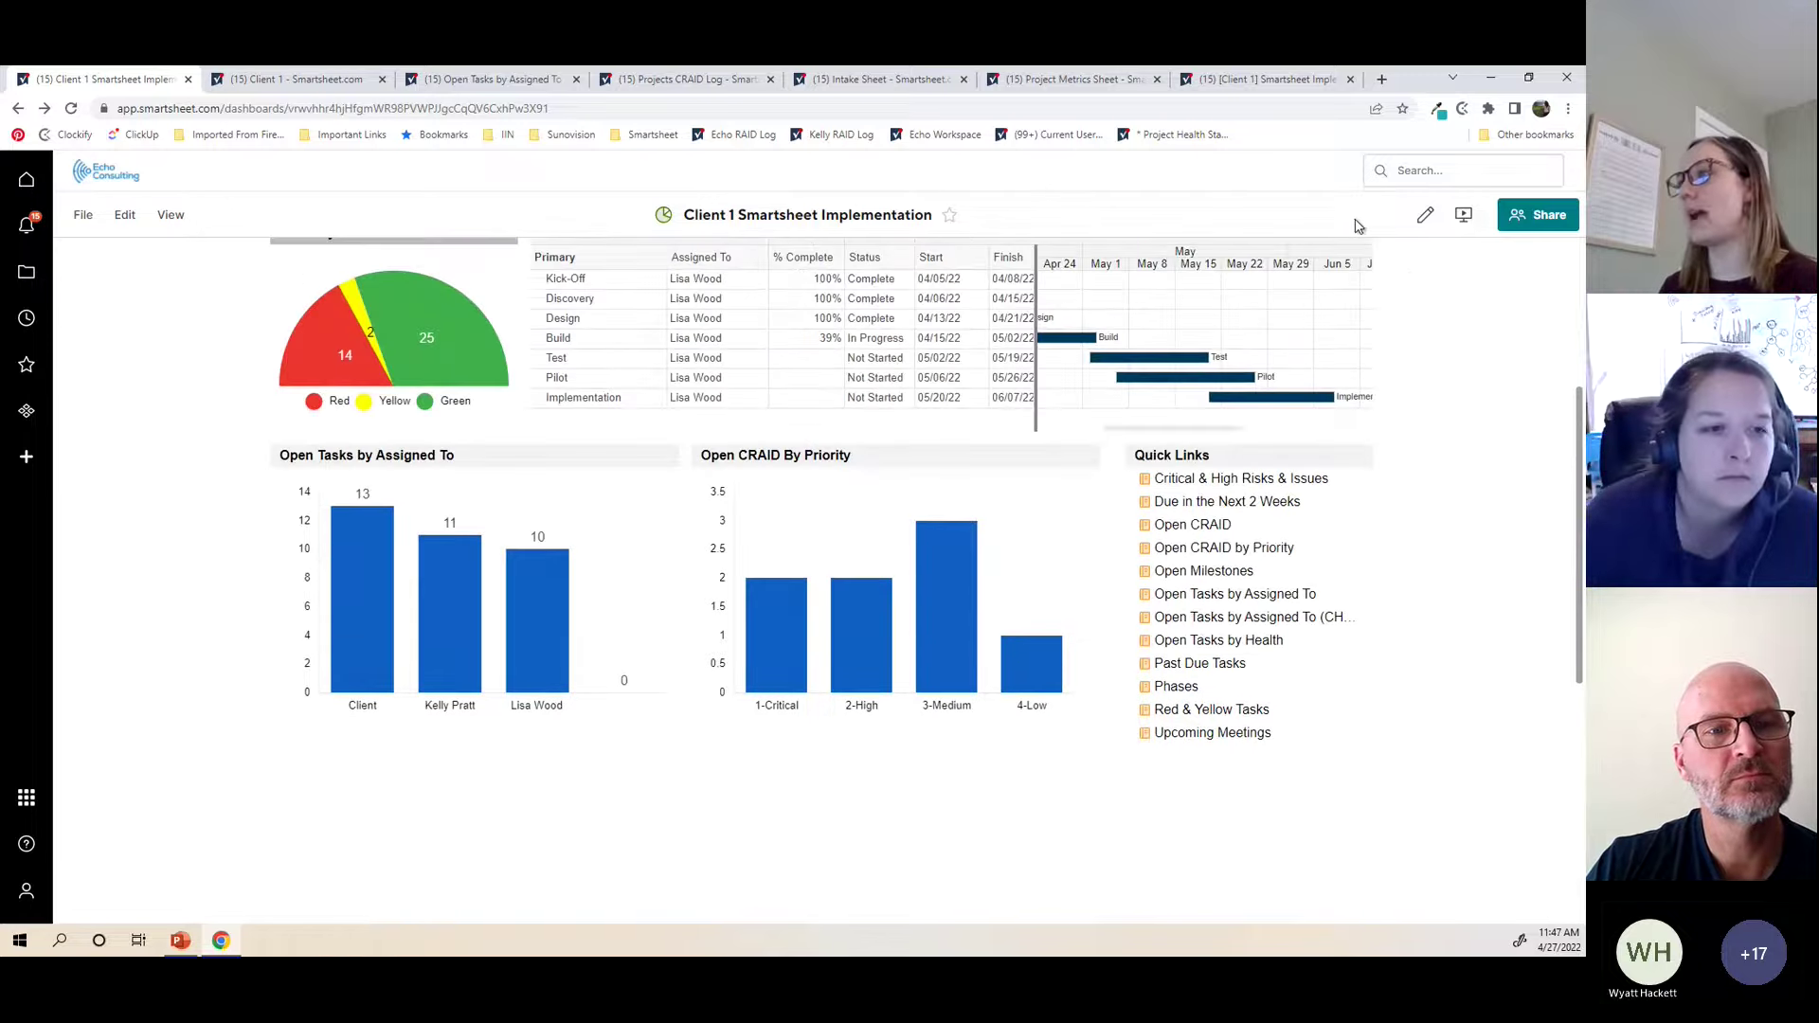
click(1428, 216)
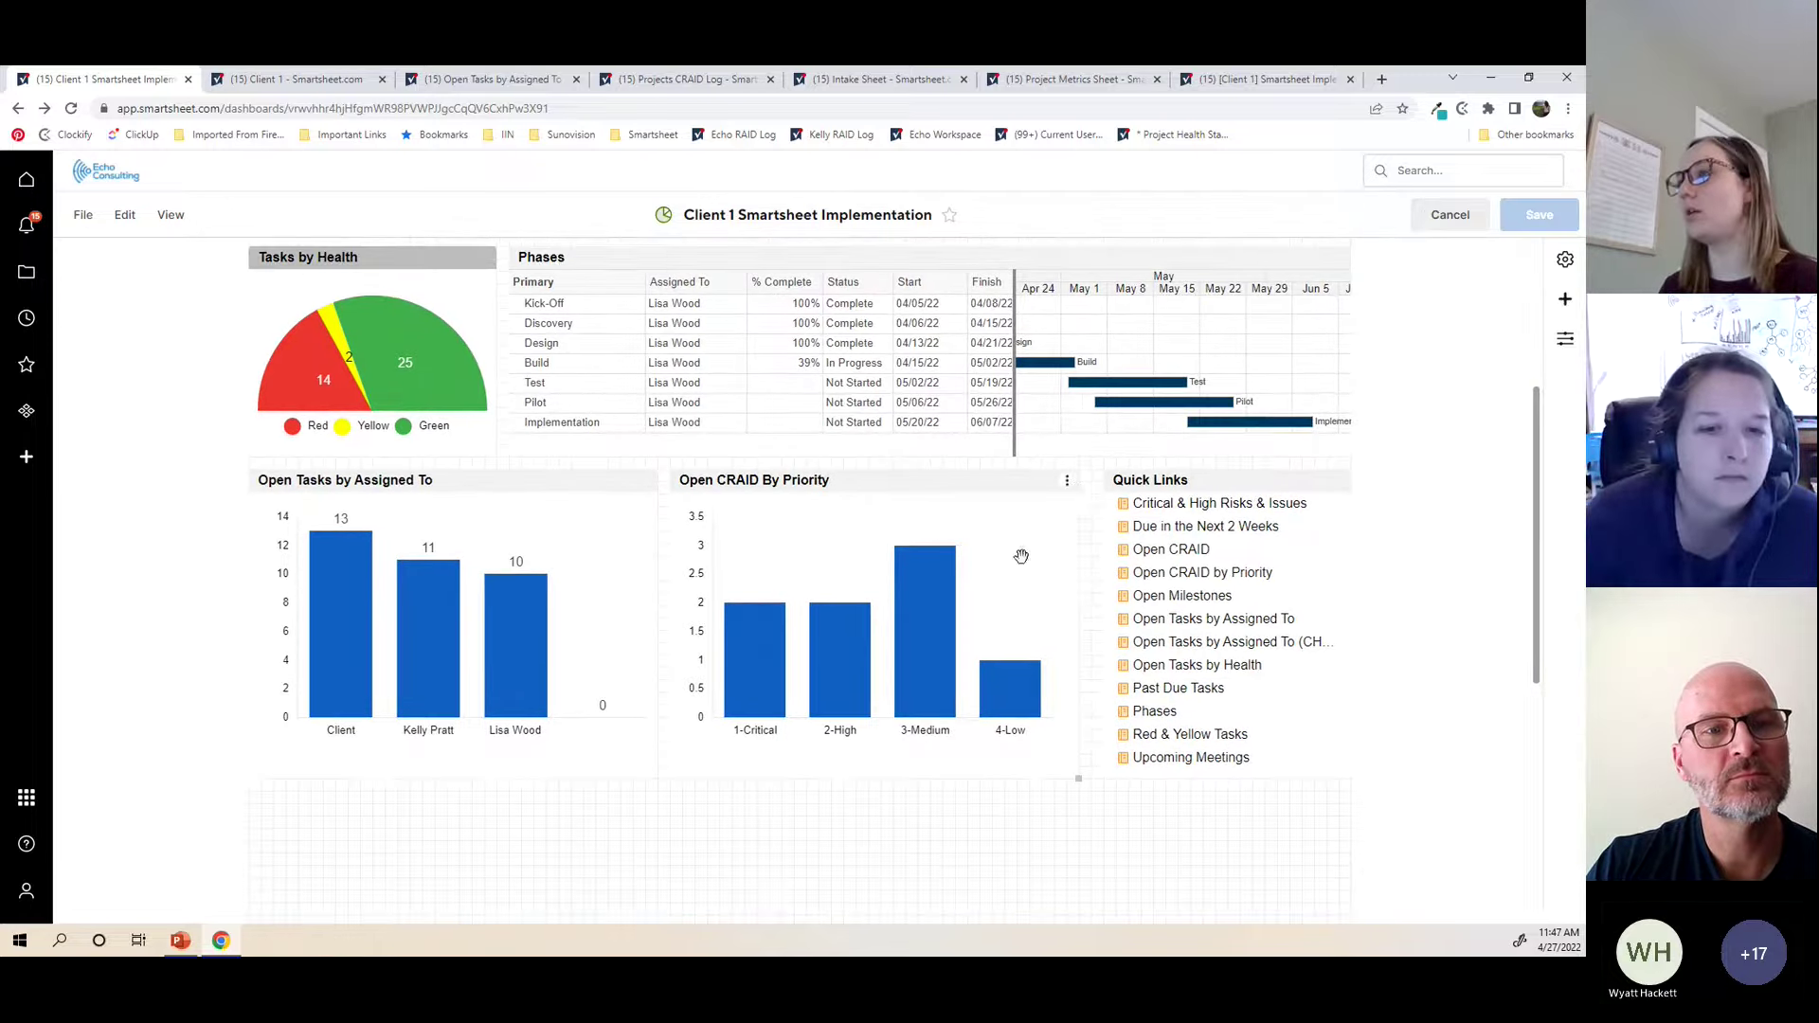
click(1068, 484)
click(1093, 508)
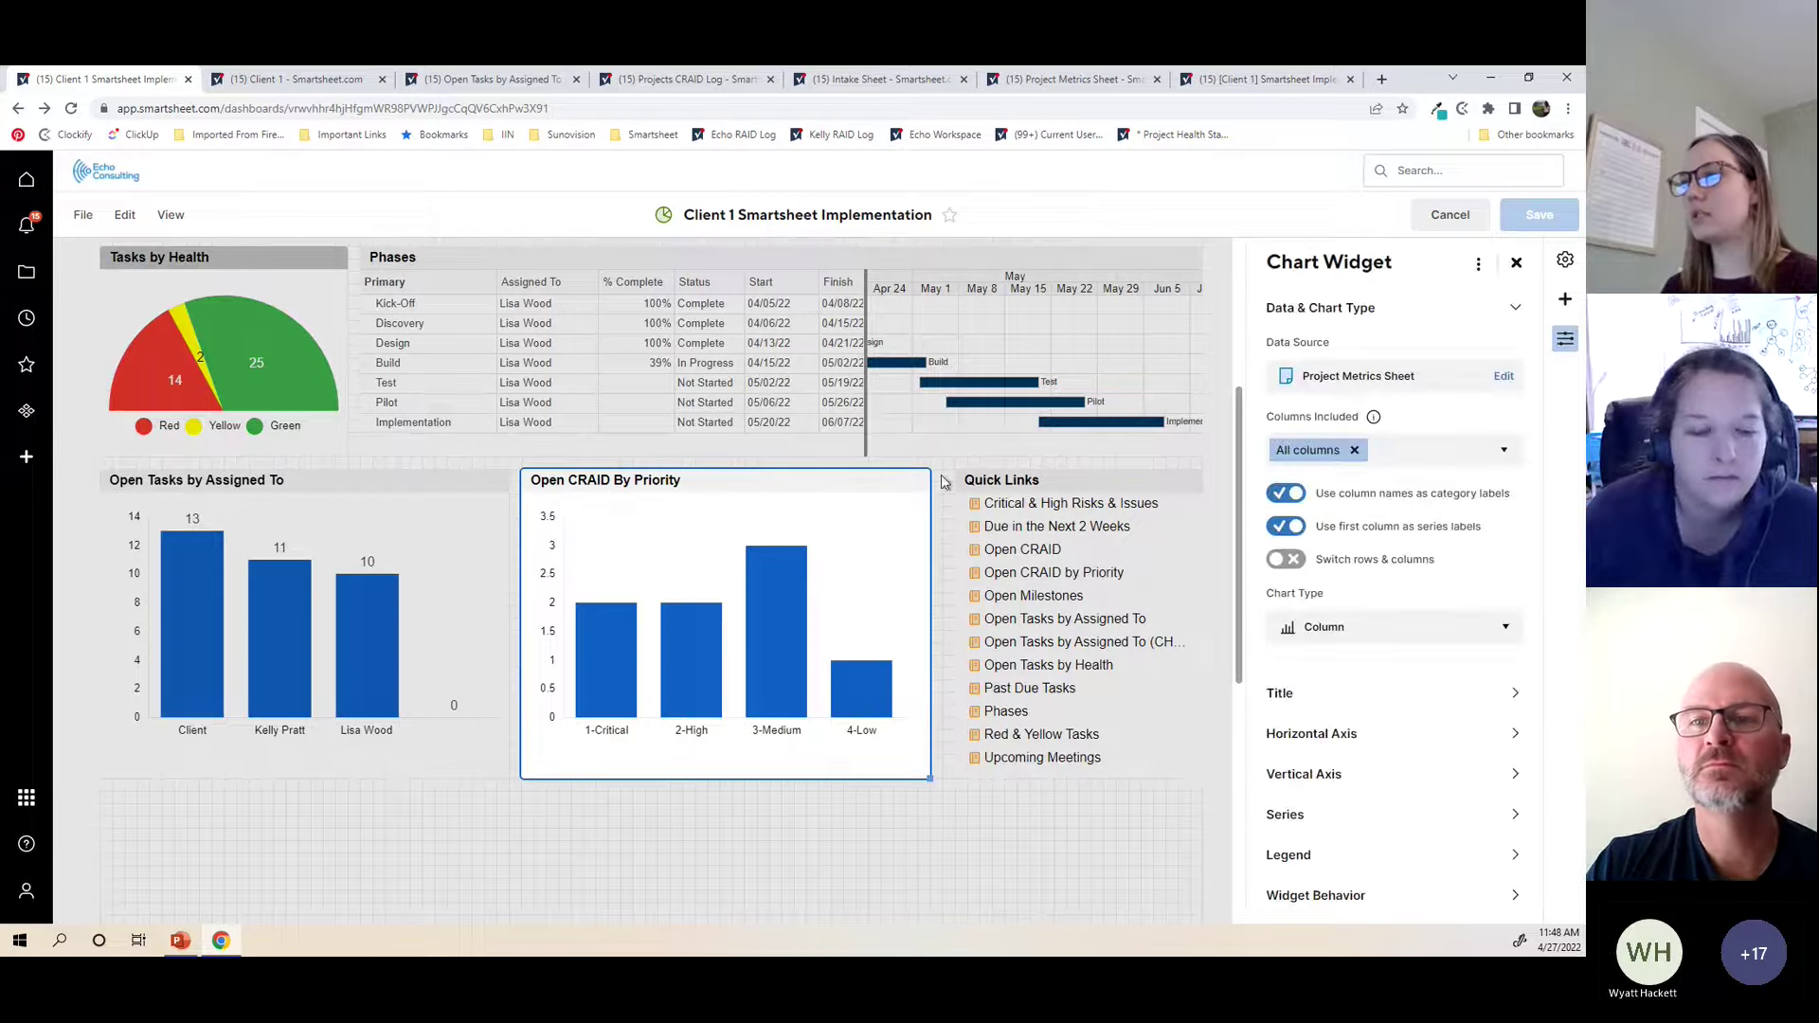
click(947, 532)
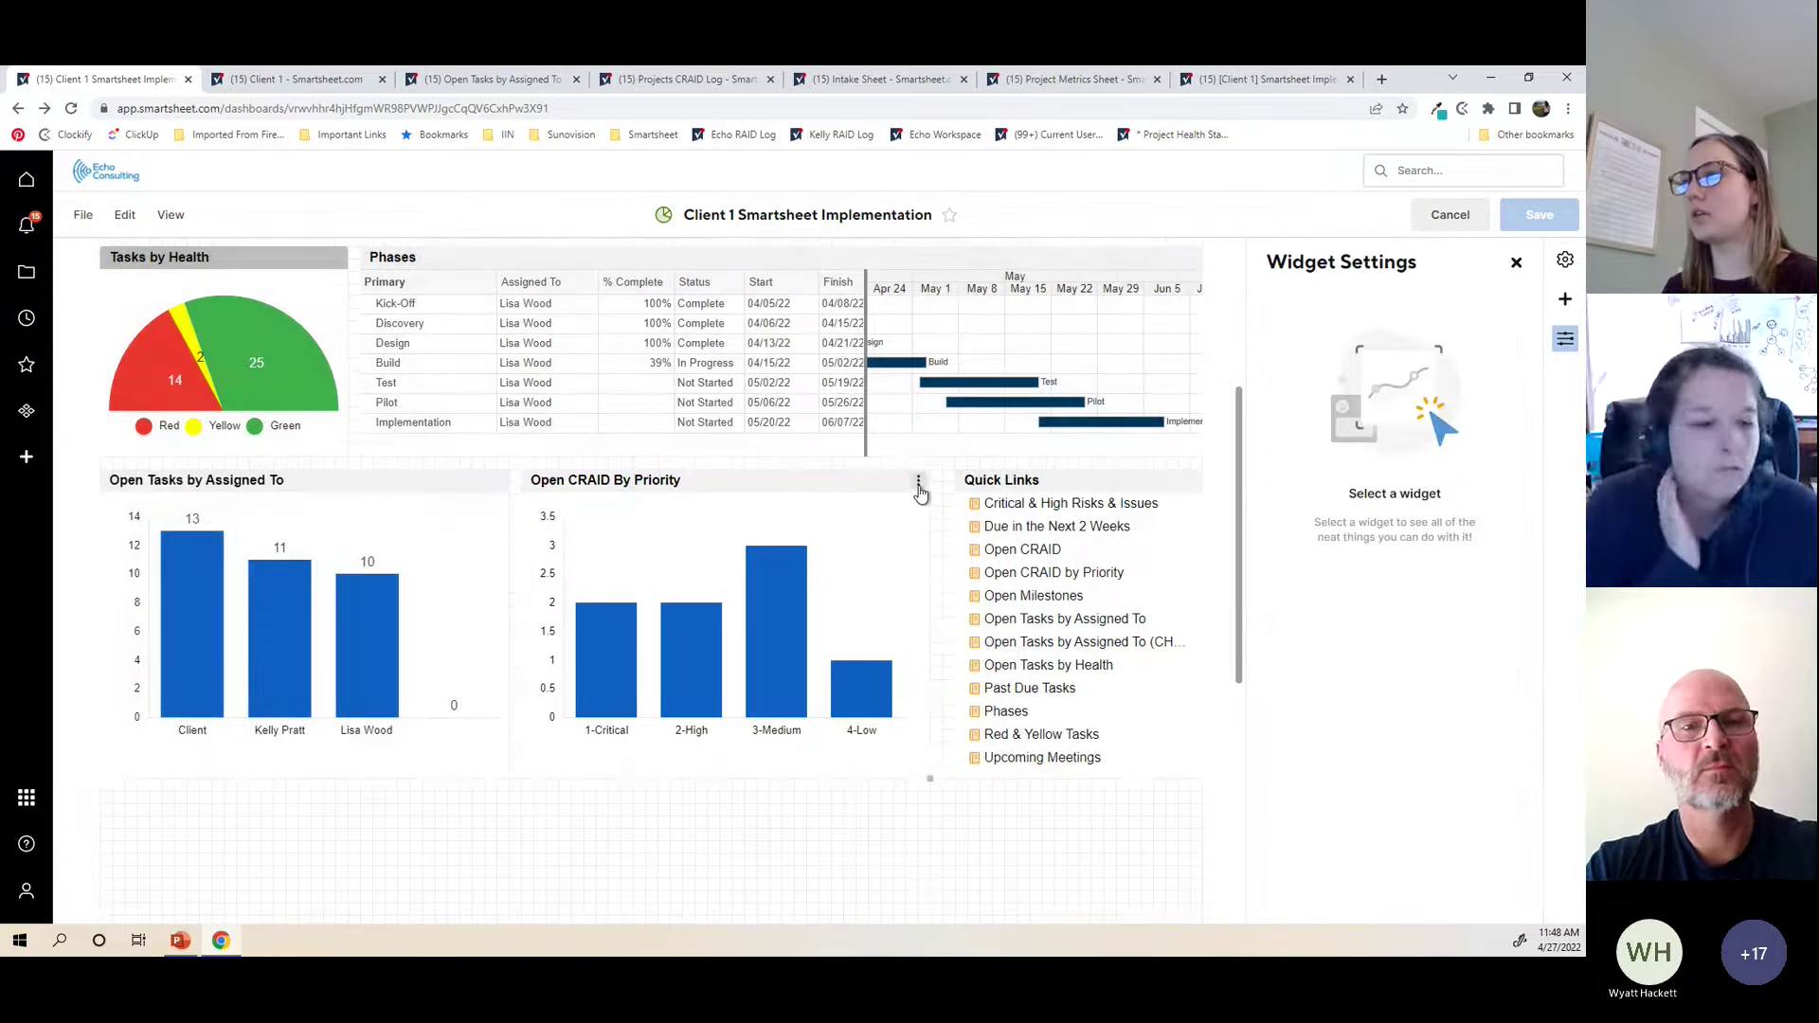
click(919, 483)
click(969, 510)
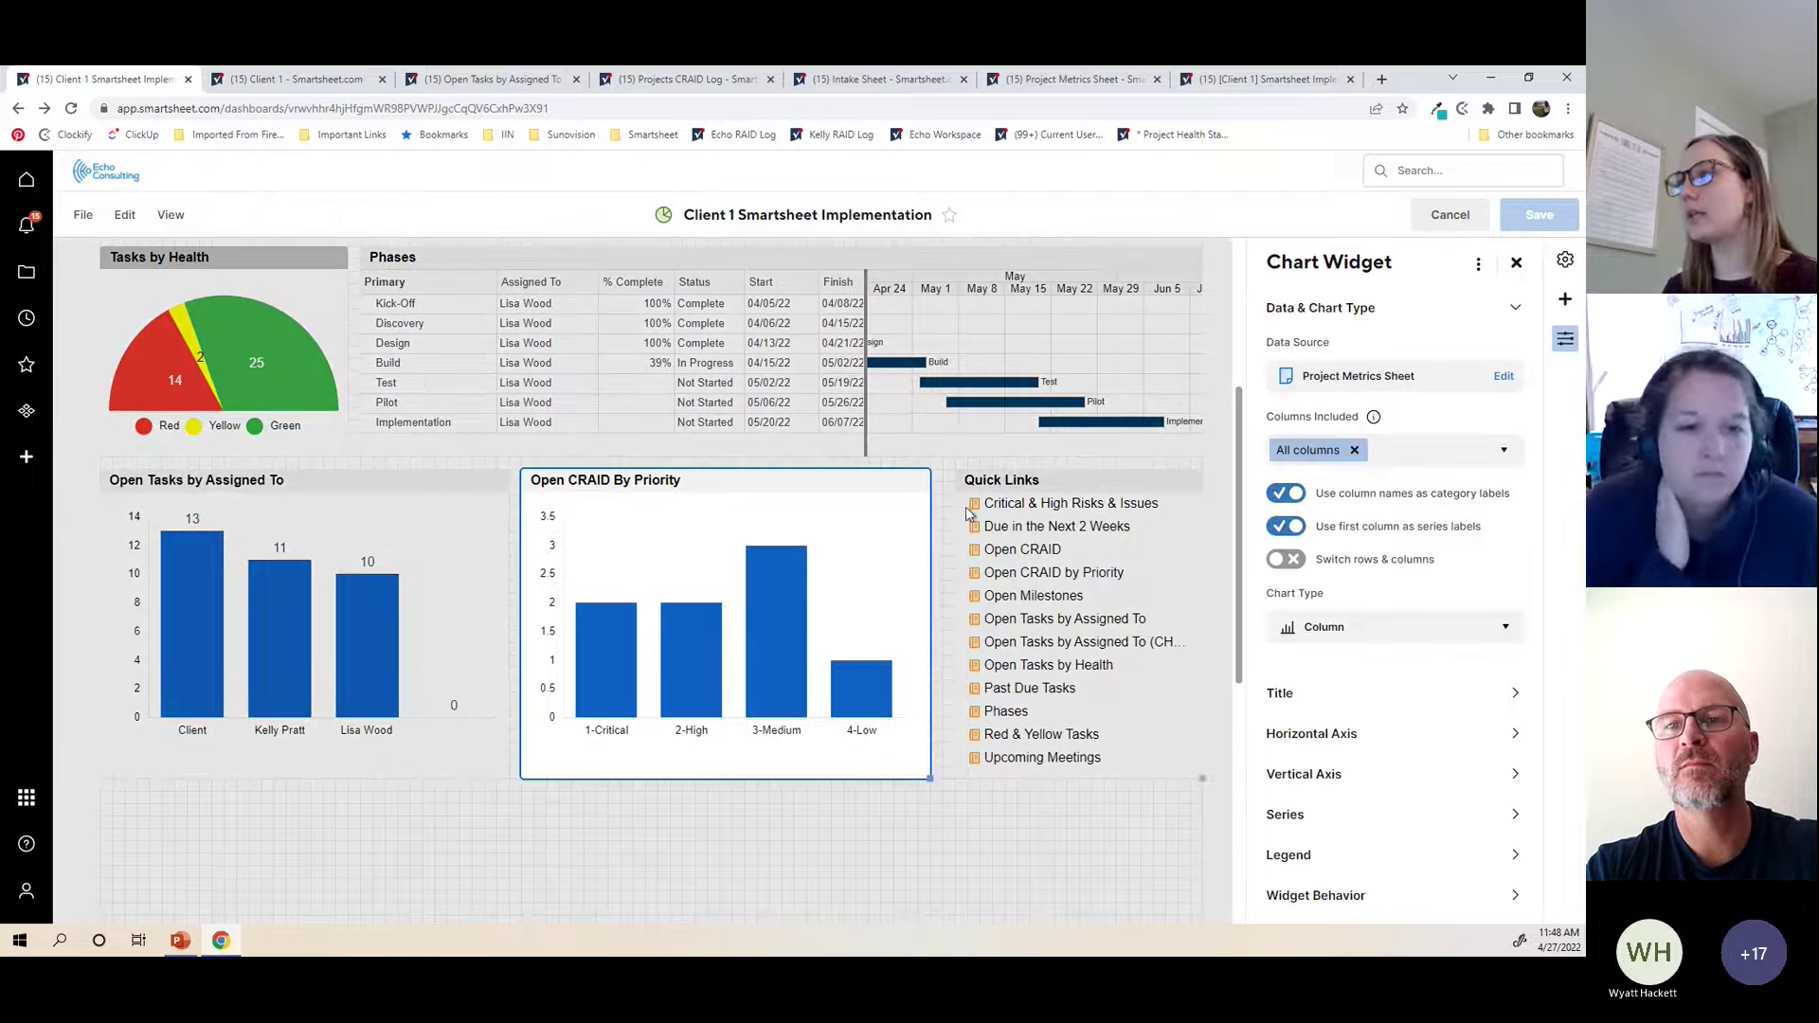
Step: Replace the chart data with the Project Metrics Sheet grid of Action through Decision by 1-Critical through 4-Low, shown as Stacked Column
click(1504, 376)
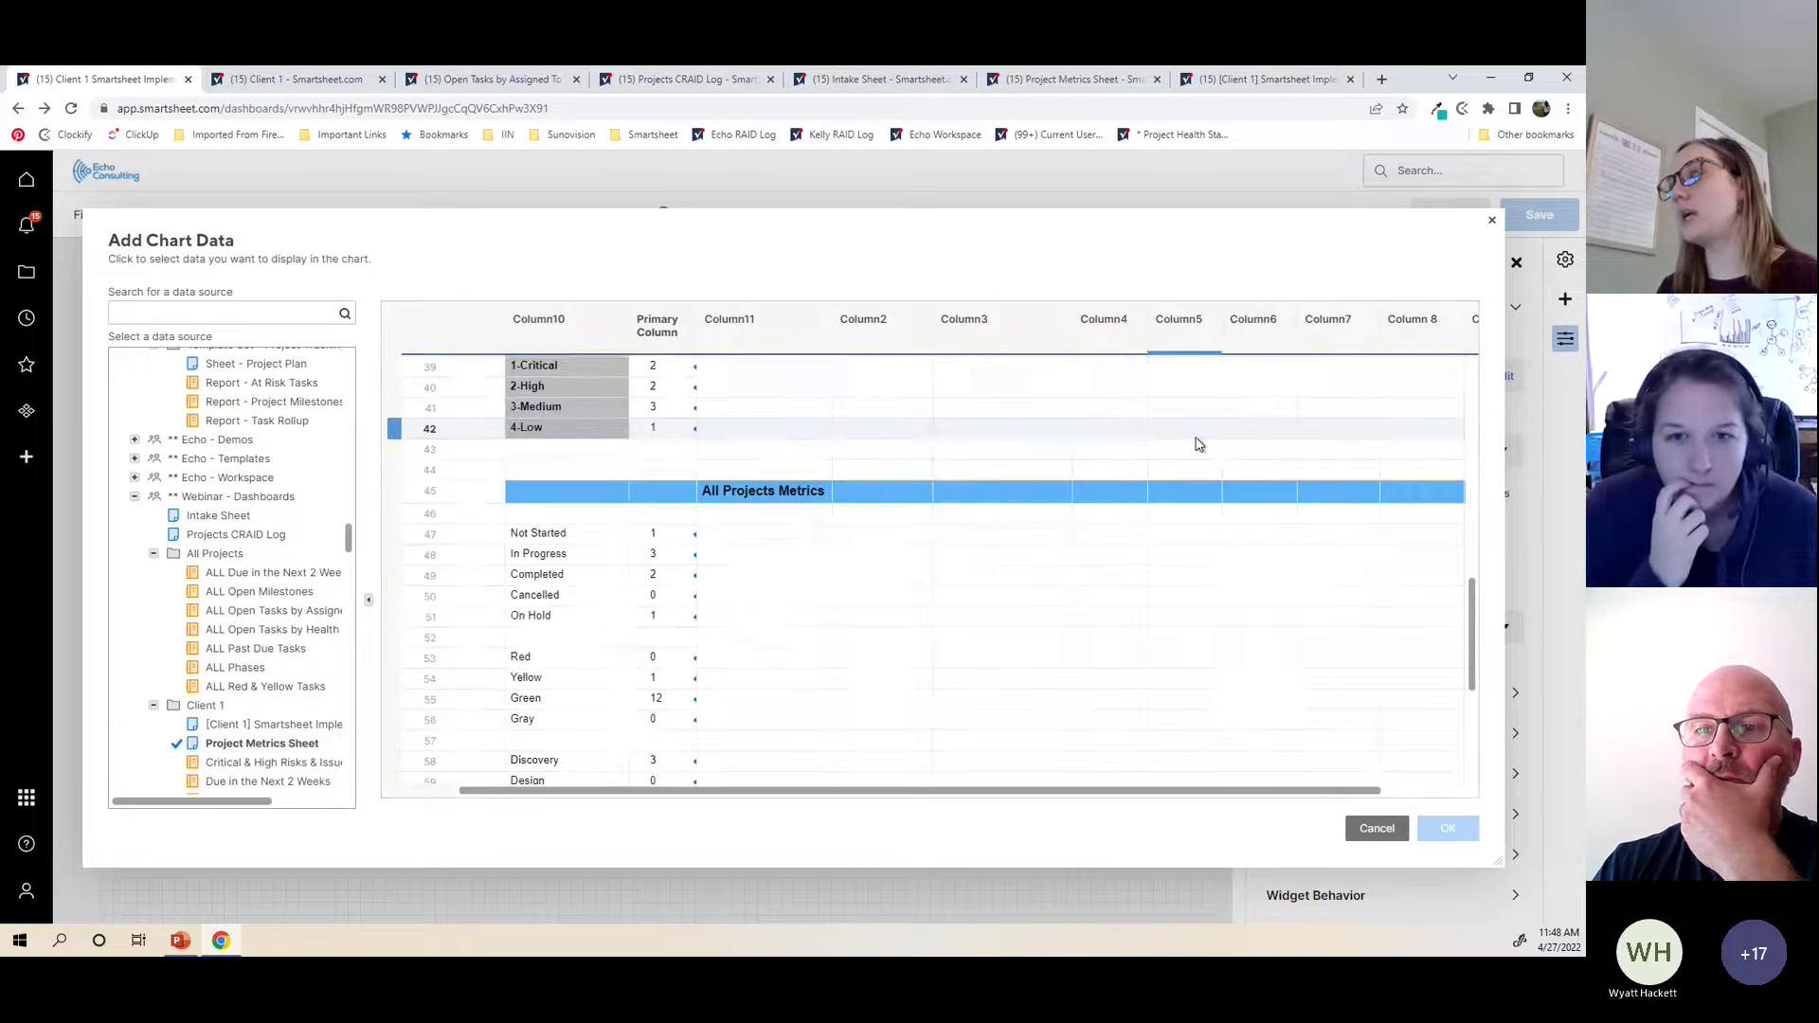
scroll(1149, 498, up, 2)
scroll(1150, 497, up, 2)
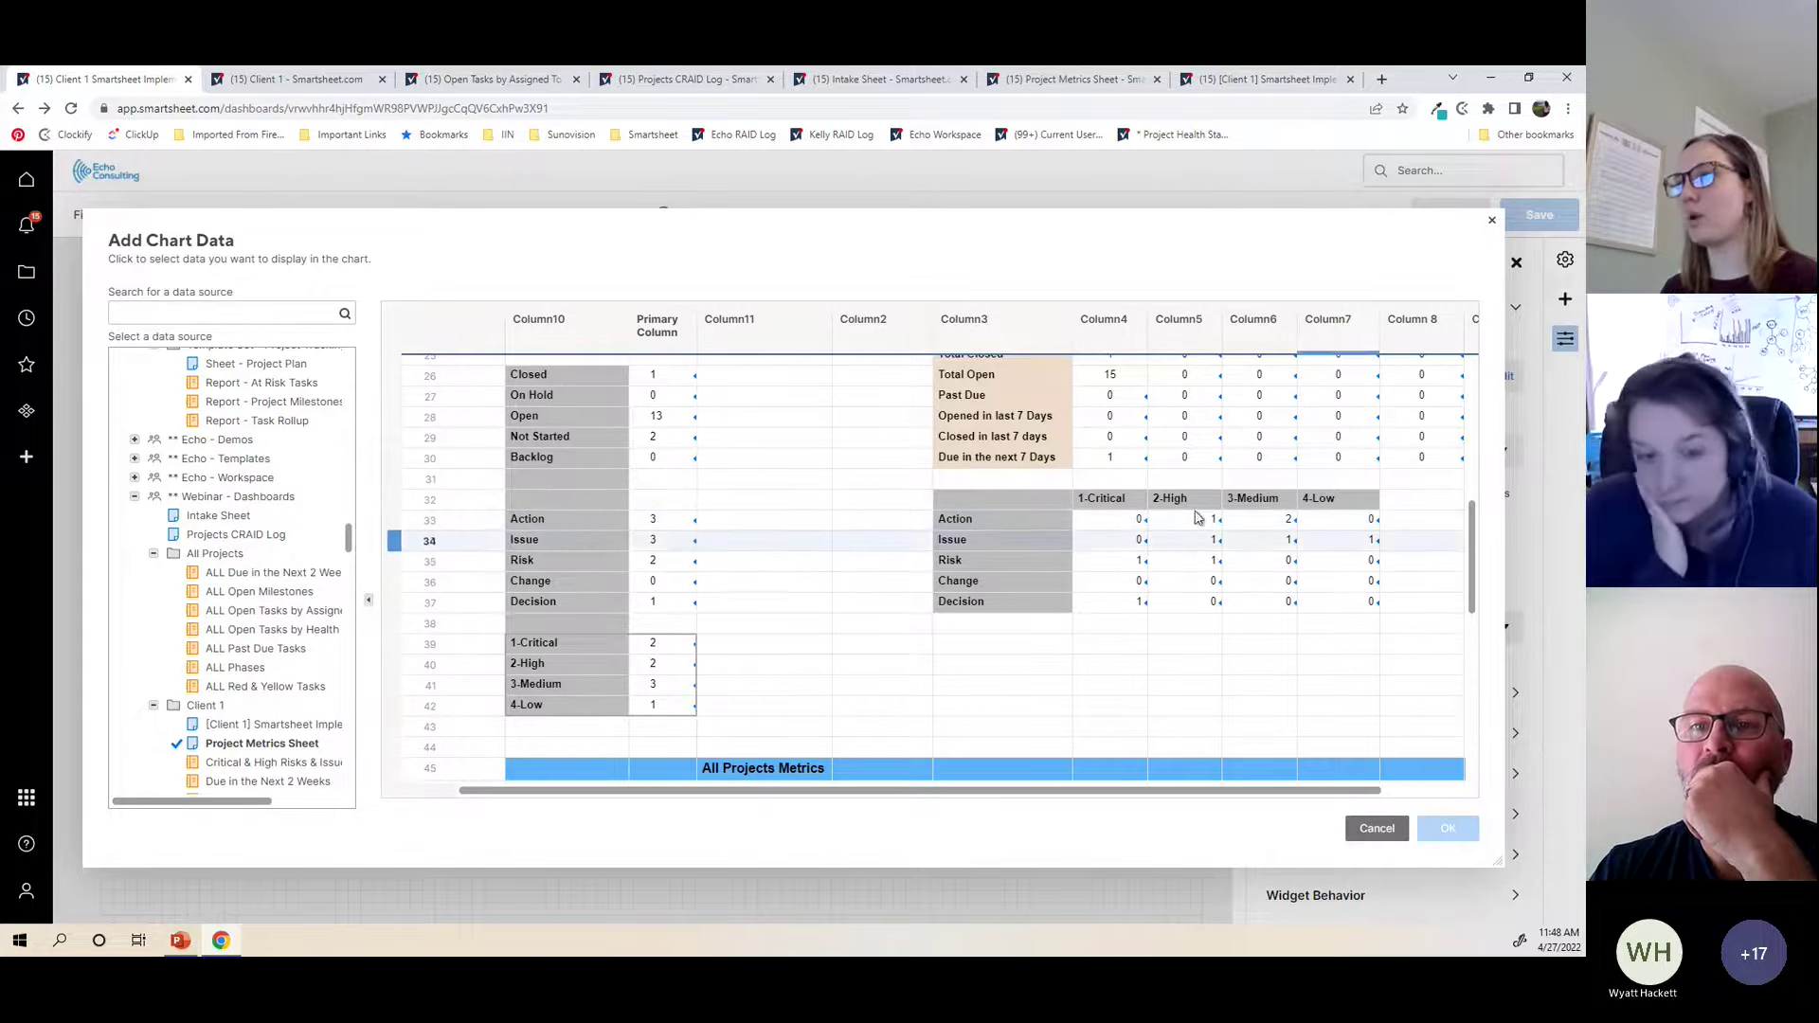
drag(1012, 500, 1353, 609)
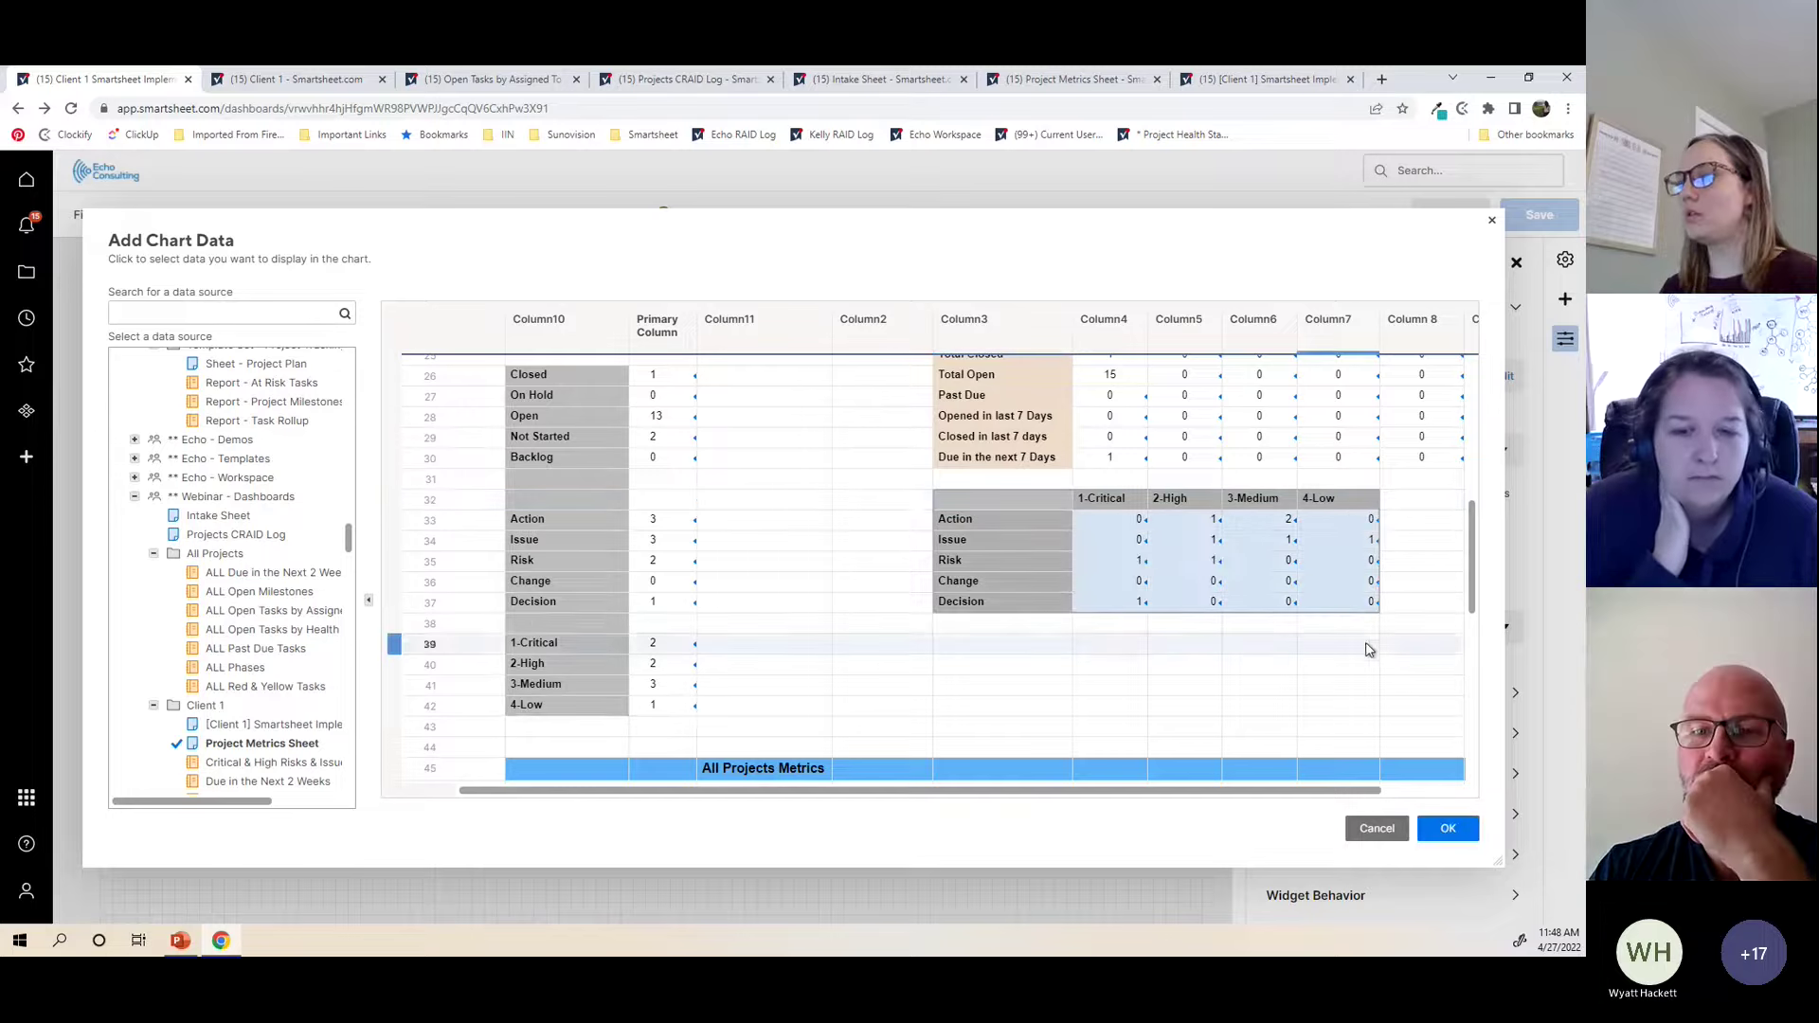
click(1448, 829)
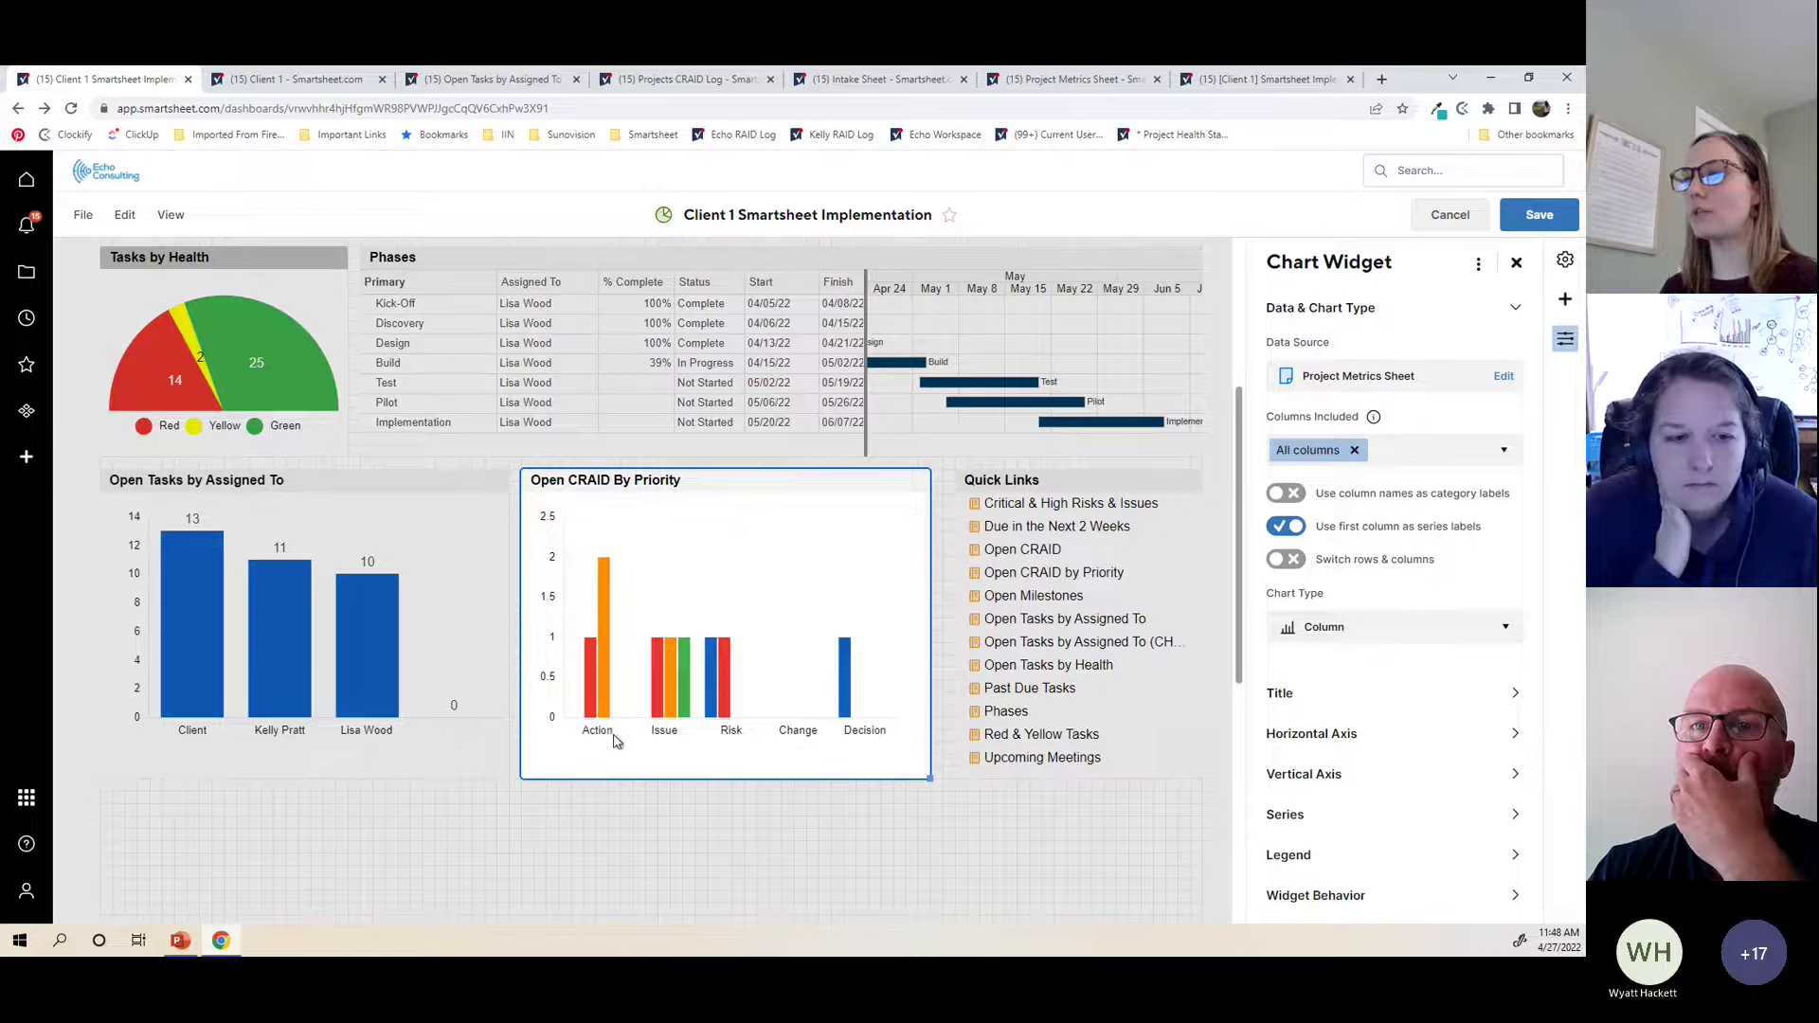
click(1424, 642)
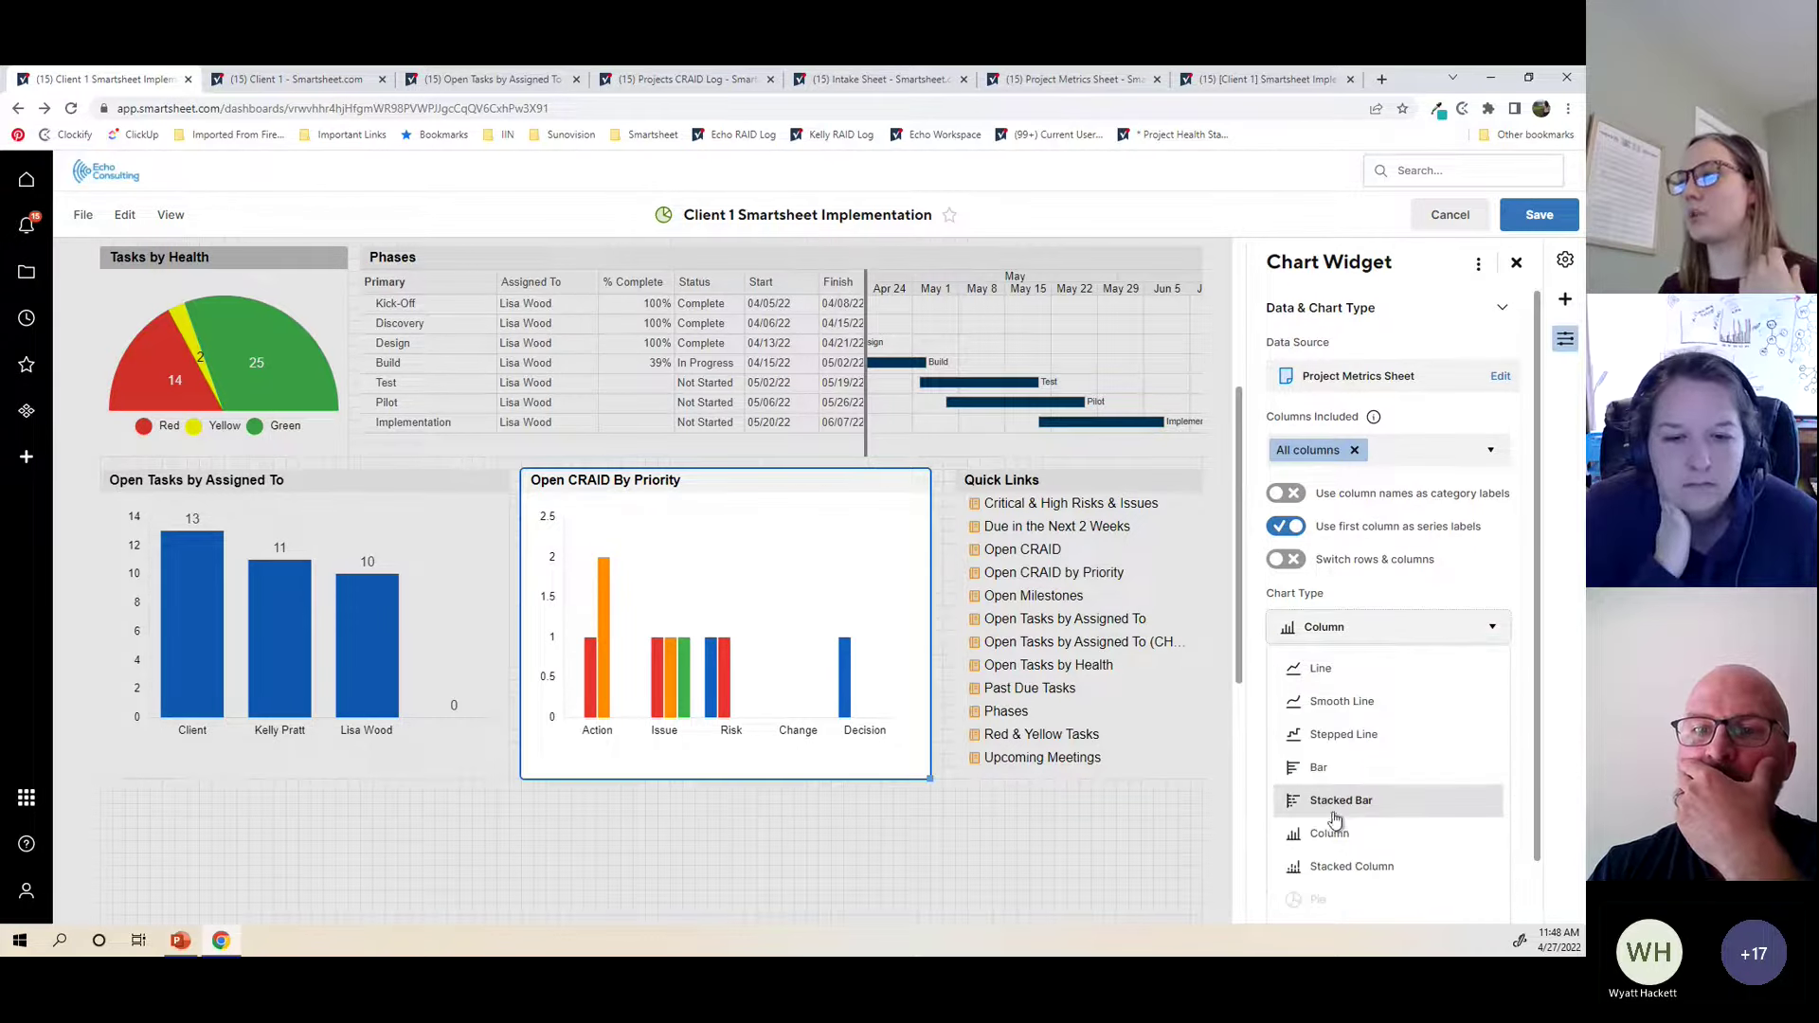
click(1338, 866)
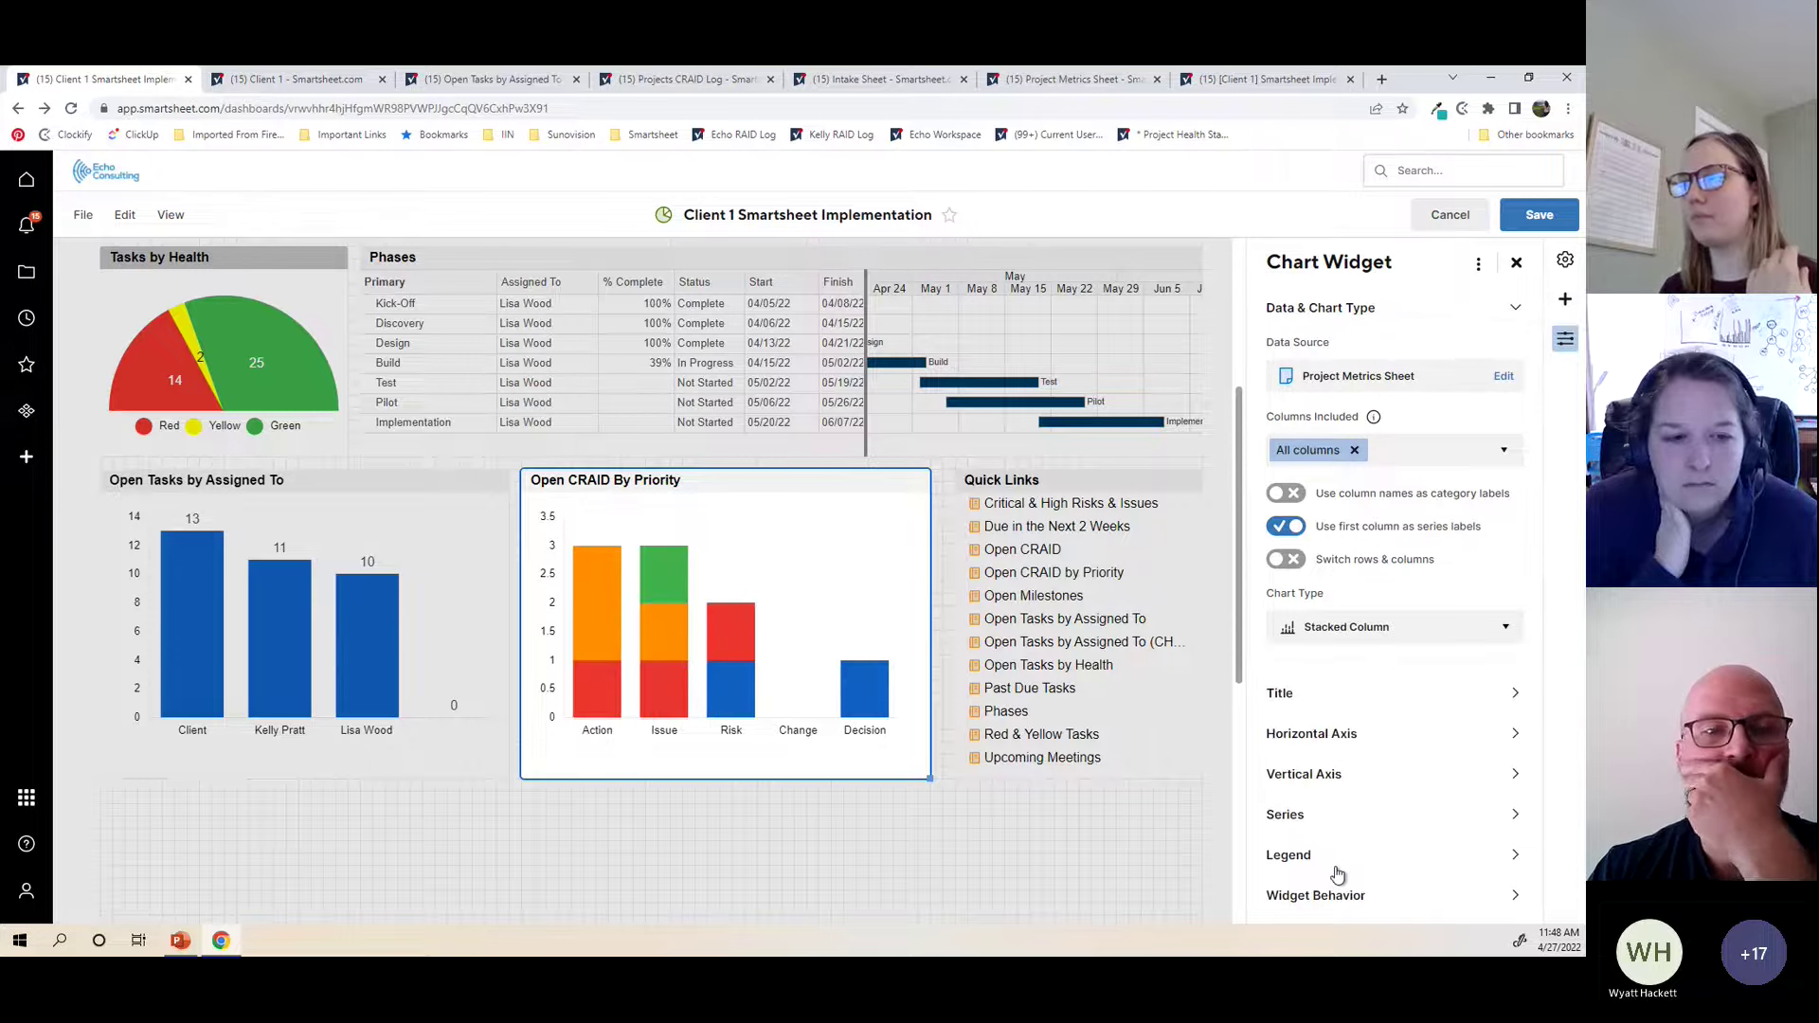
Step: Try the stacked column chart with rows and columns switched, and restore the unswitched Stacked Column layout
click(1284, 560)
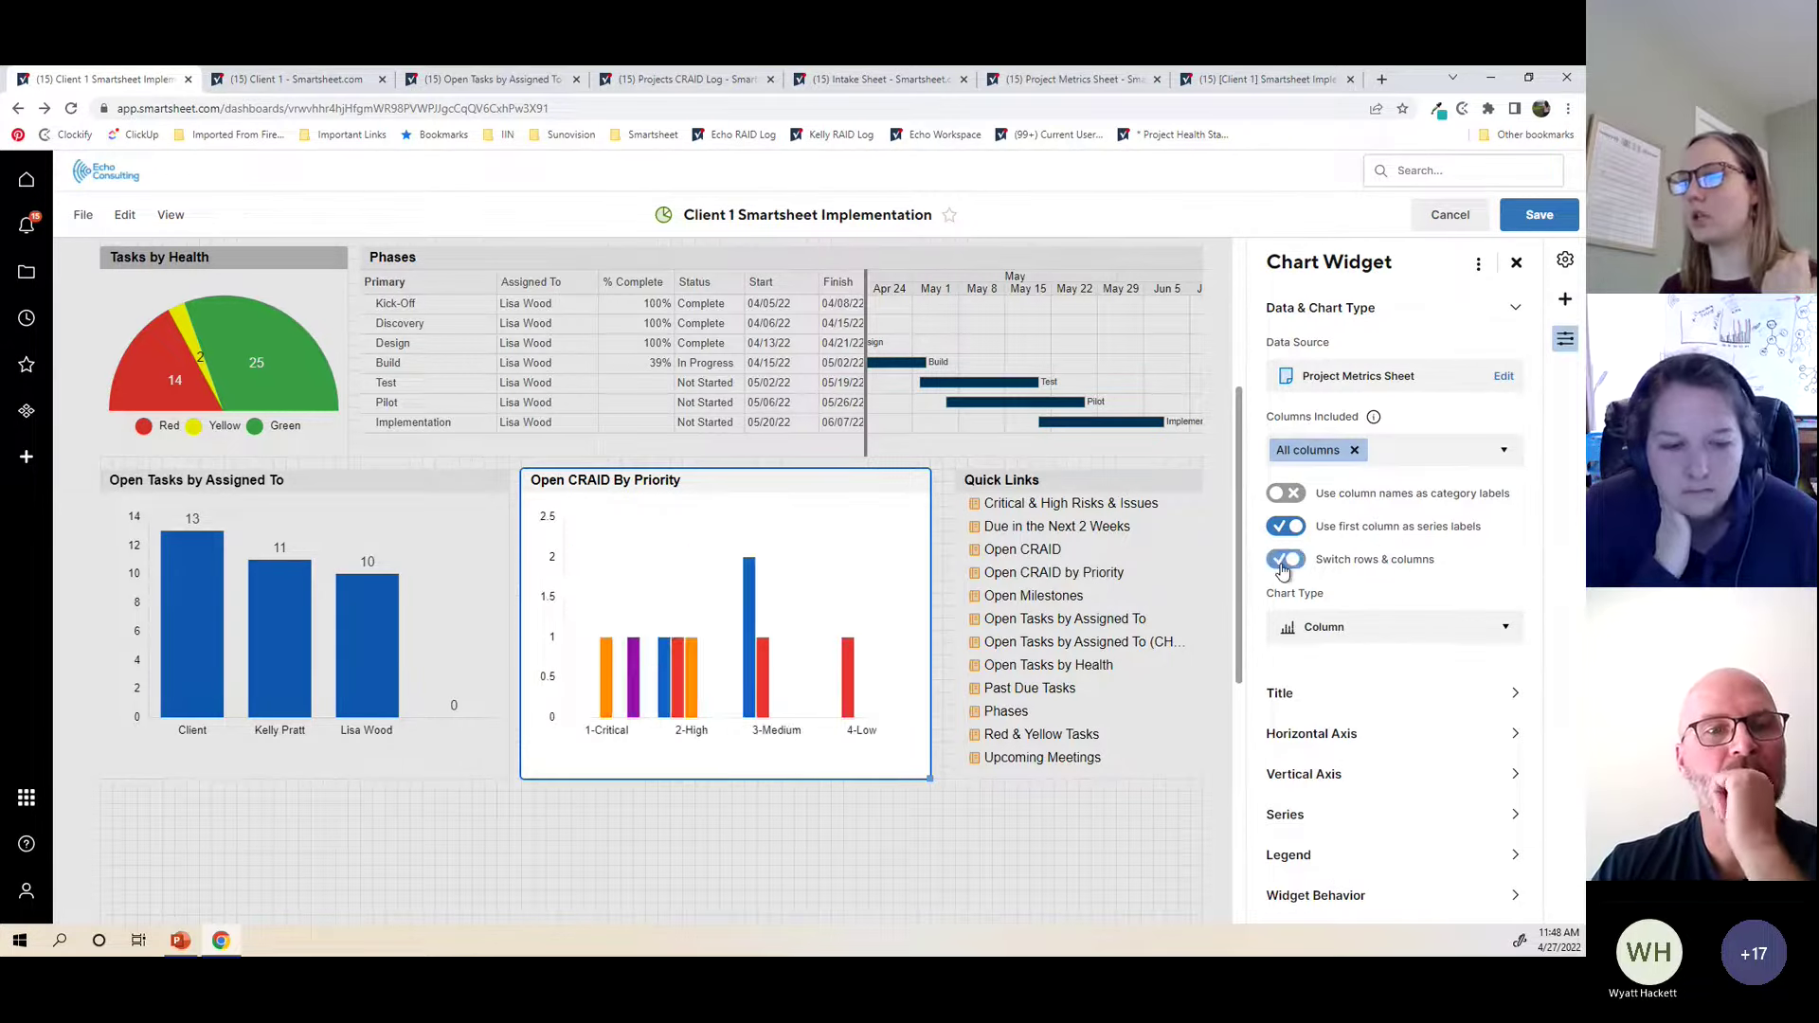
click(1327, 627)
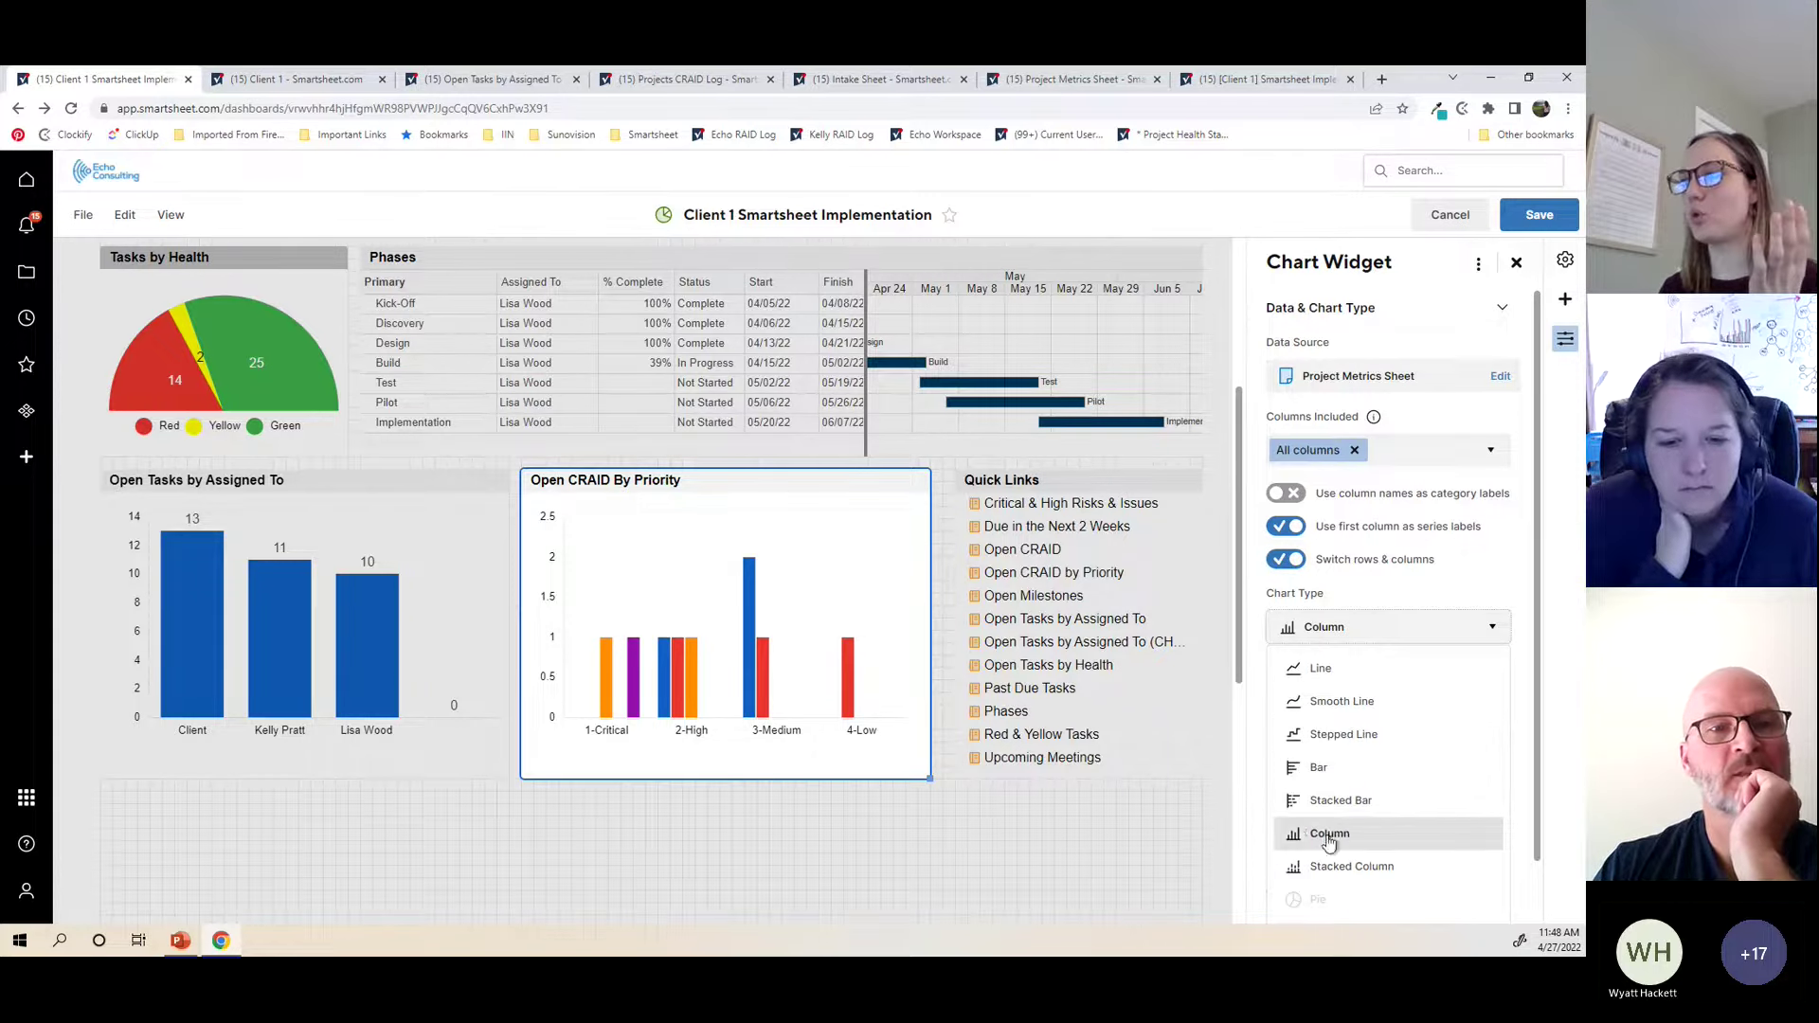
click(1324, 869)
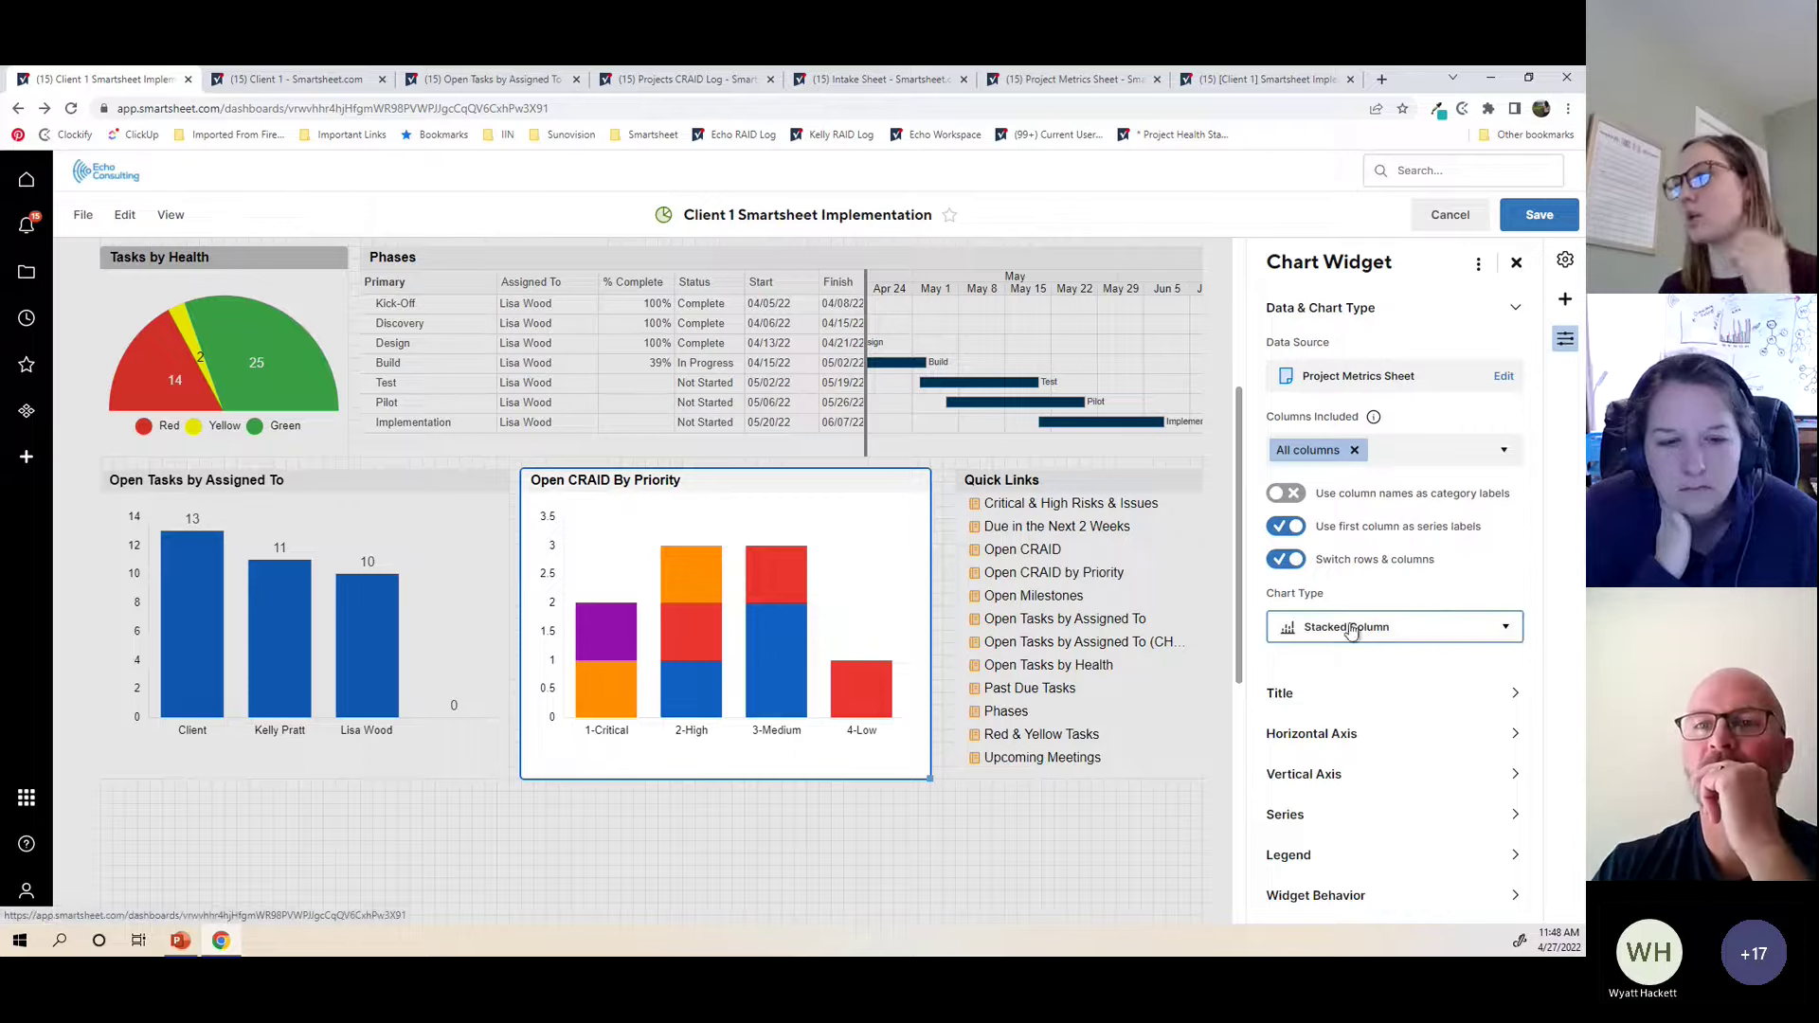
click(1299, 559)
click(1383, 627)
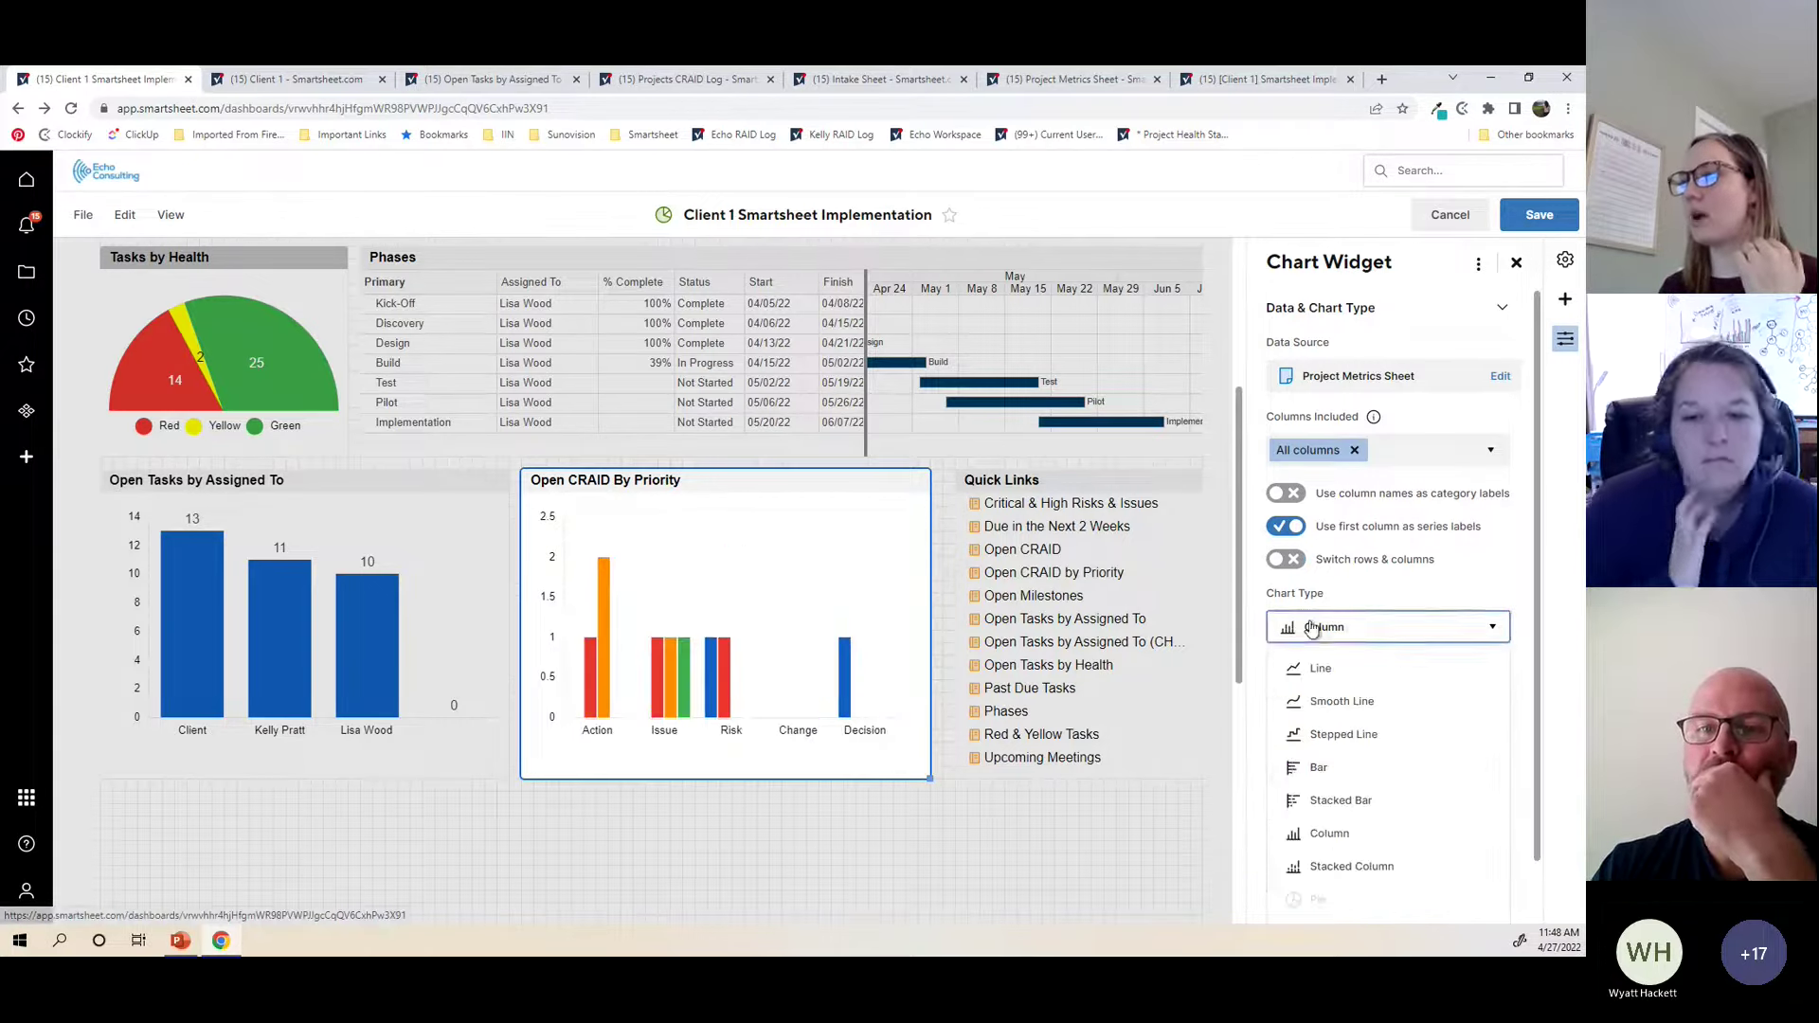
click(1335, 868)
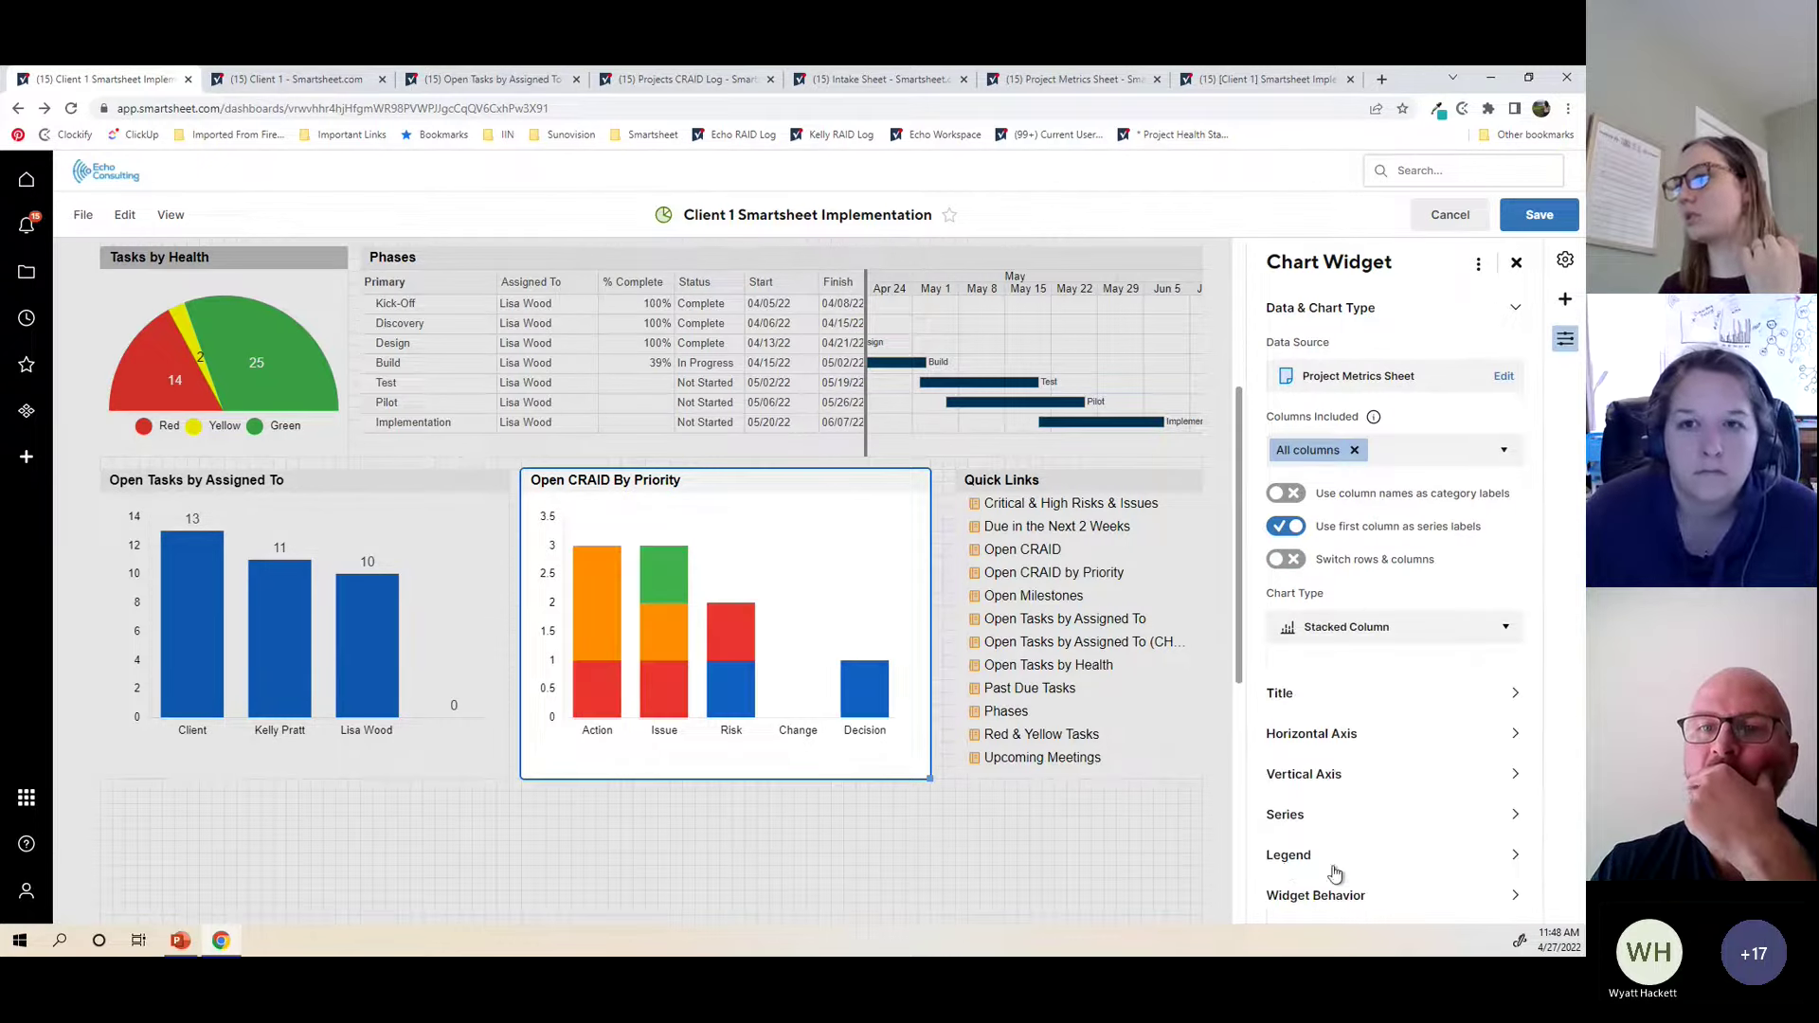
Step: Set the Open CRAID By Priority chart's legend position to Bottom and look at the list of its individual series
click(1302, 857)
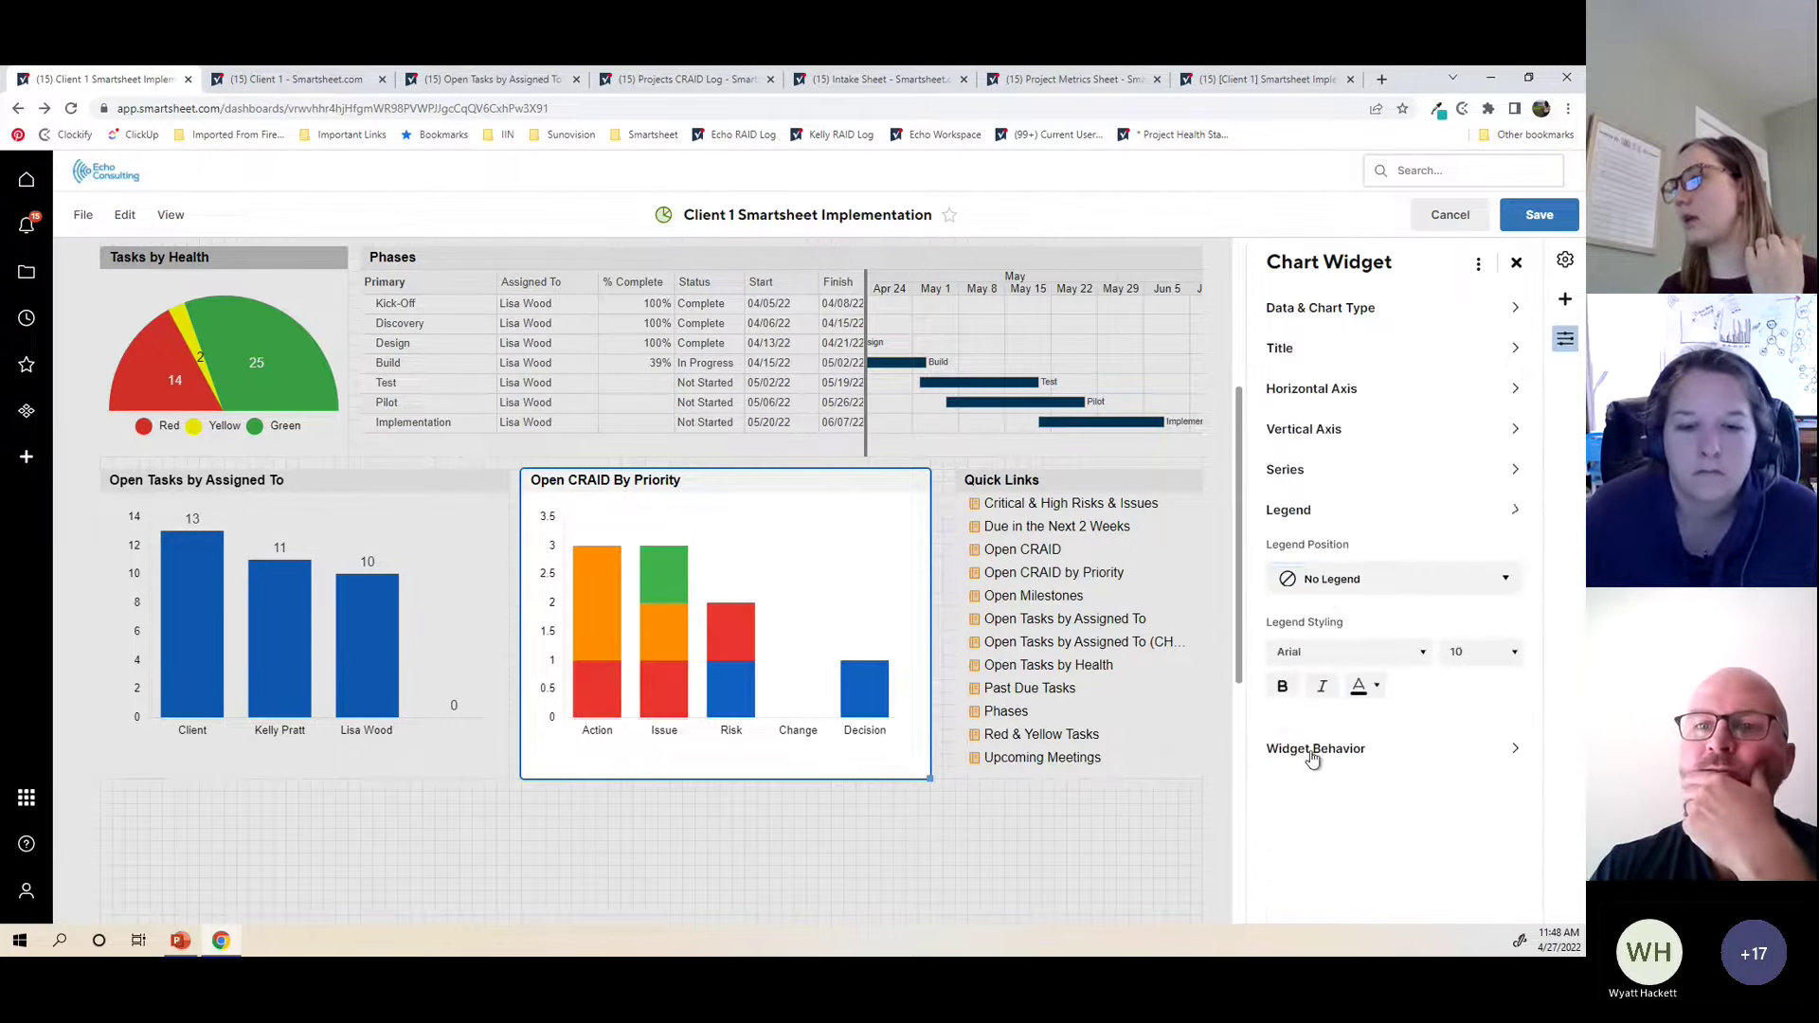
click(1343, 582)
click(1360, 686)
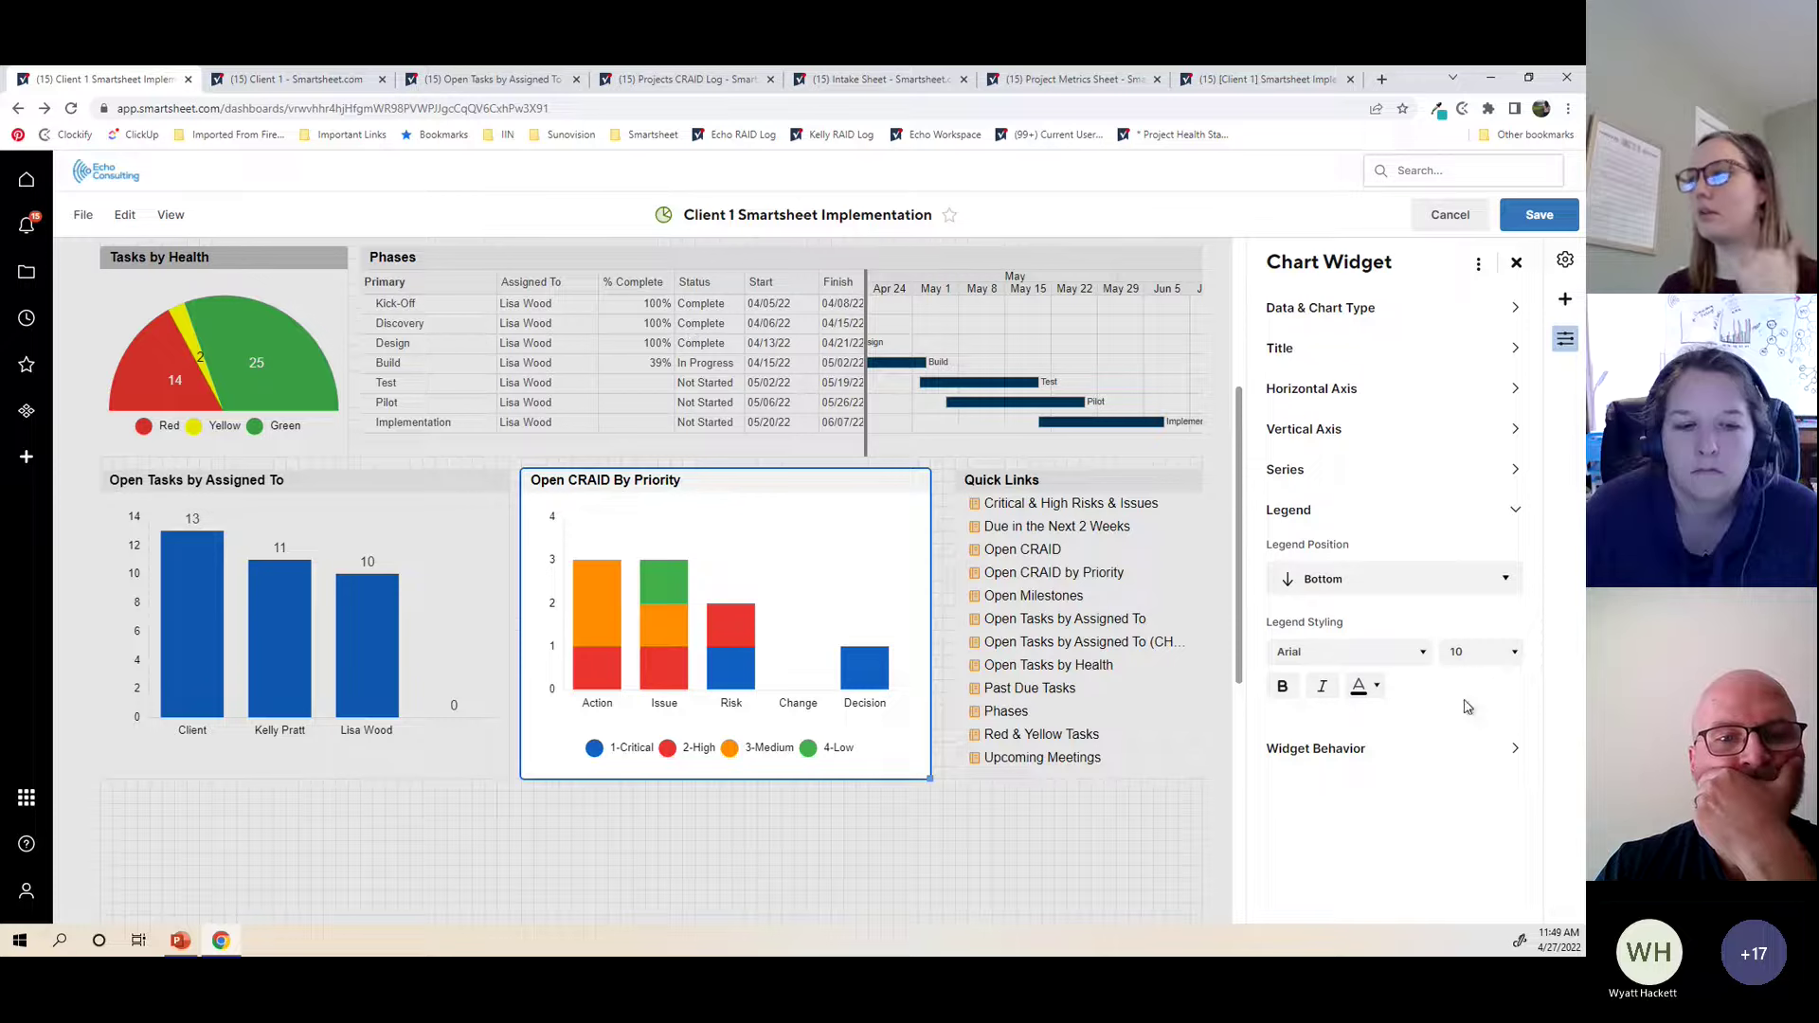
click(1305, 471)
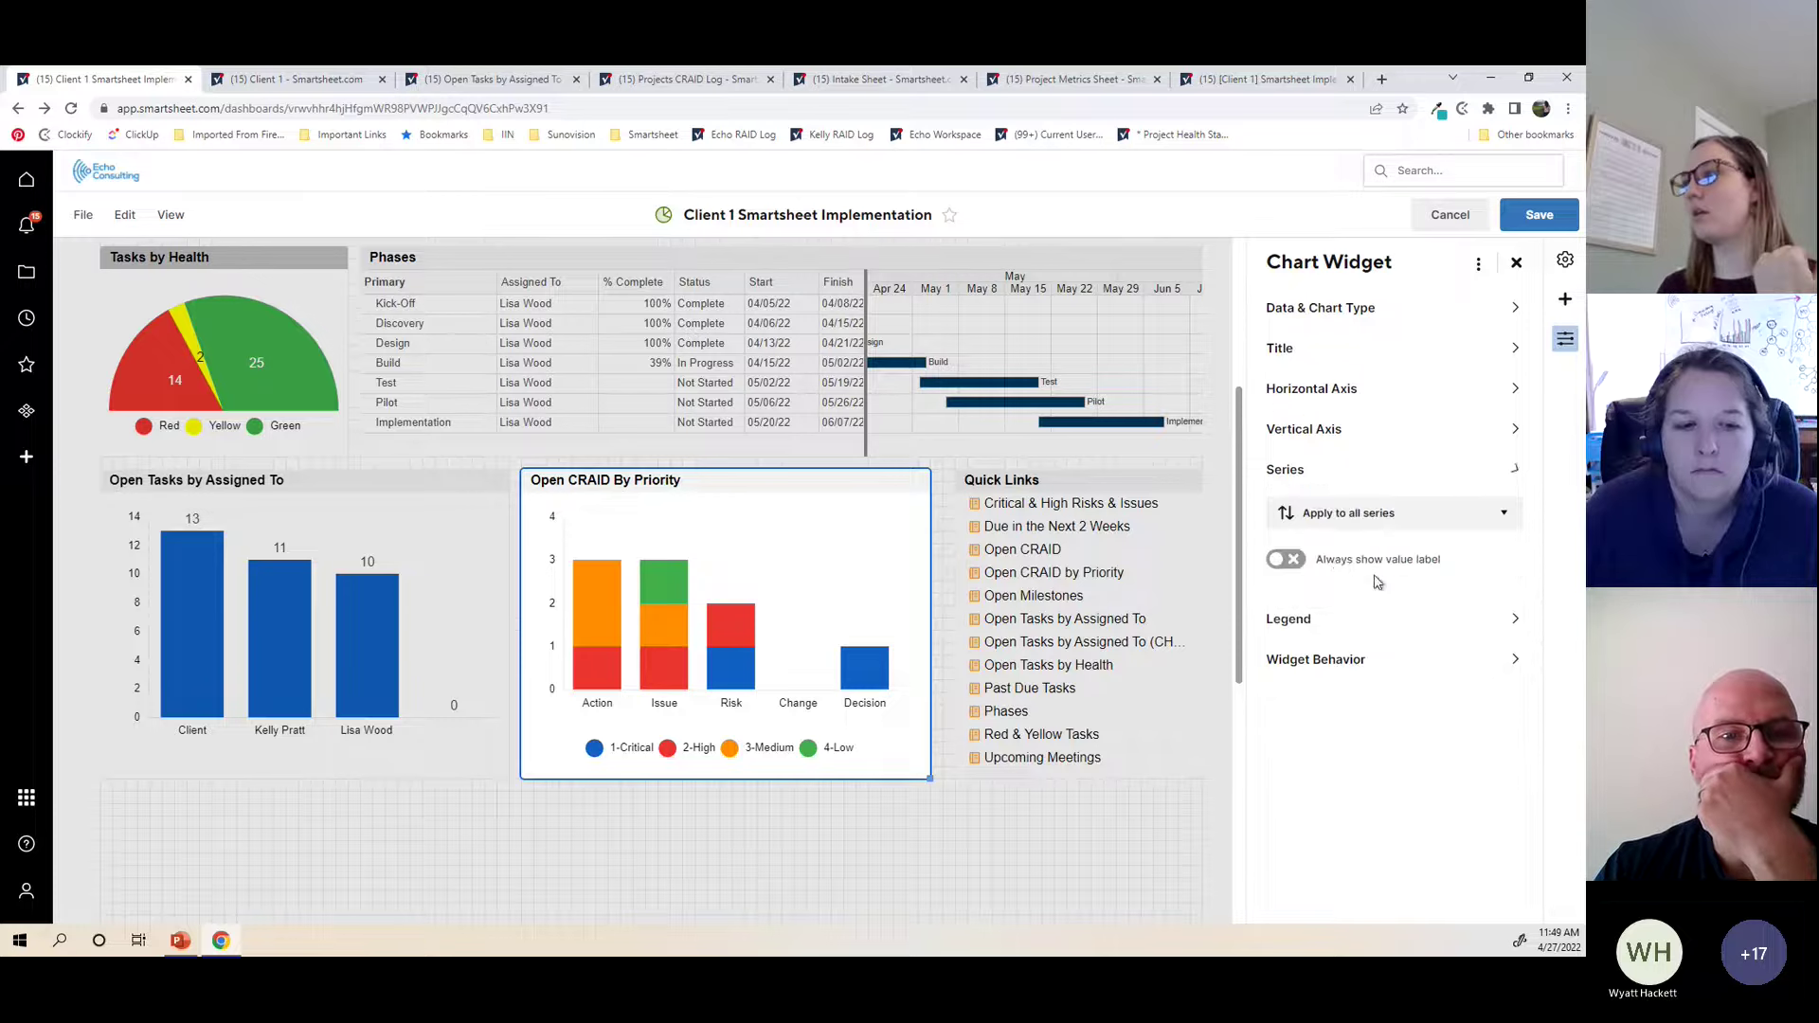
click(1340, 528)
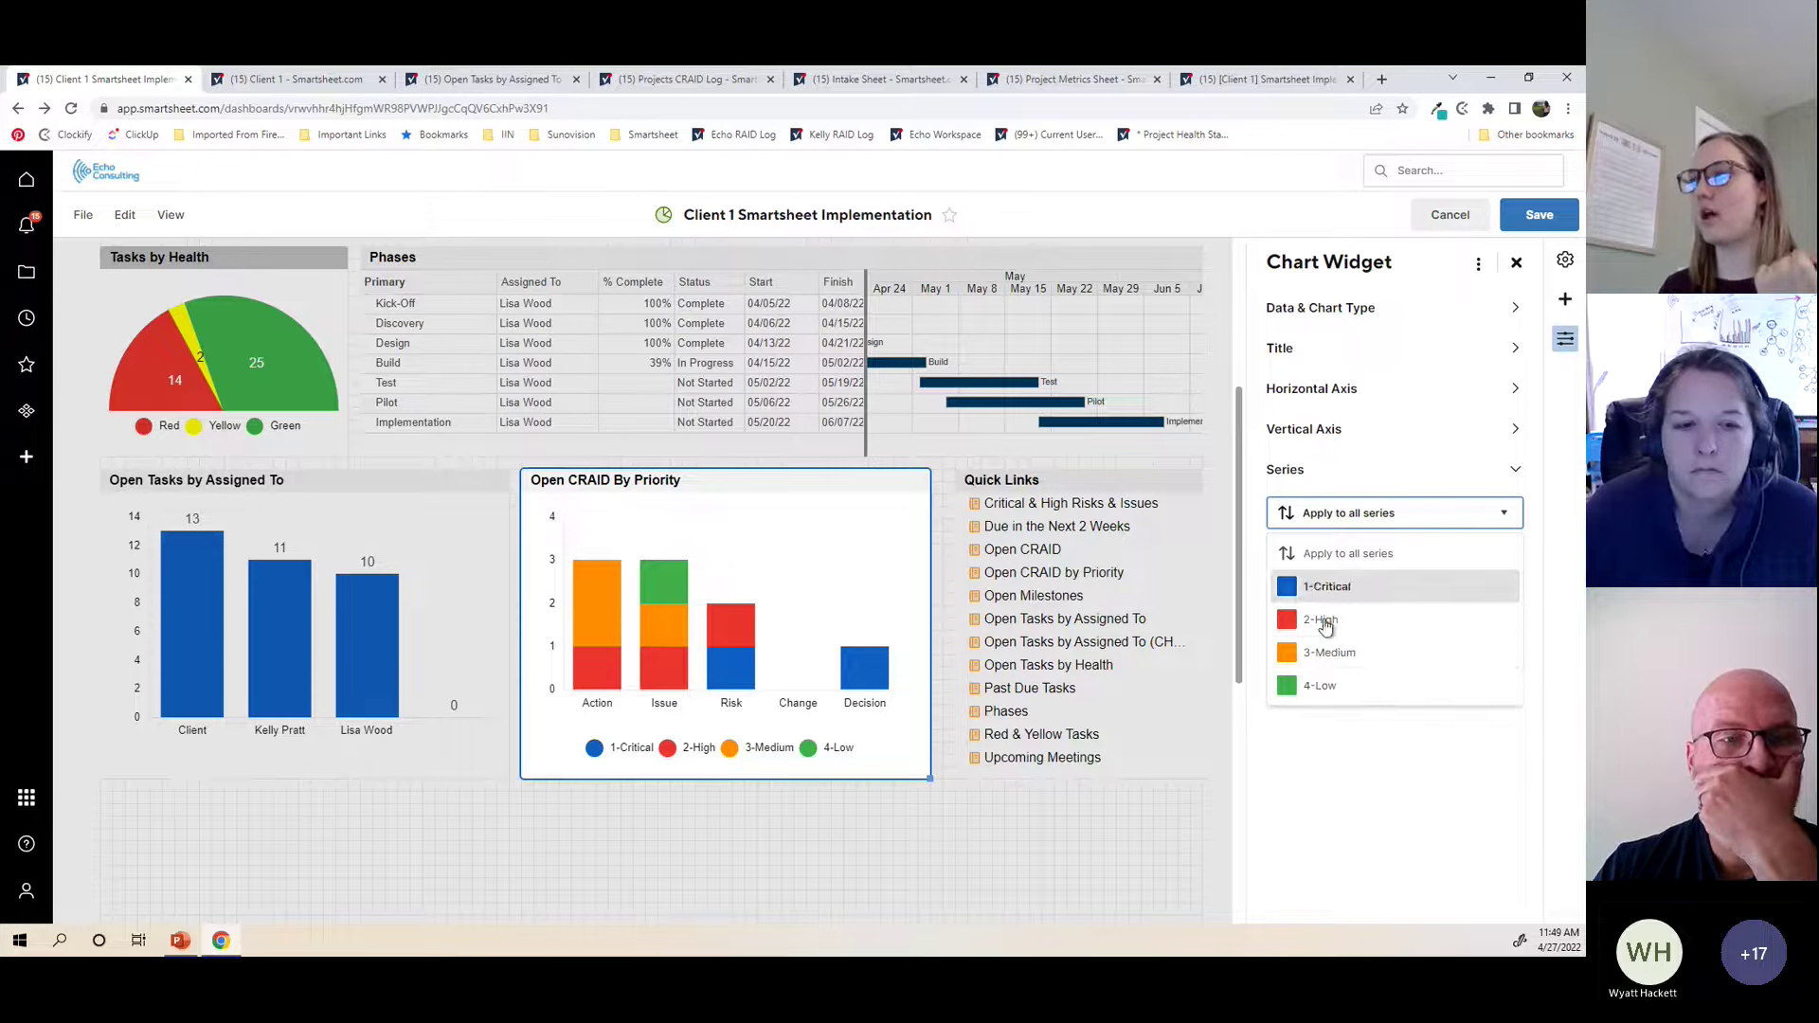
click(1027, 855)
Step: Show the widget types that can be added to the empty area below the charts
scroll(950, 414, down, 5)
scroll(950, 414, up, 2)
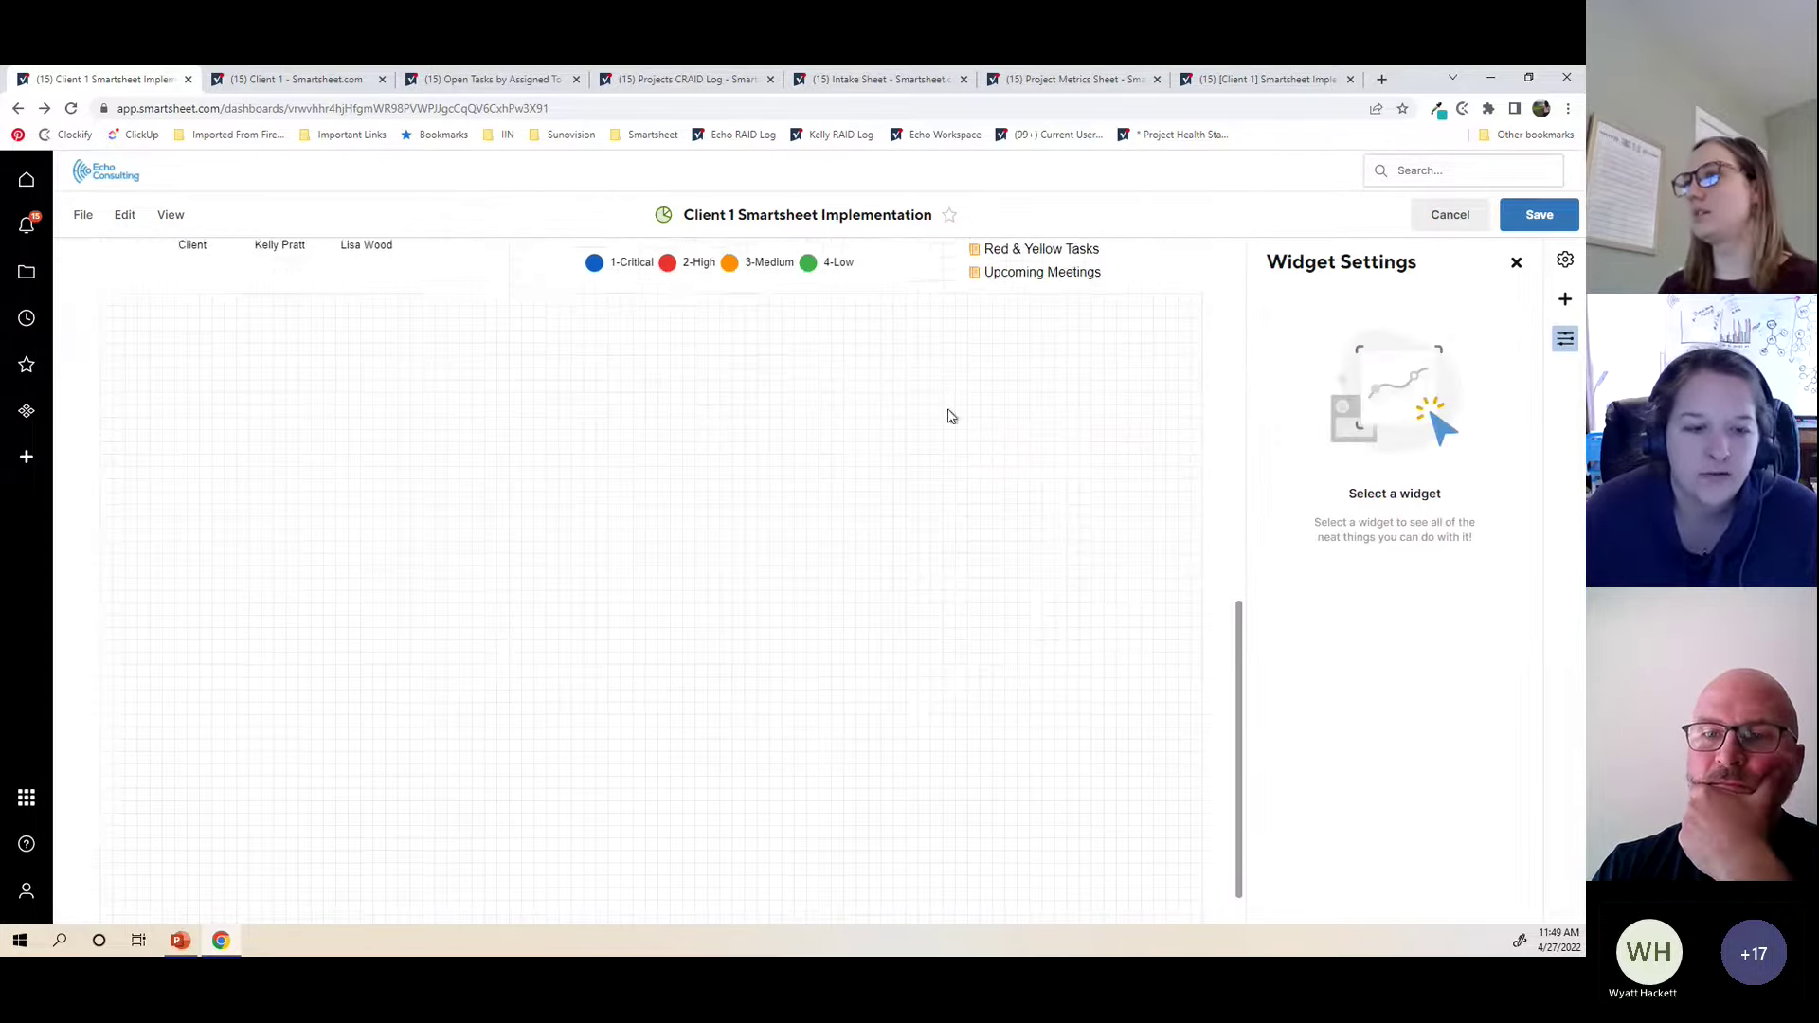
click(1566, 298)
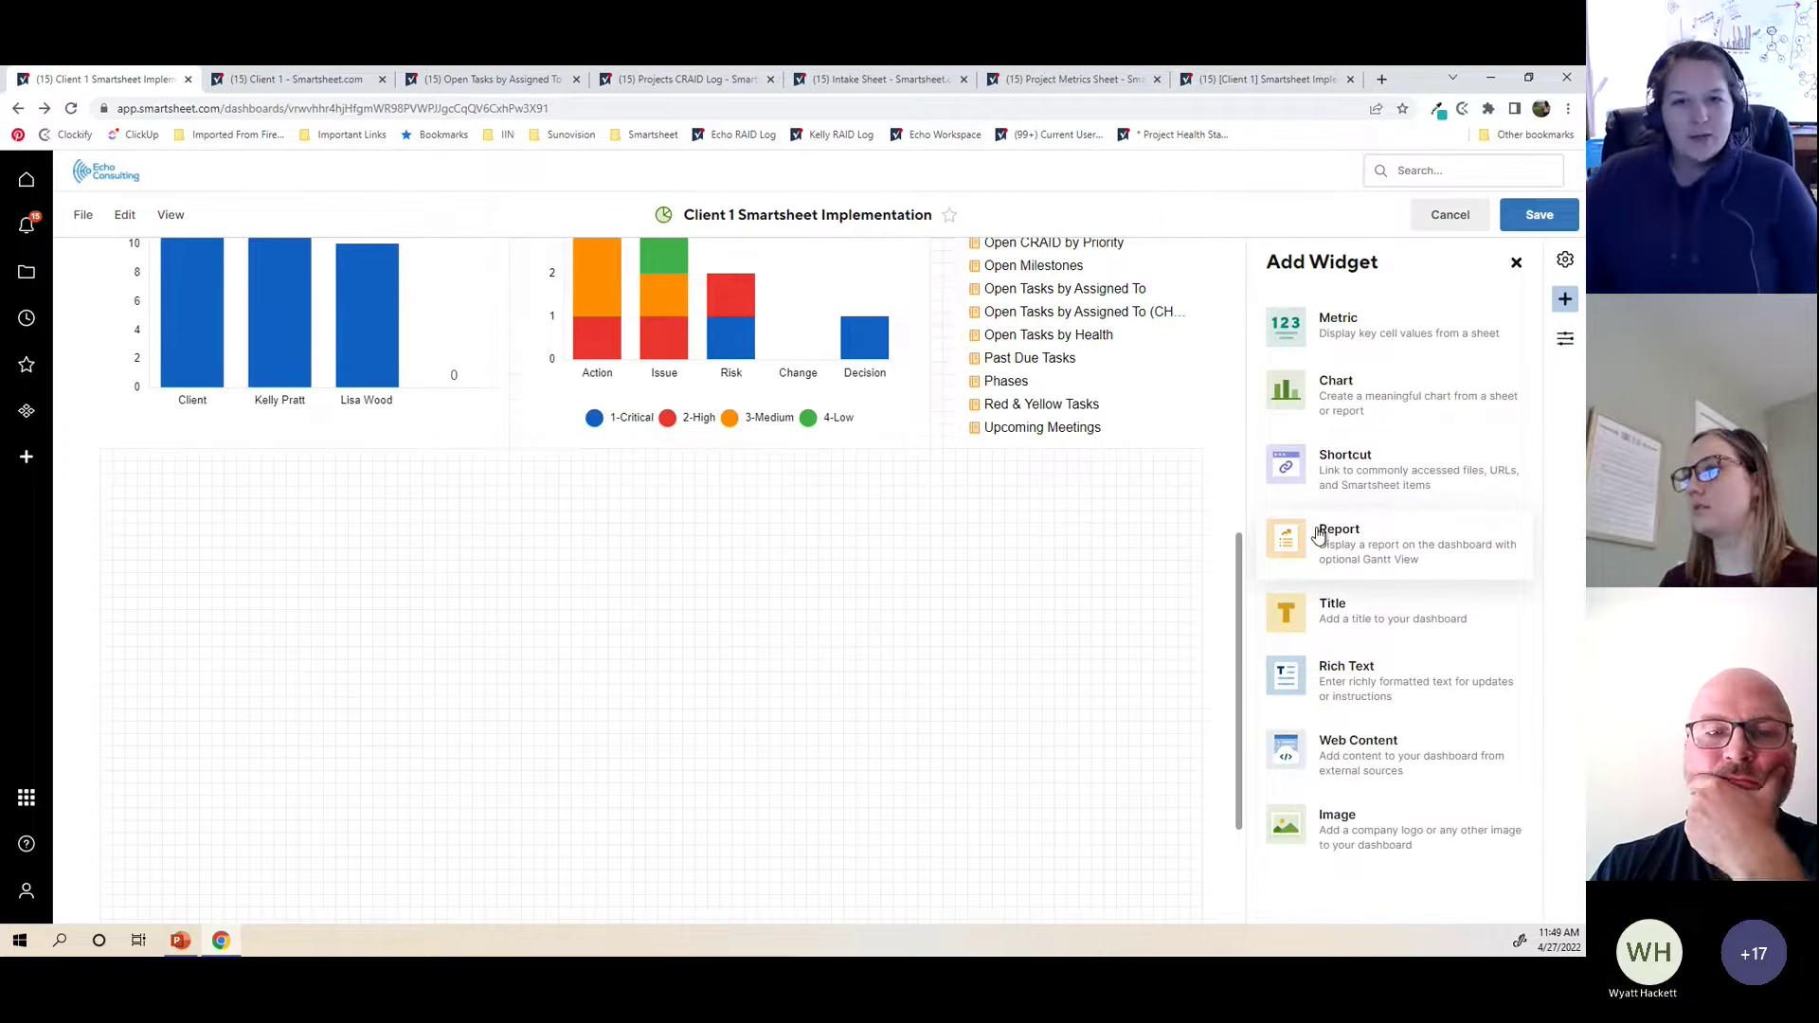
scroll(1154, 642, up, 1)
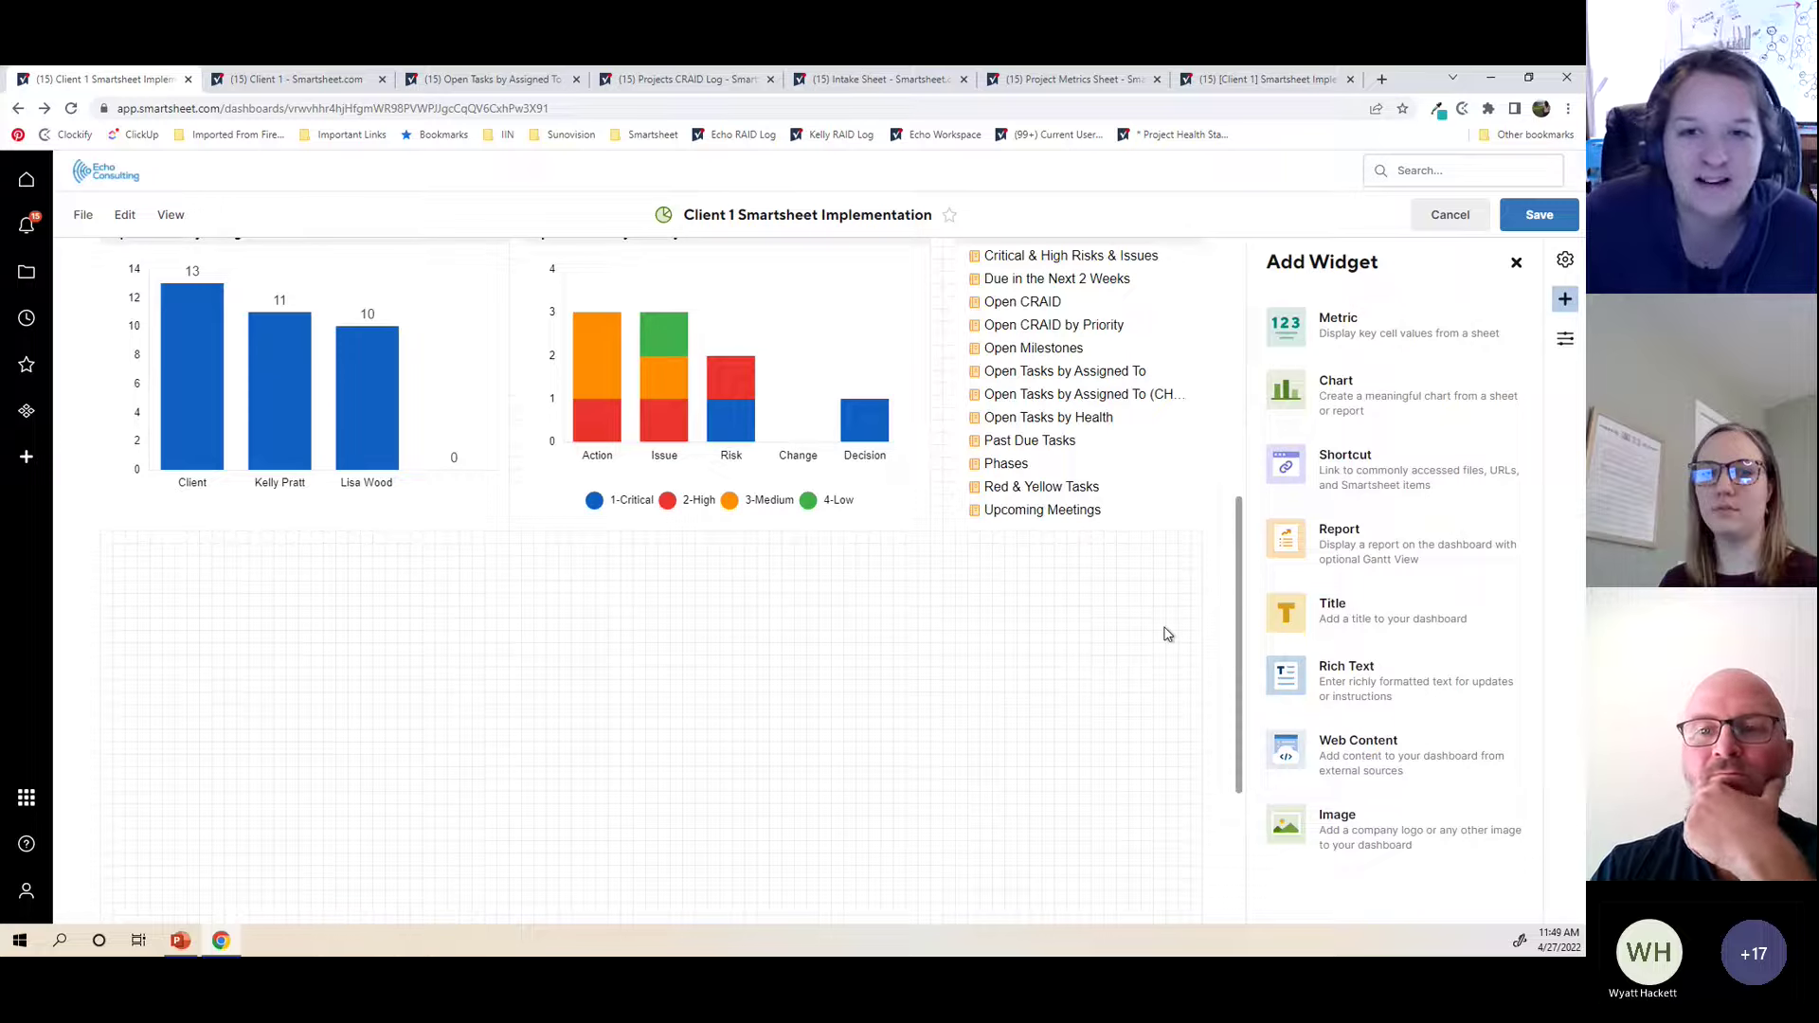
Step: Add a report widget in the empty area below the charts and open the report selection for its data source
click(1368, 535)
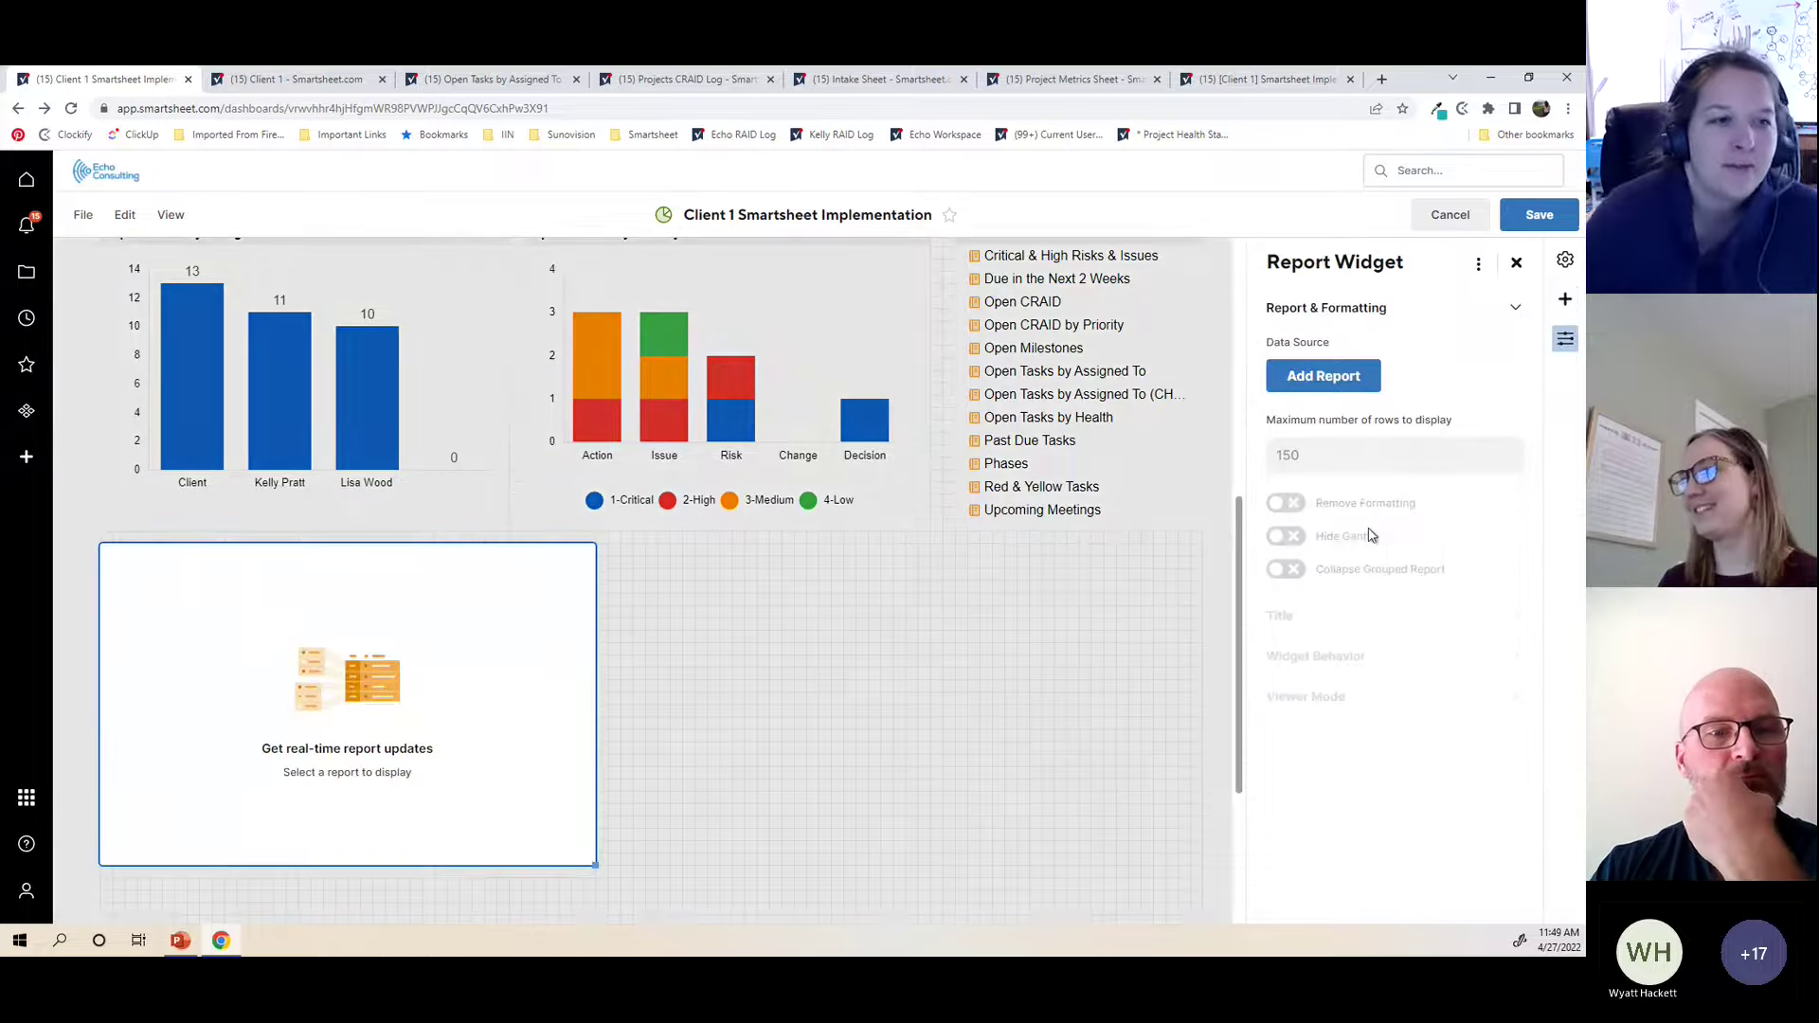
click(641, 576)
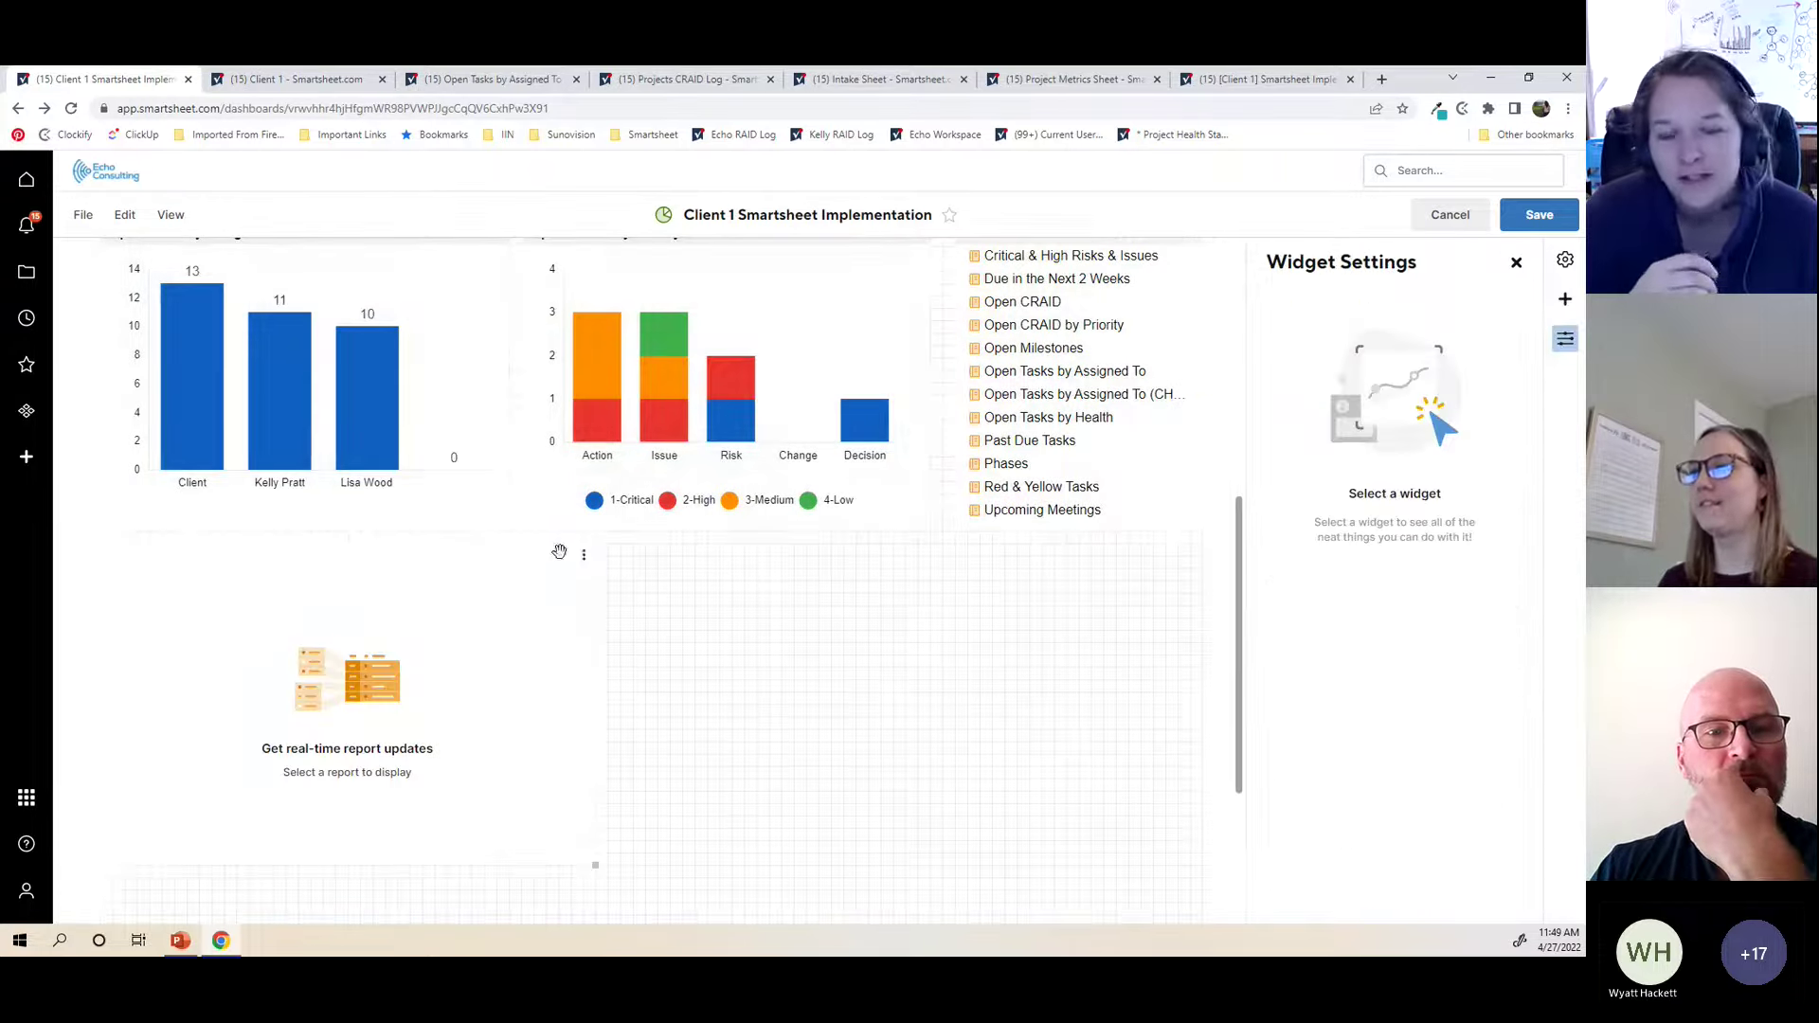
right_click(580, 565)
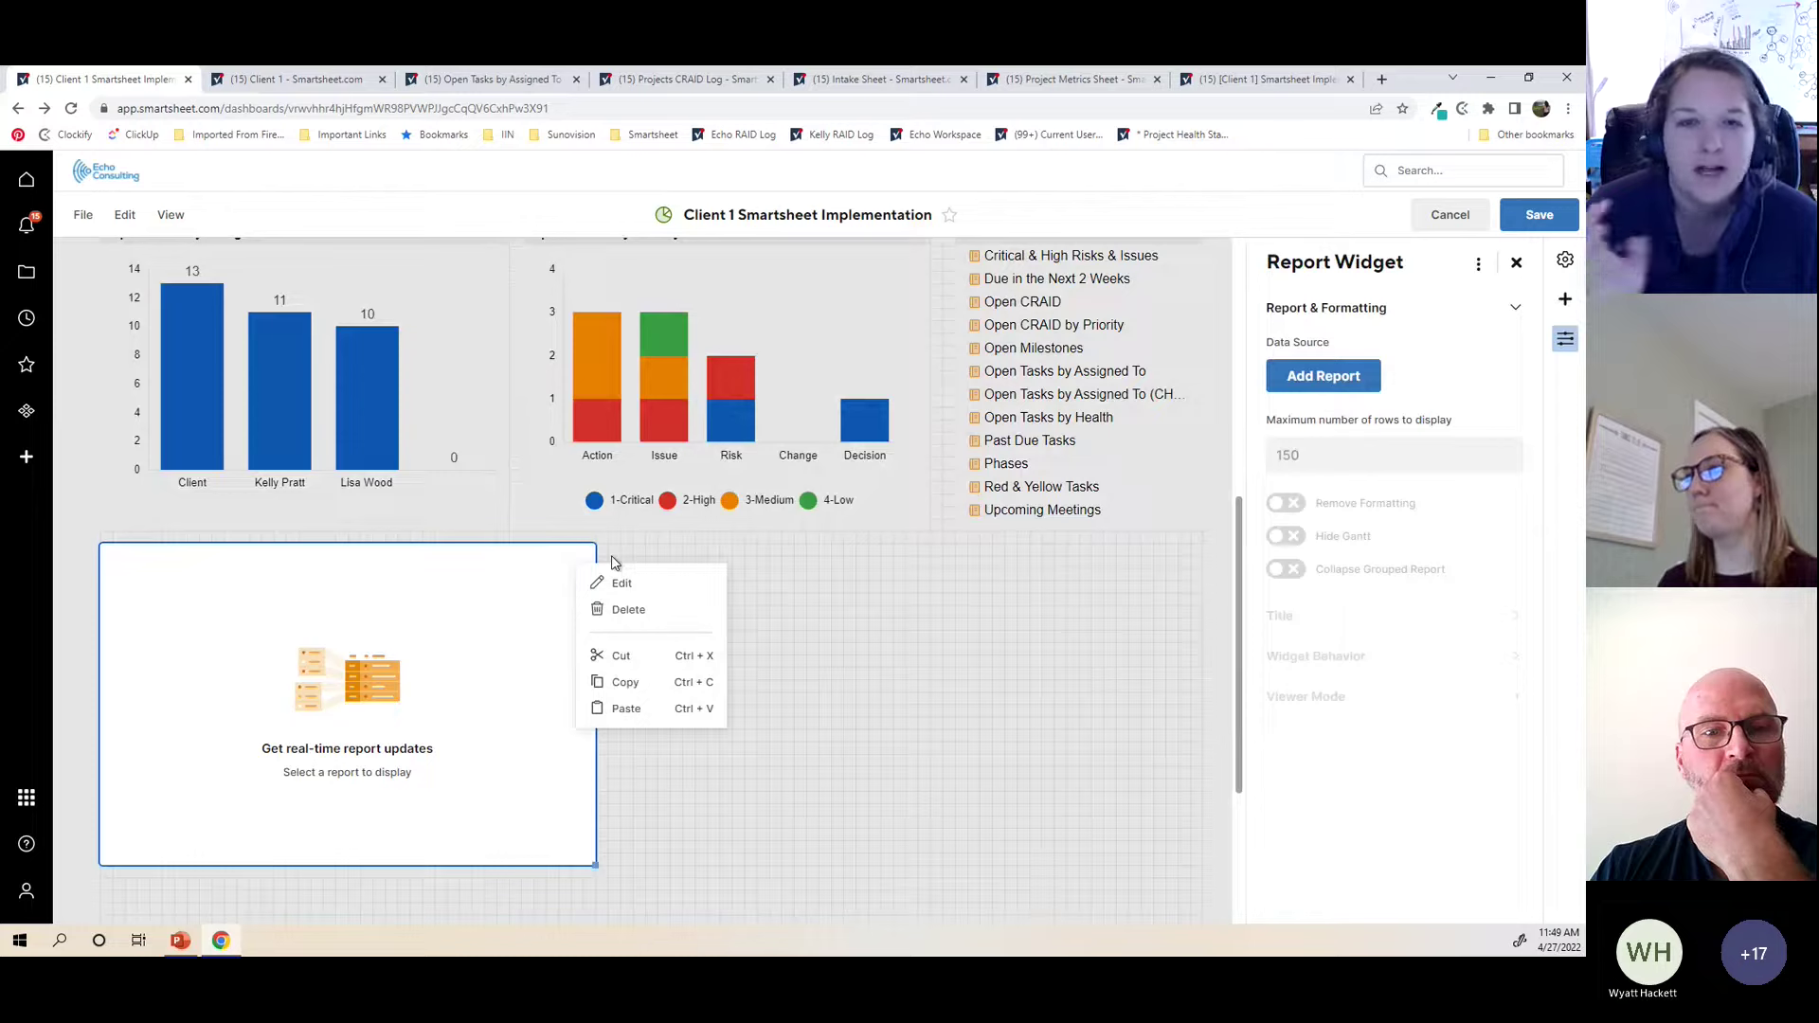
click(661, 584)
click(1324, 376)
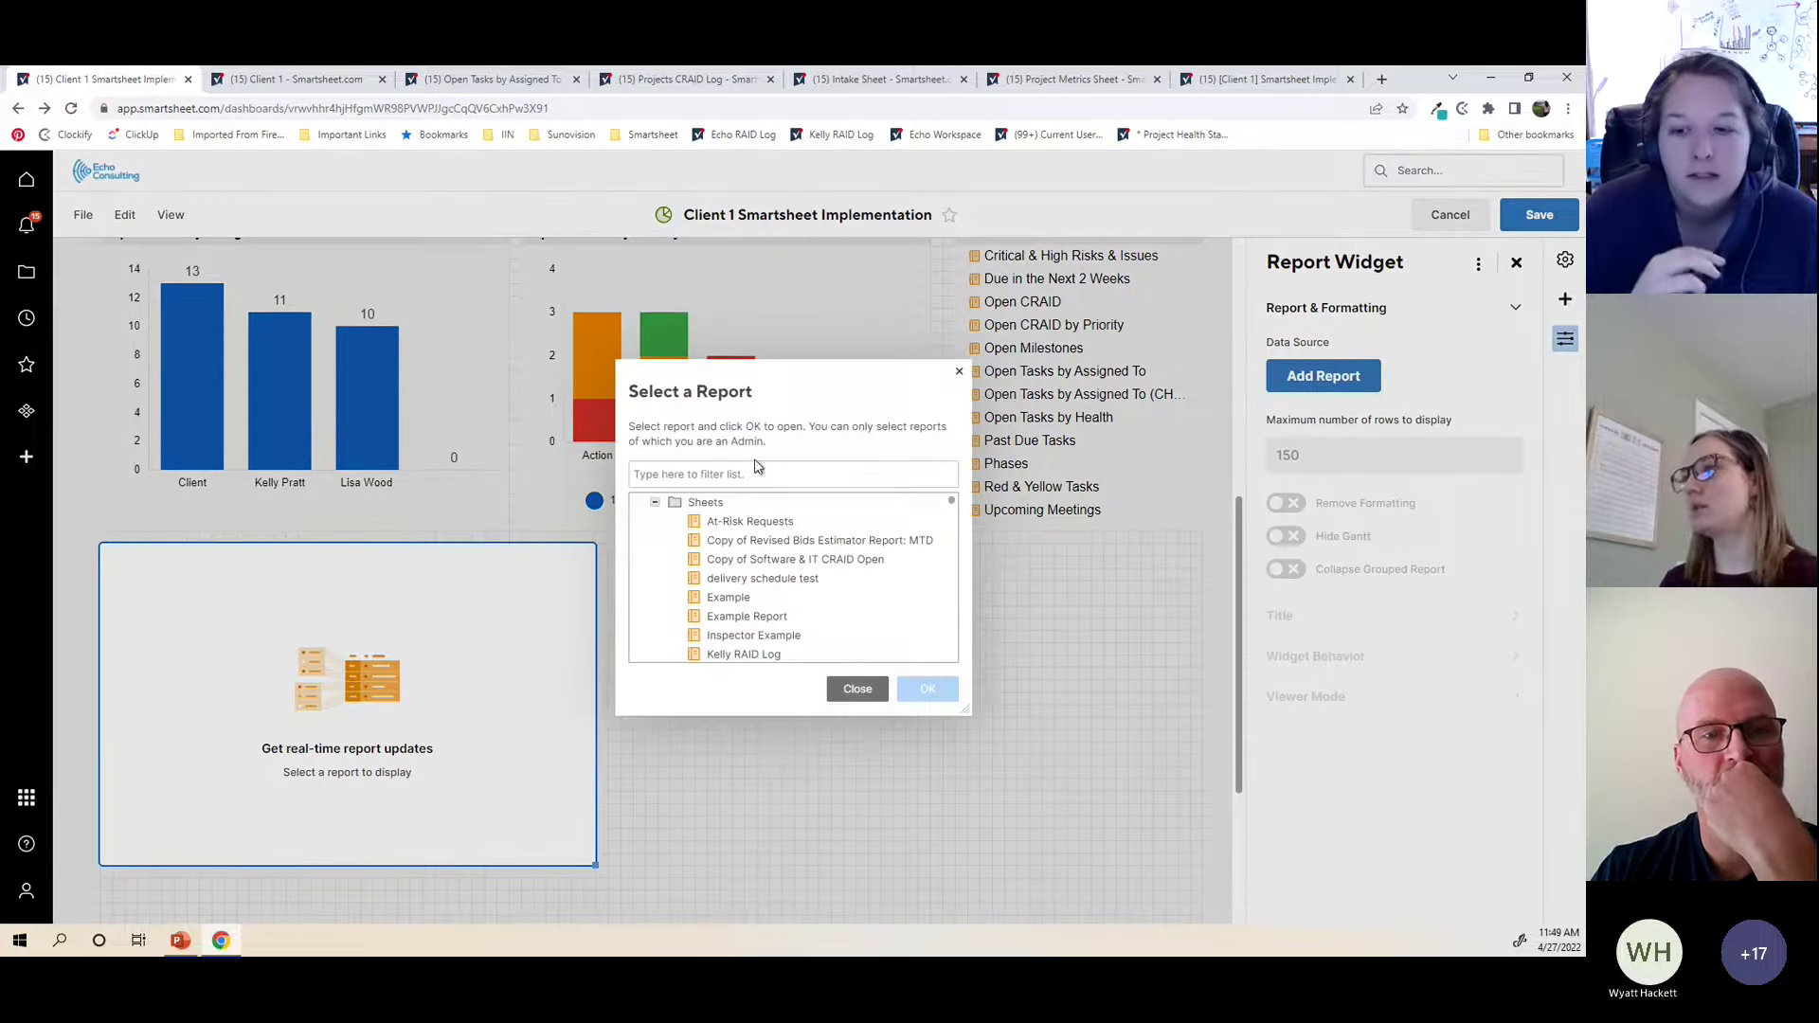
click(654, 504)
click(654, 503)
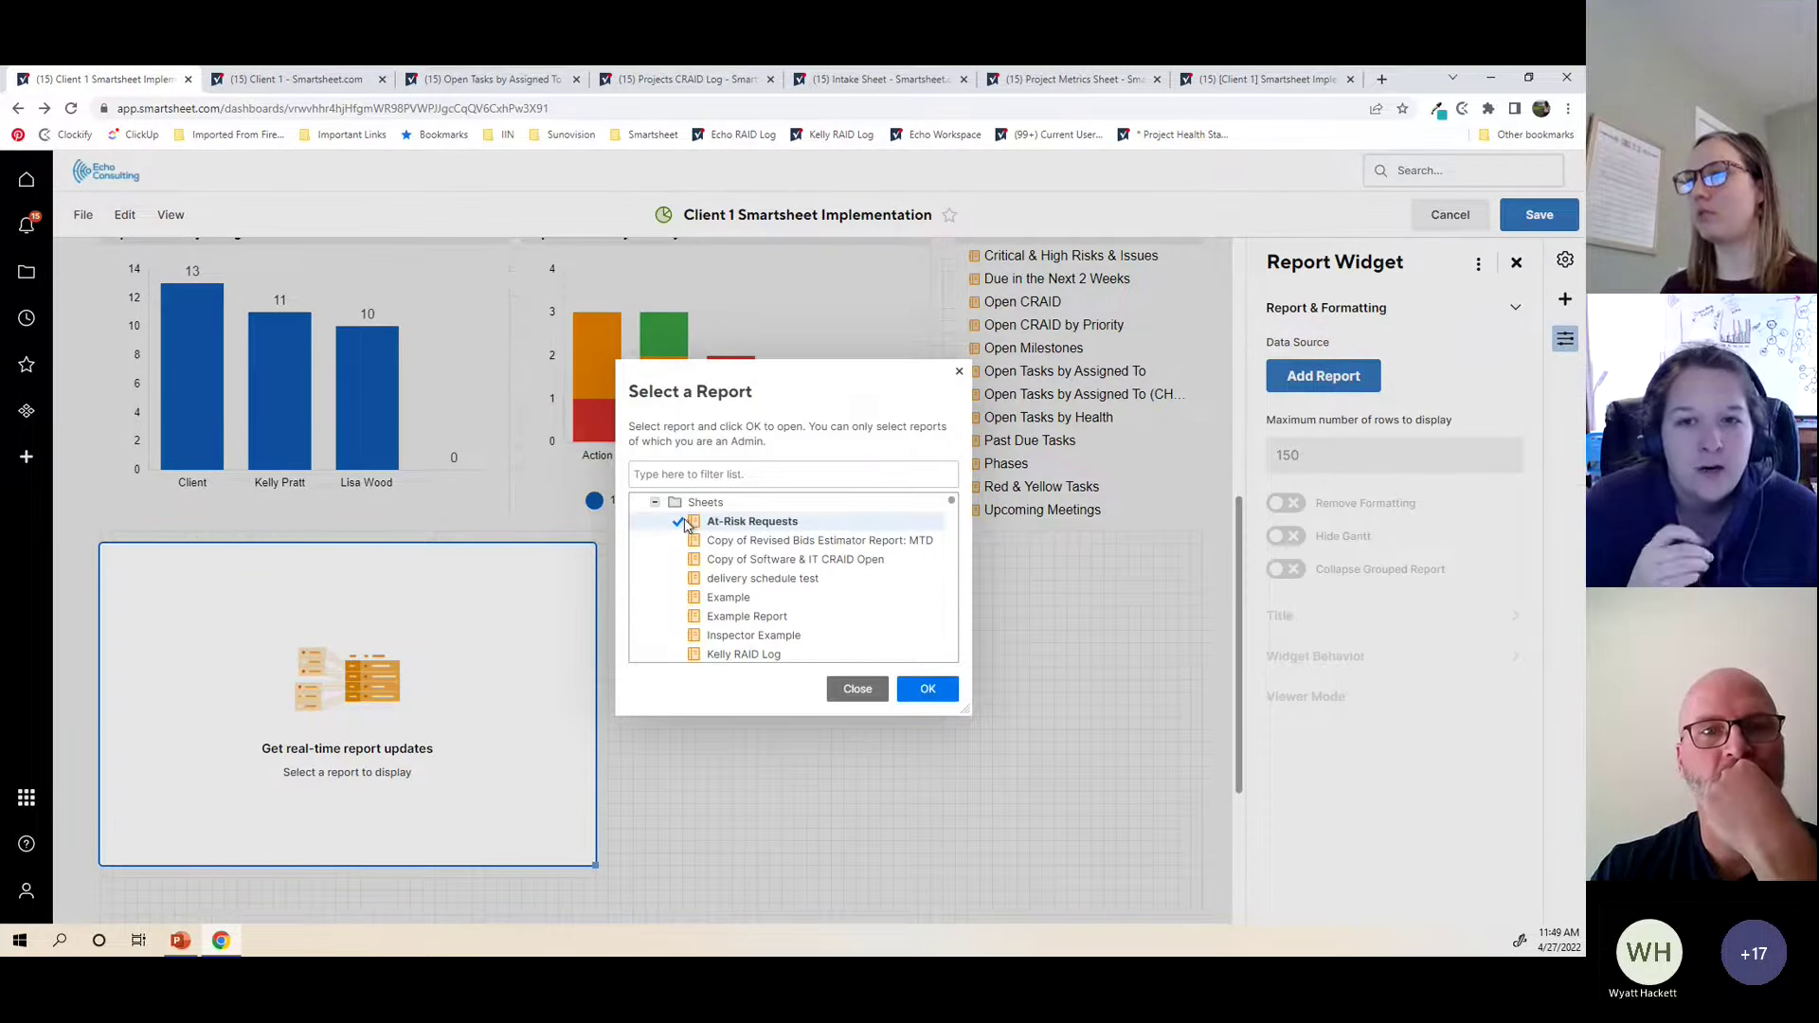
click(655, 503)
click(654, 502)
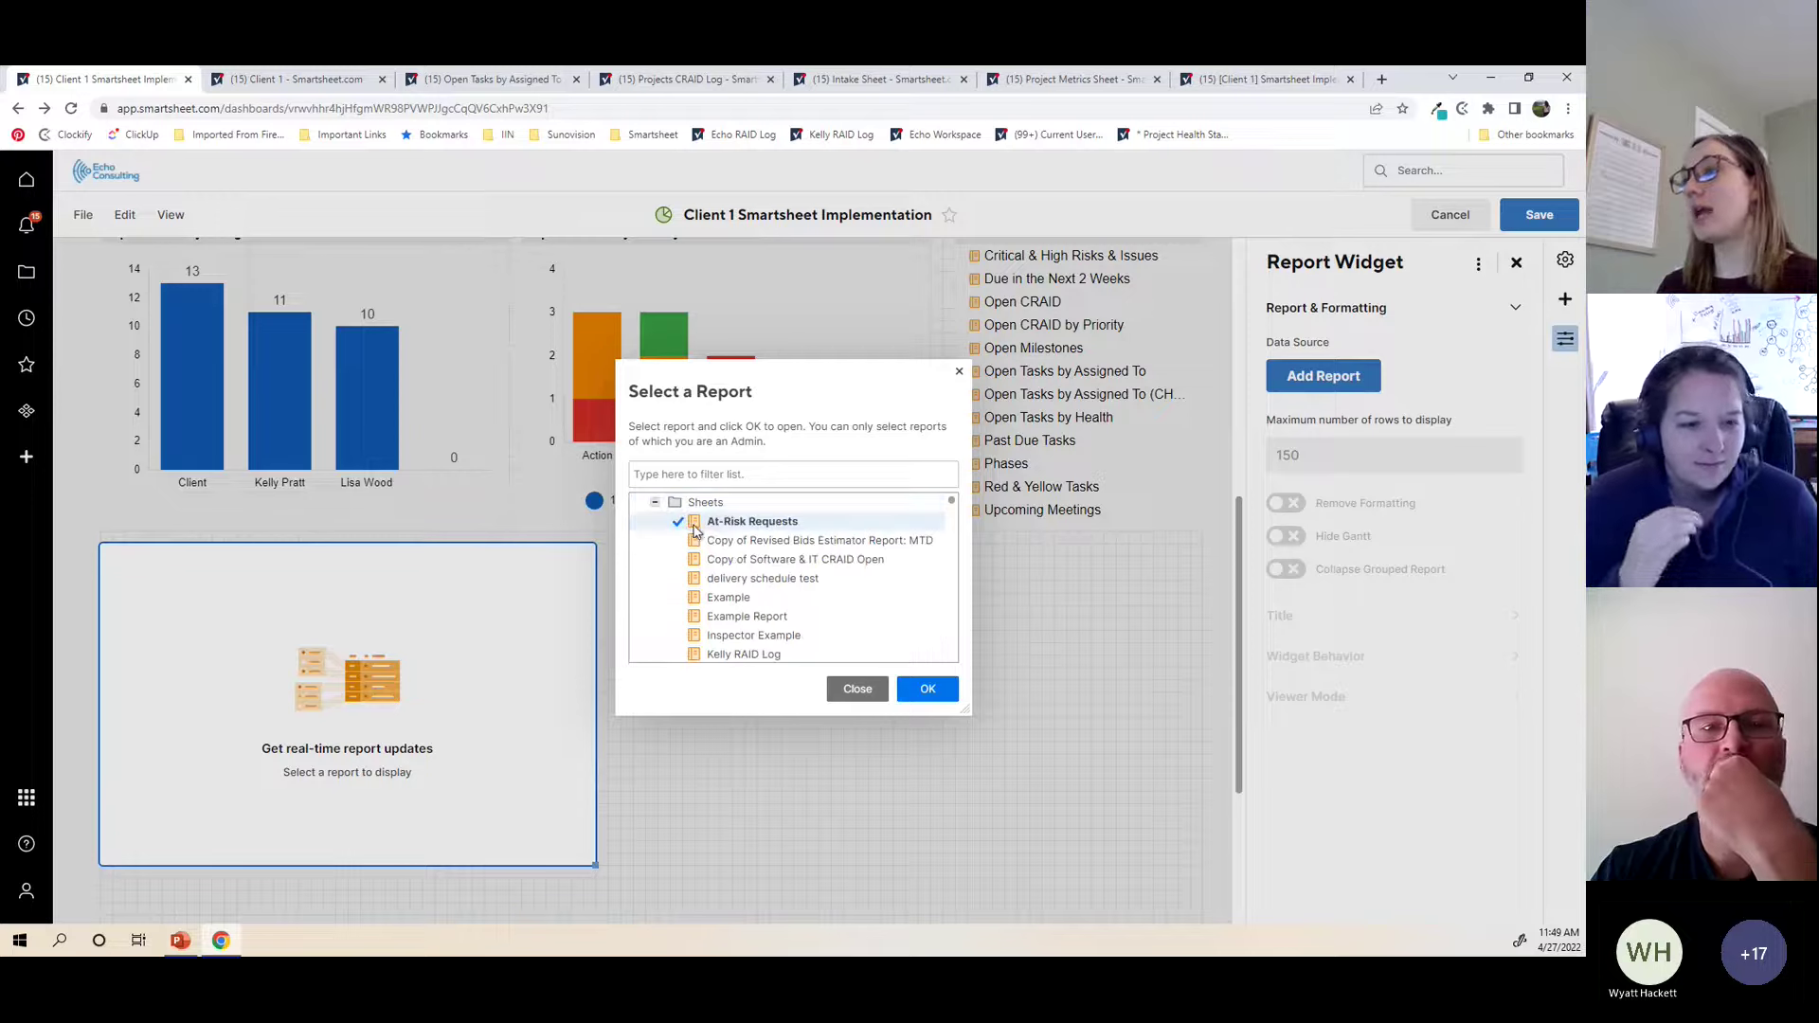
click(679, 523)
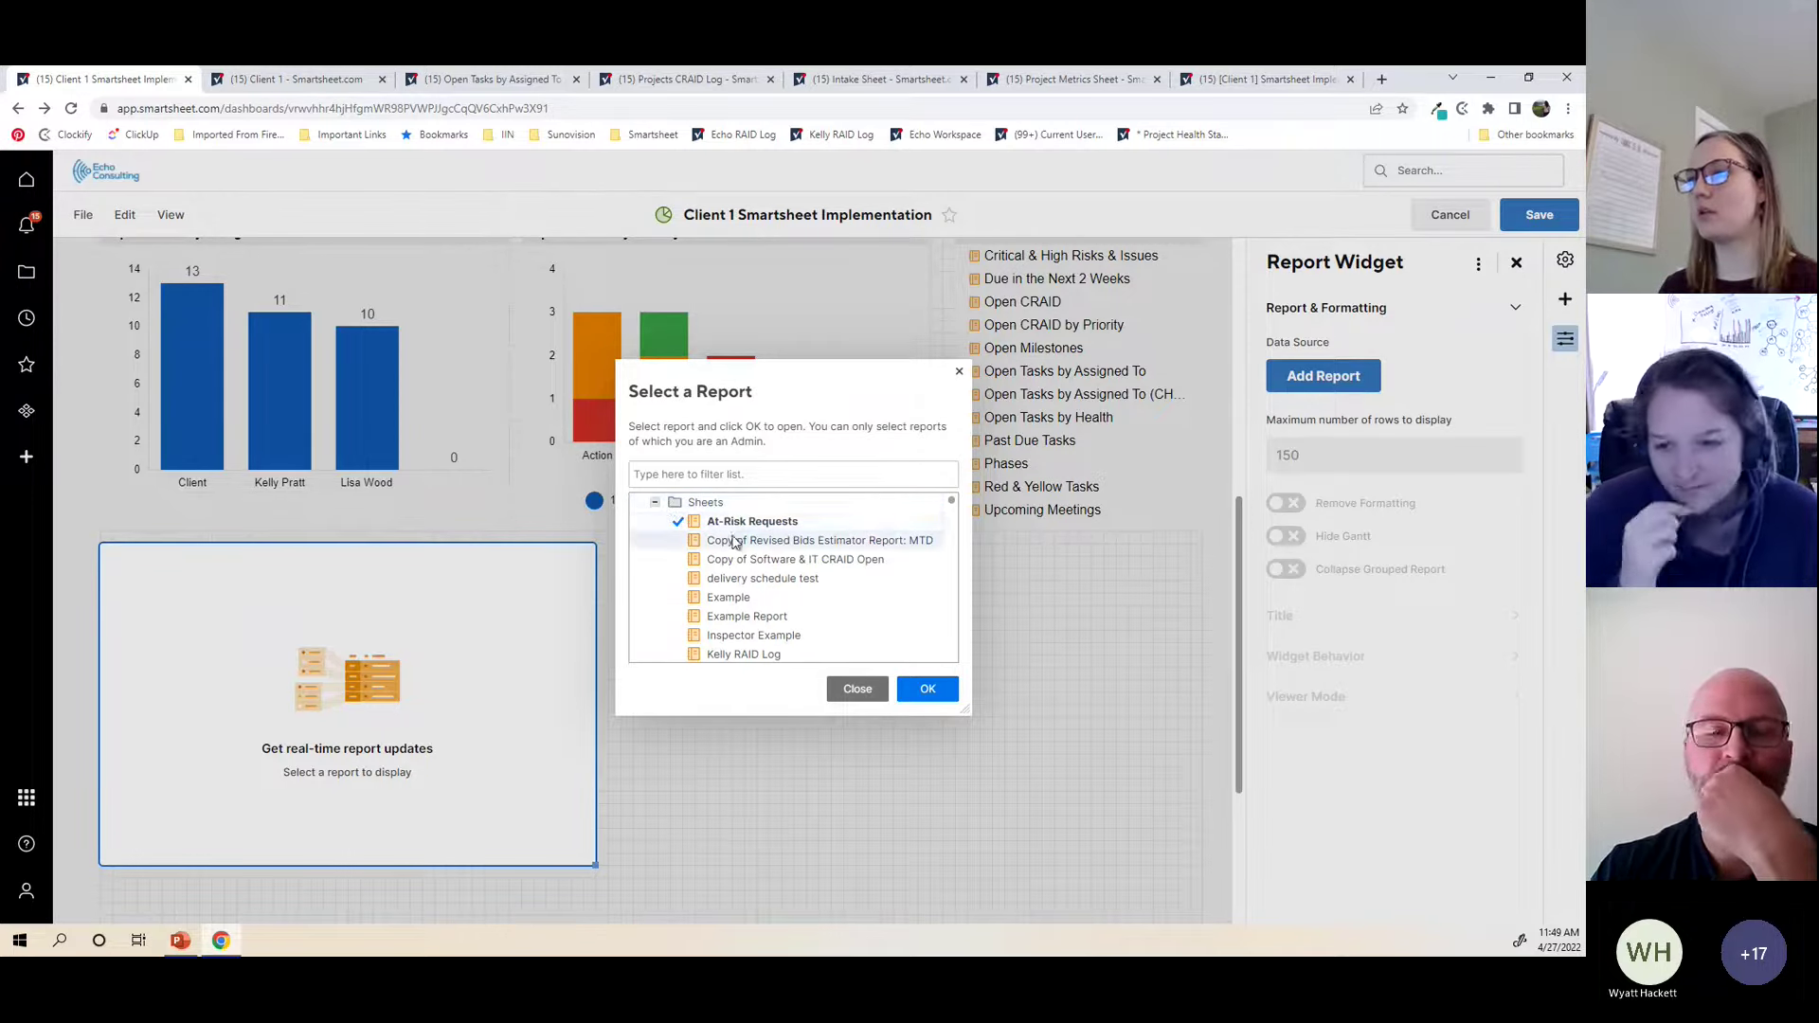
scroll(715, 607, down, 6)
scroll(701, 569, up, 4)
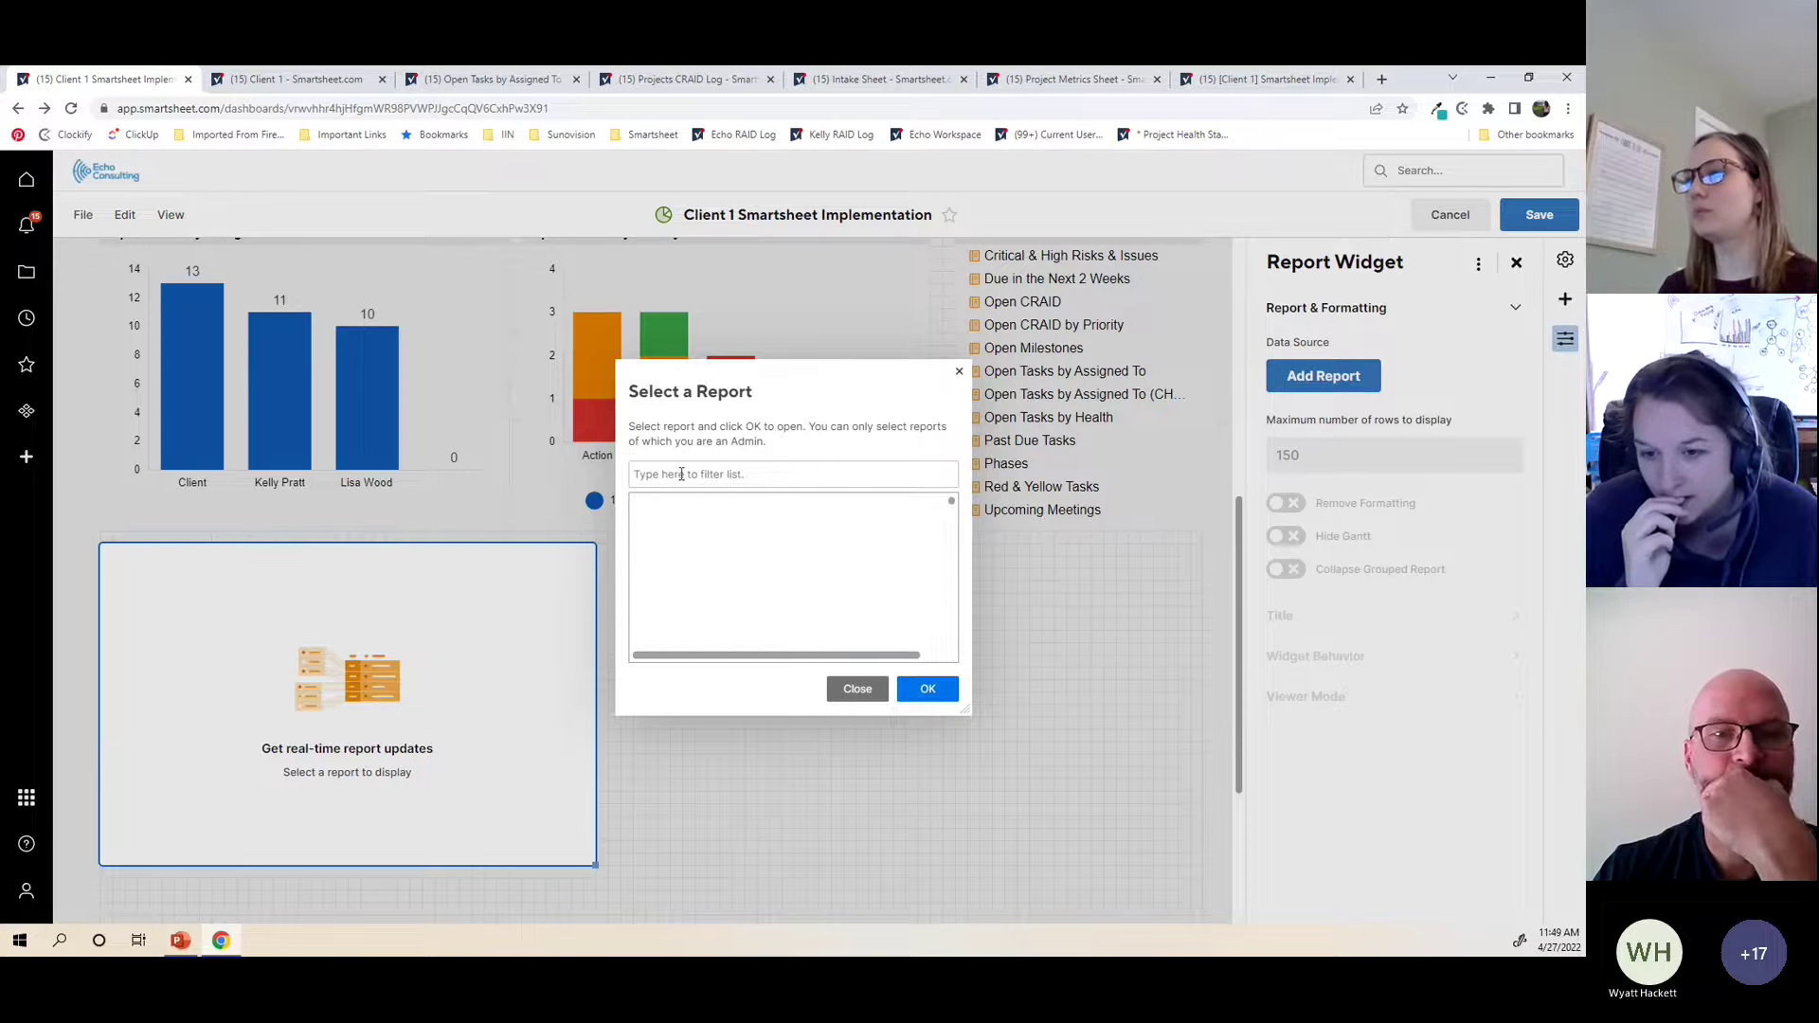
Step: Set the new widget's data source to the Past Due Tasks report in the Client 1 folder of the Webinar - Dashboards workspace
scroll(702, 560, up, 10)
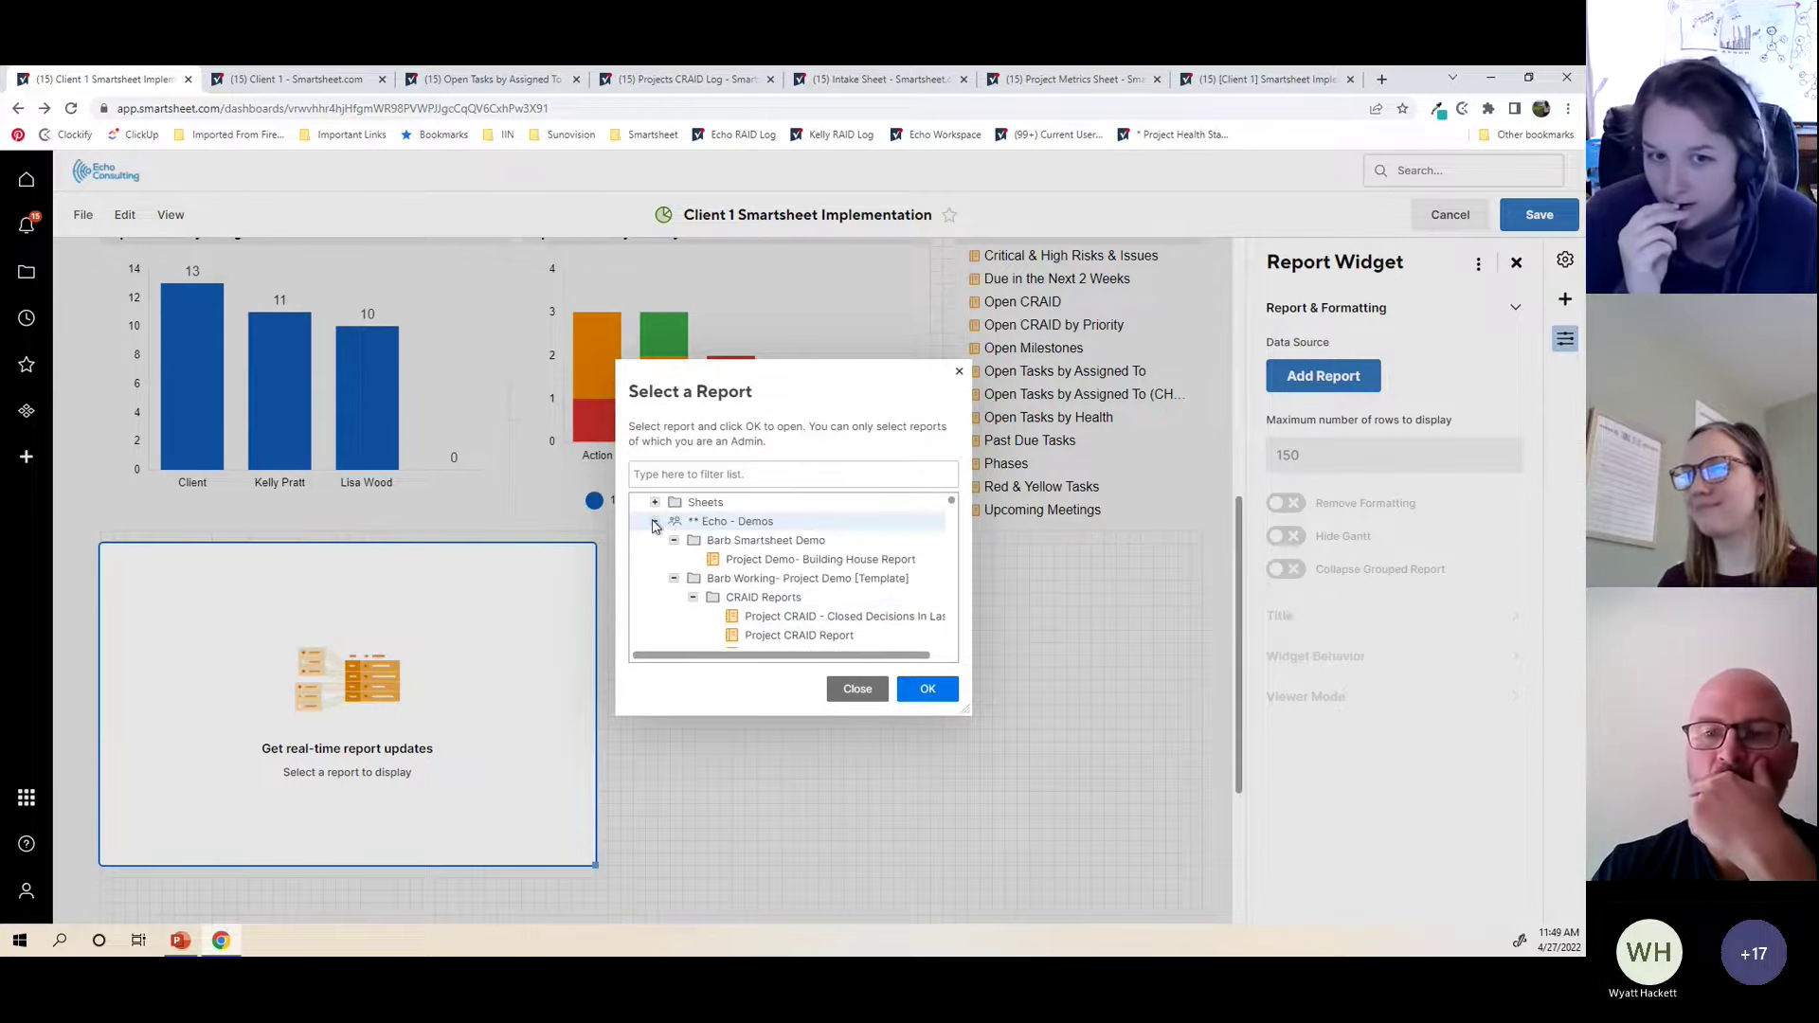
click(655, 521)
click(655, 540)
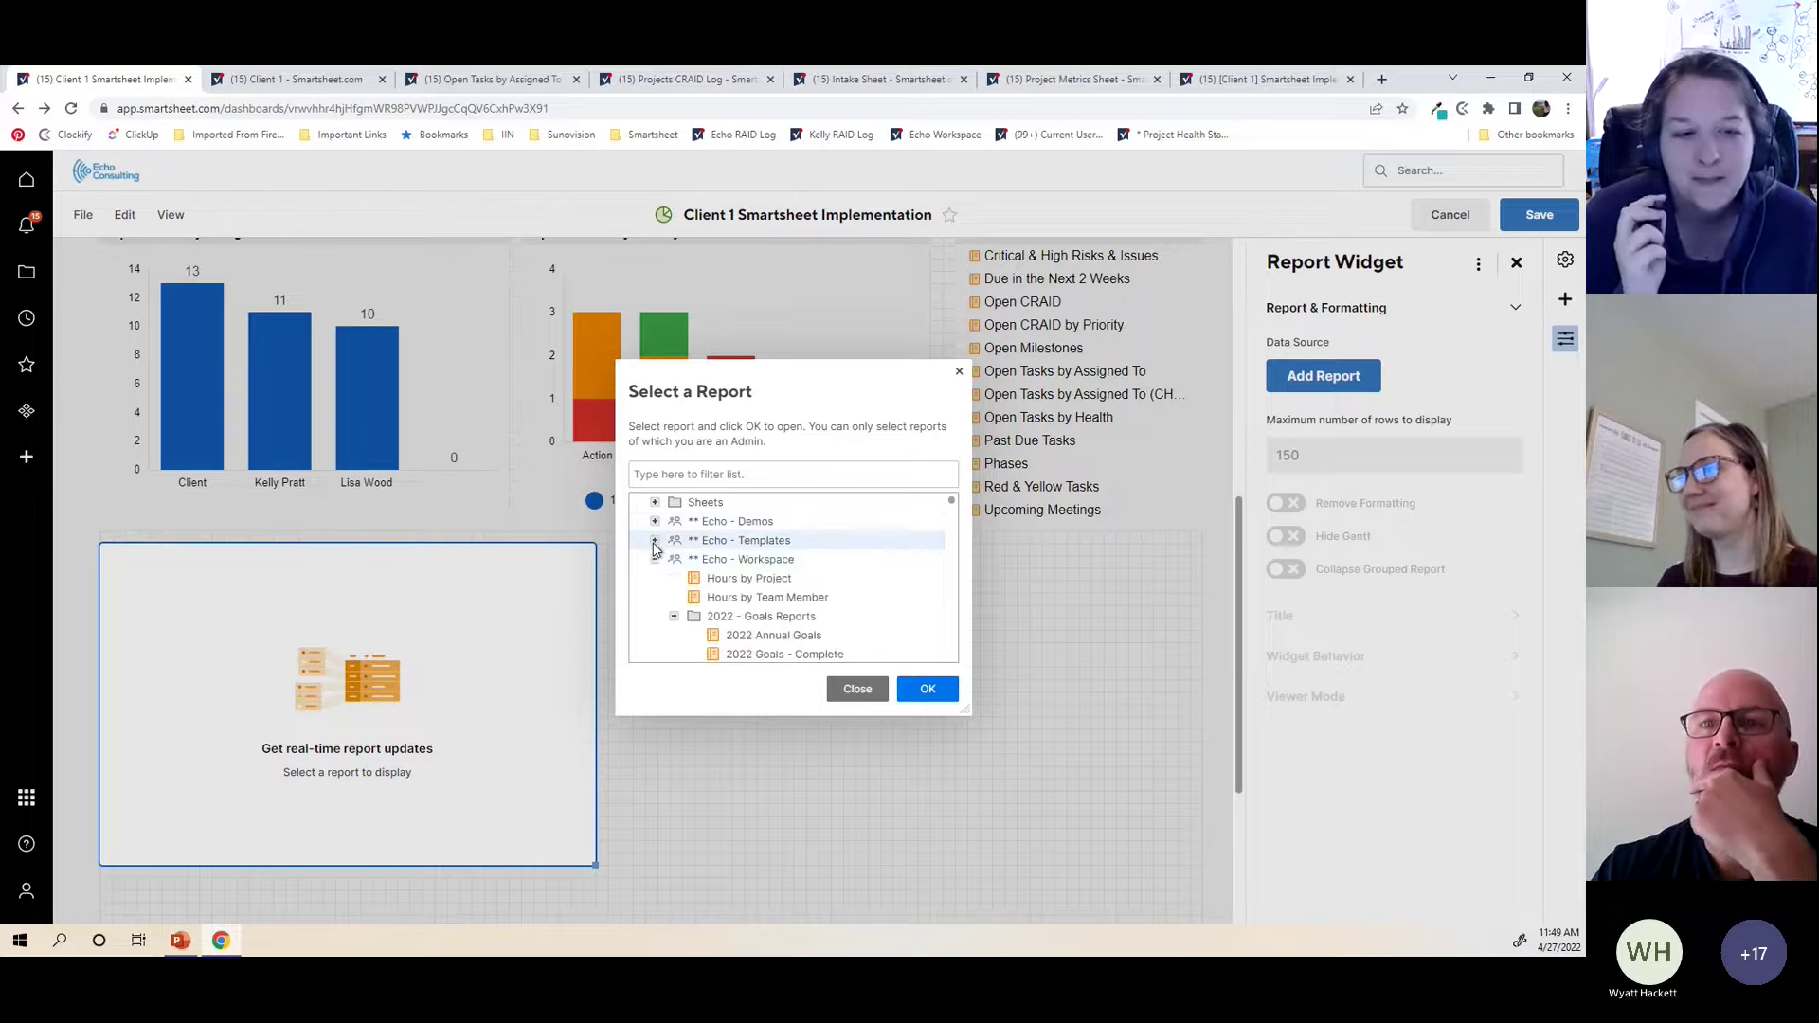
click(655, 559)
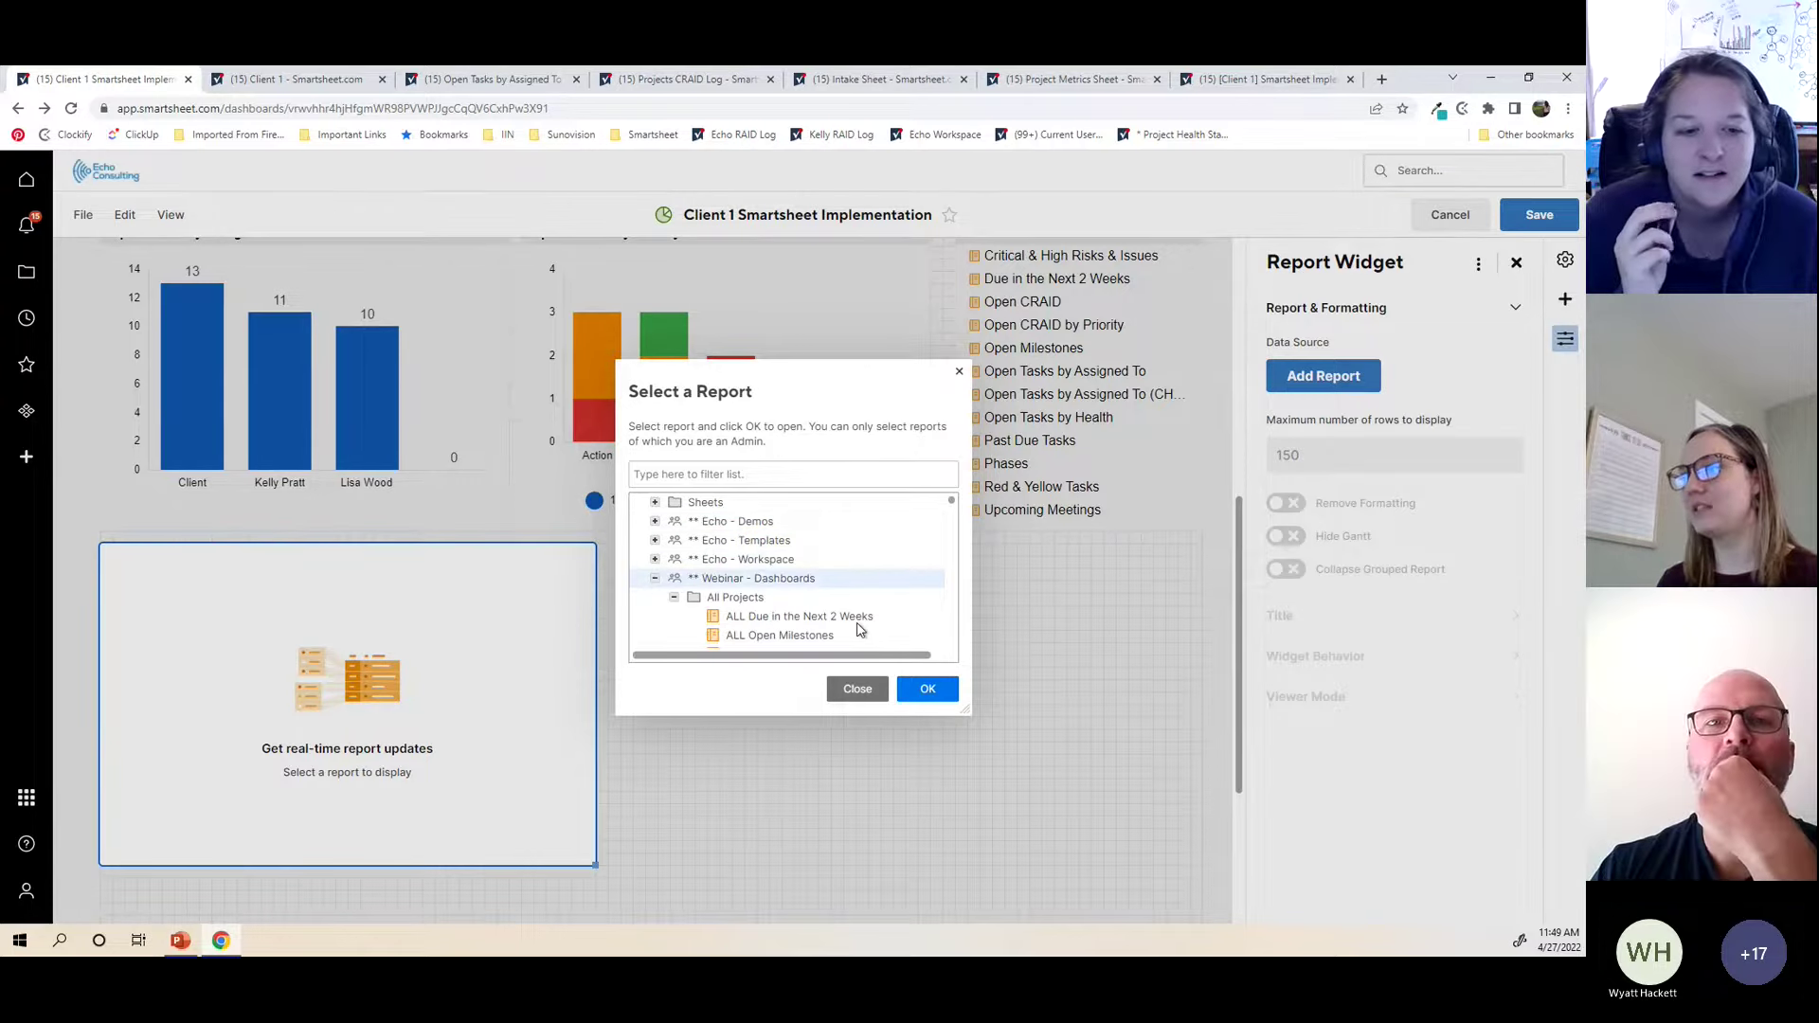
scroll(863, 623, down, 5)
click(779, 593)
click(927, 689)
Step: Widen the Past Due Tasks widget to the full dashboard width and hide its Gantt view
scroll(556, 845, down, 2)
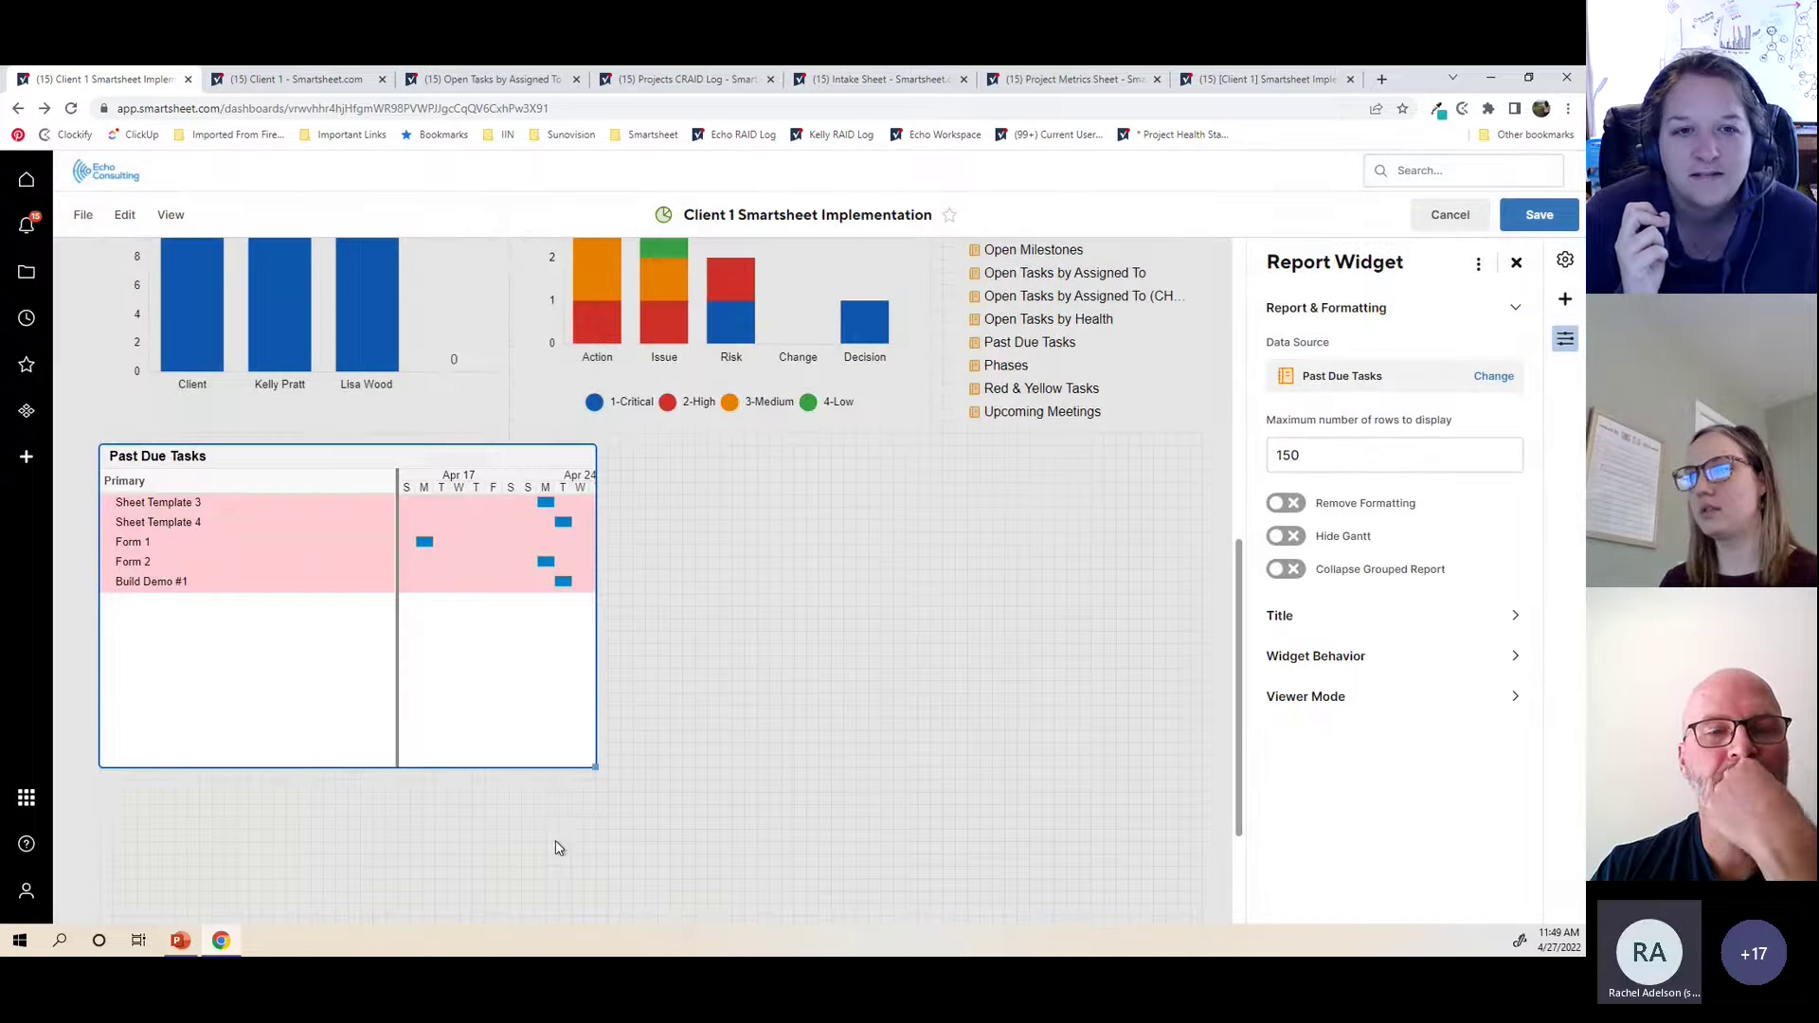
drag(597, 698, 1204, 785)
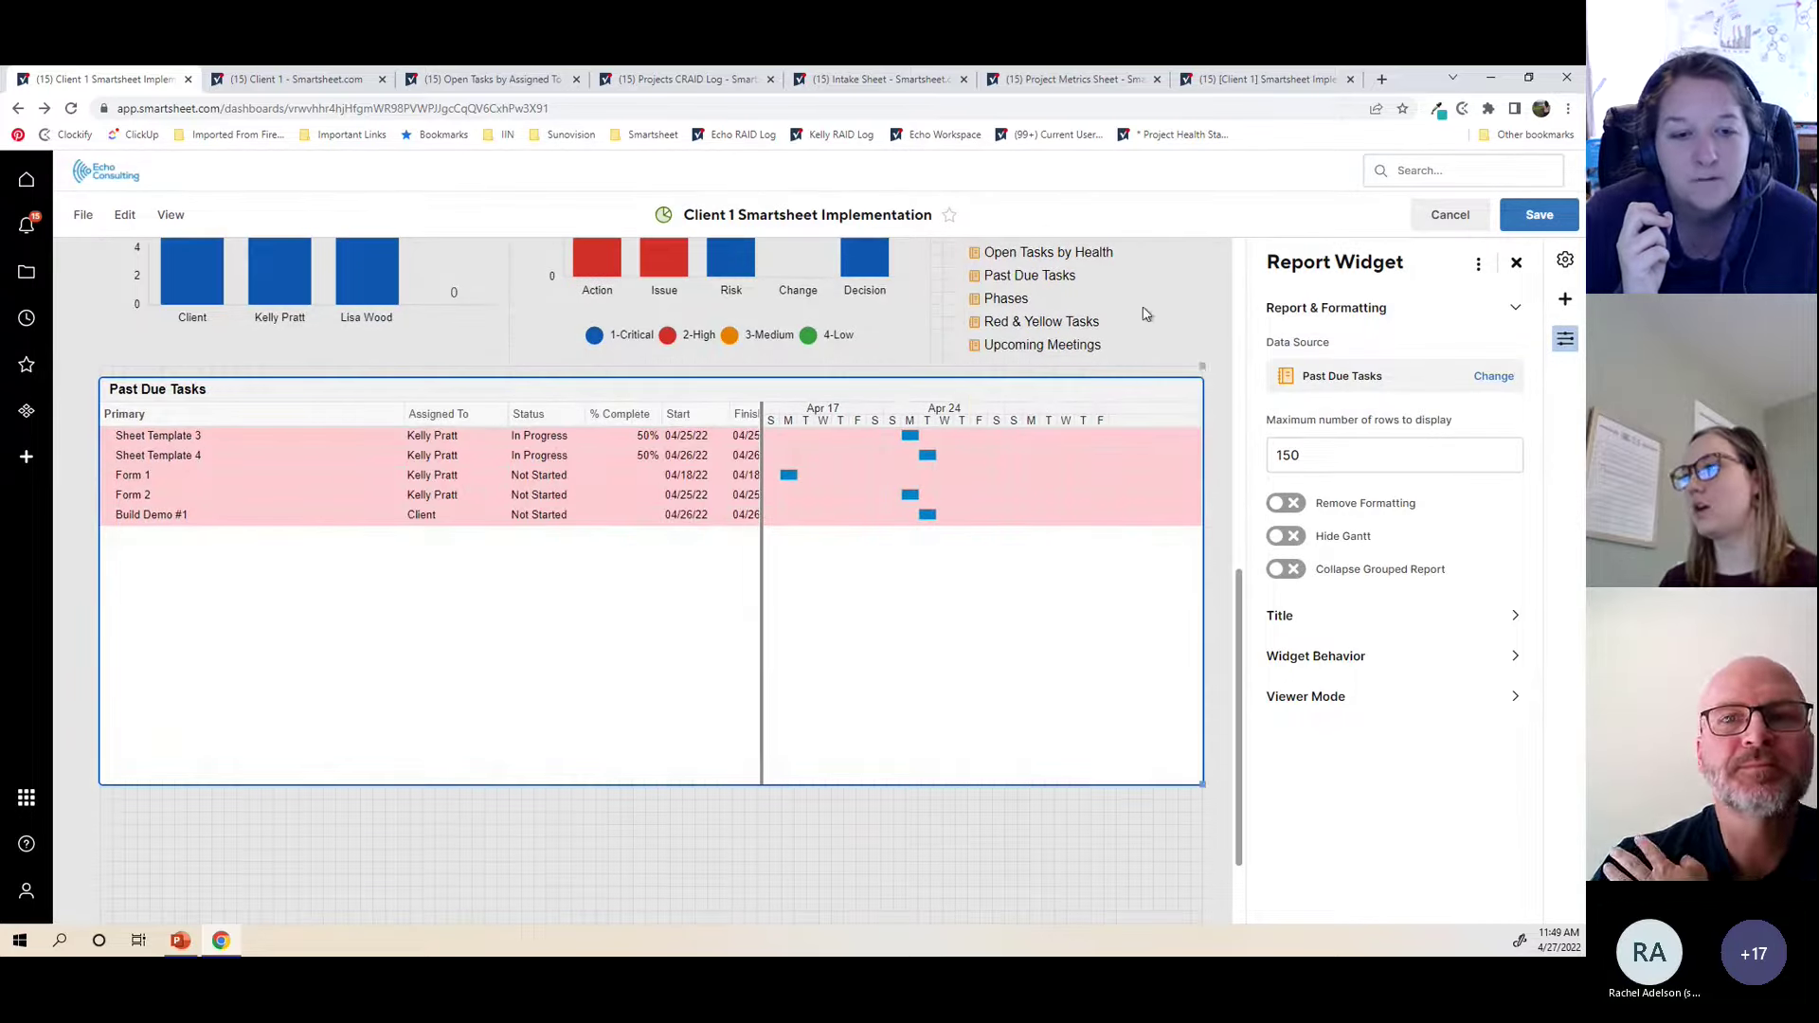
click(1286, 536)
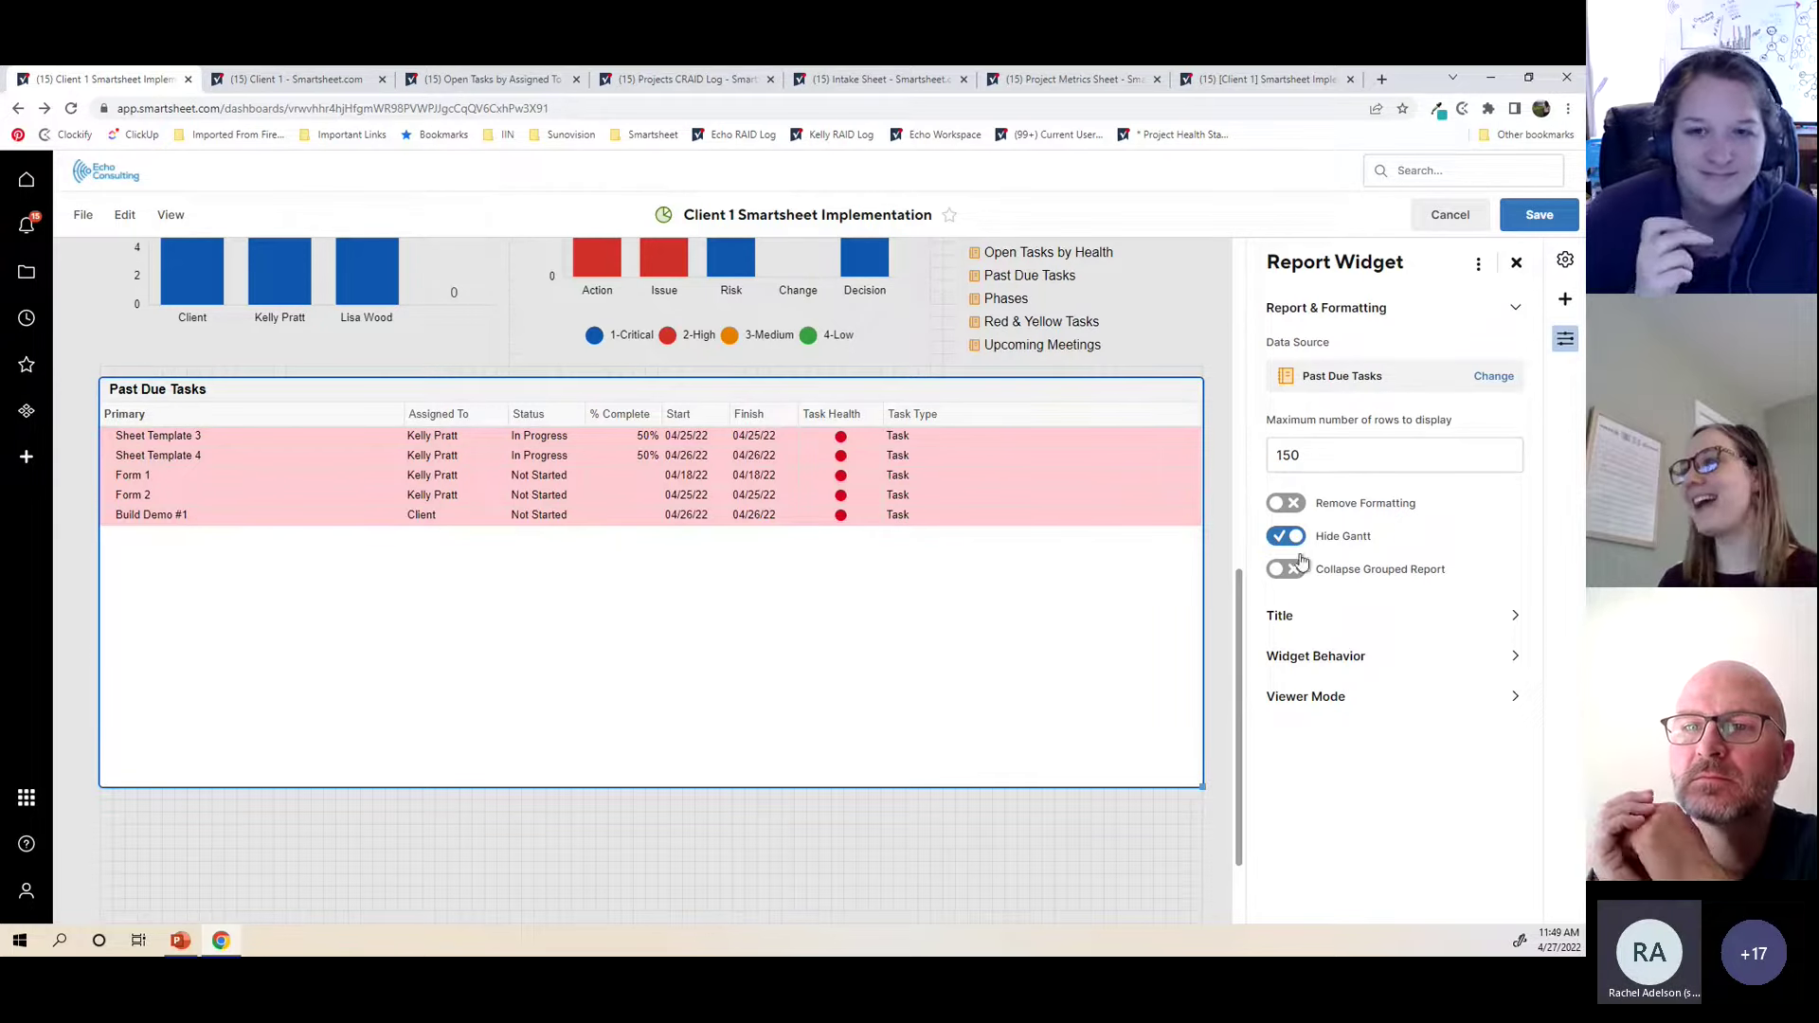
Step: Set the Past Due Tasks widget's behavior to Open the data source and reduce the widget's height slightly
click(1338, 656)
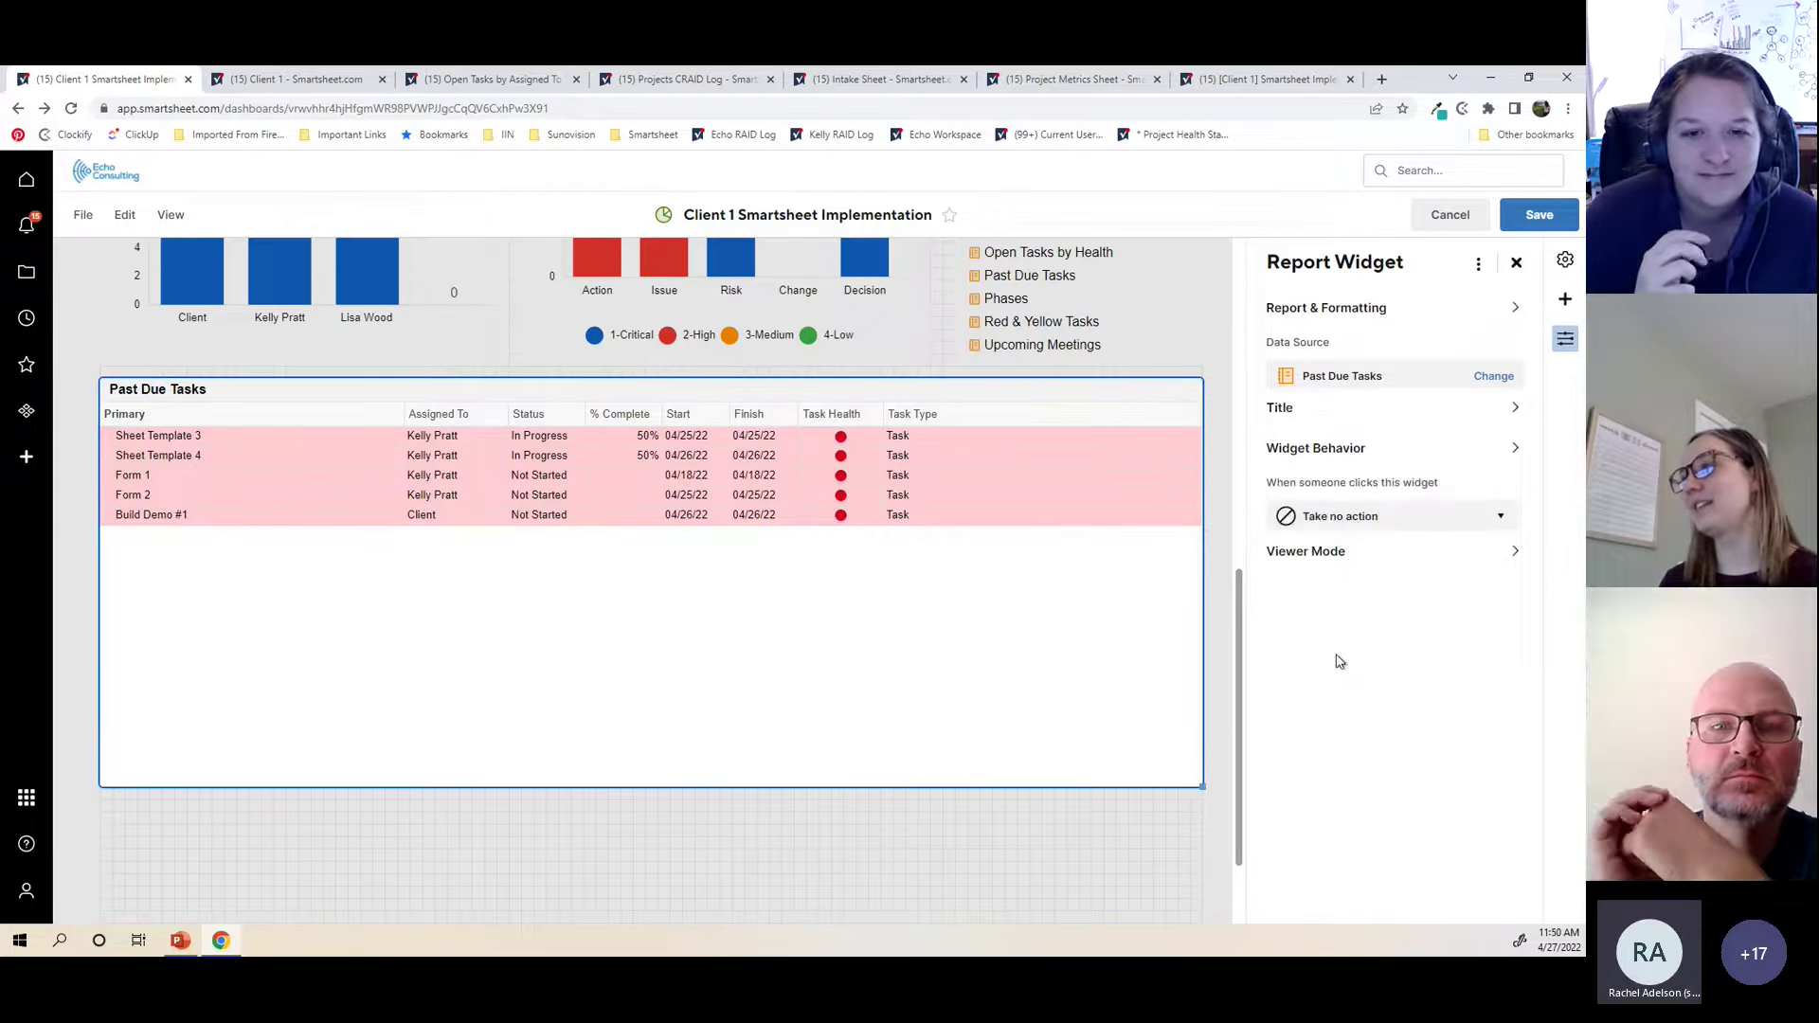
click(1361, 459)
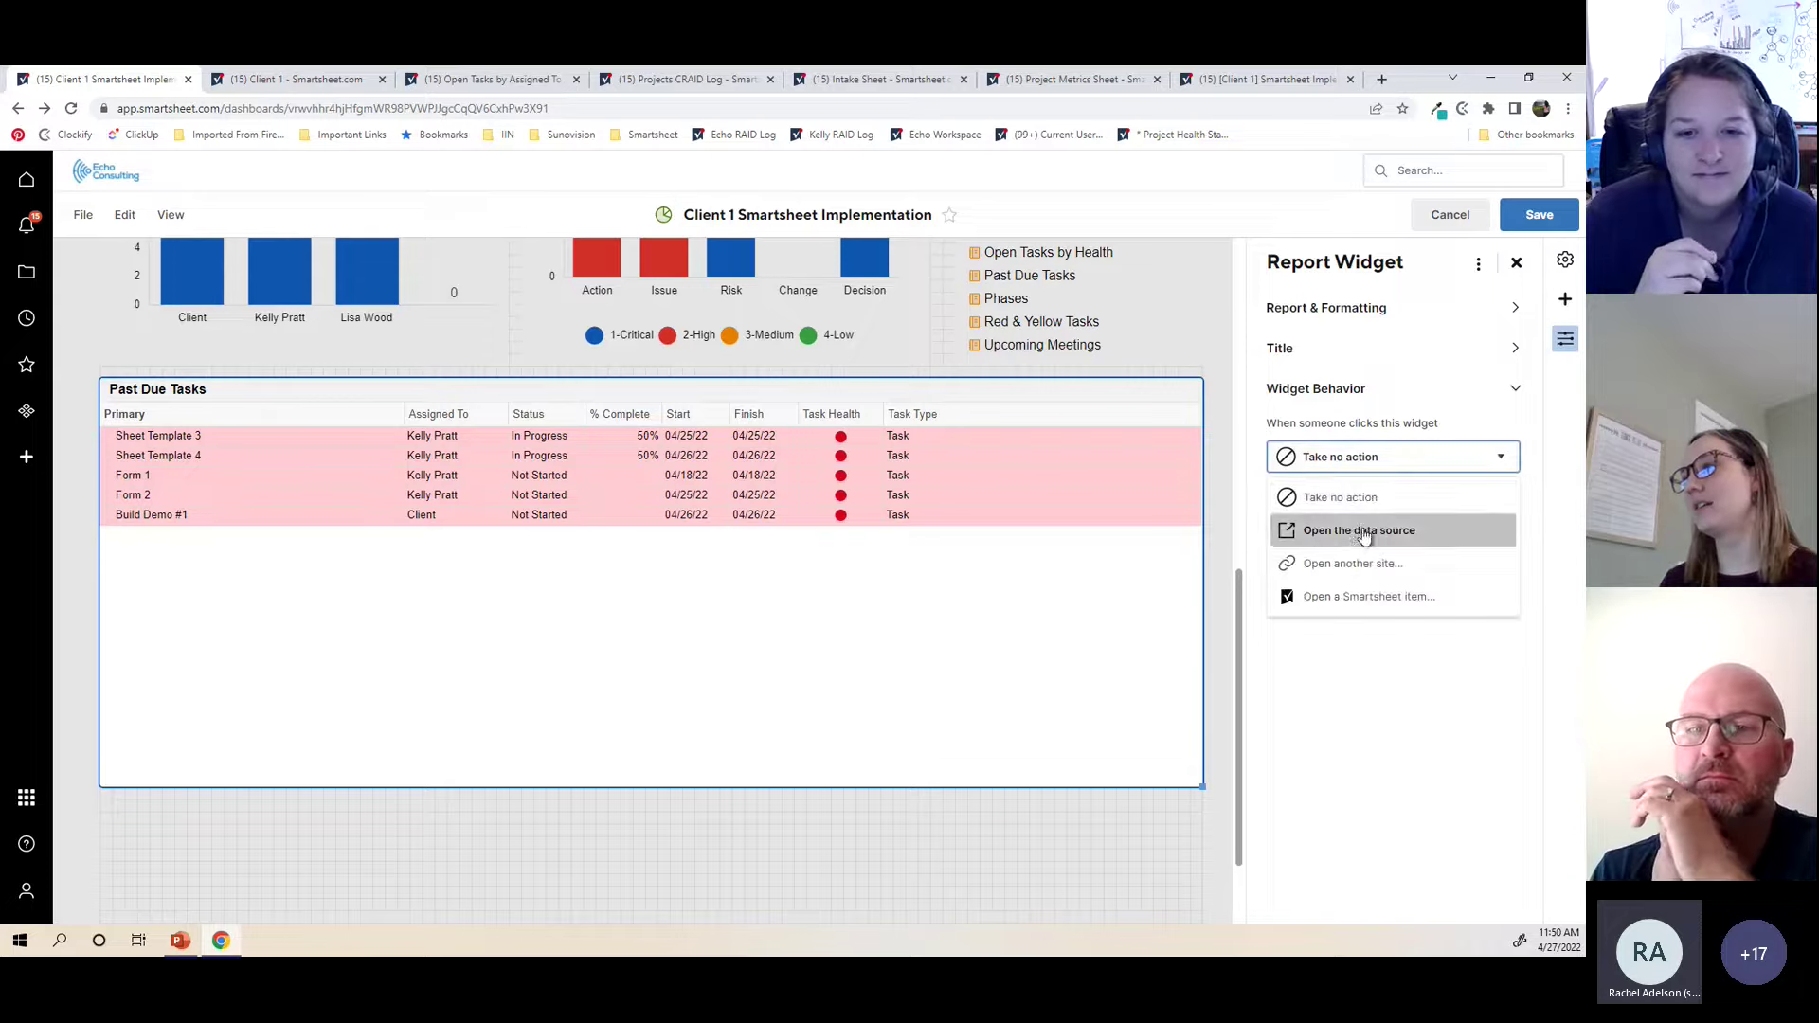
click(1355, 535)
drag(1201, 787, 1202, 712)
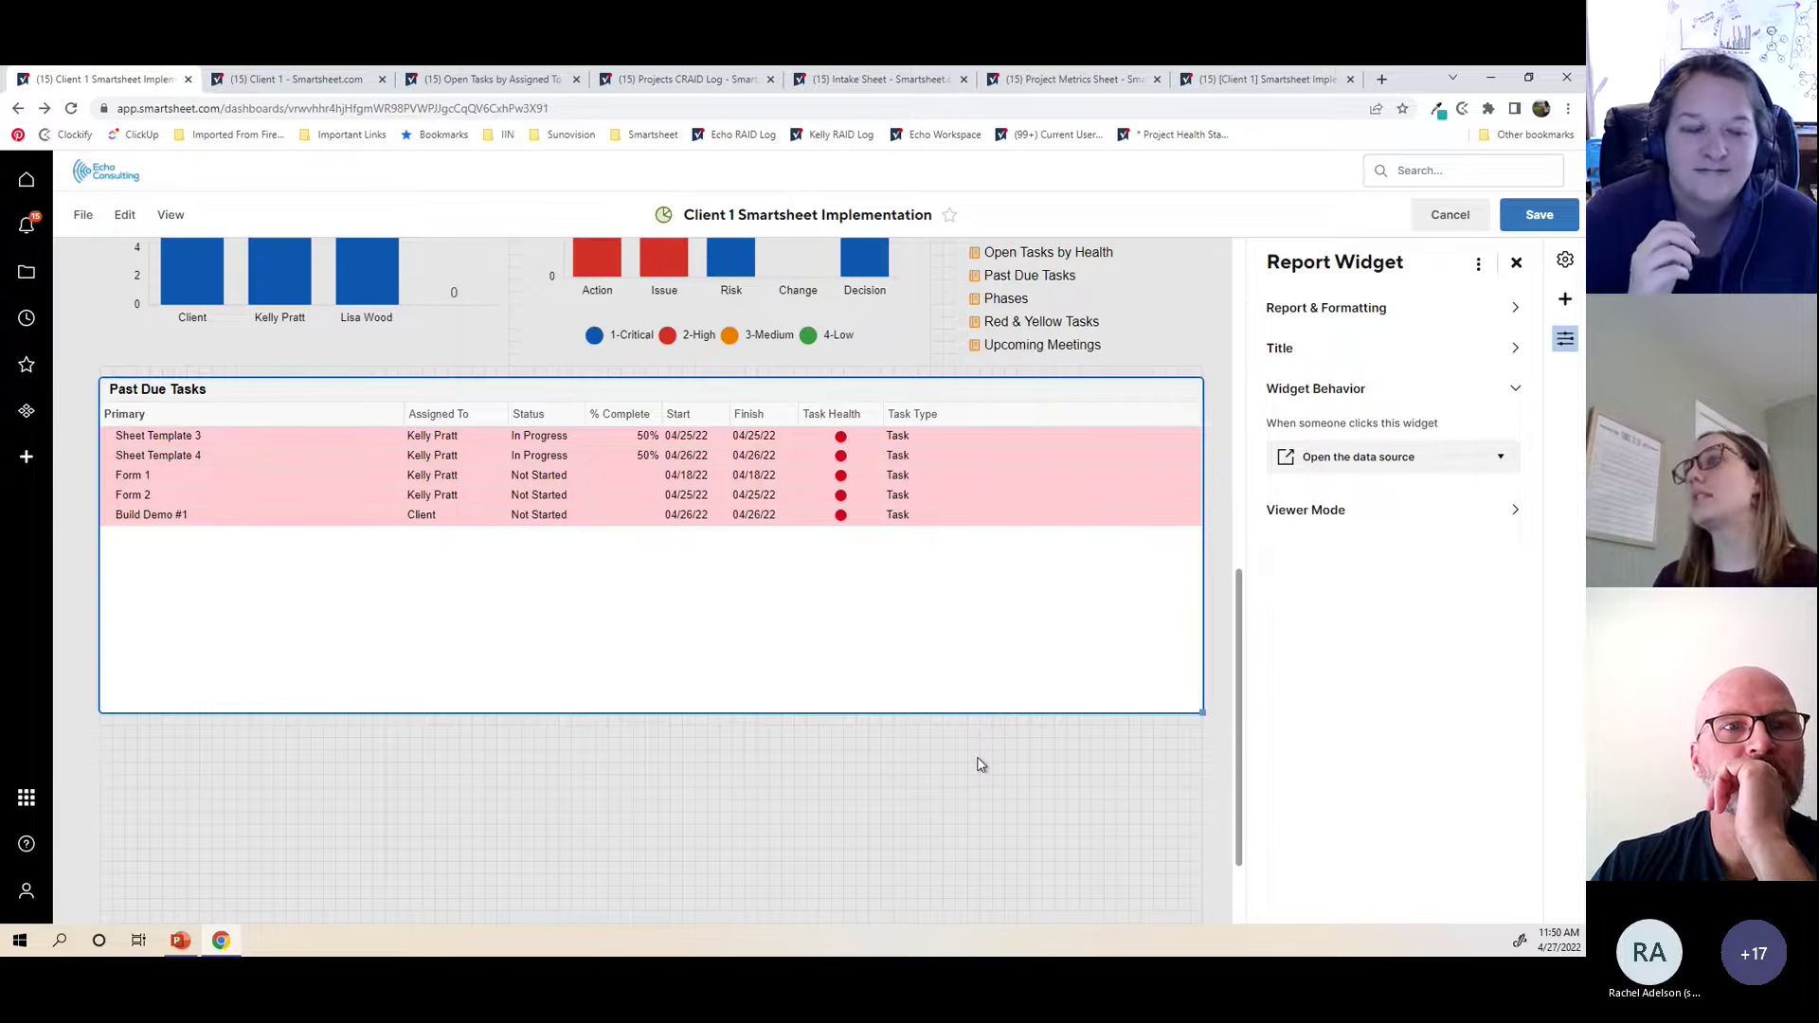
Step: Review the upper dashboard widgets, then check the Past Due Tasks widget's Viewer Mode and Widget Behavior settings
scroll(981, 765, up, 8)
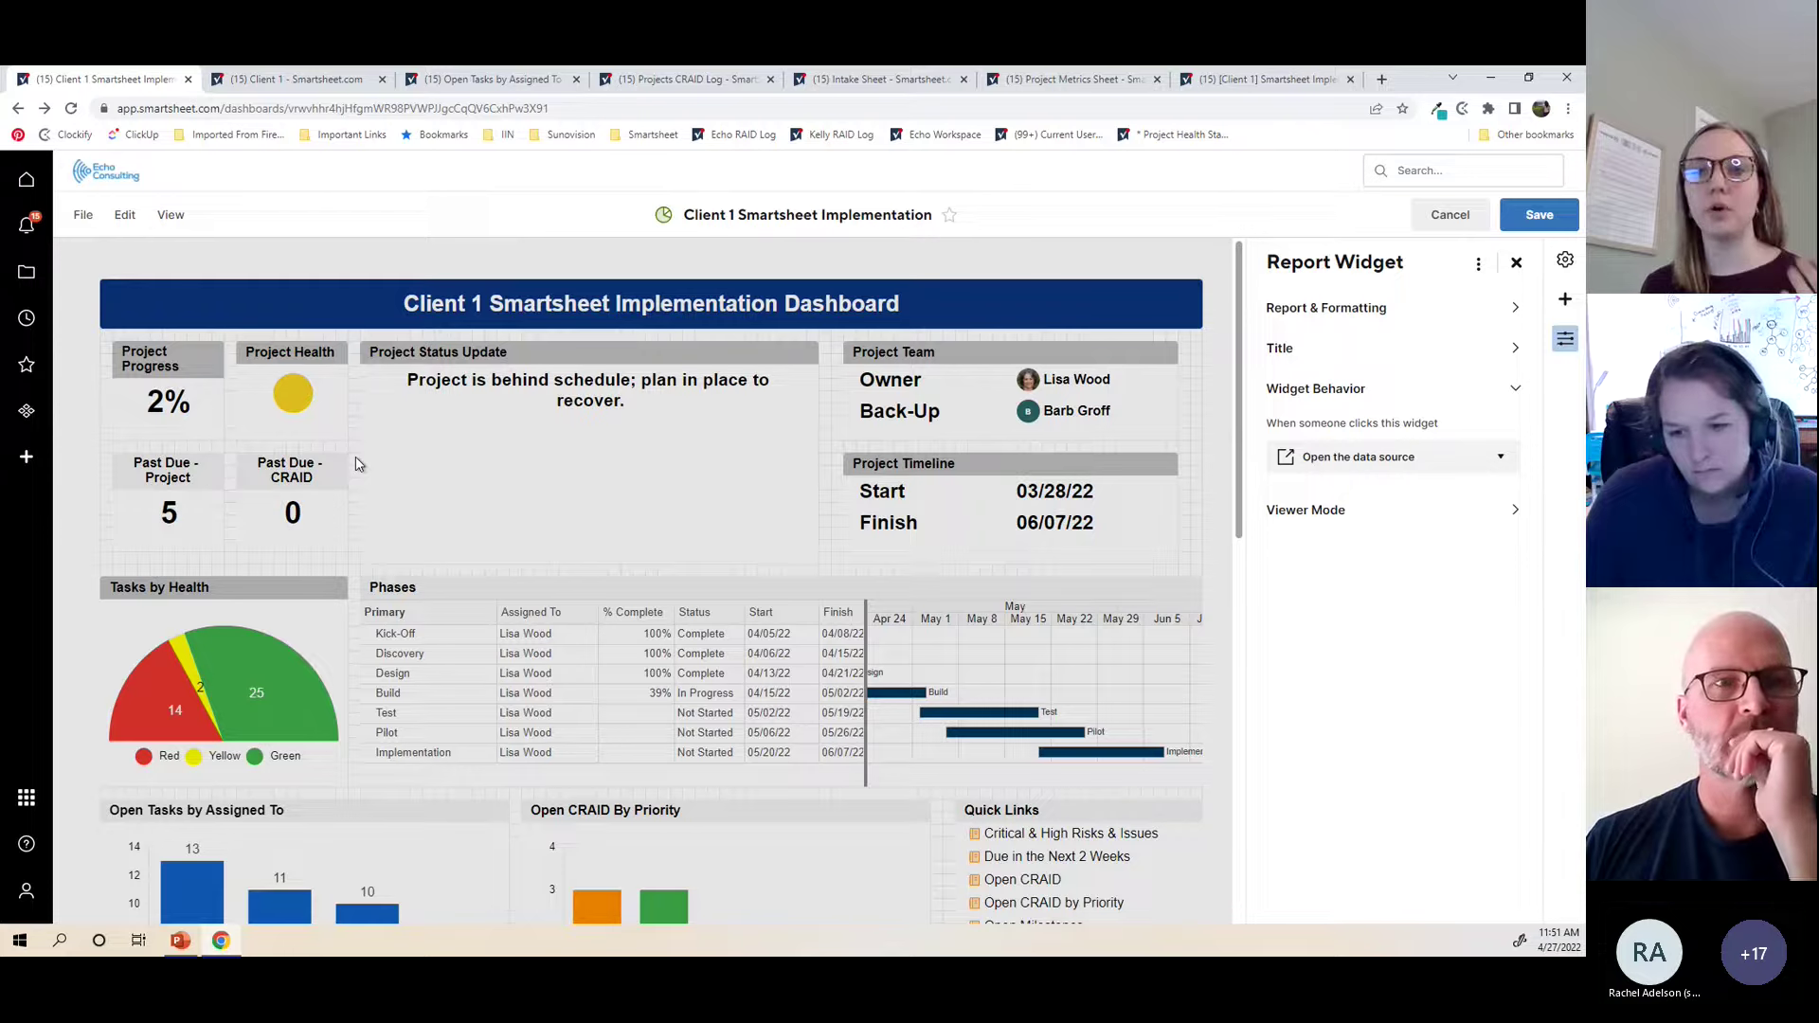
click(355, 463)
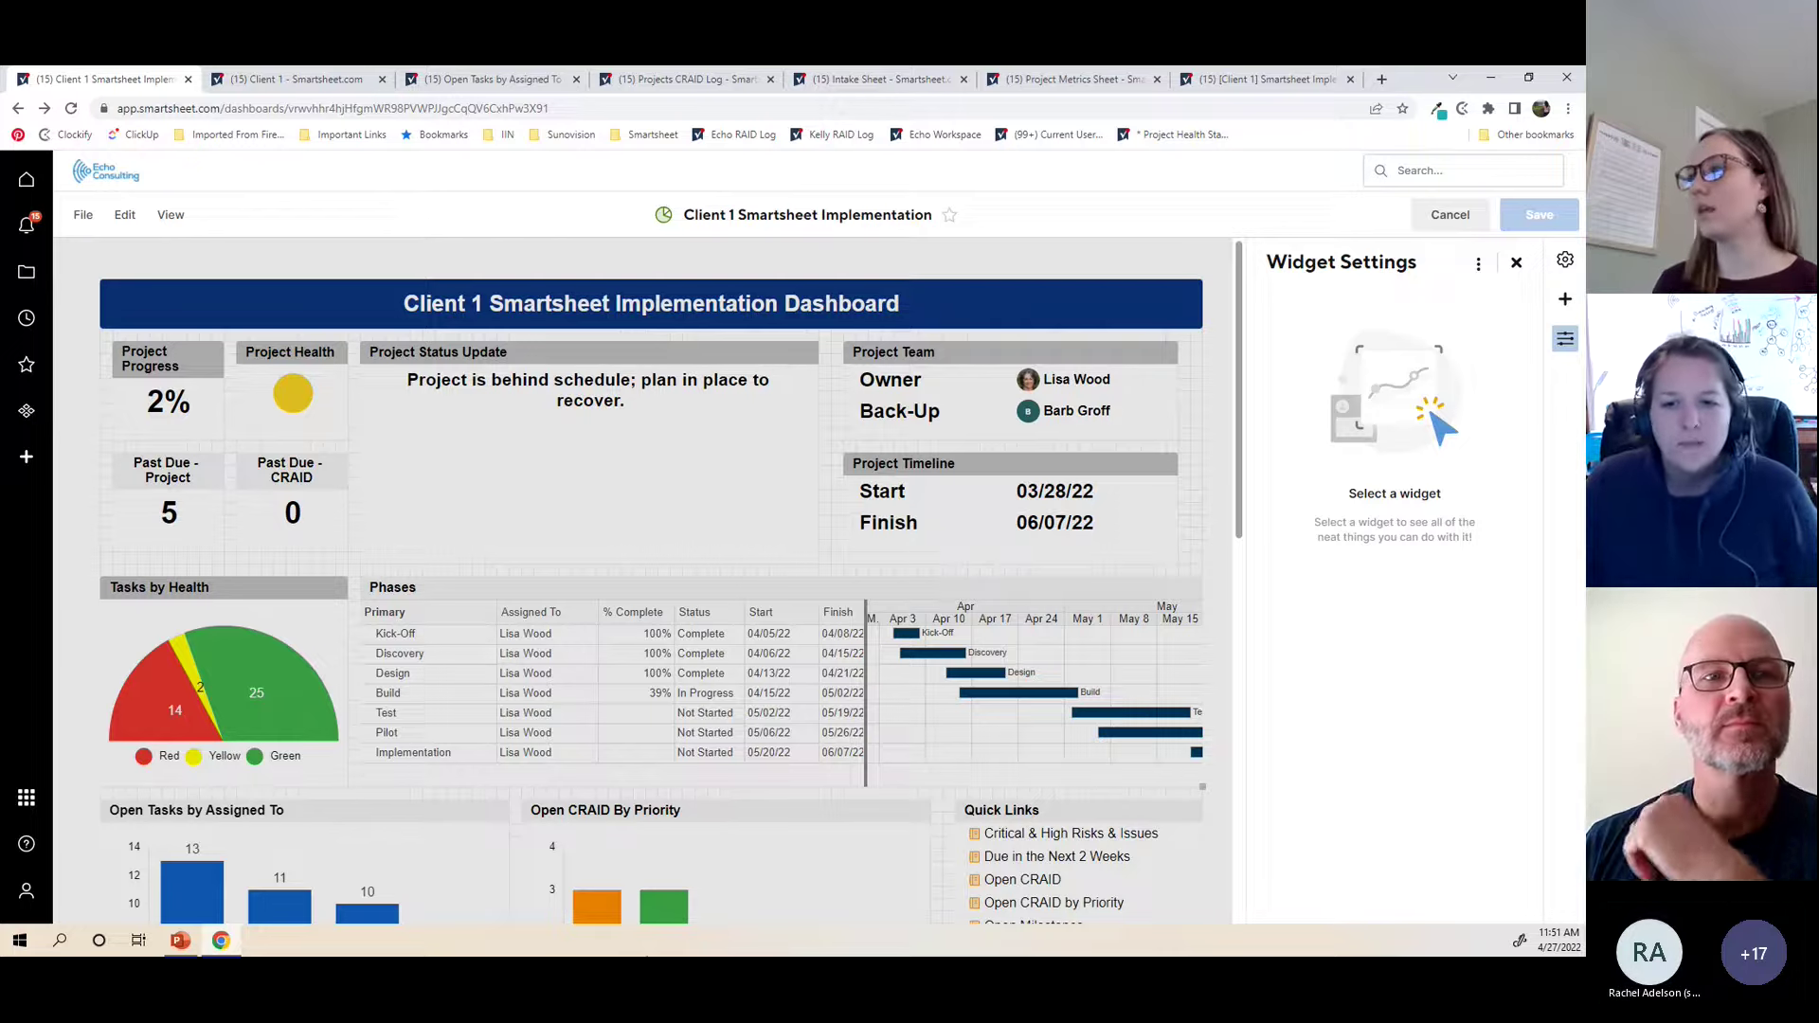
scroll(968, 698, down, 3)
scroll(969, 699, down, 4)
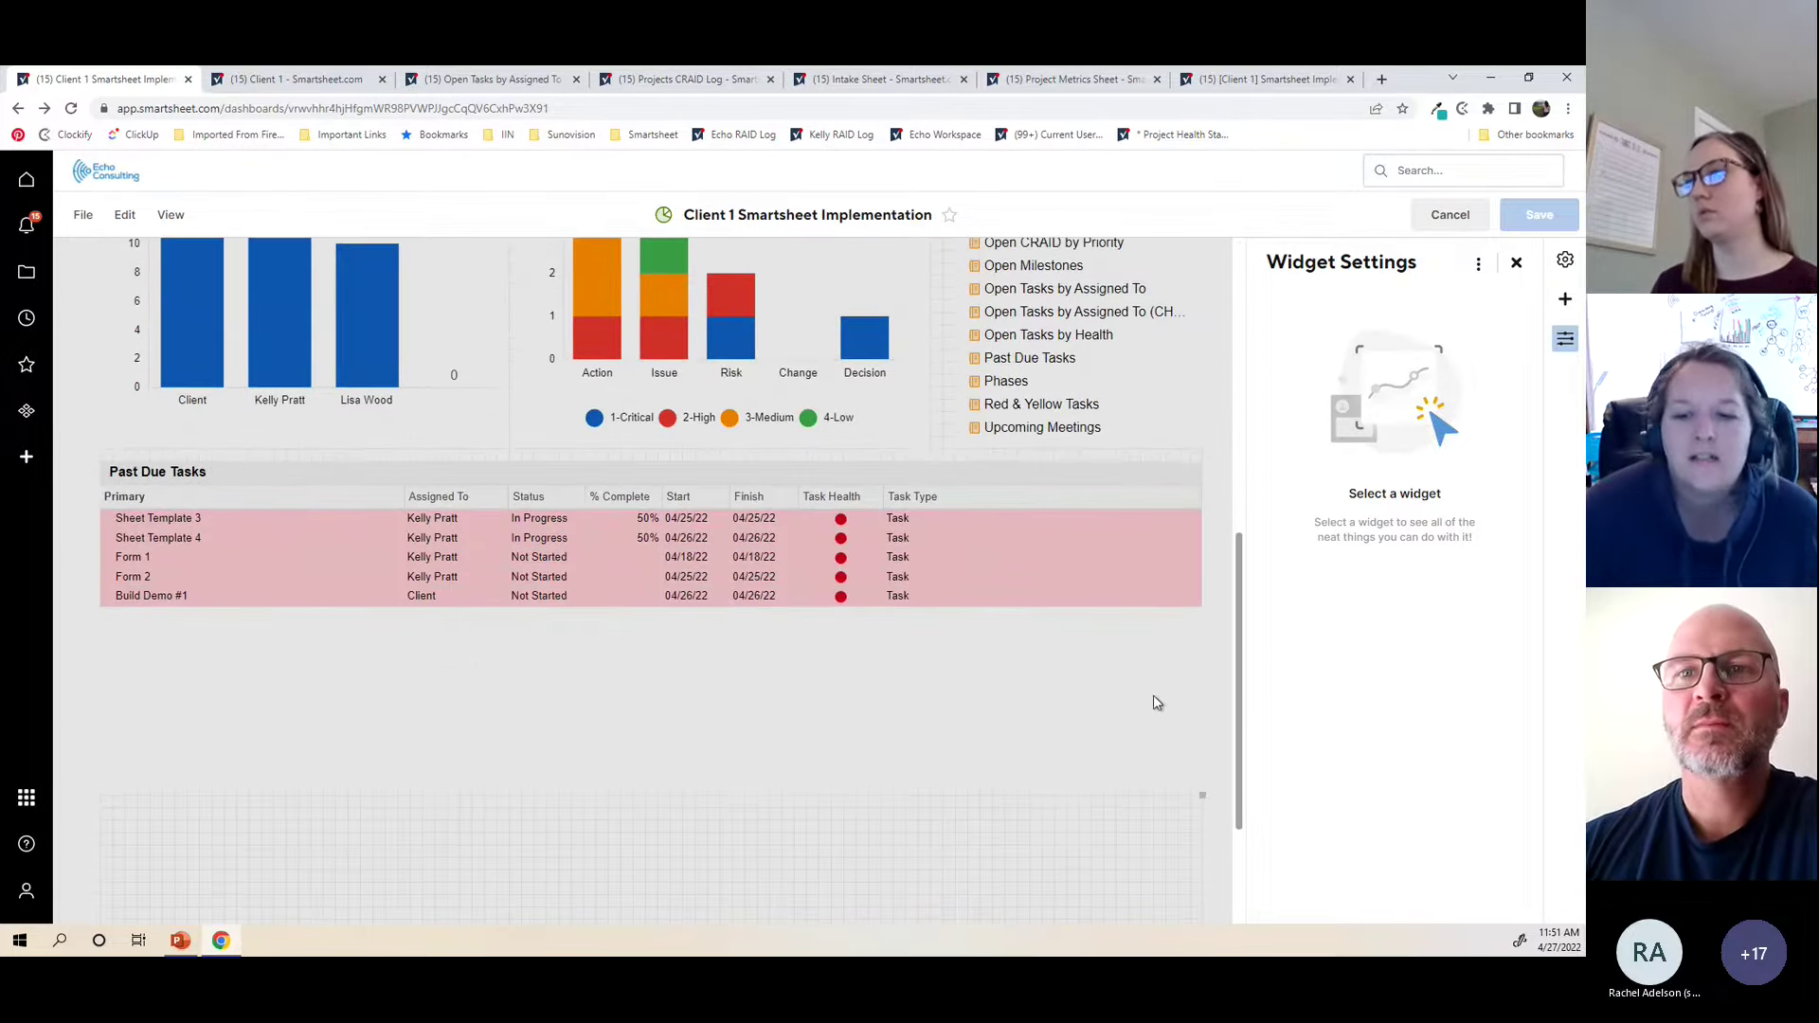
click(1170, 710)
click(1317, 698)
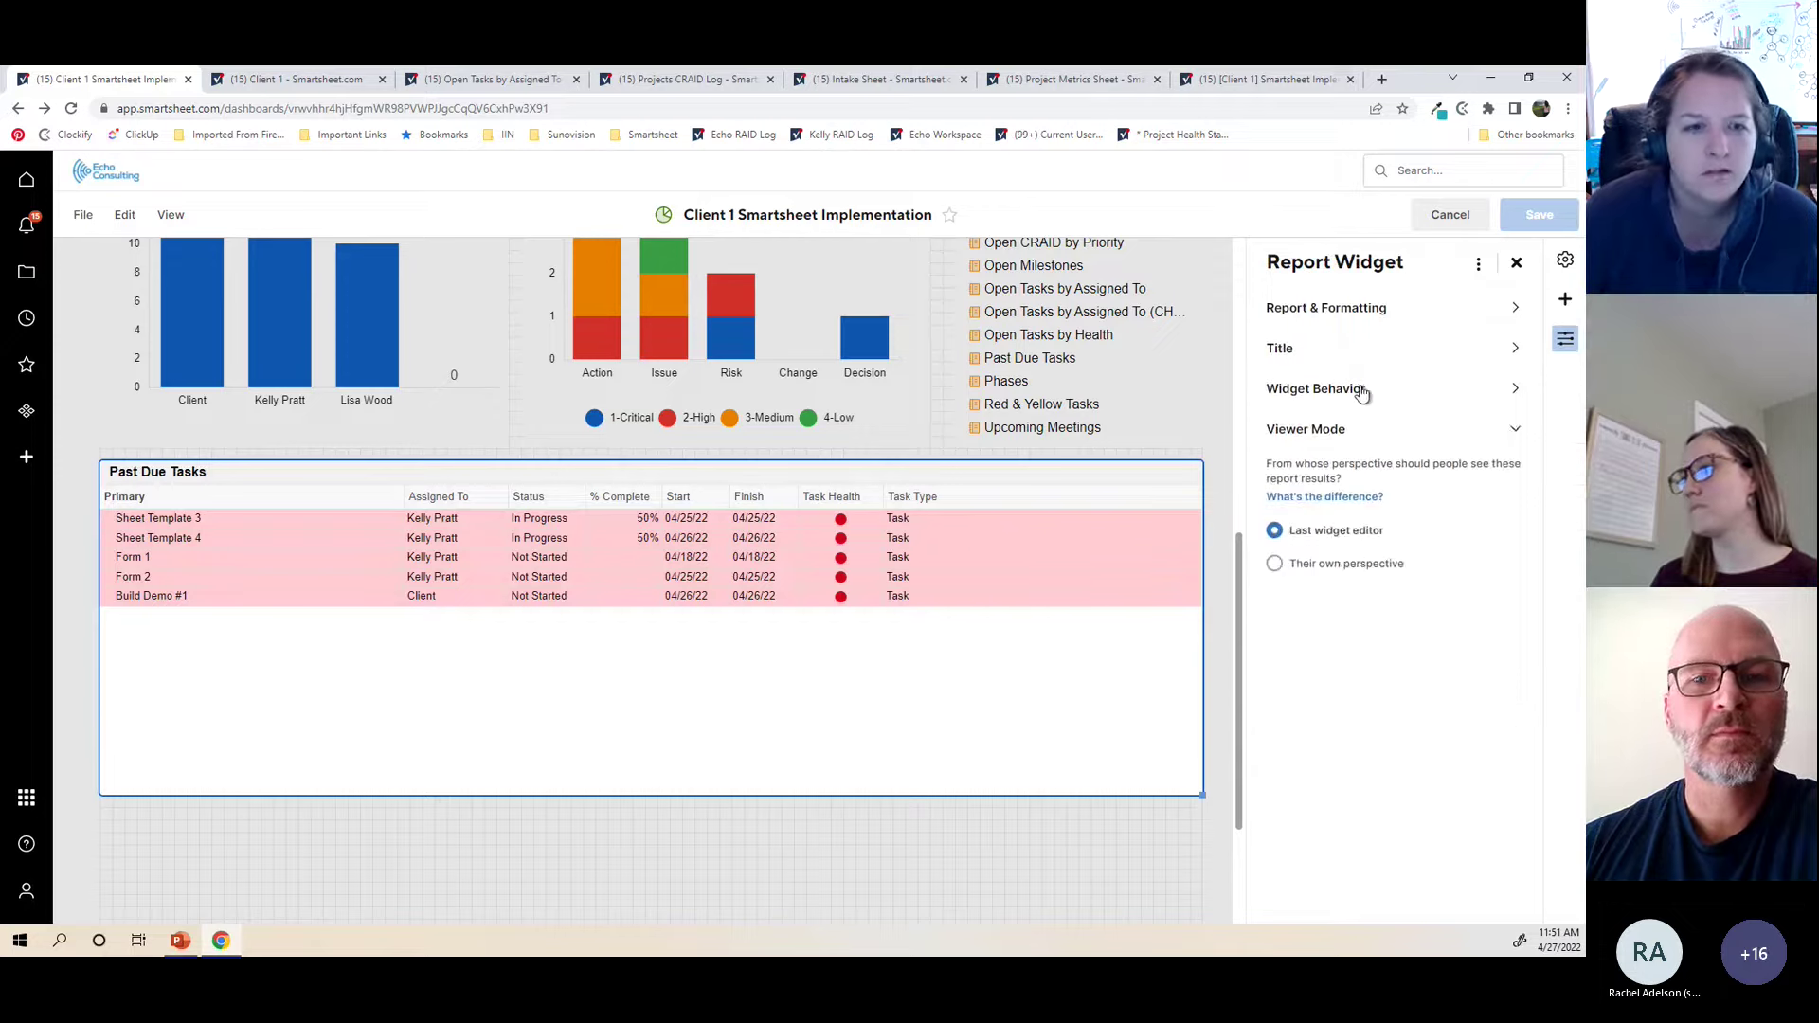
click(1365, 390)
Step: Add a report widget below Past Due Tasks that displays the Client 1 report Due in the Next 2 Weeks
click(1565, 300)
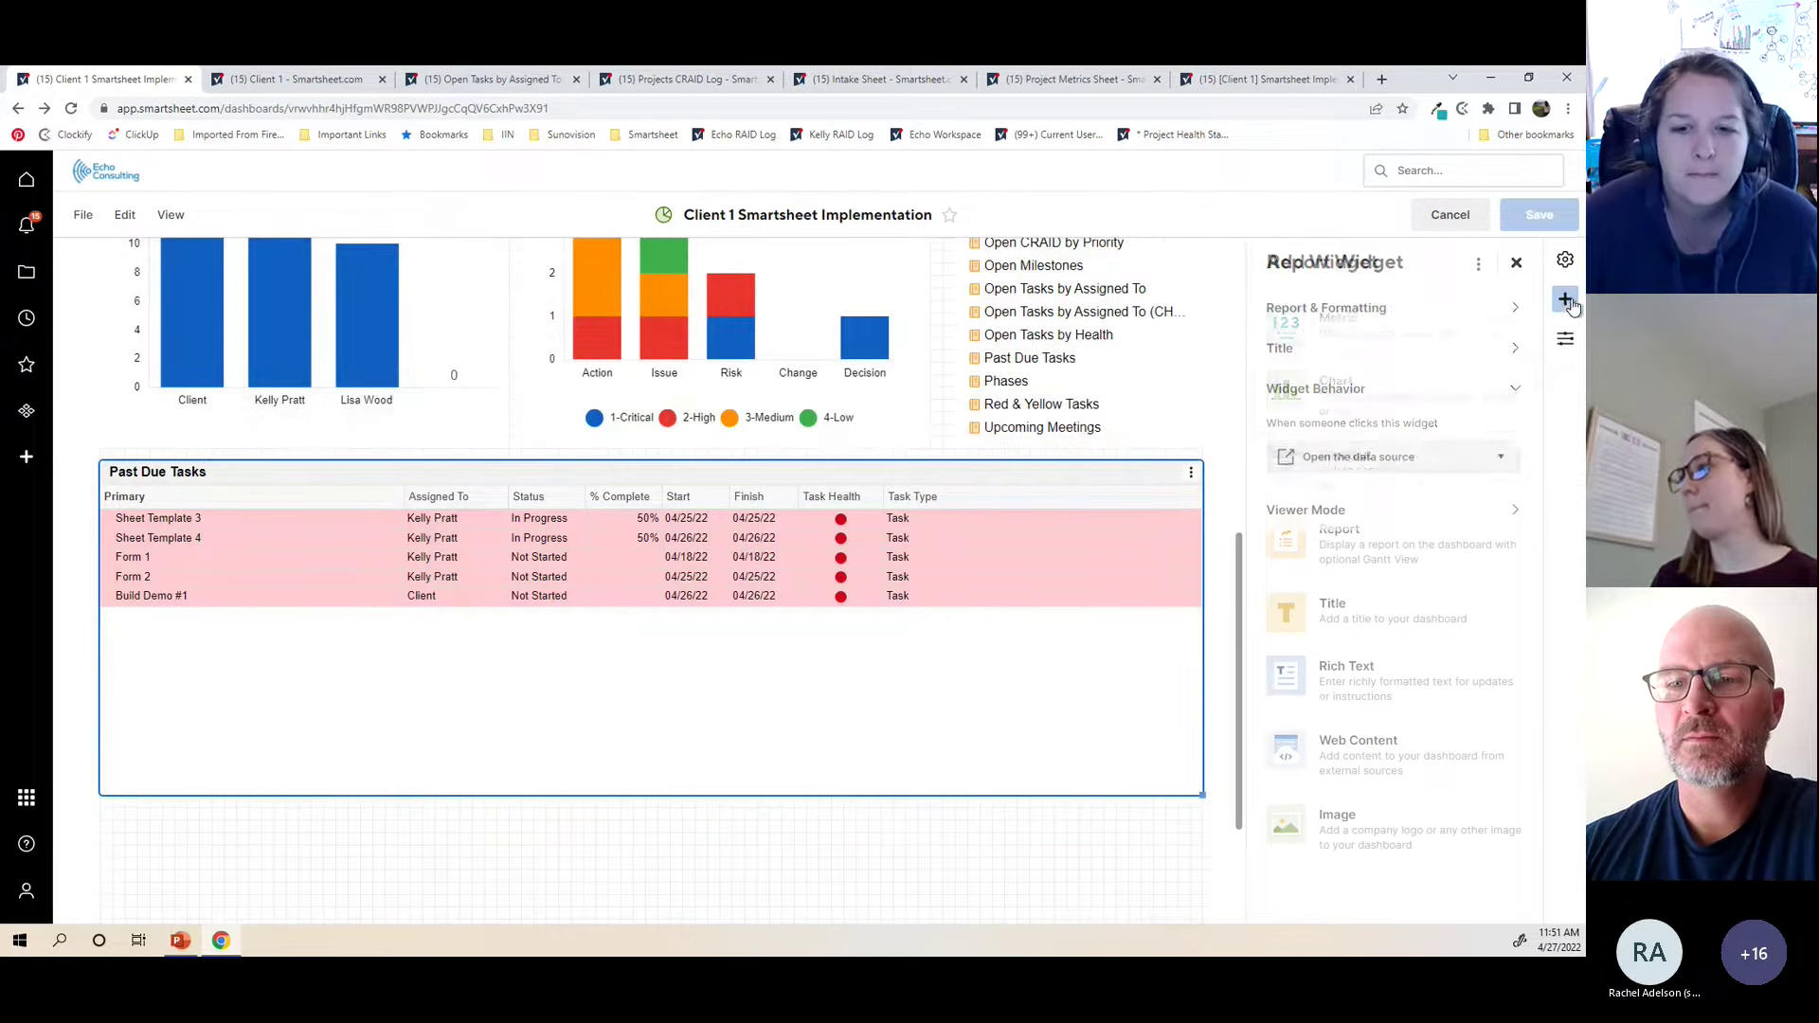
click(1342, 564)
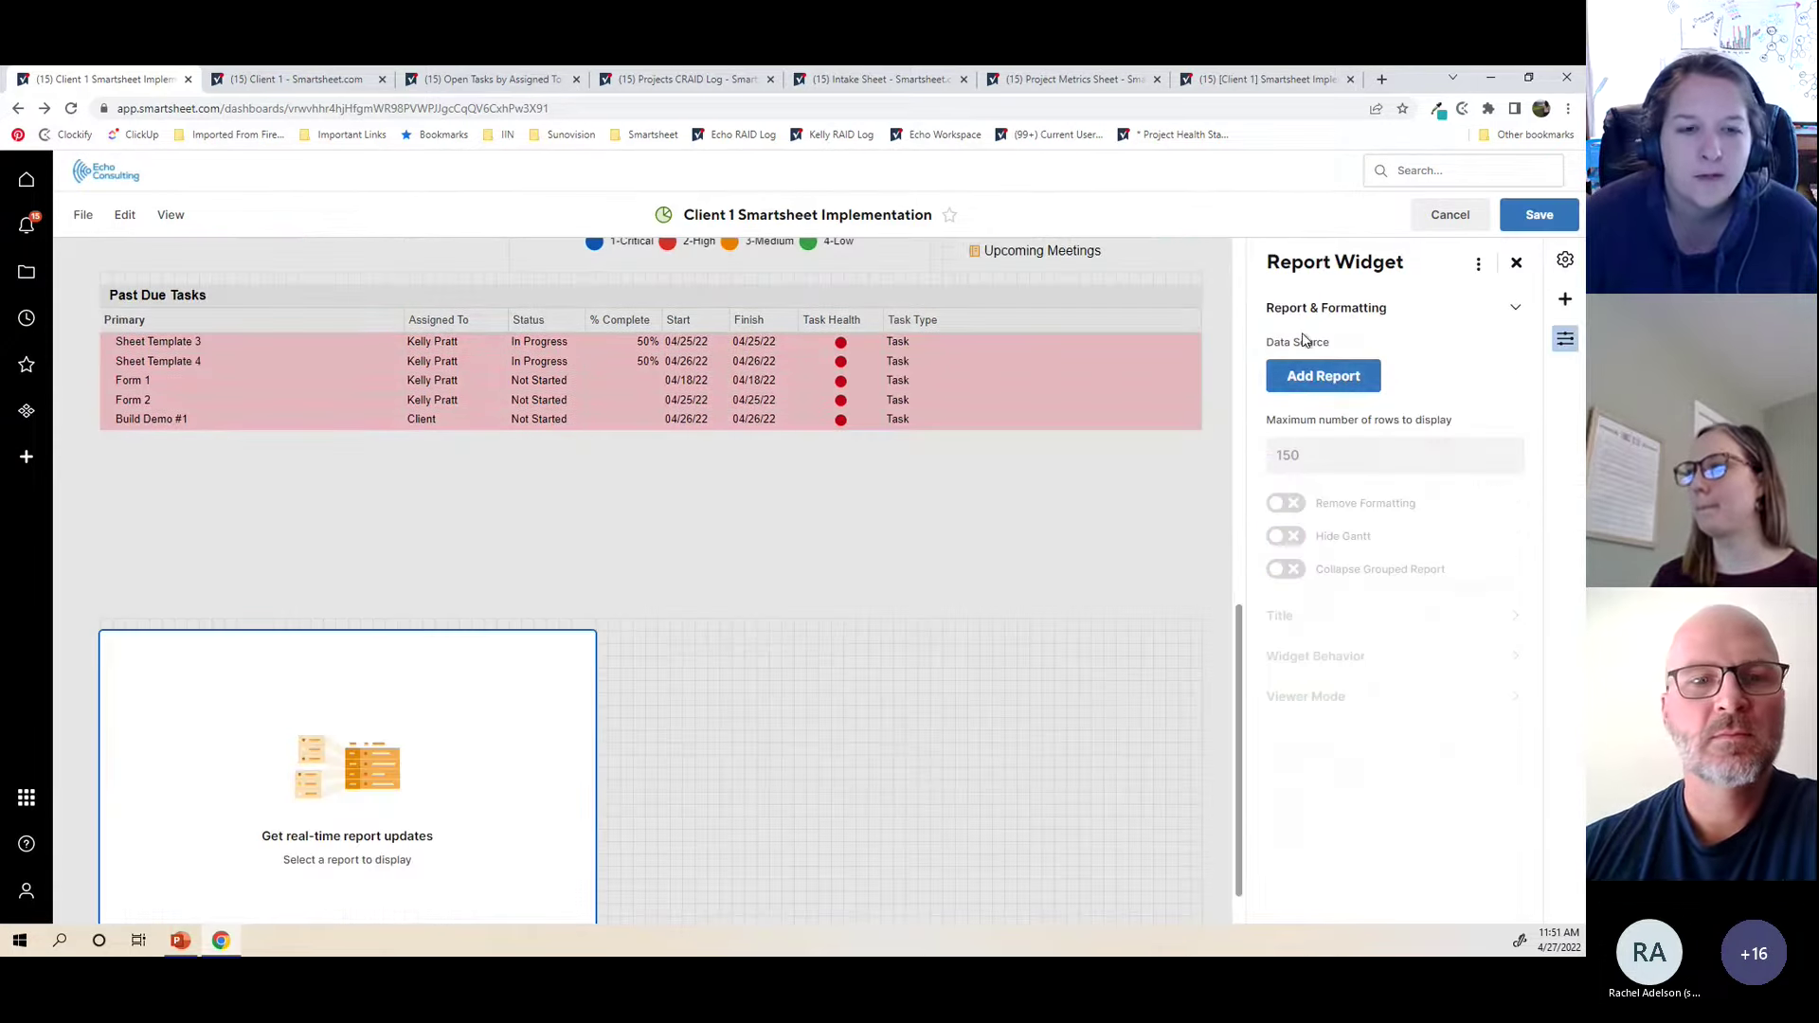
click(1313, 378)
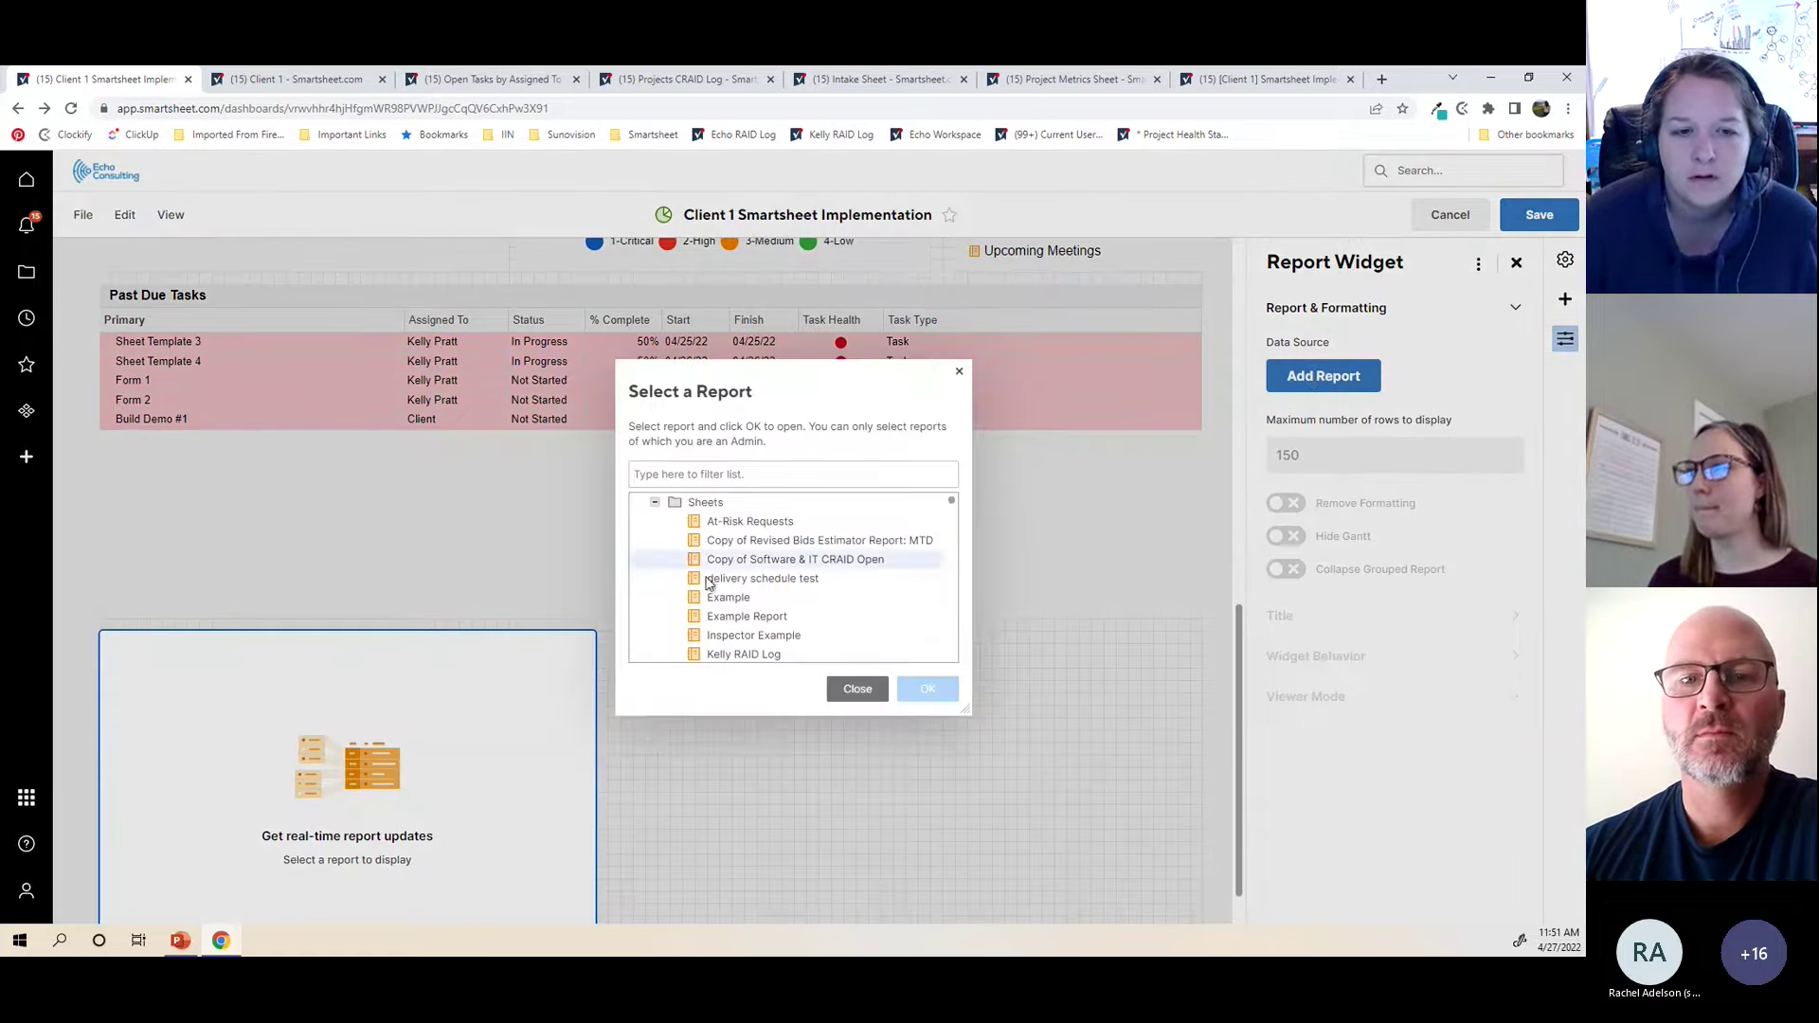
click(655, 524)
click(655, 522)
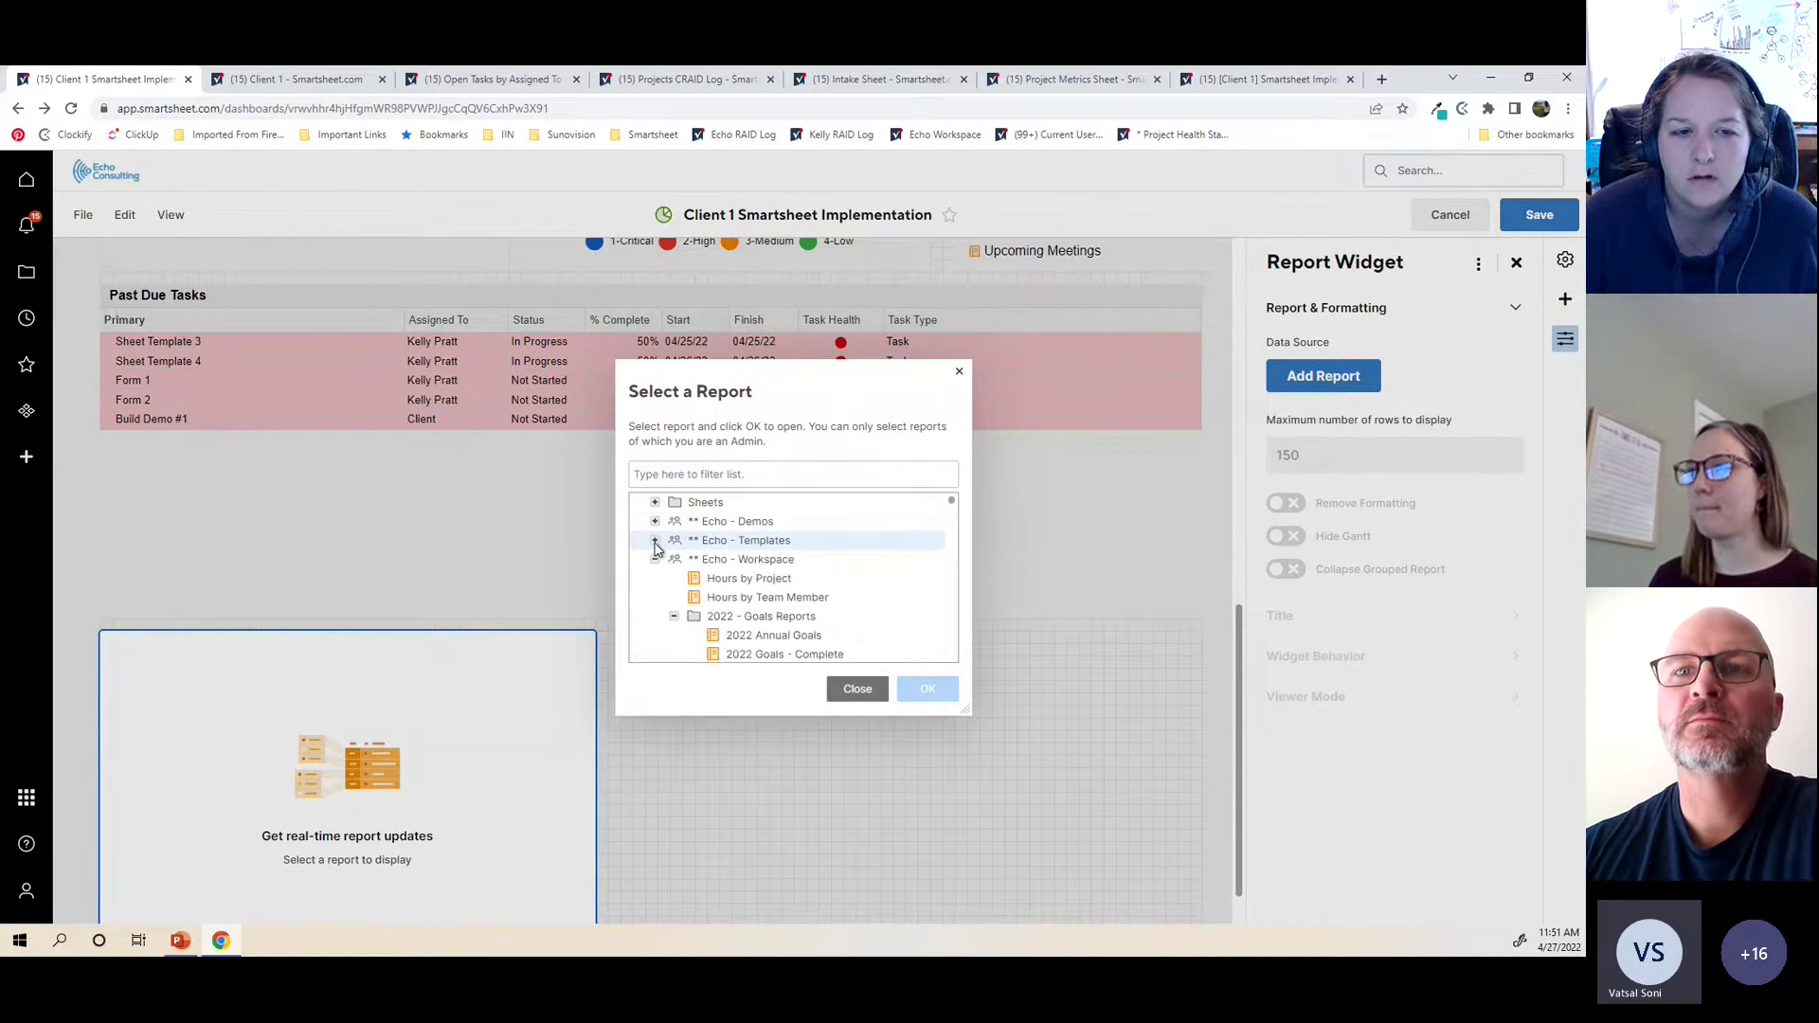
click(655, 559)
scroll(810, 569, down, 1)
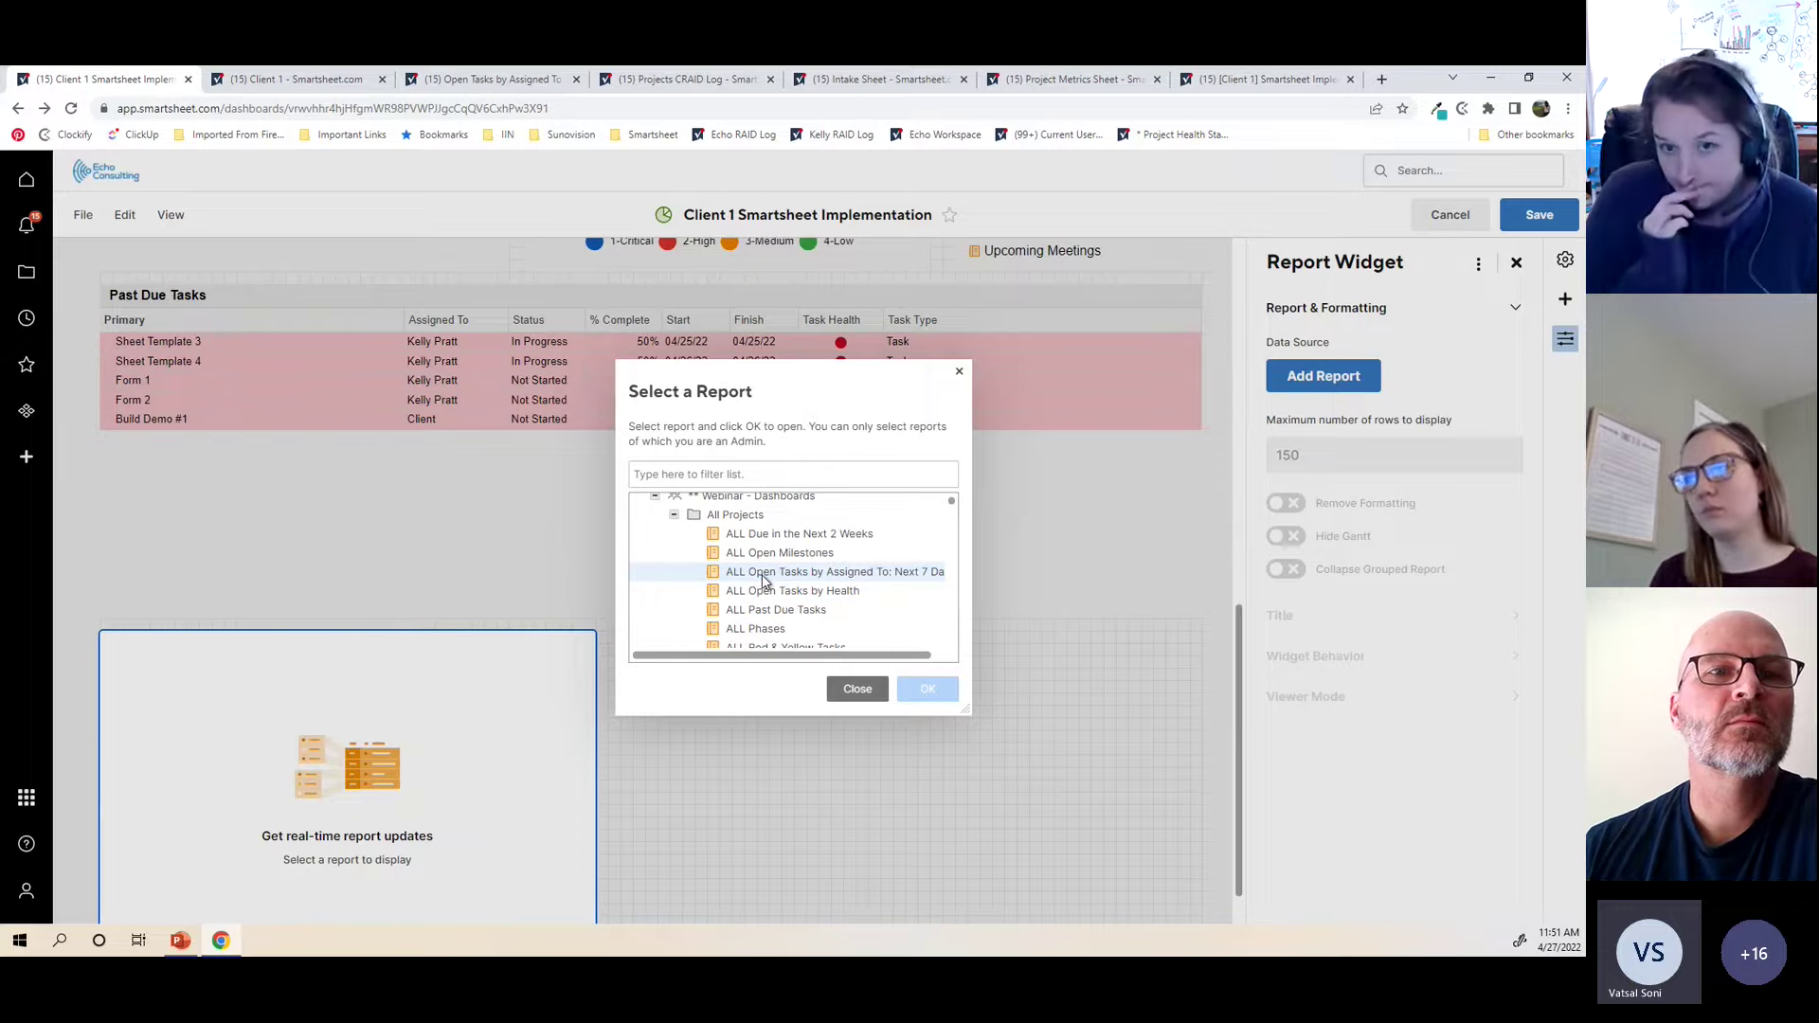
scroll(766, 592, down, 1)
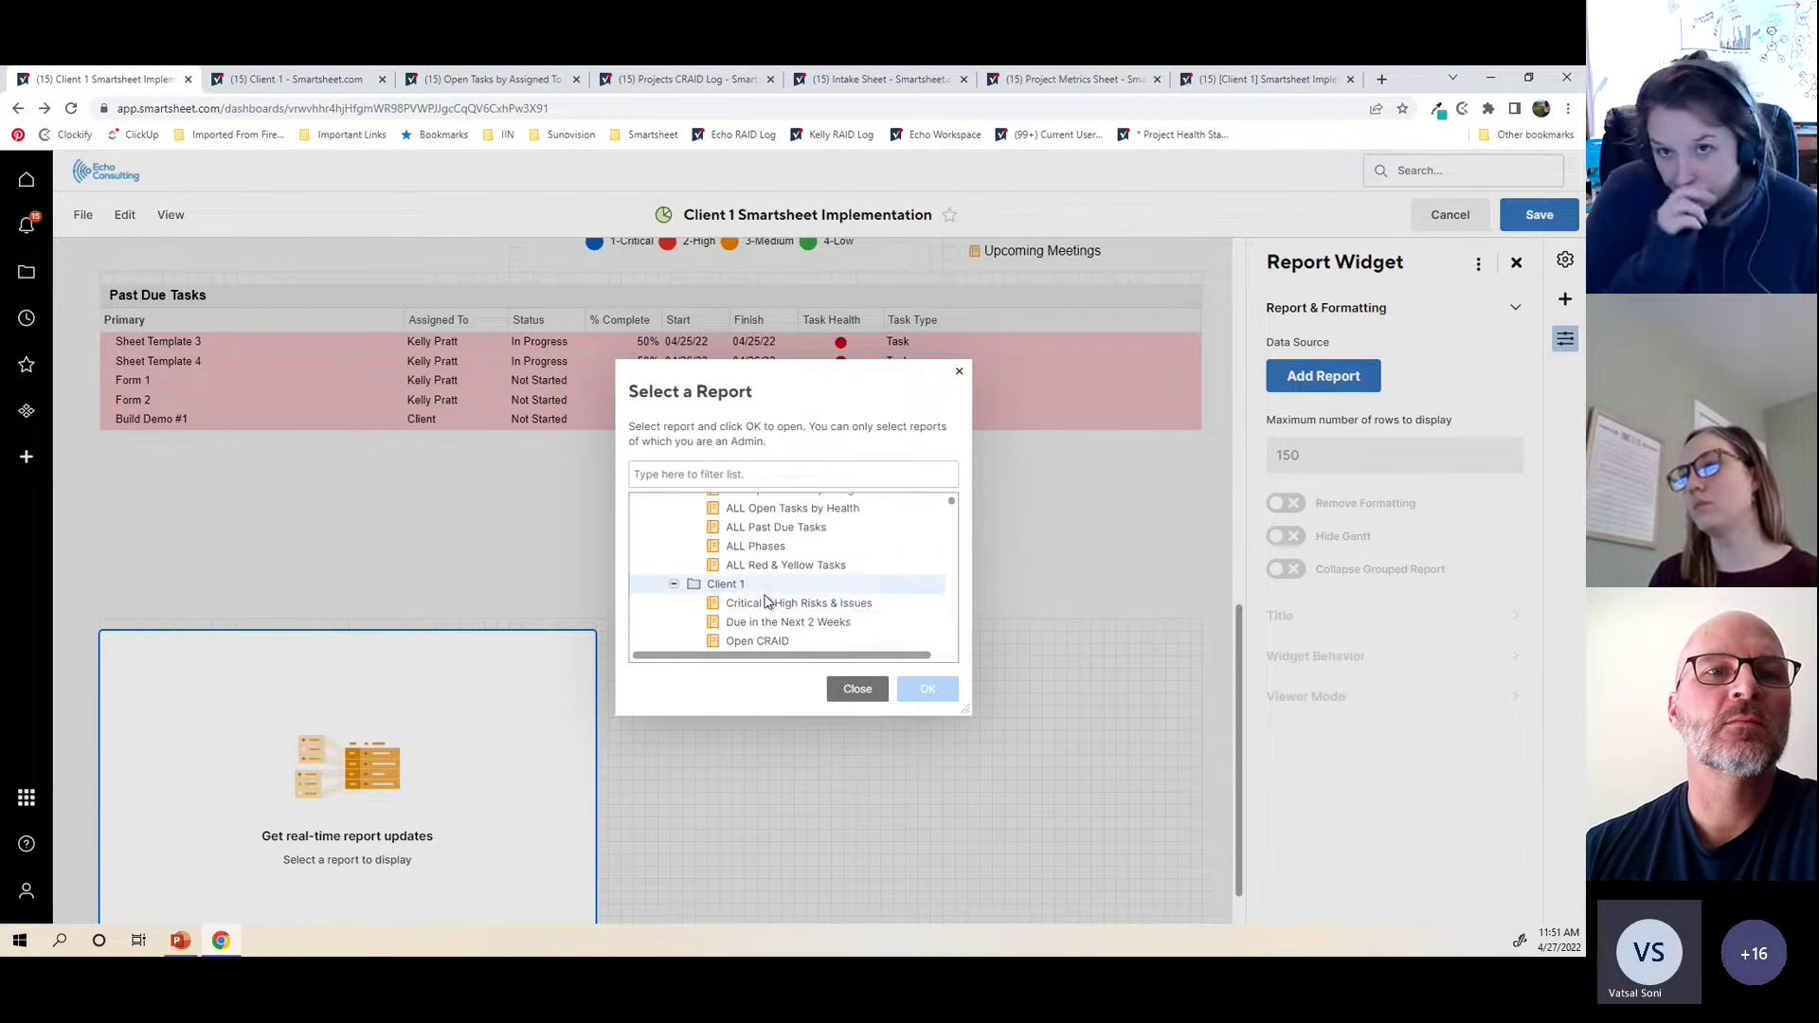
click(835, 626)
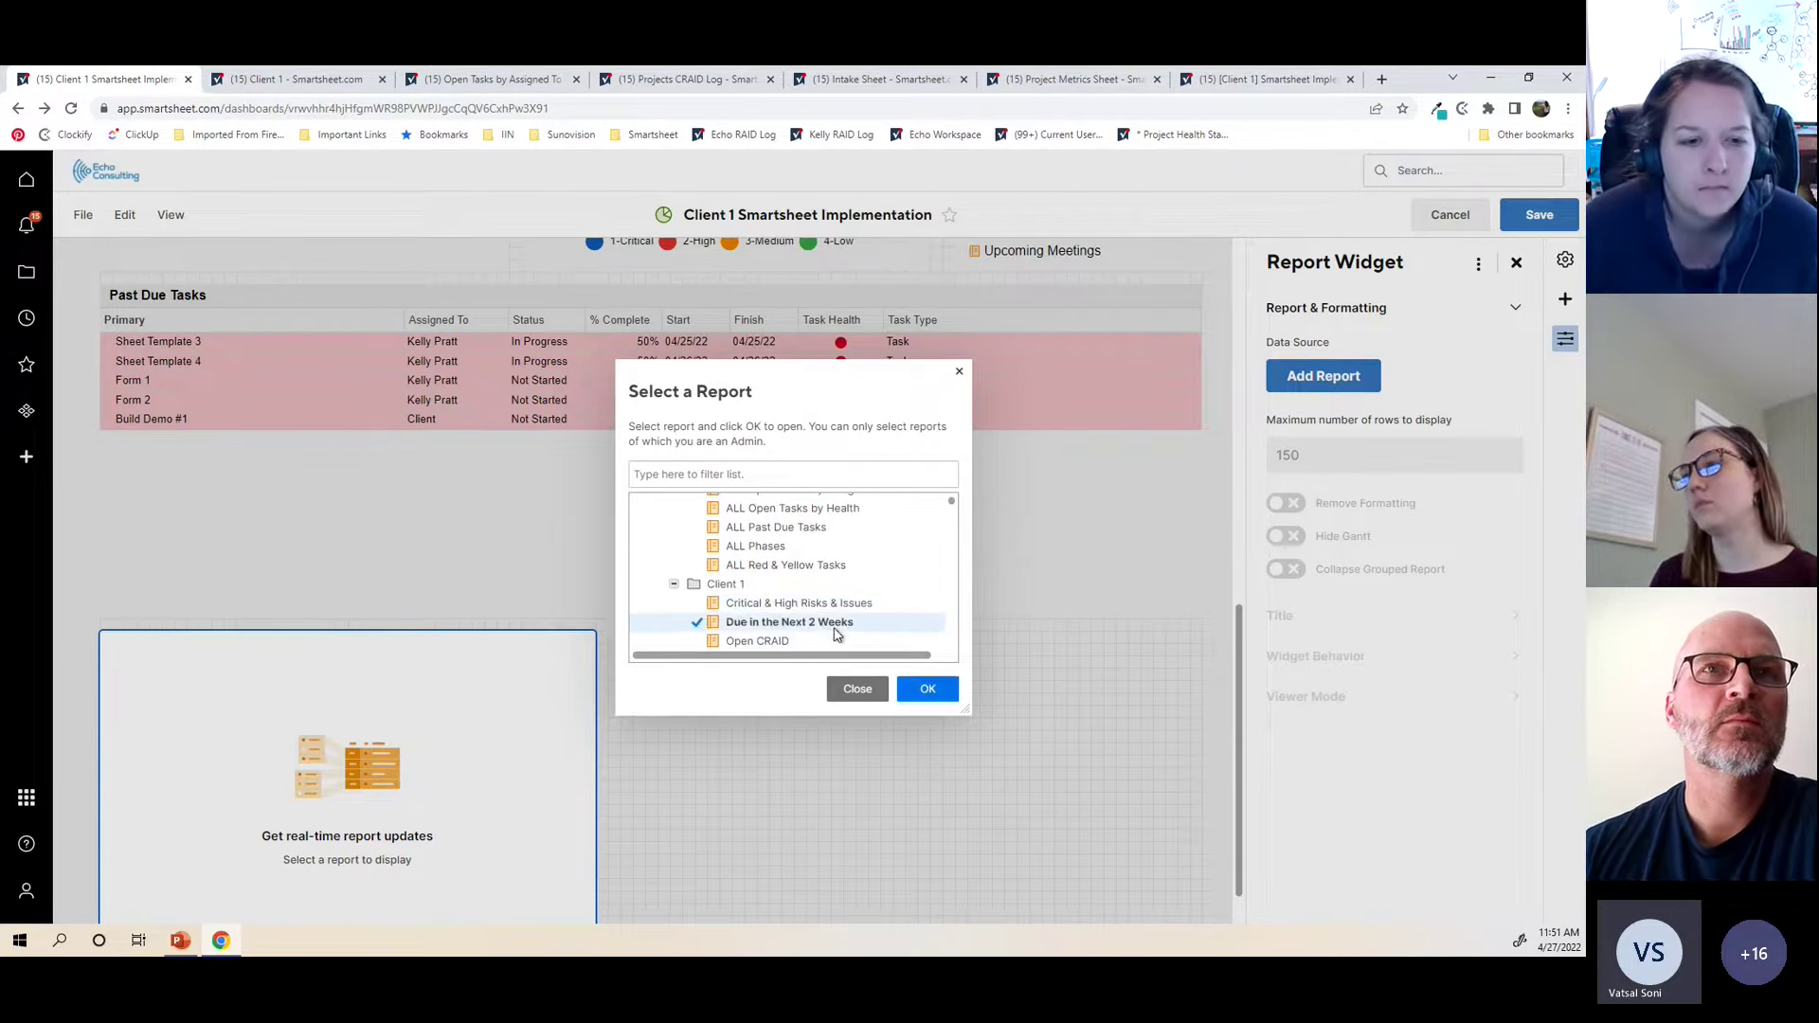
click(928, 690)
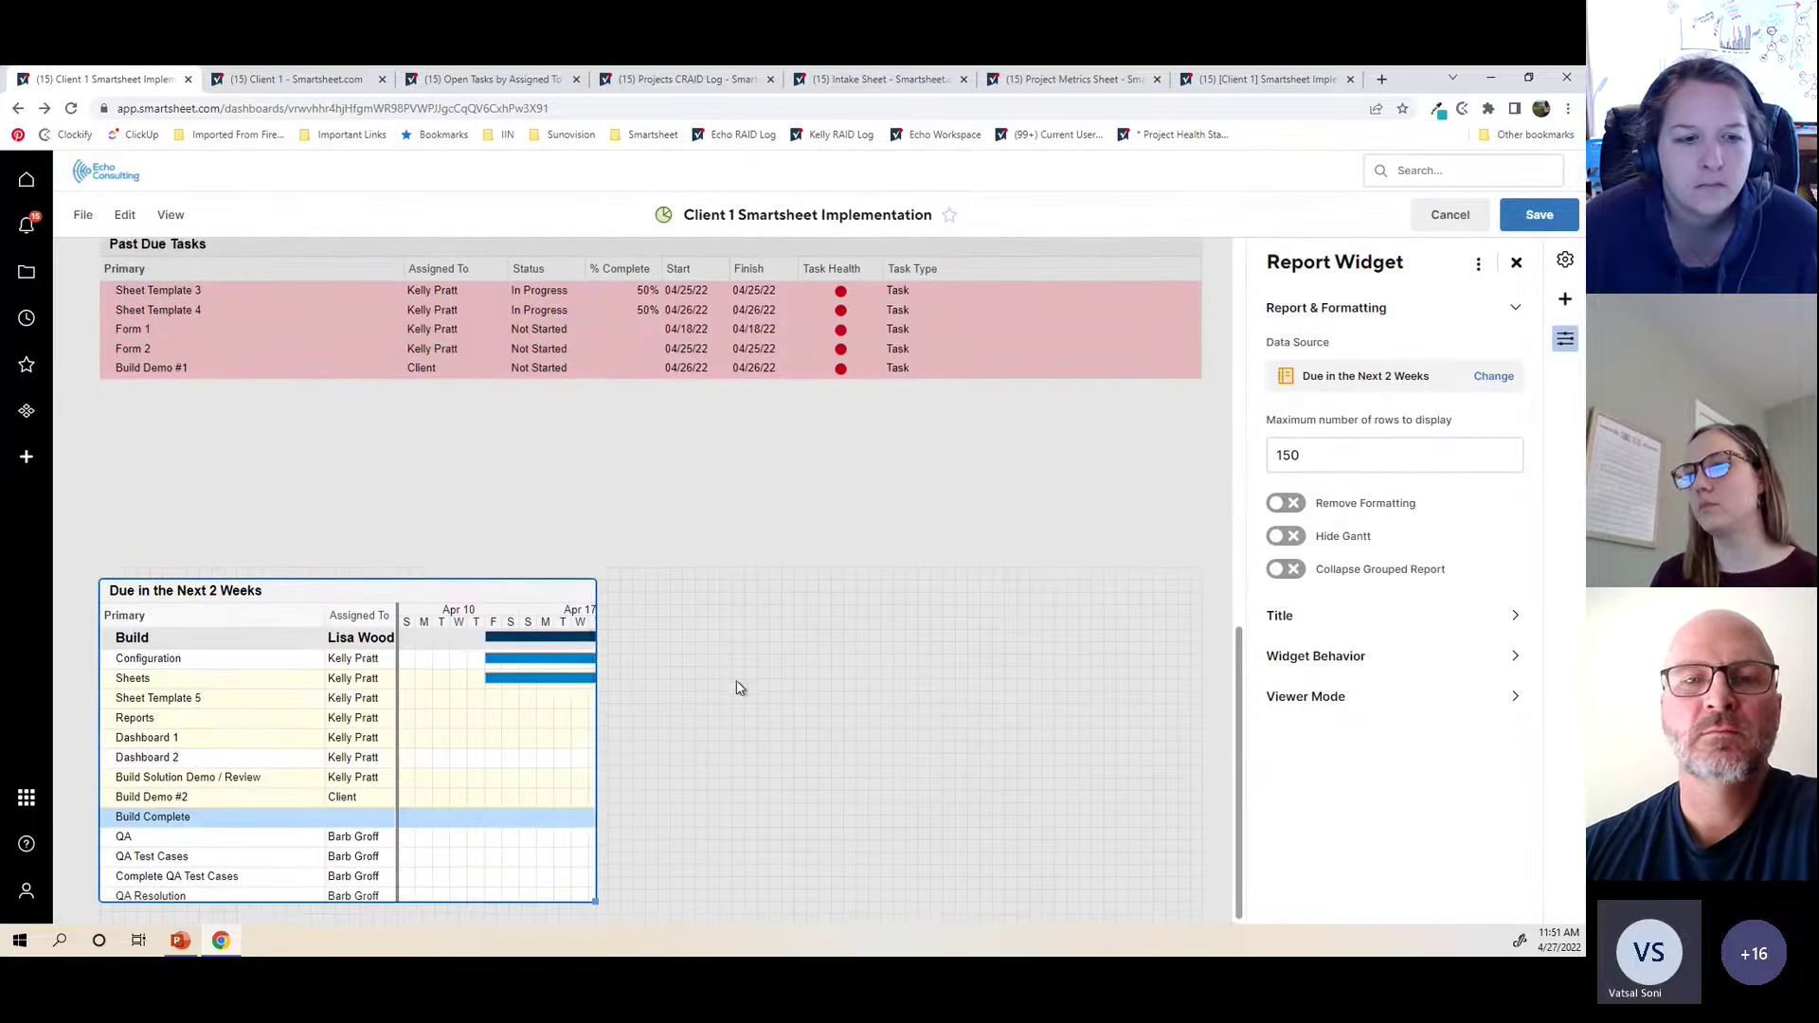
Step: Hide the Gantt view of the Due in the Next 2 Weeks widget, shorten it and fit it into the right half of the dashboard grid
click(1290, 537)
drag(599, 898, 583, 850)
click(608, 661)
drag(372, 602, 918, 609)
drag(1129, 853, 1205, 858)
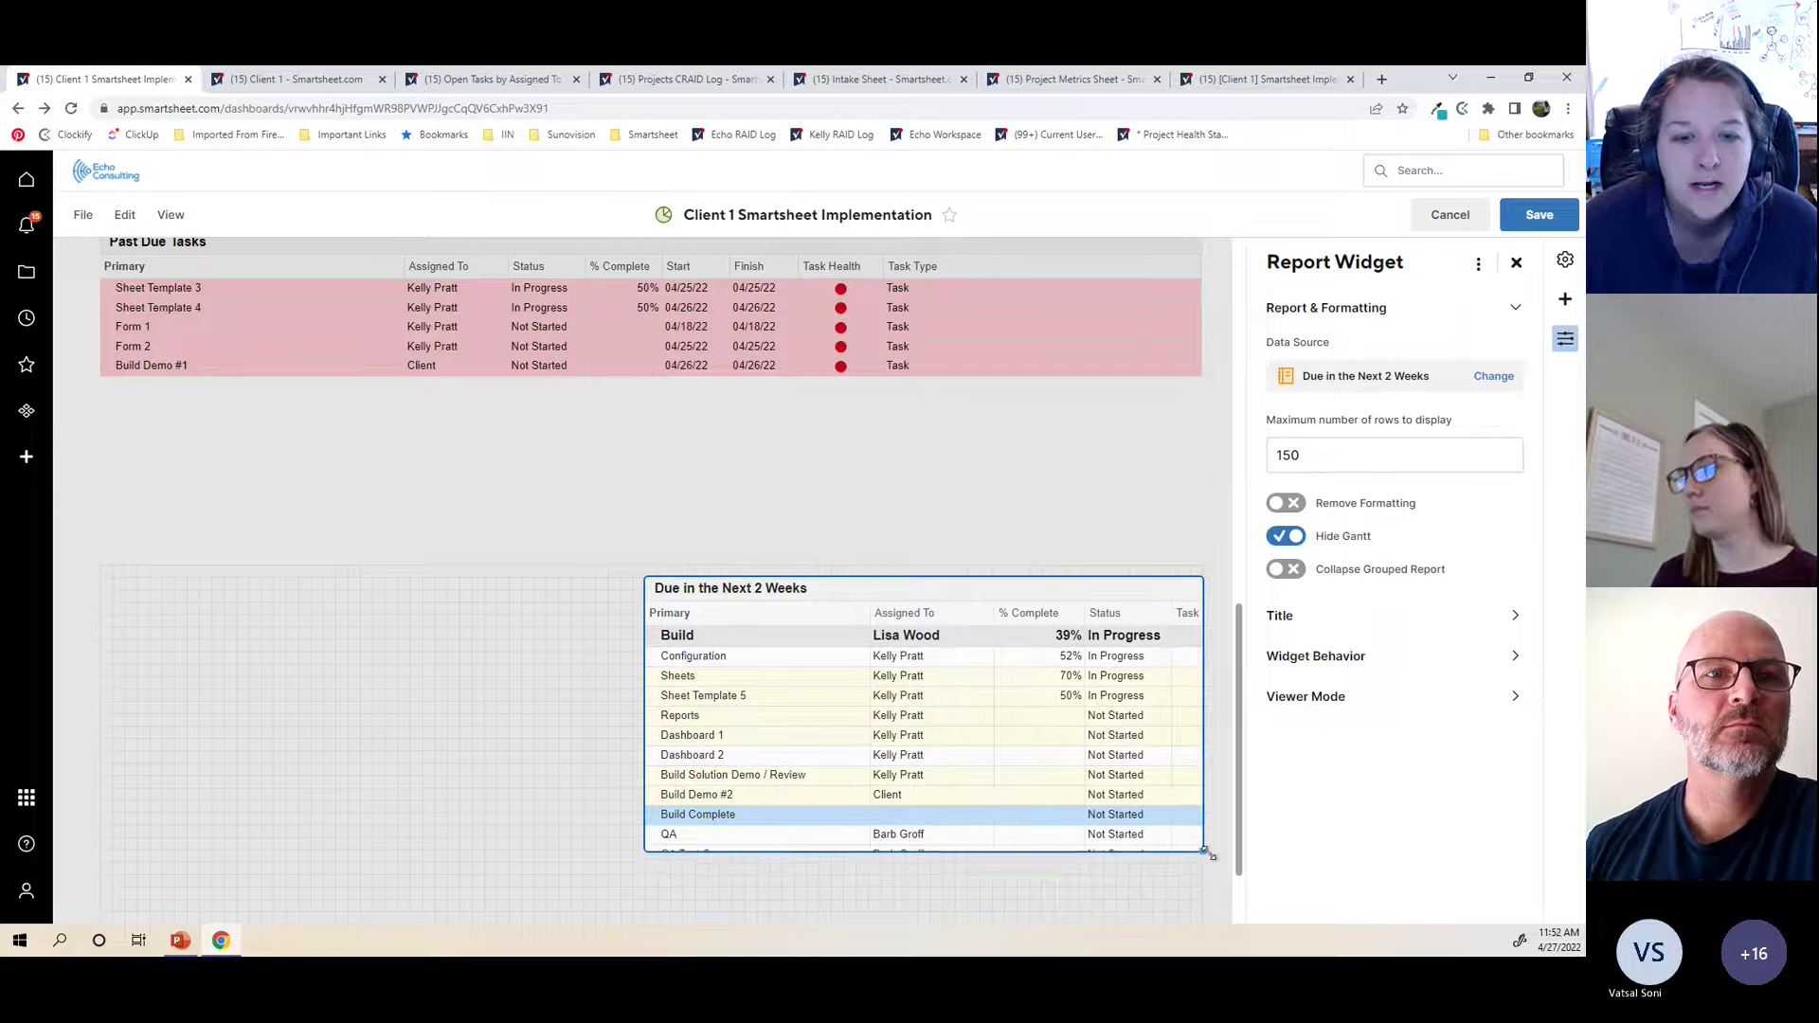
Step: Add a report widget beside Due in the Next 2 Weeks that displays the Client 1 report Red & Yellow Tasks
click(1564, 300)
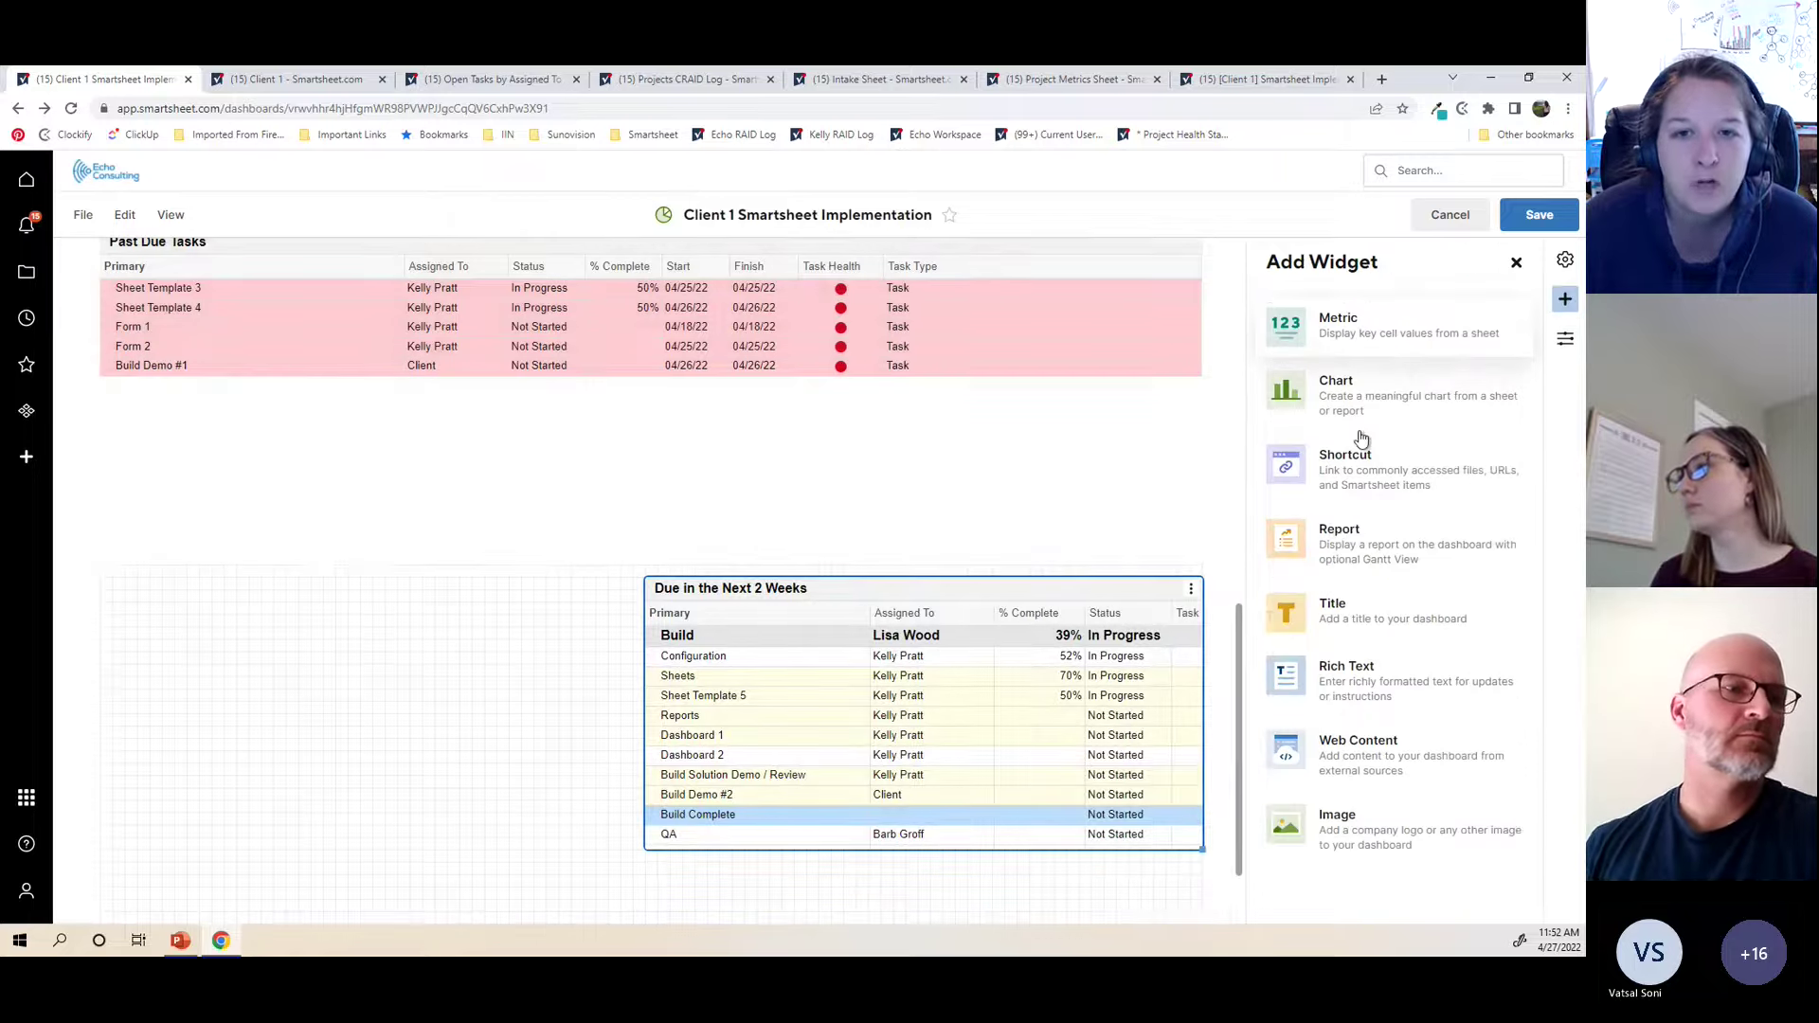
click(1338, 559)
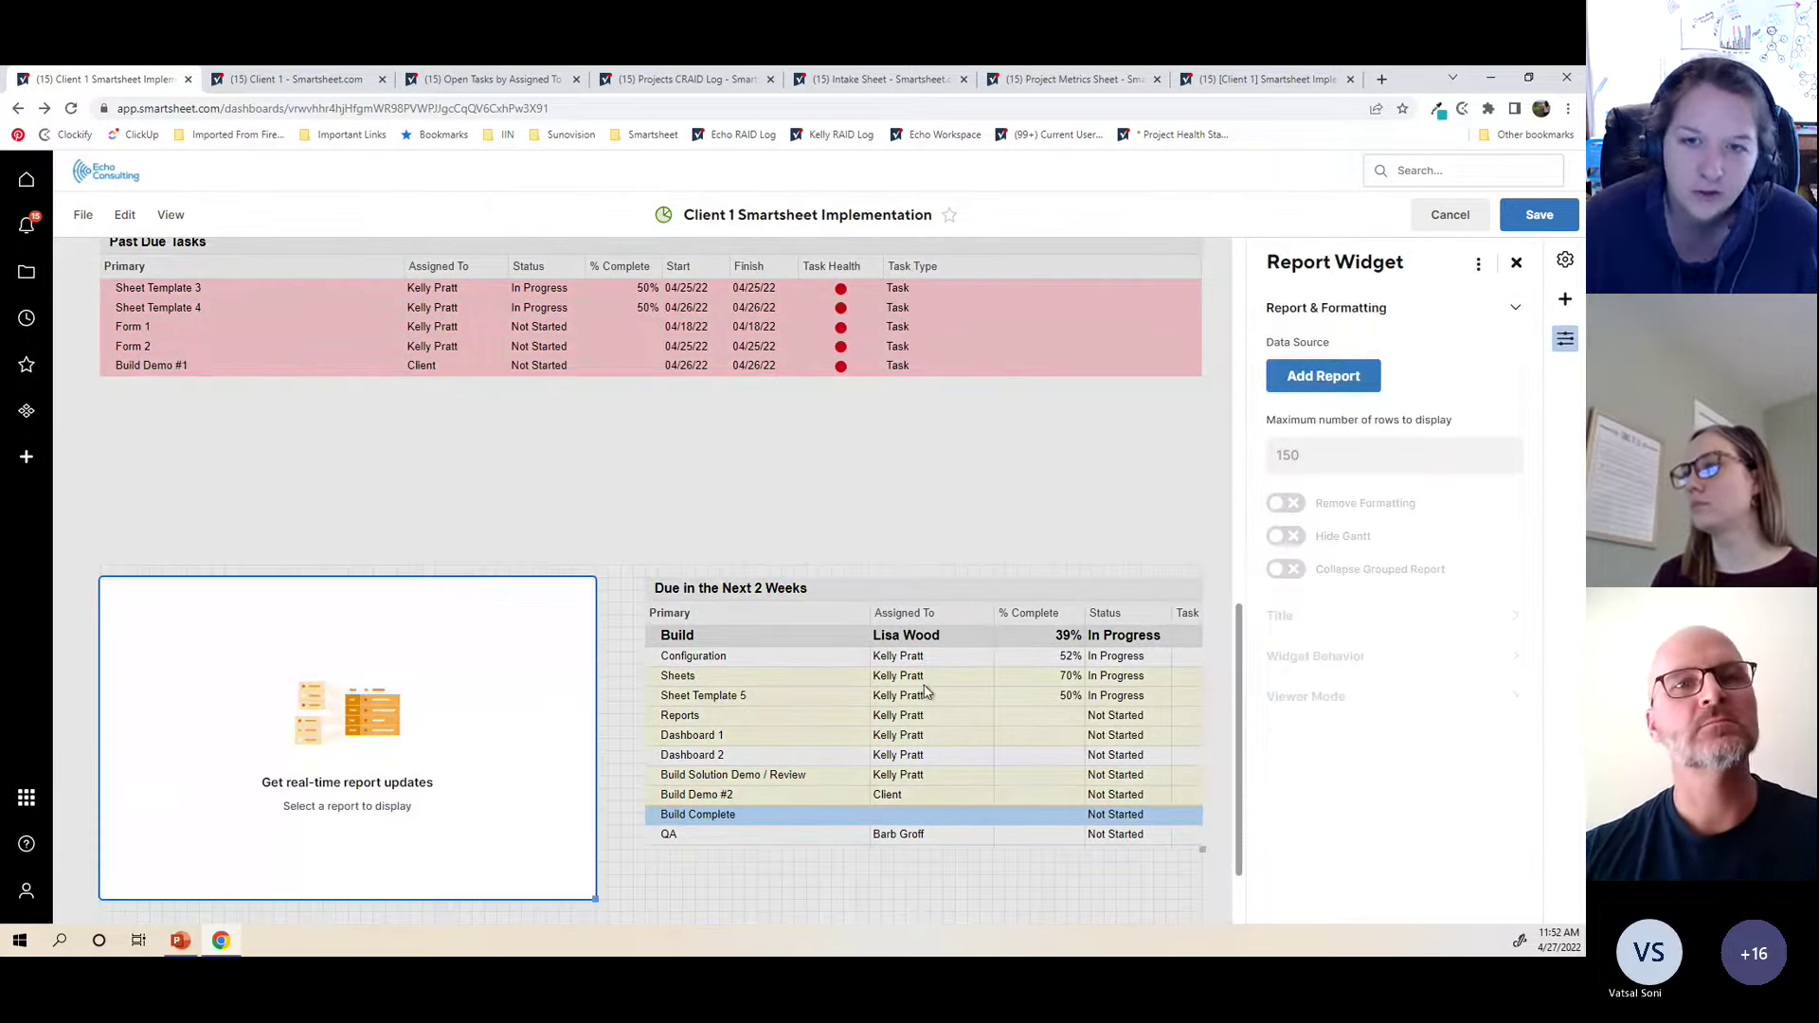
click(1353, 376)
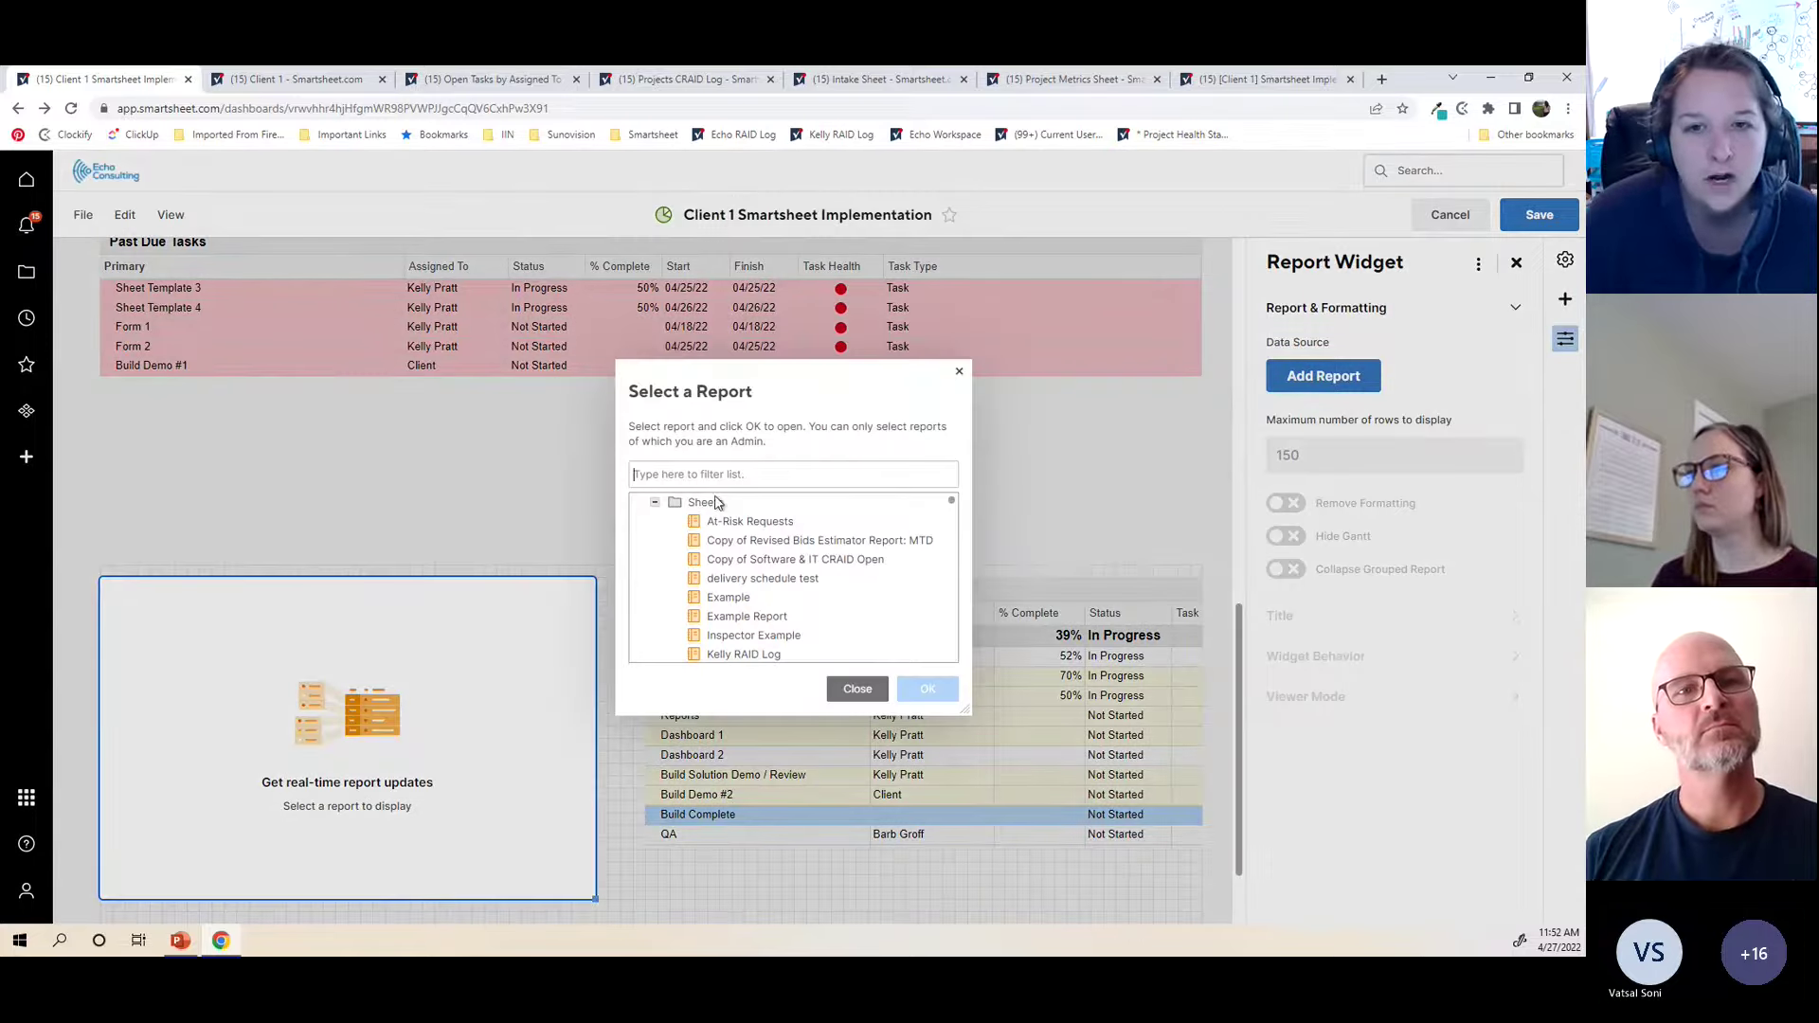
click(655, 502)
click(655, 540)
click(655, 559)
scroll(675, 581, down, 8)
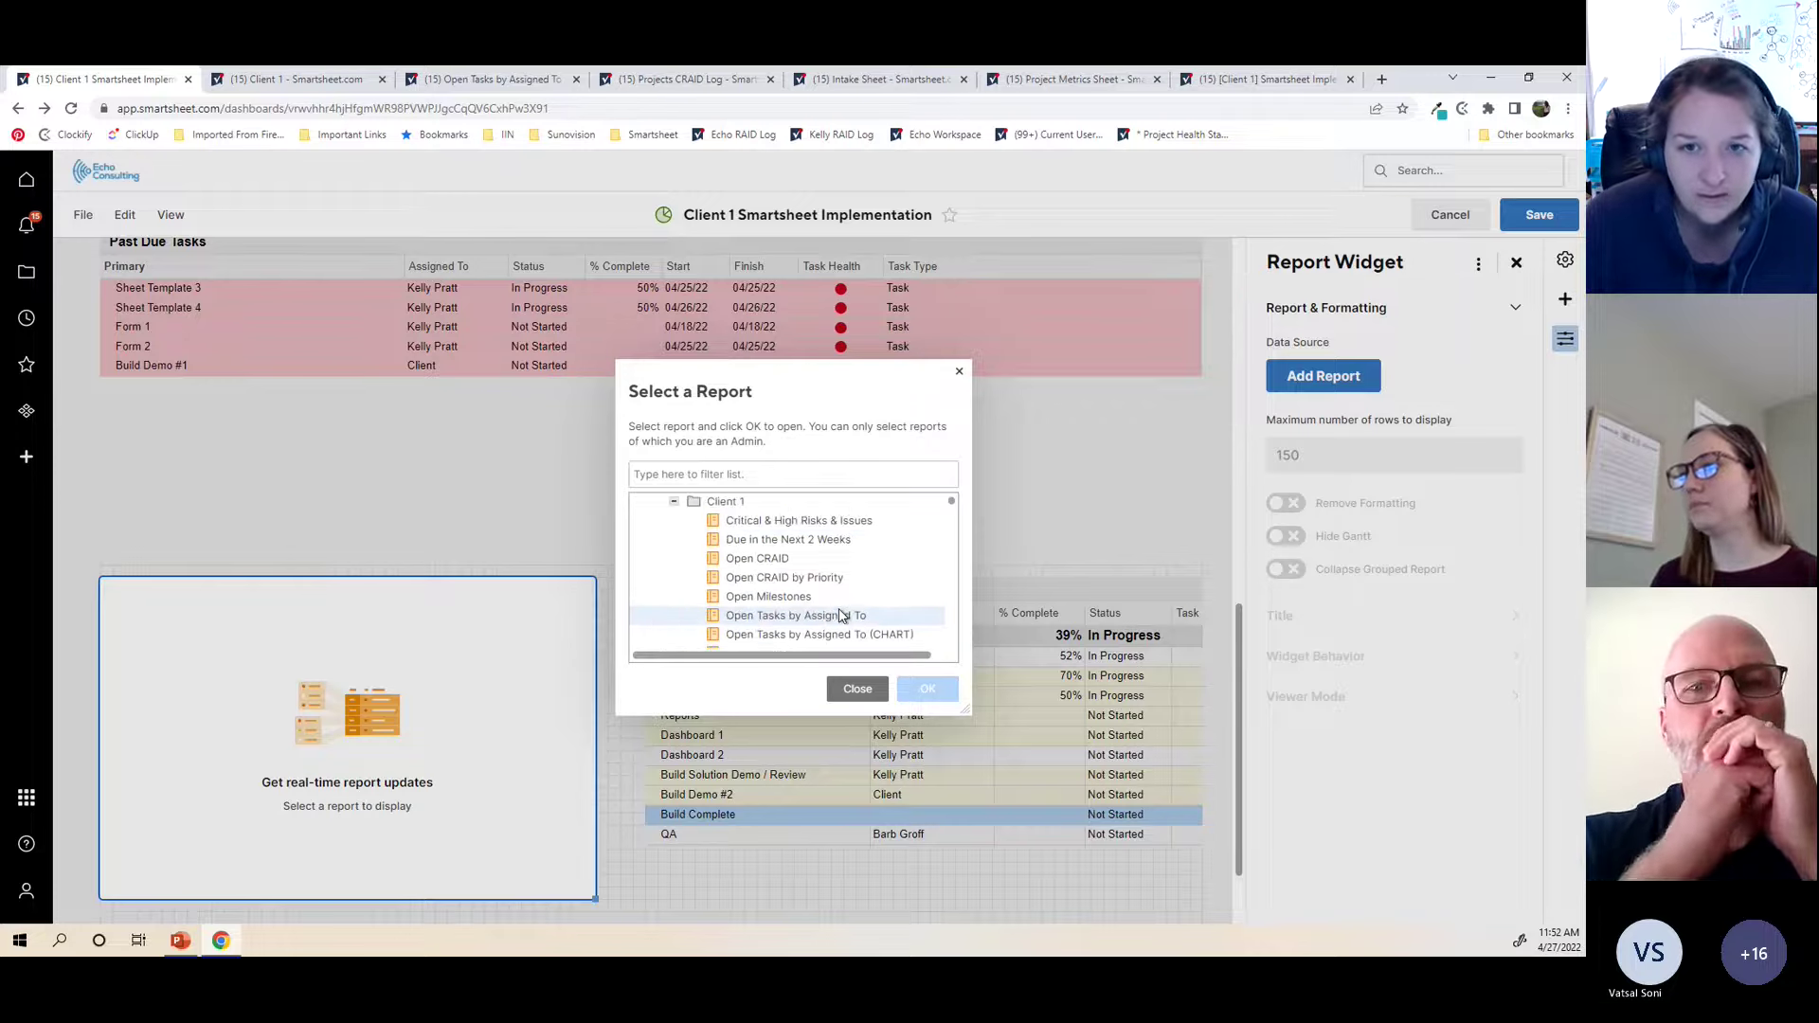
scroll(839, 616, down, 1)
click(804, 627)
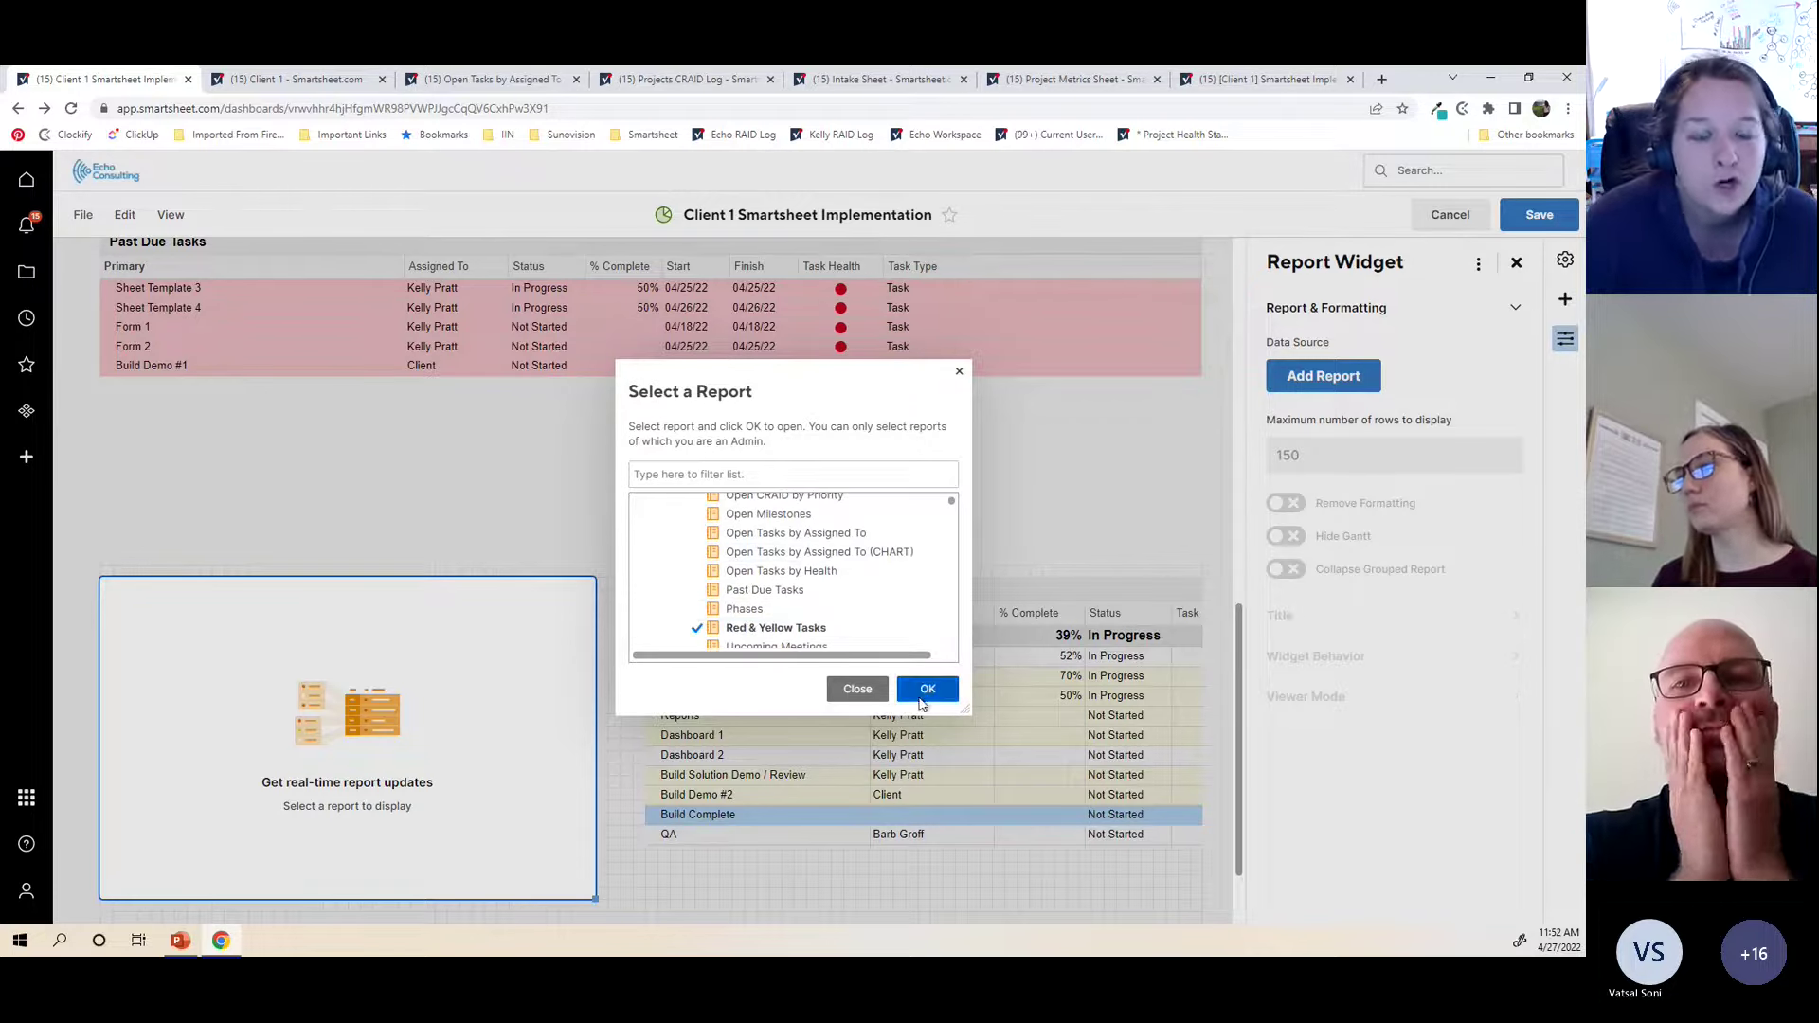
click(925, 691)
Step: Widen and shorten the Red & Yellow Tasks widget to match the neighboring widget's height, and hide its Gantt view
drag(587, 884, 632, 827)
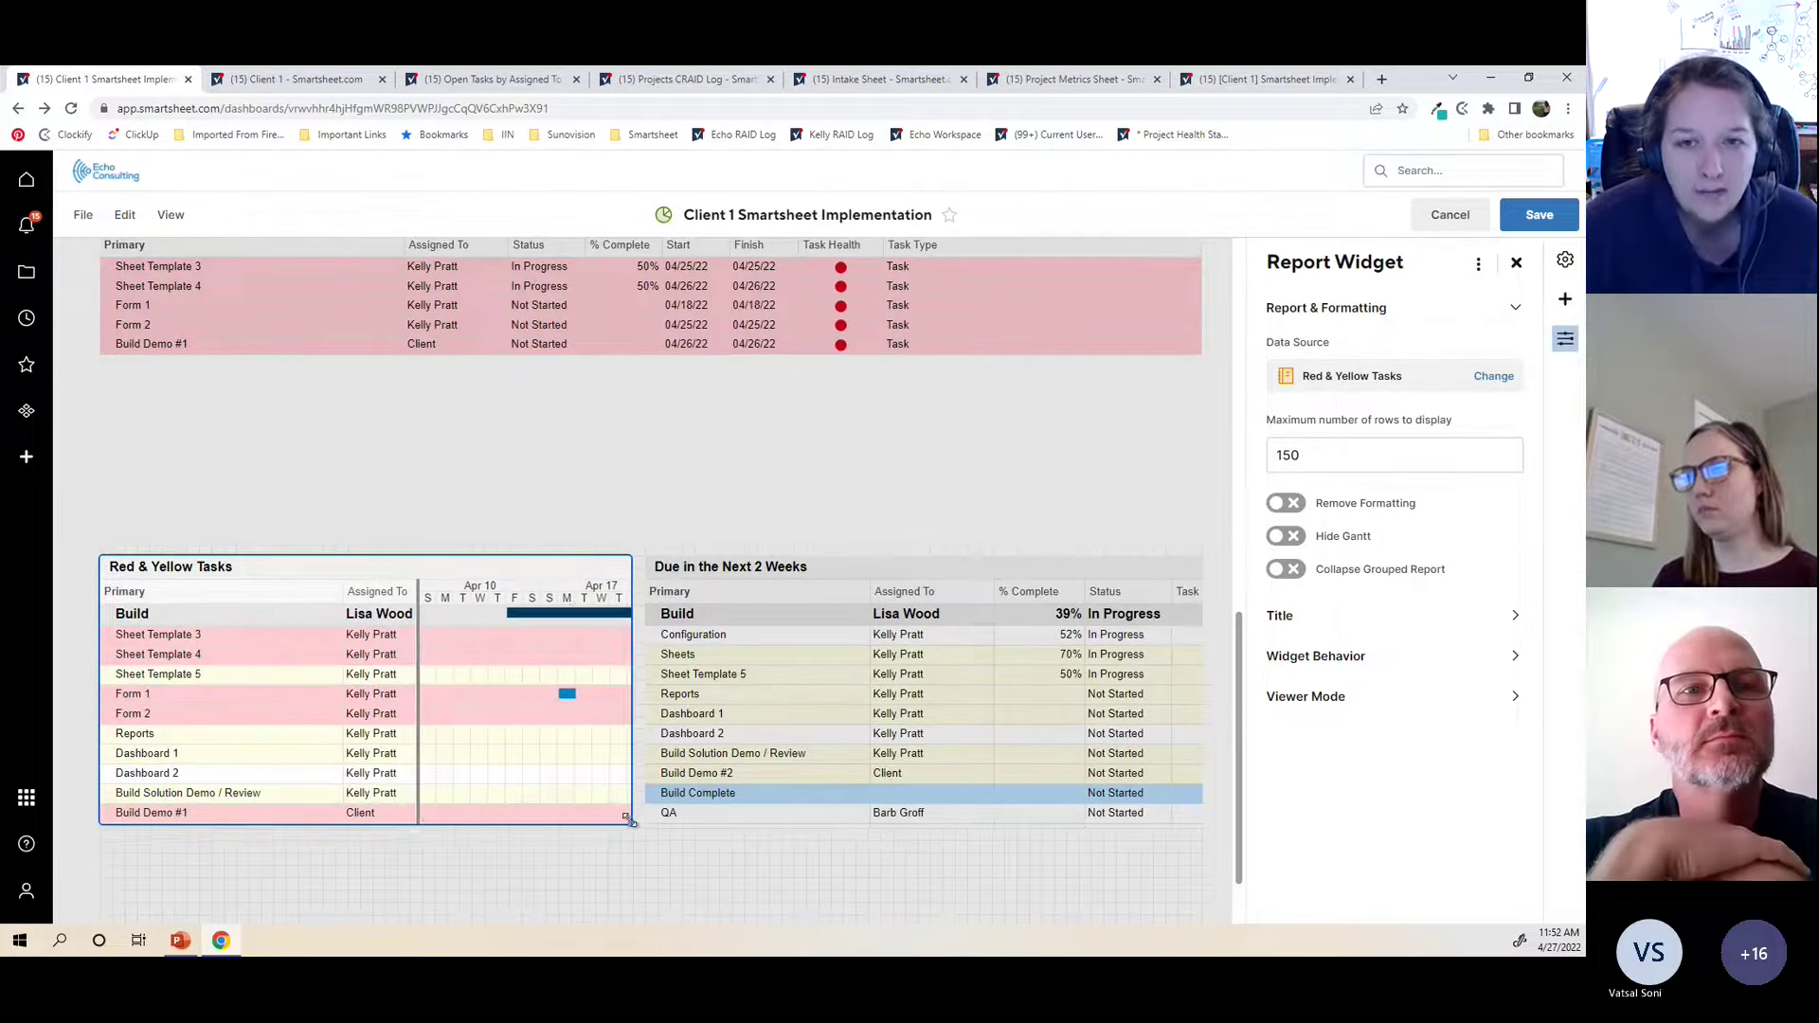
click(1286, 536)
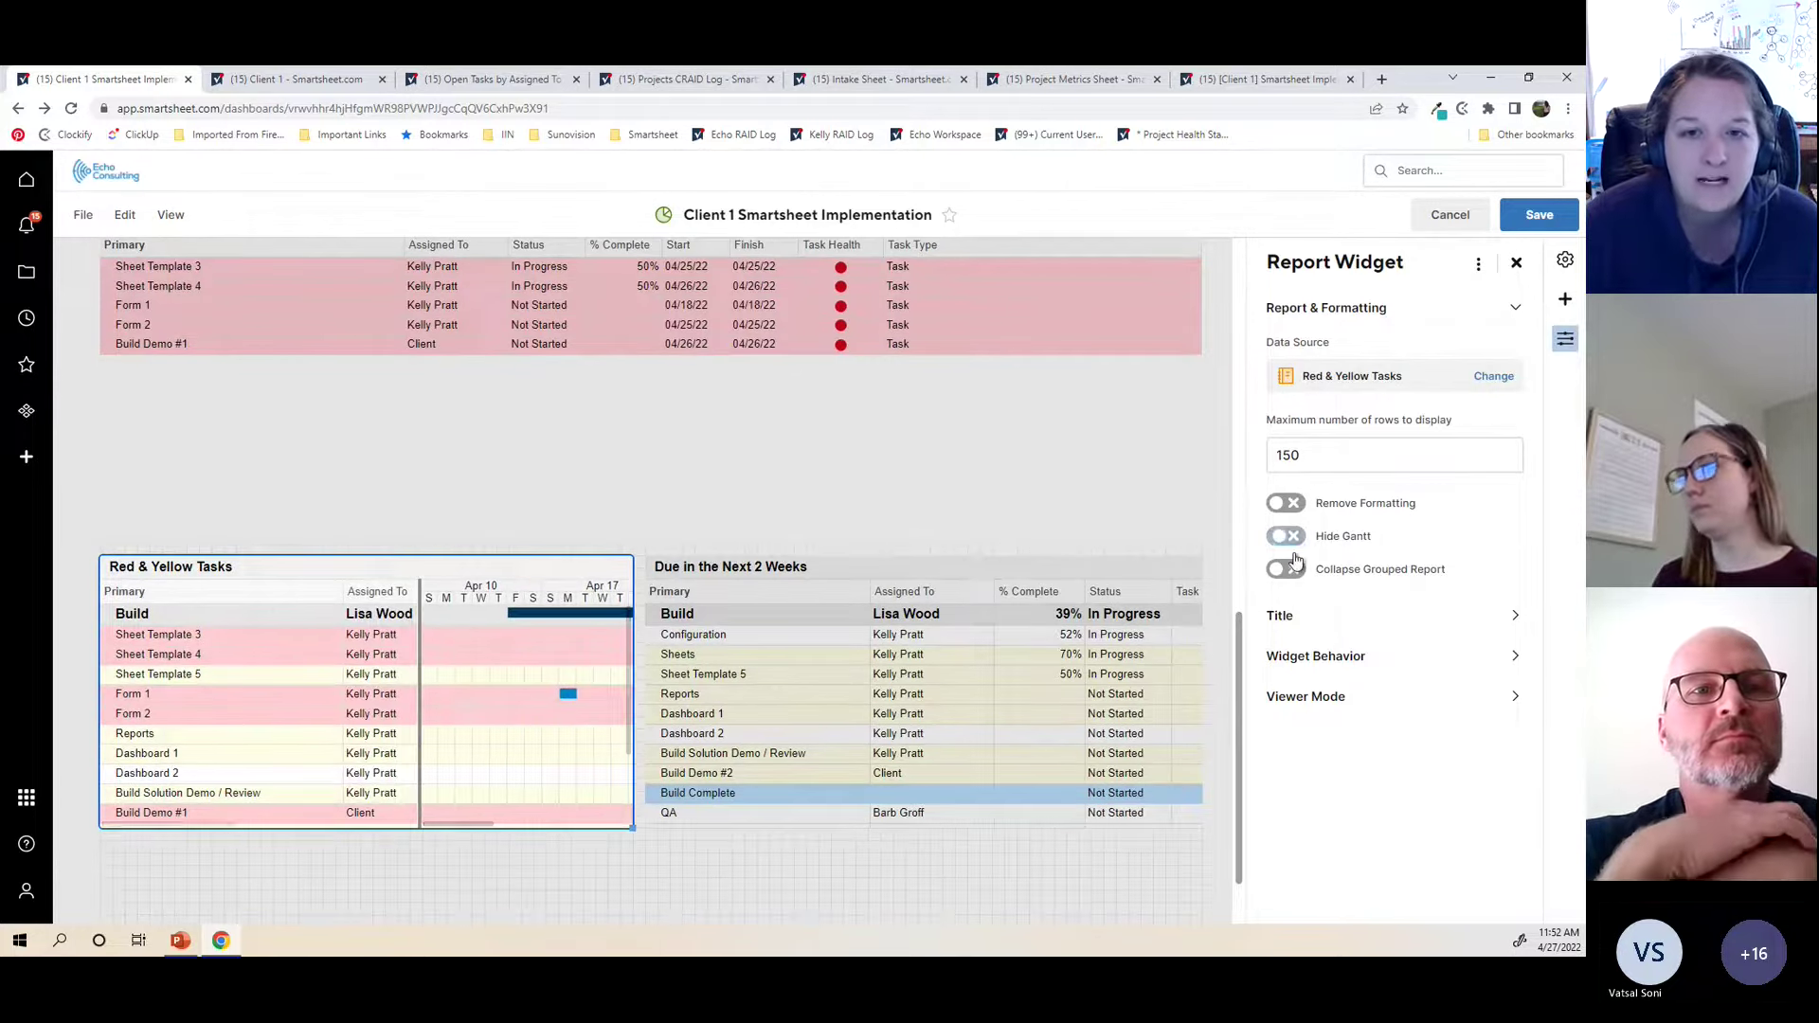
Step: Set the Red & Yellow Tasks widget's behavior to Open the data source
click(1374, 660)
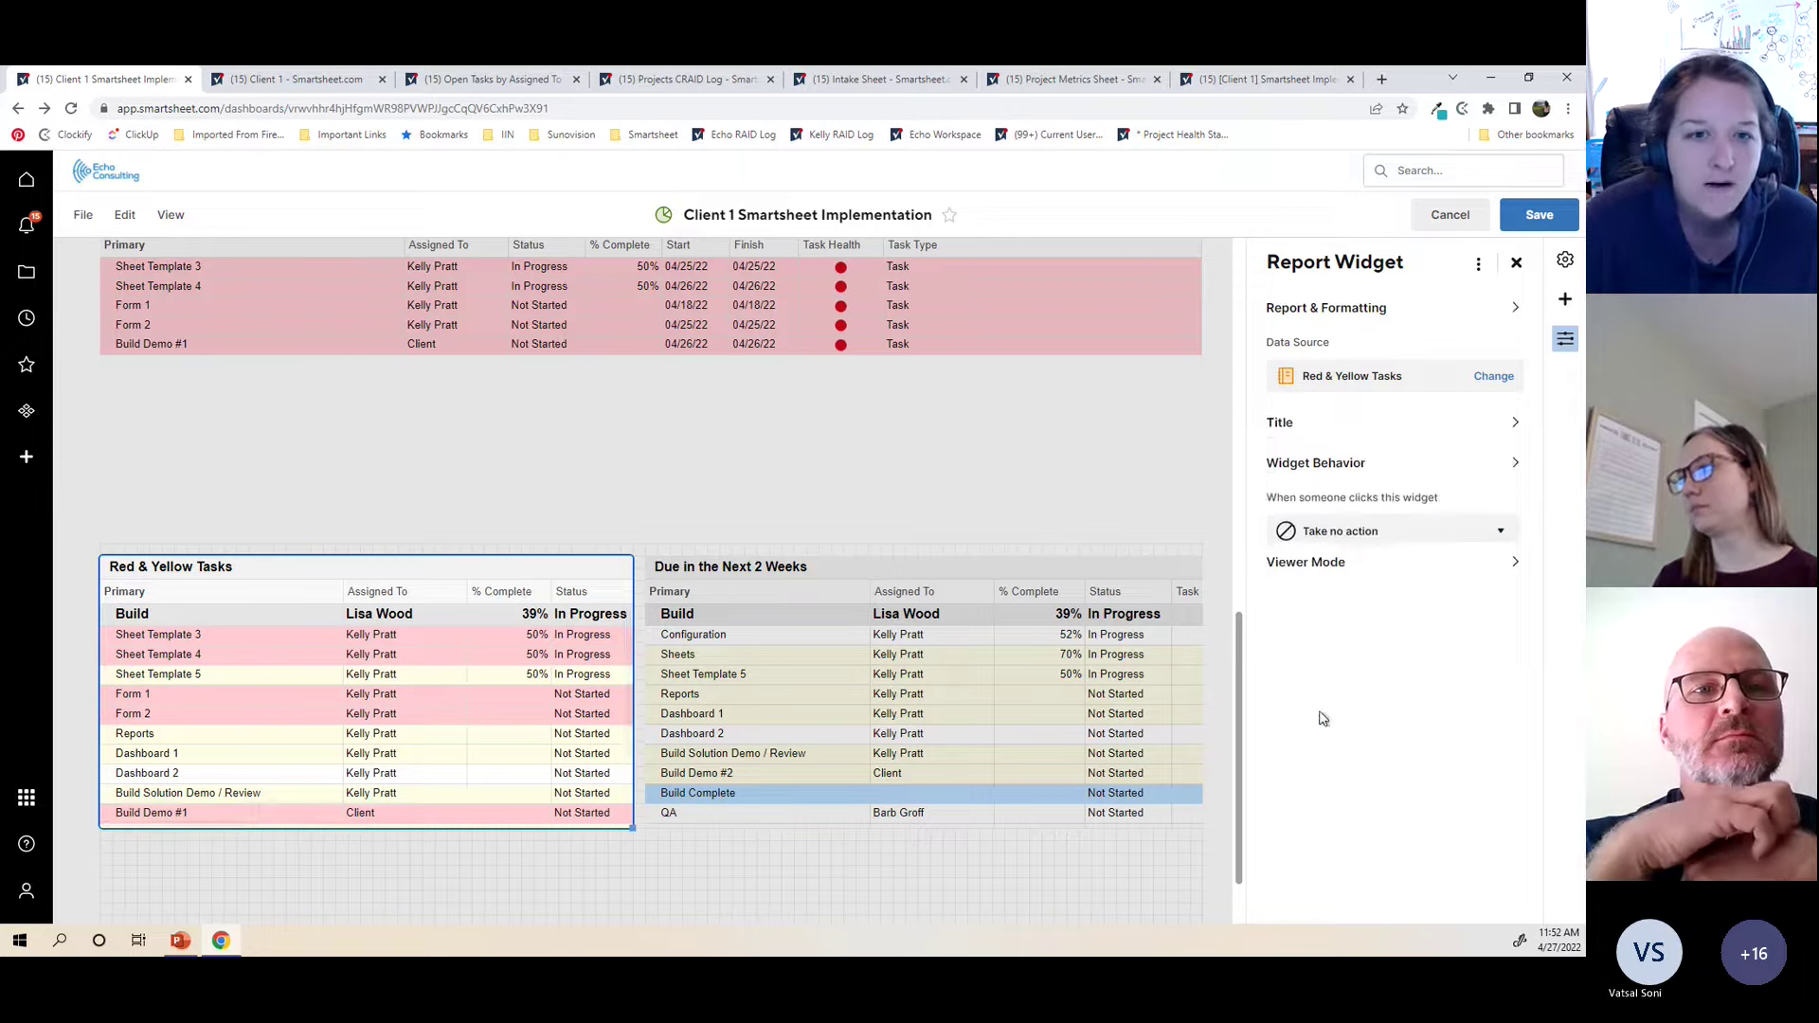
click(1331, 458)
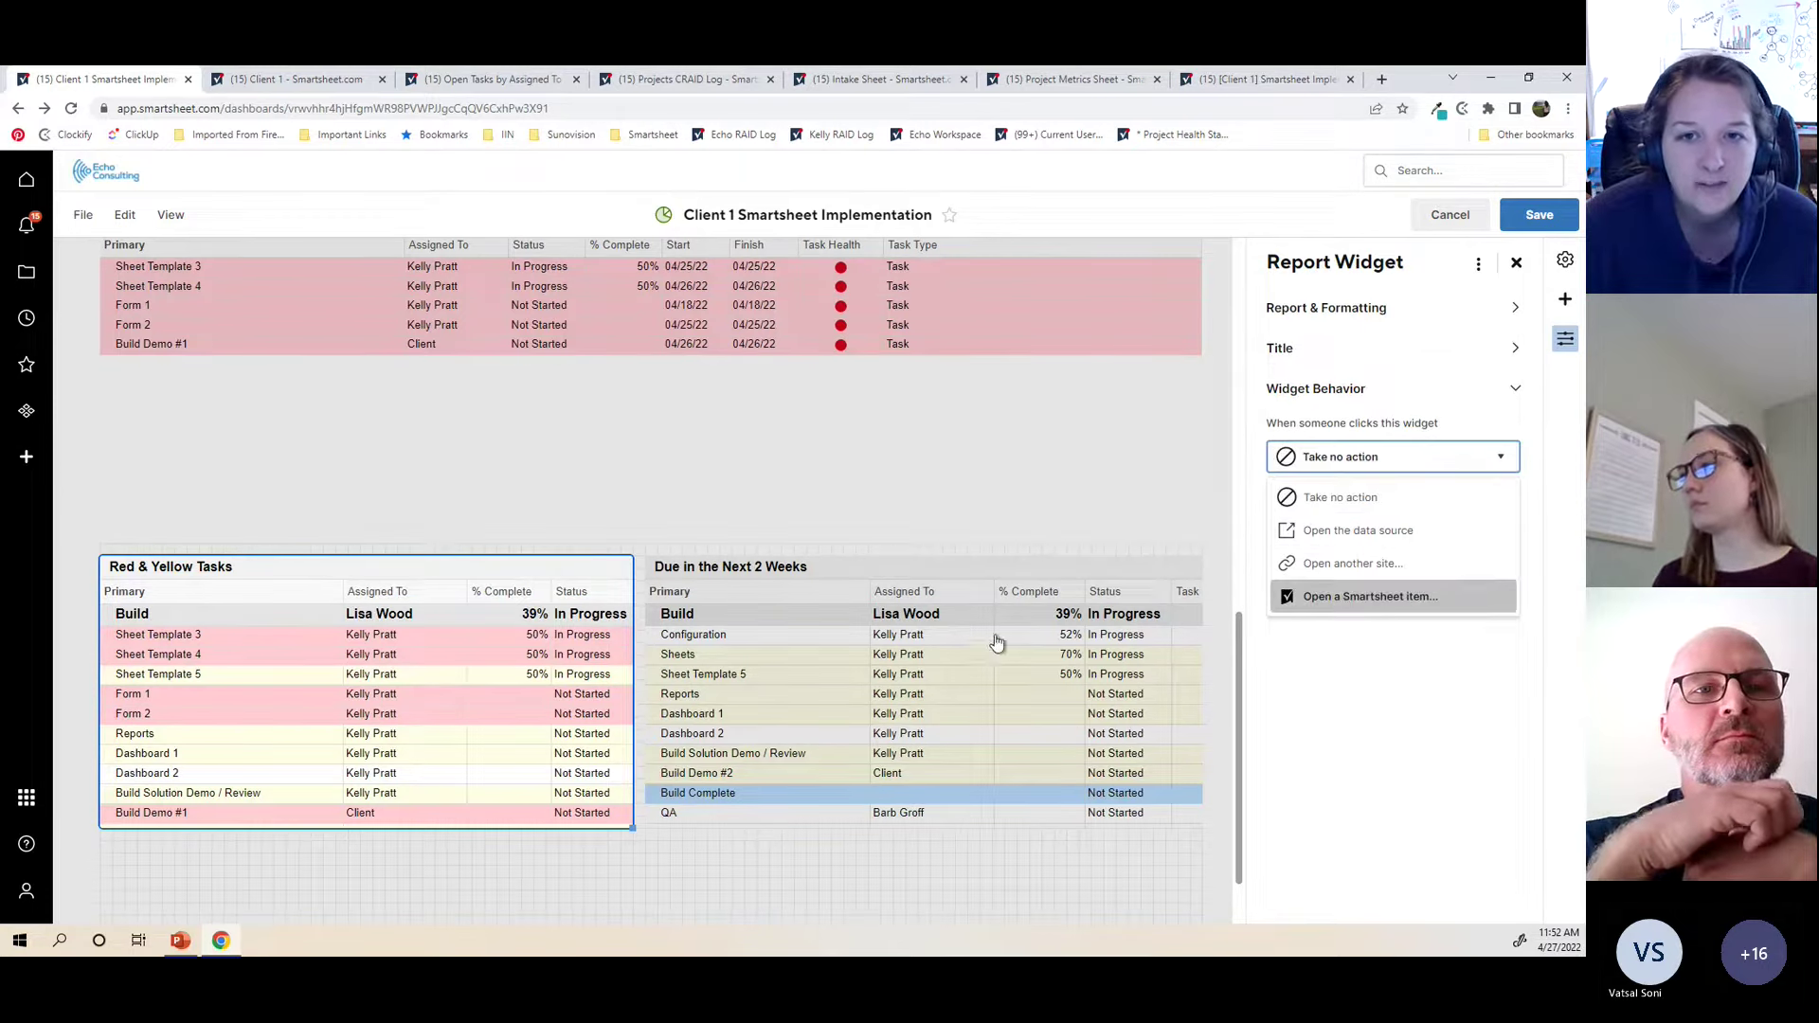
click(1355, 596)
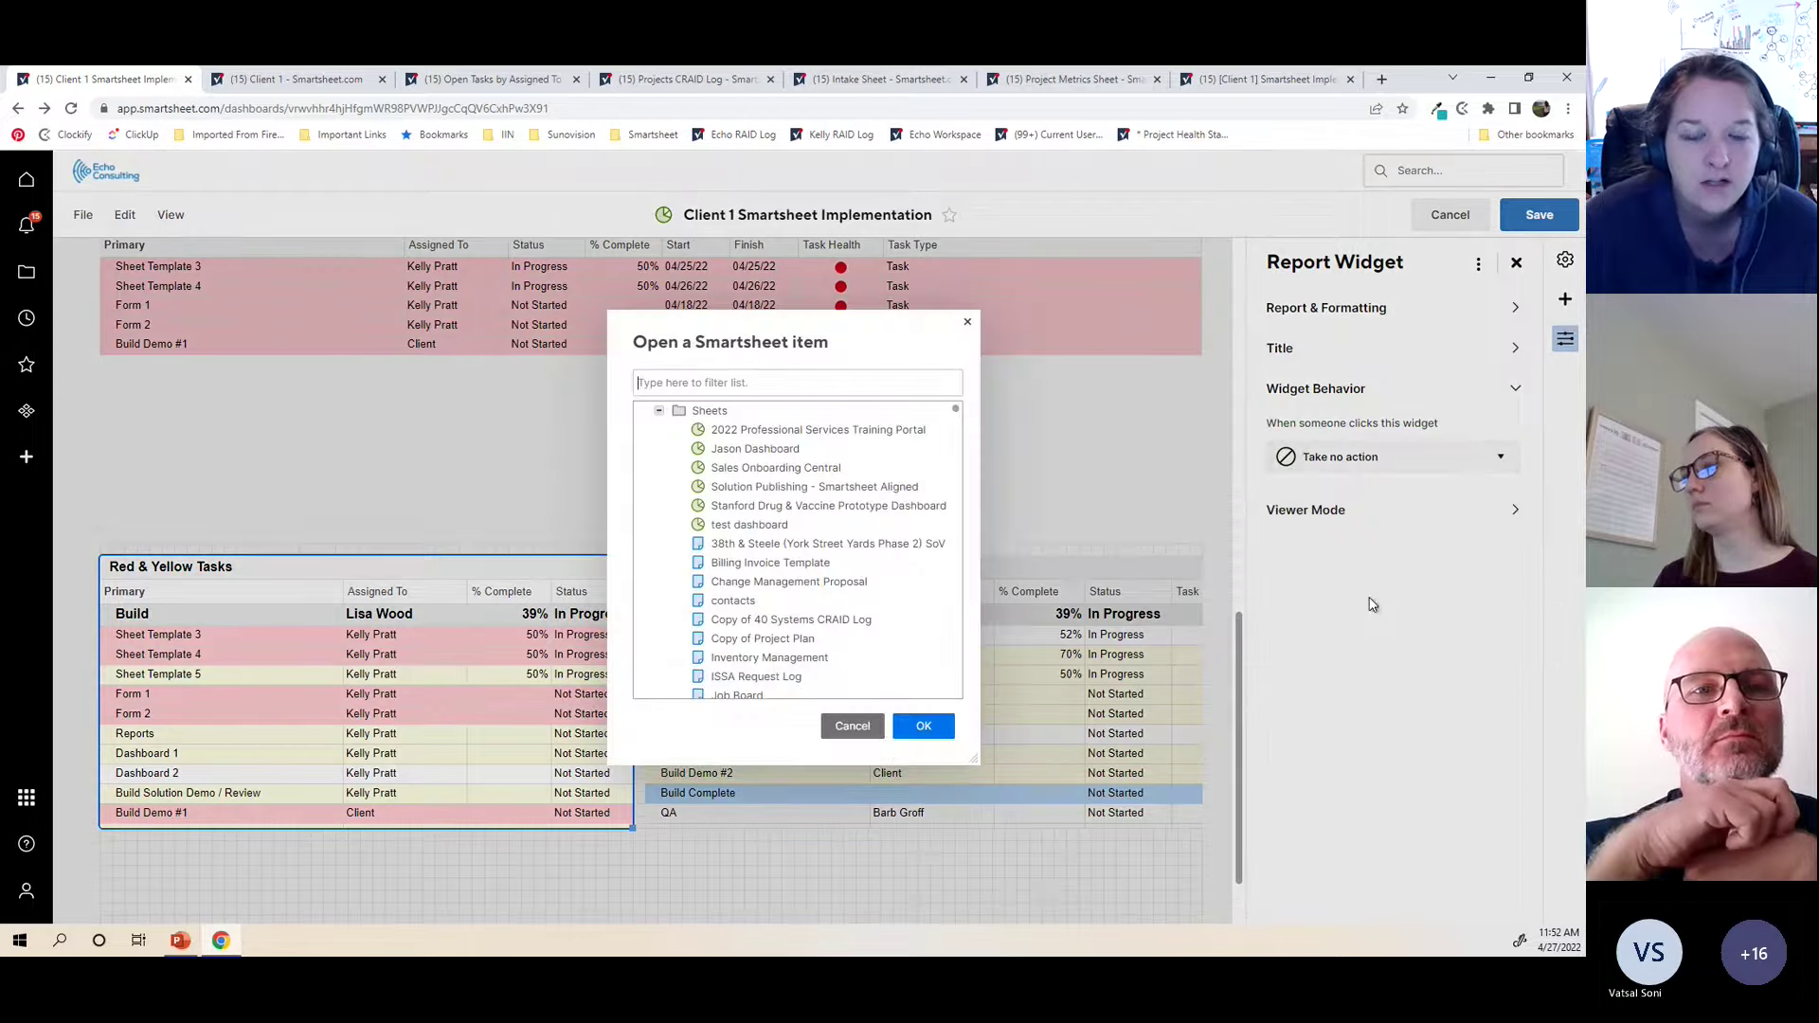
click(853, 727)
click(1393, 460)
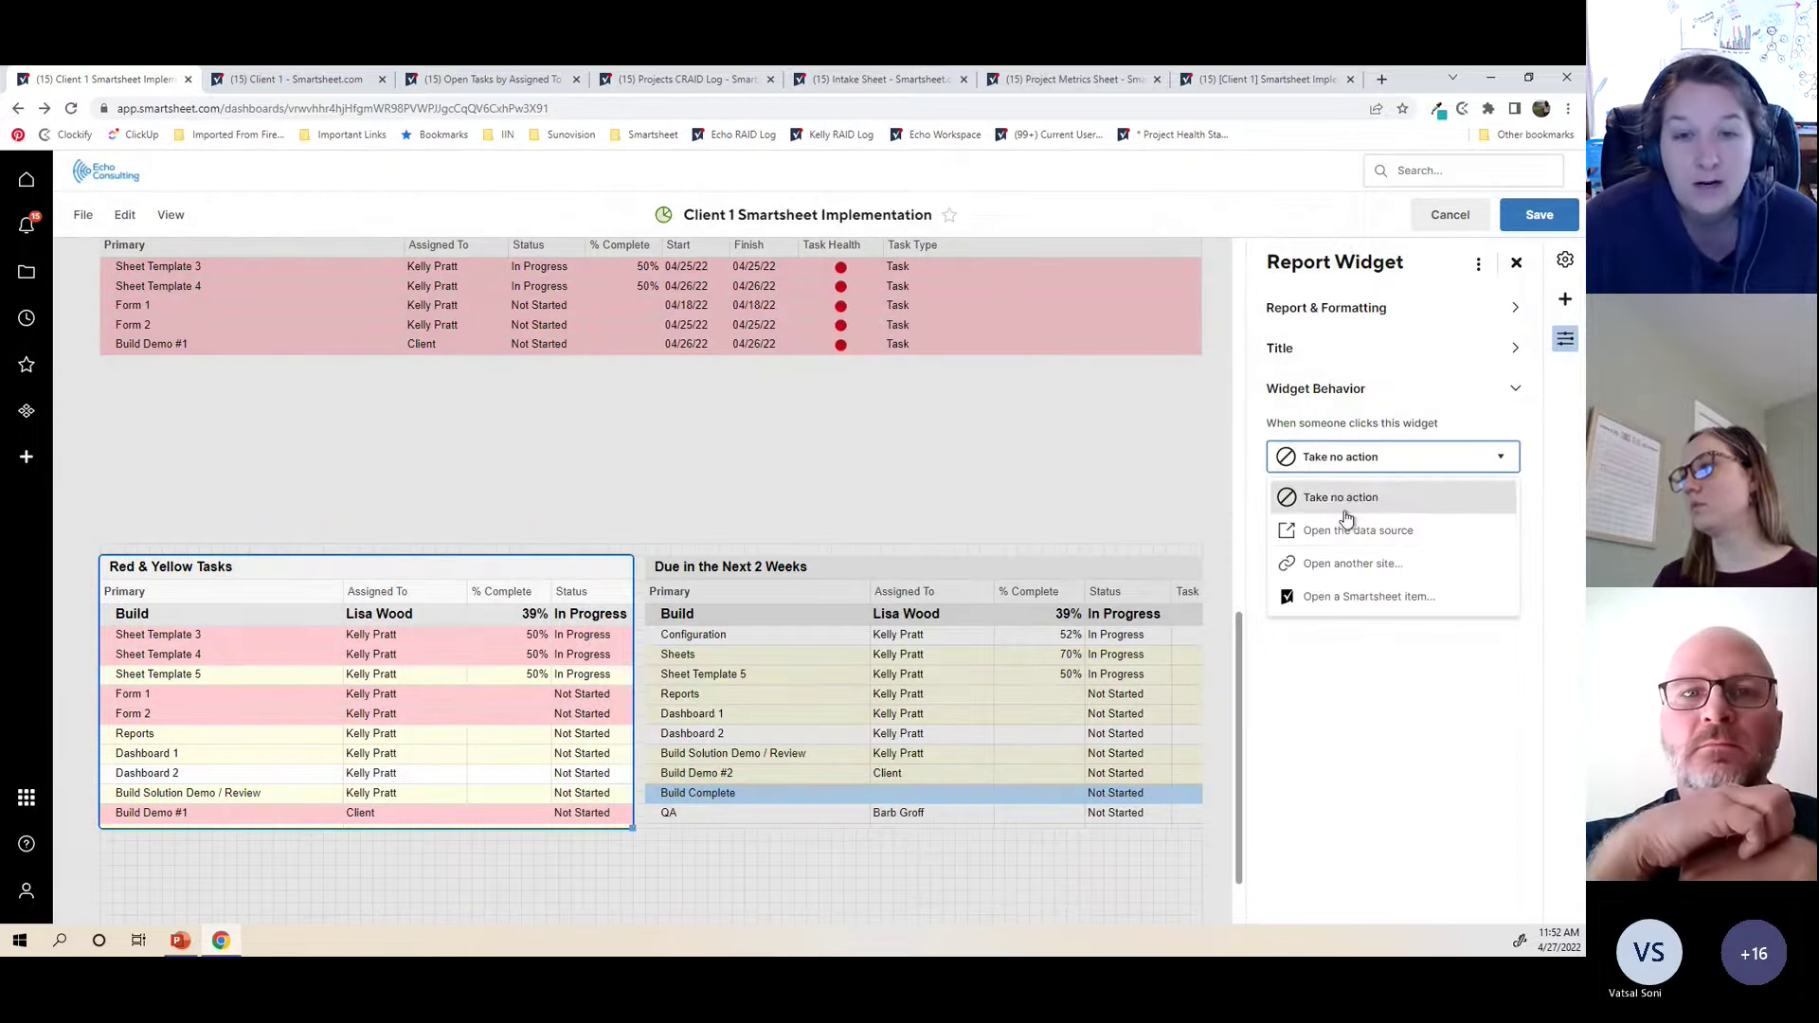
click(1345, 527)
click(1042, 616)
Step: Give the titles of the Red & Yellow Tasks and Due in the Next 2 Weeks widgets a gray background
click(326, 573)
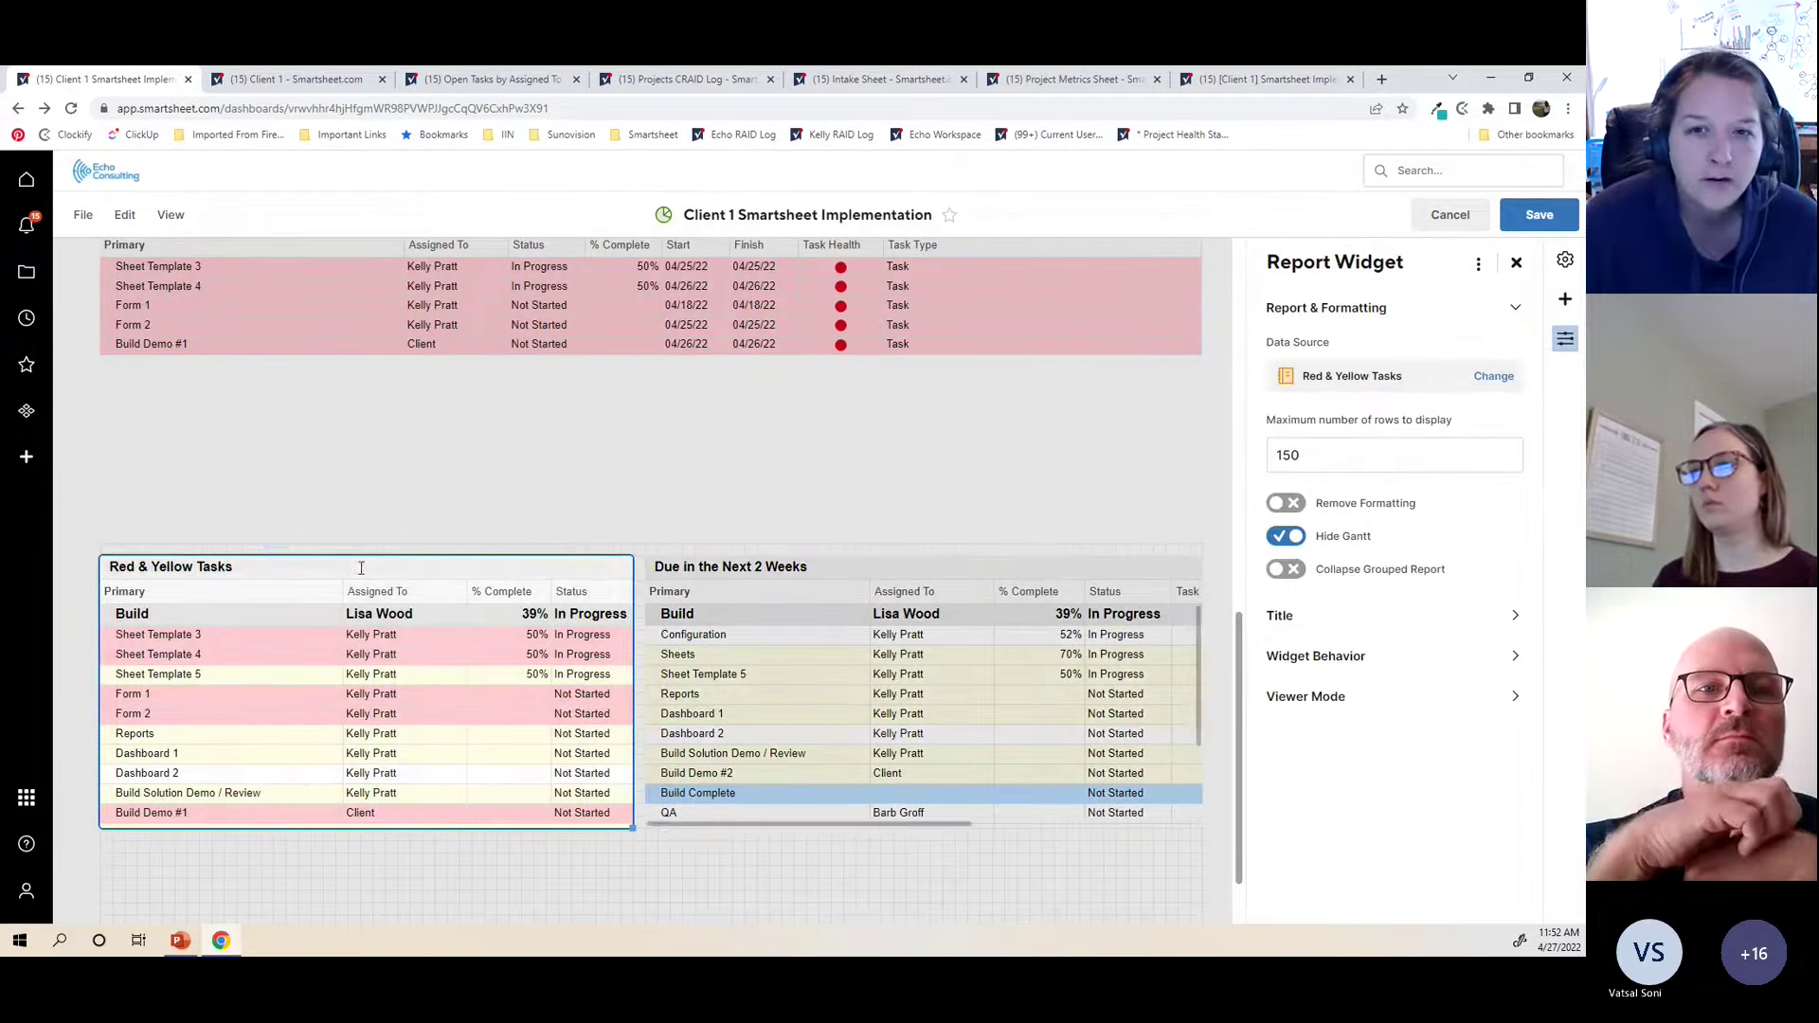
click(332, 567)
click(445, 534)
click(581, 622)
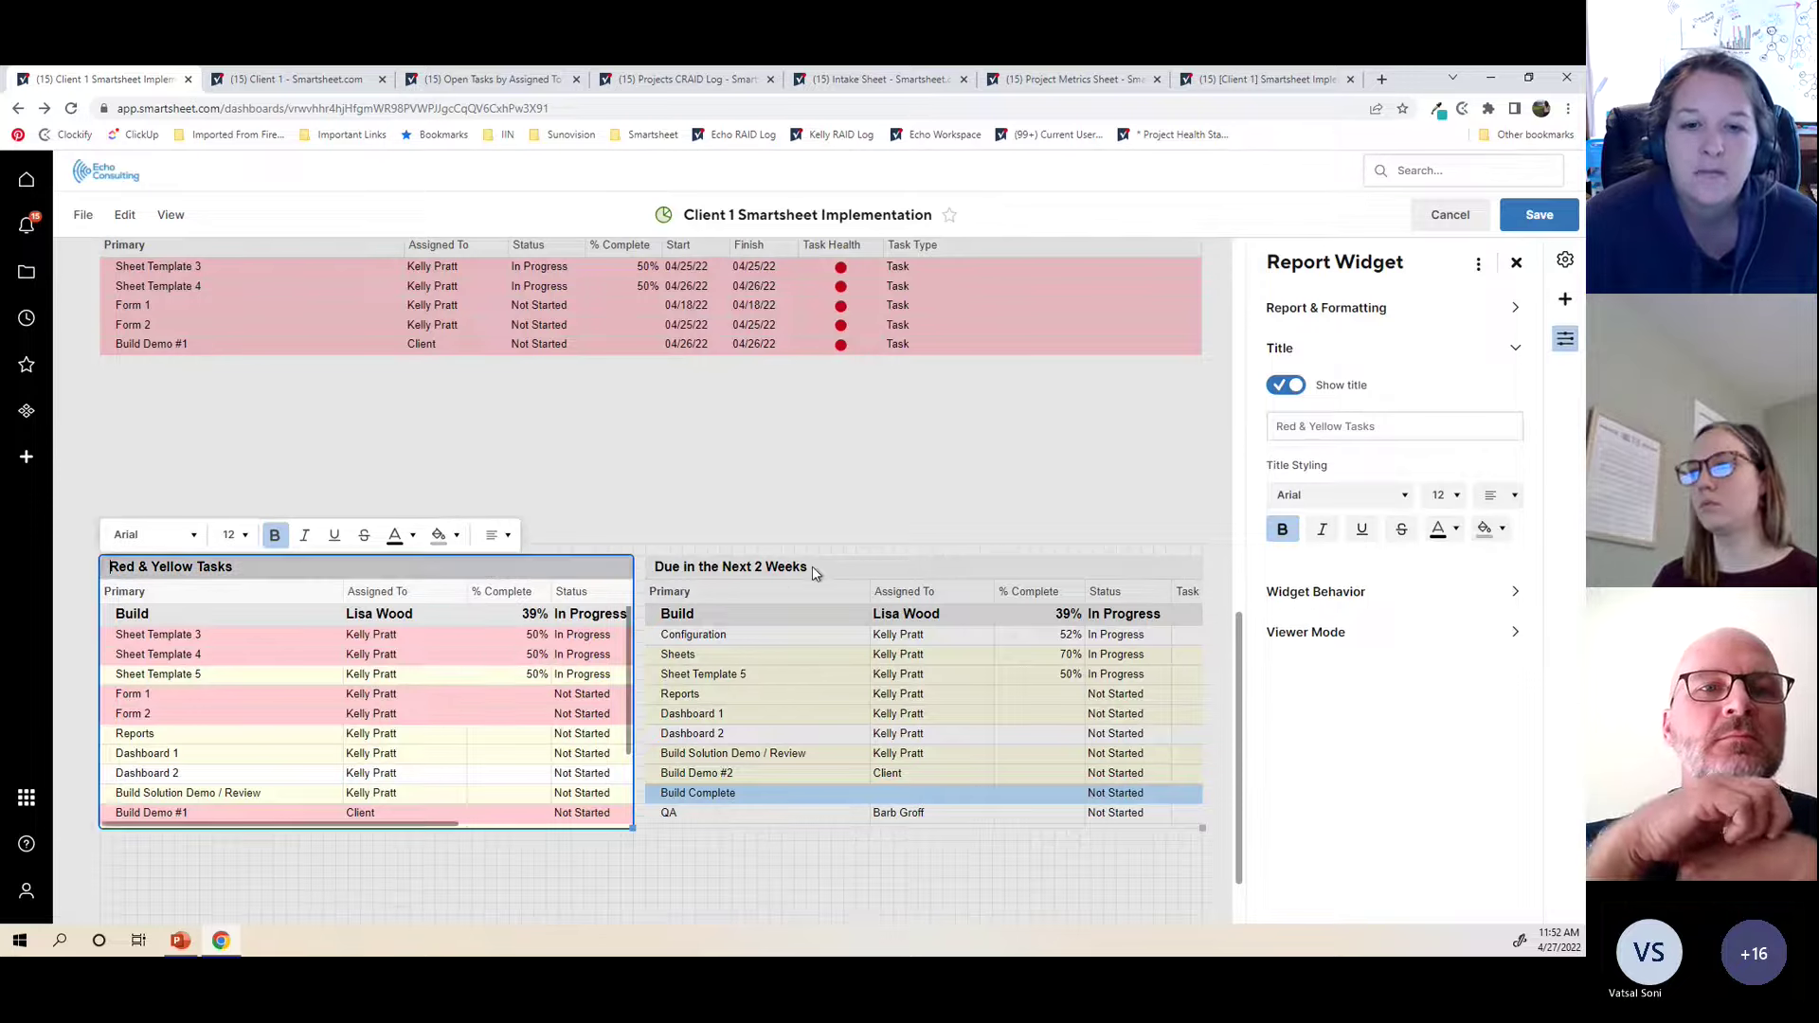
click(811, 566)
click(811, 565)
click(990, 537)
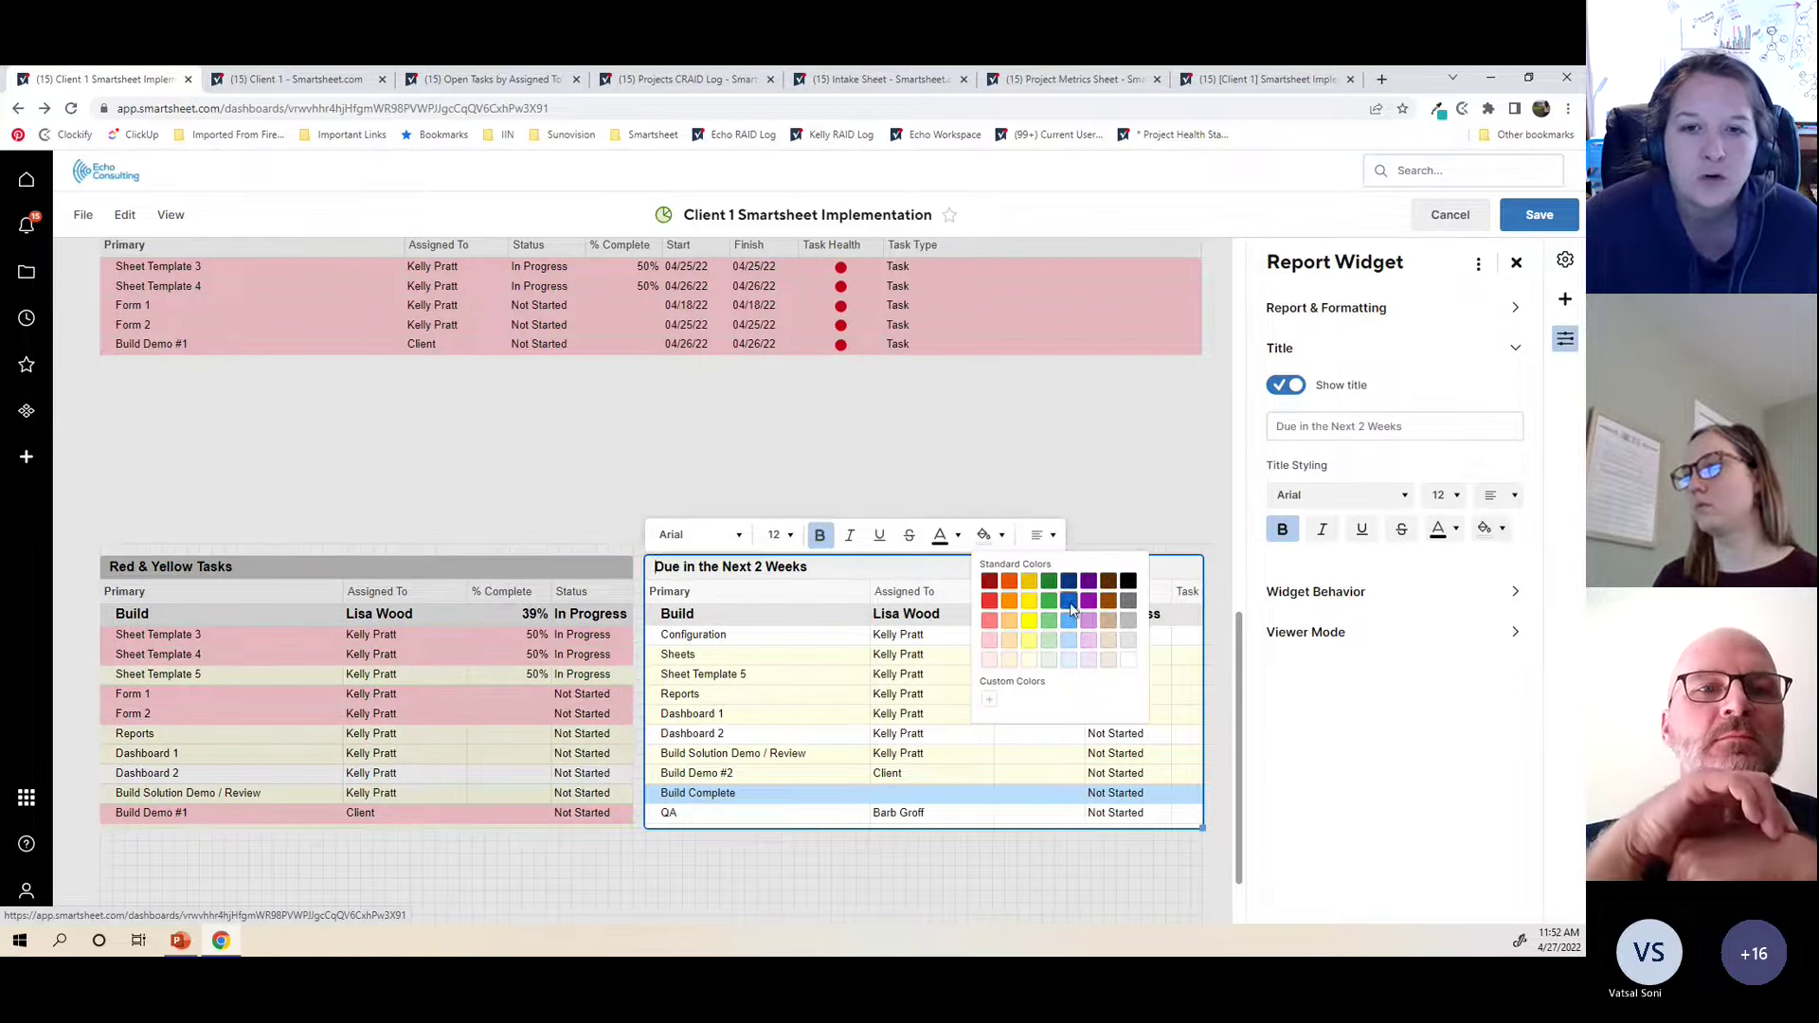
click(1123, 624)
Step: Give the Past Due Tasks widget's title a gray background
scroll(794, 451, up, 4)
scroll(794, 451, up, 1)
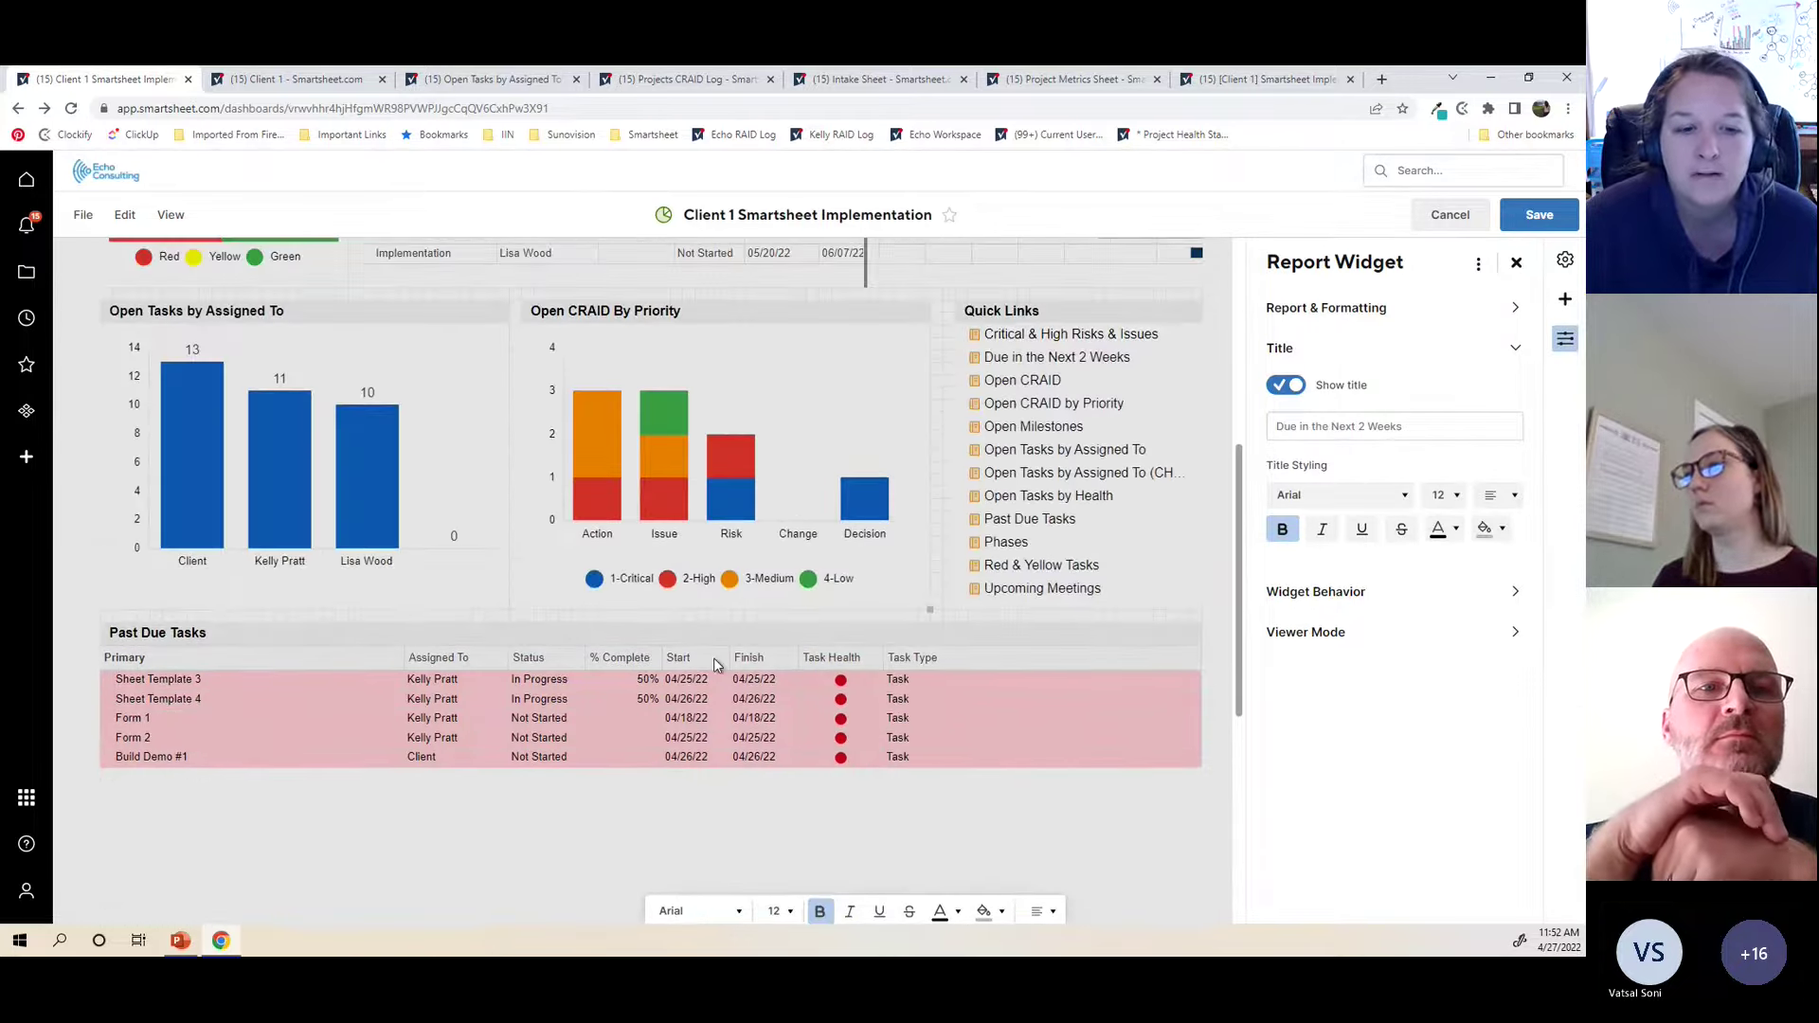
click(714, 657)
click(469, 629)
click(456, 598)
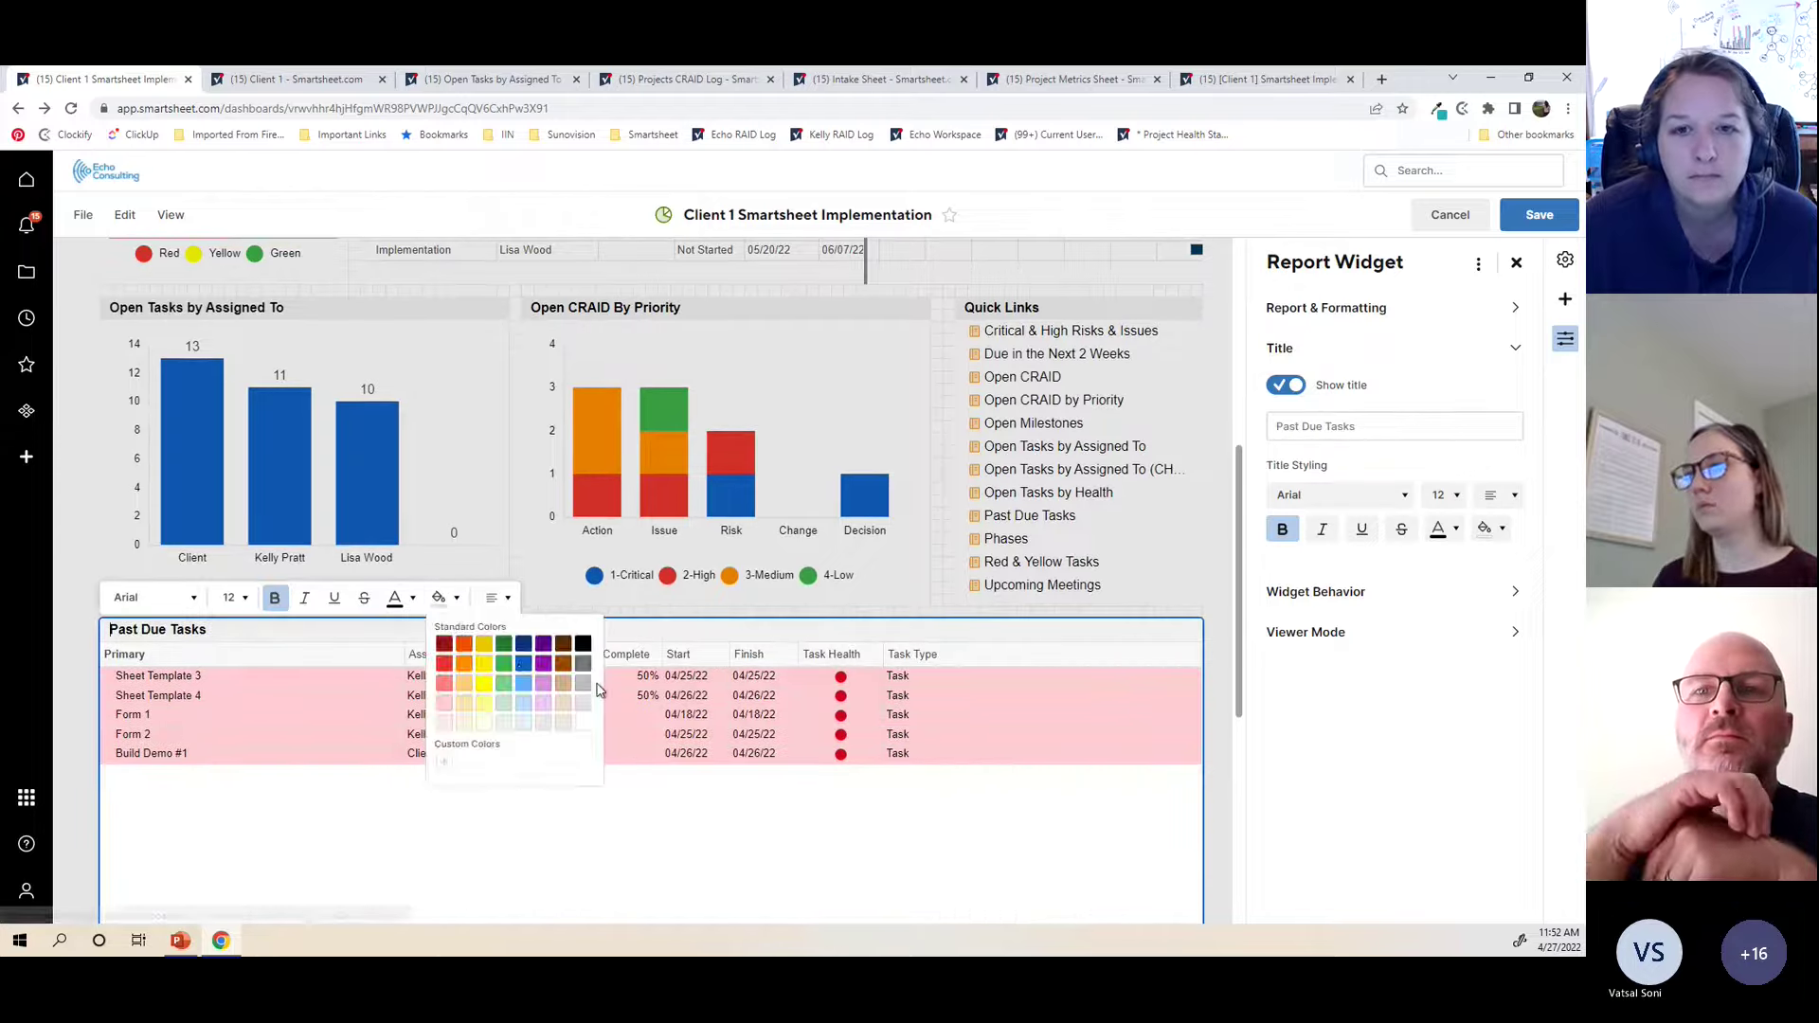
click(587, 630)
Step: Check the lower report widgets, save the dashboard and view the saved layout from its beginning
scroll(943, 566, down, 4)
scroll(943, 566, down, 3)
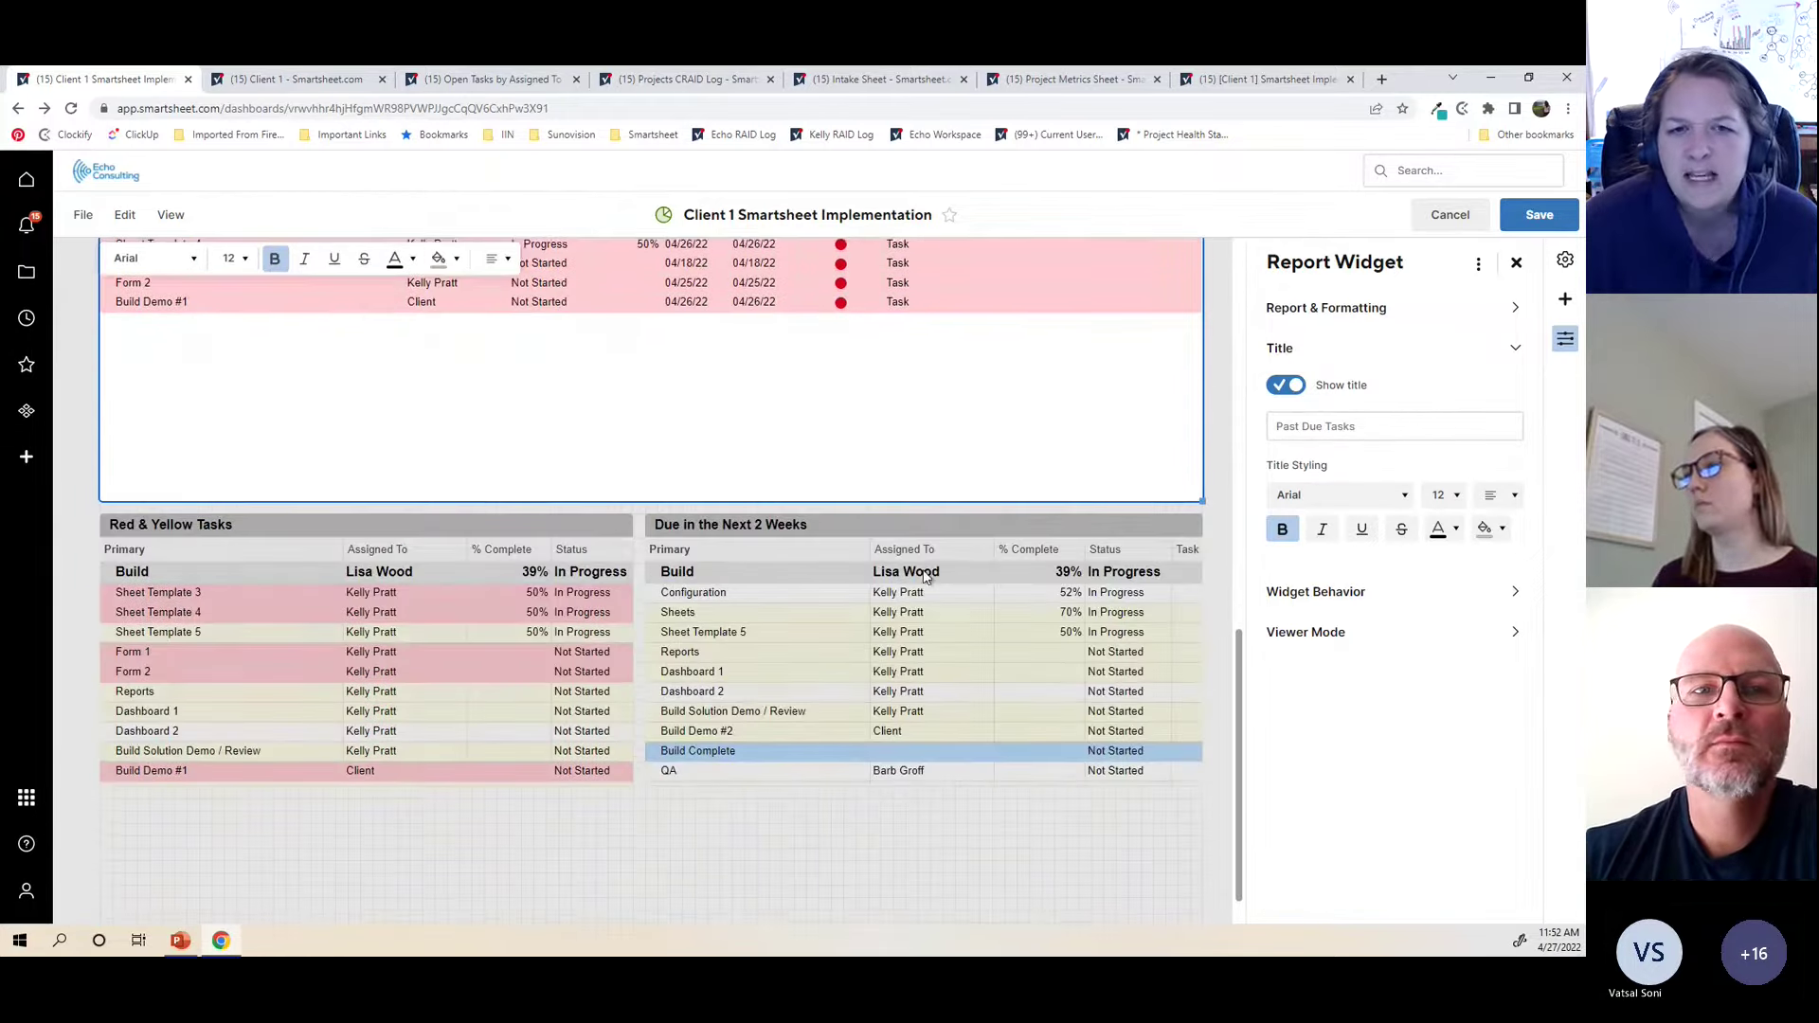
click(1539, 215)
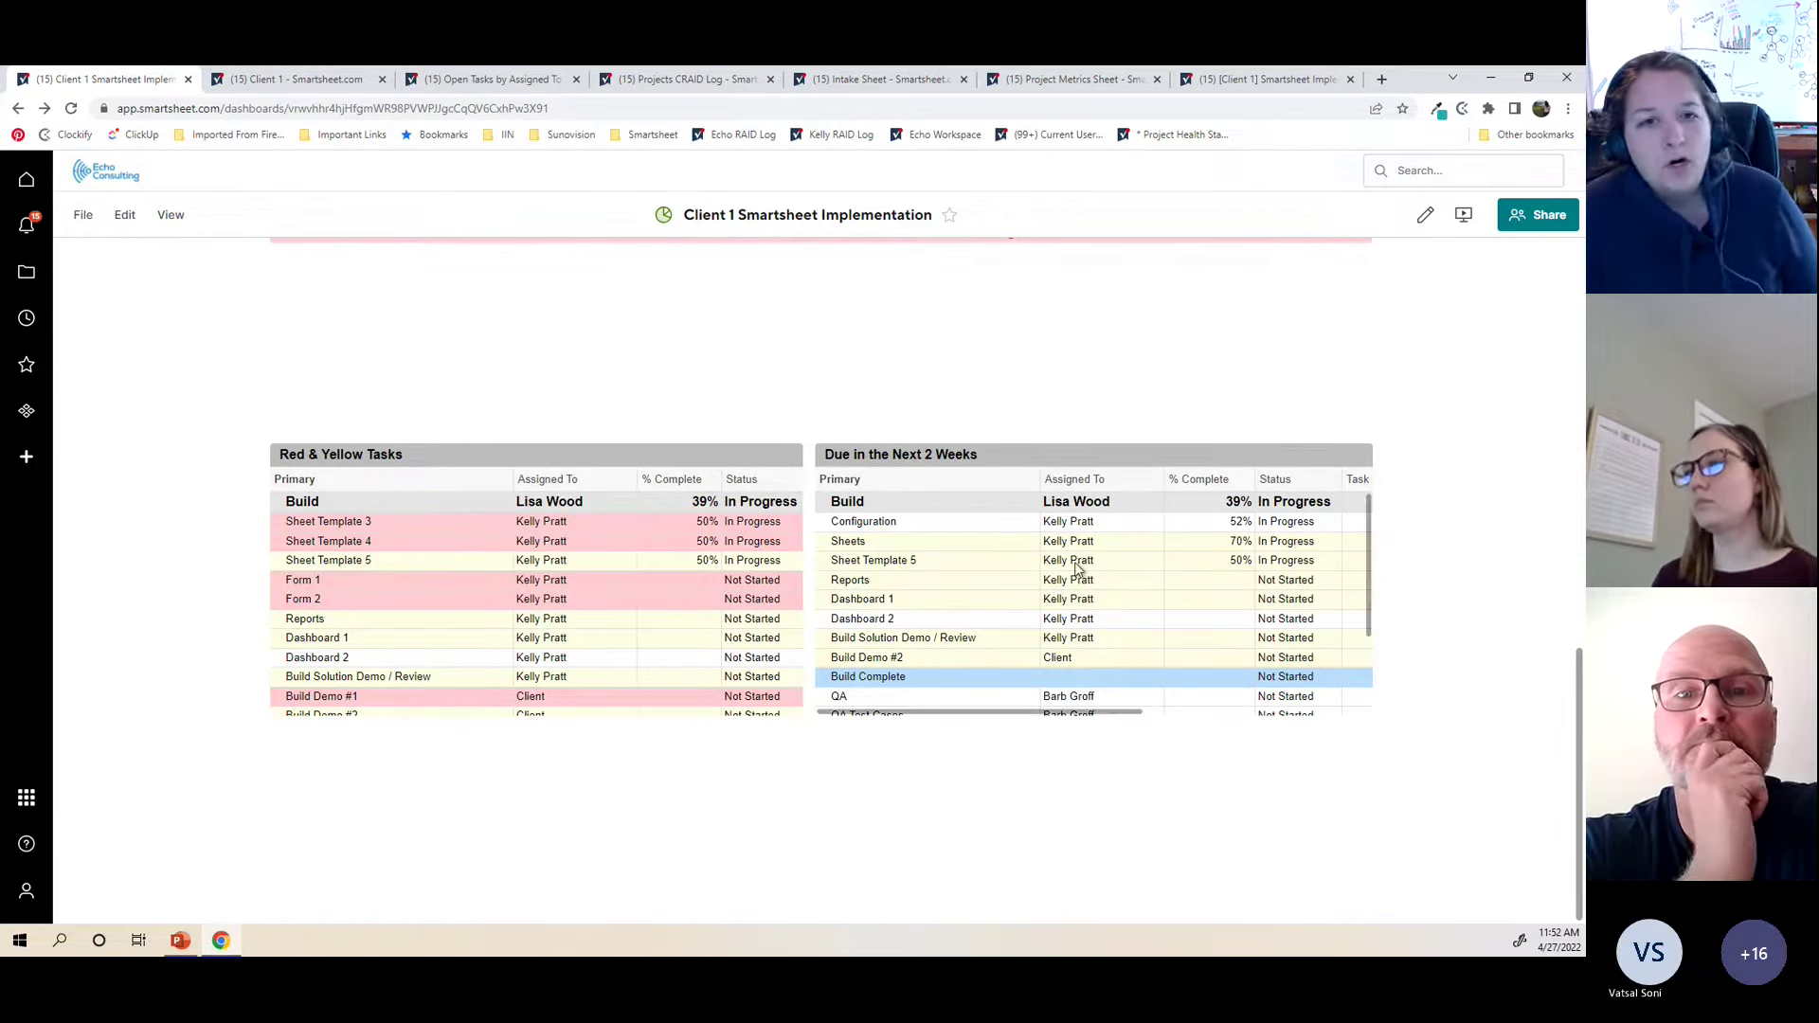
scroll(1426, 475, up, 10)
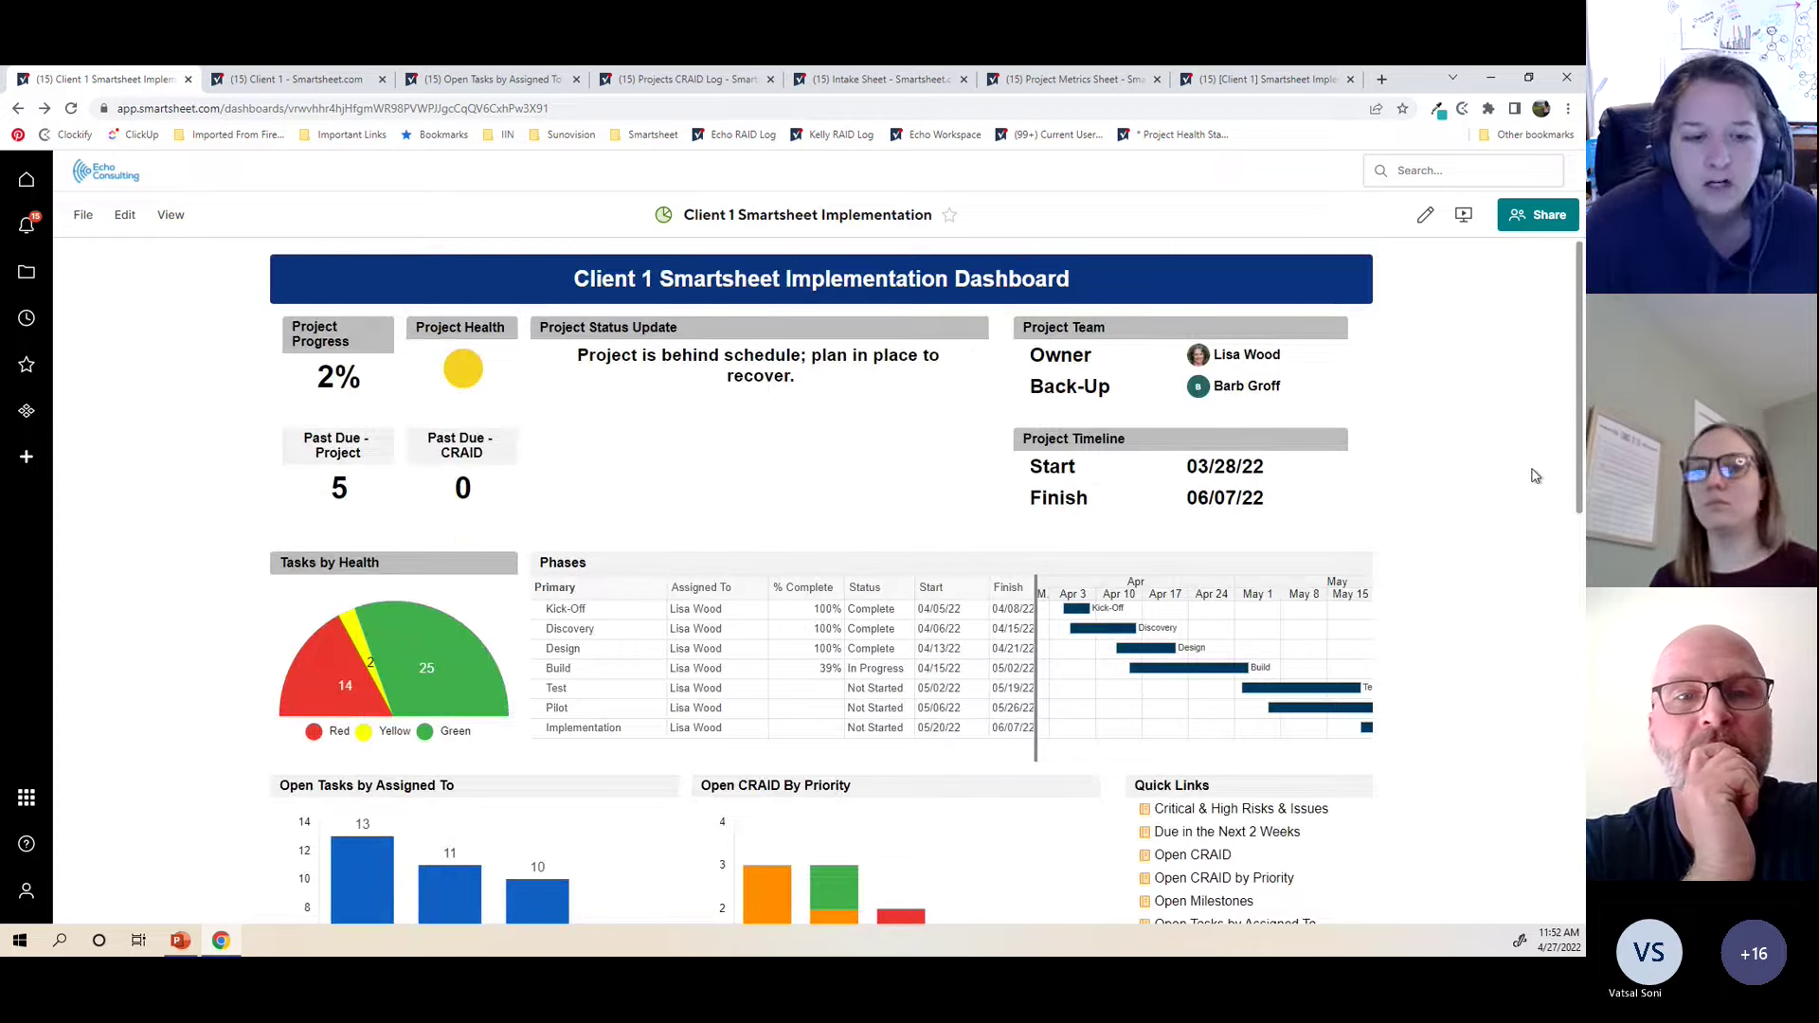
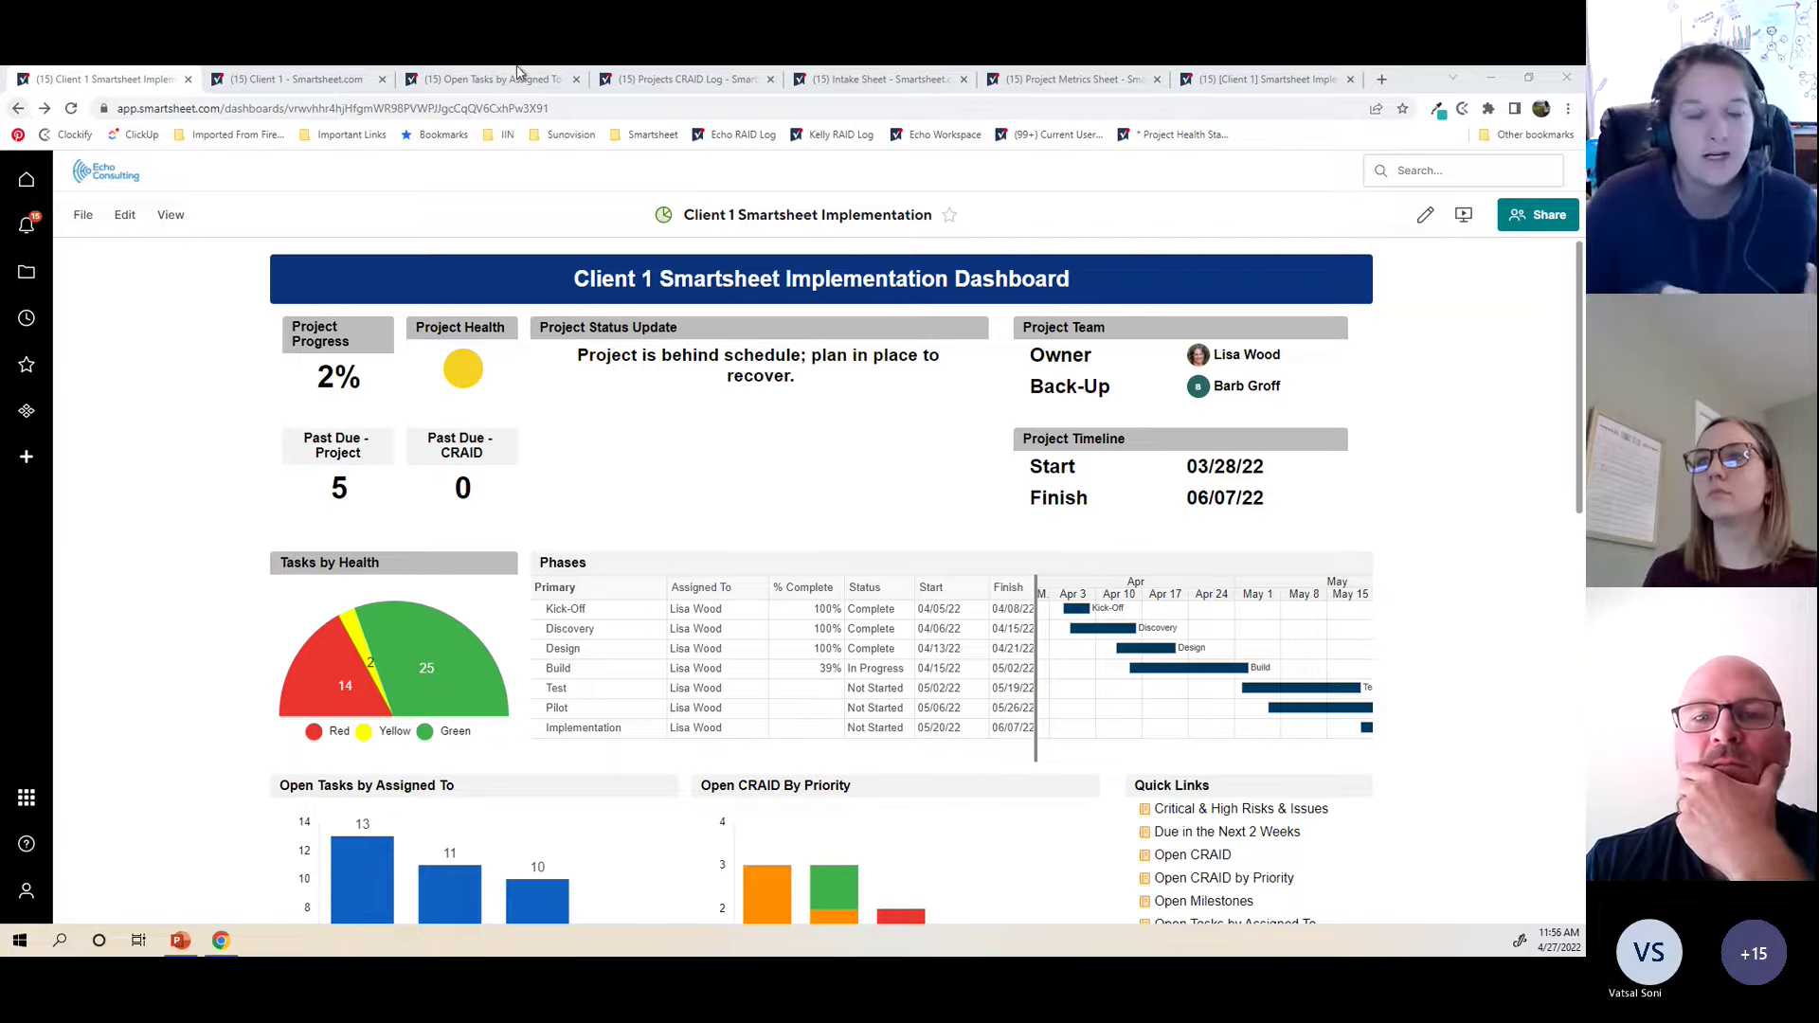
Step: Open the ** Webinar - Dashboards workspace to show its folders and sheets
click(27, 273)
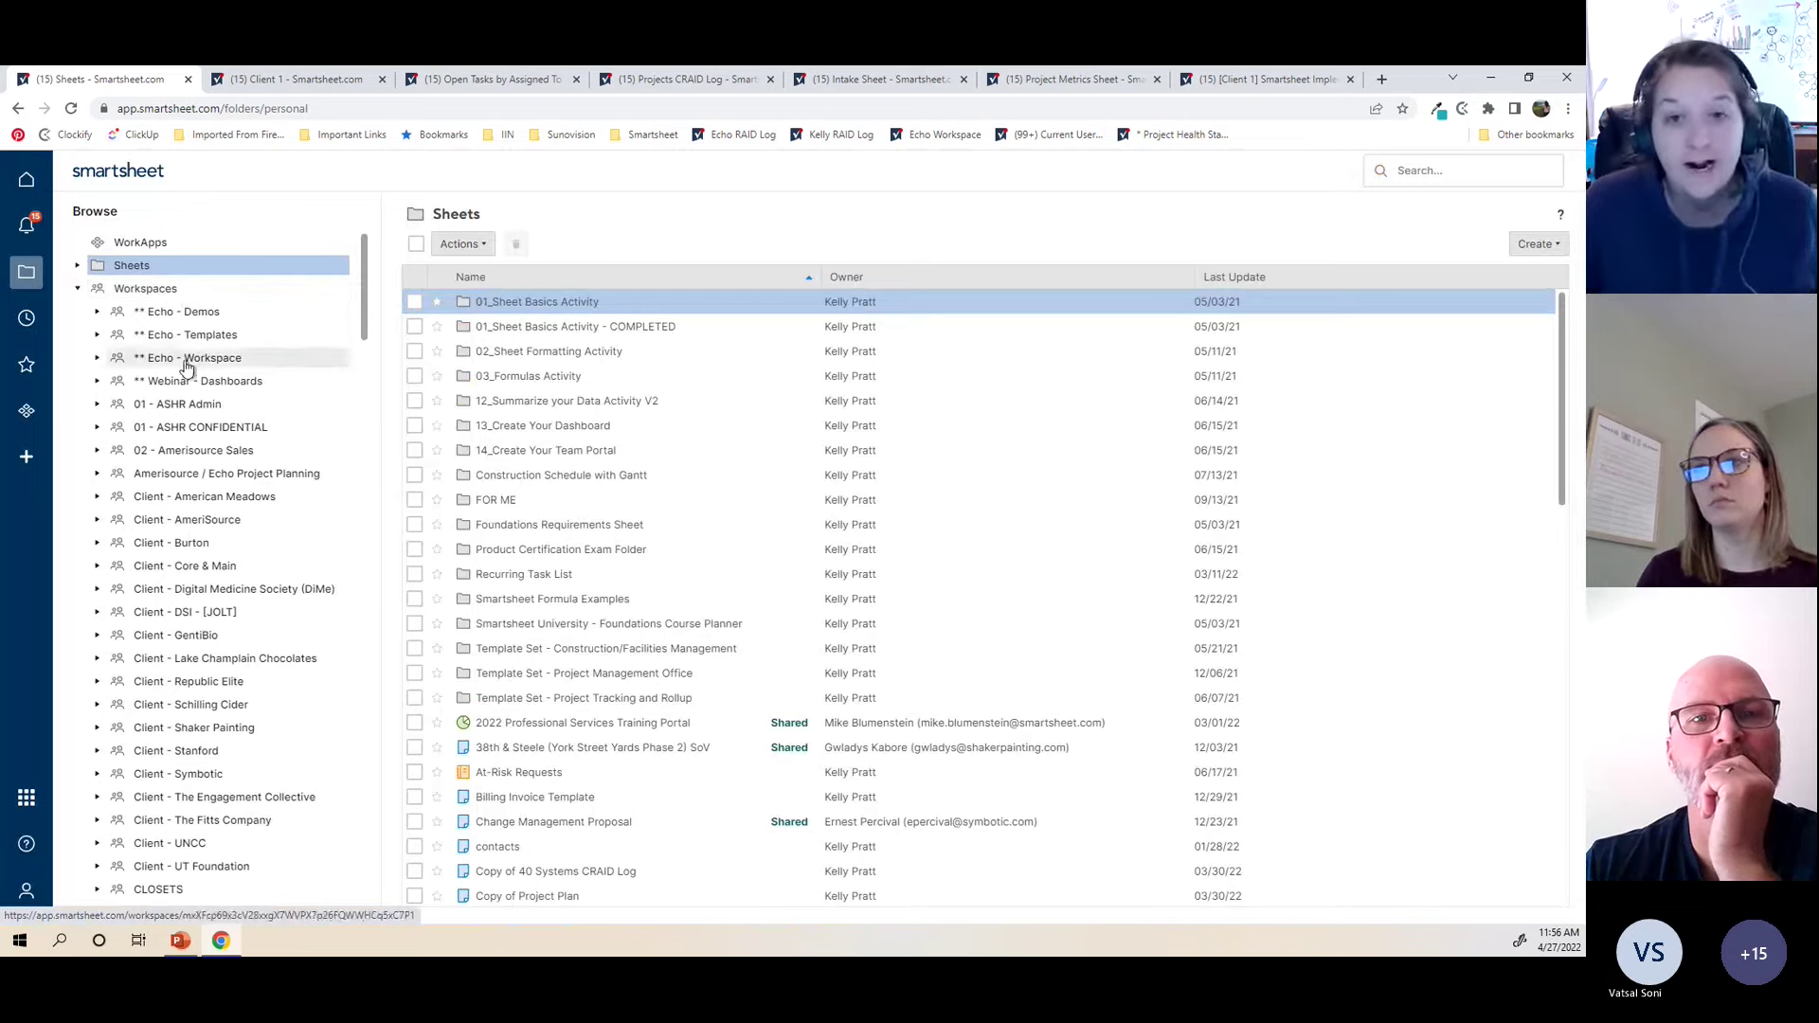
click(173, 384)
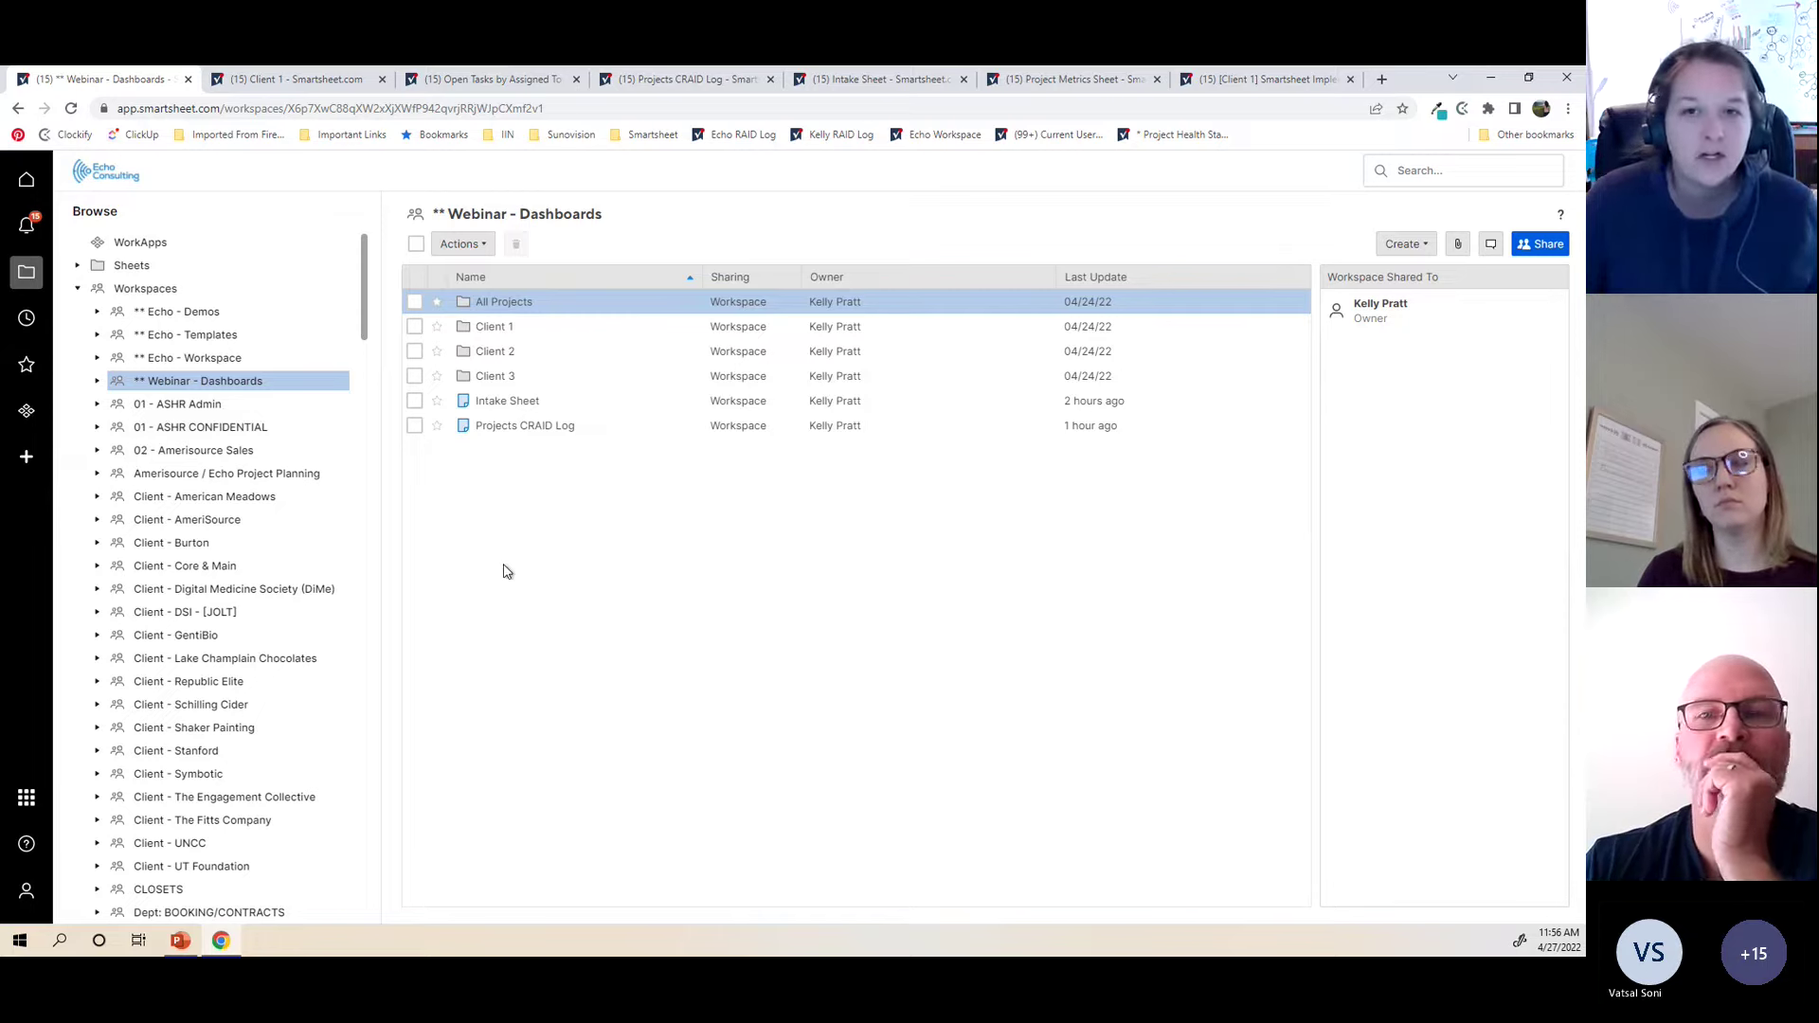
Step: Browse the full list of Projects templates in the Solution Center
click(26, 457)
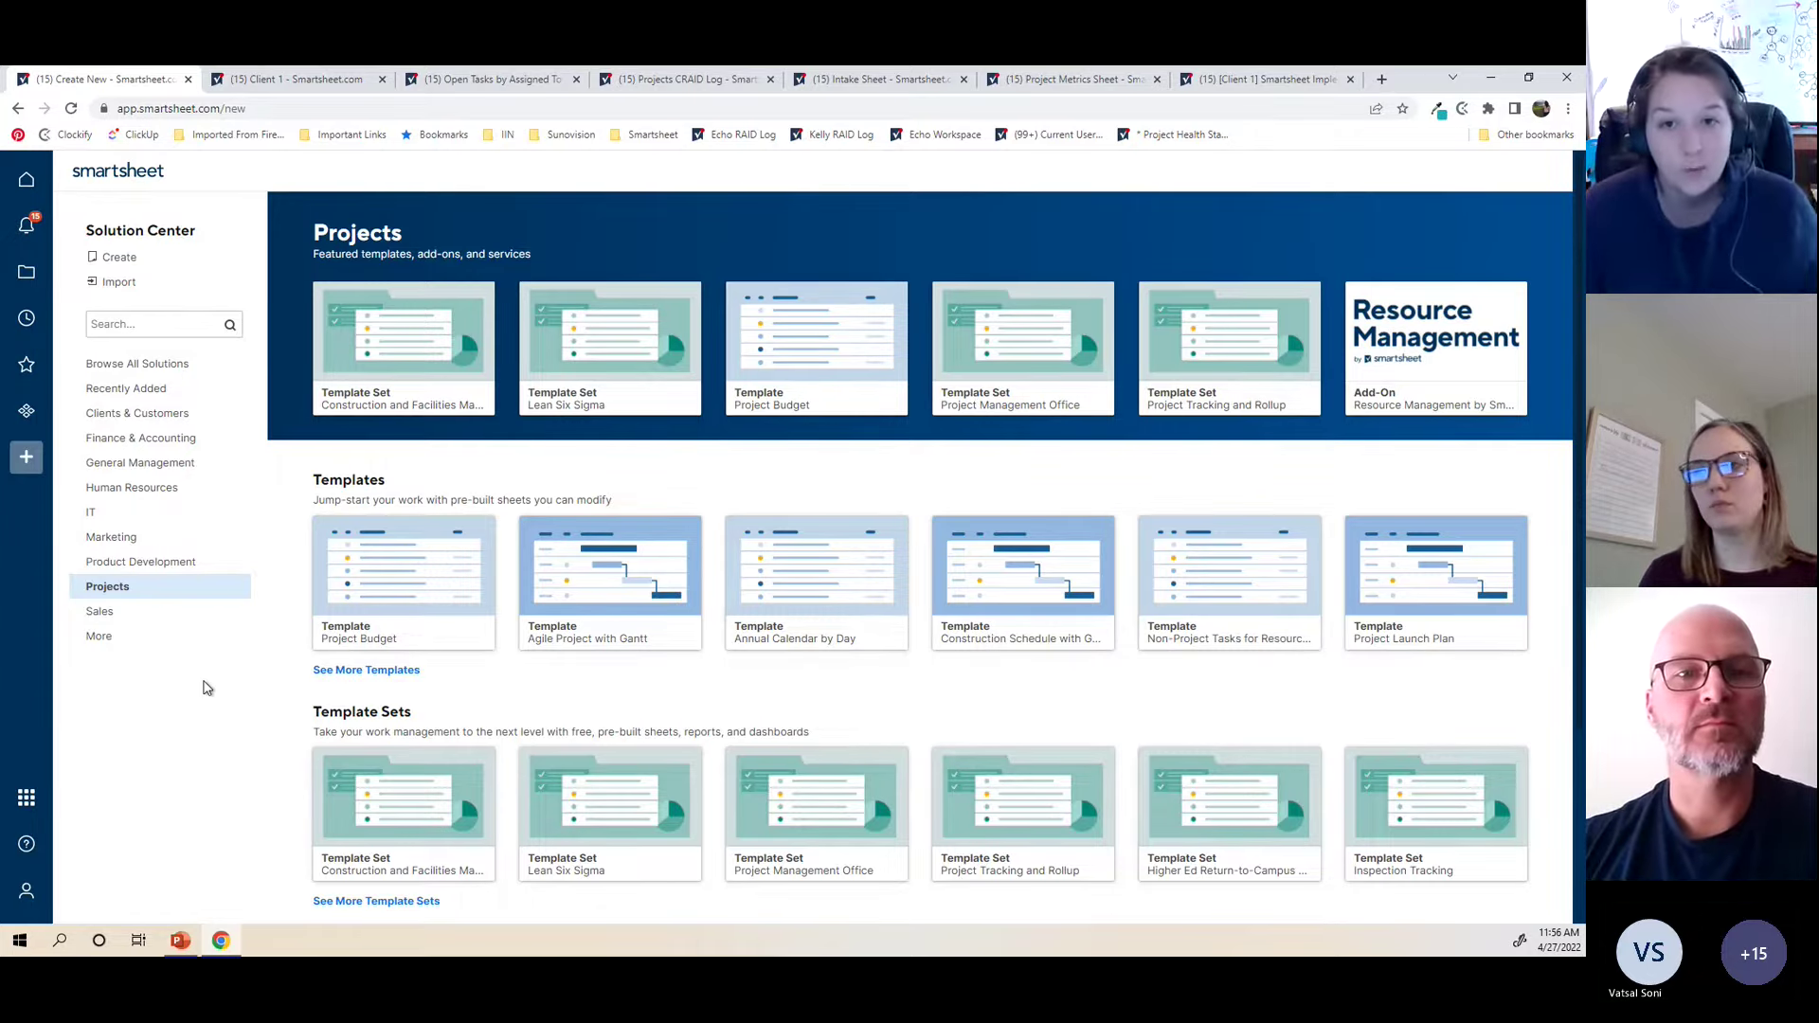
click(413, 672)
scroll(1017, 775, down, 1)
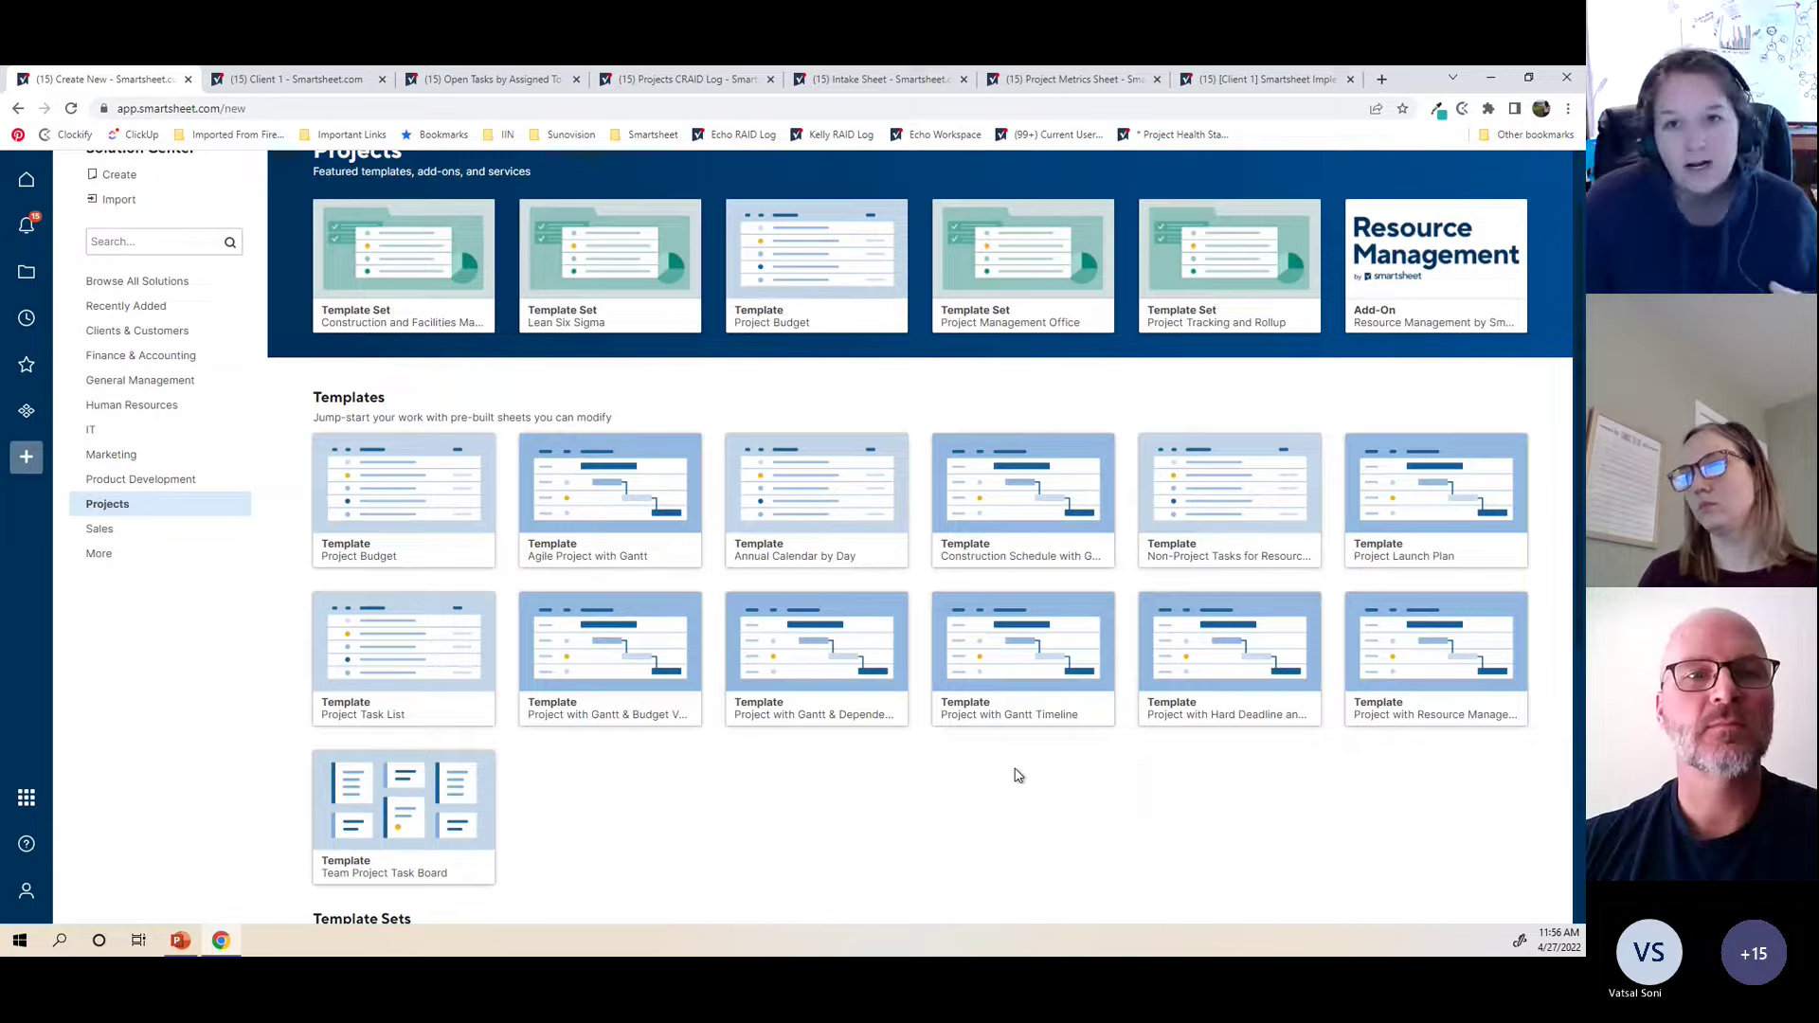
scroll(1017, 775, up, 1)
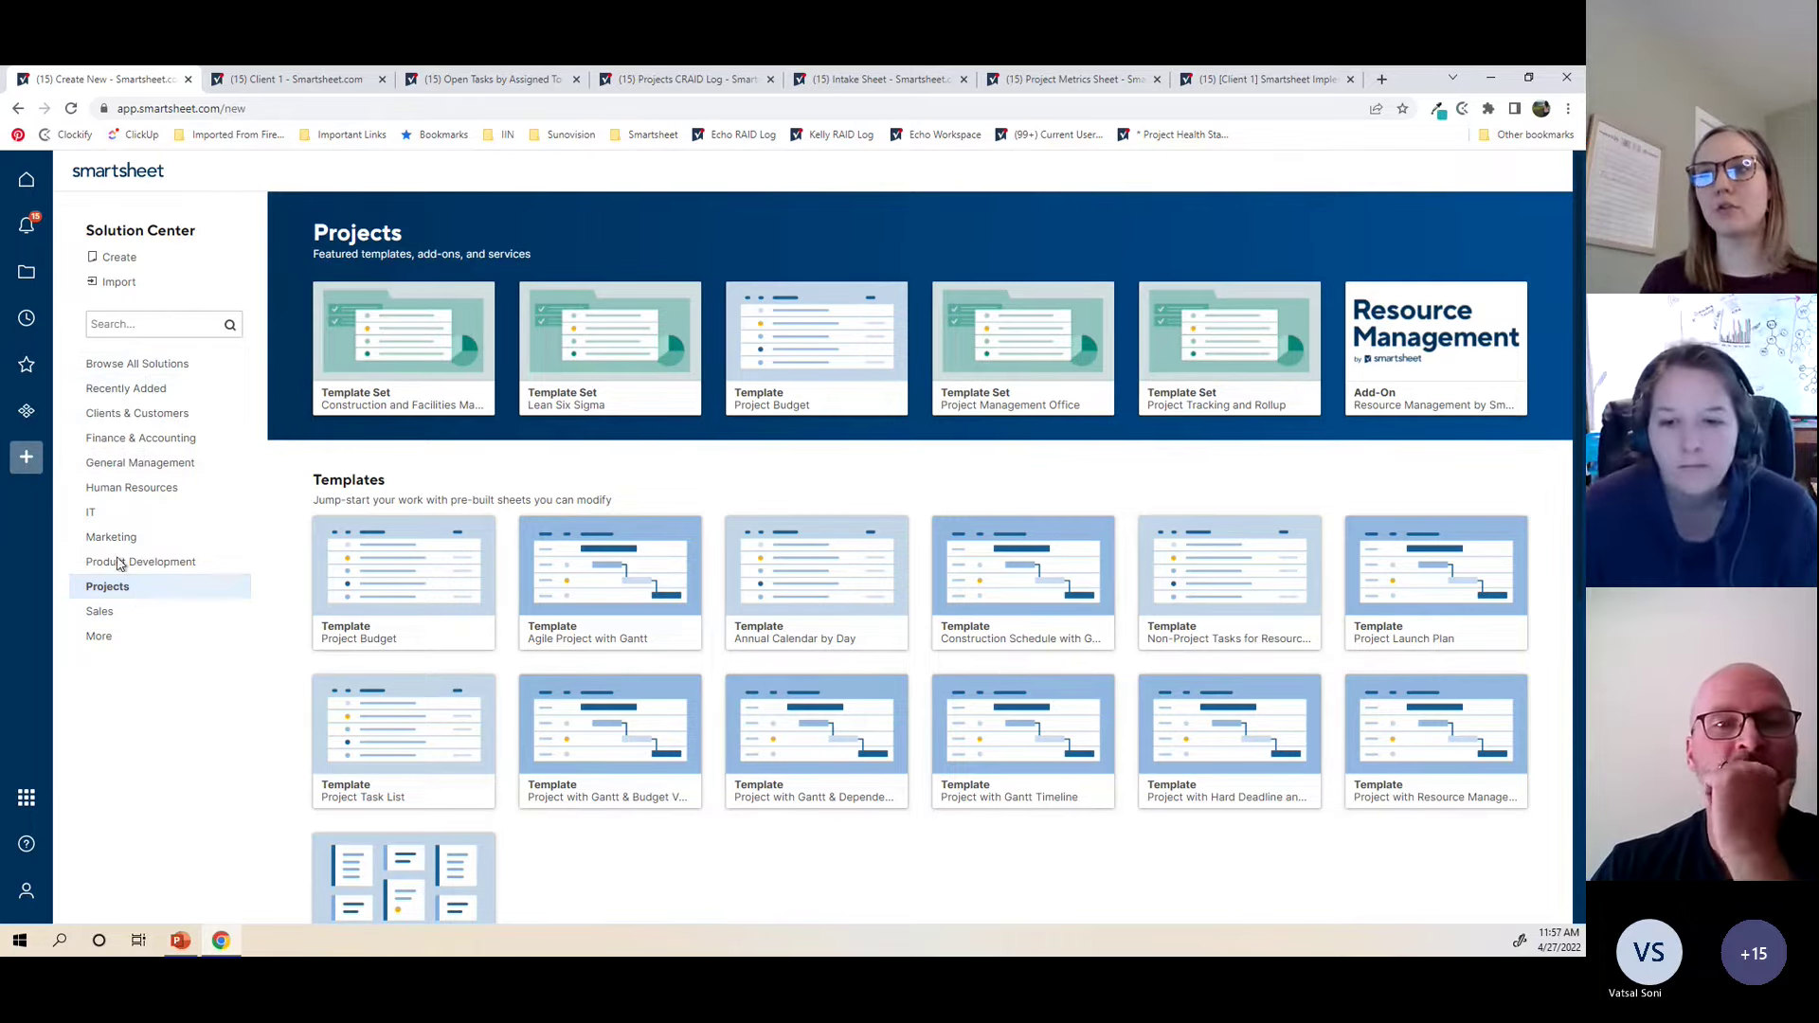
Step: Return to the Projects overview and open the setup dashboard of the Project Management Office template set
click(142, 589)
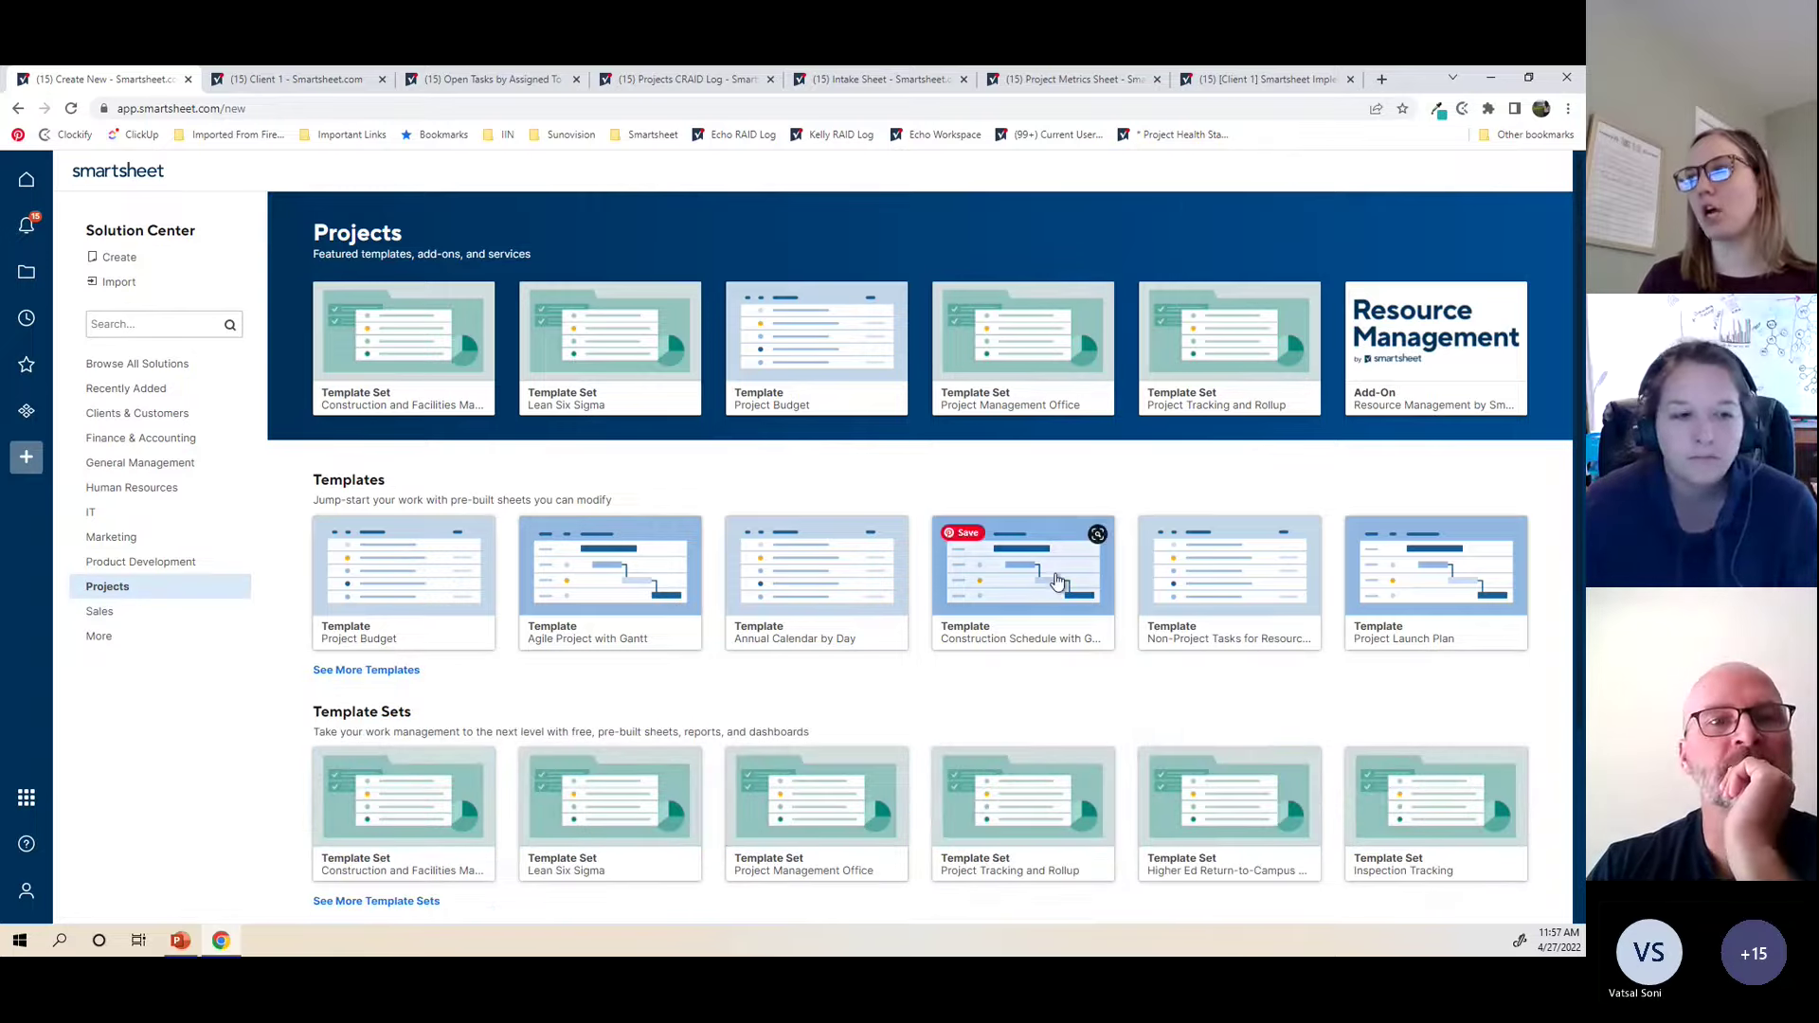
click(1001, 395)
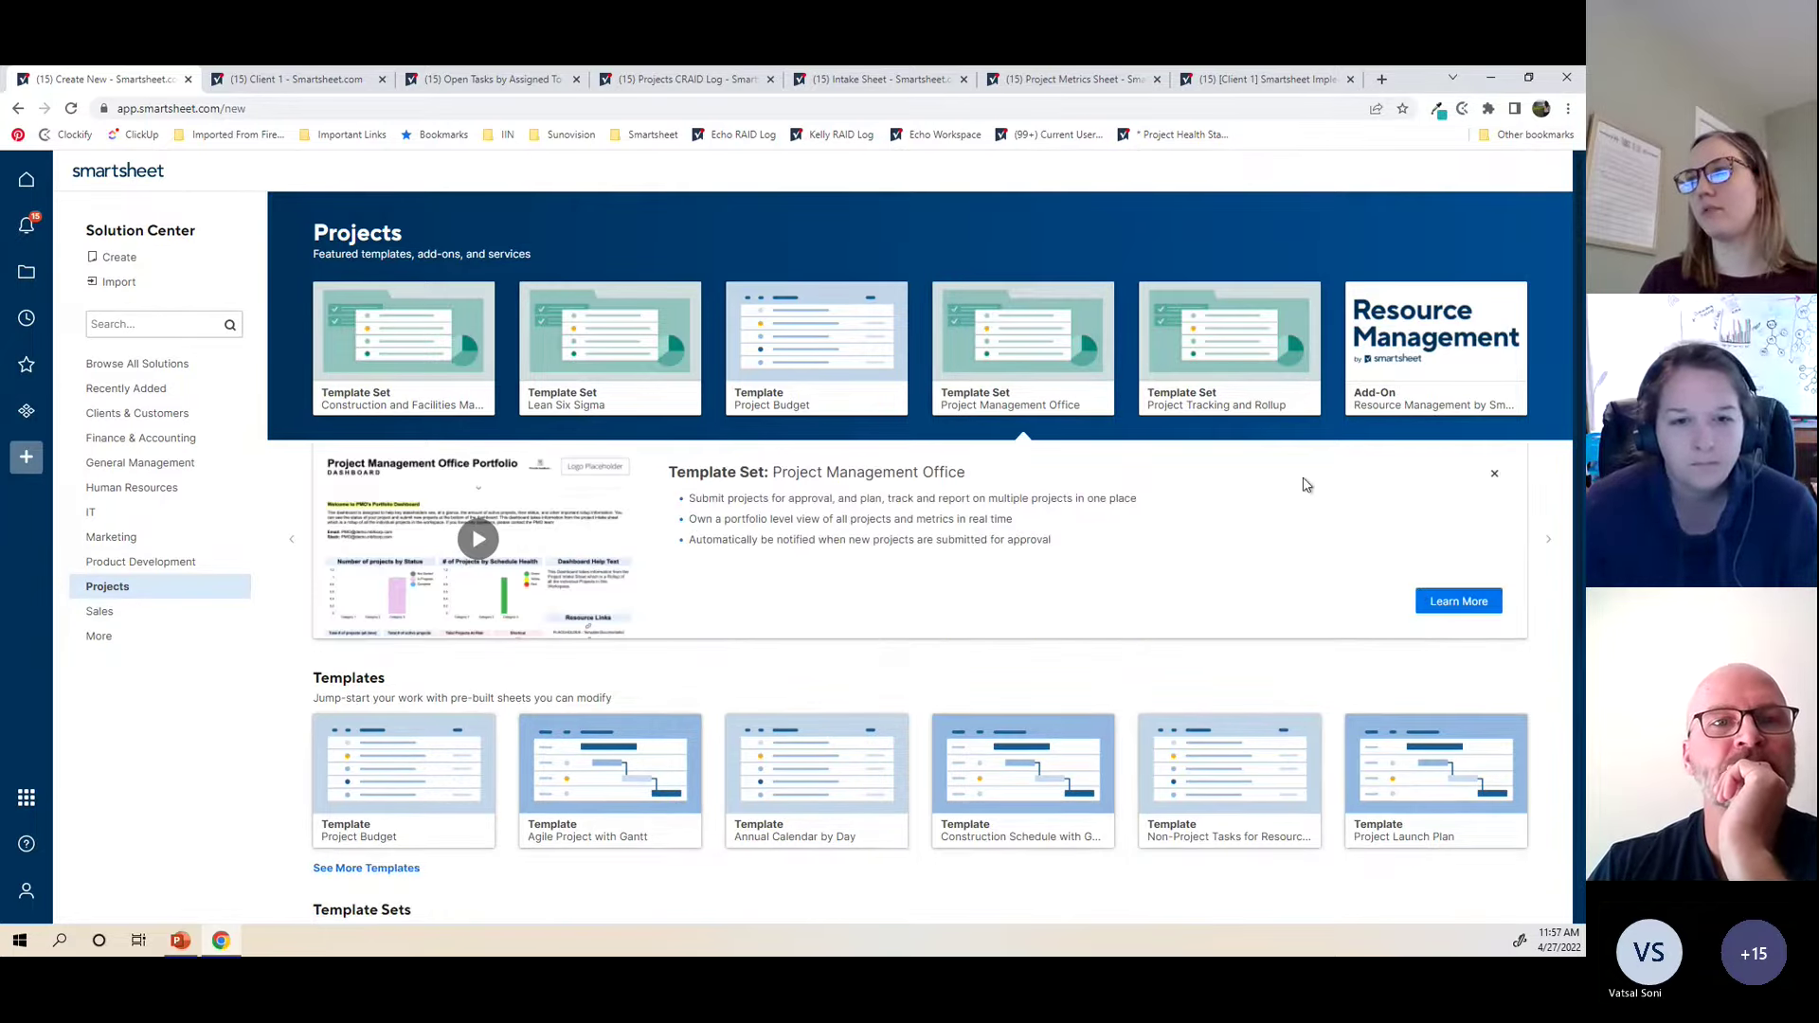
click(1473, 603)
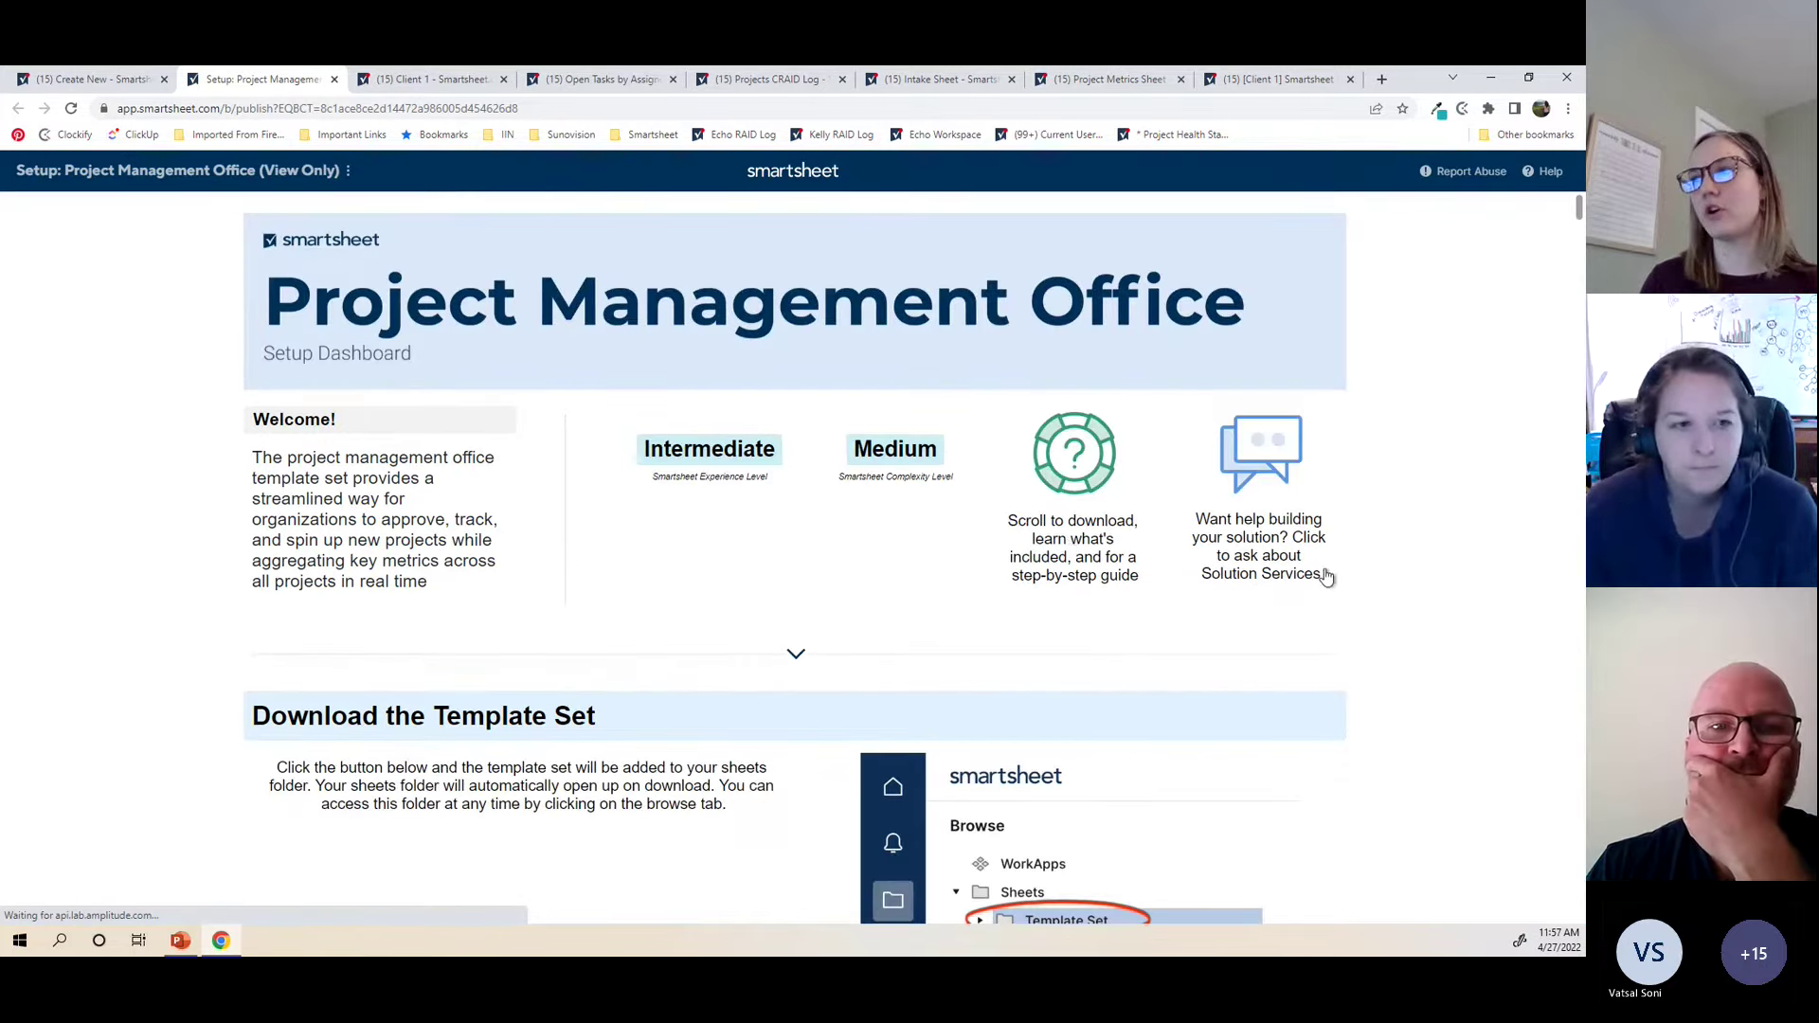
Step: Examine the Project Management Office setup dashboard: how the template set works, what it includes, and its setup and customization instructions
scroll(1408, 462, down, 15)
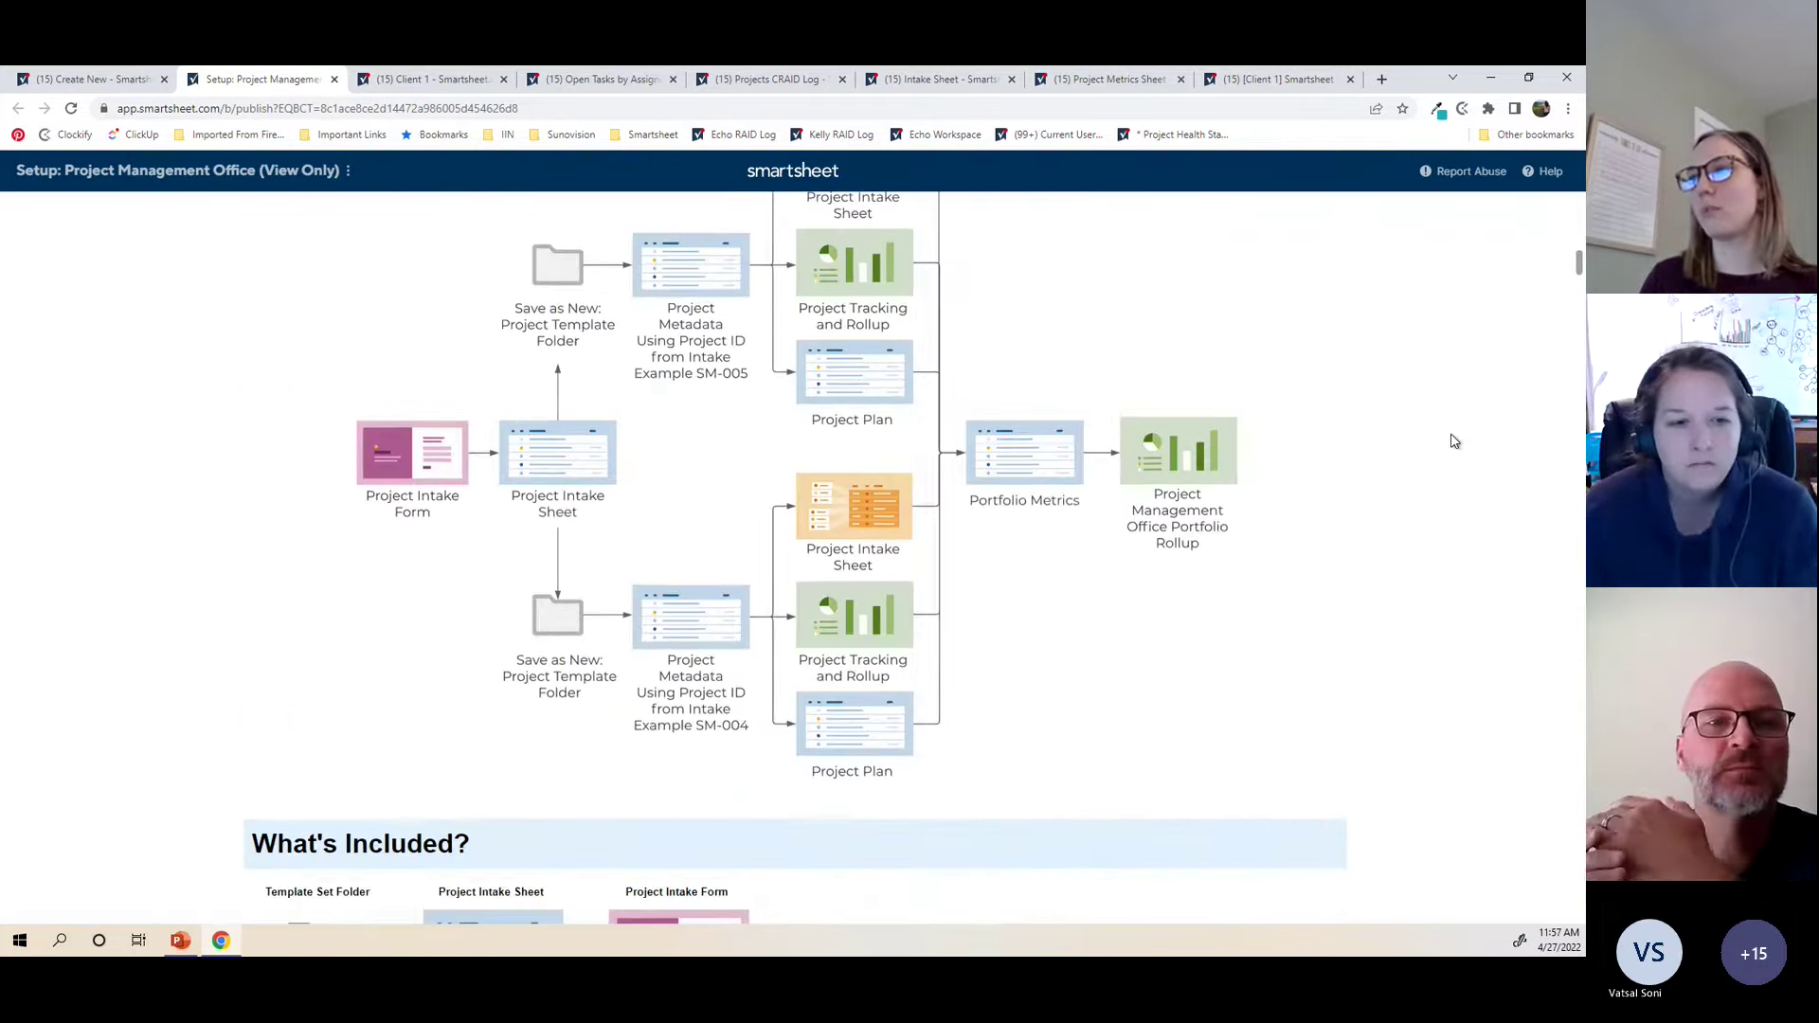
scroll(1446, 435, up, 2)
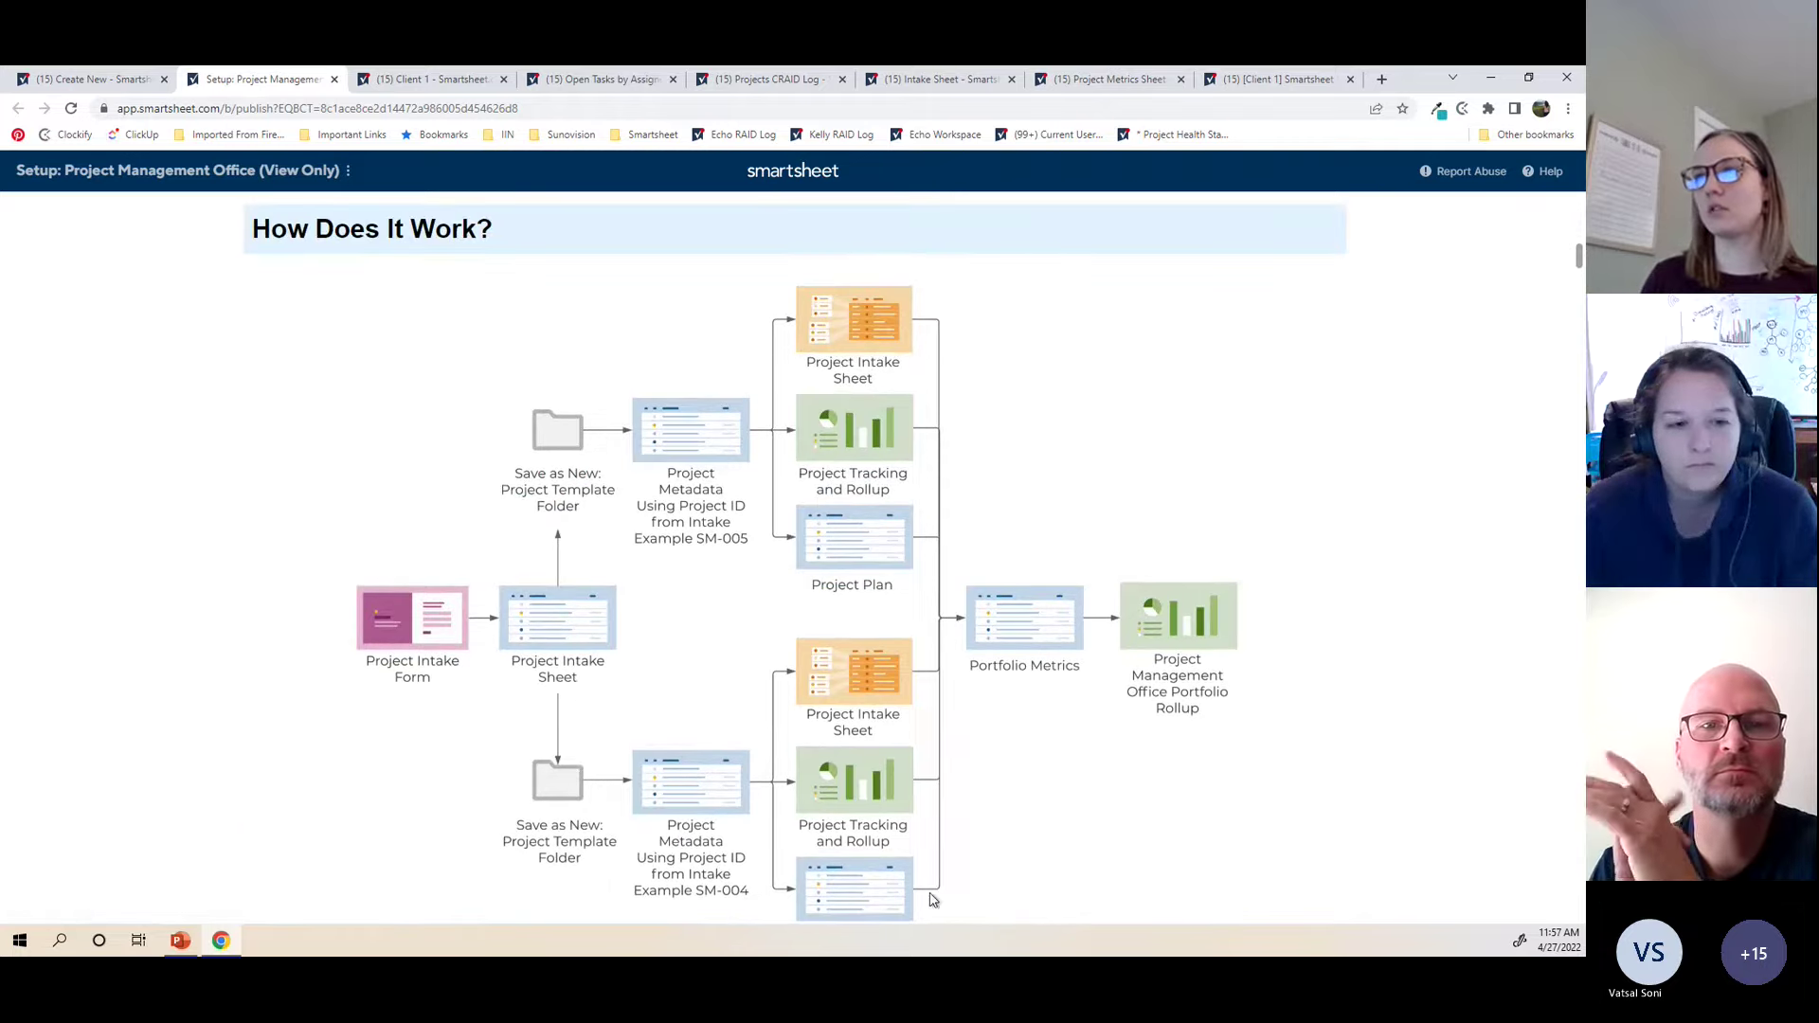
scroll(1324, 368, down, 4)
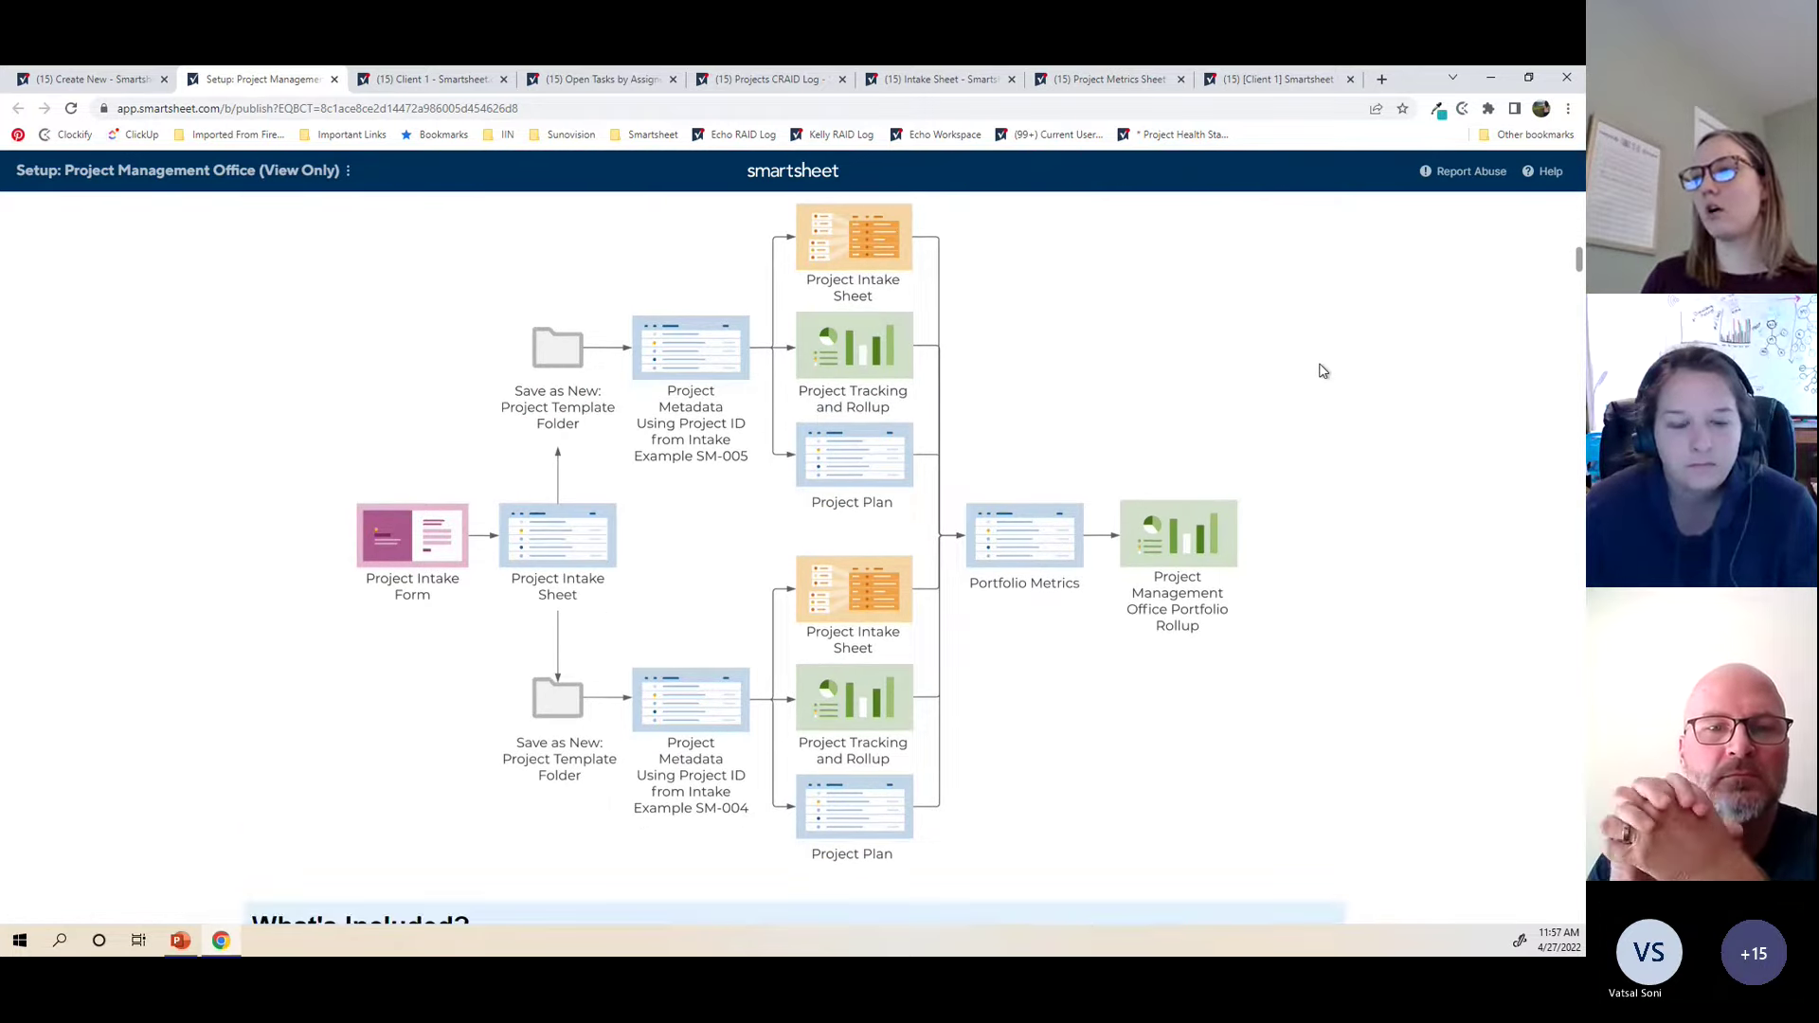
scroll(1323, 370, down, 6)
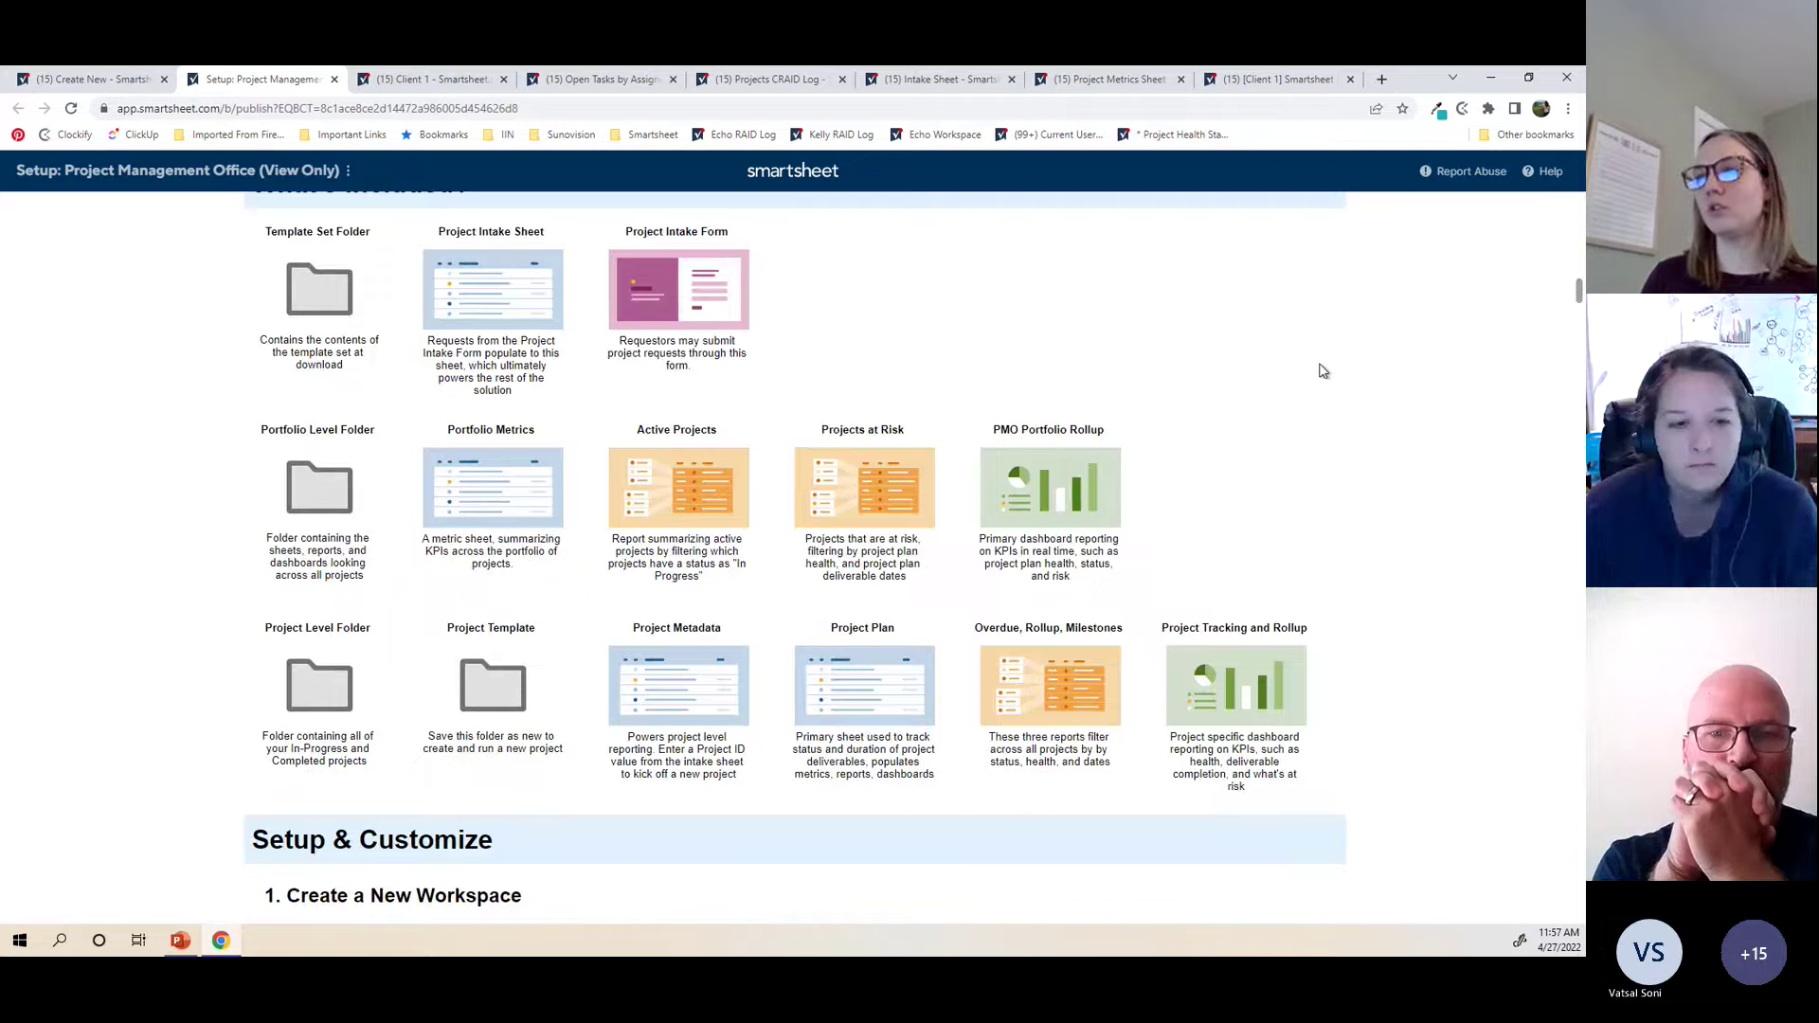
scroll(1324, 371, down, 6)
scroll(1324, 371, down, 11)
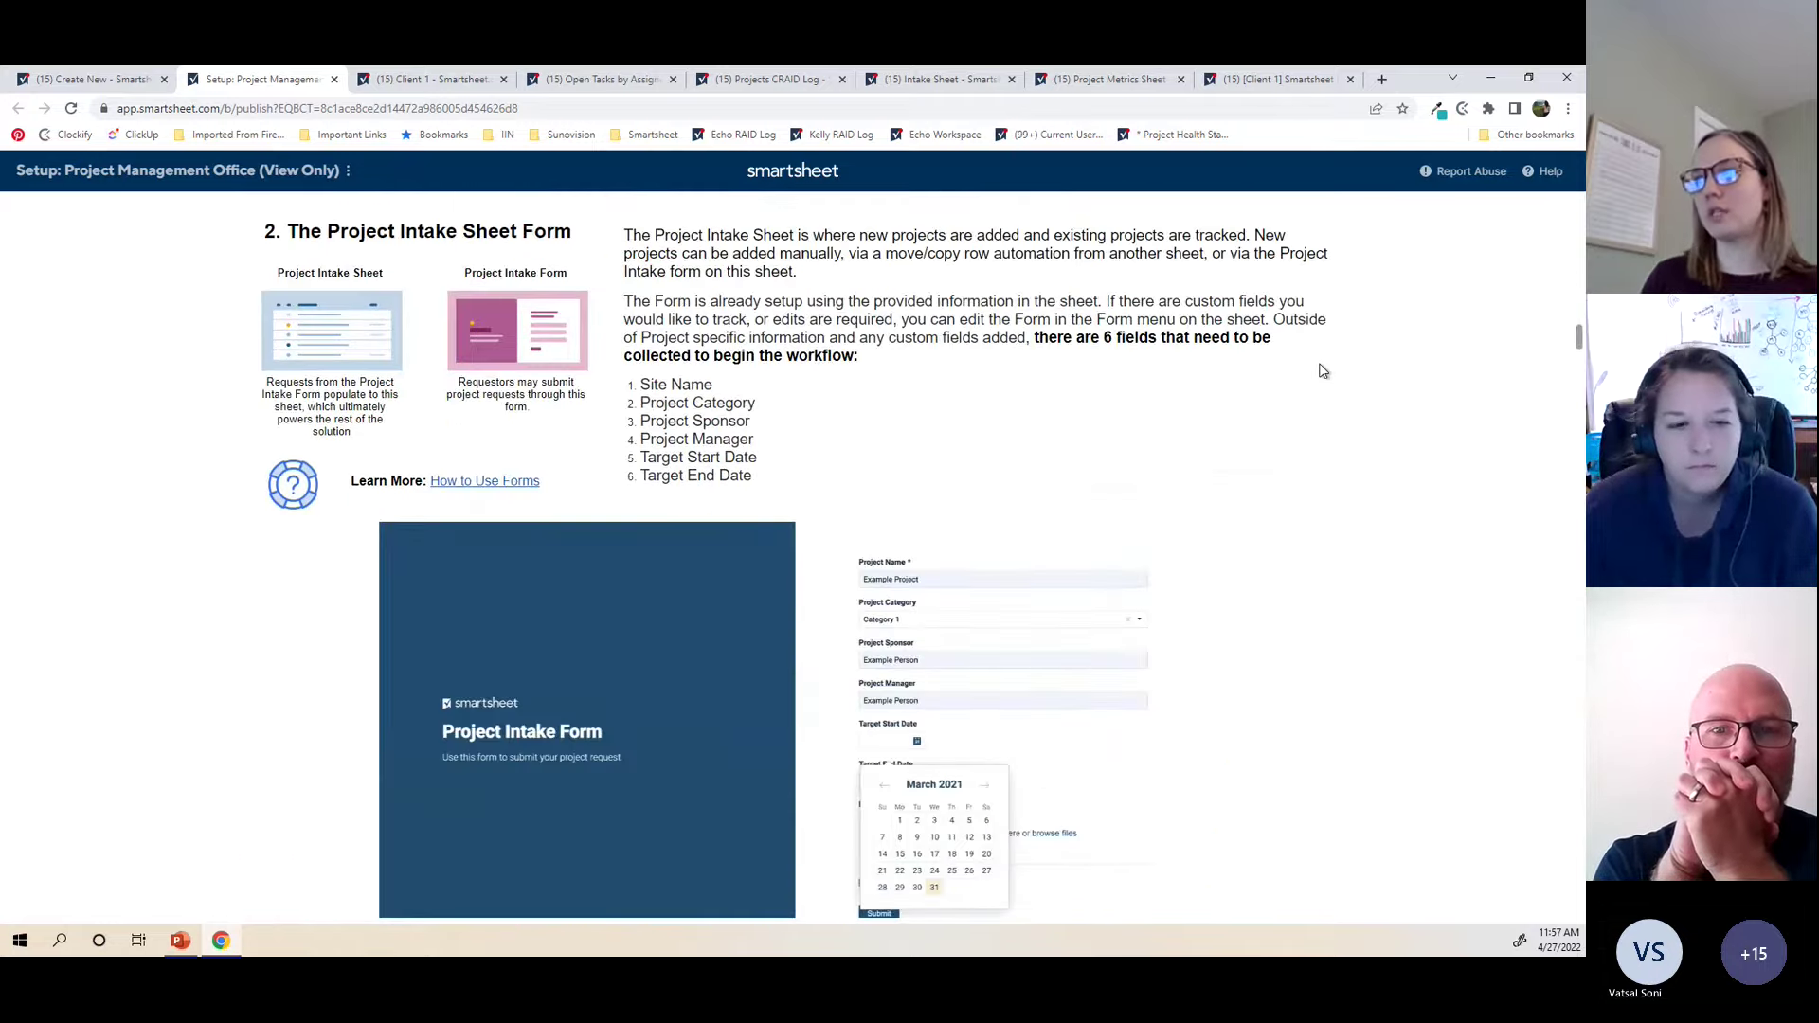
scroll(1323, 370, down, 16)
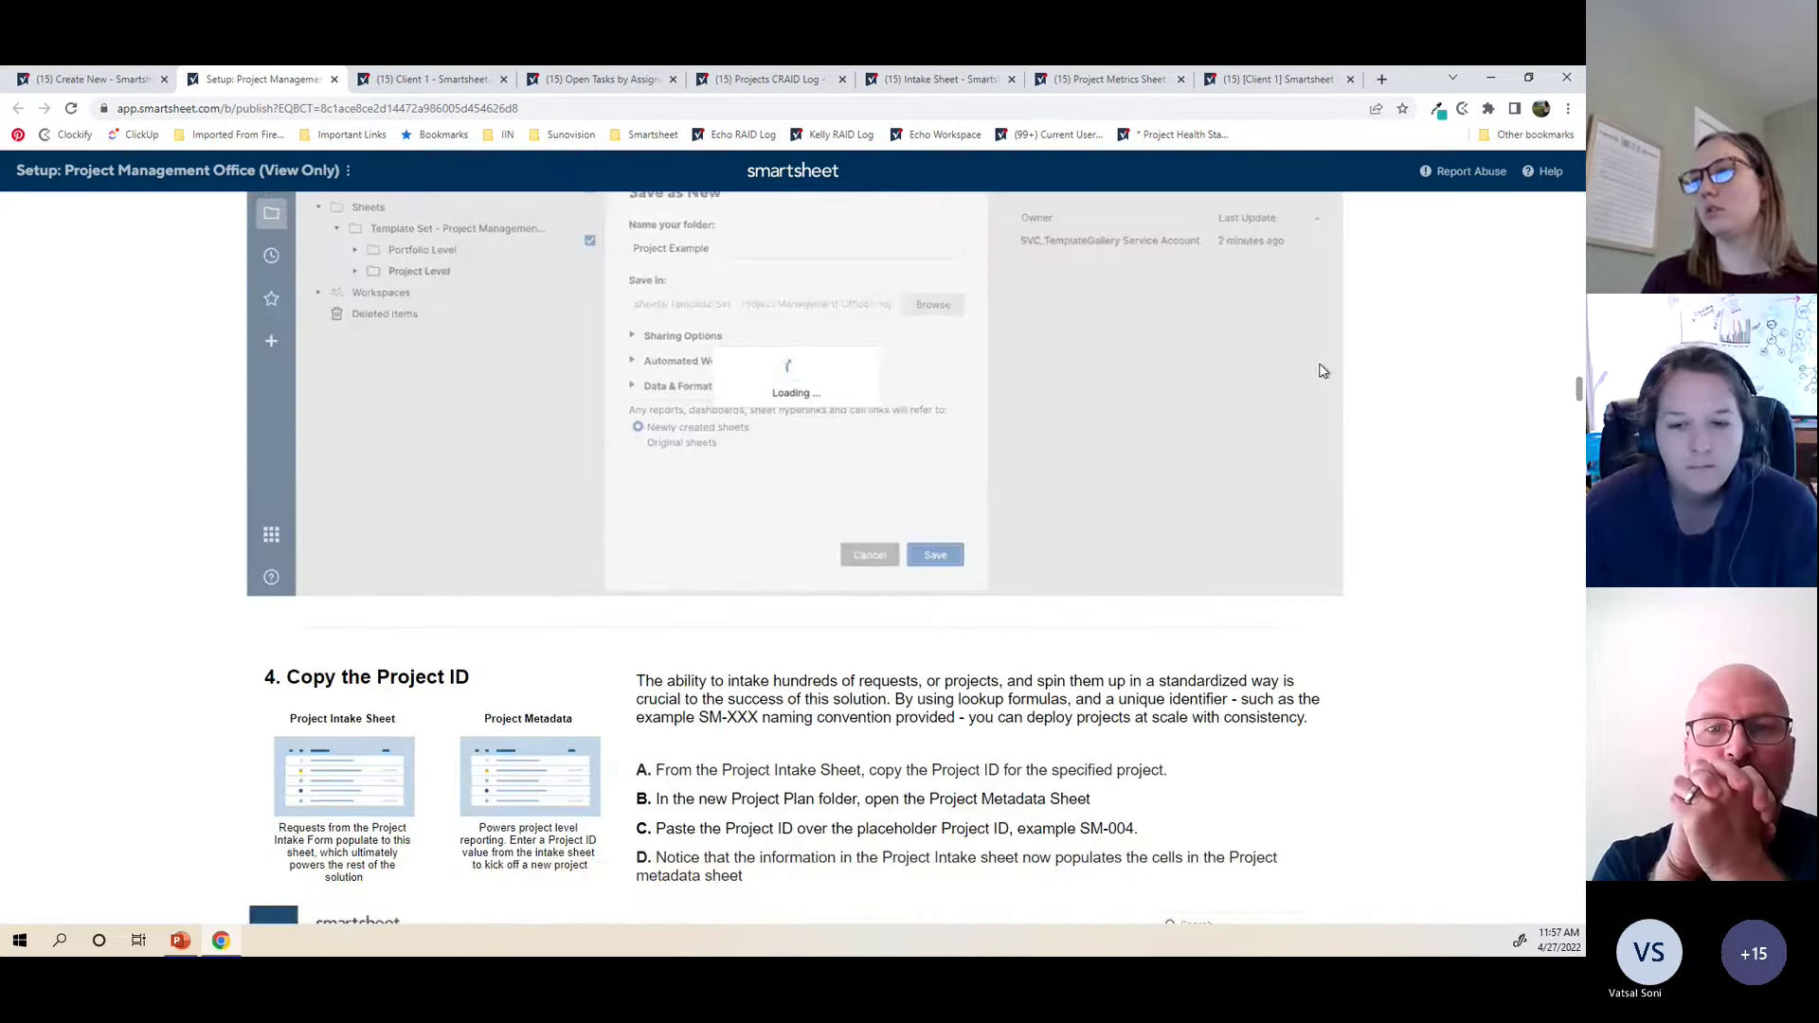
scroll(1324, 371, down, 16)
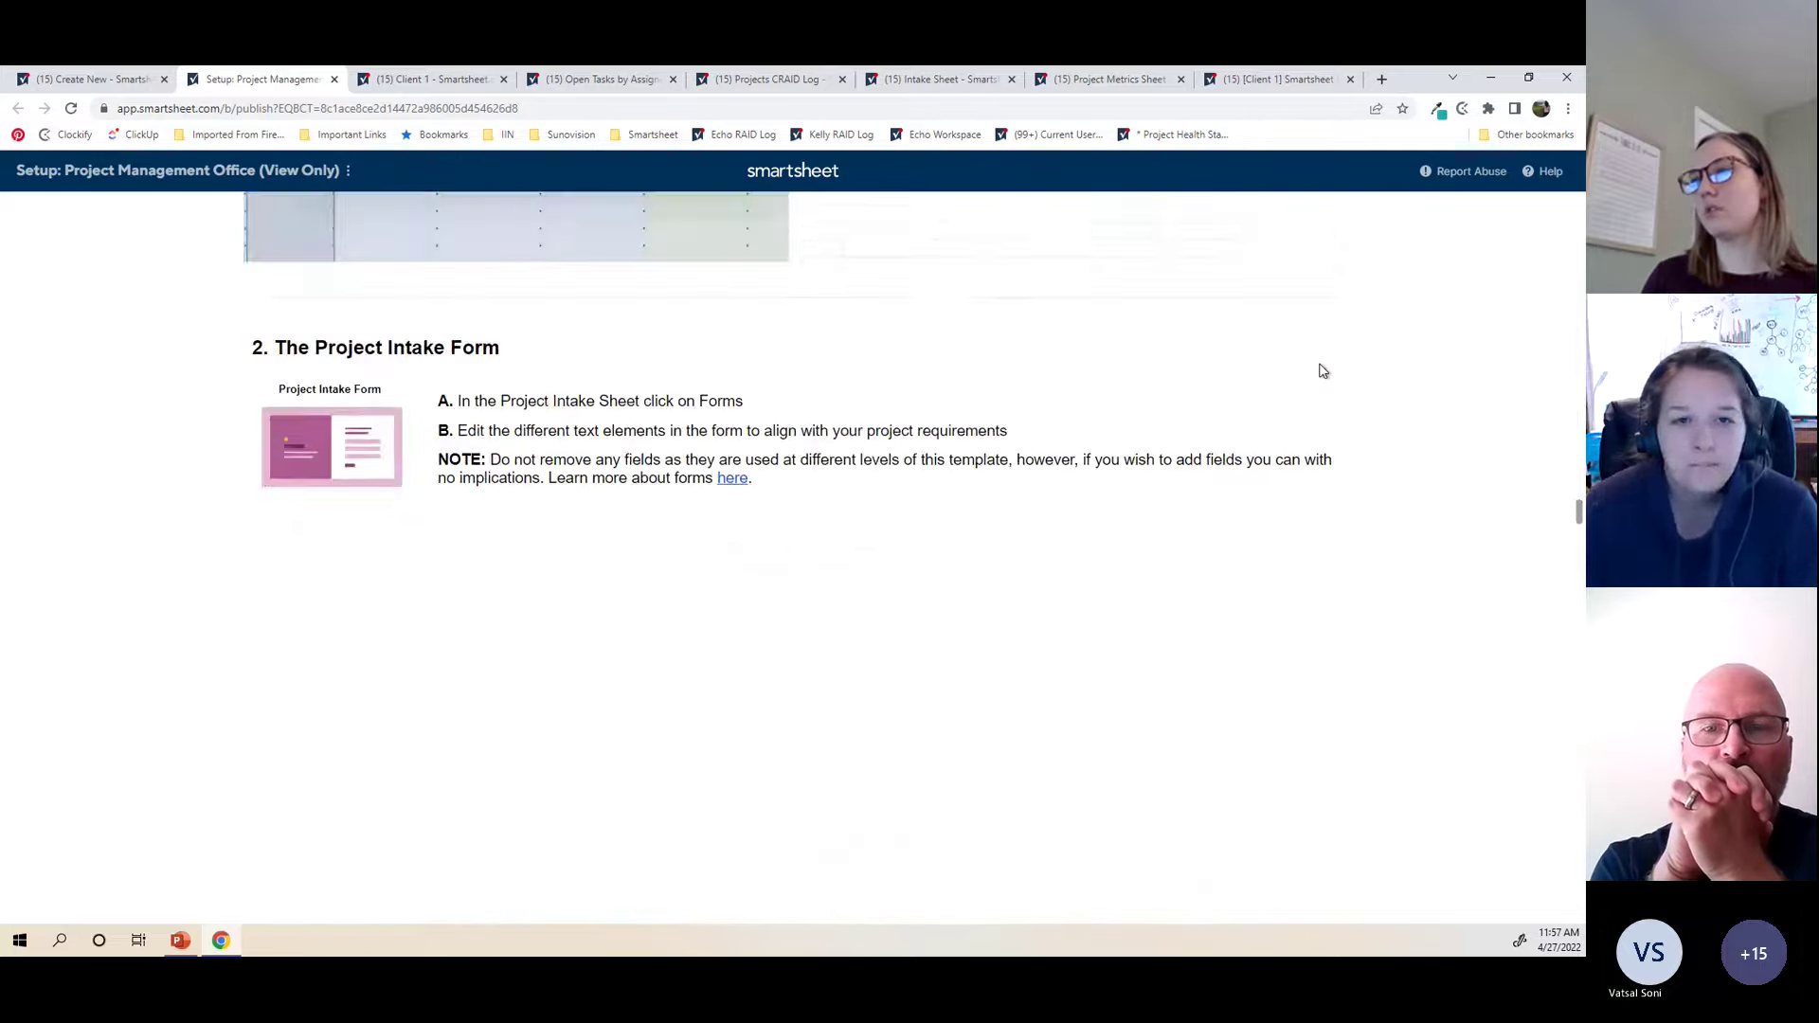
Step: Review the remaining Project Management Office setup instructions, from the Project Intake Form and Portfolio Rollup Dashboard through to Helpful Resources
scroll(1324, 370, down, 6)
scroll(1323, 371, down, 6)
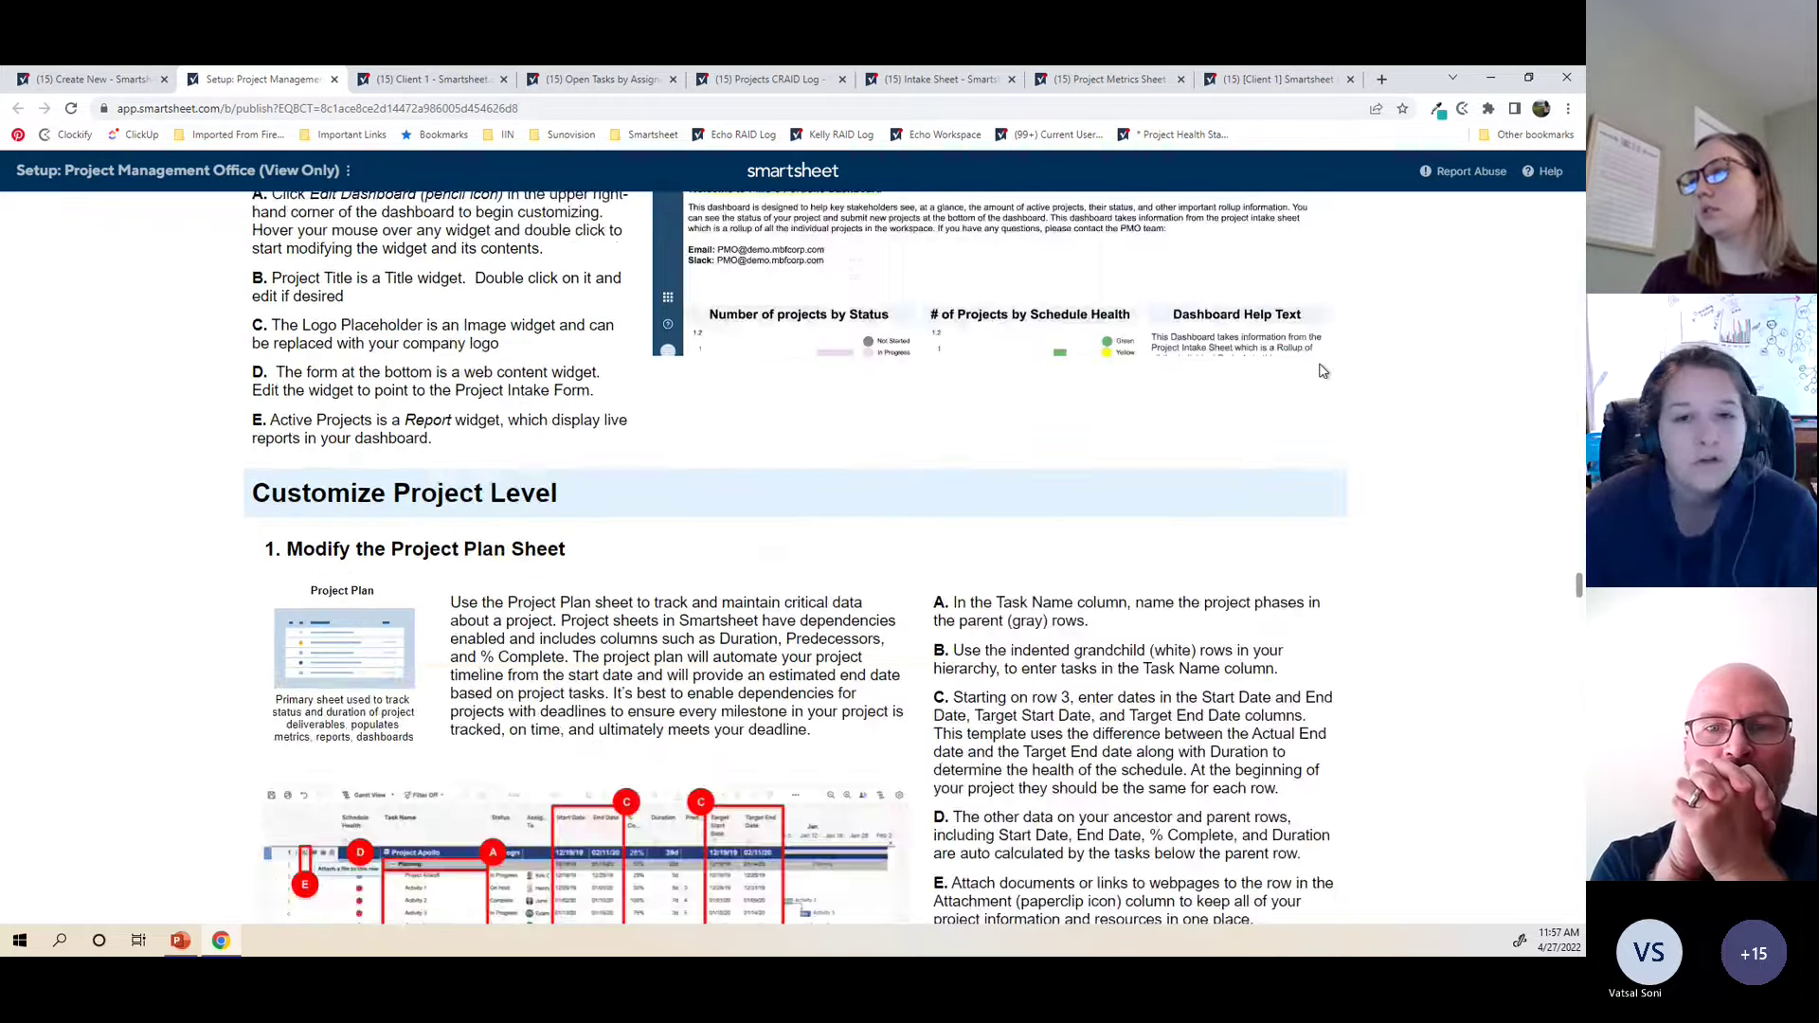
scroll(870, 566, up, 4)
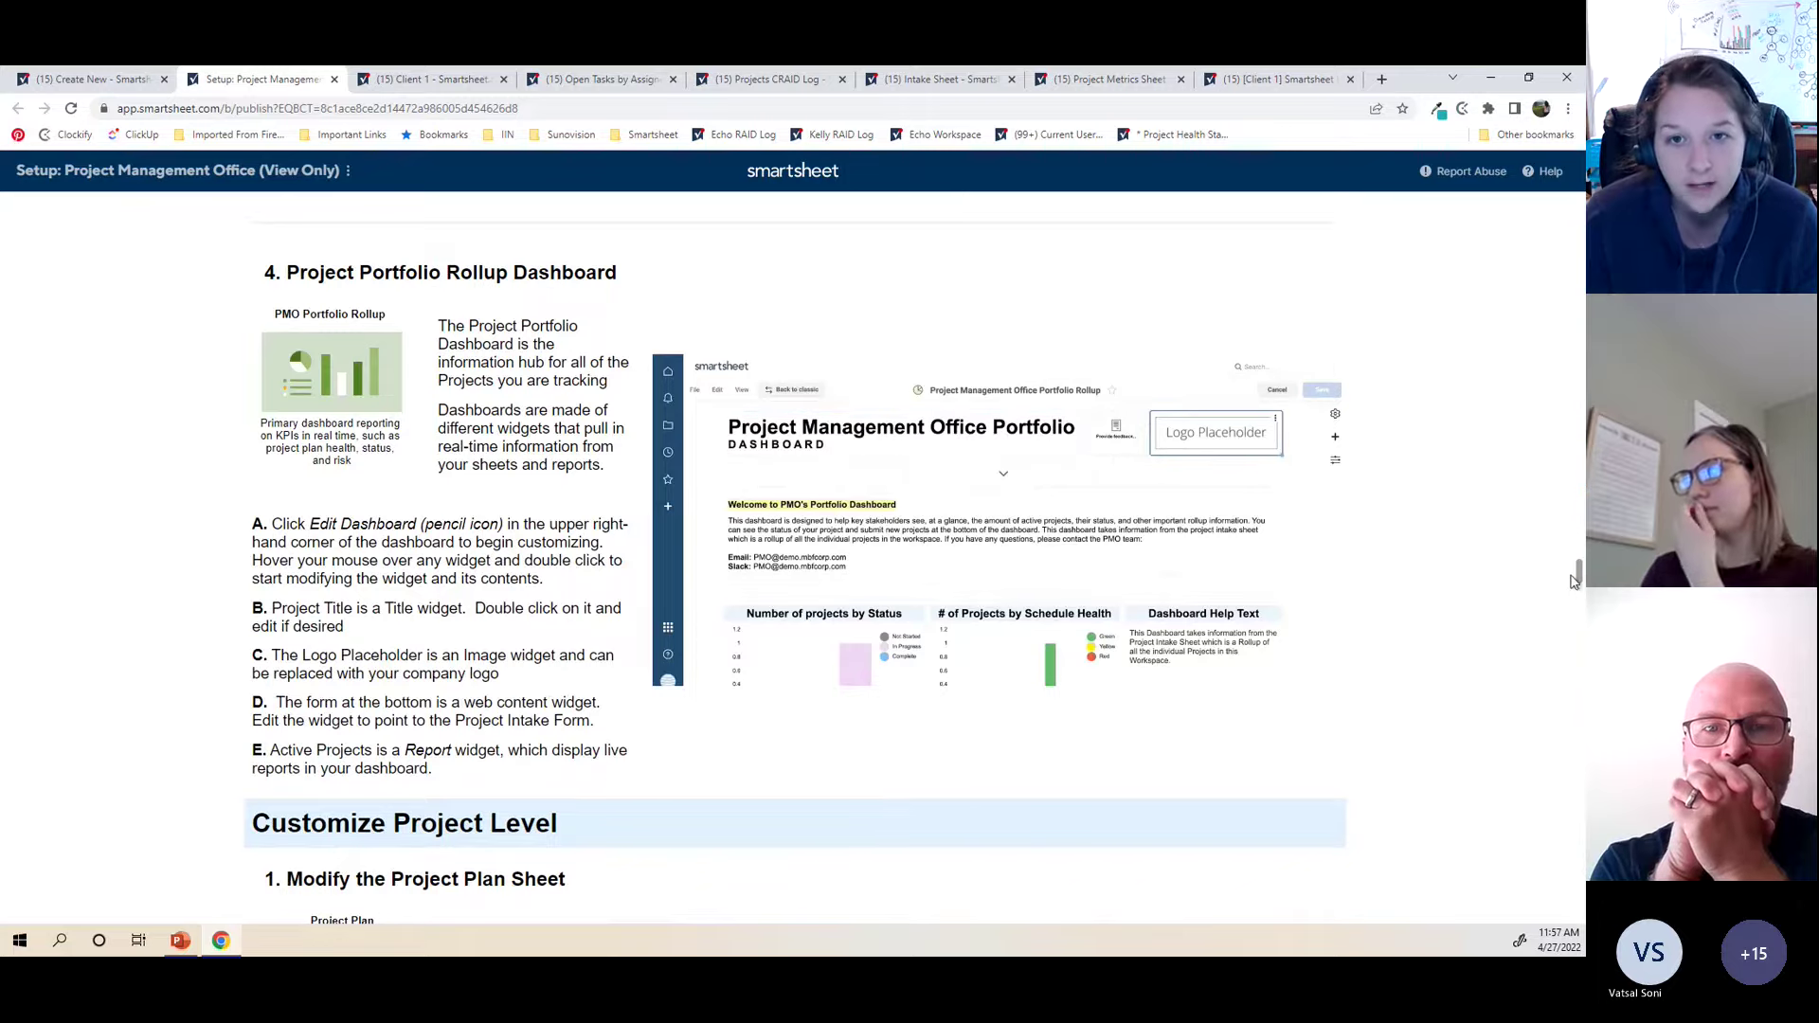
scroll(1580, 590, down, 3)
drag(1579, 591, 1581, 570)
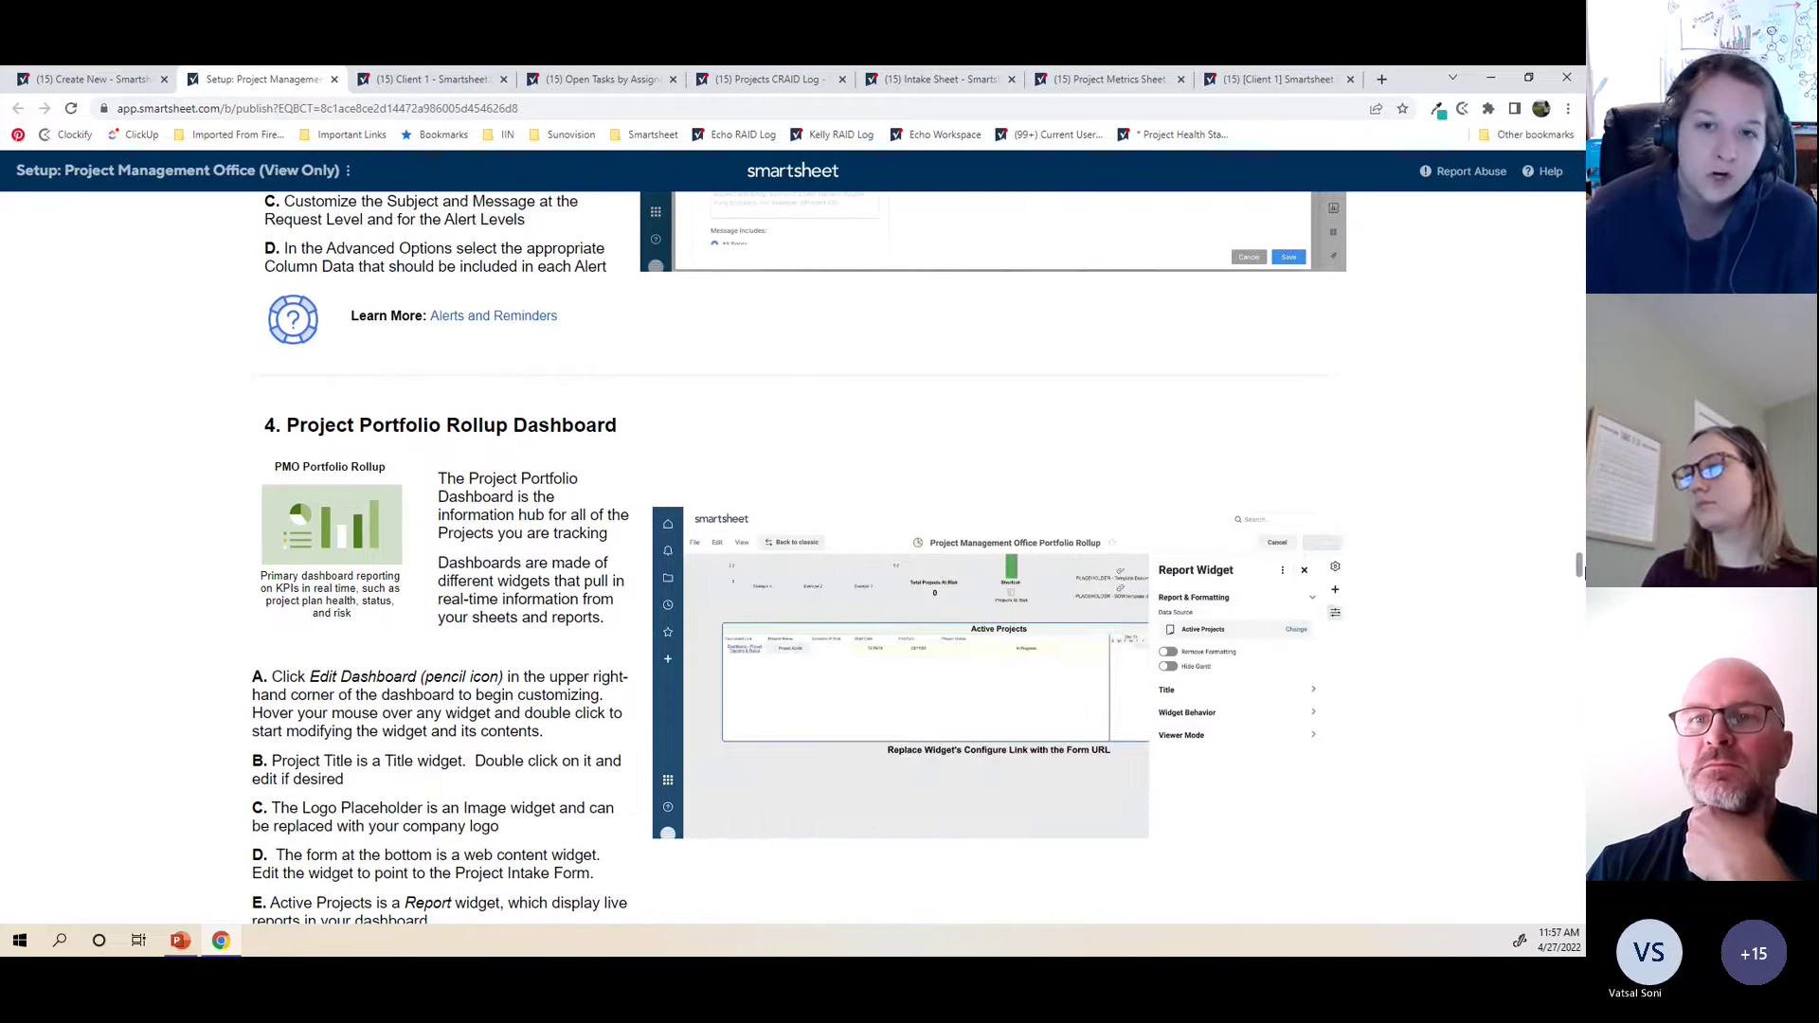
drag(1580, 569, 1573, 884)
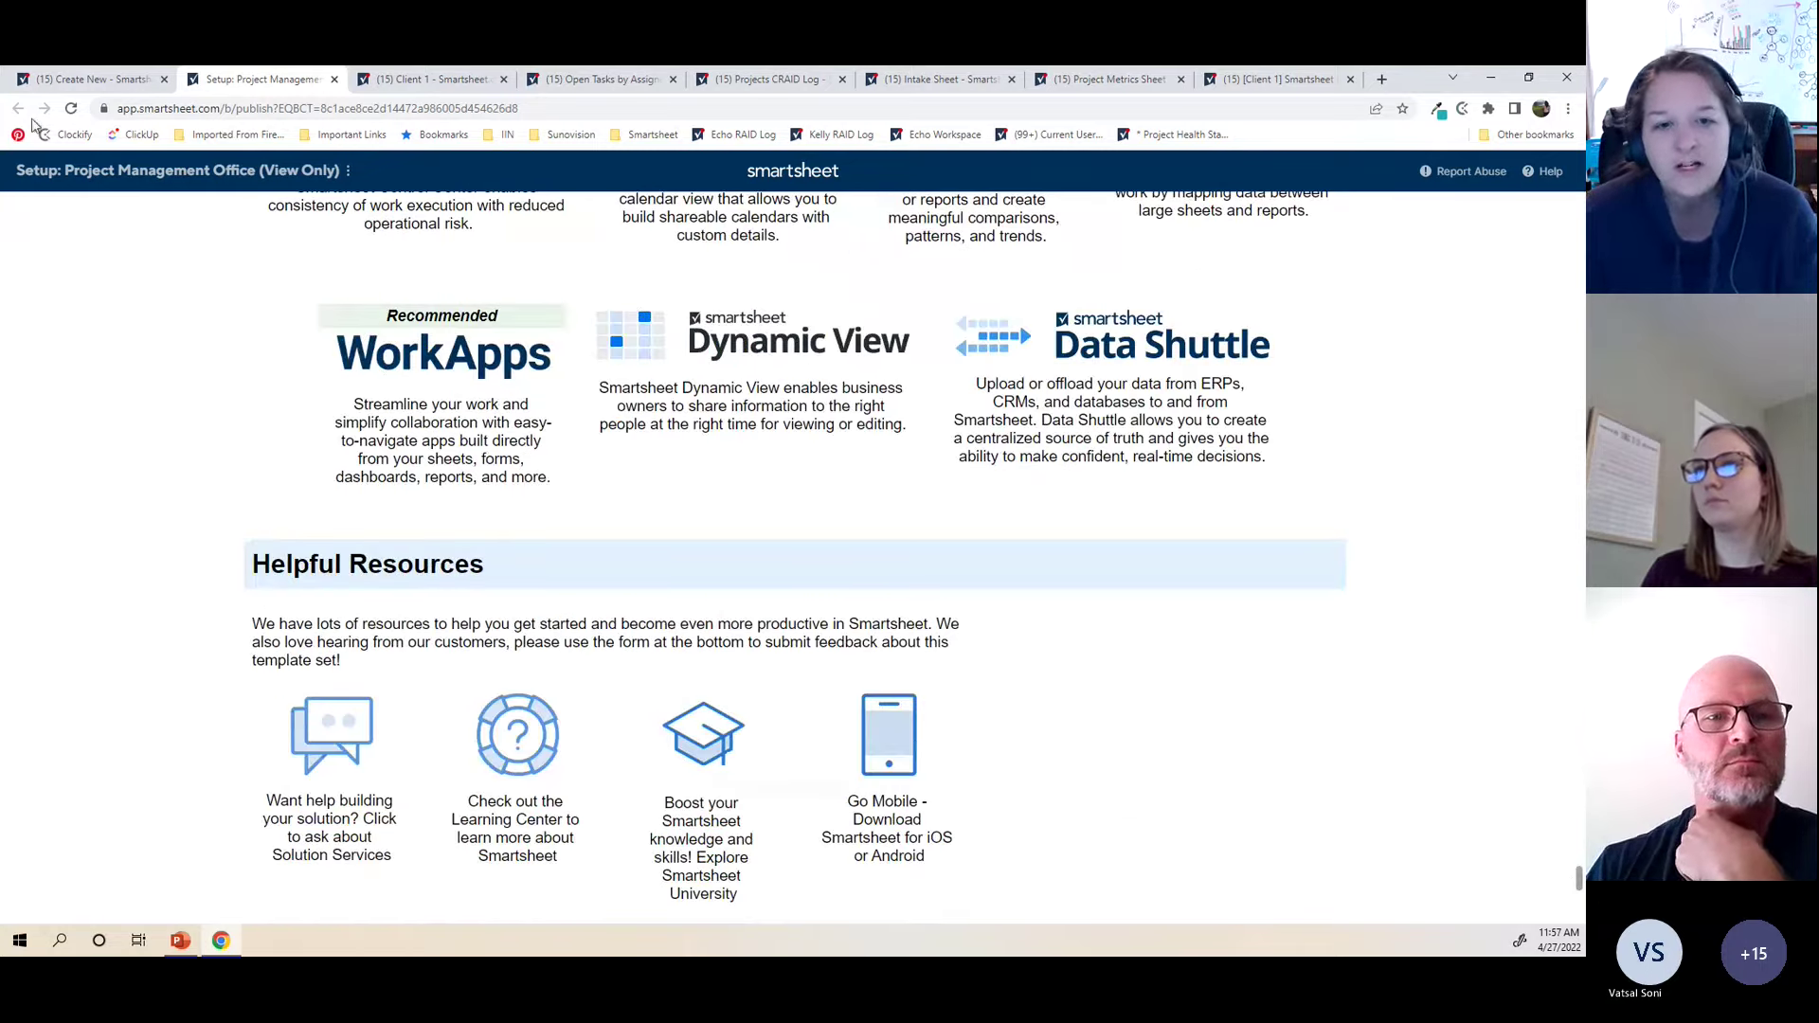
Step: Close the Project Management Office page, open the Project Tracking and Rollup template set's setup dashboard and look through its contents and customization instructions
click(334, 79)
click(333, 80)
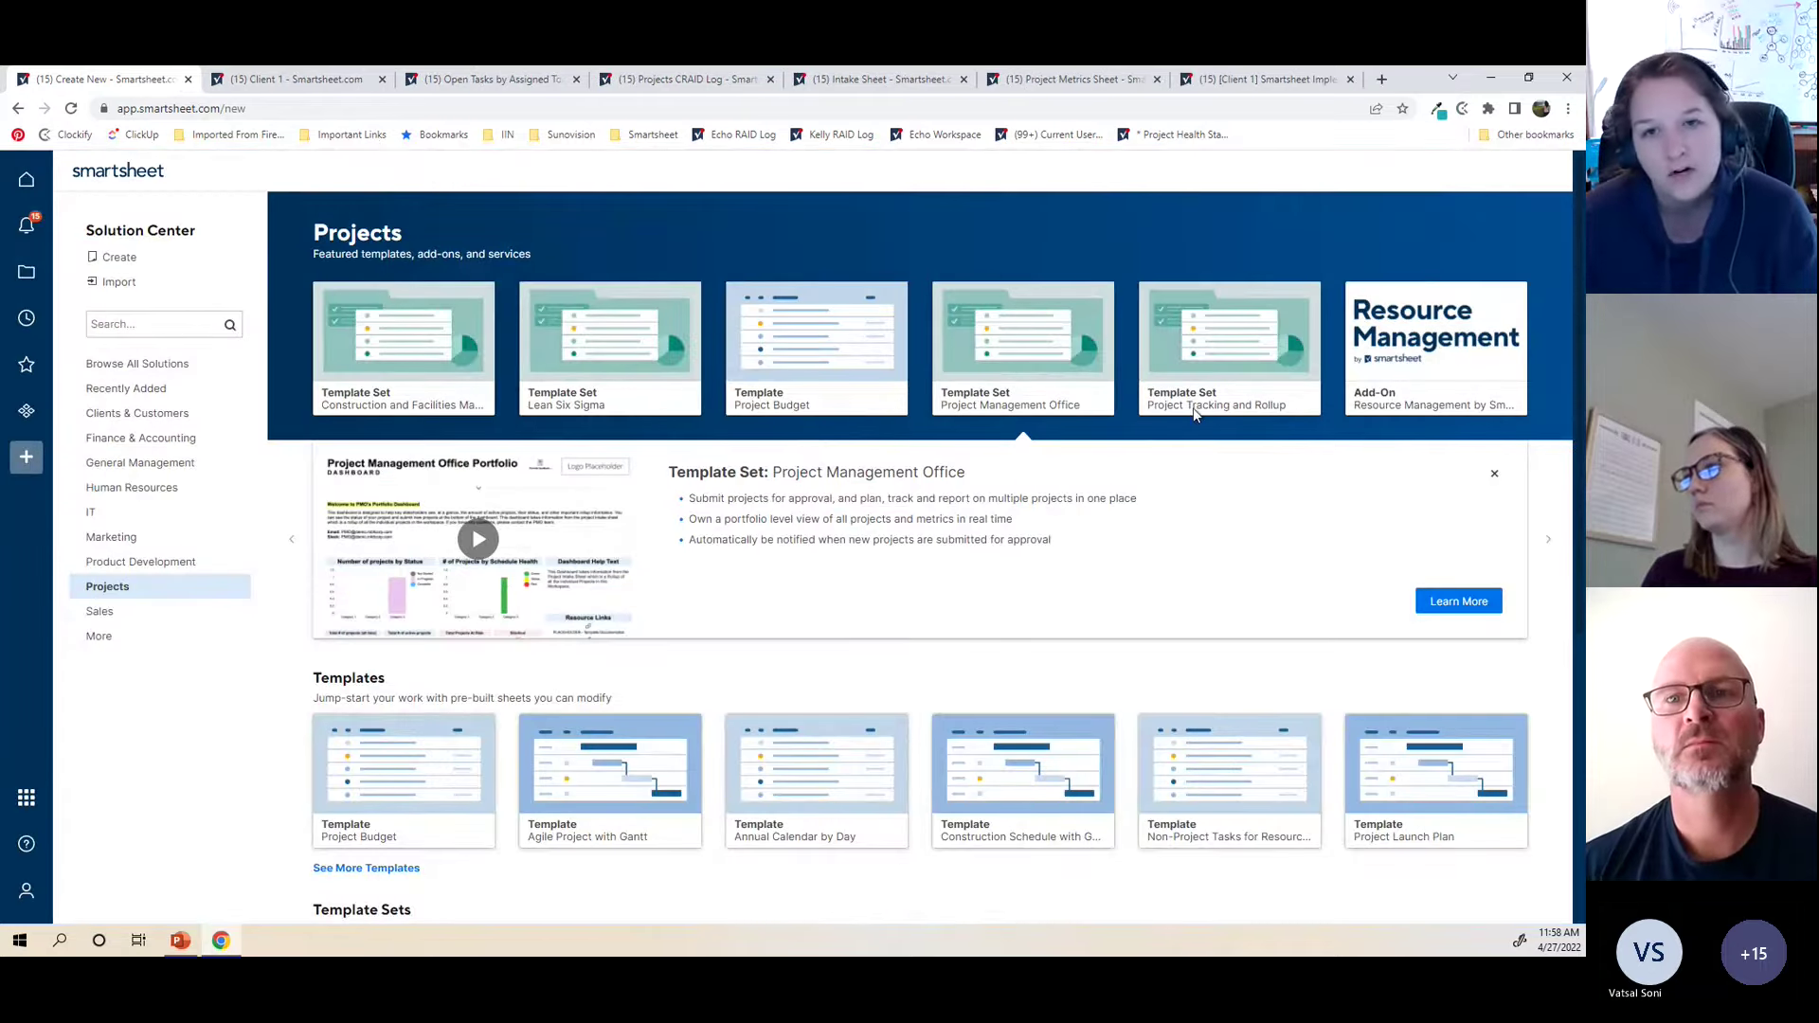
click(1173, 384)
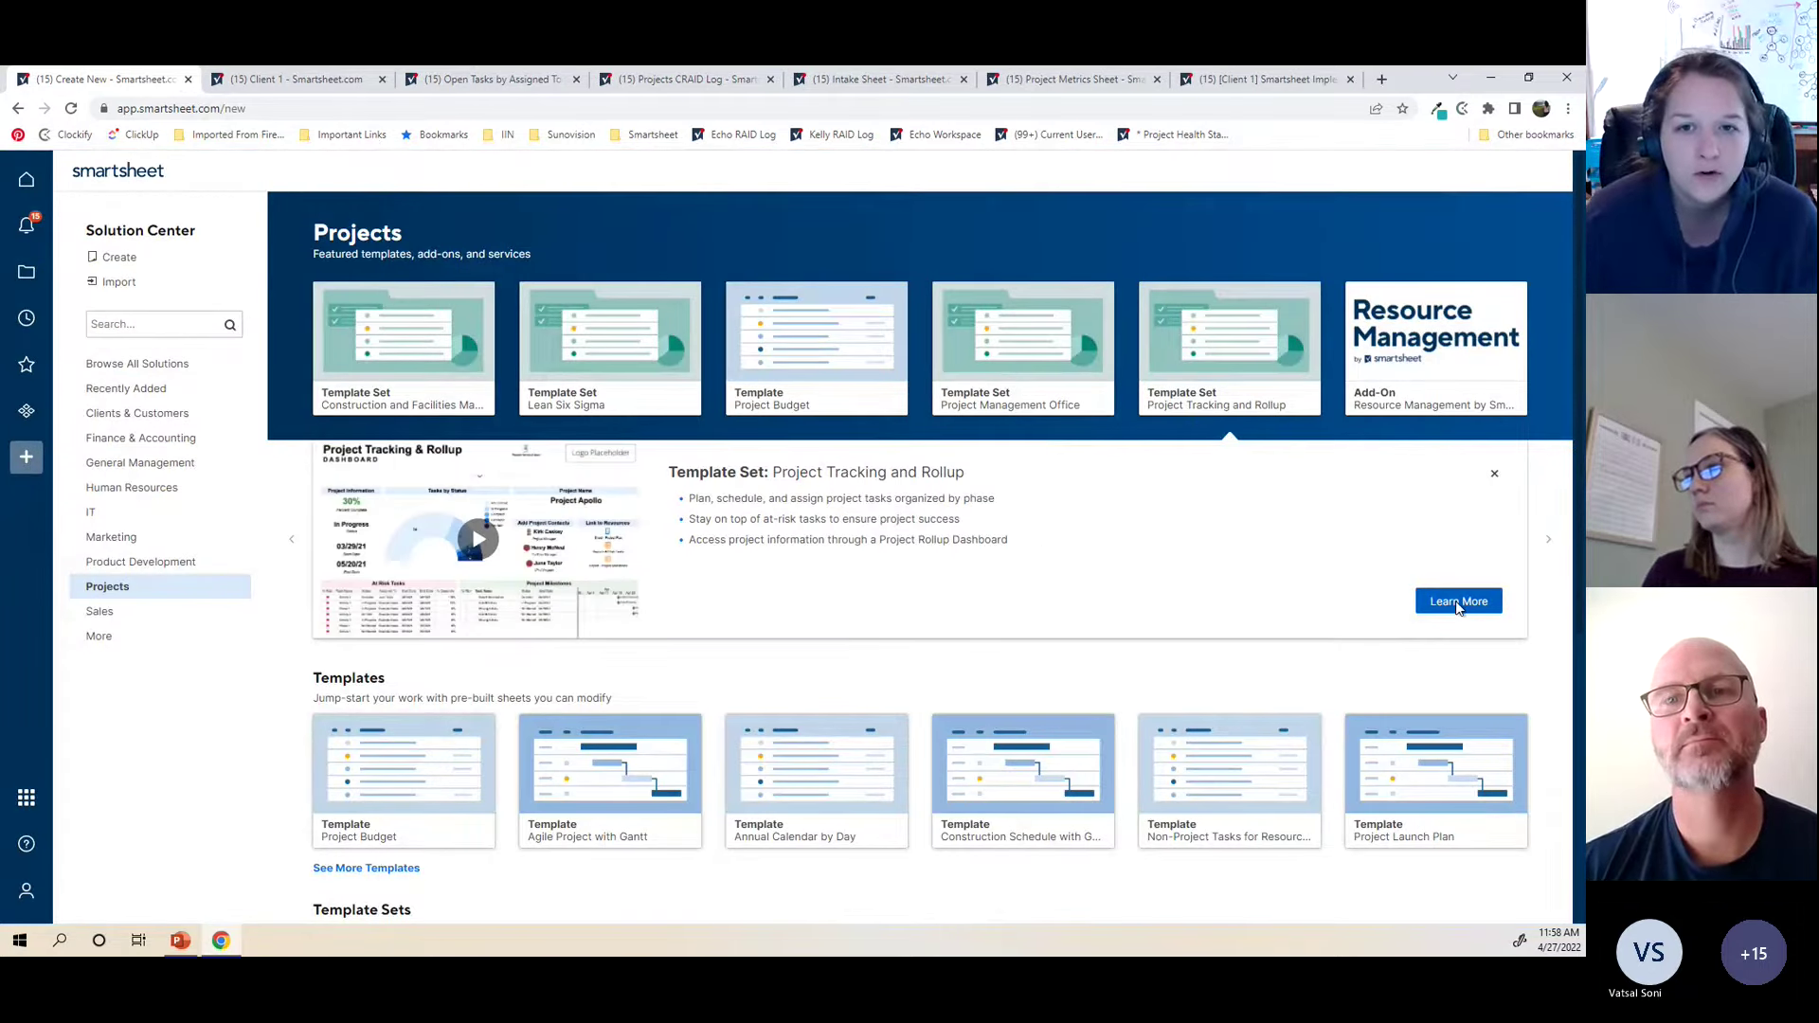
click(1457, 605)
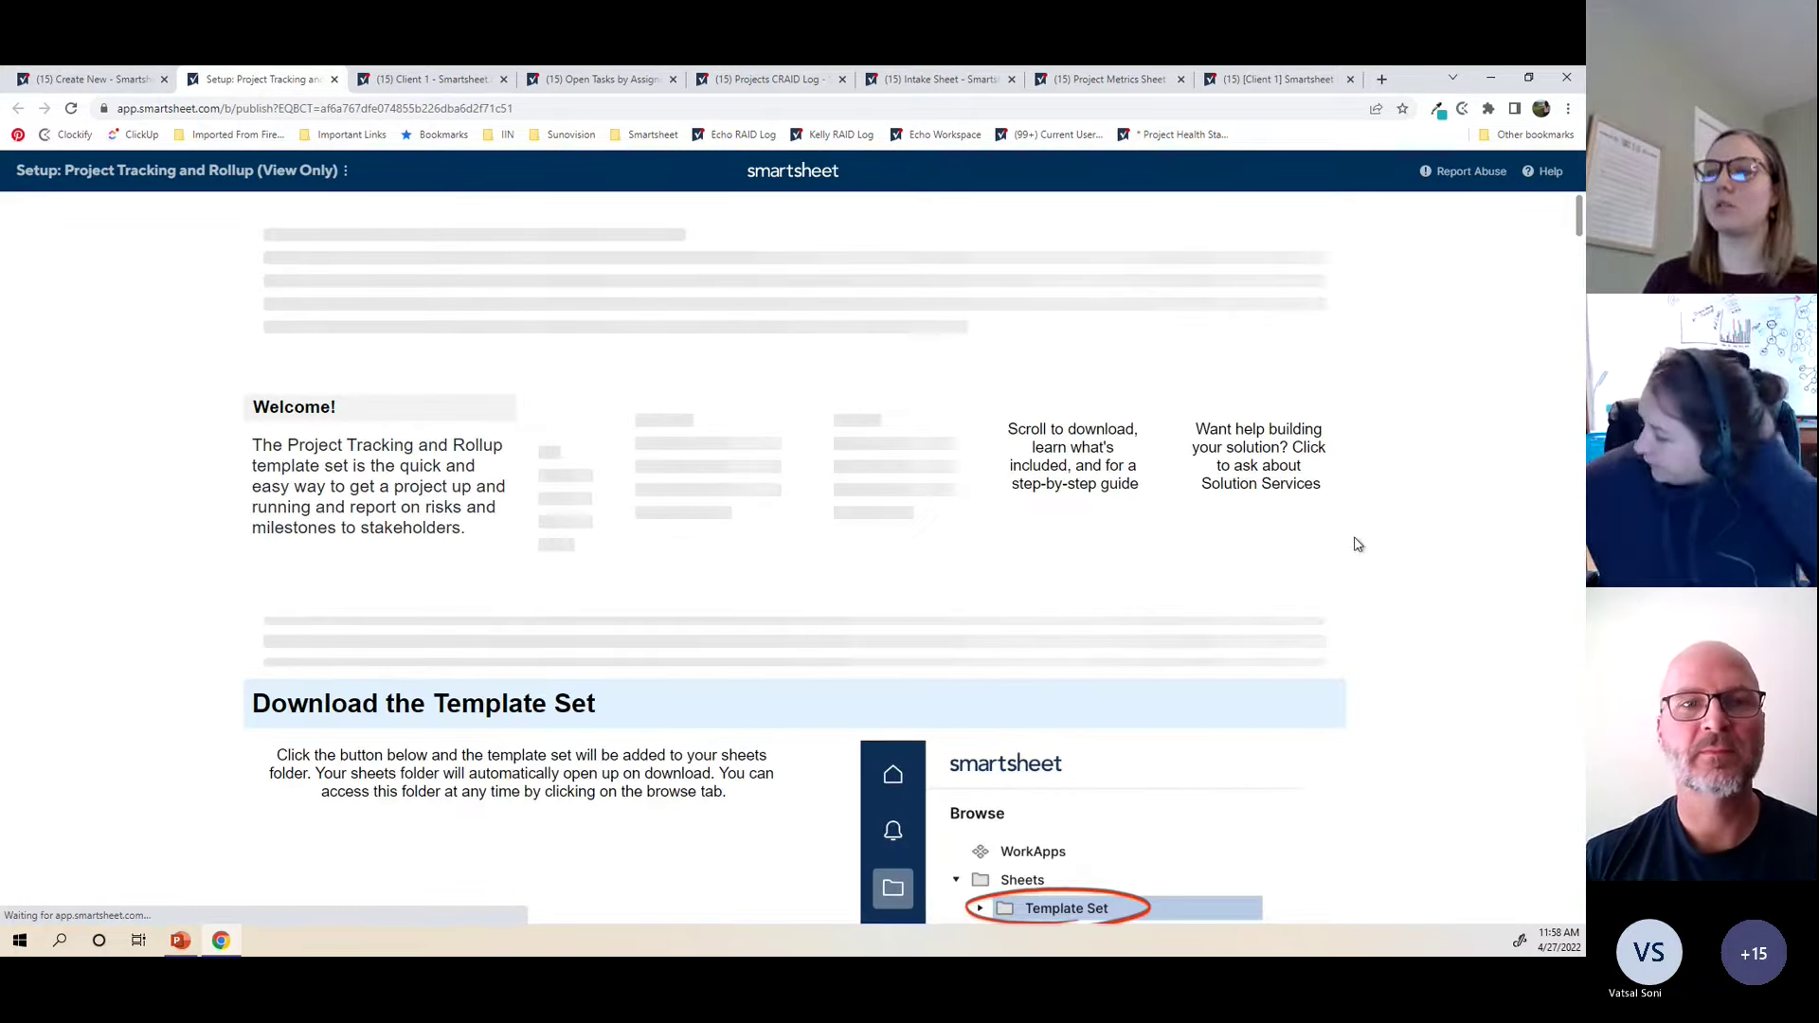
scroll(1433, 459, down, 6)
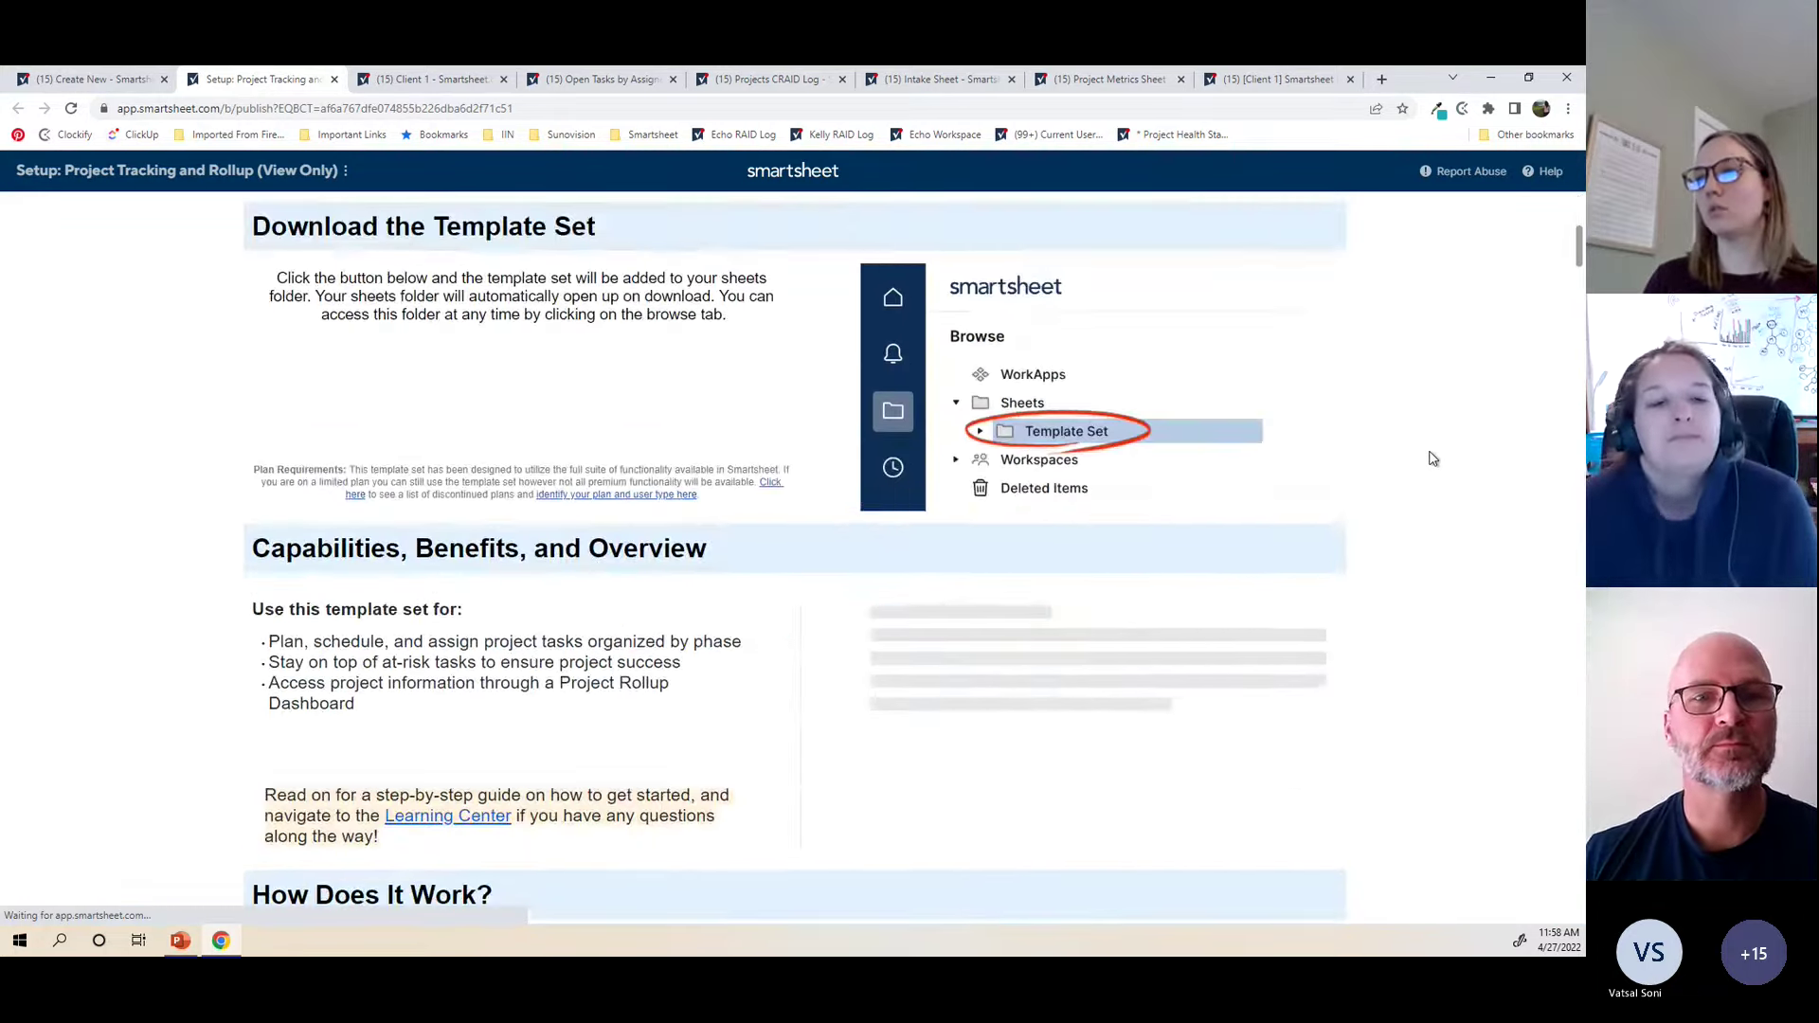
scroll(1432, 458, down, 10)
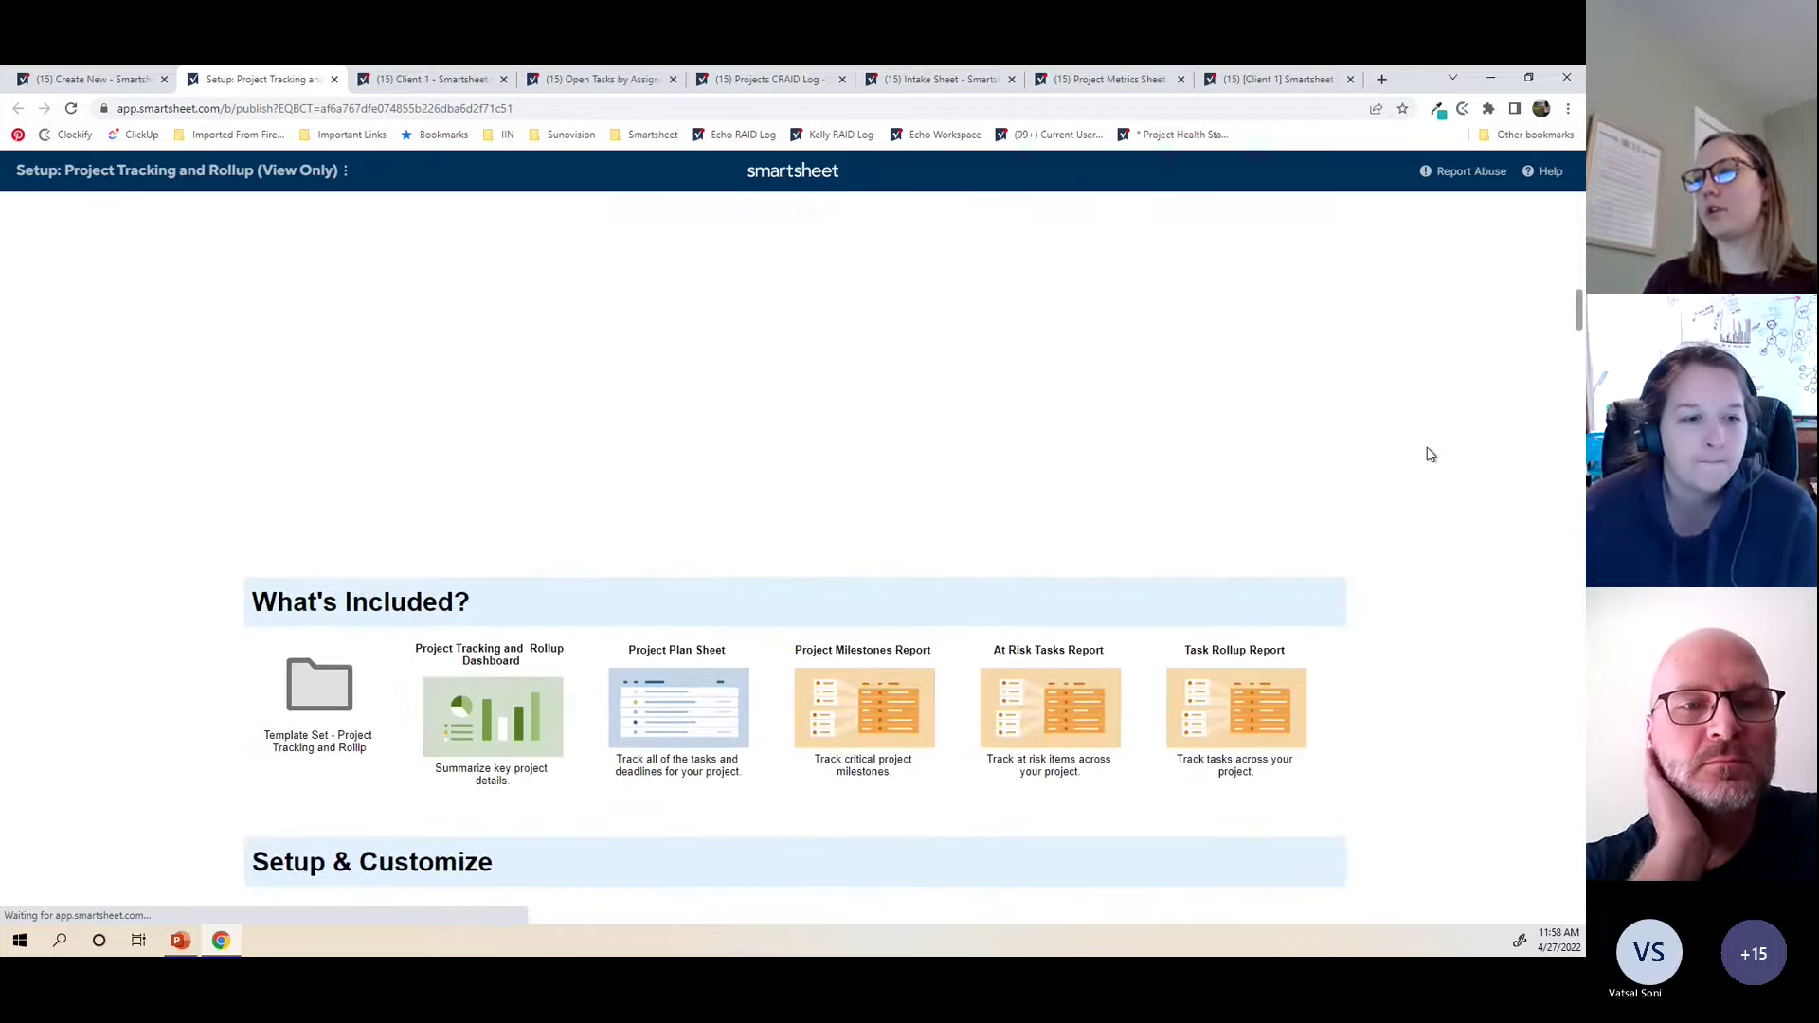
scroll(1432, 456, down, 15)
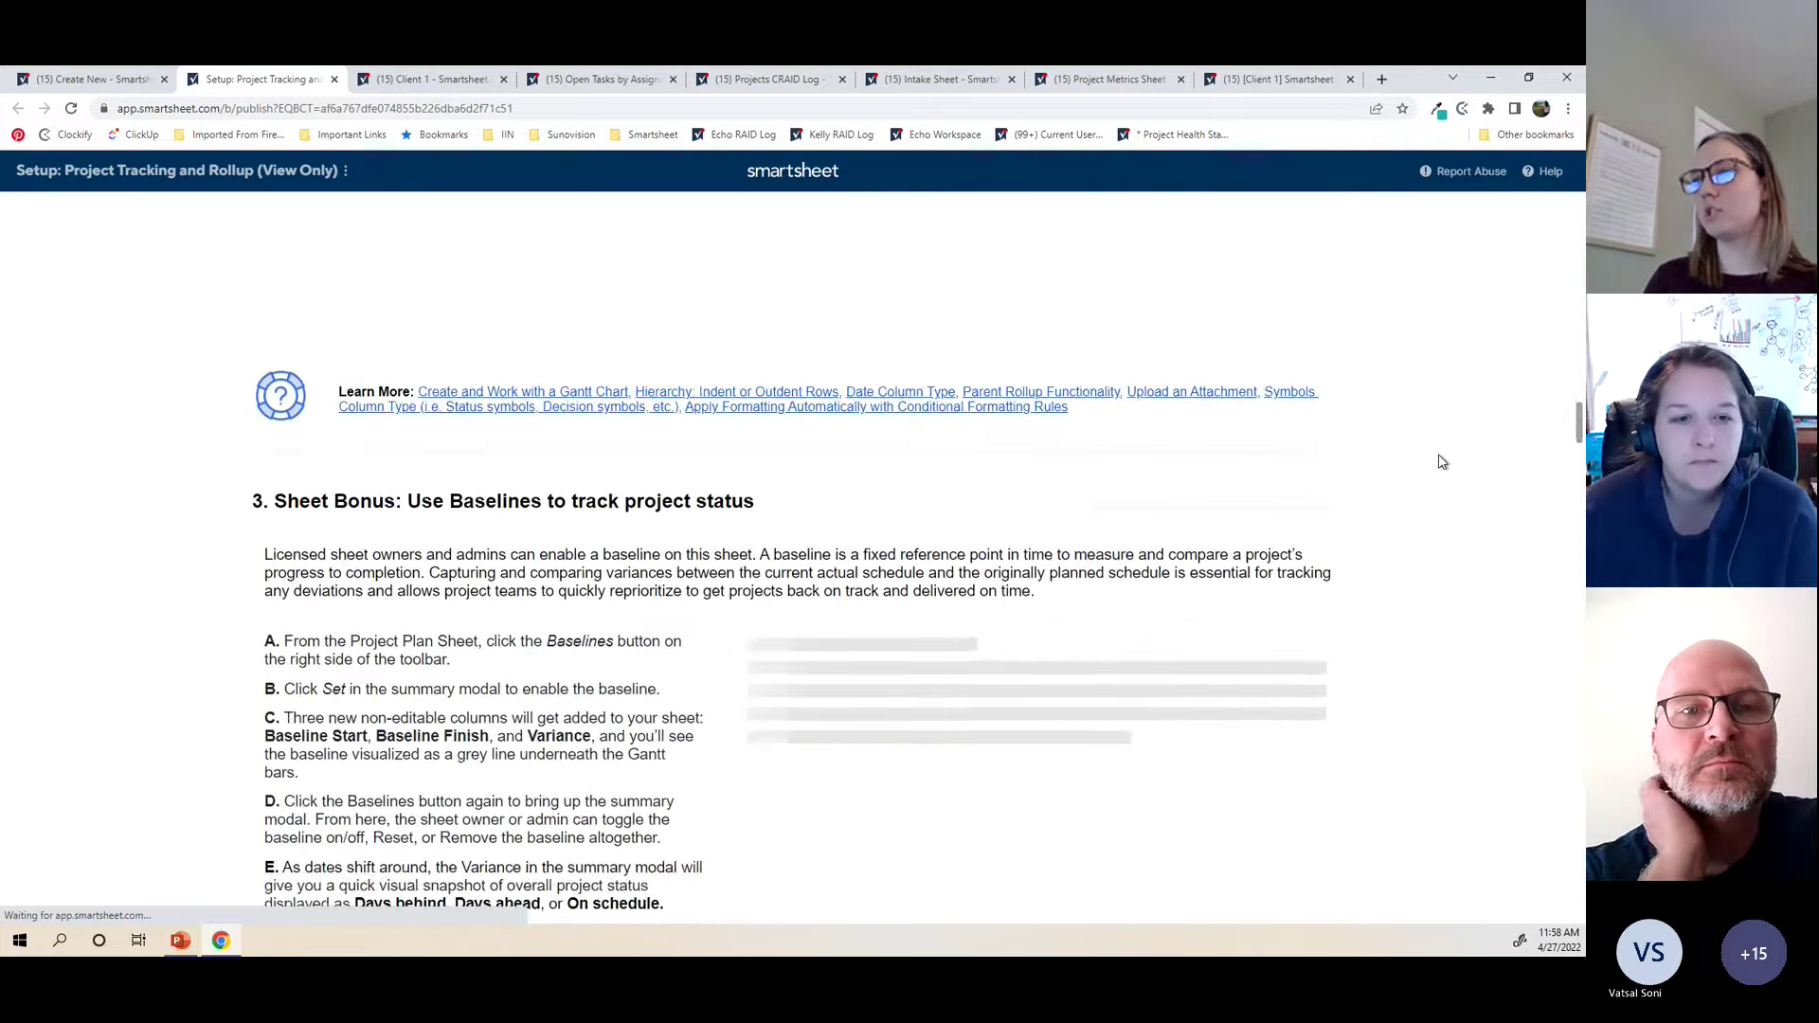
scroll(1442, 461, down, 20)
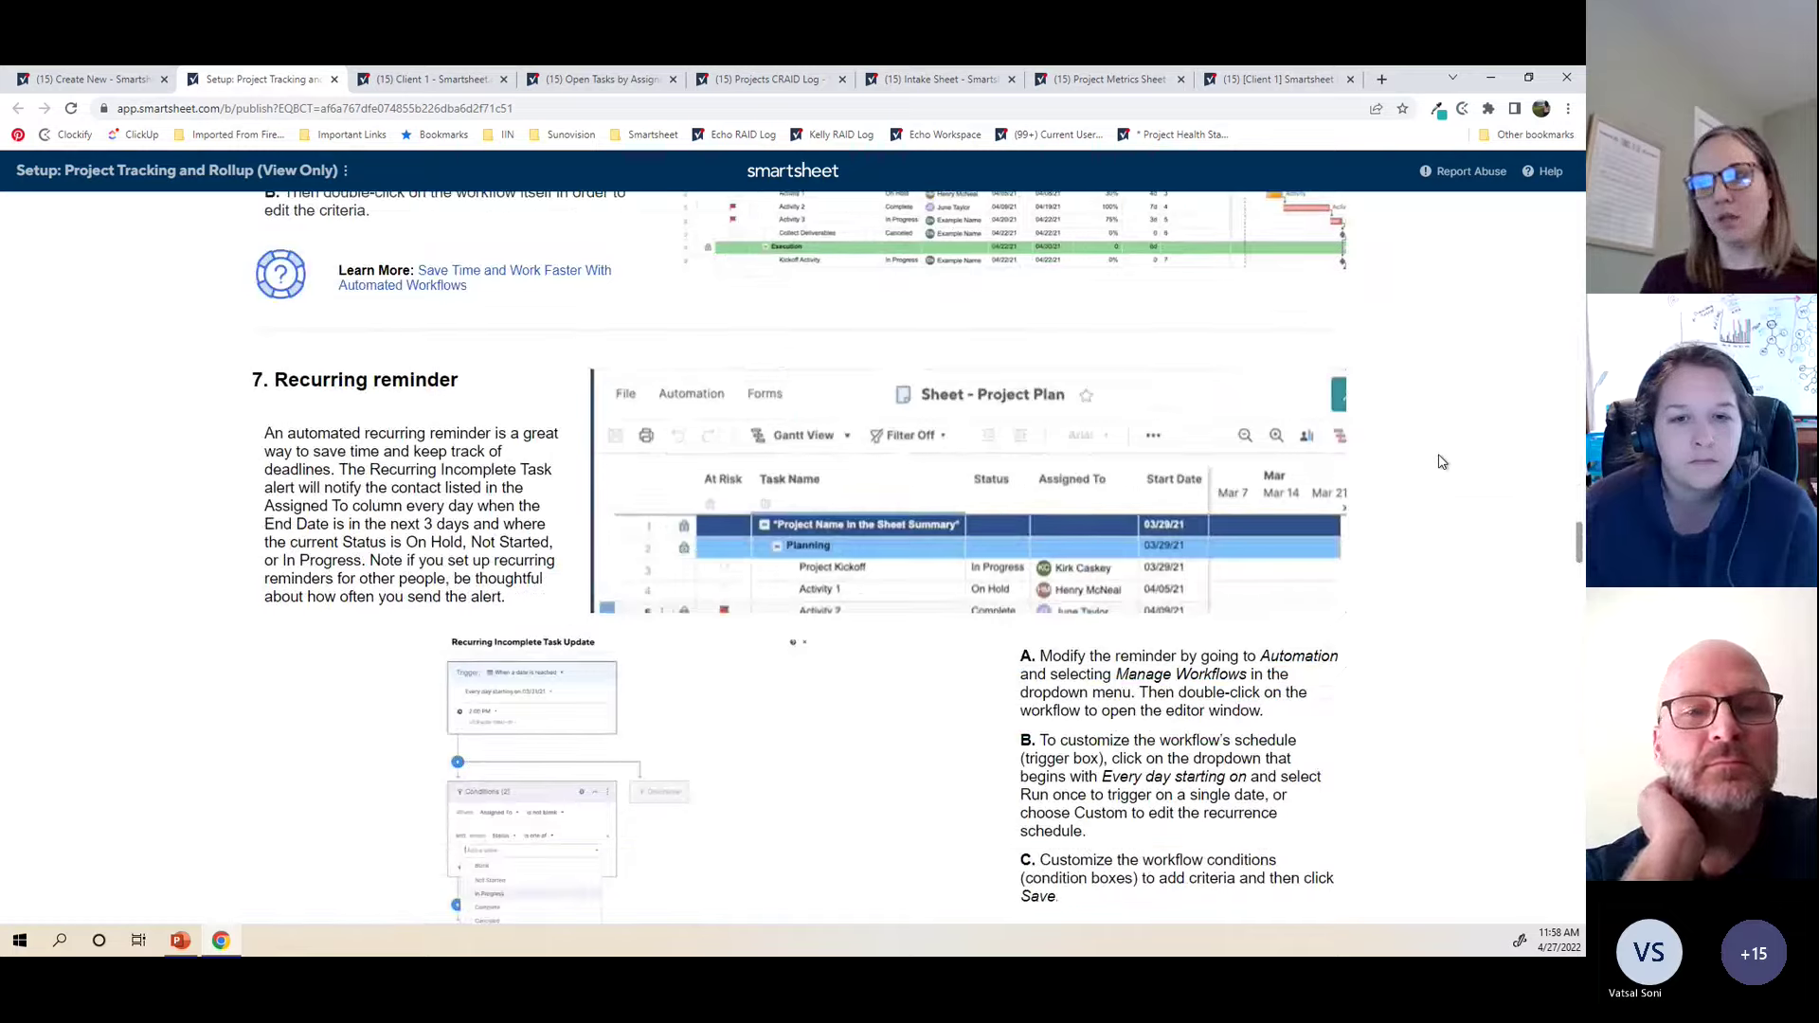
scroll(1442, 462, down, 10)
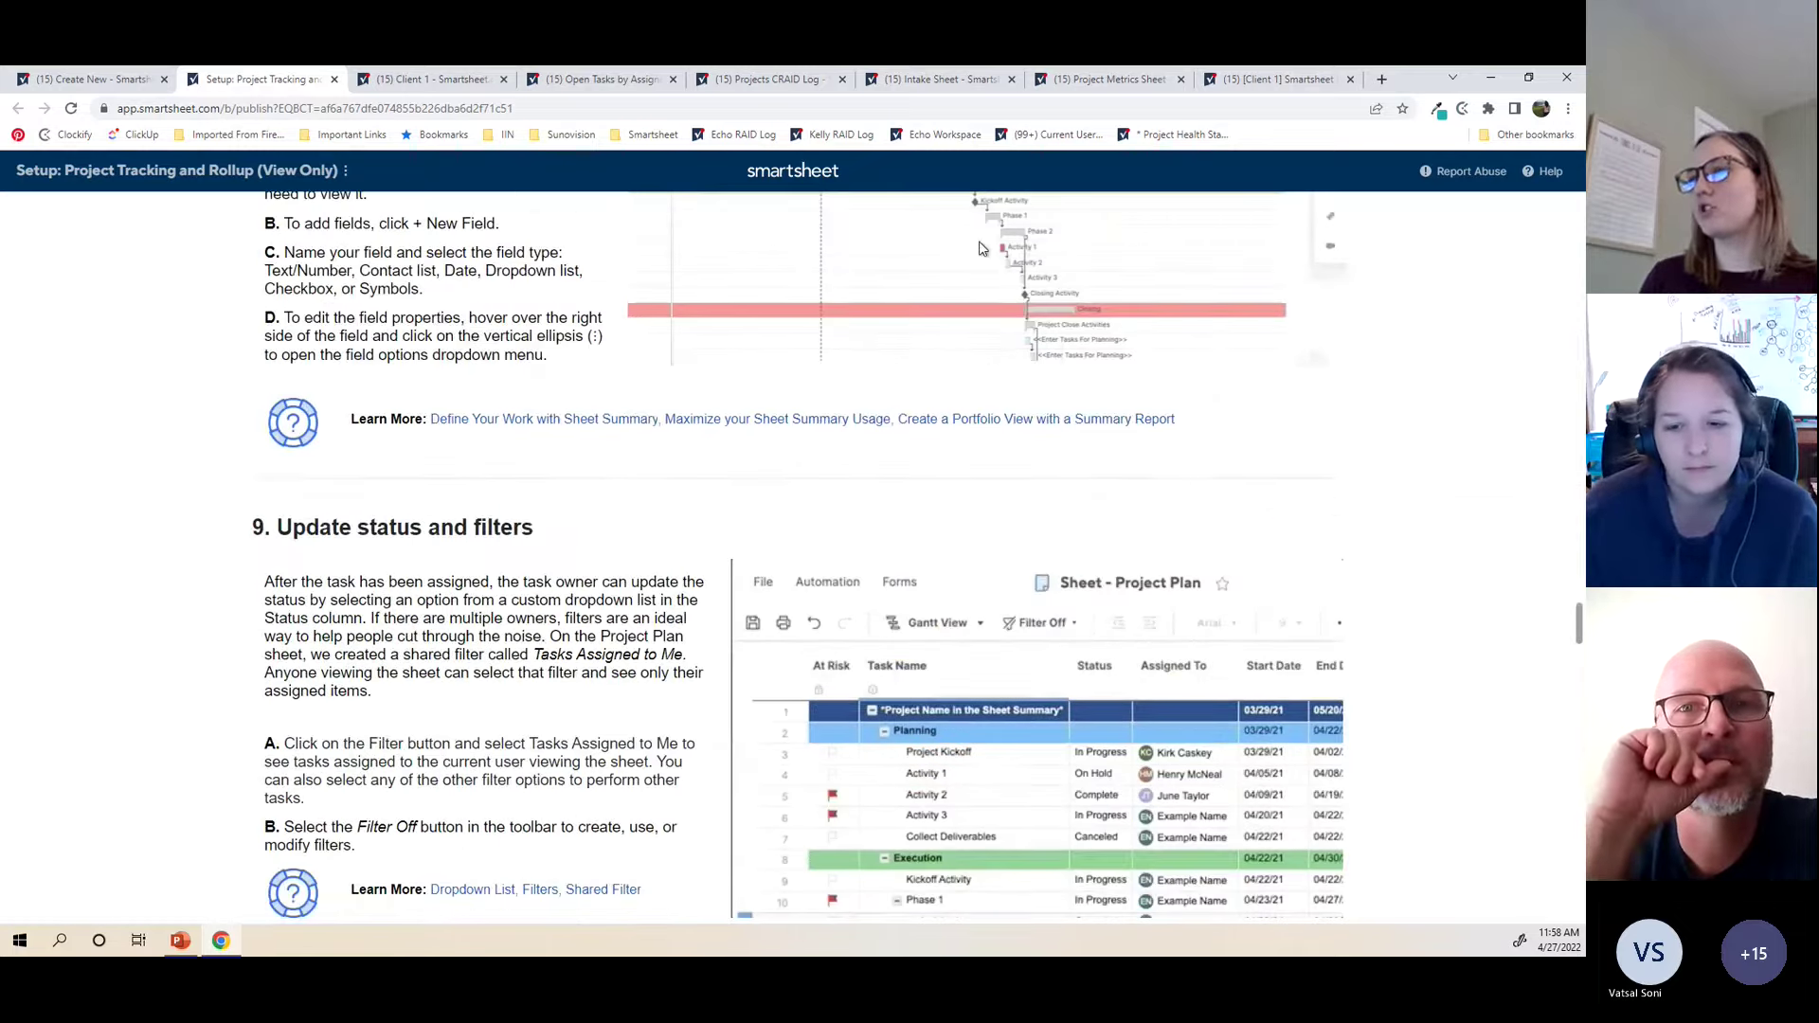
Step: Return to the Client 1 folder and open the Client 1 Smartsheet Implementation dashboard
click(395, 82)
click(566, 328)
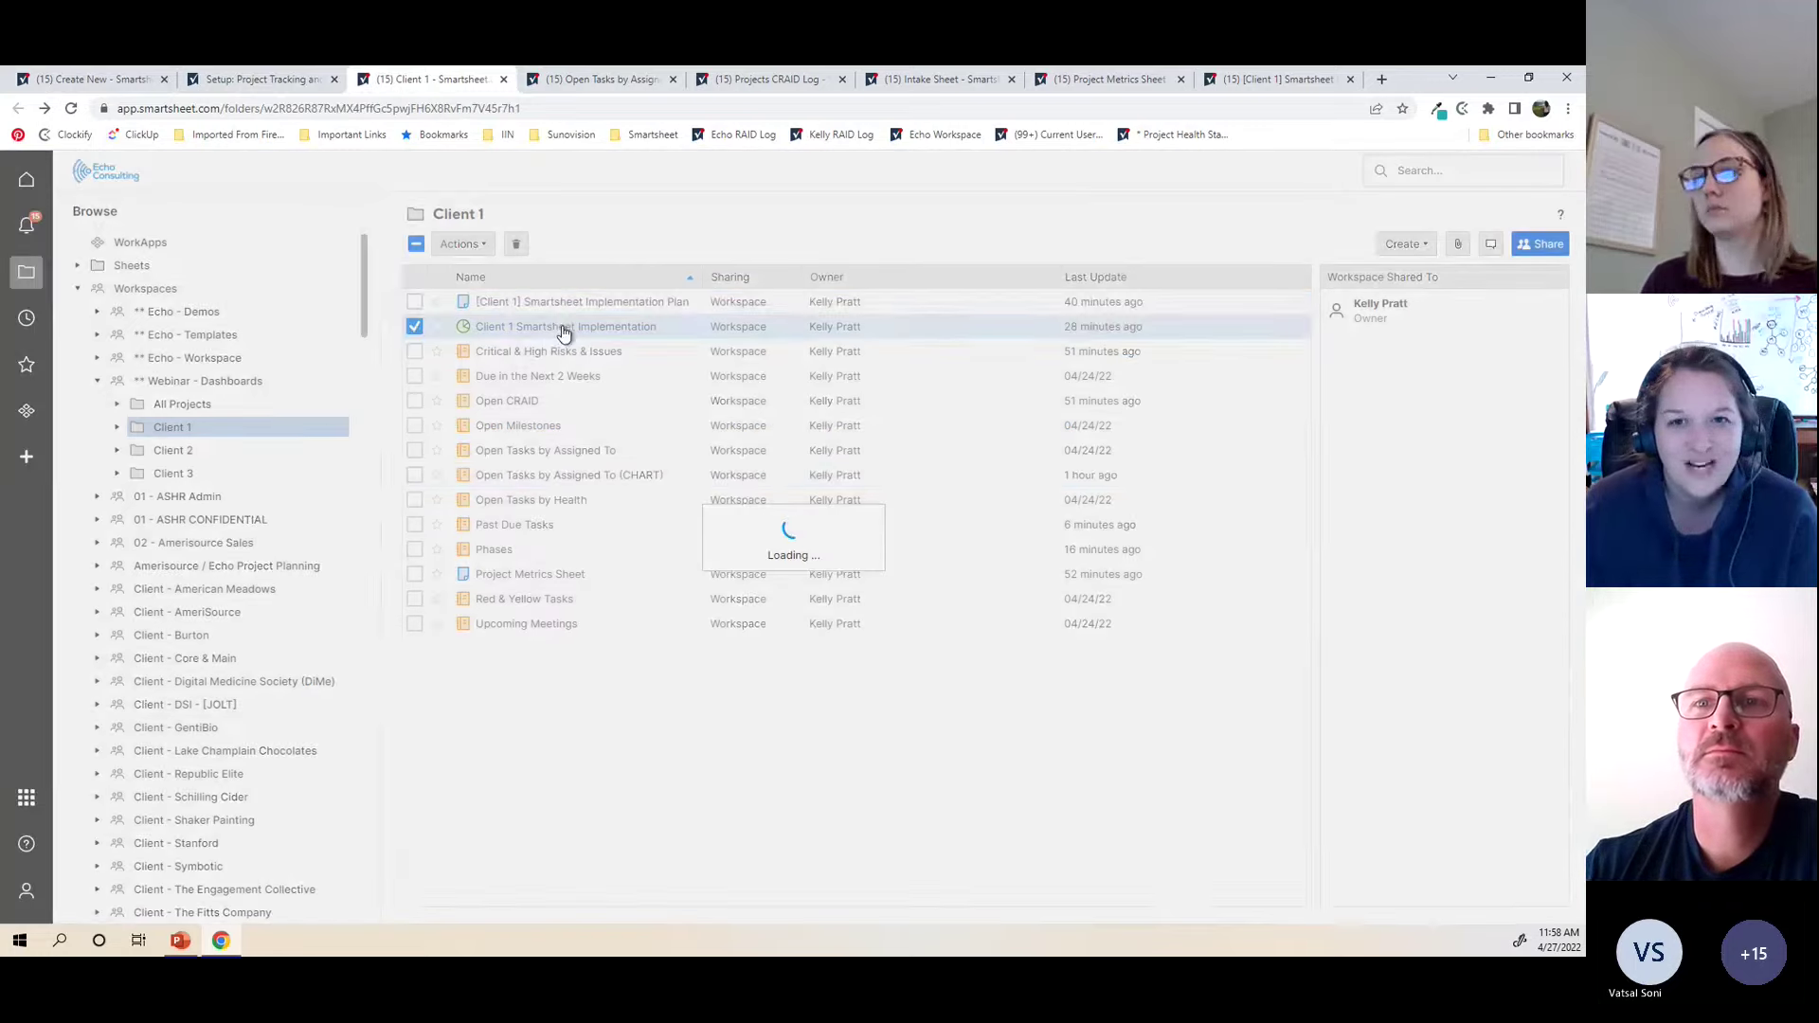